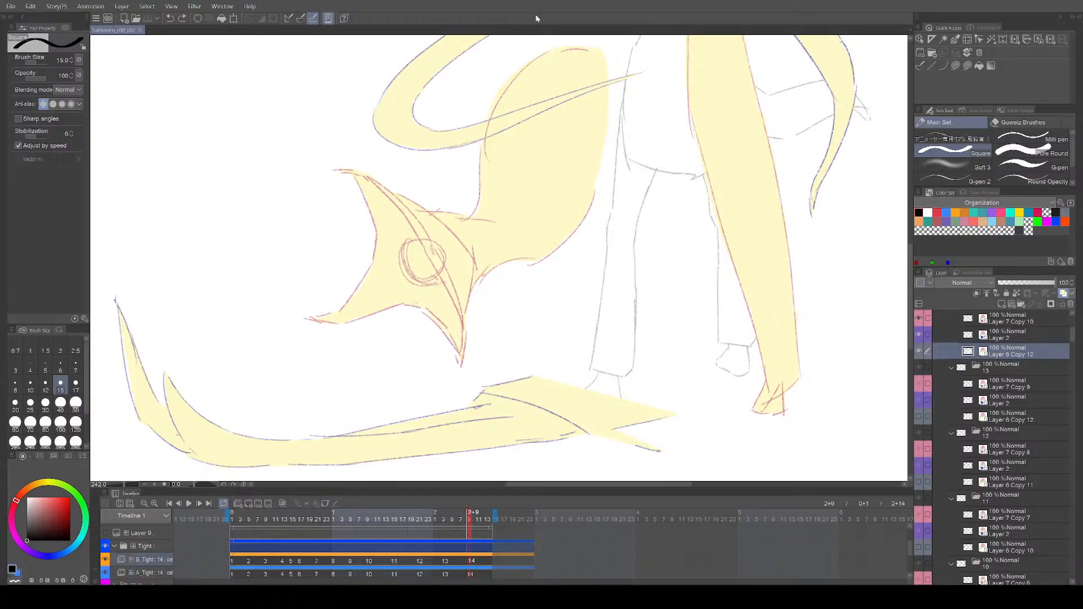
Step: Hide the yellow fill layer Layer 6 Copy 12 in cel 14 and save the file
{"action": "left_click_drag", "start_coordinate": [559, 327], "coordinate": [564, 345]}
{"action": "key", "text": "ctrl+z"}
{"action": "mouse_move", "coordinate": [654, 367]}
{"action": "left_mouse_down"}
{"action": "mouse_move", "coordinate": [639, 376]}
{"action": "mouse_move", "coordinate": [679, 357]}
{"action": "left_mouse_up"}
{"action": "left_click", "coordinate": [919, 352]}
{"action": "scroll", "coordinate": [706, 342], "scroll_direction": "down", "scroll_amount": 1}
{"action": "key", "text": "ctrl+s"}
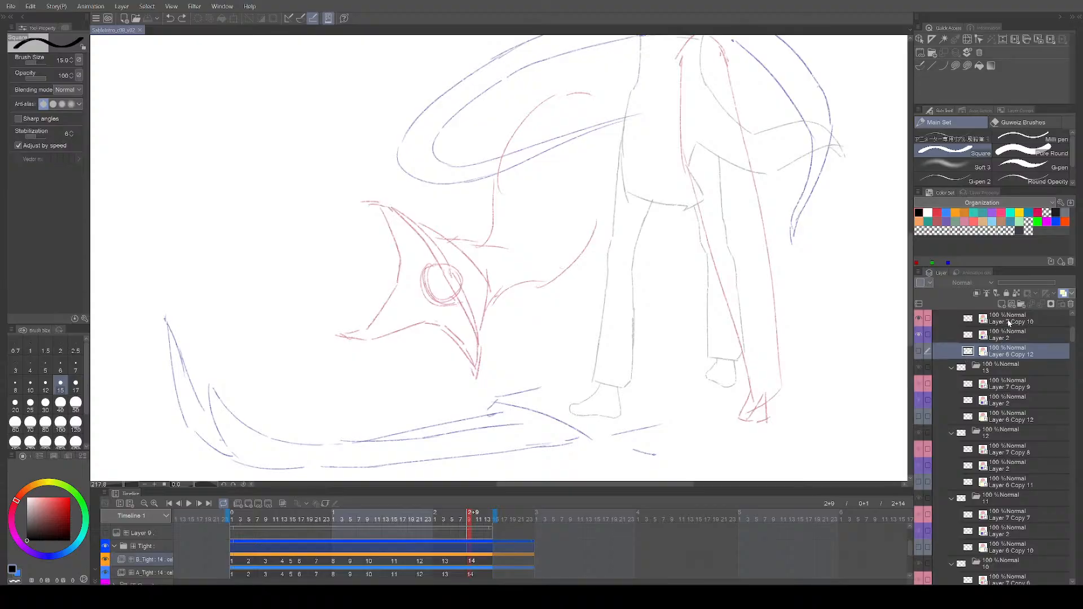
Step: Select the red line layer, go back to cel 12, and switch to the fine pencil brush at size 3
{"action": "left_click", "coordinate": [1010, 323]}
{"action": "key", "text": "comma"}
{"action": "key", "text": "comma"}
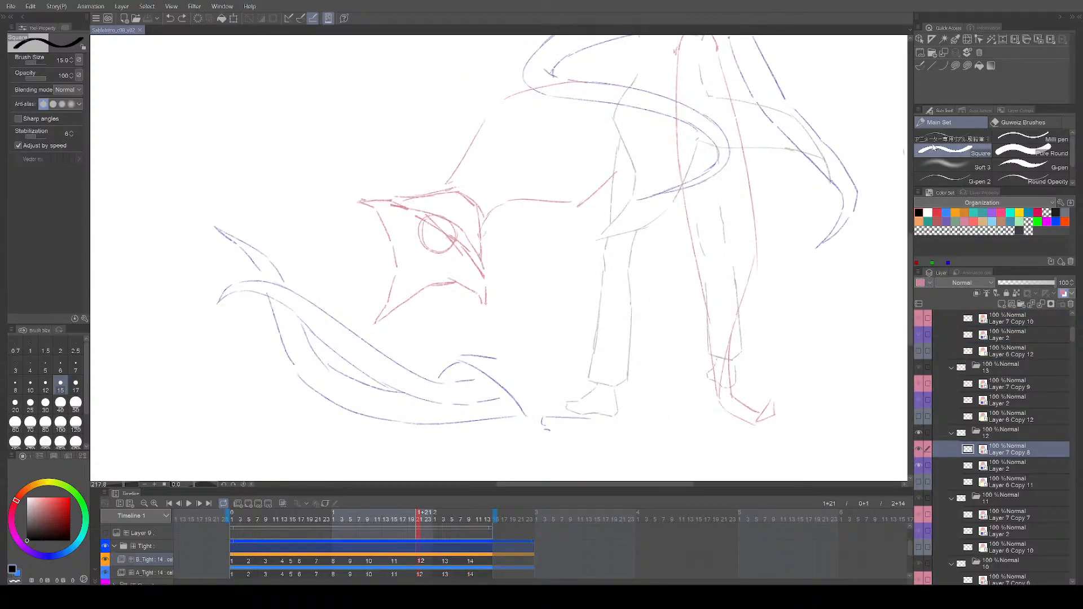
{"action": "left_click", "coordinate": [936, 139]}
{"action": "mouse_move", "coordinate": [670, 276]}
{"action": "left_mouse_down"}
{"action": "mouse_move", "coordinate": [676, 290]}
{"action": "mouse_move", "coordinate": [651, 352]}
{"action": "mouse_move", "coordinate": [625, 347]}
{"action": "left_mouse_up"}
Step: Step through cels 8 to 13 to examine how the red tentacle moves
{"action": "key", "text": "comma"}
{"action": "key", "text": "comma"}
{"action": "key", "text": "comma"}
{"action": "scroll", "coordinate": [652, 337], "scroll_direction": "down", "scroll_amount": 2}
{"action": "key", "text": "period"}
{"action": "key", "text": "period"}
{"action": "key", "text": "period"}
{"action": "key", "text": "period"}
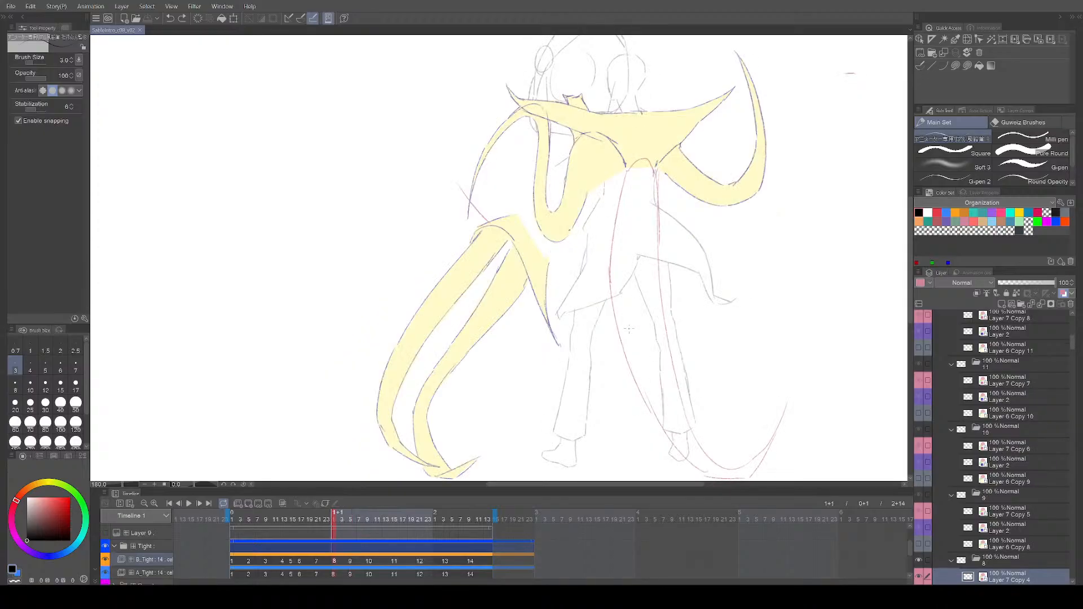
{"action": "key", "text": "comma"}
{"action": "key", "text": "comma"}
{"action": "key", "text": "comma"}
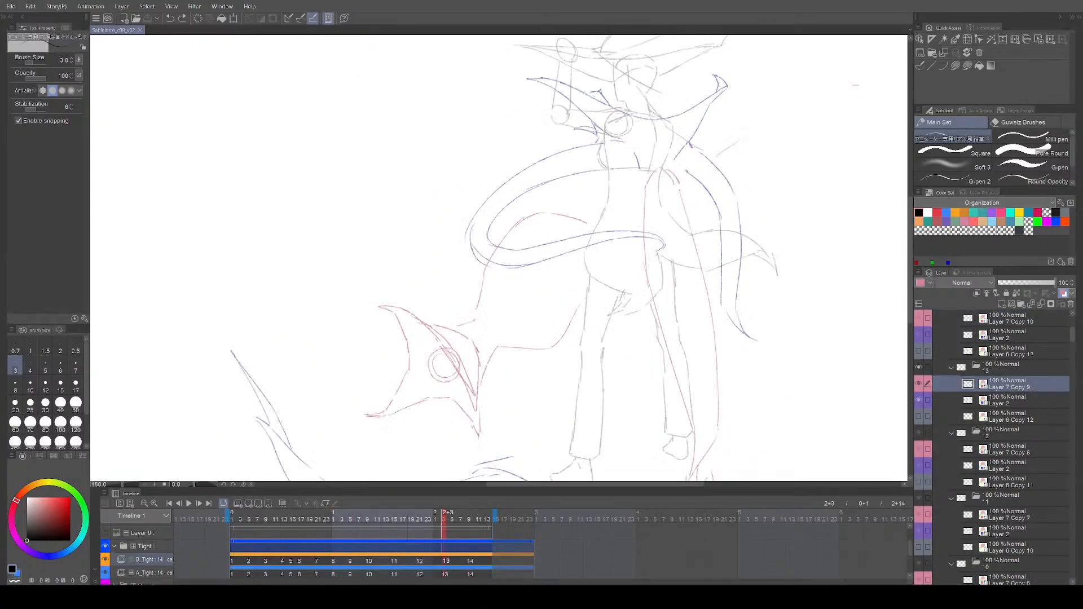
{"action": "key", "text": "comma"}
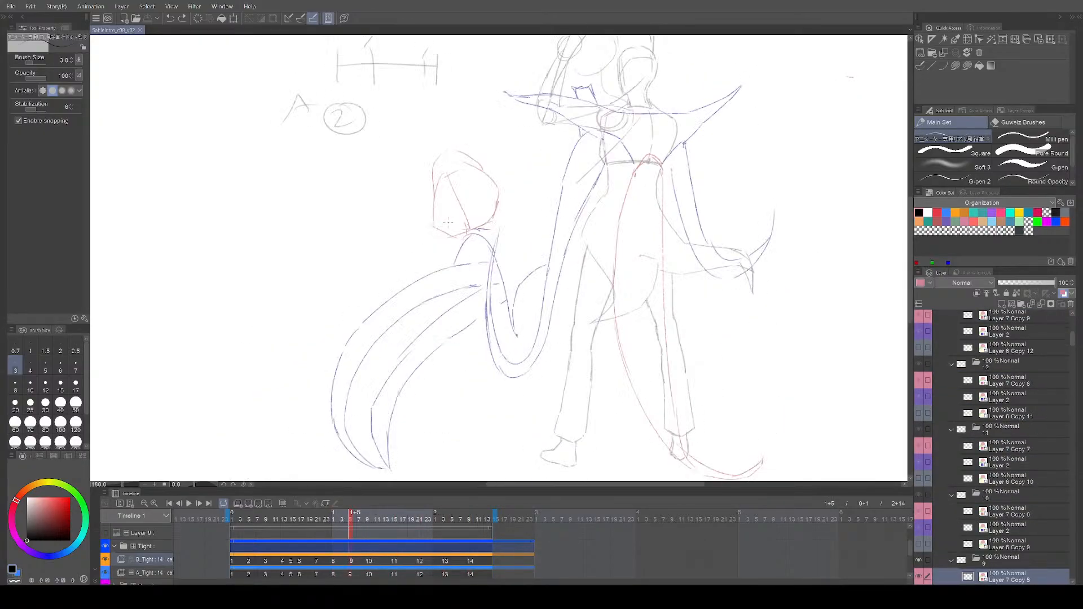
Step: Try to redraw the lower edge of the red tentacle's tip on cel 9
{"action": "left_click_drag", "start_coordinate": [442, 218], "coordinate": [466, 229]}
{"action": "key", "text": "ctrl+z"}
{"action": "key", "text": "ctrl+z"}
Step: Flip back and forth through cels 9 to 12 to compare the red tentacle's arc and tip position
{"action": "key", "text": "ctrl+period"}
{"action": "key", "text": "ctrl+period"}
{"action": "key", "text": "ctrl+period"}
{"action": "key", "text": "ctrl+period"}
{"action": "key", "text": "ctrl+period"}
{"action": "key", "text": "ctrl+period"}
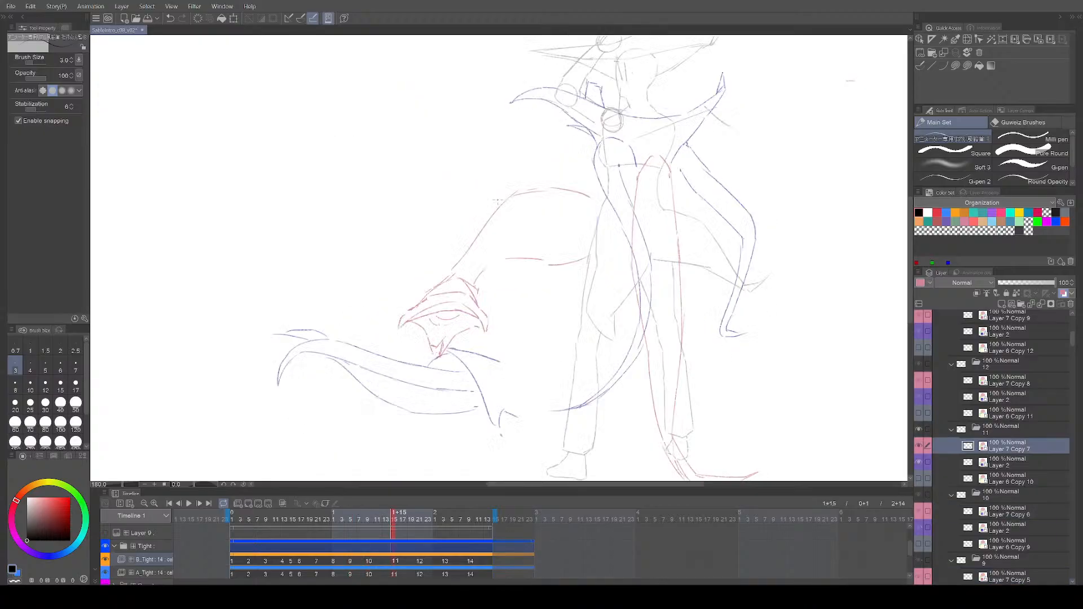
{"action": "key", "text": "ctrl+period"}
{"action": "key", "text": "ctrl+period"}
{"action": "key", "text": "ctrl+period"}
{"action": "key", "text": "ctrl+period"}
{"action": "key", "text": "ctrl+period"}
{"action": "key", "text": "ctrl+period"}
{"action": "key", "text": "ctrl+period"}
{"action": "key", "text": "ctrl+period"}
{"action": "key", "text": "ctrl+period"}
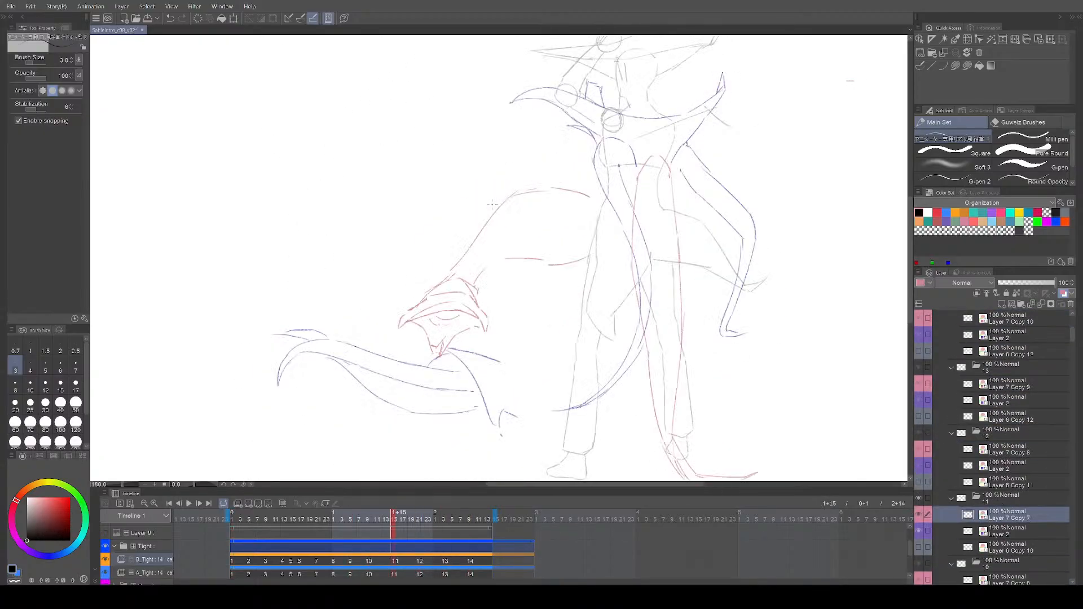
{"action": "key", "text": "ctrl+period"}
{"action": "key", "text": "ctrl+period"}
{"action": "key", "text": "ctrl+period"}
{"action": "key", "text": "ctrl+period"}
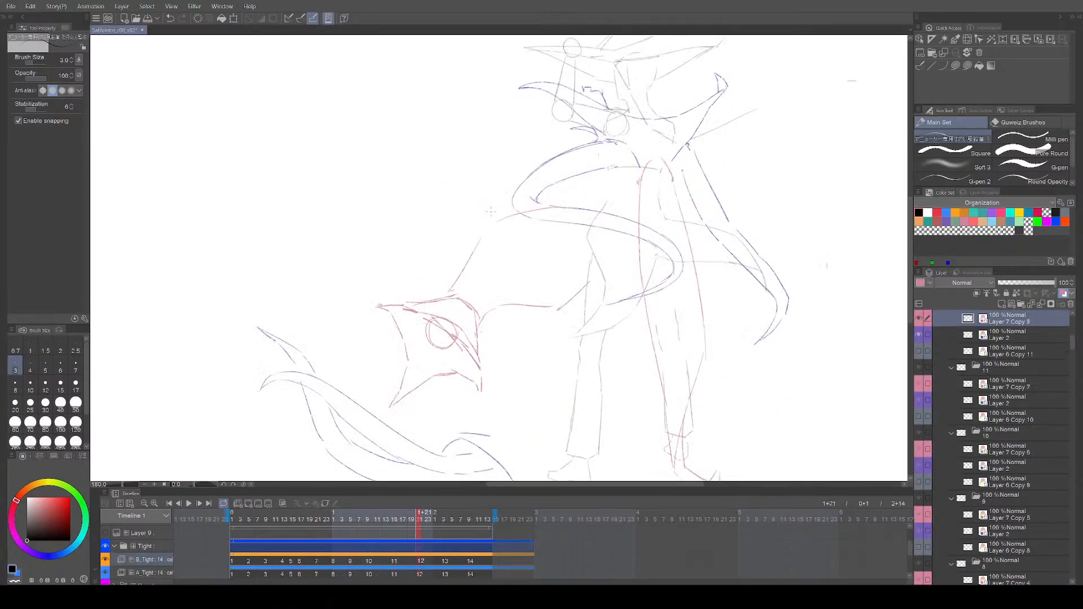
{"action": "key", "text": "ctrl+comma"}
{"action": "key", "text": "ctrl+comma"}
{"action": "key", "text": "ctrl+comma"}
{"action": "key", "text": "ctrl+comma"}
{"action": "key", "text": "ctrl+comma"}
{"action": "key", "text": "ctrl+comma"}
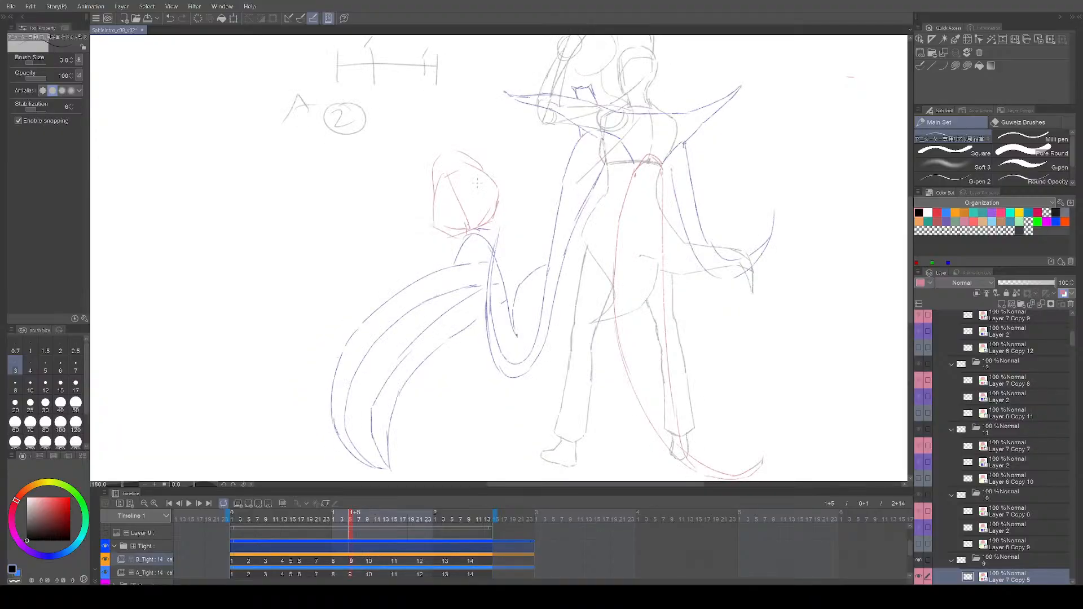
{"action": "key", "text": "ctrl+period"}
{"action": "key", "text": "ctrl+period"}
{"action": "key", "text": "ctrl+period"}
{"action": "key", "text": "ctrl+comma"}
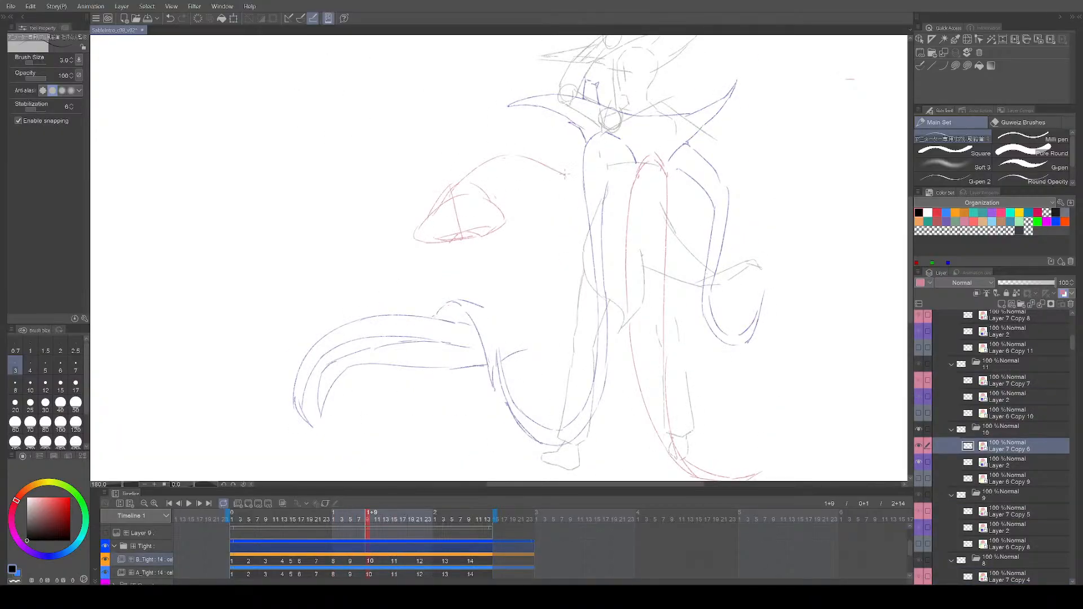
{"action": "key", "text": "ctrl+period"}
{"action": "key", "text": "ctrl+period"}
{"action": "key", "text": "ctrl+period"}
{"action": "key", "text": "ctrl+period"}
{"action": "key", "text": "ctrl+comma"}
{"action": "key", "text": "ctrl+comma"}
{"action": "key", "text": "ctrl+comma"}
{"action": "key", "text": "ctrl+comma"}
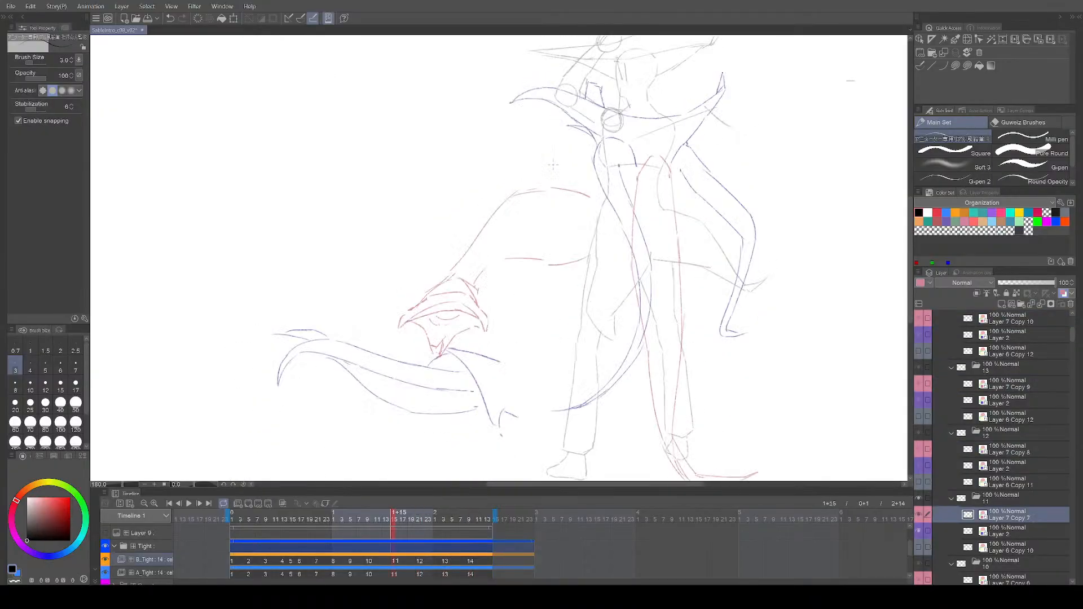
Step: Erase a small section from the top of the red tentacle's upper curve on cel 10
{"action": "key", "text": "ctrl+comma"}
{"action": "key", "text": "ctrl+period"}
{"action": "key", "text": "e"}
{"action": "mouse_move", "coordinate": [528, 157]}
{"action": "left_mouse_down"}
{"action": "mouse_move", "coordinate": [471, 169]}
{"action": "mouse_move", "coordinate": [518, 155]}
{"action": "left_mouse_up"}
{"action": "key", "text": "p"}
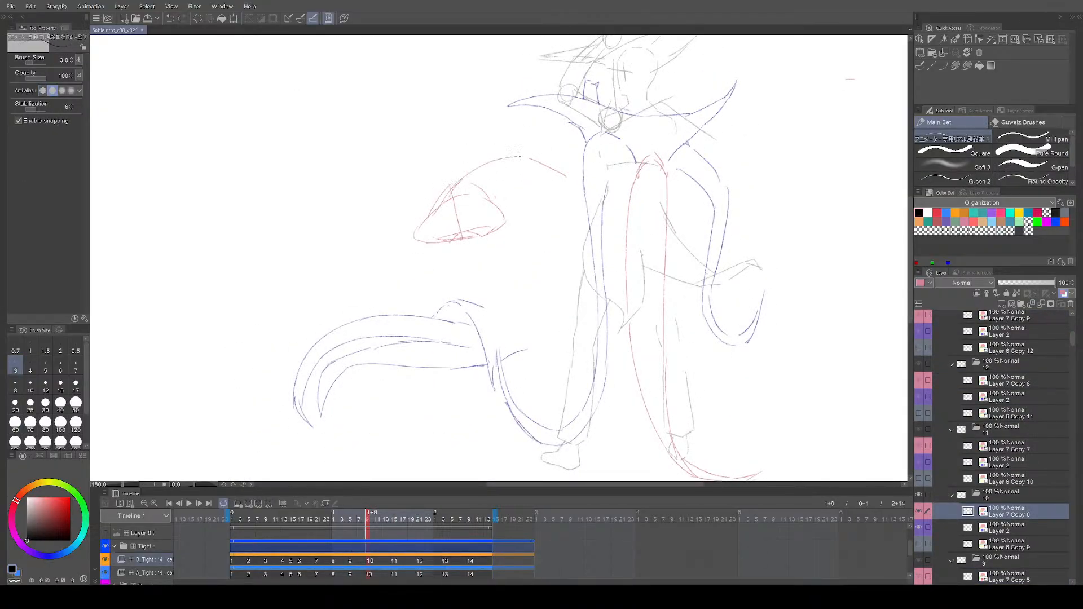
Step: Draw the red tentacle's upper curve on cel 9, running from its rounded tip toward the figure
{"action": "key", "text": "ctrl+period"}
{"action": "key", "text": "ctrl+period"}
{"action": "key", "text": "ctrl+period"}
{"action": "key", "text": "ctrl+comma"}
{"action": "key", "text": "ctrl+comma"}
{"action": "key", "text": "ctrl+comma"}
{"action": "key", "text": "ctrl+comma"}
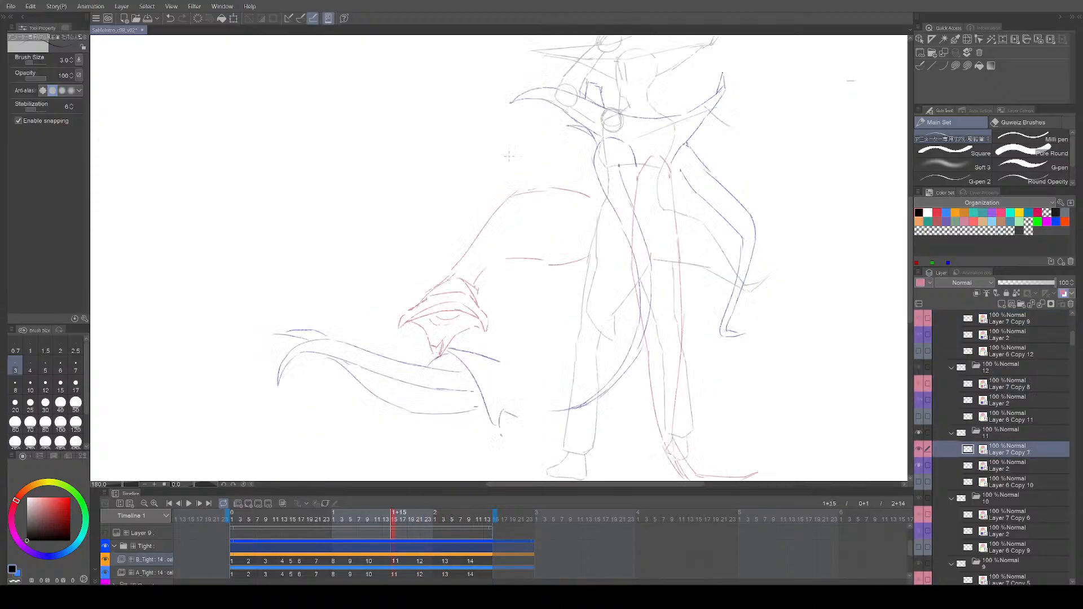
{"action": "key", "text": "e"}
{"action": "mouse_move", "coordinate": [436, 160]}
{"action": "left_mouse_down"}
{"action": "mouse_move", "coordinate": [431, 175]}
{"action": "mouse_move", "coordinate": [448, 156]}
{"action": "mouse_move", "coordinate": [521, 149]}
{"action": "left_mouse_up"}
{"action": "key", "text": "p"}
{"action": "key", "text": "ctrl+z"}
{"action": "key", "text": "ctrl+z"}
{"action": "left_click_drag", "start_coordinate": [434, 188], "coordinate": [529, 159]}
{"action": "key", "text": "ctrl+z"}
{"action": "mouse_move", "coordinate": [434, 185]}
{"action": "left_mouse_down"}
{"action": "mouse_move", "coordinate": [471, 153]}
{"action": "mouse_move", "coordinate": [531, 153]}
{"action": "left_mouse_up"}
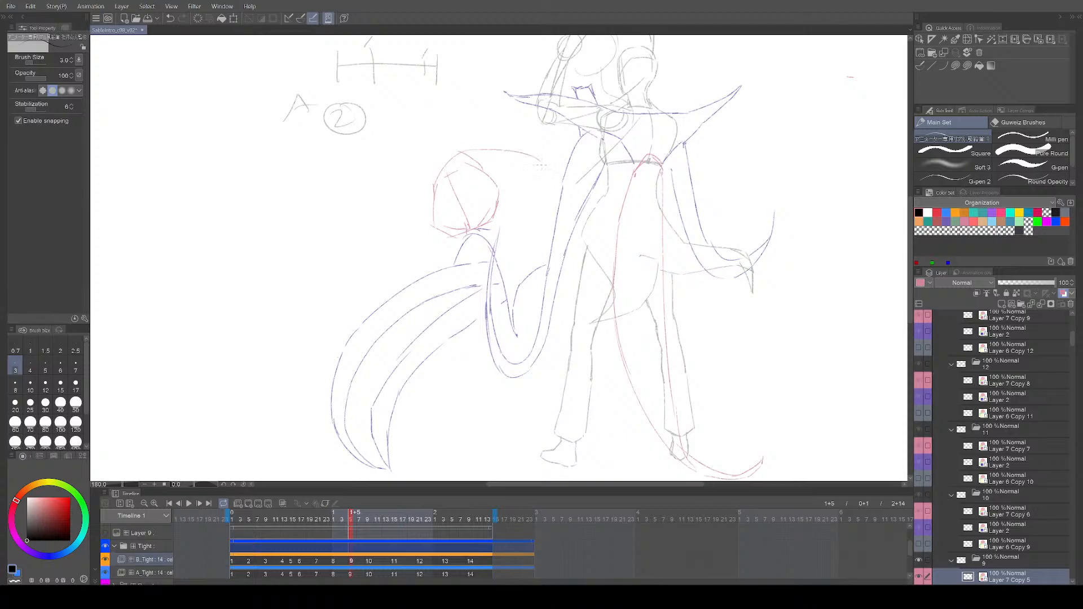
Step: Play the animation to review the red tentacle's motion with the new curve
{"action": "key", "text": "ctrl+comma"}
{"action": "key", "text": "ctrl+period"}
{"action": "key", "text": "ctrl+period"}
{"action": "key", "text": "ctrl+period"}
{"action": "key", "text": "ctrl+period"}
{"action": "key", "text": "ctrl+period"}
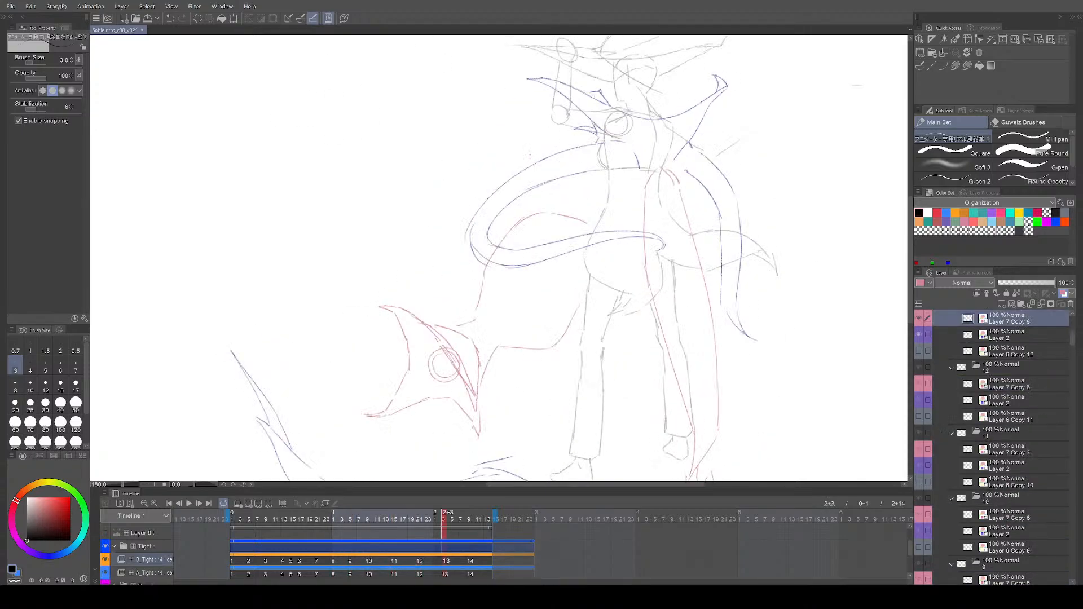
{"action": "key", "text": "space"}
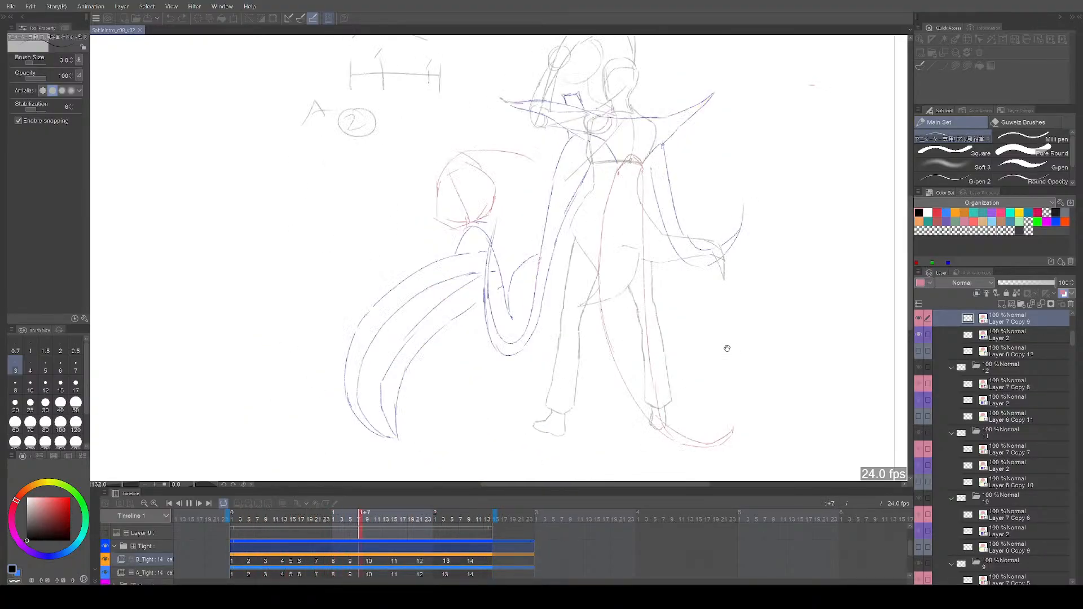
{"action": "key", "text": "space"}
Step: Step frame by frame around cel 9 to compare the tentacle tip's placement with the neighbouring cels
{"action": "key", "text": "Left"}
{"action": "key", "text": "Left"}
{"action": "key", "text": "Left"}
{"action": "key", "text": "Left"}
{"action": "key", "text": "Left"}
{"action": "key", "text": "Right"}
{"action": "key", "text": "Right"}
{"action": "key", "text": "Right"}
{"action": "key", "text": "Left"}
{"action": "key", "text": "Left"}
{"action": "key", "text": "Right"}
{"action": "key", "text": "Right"}
{"action": "key", "text": "Left"}
{"action": "key", "text": "Left"}
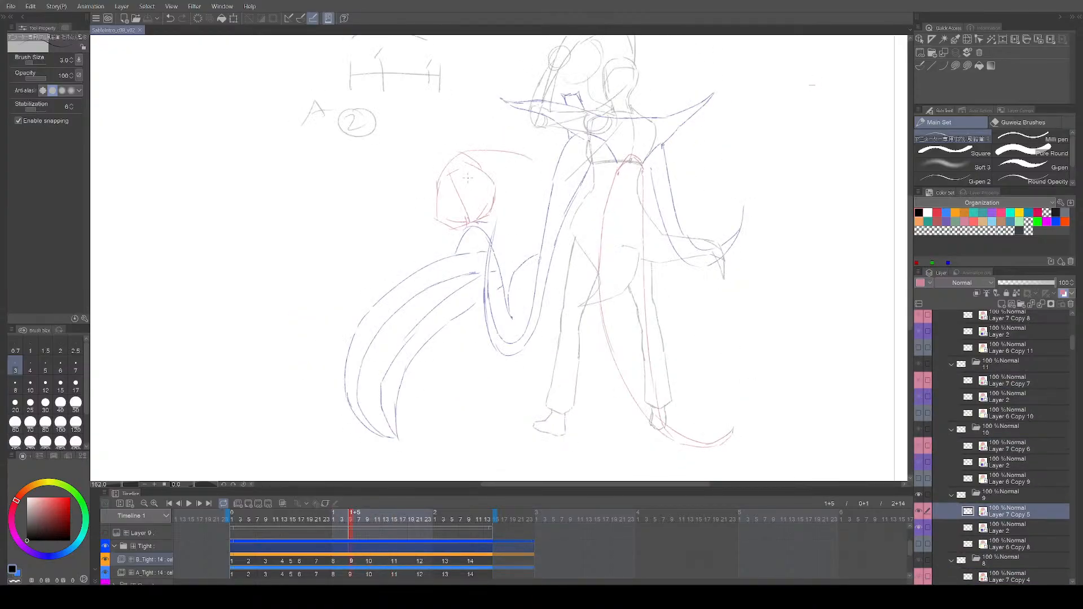
Step: Select the red tentacle's rounded tip on cel 9 and shift it slightly away from the figure
{"action": "key", "text": "m"}
{"action": "mouse_move", "coordinate": [446, 147]}
{"action": "left_mouse_down"}
{"action": "mouse_move", "coordinate": [556, 190]}
{"action": "mouse_move", "coordinate": [466, 141]}
{"action": "left_mouse_up"}
{"action": "left_click_drag", "start_coordinate": [493, 186], "coordinate": [490, 185]}
{"action": "key", "text": "p"}
Step: Flip between cel 9 and the following cels to examine the spacing of the shifted tentacle tip
{"action": "key", "text": "Right"}
{"action": "key", "text": "Right"}
{"action": "key", "text": "Right"}
{"action": "key", "text": "Right"}
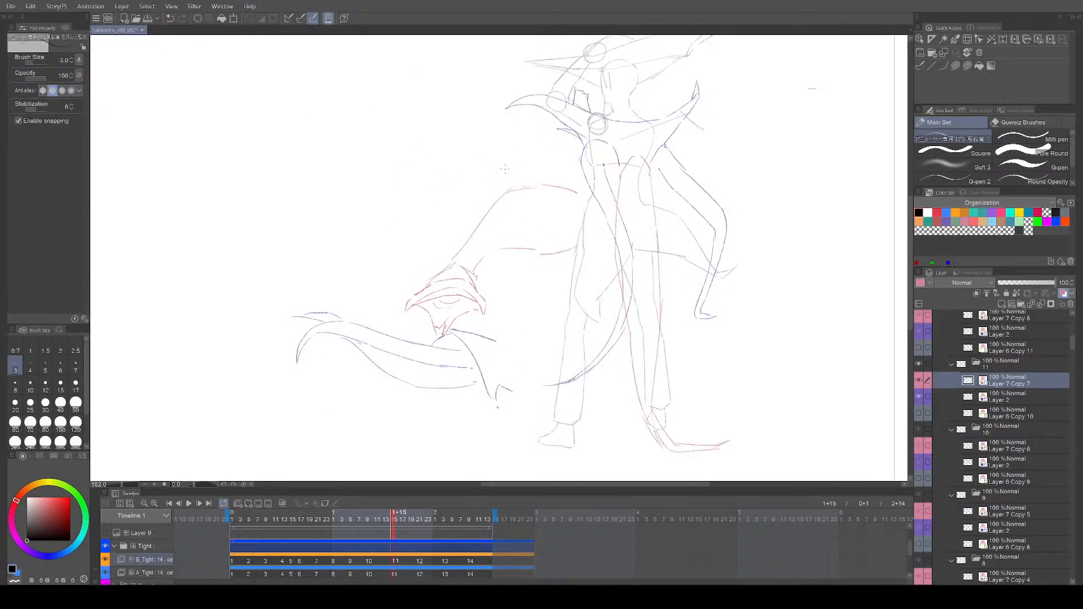
{"action": "key", "text": "Left"}
{"action": "key", "text": "Left"}
{"action": "key", "text": "Left"}
{"action": "key", "text": "Left"}
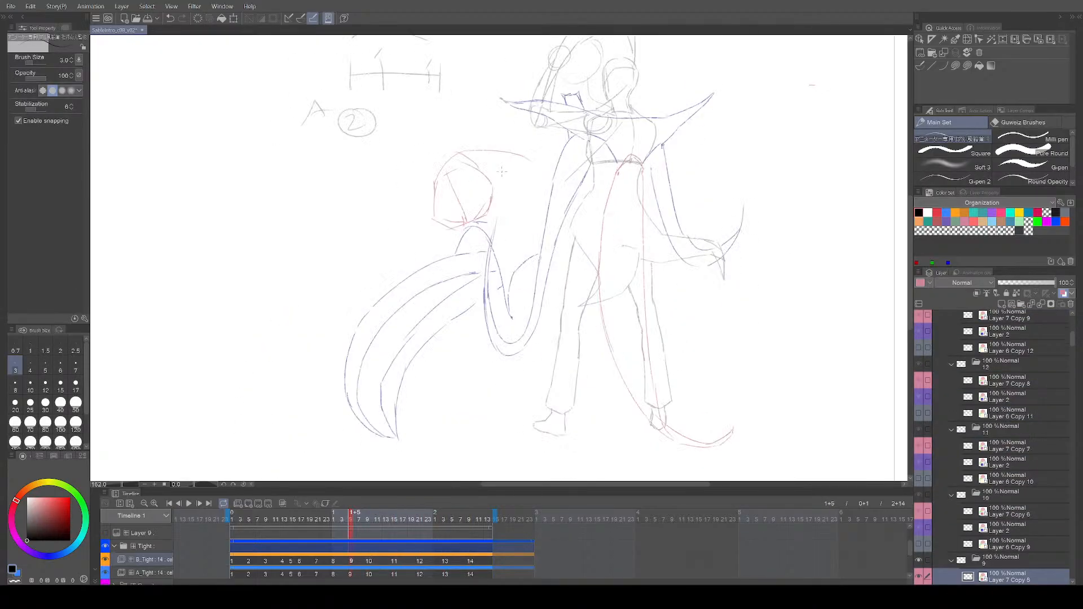
{"action": "key", "text": "Right"}
{"action": "key", "text": "Right"}
{"action": "key", "text": "Right"}
{"action": "key", "text": "Right"}
{"action": "key", "text": "Right"}
{"action": "key", "text": "Left"}
{"action": "key", "text": "Left"}
{"action": "key", "text": "Left"}
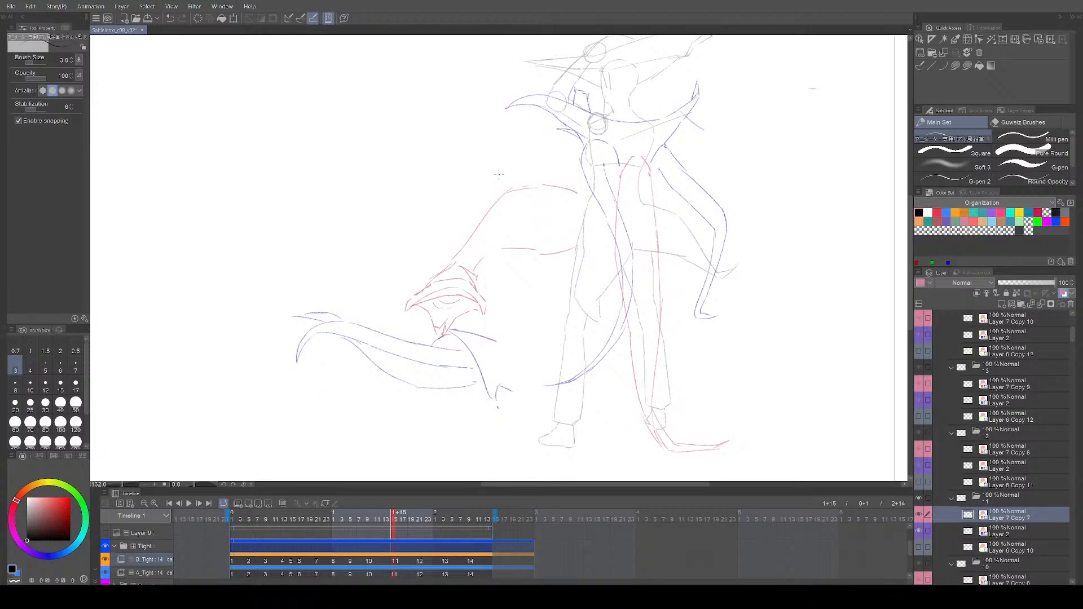
Step: Flip back and forth through the cels around cel 11 to examine the spacing of the red tentacle's tip
{"action": "key", "text": "Left"}
{"action": "key", "text": "Right"}
{"action": "key", "text": "Right"}
{"action": "key", "text": "Right"}
{"action": "key", "text": "Left"}
{"action": "key", "text": "Left"}
{"action": "key", "text": "Right"}
{"action": "key", "text": "Right"}
{"action": "key", "text": "Left"}
{"action": "key", "text": "Left"}
{"action": "key", "text": "Left"}
{"action": "key", "text": "Right"}
{"action": "key", "text": "Right"}
{"action": "key", "text": "Right"}
{"action": "key", "text": "Left"}
{"action": "key", "text": "Left"}
{"action": "key", "text": "Left"}
{"action": "key", "text": "Right"}
{"action": "key", "text": "Right"}
{"action": "key", "text": "Right"}
{"action": "key", "text": "Right"}
{"action": "key", "text": "Left"}
{"action": "key", "text": "Left"}
{"action": "key", "text": "Left"}
{"action": "key", "text": "Left"}
{"action": "key", "text": "Right"}
{"action": "key", "text": "Right"}
{"action": "key", "text": "Right"}
{"action": "key", "text": "Left"}
{"action": "key", "text": "Left"}
{"action": "key", "text": "Left"}
{"action": "key", "text": "Right"}
{"action": "key", "text": "Right"}
{"action": "key", "text": "Right"}
{"action": "key", "text": "Right"}
{"action": "key", "text": "Left"}
{"action": "key", "text": "Left"}
{"action": "key", "text": "Left"}
{"action": "key", "text": "Left"}
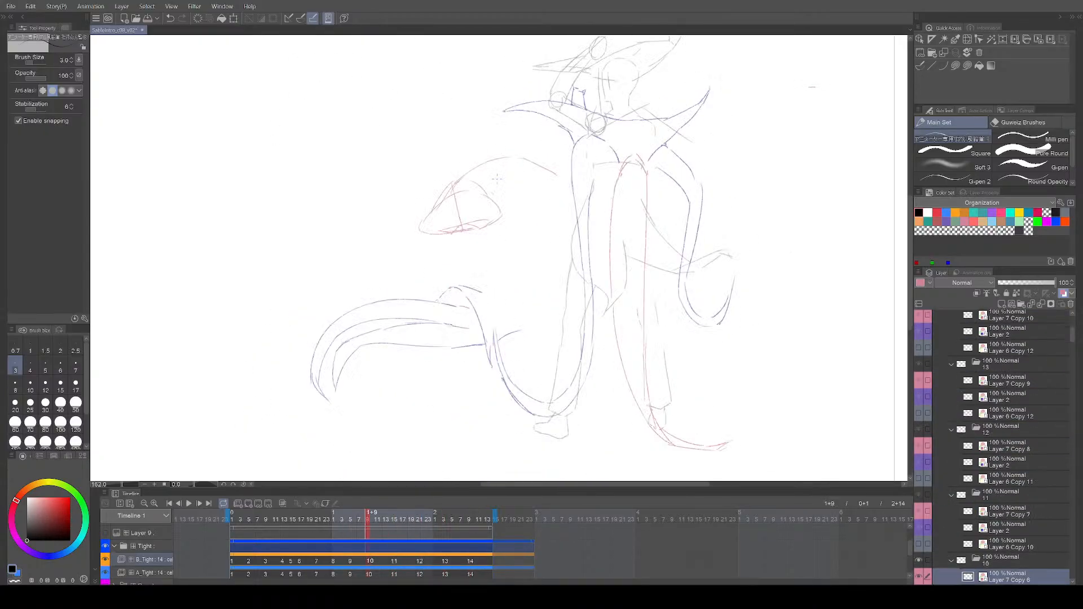
Step: Lasso the red tentacle's tip on cel 11, nudge it slightly with a free transform and clear the selection
{"action": "key", "text": "Right"}
{"action": "key", "text": "m"}
{"action": "left_click_drag", "start_coordinate": [389, 293], "coordinate": [452, 377]}
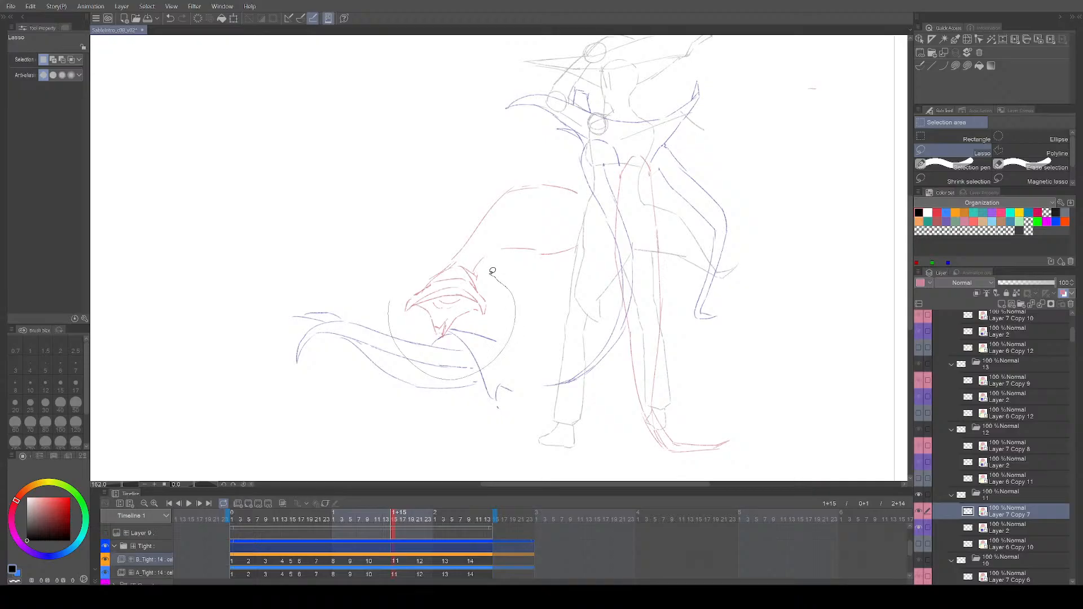
{"action": "left_click_drag", "start_coordinate": [460, 256], "coordinate": [460, 257]}
{"action": "key", "text": "ctrl+t"}
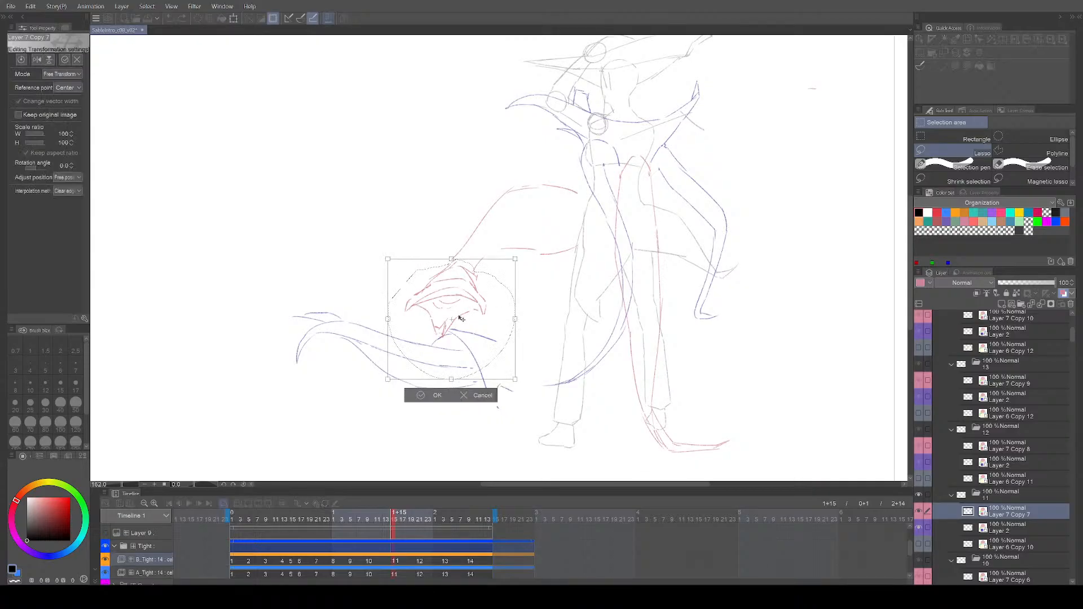
{"action": "key", "text": "Return"}
{"action": "key", "text": "ctrl+d"}
{"action": "key", "text": "p"}
Step: Play the animation to review how the red tentacle's tip moves through cel 11
{"action": "key", "text": "Right"}
{"action": "key", "text": "Right"}
{"action": "key", "text": "Right"}
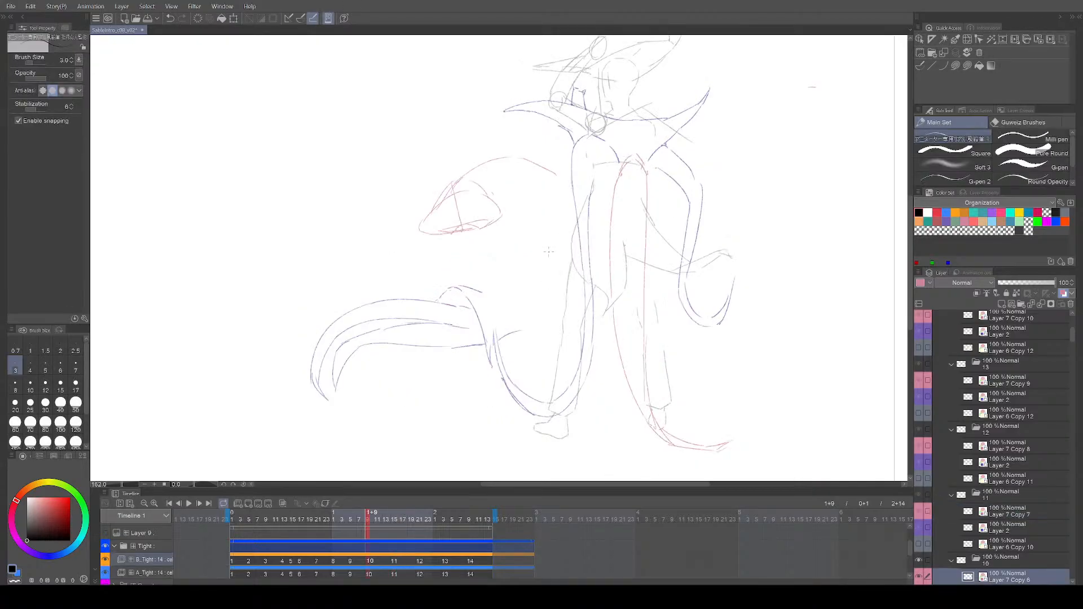
{"action": "key", "text": "space"}
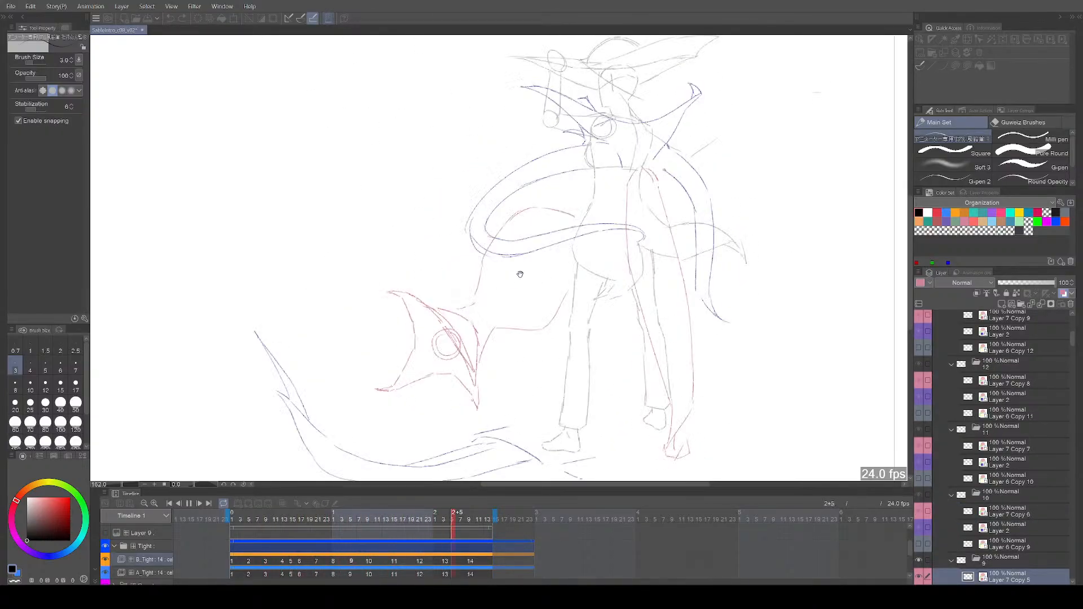
{"action": "key", "text": "space"}
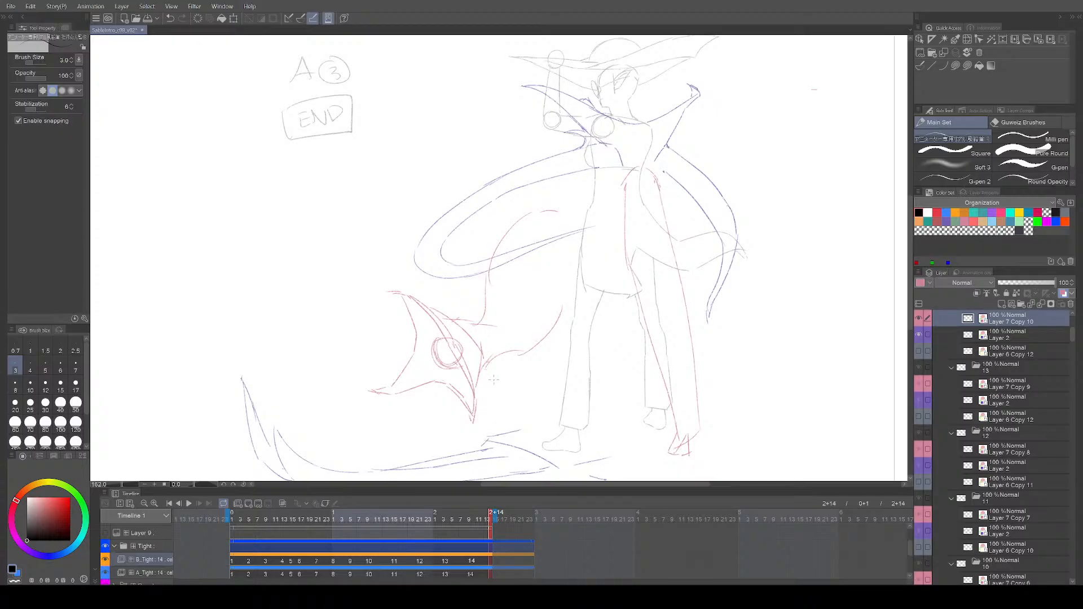
Step: Step back from the last cel to cel 8 and replay the animation with the whole figure in view
{"action": "scroll", "coordinate": [515, 373], "scroll_direction": "up", "scroll_amount": 2}
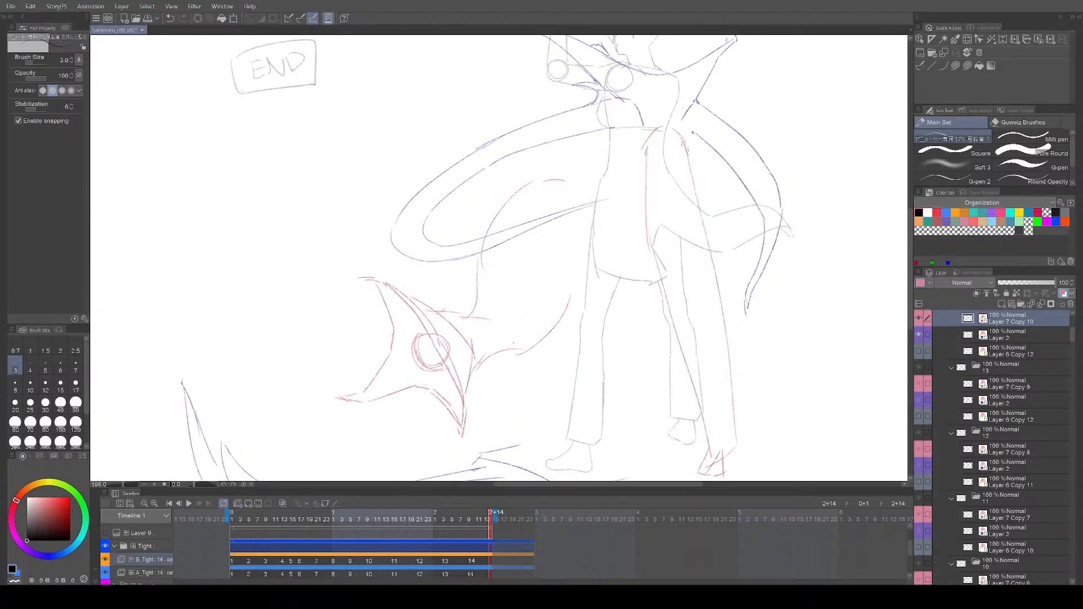
{"action": "key", "text": "ctrl+comma"}
{"action": "key", "text": "ctrl+comma"}
{"action": "key", "text": "ctrl+comma"}
{"action": "key", "text": "ctrl+comma"}
{"action": "key", "text": "ctrl+comma"}
{"action": "key", "text": "ctrl+comma"}
{"action": "scroll", "coordinate": [540, 345], "scroll_direction": "down", "scroll_amount": 4}
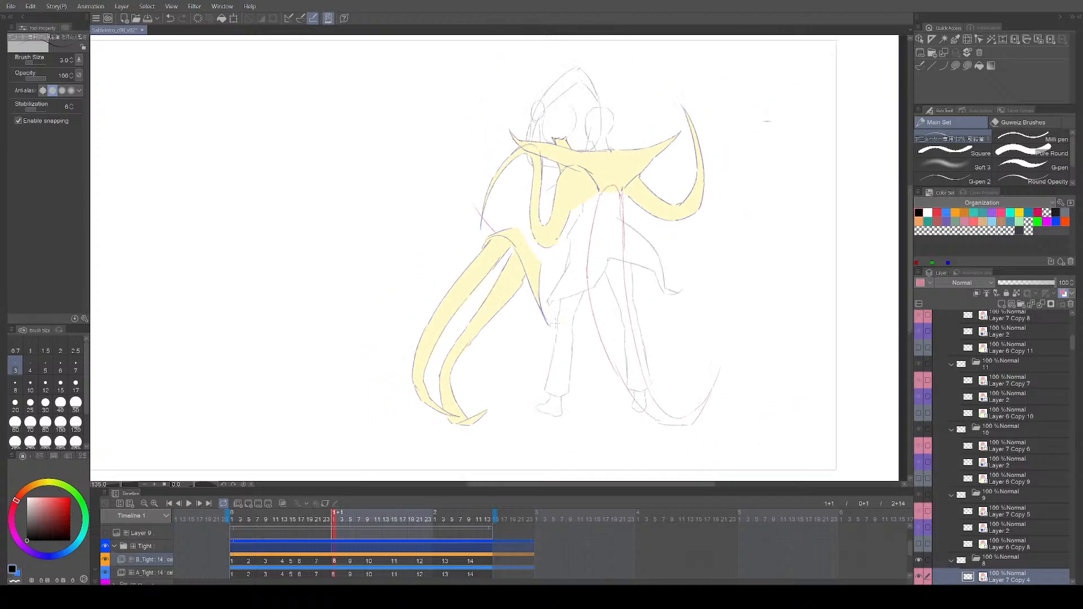
{"action": "left_click_drag", "start_coordinate": [590, 323], "coordinate": [533, 361]}
{"action": "key", "text": "space"}
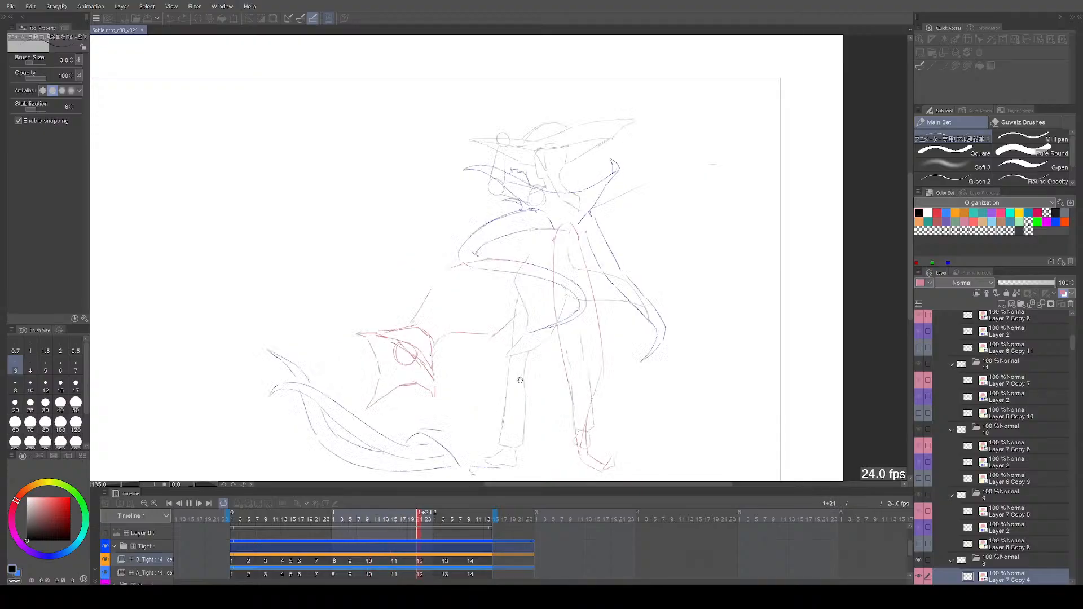
{"action": "key", "text": "space"}
Step: Draw the red tentacle's missing lower edge on cel 10, running from the rounded tip toward the figure
{"action": "key", "text": "Left"}
{"action": "key", "text": "Left"}
{"action": "key", "text": "Left"}
{"action": "key", "text": "Left"}
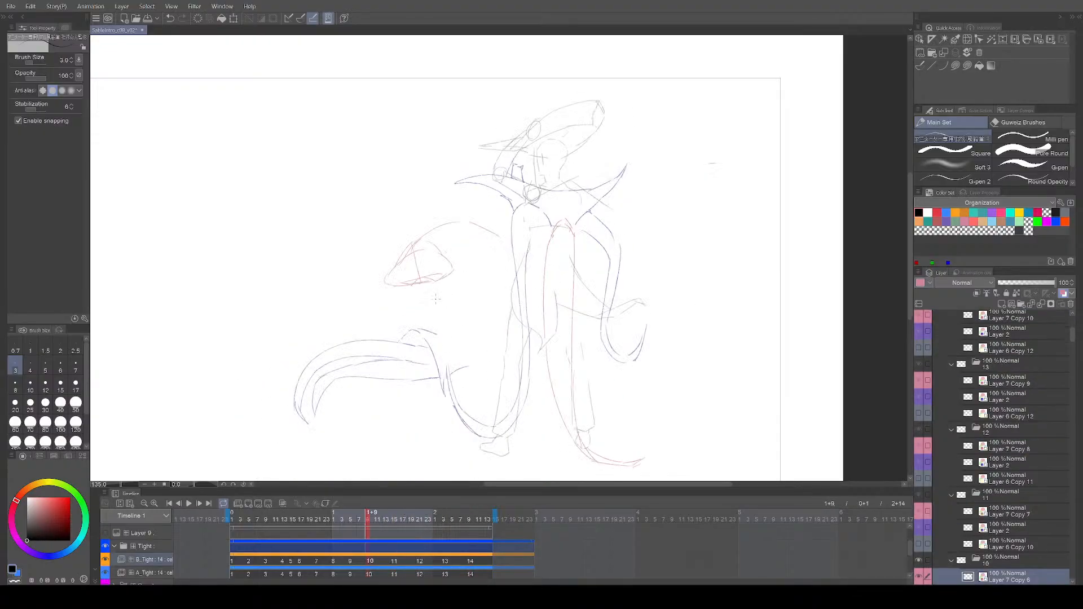
{"action": "key", "text": "Right"}
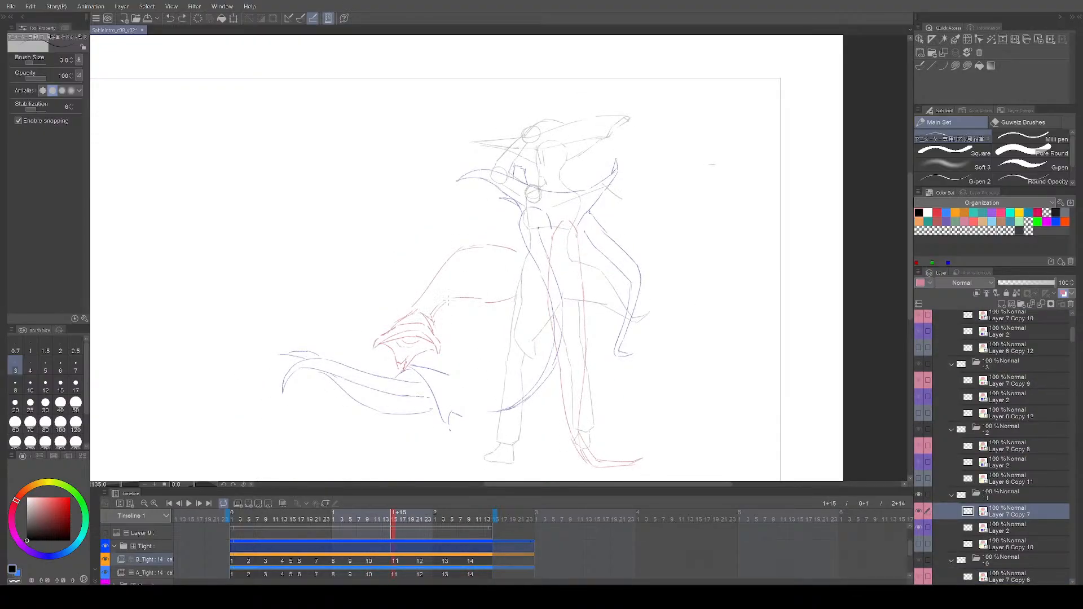
{"action": "scroll", "coordinate": [460, 297], "scroll_direction": "up", "scroll_amount": 1}
{"action": "key", "text": "Left"}
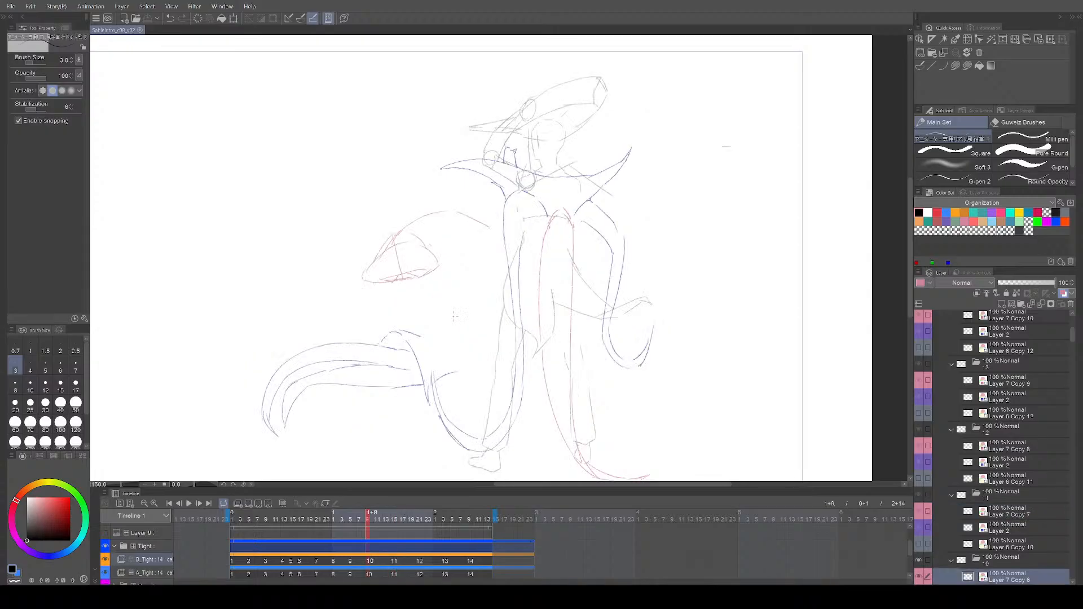
{"action": "key", "text": "Left"}
{"action": "key", "text": "Right"}
{"action": "left_click_drag", "start_coordinate": [423, 244], "coordinate": [439, 235]}
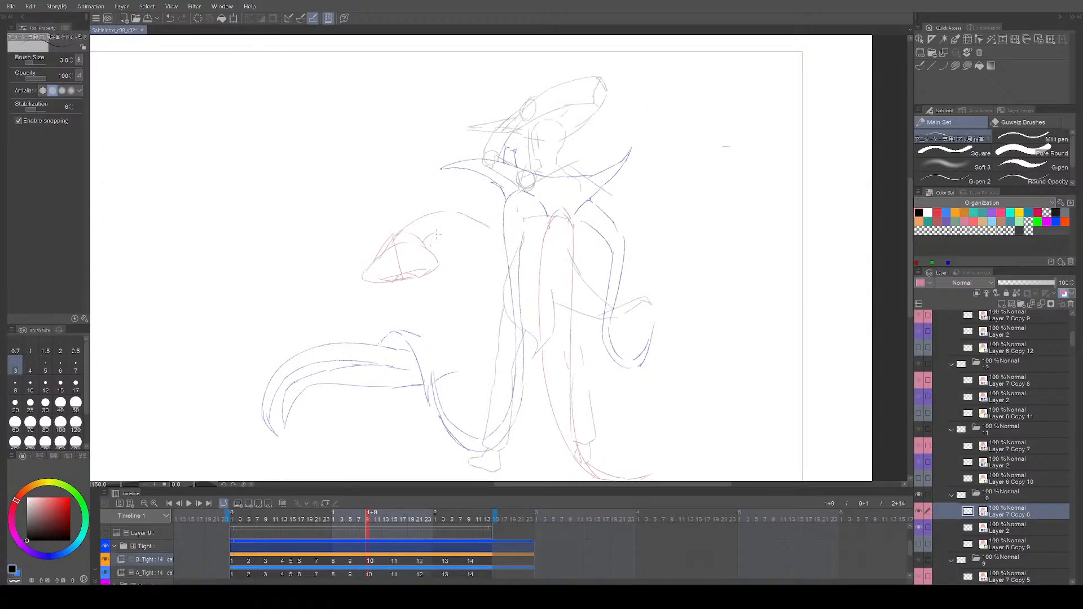
Step: Flip through cels 9 to 14 to compare the tentacle's lower edge on cel 10 with its neighbours
{"action": "key", "text": "Right"}
{"action": "key", "text": "Right"}
{"action": "key", "text": "Right"}
{"action": "key", "text": "Right"}
{"action": "key", "text": "Left"}
{"action": "key", "text": "Left"}
{"action": "key", "text": "Left"}
{"action": "key", "text": "Left"}
{"action": "key", "text": "Left"}
{"action": "key", "text": "Right"}
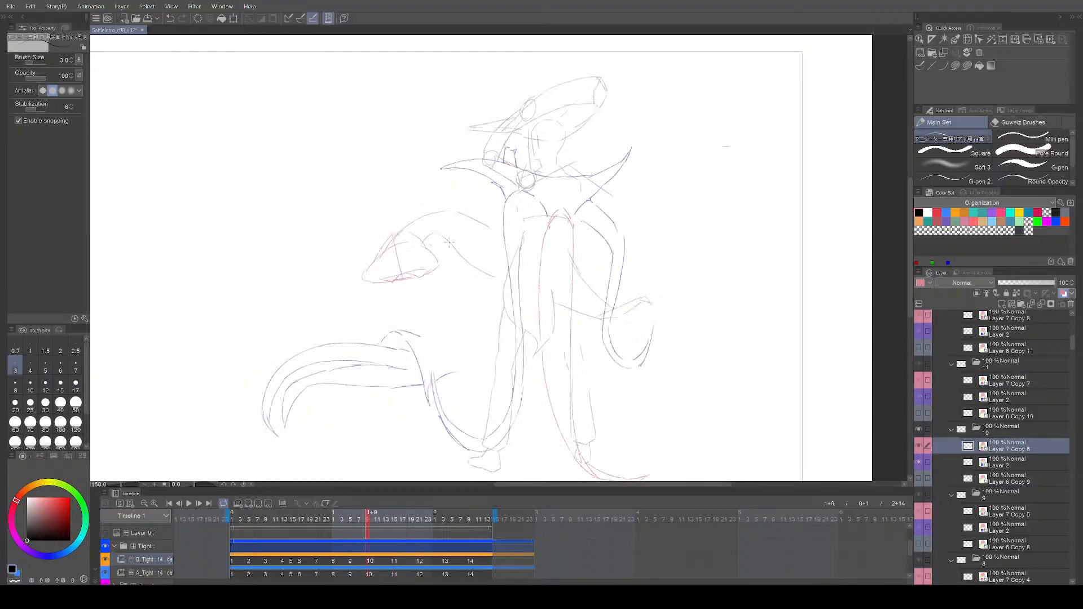
Step: Step back to cel 3 and forward again to cel 9 to examine how the tentacles unfold
{"action": "key", "text": "Left"}
{"action": "key", "text": "Left"}
{"action": "key", "text": "Left"}
{"action": "key", "text": "Left"}
{"action": "key", "text": "Left"}
{"action": "key", "text": "Left"}
{"action": "key", "text": "Left"}
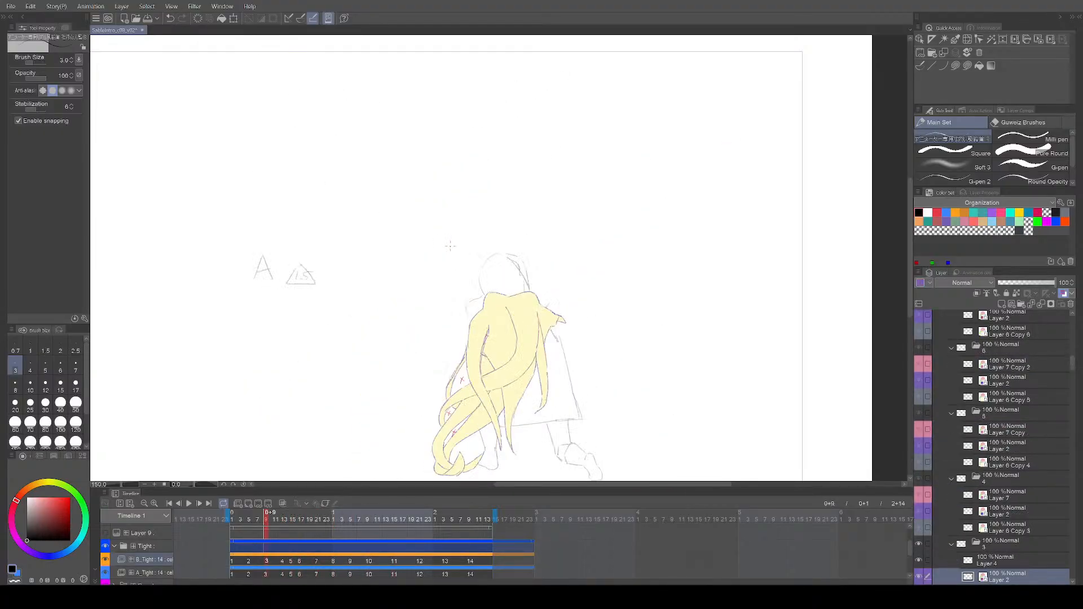
{"action": "key", "text": "Right"}
{"action": "key", "text": "Right"}
{"action": "key", "text": "Right"}
{"action": "key", "text": "Right"}
{"action": "key", "text": "Right"}
{"action": "key", "text": "Right"}
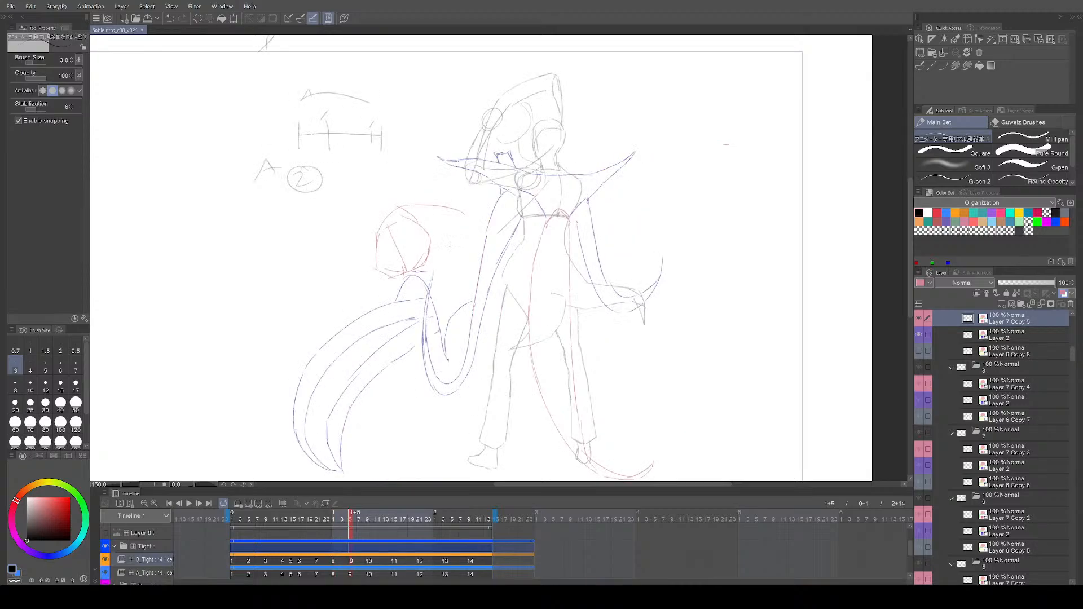
Step: Flip repeatedly between cels 5 and 9 to check the outer curve of the raised tentacle on cel 7
{"action": "key", "text": "Left"}
{"action": "key", "text": "Left"}
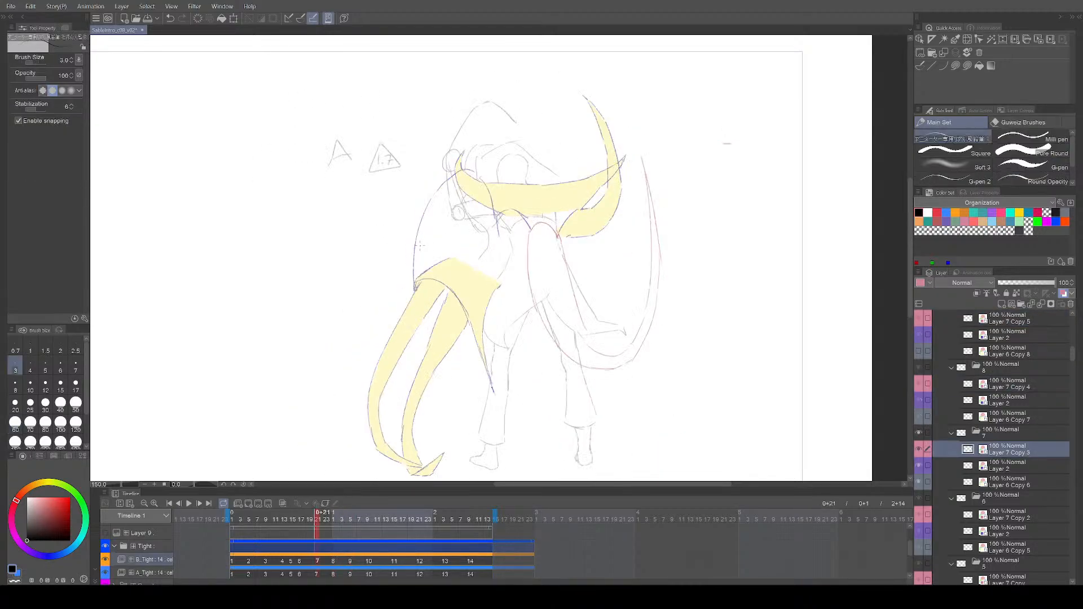
{"action": "key", "text": "Right"}
{"action": "key", "text": "Left"}
{"action": "key", "text": "Left"}
{"action": "key", "text": "Left"}
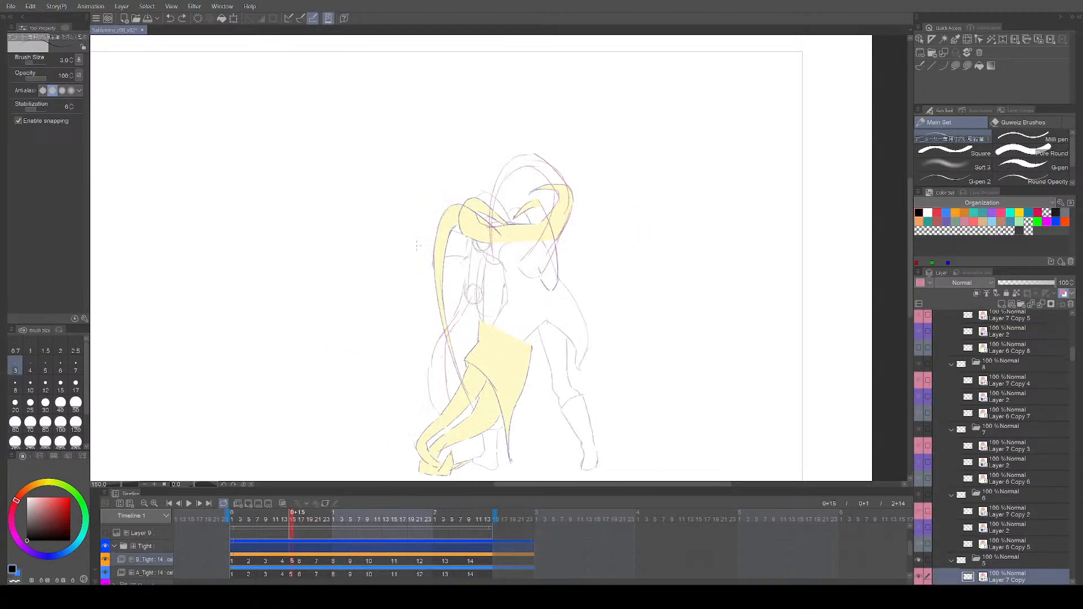
{"action": "key", "text": "Right"}
{"action": "key", "text": "Right"}
{"action": "key", "text": "Right"}
{"action": "key", "text": "Right"}
{"action": "key", "text": "Left"}
{"action": "key", "text": "Left"}
{"action": "key", "text": "Left"}
{"action": "key", "text": "Left"}
{"action": "key", "text": "Right"}
{"action": "key", "text": "Right"}
{"action": "key", "text": "Right"}
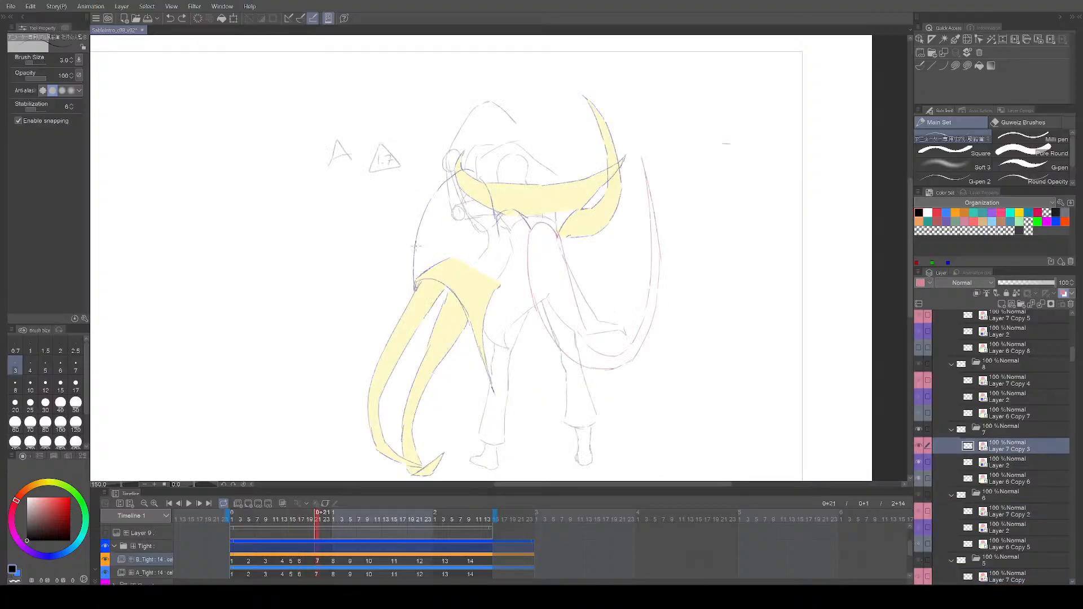
{"action": "key", "text": "Left"}
Step: Select the blue line layer (Layer 2) of cel 7 and turn on onion skin for the neighbouring cels
{"action": "left_click_drag", "start_coordinate": [413, 229], "coordinate": [407, 254]}
{"action": "scroll", "coordinate": [407, 255], "scroll_direction": "up", "scroll_amount": 3}
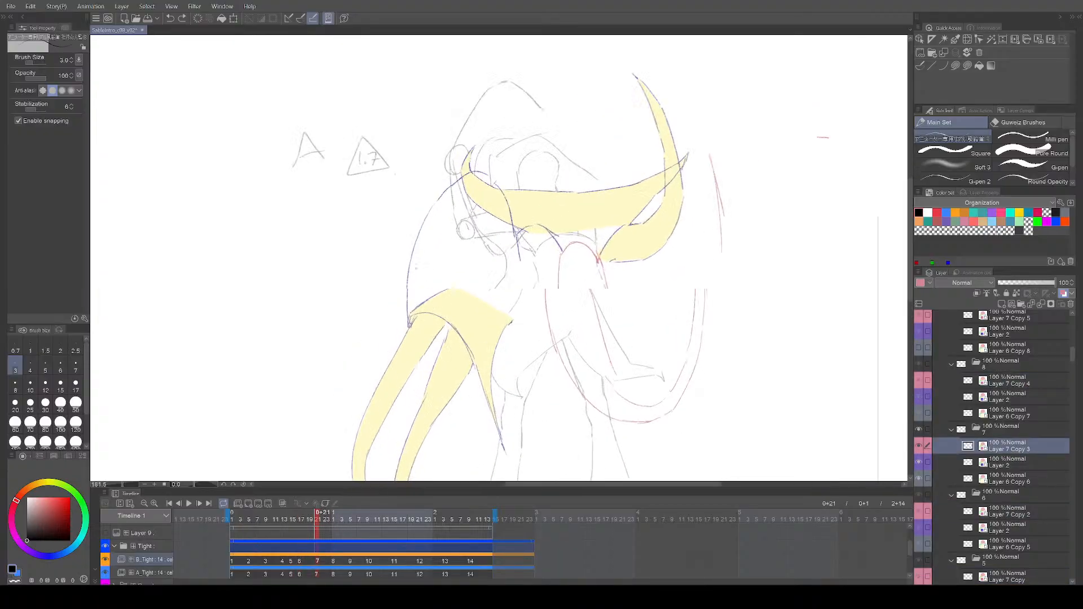
{"action": "left_click", "coordinate": [407, 256], "text": "ctrl+shift"}
{"action": "left_click", "coordinate": [284, 503]}
{"action": "scroll", "coordinate": [400, 294], "scroll_direction": "up", "scroll_amount": 2}
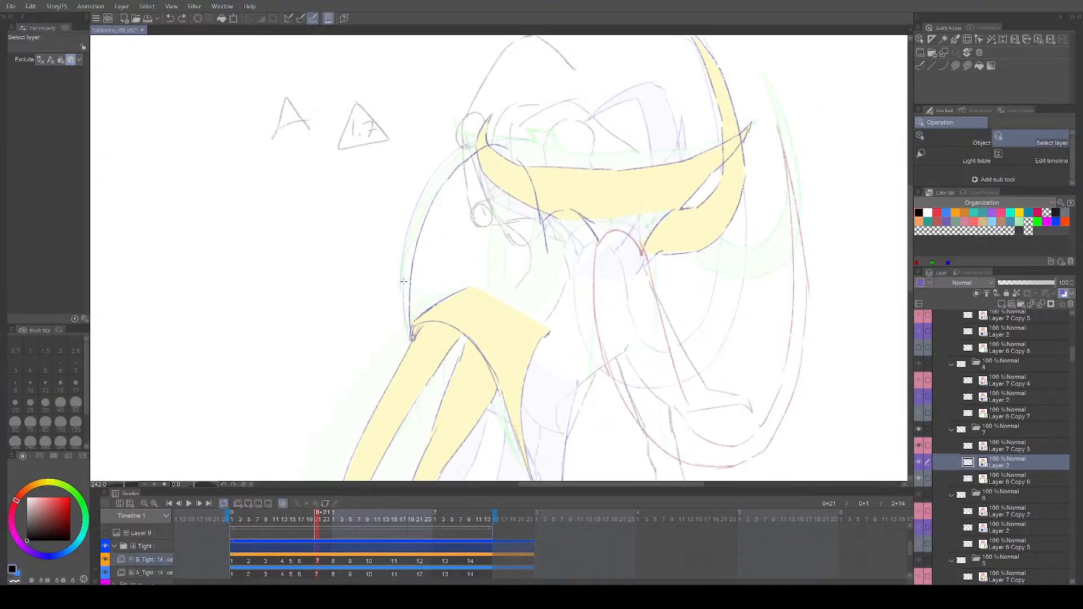
Step: Erase the blue outer curve of the raised tentacle on cel 7 and redraw it as a wider arc
{"action": "key", "text": "e"}
{"action": "mouse_move", "coordinate": [390, 324]}
{"action": "left_mouse_down"}
{"action": "mouse_move", "coordinate": [405, 226]}
{"action": "mouse_move", "coordinate": [434, 182]}
{"action": "mouse_move", "coordinate": [379, 326]}
{"action": "mouse_move", "coordinate": [398, 231]}
{"action": "left_mouse_up"}
{"action": "key", "text": "p"}
{"action": "key", "text": "ctrl+z"}
{"action": "key", "text": "ctrl+z"}
{"action": "key", "text": "e"}
{"action": "left_click_drag", "start_coordinate": [441, 169], "coordinate": [429, 190]}
{"action": "key", "text": "p"}
{"action": "left_click_drag", "start_coordinate": [391, 252], "coordinate": [433, 166]}
{"action": "key", "text": "ctrl+z"}
{"action": "mouse_move", "coordinate": [391, 251]}
{"action": "left_mouse_down"}
{"action": "mouse_move", "coordinate": [439, 165]}
{"action": "mouse_move", "coordinate": [466, 152]}
{"action": "left_mouse_up"}
{"action": "key", "text": "ctrl+z"}
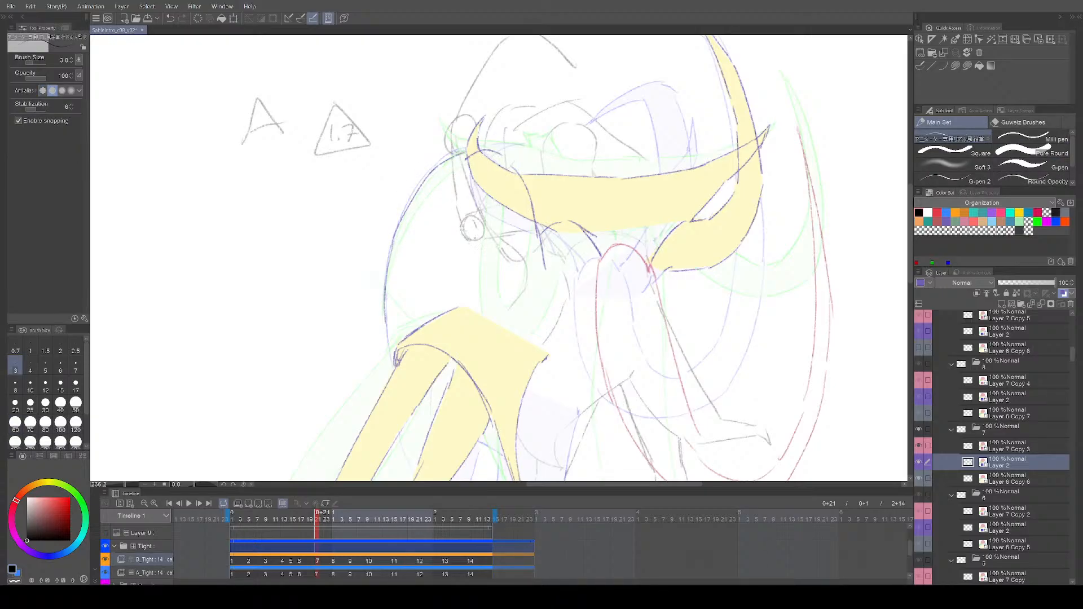
Step: Clean up the upper end of the new arc near the collar with a smaller eraser and save the file
{"action": "left_click_drag", "start_coordinate": [438, 273], "coordinate": [428, 317]}
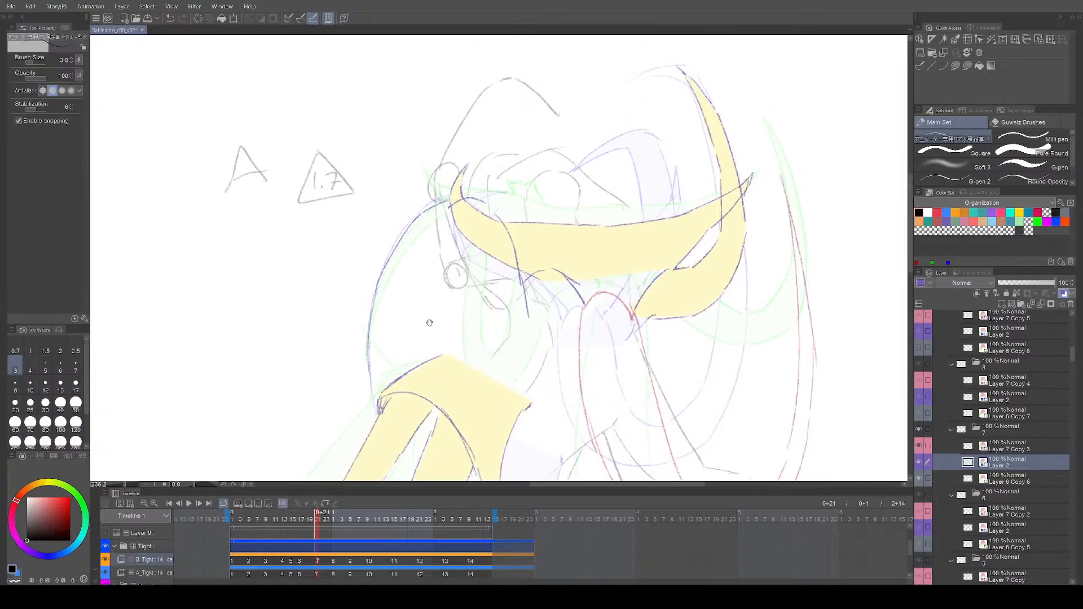
{"action": "key", "text": "e"}
{"action": "key", "text": "bracketleft"}
{"action": "key", "text": "bracketleft"}
{"action": "mouse_move", "coordinate": [450, 208]}
{"action": "left_mouse_down"}
{"action": "mouse_move", "coordinate": [482, 203]}
{"action": "mouse_move", "coordinate": [459, 197]}
{"action": "left_mouse_up"}
{"action": "key", "text": "p"}
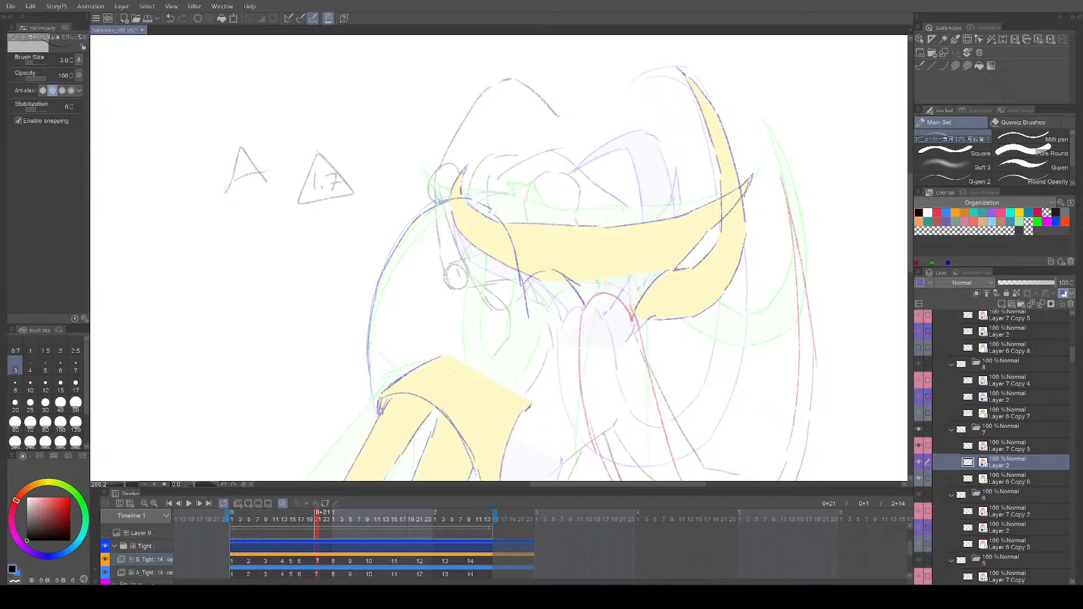
{"action": "left_click_drag", "start_coordinate": [520, 213], "coordinate": [508, 205]}
{"action": "key", "text": "ctrl+s"}
Step: Flip through the cels around cel 7 and on to cel 10 with onion skin to check the redrawn arc's spacing
{"action": "key", "text": "Left"}
{"action": "key", "text": "Left"}
{"action": "key", "text": "Right"}
{"action": "key", "text": "Right"}
{"action": "key", "text": "Right"}
{"action": "key", "text": "Right"}
{"action": "key", "text": "Left"}
{"action": "key", "text": "Left"}
{"action": "key", "text": "Left"}
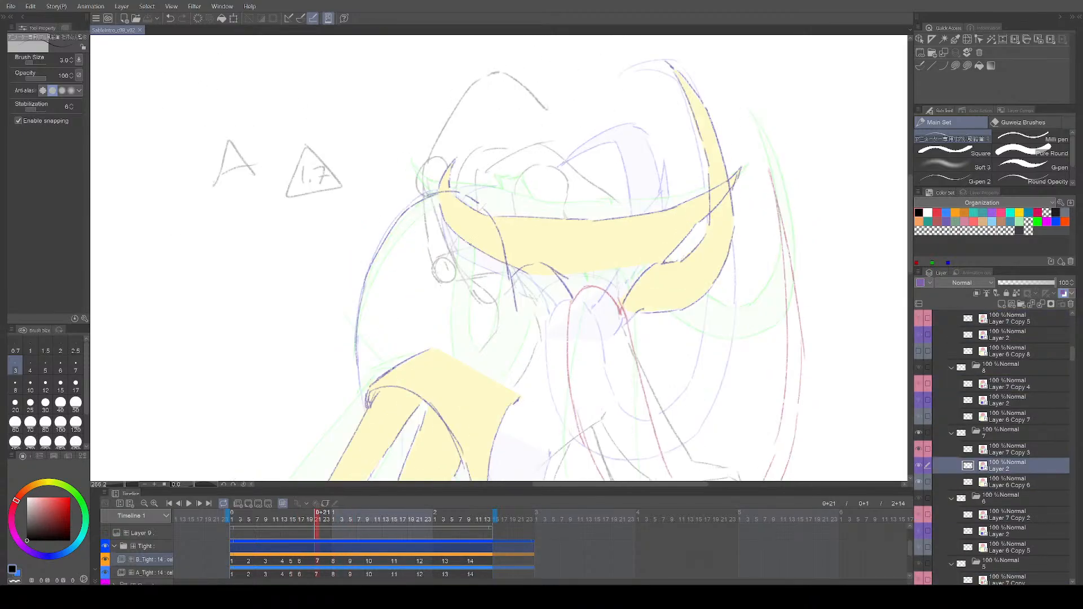
{"action": "key", "text": "Right"}
{"action": "key", "text": "Right"}
{"action": "key", "text": "Right"}
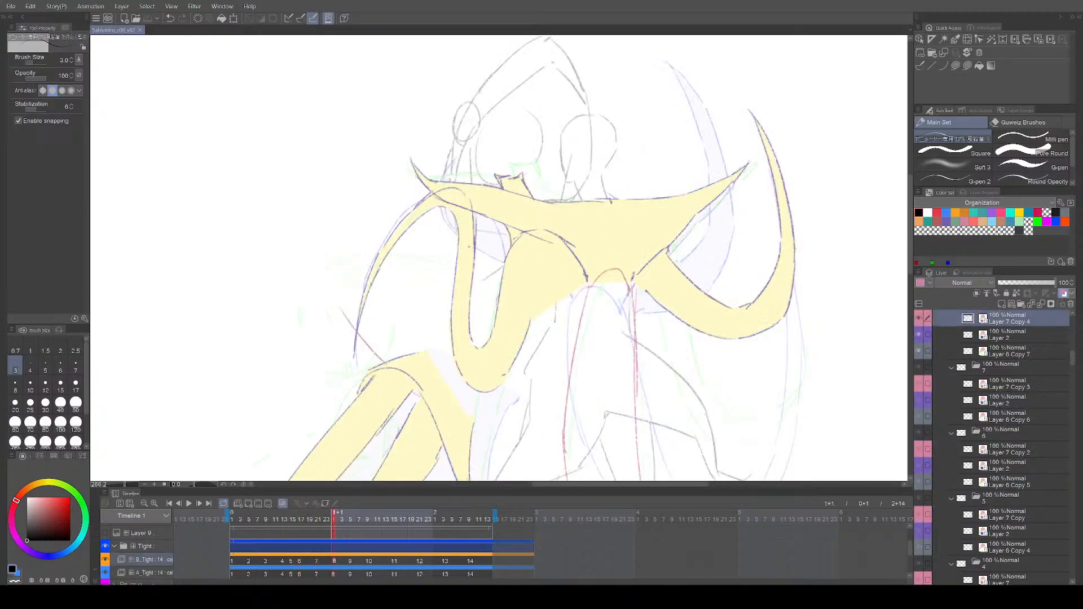
{"action": "key", "text": "Right"}
{"action": "left_click_drag", "start_coordinate": [442, 288], "coordinate": [451, 261]}
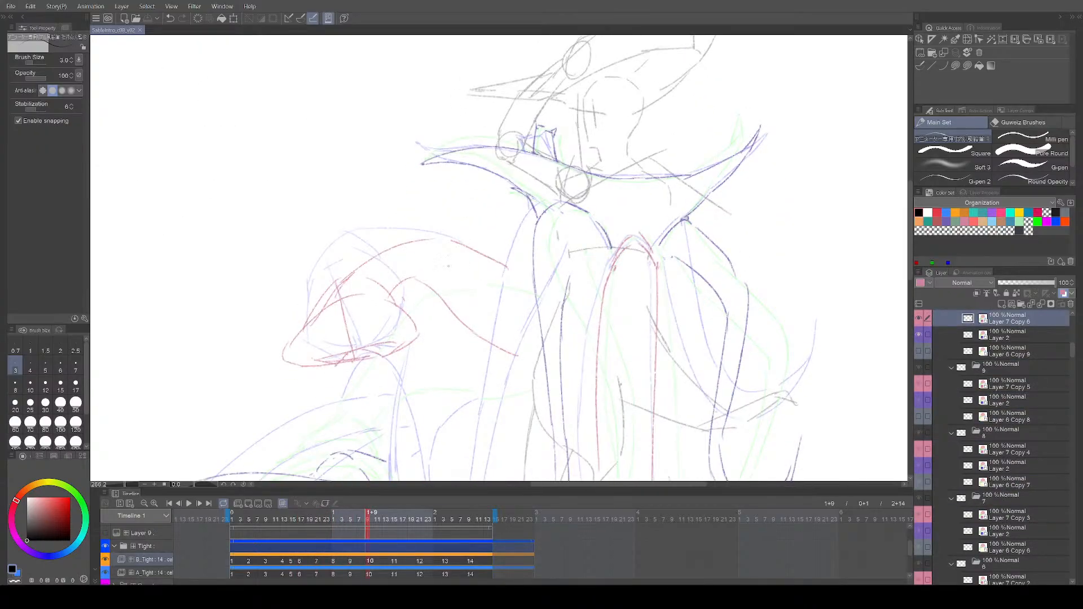
Step: Flip back and forth across cels 6 to 11 with onion skin to examine the tentacles' overall motion
{"action": "key", "text": "Left"}
{"action": "key", "text": "Left"}
{"action": "key", "text": "Left"}
{"action": "key", "text": "Left"}
{"action": "key", "text": "Left"}
{"action": "key", "text": "Left"}
{"action": "key", "text": "Right"}
{"action": "key", "text": "Right"}
{"action": "key", "text": "Right"}
{"action": "key", "text": "Right"}
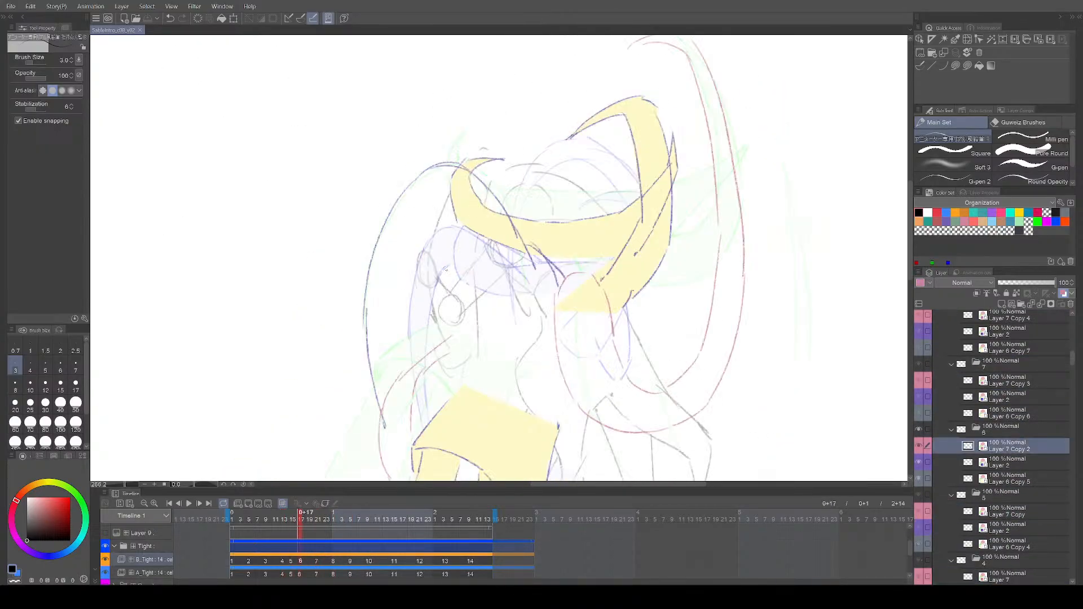
{"action": "key", "text": "Right"}
{"action": "key", "text": "Right"}
{"action": "key", "text": "Right"}
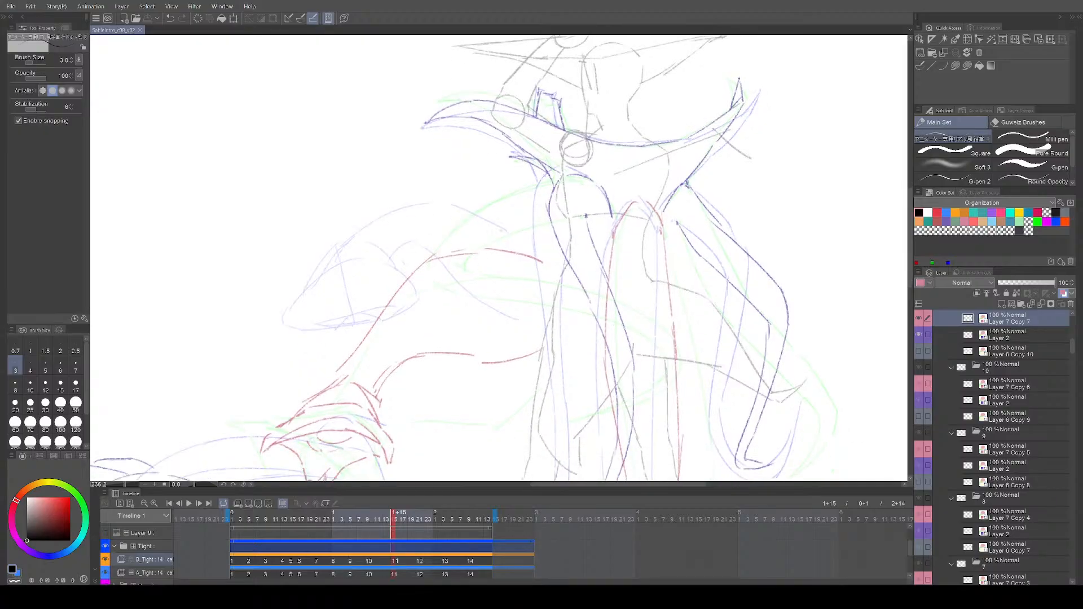
Step: Flip repeatedly between cel 7 and the following cels to compare the blue and red tentacle spacing
{"action": "key", "text": "Left"}
{"action": "key", "text": "Left"}
{"action": "key", "text": "Left"}
{"action": "key", "text": "Left"}
{"action": "key", "text": "Left"}
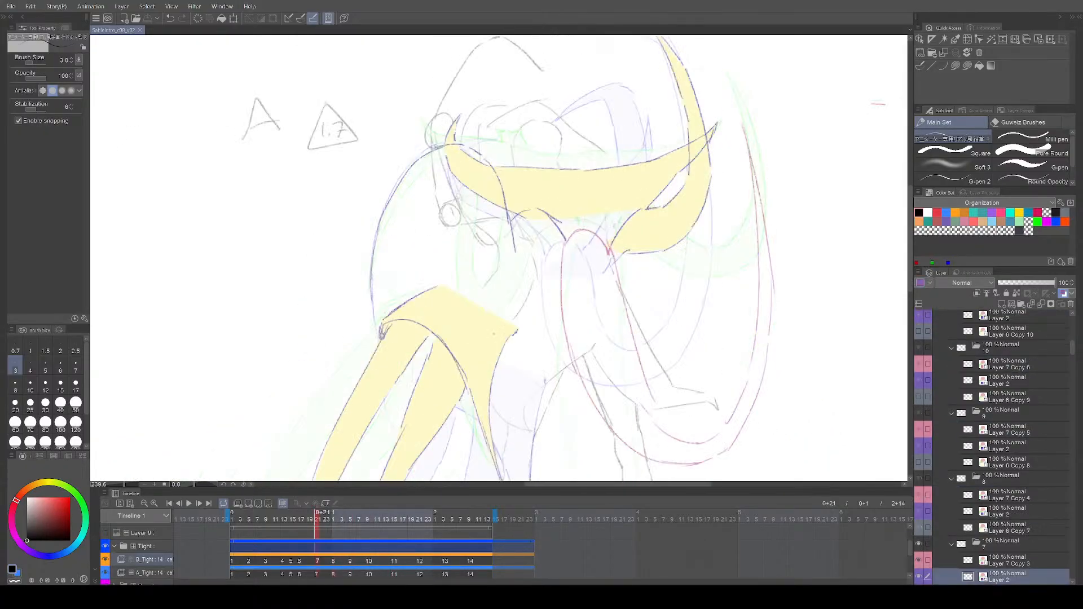
{"action": "key", "text": "Right"}
{"action": "key", "text": "Right"}
{"action": "key", "text": "Right"}
{"action": "key", "text": "Right"}
{"action": "key", "text": "Left"}
{"action": "key", "text": "Left"}
{"action": "key", "text": "Left"}
{"action": "key", "text": "Left"}
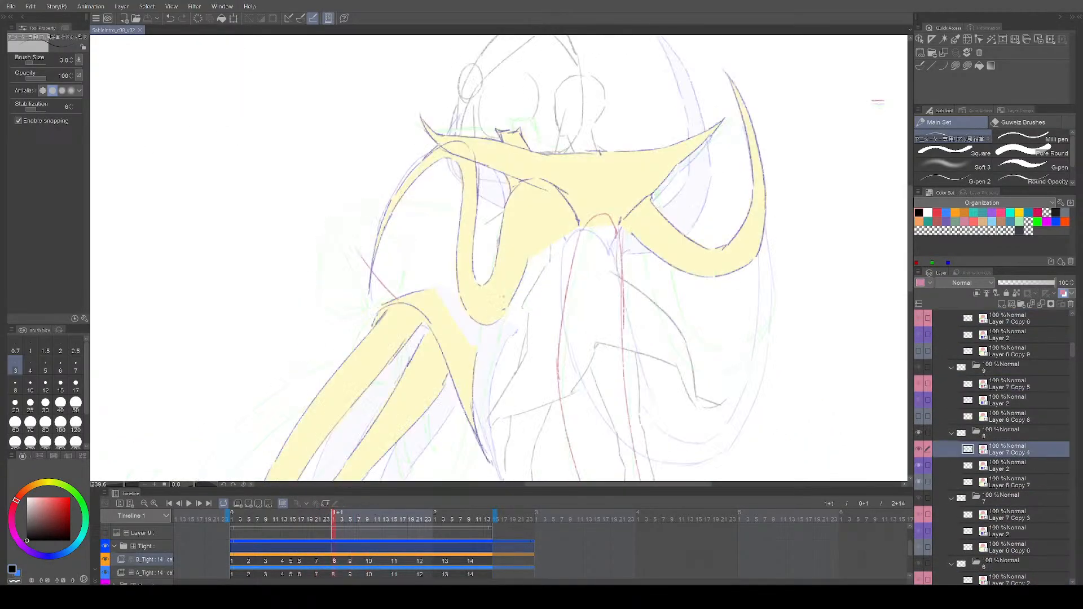
{"action": "key", "text": "Right"}
{"action": "key", "text": "Right"}
{"action": "key", "text": "Left"}
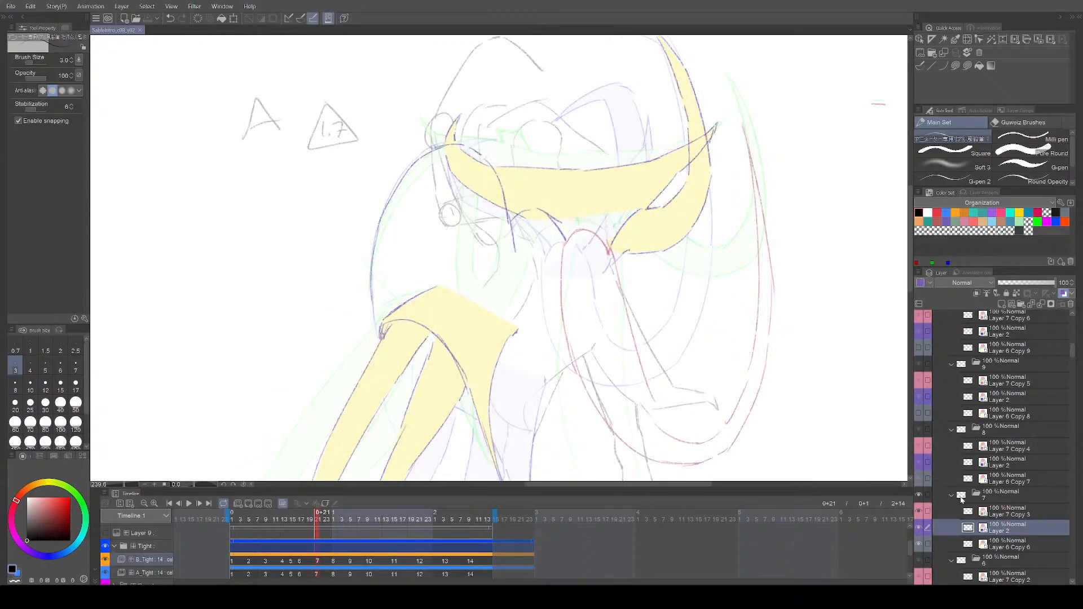
Step: Select the red line layer (Layer 7 Copy 3) of cel 7 and save the file
{"action": "left_click", "coordinate": [1002, 510]}
{"action": "left_click_drag", "start_coordinate": [539, 366], "coordinate": [556, 363]}
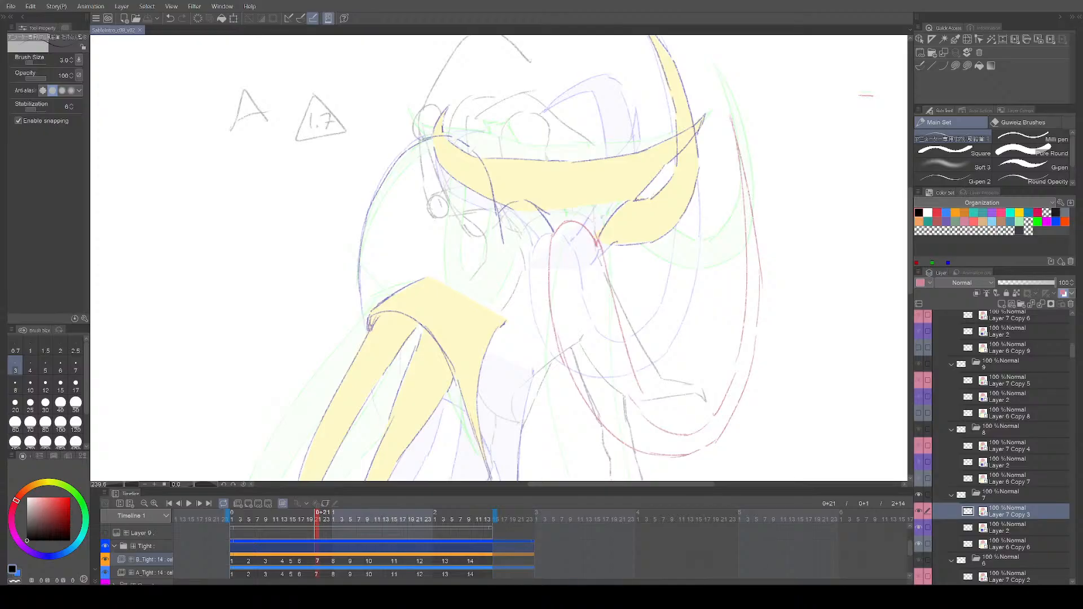
{"action": "left_click_drag", "start_coordinate": [666, 321], "coordinate": [698, 362]}
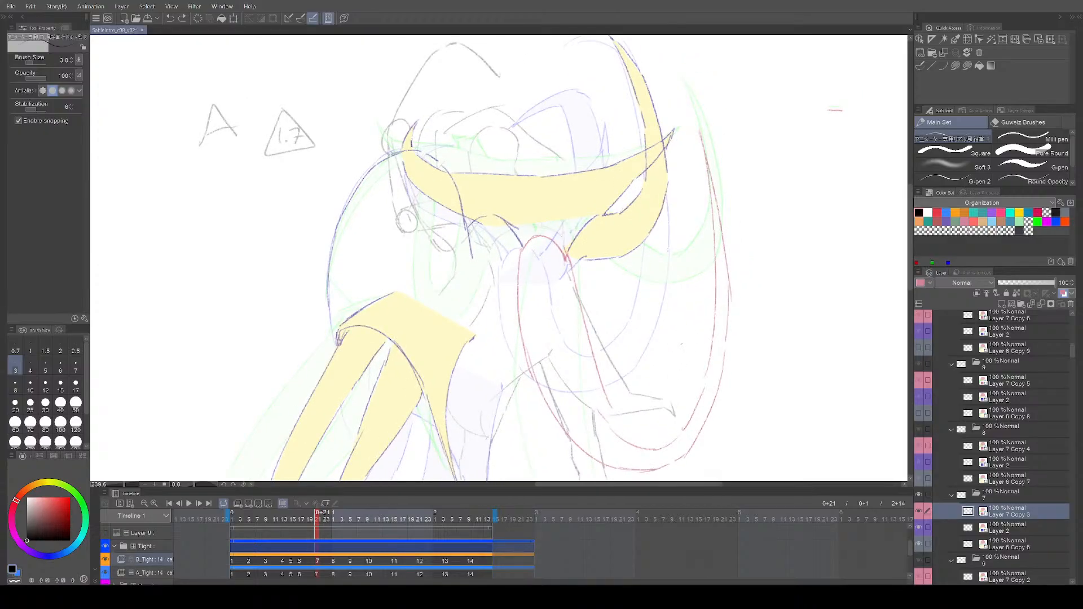
{"action": "left_click_drag", "start_coordinate": [697, 334], "coordinate": [681, 340]}
{"action": "key", "text": "ctrl+s"}
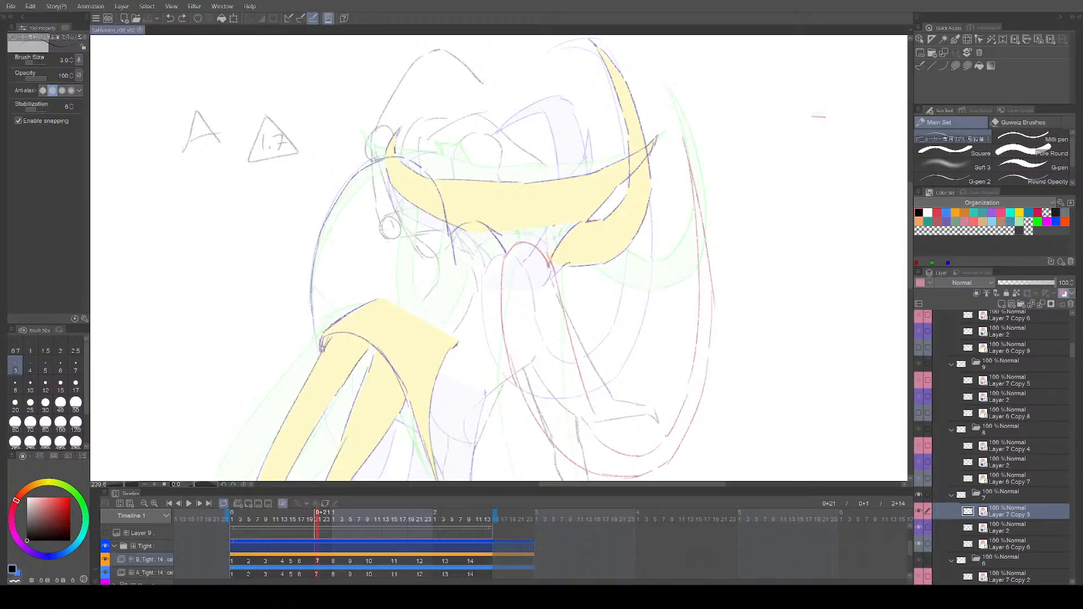
Step: Flip between cel 7 and its neighbouring cels to check how the tentacle curves flow from one drawing to another
{"action": "key", "text": "comma"}
{"action": "key", "text": "comma"}
{"action": "key", "text": "comma"}
{"action": "key", "text": "period"}
{"action": "key", "text": "period"}
{"action": "key", "text": "period"}
{"action": "key", "text": "period"}
{"action": "key", "text": "period"}
{"action": "key", "text": "period"}
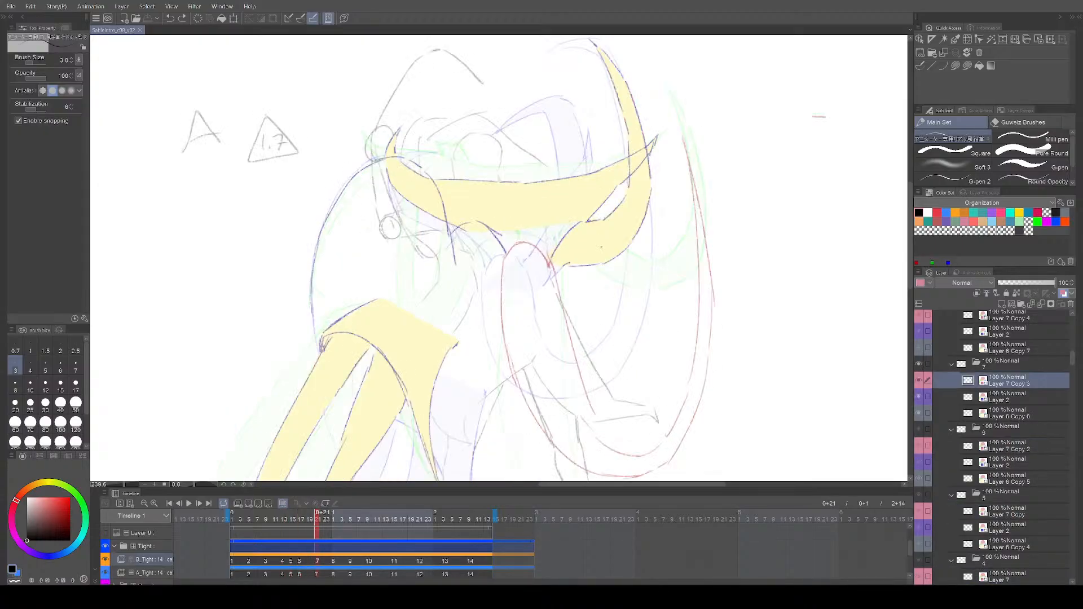
{"action": "key", "text": "comma"}
{"action": "key", "text": "comma"}
{"action": "key", "text": "comma"}
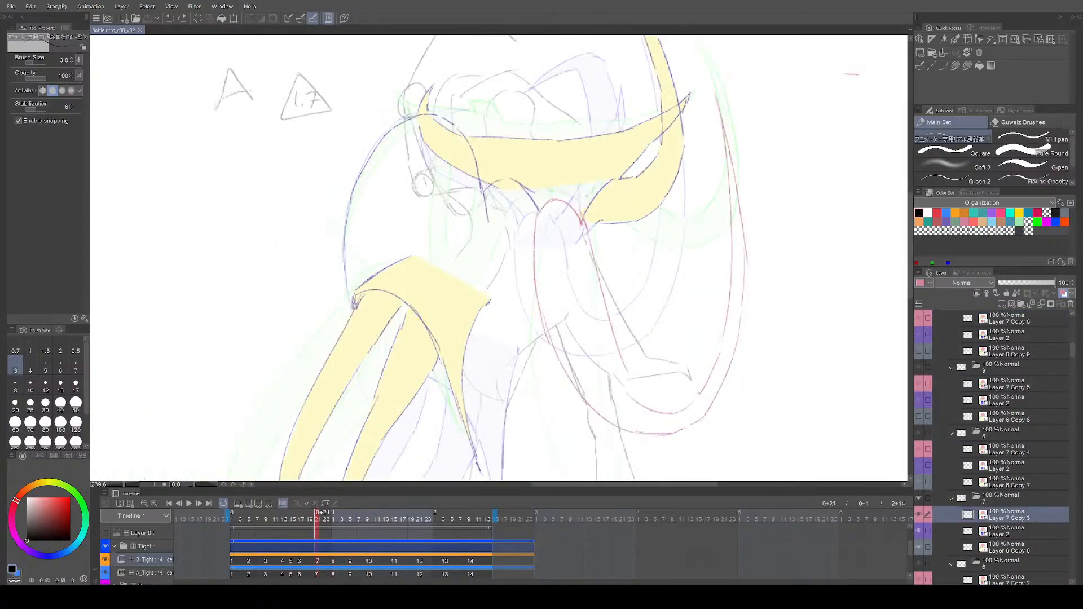
{"action": "key", "text": "period"}
{"action": "key", "text": "comma"}
{"action": "key", "text": "comma"}
{"action": "key", "text": "period"}
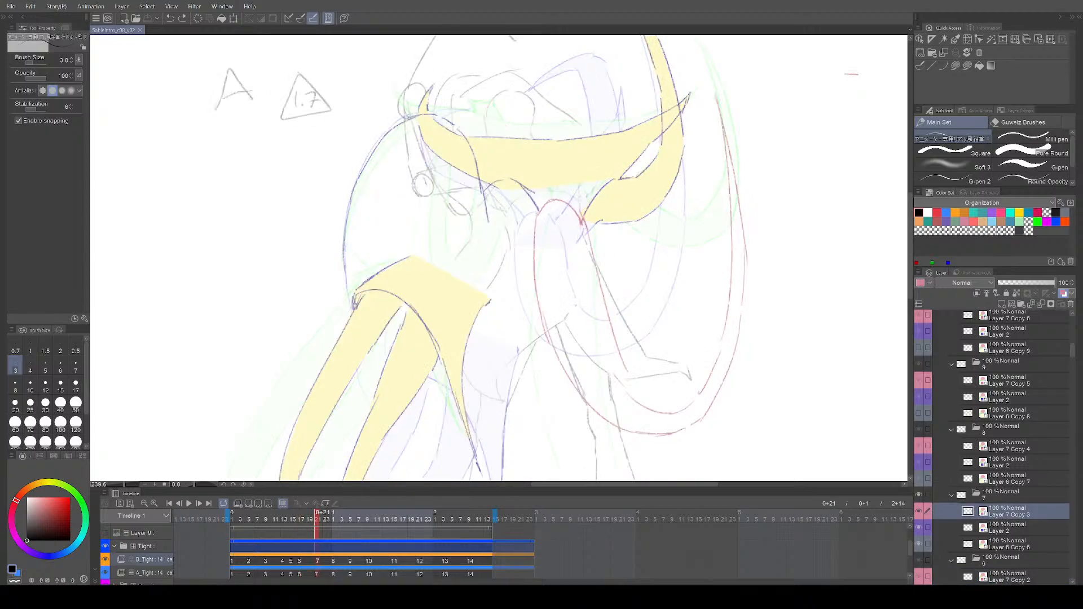
Step: On Layer 2 of cel 7, erase the raised tentacle's blue inner curve crossing the collar and redraw it tighter
{"action": "key", "text": "e"}
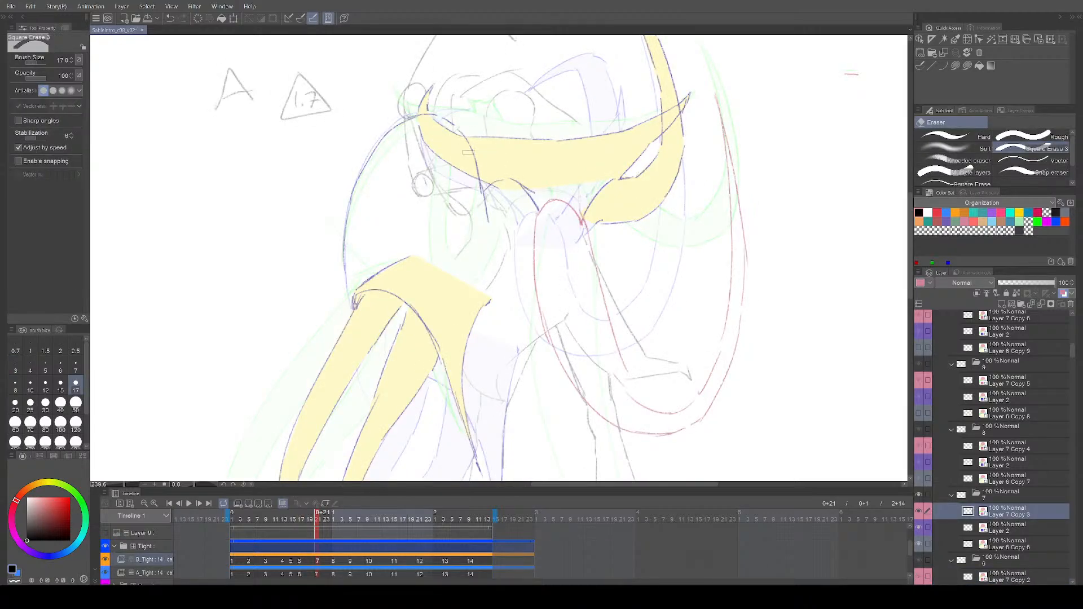
{"action": "left_click_drag", "start_coordinate": [473, 215], "coordinate": [438, 279]}
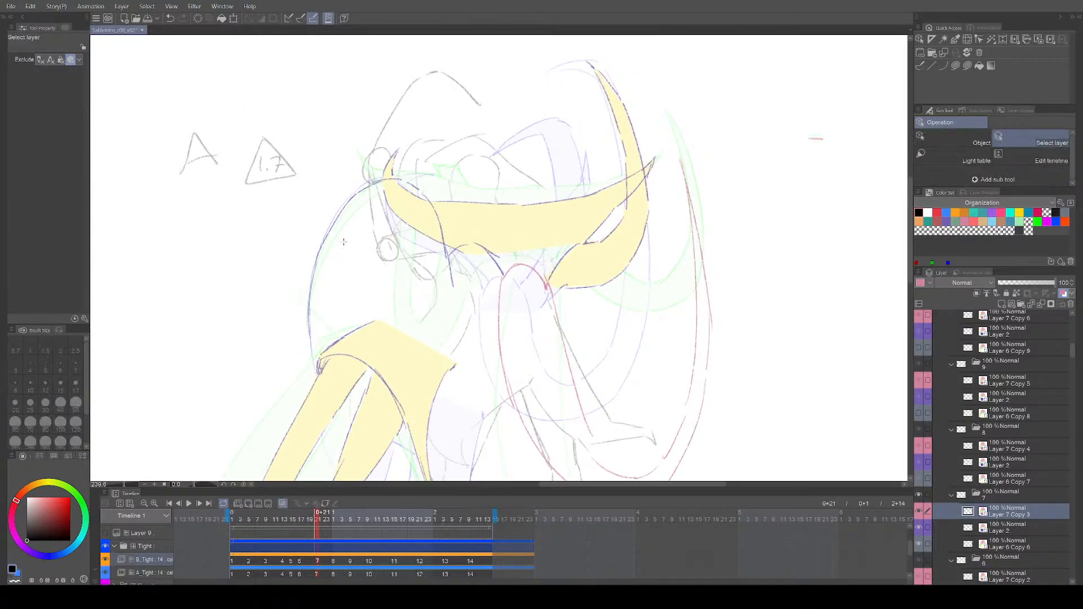
{"action": "left_click", "coordinate": [319, 237], "text": "ctrl+shift"}
{"action": "mouse_move", "coordinate": [417, 187]}
{"action": "left_mouse_down"}
{"action": "mouse_move", "coordinate": [438, 234]}
{"action": "mouse_move", "coordinate": [445, 225]}
{"action": "mouse_move", "coordinate": [453, 286]}
{"action": "left_mouse_up"}
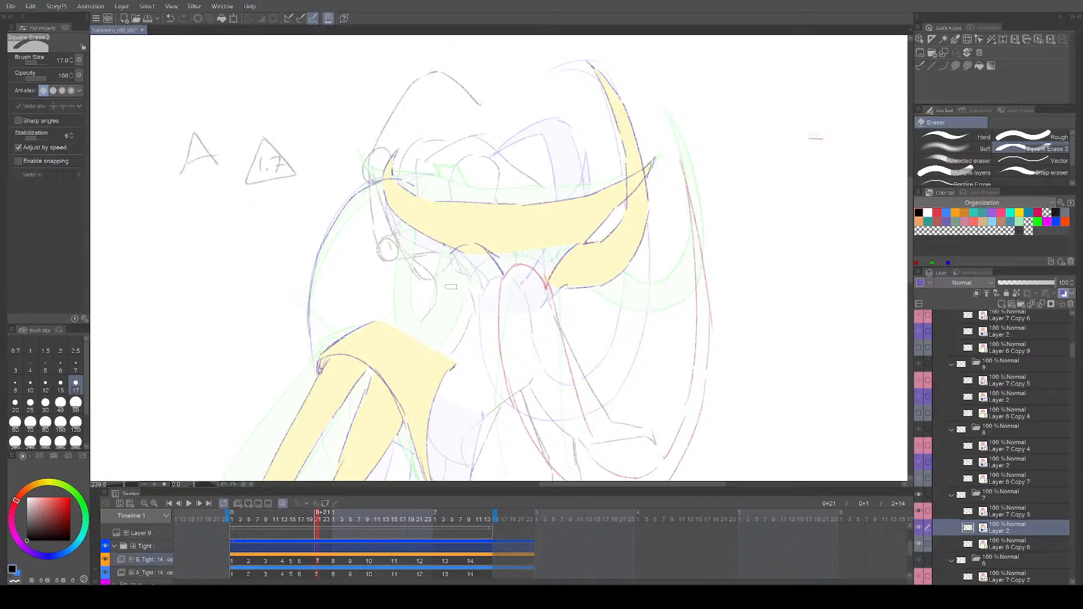
{"action": "key", "text": "p"}
{"action": "key", "text": "ctrl+z"}
{"action": "left_click_drag", "start_coordinate": [413, 190], "coordinate": [432, 285]}
{"action": "key", "text": "ctrl+z"}
{"action": "key", "text": "ctrl+z"}
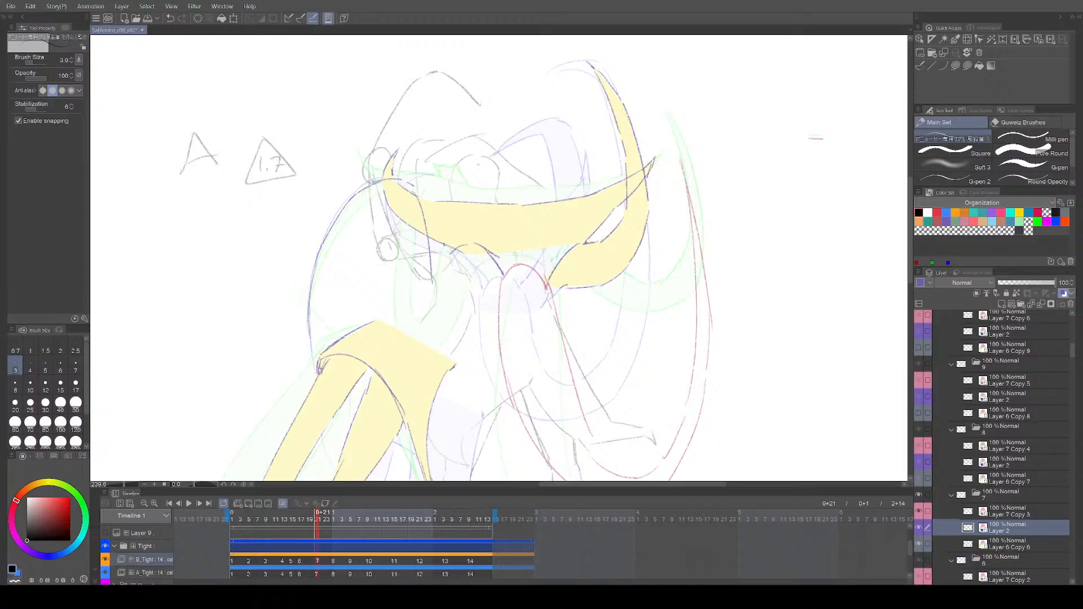
Step: Compare the neighbouring cels, add short blue strokes joining the inner curve's lower end to the collar, and save the file
{"action": "key", "text": "Left"}
{"action": "key", "text": "Right"}
{"action": "key", "text": "Right"}
{"action": "key", "text": "Right"}
{"action": "key", "text": "Left"}
{"action": "key", "text": "Left"}
{"action": "left_click_drag", "start_coordinate": [451, 257], "coordinate": [441, 285]}
{"action": "key", "text": "ctrl+z"}
{"action": "left_click_drag", "start_coordinate": [546, 234], "coordinate": [554, 218]}
{"action": "left_click_drag", "start_coordinate": [457, 240], "coordinate": [448, 261]}
{"action": "left_click_drag", "start_coordinate": [507, 236], "coordinate": [515, 219]}
{"action": "key", "text": "ctrl+s"}
Step: Clean up the blue line where the tentacle meets the collar on cel 7, retouch it with short strokes, and save
{"action": "left_click_drag", "start_coordinate": [539, 312], "coordinate": [542, 319]}
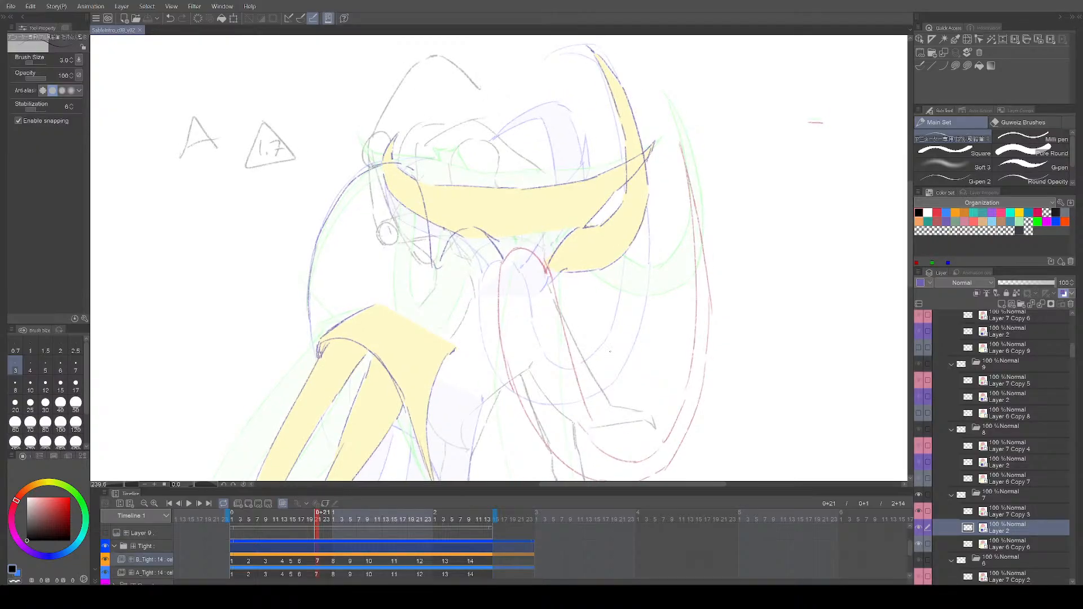
{"action": "left_click_drag", "start_coordinate": [552, 351], "coordinate": [588, 376]}
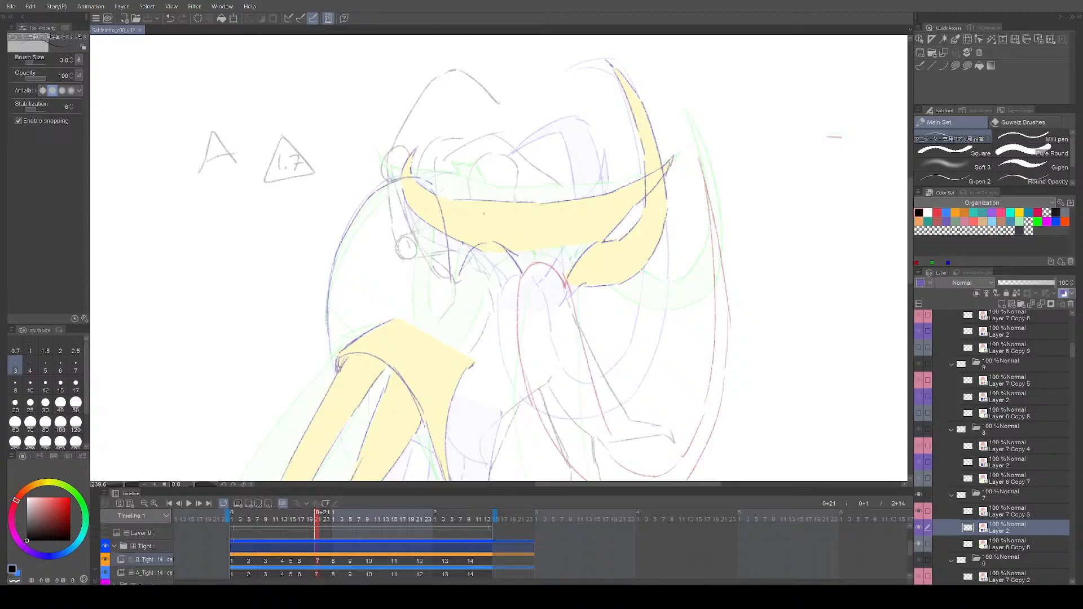
{"action": "left_click_drag", "start_coordinate": [550, 221], "coordinate": [549, 227]}
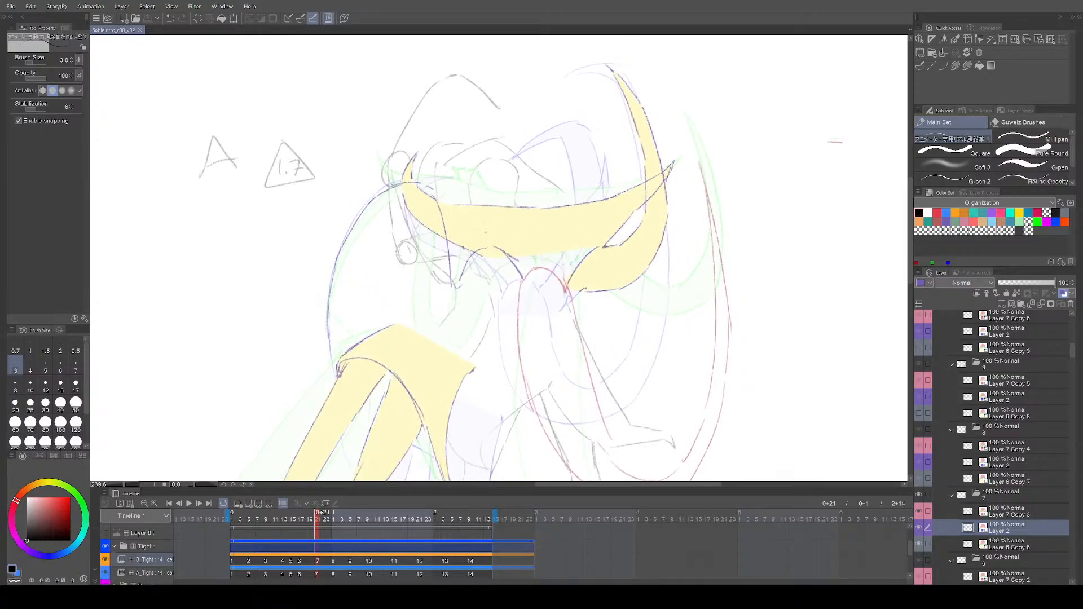
{"action": "key", "text": "e"}
{"action": "mouse_move", "coordinate": [467, 250]}
{"action": "left_mouse_down"}
{"action": "mouse_move", "coordinate": [455, 254]}
{"action": "mouse_move", "coordinate": [478, 240]}
{"action": "left_mouse_up"}
{"action": "left_click_drag", "start_coordinate": [569, 214], "coordinate": [570, 220]}
{"action": "key", "text": "ctrl+s"}
{"action": "key", "text": "p"}
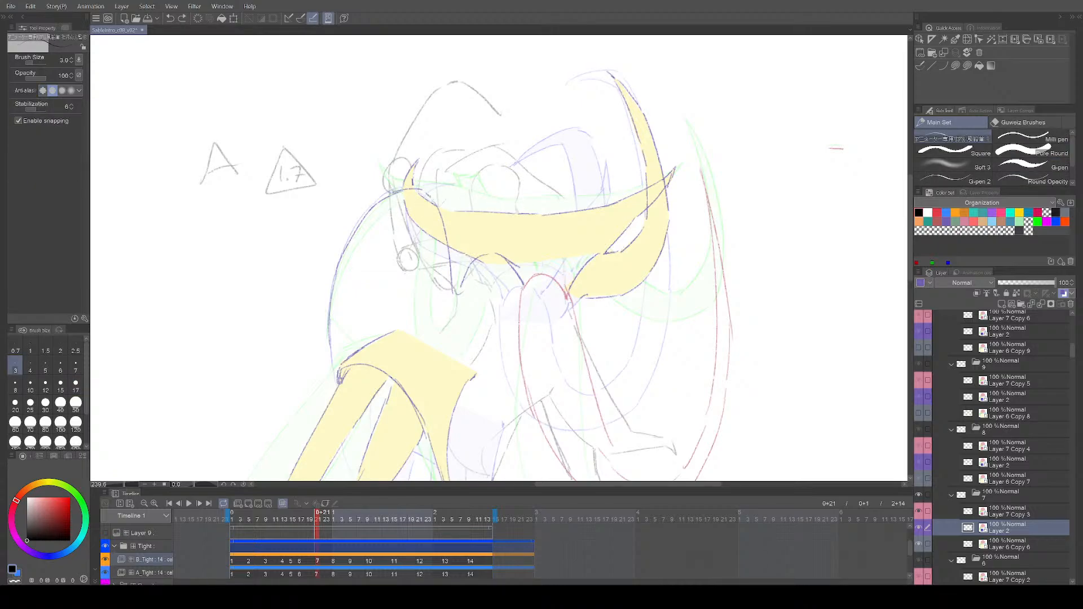
{"action": "mouse_move", "coordinate": [450, 191]}
{"action": "left_mouse_down"}
{"action": "mouse_move", "coordinate": [441, 198]}
{"action": "mouse_move", "coordinate": [461, 189]}
{"action": "left_mouse_up"}
{"action": "left_click_drag", "start_coordinate": [483, 274], "coordinate": [493, 273]}
{"action": "key", "text": "ctrl+s"}
{"action": "left_click_drag", "start_coordinate": [533, 325], "coordinate": [530, 324]}
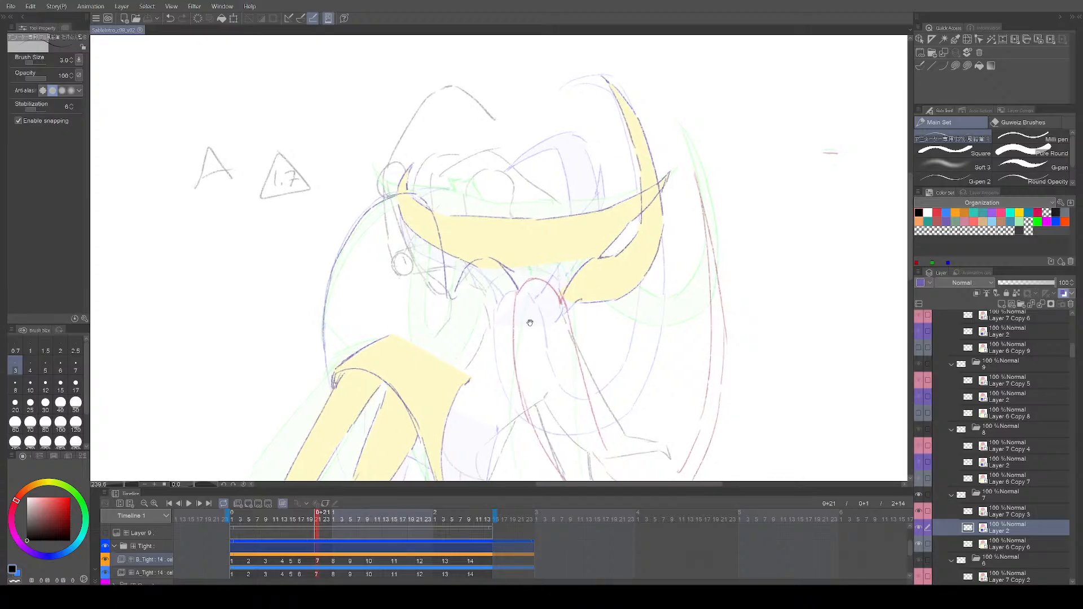
Step: Flip between cels 6, 7 and 8 to check the redrawn inner curve against its neighbours
{"action": "key", "text": "Left"}
{"action": "key", "text": "Right"}
{"action": "key", "text": "Left"}
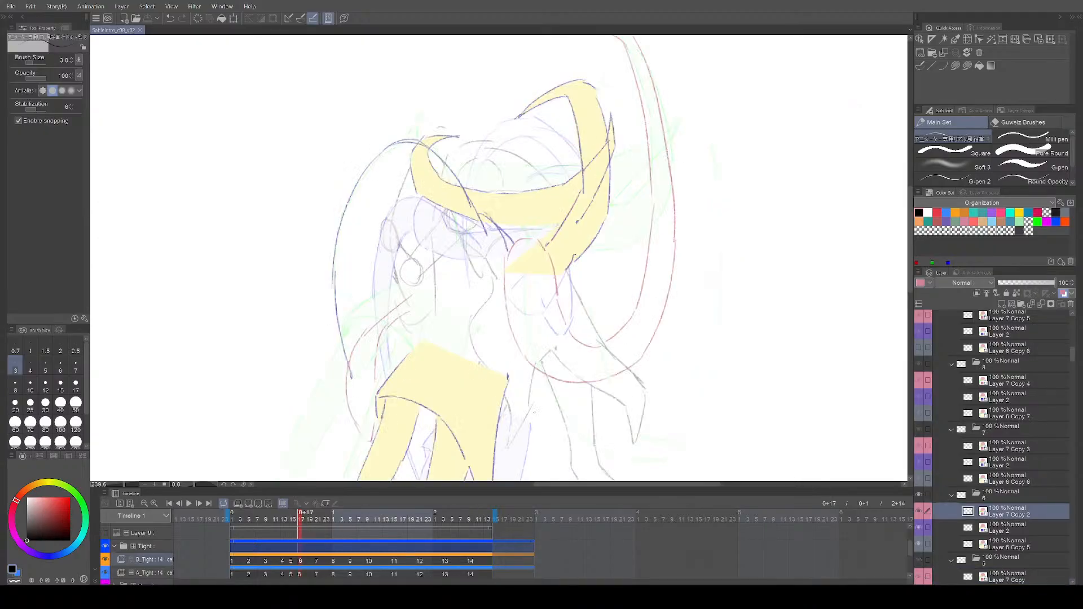
{"action": "key", "text": "Right"}
{"action": "key", "text": "Right"}
{"action": "key", "text": "Right"}
{"action": "key", "text": "Left"}
{"action": "key", "text": "Left"}
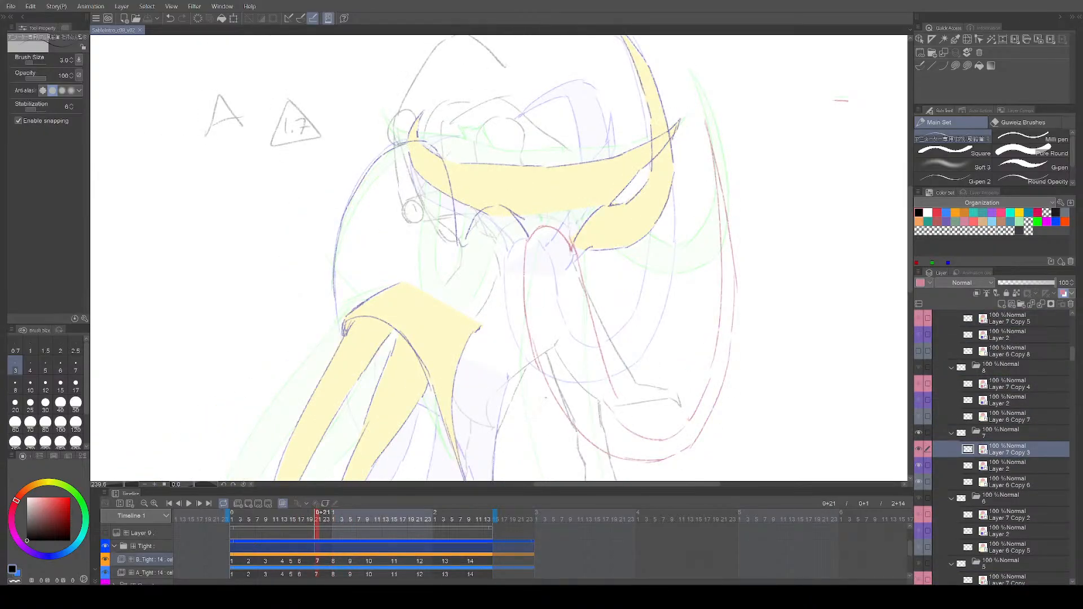
Step: Turn off onion skin and go to the final cel, 14, to view its red tentacle head
{"action": "left_click_drag", "start_coordinate": [563, 416], "coordinate": [602, 376]}
{"action": "key", "text": "ctrl+minus"}
{"action": "key", "text": "Right"}
{"action": "key", "text": "Right"}
{"action": "key", "text": "Right"}
{"action": "key", "text": "Right"}
{"action": "key", "text": "Right"}
{"action": "key", "text": "Right"}
{"action": "left_click", "coordinate": [283, 504]}
{"action": "scroll", "coordinate": [634, 428], "scroll_direction": "down", "scroll_amount": 1}
{"action": "left_click_drag", "start_coordinate": [634, 428], "coordinate": [620, 398]}
{"action": "key", "text": "Left"}
{"action": "key", "text": "Right"}
{"action": "key", "text": "Right"}
{"action": "scroll", "coordinate": [446, 422], "scroll_direction": "up", "scroll_amount": 2}
Step: Try sketching small teeth along the inner jaw edge of the red head on cel 14
{"action": "left_click_drag", "start_coordinate": [451, 425], "coordinate": [454, 375]}
{"action": "mouse_move", "coordinate": [415, 231]}
{"action": "left_mouse_down"}
{"action": "mouse_move", "coordinate": [354, 208]}
{"action": "mouse_move", "coordinate": [380, 196]}
{"action": "mouse_move", "coordinate": [277, 329]}
{"action": "left_mouse_up"}
{"action": "key", "text": "ctrl+z"}
{"action": "left_click_drag", "start_coordinate": [461, 337], "coordinate": [483, 373]}
{"action": "scroll", "coordinate": [322, 393], "scroll_direction": "up", "scroll_amount": 3}
{"action": "left_click_drag", "start_coordinate": [320, 407], "coordinate": [332, 378]}
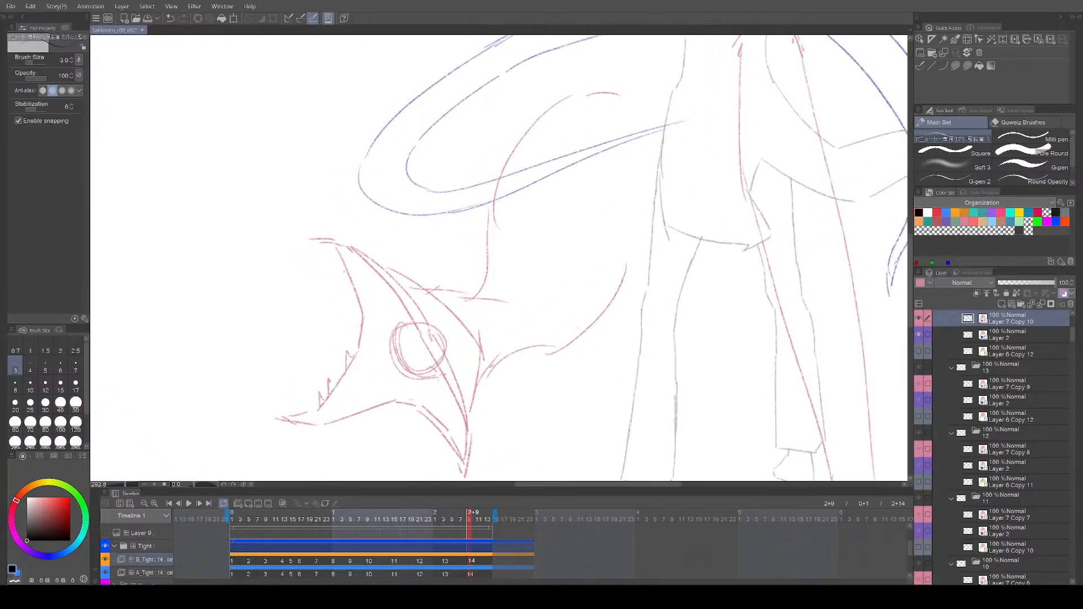
{"action": "scroll", "coordinate": [703, 387], "scroll_direction": "down", "scroll_amount": 2}
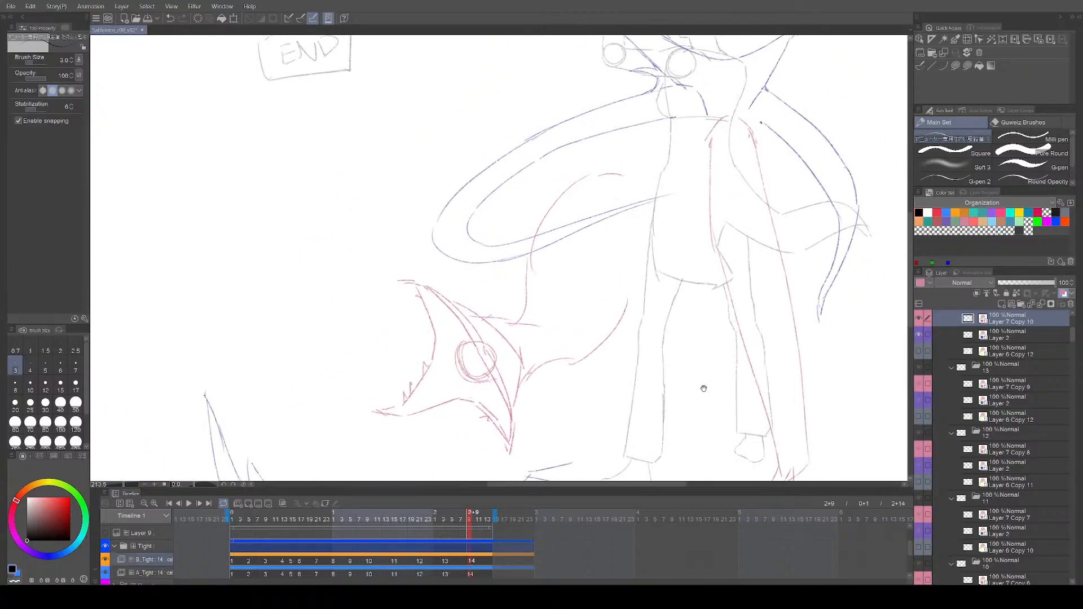
{"action": "key", "text": "ctrl+z"}
Step: Flip back and forth through cels 9 to 14 without onion skin to examine the tentacles' motion into the end pose
{"action": "left_click_drag", "start_coordinate": [676, 382], "coordinate": [654, 394]}
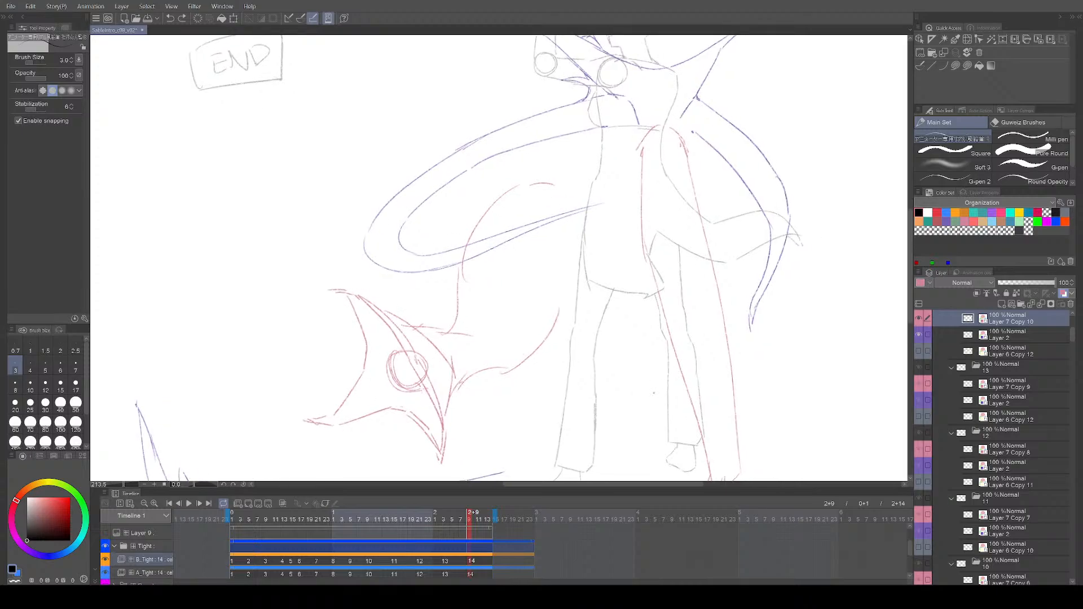
{"action": "mouse_move", "coordinate": [653, 326]}
{"action": "left_mouse_down"}
{"action": "mouse_move", "coordinate": [641, 367]}
{"action": "mouse_move", "coordinate": [676, 371]}
{"action": "left_mouse_up"}
{"action": "key", "text": "Left"}
{"action": "key", "text": "Left"}
{"action": "key", "text": "Left"}
{"action": "key", "text": "Left"}
{"action": "key", "text": "Left"}
{"action": "key", "text": "Left"}
{"action": "key", "text": "Left"}
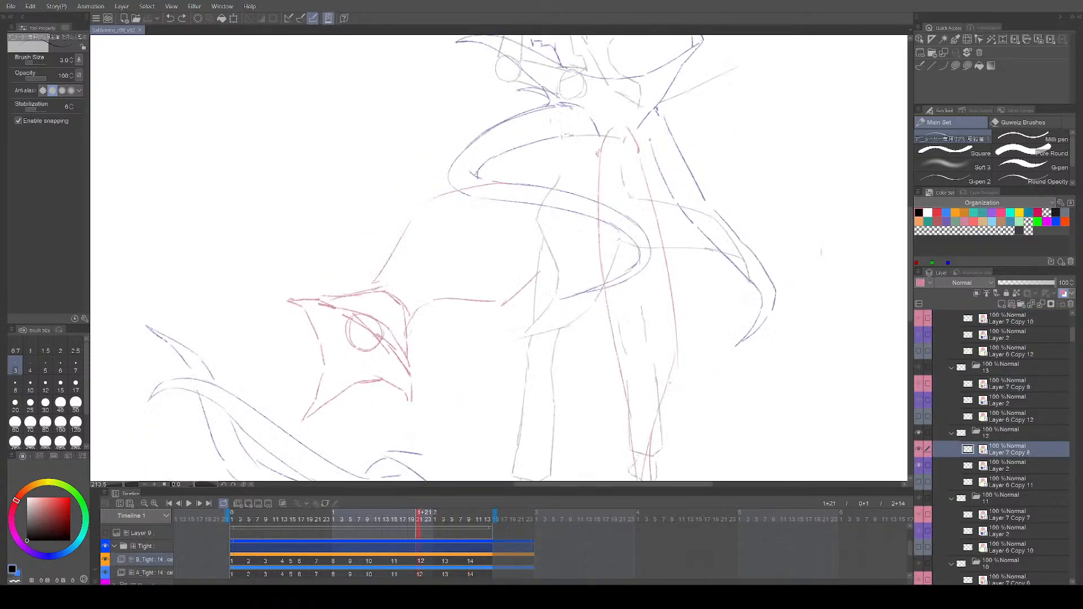
{"action": "key", "text": "Right"}
{"action": "key", "text": "Right"}
{"action": "key", "text": "Right"}
{"action": "key", "text": "Right"}
{"action": "key", "text": "Right"}
{"action": "key", "text": "Right"}
{"action": "key", "text": "Right"}
{"action": "key", "text": "Right"}
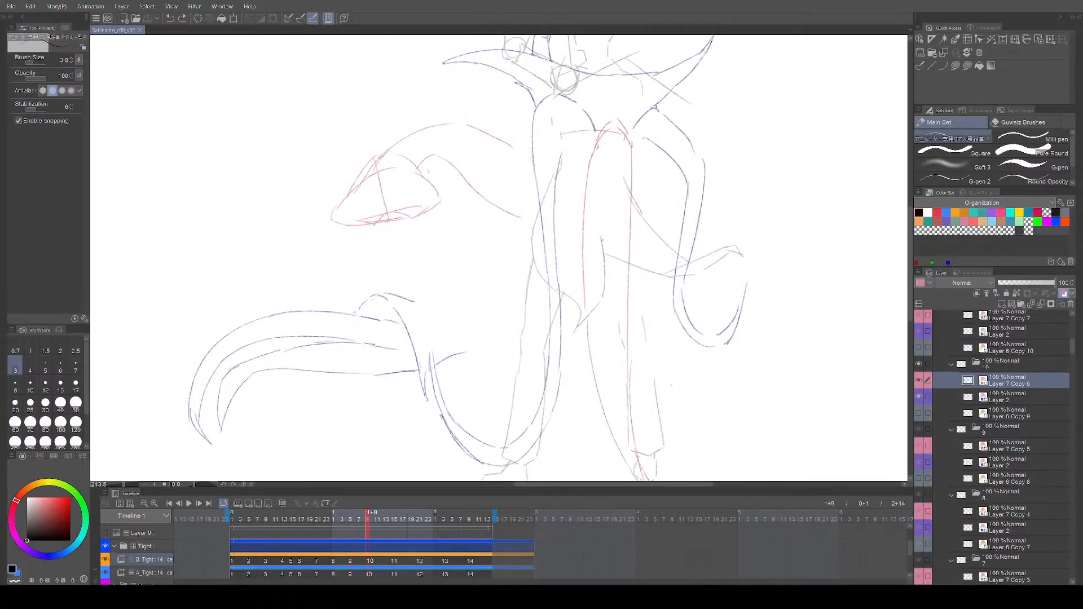
{"action": "key", "text": "Right"}
{"action": "key", "text": "Right"}
{"action": "key", "text": "Right"}
{"action": "key", "text": "Right"}
{"action": "key", "text": "Right"}
{"action": "key", "text": "Right"}
{"action": "key", "text": "Right"}
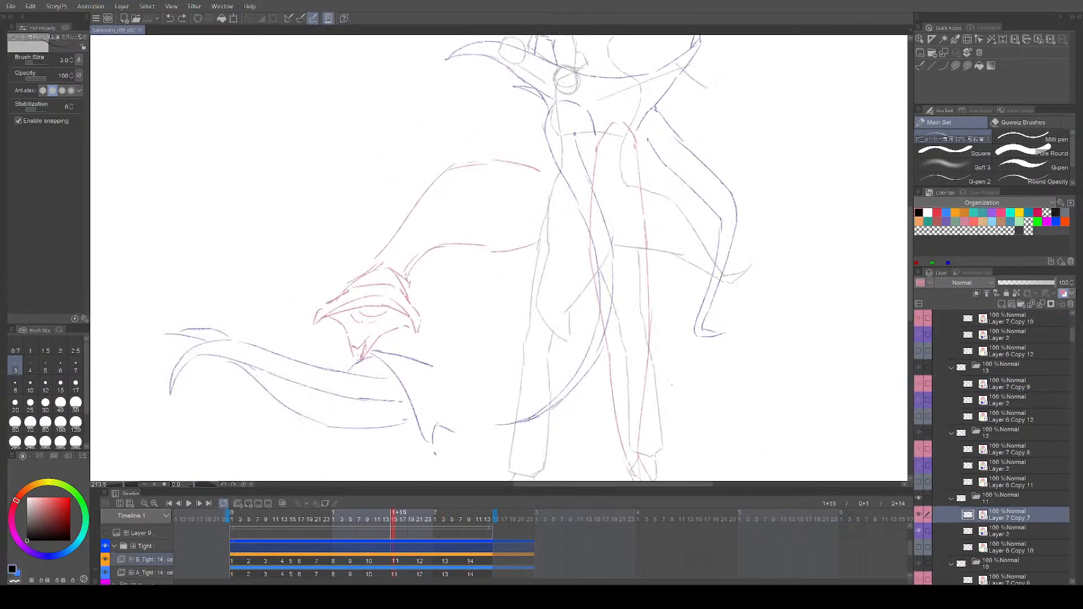
{"action": "key", "text": "Right"}
{"action": "key", "text": "Right"}
{"action": "key", "text": "Right"}
{"action": "key", "text": "Right"}
{"action": "key", "text": "Right"}
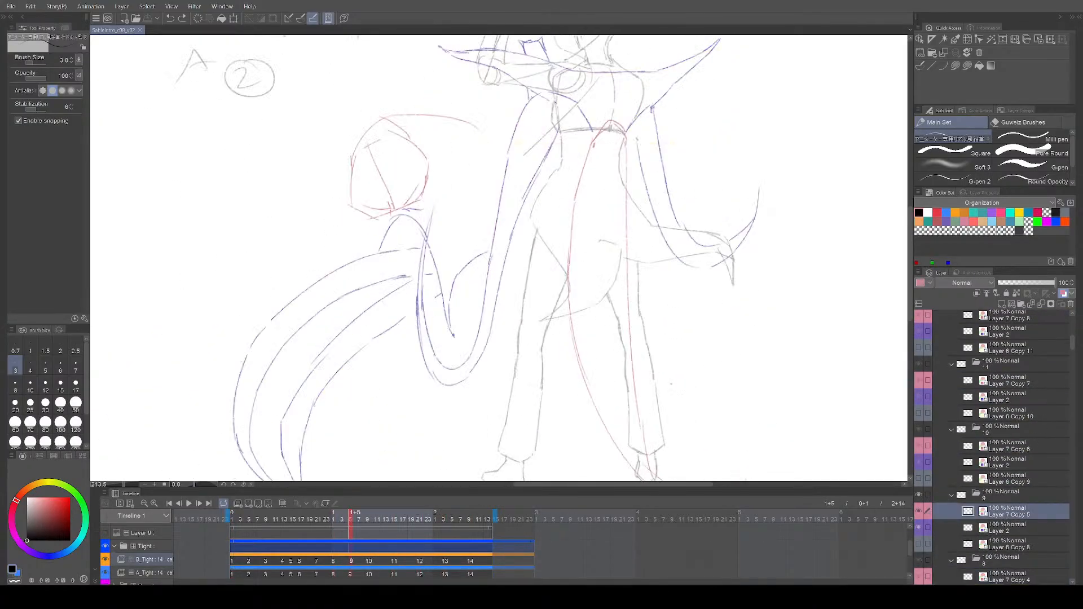
Step: Try sketching a large red curve with a toothed tip beside the red head on cel 13
{"action": "scroll", "coordinate": [681, 346], "scroll_direction": "down", "scroll_amount": 2}
{"action": "scroll", "coordinate": [615, 356], "scroll_direction": "up", "scroll_amount": 2}
{"action": "mouse_move", "coordinate": [413, 196]}
{"action": "left_mouse_down"}
{"action": "mouse_move", "coordinate": [241, 287]}
{"action": "mouse_move", "coordinate": [259, 342]}
{"action": "left_mouse_up"}
{"action": "mouse_move", "coordinate": [293, 236]}
{"action": "left_mouse_down"}
{"action": "mouse_move", "coordinate": [258, 341]}
{"action": "mouse_move", "coordinate": [257, 322]}
{"action": "mouse_move", "coordinate": [272, 348]}
{"action": "mouse_move", "coordinate": [294, 333]}
{"action": "left_mouse_up"}
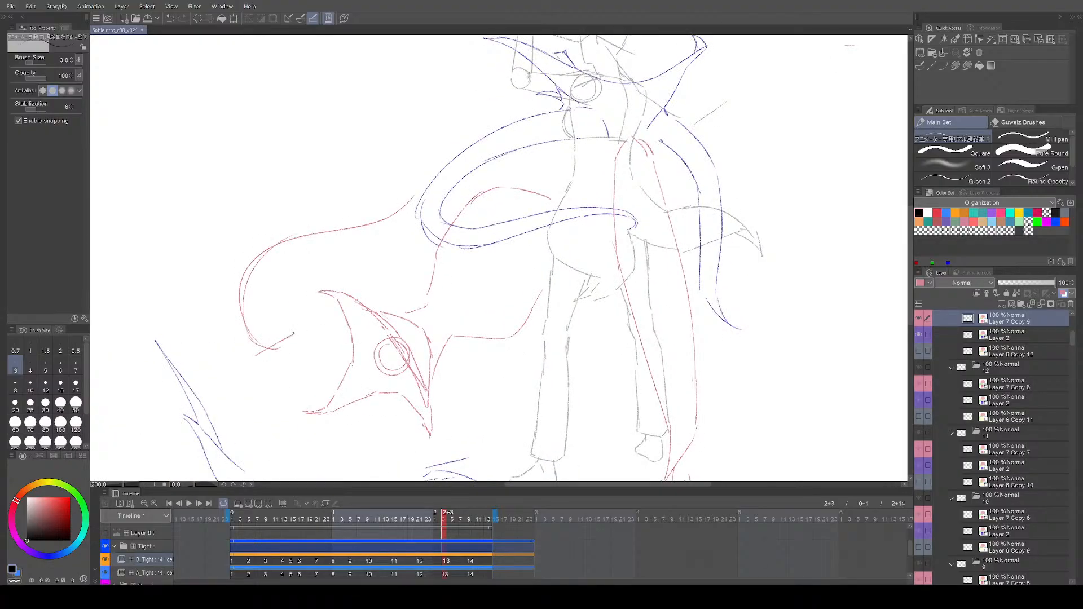
{"action": "key", "text": "ctrl+z"}
{"action": "mouse_move", "coordinate": [312, 330]}
{"action": "left_mouse_down"}
{"action": "mouse_move", "coordinate": [255, 357]}
{"action": "mouse_move", "coordinate": [302, 334]}
{"action": "left_mouse_up"}
{"action": "left_click_drag", "start_coordinate": [689, 314], "coordinate": [674, 308]}
Step: Undo all strokes of the red toothed curve sketched on cel 13
{"action": "key", "text": "ctrl+z"}
{"action": "key", "text": "ctrl+z"}
{"action": "key", "text": "ctrl+z"}
{"action": "key", "text": "ctrl+z"}
{"action": "key", "text": "ctrl+z"}
{"action": "key", "text": "ctrl+z"}
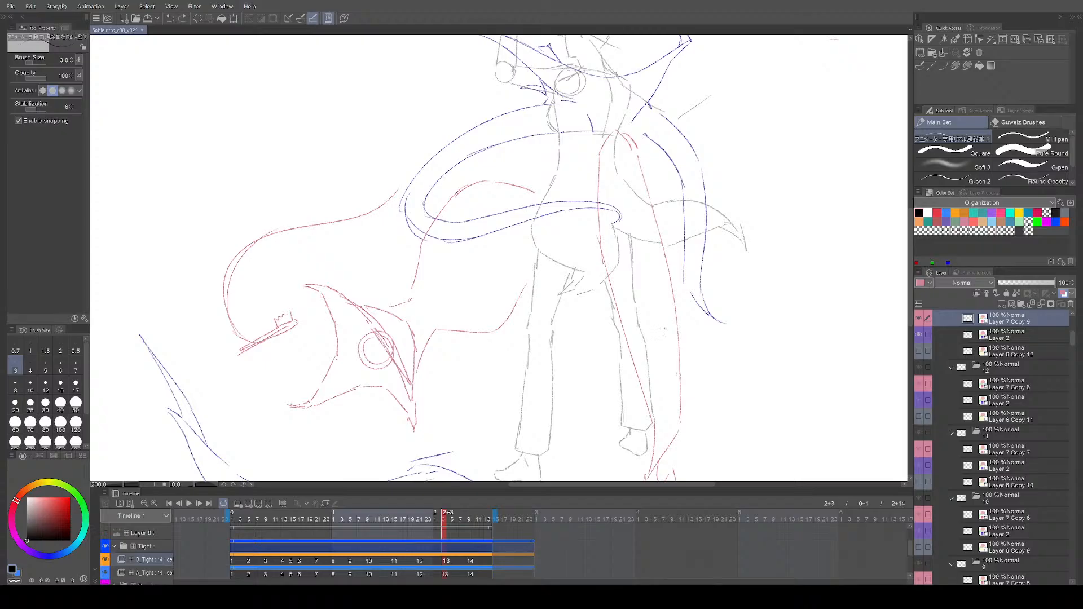
{"action": "key", "text": "ctrl+z"}
{"action": "key", "text": "ctrl+z"}
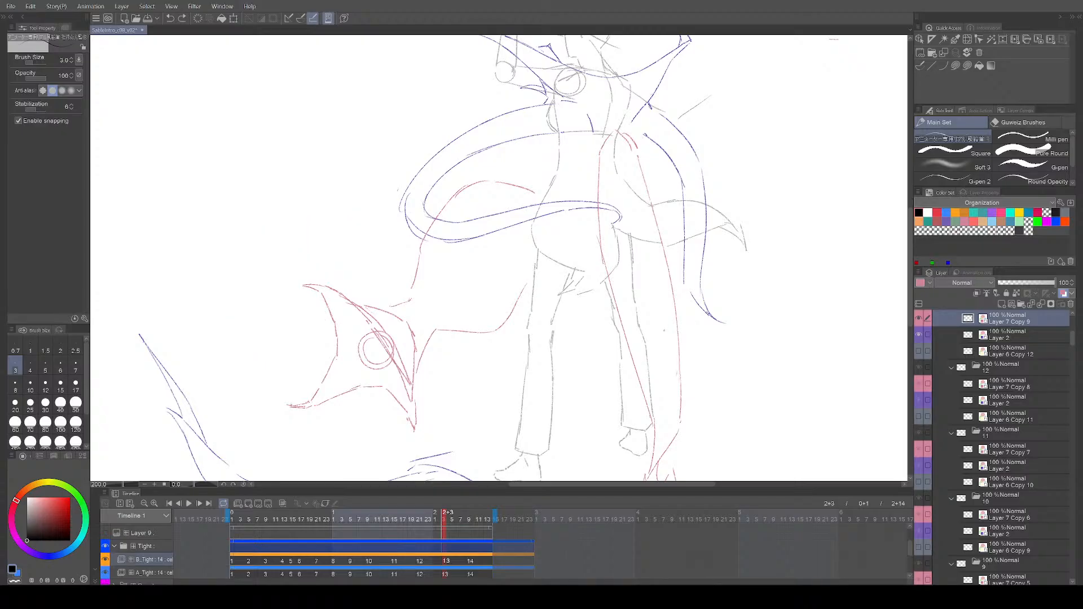
Step: Save the file and flip back and forth through cels 8 to 13 to examine the red head's movement
{"action": "mouse_move", "coordinate": [590, 362]}
{"action": "left_mouse_down"}
{"action": "mouse_move", "coordinate": [613, 348]}
{"action": "mouse_move", "coordinate": [587, 374]}
{"action": "mouse_move", "coordinate": [600, 363]}
{"action": "left_mouse_up"}
{"action": "key", "text": "ctrl+s"}
{"action": "scroll", "coordinate": [602, 356], "scroll_direction": "up", "scroll_amount": 1}
{"action": "mouse_move", "coordinate": [708, 398]}
{"action": "left_mouse_down"}
{"action": "mouse_move", "coordinate": [688, 398]}
{"action": "mouse_move", "coordinate": [708, 400]}
{"action": "left_mouse_up"}
{"action": "key", "text": "Left"}
{"action": "key", "text": "Left"}
{"action": "key", "text": "Left"}
{"action": "key", "text": "Left"}
{"action": "key", "text": "Left"}
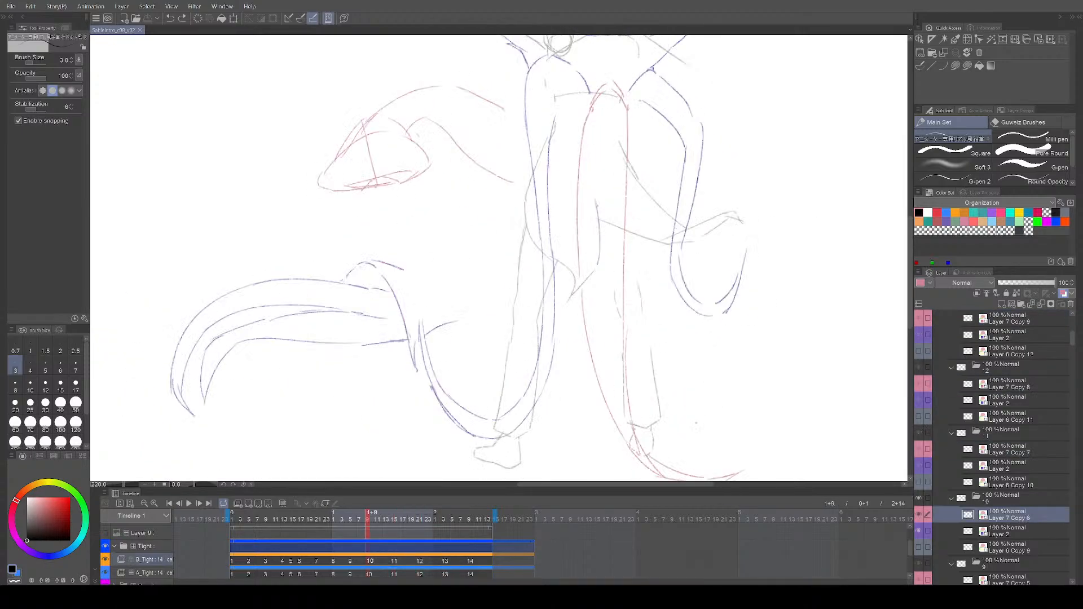
{"action": "key", "text": "Right"}
{"action": "key", "text": "Right"}
{"action": "key", "text": "Right"}
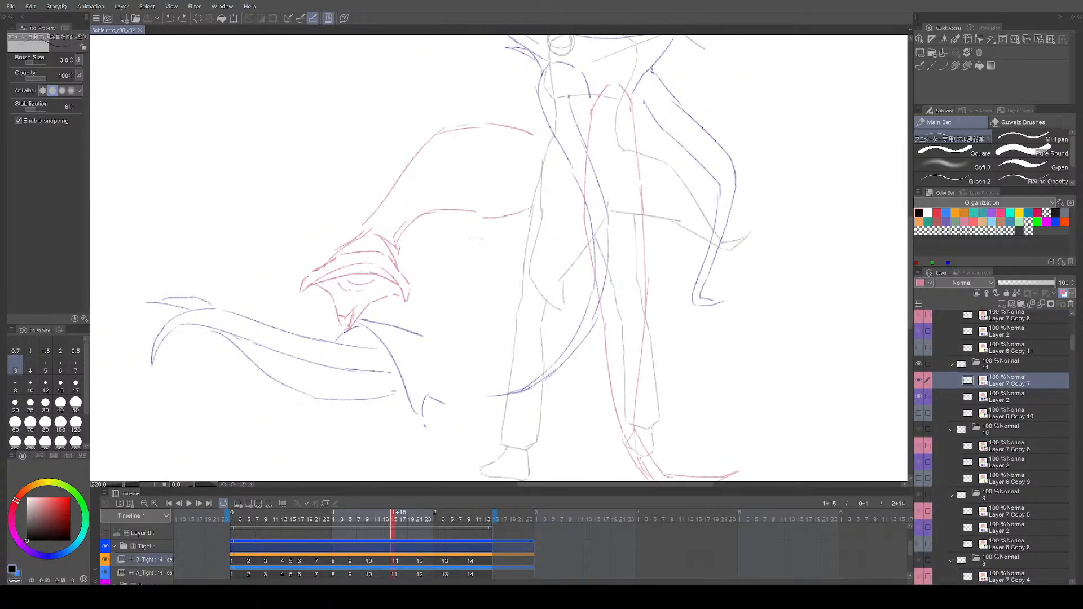
{"action": "key", "text": "Left"}
{"action": "left_click_drag", "start_coordinate": [752, 220], "coordinate": [739, 299]}
{"action": "scroll", "coordinate": [784, 258], "scroll_direction": "down", "scroll_amount": 1}
{"action": "key", "text": "ctrl+s"}
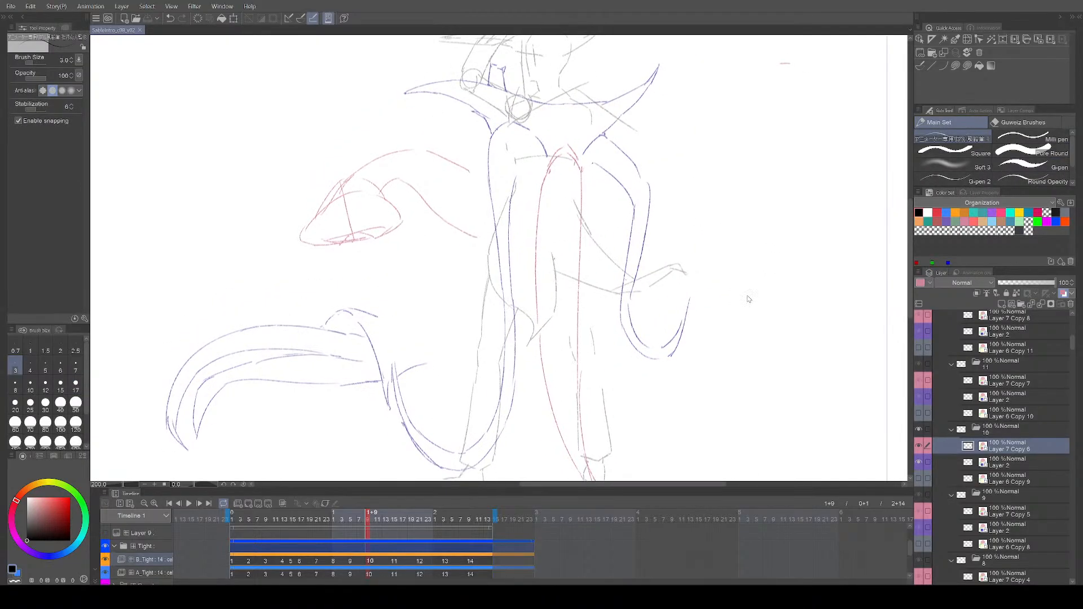
Step: Flip forward to the end pose on cel 14 and back to compare the tentacles' spacing between cels
{"action": "key", "text": "Left"}
{"action": "key", "text": "Right"}
{"action": "key", "text": "Right"}
{"action": "key", "text": "Right"}
{"action": "key", "text": "Right"}
{"action": "key", "text": "Right"}
{"action": "key", "text": "Right"}
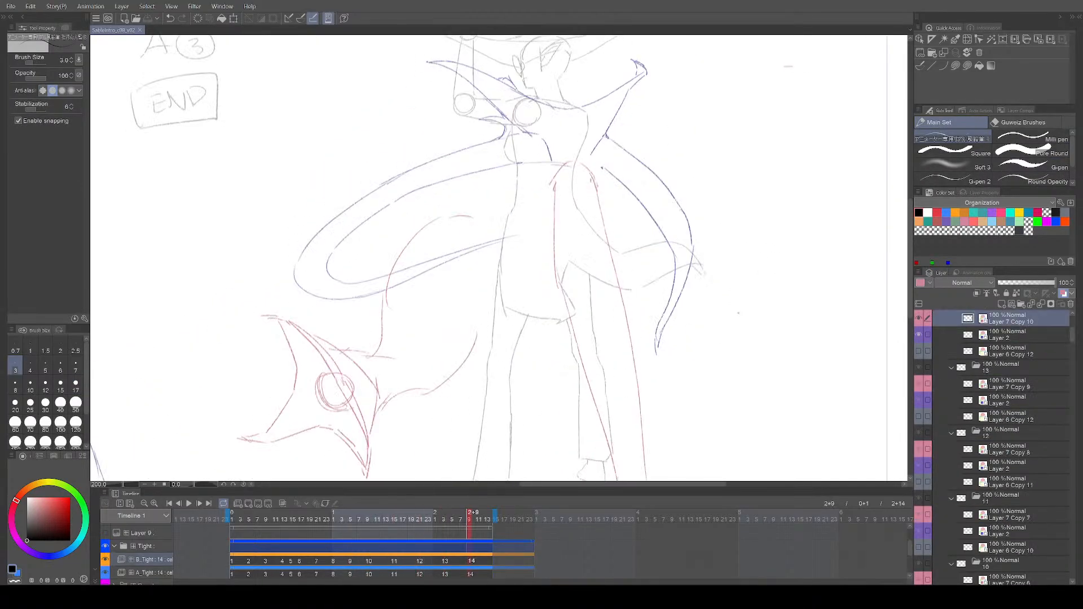
{"action": "key", "text": "Left"}
{"action": "key", "text": "Left"}
{"action": "left_click_drag", "start_coordinate": [717, 345], "coordinate": [743, 321]}
{"action": "key", "text": "Left"}
{"action": "key", "text": "Left"}
{"action": "key", "text": "Left"}
{"action": "key", "text": "Left"}
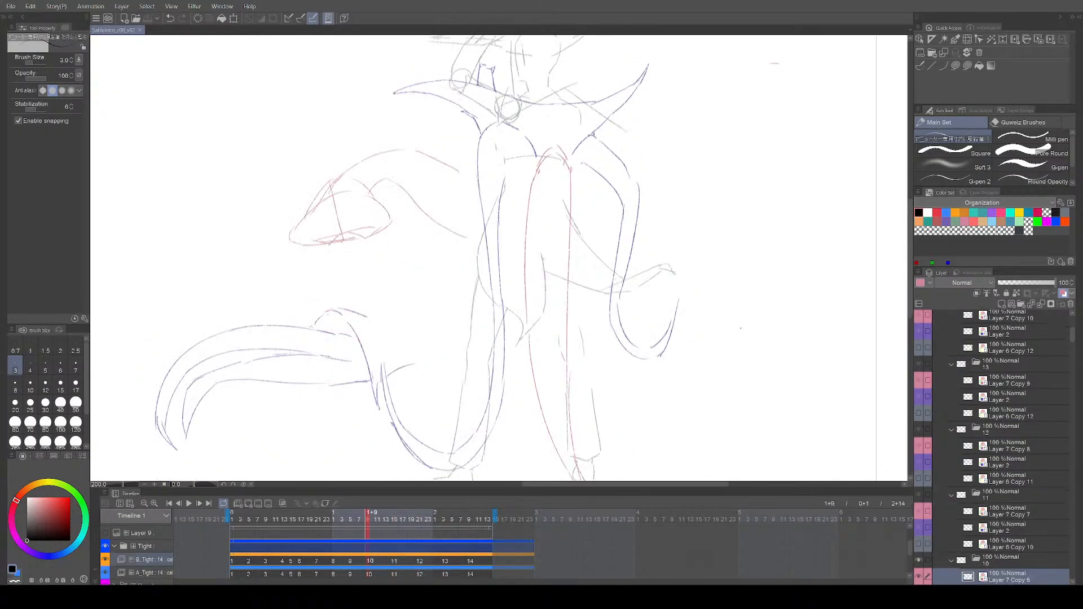
Step: Extend the two red neck lines running from the round head toward the body on cel 9
{"action": "key", "text": "Right"}
{"action": "key", "text": "Left"}
{"action": "left_click_drag", "start_coordinate": [375, 171], "coordinate": [389, 168]}
{"action": "key", "text": "ctrl+z"}
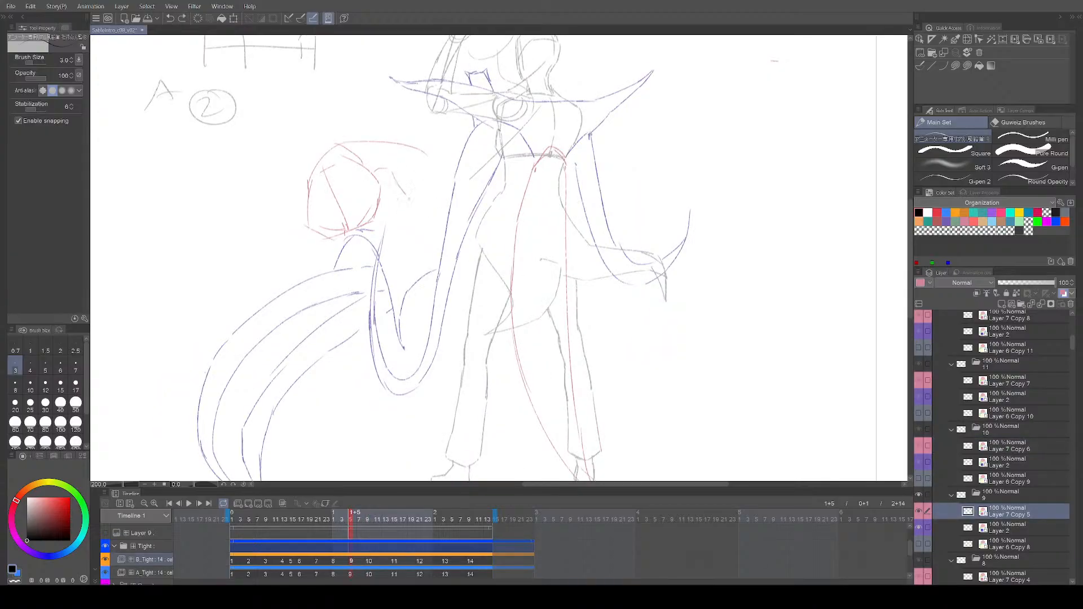
{"action": "key", "text": "Left"}
{"action": "key", "text": "Right"}
{"action": "key", "text": "Right"}
{"action": "key", "text": "Left"}
Step: Flip from cel 9 toward the end pose and back to check how the red neck lines flow
{"action": "key", "text": "Right"}
{"action": "key", "text": "Right"}
{"action": "key", "text": "Right"}
{"action": "key", "text": "Right"}
{"action": "key", "text": "Right"}
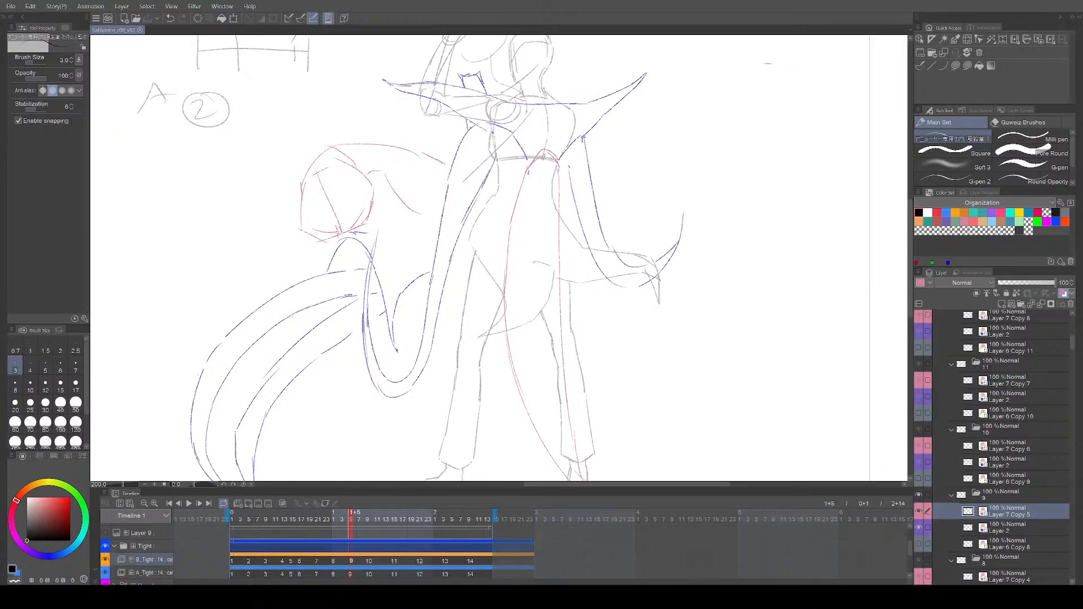
{"action": "key", "text": "Left"}
{"action": "key", "text": "Left"}
{"action": "key", "text": "Left"}
{"action": "key", "text": "Left"}
{"action": "key", "text": "Left"}
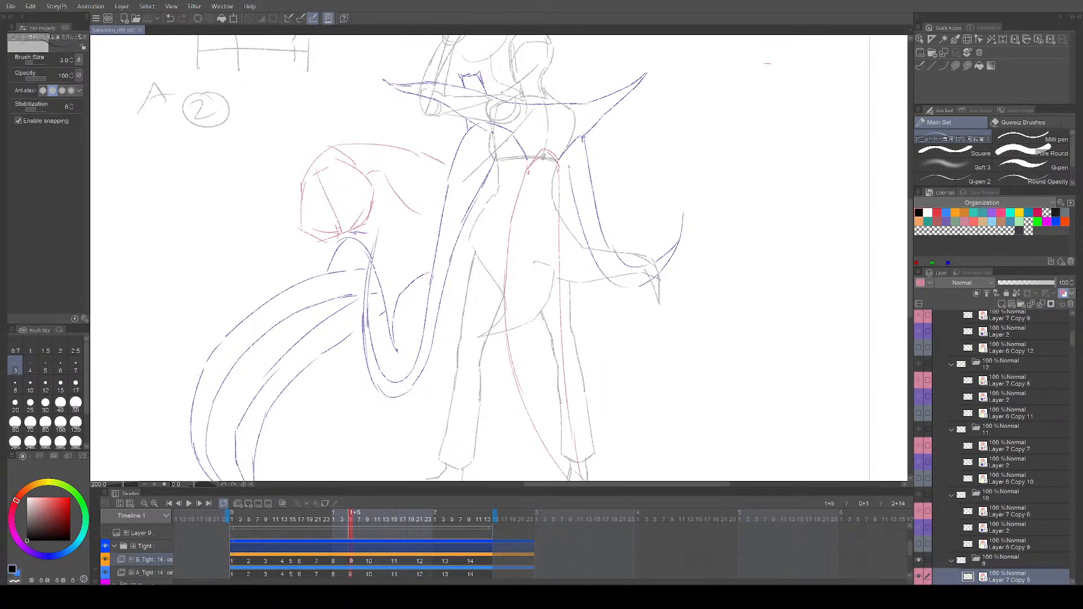
Step: Erase a small stretch of line where the lower neck meets the red head on cel 12, and save the file
{"action": "key", "text": "Right"}
{"action": "key", "text": "Right"}
{"action": "key", "text": "Right"}
{"action": "key", "text": "Right"}
{"action": "key", "text": "Left"}
{"action": "mouse_move", "coordinate": [667, 116]}
{"action": "left_mouse_down"}
{"action": "mouse_move", "coordinate": [652, 252]}
{"action": "mouse_move", "coordinate": [605, 226]}
{"action": "left_mouse_up"}
{"action": "mouse_move", "coordinate": [565, 280]}
{"action": "left_mouse_down"}
{"action": "mouse_move", "coordinate": [569, 242]}
{"action": "mouse_move", "coordinate": [554, 227]}
{"action": "left_mouse_up"}
{"action": "key", "text": "e"}
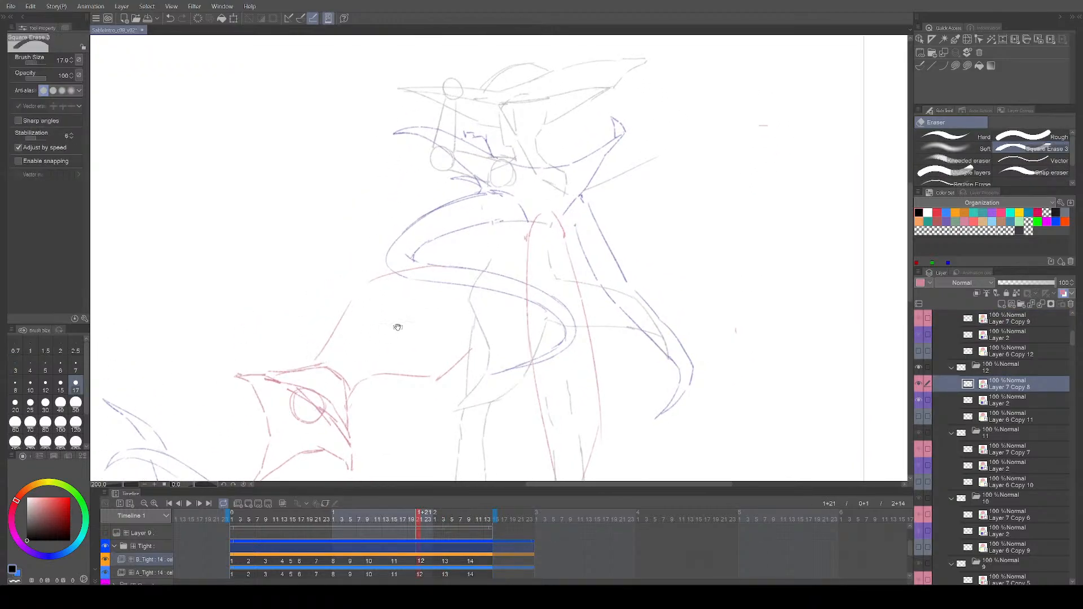
{"action": "left_click_drag", "start_coordinate": [390, 329], "coordinate": [379, 333]}
{"action": "key", "text": "p"}
{"action": "key", "text": "e"}
{"action": "left_click_drag", "start_coordinate": [366, 394], "coordinate": [362, 388]}
{"action": "key", "text": "p"}
{"action": "key", "text": "ctrl+s"}
Step: Flip back and forth through cels 8 to 12 to compare the red head and neck shapes
{"action": "key", "text": "comma"}
{"action": "key", "text": "comma"}
{"action": "key", "text": "comma"}
{"action": "key", "text": "comma"}
{"action": "key", "text": "period"}
{"action": "key", "text": "period"}
{"action": "key", "text": "comma"}
{"action": "key", "text": "period"}
Step: Try redrawing the upper red neck curve above the head on cel 10 with the canvas view flipped horizontally
{"action": "key", "text": "h"}
{"action": "left_click_drag", "start_coordinate": [793, 375], "coordinate": [704, 394]}
{"action": "mouse_move", "coordinate": [537, 226]}
{"action": "left_mouse_down"}
{"action": "mouse_move", "coordinate": [591, 256]}
{"action": "mouse_move", "coordinate": [529, 228]}
{"action": "mouse_move", "coordinate": [589, 237]}
{"action": "mouse_move", "coordinate": [568, 225]}
{"action": "mouse_move", "coordinate": [609, 246]}
{"action": "mouse_move", "coordinate": [582, 233]}
{"action": "mouse_move", "coordinate": [598, 260]}
{"action": "left_mouse_up"}
{"action": "key", "text": "ctrl+z"}
{"action": "key", "text": "ctrl+z"}
{"action": "key", "text": "ctrl+z"}
{"action": "key", "text": "ctrl+z"}
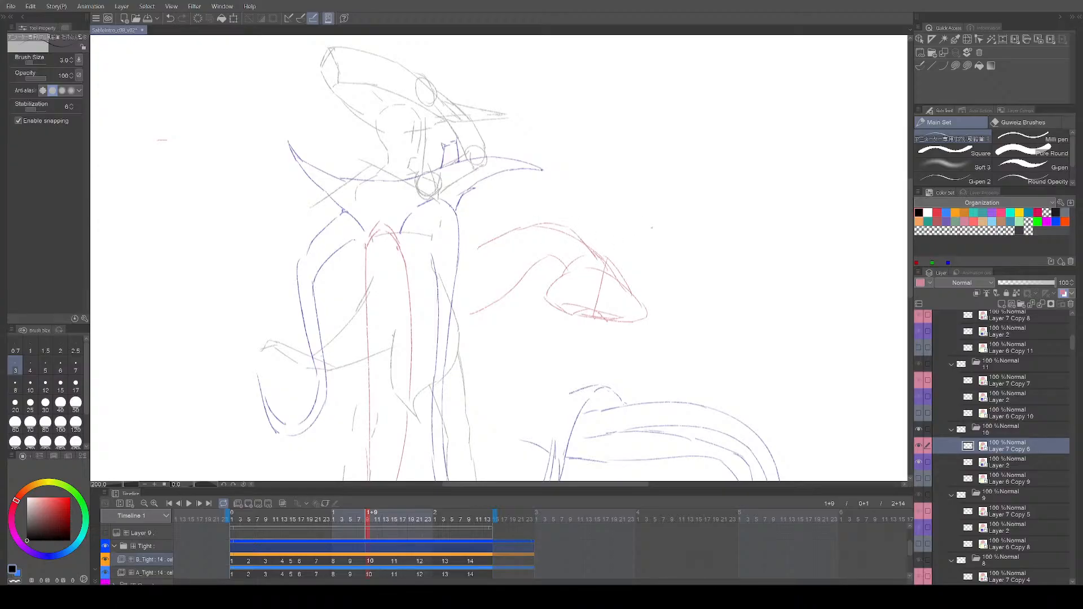
{"action": "left_click_drag", "start_coordinate": [703, 216], "coordinate": [683, 221]}
{"action": "key", "text": "ctrl+s"}
Step: Flip through cels 8 to 13 in the mirrored view to examine the red neck's arc
{"action": "key", "text": "period"}
{"action": "key", "text": "comma"}
{"action": "key", "text": "comma"}
{"action": "key", "text": "period"}
{"action": "key", "text": "period"}
{"action": "key", "text": "period"}
{"action": "key", "text": "period"}
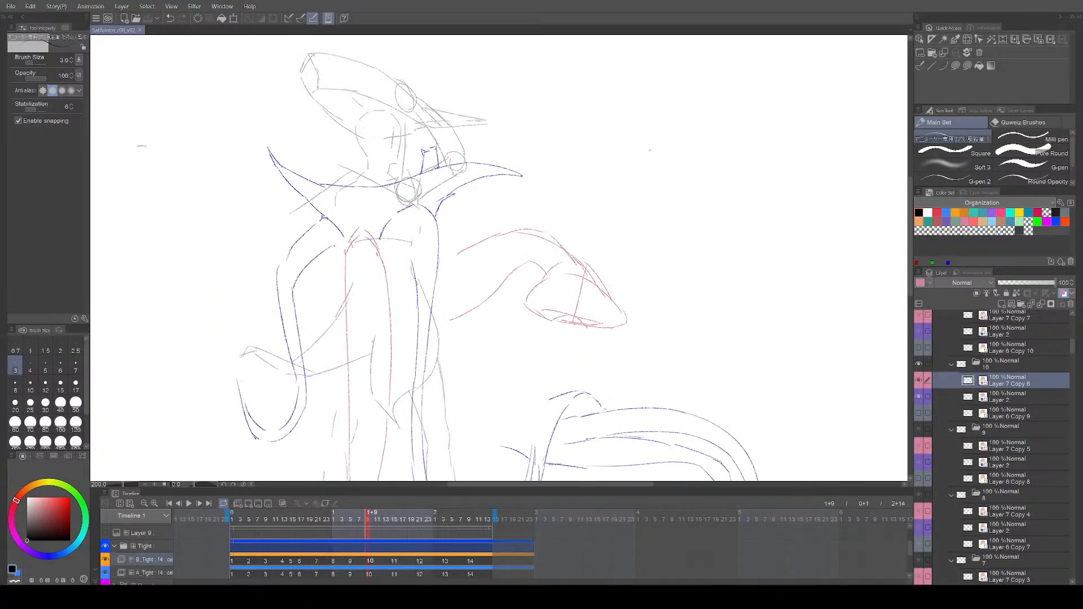
{"action": "key", "text": "comma"}
{"action": "key", "text": "comma"}
{"action": "key", "text": "comma"}
{"action": "key", "text": "comma"}
{"action": "key", "text": "comma"}
{"action": "key", "text": "period"}
Step: Redraw the upper neck line of the red head on cel 9 and restore the unmirrored canvas view
{"action": "left_click_drag", "start_coordinate": [500, 228], "coordinate": [580, 231]}
{"action": "left_click_drag", "start_coordinate": [650, 232], "coordinate": [593, 218]}
{"action": "key", "text": "h"}
{"action": "key", "text": "ctrl+s"}
{"action": "key", "text": "ctrl+z"}
{"action": "left_click_drag", "start_coordinate": [361, 239], "coordinate": [376, 230]}
Step: Flip through cels 8 to 13 in the unmirrored view to examine the red neck and tentacle motion
{"action": "key", "text": "comma"}
{"action": "key", "text": "period"}
{"action": "key", "text": "period"}
{"action": "key", "text": "period"}
{"action": "key", "text": "period"}
{"action": "key", "text": "period"}
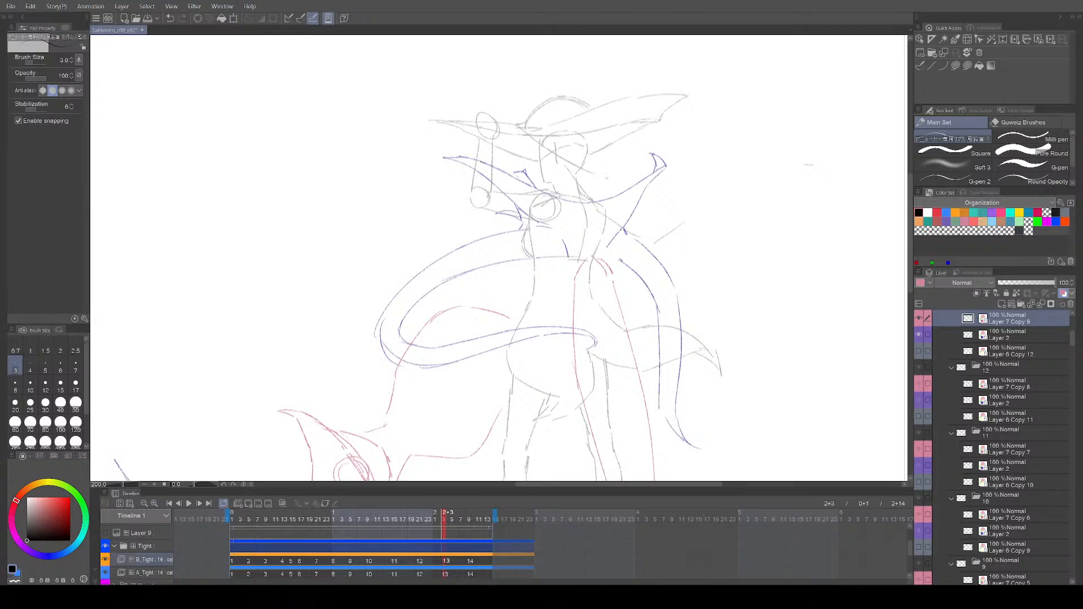
{"action": "key", "text": "comma"}
{"action": "key", "text": "comma"}
{"action": "key", "text": "comma"}
{"action": "key", "text": "comma"}
{"action": "key", "text": "comma"}
{"action": "key", "text": "period"}
{"action": "key", "text": "period"}
{"action": "key", "text": "comma"}
{"action": "key", "text": "comma"}
{"action": "key", "text": "period"}
{"action": "key", "text": "comma"}
{"action": "key", "text": "m"}
{"action": "left_click_drag", "start_coordinate": [390, 221], "coordinate": [411, 229]}
{"action": "key", "text": "ctrl+d"}
{"action": "key", "text": "p"}
Step: Flip back and forth through cels 6 to 10 to compare the red head's position around cel 8
{"action": "key", "text": "comma"}
{"action": "key", "text": "comma"}
{"action": "key", "text": "period"}
{"action": "key", "text": "period"}
{"action": "key", "text": "period"}
{"action": "key", "text": "comma"}
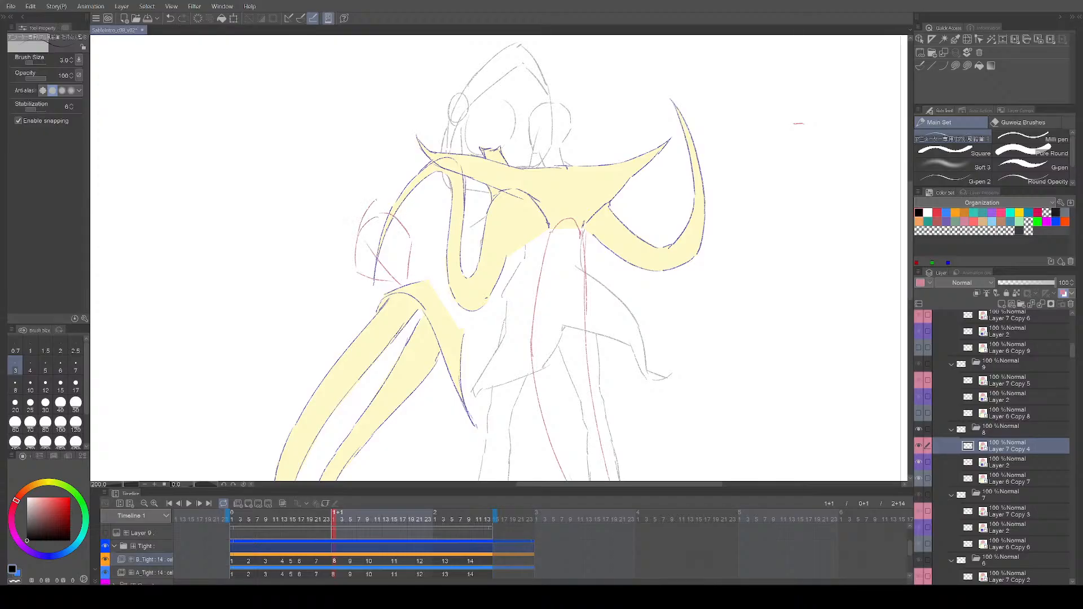
{"action": "left_click_drag", "start_coordinate": [420, 224], "coordinate": [402, 228]}
{"action": "key", "text": "ctrl+s"}
{"action": "key", "text": "comma"}
{"action": "key", "text": "period"}
{"action": "key", "text": "period"}
{"action": "key", "text": "period"}
{"action": "key", "text": "comma"}
{"action": "key", "text": "comma"}
{"action": "key", "text": "period"}
{"action": "key", "text": "comma"}
Step: Erase part of the red head circle's outer edge on cel 8 and save the file
{"action": "key", "text": "e"}
{"action": "mouse_move", "coordinate": [335, 244]}
{"action": "left_mouse_down"}
{"action": "mouse_move", "coordinate": [351, 207]}
{"action": "mouse_move", "coordinate": [339, 276]}
{"action": "left_mouse_up"}
{"action": "key", "text": "p"}
{"action": "left_click_drag", "start_coordinate": [396, 203], "coordinate": [370, 204]}
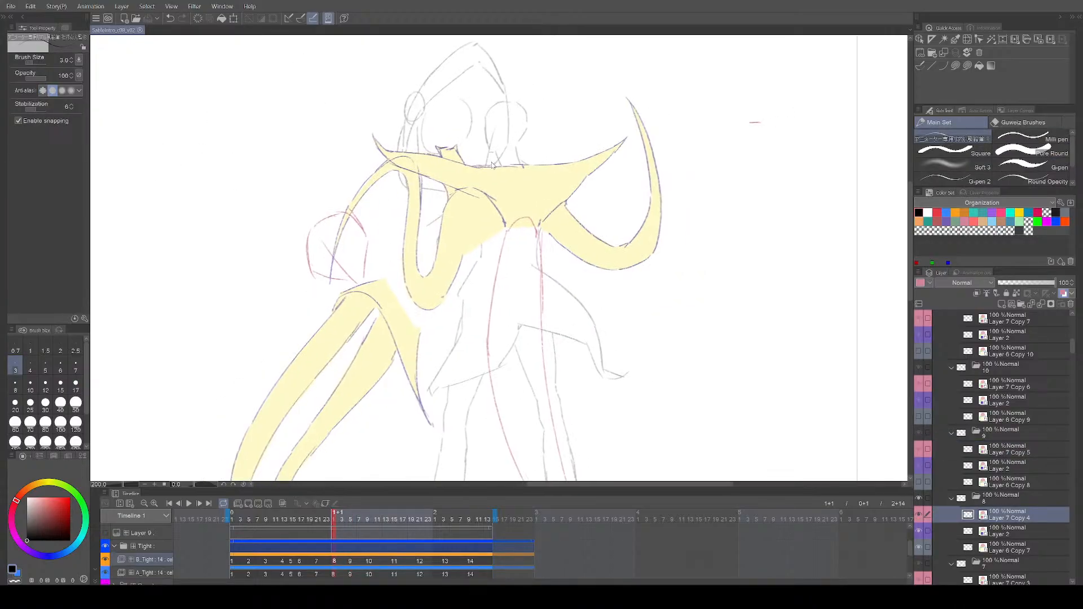
{"action": "key", "text": "ctrl+s"}
Step: Flip through the cels on either side of cel 8 to check the cleaned red head circle in motion
{"action": "key", "text": "comma"}
{"action": "key", "text": "comma"}
{"action": "key", "text": "period"}
{"action": "key", "text": "period"}
{"action": "key", "text": "period"}
{"action": "key", "text": "period"}
{"action": "key", "text": "comma"}
{"action": "key", "text": "comma"}
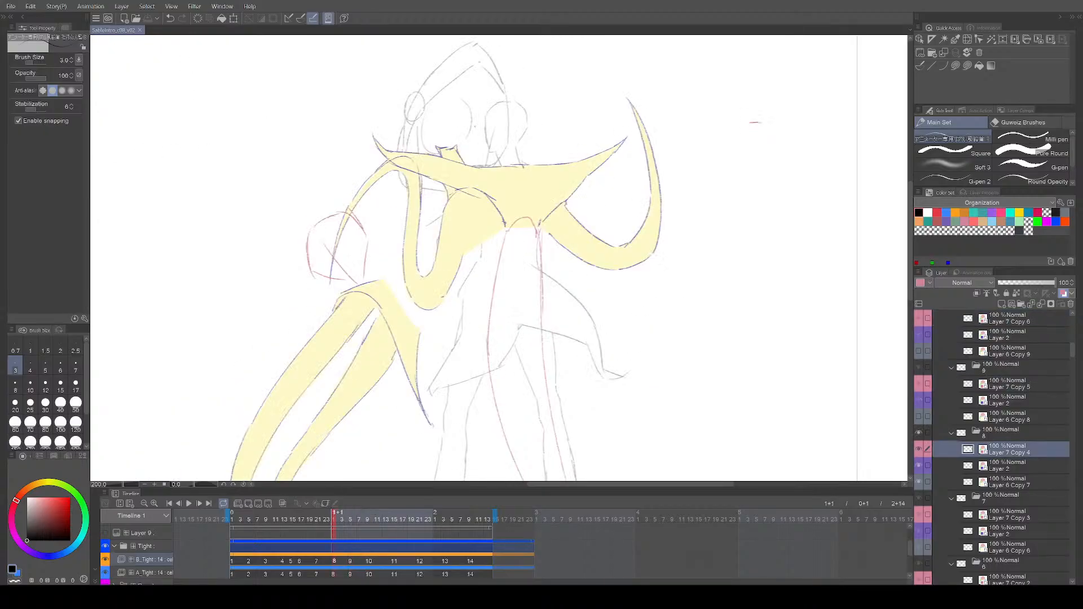
Step: Flip through and play the cels around cel 8 to review the red head's path
{"action": "key", "text": "period"}
{"action": "left_click_drag", "start_coordinate": [502, 215], "coordinate": [500, 198]}
{"action": "left_click_drag", "start_coordinate": [601, 258], "coordinate": [611, 264]}
{"action": "left_click_drag", "start_coordinate": [695, 305], "coordinate": [687, 307]}
{"action": "left_click_drag", "start_coordinate": [648, 337], "coordinate": [665, 350]}
{"action": "left_click_drag", "start_coordinate": [719, 278], "coordinate": [736, 277]}
{"action": "key", "text": "comma"}
{"action": "key", "text": "comma"}
{"action": "key", "text": "comma"}
{"action": "key", "text": "period"}
{"action": "key", "text": "period"}
{"action": "key", "text": "period"}
{"action": "key", "text": "period"}
{"action": "key", "text": "period"}
{"action": "key", "text": "period"}
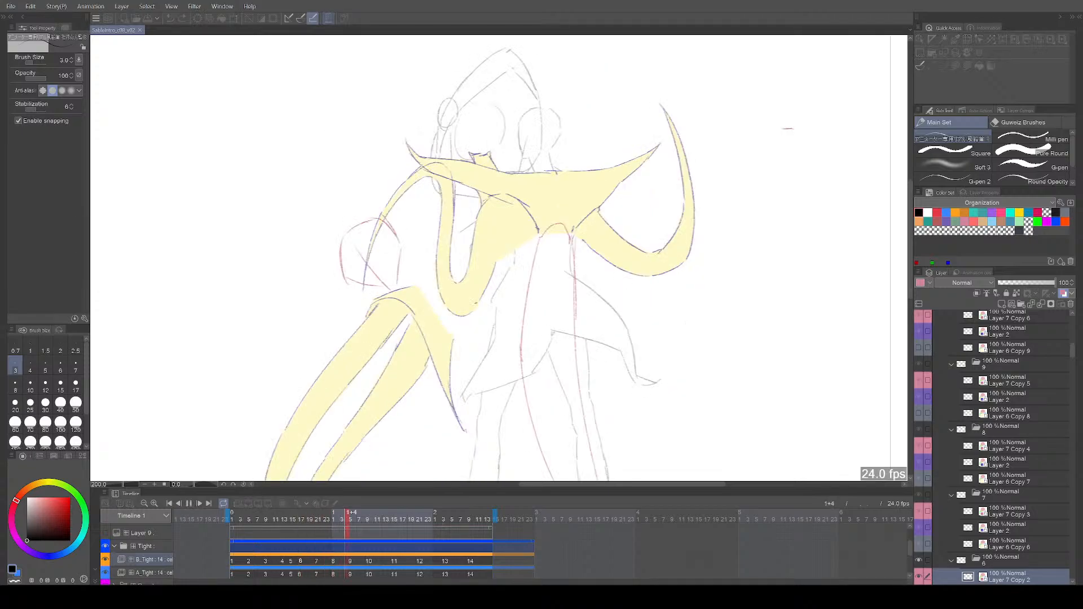
Step: Flip back and forth between cel 8 and its neighbours to judge the red head circle's spacing
{"action": "key", "text": "comma"}
{"action": "key", "text": "comma"}
{"action": "key", "text": "comma"}
{"action": "key", "text": "comma"}
{"action": "key", "text": "period"}
{"action": "key", "text": "period"}
{"action": "key", "text": "comma"}
{"action": "key", "text": "comma"}
{"action": "key", "text": "comma"}
{"action": "key", "text": "comma"}
{"action": "key", "text": "period"}
{"action": "key", "text": "period"}
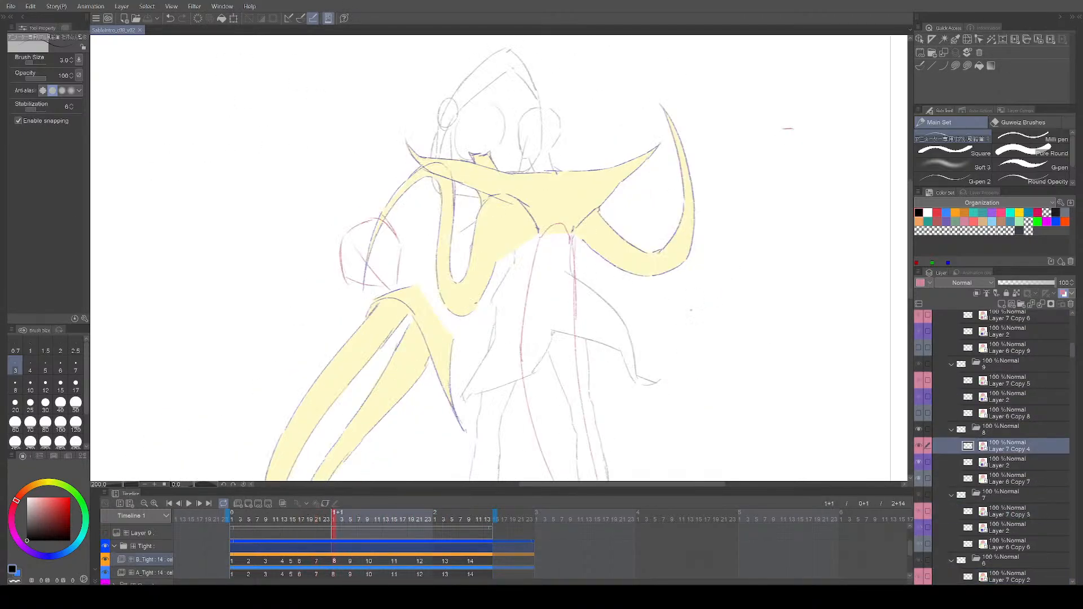
Step: Select the red head circle on cel 8, shift it slightly down toward the body, and deselect it
{"action": "key", "text": "period"}
{"action": "key", "text": "comma"}
{"action": "key", "text": "m"}
{"action": "left_click_drag", "start_coordinate": [308, 201], "coordinate": [331, 191]}
{"action": "left_click_drag", "start_coordinate": [412, 251], "coordinate": [427, 264]}
{"action": "key", "text": "ctrl+d"}
{"action": "key", "text": "p"}
Step: Flip through cels 5 to 10 to check the repositioned red head in motion
{"action": "key", "text": "period"}
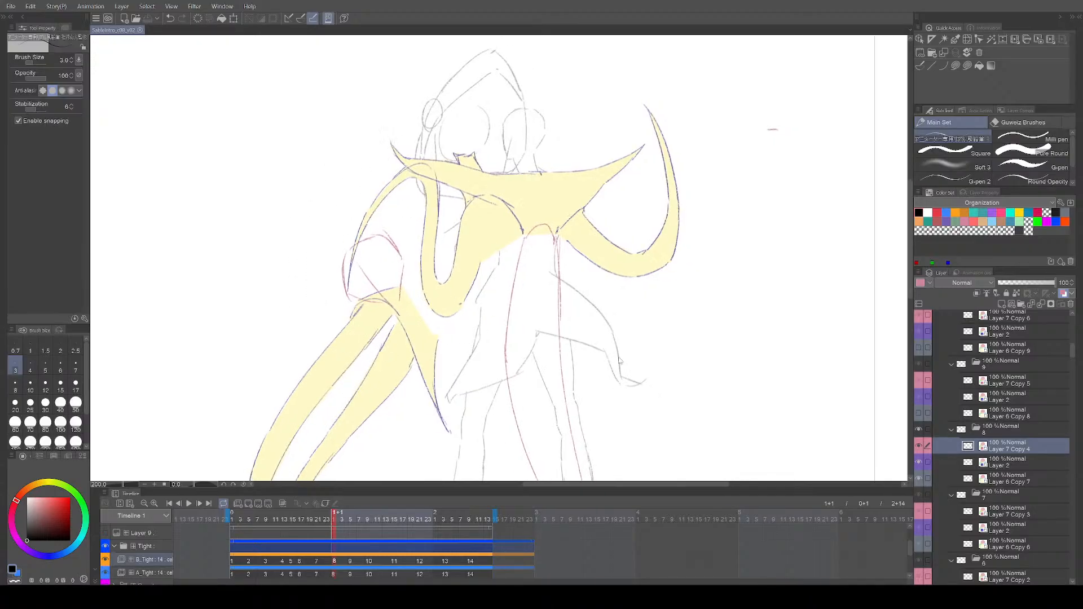
{"action": "key", "text": "period"}
{"action": "key", "text": "period"}
{"action": "key", "text": "comma"}
{"action": "key", "text": "comma"}
{"action": "key", "text": "comma"}
{"action": "key", "text": "comma"}
{"action": "key", "text": "comma"}
{"action": "key", "text": "period"}
{"action": "key", "text": "period"}
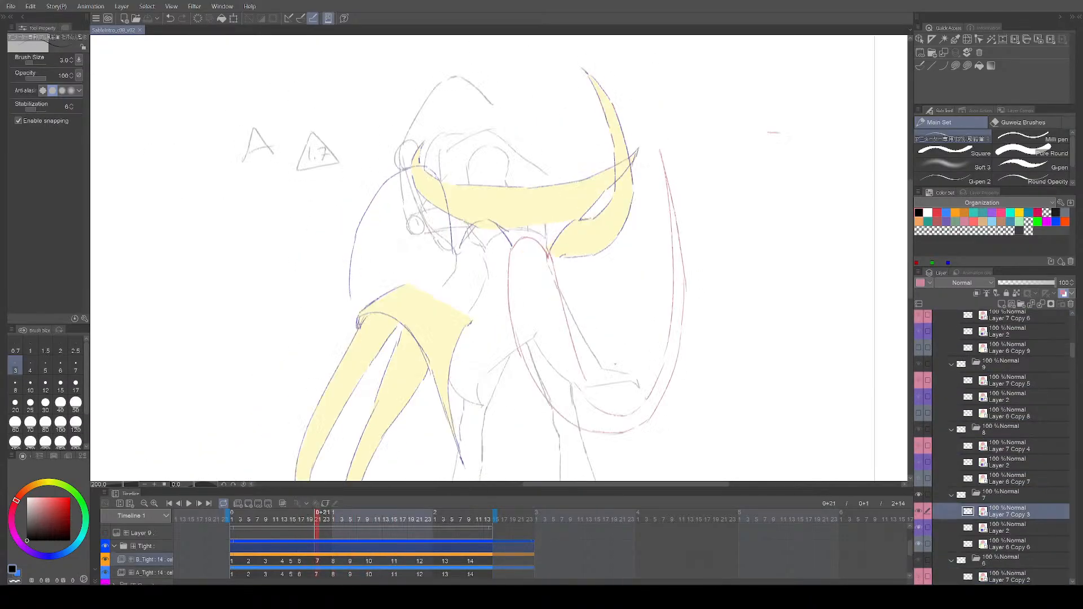
{"action": "key", "text": "period"}
{"action": "key", "text": "period"}
{"action": "key", "text": "period"}
{"action": "key", "text": "comma"}
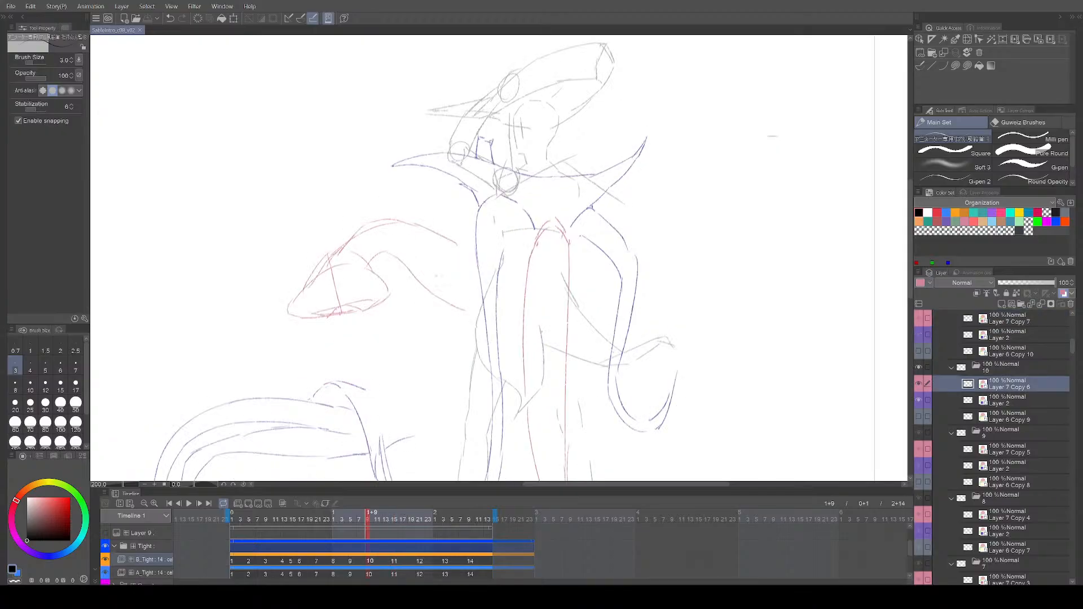
Step: Try a diagonal guide line through the red head on end-pose cel 14 and undo it
{"action": "left_click_drag", "start_coordinate": [602, 404], "coordinate": [597, 378]}
{"action": "key", "text": "period"}
{"action": "key", "text": "period"}
{"action": "key", "text": "period"}
{"action": "key", "text": "period"}
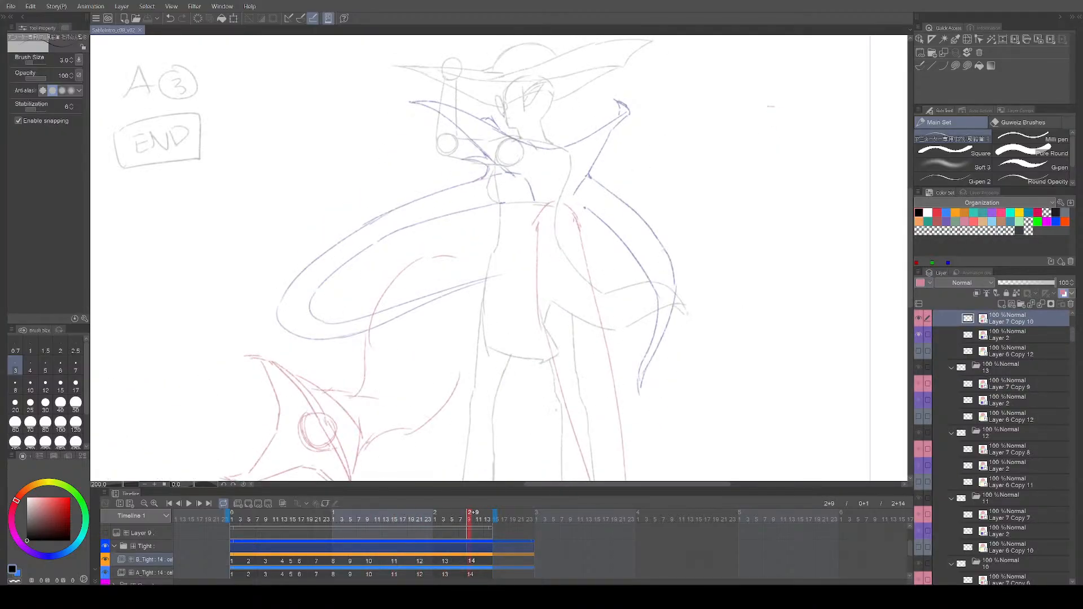
{"action": "left_click_drag", "start_coordinate": [272, 450], "coordinate": [395, 385]}
{"action": "key", "text": "ctrl+z"}
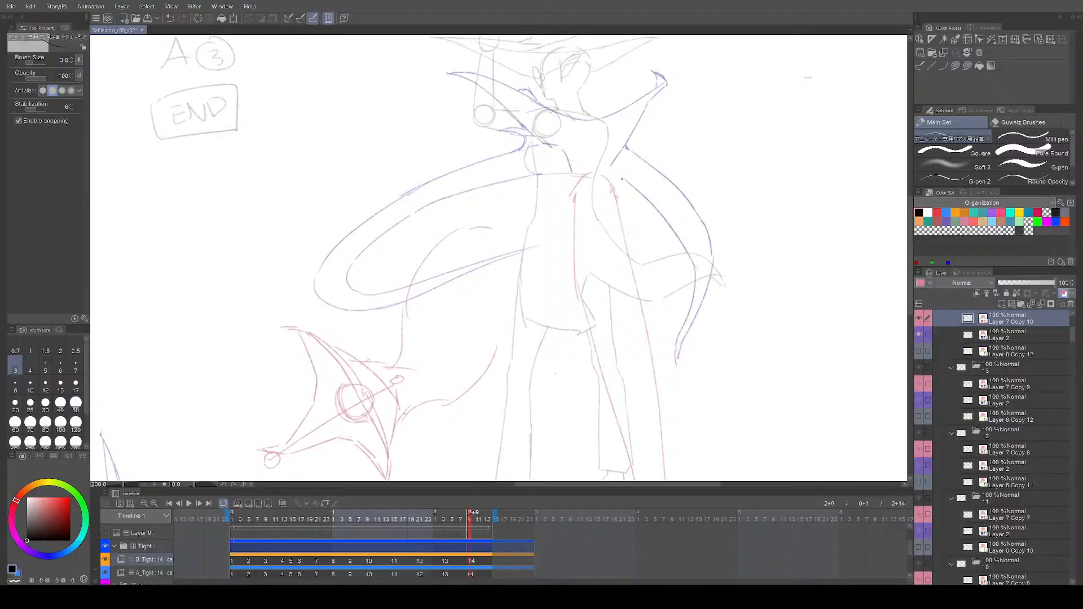
{"action": "key", "text": "comma"}
{"action": "key", "text": "period"}
{"action": "key", "text": "ctrl+z"}
Step: Try straight guide lines through the centre of the red head on cels 13, 12 and 11
{"action": "key", "text": "comma"}
{"action": "left_click_drag", "start_coordinate": [283, 443], "coordinate": [393, 357]}
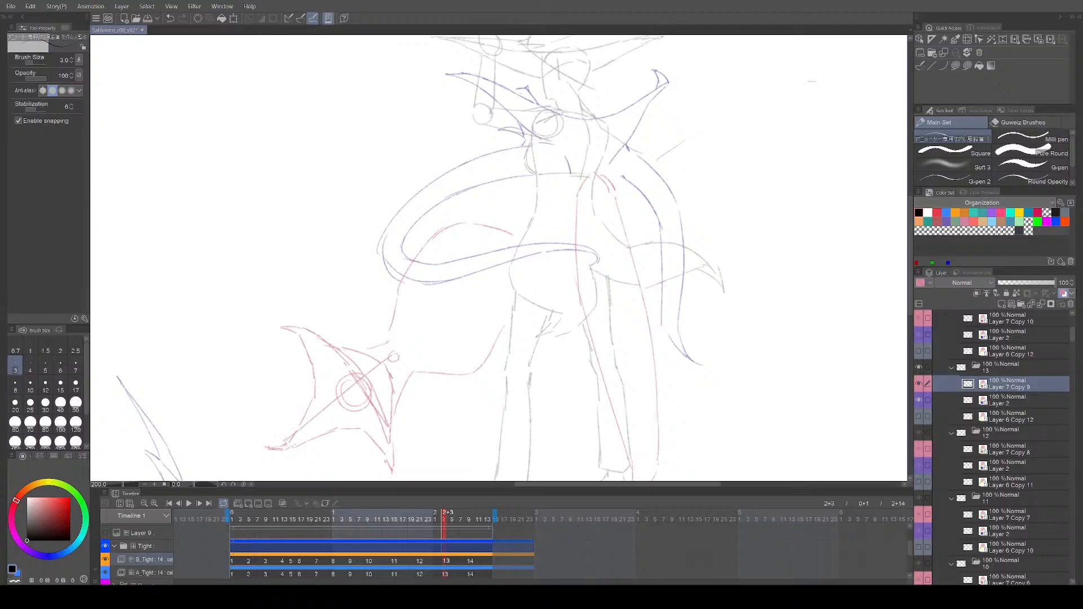
{"action": "key", "text": "comma"}
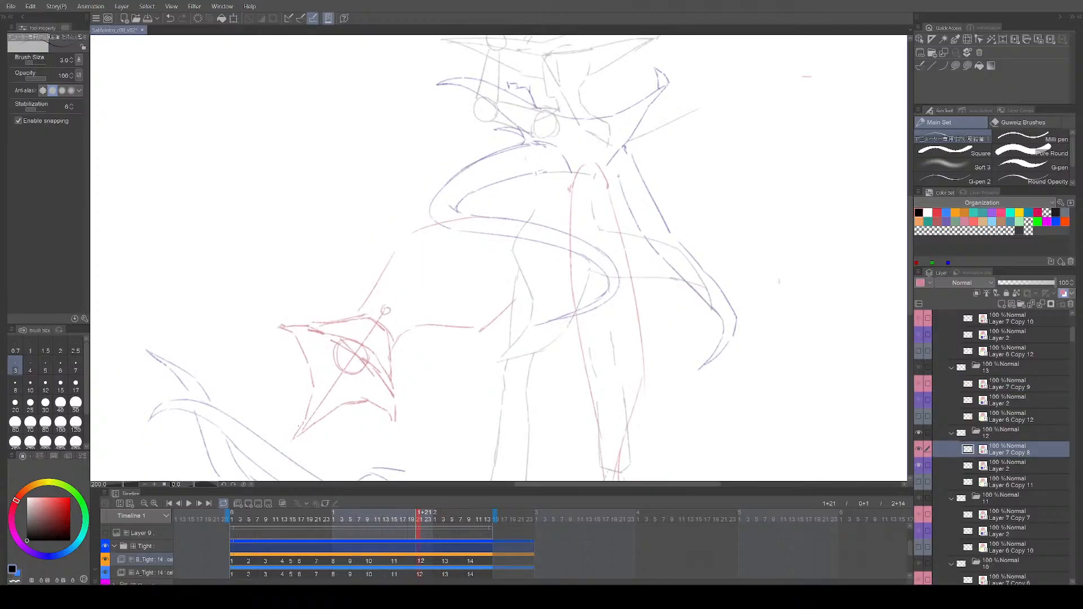
{"action": "key", "text": "comma"}
{"action": "left_click_drag", "start_coordinate": [346, 385], "coordinate": [365, 290]}
{"action": "key", "text": "ctrl+z"}
{"action": "left_click_drag", "start_coordinate": [345, 385], "coordinate": [369, 293]}
Step: Flip through cels 8 to 14 to compare the angle of the red head's guide lines
{"action": "key", "text": "comma"}
{"action": "key", "text": "comma"}
{"action": "key", "text": "period"}
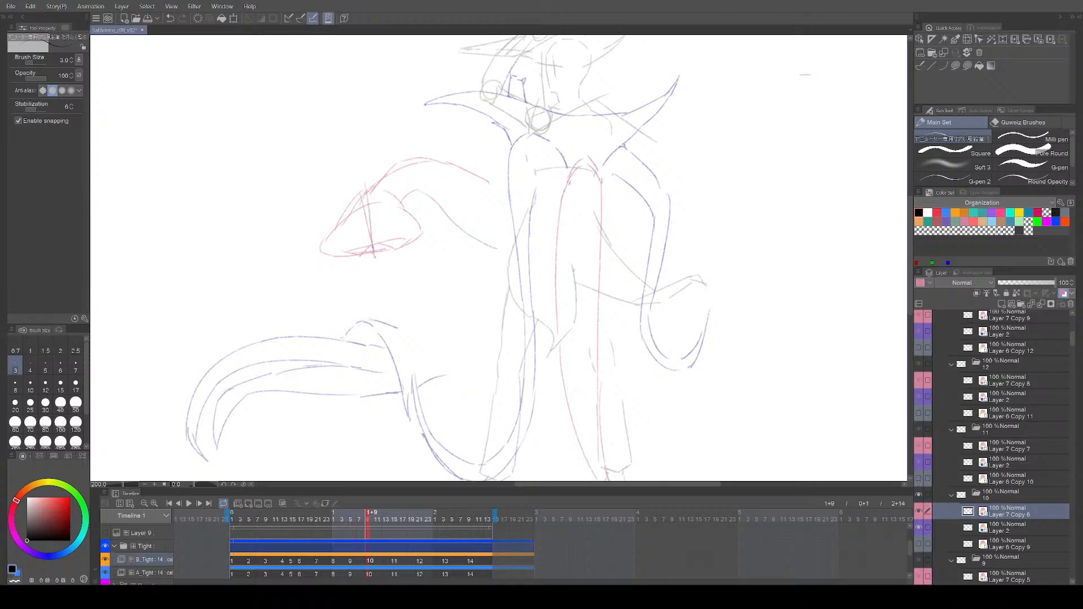
{"action": "key", "text": "comma"}
{"action": "key", "text": "comma"}
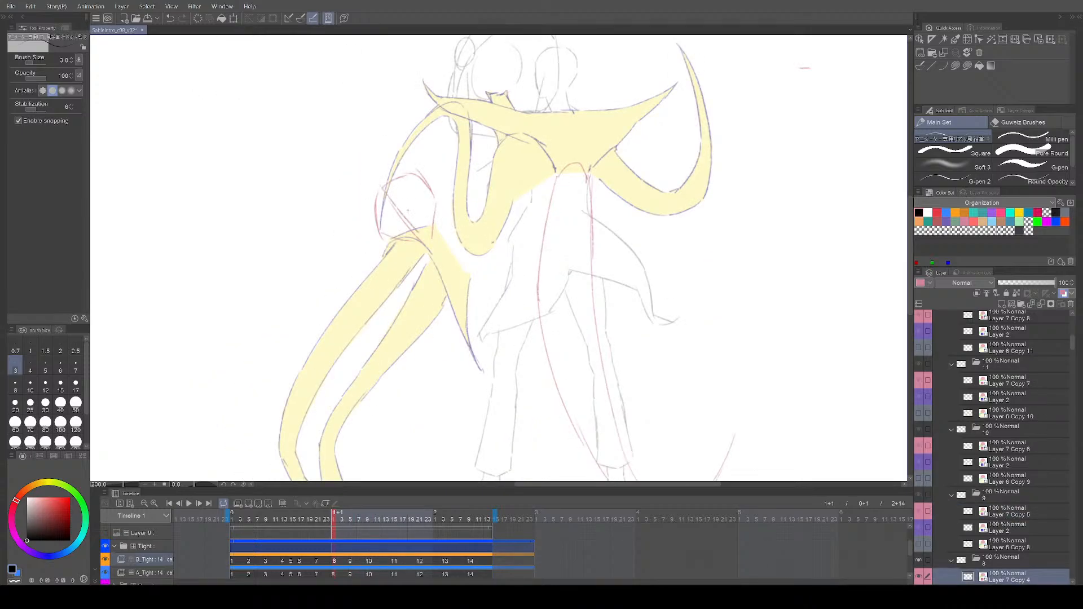
{"action": "key", "text": "period"}
{"action": "key", "text": "period"}
{"action": "key", "text": "period"}
{"action": "key", "text": "period"}
{"action": "key", "text": "period"}
{"action": "key", "text": "period"}
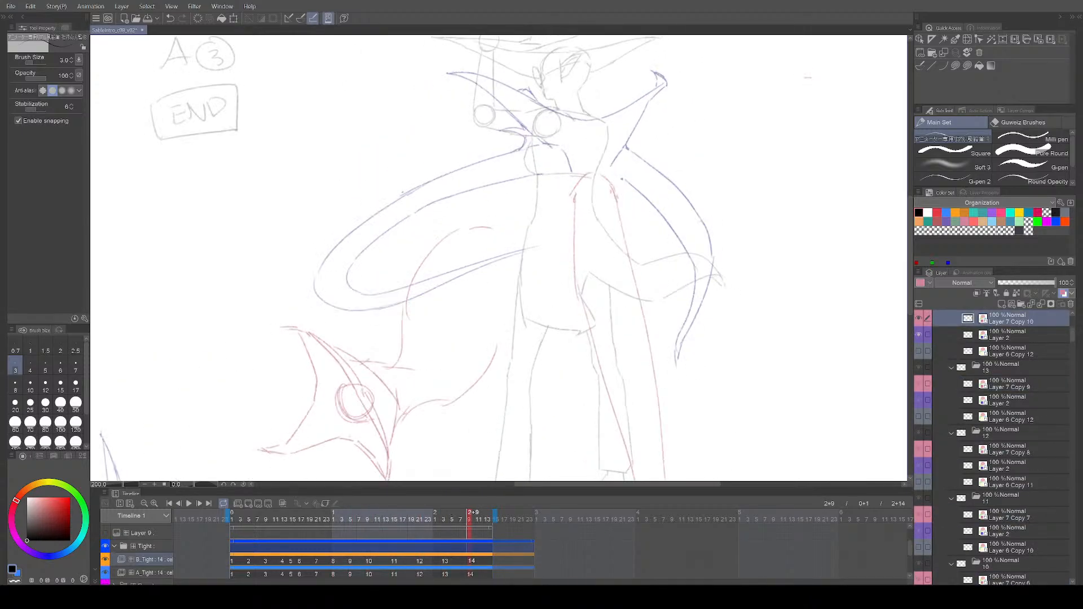
{"action": "key", "text": "comma"}
{"action": "key", "text": "comma"}
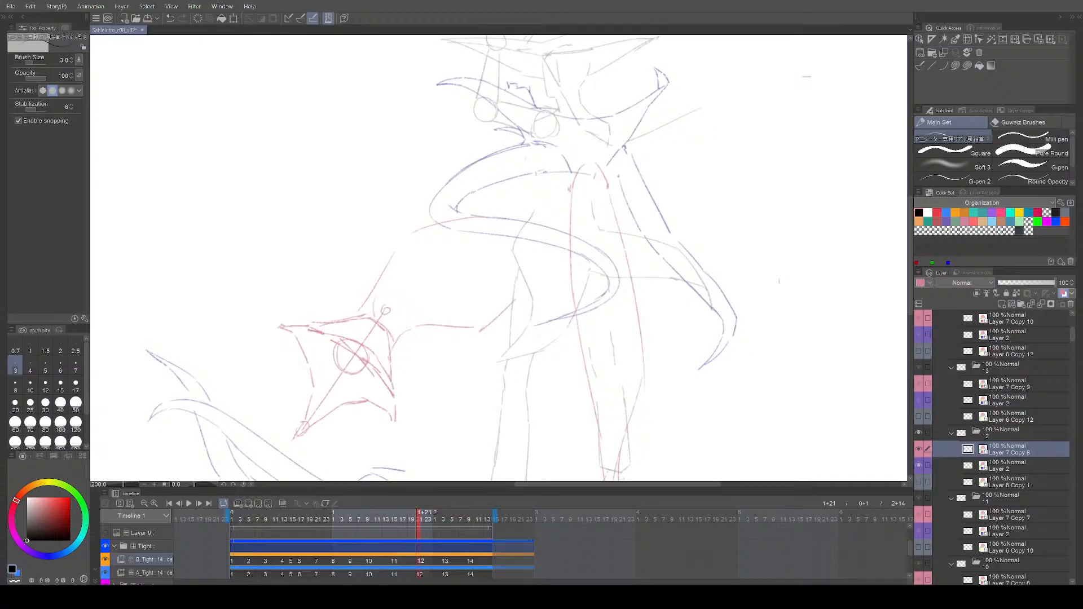
Step: Try circle markers at the ends of the red head's guide lines on cels 12 and 13
{"action": "key", "text": "comma"}
{"action": "key", "text": "comma"}
{"action": "key", "text": "comma"}
{"action": "left_click_drag", "start_coordinate": [364, 153], "coordinate": [366, 158]}
{"action": "key", "text": "comma"}
{"action": "key", "text": "period"}
{"action": "key", "text": "period"}
{"action": "key", "text": "period"}
{"action": "key", "text": "period"}
{"action": "key", "text": "period"}
{"action": "key", "text": "period"}
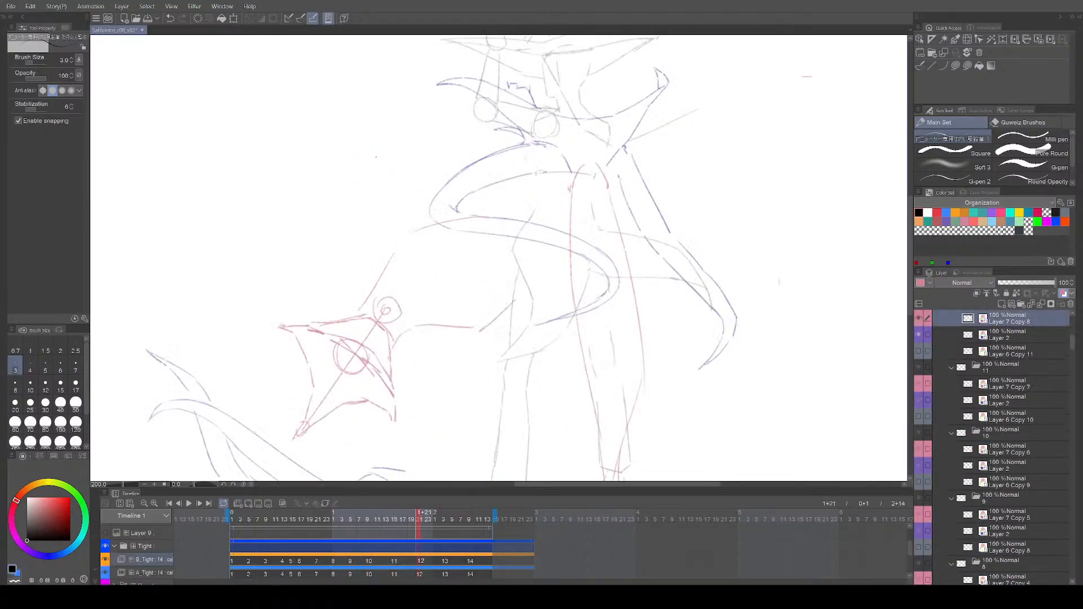
{"action": "key", "text": "comma"}
{"action": "key", "text": "period"}
{"action": "key", "text": "period"}
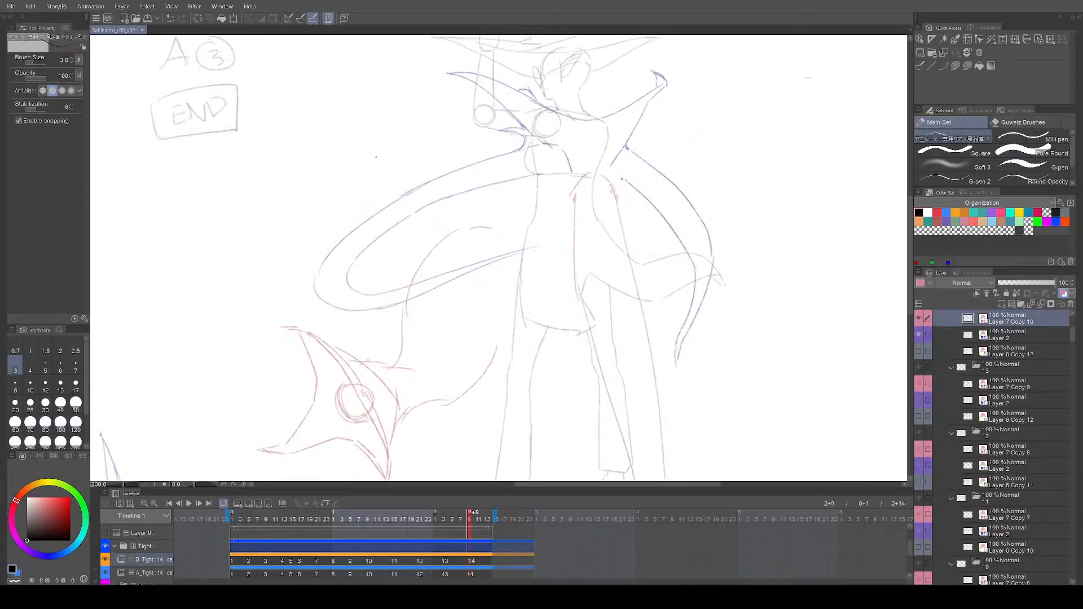
{"action": "key", "text": "comma"}
{"action": "key", "text": "comma"}
Step: Undo the trial guide lines and circle markers on the red head and save the file
{"action": "key", "text": "ctrl+z"}
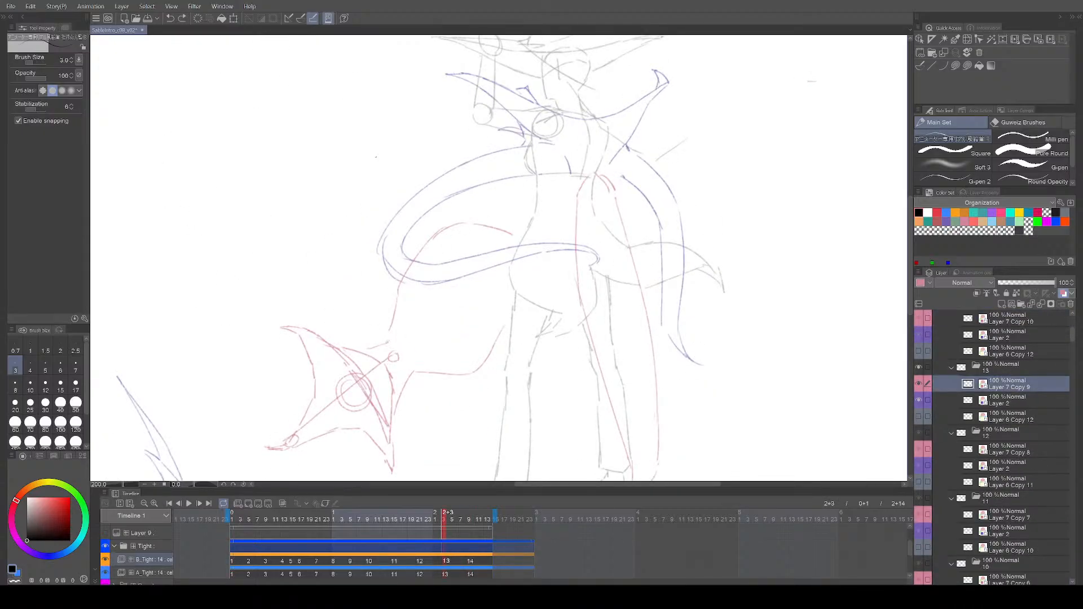
{"action": "key", "text": "ctrl+z"}
{"action": "left_click_drag", "start_coordinate": [540, 268], "coordinate": [512, 267]}
{"action": "key", "text": "ctrl+s"}
Step: Try small marks at the red head's fin tips on cel 13 and undo them
{"action": "left_click_drag", "start_coordinate": [401, 346], "coordinate": [429, 332]}
{"action": "left_click_drag", "start_coordinate": [281, 301], "coordinate": [286, 301]}
{"action": "key", "text": "ctrl+z"}
{"action": "key", "text": "ctrl+z"}
{"action": "mouse_move", "coordinate": [383, 450]}
{"action": "left_mouse_down"}
{"action": "mouse_move", "coordinate": [391, 464]}
{"action": "mouse_move", "coordinate": [384, 449]}
{"action": "left_mouse_up"}
{"action": "key", "text": "ctrl+z"}
Step: Save the file and flip through cels 8 to 14 to check the red head without guides
{"action": "left_click_drag", "start_coordinate": [468, 334], "coordinate": [460, 338]}
{"action": "mouse_move", "coordinate": [539, 355]}
{"action": "left_mouse_down"}
{"action": "mouse_move", "coordinate": [530, 360]}
{"action": "mouse_move", "coordinate": [541, 350]}
{"action": "left_mouse_up"}
{"action": "key", "text": "ctrl+s"}
{"action": "key", "text": "comma"}
{"action": "key", "text": "comma"}
{"action": "key", "text": "comma"}
{"action": "key", "text": "comma"}
{"action": "key", "text": "comma"}
{"action": "key", "text": "period"}
{"action": "key", "text": "period"}
{"action": "key", "text": "period"}
{"action": "key", "text": "period"}
{"action": "key", "text": "period"}
{"action": "key", "text": "period"}
{"action": "key", "text": "comma"}
{"action": "key", "text": "comma"}
Step: Erase the faint stray mark in the empty area beside the figure on cel 12
{"action": "left_click_drag", "start_coordinate": [720, 364], "coordinate": [702, 370]}
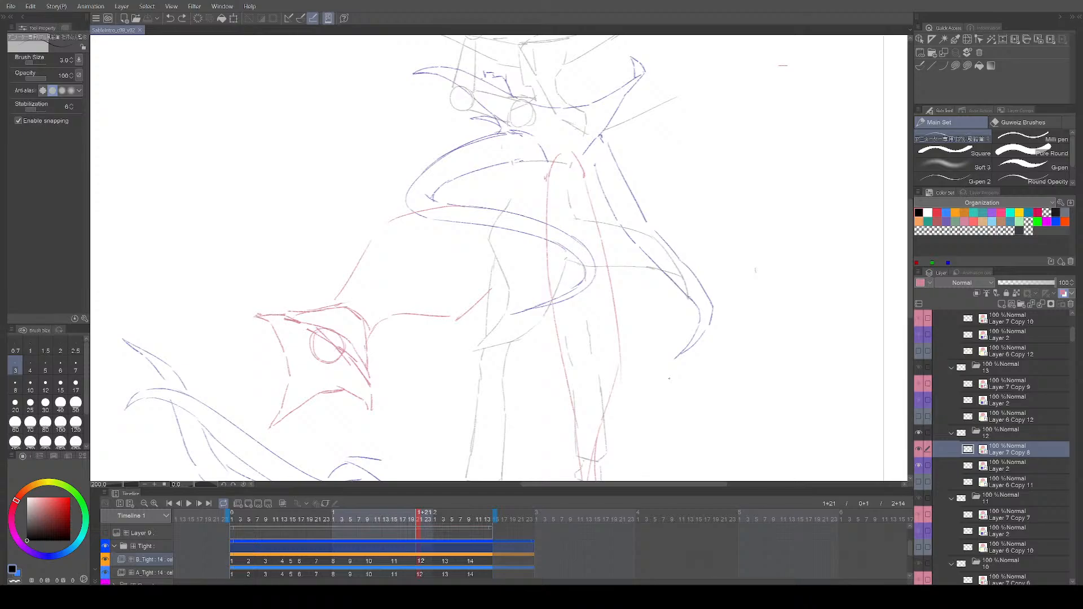
{"action": "left_click_drag", "start_coordinate": [768, 149], "coordinate": [772, 171]}
{"action": "key", "text": "e"}
{"action": "left_click_drag", "start_coordinate": [756, 279], "coordinate": [757, 292]}
{"action": "mouse_move", "coordinate": [767, 298]}
{"action": "left_mouse_down"}
{"action": "mouse_move", "coordinate": [780, 300]}
{"action": "mouse_move", "coordinate": [767, 297]}
{"action": "left_mouse_up"}
{"action": "key", "text": "p"}
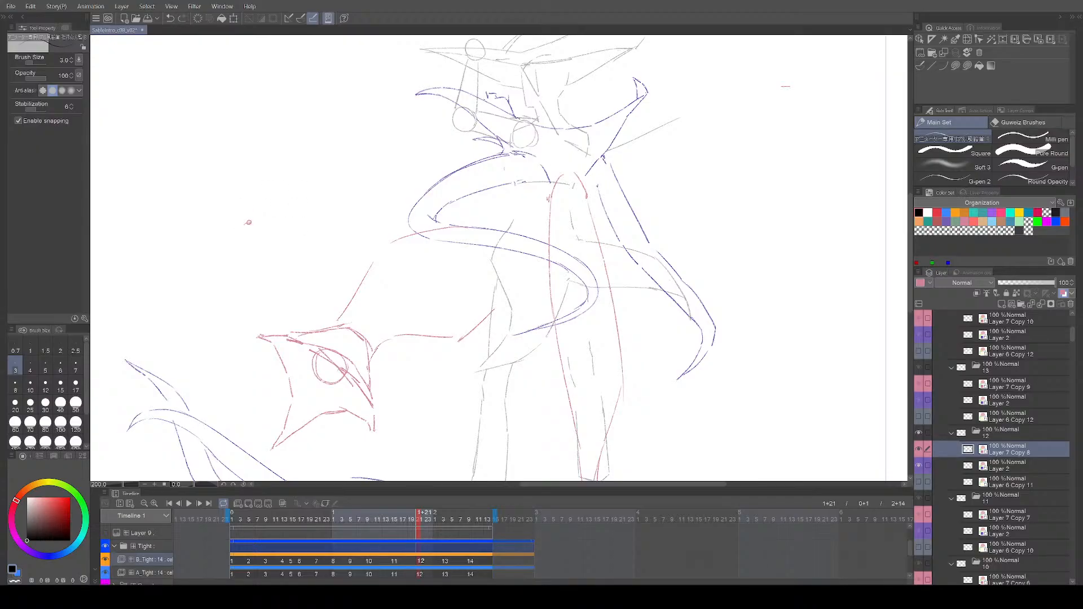
{"action": "mouse_move", "coordinate": [673, 197]}
{"action": "left_mouse_down"}
{"action": "mouse_move", "coordinate": [714, 169]}
{"action": "mouse_move", "coordinate": [817, 213]}
{"action": "left_mouse_up"}
{"action": "key", "text": "ctrl+z"}
{"action": "left_click_drag", "start_coordinate": [794, 303], "coordinate": [779, 320]}
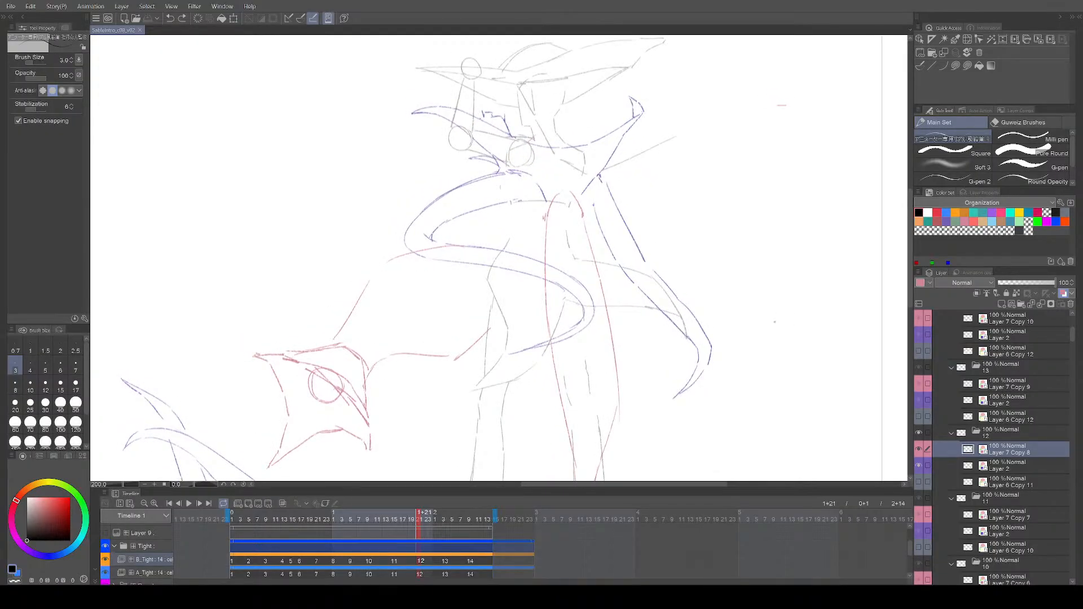
Step: Flip back and forth through cels 8 to 14 to examine how the red head turns and opens
{"action": "key", "text": "period"}
{"action": "key", "text": "period"}
{"action": "key", "text": "comma"}
{"action": "key", "text": "comma"}
{"action": "key", "text": "comma"}
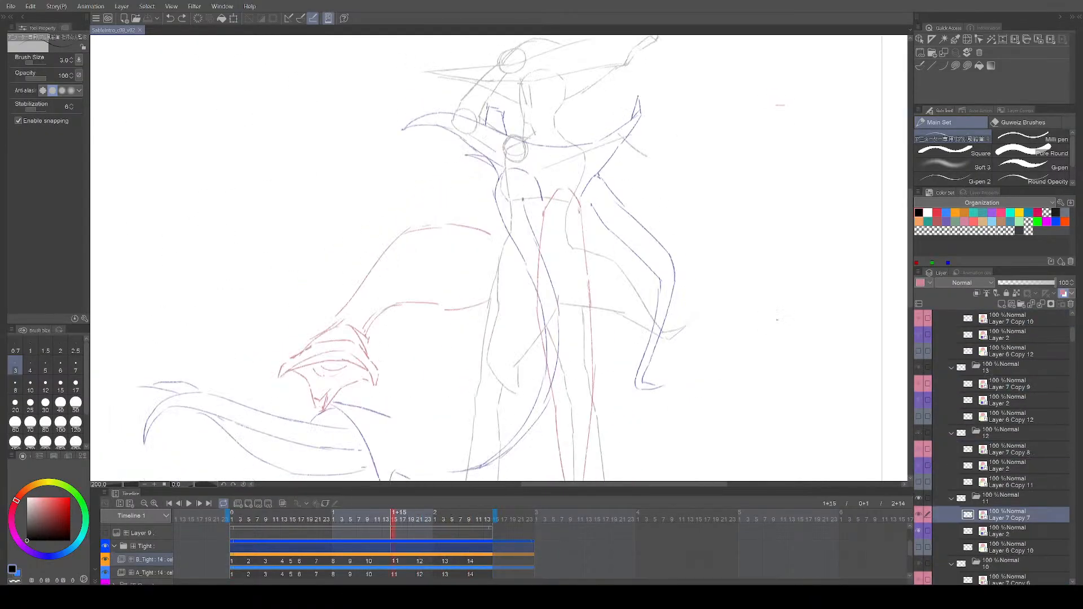
{"action": "key", "text": "comma"}
{"action": "key", "text": "comma"}
{"action": "key", "text": "comma"}
{"action": "key", "text": "period"}
{"action": "key", "text": "period"}
{"action": "key", "text": "period"}
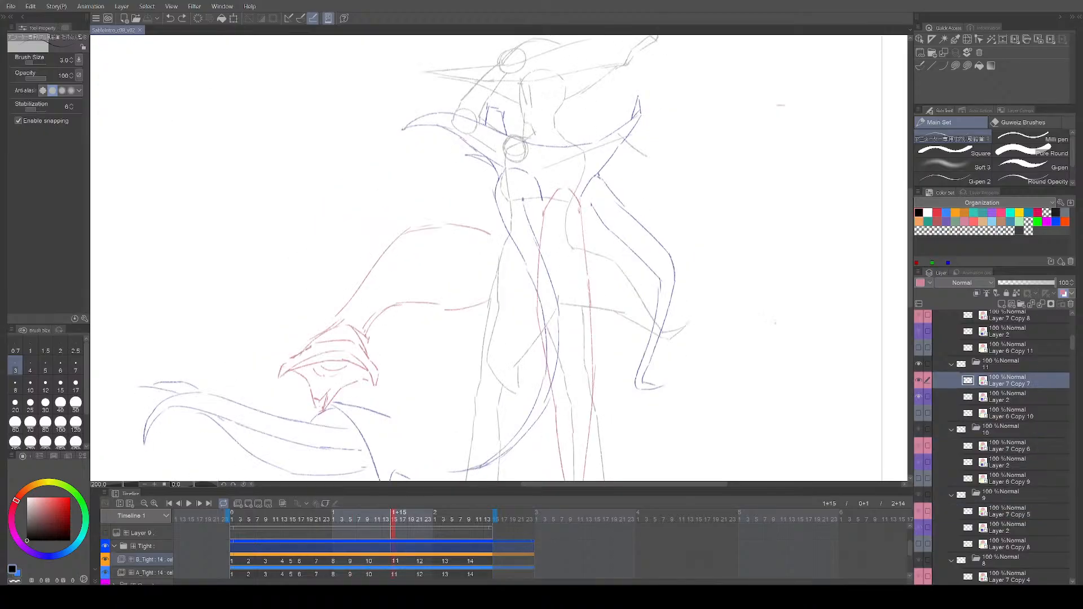
{"action": "key", "text": "period"}
{"action": "key", "text": "period"}
{"action": "key", "text": "period"}
Step: Flip from end-pose cel 14 back to cel 10 and forward again to check how the red head settles
{"action": "left_click_drag", "start_coordinate": [740, 404], "coordinate": [739, 362]}
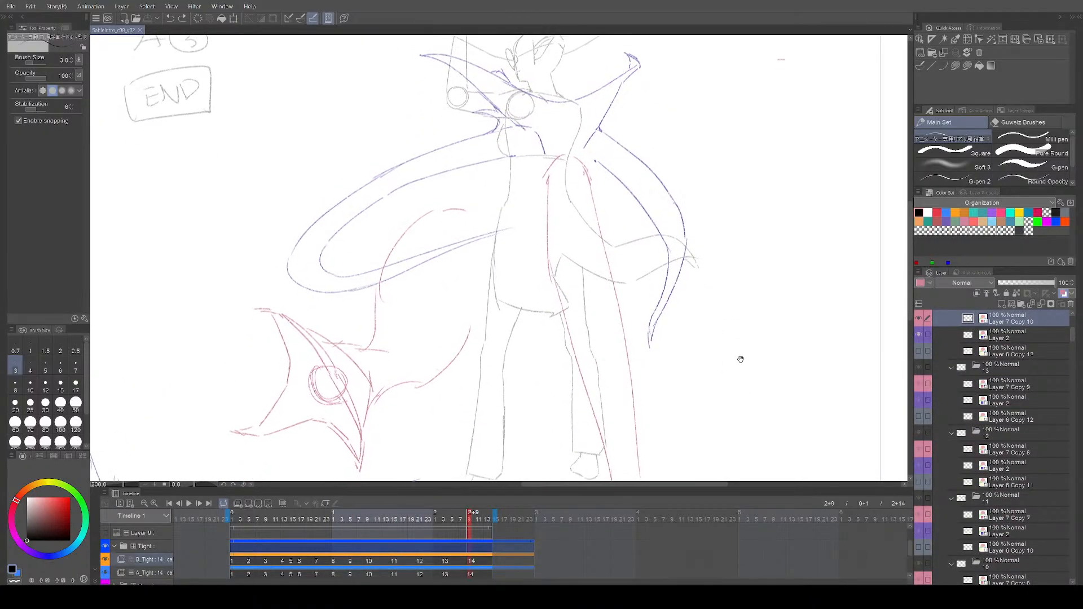
{"action": "key", "text": "comma"}
{"action": "key", "text": "comma"}
{"action": "key", "text": "comma"}
{"action": "key", "text": "comma"}
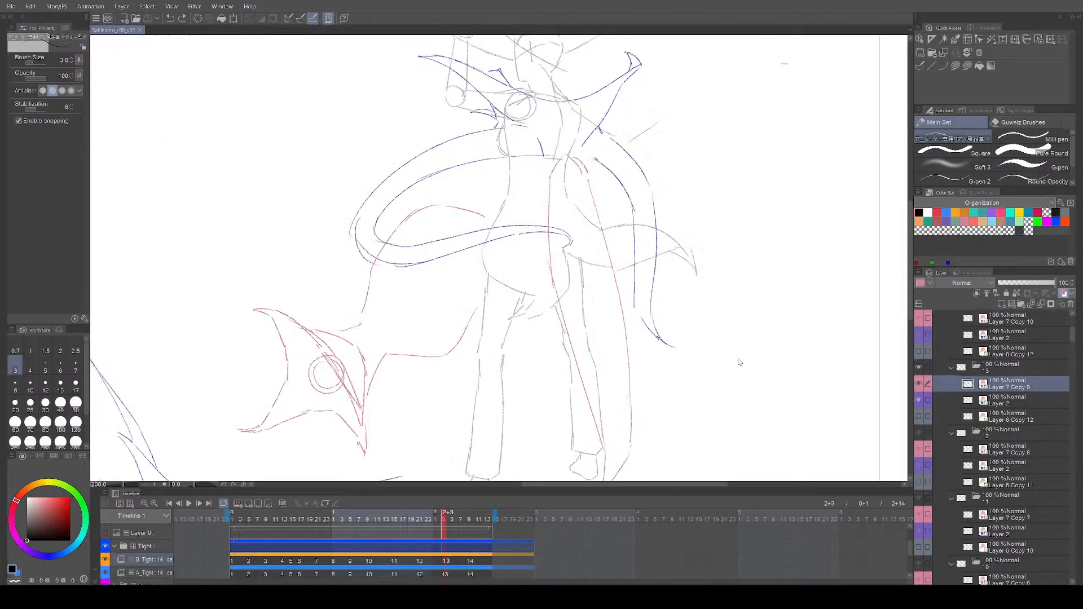
{"action": "key", "text": "period"}
{"action": "key", "text": "period"}
{"action": "key", "text": "period"}
{"action": "key", "text": "period"}
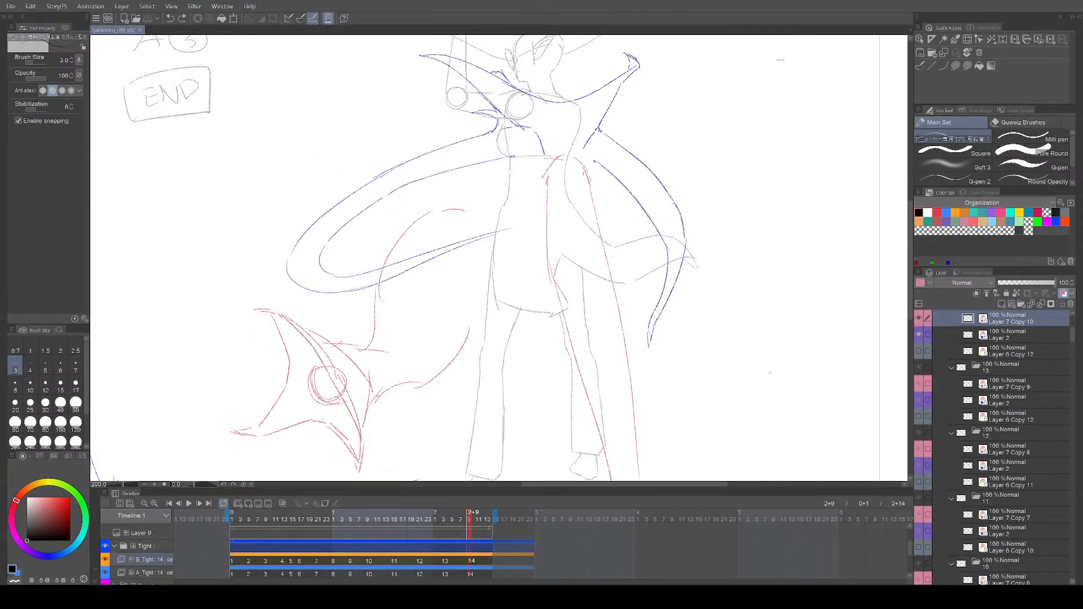
Step: Erase and redraw a small part of the red tentacle's line work on end-pose cel 14, and save the file
{"action": "key", "text": "e"}
{"action": "left_click_drag", "start_coordinate": [438, 354], "coordinate": [425, 365]}
{"action": "key", "text": "p"}
{"action": "left_click_drag", "start_coordinate": [703, 379], "coordinate": [707, 367]}
{"action": "key", "text": "ctrl+s"}
Step: Flip from cel 14 back to cel 8 and forward again to check the red head's motion
{"action": "mouse_move", "coordinate": [826, 327]}
{"action": "left_mouse_down"}
{"action": "mouse_move", "coordinate": [814, 330]}
{"action": "mouse_move", "coordinate": [826, 332]}
{"action": "left_mouse_up"}
{"action": "key", "text": "Left"}
{"action": "key", "text": "Left"}
{"action": "key", "text": "Left"}
{"action": "key", "text": "Left"}
{"action": "key", "text": "Left"}
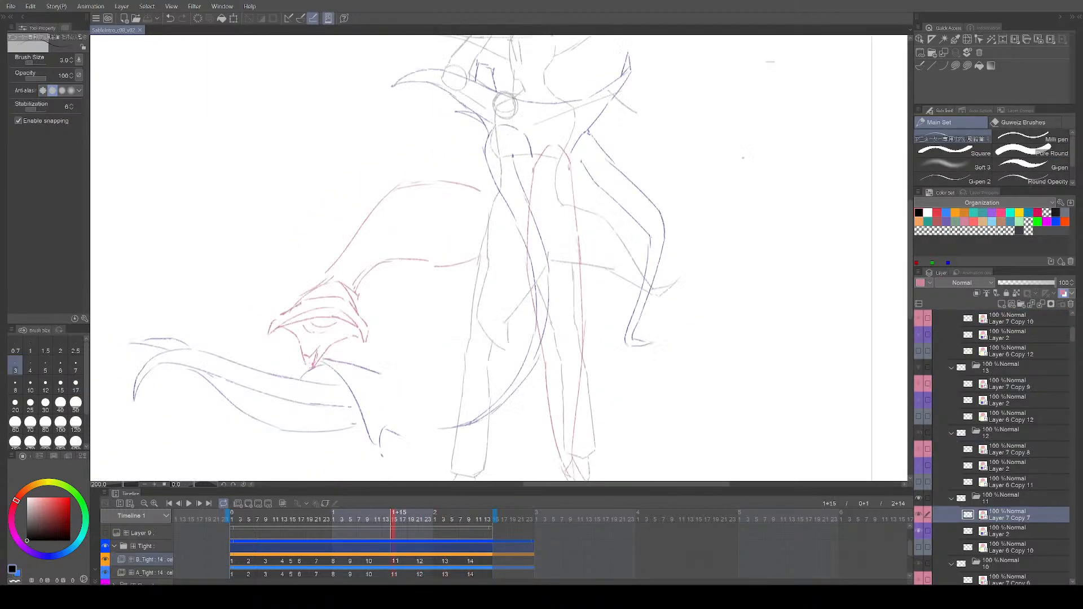
{"action": "key", "text": "Left"}
{"action": "key", "text": "Left"}
{"action": "key", "text": "Left"}
{"action": "key", "text": "Left"}
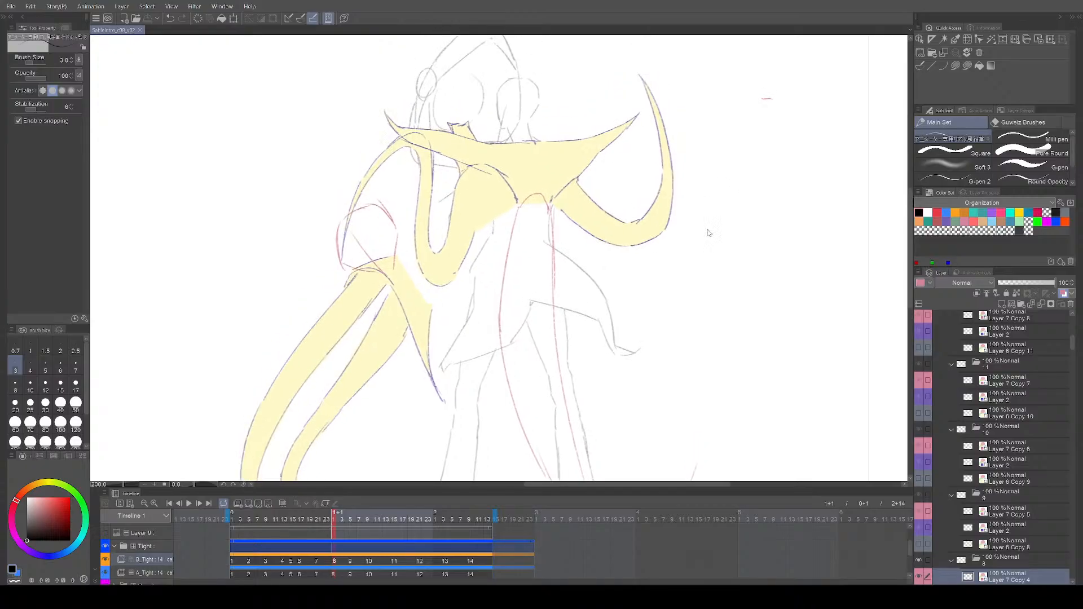
{"action": "key", "text": "Right"}
{"action": "key", "text": "Right"}
{"action": "key", "text": "Right"}
{"action": "key", "text": "Right"}
{"action": "key", "text": "Right"}
{"action": "key", "text": "Right"}
{"action": "key", "text": "Right"}
{"action": "key", "text": "Right"}
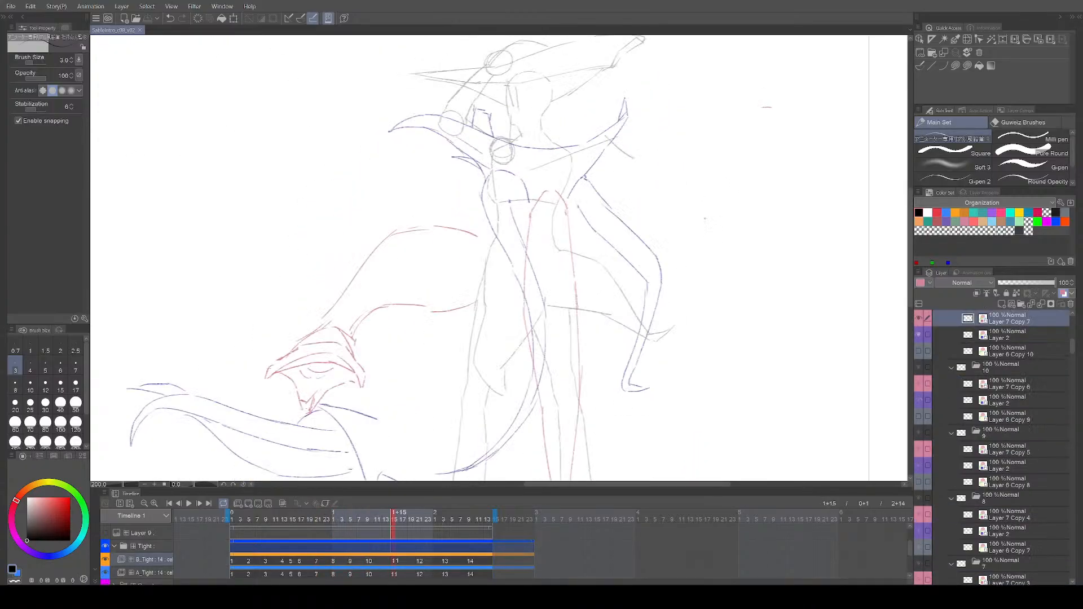
Step: Flip back from cel 11 to cel 8 and around it to examine how the red head opens
{"action": "key", "text": "Left"}
{"action": "key", "text": "Left"}
{"action": "key", "text": "Left"}
{"action": "key", "text": "Left"}
{"action": "key", "text": "Left"}
{"action": "key", "text": "Left"}
{"action": "key", "text": "Left"}
{"action": "key", "text": "Left"}
{"action": "key", "text": "Left"}
{"action": "key", "text": "Left"}
{"action": "key", "text": "Left"}
{"action": "key", "text": "Left"}
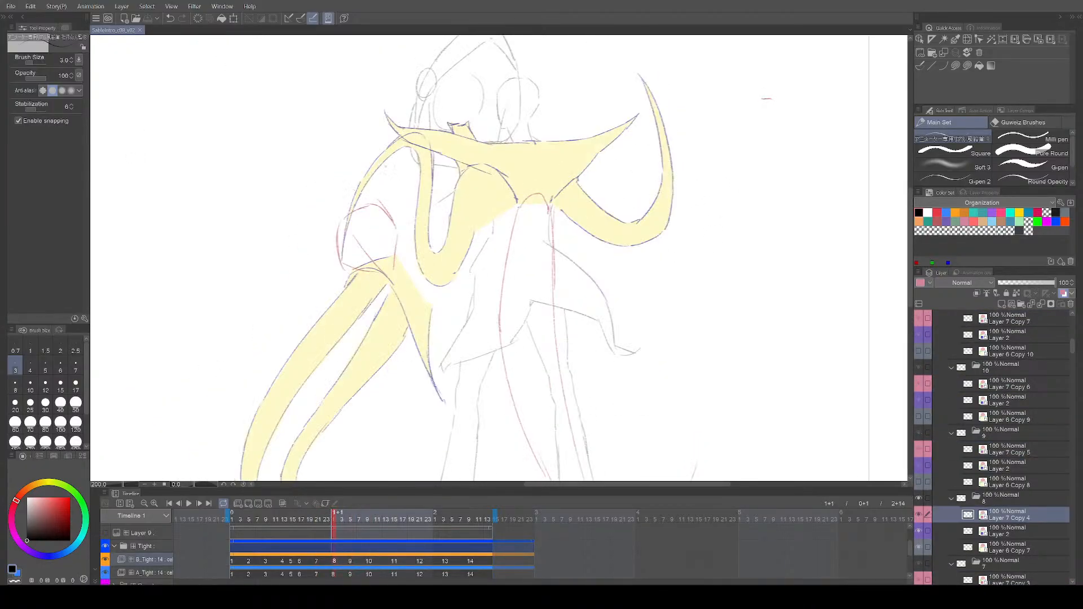
{"action": "key", "text": "Right"}
{"action": "key", "text": "Right"}
{"action": "key", "text": "Right"}
{"action": "key", "text": "Right"}
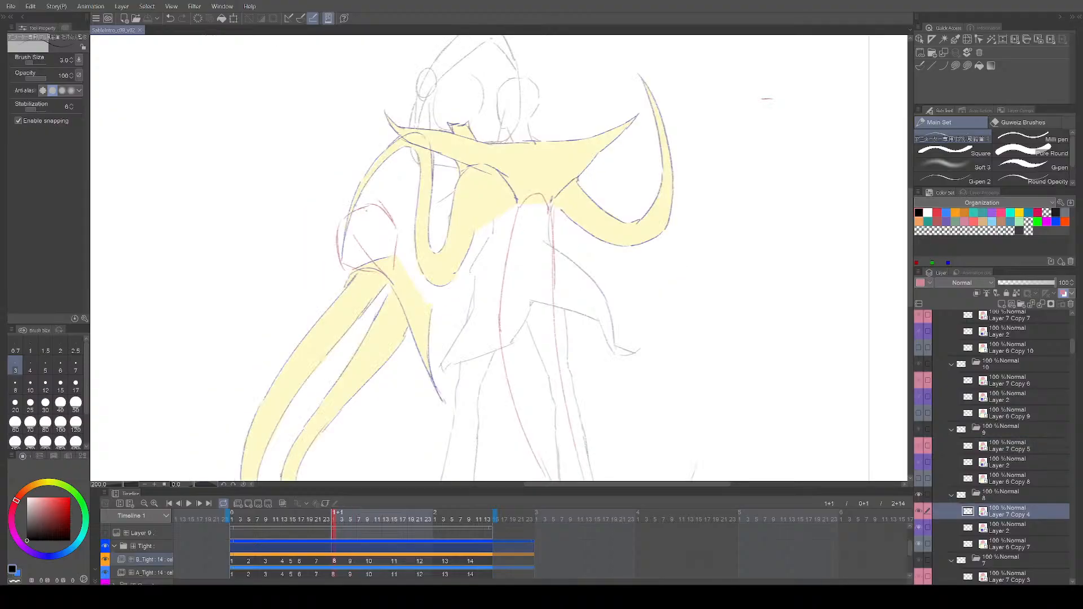
Step: Flip repeatedly through cels 8 to 13 to check the spacing of the red head and tentacles
{"action": "scroll", "coordinate": [496, 254], "scroll_direction": "right", "scroll_amount": 1}
{"action": "scroll", "coordinate": [497, 254], "scroll_direction": "right", "scroll_amount": 1}
{"action": "key", "text": "Left"}
{"action": "key", "text": "Left"}
{"action": "key", "text": "Left"}
{"action": "key", "text": "Left"}
{"action": "key", "text": "Right"}
{"action": "key", "text": "Right"}
{"action": "key", "text": "Right"}
{"action": "key", "text": "Right"}
{"action": "key", "text": "Right"}
{"action": "key", "text": "Right"}
{"action": "key", "text": "Right"}
{"action": "key", "text": "Right"}
{"action": "key", "text": "Right"}
{"action": "key", "text": "Right"}
{"action": "key", "text": "Right"}
{"action": "key", "text": "Right"}
{"action": "key", "text": "Left"}
{"action": "key", "text": "Left"}
{"action": "key", "text": "Left"}
{"action": "key", "text": "Left"}
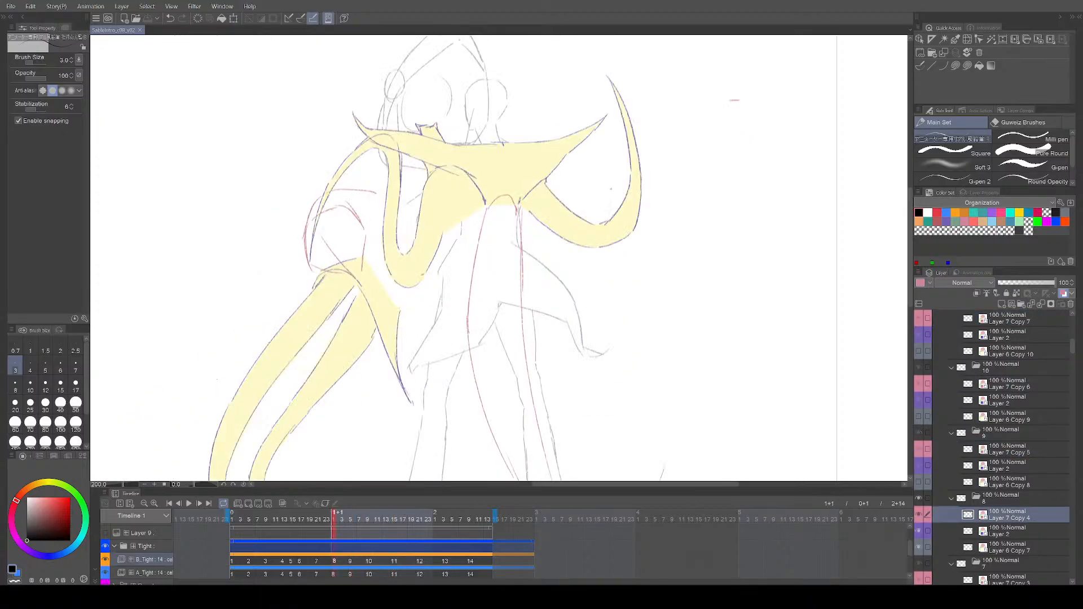
{"action": "key", "text": "Right"}
{"action": "key", "text": "Right"}
{"action": "key", "text": "Right"}
{"action": "key", "text": "Right"}
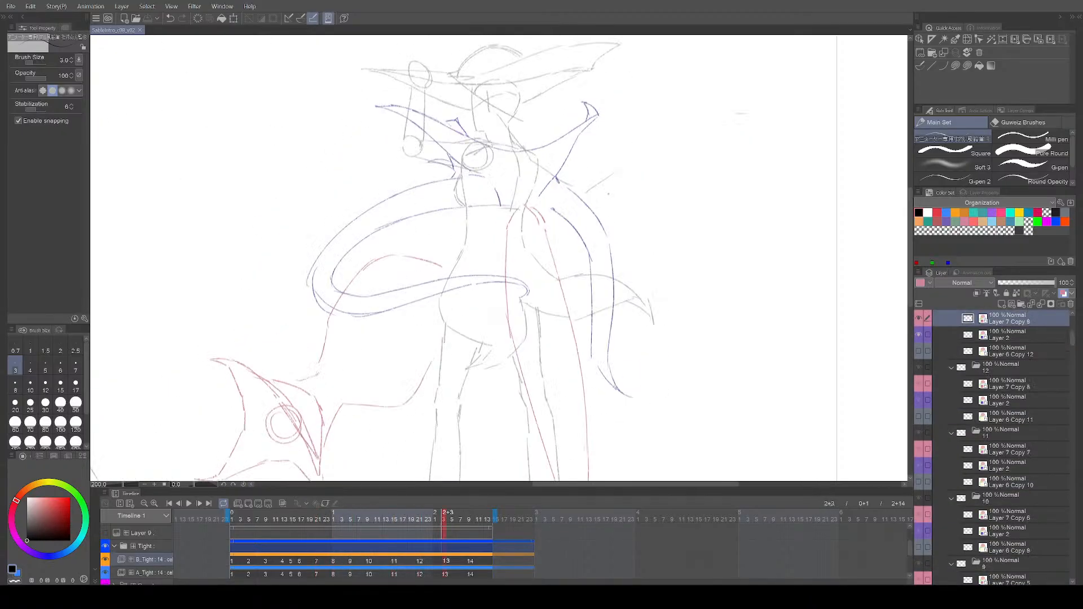
Step: Flip from cel 13 back to cel 2 to review the tentacle motion in reverse
{"action": "left_click_drag", "start_coordinate": [559, 303], "coordinate": [567, 285]}
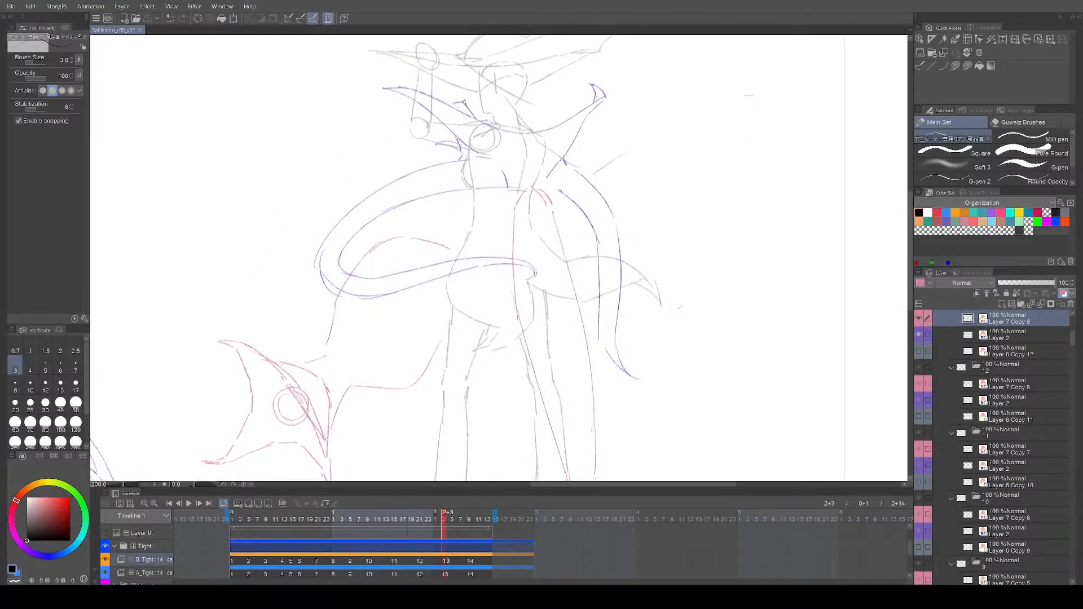
{"action": "left_click_drag", "start_coordinate": [651, 373], "coordinate": [689, 368]}
{"action": "key", "text": "Left"}
{"action": "key", "text": "Left"}
{"action": "key", "text": "Left"}
{"action": "key", "text": "Left"}
{"action": "key", "text": "Left"}
{"action": "key", "text": "Left"}
{"action": "key", "text": "Left"}
{"action": "key", "text": "Left"}
{"action": "key", "text": "Left"}
{"action": "key", "text": "Left"}
{"action": "key", "text": "Left"}
{"action": "key", "text": "Left"}
{"action": "key", "text": "Right"}
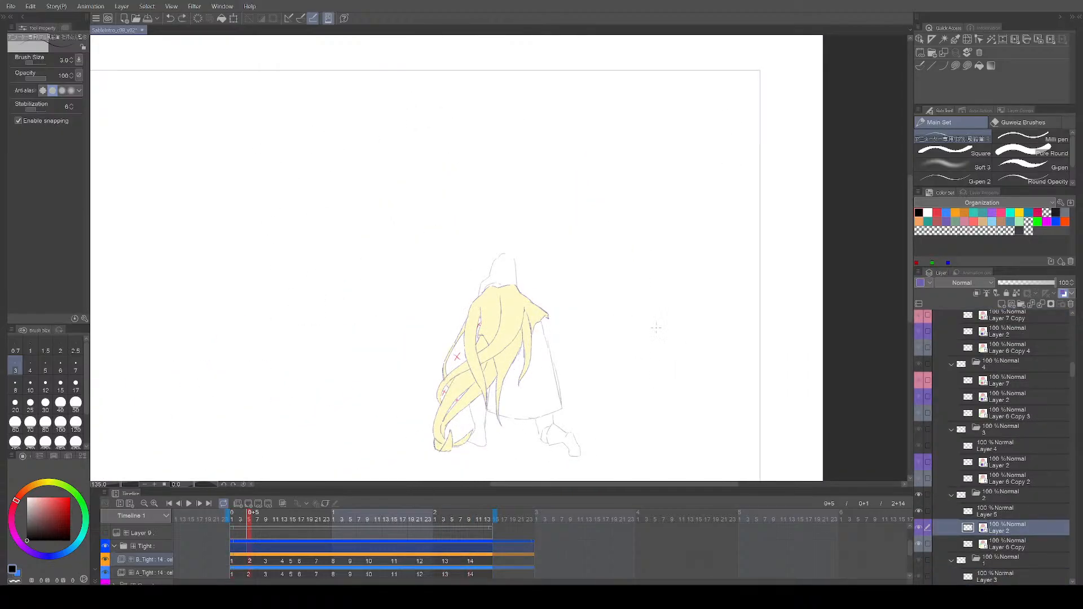
Step: Play the whole animation to review the motion, and inspect the red head on end-pose cel 14
{"action": "key", "text": "Return"}
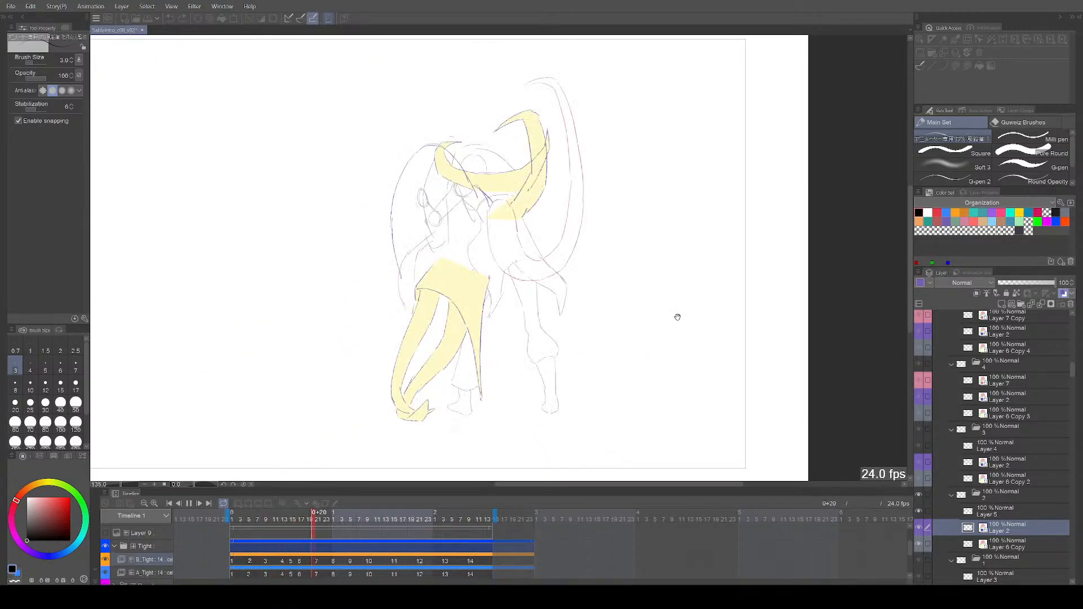
{"action": "key", "text": "Return"}
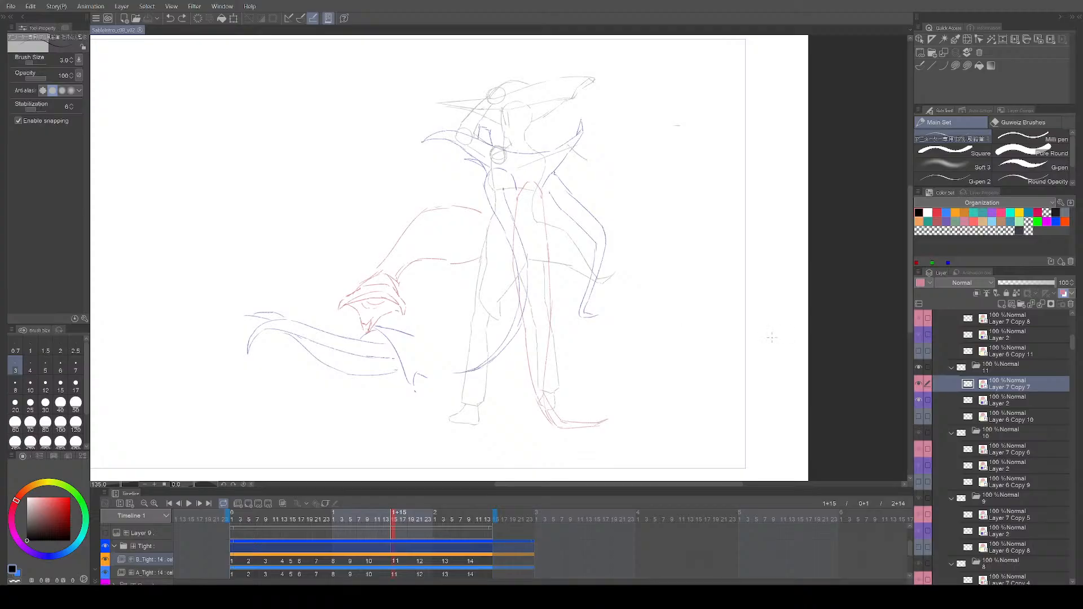
{"action": "key", "text": "Return"}
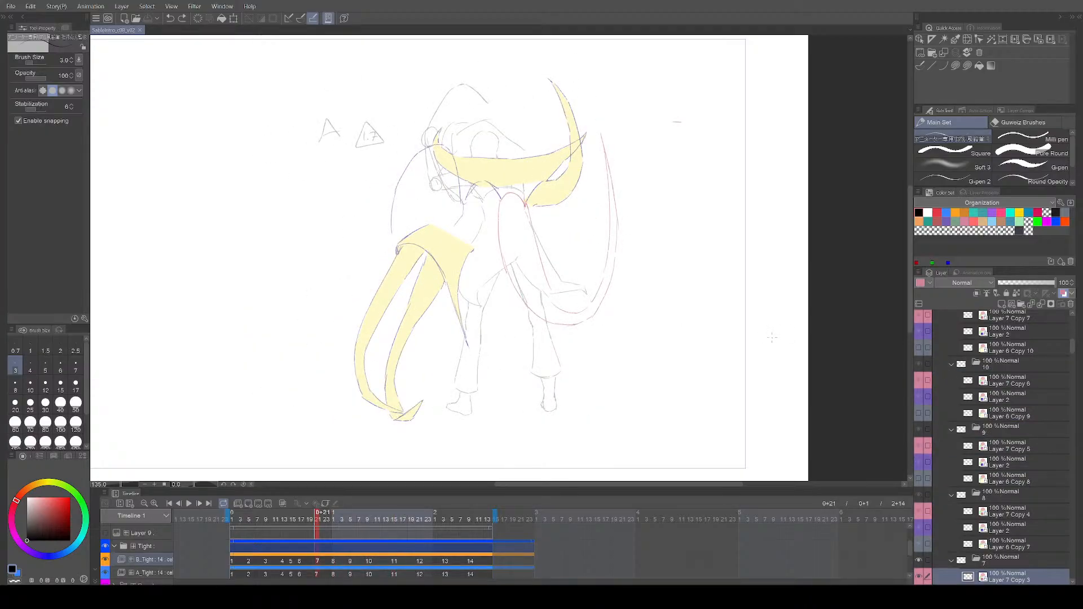
{"action": "scroll", "coordinate": [639, 297], "scroll_direction": "up", "scroll_amount": 2}
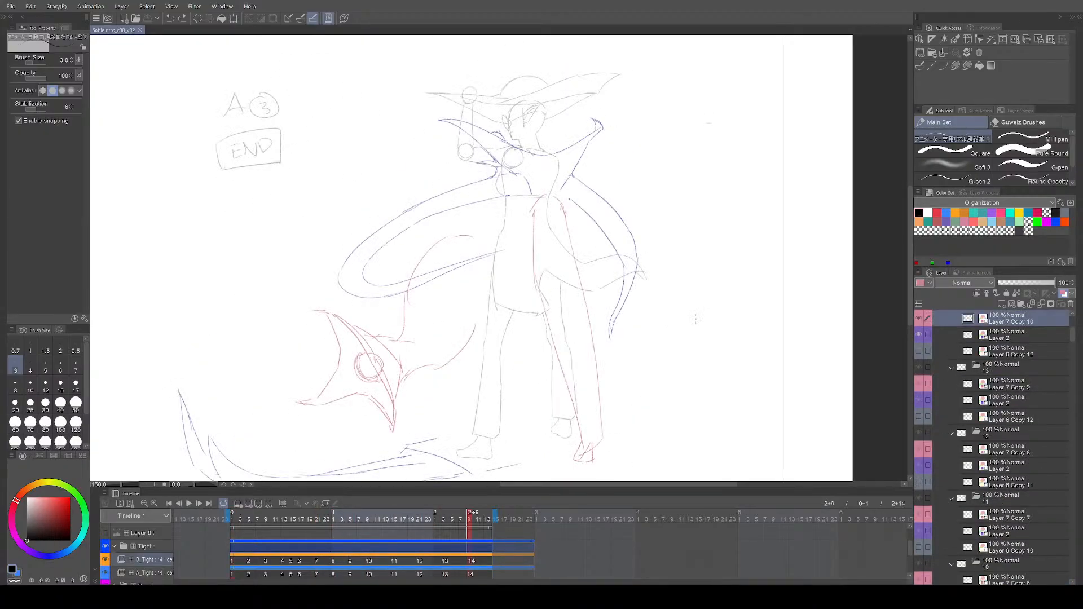
{"action": "scroll", "coordinate": [354, 322], "scroll_direction": "up", "scroll_amount": 3}
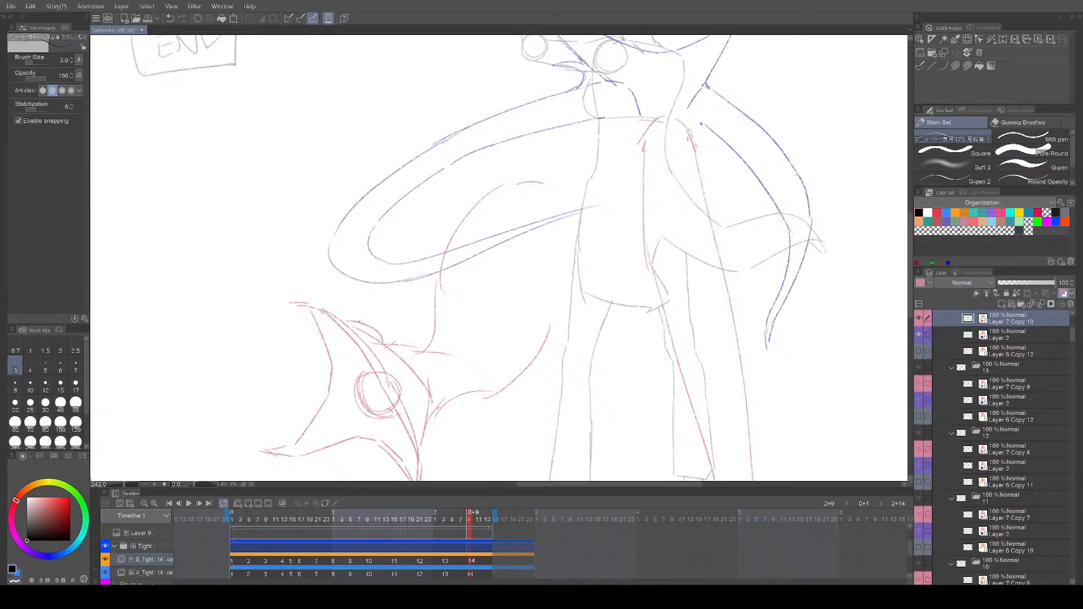
{"action": "scroll", "coordinate": [748, 327], "scroll_direction": "down", "scroll_amount": 2}
{"action": "left_click_drag", "start_coordinate": [748, 327], "coordinate": [700, 314]}
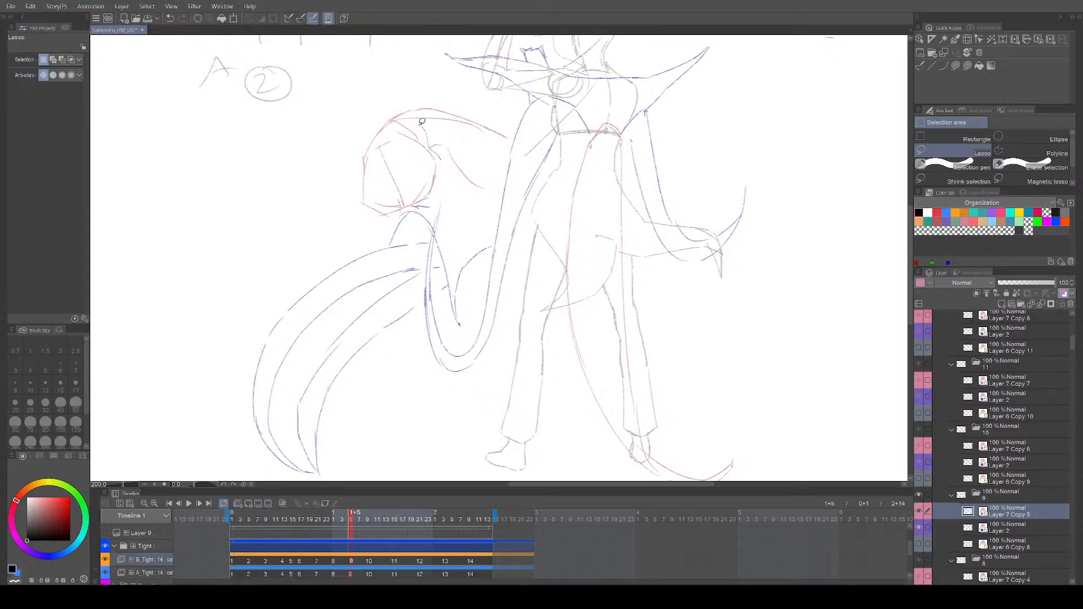
Step: Outline the red head on cel 9 with a freehand selection, mirror the canvas view, and drop the selection
{"action": "mouse_move", "coordinate": [355, 236]}
{"action": "left_mouse_down"}
{"action": "mouse_move", "coordinate": [435, 218]}
{"action": "mouse_move", "coordinate": [421, 200]}
{"action": "left_mouse_up"}
{"action": "key", "text": "h"}
{"action": "left_click_drag", "start_coordinate": [559, 215], "coordinate": [546, 240]}
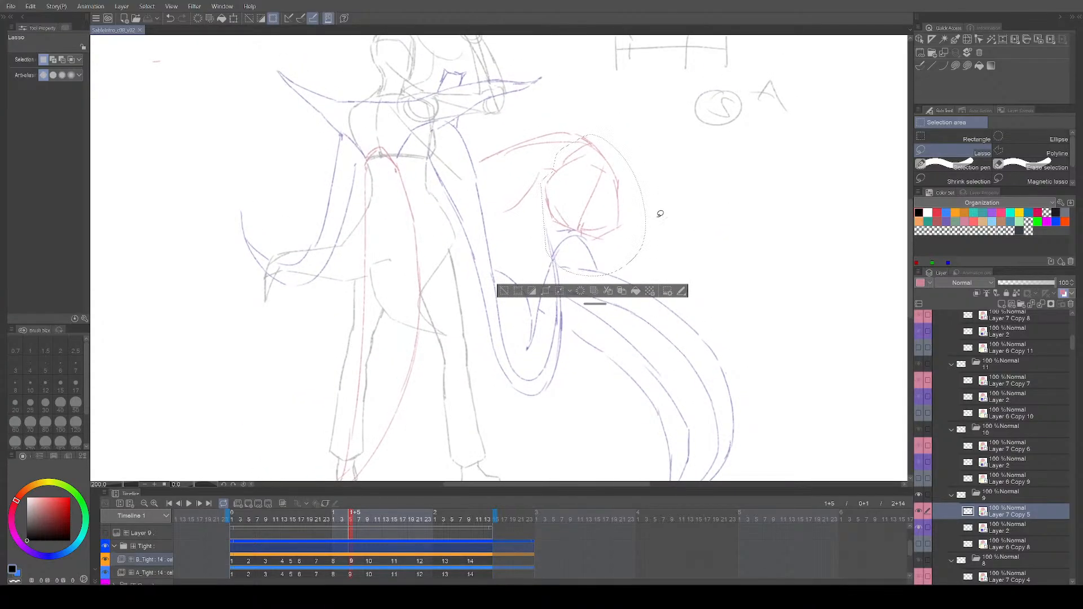
{"action": "left_click", "coordinate": [649, 240]}
{"action": "key", "text": "p"}
{"action": "left_click_drag", "start_coordinate": [642, 234], "coordinate": [650, 246]}
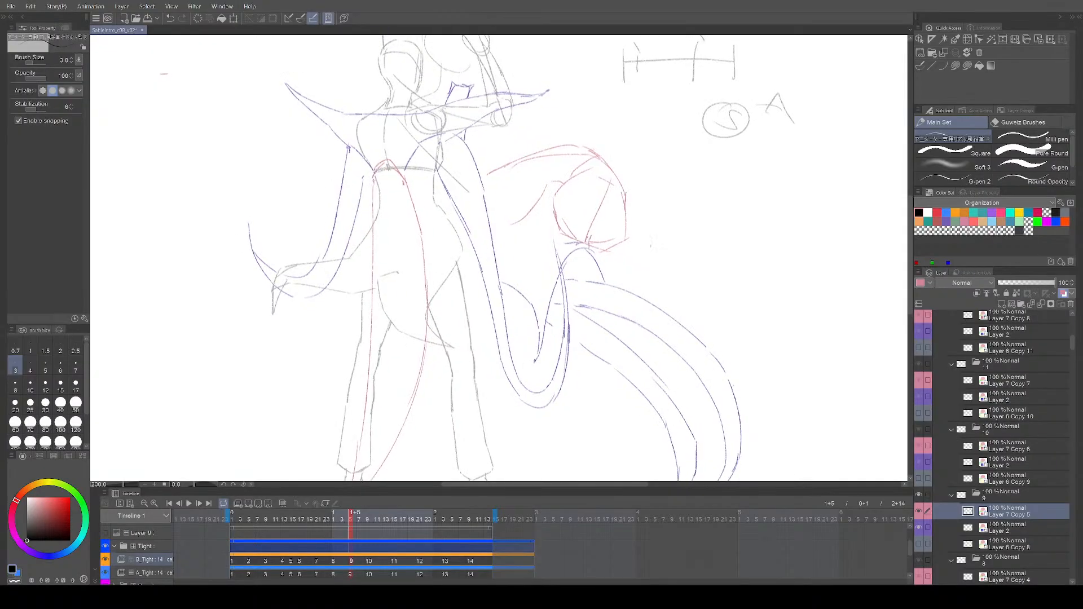
Step: Compare the red head on cel 9 with its neighbouring cels in mirrored view, and restore the normal canvas orientation
{"action": "key", "text": "Right"}
{"action": "key", "text": "Left"}
{"action": "key", "text": "Left"}
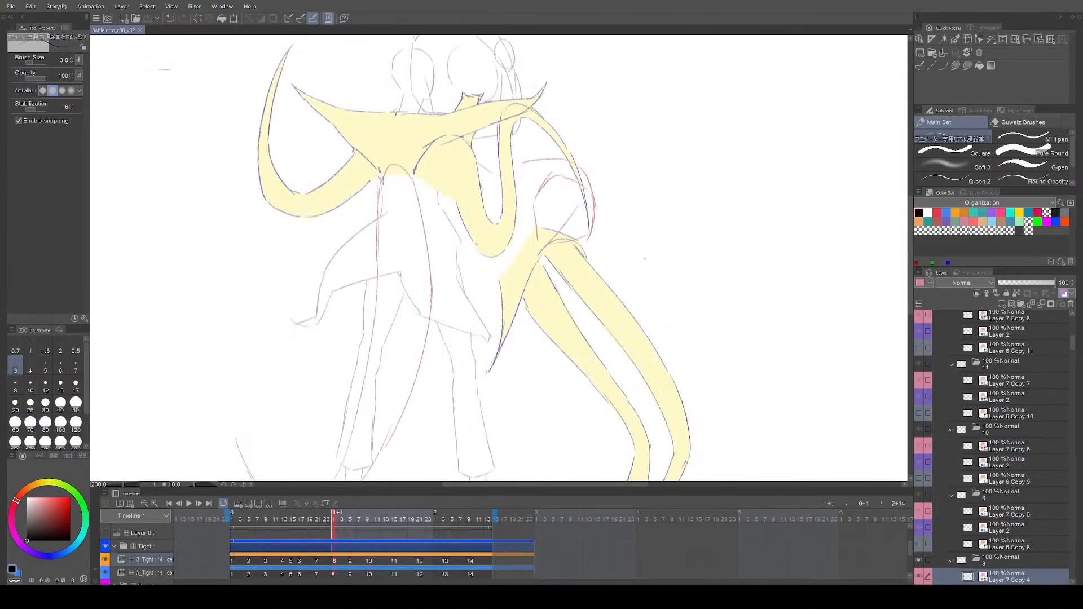
{"action": "key", "text": "Right"}
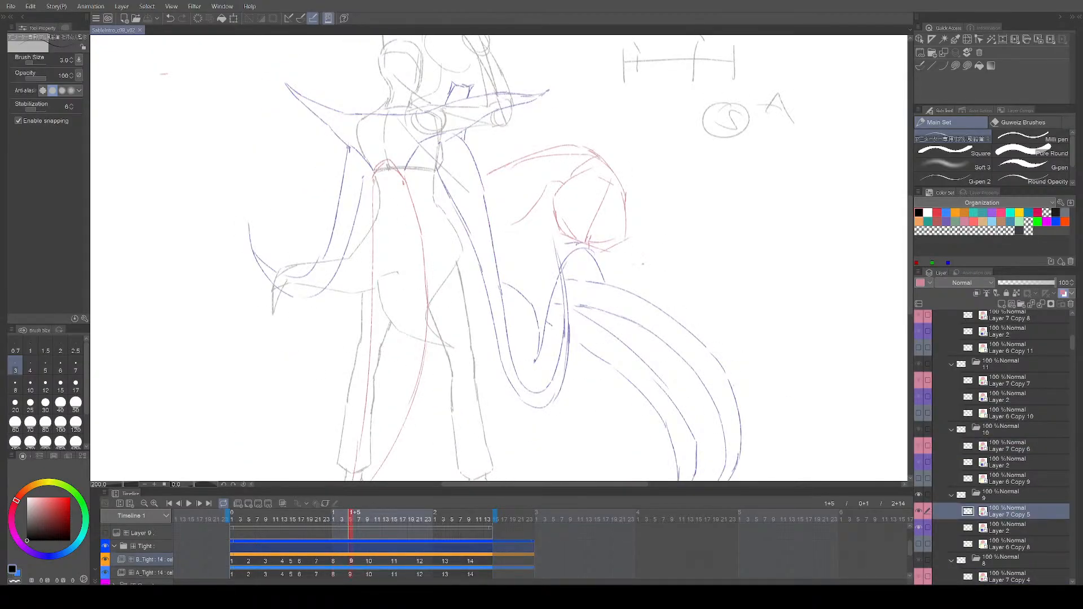
{"action": "scroll", "coordinate": [633, 242], "scroll_direction": "down", "scroll_amount": 2}
{"action": "mouse_move", "coordinate": [658, 385]}
{"action": "left_mouse_down"}
{"action": "mouse_move", "coordinate": [658, 399]}
{"action": "mouse_move", "coordinate": [645, 383]}
{"action": "left_mouse_up"}
{"action": "key", "text": "h"}
{"action": "left_click_drag", "start_coordinate": [709, 364], "coordinate": [715, 380]}
Step: Play the animation briefly, stop it, and step through the cels around cel 8 to check the head's movement
{"action": "key", "text": "space"}
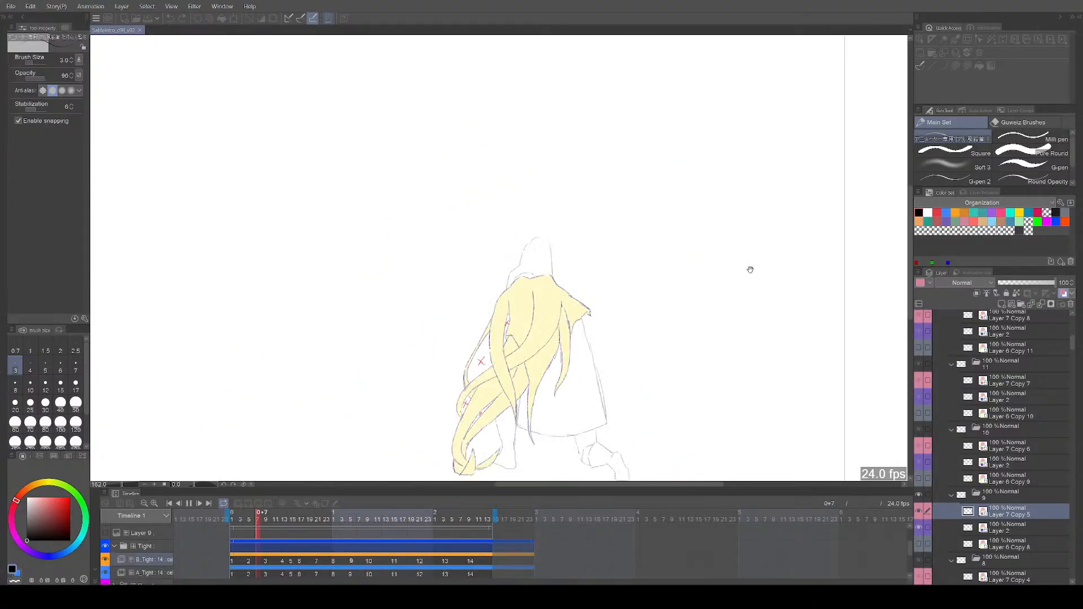
{"action": "key", "text": "space"}
{"action": "key", "text": "Left"}
{"action": "key", "text": "Left"}
{"action": "key", "text": "Left"}
{"action": "key", "text": "Left"}
{"action": "key", "text": "Left"}
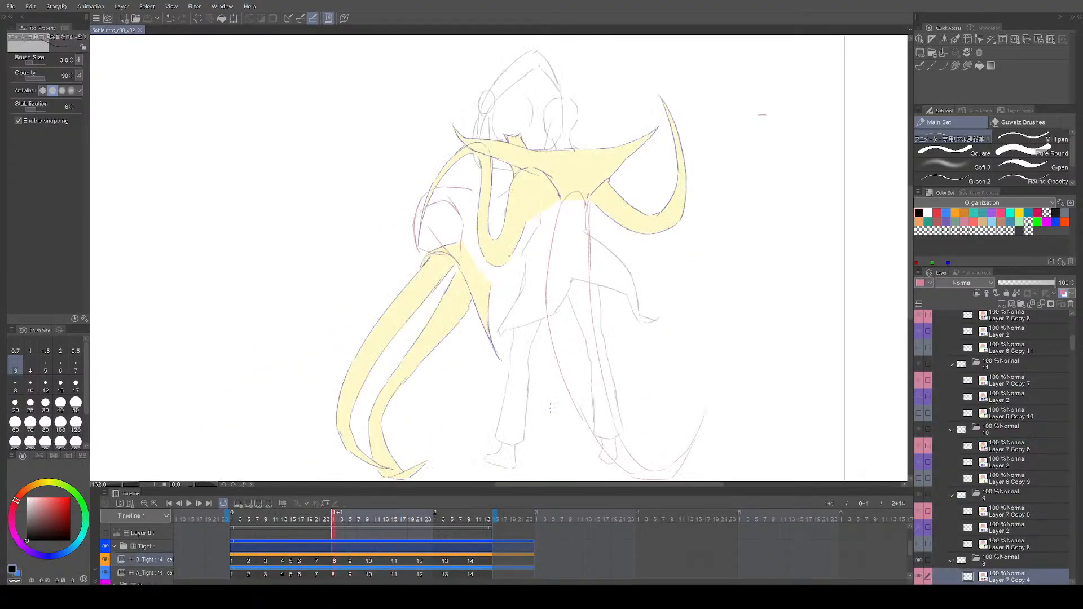
{"action": "key", "text": "Right"}
{"action": "key", "text": "Right"}
Step: Flip through cel 10 and the following cels in close-up to examine how the red head opens towards the end
{"action": "scroll", "coordinate": [532, 334], "scroll_direction": "up", "scroll_amount": 4}
{"action": "left_click_drag", "start_coordinate": [553, 342], "coordinate": [585, 395]}
{"action": "key", "text": "Right"}
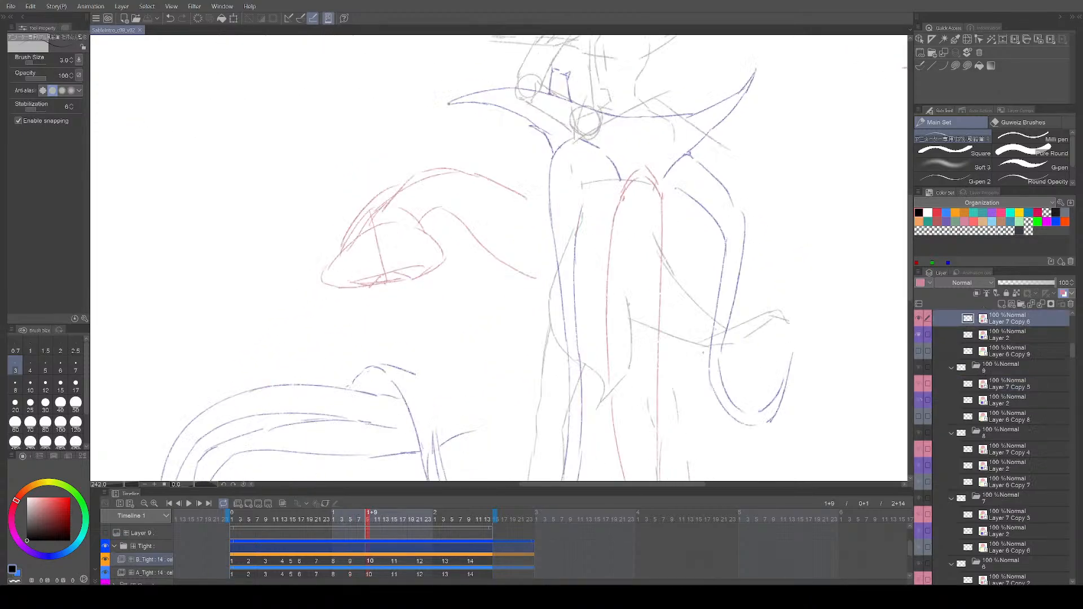
{"action": "key", "text": "Right"}
{"action": "key", "text": "Right"}
{"action": "key", "text": "Right"}
{"action": "key", "text": "Right"}
{"action": "key", "text": "Home"}
{"action": "key", "text": "Left"}
{"action": "key", "text": "Left"}
{"action": "key", "text": "Left"}
{"action": "key", "text": "Left"}
{"action": "key", "text": "Left"}
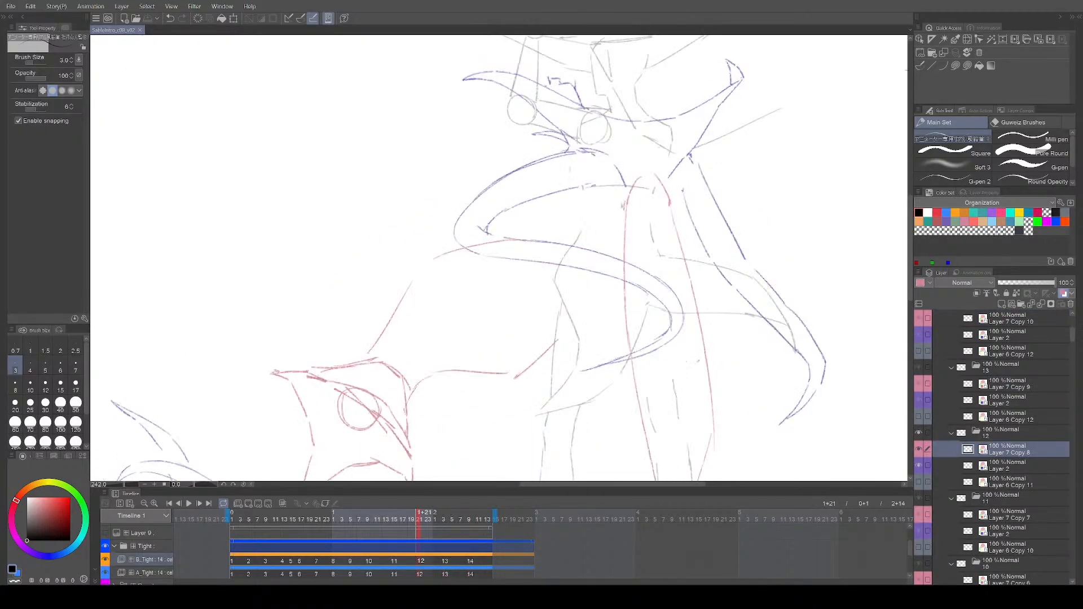
{"action": "key", "text": "Left"}
Step: Compare the red head's shape on cel 10 with the drawings on adjacent cels 9 and 11
{"action": "key", "text": "Right"}
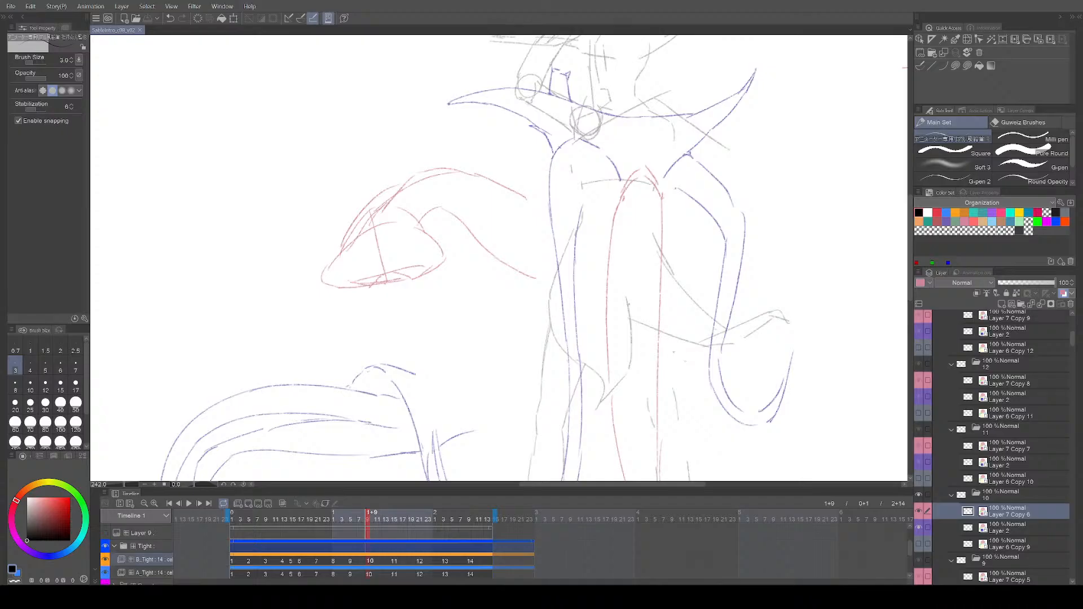
{"action": "key", "text": "Right"}
{"action": "key", "text": "Right"}
{"action": "key", "text": "Left"}
{"action": "key", "text": "Left"}
{"action": "key", "text": "Left"}
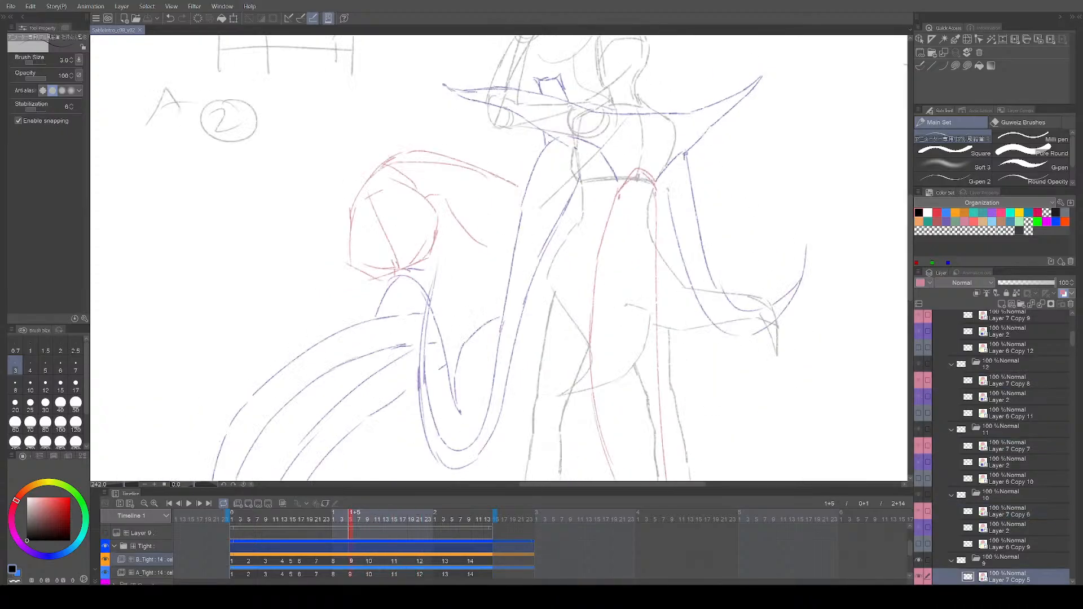
{"action": "key", "text": "Right"}
{"action": "key", "text": "Right"}
{"action": "key", "text": "Left"}
Step: Erase the redundant red line overlapping the top of the head on cel 10, and save the file
{"action": "key", "text": "e"}
{"action": "left_click", "coordinate": [379, 207]}
{"action": "key", "text": "p"}
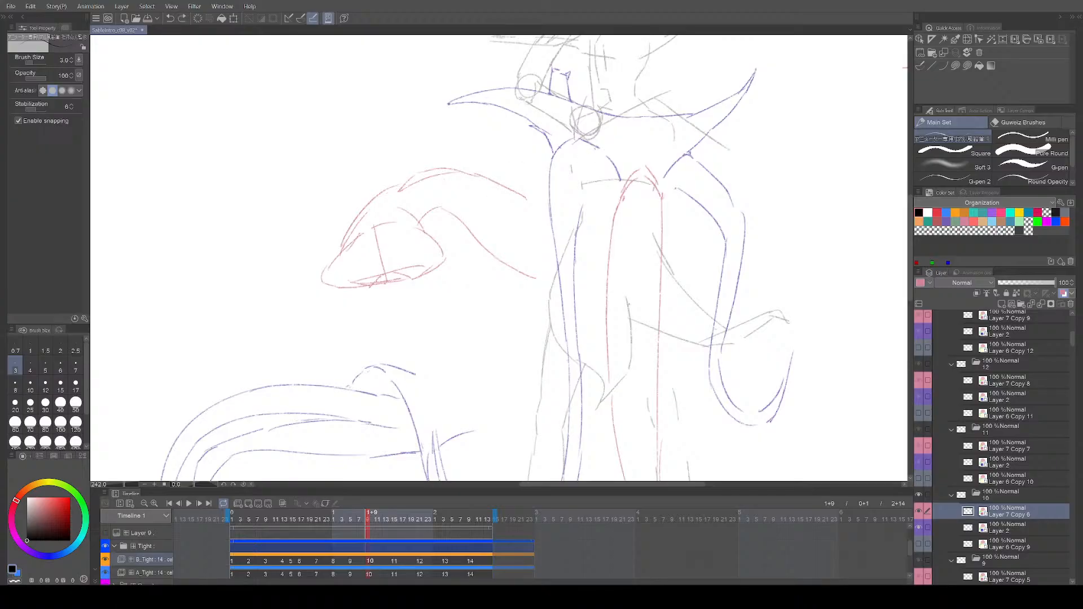
{"action": "left_click_drag", "start_coordinate": [588, 148], "coordinate": [578, 152]}
{"action": "key", "text": "ctrl+s"}
Step: Flip from cel 10 back to cel 6 and forward to cel 8 to check the cleaned head in motion
{"action": "key", "text": "Right"}
{"action": "key", "text": "Right"}
{"action": "key", "text": "Left"}
{"action": "key", "text": "Left"}
{"action": "key", "text": "Left"}
{"action": "key", "text": "Left"}
{"action": "key", "text": "Left"}
{"action": "key", "text": "Left"}
{"action": "key", "text": "Left"}
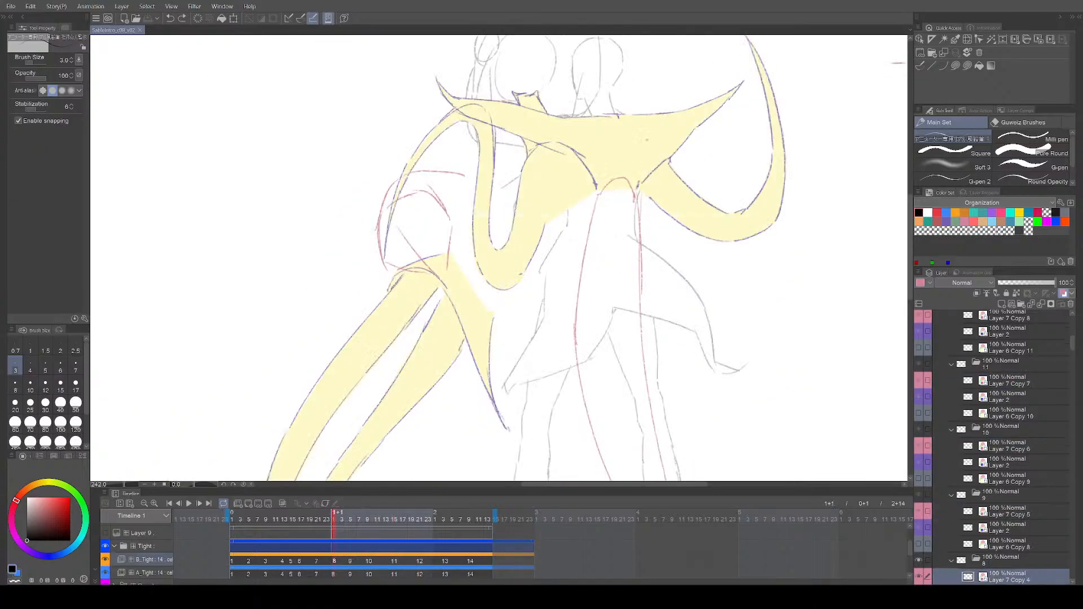
{"action": "key", "text": "Right"}
{"action": "key", "text": "Right"}
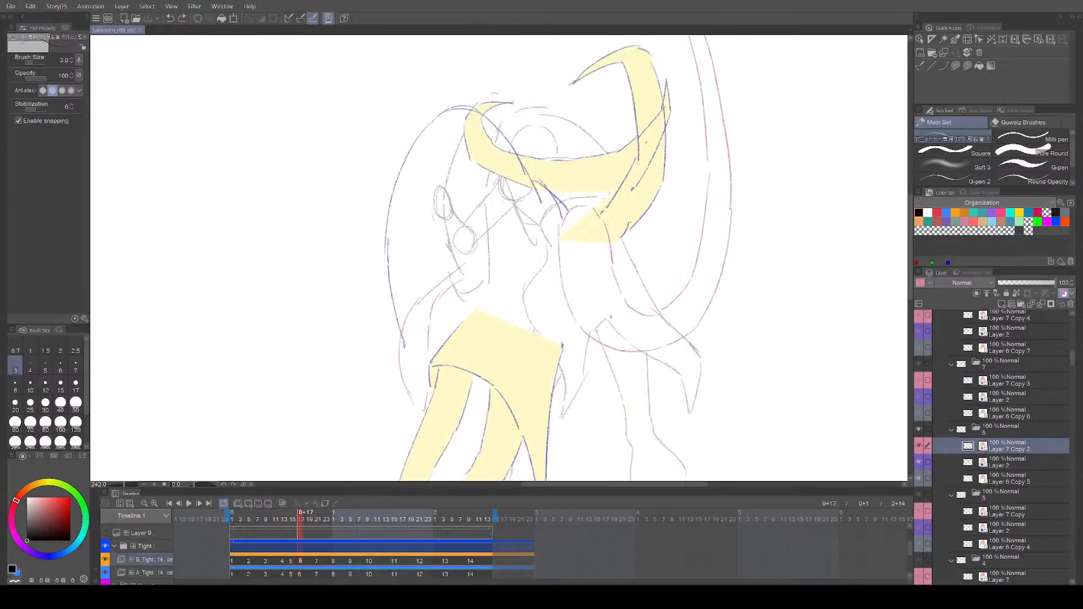
{"action": "key", "text": "Right"}
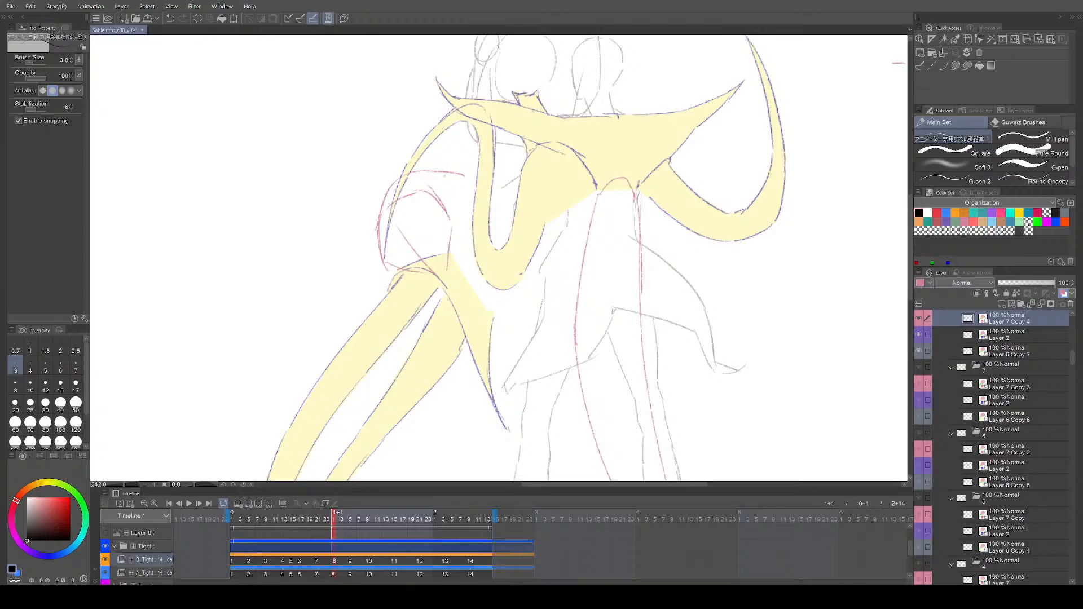
Step: Flip back and forth between cels 6 and 11 to compare the red head on cel 8 with its neighbours
{"action": "key", "text": "Left"}
{"action": "key", "text": "Left"}
{"action": "key", "text": "Right"}
{"action": "key", "text": "Right"}
{"action": "key", "text": "Right"}
{"action": "key", "text": "Right"}
{"action": "key", "text": "Left"}
{"action": "key", "text": "Left"}
{"action": "key", "text": "Left"}
{"action": "key", "text": "Right"}
{"action": "key", "text": "Right"}
{"action": "key", "text": "Right"}
{"action": "key", "text": "Right"}
{"action": "key", "text": "Left"}
{"action": "key", "text": "Left"}
{"action": "key", "text": "Left"}
{"action": "left_click_drag", "start_coordinate": [398, 155], "coordinate": [449, 165]}
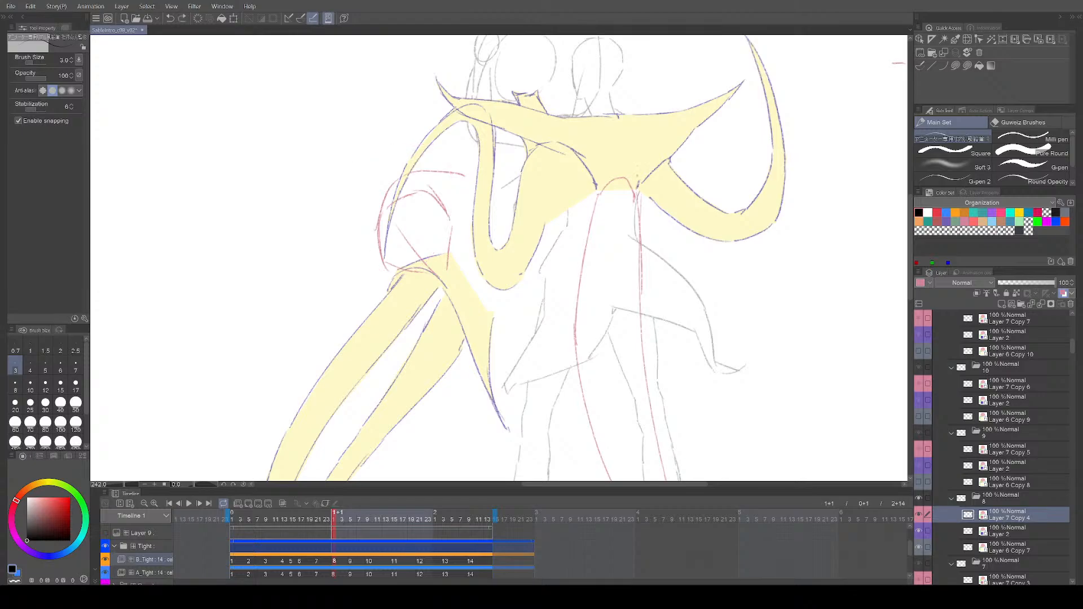
Step: Flip forward from cel 8 to cel 13 and back to cel 6 to review the red head's opening motion
{"action": "key", "text": "Right"}
{"action": "key", "text": "Right"}
{"action": "key", "text": "Right"}
{"action": "key", "text": "Right"}
{"action": "key", "text": "Right"}
{"action": "key", "text": "Left"}
{"action": "key", "text": "Left"}
{"action": "key", "text": "Left"}
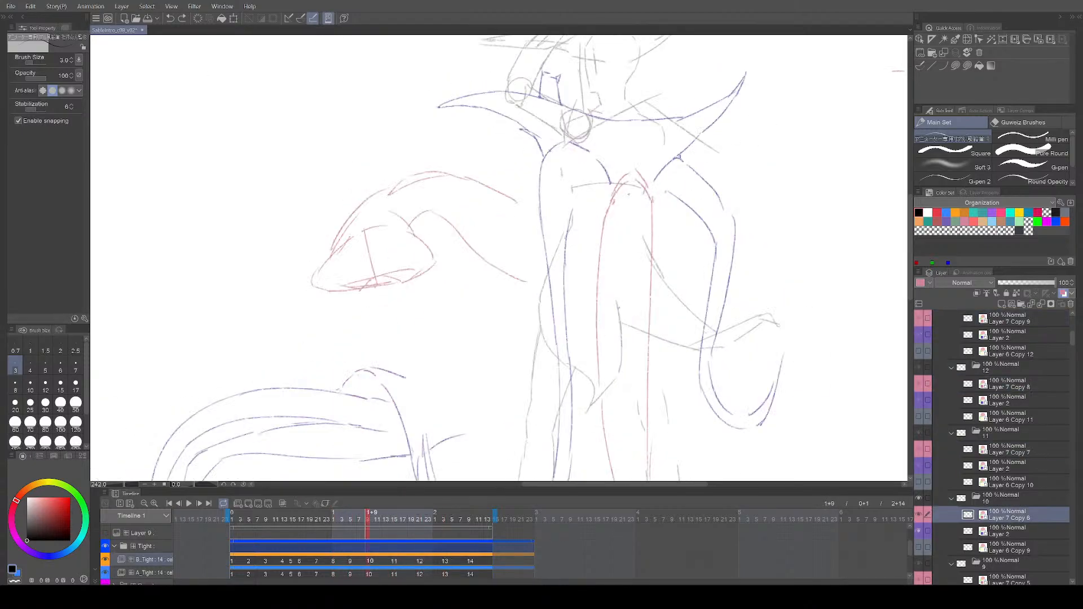
{"action": "key", "text": "Left"}
{"action": "key", "text": "Left"}
{"action": "key", "text": "Left"}
{"action": "key", "text": "Left"}
{"action": "left_click_drag", "start_coordinate": [634, 243], "coordinate": [620, 234]}
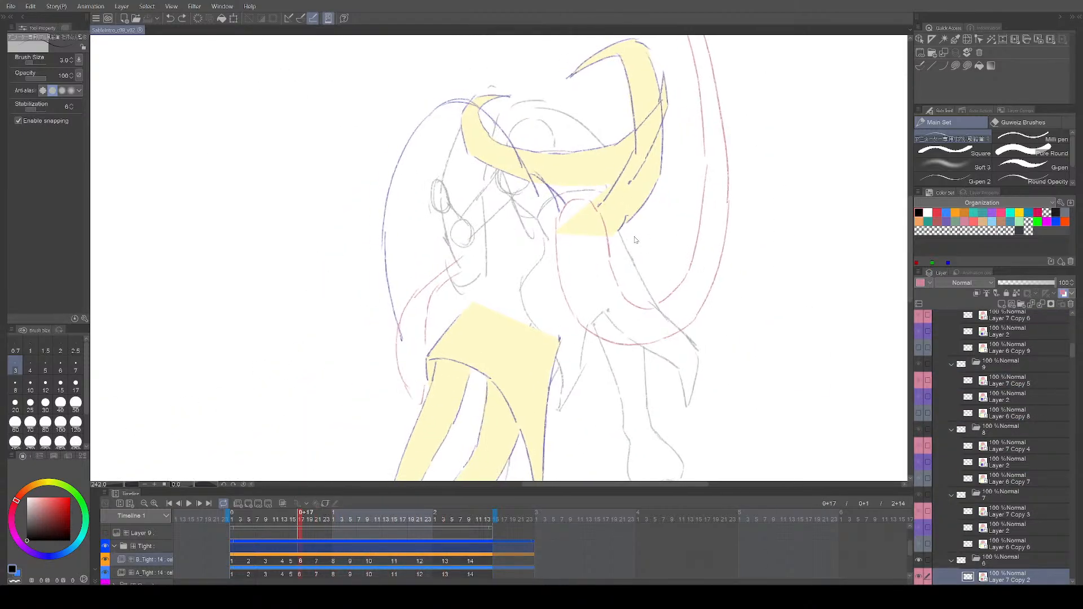
Step: Flip from cel 6 to the end pose on cel 14, back to cel 6 and forward to cel 8 to examine the motion
{"action": "key", "text": "Right"}
{"action": "key", "text": "Right"}
{"action": "key", "text": "Right"}
{"action": "key", "text": "Right"}
{"action": "key", "text": "Right"}
{"action": "key", "text": "Right"}
{"action": "key", "text": "Right"}
{"action": "key", "text": "Right"}
{"action": "key", "text": "Left"}
{"action": "key", "text": "Left"}
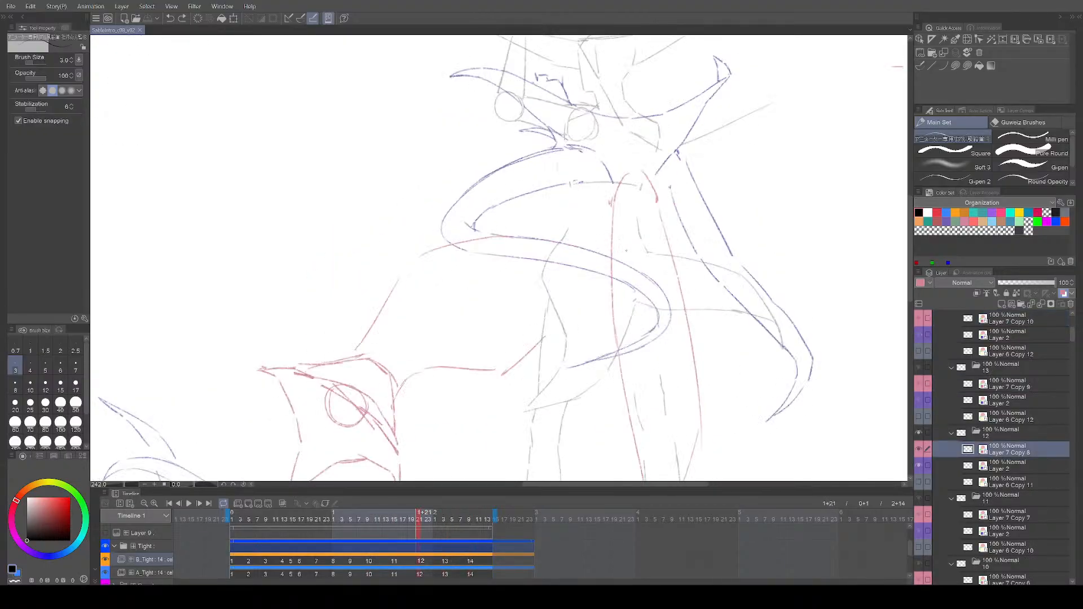
{"action": "key", "text": "Left"}
{"action": "key", "text": "Left"}
{"action": "key", "text": "Left"}
{"action": "key", "text": "Left"}
{"action": "key", "text": "Left"}
{"action": "key", "text": "Left"}
{"action": "key", "text": "Right"}
{"action": "key", "text": "Right"}
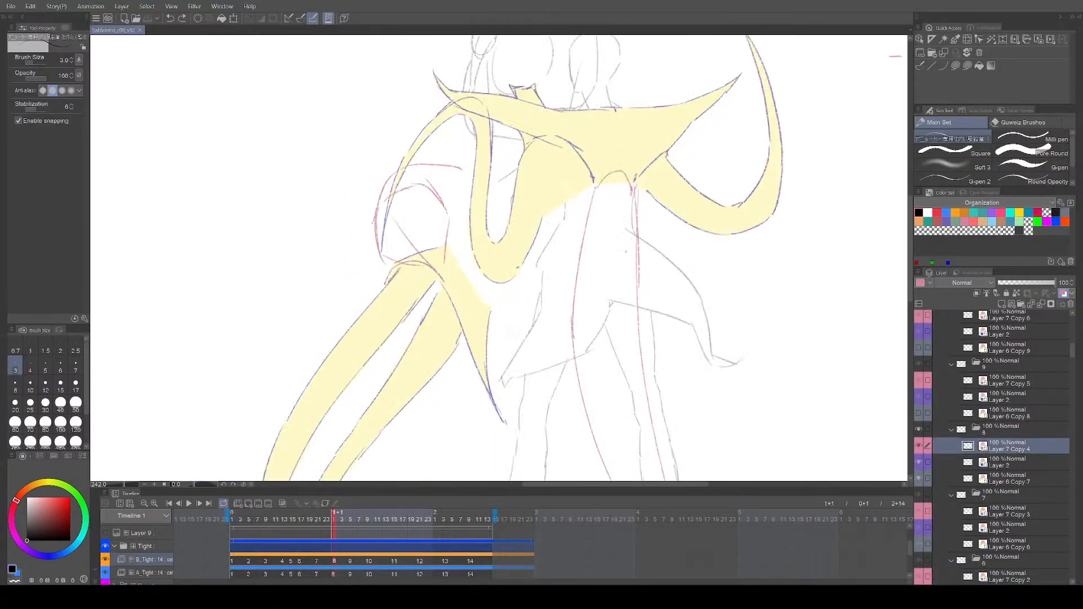
Step: Compare the red head's position on cels 8, 9 and 10, ending back on cel 7
{"action": "key", "text": "Right"}
{"action": "key", "text": "Right"}
{"action": "key", "text": "Left"}
{"action": "key", "text": "Left"}
{"action": "key", "text": "Right"}
{"action": "key", "text": "Right"}
{"action": "key", "text": "Left"}
{"action": "key", "text": "Left"}
{"action": "key", "text": "Left"}
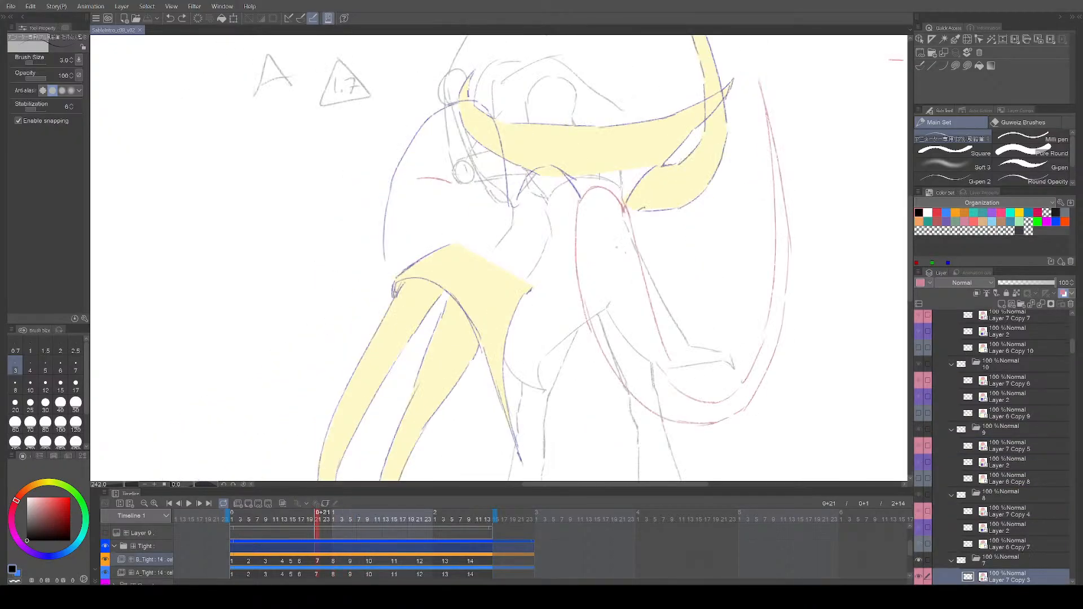
Step: Turn on onion skin and flip from cel 4 to cel 10 and back to cel 8 to examine the spacing
{"action": "left_click", "coordinate": [284, 514]}
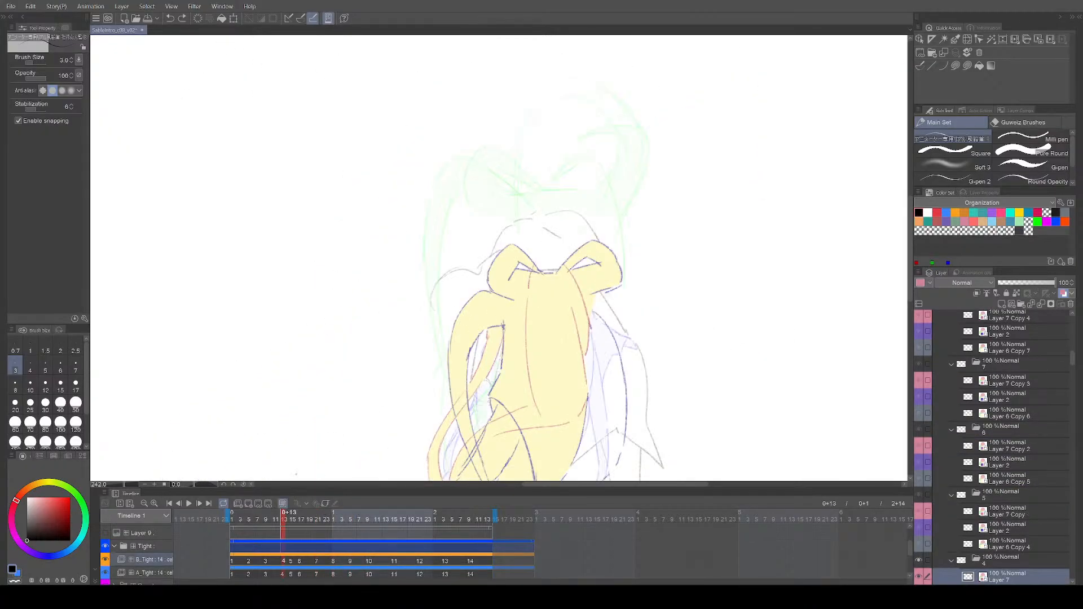
{"action": "key", "text": "Right"}
{"action": "key", "text": "Right"}
{"action": "key", "text": "Right"}
{"action": "key", "text": "Right"}
{"action": "key", "text": "Right"}
{"action": "key", "text": "Right"}
{"action": "key", "text": "Left"}
{"action": "key", "text": "Left"}
{"action": "key", "text": "Left"}
{"action": "key", "text": "Right"}
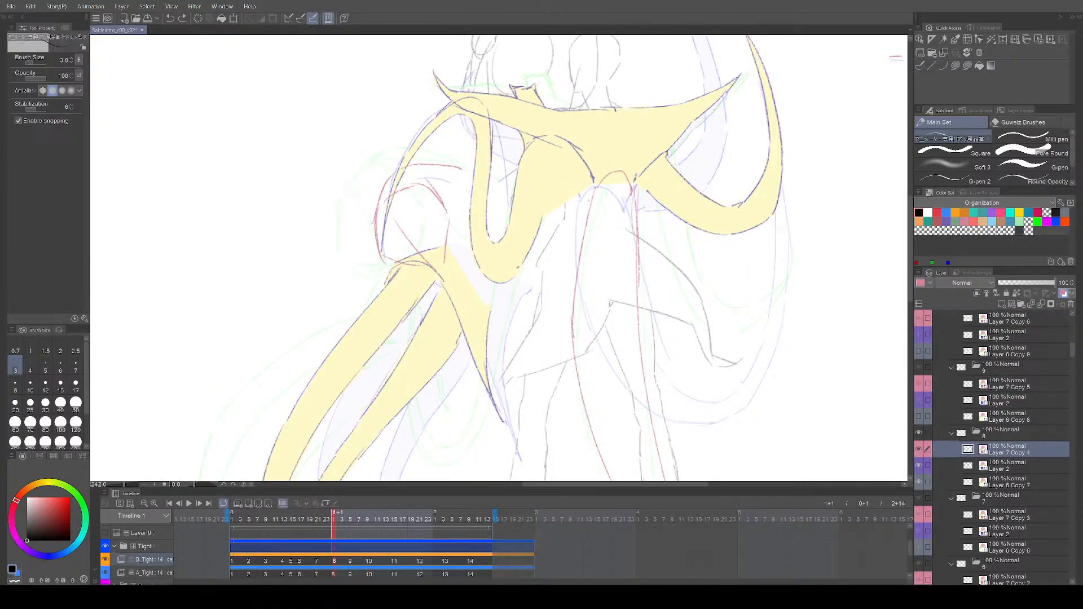
Step: Compare the red head's spacing on cel 8 with cels 7, 9 and 10 through the onion skin
{"action": "key", "text": "Left"}
{"action": "key", "text": "Right"}
{"action": "key", "text": "Right"}
{"action": "key", "text": "Right"}
{"action": "key", "text": "Left"}
{"action": "key", "text": "Left"}
{"action": "key", "text": "Right"}
Step: Lasso the red head on cel 8, shift it slightly to the left, deselect it and save the file
{"action": "key", "text": "m"}
{"action": "key", "text": "Left"}
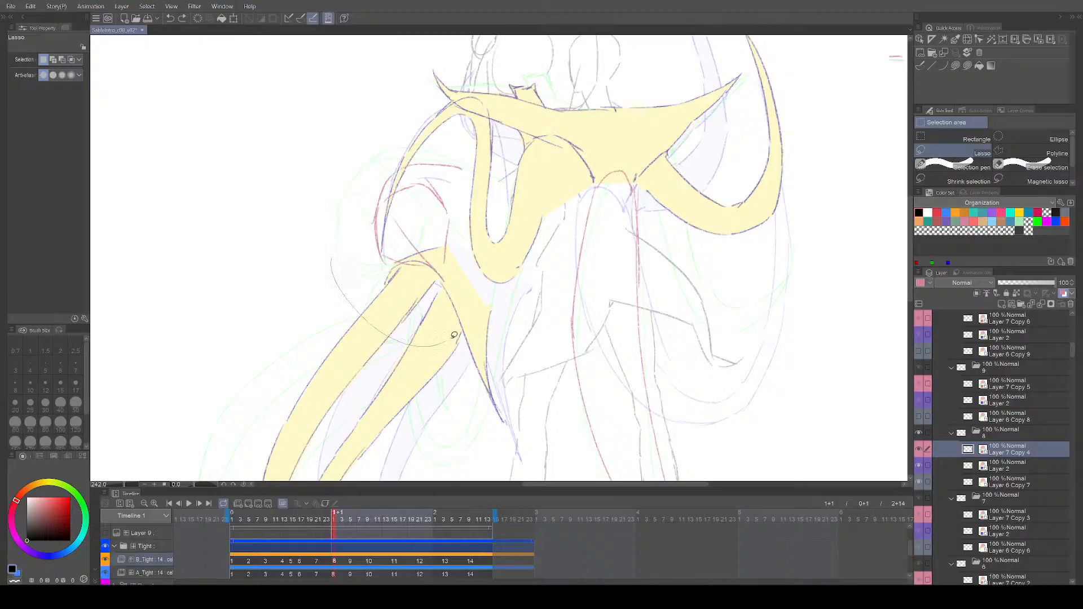
{"action": "left_click_drag", "start_coordinate": [466, 130], "coordinate": [351, 197]}
{"action": "left_click_drag", "start_coordinate": [435, 245], "coordinate": [414, 237]}
{"action": "key", "text": "ctrl+d"}
{"action": "key", "text": "p"}
{"action": "mouse_move", "coordinate": [585, 273]}
{"action": "left_mouse_down"}
{"action": "mouse_move", "coordinate": [570, 278]}
{"action": "mouse_move", "coordinate": [596, 288]}
{"action": "left_mouse_up"}
{"action": "key", "text": "ctrl+s"}
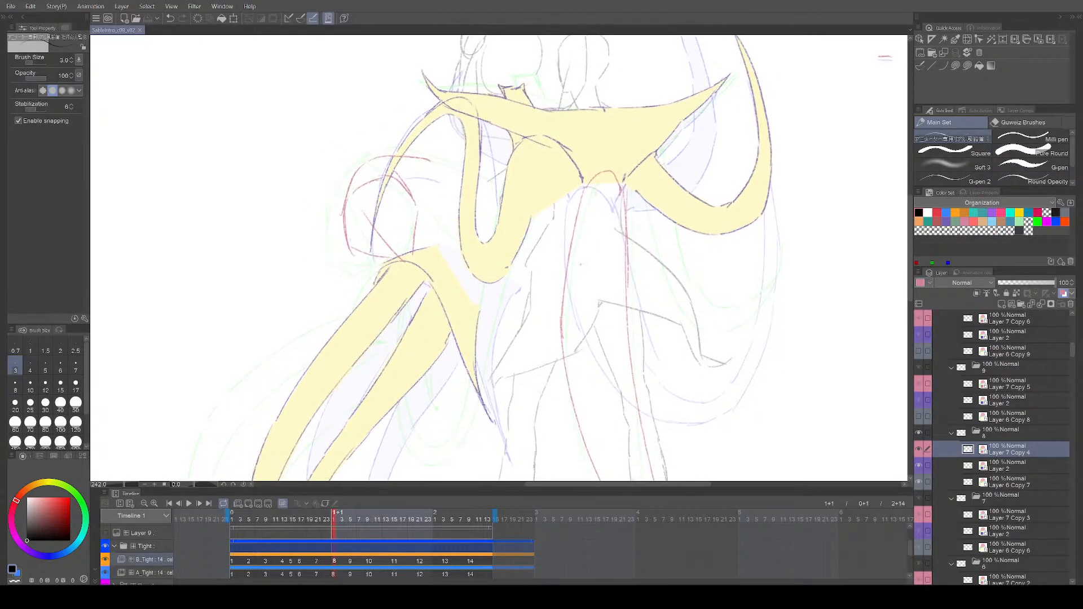
Step: Turn off onion skin and flip forward from cel 8 to the end pose on cel 14 to check the head
{"action": "key", "text": "Right"}
{"action": "key", "text": "Right"}
{"action": "key", "text": "Right"}
{"action": "key", "text": "Right"}
{"action": "key", "text": "Right"}
{"action": "left_click_drag", "start_coordinate": [502, 420], "coordinate": [550, 363]}
{"action": "key", "text": "Right"}
{"action": "left_click_drag", "start_coordinate": [532, 415], "coordinate": [561, 385]}
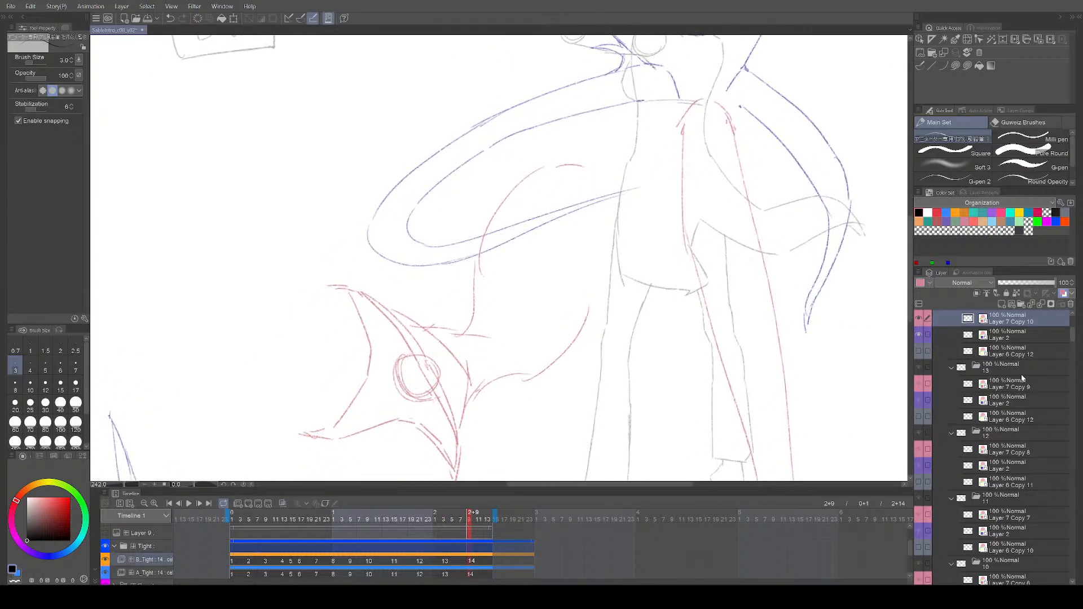
Step: Doodle a black bread loaf with slanted slashes and a bitten end over the red head on a new layer in cel 14
{"action": "key", "text": "ctrl+shift+n"}
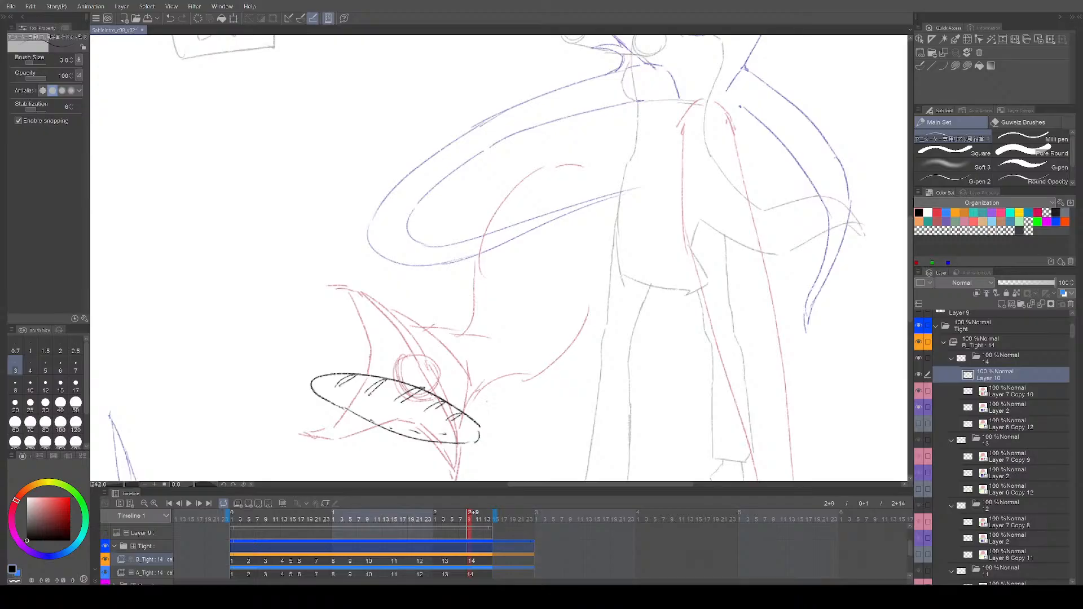
{"action": "scroll", "coordinate": [595, 448], "scroll_direction": "down", "scroll_amount": 4}
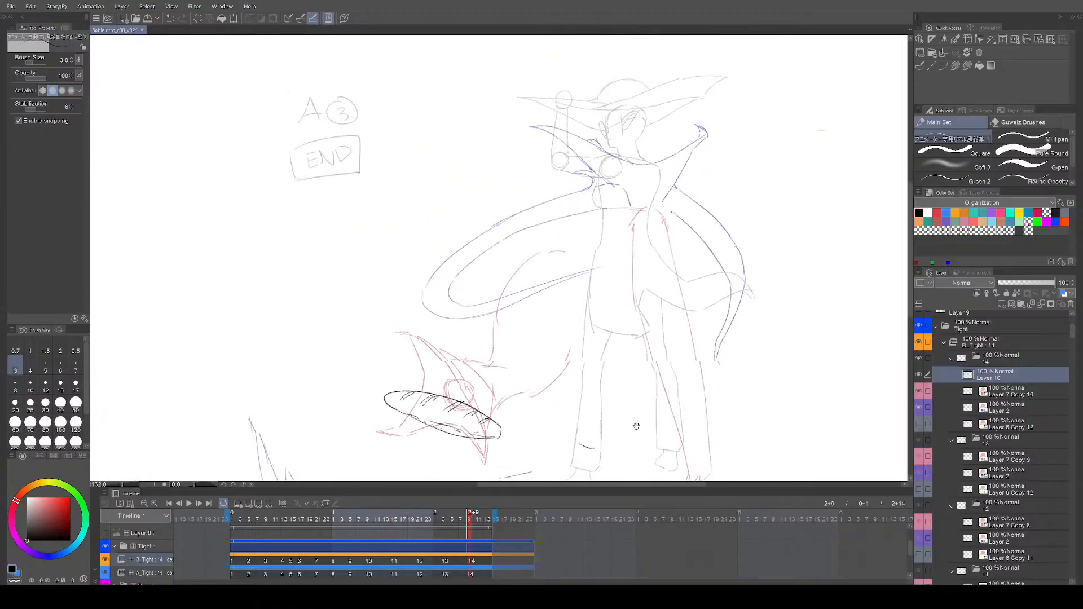
{"action": "scroll", "coordinate": [636, 425], "scroll_direction": "up", "scroll_amount": 2}
{"action": "scroll", "coordinate": [482, 408], "scroll_direction": "up", "scroll_amount": 1}
{"action": "key", "text": "e"}
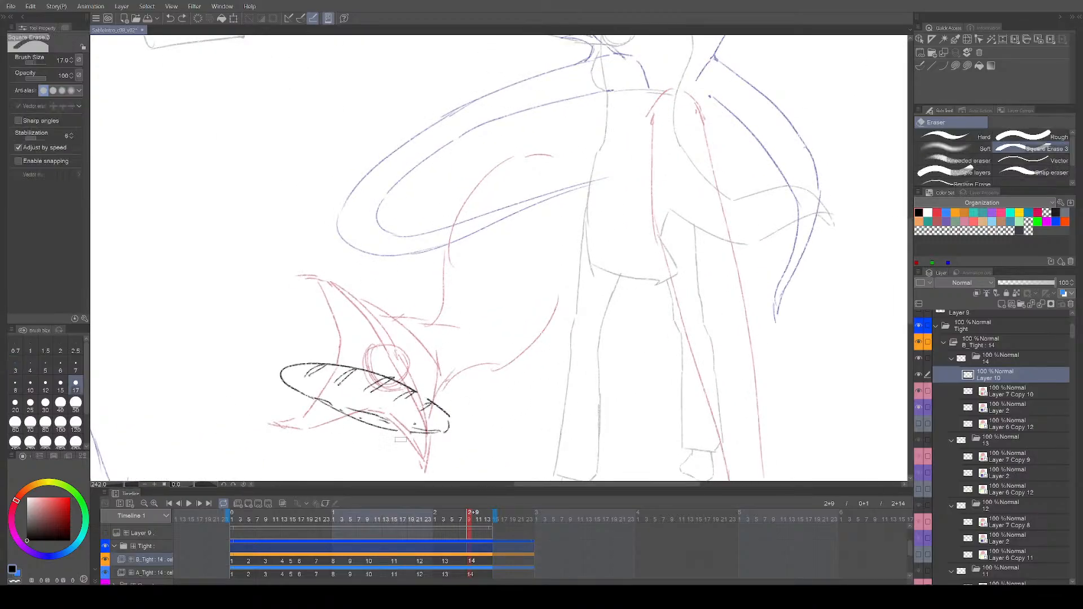
{"action": "key", "text": "p"}
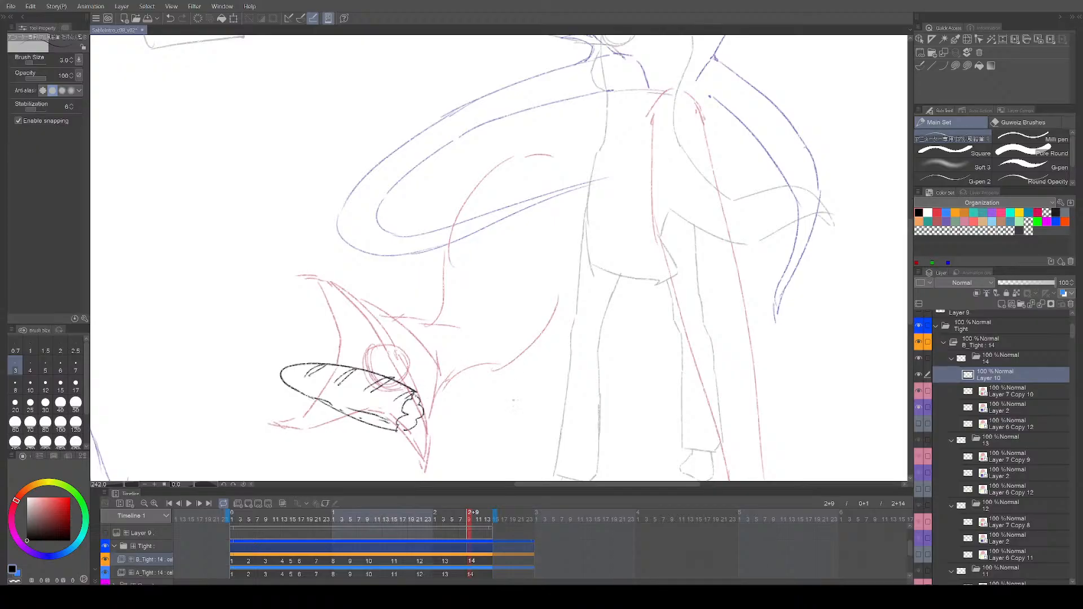
Step: Enlarge the eraser and remove the loaf doodle bite by bite until nothing of it is left
{"action": "key", "text": "e"}
{"action": "key", "text": "bracketright"}
{"action": "key", "text": "bracketright"}
{"action": "key", "text": "bracketright"}
{"action": "mouse_move", "coordinate": [411, 390]}
{"action": "left_mouse_down"}
{"action": "mouse_move", "coordinate": [387, 425]}
{"action": "mouse_move", "coordinate": [409, 411]}
{"action": "mouse_move", "coordinate": [360, 414]}
{"action": "mouse_move", "coordinate": [381, 392]}
{"action": "mouse_move", "coordinate": [389, 411]}
{"action": "mouse_move", "coordinate": [371, 416]}
{"action": "mouse_move", "coordinate": [359, 442]}
{"action": "left_mouse_up"}
{"action": "key", "text": "p"}
{"action": "key", "text": "e"}
{"action": "key", "text": "p"}
{"action": "mouse_move", "coordinate": [325, 408]}
{"action": "left_mouse_down"}
{"action": "mouse_move", "coordinate": [336, 377]}
{"action": "mouse_move", "coordinate": [322, 367]}
{"action": "mouse_move", "coordinate": [317, 393]}
{"action": "left_mouse_up"}
{"action": "key", "text": "e"}
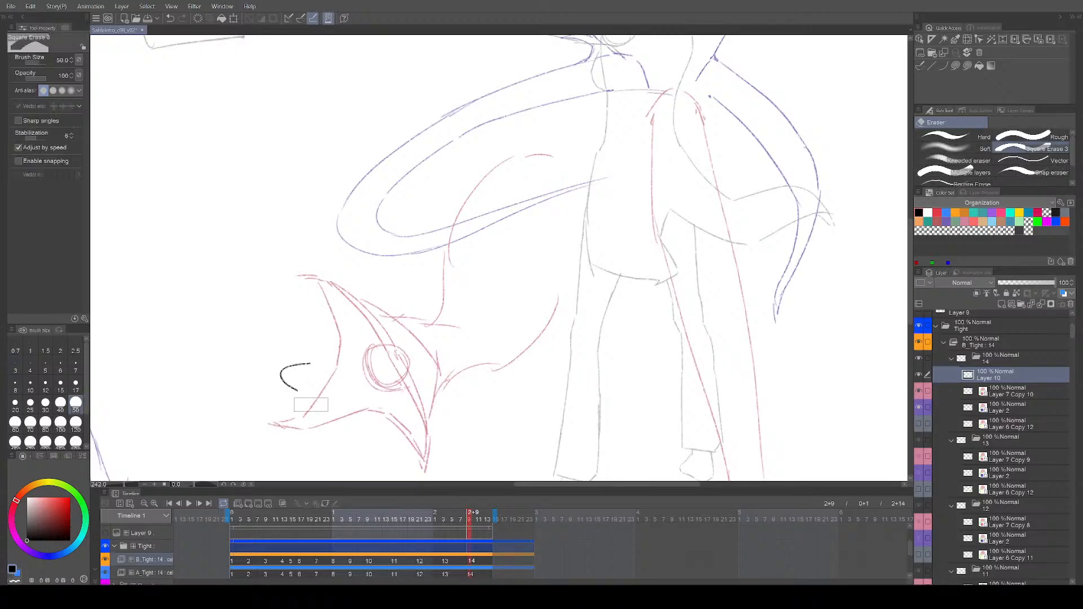
{"action": "left_click_drag", "start_coordinate": [524, 321], "coordinate": [569, 302]}
Step: Save the file and delete the empty doodle layer from cel 14
{"action": "key", "text": "p"}
{"action": "left_click_drag", "start_coordinate": [717, 362], "coordinate": [691, 373]}
{"action": "key", "text": "ctrl+s"}
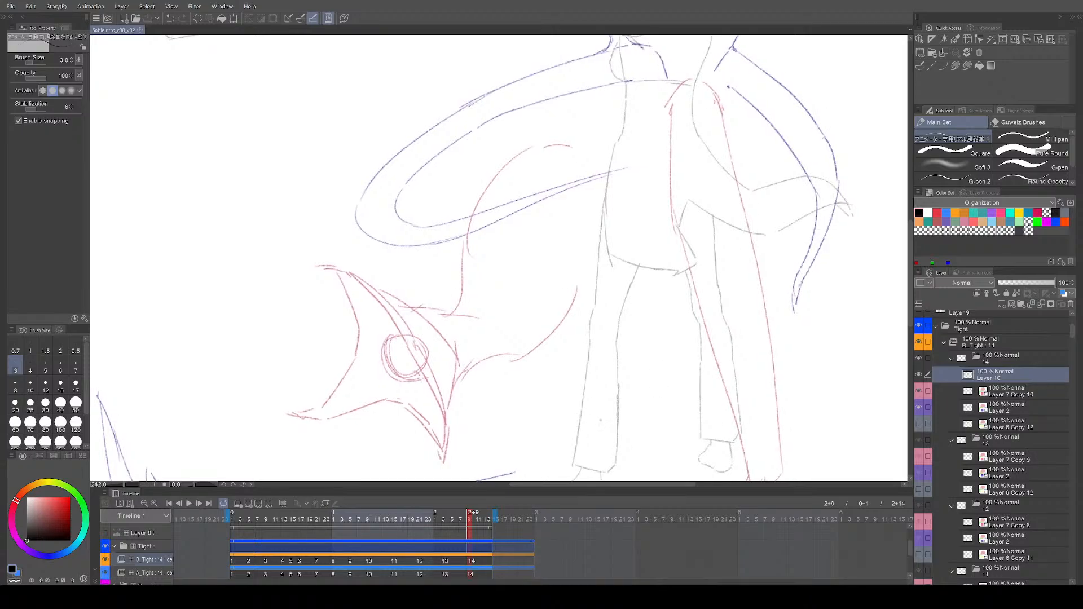
{"action": "key", "text": "Left"}
{"action": "key", "text": "Right"}
{"action": "scroll", "coordinate": [1031, 411], "scroll_direction": "up", "scroll_amount": 2}
{"action": "left_click", "coordinate": [1071, 304]}
Step: Return to cel 1, save the file and step forward through the cels to review the whole motion
{"action": "key", "text": "Home"}
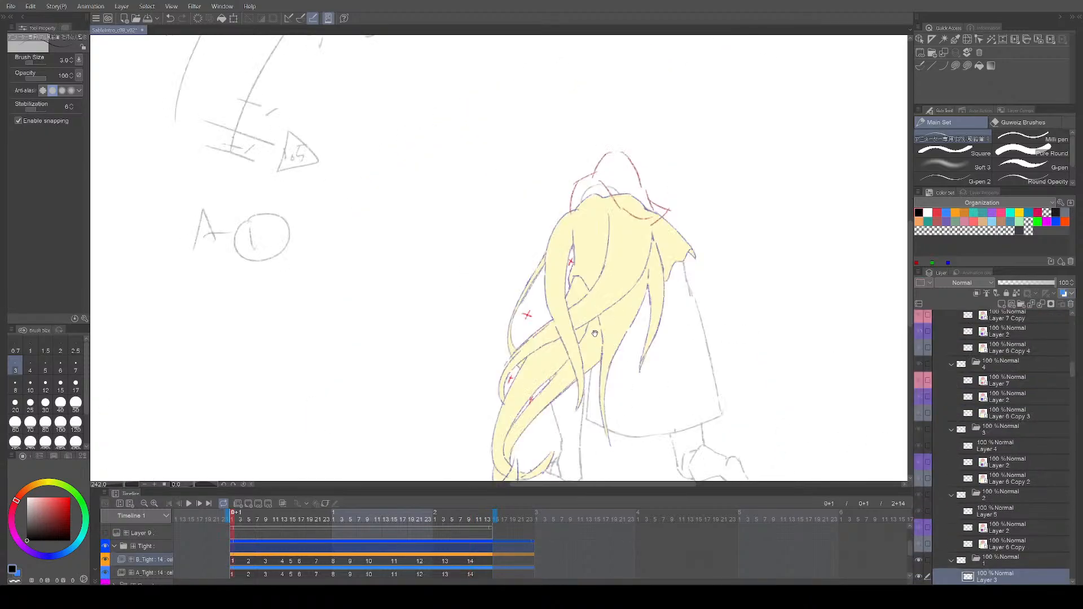
{"action": "left_click_drag", "start_coordinate": [595, 333], "coordinate": [587, 332]}
{"action": "left_click_drag", "start_coordinate": [603, 369], "coordinate": [599, 384]}
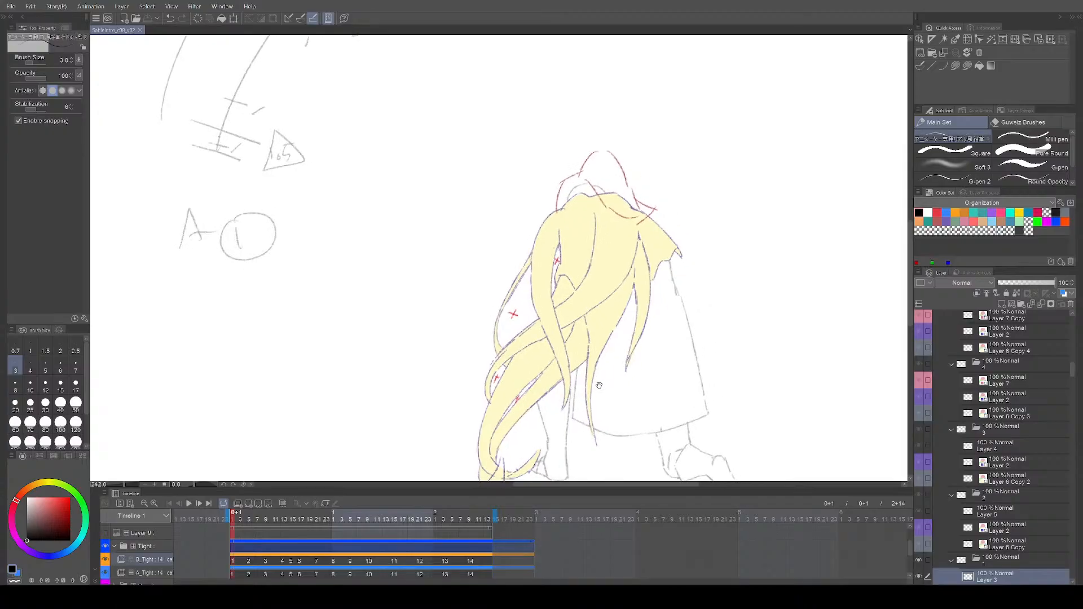
{"action": "key", "text": "ctrl+s"}
{"action": "key", "text": "Right"}
{"action": "key", "text": "Right"}
{"action": "key", "text": "Right"}
{"action": "key", "text": "Right"}
{"action": "key", "text": "Right"}
{"action": "key", "text": "Right"}
{"action": "key", "text": "Right"}
{"action": "key", "text": "Right"}
{"action": "key", "text": "Right"}
{"action": "key", "text": "Right"}
{"action": "key", "text": "Right"}
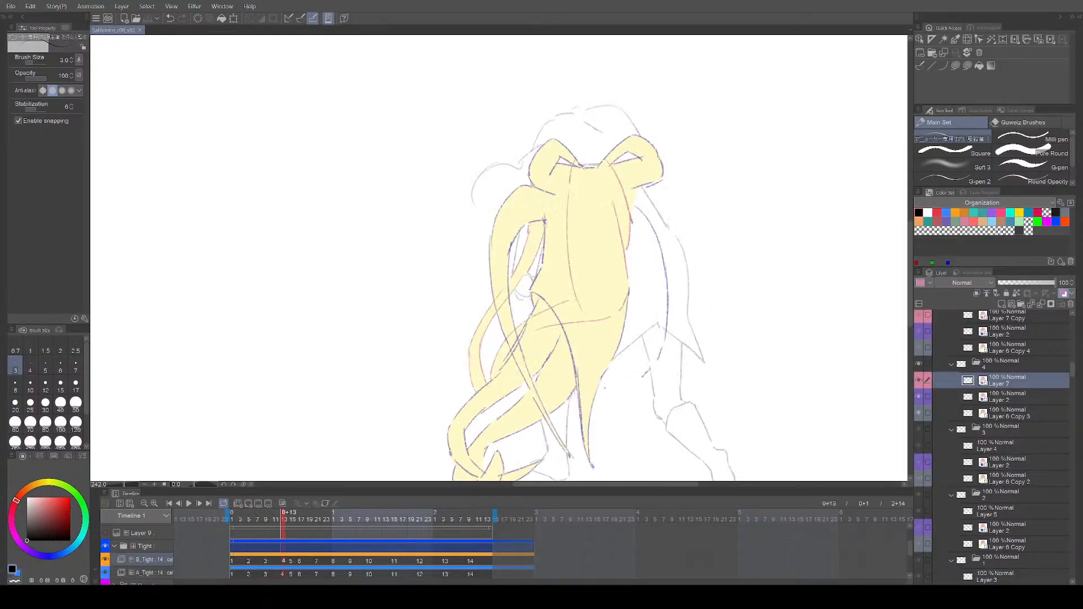
{"action": "key", "text": "Right"}
{"action": "key", "text": "Right"}
{"action": "key", "text": "Right"}
{"action": "key", "text": "Right"}
{"action": "key", "text": "Right"}
{"action": "key", "text": "Right"}
{"action": "key", "text": "Right"}
{"action": "key", "text": "Right"}
{"action": "key", "text": "Right"}
{"action": "key", "text": "Right"}
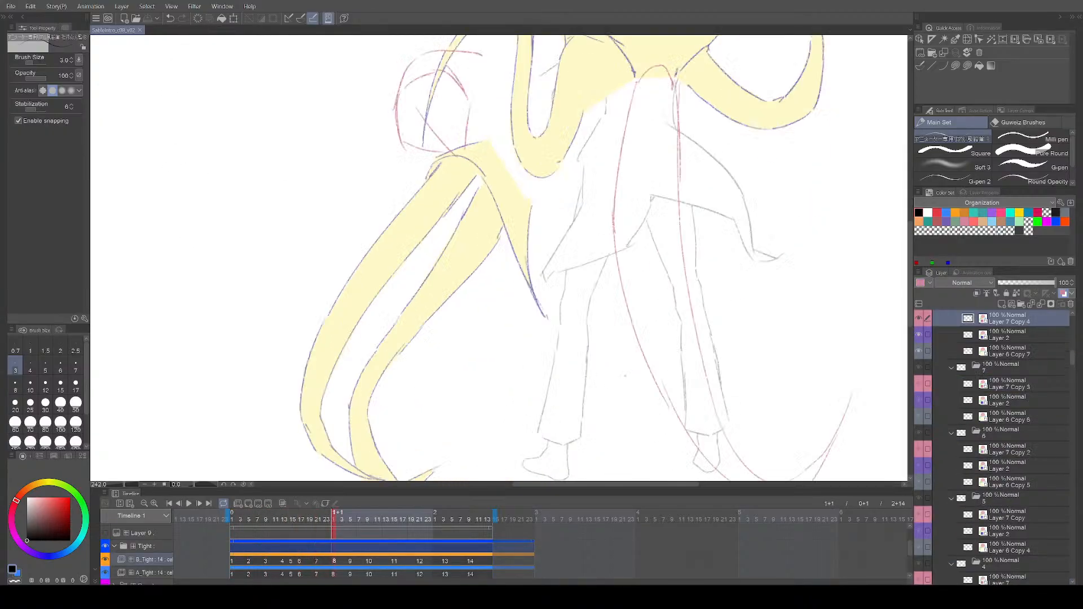
Step: Flip between cels 8, 9 and 10 to compare the shifted red head with the following drawings
{"action": "key", "text": "Right"}
{"action": "key", "text": "Right"}
{"action": "key", "text": "Right"}
{"action": "key", "text": "Left"}
{"action": "key", "text": "Left"}
{"action": "key", "text": "Left"}
{"action": "key", "text": "Left"}
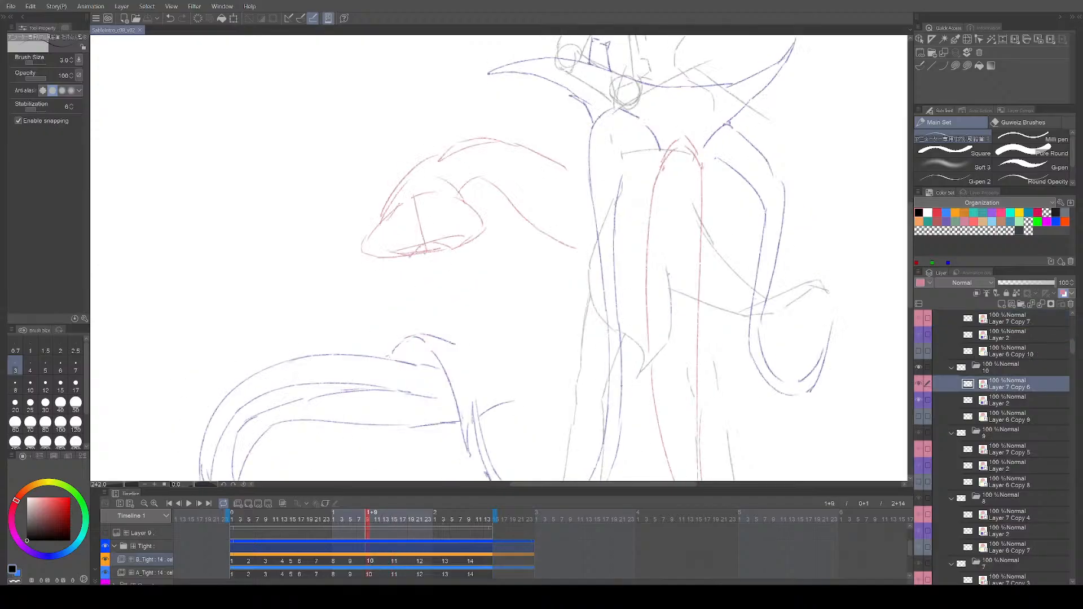
{"action": "key", "text": "Right"}
{"action": "key", "text": "Right"}
{"action": "key", "text": "Left"}
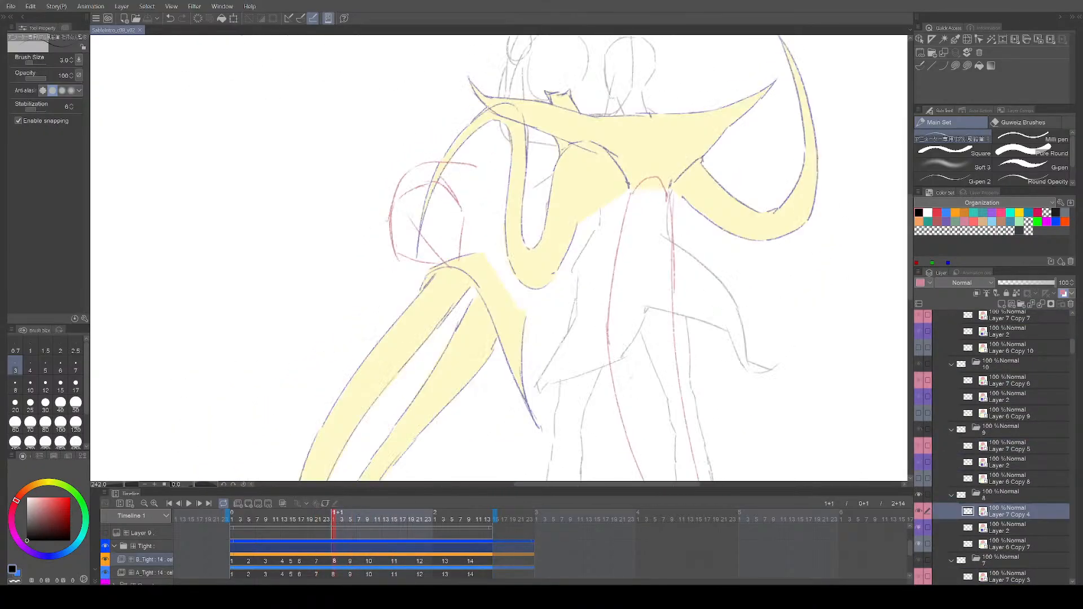
{"action": "key", "text": "Right"}
Step: Erase the arc above the red head on cel 8, redraw it as a new curve, and check it against cel 10
{"action": "key", "text": "e"}
{"action": "key", "text": "Left"}
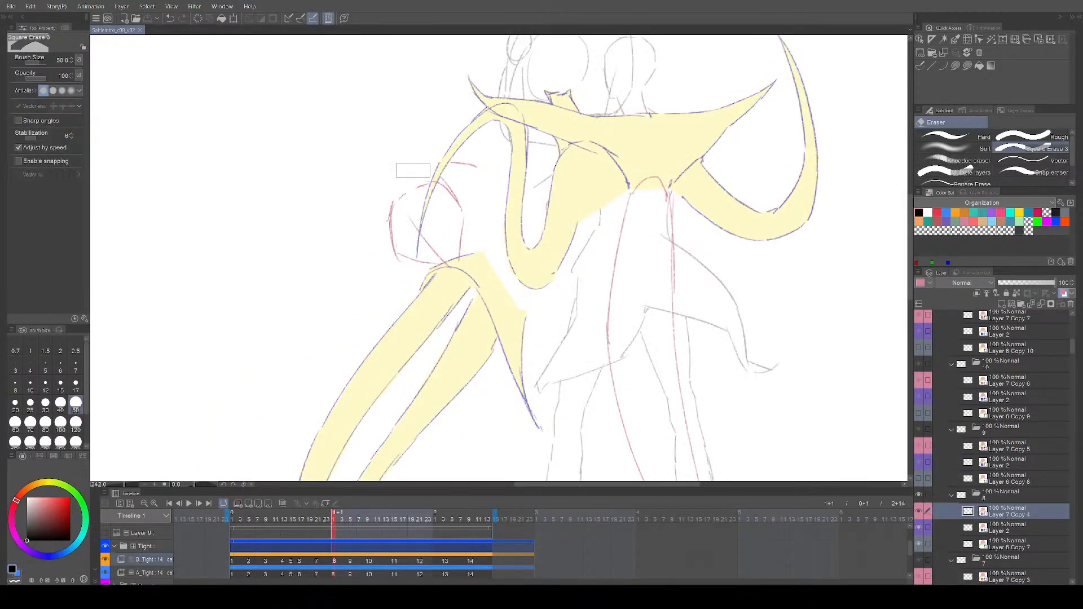
{"action": "key", "text": "p"}
{"action": "left_click_drag", "start_coordinate": [411, 192], "coordinate": [487, 160]}
{"action": "key", "text": "Right"}
{"action": "key", "text": "Right"}
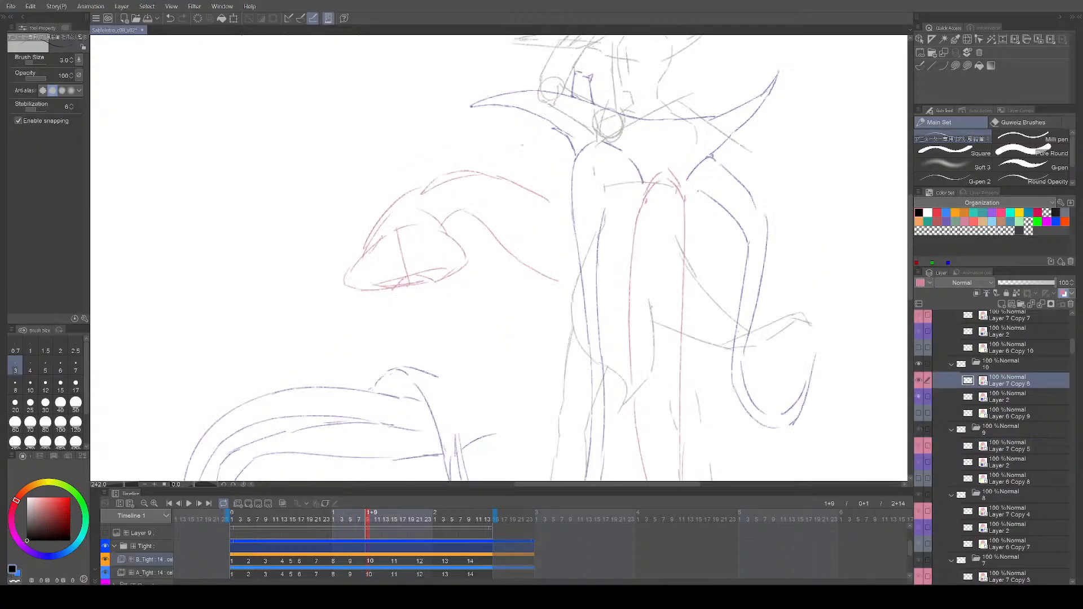
Step: Redraw the arc above the red head on cel 8, checking it against cels 9 and 10, and save the file
{"action": "key", "text": "Left"}
{"action": "key", "text": "Left"}
{"action": "key", "text": "Left"}
{"action": "key", "text": "Right"}
{"action": "key", "text": "Right"}
{"action": "key", "text": "Left"}
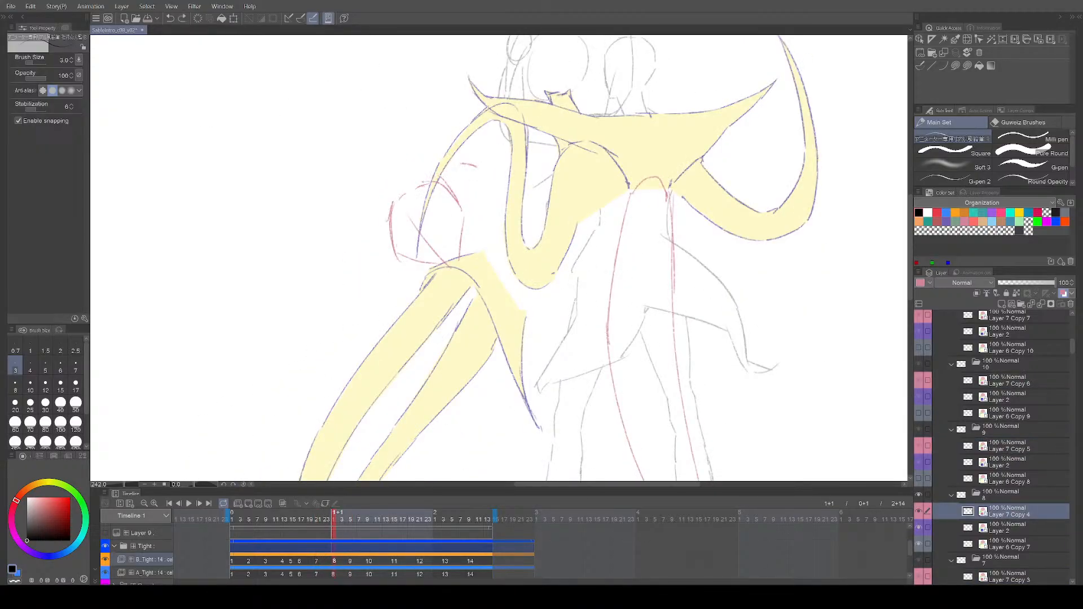
{"action": "left_click_drag", "start_coordinate": [656, 163], "coordinate": [634, 178]}
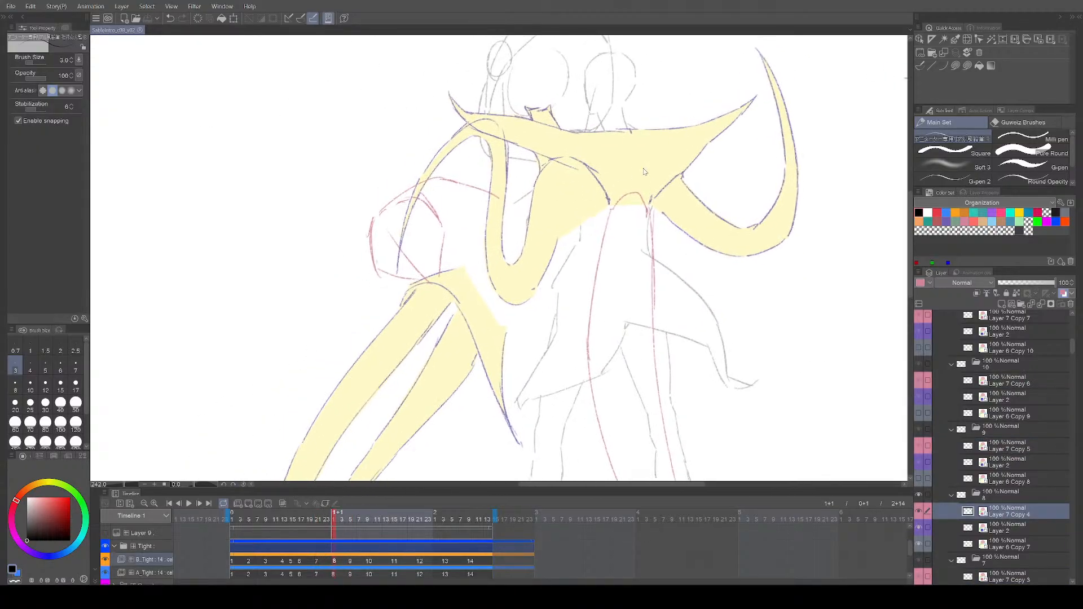
{"action": "key", "text": "Right"}
{"action": "key", "text": "Left"}
{"action": "mouse_move", "coordinate": [373, 222]}
{"action": "left_mouse_down"}
{"action": "mouse_move", "coordinate": [373, 265]}
{"action": "mouse_move", "coordinate": [371, 226]}
{"action": "mouse_move", "coordinate": [440, 230]}
{"action": "mouse_move", "coordinate": [458, 218]}
{"action": "left_mouse_up"}
{"action": "key", "text": "ctrl+s"}
Step: Step forward through the cels following cel 8 and play the animation to review the red head's motion
{"action": "key", "text": "Right"}
{"action": "key", "text": "Right"}
{"action": "key", "text": "Right"}
{"action": "key", "text": "Right"}
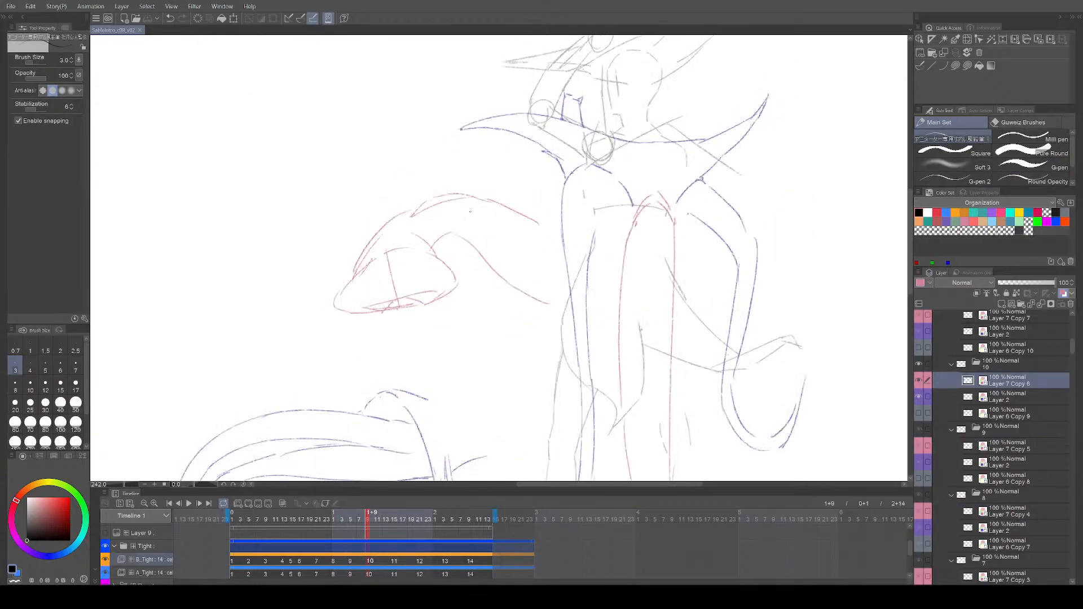
{"action": "key", "text": "space"}
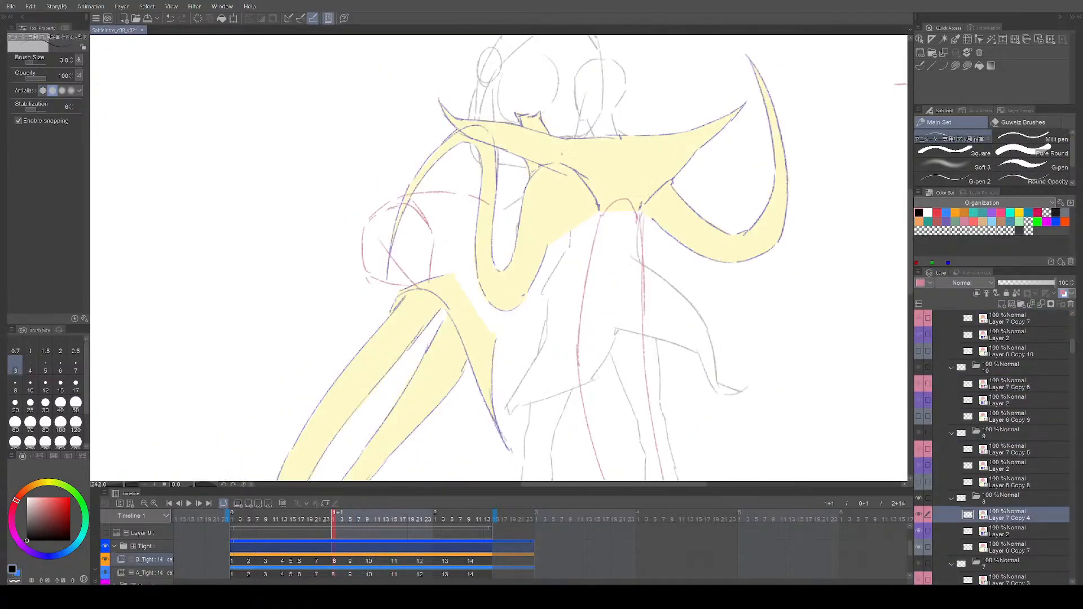
Step: Compare cel 8 with cels 7 and 9, save the file, and play the animation through
{"action": "key", "text": "Left"}
{"action": "key", "text": "Right"}
{"action": "key", "text": "Right"}
{"action": "scroll", "coordinate": [567, 243], "scroll_direction": "down", "scroll_amount": 3}
{"action": "left_click_drag", "start_coordinate": [602, 382], "coordinate": [587, 379]}
{"action": "key", "text": "ctrl+s"}
{"action": "key", "text": "space"}
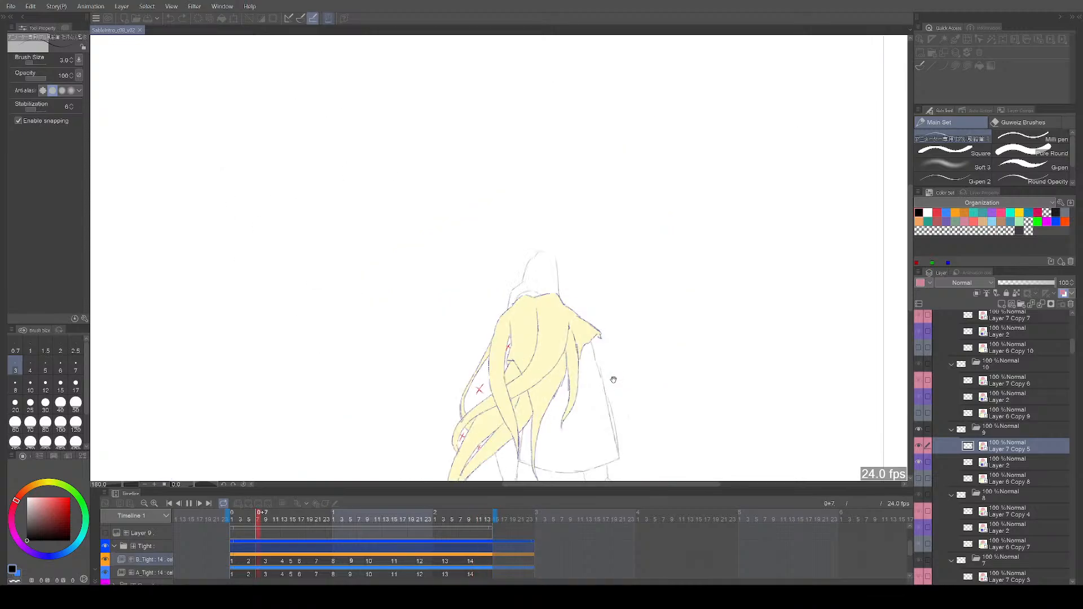
{"action": "key", "text": "space"}
Step: Flip back and forth through cels 10 to 13 to examine how the red head and its neck move
{"action": "key", "text": "comma"}
{"action": "key", "text": "comma"}
{"action": "key", "text": "comma"}
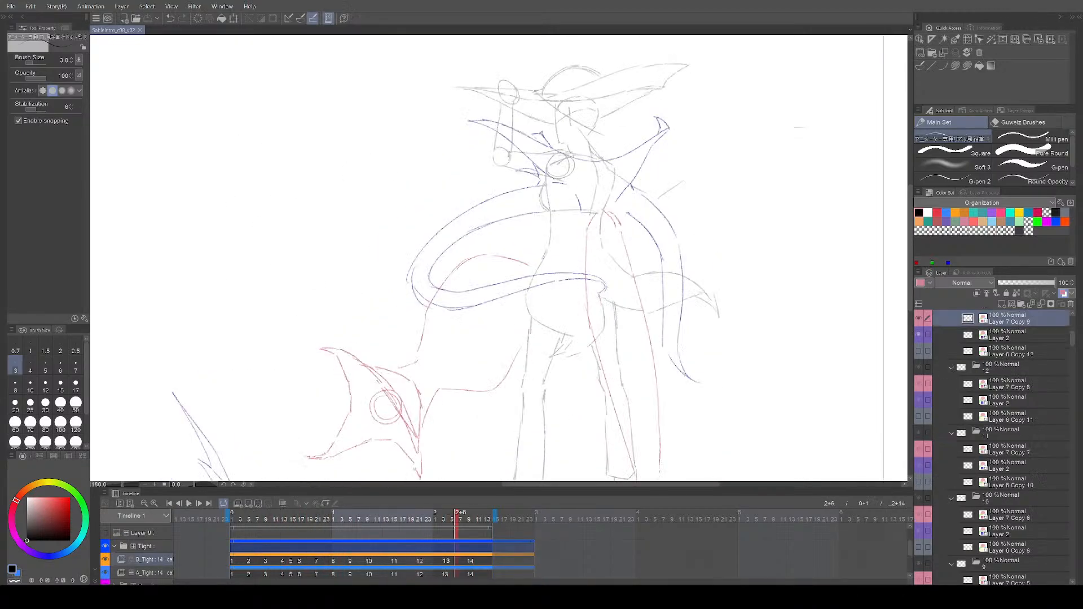
{"action": "key", "text": "comma"}
{"action": "key", "text": "comma"}
{"action": "key", "text": "comma"}
{"action": "key", "text": "period"}
{"action": "key", "text": "period"}
{"action": "key", "text": "period"}
{"action": "key", "text": "comma"}
{"action": "key", "text": "comma"}
{"action": "key", "text": "period"}
{"action": "key", "text": "period"}
{"action": "key", "text": "comma"}
{"action": "key", "text": "period"}
Step: Enable onion skin, then erase the front of the neck's upper arc on cel 10 and redraw it as a rounder curve
{"action": "left_click_drag", "start_coordinate": [485, 292], "coordinate": [542, 293]}
{"action": "left_click_drag", "start_coordinate": [429, 261], "coordinate": [523, 376]}
{"action": "key", "text": "comma"}
{"action": "key", "text": "period"}
{"action": "left_click", "coordinate": [283, 504]}
{"action": "key", "text": "e"}
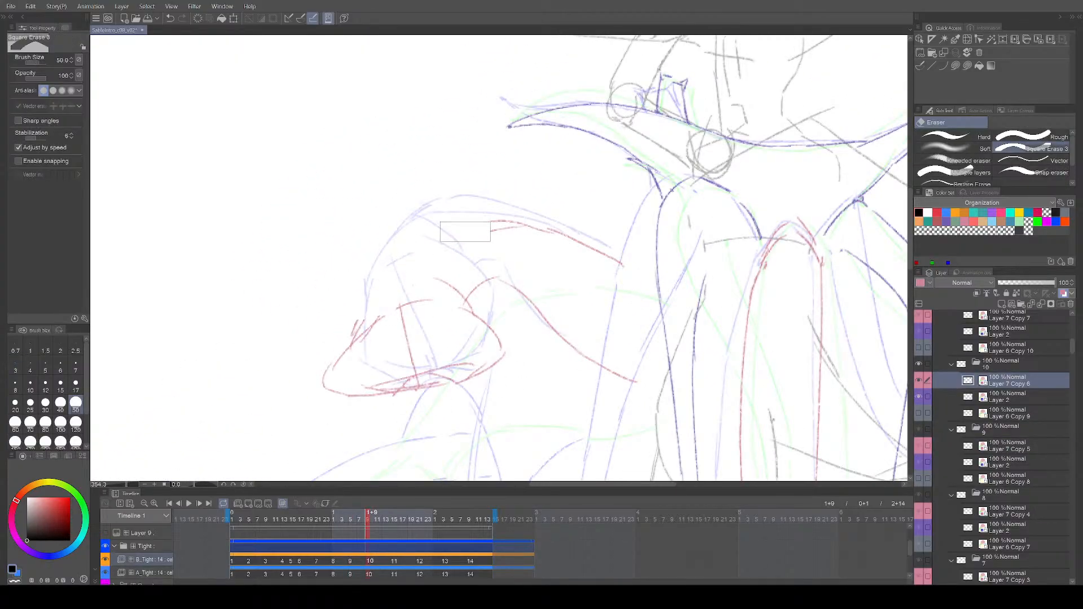
{"action": "key", "text": "p"}
{"action": "left_click_drag", "start_coordinate": [366, 295], "coordinate": [411, 229]}
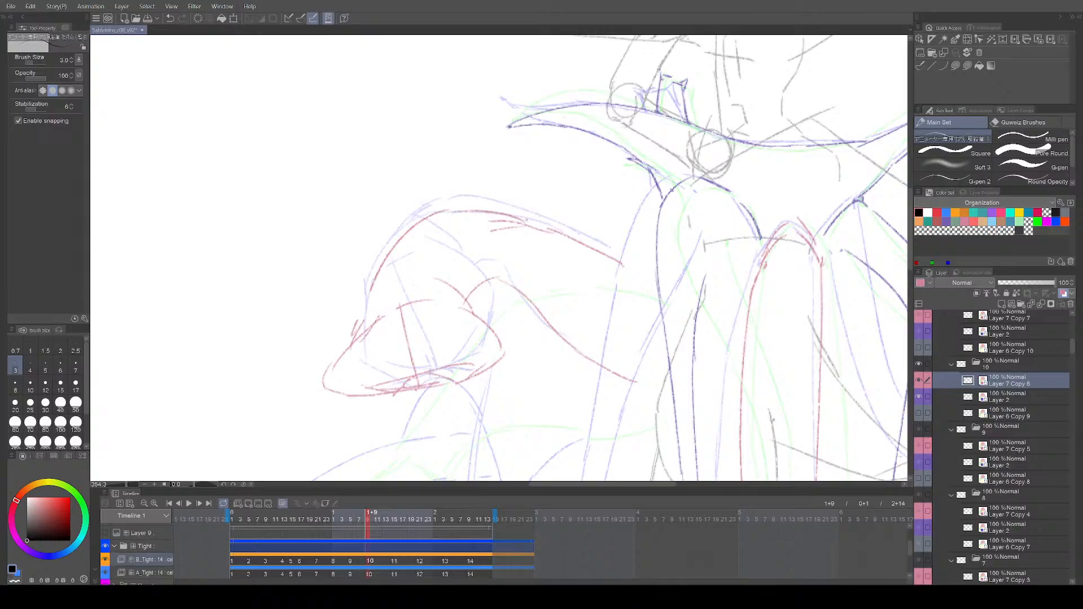
Step: Compare cel 10 with cels 9 and 11, then lasso the red head area on cel 10 and reposition it with a transform
{"action": "key", "text": "comma"}
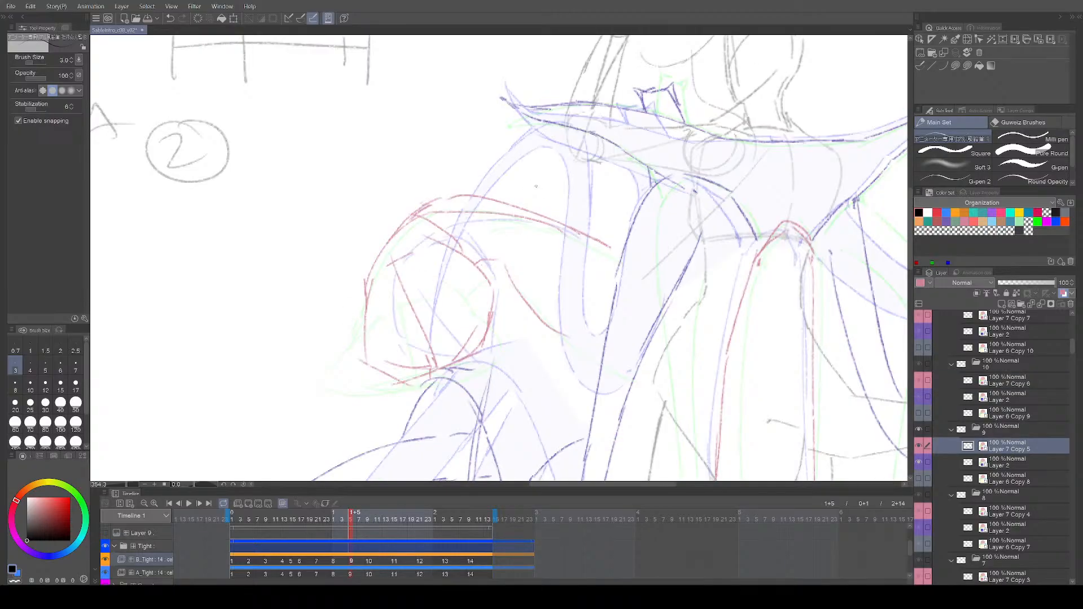
{"action": "key", "text": "period"}
{"action": "key", "text": "period"}
{"action": "key", "text": "comma"}
{"action": "key", "text": "m"}
{"action": "left_click_drag", "start_coordinate": [478, 230], "coordinate": [358, 318]}
{"action": "key", "text": "ctrl+t"}
{"action": "left_click_drag", "start_coordinate": [493, 219], "coordinate": [547, 208]}
{"action": "key", "text": "Return"}
{"action": "key", "text": "ctrl+d"}
{"action": "key", "text": "p"}
Step: Flip through cels 7 to 12 with onion skin to examine the red head's spacing around cel 9
{"action": "key", "text": "comma"}
{"action": "key", "text": "period"}
{"action": "key", "text": "period"}
{"action": "key", "text": "period"}
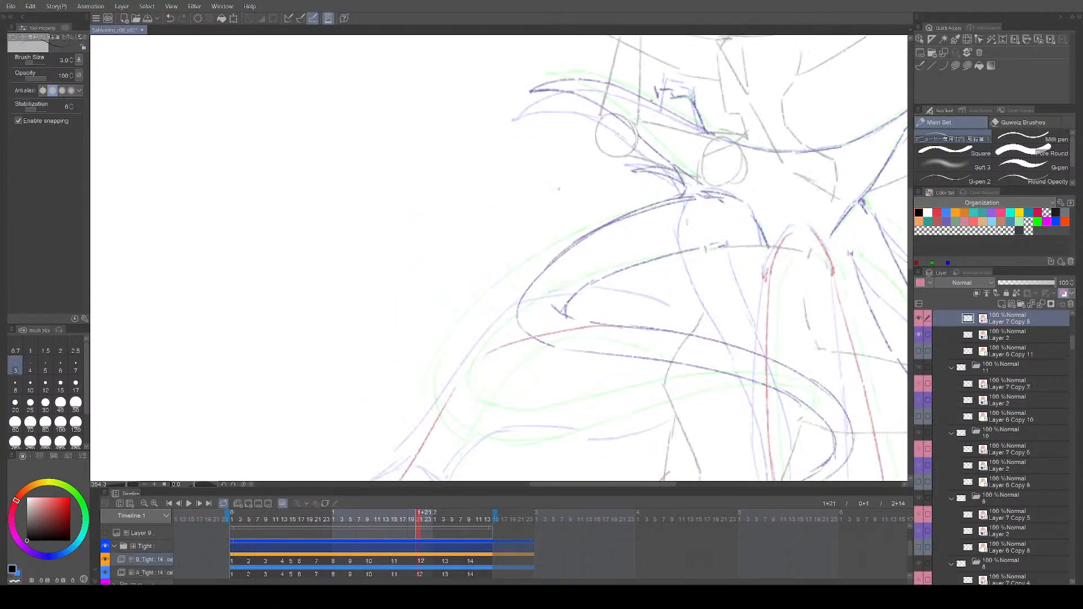
{"action": "key", "text": "comma"}
{"action": "key", "text": "comma"}
{"action": "key", "text": "comma"}
{"action": "key", "text": "comma"}
{"action": "key", "text": "comma"}
{"action": "key", "text": "period"}
{"action": "key", "text": "period"}
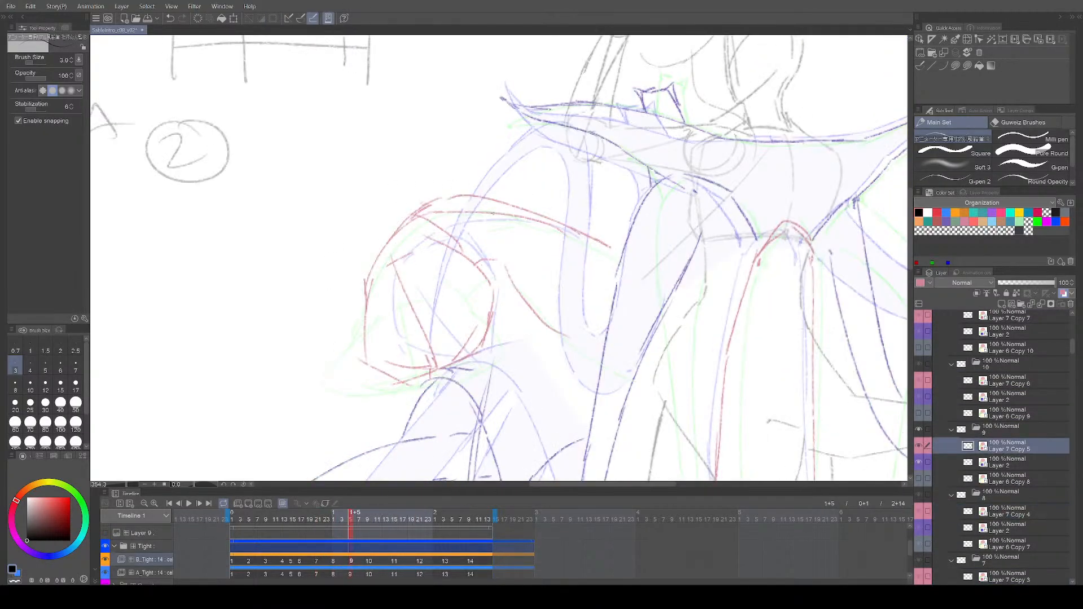
{"action": "key", "text": "period"}
{"action": "key", "text": "period"}
{"action": "key", "text": "comma"}
{"action": "key", "text": "comma"}
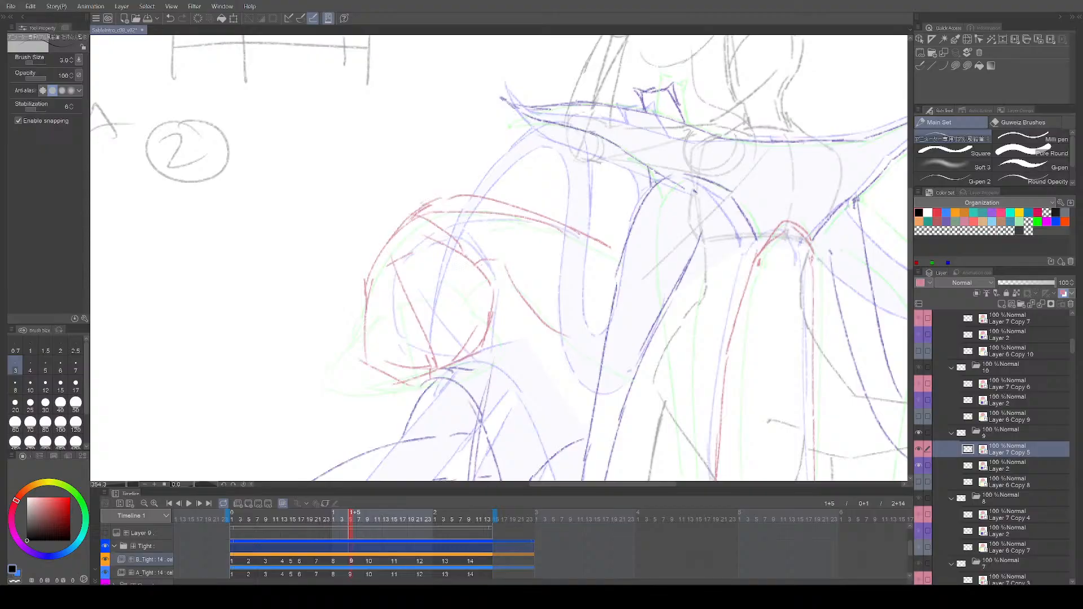
Step: Lasso the red head on cel 9, nudge it slightly to the right, and deselect it
{"action": "key", "text": "m"}
{"action": "left_click_drag", "start_coordinate": [317, 382], "coordinate": [436, 427]}
{"action": "key", "text": "ctrl+Right"}
{"action": "key", "text": "ctrl+Right"}
{"action": "key", "text": "ctrl+Right"}
{"action": "key", "text": "ctrl+Right"}
{"action": "key", "text": "ctrl+d"}
{"action": "key", "text": "p"}
Step: Turn off onion skin and play the animation to review the shifted head
{"action": "scroll", "coordinate": [674, 412], "scroll_direction": "down", "scroll_amount": 1}
{"action": "left_click_drag", "start_coordinate": [674, 412], "coordinate": [645, 349]}
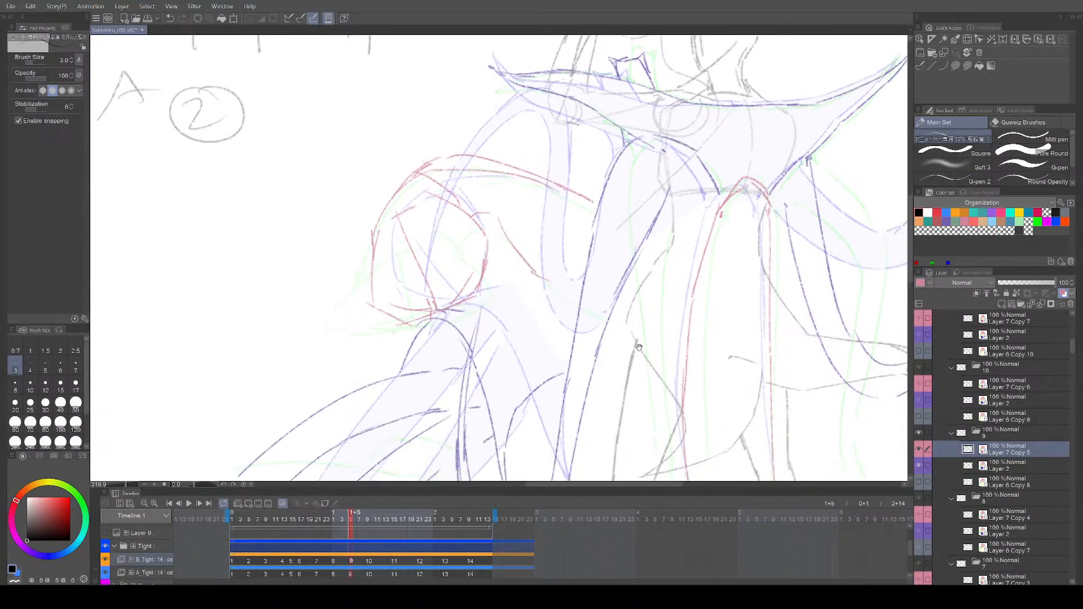
{"action": "left_click", "coordinate": [283, 505]}
{"action": "left_click_drag", "start_coordinate": [713, 406], "coordinate": [680, 392]}
{"action": "scroll", "coordinate": [708, 365], "scroll_direction": "down", "scroll_amount": 4}
{"action": "key", "text": "space"}
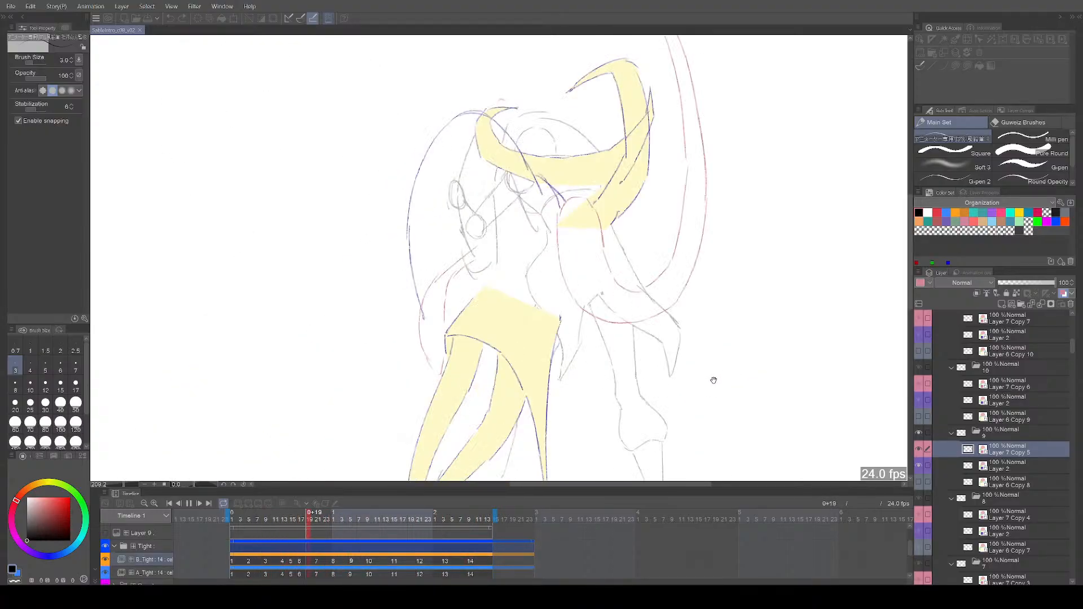
{"action": "key", "text": "space"}
Step: Clean up the doubled line on the arc above cel 9's red head and check it against the surrounding cels
{"action": "key", "text": "e"}
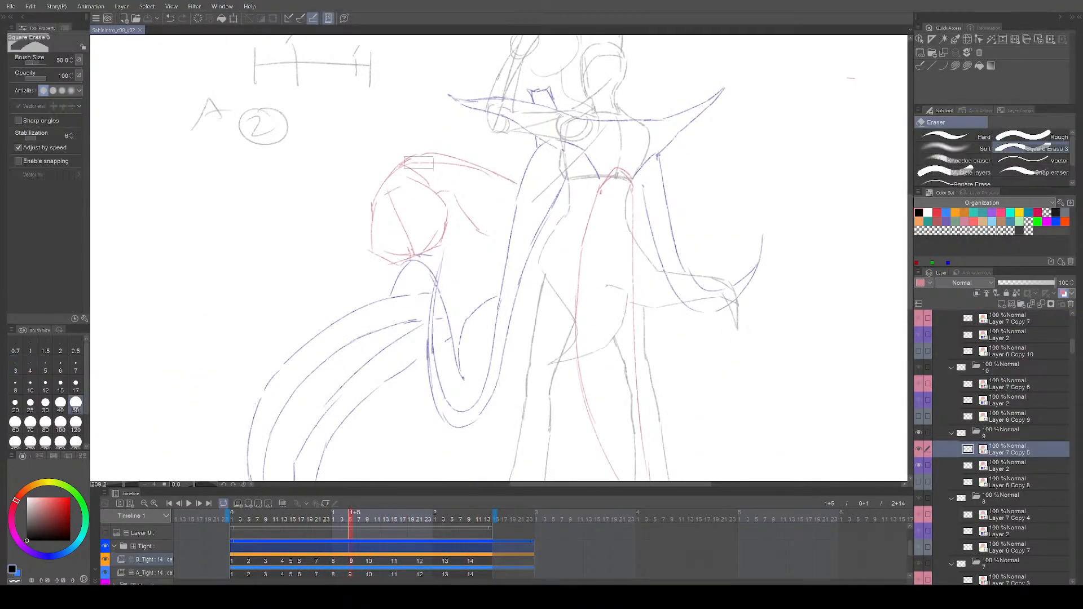
{"action": "key", "text": "p"}
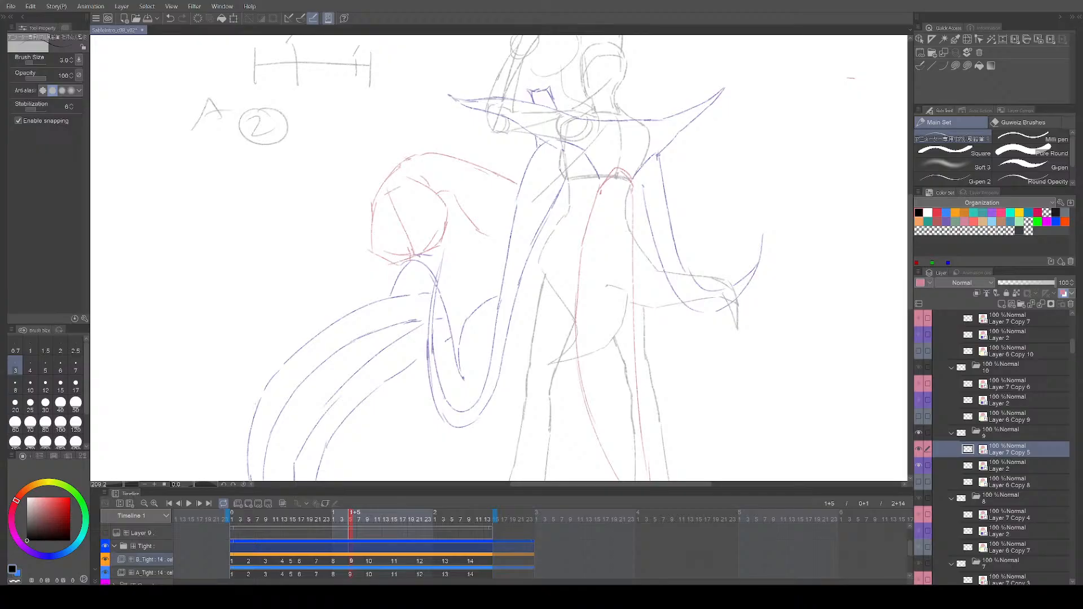
{"action": "key", "text": "Right"}
{"action": "key", "text": "Right"}
{"action": "key", "text": "Right"}
{"action": "key", "text": "Left"}
{"action": "key", "text": "Left"}
{"action": "key", "text": "Left"}
{"action": "key", "text": "comma"}
{"action": "key", "text": "comma"}
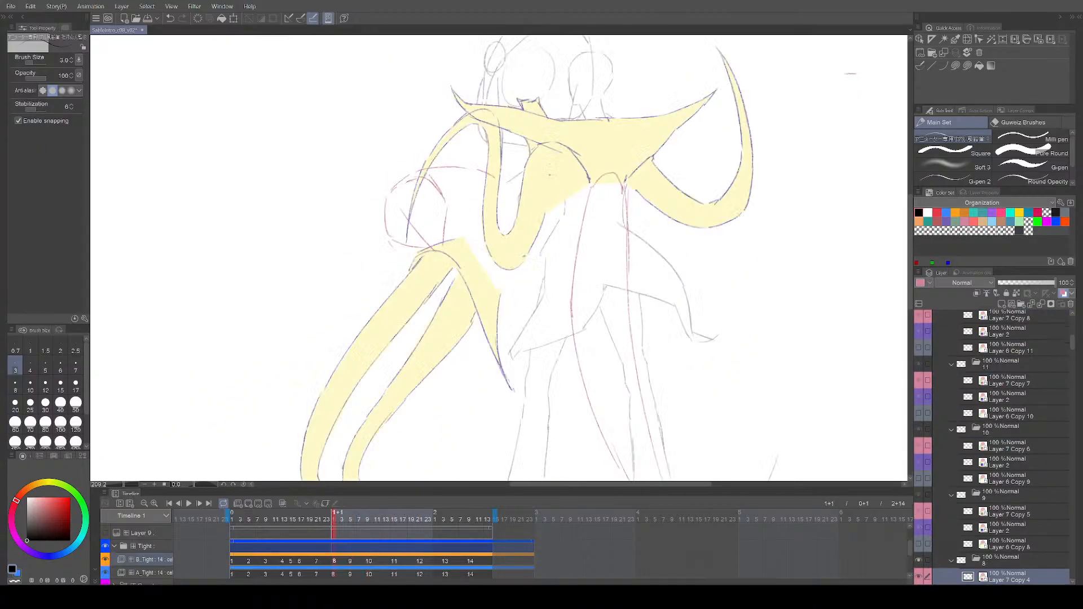
Step: Step forward from cel 8 through the following drawings and back to cel 9 to examine the arc's progression
{"action": "key", "text": "period"}
{"action": "key", "text": "period"}
{"action": "key", "text": "period"}
{"action": "key", "text": "period"}
{"action": "key", "text": "period"}
{"action": "key", "text": "comma"}
{"action": "key", "text": "comma"}
{"action": "key", "text": "comma"}
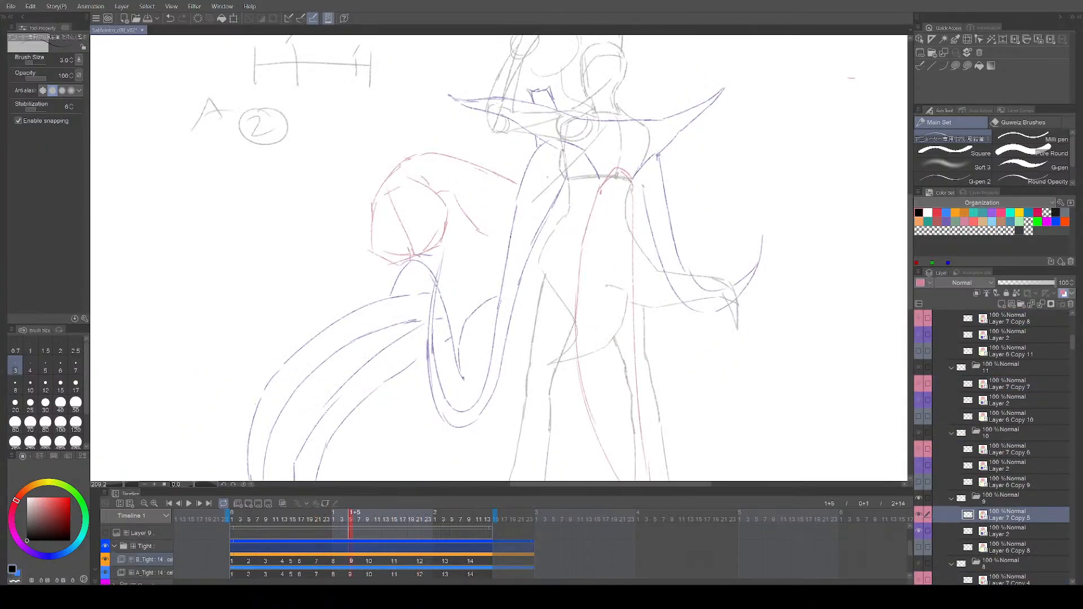
Step: Erase and redraw the arc above the red head on cel 8, comparing it with cels 9 and 10
{"action": "key", "text": "comma"}
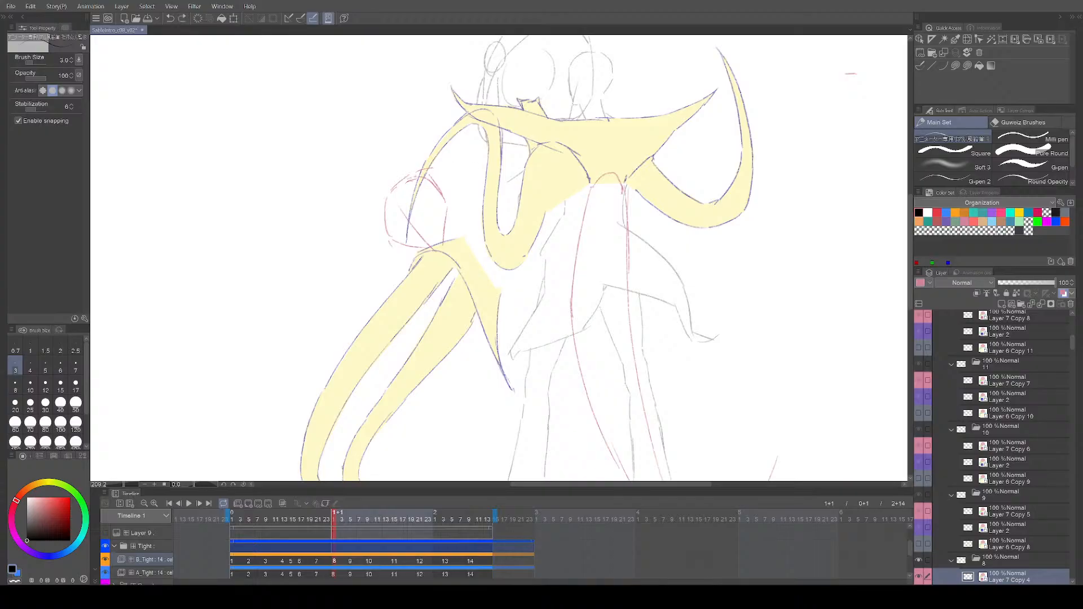
{"action": "key", "text": "period"}
{"action": "key", "text": "period"}
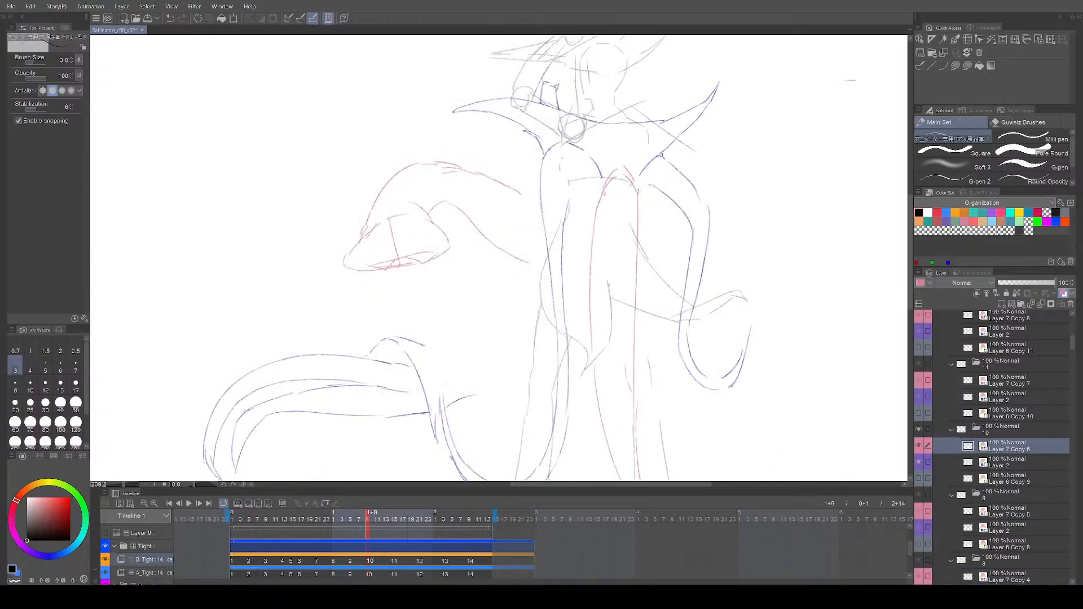
{"action": "key", "text": "comma"}
{"action": "key", "text": "comma"}
{"action": "key", "text": "period"}
Step: Erase the front of the arc above the red head on cel 9, redraw it, and compare it with the neighbouring cels
{"action": "key", "text": "e"}
{"action": "left_click_drag", "start_coordinate": [391, 173], "coordinate": [432, 153]}
{"action": "key", "text": "p"}
{"action": "left_click_drag", "start_coordinate": [379, 194], "coordinate": [430, 159]}
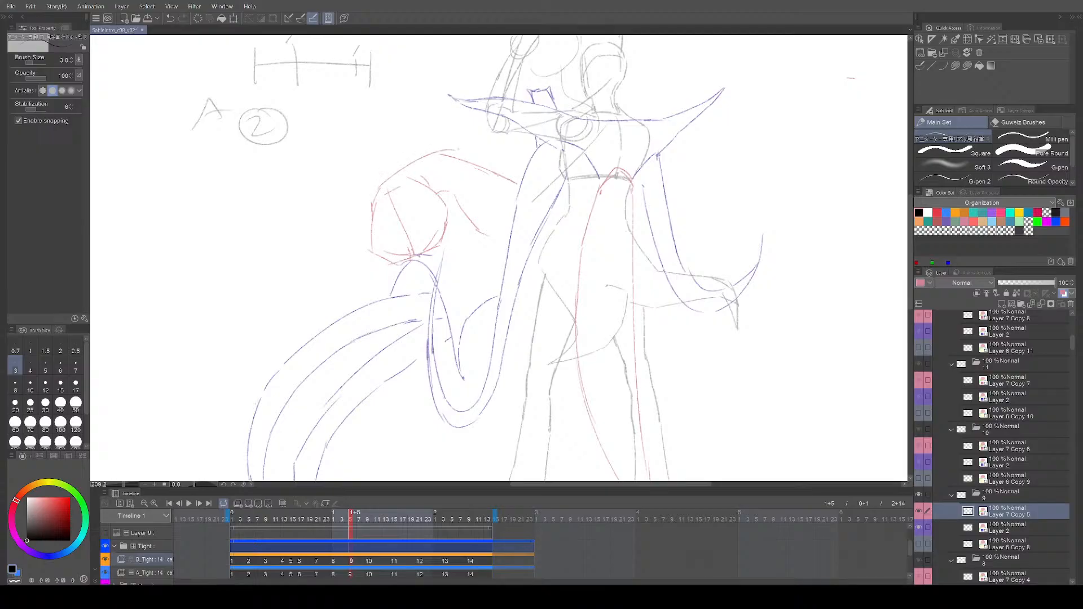
{"action": "key", "text": "period"}
{"action": "key", "text": "comma"}
{"action": "key", "text": "comma"}
{"action": "key", "text": "period"}
{"action": "key", "text": "comma"}
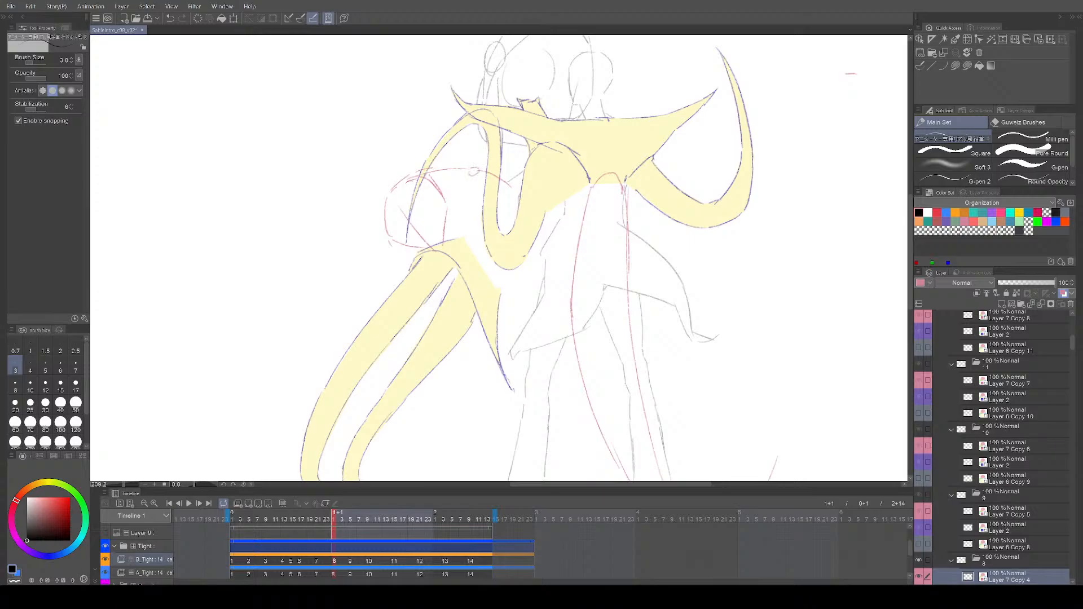
Step: Flip repeatedly through cels 8 to 11 to examine how the neck arc travels from drawing to drawing
{"action": "key", "text": "period"}
{"action": "key", "text": "period"}
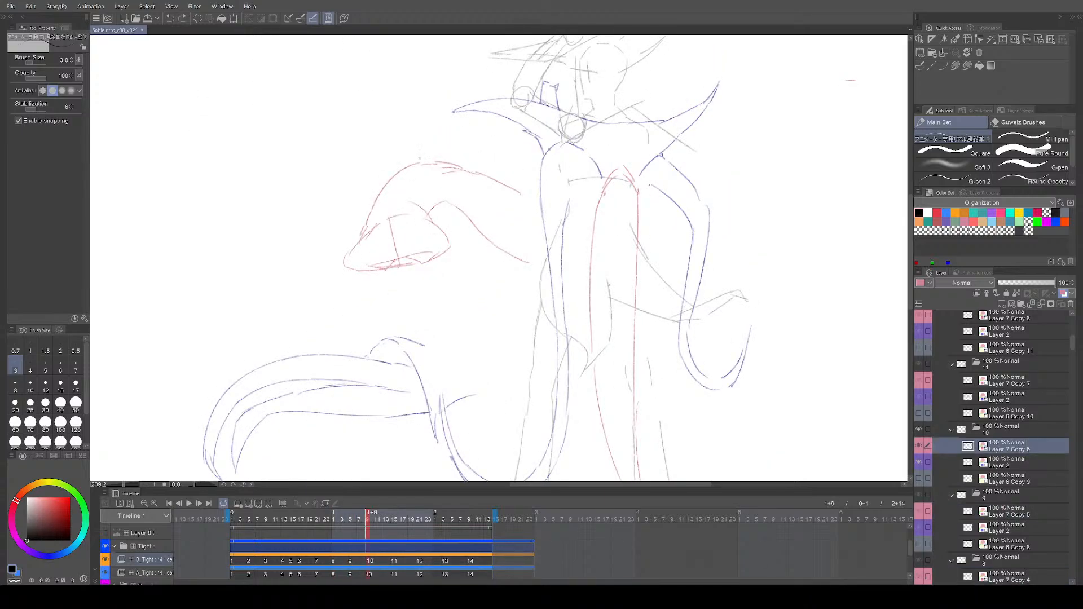
{"action": "key", "text": "period"}
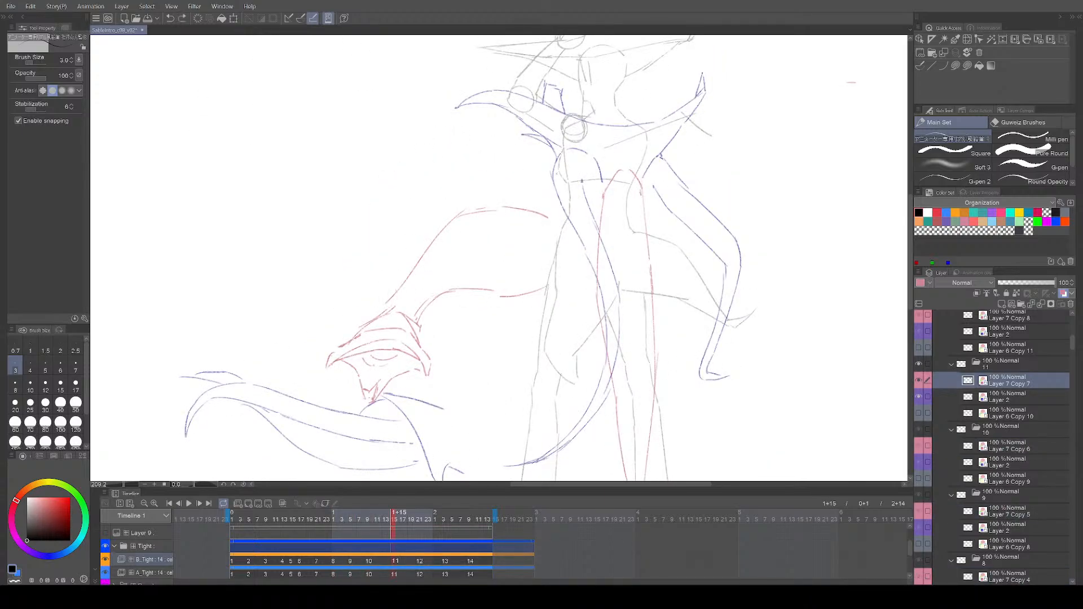
{"action": "key", "text": "comma"}
{"action": "key", "text": "comma"}
{"action": "key", "text": "comma"}
{"action": "key", "text": "comma"}
{"action": "key", "text": "period"}
{"action": "key", "text": "period"}
{"action": "key", "text": "period"}
{"action": "key", "text": "period"}
{"action": "key", "text": "comma"}
{"action": "key", "text": "comma"}
{"action": "key", "text": "period"}
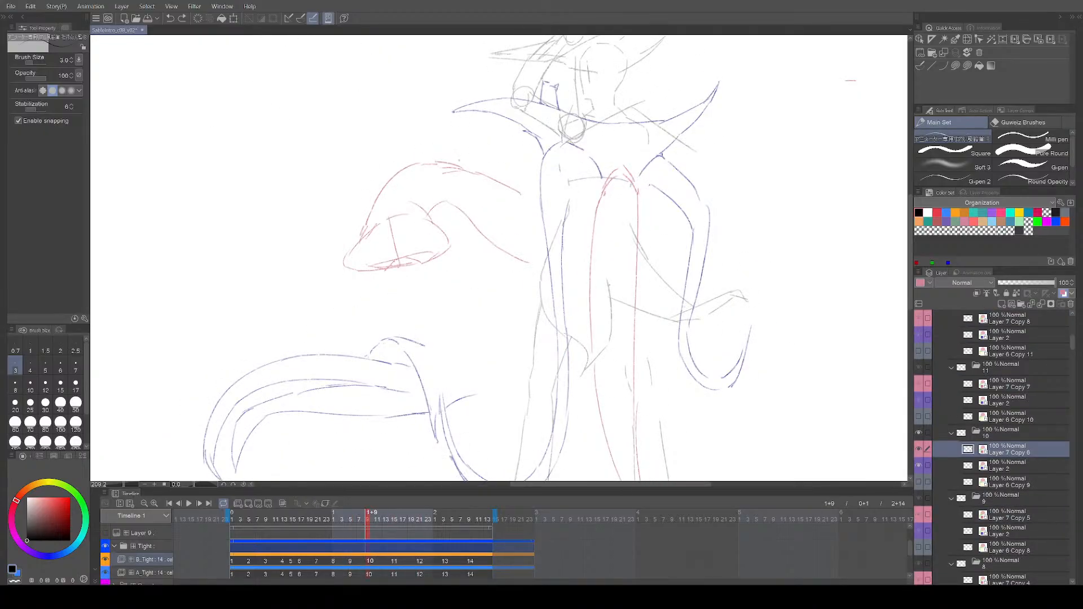
{"action": "key", "text": "period"}
Step: Smooth the crest of the arc above cel 9's red head, check it against cel 10, and save the file
{"action": "key", "text": "comma"}
{"action": "key", "text": "comma"}
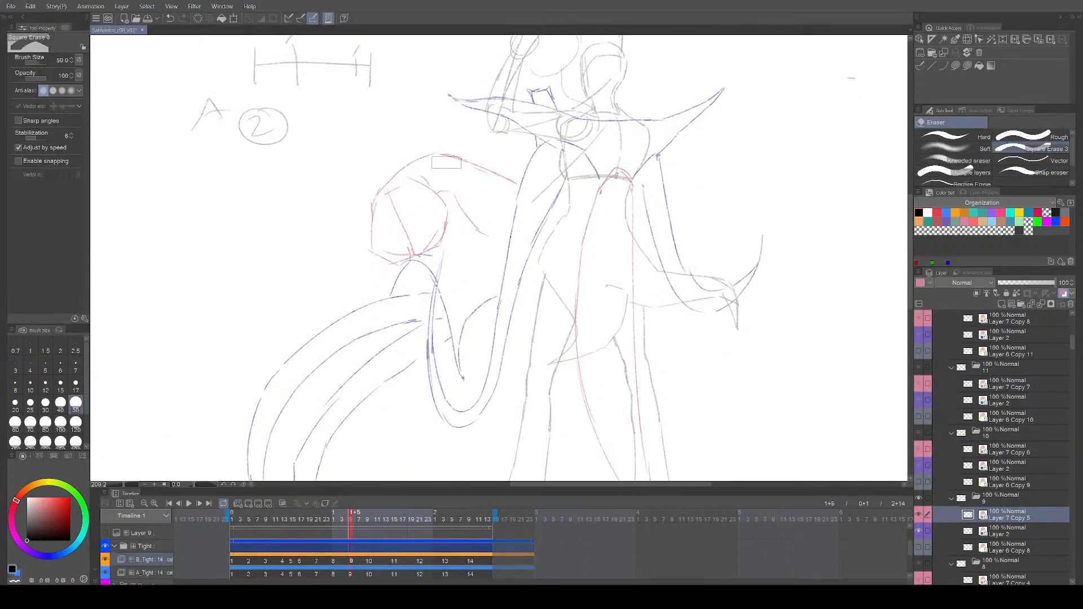
{"action": "key", "text": "period"}
{"action": "left_click_drag", "start_coordinate": [560, 202], "coordinate": [566, 194]}
{"action": "key", "text": "ctrl+s"}
Step: Play the animation to review the revised neck arcs and stop it
{"action": "left_click_drag", "start_coordinate": [684, 280], "coordinate": [671, 295]}
{"action": "key", "text": "space"}
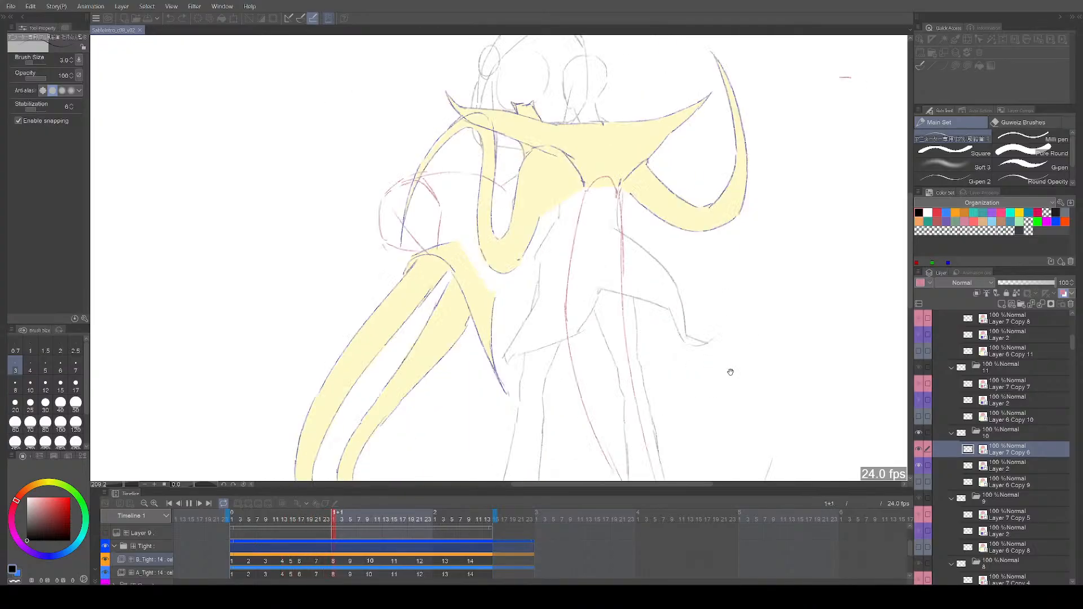
{"action": "key", "text": "space"}
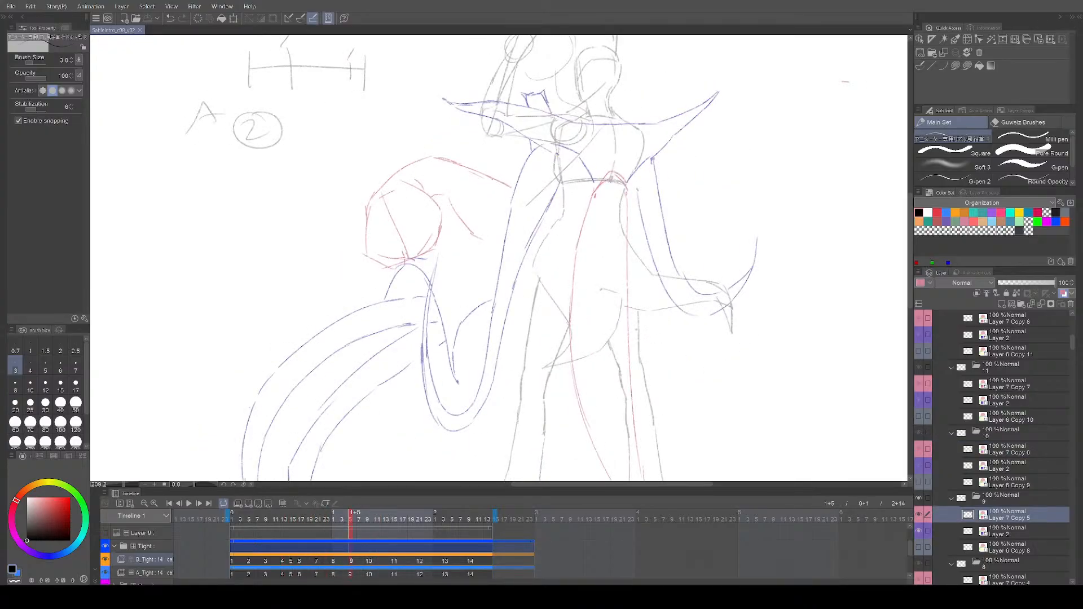
Step: Touch up the red head's lines on cel 9 with the eraser and replay the animation
{"action": "key", "text": "e"}
{"action": "left_click_drag", "start_coordinate": [643, 294], "coordinate": [644, 288]}
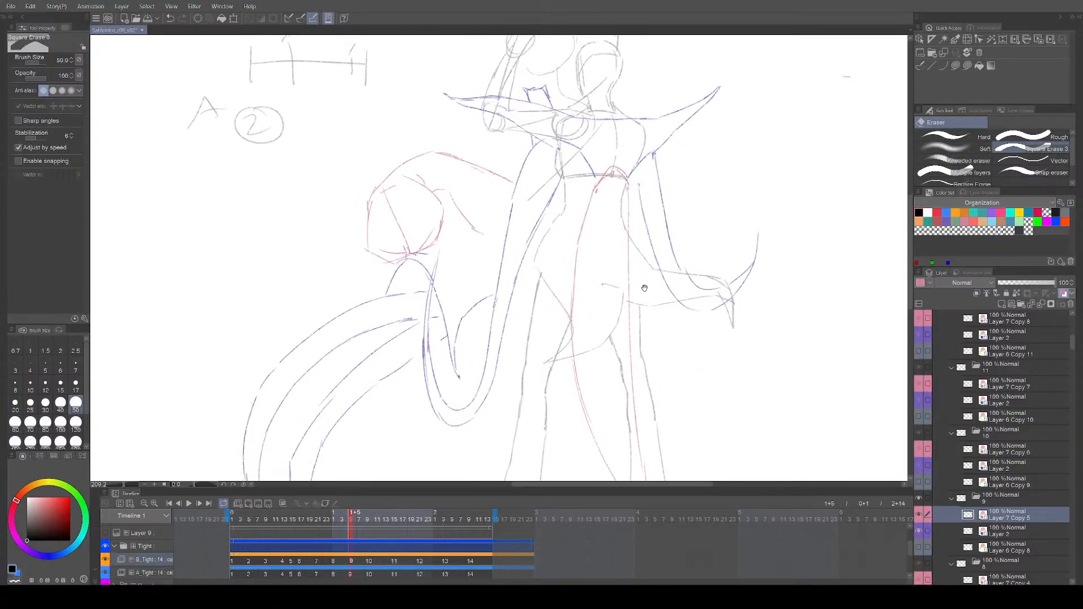
{"action": "key", "text": "space"}
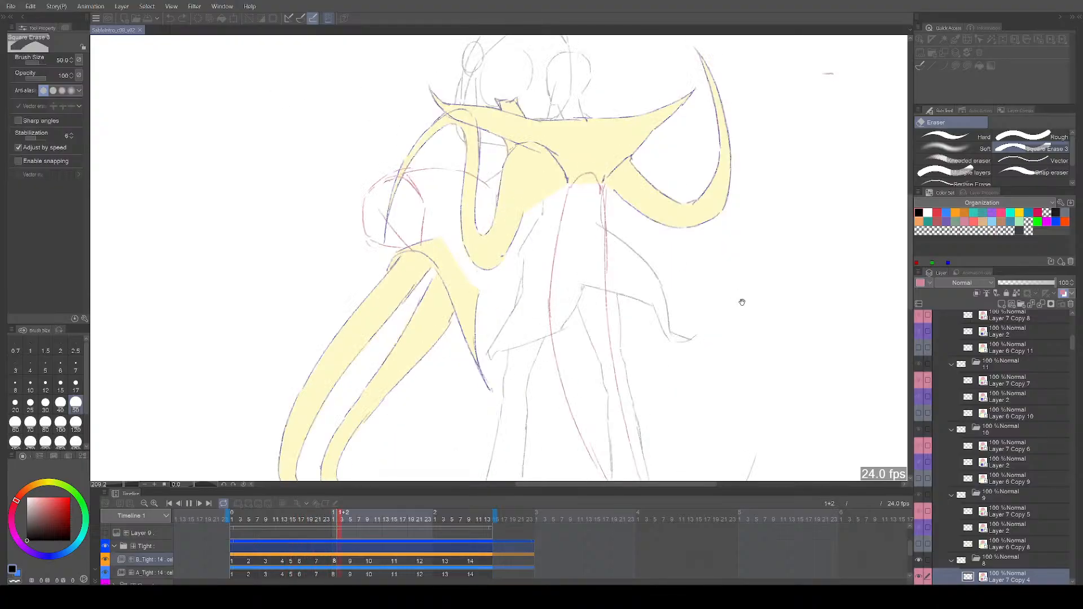
{"action": "key", "text": "space"}
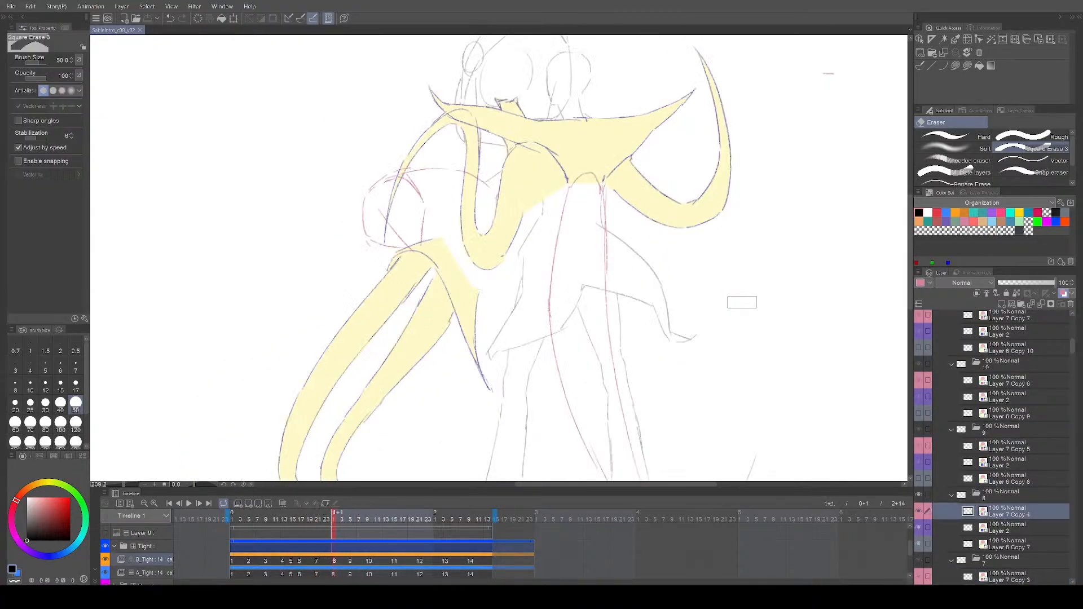
Step: Compare cel 8 with its neighbouring cels and pencil the neck's lower line behind cel 8's red head
{"action": "key", "text": "Right"}
{"action": "key", "text": "Right"}
{"action": "key", "text": "Left"}
{"action": "key", "text": "Left"}
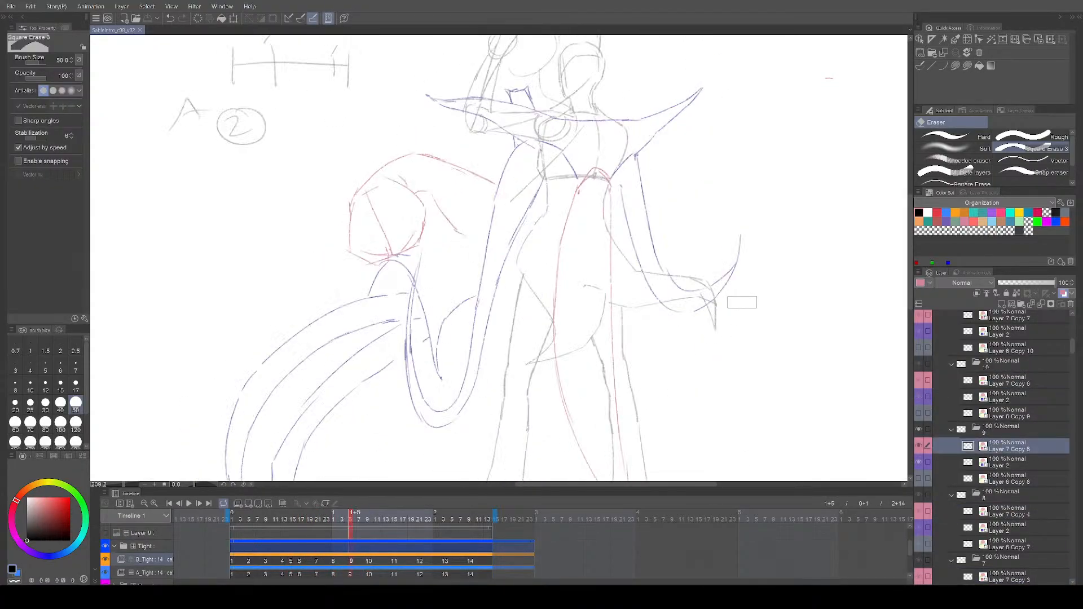
{"action": "key", "text": "p"}
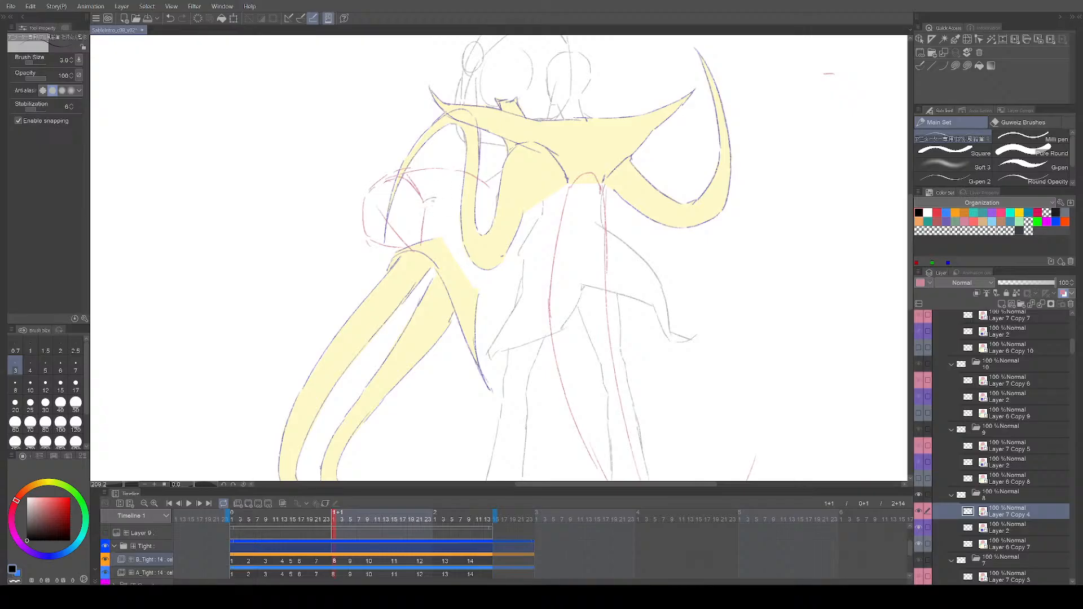
{"action": "key", "text": "Left"}
{"action": "key", "text": "Right"}
{"action": "key", "text": "Right"}
{"action": "key", "text": "Left"}
Step: Flip forward from cel 8 to cel 12 to examine how the neck's lower line travels
{"action": "key", "text": "Right"}
{"action": "key", "text": "Right"}
{"action": "key", "text": "Right"}
{"action": "key", "text": "Right"}
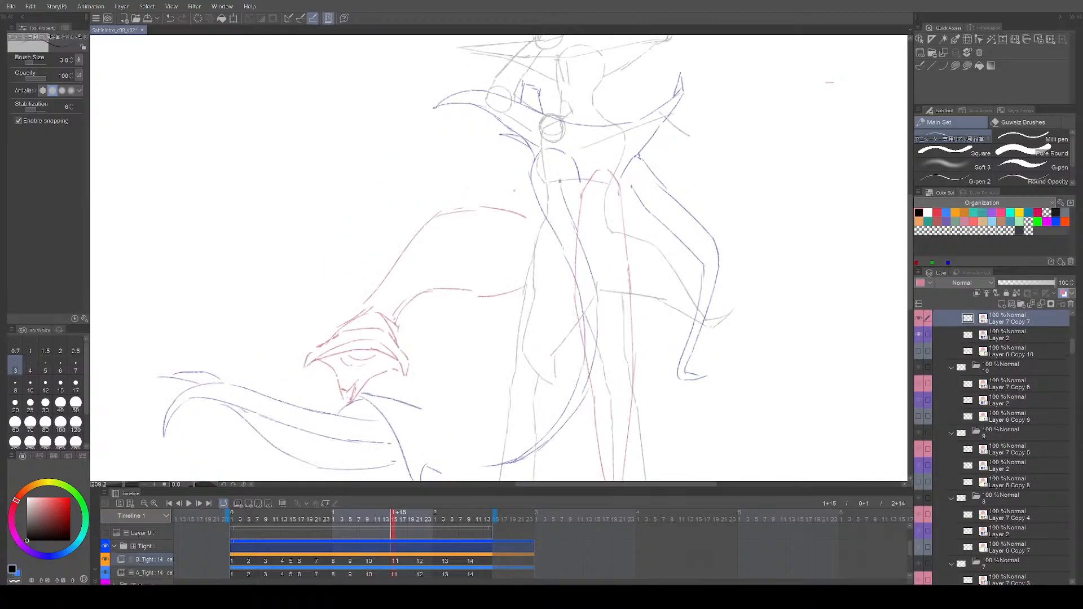
{"action": "key", "text": "Right"}
{"action": "key", "text": "Left"}
{"action": "key", "text": "Left"}
{"action": "key", "text": "Right"}
{"action": "key", "text": "Right"}
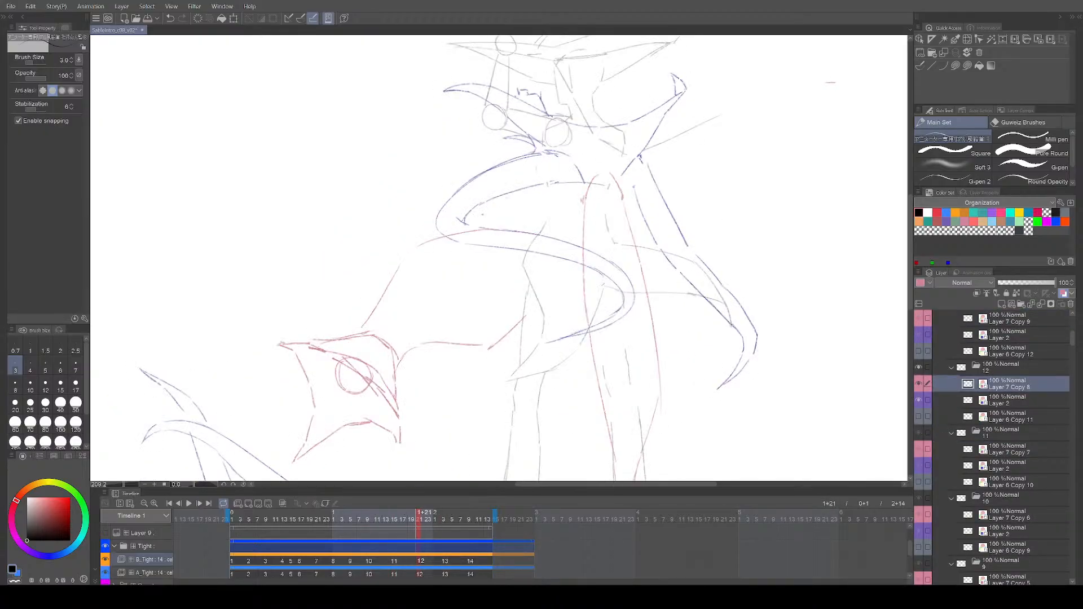
Step: Rework the neck's upper line where it meets cel 12's red head, comparing it with the adjacent cels
{"action": "key", "text": "Left"}
{"action": "key", "text": "e"}
{"action": "key", "text": "p"}
{"action": "key", "text": "Right"}
{"action": "key", "text": "Right"}
{"action": "key", "text": "Left"}
{"action": "key", "text": "Left"}
Step: Flip back and forth through cels 8 to 13 to check the height of cel 10's neck arc
{"action": "key", "text": "Left"}
{"action": "key", "text": "Left"}
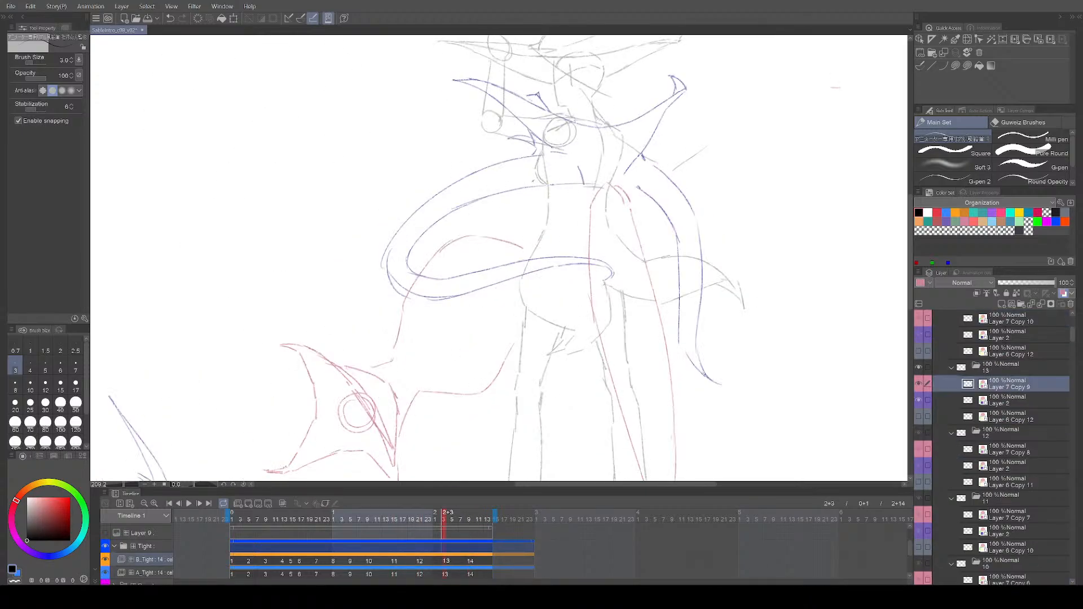
{"action": "key", "text": "Left"}
{"action": "key", "text": "Left"}
{"action": "key", "text": "Right"}
{"action": "key", "text": "Right"}
{"action": "key", "text": "Right"}
{"action": "key", "text": "Right"}
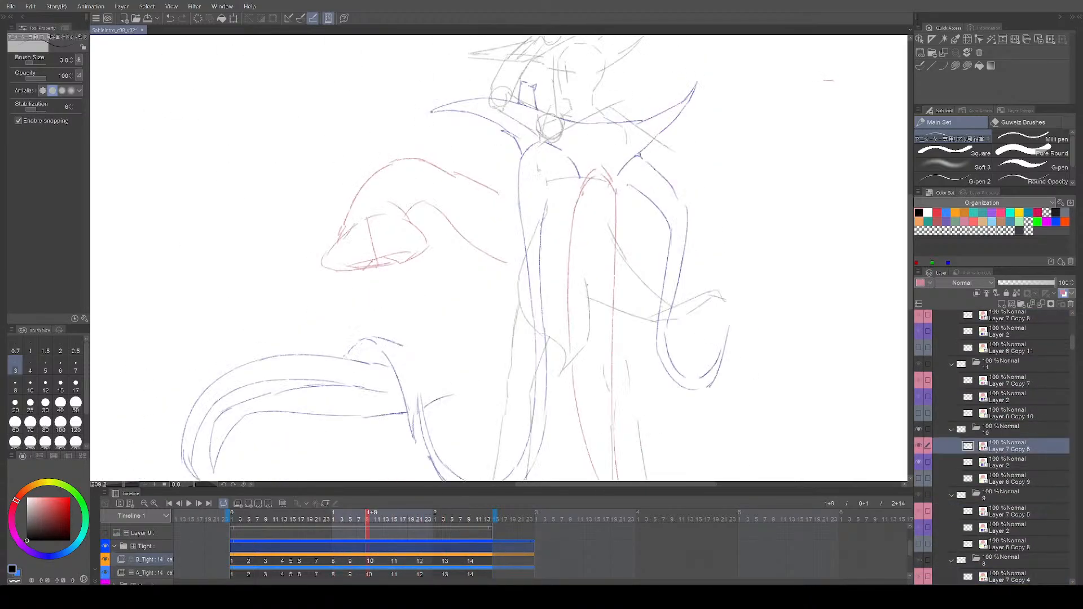
{"action": "key", "text": "Left"}
{"action": "key", "text": "Left"}
{"action": "key", "text": "Left"}
{"action": "key", "text": "Right"}
{"action": "key", "text": "Right"}
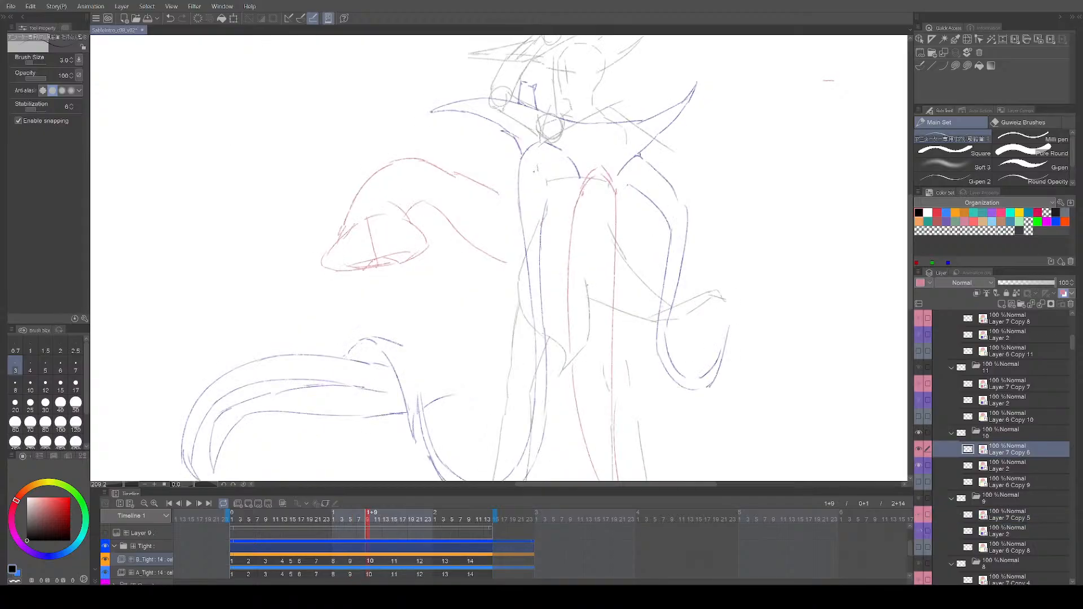
{"action": "key", "text": "Left"}
{"action": "key", "text": "Left"}
{"action": "key", "text": "Right"}
Step: Lasso the crest of the neck arc on cel 10 and adjust it with Free Transform
{"action": "key", "text": "m"}
{"action": "key", "text": "e"}
{"action": "key", "text": "m"}
{"action": "left_click_drag", "start_coordinate": [439, 170], "coordinate": [328, 192]}
{"action": "key", "text": "ctrl+t"}
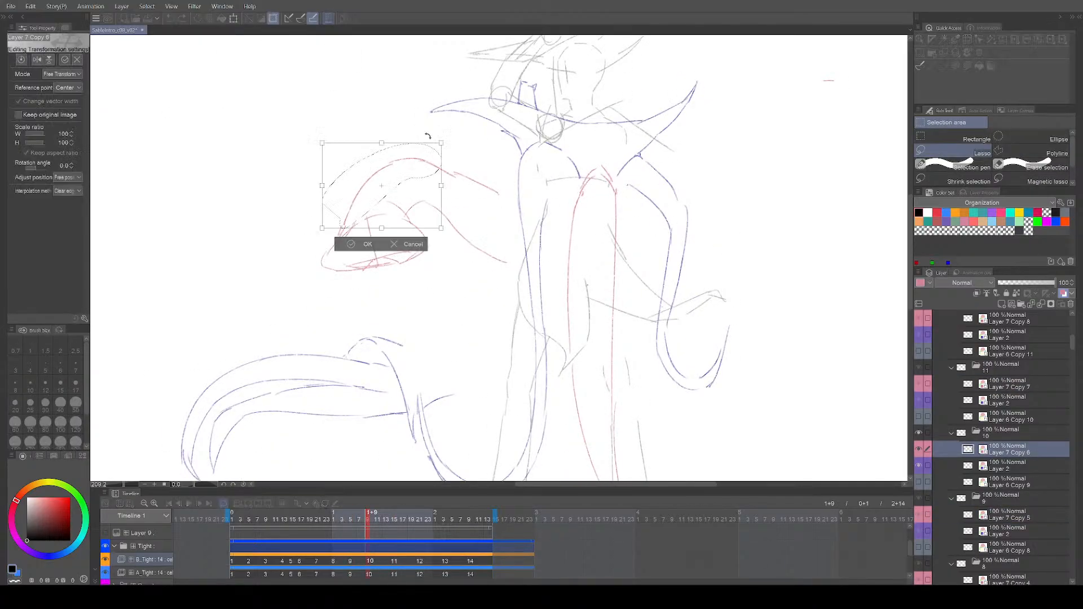
{"action": "key", "text": "Return"}
{"action": "key", "text": "ctrl+d"}
{"action": "key", "text": "p"}
Step: Flip through the cels around cel 12 to compare the tips of the red head with its neighbours
{"action": "key", "text": "Left"}
{"action": "key", "text": "Right"}
{"action": "key", "text": "Right"}
{"action": "key", "text": "Right"}
{"action": "left_click_drag", "start_coordinate": [543, 274], "coordinate": [547, 262]}
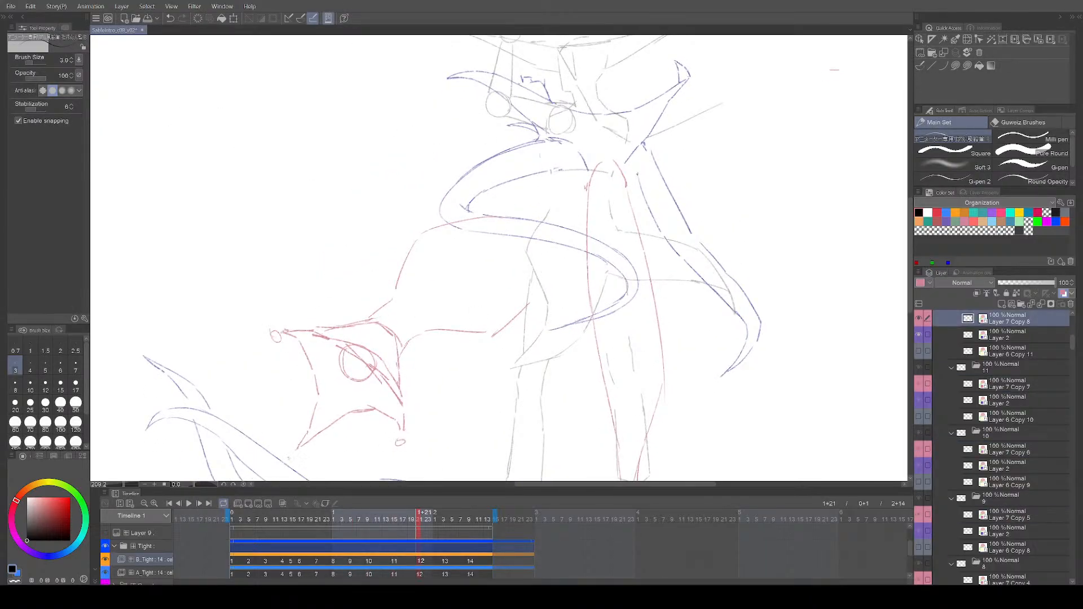
{"action": "key", "text": "Left"}
{"action": "key", "text": "Right"}
{"action": "key", "text": "Right"}
{"action": "key", "text": "Right"}
{"action": "key", "text": "Left"}
{"action": "key", "text": "Left"}
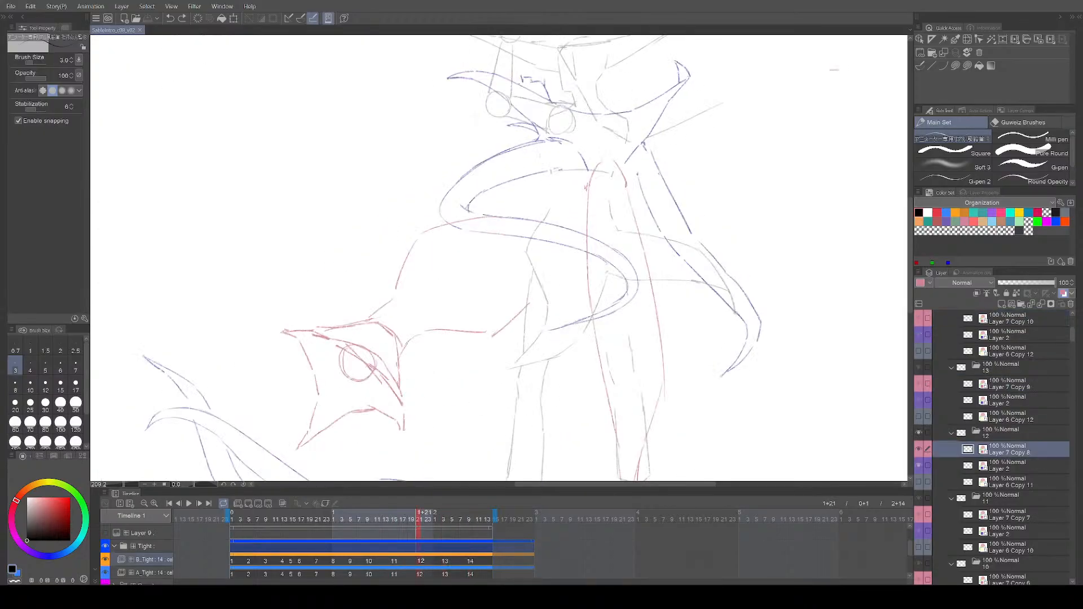
Step: Flip from cel 12 back to cel 8 and forward to cel 13 to review the head's opening motion
{"action": "key", "text": "Left"}
{"action": "key", "text": "Left"}
{"action": "key", "text": "Left"}
{"action": "key", "text": "Left"}
{"action": "key", "text": "Right"}
{"action": "key", "text": "Right"}
{"action": "key", "text": "Right"}
{"action": "key", "text": "Right"}
{"action": "key", "text": "Right"}
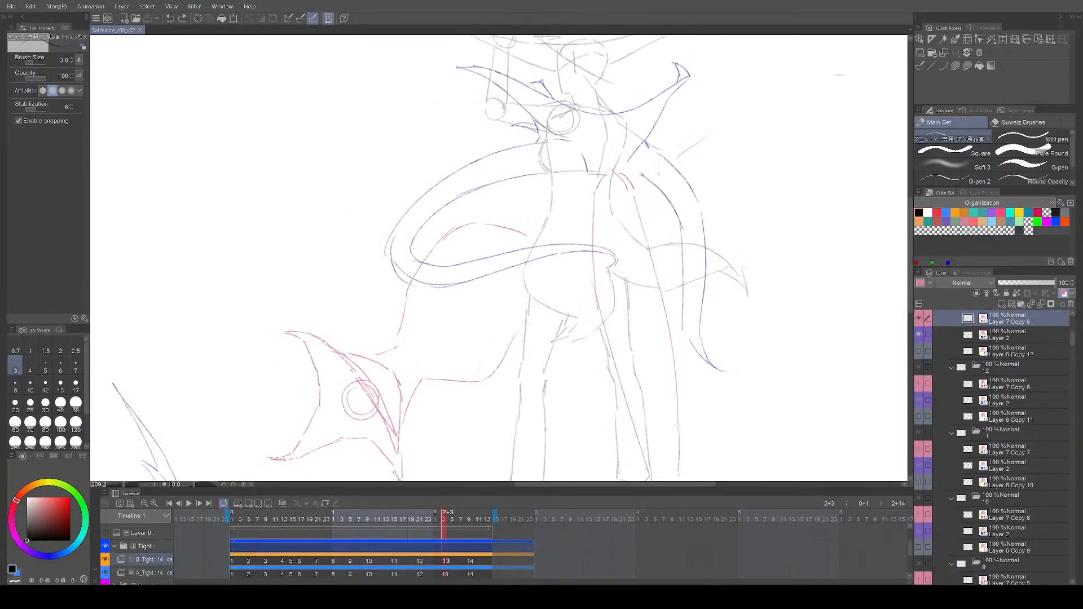
Step: Mark the corners along the open red head's outline on cel 14 with small circles
{"action": "key", "text": "Right"}
{"action": "left_click_drag", "start_coordinate": [445, 381], "coordinate": [477, 351]}
{"action": "scroll", "coordinate": [477, 350], "scroll_direction": "up", "scroll_amount": 2}
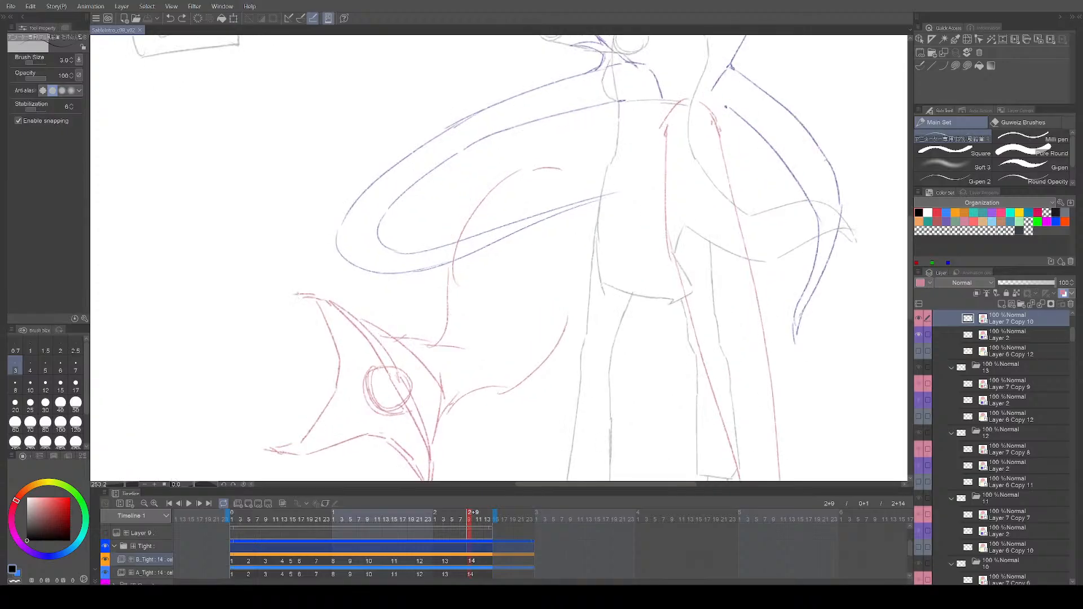
{"action": "left_click_drag", "start_coordinate": [455, 400], "coordinate": [458, 371]}
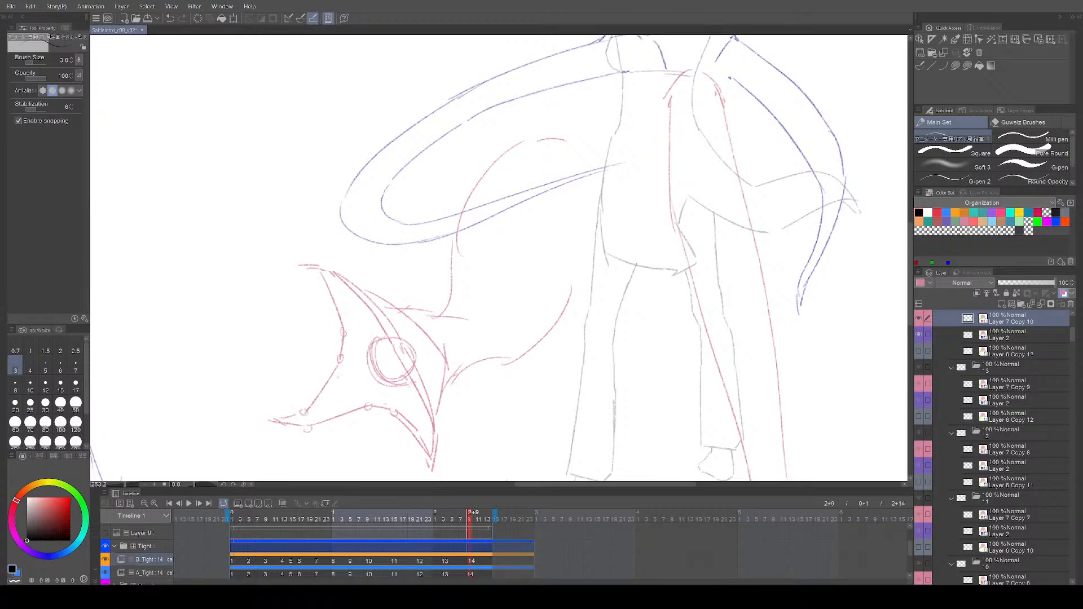
Step: Save the file, then play the animation with the whole figure in view and stop it
{"action": "scroll", "coordinate": [629, 227], "scroll_direction": "down", "scroll_amount": 2}
{"action": "left_click_drag", "start_coordinate": [642, 228], "coordinate": [565, 309]}
{"action": "key", "text": "ctrl+s"}
{"action": "left_click_drag", "start_coordinate": [622, 275], "coordinate": [610, 280]}
{"action": "key", "text": "Return"}
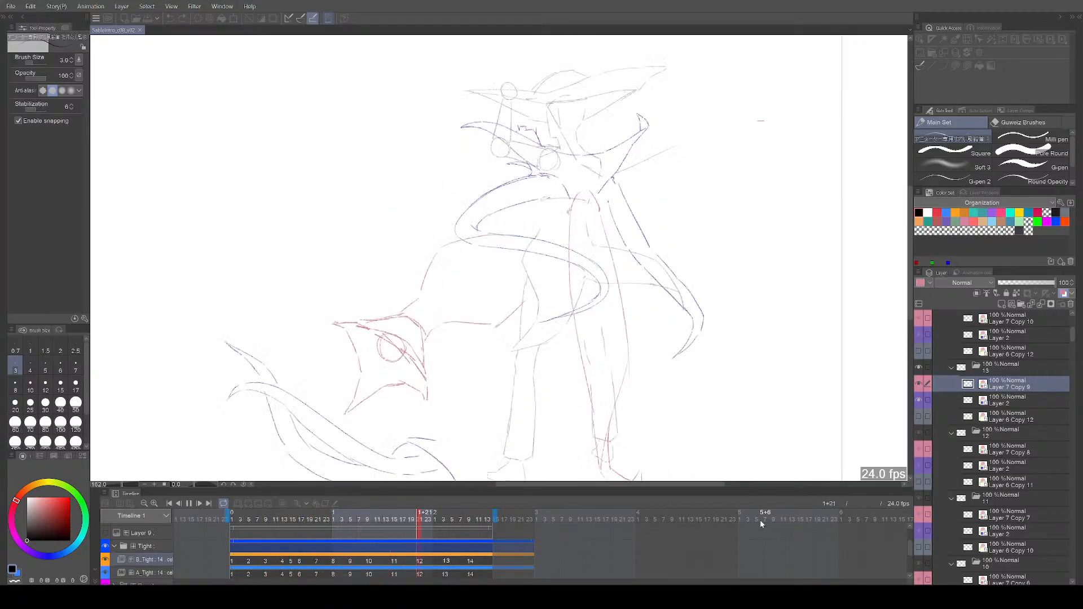
{"action": "key", "text": "space"}
Step: Flip back past cel 10 and forward to cel 14 to inspect the red head's movement
{"action": "key", "text": "Left"}
{"action": "key", "text": "Left"}
{"action": "key", "text": "Left"}
{"action": "key", "text": "Left"}
{"action": "key", "text": "Right"}
{"action": "key", "text": "Right"}
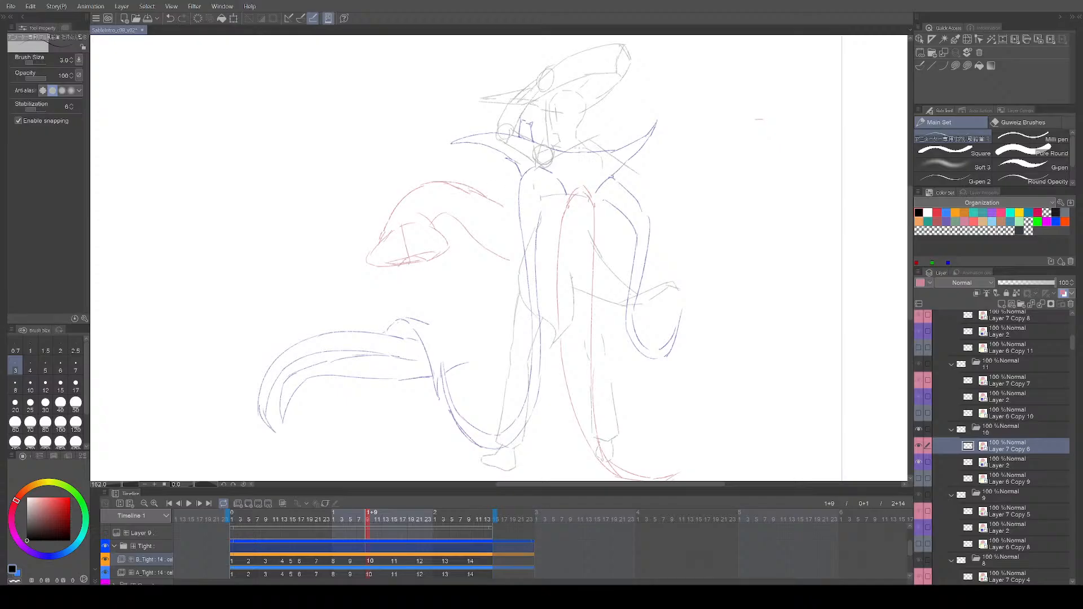
{"action": "key", "text": "Left"}
{"action": "key", "text": "Right"}
{"action": "key", "text": "Right"}
{"action": "key", "text": "Right"}
{"action": "key", "text": "Right"}
{"action": "key", "text": "Right"}
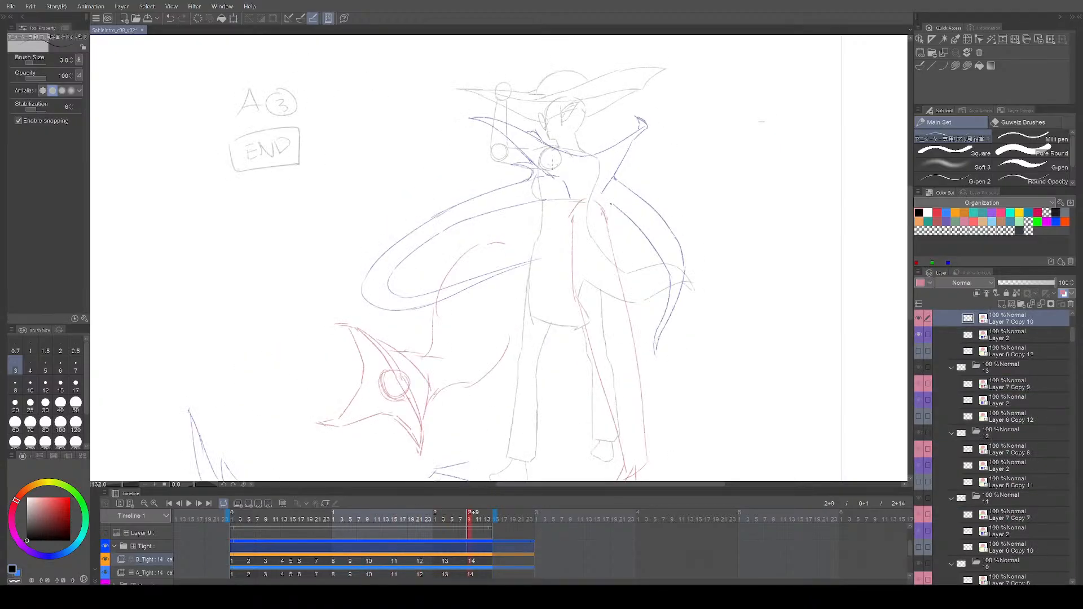
Step: Flip back from cel 14 to cel 7 to find where the red head first emerges
{"action": "key", "text": "Left"}
{"action": "key", "text": "Left"}
{"action": "key", "text": "Left"}
{"action": "key", "text": "Left"}
{"action": "key", "text": "Left"}
{"action": "key", "text": "Left"}
{"action": "key", "text": "Left"}
{"action": "key", "text": "Right"}
{"action": "key", "text": "Left"}
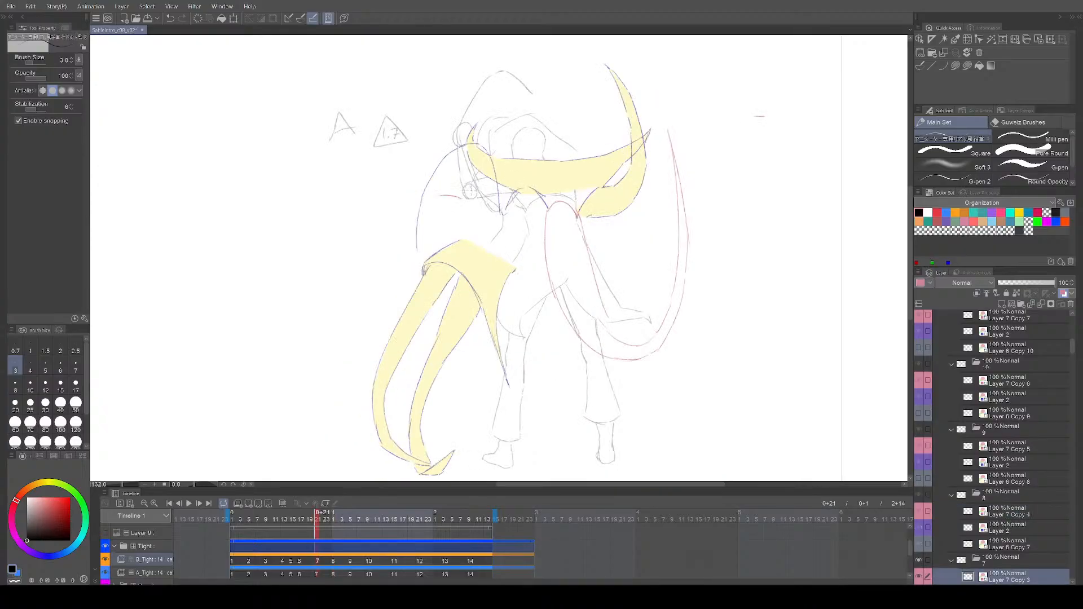
Step: Add a short red head stroke beside the arched blue line on cel 7, comparing it with cels 8 and 9
{"action": "key", "text": "e"}
{"action": "scroll", "coordinate": [525, 237], "scroll_direction": "up", "scroll_amount": 1}
{"action": "left_click_drag", "start_coordinate": [548, 248], "coordinate": [513, 232]}
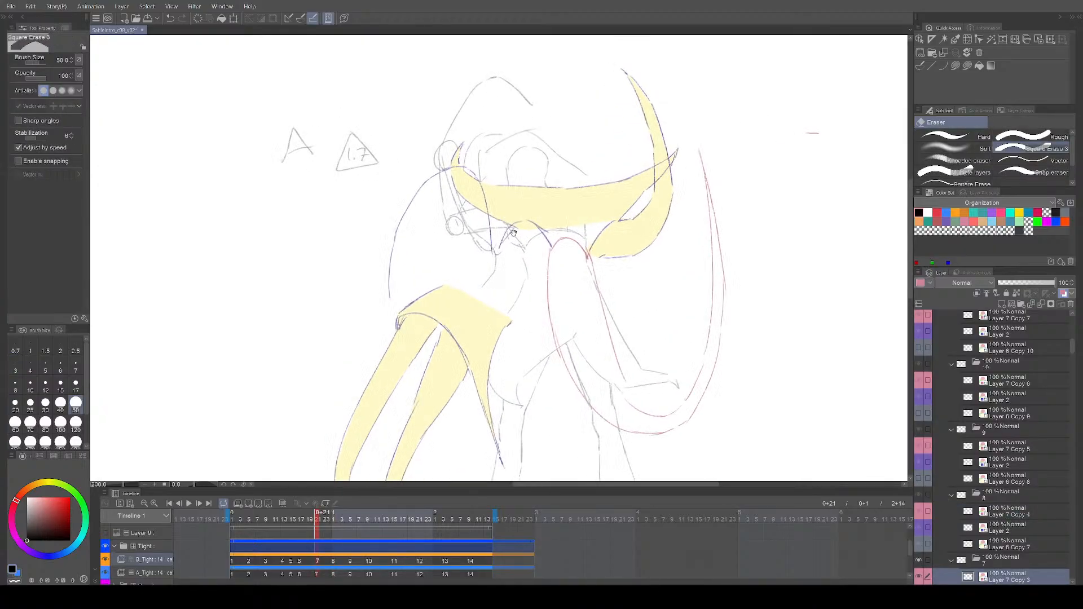
{"action": "key", "text": "Right"}
{"action": "key", "text": "Left"}
{"action": "key", "text": "Right"}
{"action": "key", "text": "Left"}
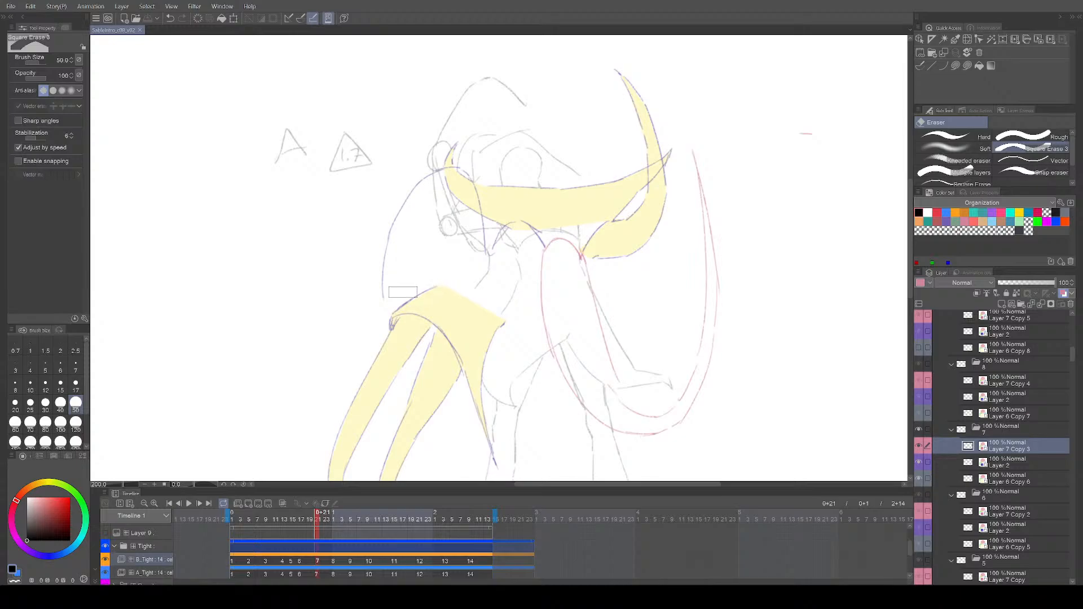
{"action": "key", "text": "p"}
{"action": "key", "text": "Right"}
{"action": "key", "text": "Right"}
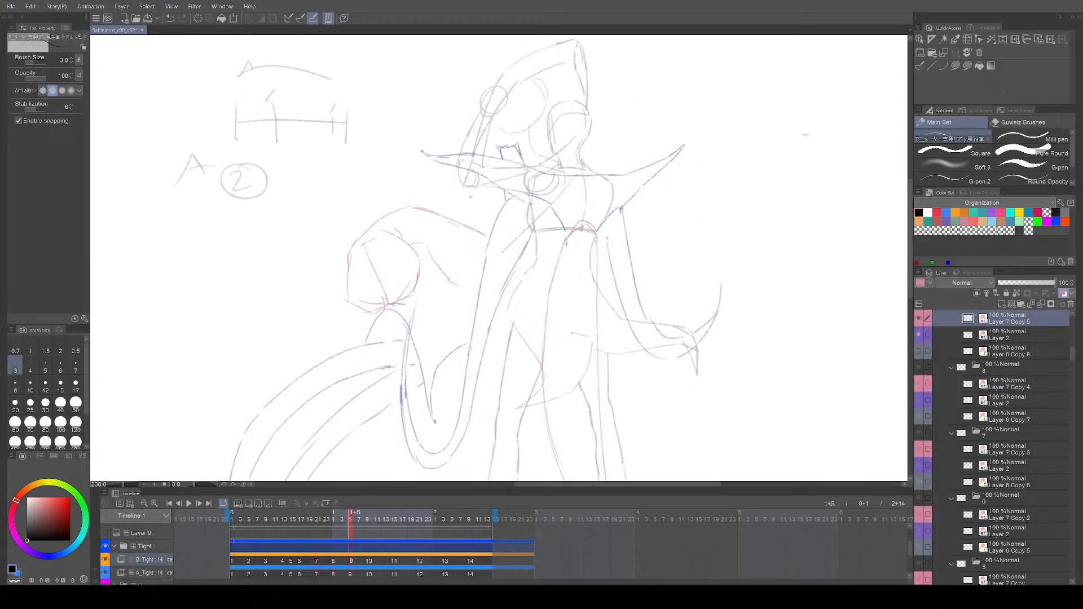
{"action": "key", "text": "Left"}
{"action": "key", "text": "Left"}
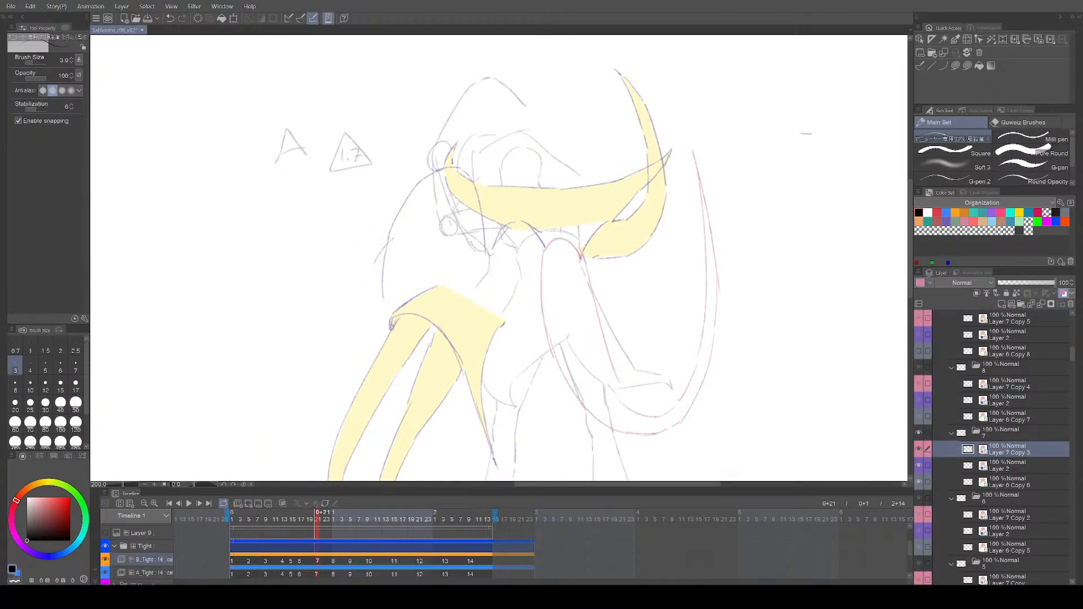
Step: Flip forward from cel 7 to cel 13, then play the animation to review cel 7's added stroke
{"action": "key", "text": "Right"}
{"action": "key", "text": "Right"}
{"action": "key", "text": "Right"}
{"action": "key", "text": "Right"}
{"action": "key", "text": "Right"}
{"action": "key", "text": "Right"}
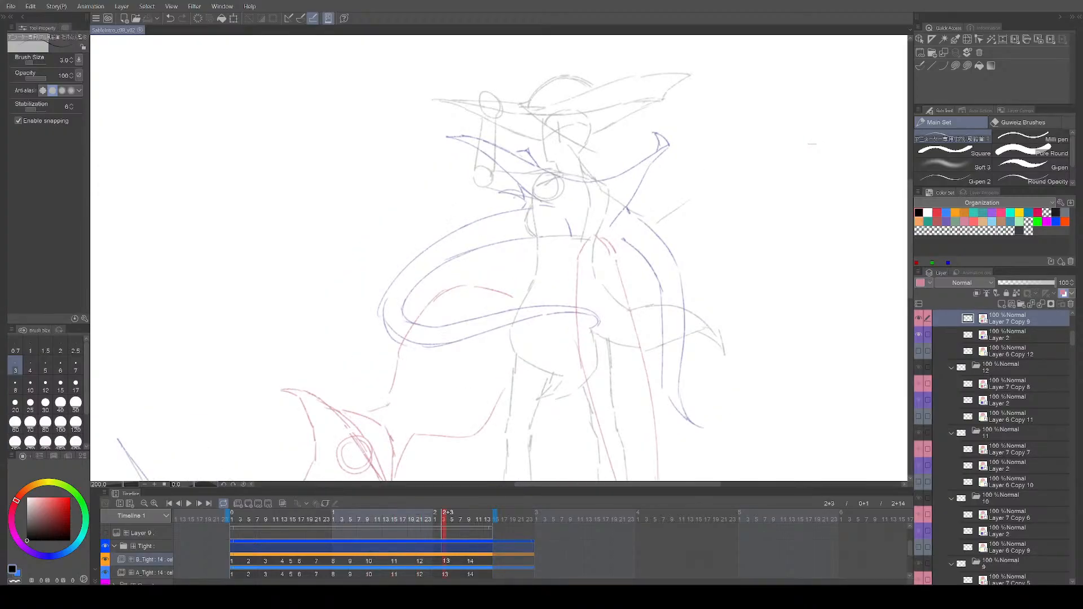
{"action": "key", "text": "space"}
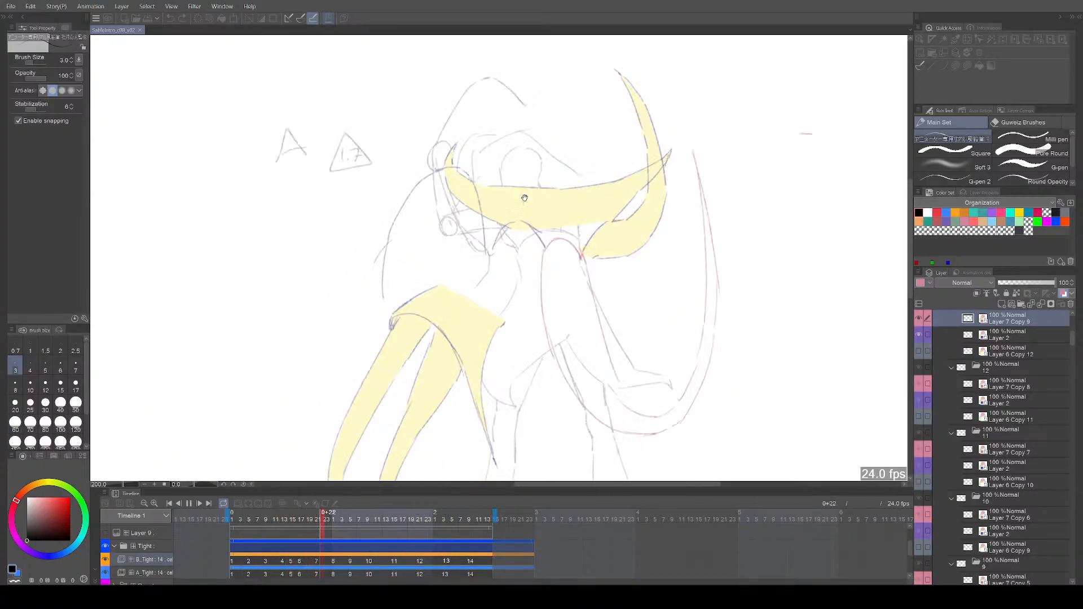
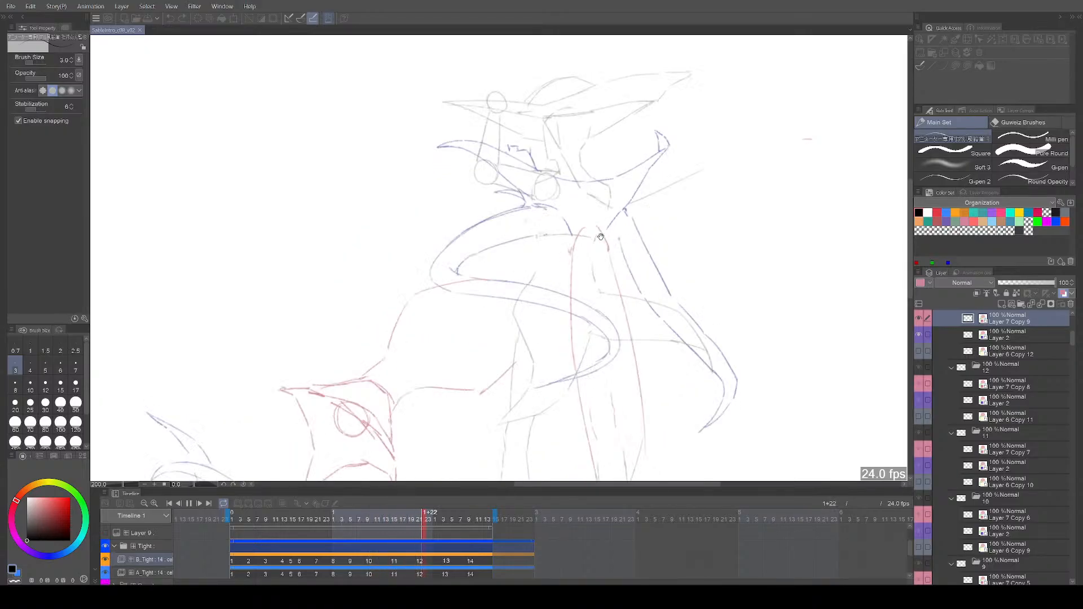
{"action": "key", "text": "space"}
Step: Flip forward through the drawings to cel 9 and back to cel 7 to study the head's entrance
{"action": "key", "text": "Right"}
{"action": "key", "text": "Right"}
{"action": "key", "text": "Right"}
{"action": "key", "text": "Right"}
{"action": "key", "text": "Right"}
{"action": "key", "text": "Right"}
{"action": "key", "text": "Right"}
{"action": "key", "text": "Right"}
{"action": "key", "text": "Right"}
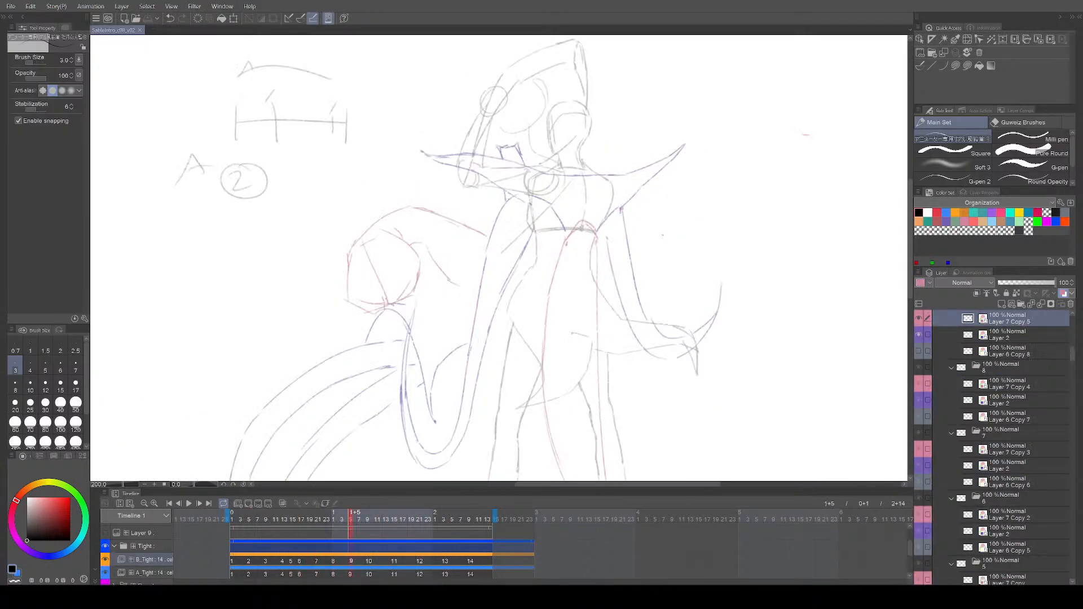
{"action": "key", "text": "Left"}
{"action": "key", "text": "Left"}
{"action": "key", "text": "Left"}
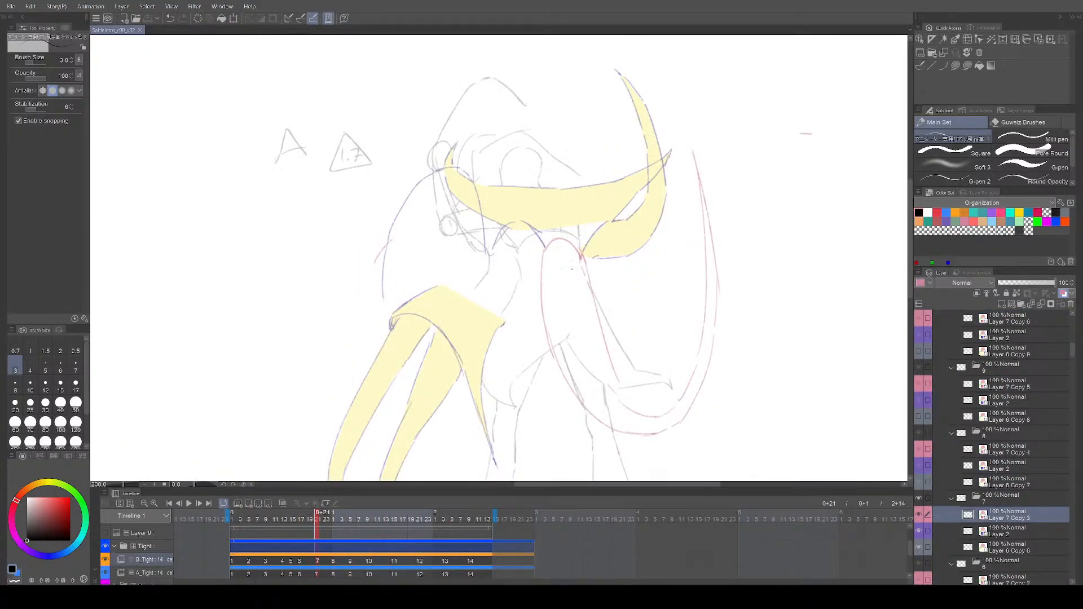
Step: Turn on onion skin and compare the red head and neck arcs on cels 7 to 10 up close
{"action": "left_click_drag", "start_coordinate": [508, 226], "coordinate": [541, 228]}
{"action": "left_click_drag", "start_coordinate": [488, 283], "coordinate": [535, 298]}
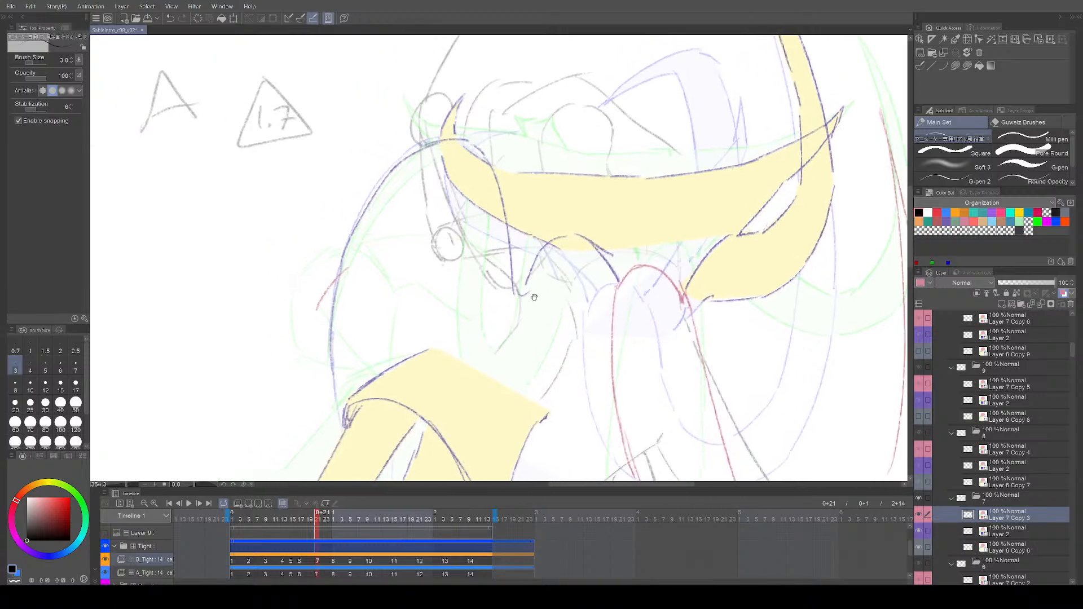
{"action": "key", "text": "Right"}
{"action": "key", "text": "Right"}
{"action": "key", "text": "Left"}
{"action": "key", "text": "Right"}
{"action": "key", "text": "Right"}
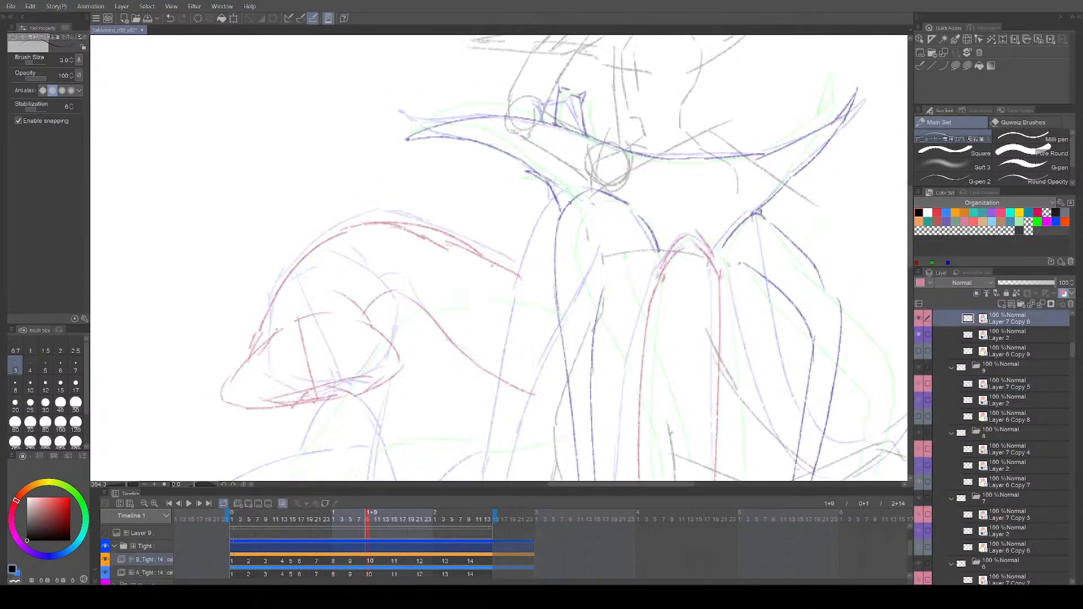
{"action": "key", "text": "Left"}
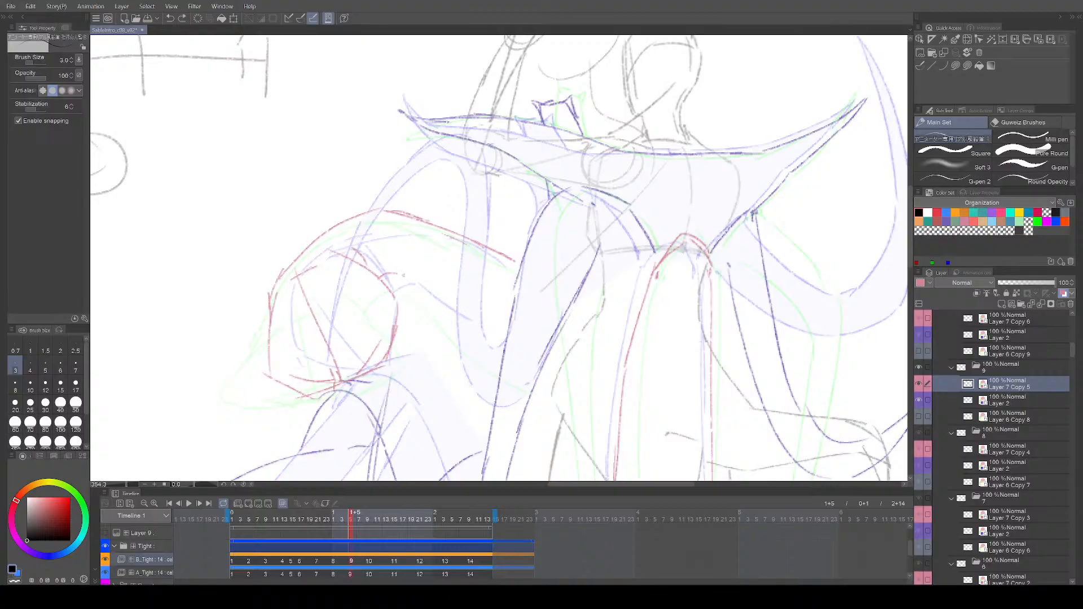
Step: Touch up the red head and neck lines on cel 10 with eraser and pen, using the onion skin as reference
{"action": "key", "text": "Right"}
{"action": "key", "text": "Right"}
{"action": "key", "text": "Left"}
{"action": "key", "text": "e"}
{"action": "key", "text": "p"}
{"action": "scroll", "coordinate": [491, 321], "scroll_direction": "down", "scroll_amount": 4}
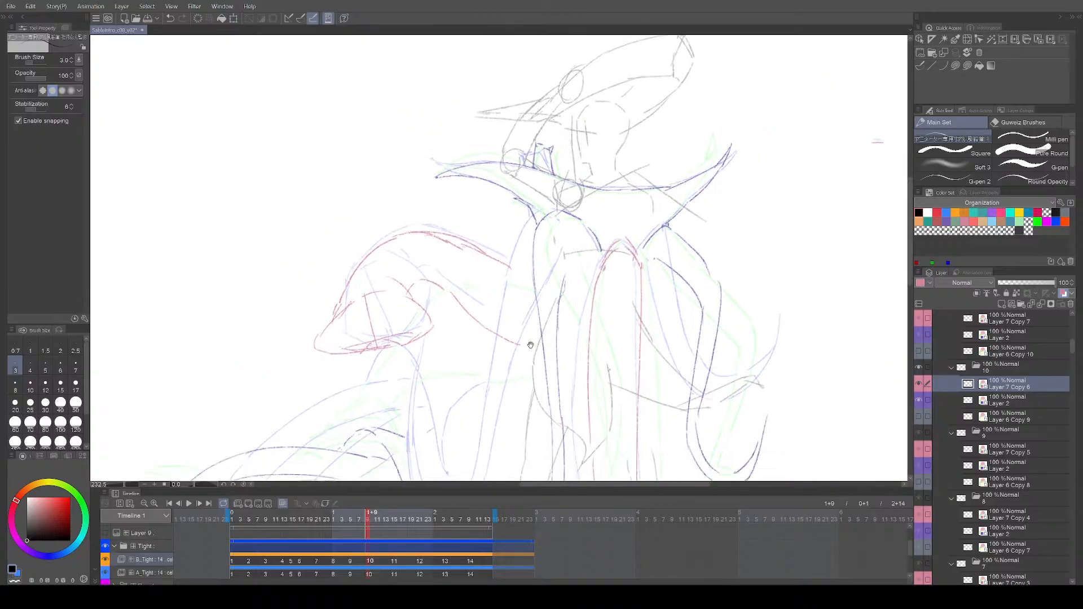
{"action": "left_click_drag", "start_coordinate": [526, 373], "coordinate": [524, 368]}
{"action": "left_click_drag", "start_coordinate": [519, 367], "coordinate": [518, 365]}
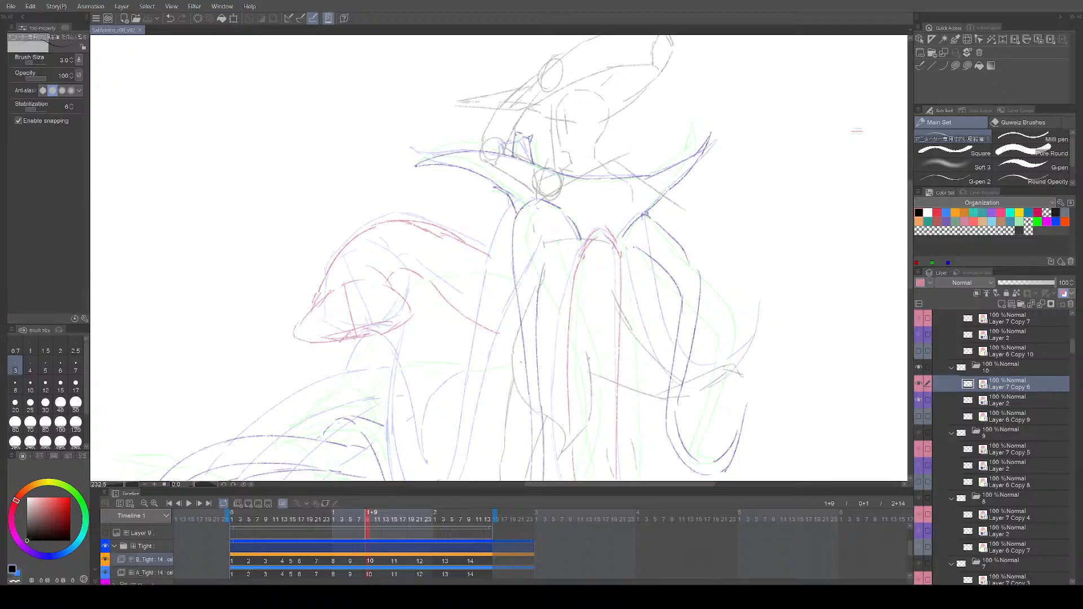
{"action": "left_click_drag", "start_coordinate": [551, 361], "coordinate": [545, 360]}
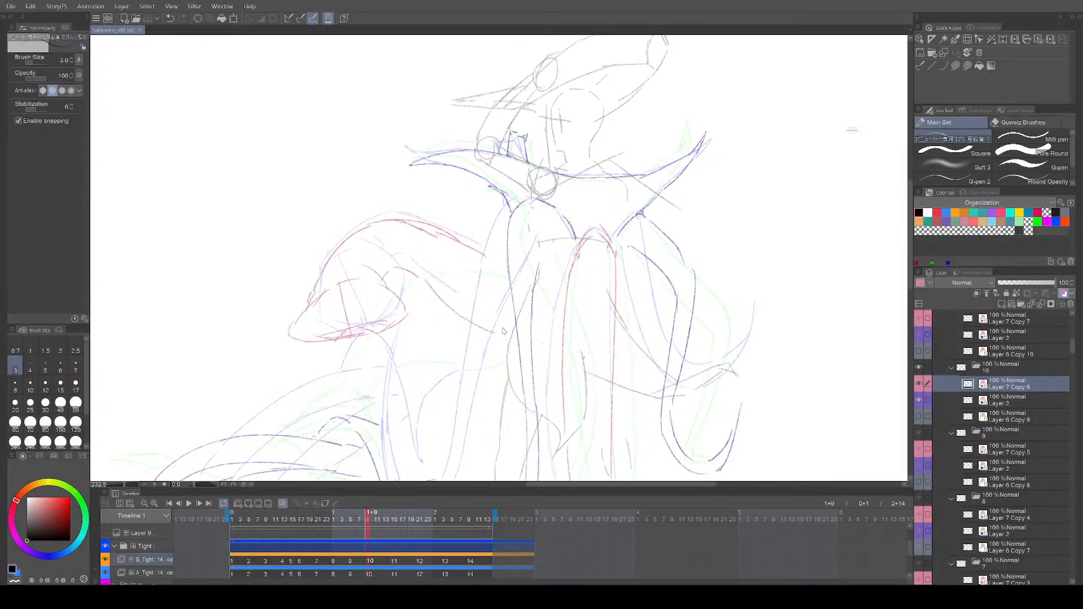
Step: Turn off onion skin, flip back to cel 8, and play the animation to review the red head
{"action": "left_click", "coordinate": [282, 505]}
{"action": "key", "text": "Left"}
{"action": "key", "text": "Left"}
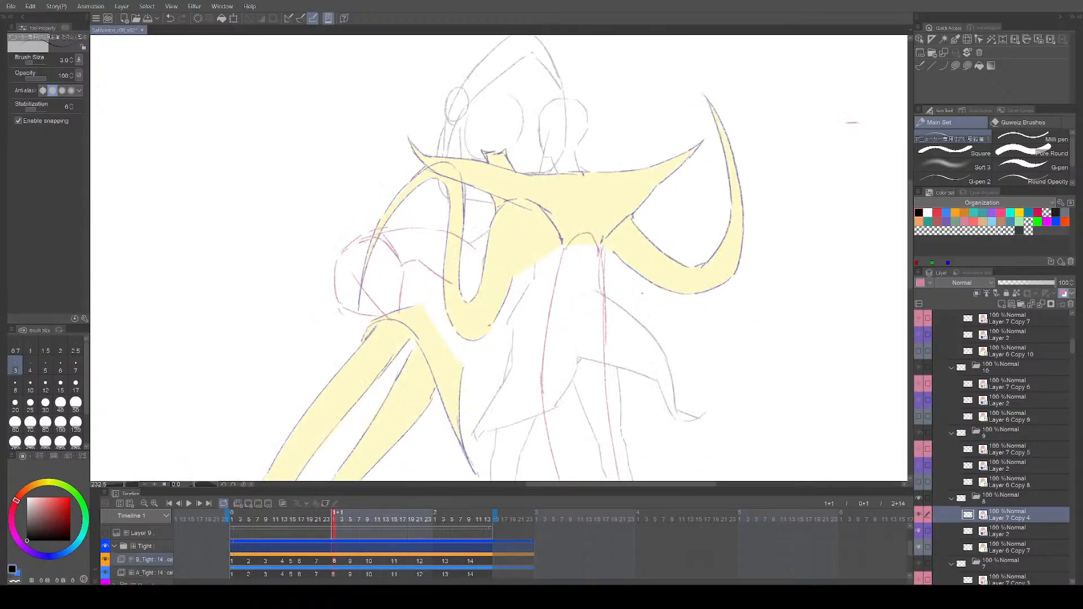
{"action": "key", "text": "space"}
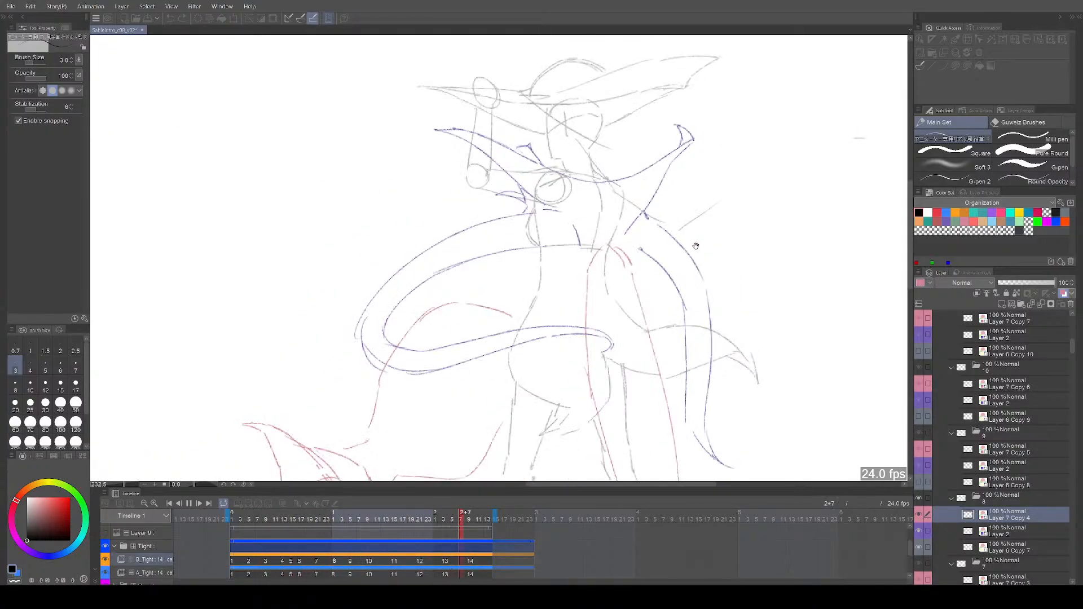
{"action": "key", "text": "space"}
Step: Redraw the small red head outline on cel 7, flipping against cels 6 and 8 for reference
{"action": "key", "text": "Left"}
{"action": "key", "text": "Left"}
{"action": "key", "text": "Left"}
{"action": "key", "text": "Left"}
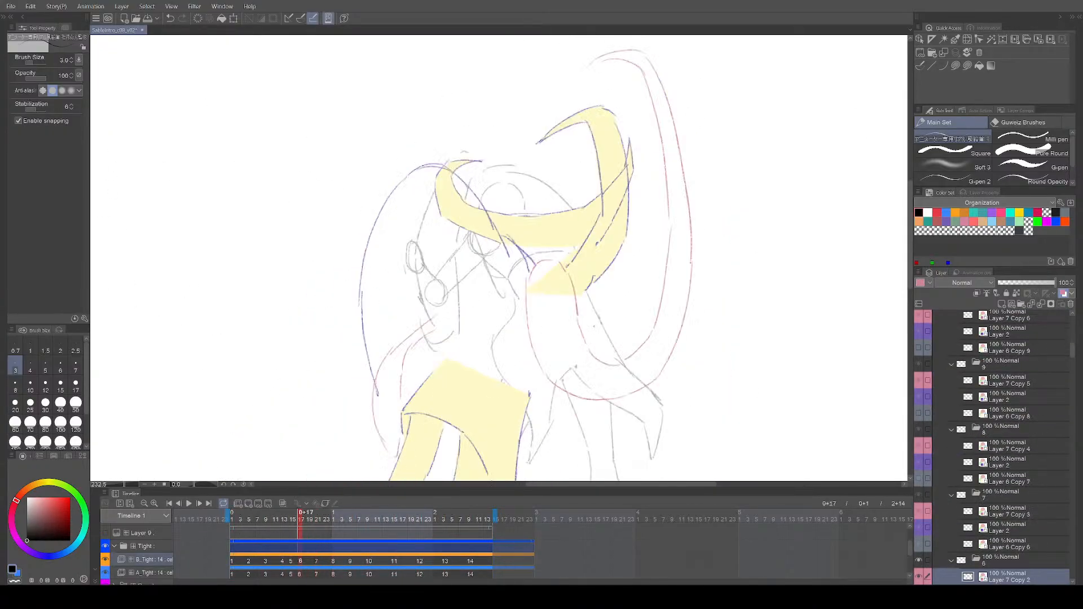
{"action": "key", "text": "Right"}
{"action": "key", "text": "Right"}
{"action": "key", "text": "Left"}
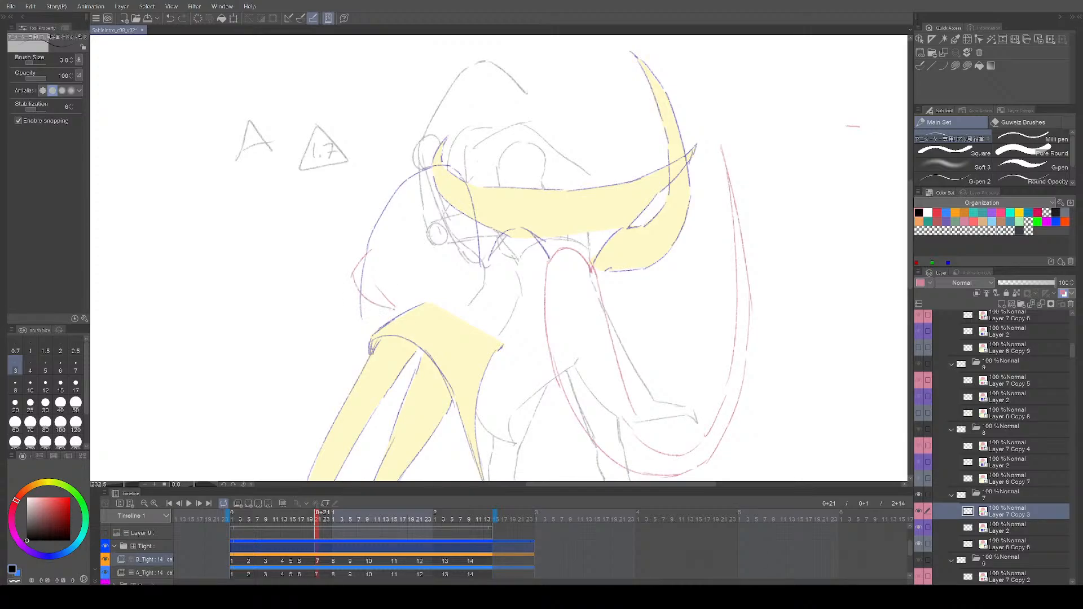
{"action": "key", "text": "Left"}
{"action": "key", "text": "Right"}
{"action": "key", "text": "Right"}
{"action": "key", "text": "Right"}
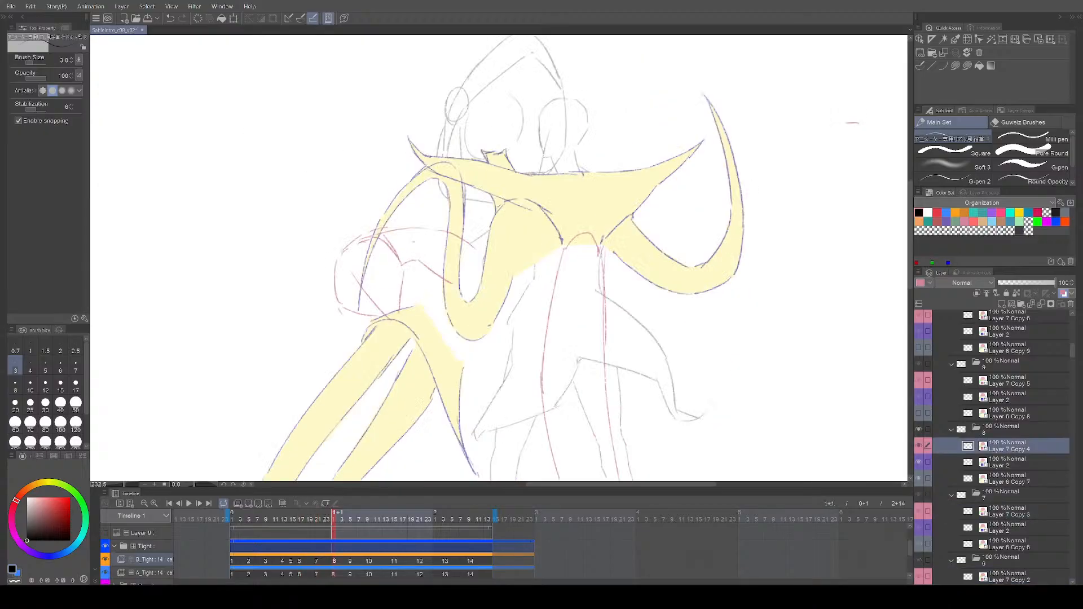
{"action": "key", "text": "Left"}
{"action": "key", "text": "Left"}
{"action": "key", "text": "Right"}
{"action": "key", "text": "Left"}
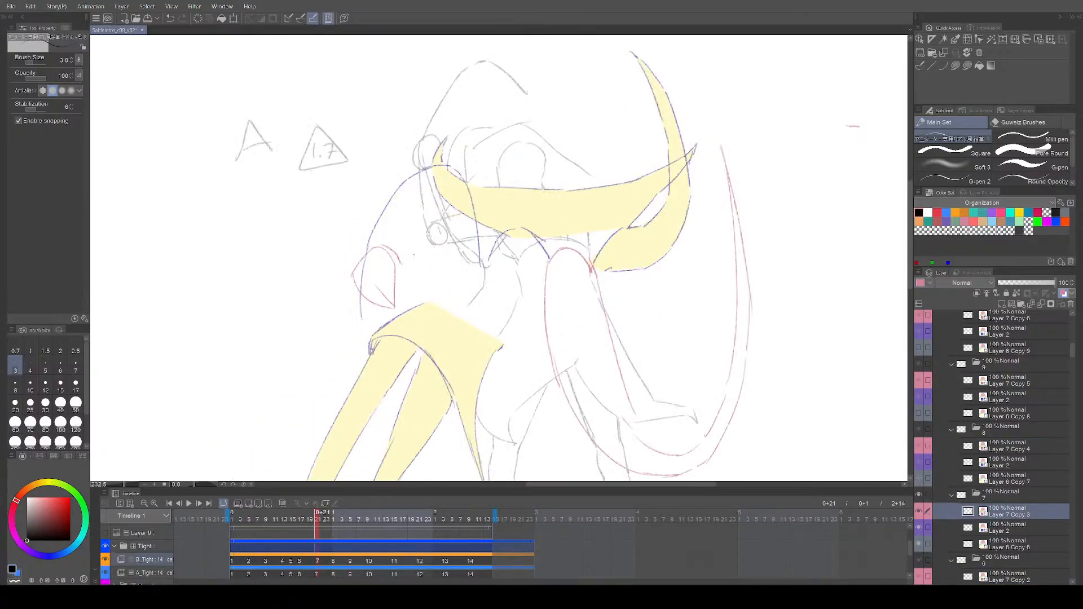
Step: Lasso the red head on cel 7, adjust its placement, and compare it with cels 6 and 8
{"action": "key", "text": "m"}
{"action": "left_click_drag", "start_coordinate": [351, 236], "coordinate": [409, 230]}
{"action": "key", "text": "ctrl+d"}
{"action": "key", "text": "p"}
{"action": "key", "text": "Left"}
{"action": "key", "text": "Right"}
{"action": "key", "text": "Right"}
{"action": "key", "text": "Left"}
{"action": "key", "text": "Left"}
Step: Lasso the red head on cel 7 again, refine its placement, and check it against cels 5 to 8
{"action": "left_click_drag", "start_coordinate": [459, 360], "coordinate": [478, 305]}
{"action": "key", "text": "Right"}
{"action": "key", "text": "Left"}
{"action": "key", "text": "Left"}
{"action": "key", "text": "Right"}
{"action": "key", "text": "m"}
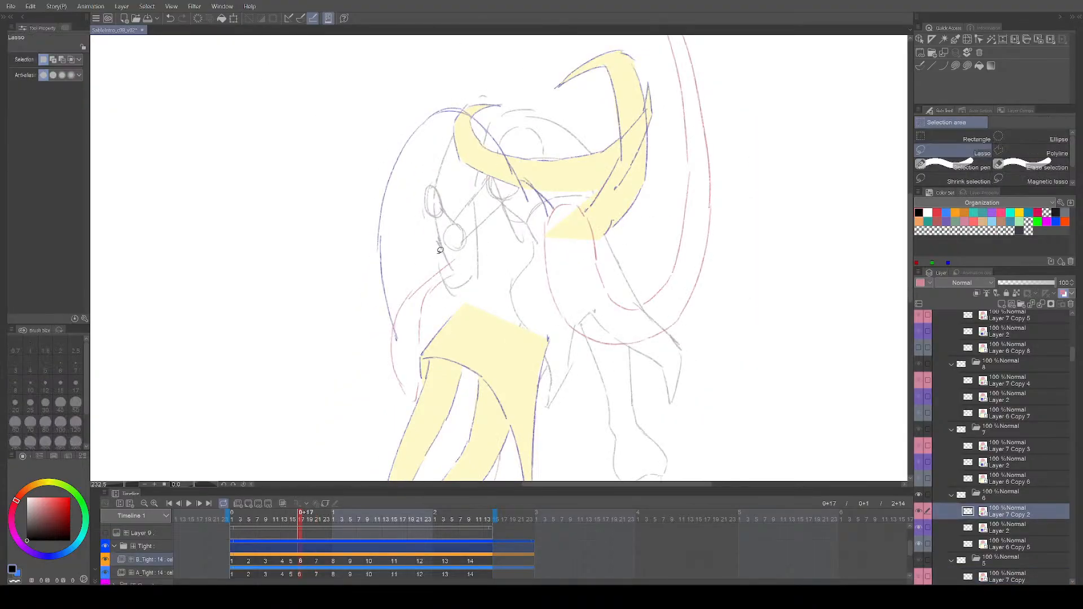
{"action": "key", "text": "Right"}
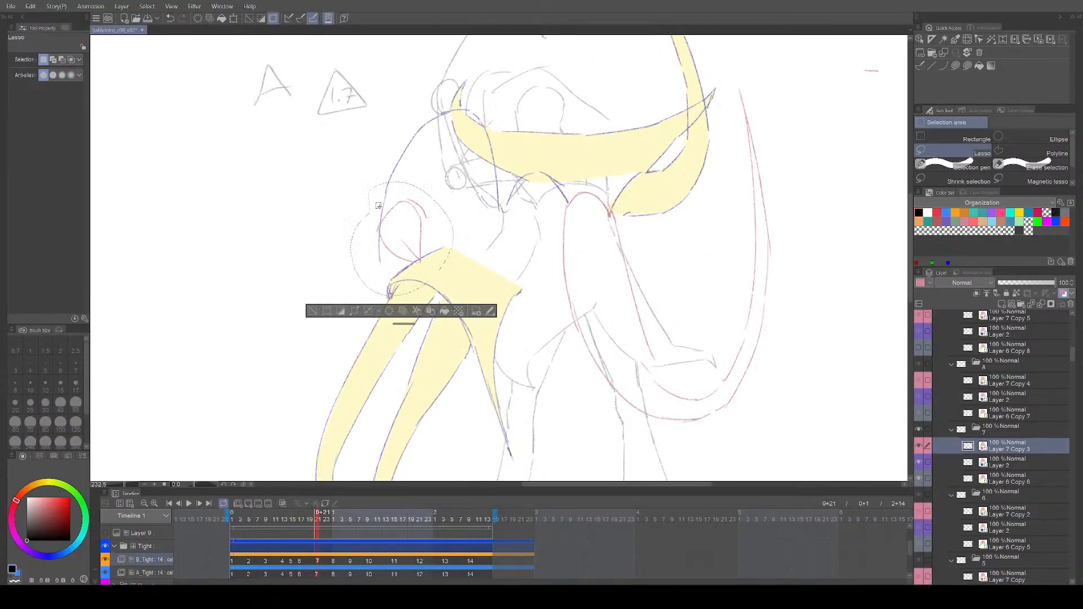
{"action": "key", "text": "ctrl+d"}
{"action": "key", "text": "p"}
{"action": "key", "text": "Left"}
{"action": "key", "text": "Left"}
{"action": "key", "text": "Right"}
{"action": "key", "text": "Right"}
{"action": "key", "text": "Right"}
{"action": "key", "text": "Right"}
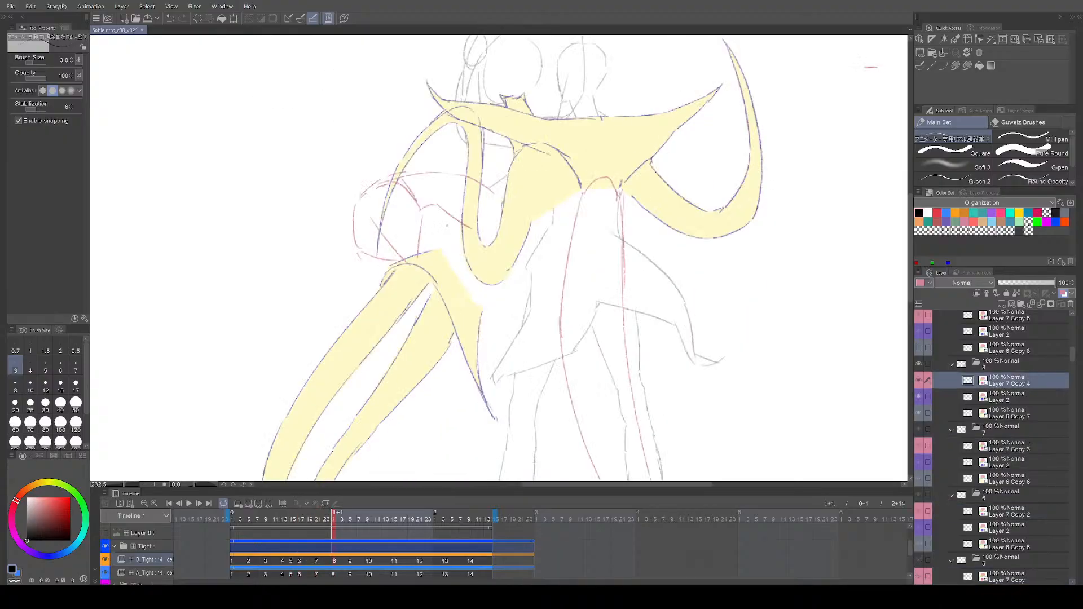
Step: Flip on to cel 11, play the animation, and return to cel 7 to review the red head's path
{"action": "key", "text": "Right"}
{"action": "key", "text": "Right"}
{"action": "key", "text": "Right"}
{"action": "scroll", "coordinate": [649, 429], "scroll_direction": "down", "scroll_amount": 1}
{"action": "mouse_move", "coordinate": [646, 428]}
{"action": "left_mouse_down"}
{"action": "mouse_move", "coordinate": [616, 377]}
{"action": "mouse_move", "coordinate": [598, 387]}
{"action": "left_mouse_up"}
{"action": "key", "text": "space"}
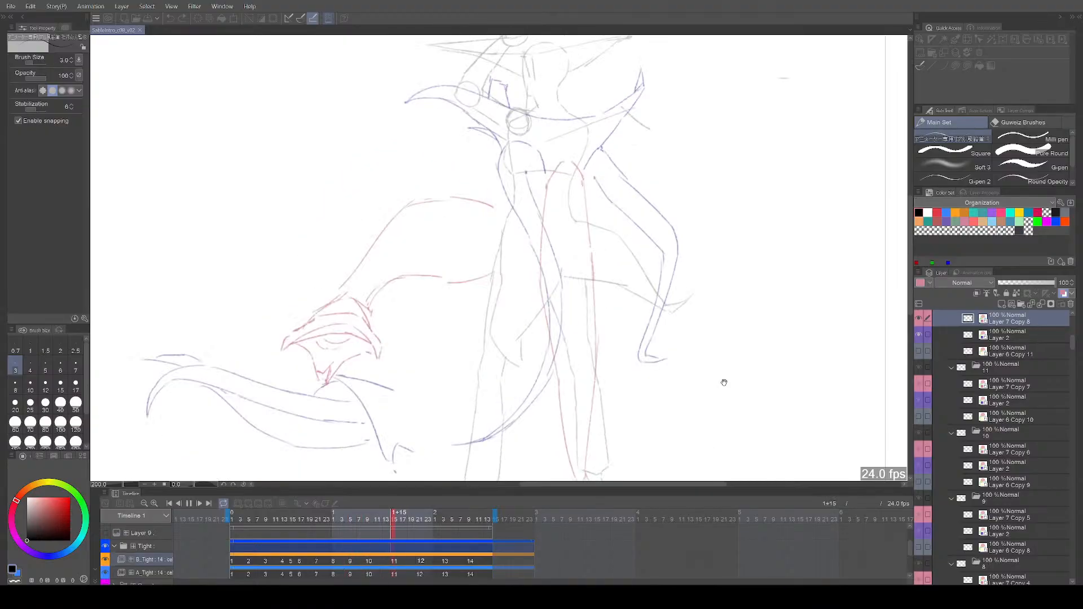
{"action": "key", "text": "space"}
{"action": "key", "text": "Right"}
{"action": "key", "text": "Right"}
{"action": "key", "text": "Right"}
{"action": "key", "text": "Right"}
{"action": "key", "text": "Right"}
{"action": "key", "text": "Right"}
{"action": "key", "text": "Left"}
{"action": "key", "text": "Left"}
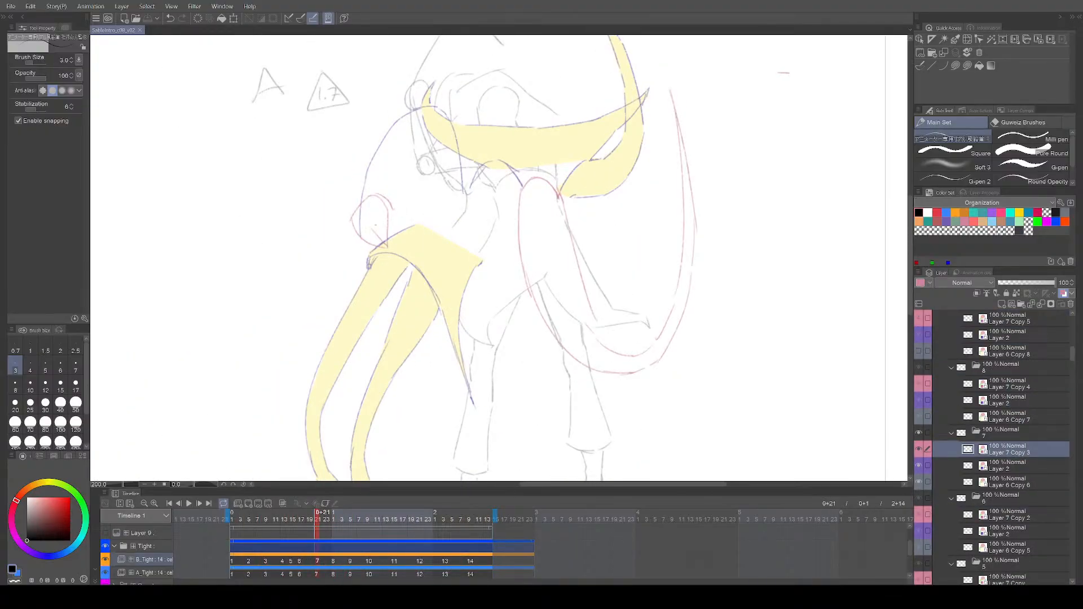
Step: Lasso the red head on cel 7 and rotate it about 16 degrees counter-clockwise with Free Transform
{"action": "key", "text": "e"}
{"action": "key", "text": "m"}
{"action": "mouse_move", "coordinate": [328, 207]}
{"action": "left_mouse_down"}
{"action": "mouse_move", "coordinate": [370, 170]}
{"action": "mouse_move", "coordinate": [327, 202]}
{"action": "left_mouse_up"}
{"action": "key", "text": "ctrl+t"}
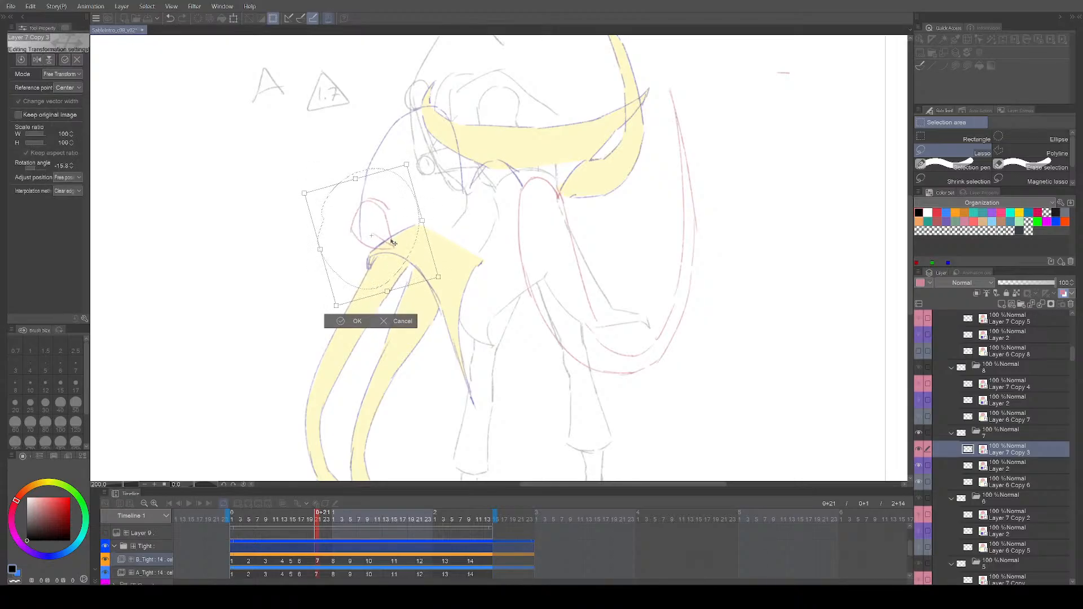
{"action": "key", "text": "Return"}
{"action": "key", "text": "ctrl+d"}
{"action": "key", "text": "p"}
Step: Flip back and forth between cels 7 and 12 and play the animation to check the rotated head
{"action": "key", "text": "Right"}
{"action": "key", "text": "Right"}
{"action": "key", "text": "Right"}
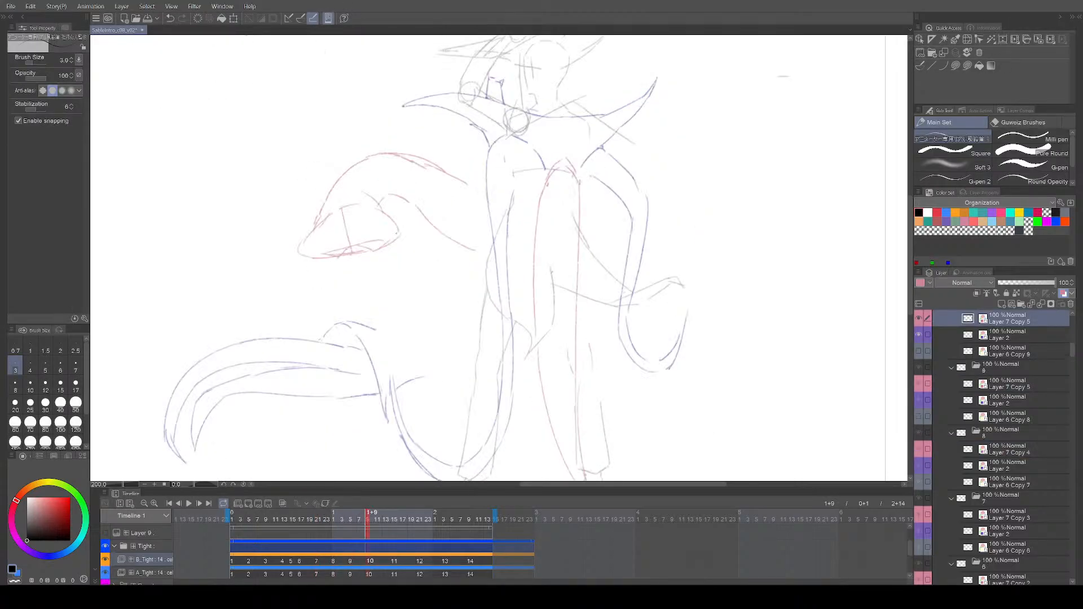
{"action": "key", "text": "Left"}
{"action": "key", "text": "Left"}
{"action": "key", "text": "Left"}
{"action": "key", "text": "Right"}
{"action": "key", "text": "Right"}
{"action": "key", "text": "Right"}
{"action": "key", "text": "Right"}
{"action": "key", "text": "Right"}
{"action": "key", "text": "Right"}
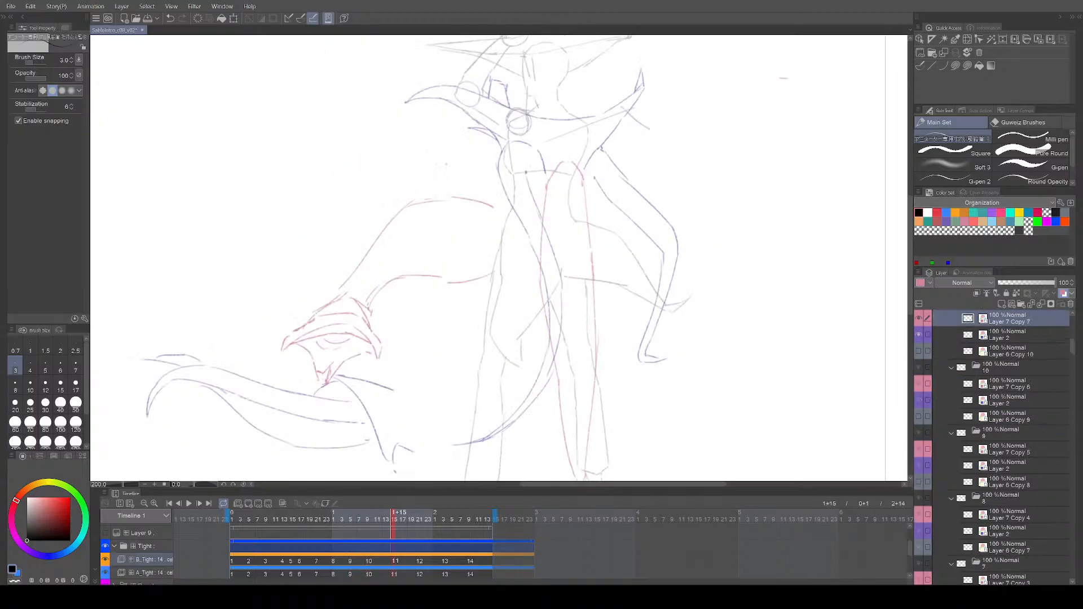
{"action": "key", "text": "Right"}
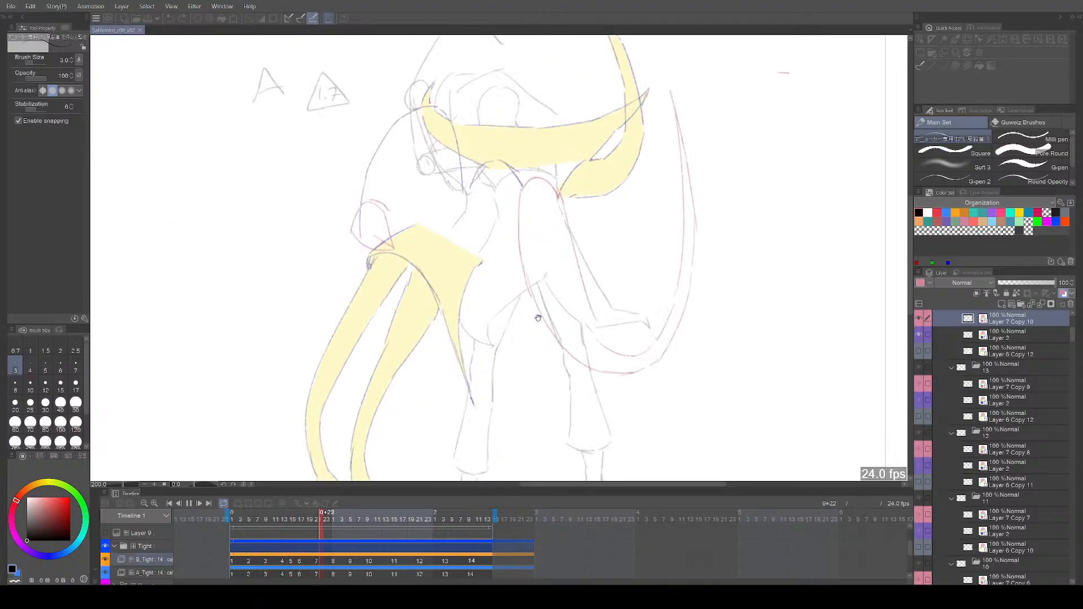
{"action": "key", "text": "space"}
Step: Flip back through the cels to cel 5 and forward to cel 7 to examine the head's entrance
{"action": "key", "text": "Left"}
{"action": "key", "text": "Left"}
{"action": "key", "text": "Left"}
{"action": "key", "text": "Left"}
{"action": "key", "text": "Left"}
{"action": "key", "text": "Left"}
{"action": "key", "text": "Left"}
{"action": "key", "text": "Left"}
{"action": "key", "text": "Left"}
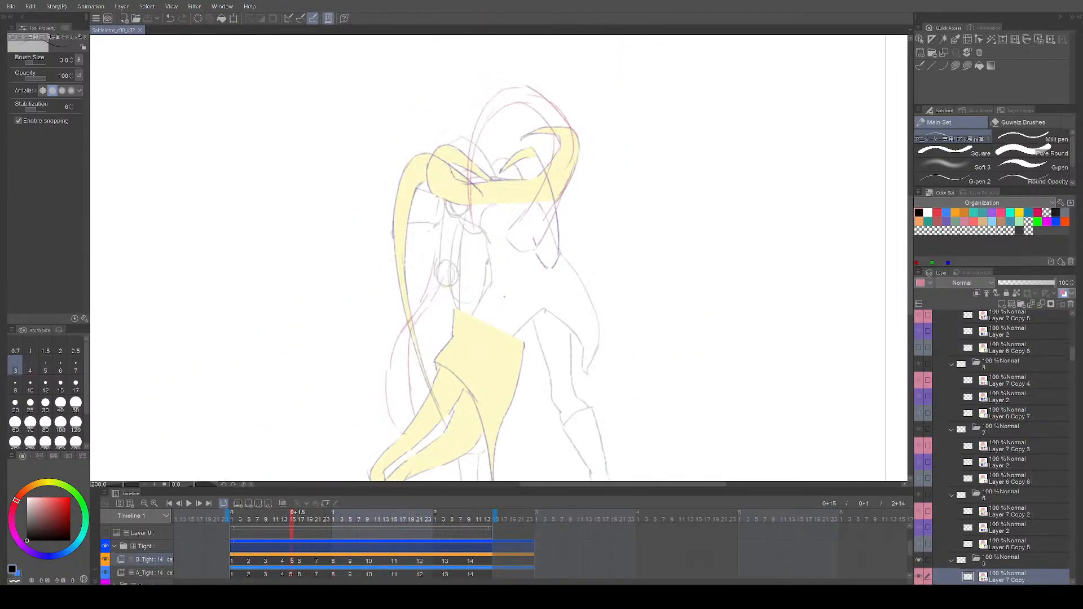
{"action": "key", "text": "Right"}
{"action": "key", "text": "Right"}
{"action": "key", "text": "Right"}
{"action": "key", "text": "Right"}
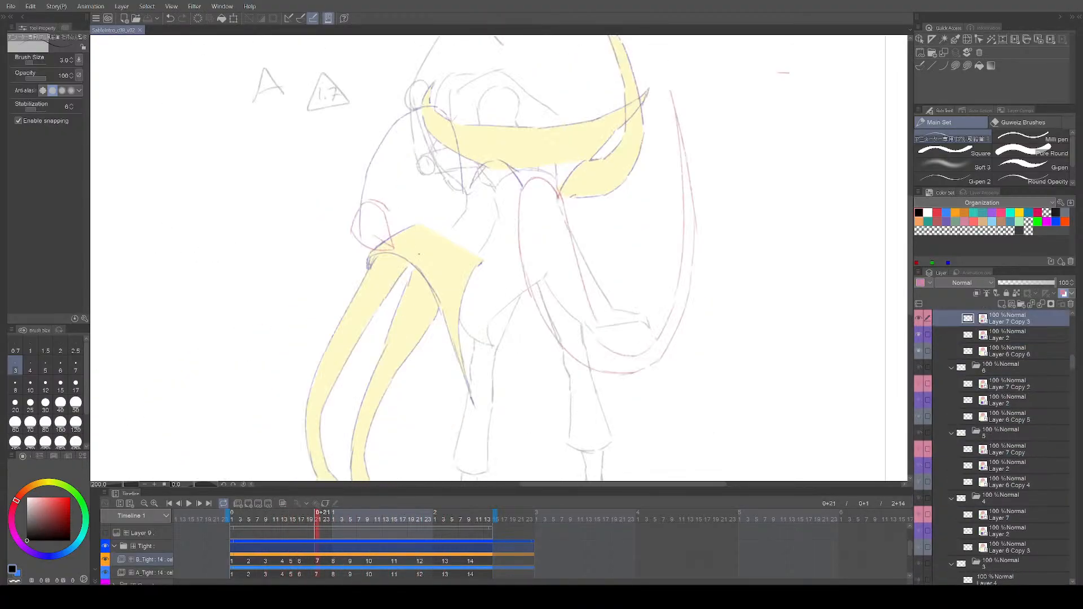
Step: Draw tilt guide lines through the red head on cels 9 and 10
{"action": "key", "text": "Right"}
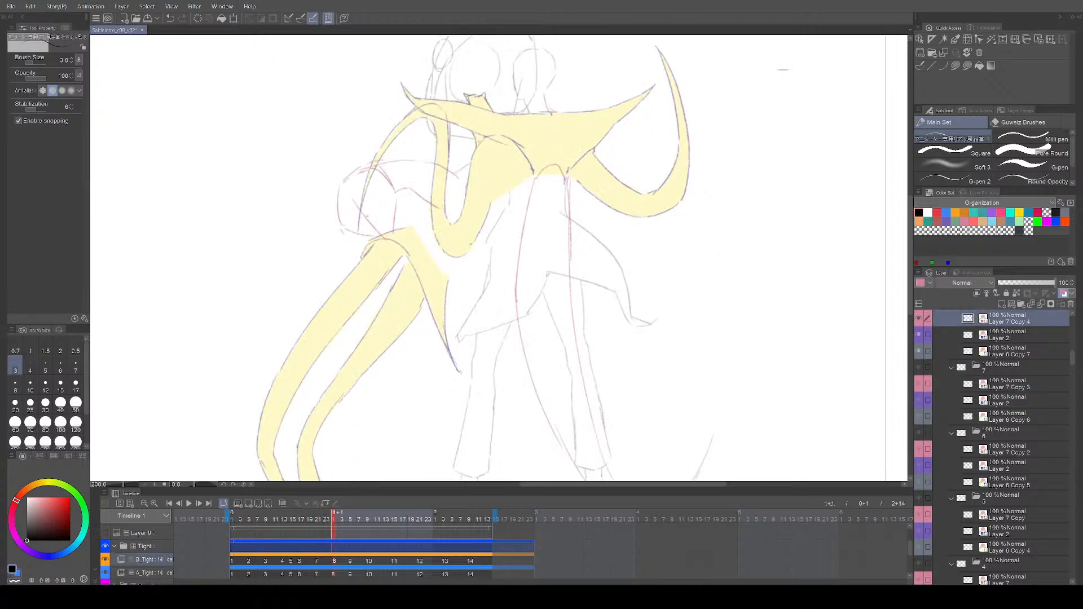
{"action": "key", "text": "Right"}
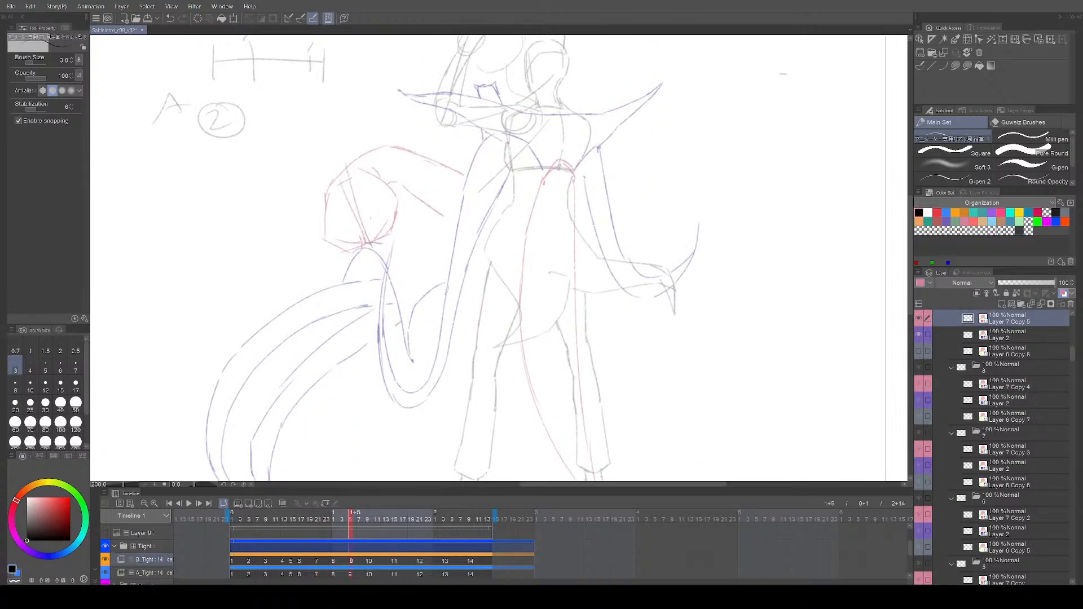
{"action": "key", "text": "Right"}
{"action": "key", "text": "Right"}
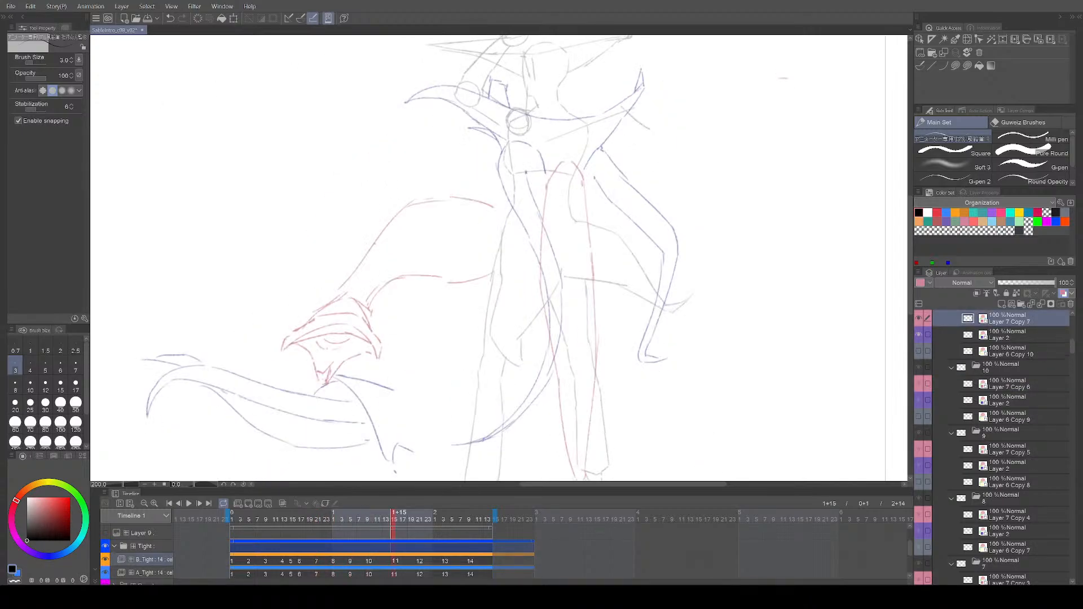
Step: Examine the red head's tilt on cels 12 to 14, play the animation, and flip back to cel 10
{"action": "key", "text": "Right"}
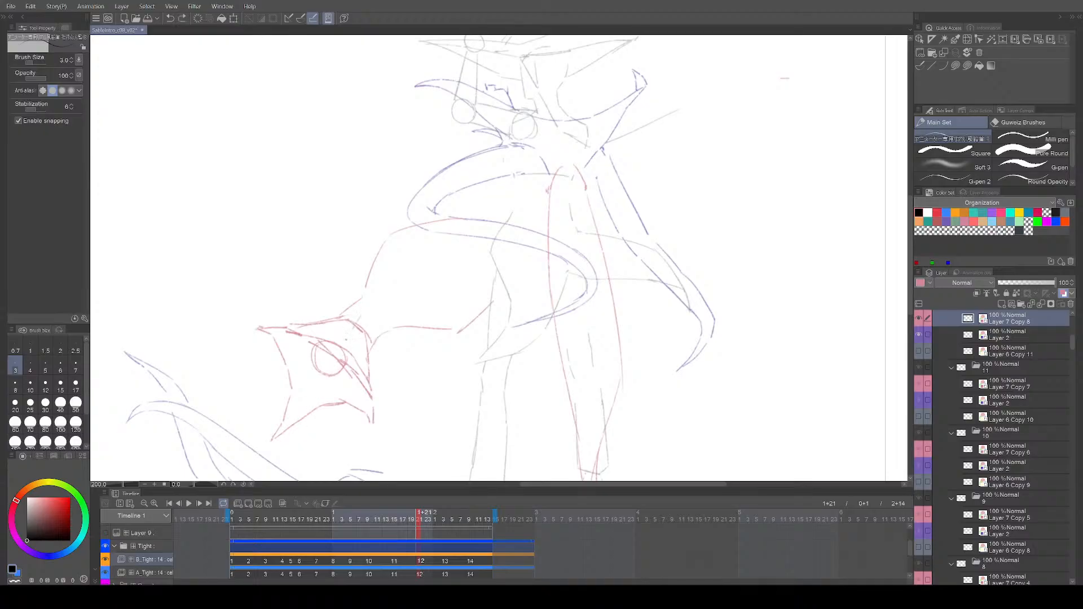
{"action": "key", "text": "Right"}
{"action": "key", "text": "Right"}
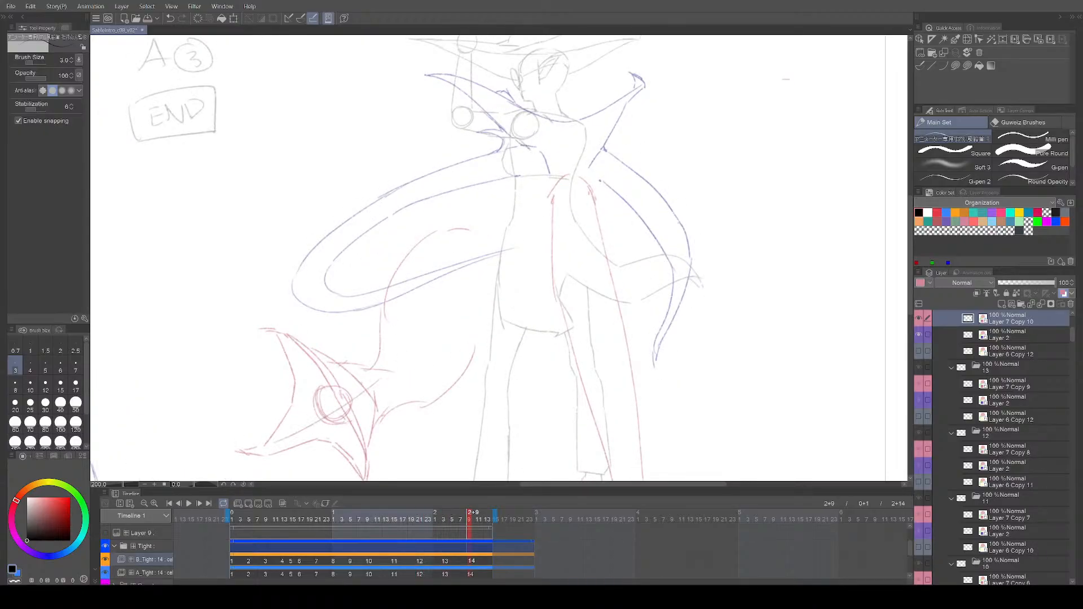
{"action": "key", "text": "space"}
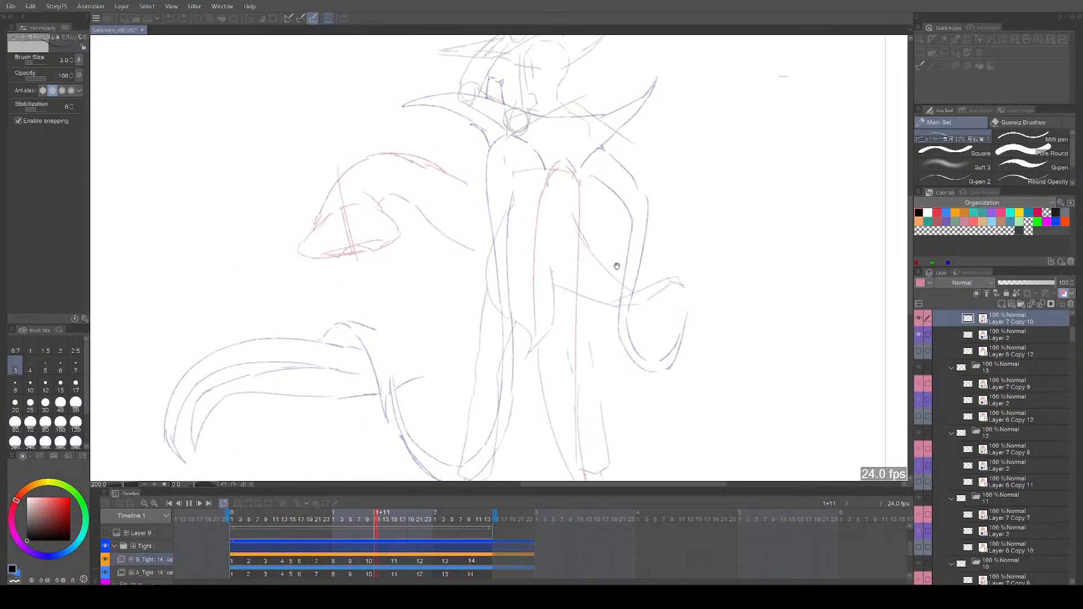
{"action": "key", "text": "space"}
{"action": "key", "text": "Right"}
{"action": "key", "text": "Right"}
{"action": "key", "text": "Right"}
{"action": "key", "text": "Right"}
{"action": "key", "text": "Right"}
{"action": "key", "text": "Left"}
{"action": "key", "text": "Left"}
{"action": "key", "text": "Left"}
{"action": "key", "text": "Left"}
{"action": "key", "text": "Left"}
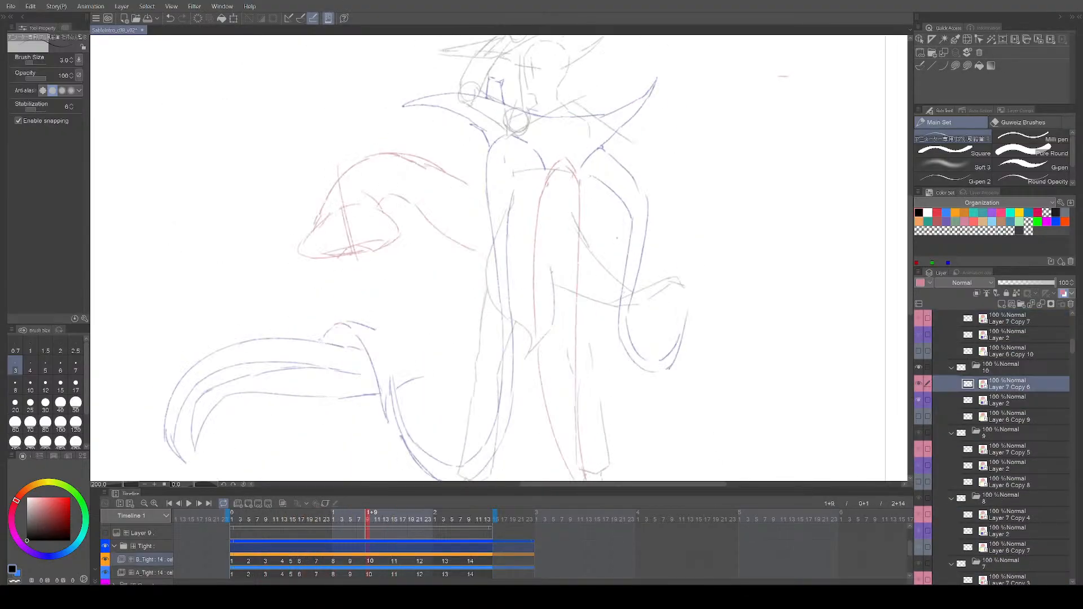
Step: Undo the trial guide lines on cel 7's red head and erase those on cels 9 and 10
{"action": "key", "text": "Right"}
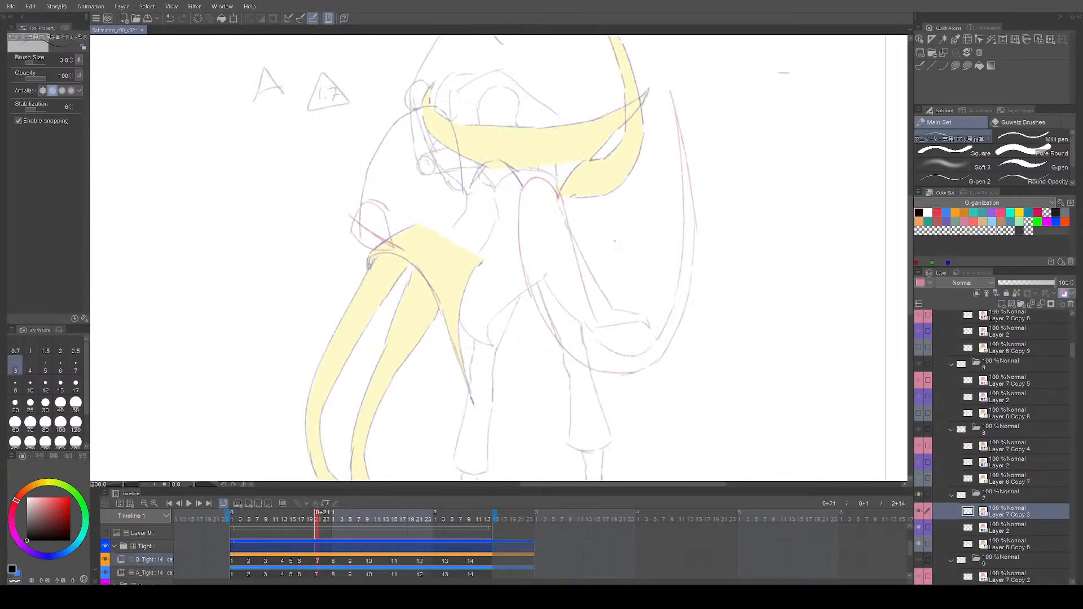
{"action": "key", "text": "ctrl+z"}
{"action": "key", "text": "ctrl+z"}
{"action": "key", "text": "ctrl+z"}
{"action": "key", "text": "Right"}
{"action": "key", "text": "Right"}
{"action": "key", "text": "Right"}
{"action": "key", "text": "Left"}
{"action": "key", "text": "e"}
{"action": "key", "text": "p"}
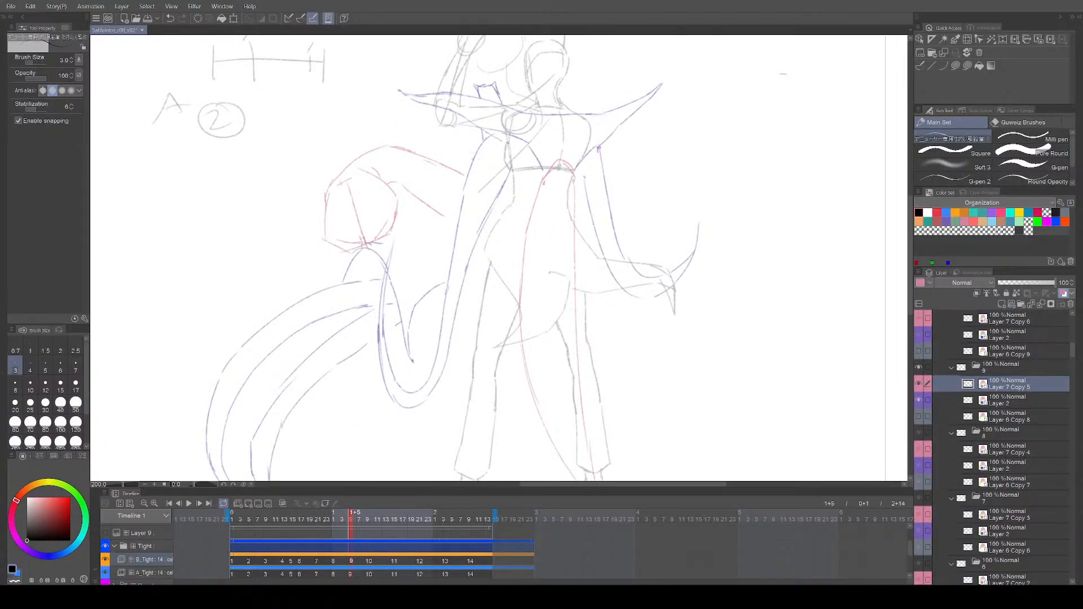
Step: Flip between cels 6 and 10 and play the animation to recheck the head's motion
{"action": "key", "text": "Right"}
{"action": "key", "text": "Left"}
{"action": "key", "text": "Left"}
{"action": "key", "text": "Left"}
{"action": "key", "text": "Left"}
{"action": "key", "text": "Right"}
{"action": "key", "text": "Right"}
{"action": "key", "text": "Right"}
{"action": "key", "text": "Right"}
{"action": "key", "text": "space"}
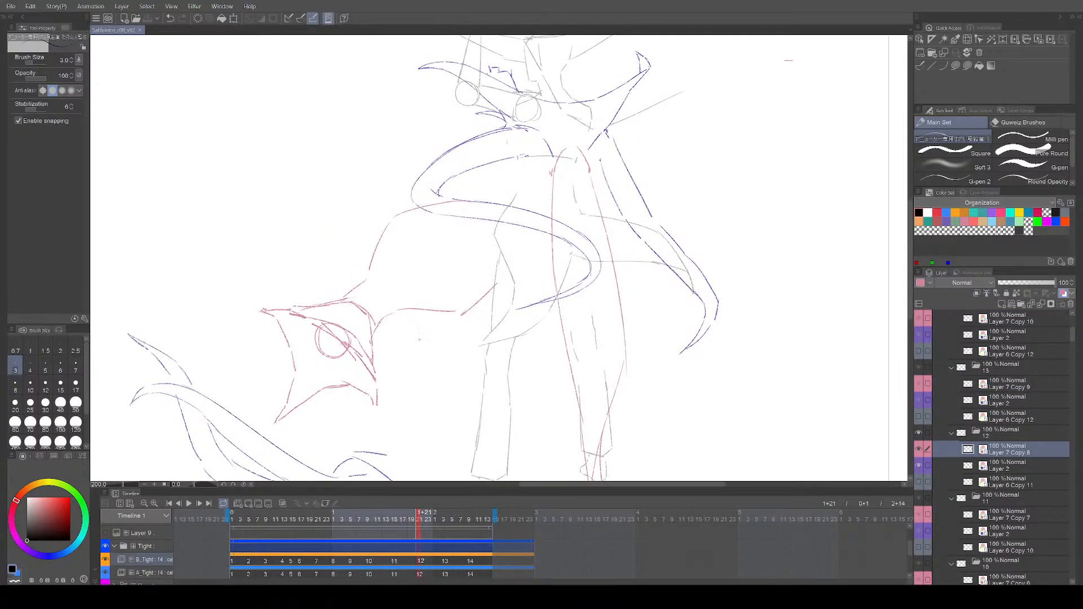
Step: Try transforming the lassoed red head on cel 12
{"action": "key", "text": "m"}
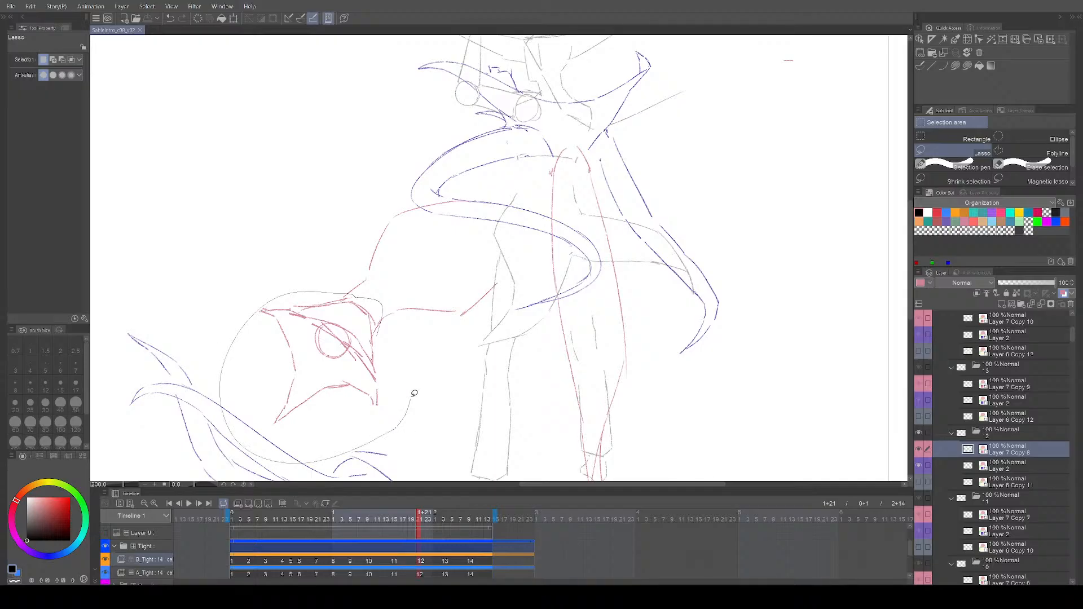
{"action": "left_click_drag", "start_coordinate": [413, 398], "coordinate": [412, 396]}
{"action": "key", "text": "ctrl+t"}
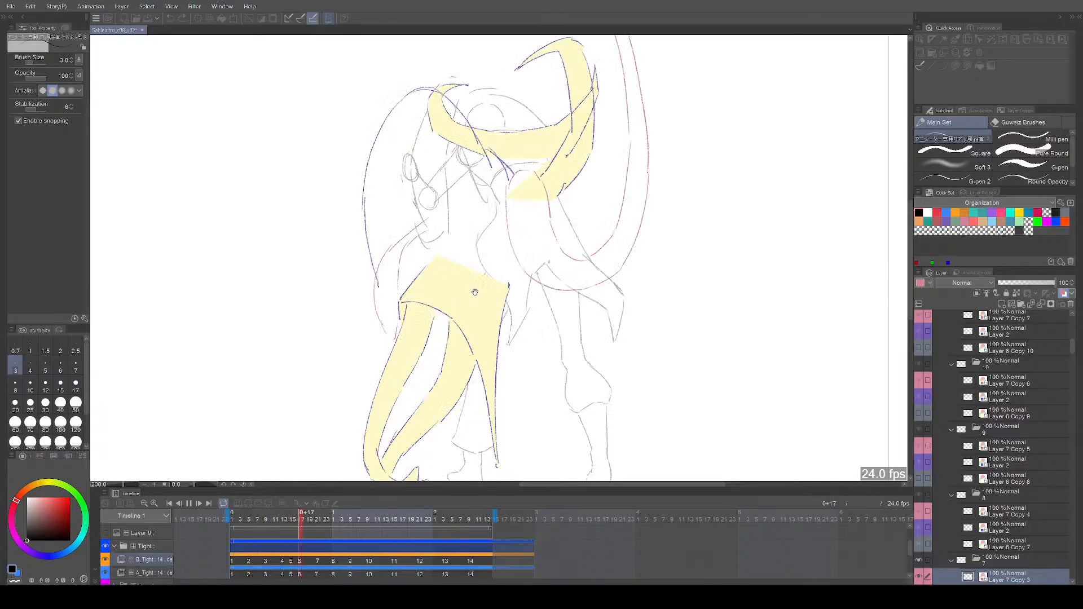
Step: Stop playback and flip from cel 12 back to cel 7 to compare the red head and neck
{"action": "key", "text": "space"}
{"action": "left_click_drag", "start_coordinate": [576, 340], "coordinate": [550, 379]}
{"action": "key", "text": "Right"}
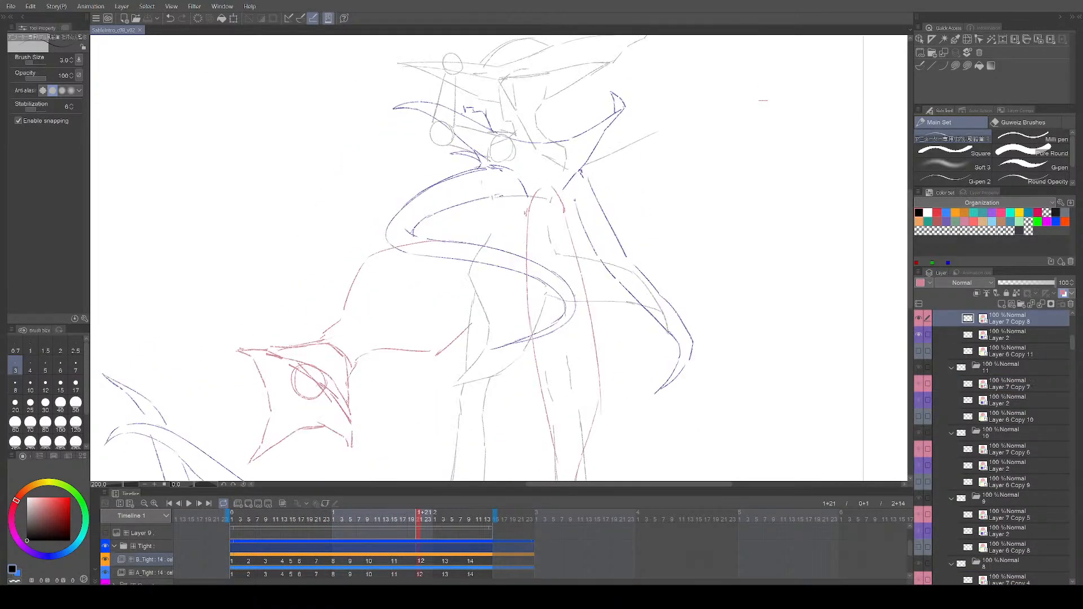
{"action": "key", "text": "Left"}
{"action": "key", "text": "Left"}
{"action": "key", "text": "Left"}
{"action": "key", "text": "Left"}
{"action": "key", "text": "Left"}
{"action": "key", "text": "Right"}
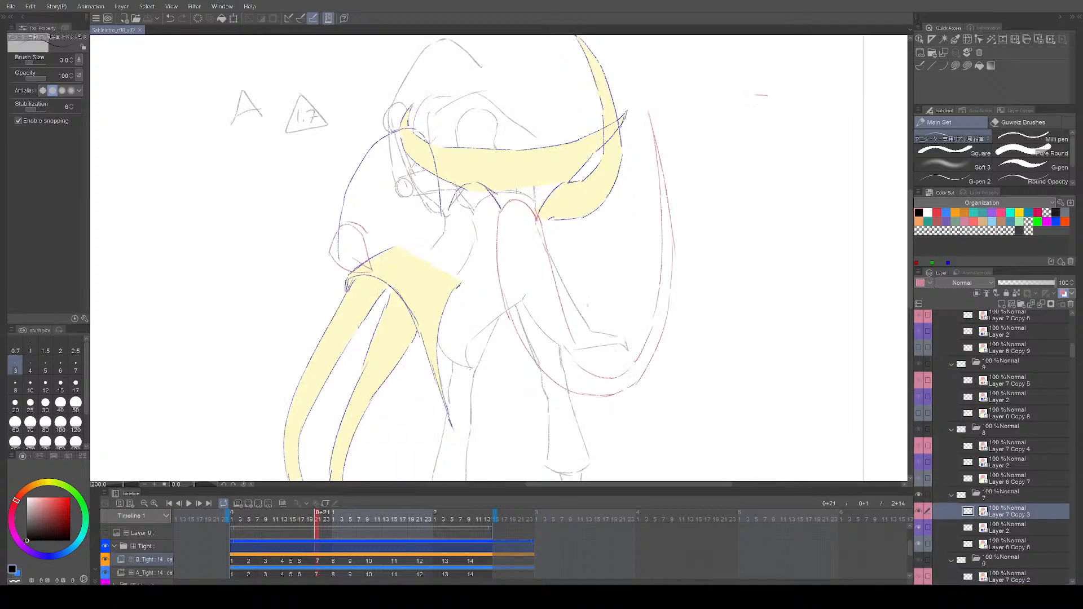
Step: Draw the red neck arcs trailing from the head on cel 7, using cels 6 to 10 as reference
{"action": "key", "text": "Left"}
{"action": "key", "text": "Right"}
{"action": "key", "text": "Right"}
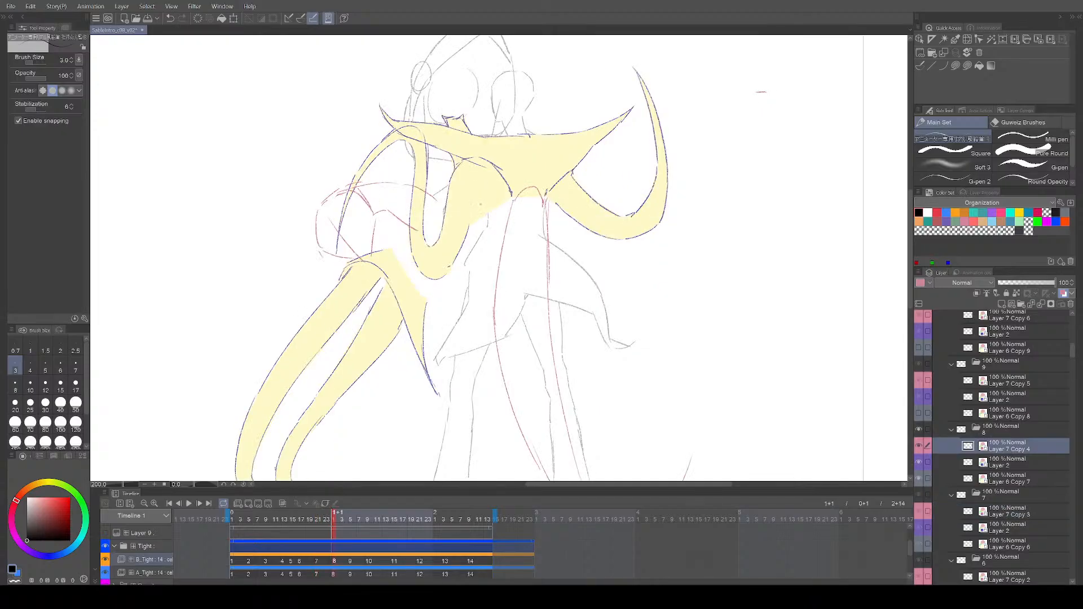
{"action": "key", "text": "Left"}
{"action": "key", "text": "Left"}
{"action": "key", "text": "Right"}
{"action": "key", "text": "Right"}
{"action": "key", "text": "Right"}
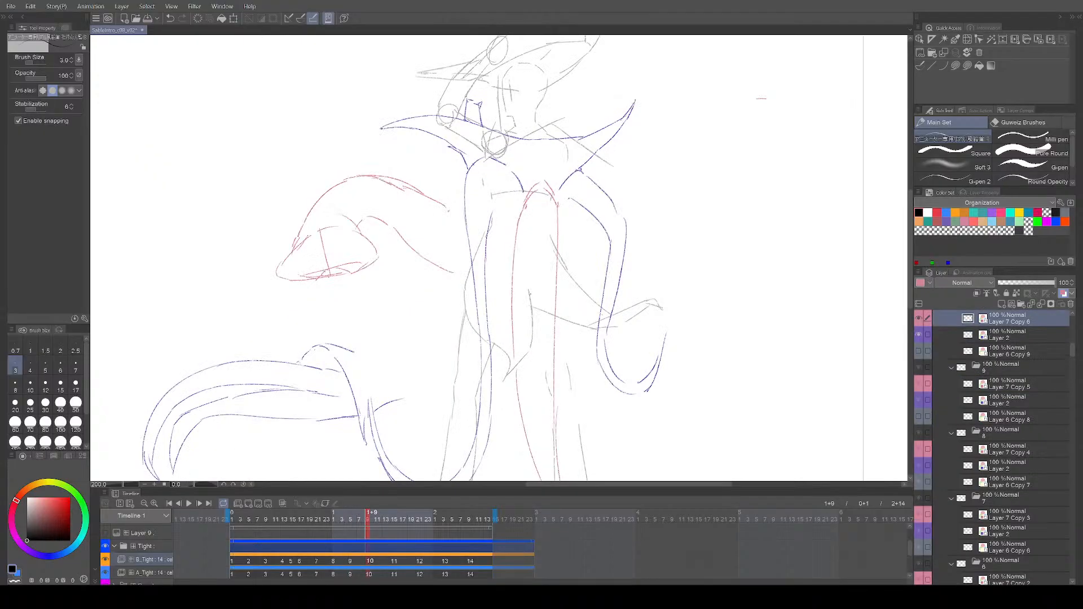
{"action": "key", "text": "Left"}
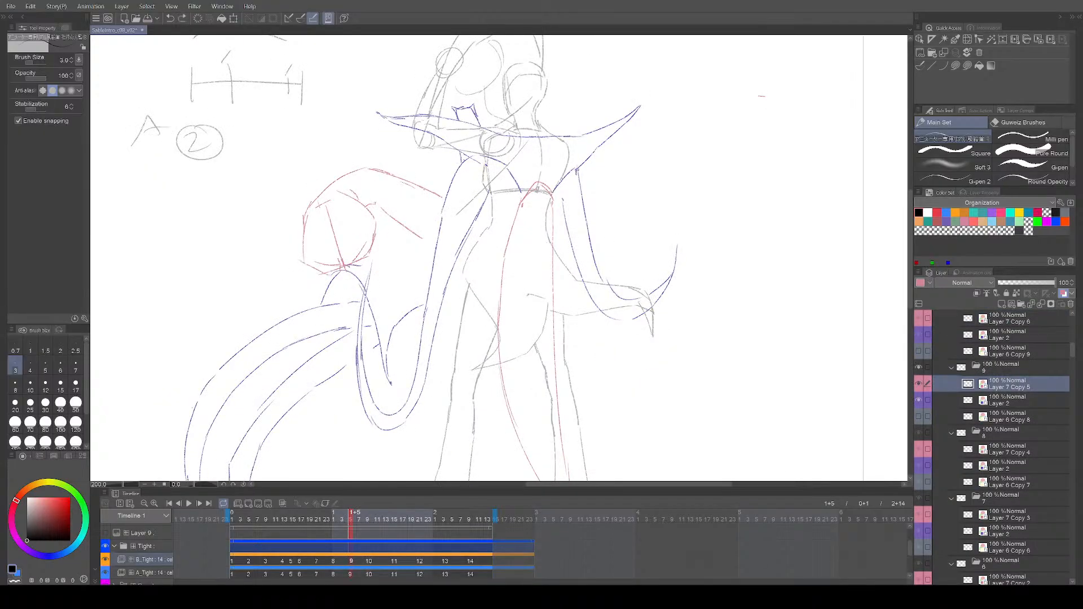
{"action": "key", "text": "Right"}
{"action": "key", "text": "Left"}
{"action": "key", "text": "Left"}
{"action": "key", "text": "Left"}
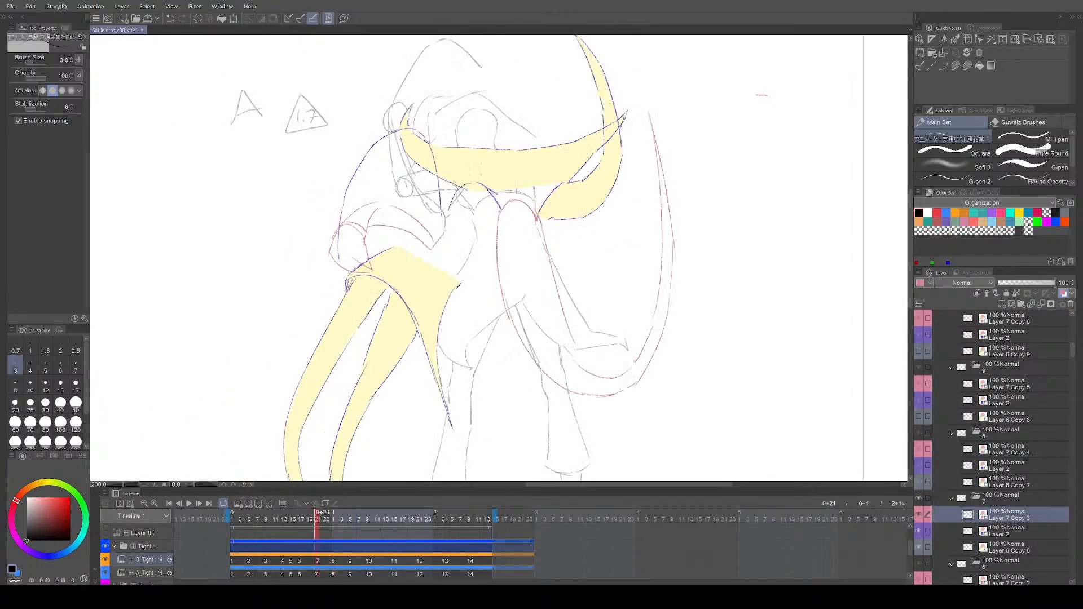
Step: Flip through cels 7 to 12, save the file and play the animation to review the red neck's motion
{"action": "key", "text": "Right"}
{"action": "key", "text": "Right"}
{"action": "key", "text": "Right"}
{"action": "key", "text": "Right"}
{"action": "key", "text": "Right"}
{"action": "key", "text": "Left"}
{"action": "key", "text": "Left"}
{"action": "key", "text": "Left"}
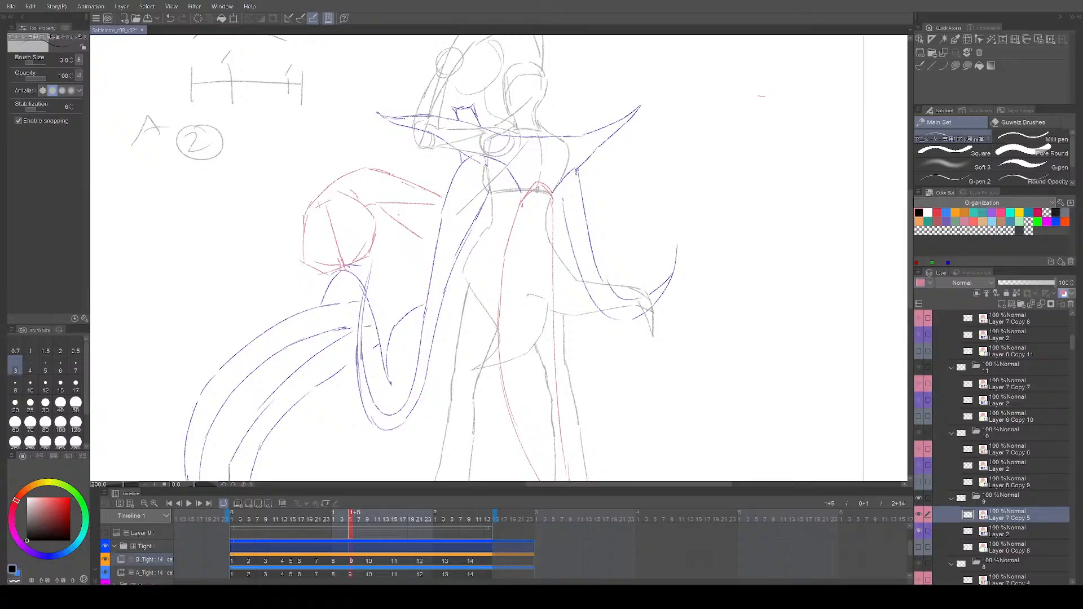
{"action": "left_click_drag", "start_coordinate": [463, 240], "coordinate": [464, 247]}
{"action": "key", "text": "ctrl+s"}
{"action": "left_click_drag", "start_coordinate": [552, 323], "coordinate": [610, 323]}
{"action": "key", "text": "space"}
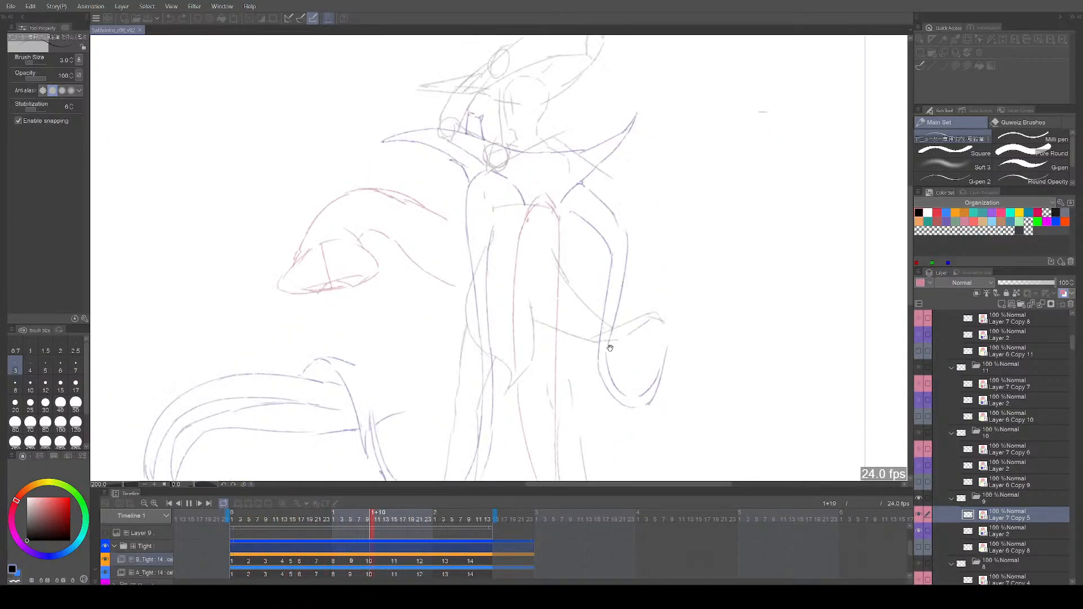
{"action": "scroll", "coordinate": [609, 341], "scroll_direction": "down", "scroll_amount": 3}
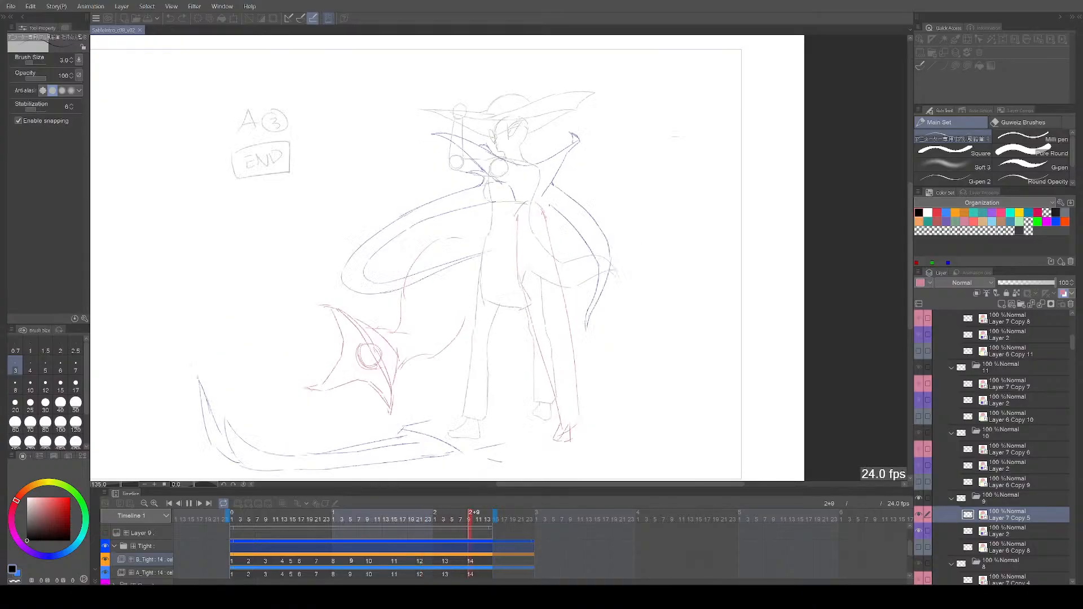
{"action": "key", "text": "space"}
Step: Flip back and forth through the cels around cel 9 to compare the angle of the red neck lines
{"action": "key", "text": "Left"}
{"action": "key", "text": "Left"}
{"action": "key", "text": "Left"}
{"action": "key", "text": "Left"}
{"action": "key", "text": "Left"}
{"action": "key", "text": "Left"}
{"action": "key", "text": "Left"}
{"action": "scroll", "coordinate": [495, 269], "scroll_direction": "up", "scroll_amount": 4}
{"action": "left_click_drag", "start_coordinate": [495, 270], "coordinate": [544, 315]}
{"action": "key", "text": "Left"}
{"action": "key", "text": "Right"}
{"action": "key", "text": "Right"}
{"action": "key", "text": "Right"}
{"action": "key", "text": "Right"}
{"action": "key", "text": "Right"}
{"action": "key", "text": "Left"}
{"action": "key", "text": "Left"}
{"action": "key", "text": "Right"}
{"action": "key", "text": "Left"}
{"action": "key", "text": "Right"}
{"action": "key", "text": "Left"}
Step: Lasso the red neck lines on cel 9 and rotate them slightly downward
{"action": "key", "text": "m"}
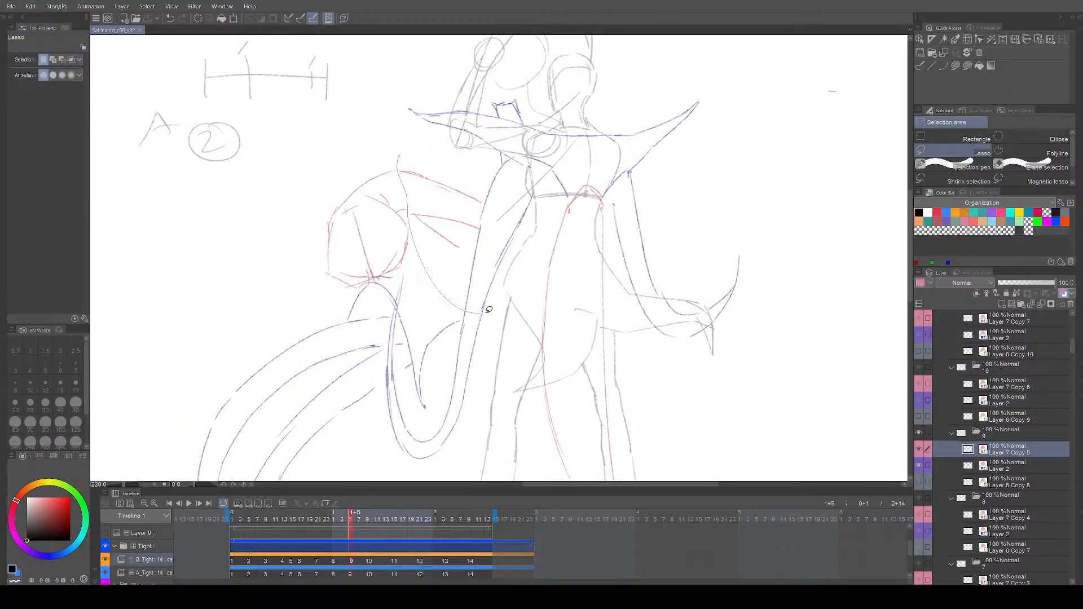
{"action": "key", "text": "ctrl+t"}
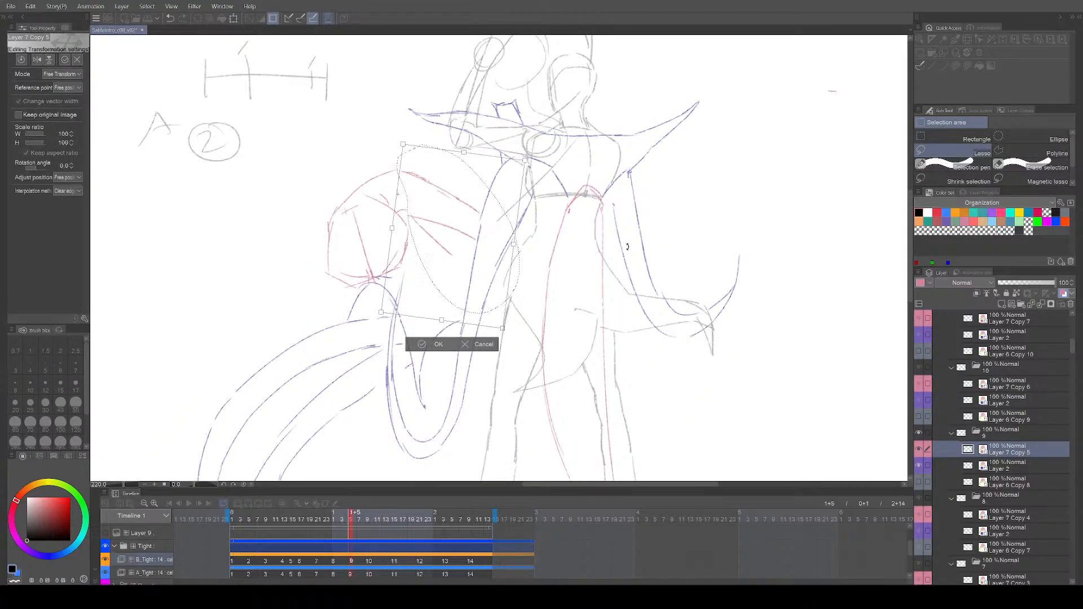
{"action": "key", "text": "Return"}
{"action": "key", "text": "p"}
{"action": "key", "text": "Right"}
{"action": "key", "text": "Left"}
Step: Select the red neck lines behind the head on cel 8 and rotate them downward
{"action": "key", "text": "Left"}
{"action": "key", "text": "m"}
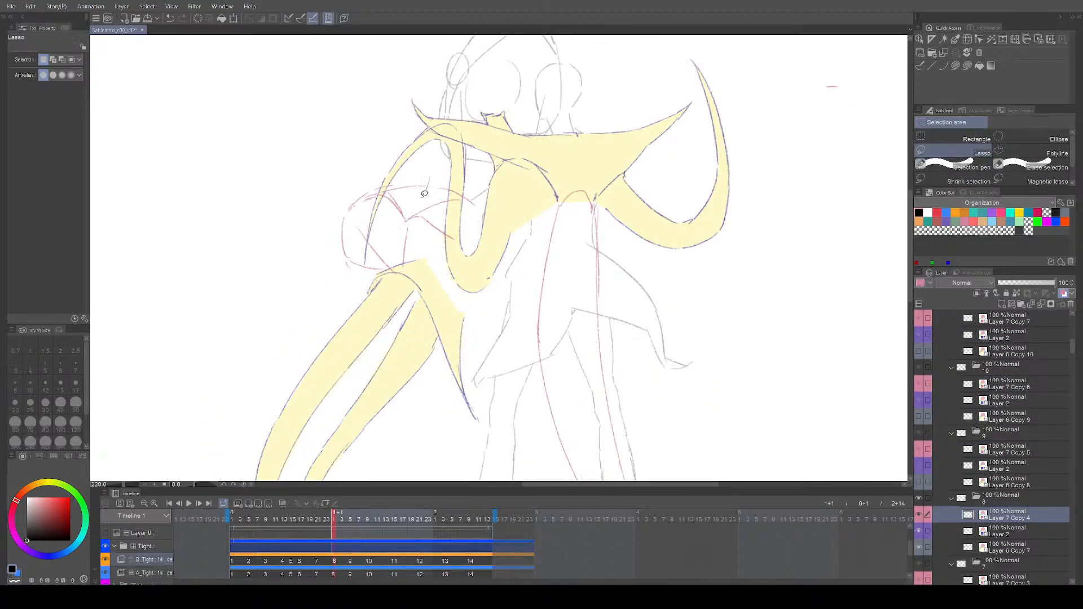
{"action": "key", "text": "ctrl+t"}
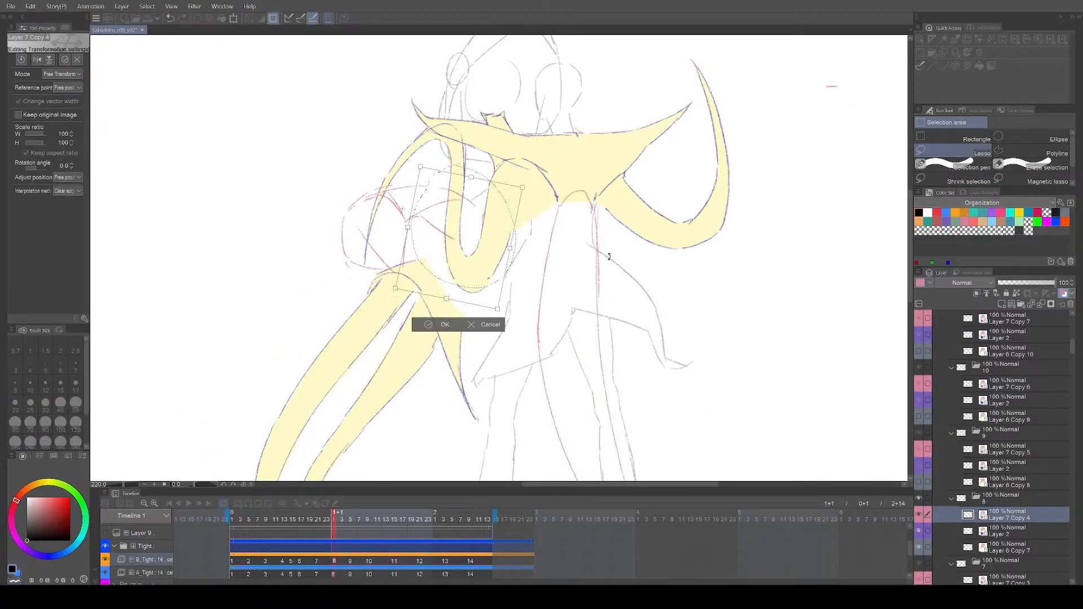
{"action": "key", "text": "Return"}
{"action": "key", "text": "p"}
Step: Try rotating and moving the red neck lines on cel 9 further down
{"action": "key", "text": "Right"}
{"action": "key", "text": "m"}
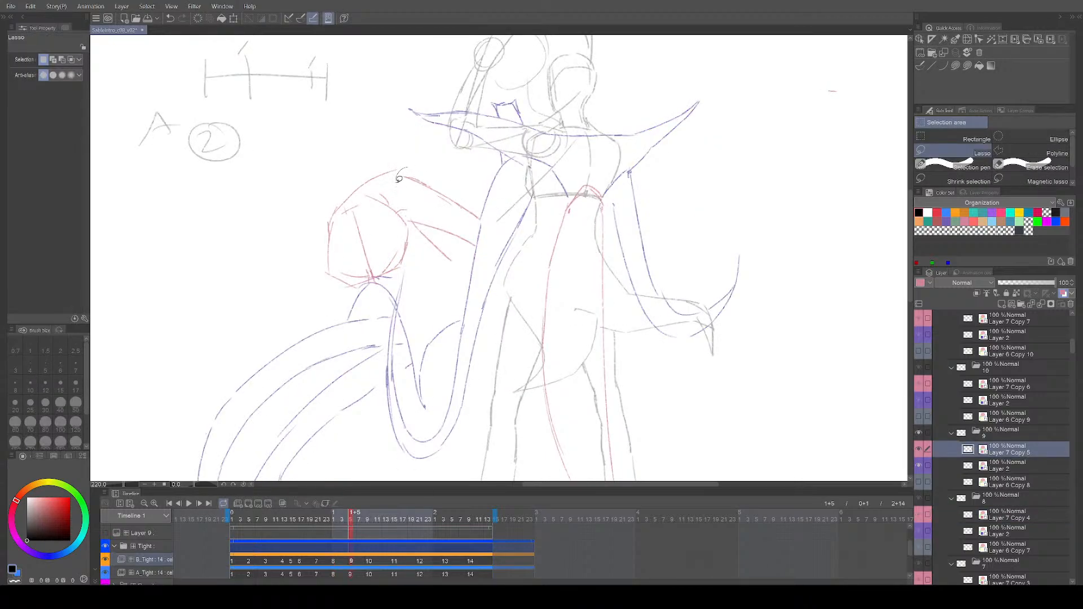
{"action": "key", "text": "ctrl+t"}
{"action": "left_click_drag", "start_coordinate": [553, 223], "coordinate": [550, 260]}
{"action": "left_click_drag", "start_coordinate": [473, 247], "coordinate": [457, 281]}
{"action": "key", "text": "Return"}
{"action": "key", "text": "p"}
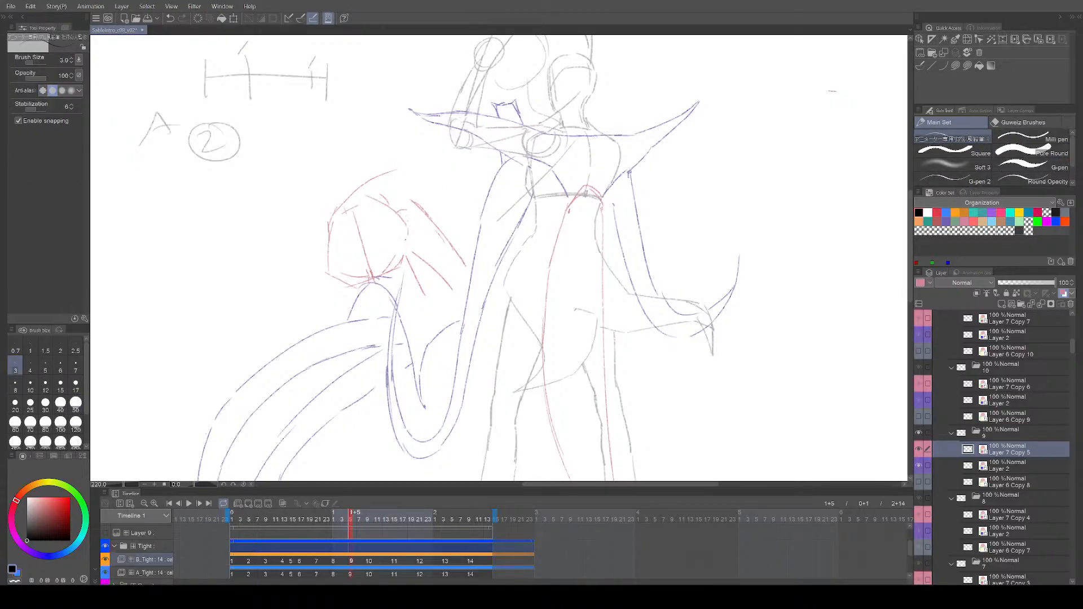
Step: Try redrawing the upper neck line on cel 9 as one curved arc from the top of the head
{"action": "key", "text": "e"}
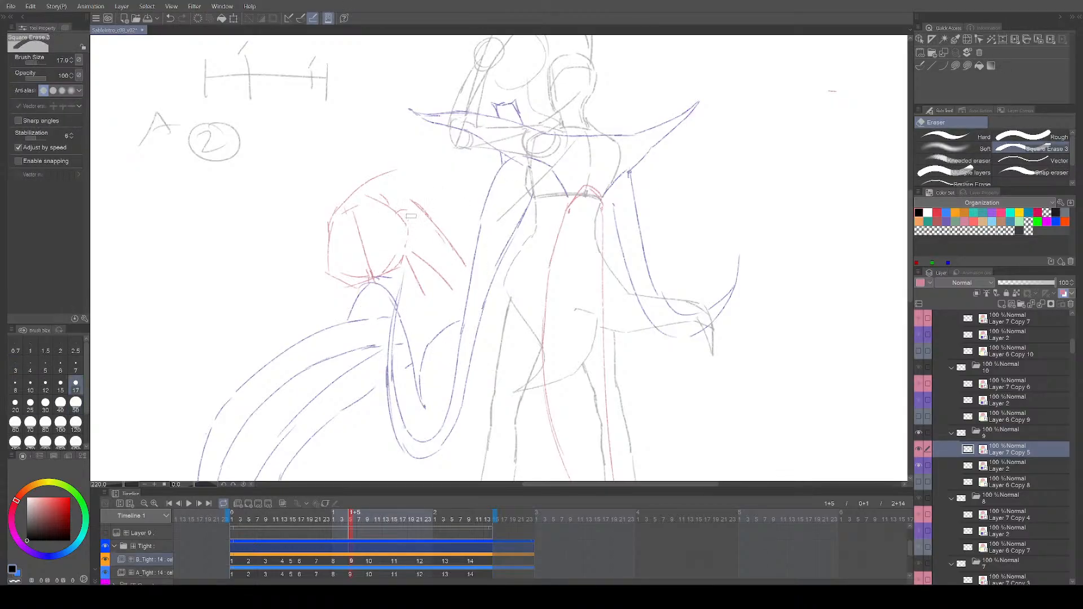
{"action": "key", "text": "p"}
{"action": "key", "text": "comma"}
{"action": "key", "text": "period"}
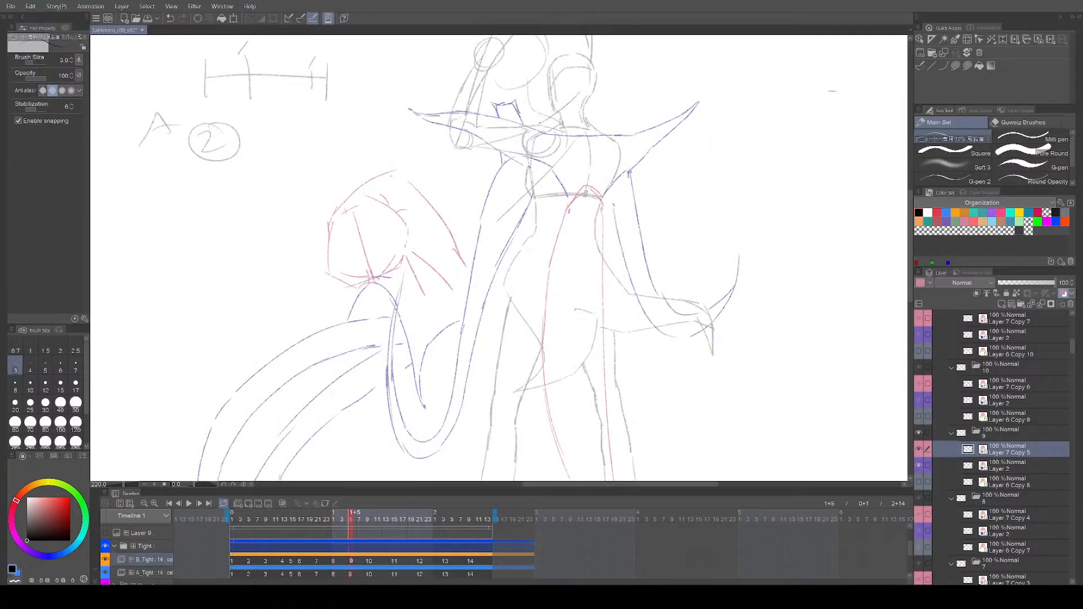
{"action": "left_click_drag", "start_coordinate": [394, 171], "coordinate": [410, 183]}
Step: Flip through the cels around cel 9 to check the neck arc against its neighbours
{"action": "key", "text": "period"}
{"action": "key", "text": "period"}
{"action": "key", "text": "period"}
{"action": "key", "text": "period"}
{"action": "key", "text": "comma"}
{"action": "key", "text": "comma"}
{"action": "key", "text": "comma"}
{"action": "key", "text": "comma"}
{"action": "key", "text": "comma"}
{"action": "key", "text": "comma"}
{"action": "key", "text": "space"}
{"action": "key", "text": "space"}
{"action": "key", "text": "comma"}
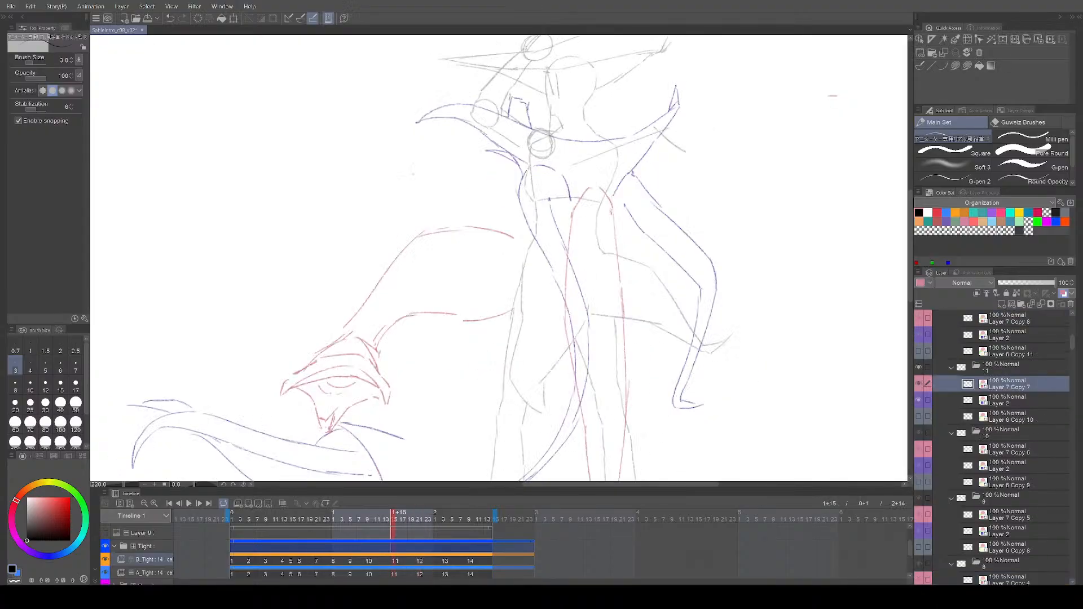
{"action": "key", "text": "comma"}
{"action": "key", "text": "period"}
{"action": "key", "text": "comma"}
{"action": "key", "text": "comma"}
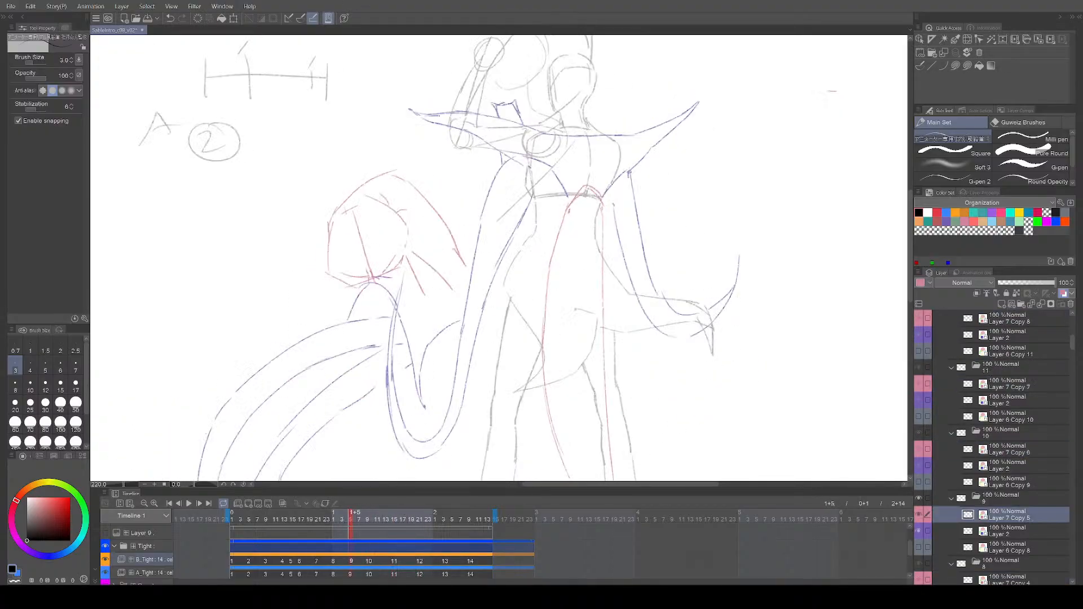
Step: Undo the redrawn neck arc and the latest neck transform on cel 9
{"action": "key", "text": "ctrl+y"}
{"action": "key", "text": "ctrl+y"}
{"action": "key", "text": "ctrl+y"}
{"action": "key", "text": "ctrl+y"}
{"action": "key", "text": "ctrl+y"}
{"action": "key", "text": "ctrl+y"}
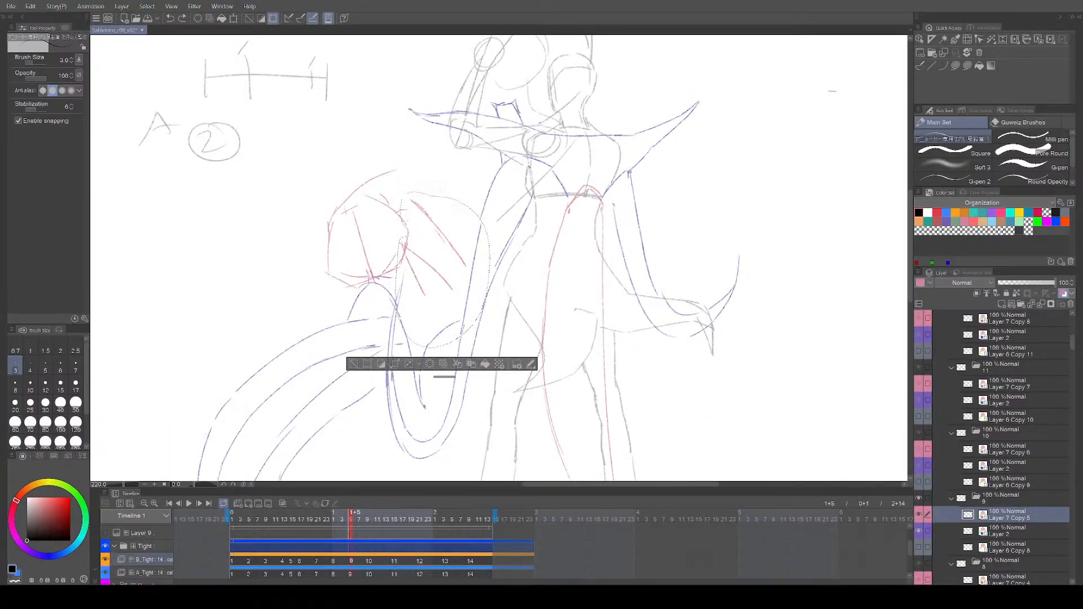
Step: Lasso the red neck arcs on cel 7 and rotate them clockwise to tilt them downward
{"action": "key", "text": "comma"}
{"action": "key", "text": "comma"}
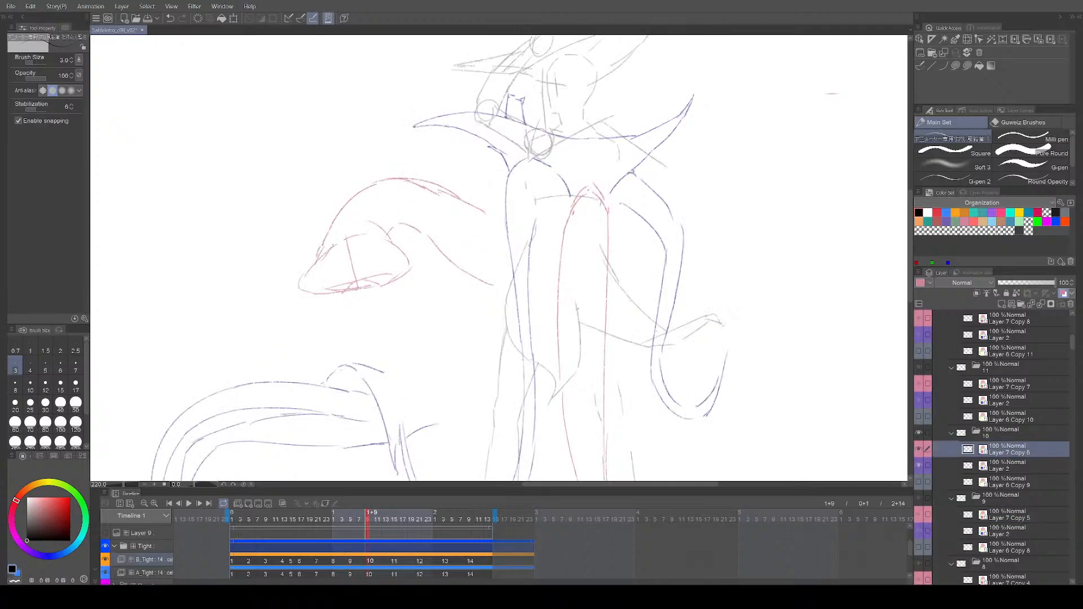
{"action": "key", "text": "m"}
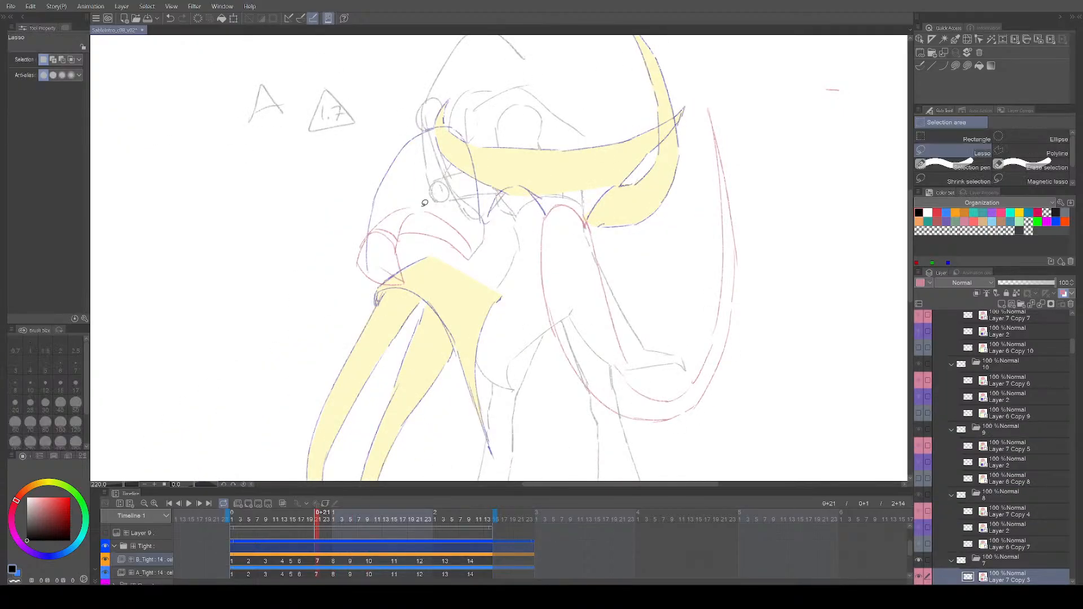
{"action": "key", "text": "ctrl+shift+t"}
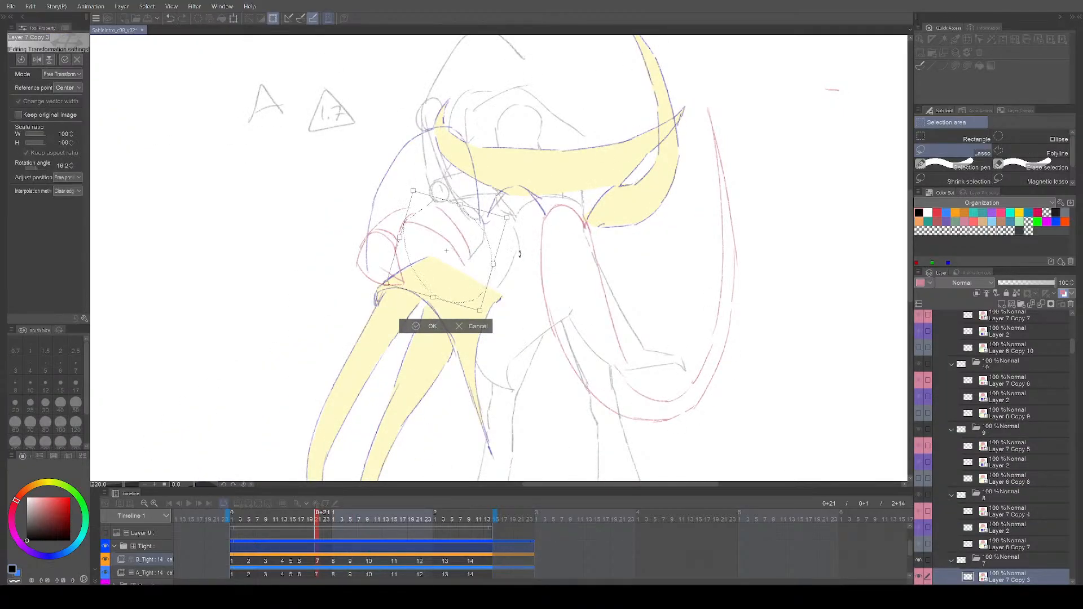
{"action": "key", "text": "Return"}
{"action": "key", "text": "p"}
Step: Flip forward from cel 7 through the following cels, save the file and play the animation to check the neck
{"action": "key", "text": "period"}
{"action": "key", "text": "period"}
{"action": "key", "text": "period"}
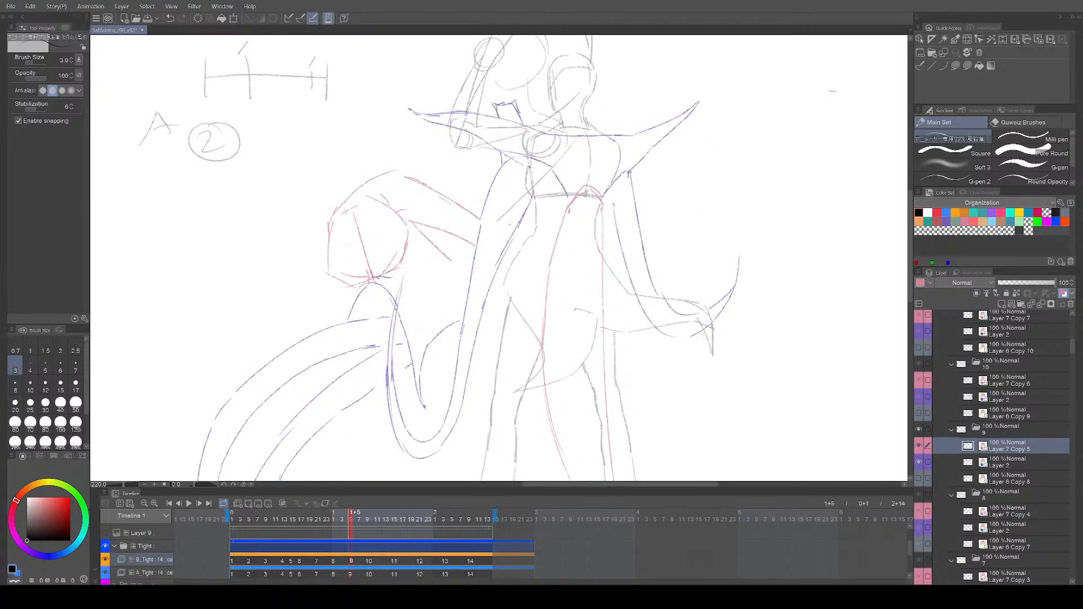
{"action": "key", "text": "period"}
{"action": "key", "text": "period"}
{"action": "key", "text": "period"}
{"action": "scroll", "coordinate": [593, 321], "scroll_direction": "down", "scroll_amount": 3}
{"action": "left_click_drag", "start_coordinate": [626, 368], "coordinate": [591, 341]}
{"action": "key", "text": "ctrl+s"}
{"action": "key", "text": "space"}
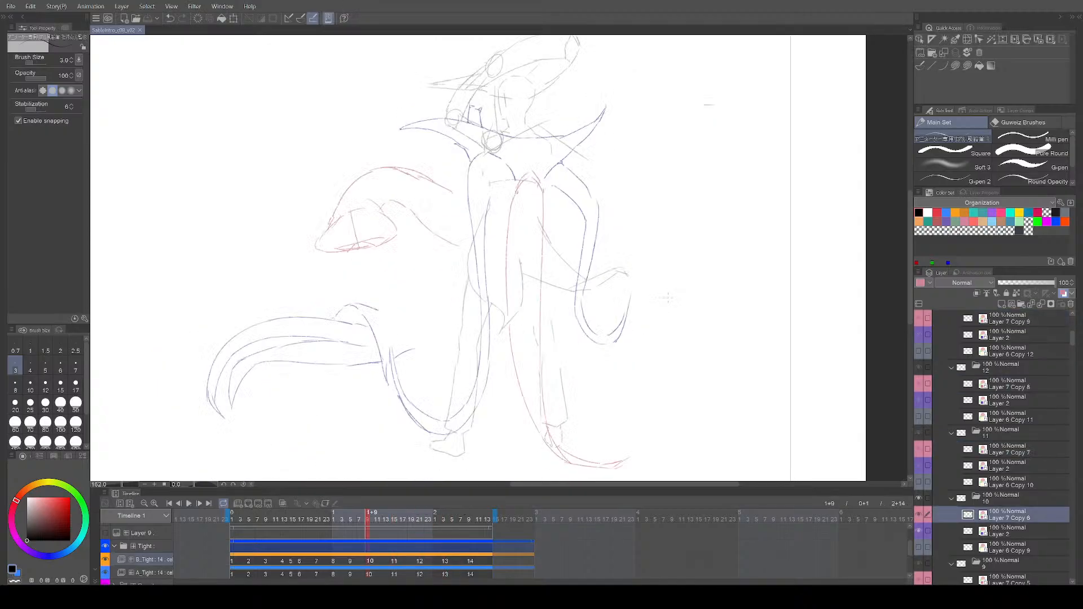
{"action": "key", "text": "space"}
Step: Erase the outer and overlapping red neck arcs on cel 7, keeping the lower neck line
{"action": "key", "text": "Left"}
{"action": "key", "text": "Left"}
{"action": "key", "text": "Right"}
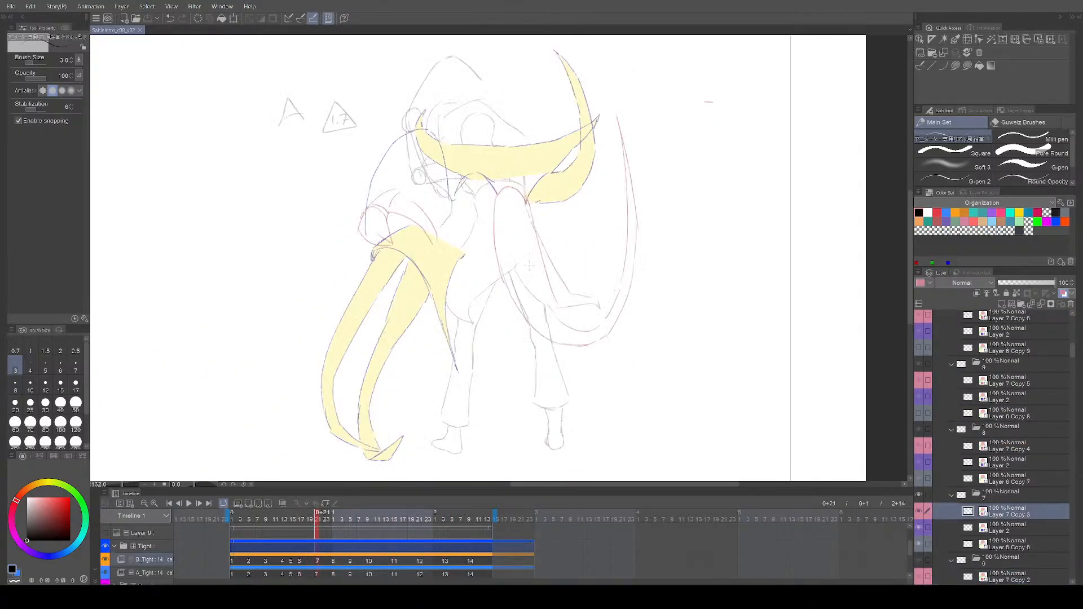
{"action": "scroll", "coordinate": [456, 234], "scroll_direction": "up", "scroll_amount": 3}
{"action": "key", "text": "e"}
{"action": "left_click_drag", "start_coordinate": [395, 219], "coordinate": [418, 246]}
{"action": "key", "text": "p"}
{"action": "key", "text": "e"}
{"action": "left_click_drag", "start_coordinate": [397, 189], "coordinate": [430, 236]}
{"action": "key", "text": "p"}
{"action": "key", "text": "e"}
{"action": "left_click_drag", "start_coordinate": [377, 171], "coordinate": [426, 249]}
{"action": "key", "text": "p"}
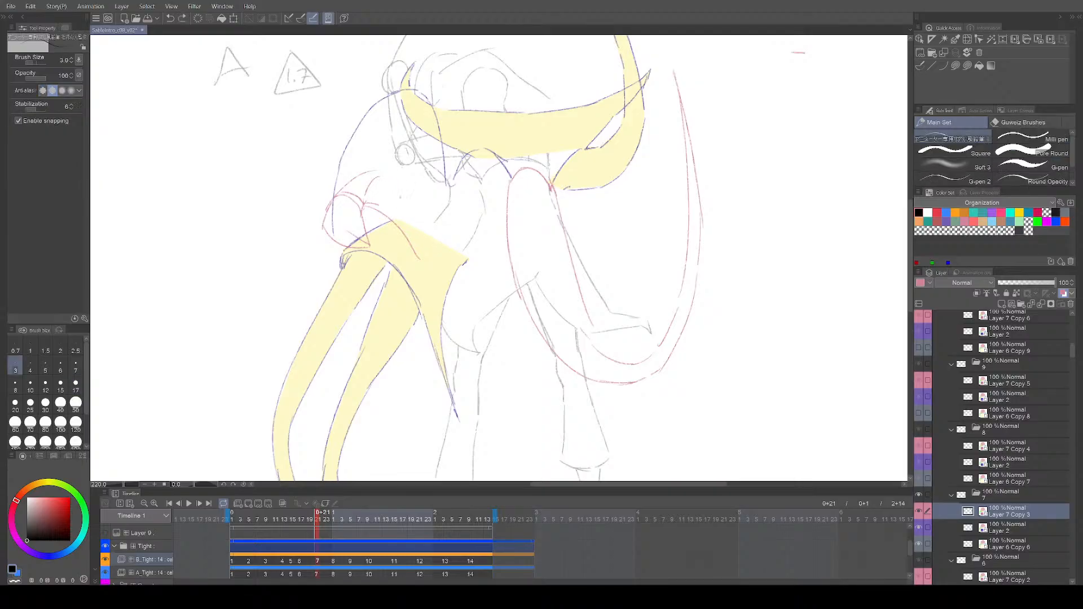
Step: Redraw the upper red neck arc on cel 7, checking it against the neighbouring cels
{"action": "key", "text": "Right"}
{"action": "key", "text": "Left"}
{"action": "key", "text": "Left"}
{"action": "key", "text": "Right"}
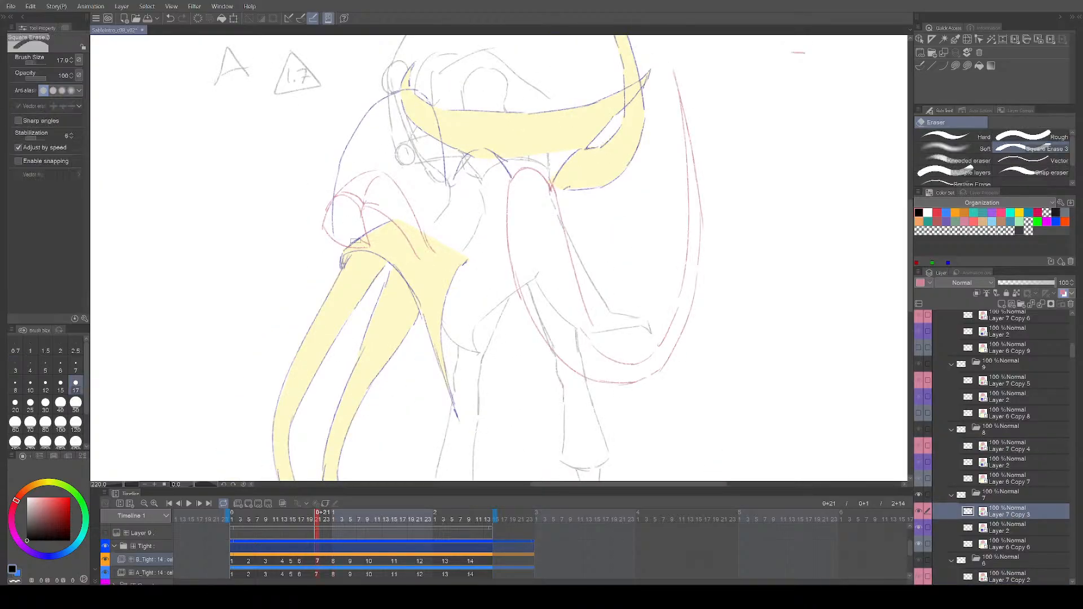
{"action": "key", "text": "Right"}
{"action": "key", "text": "Left"}
Step: Flip through cels 5 to 13 to examine how the red head and neck progress
{"action": "key", "text": "Right"}
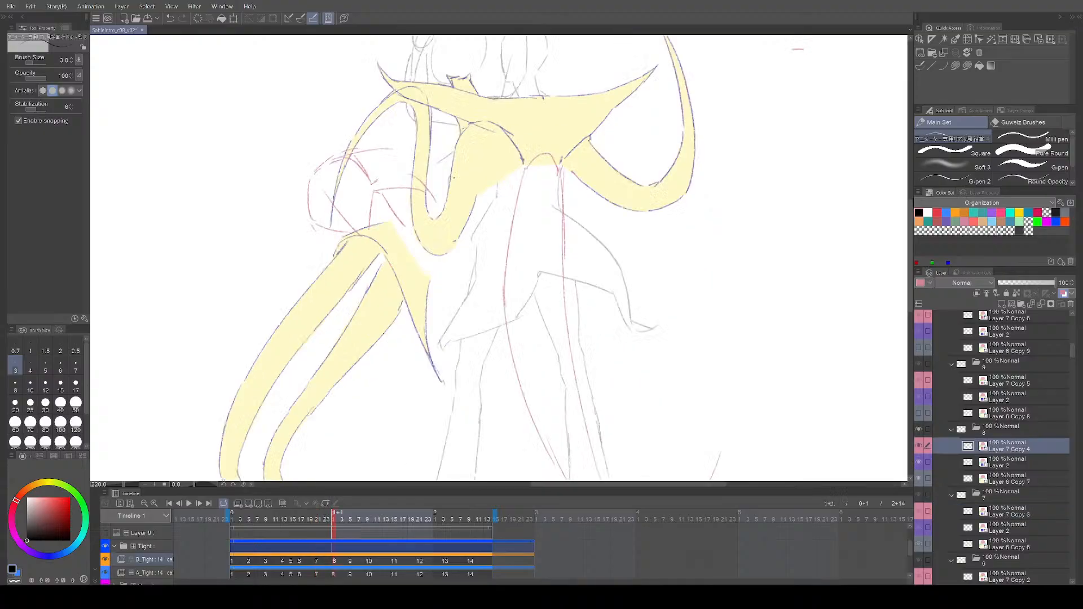
{"action": "key", "text": "Right"}
{"action": "key", "text": "Left"}
{"action": "key", "text": "Left"}
{"action": "key", "text": "Left"}
{"action": "key", "text": "Left"}
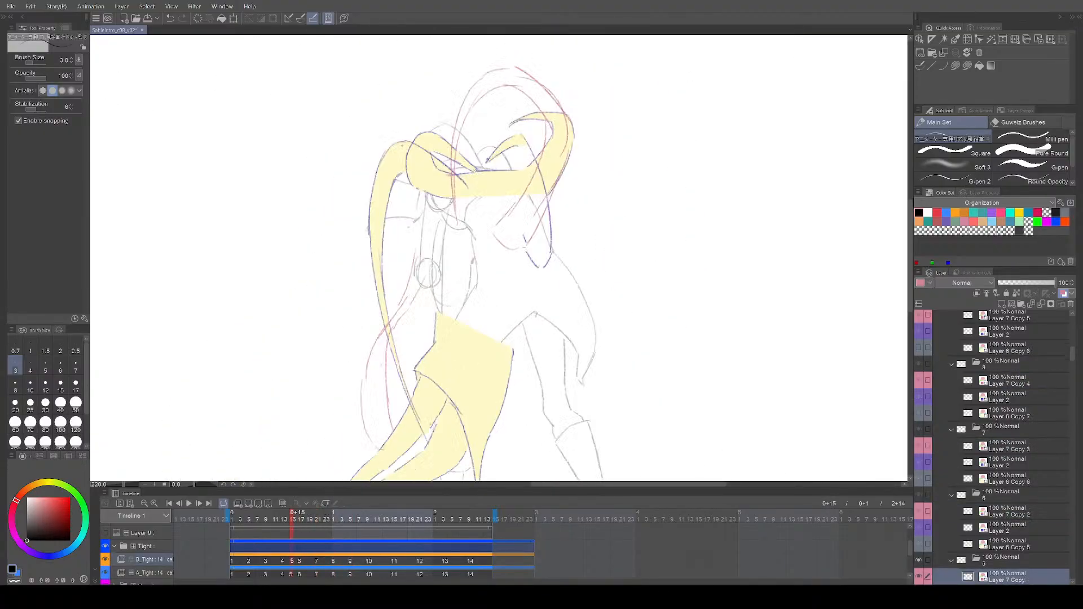
{"action": "key", "text": "Right"}
{"action": "key", "text": "Right"}
{"action": "key", "text": "Right"}
{"action": "key", "text": "Left"}
{"action": "key", "text": "Left"}
{"action": "key", "text": "Right"}
{"action": "key", "text": "Right"}
{"action": "key", "text": "Right"}
{"action": "key", "text": "Right"}
{"action": "key", "text": "Right"}
{"action": "key", "text": "Right"}
{"action": "key", "text": "Right"}
{"action": "key", "text": "Right"}
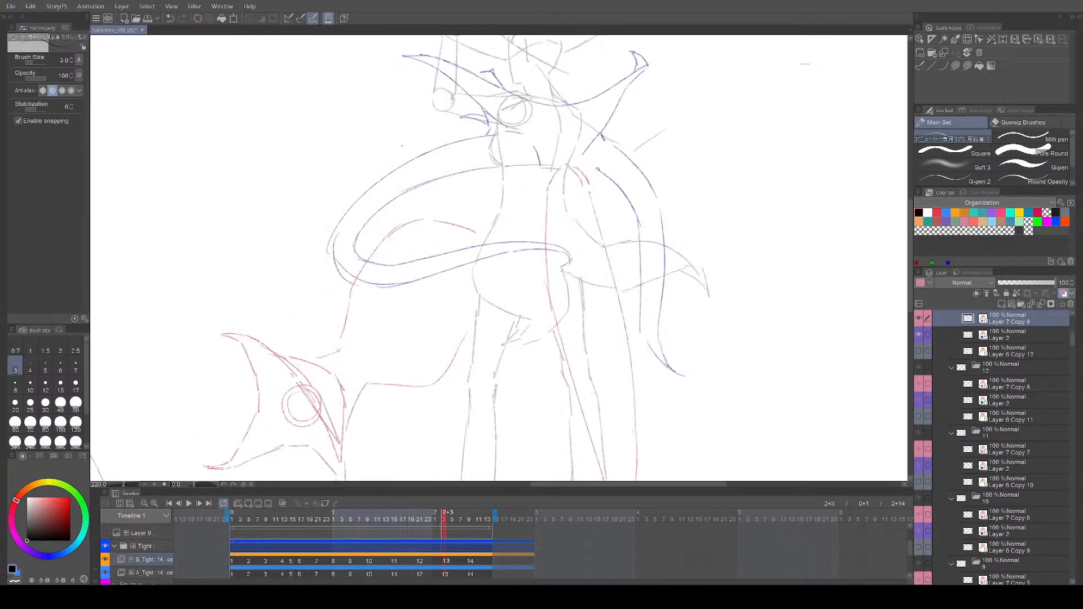
{"action": "key", "text": "Left"}
{"action": "key", "text": "Left"}
{"action": "key", "text": "Left"}
{"action": "key", "text": "Left"}
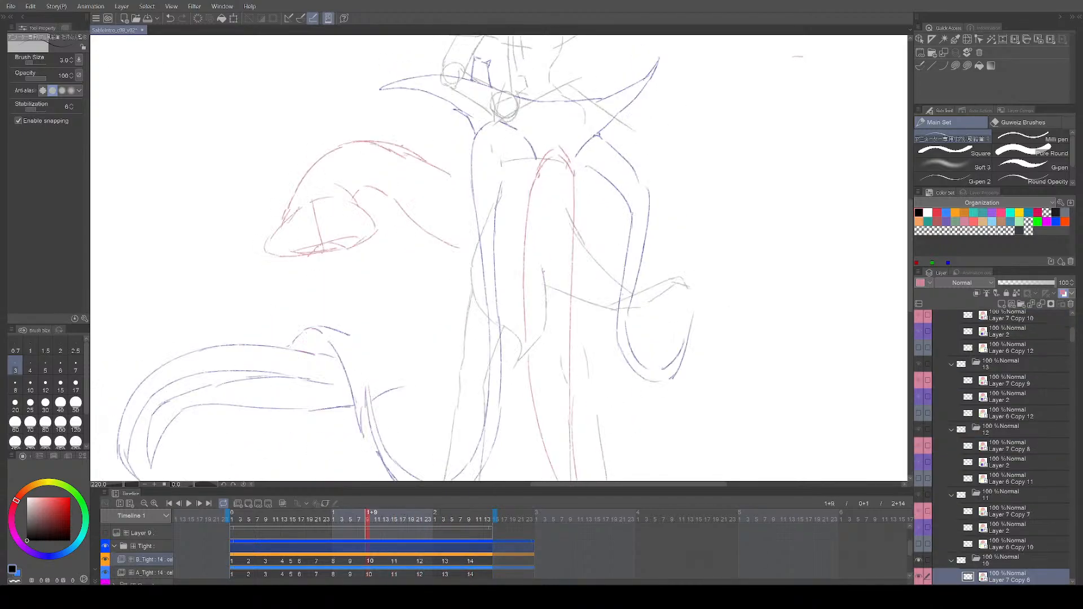
Step: Play the whole animation with the full figure in view to review the head and neck motion
{"action": "key", "text": "e"}
{"action": "key", "text": "p"}
{"action": "left_click_drag", "start_coordinate": [432, 239], "coordinate": [430, 214]}
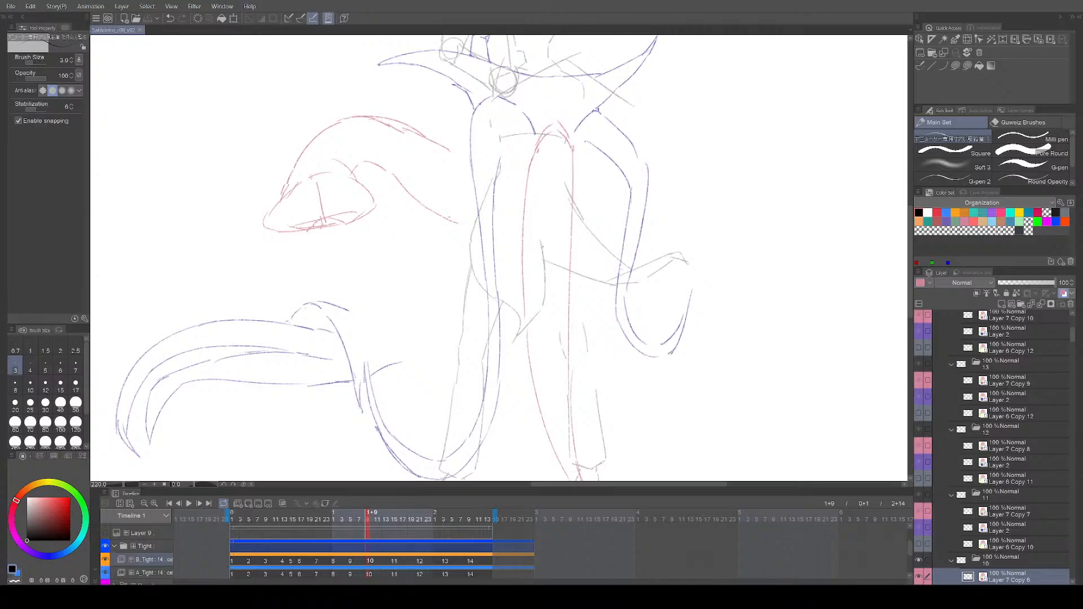
{"action": "scroll", "coordinate": [663, 285], "scroll_direction": "down", "scroll_amount": 5}
{"action": "left_click_drag", "start_coordinate": [714, 317], "coordinate": [647, 372]}
{"action": "scroll", "coordinate": [654, 353], "scroll_direction": "up", "scroll_amount": 1}
{"action": "key", "text": "Left"}
{"action": "key", "text": "space"}
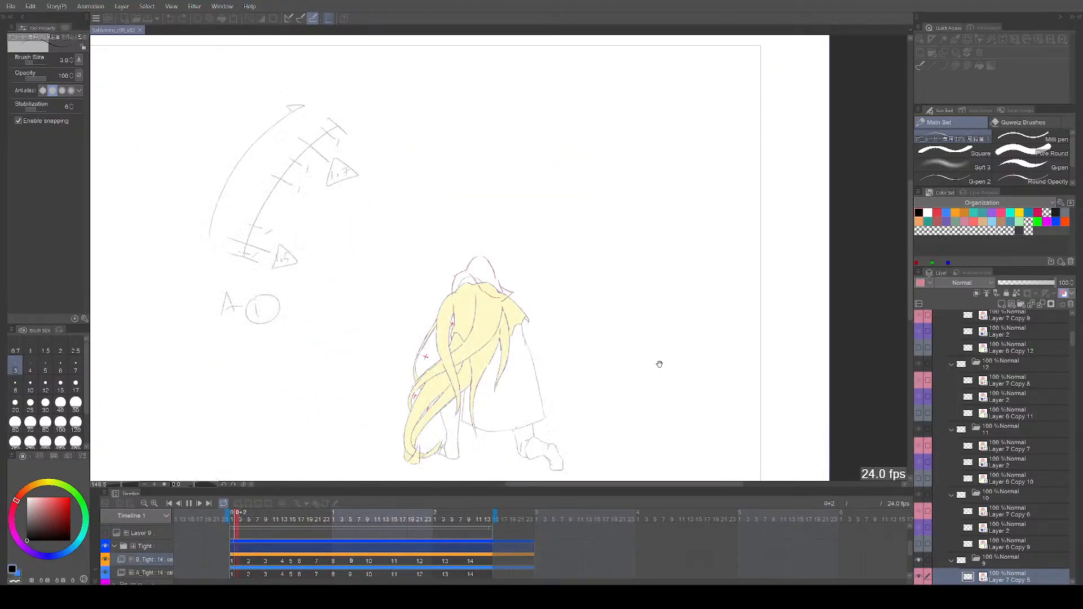
{"action": "key", "text": "space"}
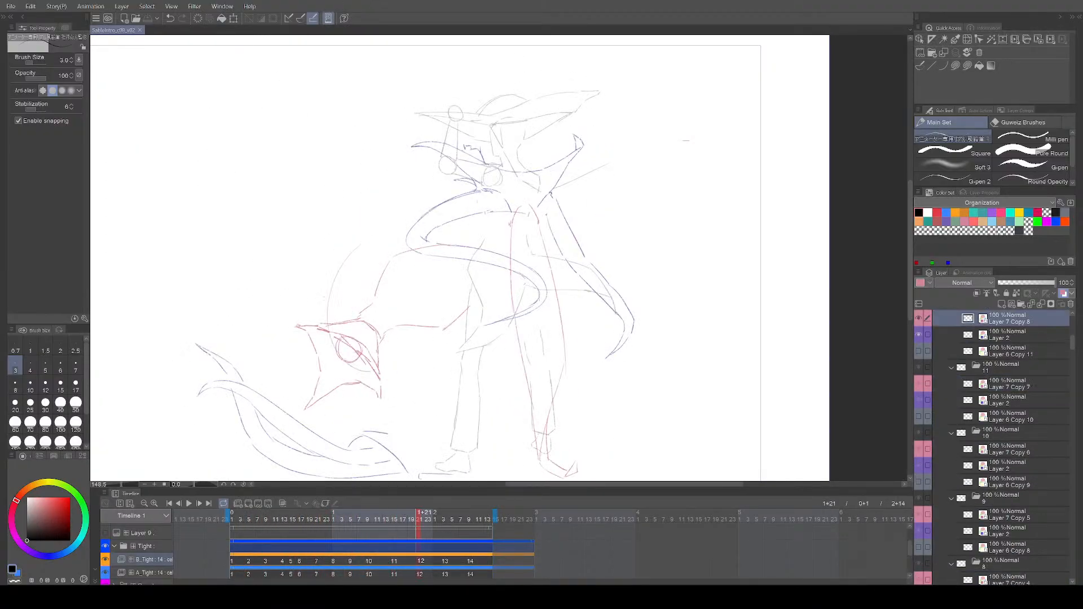
Step: Replay the animation, step back a few cels to inspect the transition, and play it once more
{"action": "key", "text": "space"}
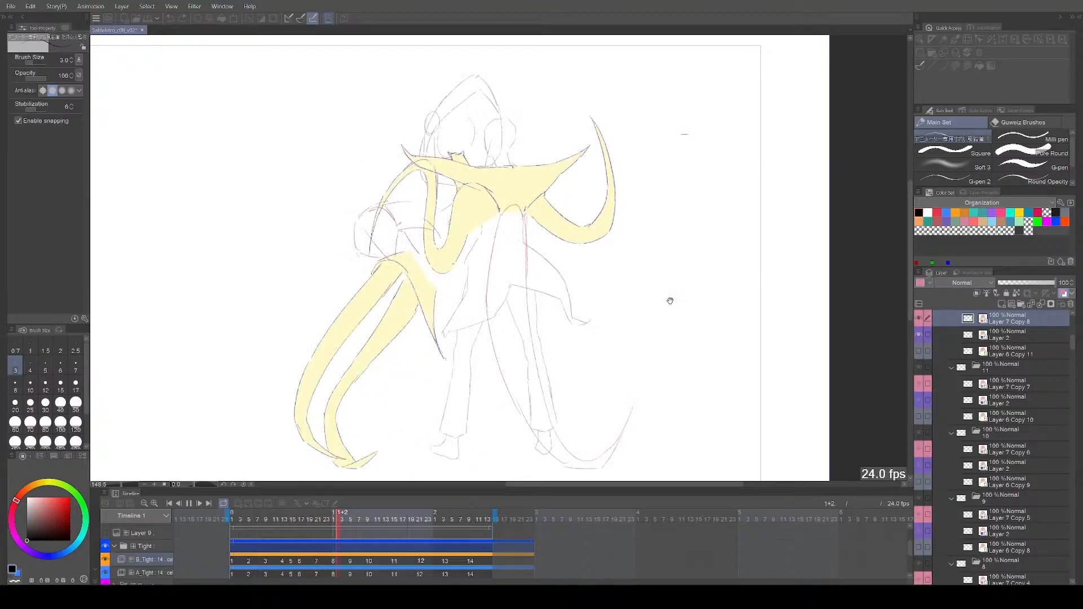
{"action": "key", "text": "space"}
{"action": "key", "text": "Left"}
{"action": "key", "text": "Left"}
{"action": "key", "text": "Left"}
{"action": "key", "text": "Left"}
{"action": "key", "text": "space"}
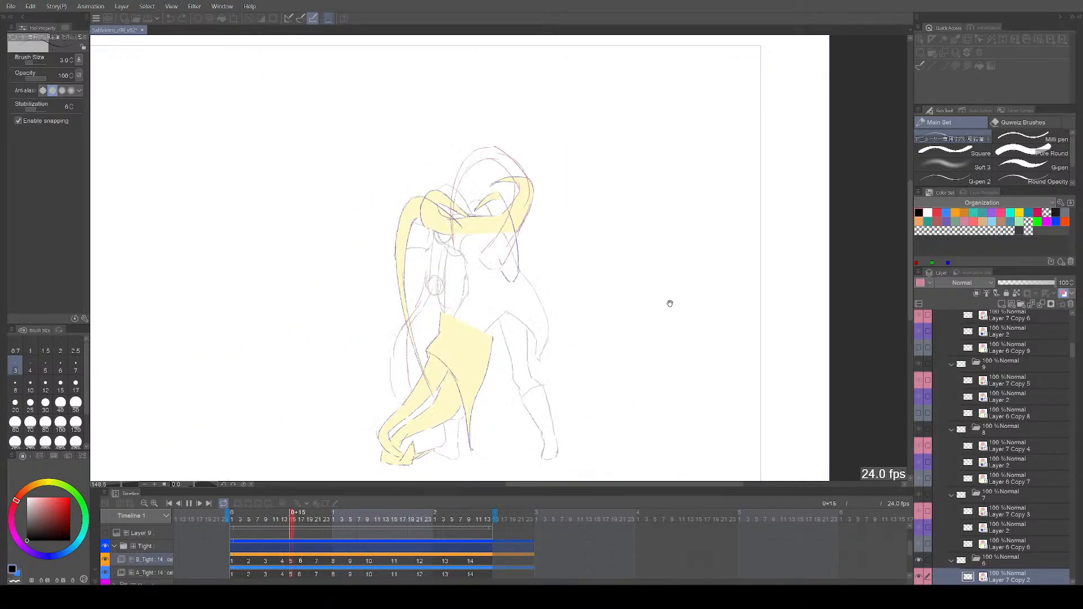
{"action": "key", "text": "space"}
Step: Touch up the torso lines on cel 12, working on the figure's Body layer
{"action": "left_click_drag", "start_coordinate": [686, 351], "coordinate": [673, 328]}
{"action": "left_click_drag", "start_coordinate": [668, 286], "coordinate": [661, 299]}
{"action": "key", "text": "e"}
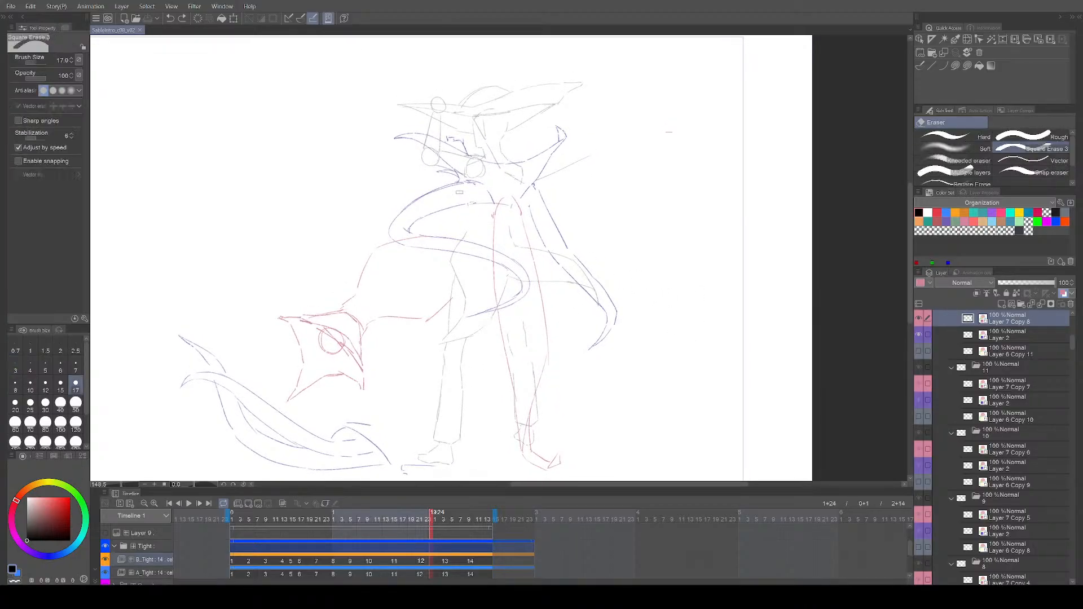
{"action": "left_click", "coordinate": [501, 186], "text": "ctrl+shift"}
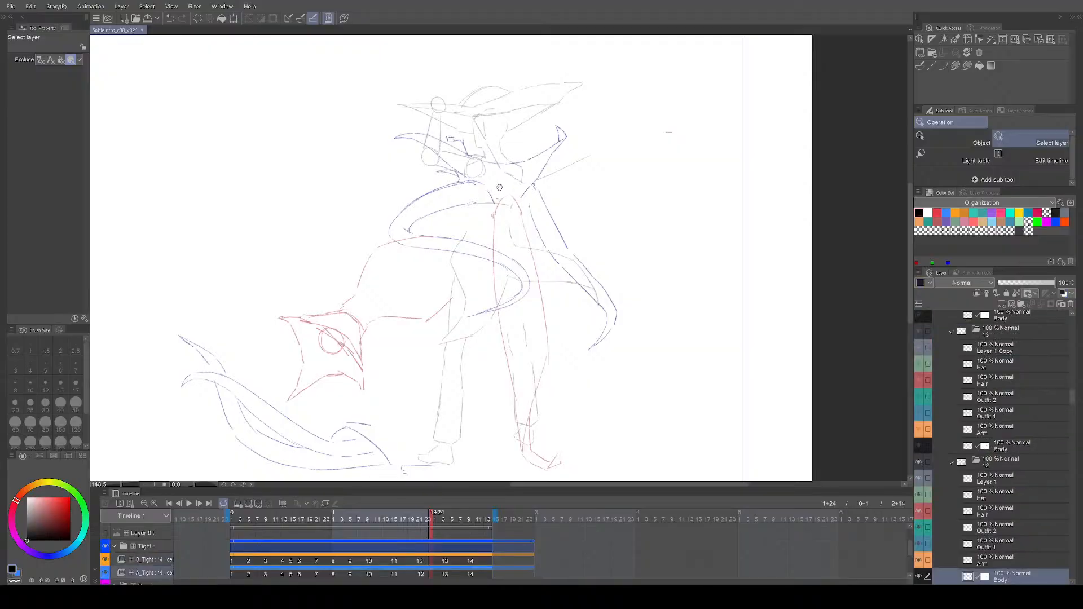
{"action": "key", "text": "ctrl+z"}
{"action": "key", "text": "e"}
{"action": "left_click_drag", "start_coordinate": [512, 176], "coordinate": [525, 184]}
{"action": "left_click_drag", "start_coordinate": [568, 180], "coordinate": [551, 194]}
{"action": "key", "text": "p"}
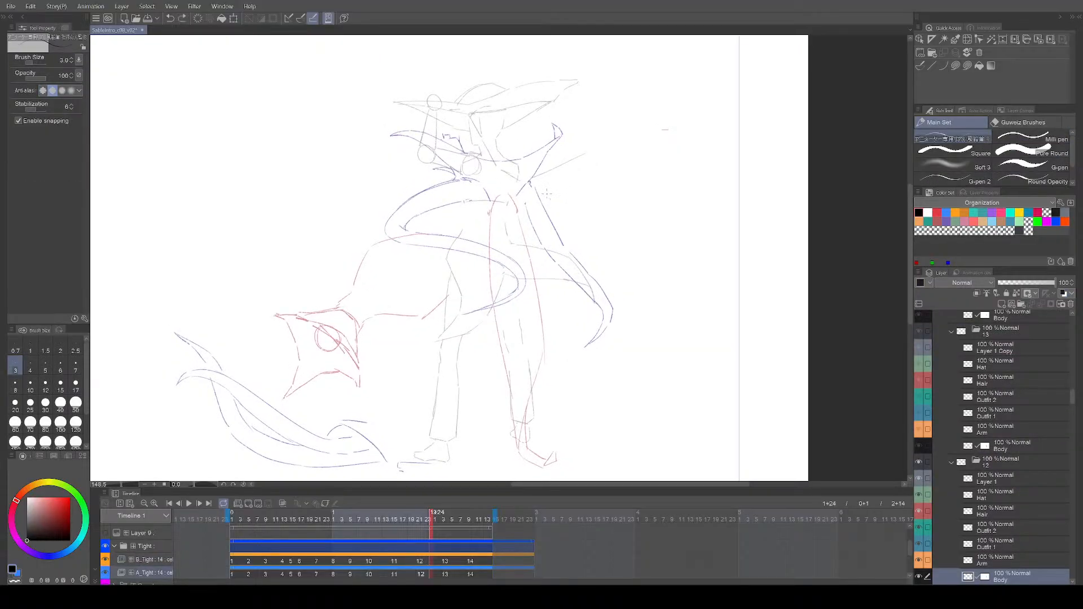
{"action": "left_click_drag", "start_coordinate": [438, 265], "coordinate": [435, 267]}
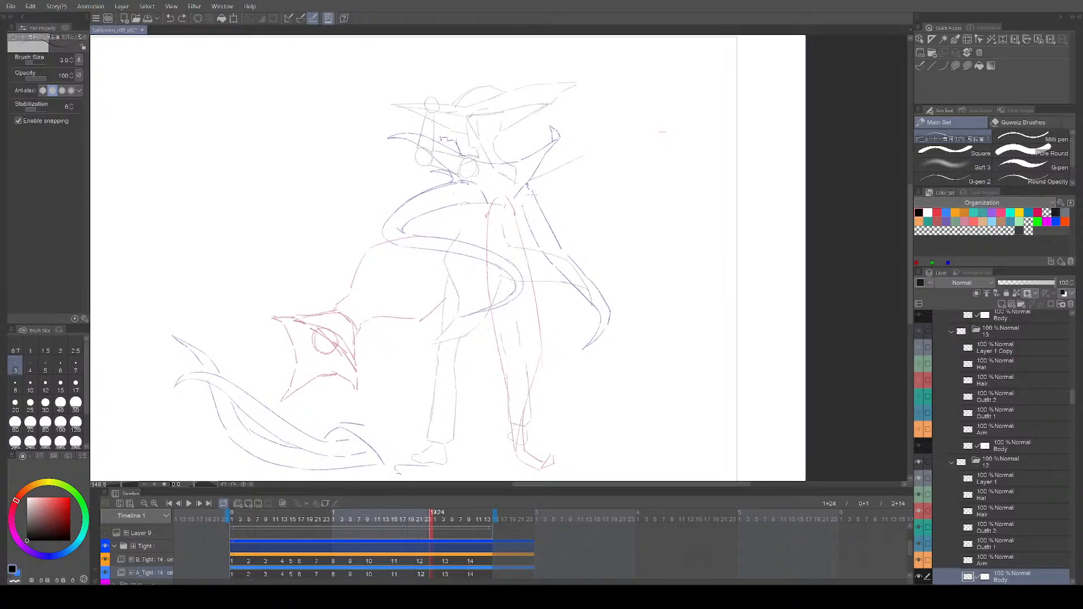
Step: Reselect the red line layer on cel 12 and flip through cels 12 to 14 to compare the poses
{"action": "left_click", "coordinate": [367, 252], "text": "ctrl+shift"}
{"action": "key", "text": "period"}
{"action": "key", "text": "period"}
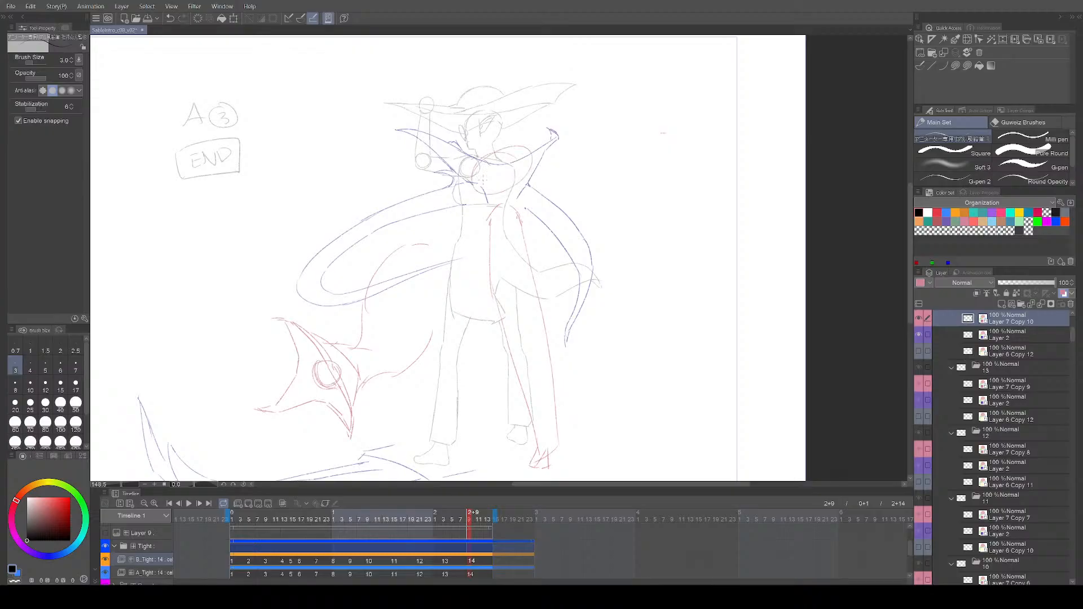
{"action": "key", "text": "comma"}
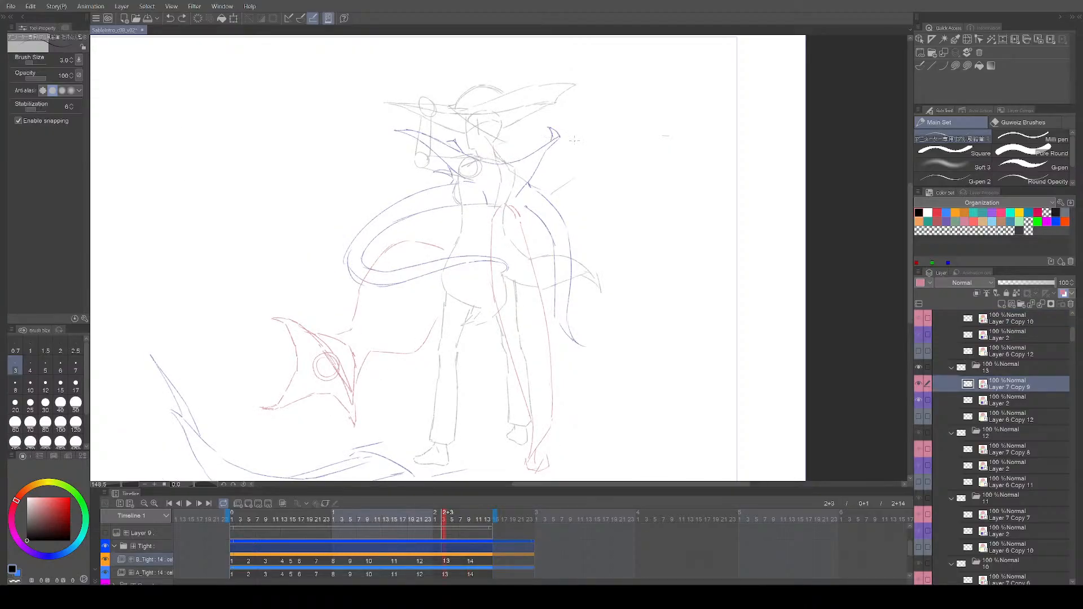
{"action": "key", "text": "comma"}
Step: Play the animation with the whole frame in view and the interface panels hidden
{"action": "key", "text": "space"}
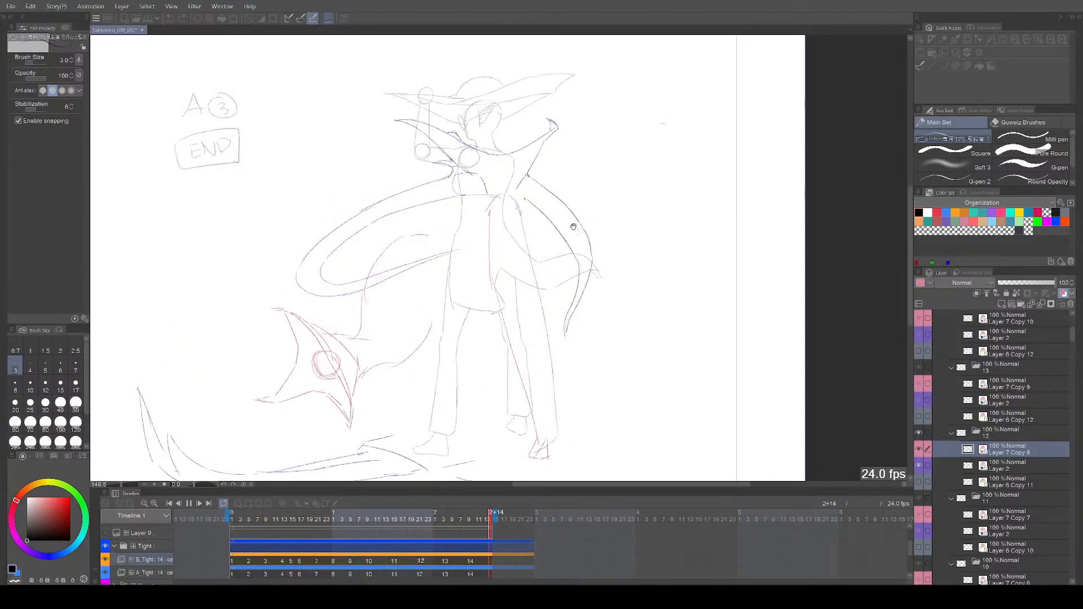
{"action": "scroll", "coordinate": [586, 345], "scroll_direction": "down", "scroll_amount": 2}
{"action": "scroll", "coordinate": [612, 368], "scroll_direction": "down", "scroll_amount": 2}
{"action": "left_click_drag", "start_coordinate": [613, 374], "coordinate": [622, 358]}
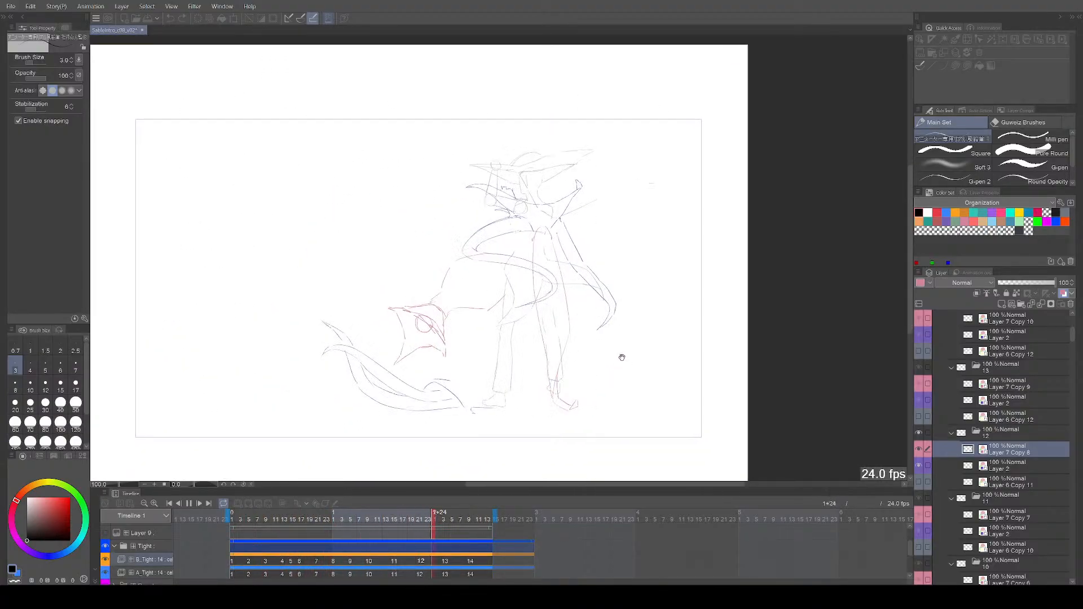
{"action": "key", "text": "Tab"}
{"action": "scroll", "coordinate": [627, 366], "scroll_direction": "up", "scroll_amount": 2}
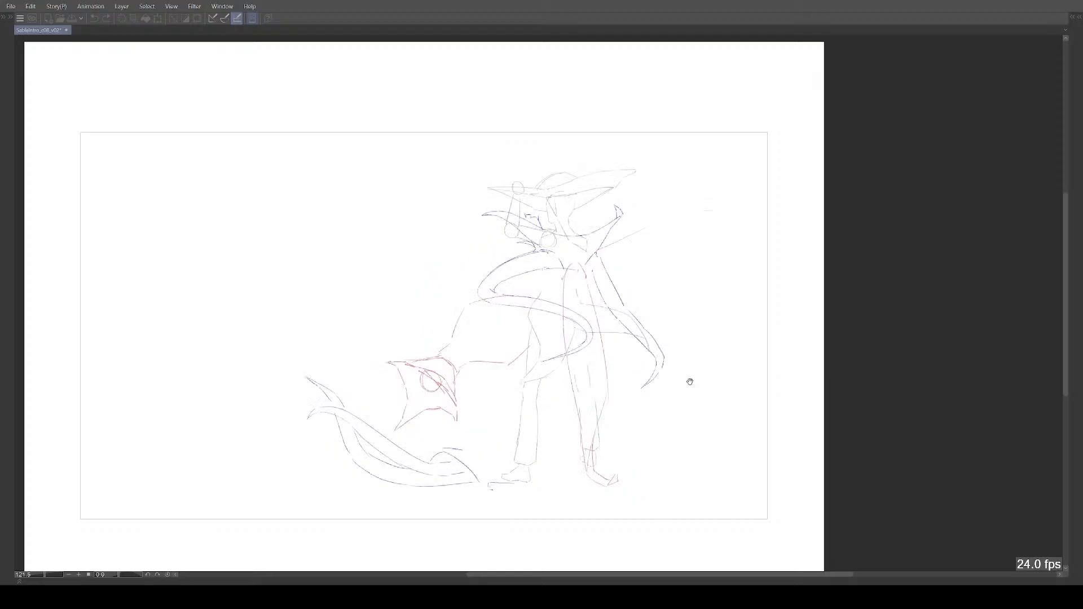
Step: Watch the animation mirrored horizontally, restore the normal orientation, and stop playback
{"action": "scroll", "coordinate": [690, 382], "scroll_direction": "left", "scroll_amount": 5}
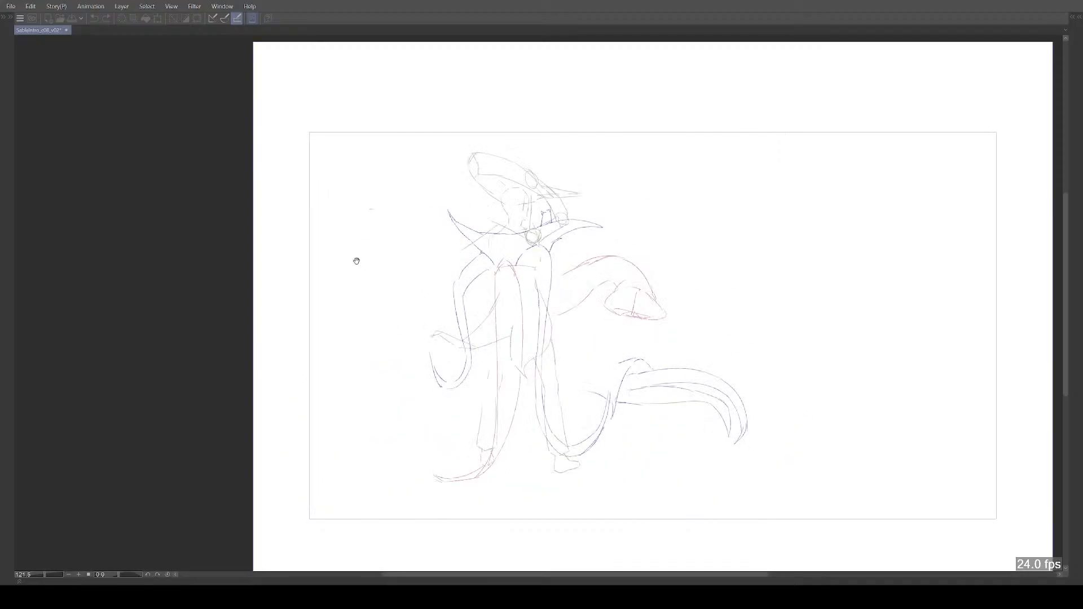
{"action": "left_click_drag", "start_coordinate": [881, 408], "coordinate": [832, 397]}
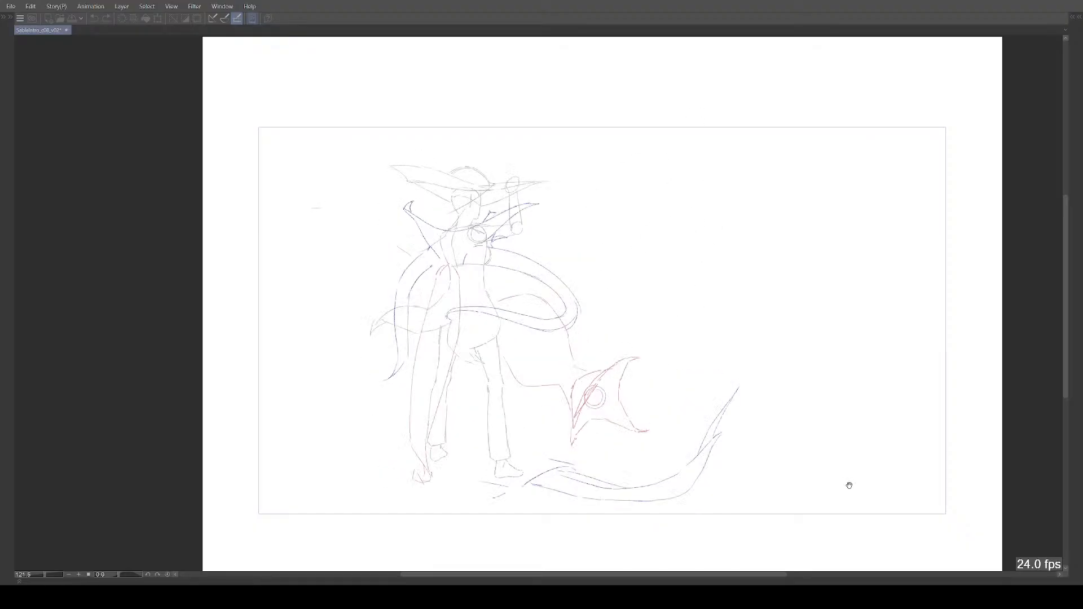
{"action": "key", "text": "h"}
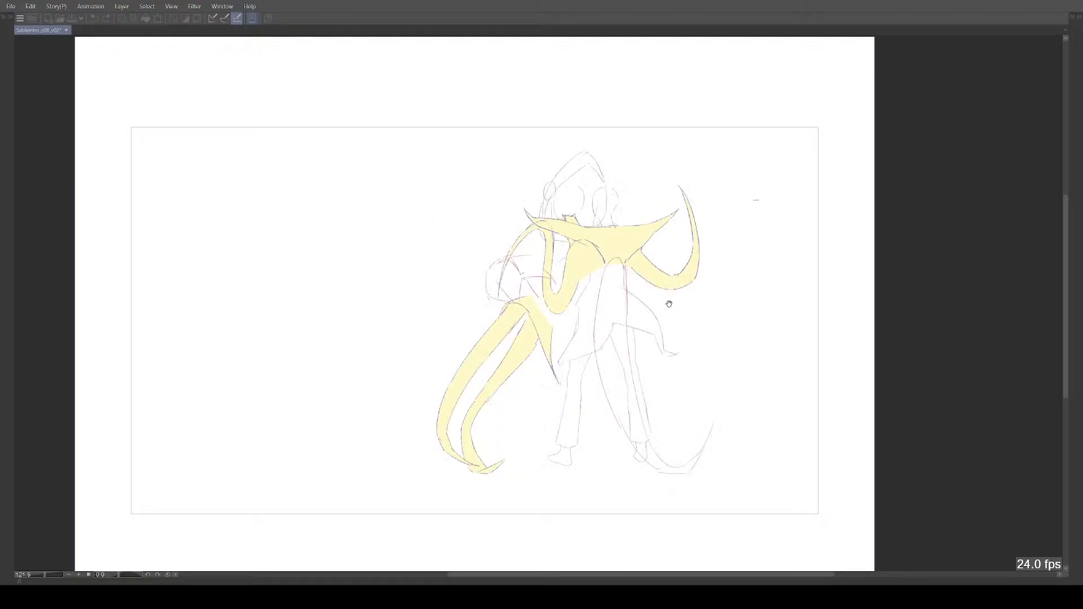
{"action": "key", "text": "space"}
{"action": "left_click_drag", "start_coordinate": [782, 351], "coordinate": [754, 365]}
{"action": "key", "text": "space"}
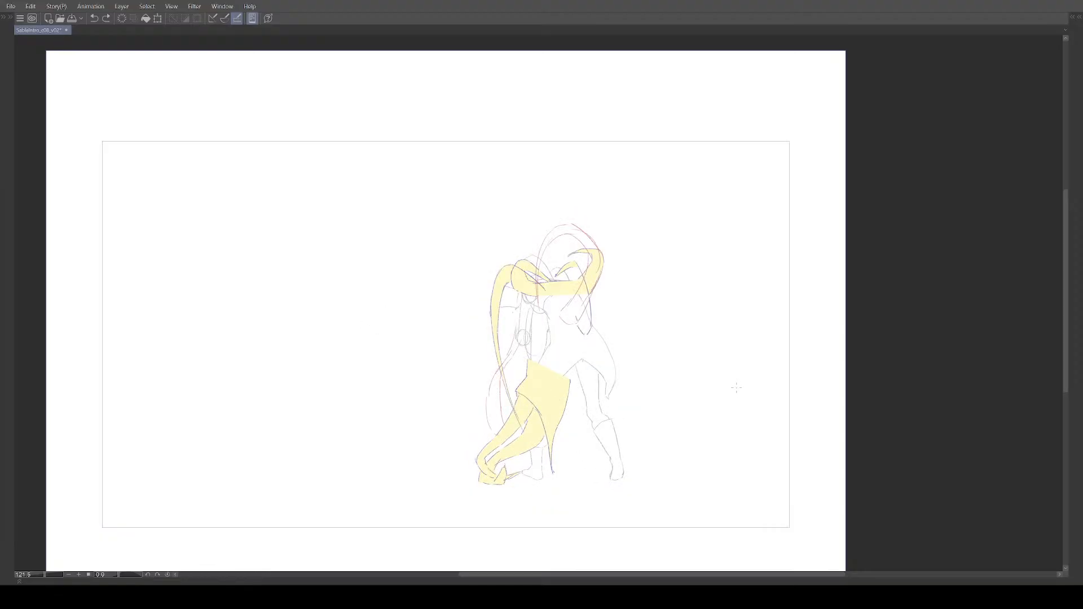
Step: Bring the panels back, touch up the red line work on cels 4, 5 and 7, and save the file
{"action": "key", "text": "Tab"}
{"action": "scroll", "coordinate": [599, 343], "scroll_direction": "up", "scroll_amount": 3}
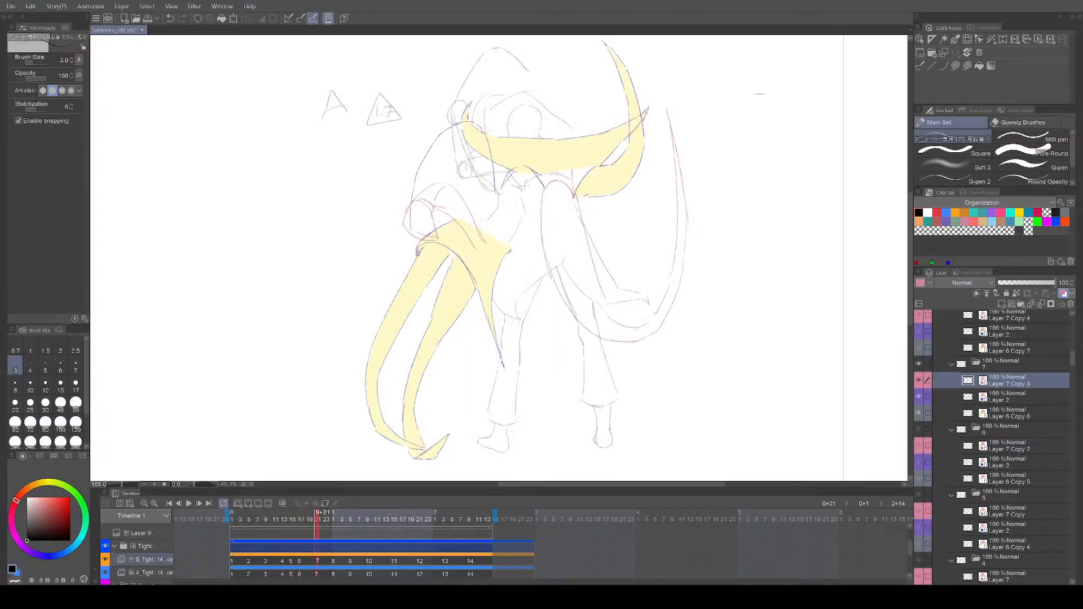
{"action": "key", "text": "e"}
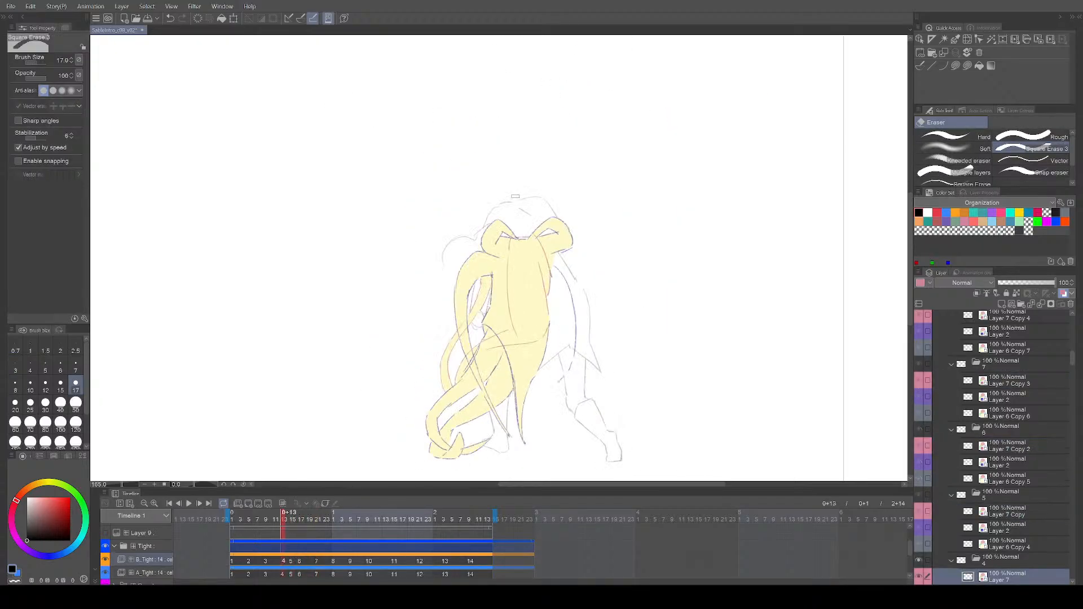
{"action": "key", "text": "p"}
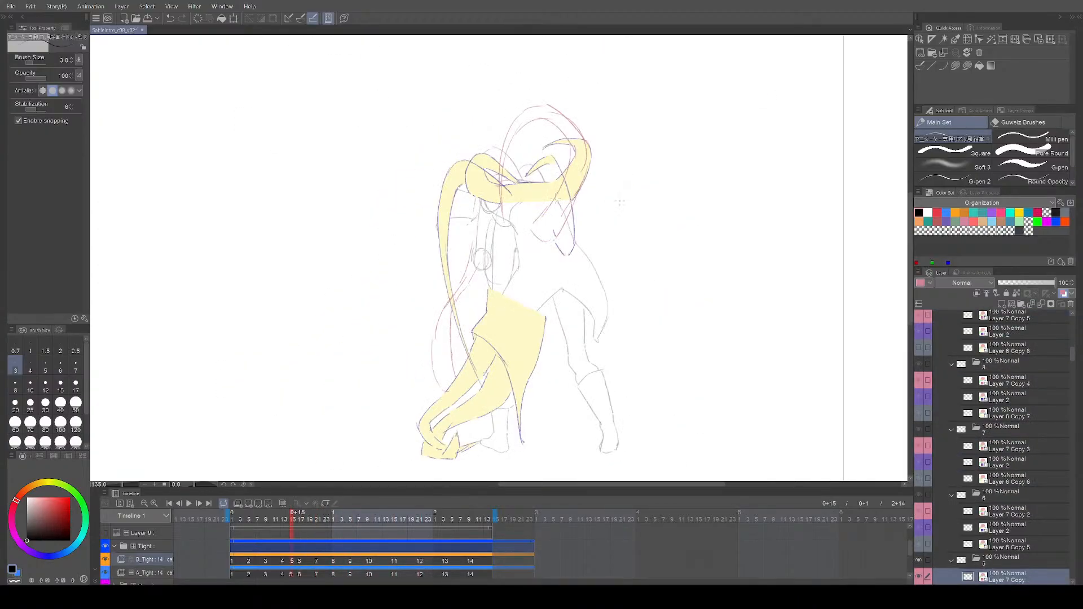
{"action": "key", "text": "e"}
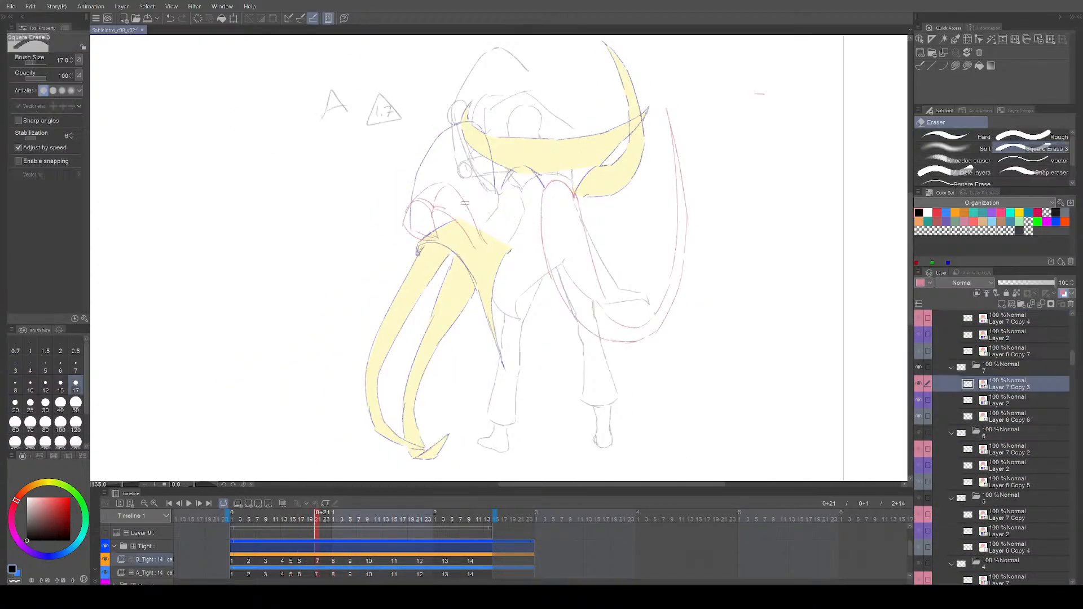
{"action": "key", "text": "p"}
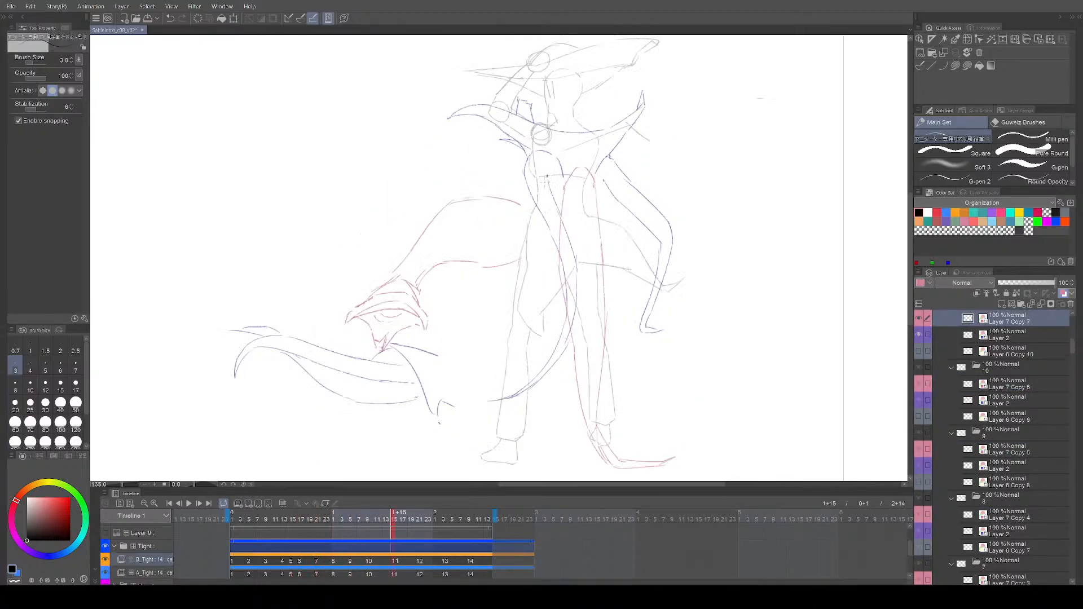
{"action": "left_click_drag", "start_coordinate": [550, 305], "coordinate": [554, 296]}
{"action": "key", "text": "ctrl+s"}
Step: Play the animation briefly and step back from cel 11 to cel 4 to inspect the motion
{"action": "key", "text": "space"}
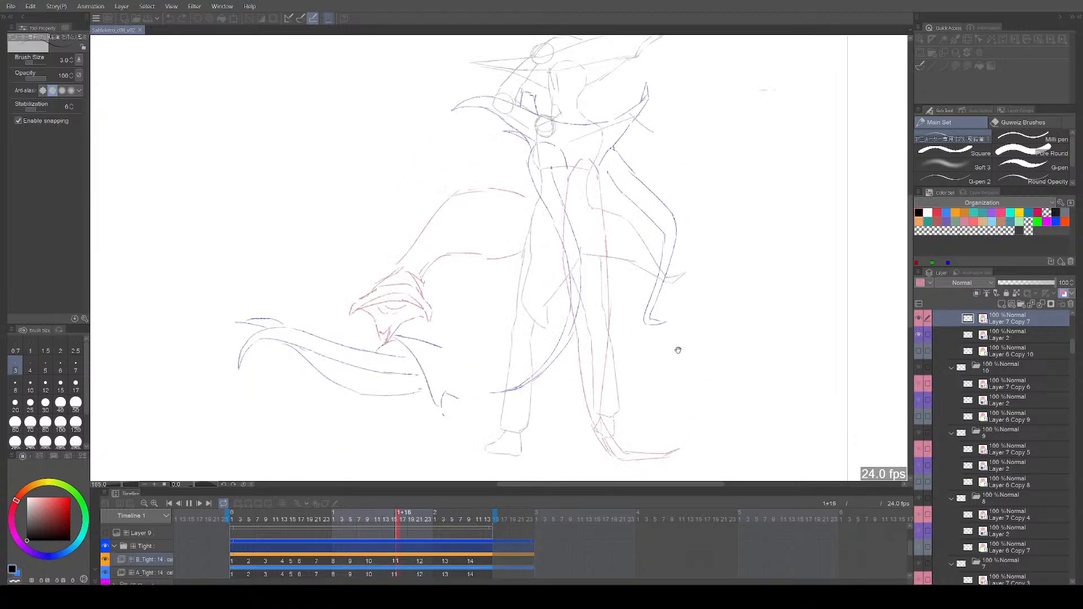
{"action": "key", "text": "space"}
{"action": "key", "text": "comma"}
{"action": "key", "text": "comma"}
{"action": "key", "text": "comma"}
{"action": "key", "text": "comma"}
{"action": "key", "text": "comma"}
{"action": "key", "text": "comma"}
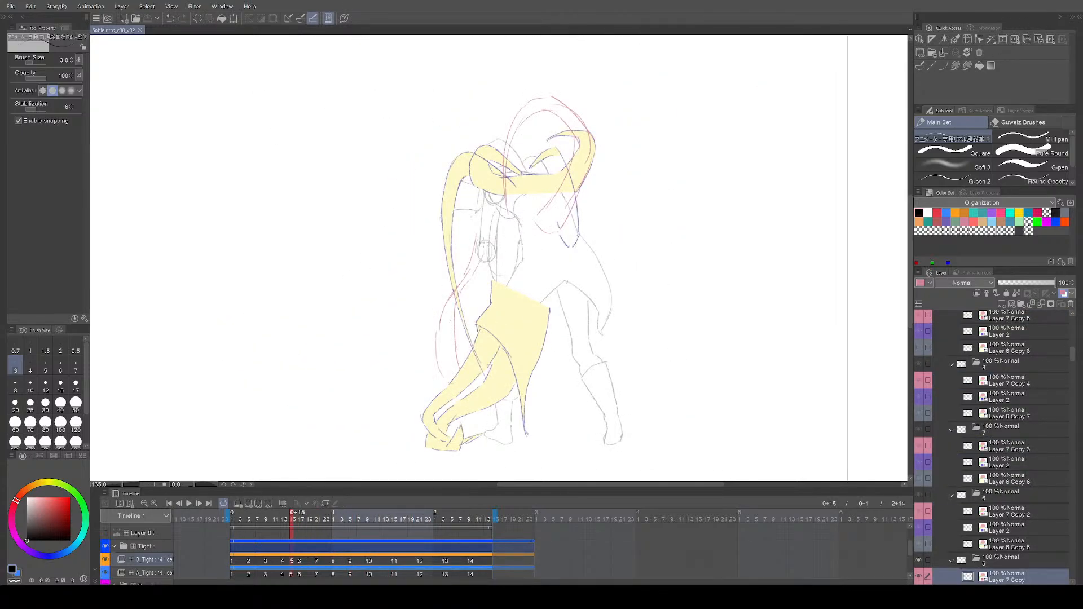
{"action": "key", "text": "comma"}
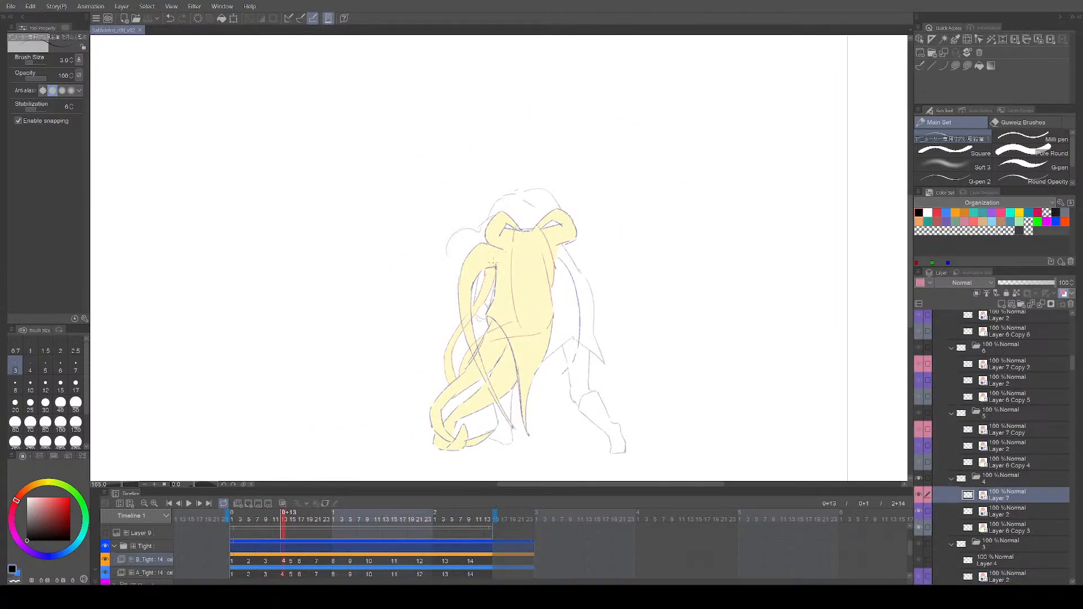
Step: Sketch a small red oval beside the torso on each cel from 5 to 11, checking neighbouring cels
{"action": "key", "text": "period"}
{"action": "key", "text": "comma"}
{"action": "key", "text": "comma"}
{"action": "key", "text": "period"}
{"action": "key", "text": "period"}
{"action": "key", "text": "period"}
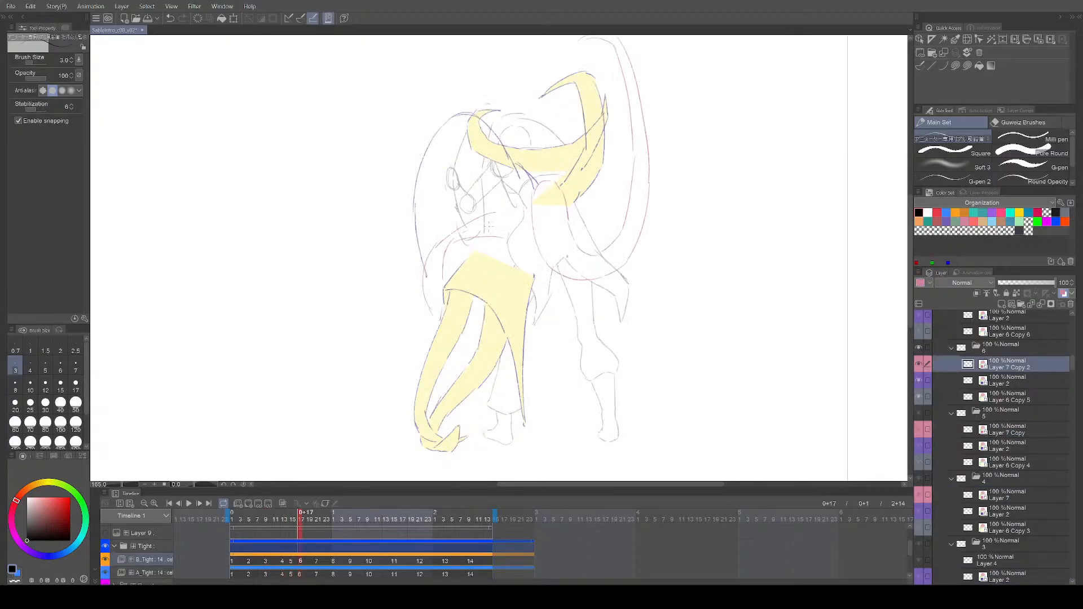
{"action": "key", "text": "period"}
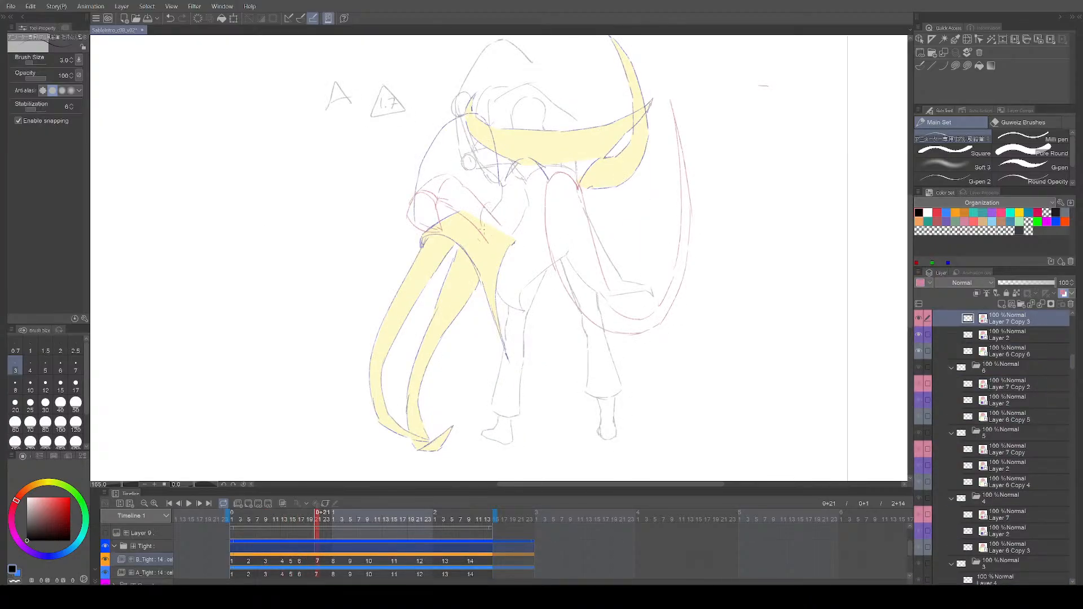
{"action": "key", "text": "period"}
{"action": "key", "text": "period"}
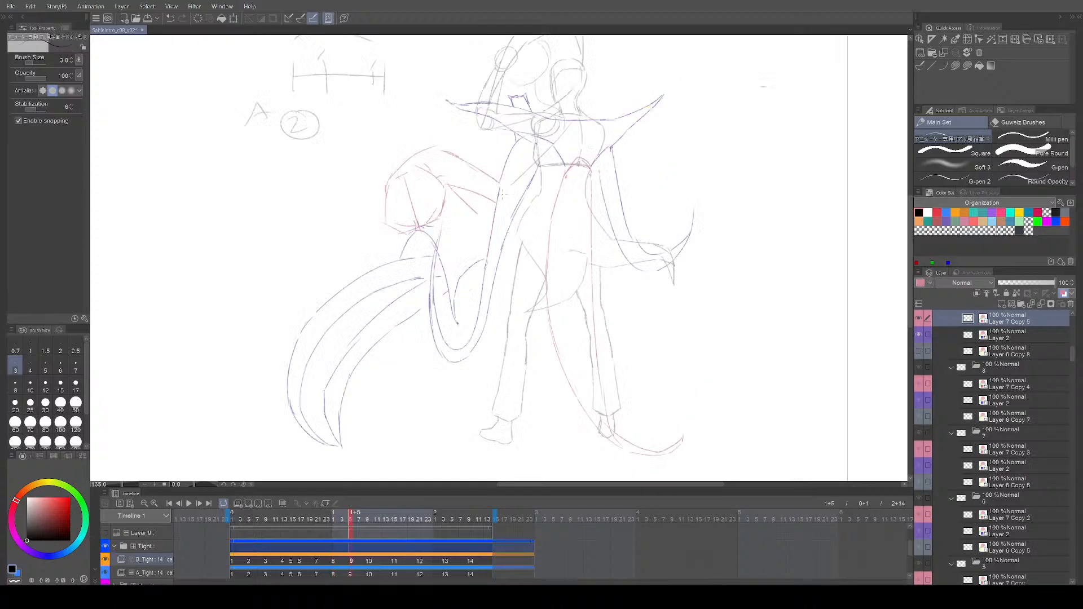
{"action": "key", "text": "period"}
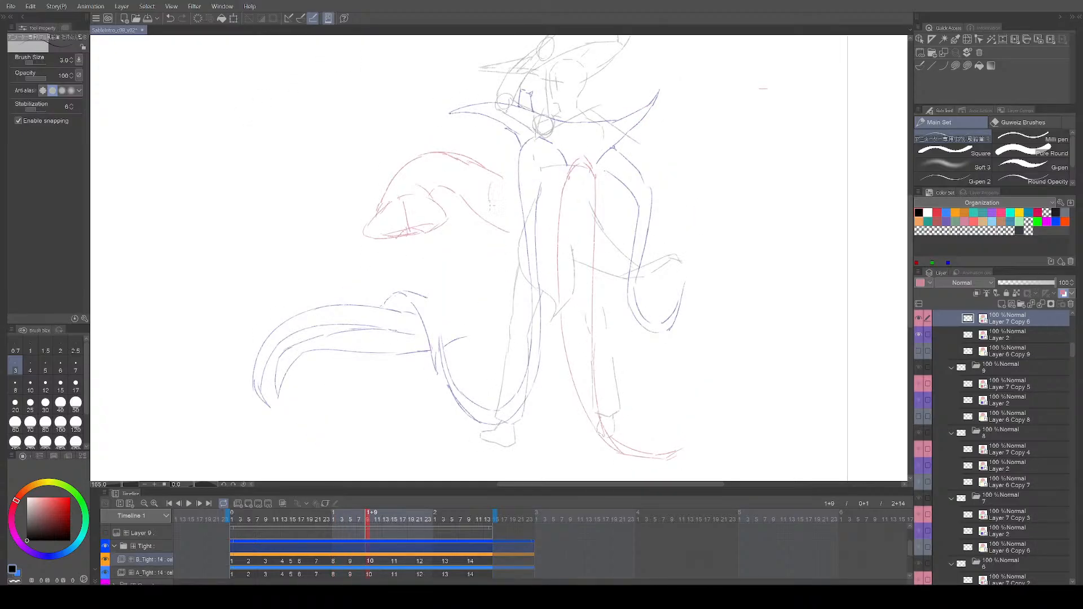
{"action": "key", "text": "period"}
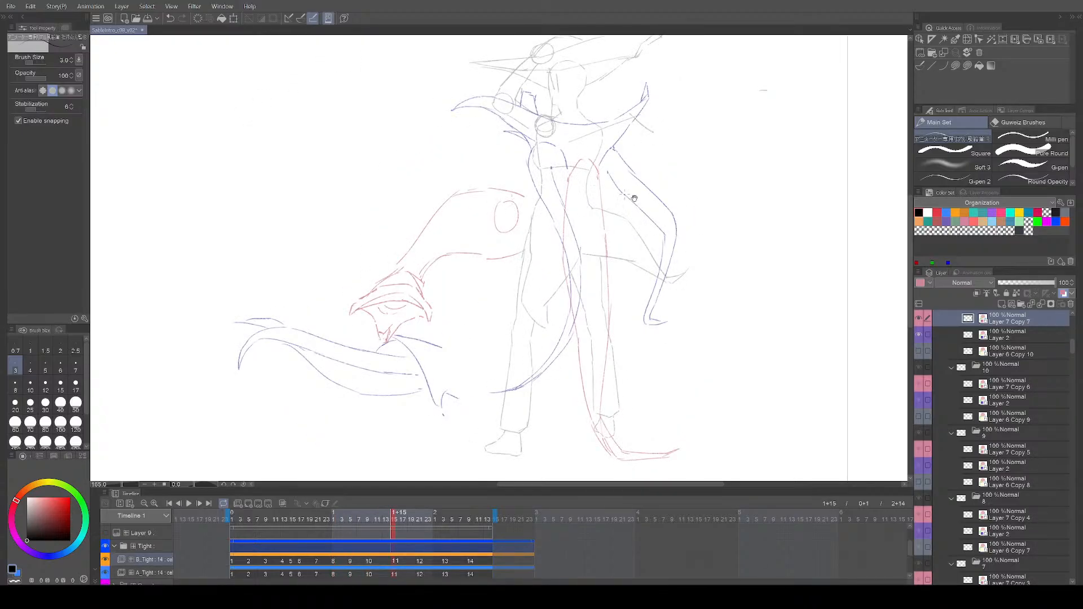
Step: Play the animation with the red ovals, and step forward and back through the cels as far as cel 3
{"action": "key", "text": "space"}
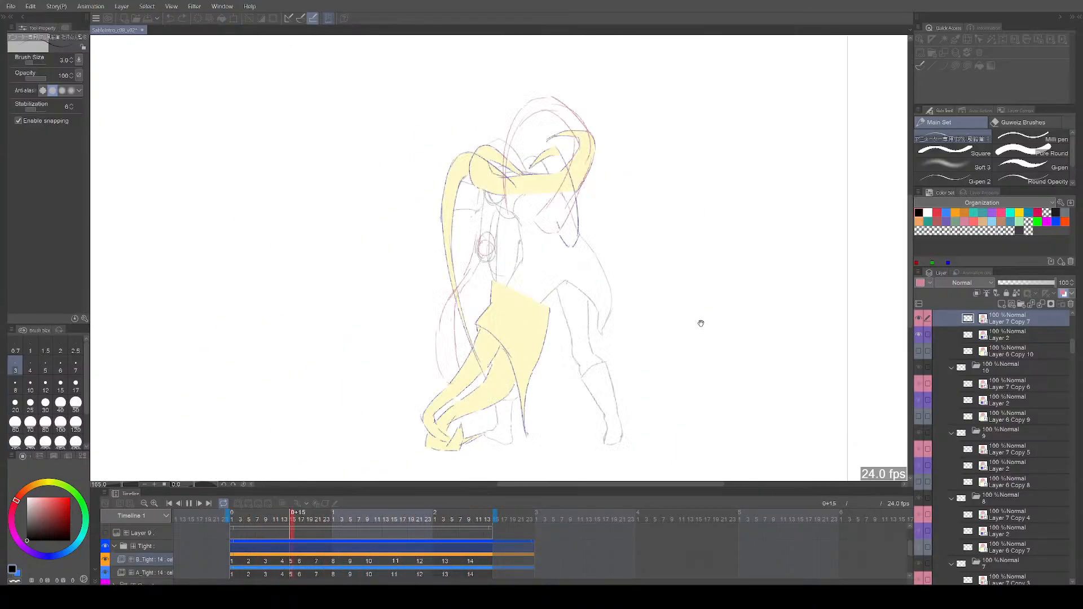
{"action": "key", "text": "space"}
{"action": "key", "text": "Right"}
{"action": "key", "text": "Right"}
{"action": "key", "text": "Right"}
{"action": "key", "text": "Right"}
{"action": "key", "text": "Left"}
{"action": "key", "text": "Left"}
{"action": "key", "text": "Left"}
{"action": "key", "text": "Left"}
{"action": "key", "text": "Left"}
{"action": "key", "text": "Left"}
{"action": "key", "text": "Left"}
{"action": "key", "text": "Left"}
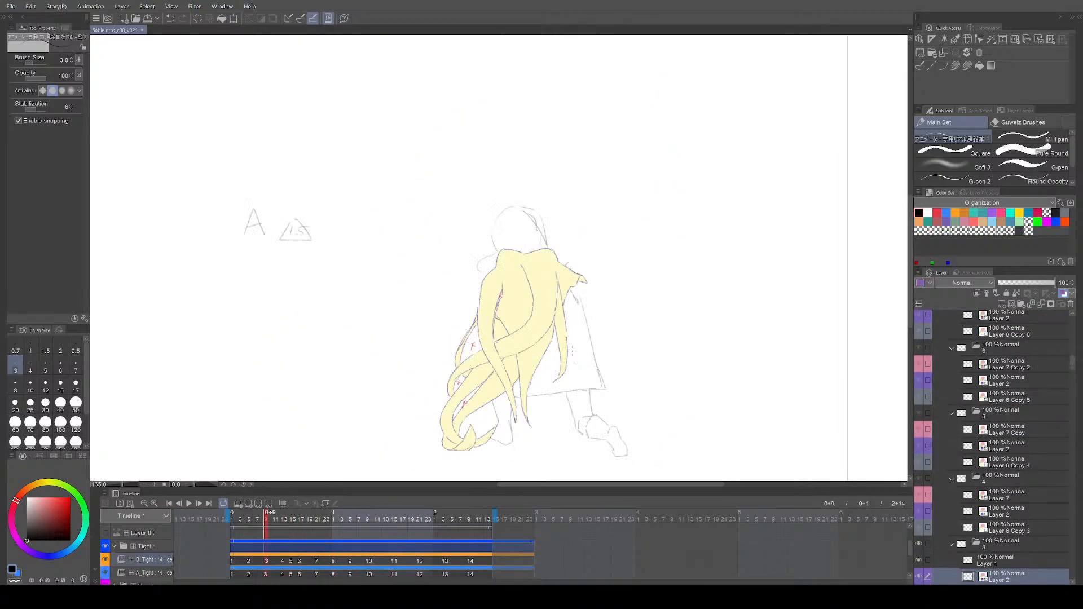
Step: Bring cel 4 into close view and save the file
{"action": "key", "text": "Right"}
{"action": "scroll", "coordinate": [573, 354], "scroll_direction": "up", "scroll_amount": 3}
{"action": "left_click_drag", "start_coordinate": [527, 282], "coordinate": [561, 324]}
{"action": "key", "text": "ctrl+s"}
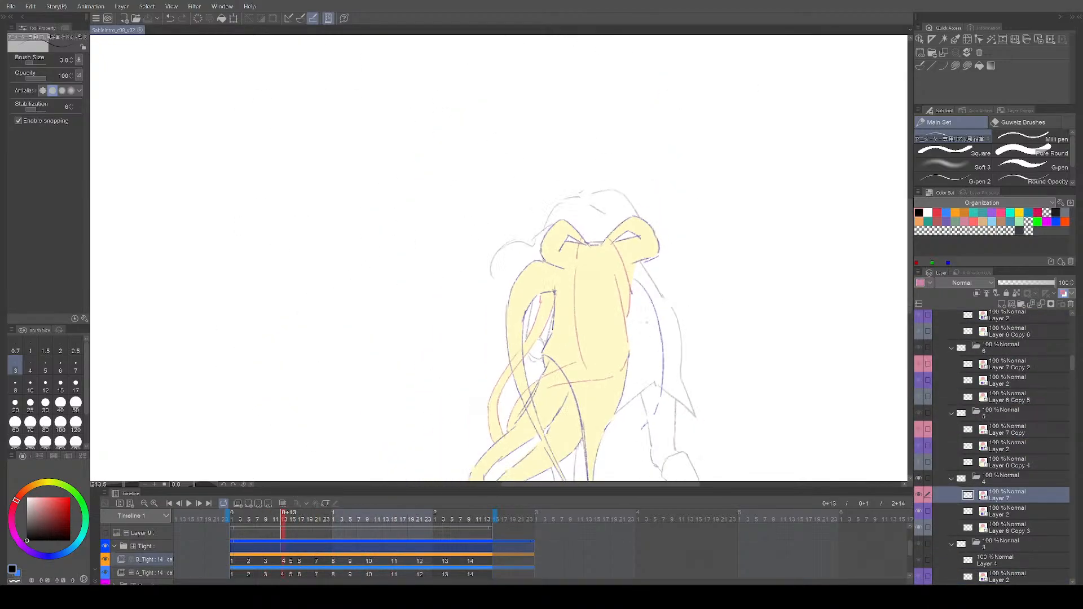
{"action": "left_click_drag", "start_coordinate": [644, 340], "coordinate": [614, 308]}
Step: Rework the red strokes beside the torso on cel 5, comparing with cel 4 and undoing a short stroke
{"action": "key", "text": "Right"}
{"action": "key", "text": "Left"}
{"action": "key", "text": "Right"}
{"action": "key", "text": "e"}
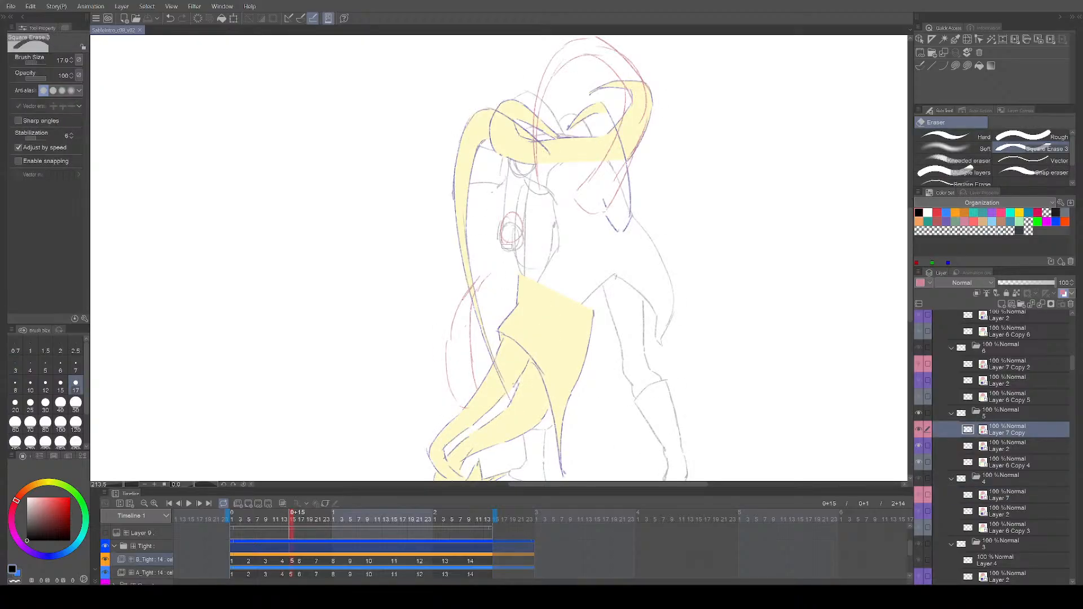
{"action": "key", "text": "p"}
{"action": "mouse_move", "coordinate": [474, 297]}
{"action": "left_mouse_down"}
{"action": "mouse_move", "coordinate": [478, 284]}
{"action": "mouse_move", "coordinate": [477, 312]}
{"action": "left_mouse_up"}
{"action": "key", "text": "ctrl+z"}
{"action": "key", "text": "e"}
{"action": "key", "text": "p"}
Step: Add a red stroke outside the upper red arc on cel 5, and compare cels 4 to 7
{"action": "scroll", "coordinate": [649, 313], "scroll_direction": "down", "scroll_amount": 2}
{"action": "left_click_drag", "start_coordinate": [649, 313], "coordinate": [600, 300]}
{"action": "left_click_drag", "start_coordinate": [568, 114], "coordinate": [590, 181]}
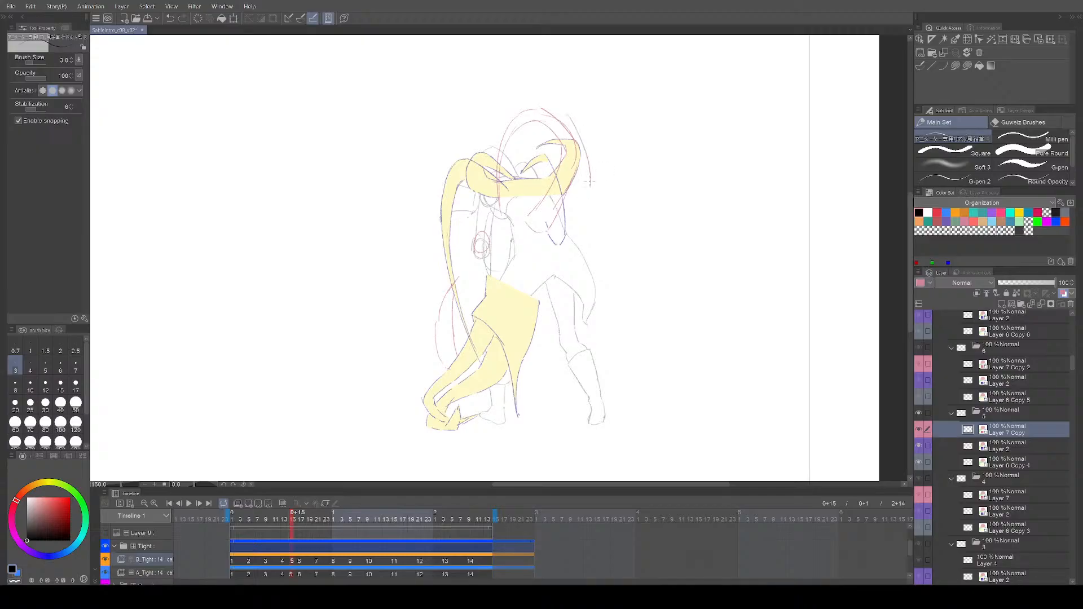
{"action": "key", "text": "period"}
{"action": "key", "text": "period"}
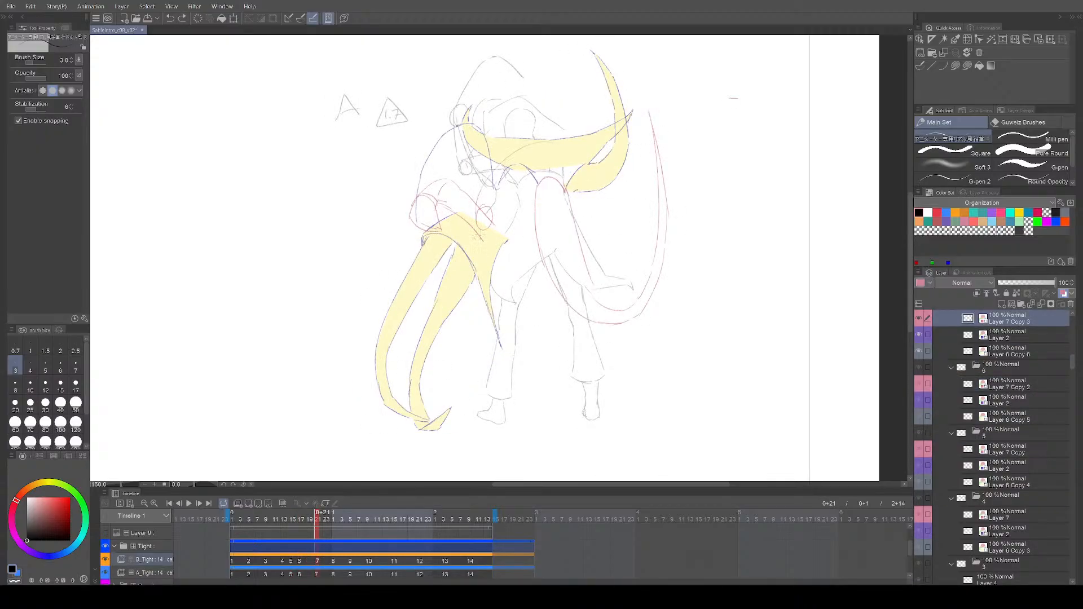
{"action": "key", "text": "comma"}
{"action": "key", "text": "comma"}
{"action": "key", "text": "comma"}
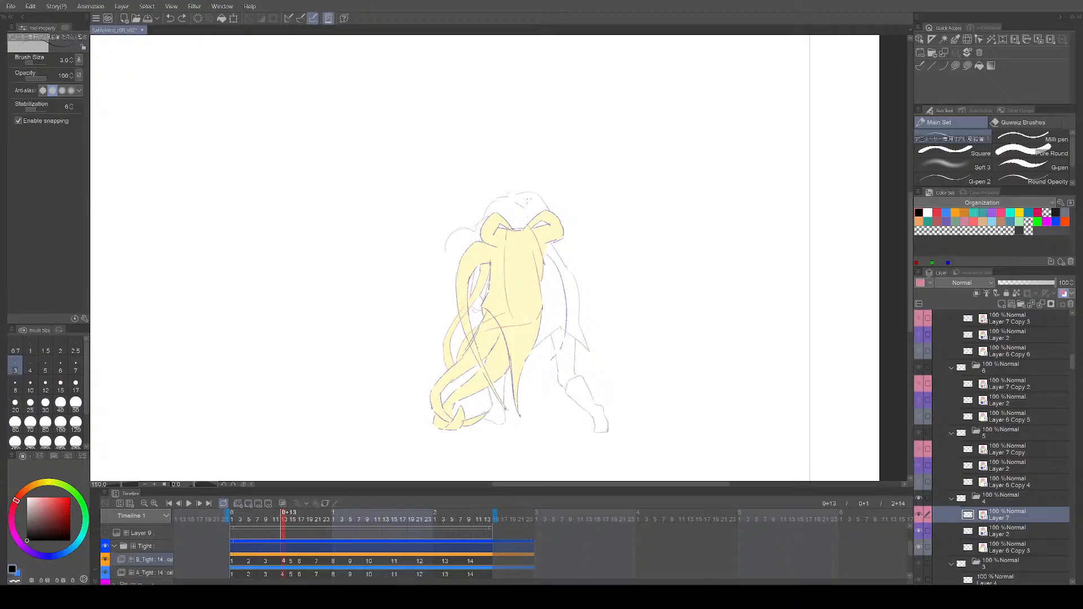
Step: Save the file and flip between cel 4 and its neighbours in close view
{"action": "scroll", "coordinate": [523, 279], "scroll_direction": "up", "scroll_amount": 3}
{"action": "key", "text": "ctrl+s"}
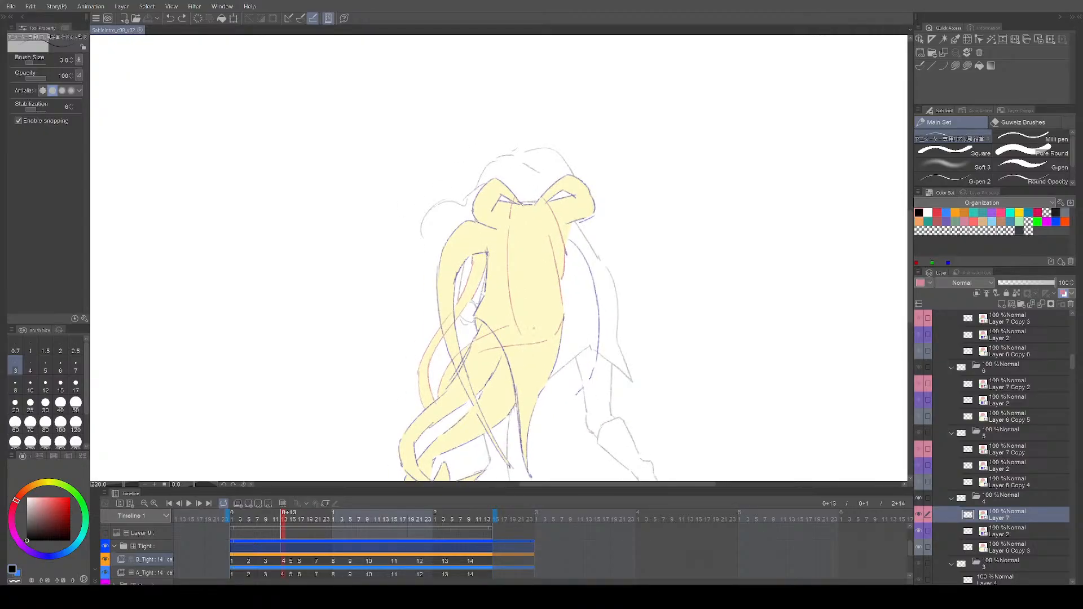
{"action": "key", "text": "comma"}
{"action": "key", "text": "period"}
{"action": "key", "text": "period"}
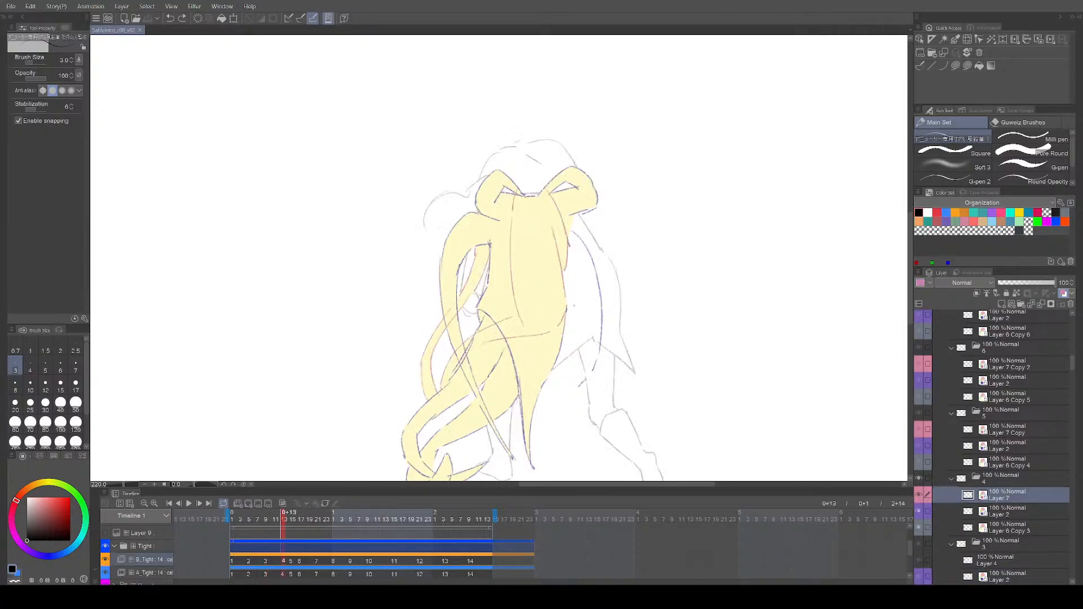
Step: Flip through cels 4 to 8 to compare the red arm, tail and head strokes
{"action": "key", "text": "period"}
{"action": "left_click_drag", "start_coordinate": [545, 218], "coordinate": [556, 267]}
{"action": "key", "text": "comma"}
{"action": "key", "text": "period"}
{"action": "key", "text": "period"}
{"action": "key", "text": "period"}
{"action": "key", "text": "period"}
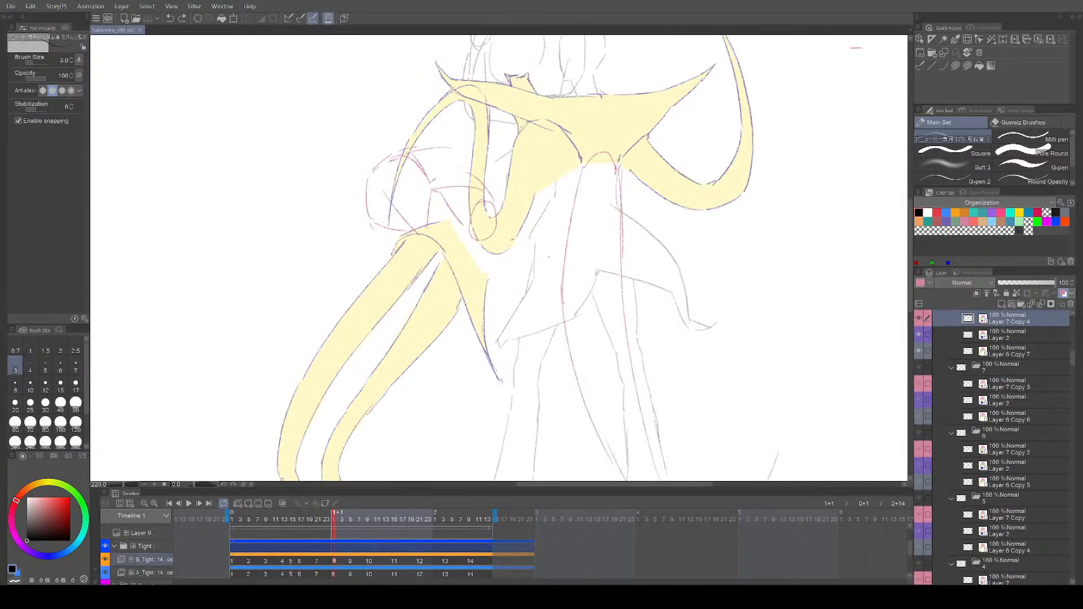
{"action": "key", "text": "comma"}
{"action": "left_click_drag", "start_coordinate": [427, 342], "coordinate": [427, 364]}
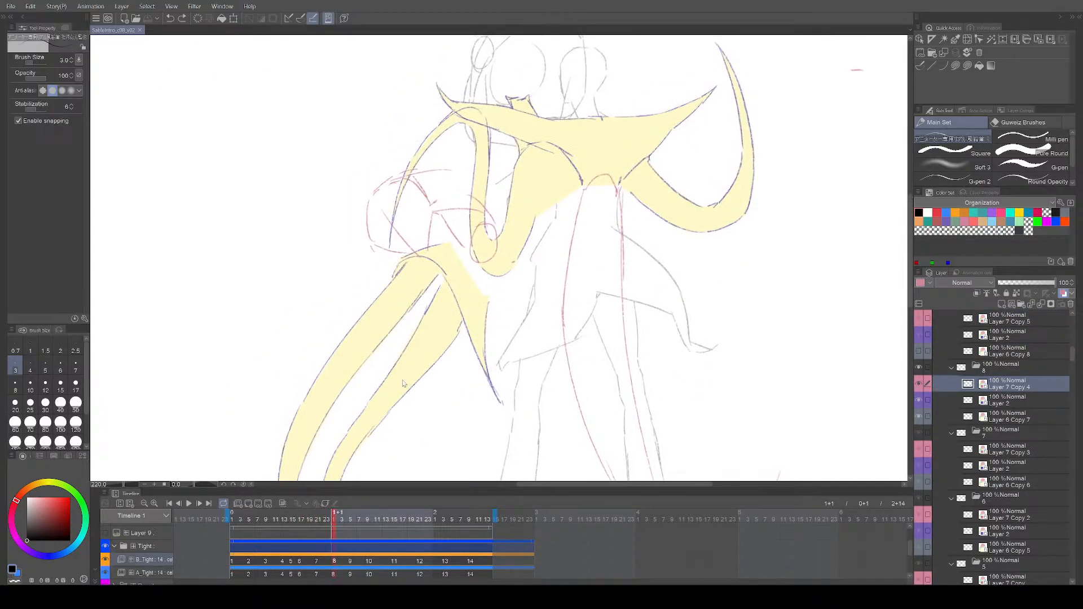
Step: Turn on onion skinning and return to cel 4
{"action": "left_click", "coordinate": [283, 505]}
{"action": "key", "text": "comma"}
{"action": "key", "text": "comma"}
{"action": "key", "text": "comma"}
{"action": "key", "text": "comma"}
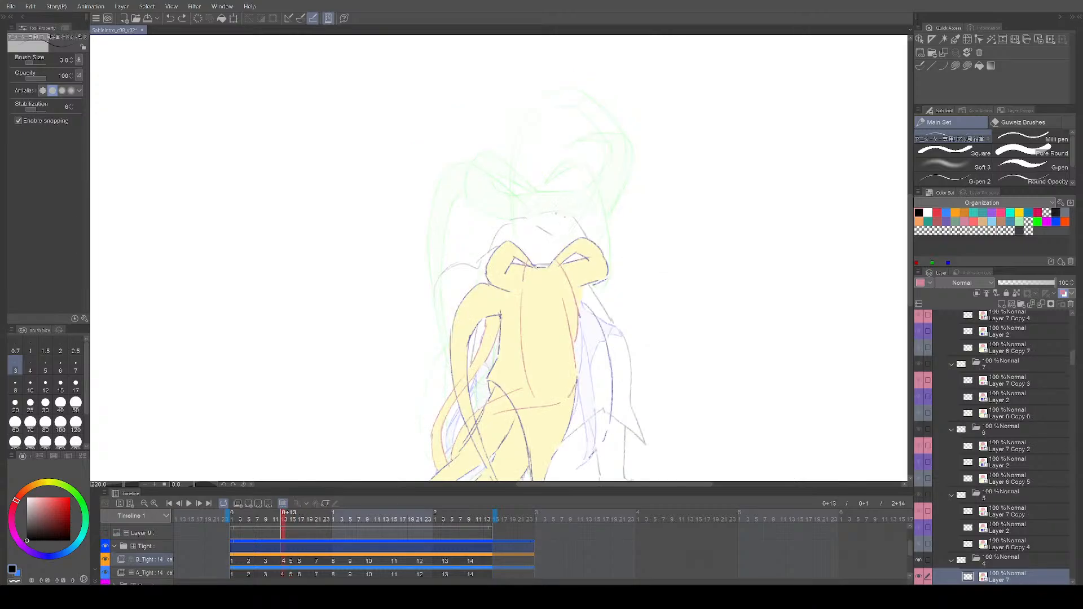
Step: Erase the red arm strokes and oval beside the torso on cel 6, and redraw the red oval slightly lower
{"action": "key", "text": "period"}
{"action": "scroll", "coordinate": [492, 281], "scroll_direction": "up", "scroll_amount": 3}
{"action": "scroll", "coordinate": [493, 281], "scroll_direction": "up", "scroll_amount": 2}
{"action": "key", "text": "period"}
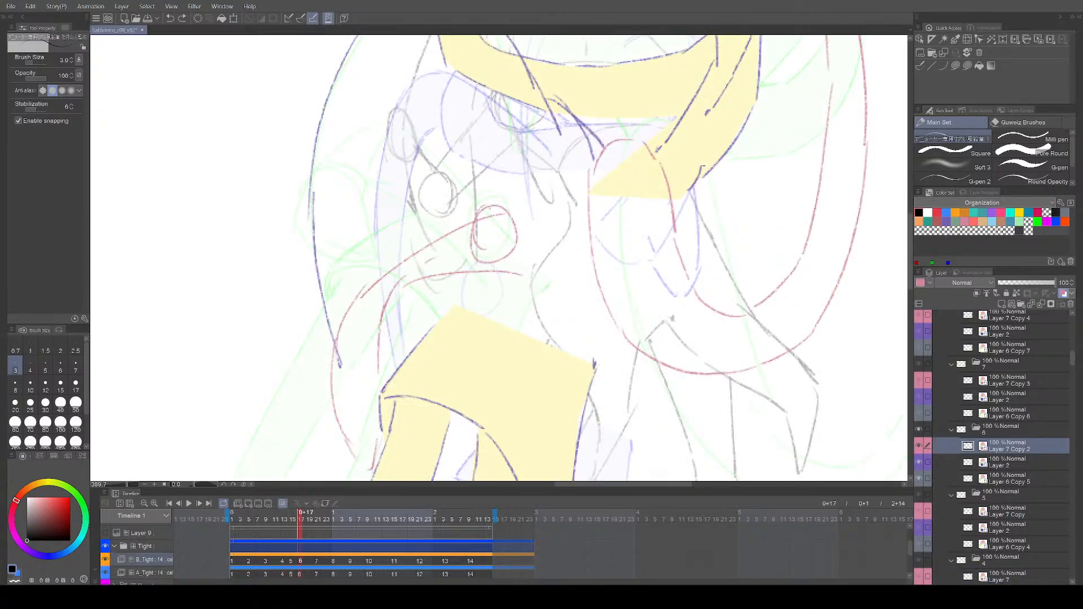
{"action": "key", "text": "e"}
{"action": "left_click_drag", "start_coordinate": [374, 286], "coordinate": [461, 227]}
{"action": "left_click_drag", "start_coordinate": [422, 274], "coordinate": [455, 276]}
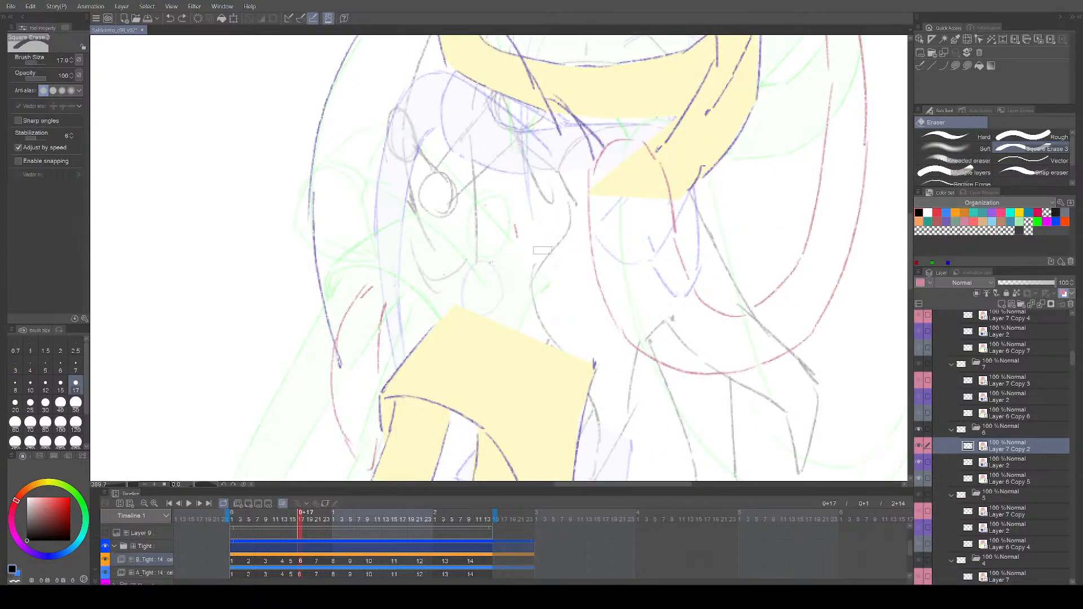
{"action": "key", "text": "p"}
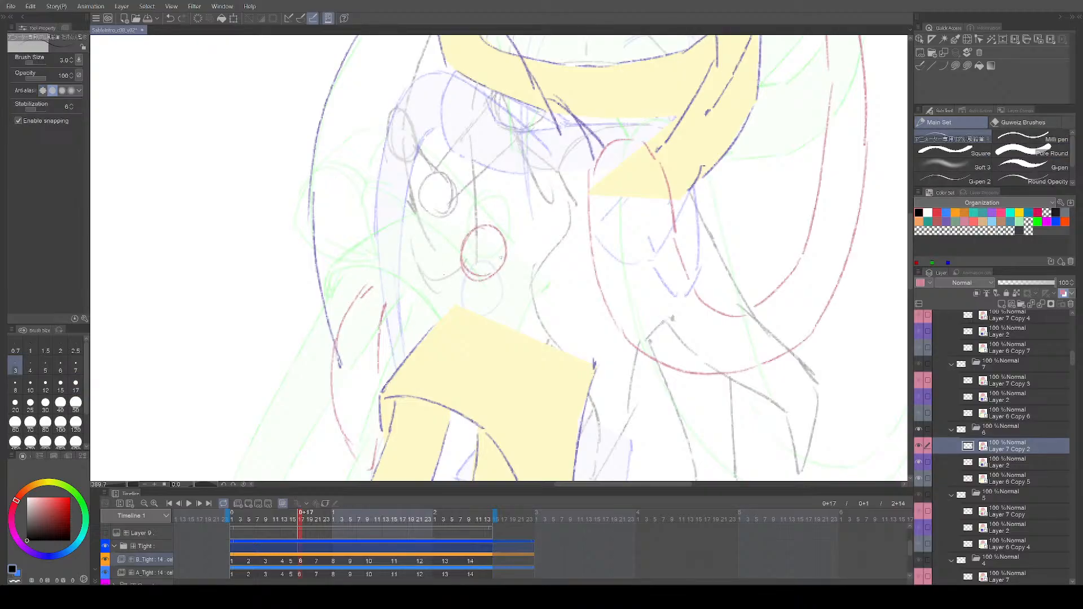
Step: Erase the red lines and oval beside the torso on cel 7, redraw the oval, and undo the stray strokes
{"action": "key", "text": "comma"}
{"action": "key", "text": "comma"}
{"action": "key", "text": "period"}
{"action": "key", "text": "period"}
{"action": "key", "text": "period"}
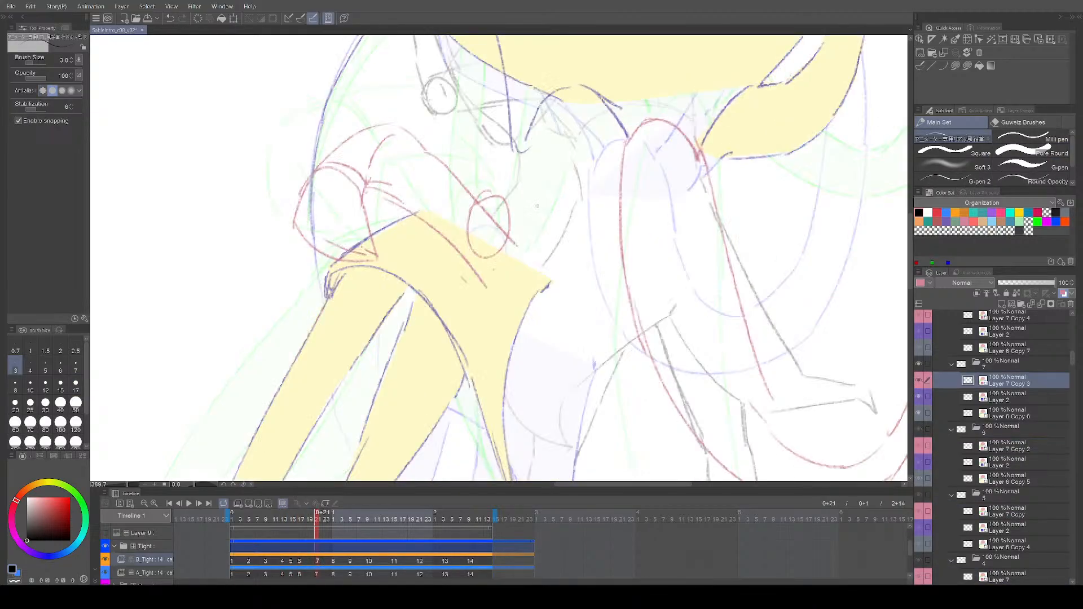
{"action": "scroll", "coordinate": [426, 195], "scroll_direction": "up", "scroll_amount": 2}
{"action": "key", "text": "e"}
{"action": "mouse_move", "coordinate": [444, 262]}
{"action": "left_mouse_down"}
{"action": "mouse_move", "coordinate": [453, 301]}
{"action": "mouse_move", "coordinate": [494, 312]}
{"action": "left_mouse_up"}
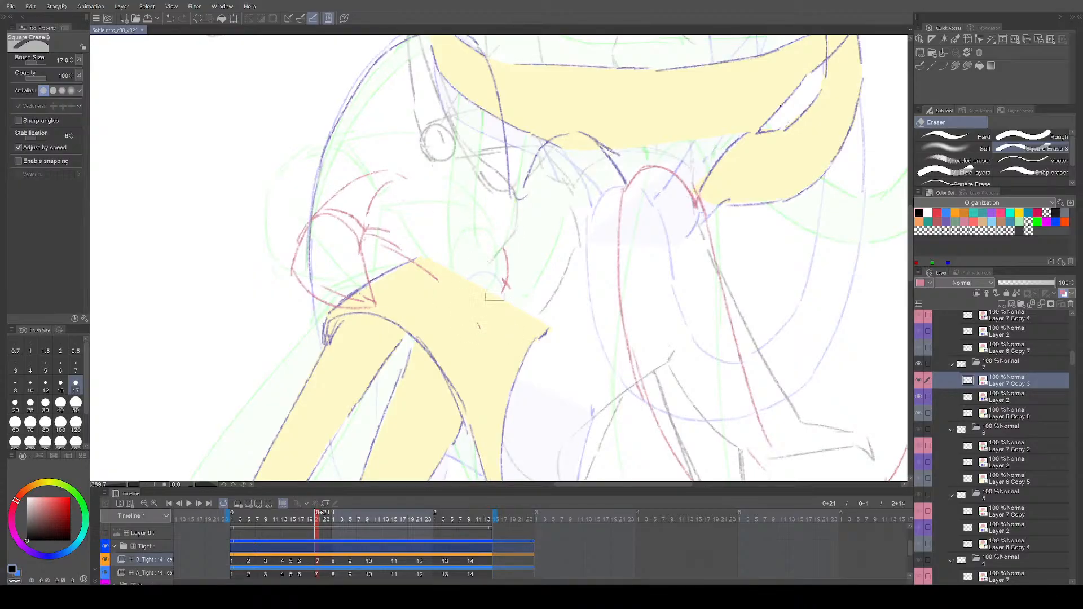
{"action": "key", "text": "p"}
{"action": "mouse_move", "coordinate": [484, 244]}
{"action": "left_mouse_down"}
{"action": "mouse_move", "coordinate": [479, 298]}
{"action": "mouse_move", "coordinate": [504, 277]}
{"action": "mouse_move", "coordinate": [483, 292]}
{"action": "mouse_move", "coordinate": [471, 244]}
{"action": "mouse_move", "coordinate": [515, 256]}
{"action": "left_mouse_up"}
{"action": "key", "text": "ctrl+z"}
{"action": "key", "text": "ctrl+z"}
Step: Compare cel 7 with its neighbours and lasso its red oval to adjust the placement
{"action": "key", "text": "Left"}
{"action": "key", "text": "Right"}
{"action": "key", "text": "Right"}
{"action": "key", "text": "Left"}
{"action": "key", "text": "m"}
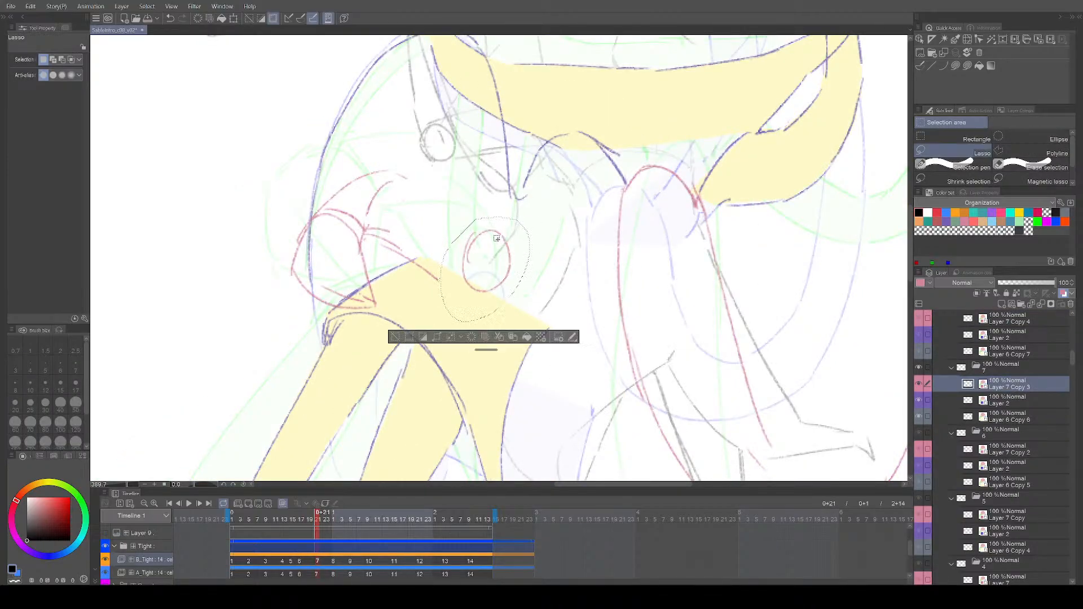
{"action": "key", "text": "ctrl+d"}
{"action": "key", "text": "p"}
Step: Flip through cels 4 to 12 with onion skinning to check the red oval's path beside the torso
{"action": "key", "text": "Left"}
{"action": "key", "text": "Left"}
{"action": "key", "text": "Left"}
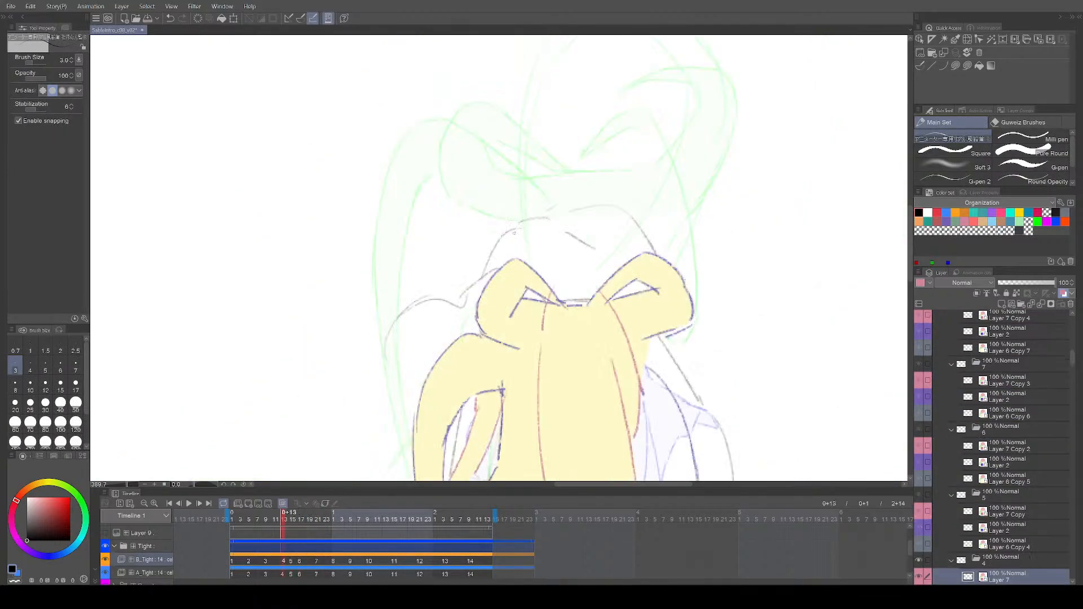
{"action": "key", "text": "Right"}
{"action": "key", "text": "Right"}
{"action": "key", "text": "Right"}
{"action": "key", "text": "Right"}
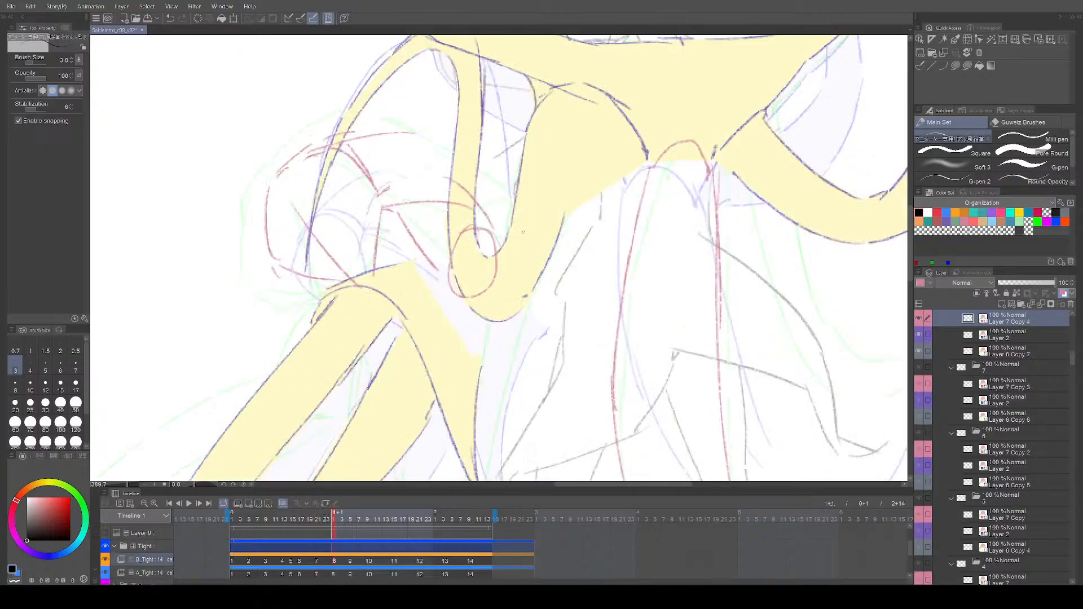
{"action": "key", "text": "Right"}
{"action": "key", "text": "Left"}
{"action": "key", "text": "Left"}
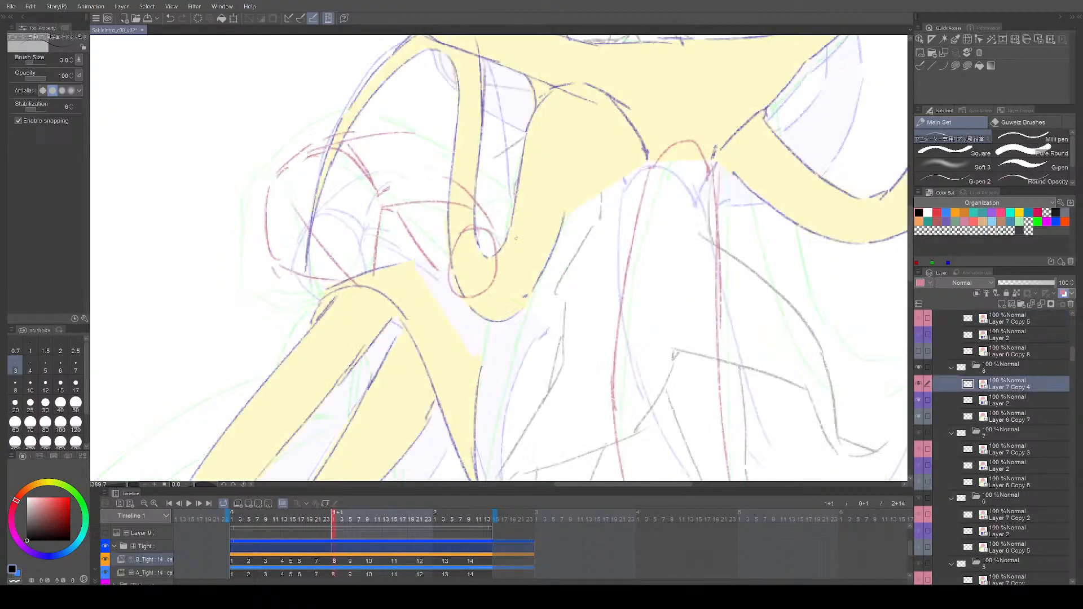
{"action": "key", "text": "Right"}
{"action": "key", "text": "Right"}
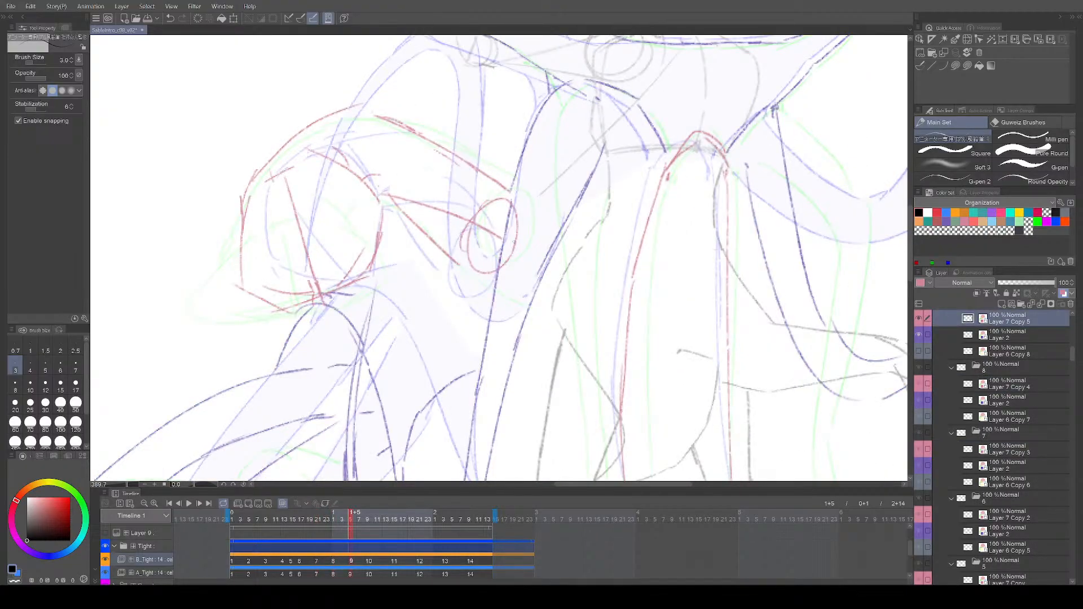
{"action": "key", "text": "Right"}
{"action": "key", "text": "Right"}
{"action": "key", "text": "Right"}
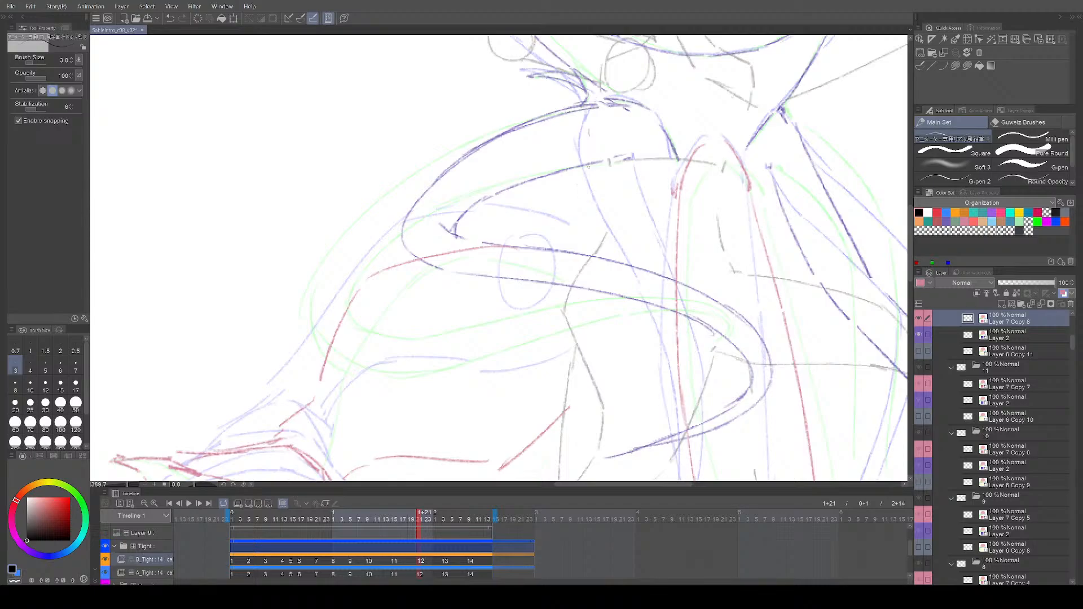
Step: Erase and redraw the red oval beside the torso on cel 10, comparing neighbouring cels and undoing unwanted strokes
{"action": "key", "text": "Left"}
{"action": "key", "text": "Left"}
{"action": "key", "text": "e"}
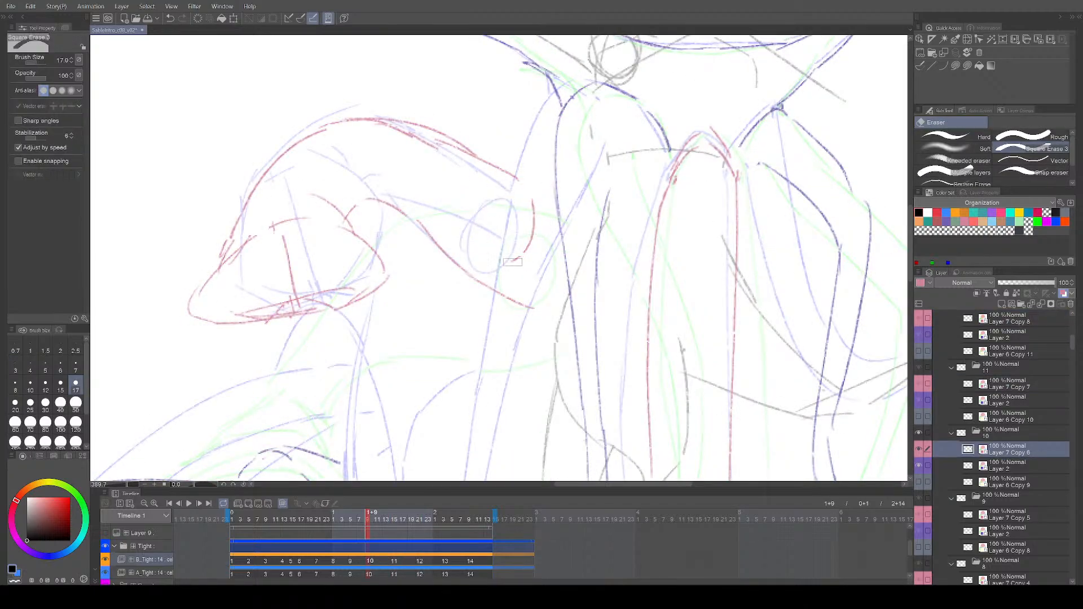
{"action": "key", "text": "p"}
{"action": "mouse_move", "coordinate": [509, 206]}
{"action": "left_mouse_down"}
{"action": "mouse_move", "coordinate": [492, 216]}
{"action": "mouse_move", "coordinate": [532, 269]}
{"action": "mouse_move", "coordinate": [498, 282]}
{"action": "left_mouse_up"}
{"action": "key", "text": "Left"}
{"action": "key", "text": "Right"}
{"action": "key", "text": "Right"}
{"action": "key", "text": "Left"}
{"action": "key", "text": "ctrl+z"}
{"action": "key", "text": "ctrl+z"}
{"action": "key", "text": "space"}
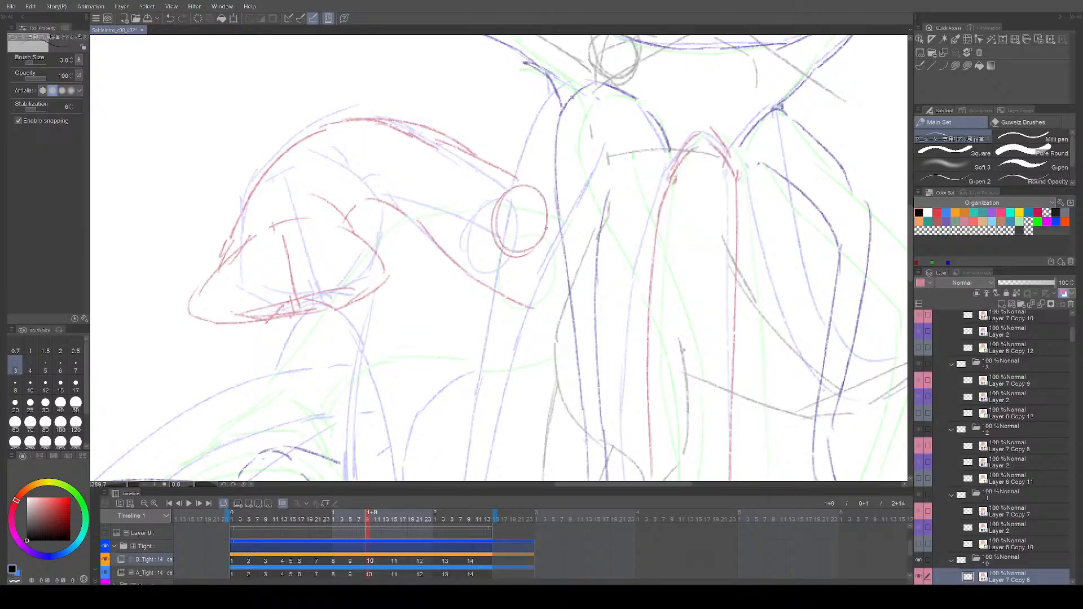
Step: Erase the red oval at the end of the neck strokes on cel 9 and redraw it
{"action": "key", "text": "e"}
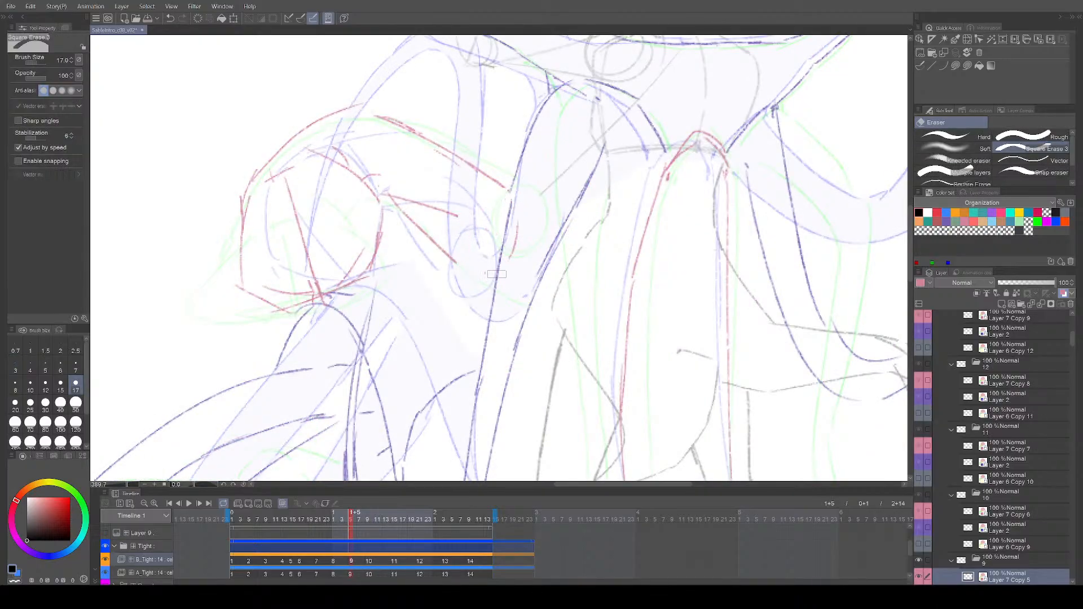
{"action": "key", "text": "p"}
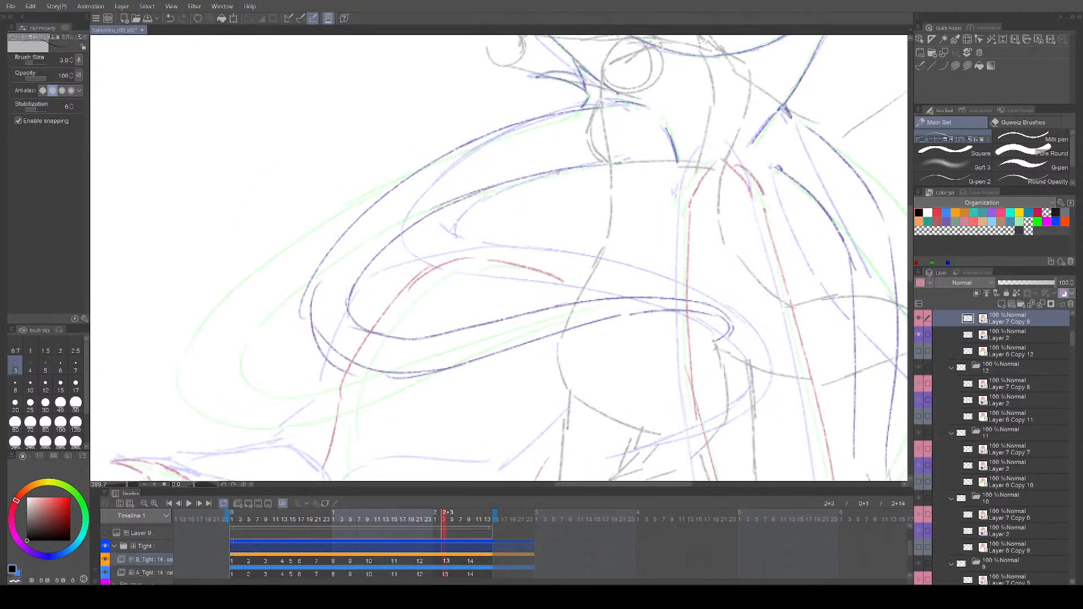
Step: Play back the animation in a wider view and flip through the cels back to cel 5
{"action": "scroll", "coordinate": [621, 367], "scroll_direction": "down", "scroll_amount": 5}
{"action": "left_click_drag", "start_coordinate": [640, 376], "coordinate": [571, 328]}
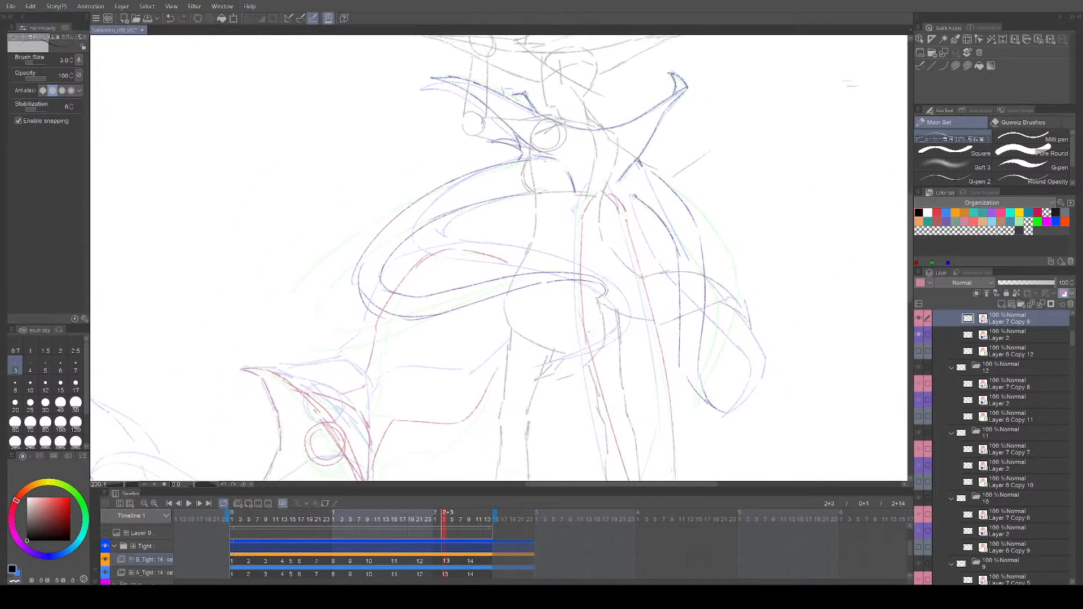
{"action": "scroll", "coordinate": [609, 359], "scroll_direction": "down", "scroll_amount": 2}
{"action": "left_click_drag", "start_coordinate": [609, 360], "coordinate": [579, 352]}
{"action": "key", "text": "Return"}
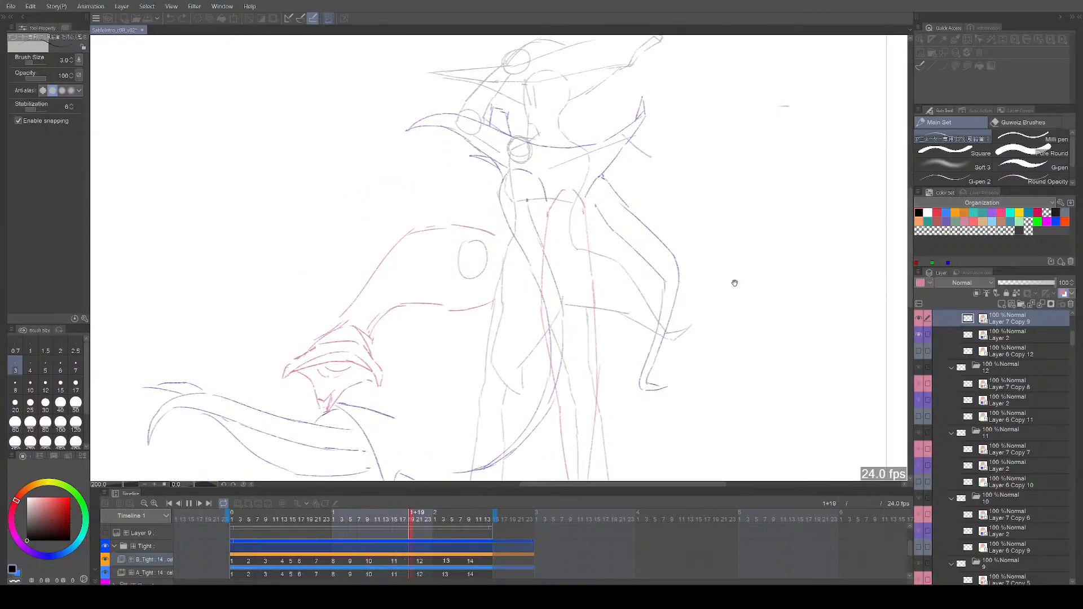
{"action": "key", "text": "Return"}
{"action": "key", "text": "ctrl+period"}
{"action": "key", "text": "ctrl+period"}
{"action": "key", "text": "ctrl+comma"}
{"action": "key", "text": "ctrl+comma"}
{"action": "key", "text": "ctrl+comma"}
{"action": "key", "text": "ctrl+comma"}
{"action": "key", "text": "ctrl+comma"}
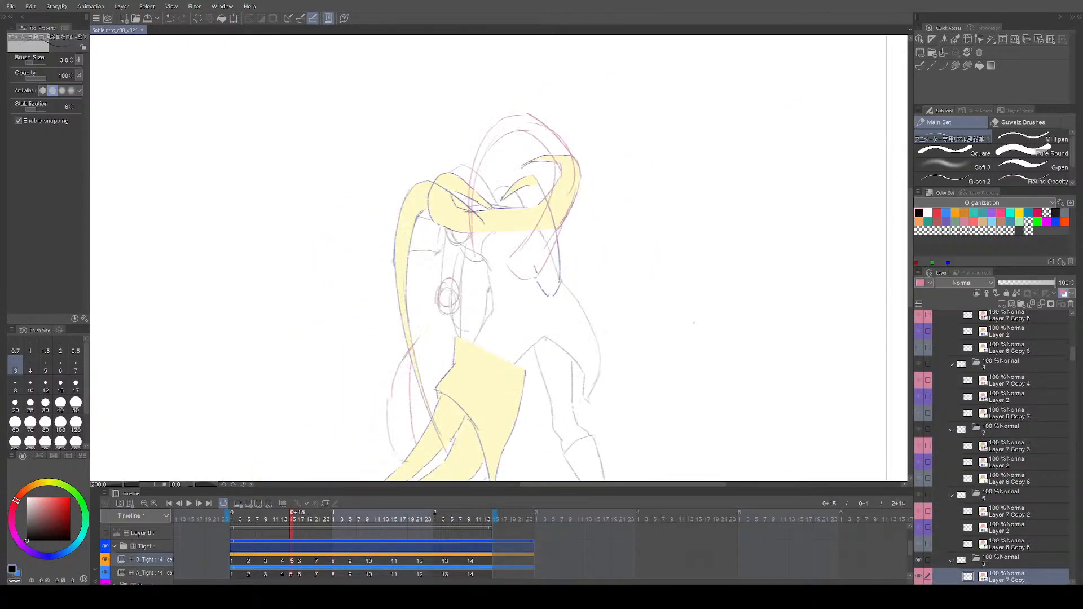
Step: Erase the red oval inside the yellow loop on cel 8 and redraw it
{"action": "key", "text": "ctrl+period"}
{"action": "key", "text": "ctrl+period"}
{"action": "key", "text": "ctrl+period"}
{"action": "key", "text": "ctrl+period"}
{"action": "left_click_drag", "start_coordinate": [459, 250], "coordinate": [524, 249]}
{"action": "key", "text": "e"}
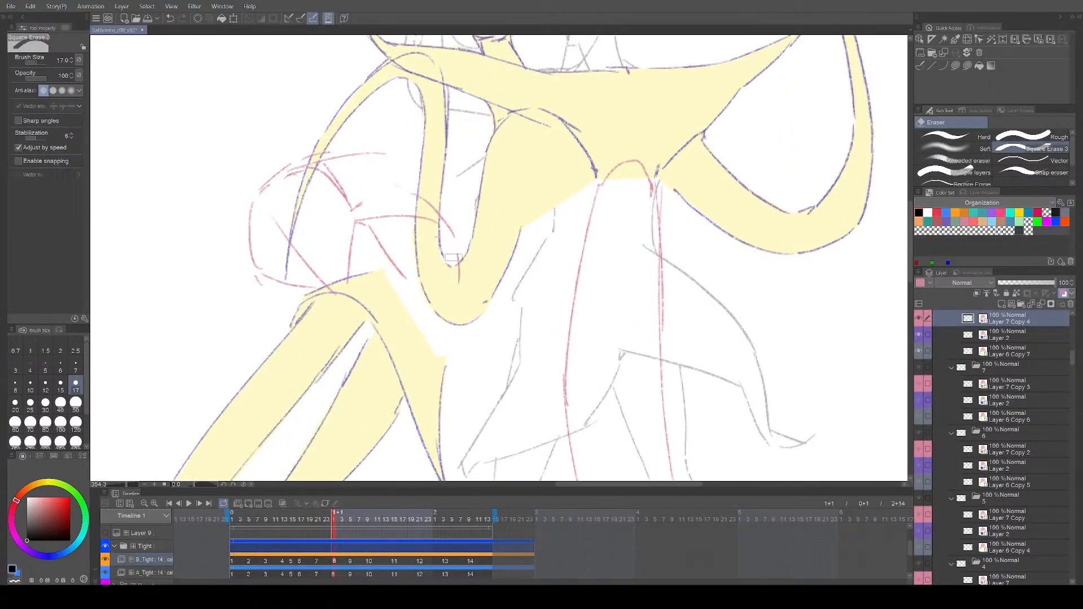
{"action": "key", "text": "p"}
Step: Compare the red oval's position on cel 8 with cels 6 and 7 and the following cels
{"action": "key", "text": "ctrl+comma"}
{"action": "key", "text": "ctrl+comma"}
{"action": "key", "text": "ctrl+comma"}
{"action": "key", "text": "ctrl+comma"}
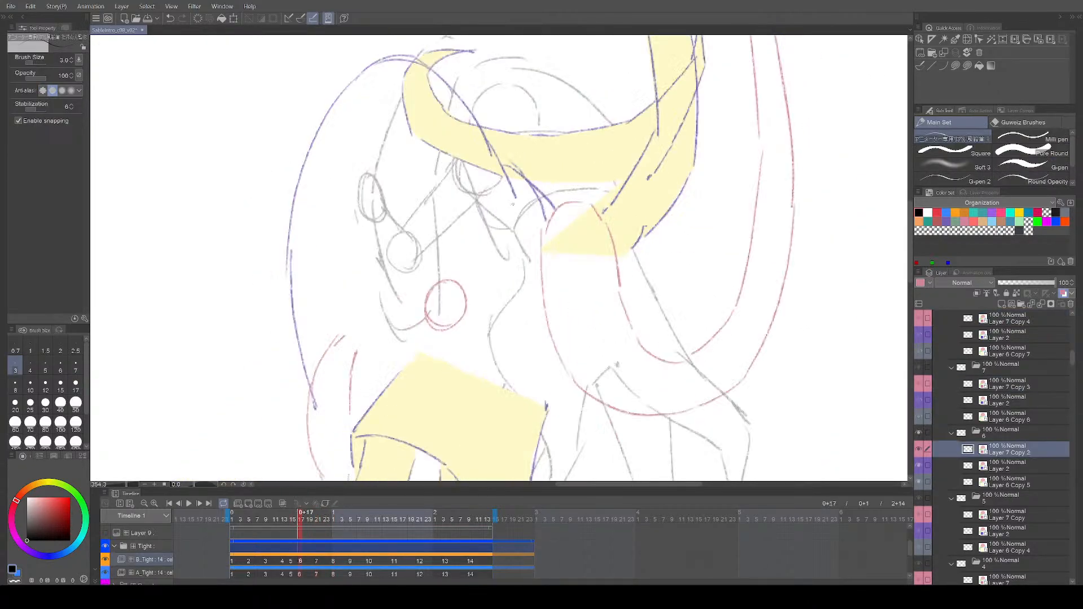
{"action": "key", "text": "ctrl+period"}
{"action": "key", "text": "ctrl+period"}
{"action": "key", "text": "ctrl+period"}
{"action": "key", "text": "ctrl+period"}
{"action": "key", "text": "ctrl+period"}
{"action": "key", "text": "ctrl+period"}
{"action": "key", "text": "ctrl+period"}
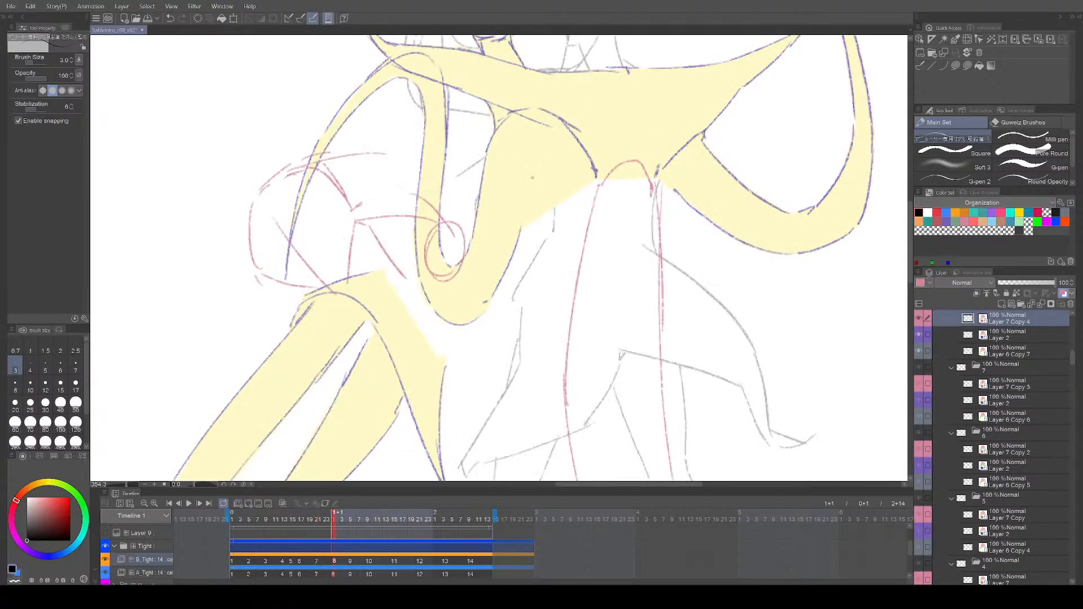
Step: Save the file and play back the animation in a wider view
{"action": "left_click_drag", "start_coordinate": [649, 294], "coordinate": [627, 293]}
{"action": "scroll", "coordinate": [626, 294], "scroll_direction": "down", "scroll_amount": 4}
{"action": "left_click_drag", "start_coordinate": [677, 385], "coordinate": [626, 372]}
{"action": "key", "text": "ctrl+s"}
{"action": "key", "text": "space"}
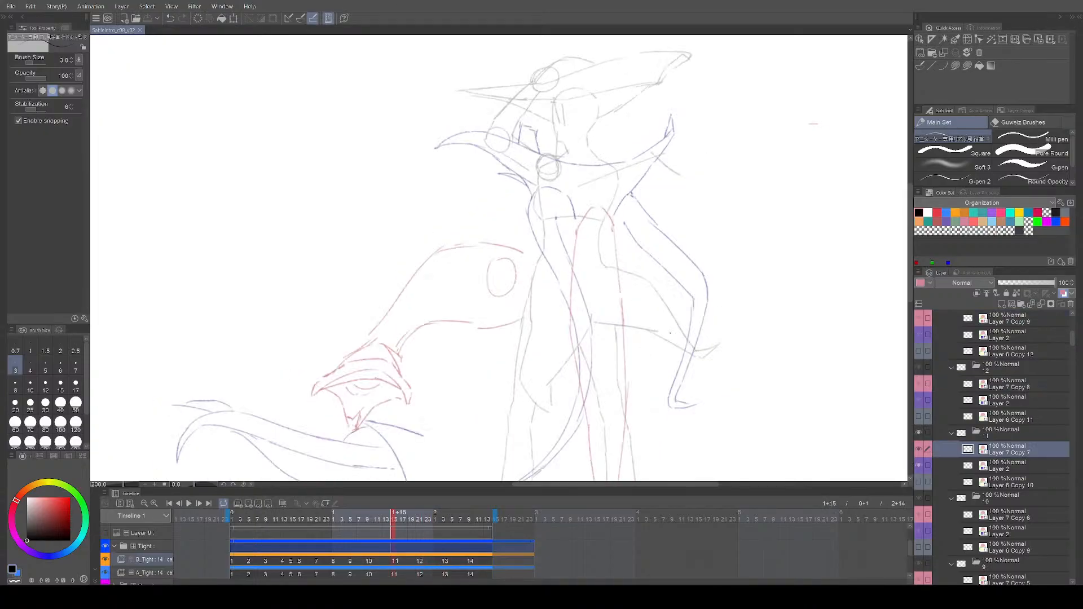
{"action": "key", "text": "space"}
Step: Turn on onion skinning, lasso the red oval on cel 9, nudge it slightly and deselect it
{"action": "scroll", "coordinate": [575, 285], "scroll_direction": "up", "scroll_amount": 5}
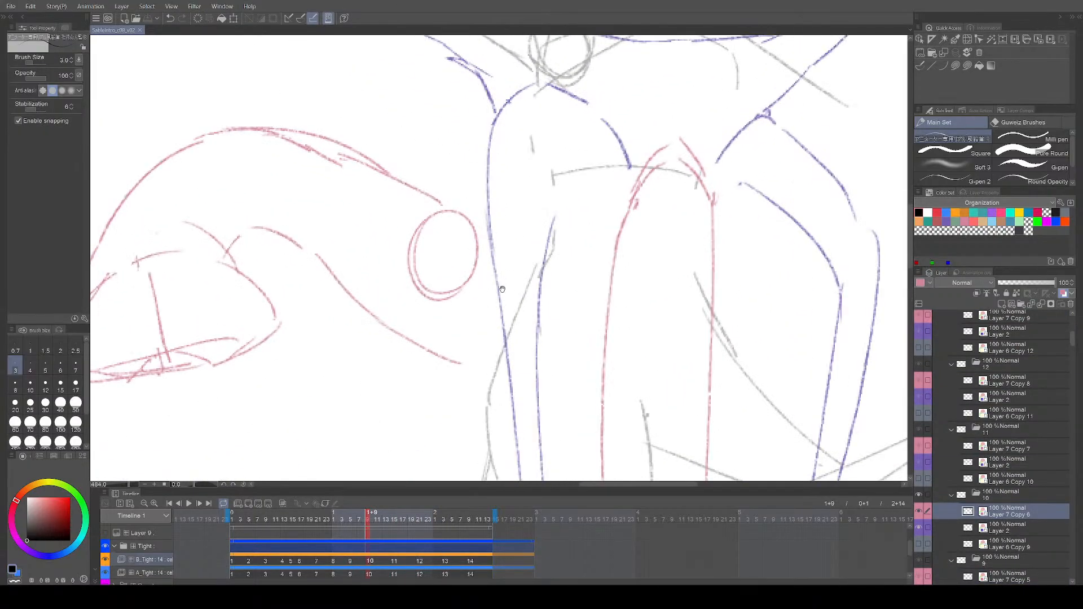
{"action": "key", "text": "Left"}
{"action": "key", "text": "Left"}
{"action": "key", "text": "Left"}
{"action": "key", "text": "Left"}
{"action": "left_click", "coordinate": [283, 503]}
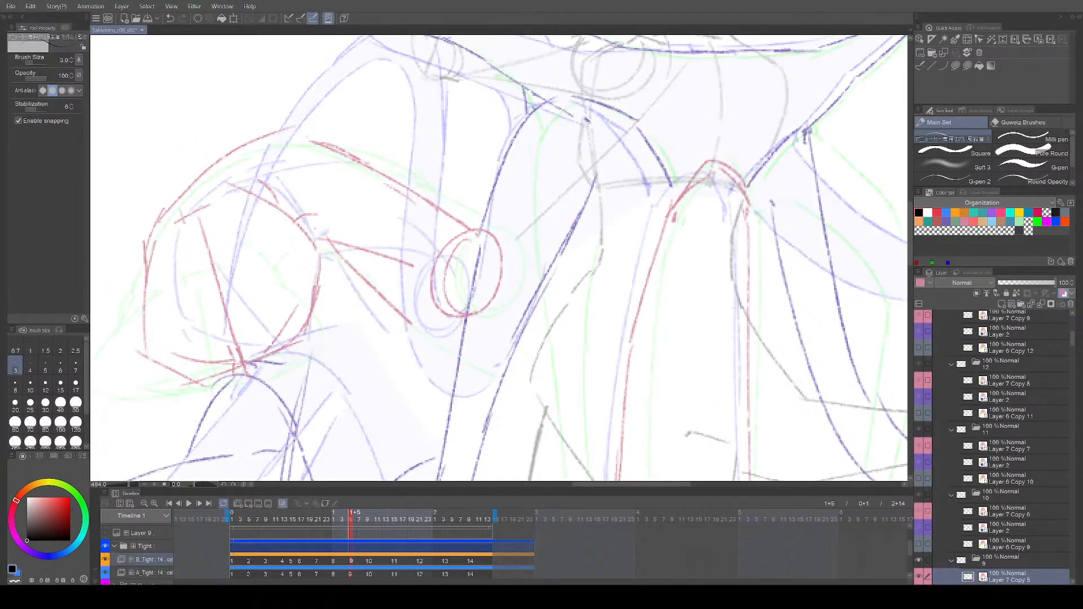
{"action": "key", "text": "m"}
{"action": "left_click_drag", "start_coordinate": [420, 291], "coordinate": [503, 322]}
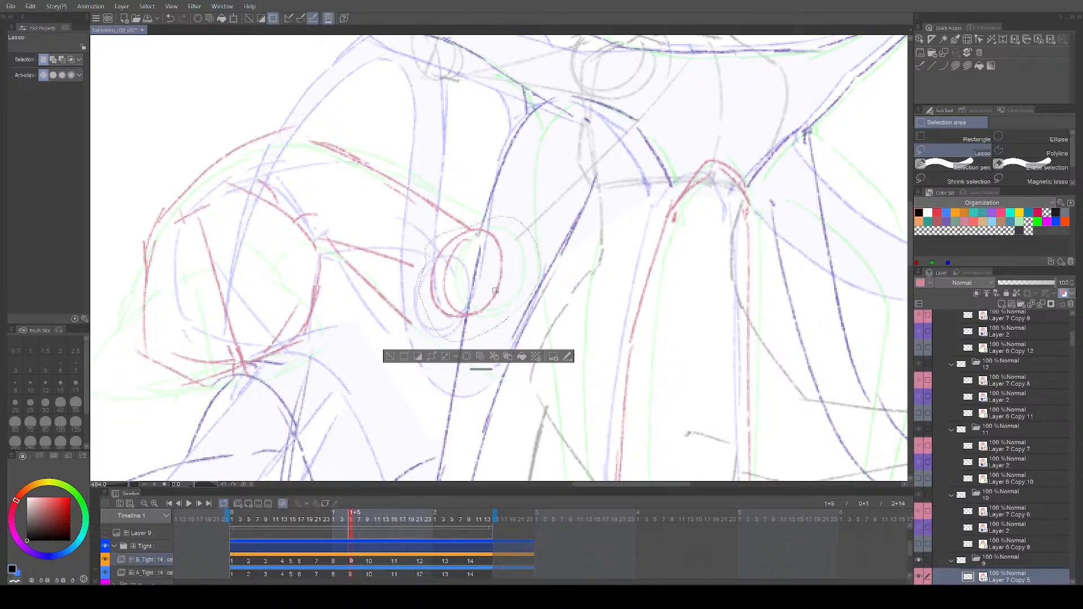
{"action": "mouse_move", "coordinate": [507, 280]}
{"action": "left_mouse_down"}
{"action": "mouse_move", "coordinate": [515, 267]}
{"action": "mouse_move", "coordinate": [511, 285]}
{"action": "left_mouse_up"}
{"action": "key", "text": "ctrl+d"}
{"action": "key", "text": "p"}
Step: Lasso the red oval on cel 8 and move it up within the yellow loop
{"action": "key", "text": "Left"}
{"action": "key", "text": "Left"}
{"action": "key", "text": "Left"}
{"action": "key", "text": "Left"}
{"action": "key", "text": "m"}
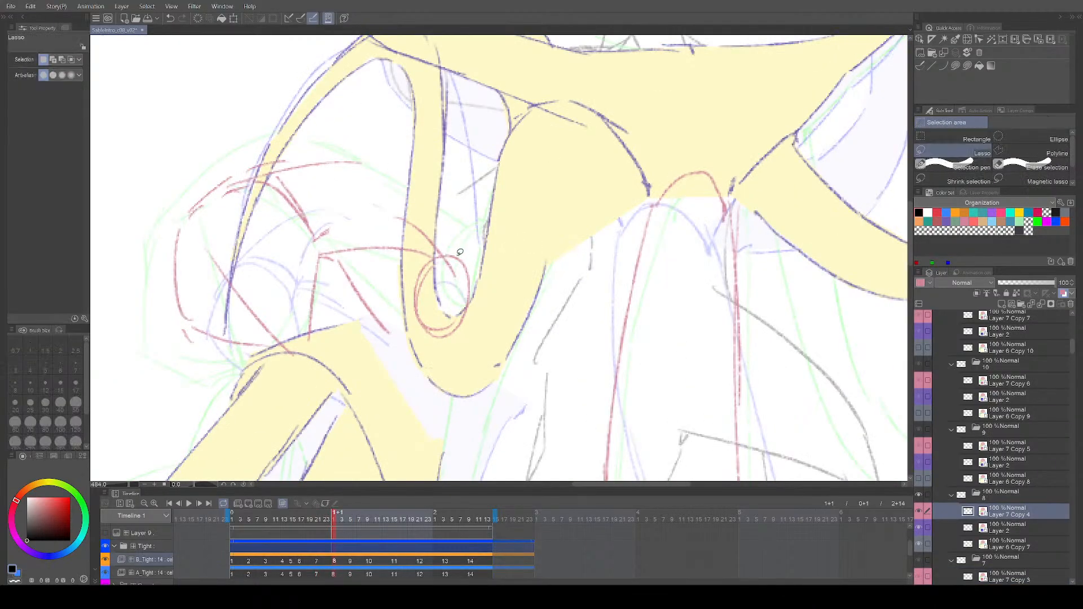
{"action": "left_click_drag", "start_coordinate": [413, 267], "coordinate": [420, 264]}
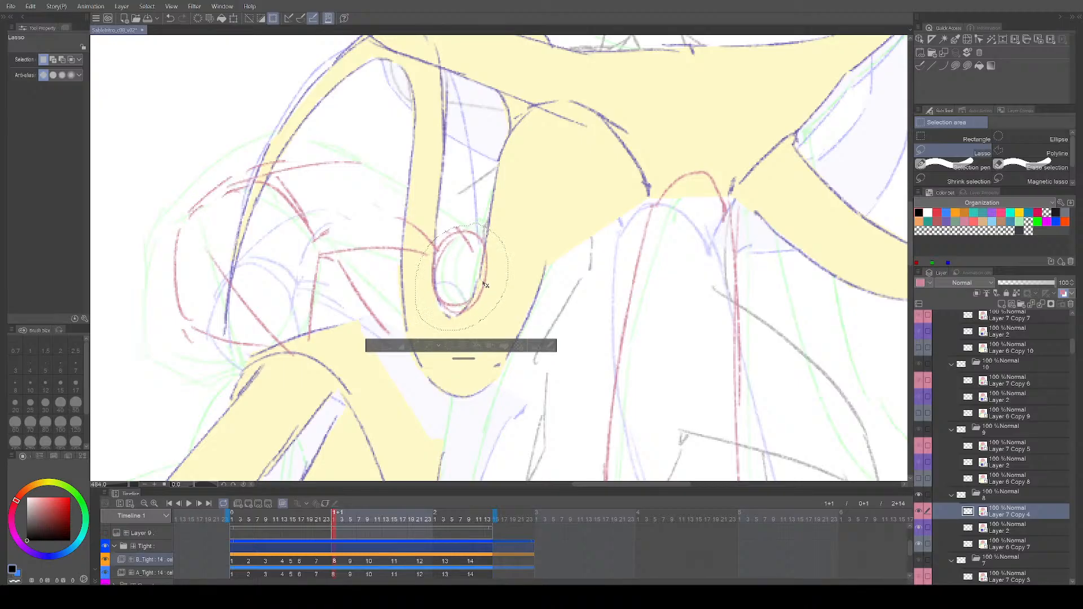
Step: Save the file, clear the selection around the oval on cel 8 and turn off onion skinning
{"action": "key", "text": "h"}
{"action": "scroll", "coordinate": [648, 403], "scroll_direction": "down", "scroll_amount": 6}
{"action": "key", "text": "h"}
{"action": "scroll", "coordinate": [649, 406], "scroll_direction": "down", "scroll_amount": 3}
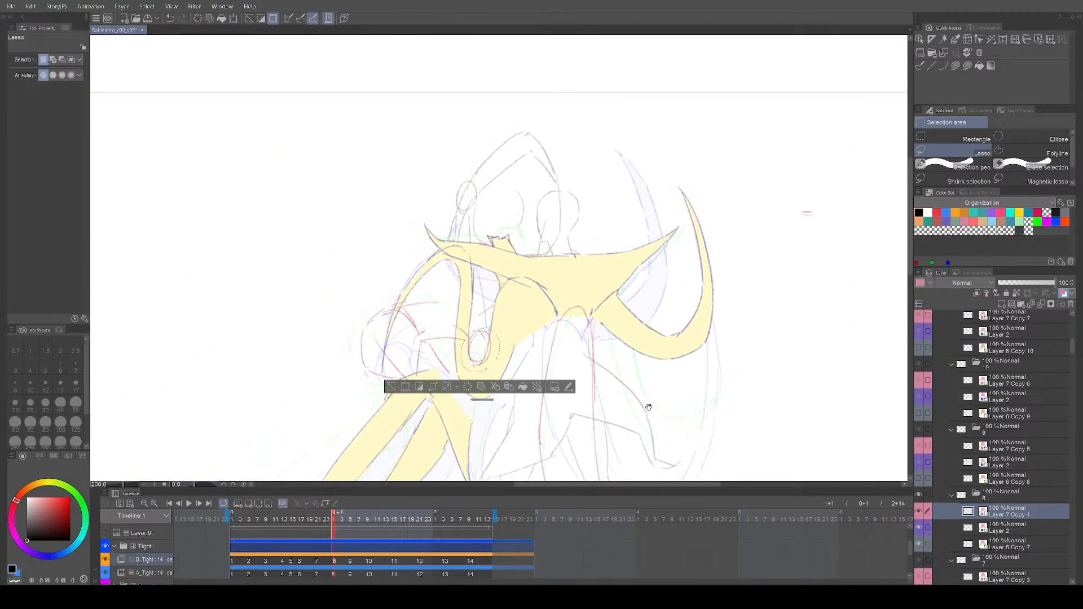
{"action": "left_click_drag", "start_coordinate": [649, 407], "coordinate": [610, 340]}
{"action": "key", "text": "ctrl+s"}
{"action": "key", "text": "ctrl+d"}
{"action": "key", "text": "p"}
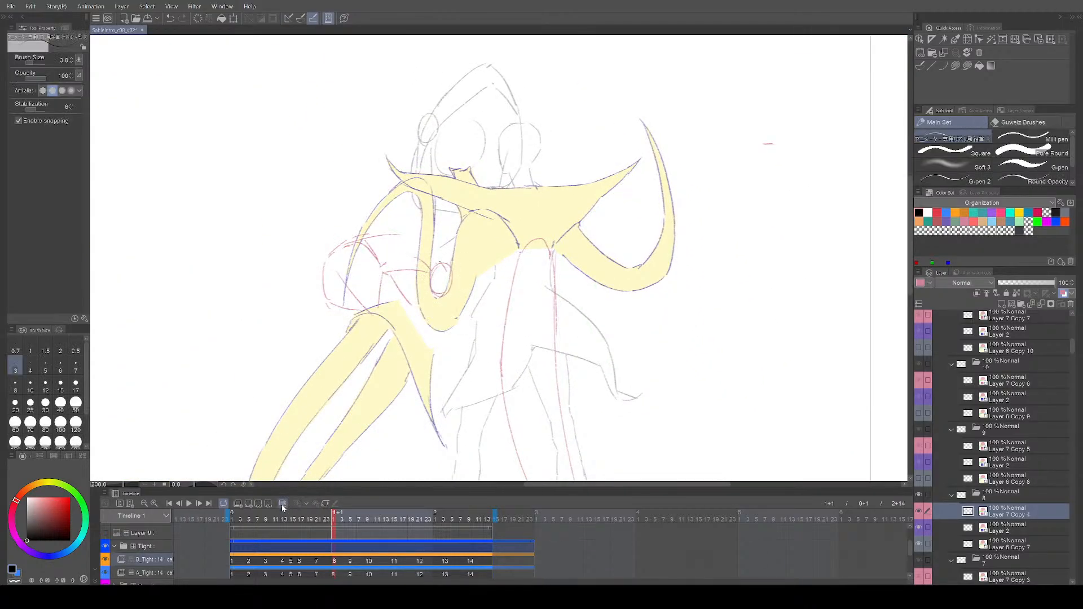
Step: Play back the animation to review the adjusted ovals and save the file
{"action": "key", "text": "space"}
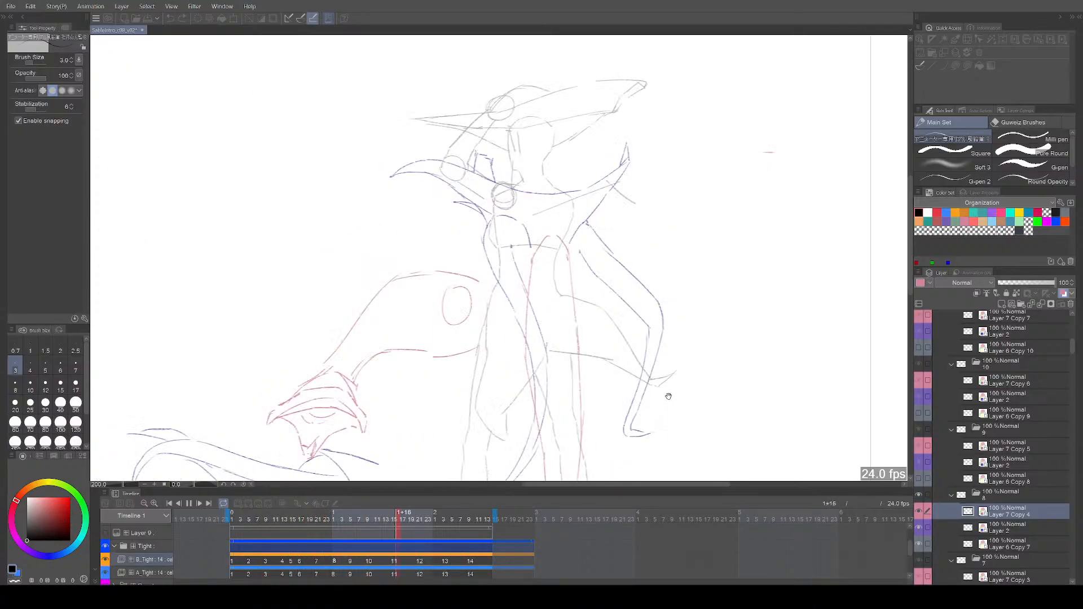
{"action": "key", "text": "space"}
{"action": "scroll", "coordinate": [670, 417], "scroll_direction": "down", "scroll_amount": 1}
{"action": "left_click_drag", "start_coordinate": [674, 431], "coordinate": [628, 376]}
{"action": "key", "text": "ctrl+s"}
Step: Flip back and forth between cels 3 and 10 to examine how the red shapes move
{"action": "key", "text": "comma"}
{"action": "key", "text": "comma"}
{"action": "key", "text": "comma"}
{"action": "key", "text": "comma"}
{"action": "key", "text": "comma"}
{"action": "key", "text": "comma"}
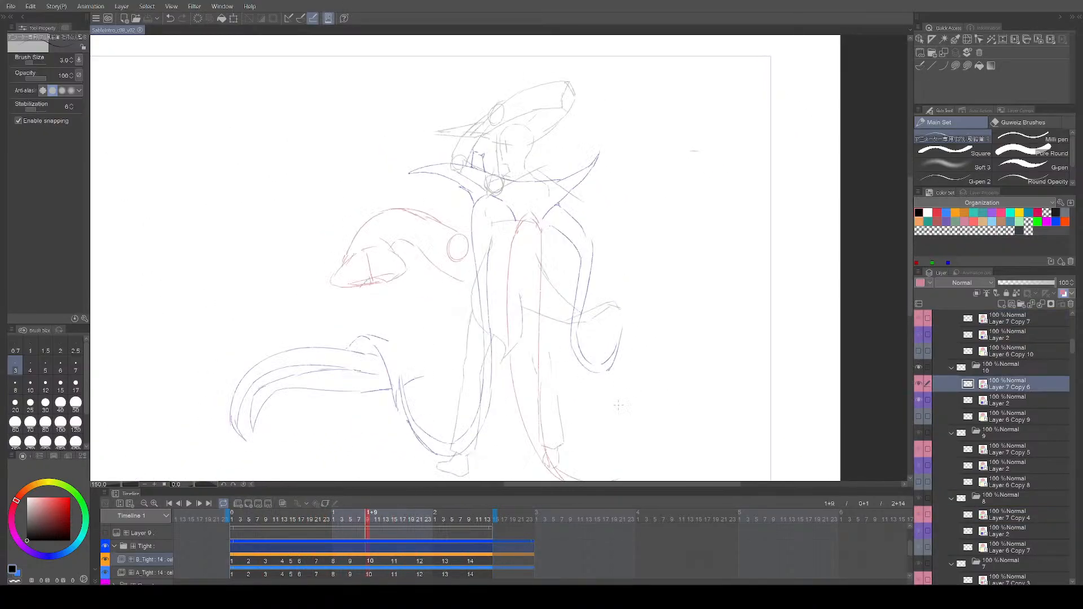
{"action": "key", "text": "comma"}
{"action": "key", "text": "comma"}
{"action": "key", "text": "comma"}
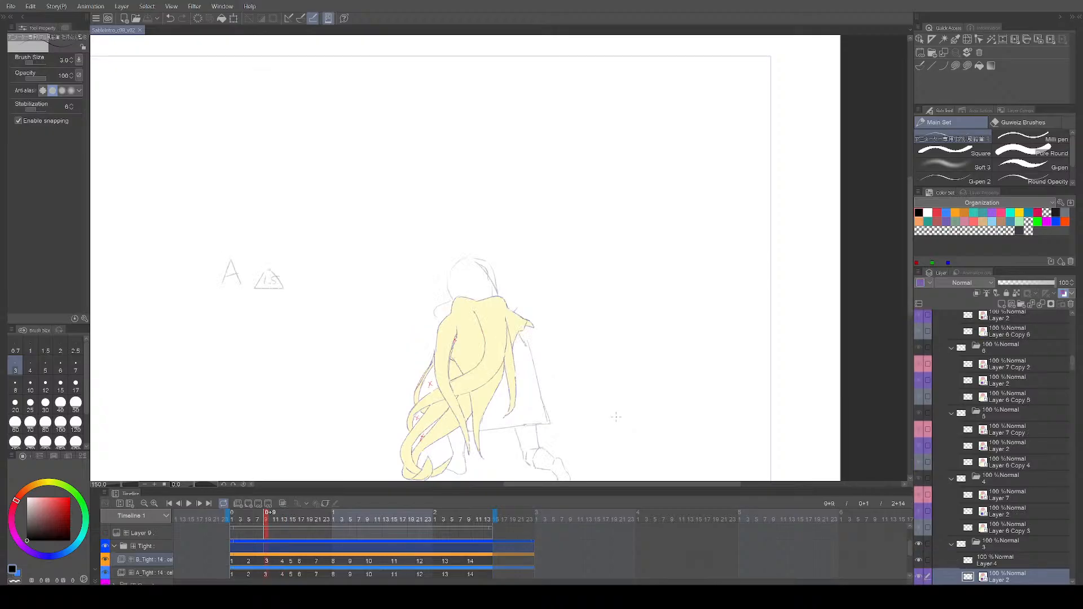
{"action": "key", "text": "period"}
{"action": "key", "text": "period"}
{"action": "key", "text": "period"}
{"action": "key", "text": "period"}
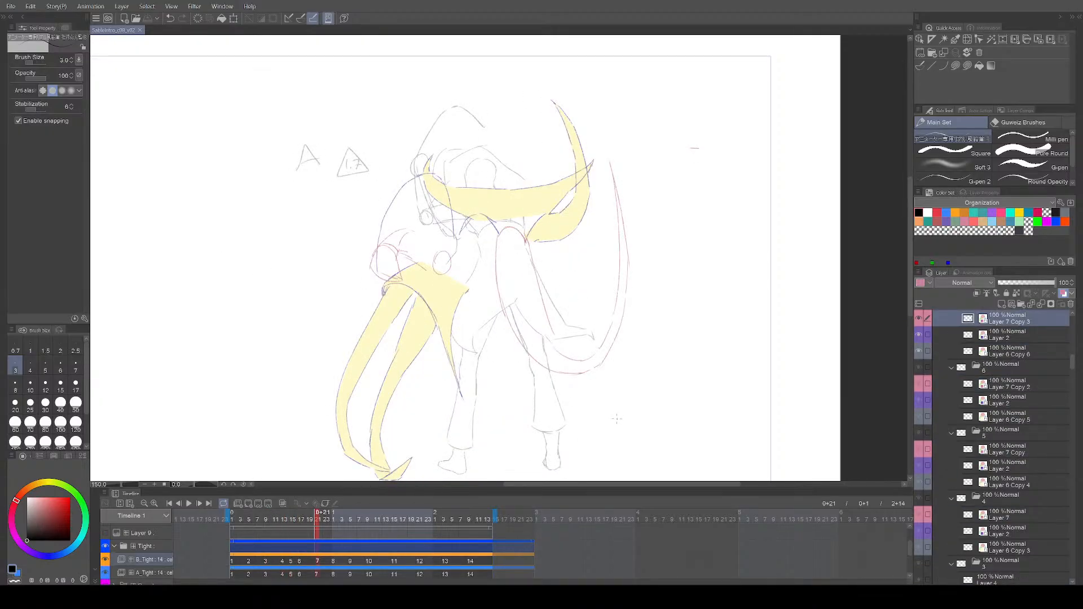
{"action": "key", "text": "comma"}
{"action": "key", "text": "comma"}
{"action": "key", "text": "period"}
{"action": "key", "text": "period"}
{"action": "key", "text": "period"}
{"action": "key", "text": "period"}
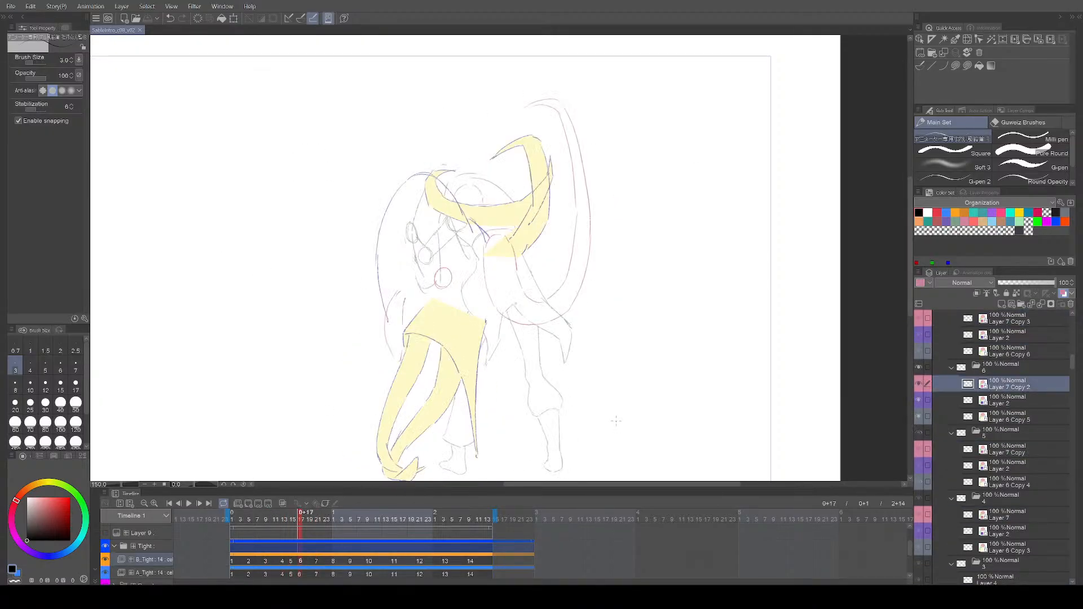
Step: Rework the red sleeve on frame 8, extending its upper and lower lines from the cuff to the round joint circle
{"action": "key", "text": "space"}
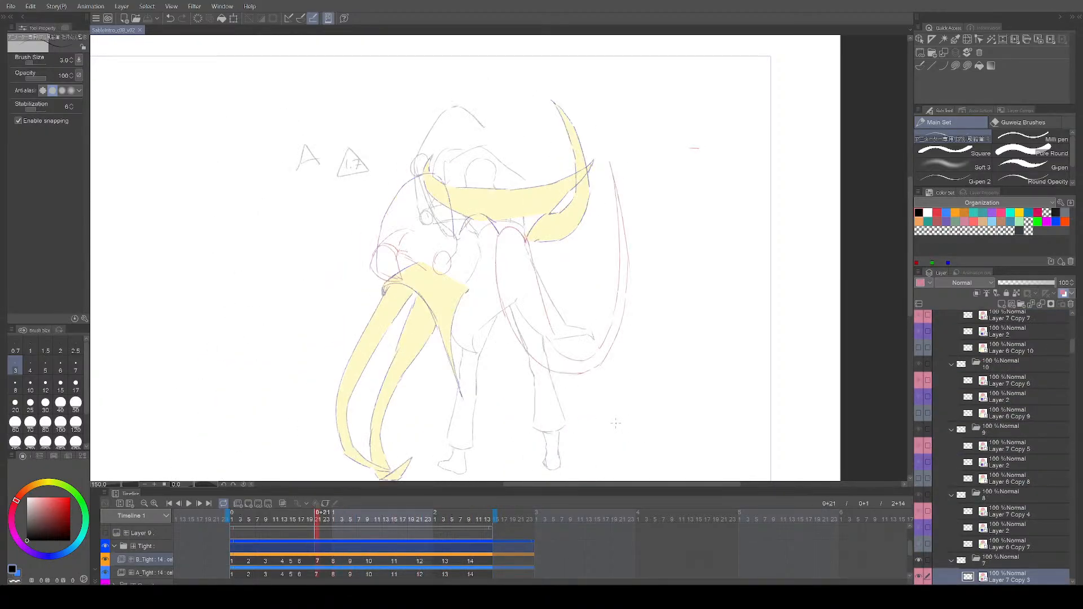
{"action": "scroll", "coordinate": [464, 251], "scroll_direction": "up", "scroll_amount": 4}
{"action": "key", "text": "e"}
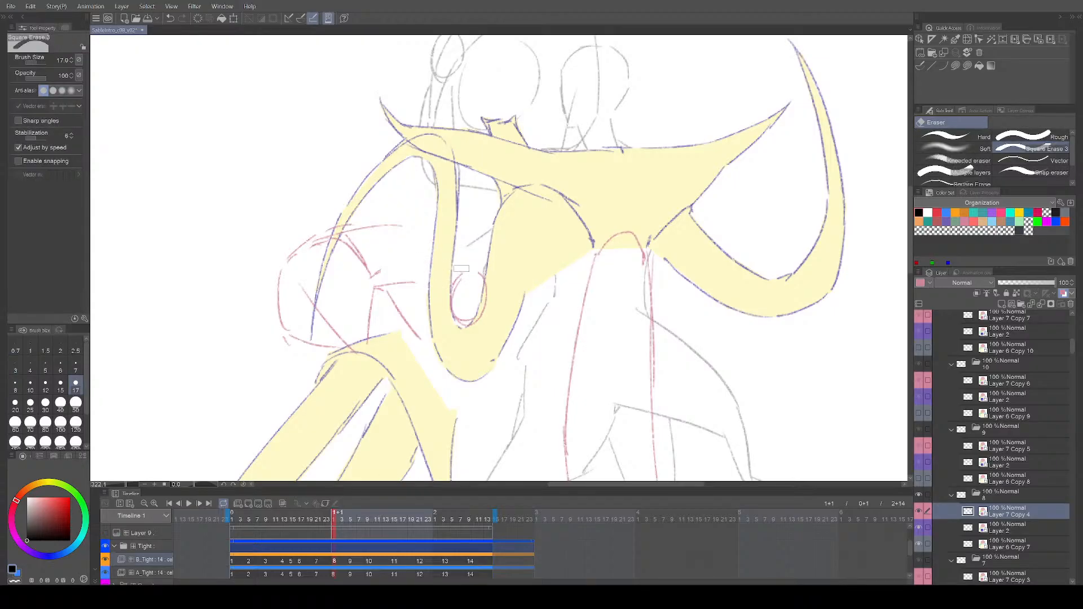
{"action": "key", "text": "p"}
{"action": "left_click_drag", "start_coordinate": [380, 287], "coordinate": [483, 277]}
{"action": "key", "text": "ctrl+z"}
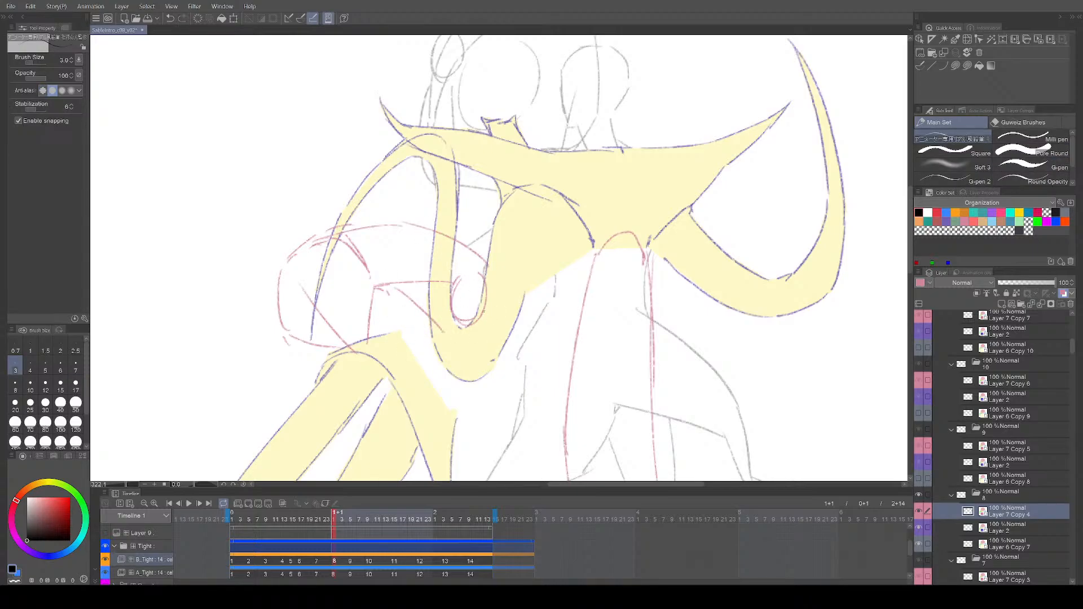
Step: Enlarge the eraser to 30 and erase the red sleeve lines between the cuff and the joint circle on frame 9
{"action": "key", "text": "period"}
{"action": "key", "text": "comma"}
{"action": "key", "text": "period"}
{"action": "key", "text": "e"}
{"action": "left_click_drag", "start_coordinate": [467, 263], "coordinate": [374, 209]}
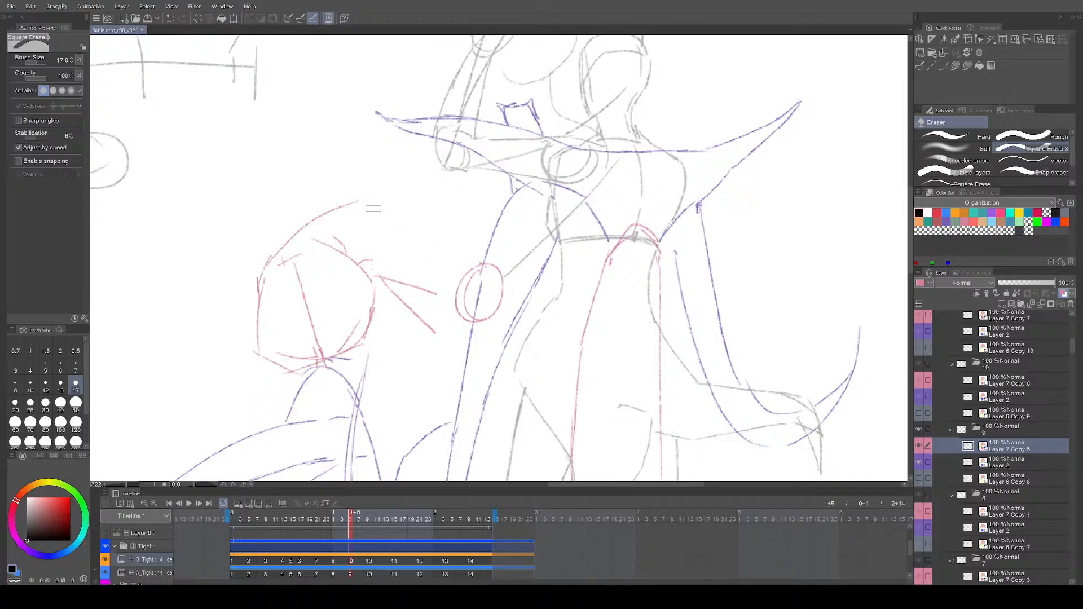
{"action": "key", "text": "bracketright"}
{"action": "key", "text": "bracketright"}
{"action": "key", "text": "bracketright"}
{"action": "left_click_drag", "start_coordinate": [433, 319], "coordinate": [408, 302]}
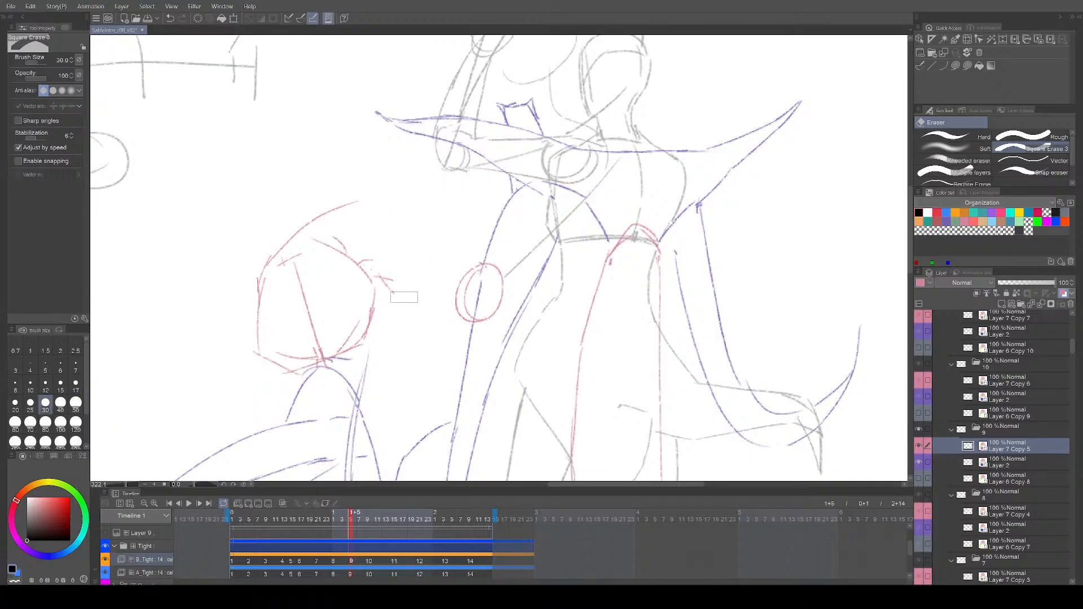
{"action": "left_click_drag", "start_coordinate": [471, 283], "coordinate": [460, 283]}
Step: Redraw the red sleeve lines on frame 9 from the cuff to the joint circle with the size 3 pen
{"action": "key", "text": "p"}
{"action": "key", "text": "comma"}
{"action": "key", "text": "period"}
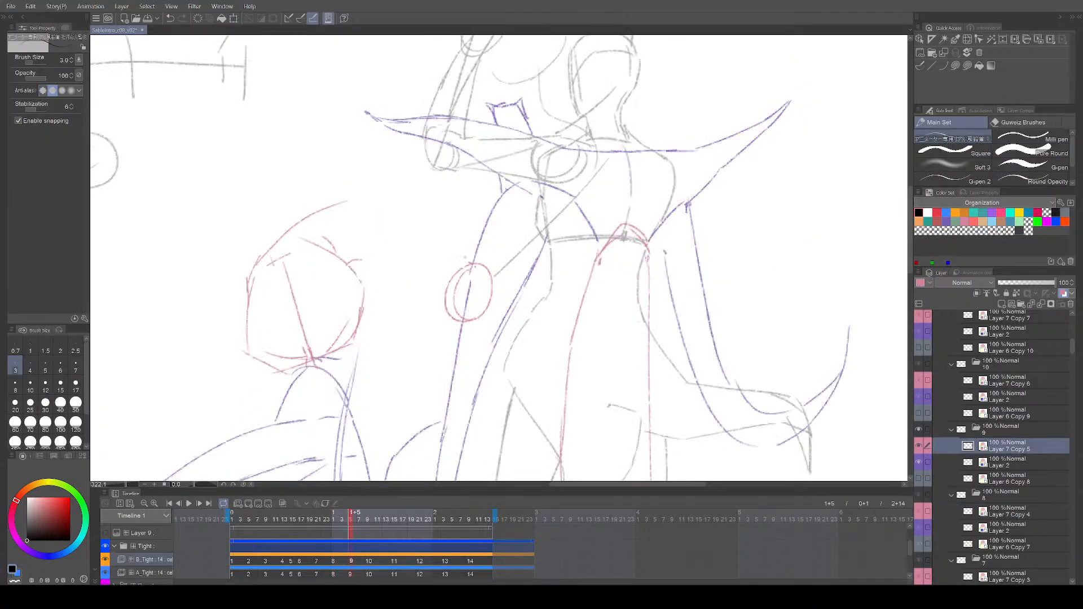
{"action": "left_click_drag", "start_coordinate": [354, 266], "coordinate": [459, 320]}
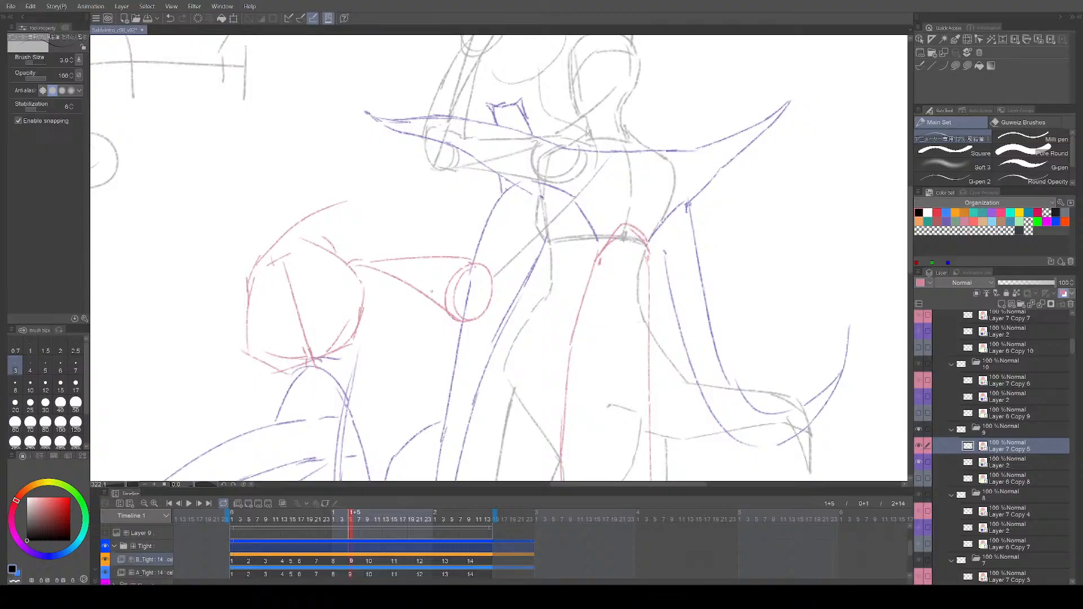
{"action": "mouse_move", "coordinate": [372, 205]}
{"action": "left_mouse_down"}
{"action": "mouse_move", "coordinate": [474, 257]}
{"action": "mouse_move", "coordinate": [473, 243]}
{"action": "left_mouse_up"}
{"action": "key", "text": "ctrl+z"}
Step: Flip back and forth through frames 5 to 13 to examine how the red sleeve moves
{"action": "key", "text": "period"}
{"action": "key", "text": "comma"}
{"action": "key", "text": "comma"}
{"action": "key", "text": "comma"}
{"action": "key", "text": "period"}
{"action": "key", "text": "period"}
{"action": "key", "text": "period"}
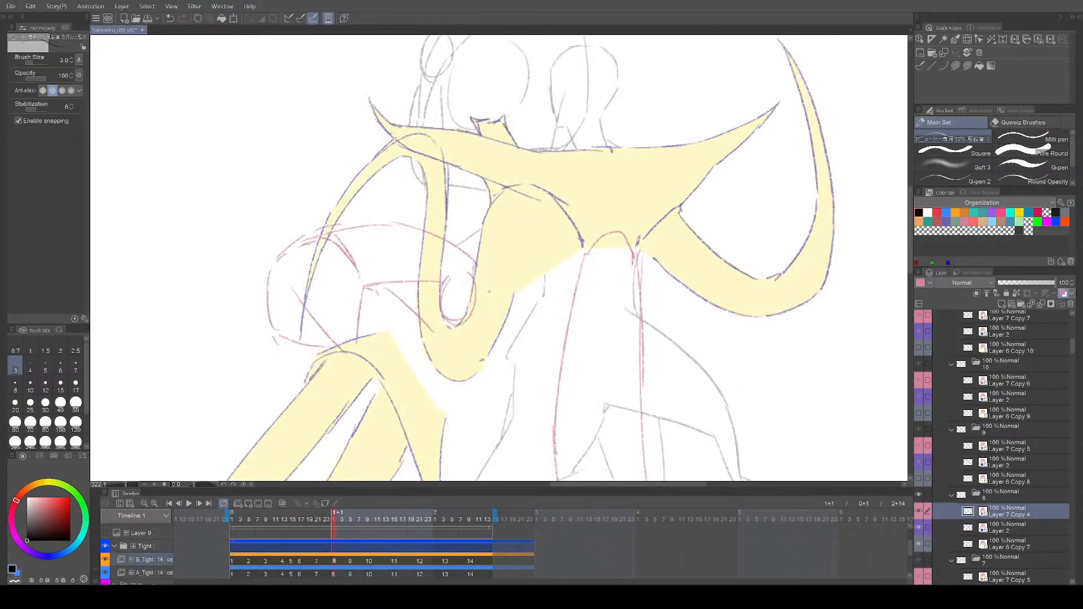
{"action": "key", "text": "comma"}
{"action": "key", "text": "period"}
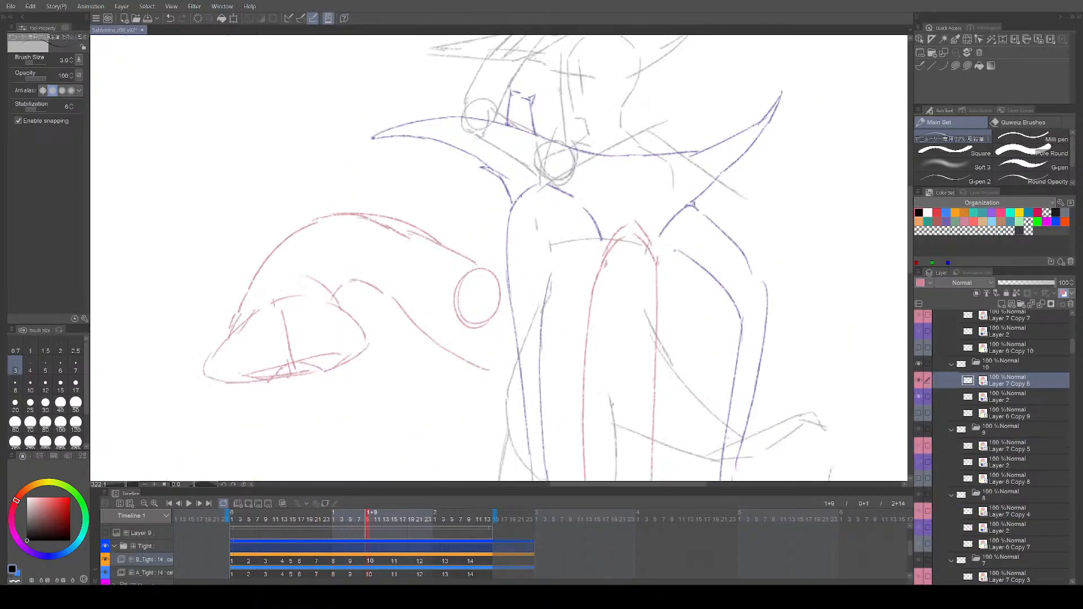
{"action": "key", "text": "comma"}
{"action": "key", "text": "period"}
{"action": "key", "text": "period"}
{"action": "key", "text": "period"}
{"action": "key", "text": "comma"}
{"action": "left_click_drag", "start_coordinate": [516, 329], "coordinate": [524, 266]}
{"action": "key", "text": "comma"}
{"action": "key", "text": "period"}
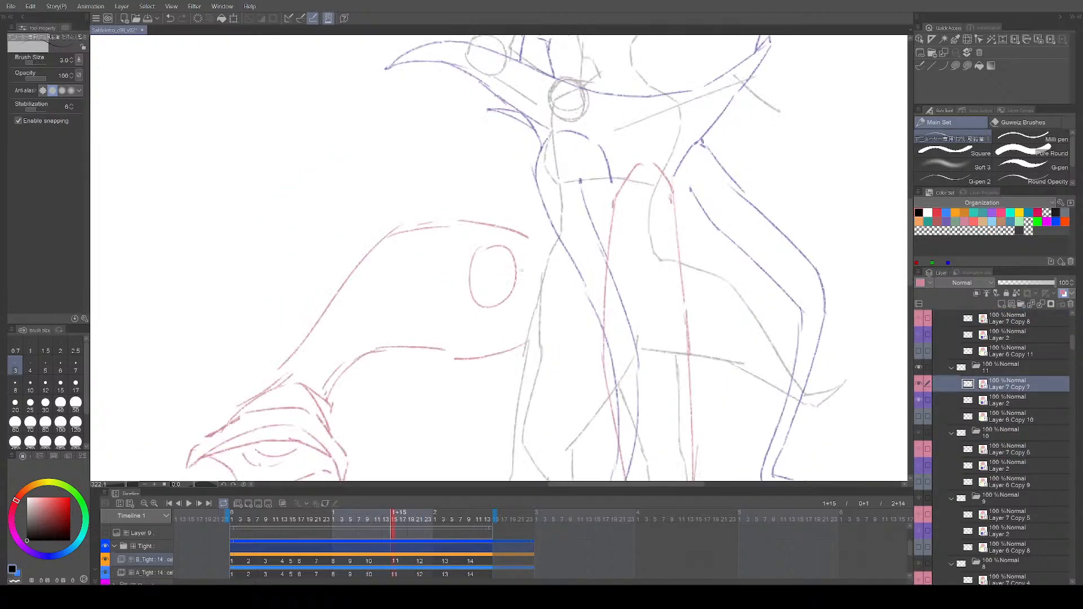
{"action": "key", "text": "period"}
{"action": "key", "text": "period"}
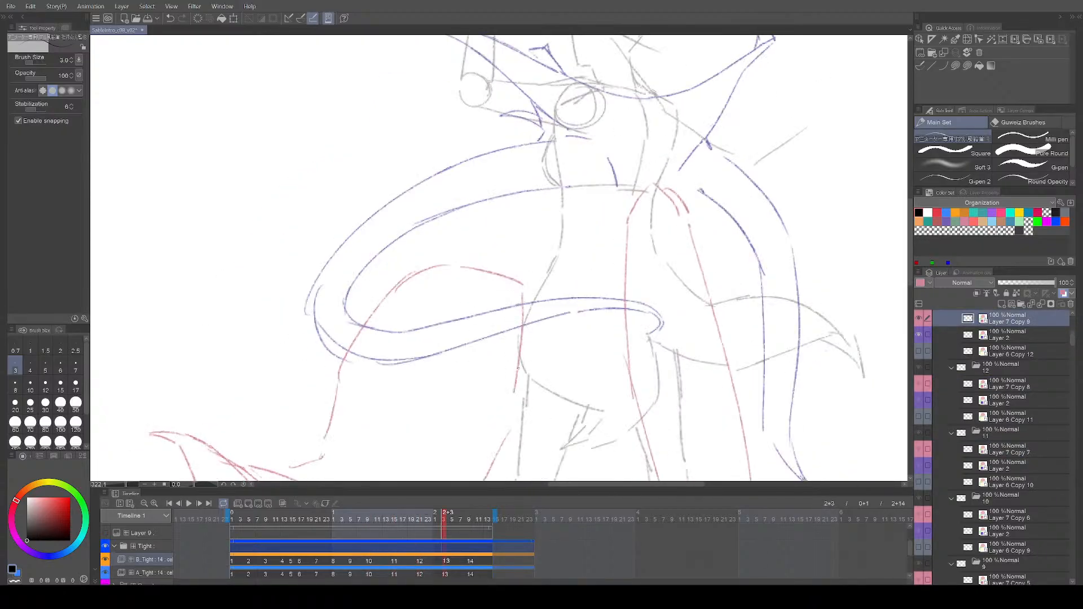
{"action": "key", "text": "comma"}
{"action": "key", "text": "comma"}
{"action": "key", "text": "period"}
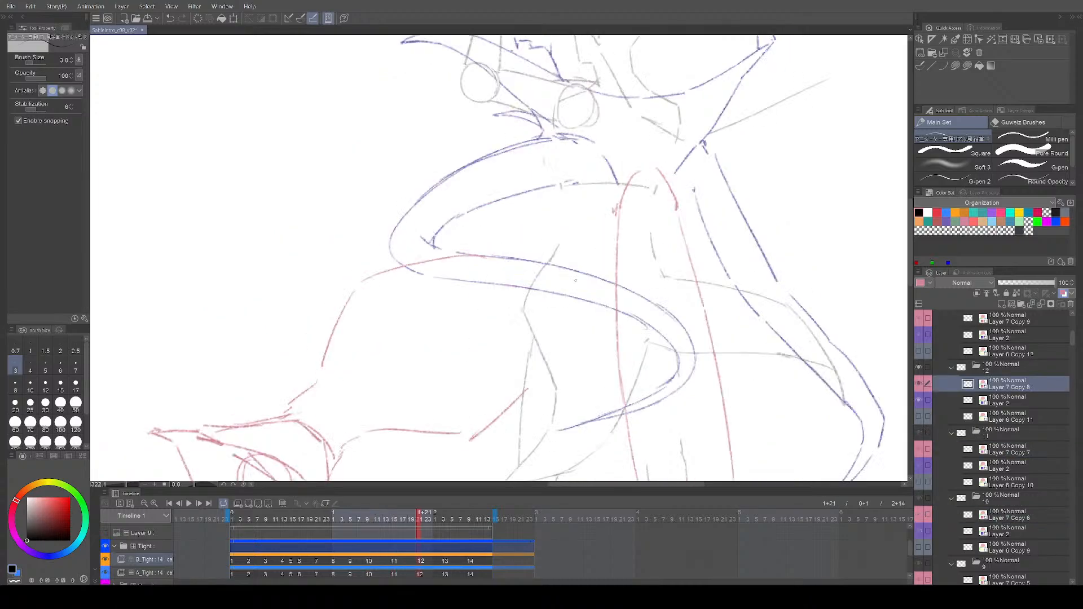
{"action": "key", "text": "comma"}
{"action": "key", "text": "period"}
{"action": "key", "text": "period"}
{"action": "key", "text": "comma"}
{"action": "key", "text": "comma"}
{"action": "key", "text": "comma"}
{"action": "key", "text": "comma"}
{"action": "key", "text": "comma"}
{"action": "key", "text": "comma"}
{"action": "key", "text": "comma"}
{"action": "key", "text": "comma"}
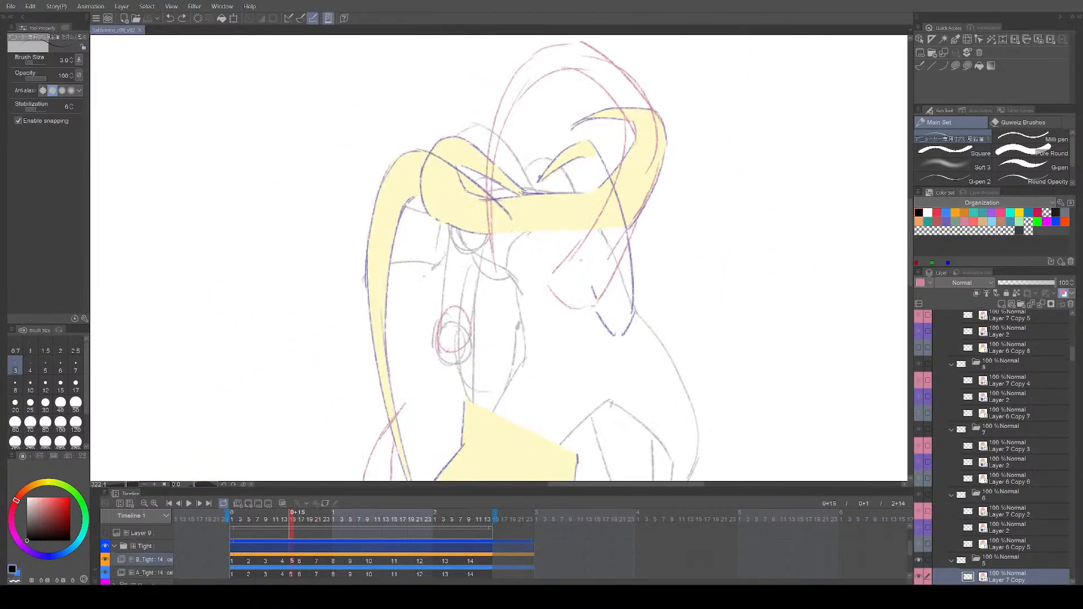
{"action": "key", "text": "period"}
{"action": "key", "text": "period"}
{"action": "key", "text": "period"}
{"action": "key", "text": "period"}
{"action": "key", "text": "comma"}
{"action": "key", "text": "comma"}
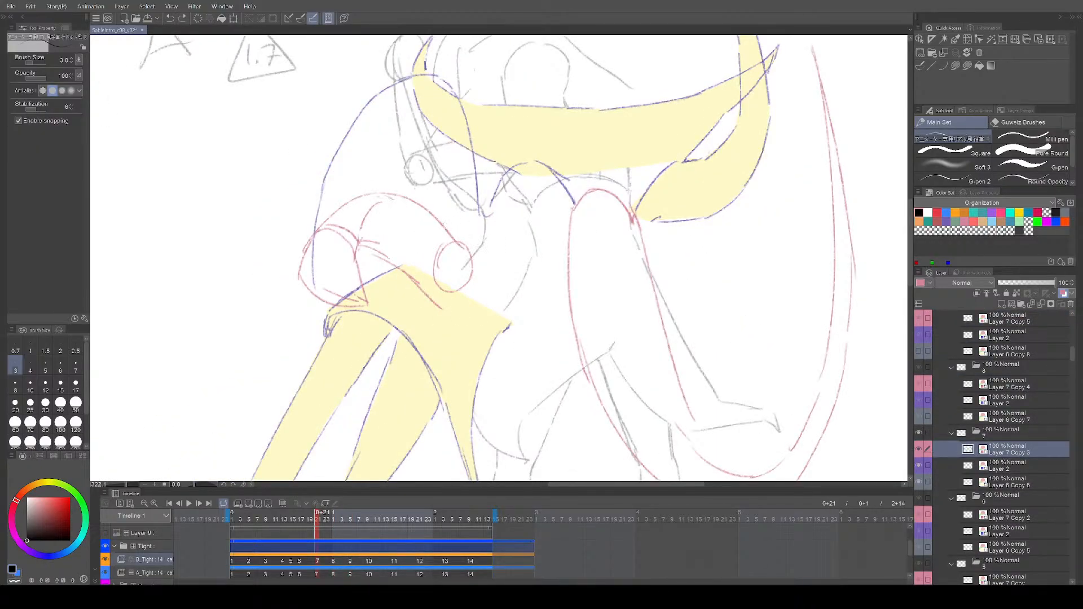
Step: Erase and redraw the lower red sleeve line on frame 7 to meet the joint circle, comparing it with the neighbouring frames
{"action": "key", "text": "e"}
{"action": "mouse_move", "coordinate": [360, 244]}
{"action": "left_mouse_down"}
{"action": "mouse_move", "coordinate": [432, 284]}
{"action": "mouse_move", "coordinate": [439, 306]}
{"action": "left_mouse_up"}
{"action": "key", "text": "p"}
{"action": "key", "text": "comma"}
{"action": "key", "text": "period"}
{"action": "key", "text": "period"}
{"action": "key", "text": "period"}
{"action": "key", "text": "comma"}
{"action": "key", "text": "comma"}
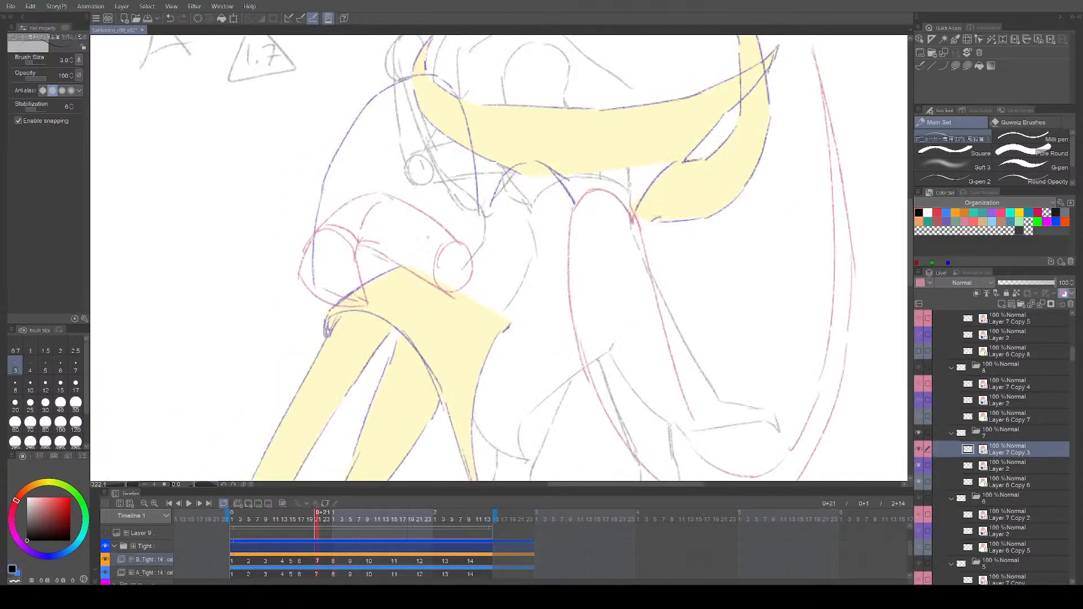
{"action": "key", "text": "period"}
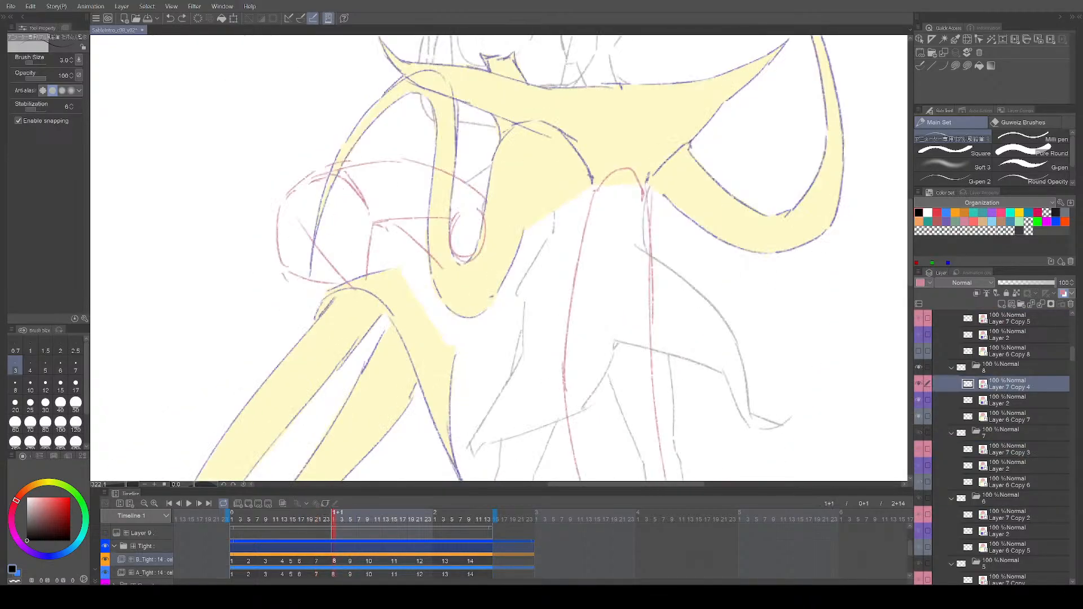
Step: Redraw the inner red sleeve line on frame 8 as an upward arc from the cuff, checking it against nearby frames
{"action": "left_click_drag", "start_coordinate": [419, 179], "coordinate": [437, 172]}
{"action": "key", "text": "comma"}
{"action": "key", "text": "period"}
{"action": "key", "text": "period"}
{"action": "key", "text": "period"}
{"action": "key", "text": "period"}
{"action": "key", "text": "comma"}
{"action": "key", "text": "comma"}
{"action": "key", "text": "comma"}
{"action": "key", "text": "comma"}
{"action": "key", "text": "period"}
{"action": "key", "text": "period"}
{"action": "key", "text": "comma"}
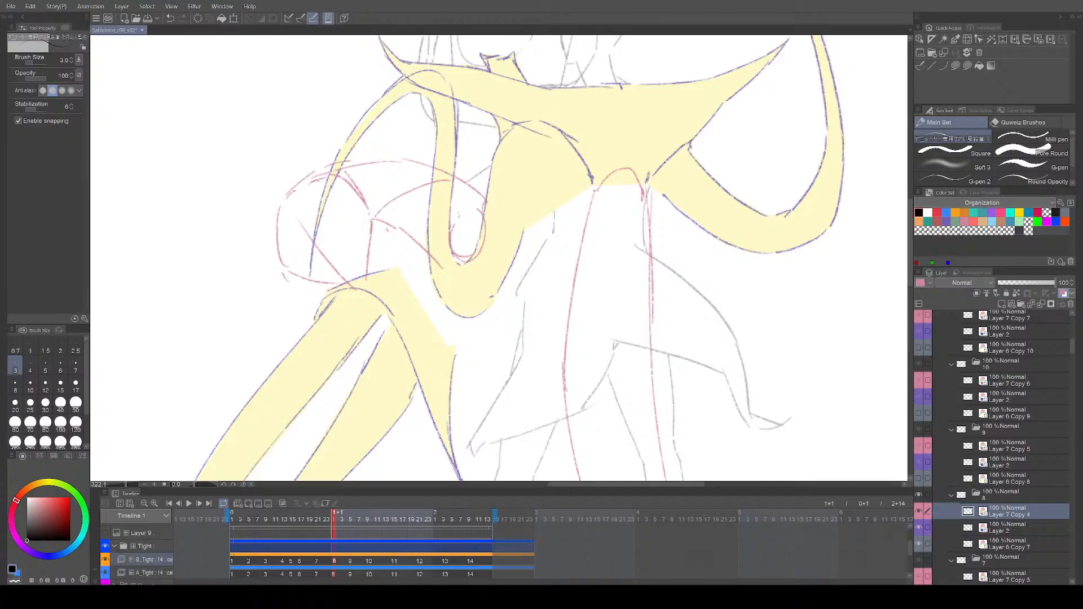
{"action": "left_click_drag", "start_coordinate": [469, 218], "coordinate": [450, 237]}
Step: Flip through frames 5 to 12 to check the red sleeve's shape from pose to pose
{"action": "key", "text": "comma"}
{"action": "key", "text": "period"}
{"action": "key", "text": "period"}
{"action": "key", "text": "period"}
{"action": "key", "text": "period"}
{"action": "key", "text": "period"}
{"action": "key", "text": "comma"}
{"action": "key", "text": "comma"}
{"action": "key", "text": "comma"}
{"action": "key", "text": "comma"}
{"action": "key", "text": "comma"}
{"action": "key", "text": "comma"}
{"action": "key", "text": "comma"}
{"action": "key", "text": "period"}
Step: Draw the missing red sleeve lines between the joint circle and the cuff on frames 5 and 6
{"action": "left_click_drag", "start_coordinate": [474, 387], "coordinate": [479, 326]}
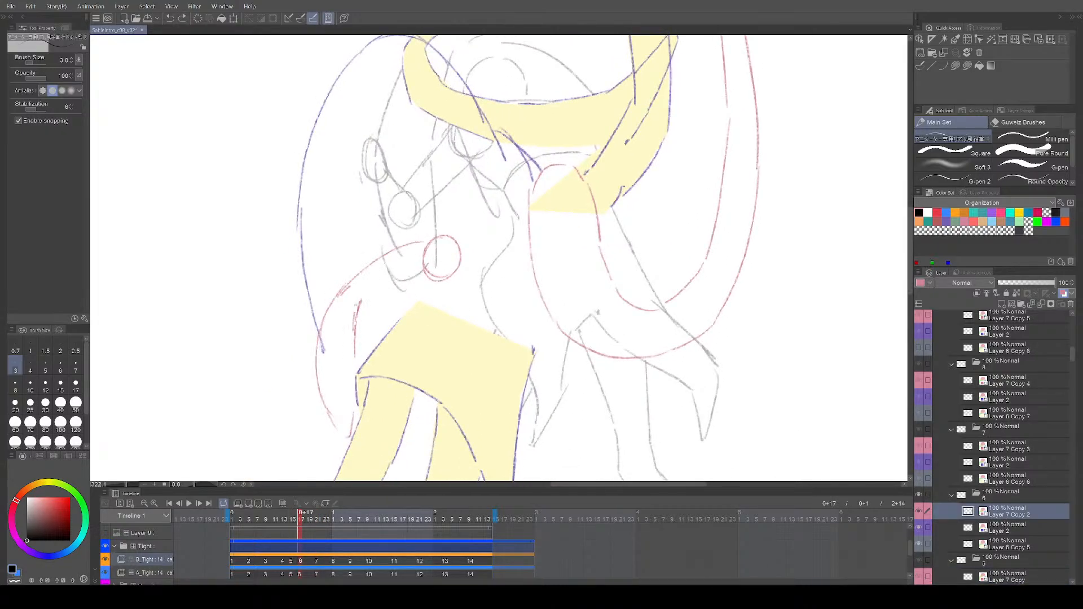
{"action": "key", "text": "comma"}
{"action": "key", "text": "period"}
{"action": "key", "text": "comma"}
{"action": "mouse_move", "coordinate": [397, 365]}
{"action": "left_mouse_down"}
{"action": "mouse_move", "coordinate": [395, 335]}
{"action": "mouse_move", "coordinate": [363, 377]}
{"action": "left_mouse_up"}
{"action": "key", "text": "e"}
{"action": "key", "text": "p"}
{"action": "key", "text": "comma"}
{"action": "key", "text": "period"}
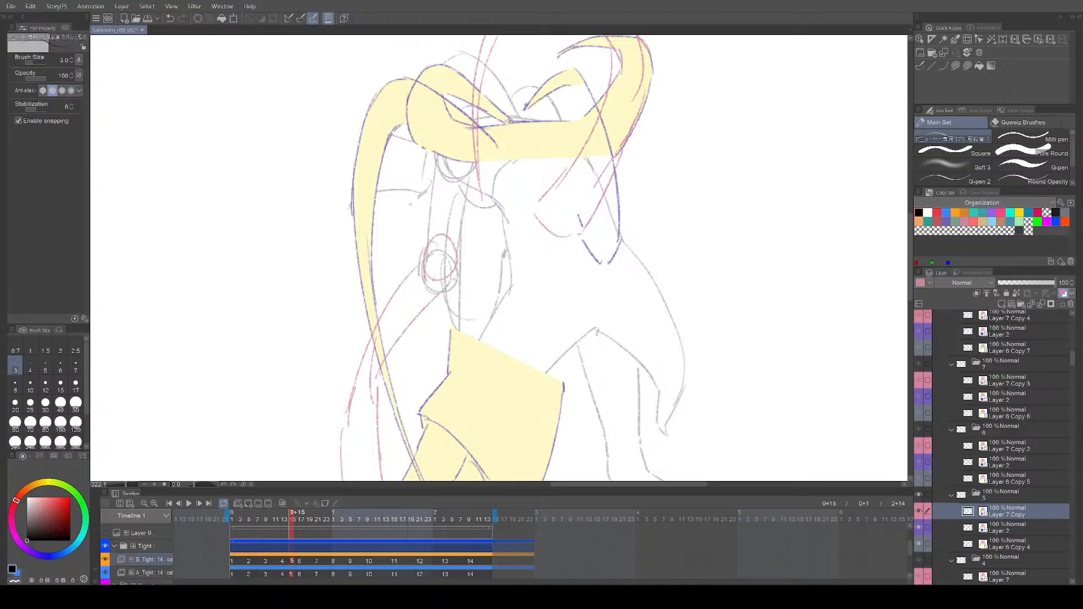
Step: Compare the red sleeve across frames 5 to 8
{"action": "key", "text": "comma"}
{"action": "key", "text": "period"}
{"action": "key", "text": "period"}
{"action": "key", "text": "period"}
{"action": "key", "text": "period"}
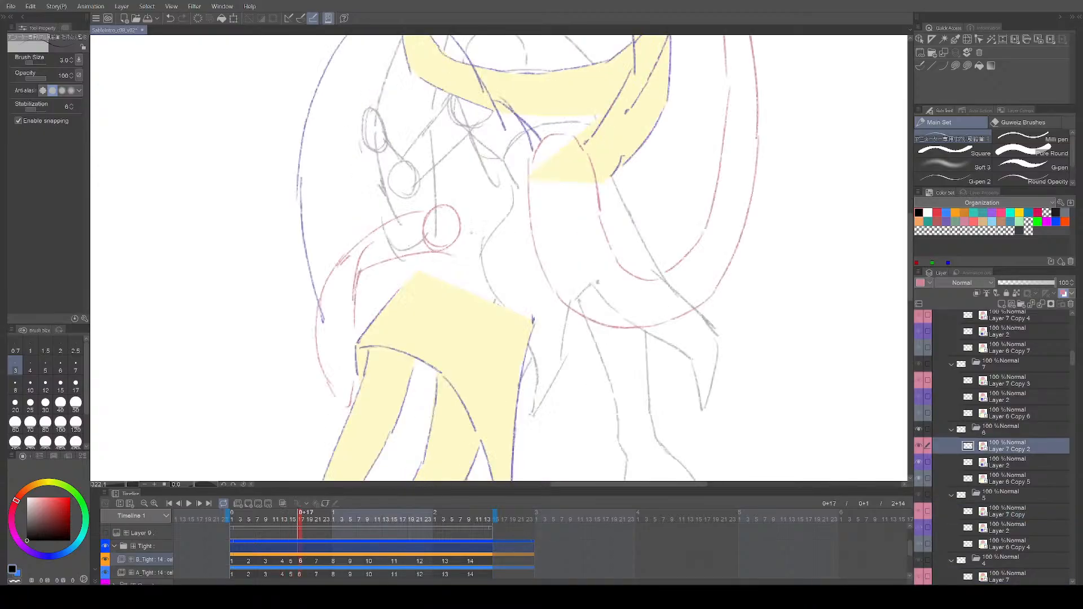
{"action": "key", "text": "period"}
{"action": "key", "text": "comma"}
{"action": "key", "text": "comma"}
{"action": "key", "text": "comma"}
{"action": "key", "text": "comma"}
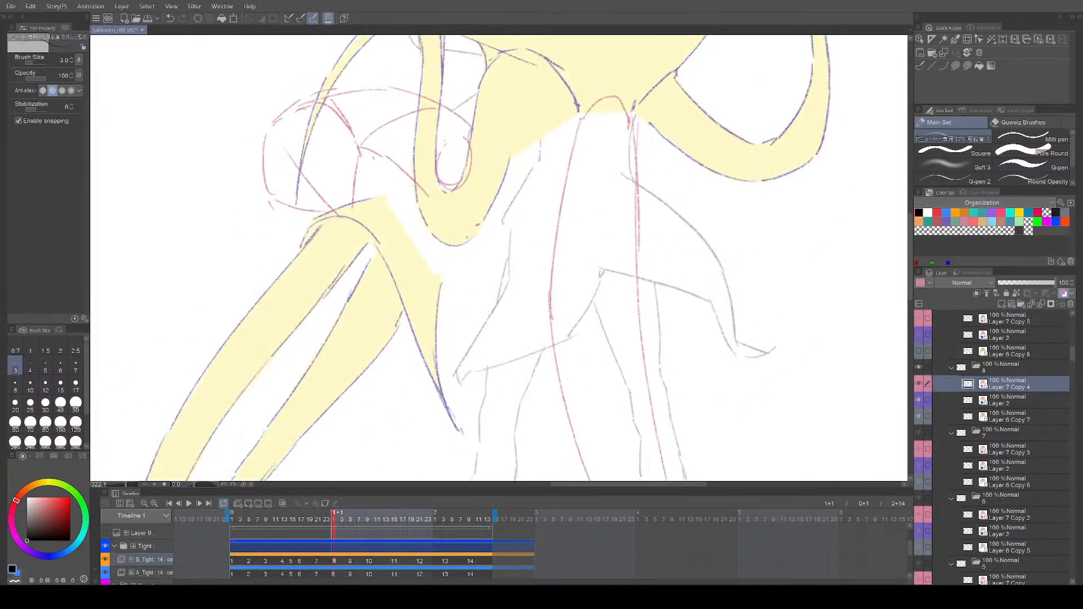
{"action": "key", "text": "period"}
{"action": "key", "text": "period"}
{"action": "key", "text": "period"}
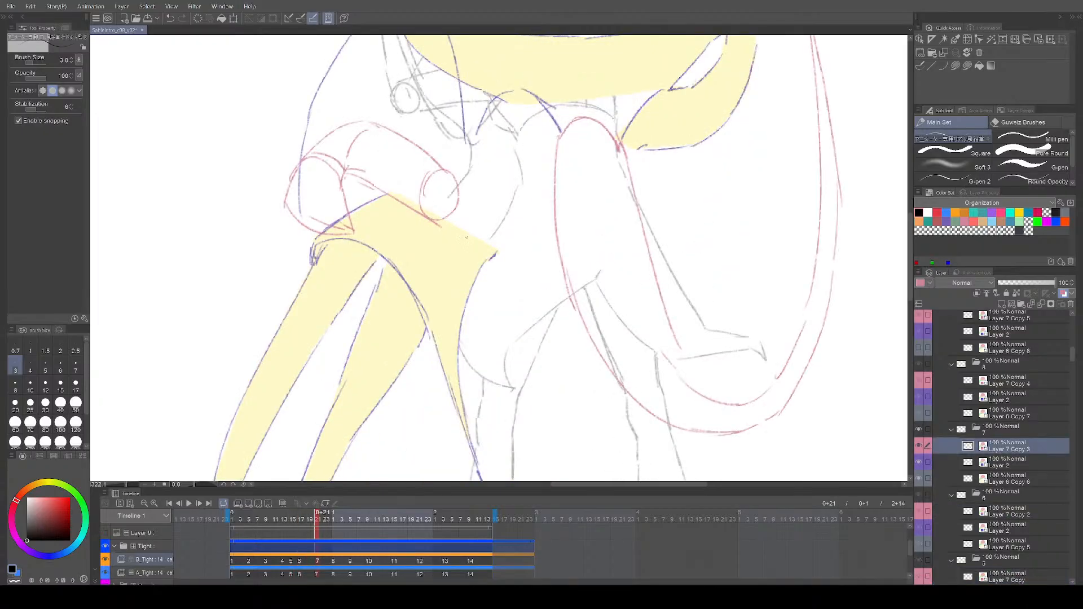
Step: Erase and redraw the lower red sleeve line on frame 8 between the cuff and the joint circle, comparing adjacent frames
{"action": "left_click_drag", "start_coordinate": [501, 217], "coordinate": [516, 368]}
{"action": "key", "text": "e"}
{"action": "left_click_drag", "start_coordinate": [405, 311], "coordinate": [444, 348]}
{"action": "key", "text": "p"}
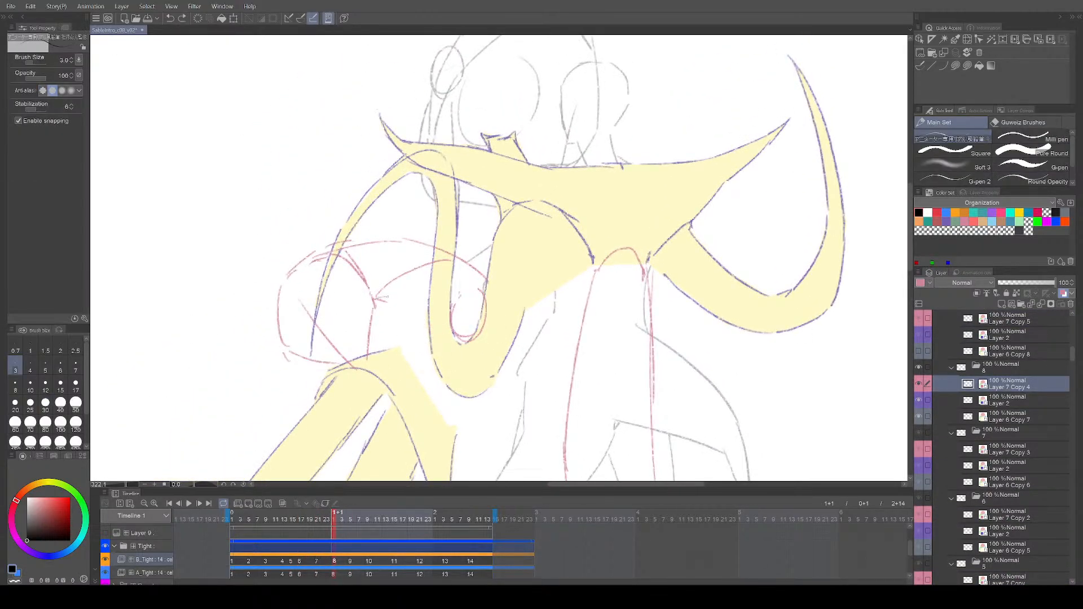
{"action": "key", "text": "ctrl+z"}
{"action": "key", "text": "e"}
{"action": "left_click_drag", "start_coordinate": [487, 276], "coordinate": [412, 243]}
{"action": "key", "text": "p"}
{"action": "key", "text": "comma"}
{"action": "key", "text": "period"}
{"action": "key", "text": "period"}
{"action": "key", "text": "period"}
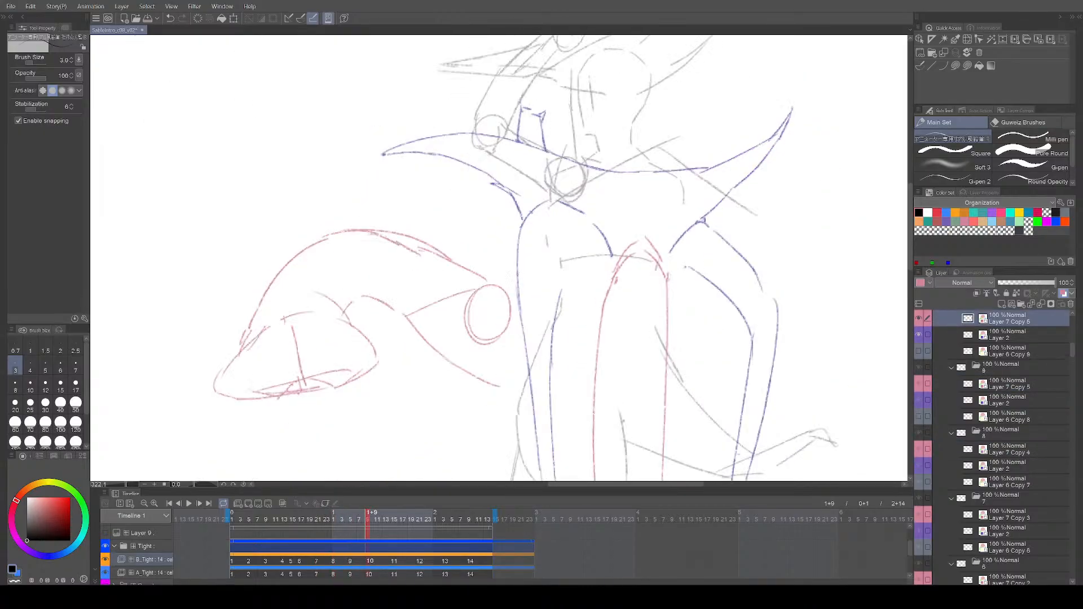
{"action": "key", "text": "comma"}
{"action": "key", "text": "comma"}
Step: Save the animation file
{"action": "scroll", "coordinate": [498, 353], "scroll_direction": "down", "scroll_amount": 4}
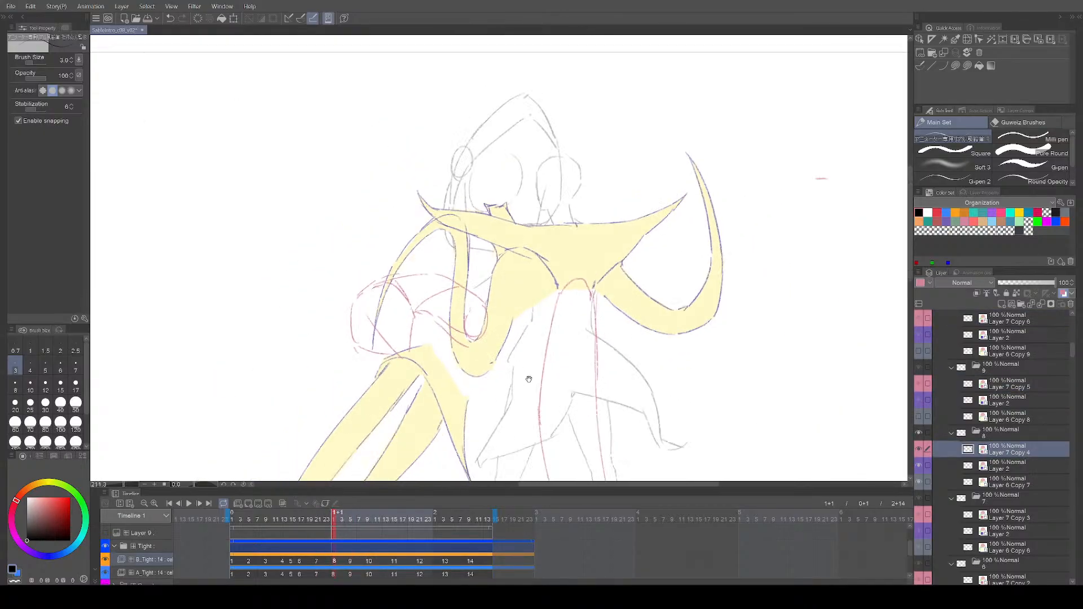
{"action": "left_click_drag", "start_coordinate": [527, 374], "coordinate": [499, 329]}
{"action": "key", "text": "ctrl+s"}
{"action": "left_click_drag", "start_coordinate": [579, 379], "coordinate": [575, 381]}
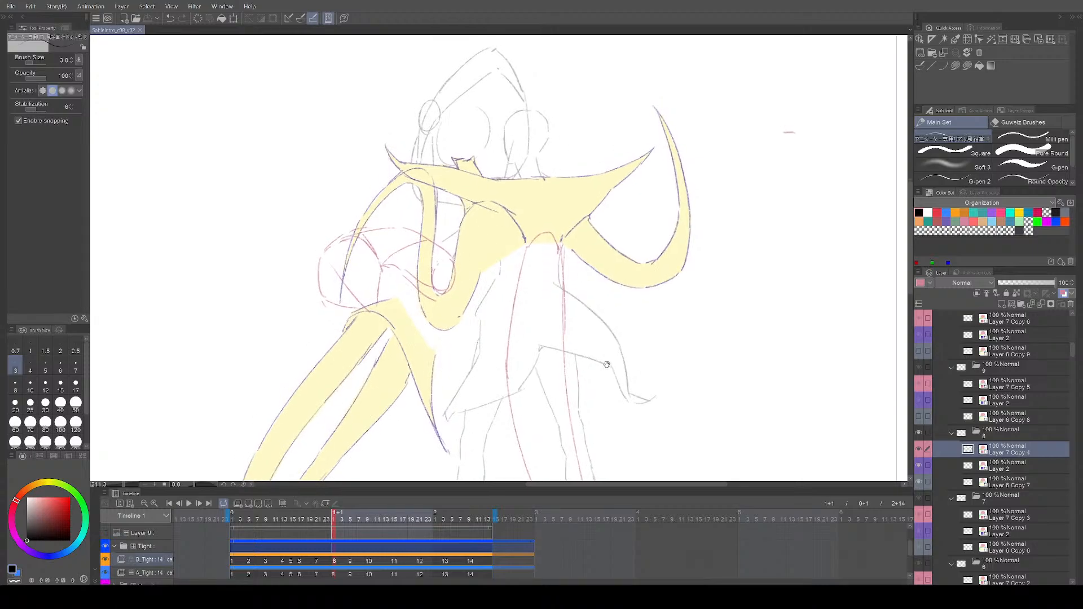
Step: Play back the full animation to review the motion of the red sleeve
{"action": "key", "text": "Return"}
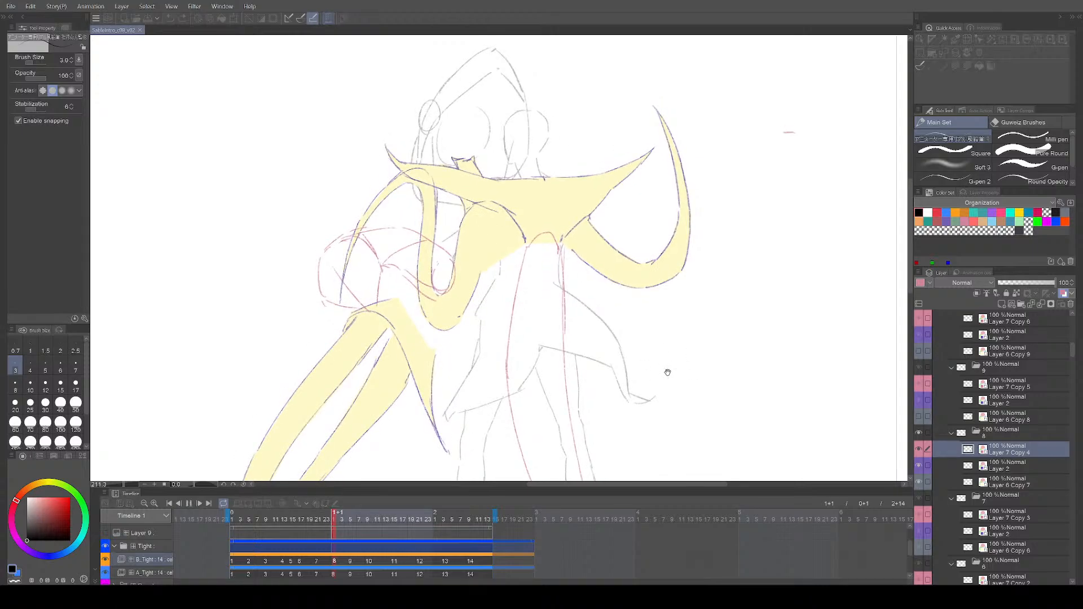
{"action": "key", "text": "Return"}
{"action": "scroll", "coordinate": [666, 383], "scroll_direction": "down", "scroll_amount": 2}
{"action": "mouse_move", "coordinate": [668, 408]}
{"action": "left_mouse_down"}
{"action": "mouse_move", "coordinate": [625, 321]}
{"action": "mouse_move", "coordinate": [648, 381]}
{"action": "left_mouse_up"}
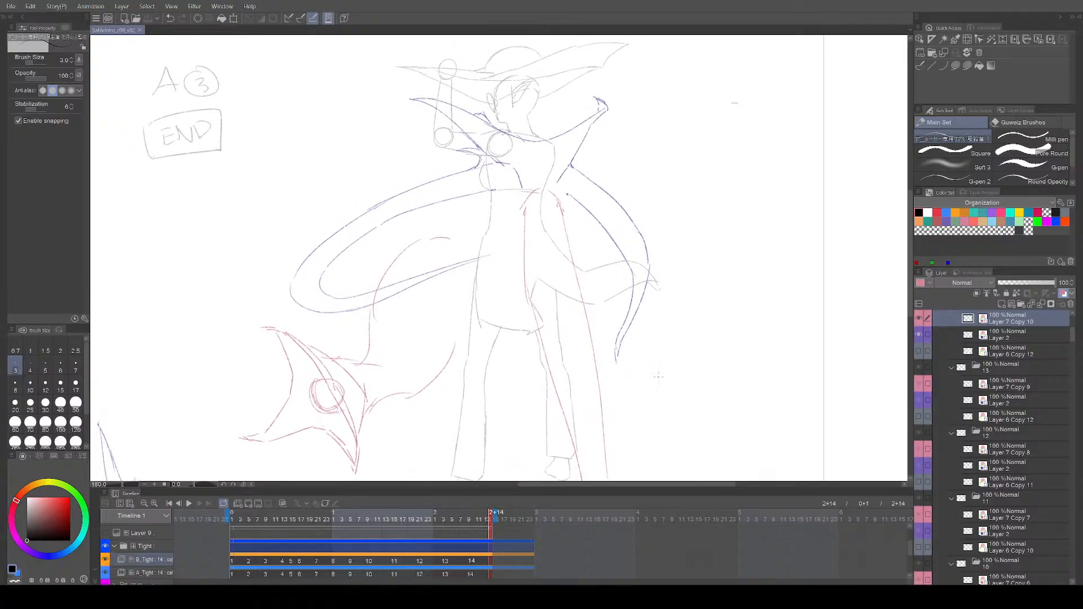
{"action": "key", "text": "Return"}
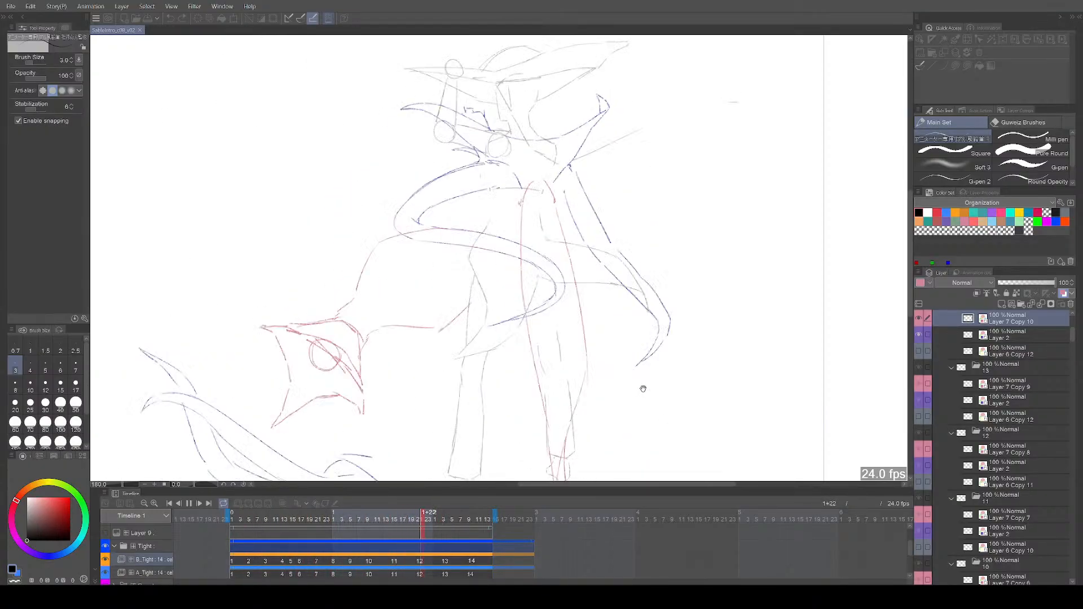
{"action": "key", "text": "space"}
Step: Step through the middle frames around 6 to 10 to examine the red sleeve's transition
{"action": "key", "text": "Right"}
{"action": "key", "text": "Right"}
{"action": "key", "text": "Right"}
{"action": "key", "text": "Right"}
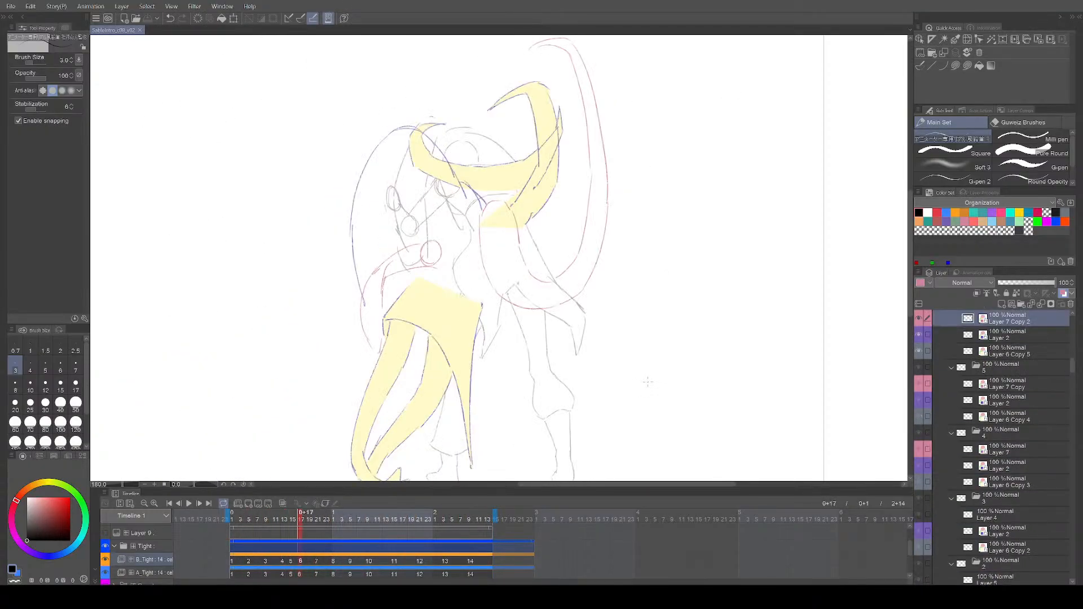
{"action": "key", "text": "Right"}
{"action": "key", "text": "Right"}
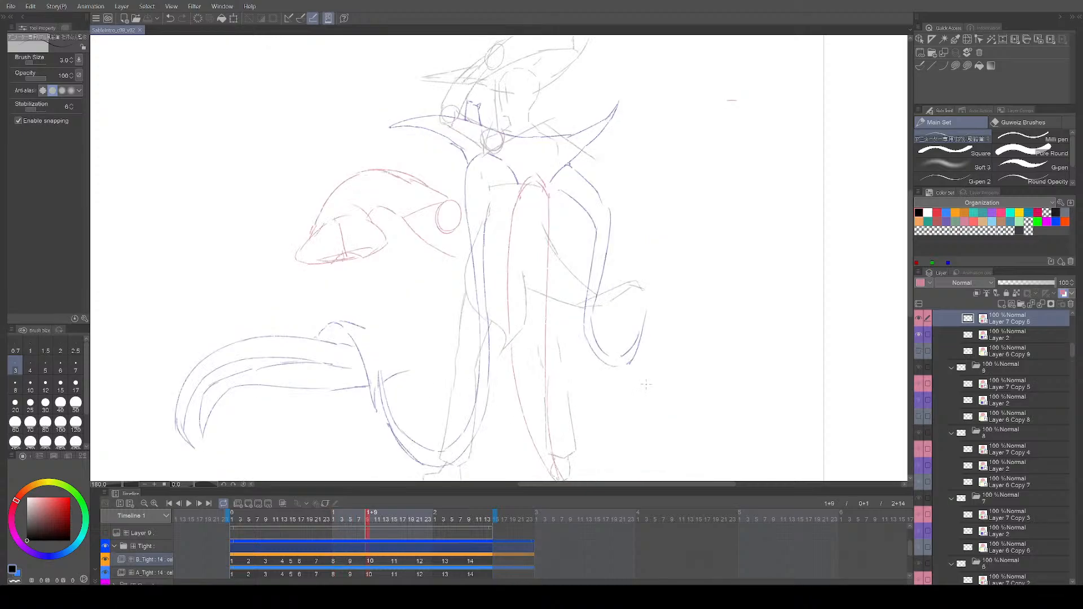
{"action": "key", "text": "Left"}
{"action": "key", "text": "Left"}
{"action": "key", "text": "Right"}
{"action": "key", "text": "Right"}
{"action": "key", "text": "Right"}
{"action": "key", "text": "Right"}
{"action": "key", "text": "Right"}
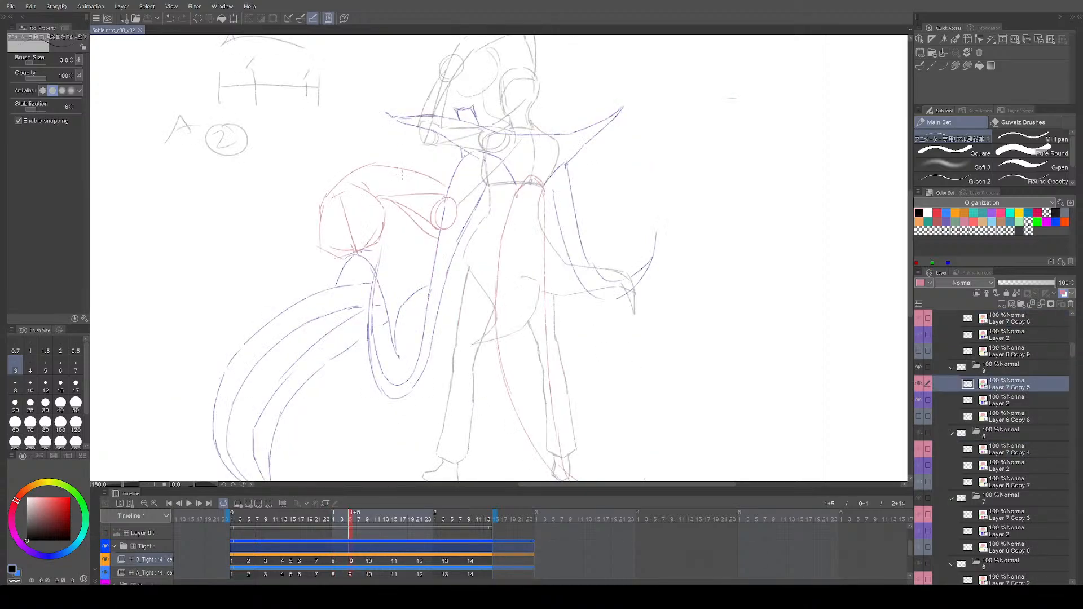
Step: Step back and forth between frames 6 and 11 to compare the arc of the red sleeve's upper edge
{"action": "key", "text": "Left"}
{"action": "key", "text": "Right"}
{"action": "key", "text": "Left"}
{"action": "key", "text": "Left"}
{"action": "key", "text": "Left"}
{"action": "key", "text": "Left"}
{"action": "key", "text": "Left"}
{"action": "key", "text": "Left"}
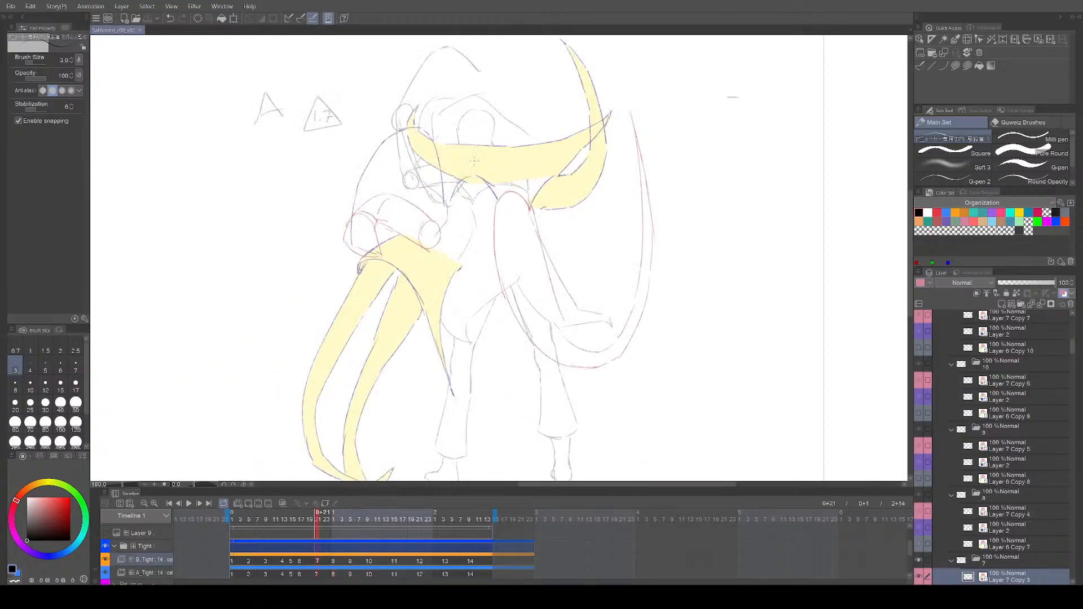
{"action": "key", "text": "Right"}
{"action": "key", "text": "Right"}
{"action": "key", "text": "Right"}
{"action": "key", "text": "Left"}
{"action": "key", "text": "Left"}
{"action": "key", "text": "Left"}
{"action": "key", "text": "Left"}
{"action": "key", "text": "Left"}
{"action": "key", "text": "Right"}
{"action": "key", "text": "Right"}
{"action": "key", "text": "Right"}
{"action": "key", "text": "Right"}
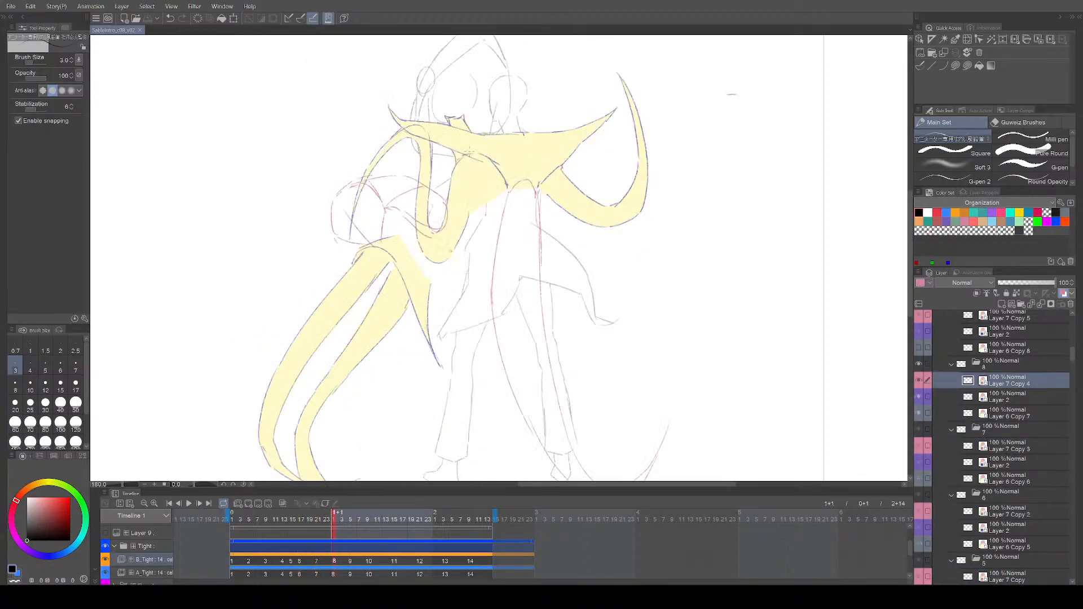
{"action": "key", "text": "Left"}
{"action": "key", "text": "Left"}
{"action": "key", "text": "Right"}
{"action": "key", "text": "Right"}
{"action": "key", "text": "Right"}
{"action": "key", "text": "Right"}
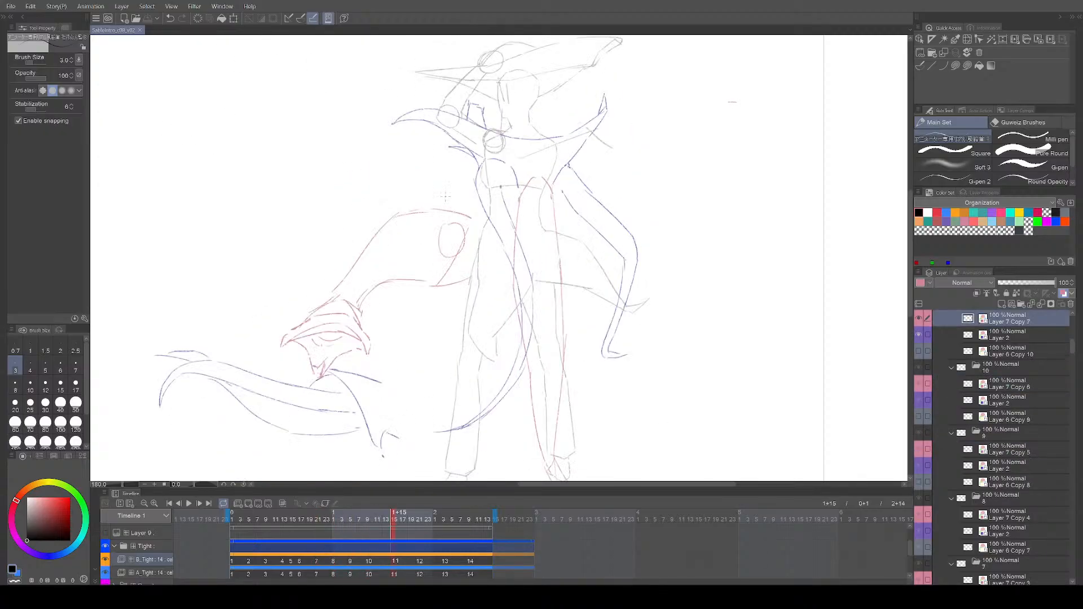
Step: Draw a short red tick mark on the sleeve's upper edge on frame 11, checking its position against frames 8 to 10
{"action": "key", "text": "Left"}
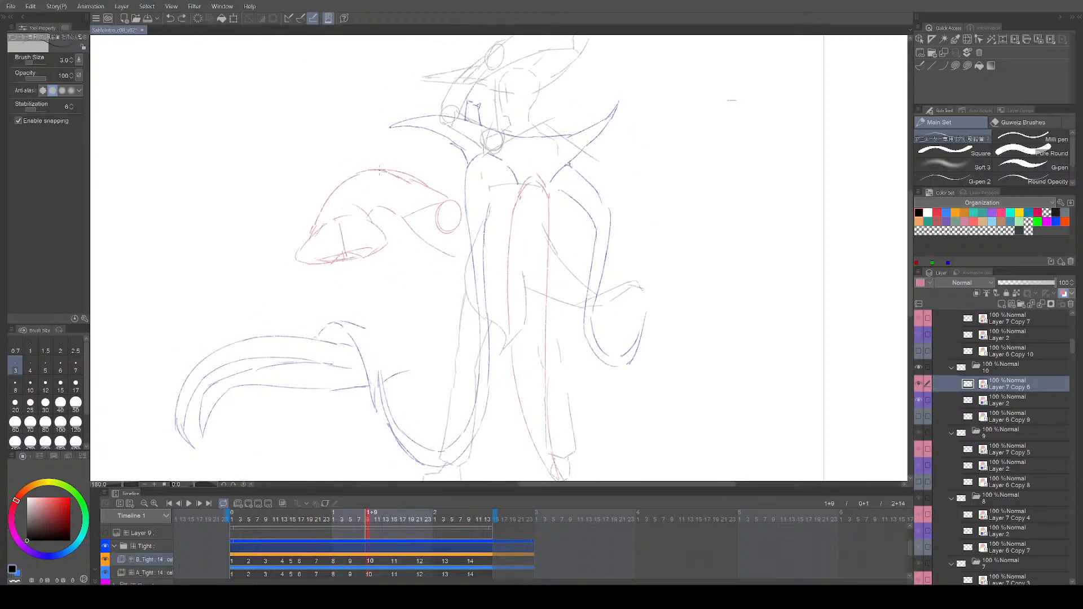
{"action": "key", "text": "Left"}
{"action": "key", "text": "Left"}
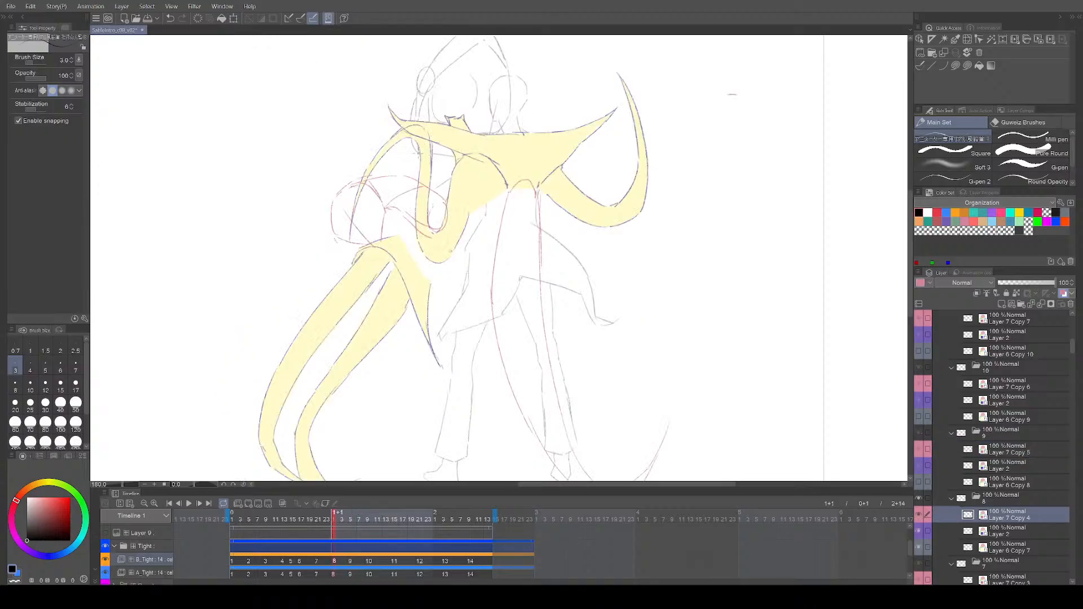
{"action": "key", "text": "Right"}
{"action": "key", "text": "Right"}
{"action": "key", "text": "Right"}
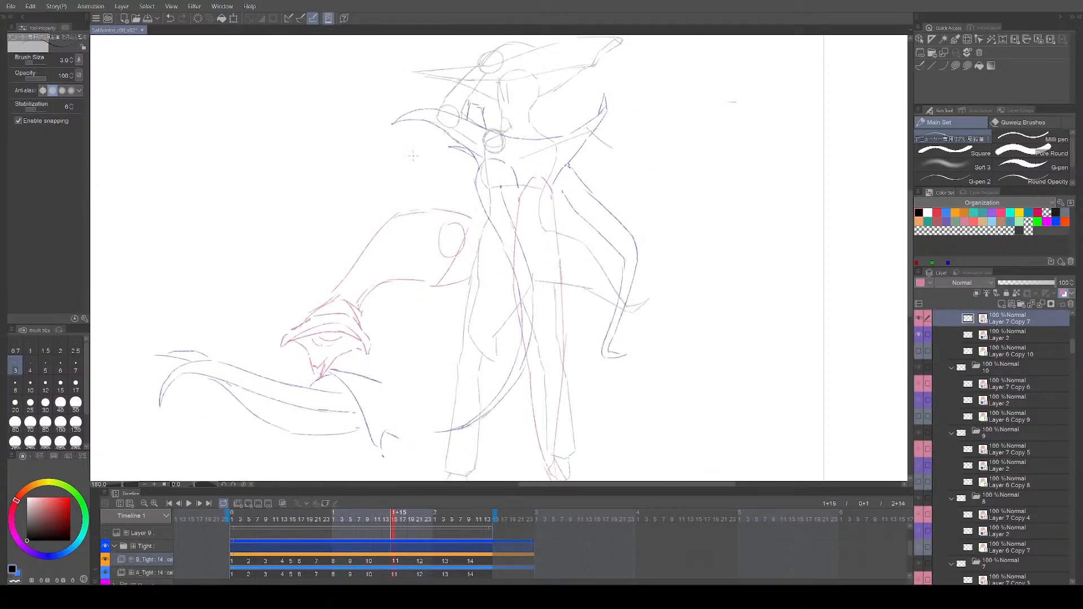
{"action": "key", "text": "Right"}
{"action": "key", "text": "Left"}
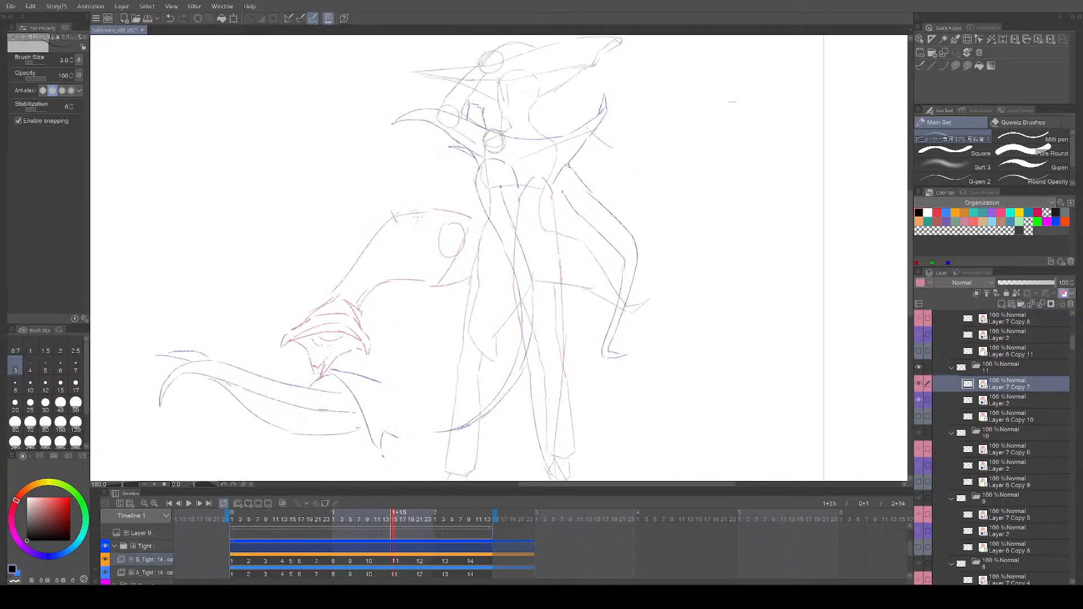
Step: Step through frames 9 to 14 to examine how the red sleeve's upper edge travels from frame to frame
{"action": "key", "text": "Right"}
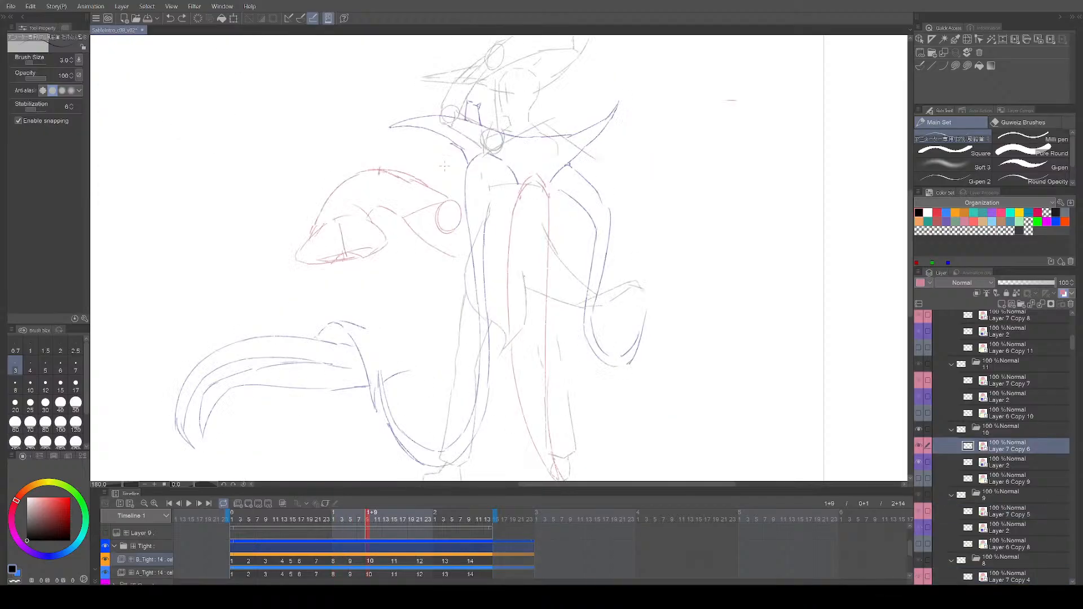
{"action": "key", "text": "Right"}
{"action": "key", "text": "Right"}
{"action": "key", "text": "Left"}
{"action": "key", "text": "Left"}
{"action": "key", "text": "Left"}
{"action": "key", "text": "Left"}
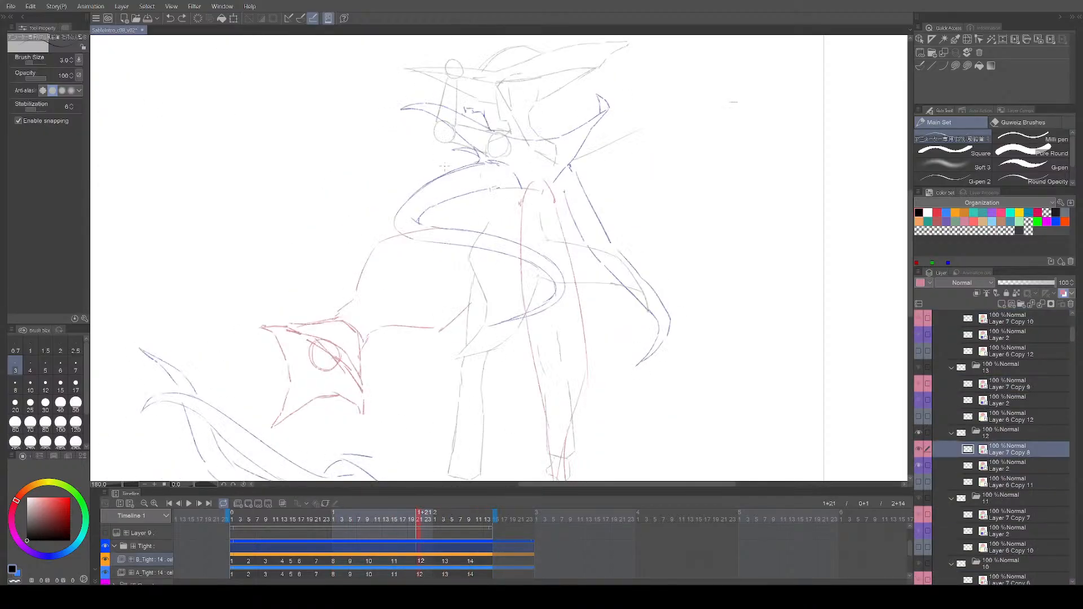
{"action": "key", "text": "Left"}
{"action": "key", "text": "Left"}
{"action": "key", "text": "Left"}
{"action": "key", "text": "Right"}
{"action": "key", "text": "Right"}
{"action": "key", "text": "Right"}
{"action": "key", "text": "Right"}
{"action": "key", "text": "Right"}
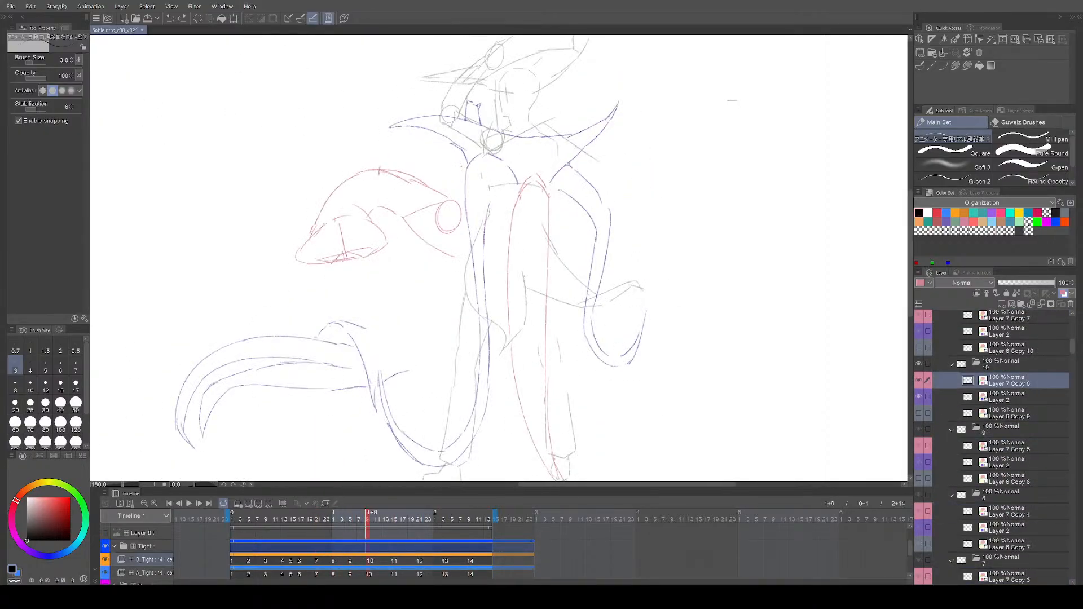
{"action": "key", "text": "Right"}
{"action": "key", "text": "Right"}
{"action": "key", "text": "Right"}
{"action": "key", "text": "Left"}
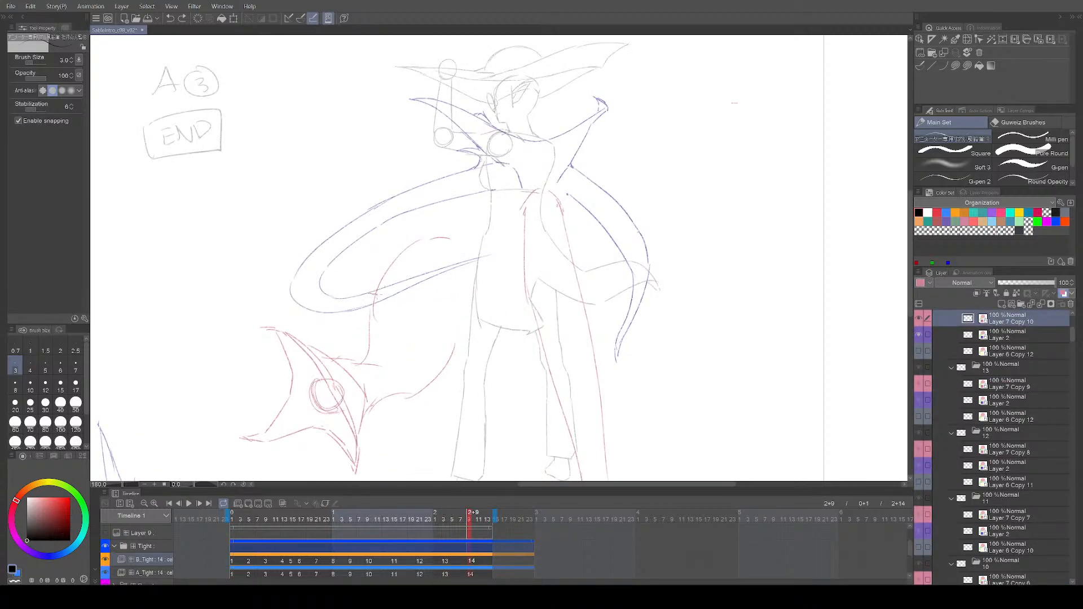
Step: Add a short tick mark beside the red sleeve's upper edge on frame 12, comparing with frames 13 and 14
{"action": "key", "text": "Left"}
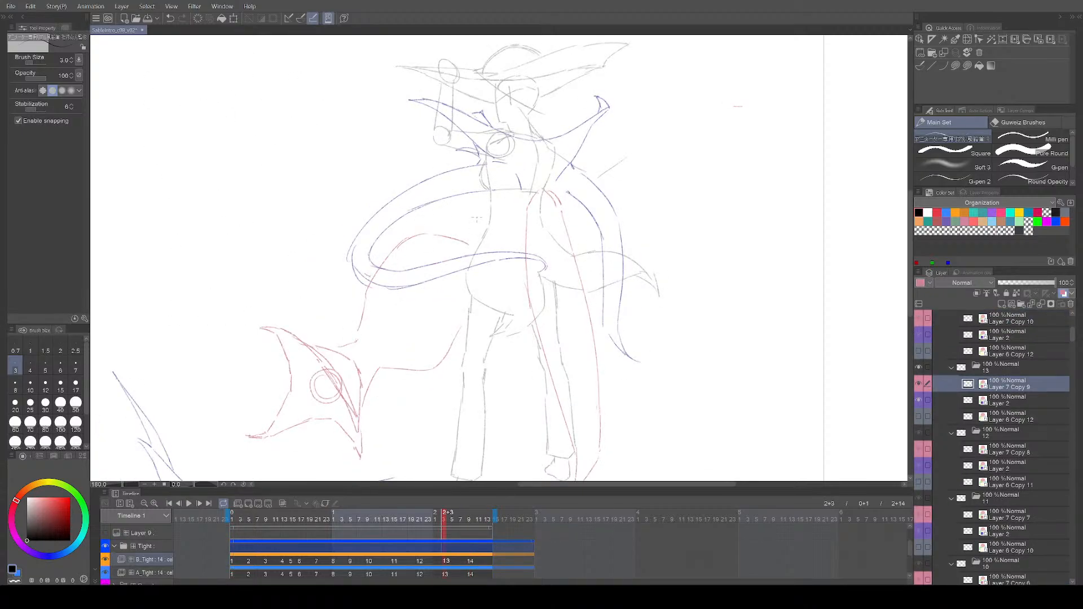
{"action": "key", "text": "Left"}
{"action": "key", "text": "Right"}
{"action": "key", "text": "Right"}
{"action": "key", "text": "Right"}
{"action": "key", "text": "Left"}
{"action": "key", "text": "Left"}
{"action": "key", "text": "Left"}
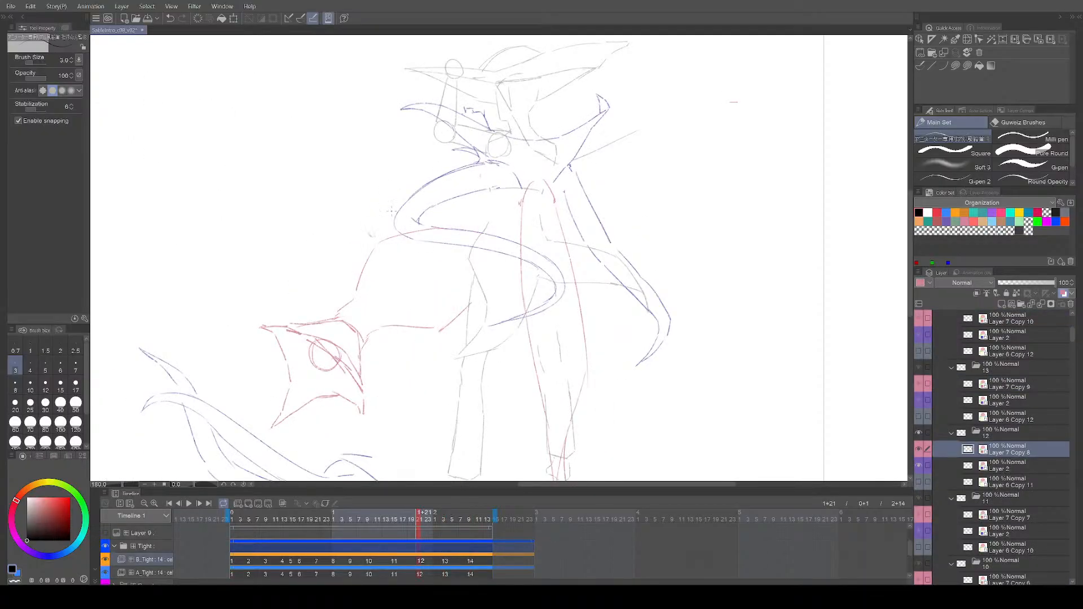
{"action": "key", "text": "Left"}
{"action": "key", "text": "Left"}
Step: Play back the full animation to check the red sleeve's motion against the tick marks
{"action": "key", "text": "space"}
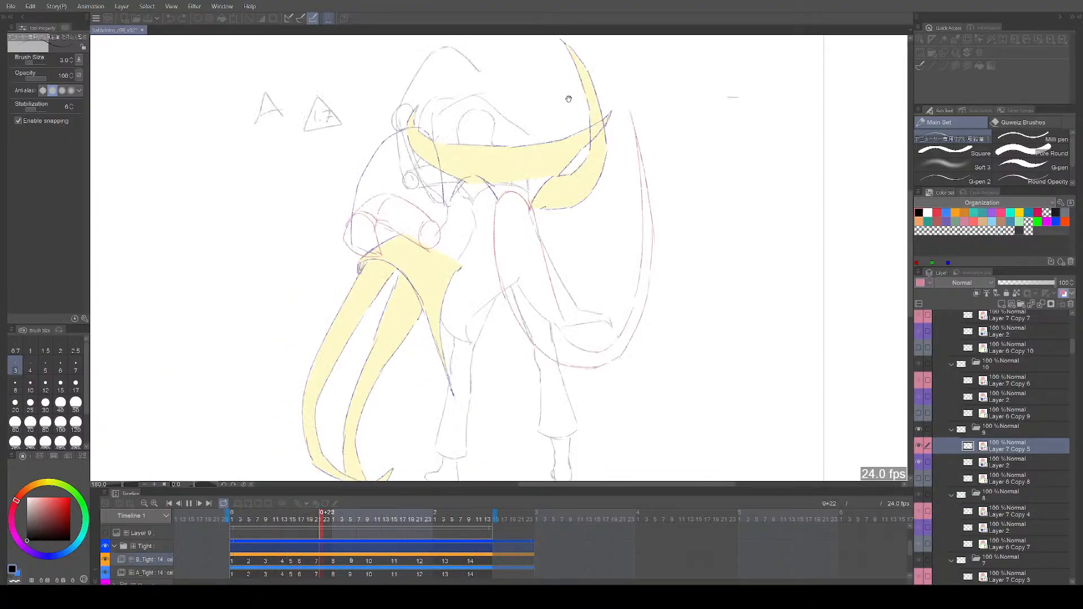
{"action": "key", "text": "space"}
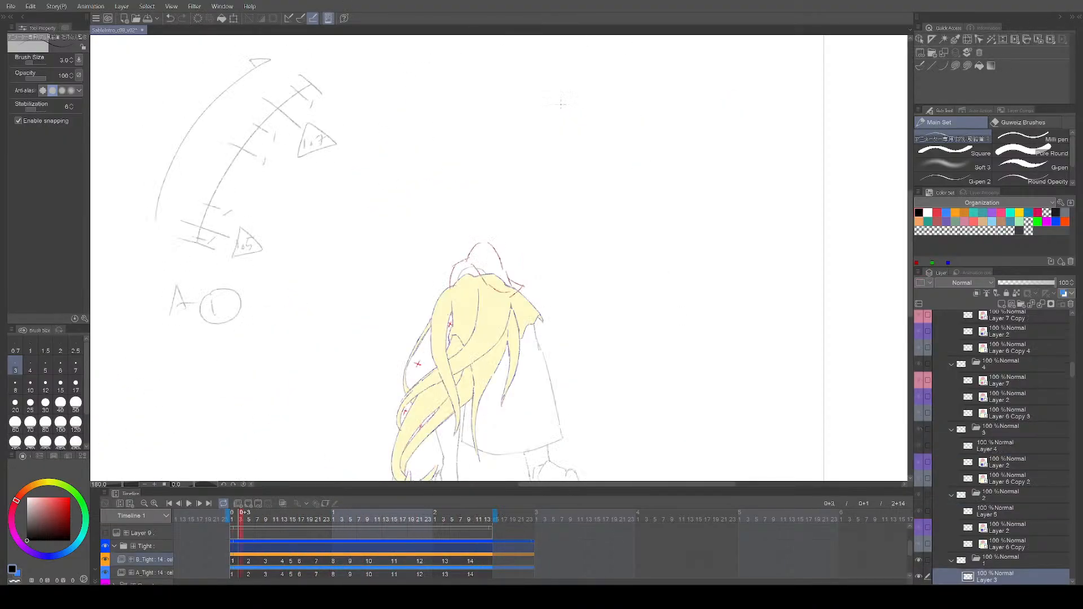
{"action": "left_click_drag", "start_coordinate": [549, 119], "coordinate": [531, 150]}
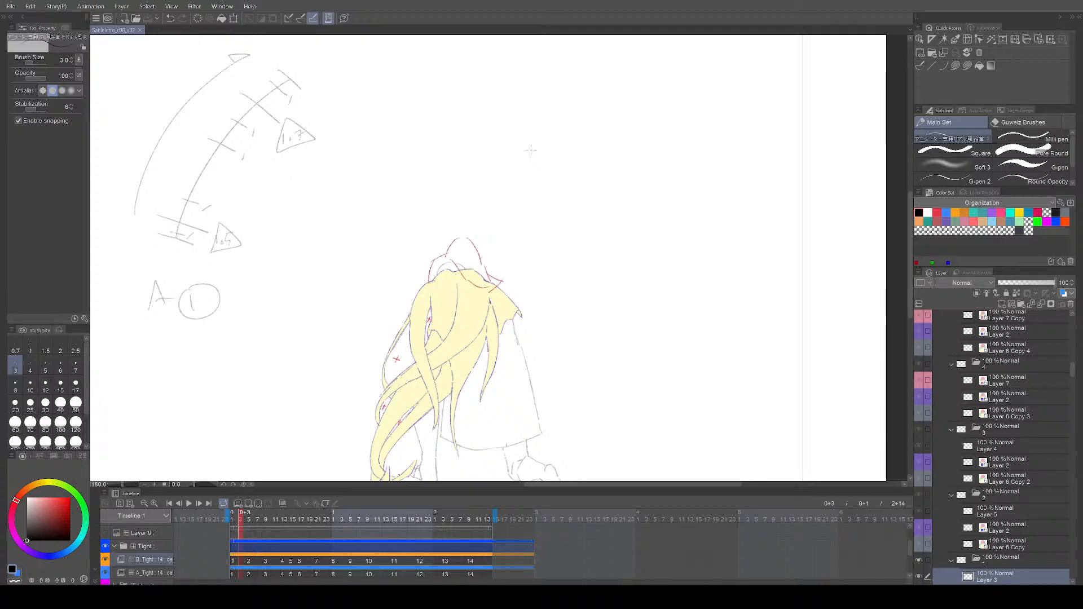
{"action": "key", "text": "space"}
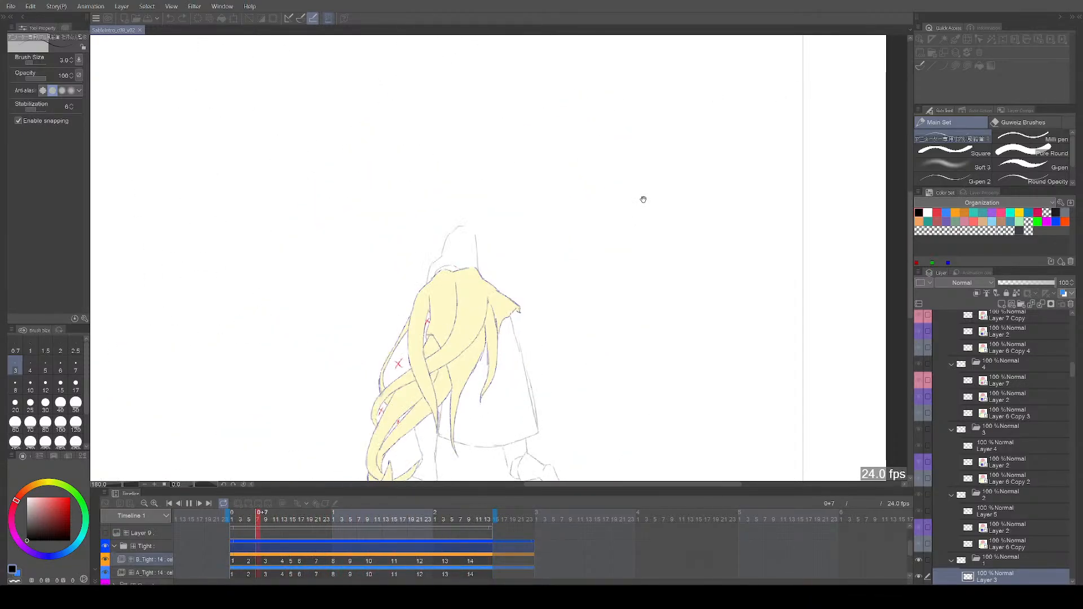
Step: Erase the tick mark on the red sleeve's upper edge on frame 9 and redraw it slightly closer to the joint circle
{"action": "key", "text": "comma"}
{"action": "key", "text": "comma"}
{"action": "key", "text": "comma"}
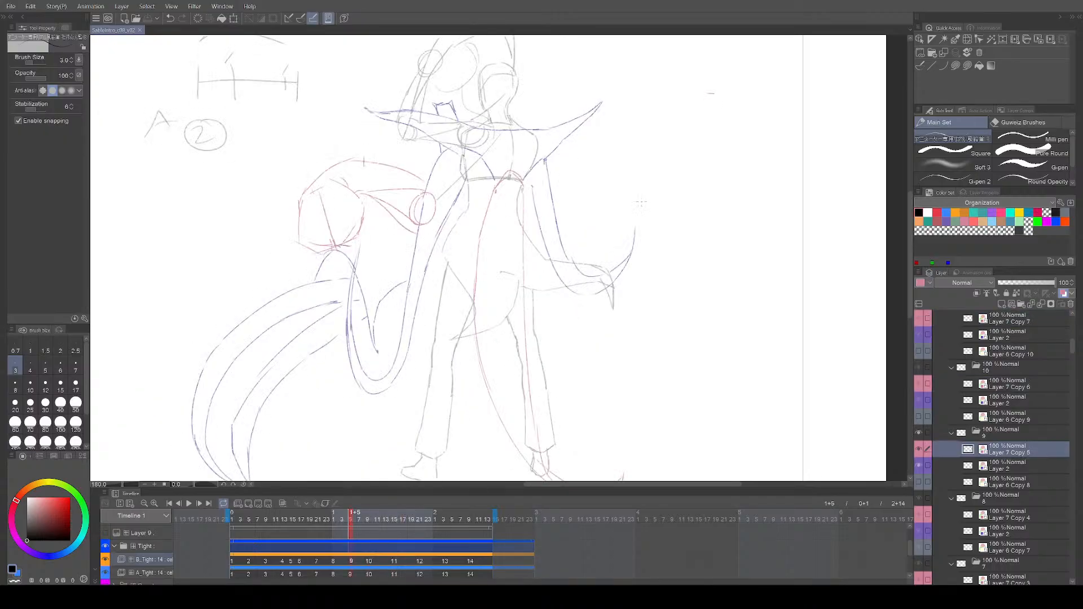
{"action": "key", "text": "period"}
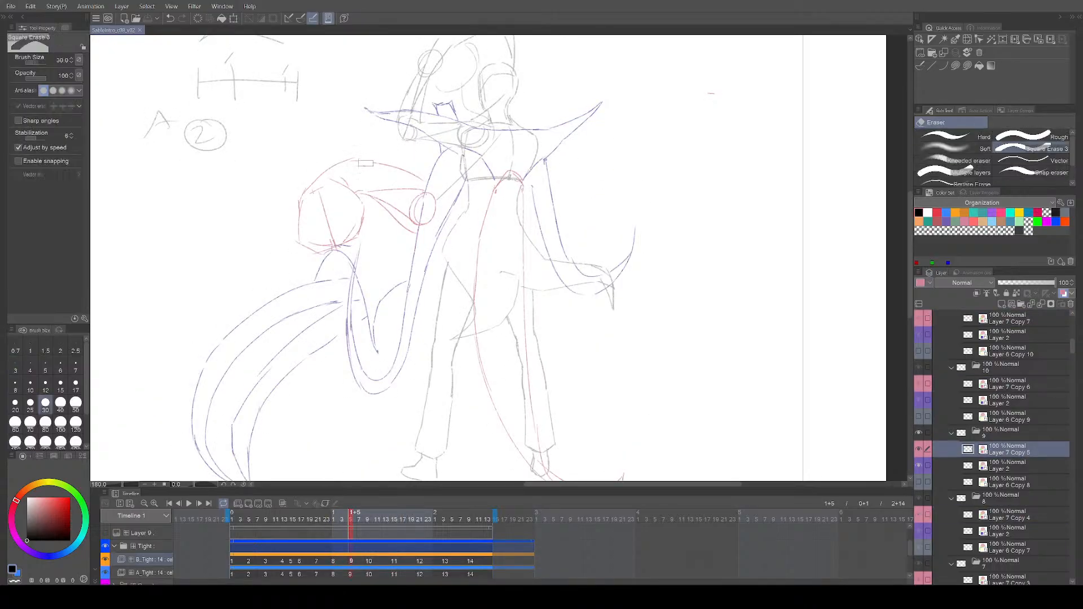
{"action": "key", "text": "comma"}
{"action": "key", "text": "period"}
{"action": "key", "text": "period"}
{"action": "key", "text": "e"}
{"action": "key", "text": "p"}
Step: Erase and rework the tick mark on the red sleeve's upper edge on frame 10, comparing with the following frames
{"action": "key", "text": "period"}
{"action": "key", "text": "period"}
{"action": "key", "text": "period"}
{"action": "key", "text": "period"}
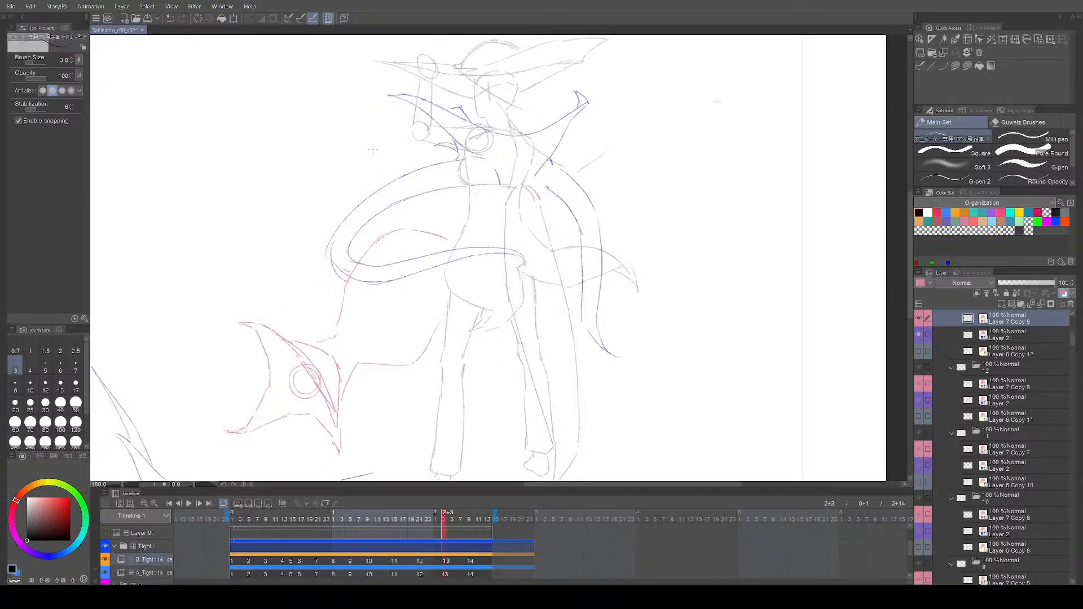
{"action": "key", "text": "comma"}
{"action": "key", "text": "comma"}
{"action": "key", "text": "comma"}
{"action": "key", "text": "e"}
{"action": "key", "text": "p"}
{"action": "key", "text": "comma"}
{"action": "key", "text": "period"}
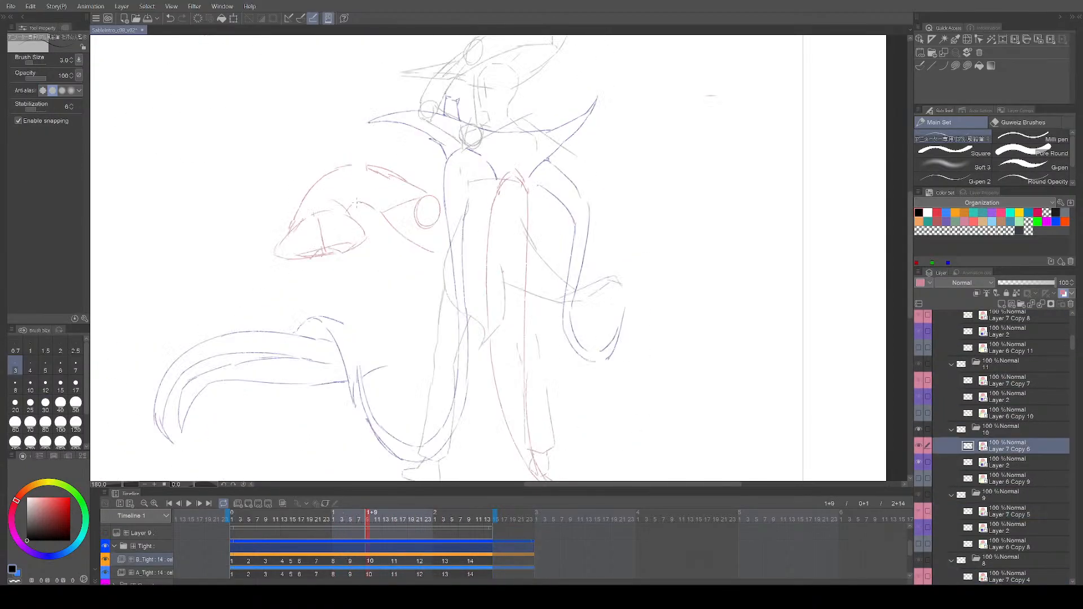
{"action": "key", "text": "period"}
{"action": "key", "text": "period"}
Step: Play the animation briefly and step through frames 5 to 10 to compare the peak of the red sleeve
{"action": "key", "text": "space"}
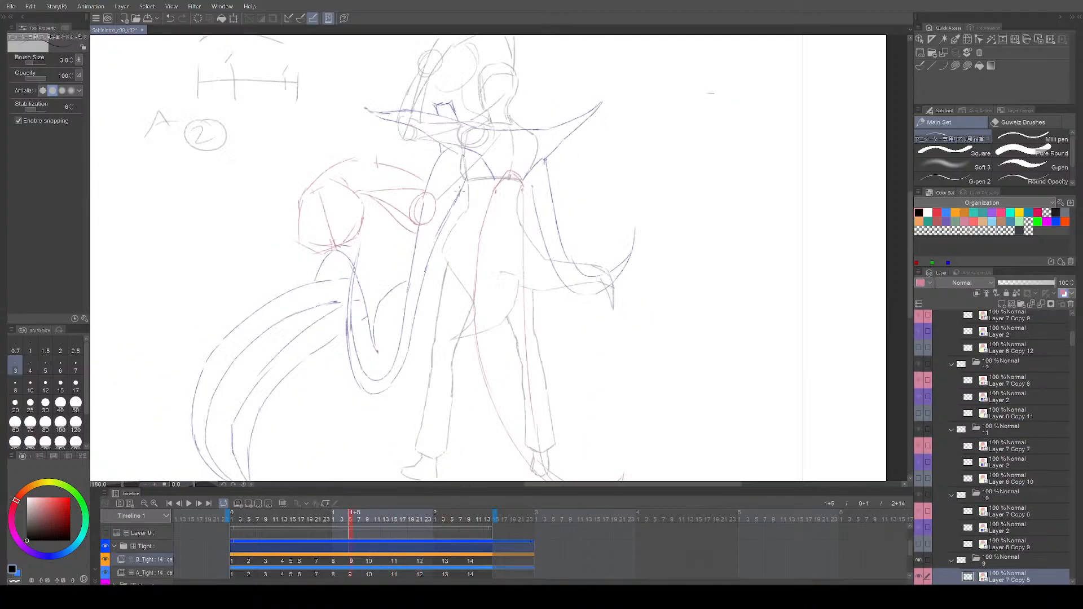
{"action": "key", "text": "space"}
{"action": "key", "text": "Left"}
{"action": "key", "text": "Left"}
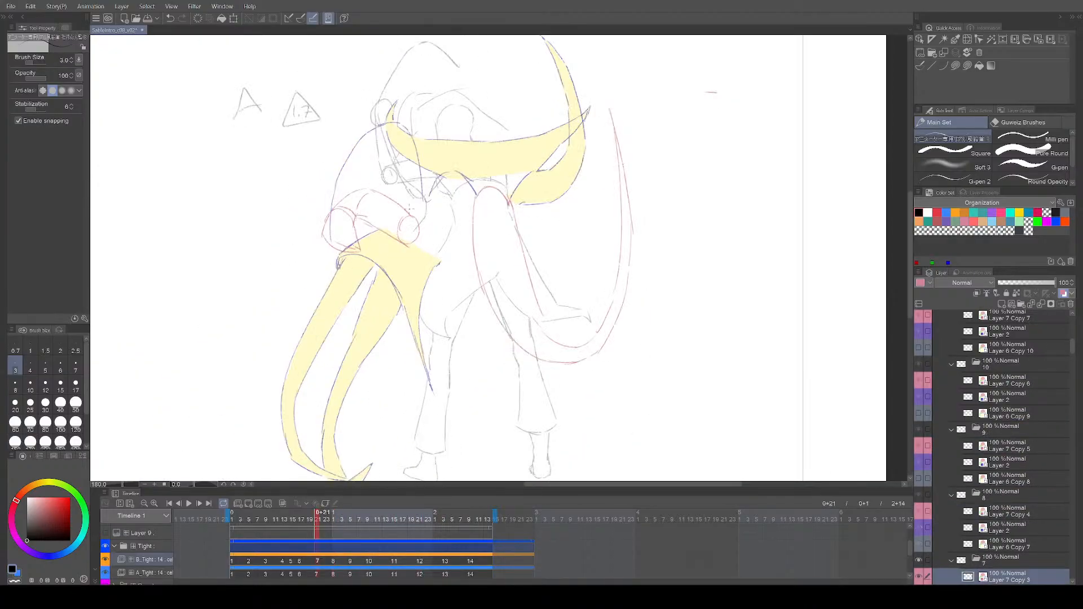
{"action": "key", "text": "Right"}
{"action": "key", "text": "Right"}
{"action": "key", "text": "Right"}
{"action": "key", "text": "Right"}
{"action": "key", "text": "Left"}
{"action": "key", "text": "Left"}
{"action": "key", "text": "Right"}
{"action": "key", "text": "Left"}
{"action": "key", "text": "Left"}
{"action": "key", "text": "Left"}
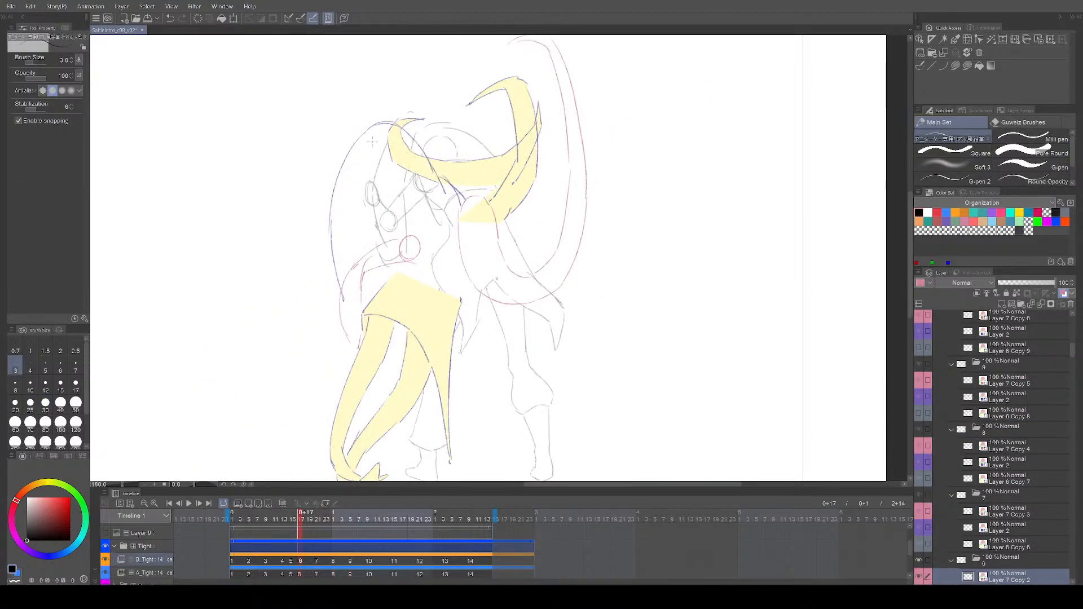
{"action": "key", "text": "Left"}
{"action": "key", "text": "Right"}
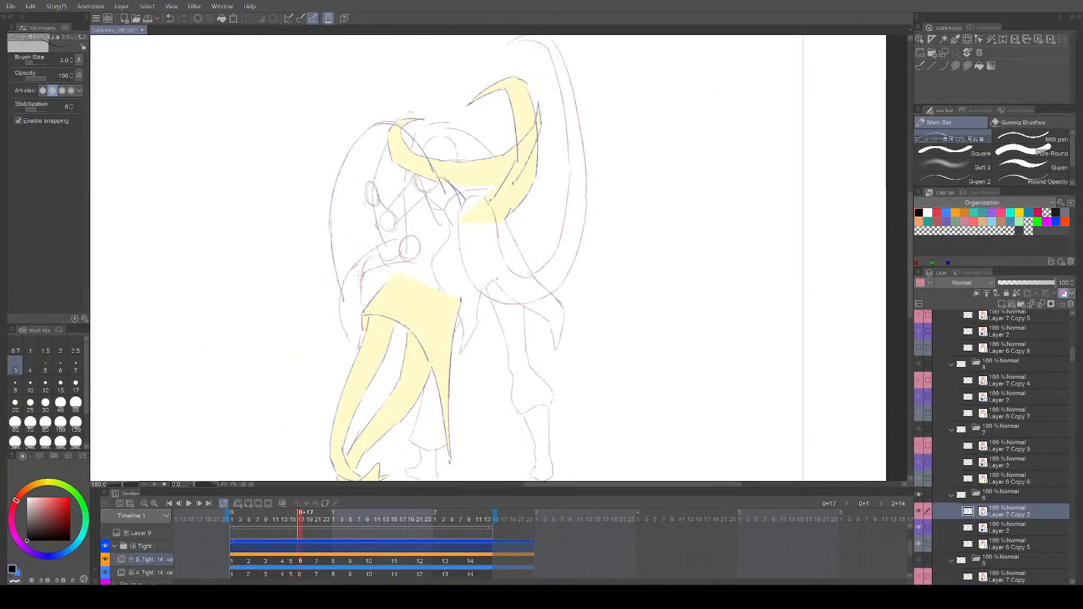
Step: Erase the tick mark beside the red sleeve's upper edge on frame 12 after comparing it with the preceding frames
{"action": "key", "text": "Right"}
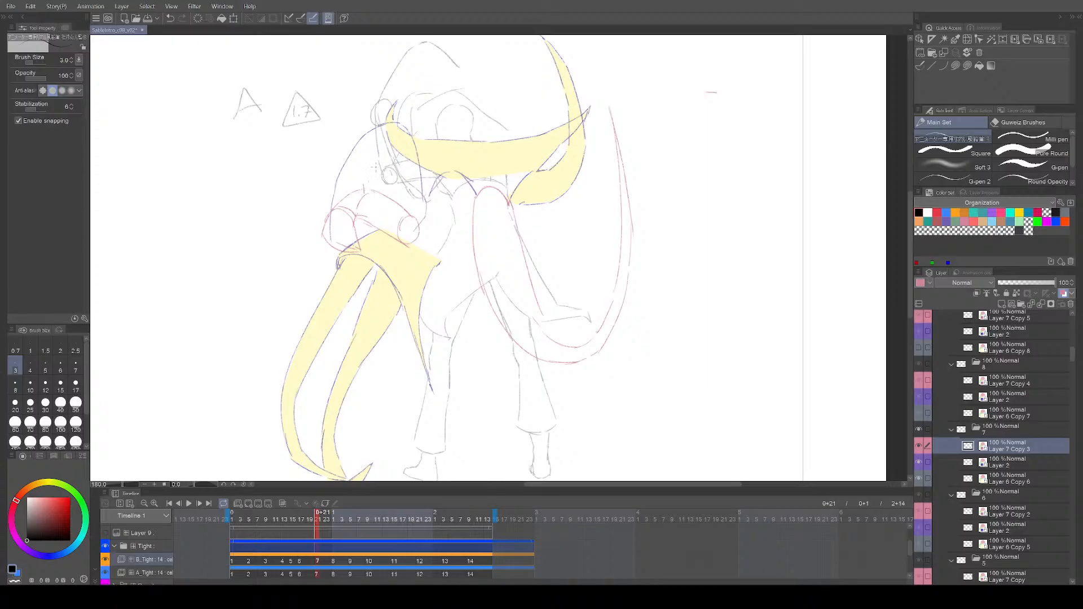
{"action": "key", "text": "Right"}
{"action": "key", "text": "Right"}
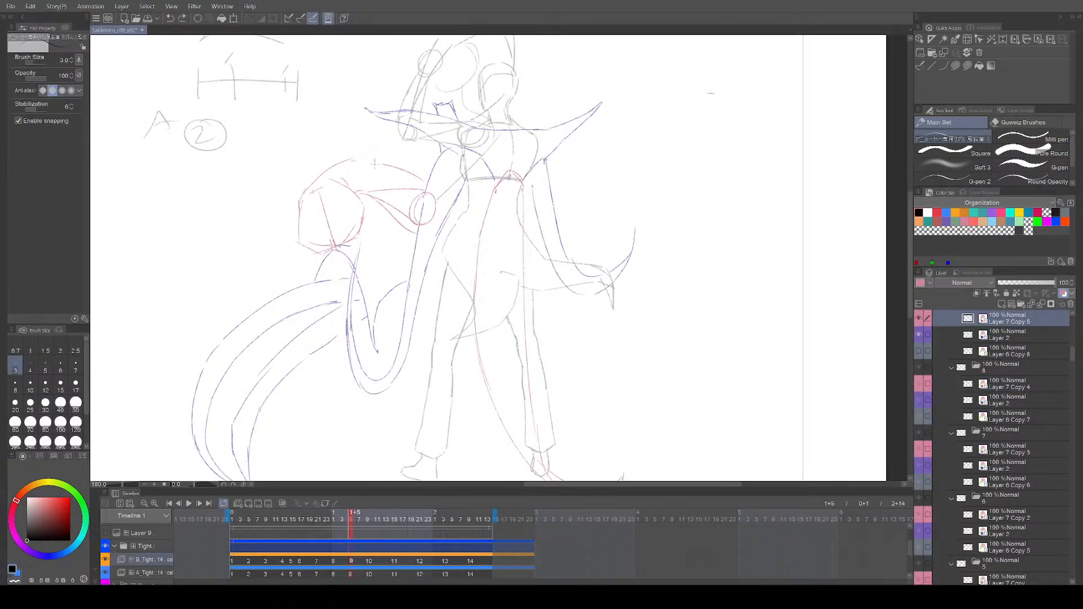
{"action": "key", "text": "Left"}
{"action": "key", "text": "Left"}
{"action": "key", "text": "Right"}
{"action": "key", "text": "Right"}
{"action": "key", "text": "Right"}
{"action": "key", "text": "Right"}
{"action": "key", "text": "Right"}
{"action": "key", "text": "Right"}
{"action": "key", "text": "Left"}
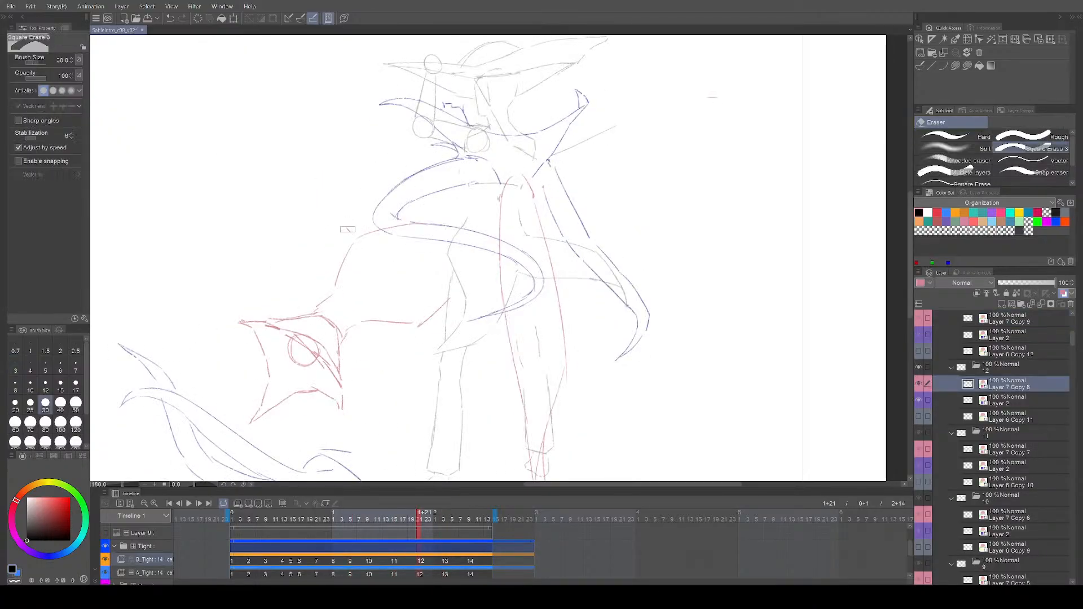
Step: Play back the animation at a closer zoom to review the red sleeve's movement
{"action": "key", "text": "space"}
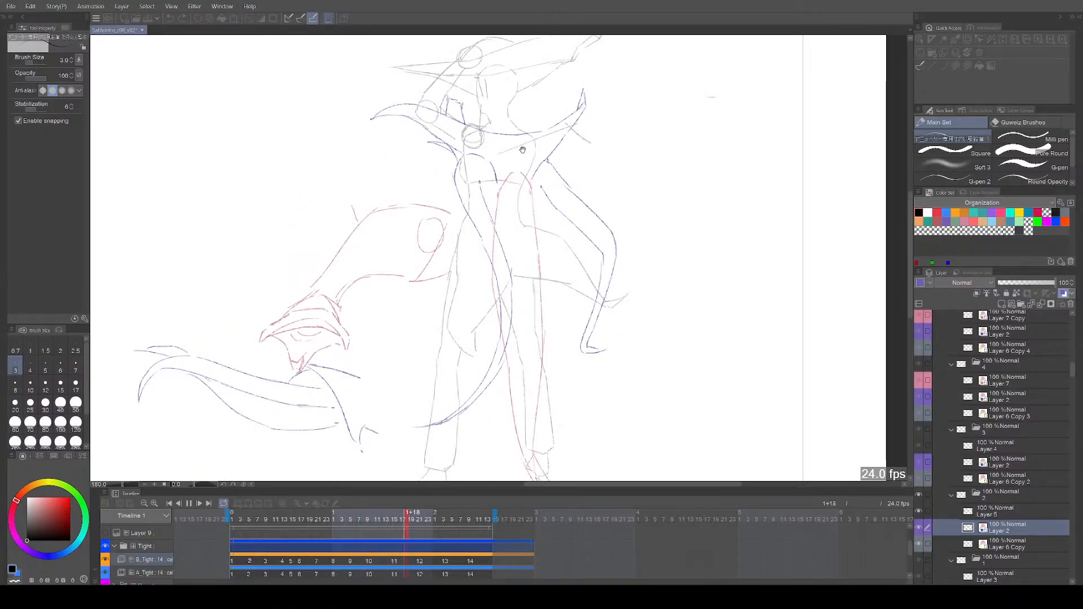
{"action": "scroll", "coordinate": [436, 208], "scroll_direction": "up", "scroll_amount": 1}
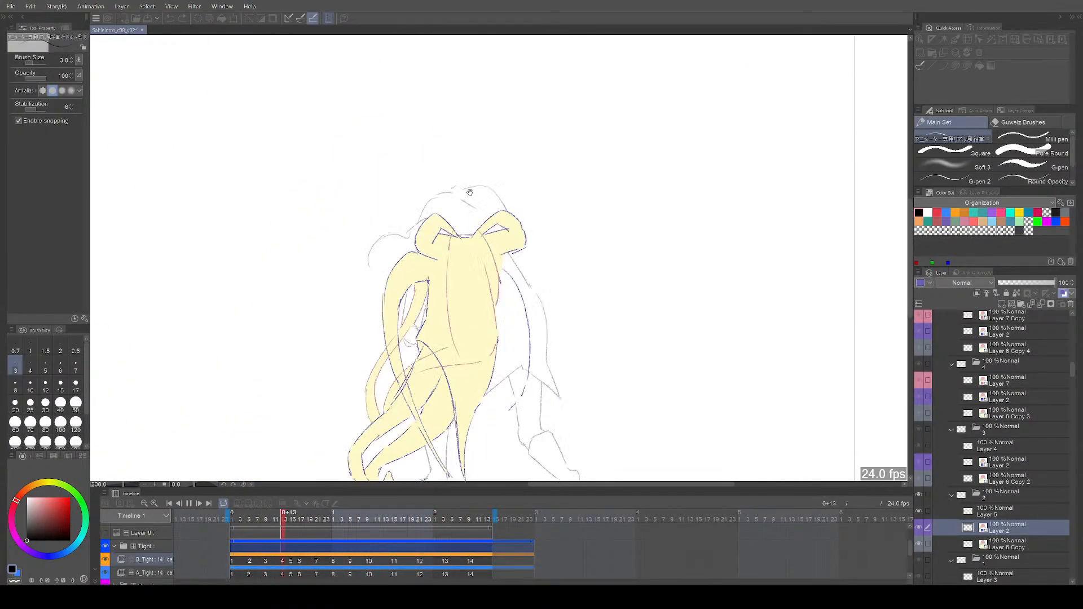
{"action": "key", "text": "space"}
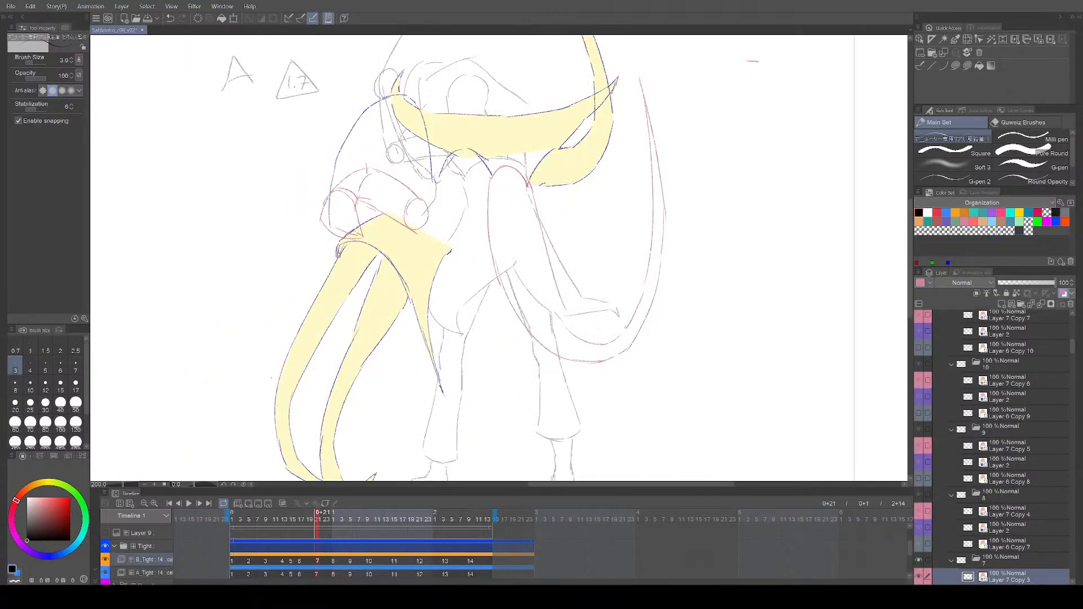
Step: Turn on onion skinning to show the neighbouring drawings around the red sleeve on frame 7, and save the animation file
{"action": "key", "text": "Left"}
{"action": "key", "text": "Left"}
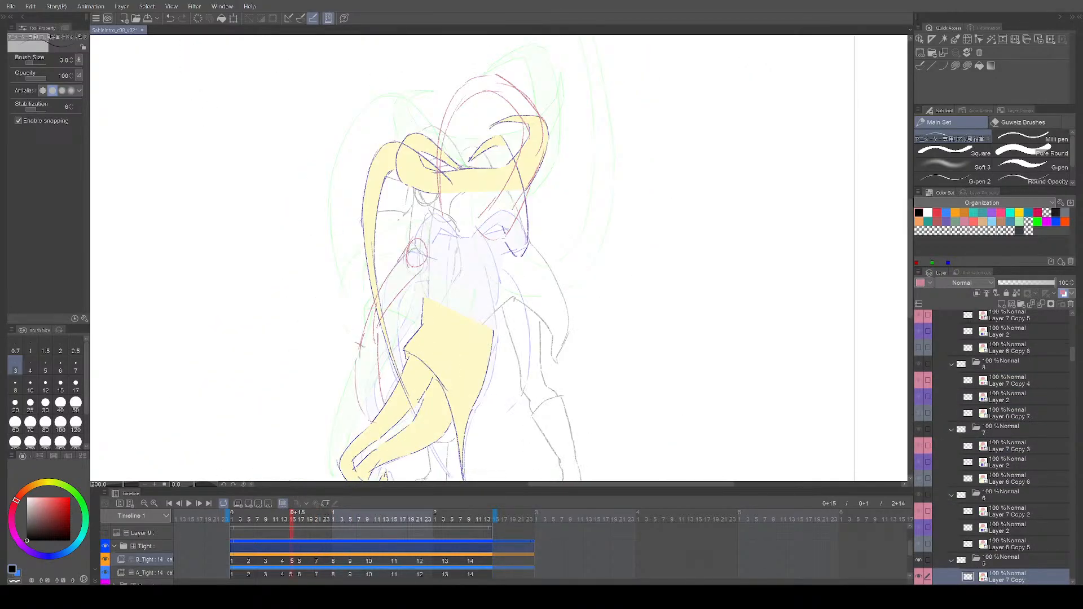
{"action": "key", "text": "Right"}
{"action": "key", "text": "Right"}
{"action": "scroll", "coordinate": [403, 283], "scroll_direction": "up", "scroll_amount": 2}
{"action": "left_click_drag", "start_coordinate": [403, 283], "coordinate": [438, 347]}
{"action": "scroll", "coordinate": [538, 343], "scroll_direction": "up", "scroll_amount": 2}
{"action": "mouse_move", "coordinate": [538, 344]}
{"action": "left_mouse_down"}
{"action": "mouse_move", "coordinate": [583, 392]}
{"action": "mouse_move", "coordinate": [566, 383]}
{"action": "left_mouse_up"}
{"action": "key", "text": "ctrl+s"}
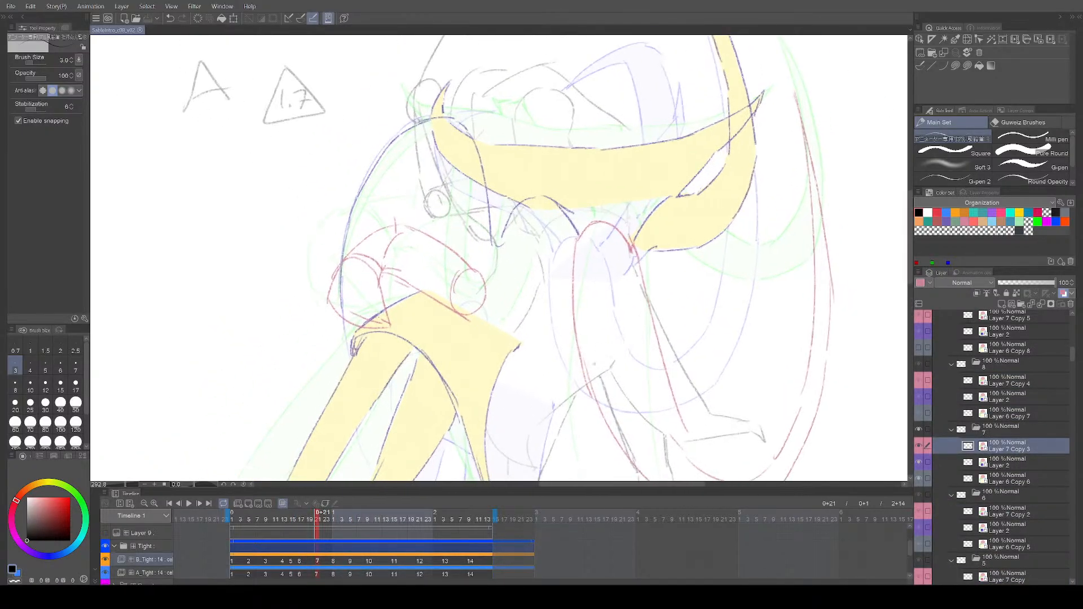
Step: Erase and redraw the tick mark at the red sleeve's peak slightly higher on frame 9, comparing it with frames 7 and 8
{"action": "key", "text": "Right"}
{"action": "key", "text": "Left"}
{"action": "key", "text": "Right"}
{"action": "key", "text": "Right"}
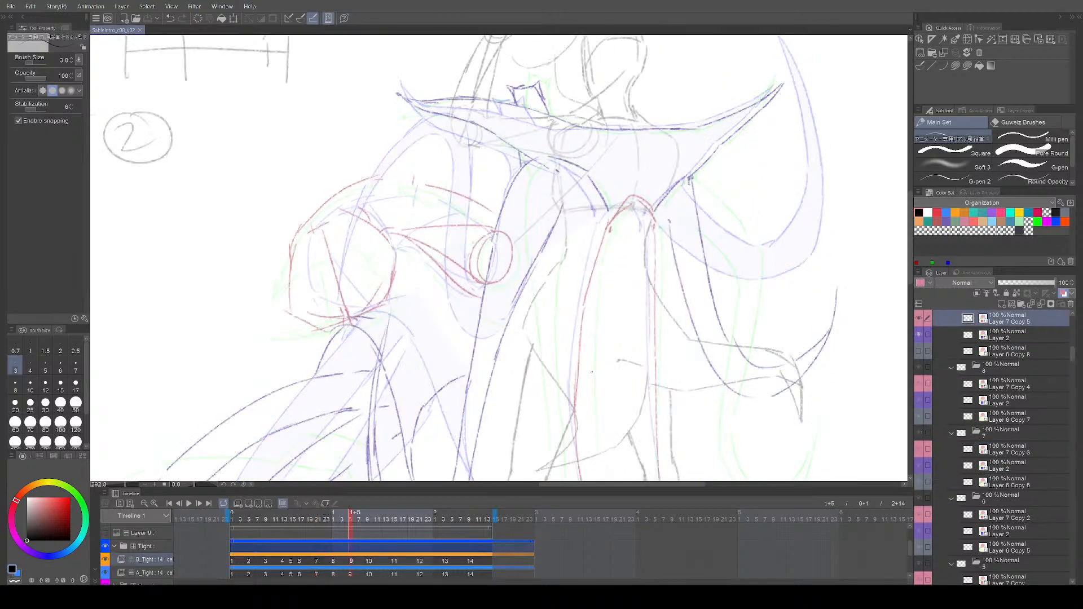
{"action": "key", "text": "Left"}
{"action": "key", "text": "e"}
{"action": "left_click", "coordinate": [415, 187]}
{"action": "key", "text": "p"}
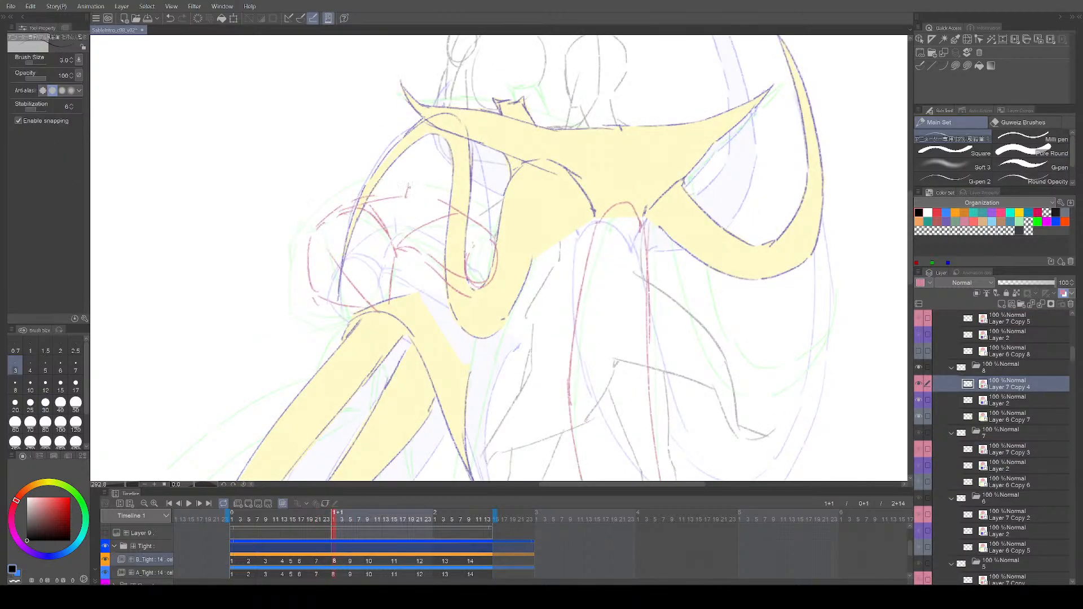
{"action": "key", "text": "Right"}
{"action": "key", "text": "Right"}
{"action": "key", "text": "Left"}
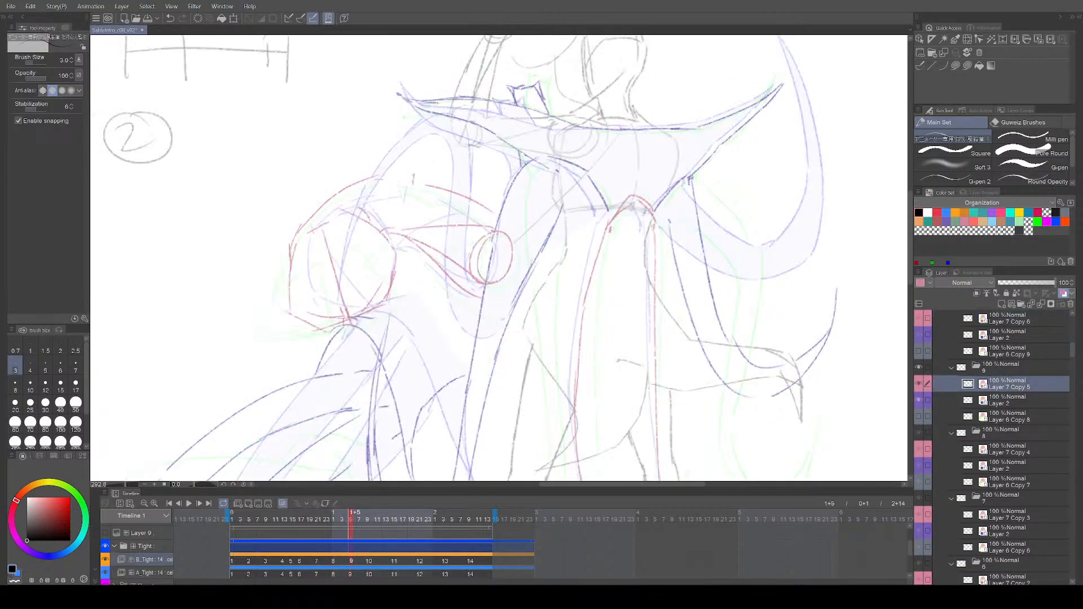
Step: Compare the neighbouring frames and redraw the tick mark above the red sleeve on frame 7 in a slightly shifted position
{"action": "key", "text": "Right"}
{"action": "key", "text": "Right"}
{"action": "key", "text": "Left"}
{"action": "key", "text": "Left"}
{"action": "key", "text": "Left"}
{"action": "key", "text": "Left"}
{"action": "key", "text": "Left"}
{"action": "key", "text": "Left"}
{"action": "key", "text": "Right"}
{"action": "key", "text": "Right"}
{"action": "key", "text": "e"}
{"action": "left_click_drag", "start_coordinate": [397, 221], "coordinate": [399, 228]}
{"action": "key", "text": "p"}
Step: Step through frames 7 to 14 and play back the animation to check how the red sleeve's peak travels
{"action": "key", "text": "Right"}
{"action": "key", "text": "Right"}
{"action": "key", "text": "Right"}
{"action": "key", "text": "Right"}
{"action": "key", "text": "Right"}
{"action": "key", "text": "Right"}
{"action": "key", "text": "Right"}
{"action": "key", "text": "Left"}
{"action": "key", "text": "Left"}
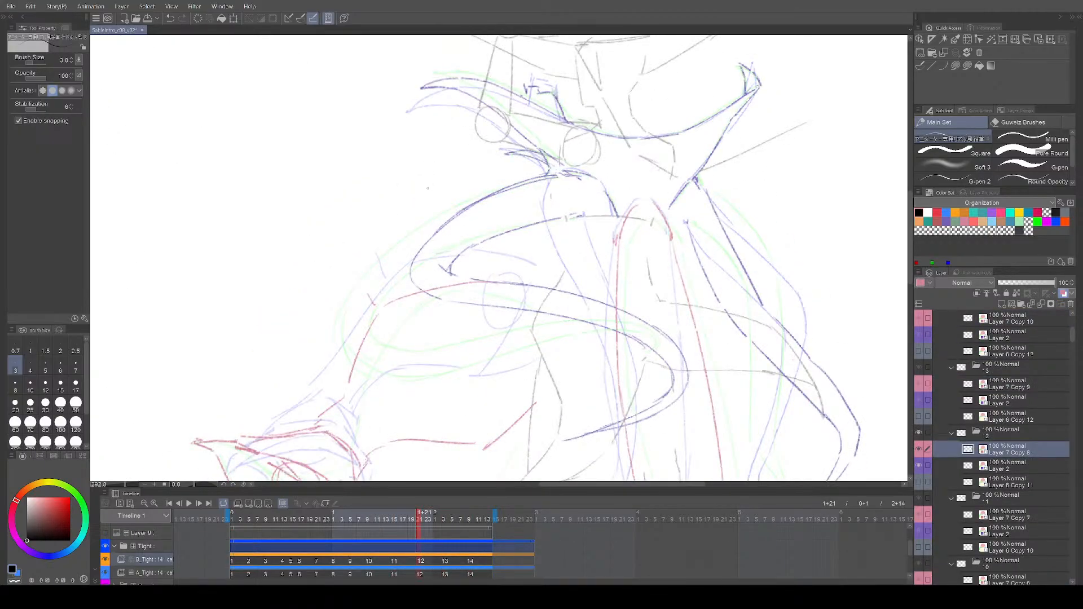
{"action": "key", "text": "Right"}
{"action": "key", "text": "Right"}
{"action": "key", "text": "Left"}
{"action": "key", "text": "Left"}
{"action": "key", "text": "Left"}
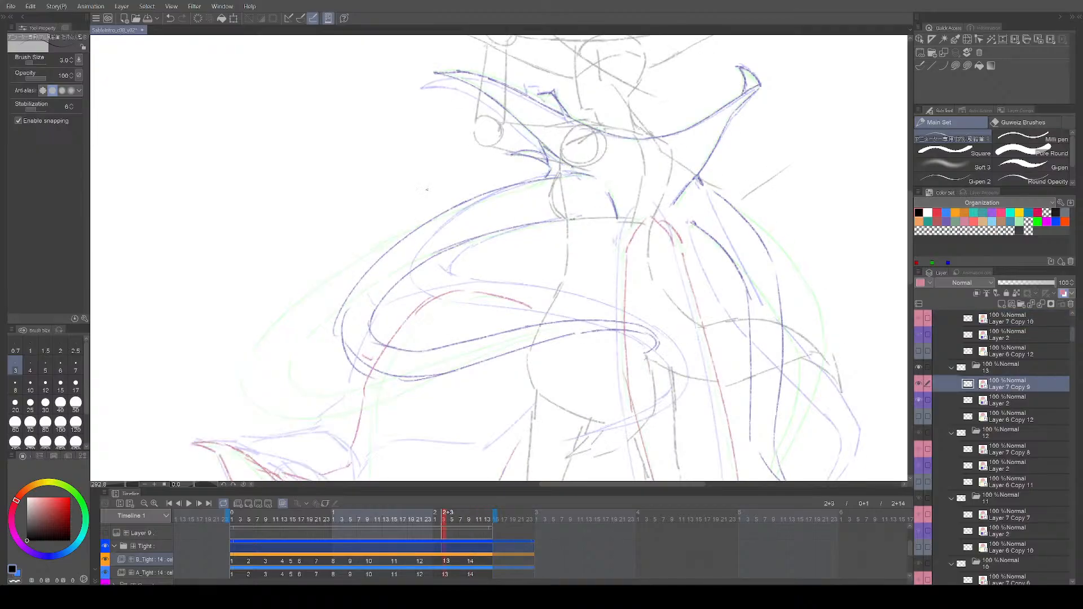
{"action": "key", "text": "Left"}
{"action": "key", "text": "Left"}
{"action": "key", "text": "Left"}
{"action": "key", "text": "Left"}
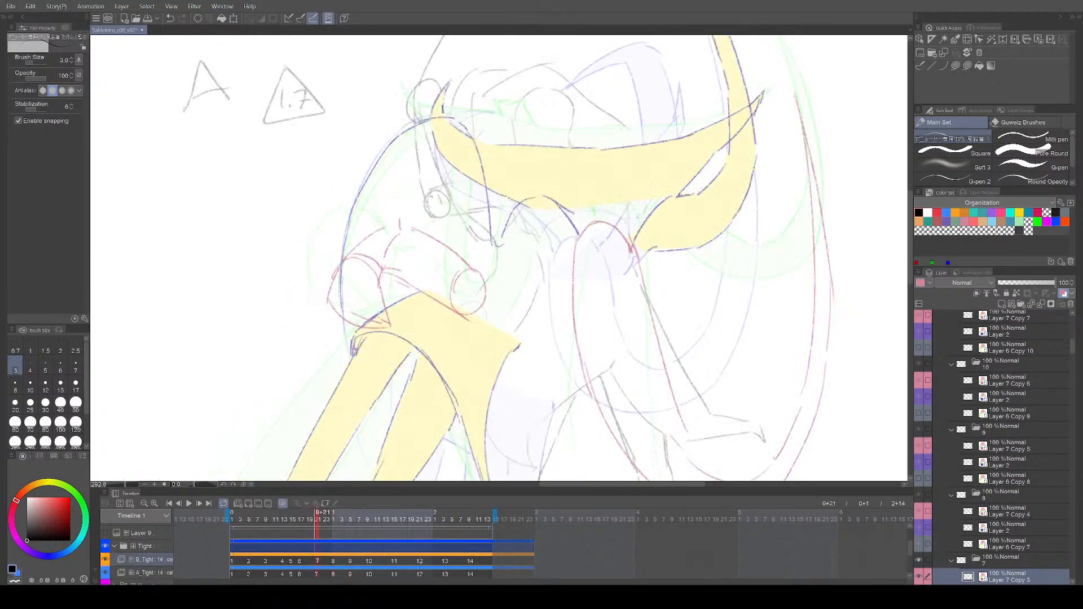
{"action": "key", "text": "space"}
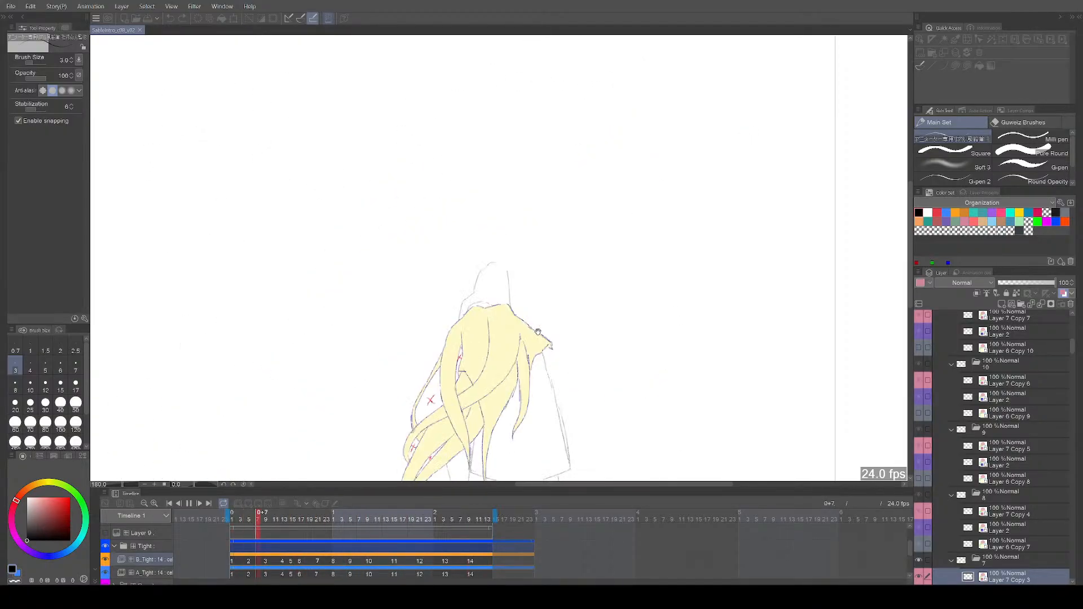
{"action": "key", "text": "space"}
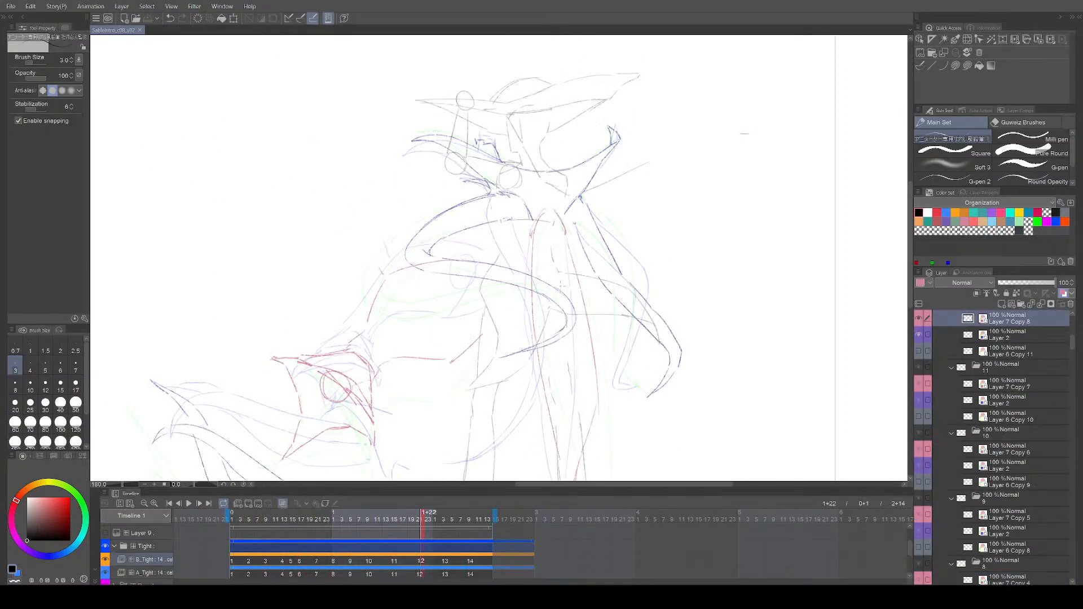
Step: Draw the red sleeve's long outer edge on frame 11 and erase the rough line where it meets the upper edge
{"action": "key", "text": "Left"}
{"action": "scroll", "coordinate": [477, 339], "scroll_direction": "up", "scroll_amount": 3}
{"action": "left_click_drag", "start_coordinate": [446, 358], "coordinate": [480, 402]}
{"action": "key", "text": "minus"}
{"action": "key", "text": "minus"}
{"action": "key", "text": "e"}
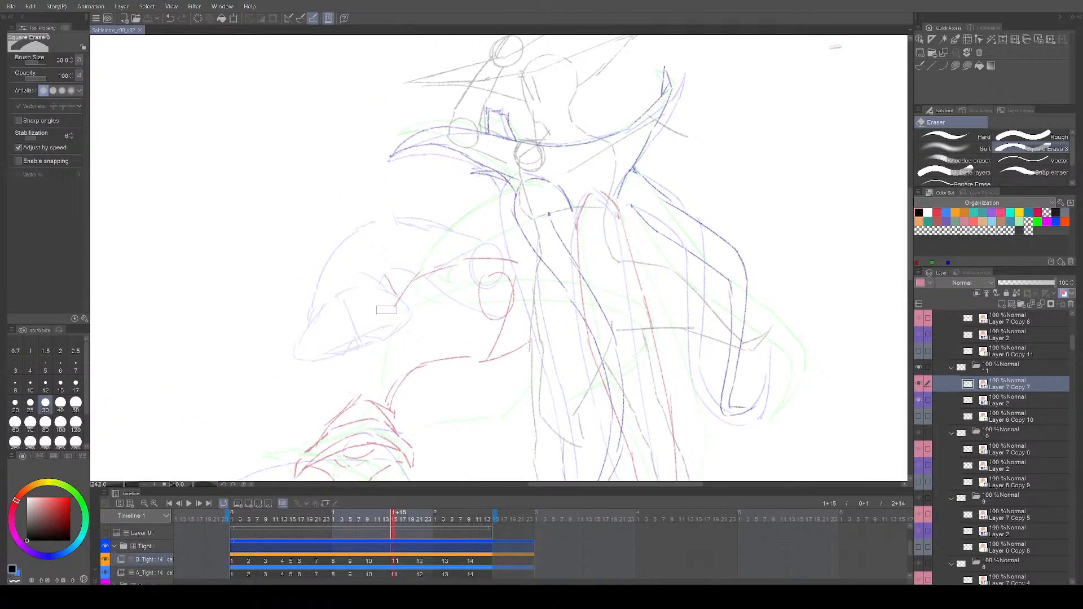
{"action": "key", "text": "p"}
{"action": "left_click_drag", "start_coordinate": [355, 391], "coordinate": [347, 407]}
{"action": "key", "text": "e"}
{"action": "left_click_drag", "start_coordinate": [432, 270], "coordinate": [398, 304]}
{"action": "key", "text": "p"}
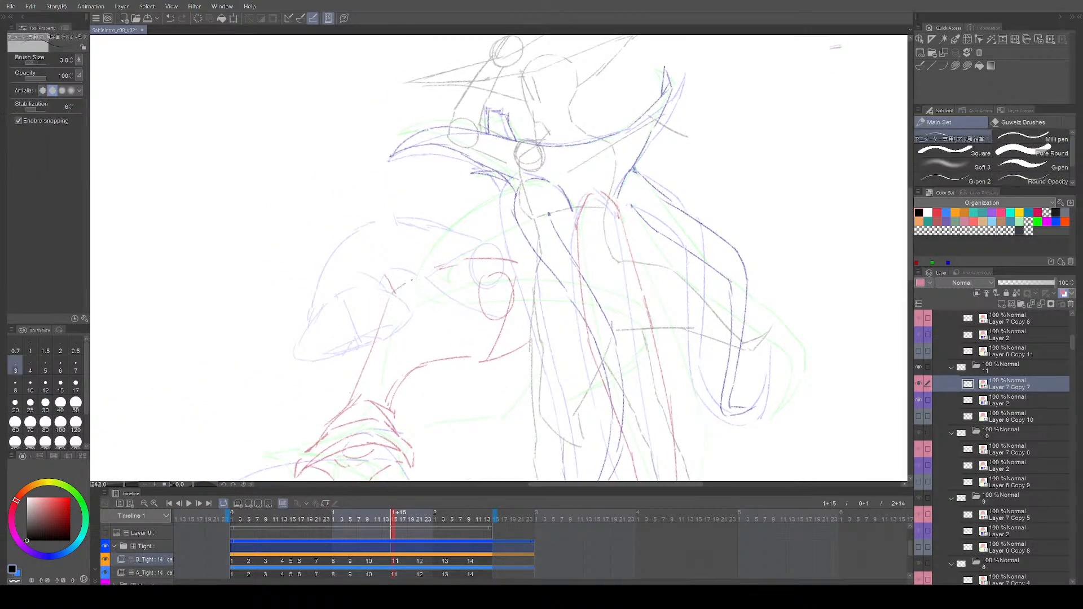
Step: Erase the broken upper contour of the red sleeve on frame 10 and redraw it as one continuous curve over the peak
{"action": "key", "text": "Right"}
{"action": "key", "text": "Left"}
{"action": "key", "text": "Left"}
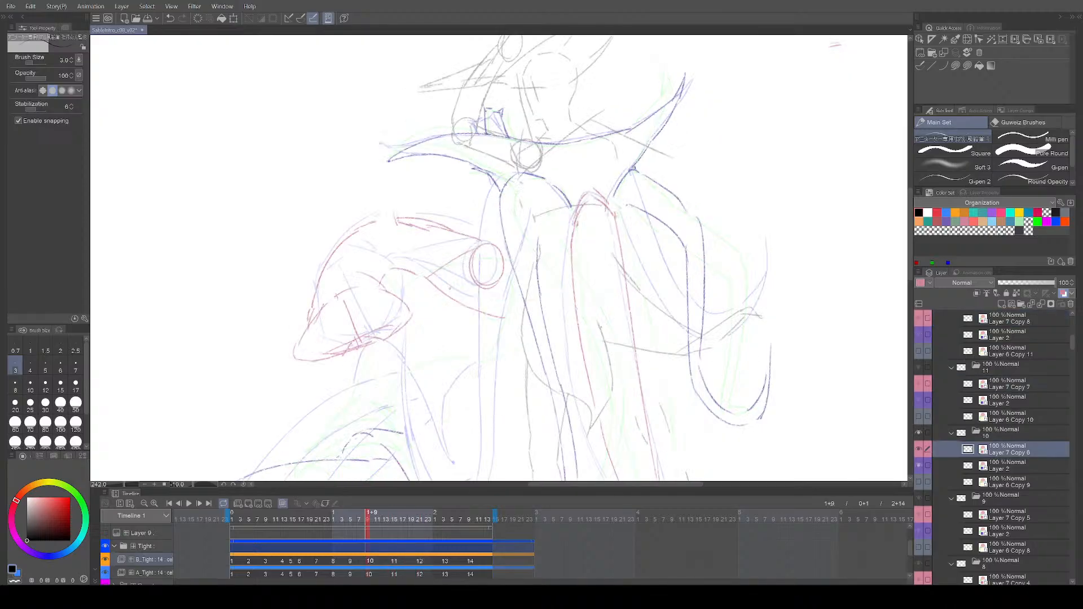
{"action": "key", "text": "e"}
{"action": "left_click_drag", "start_coordinate": [377, 221], "coordinate": [329, 255]}
{"action": "key", "text": "p"}
{"action": "key", "text": "e"}
{"action": "key", "text": "p"}
{"action": "key", "text": "e"}
{"action": "left_click_drag", "start_coordinate": [399, 214], "coordinate": [397, 223]}
{"action": "key", "text": "p"}
{"action": "left_click_drag", "start_coordinate": [389, 218], "coordinate": [410, 217]}
{"action": "key", "text": "e"}
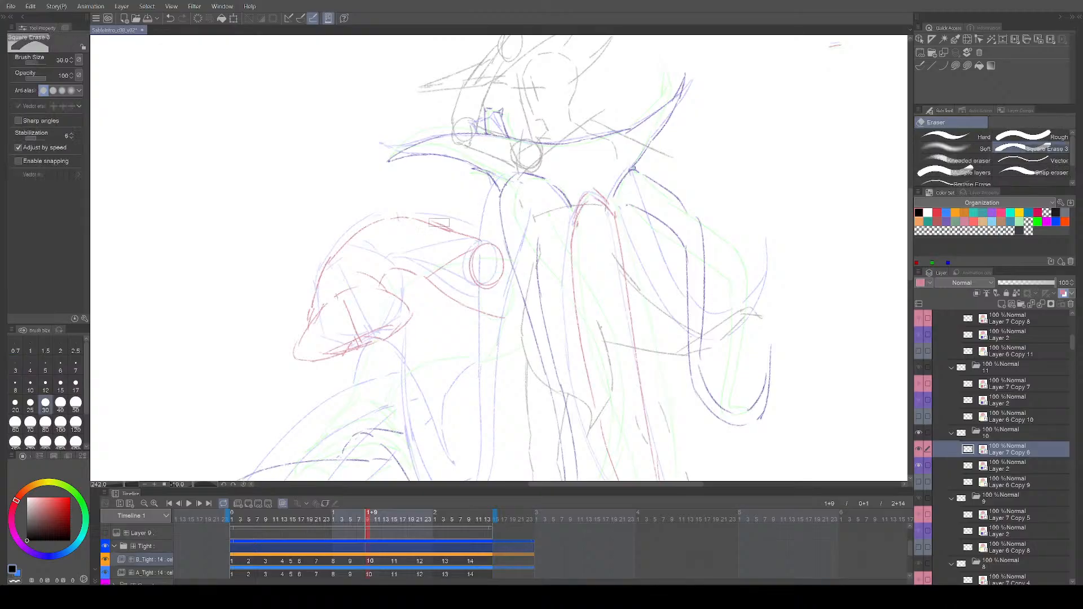
{"action": "key", "text": "p"}
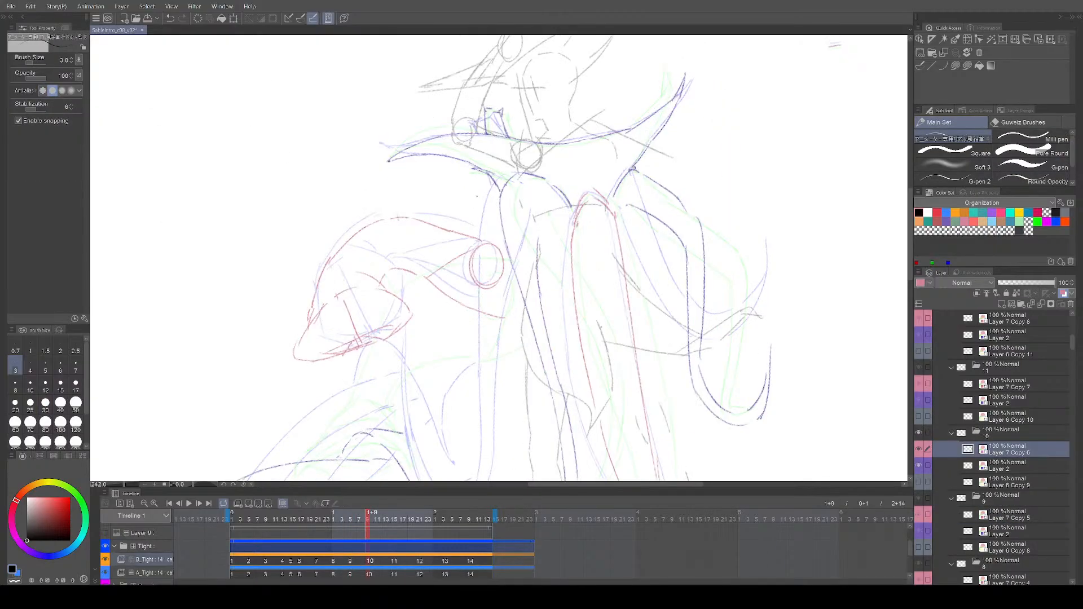
Step: Redraw the red sleeve's outer upper contour on frame 9 as a rounder arc leading up to the peak
{"action": "key", "text": "Left"}
{"action": "key", "text": "e"}
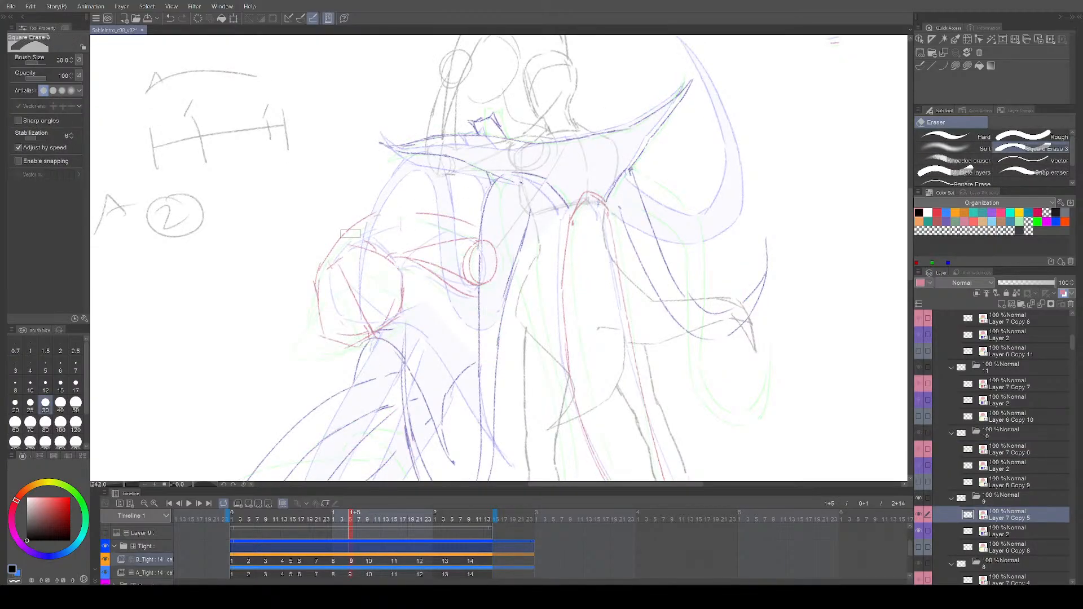
{"action": "key", "text": "p"}
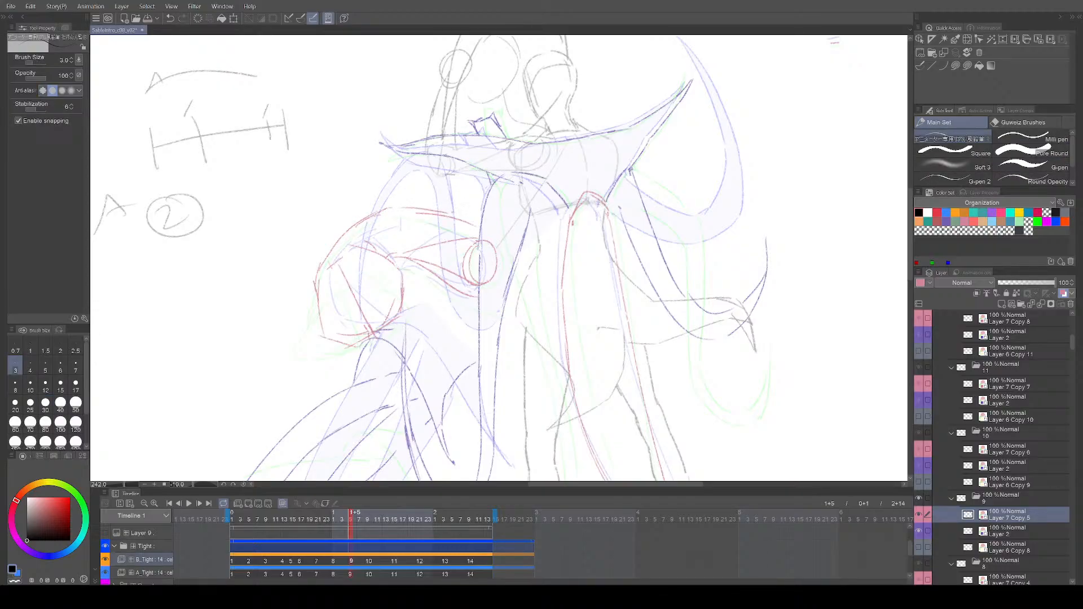
Step: Erase the tick mark on frame 8 and rework the red sleeve's upper contour around the peak
{"action": "key", "text": "Right"}
{"action": "key", "text": "Left"}
{"action": "key", "text": "Left"}
{"action": "key", "text": "e"}
{"action": "left_click_drag", "start_coordinate": [402, 223], "coordinate": [368, 235]}
{"action": "key", "text": "p"}
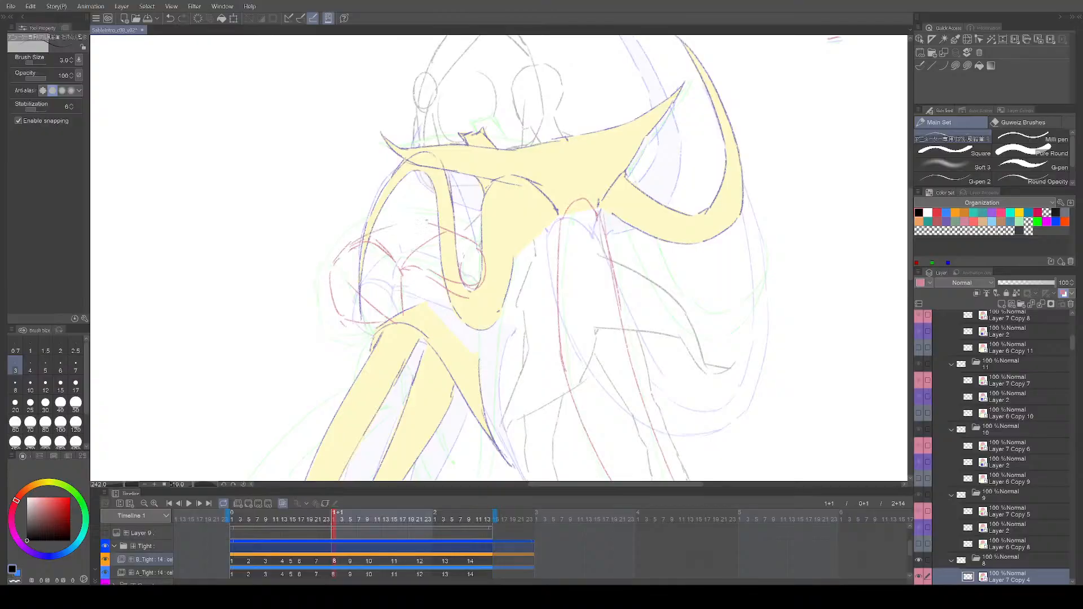
Step: Erase the tick mark on frame 7 and close the gap in the red sleeve's upper contour with a curved line
{"action": "key", "text": "Right"}
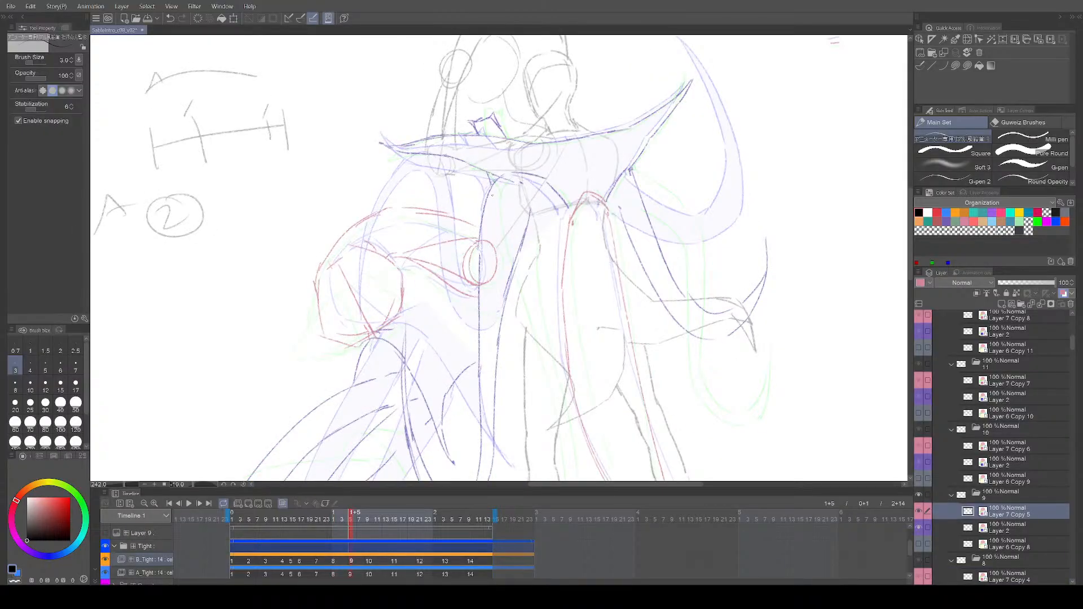
{"action": "key", "text": "Left"}
{"action": "key", "text": "Left"}
{"action": "key", "text": "e"}
{"action": "left_click_drag", "start_coordinate": [400, 245], "coordinate": [402, 253]}
{"action": "key", "text": "p"}
{"action": "left_click_drag", "start_coordinate": [374, 268], "coordinate": [398, 248]}
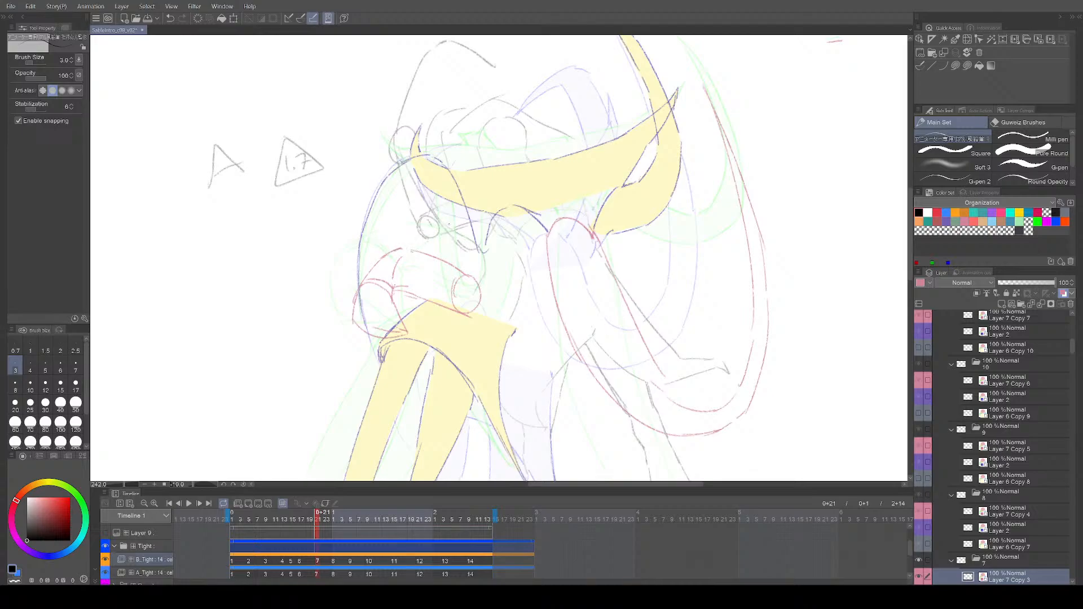
Step: Step through frames 5 to 12 at different view angles to compare the red sleeve's redrawn contours
{"action": "key", "text": "Right"}
{"action": "key", "text": "Left"}
{"action": "key", "text": "Left"}
{"action": "key", "text": "Left"}
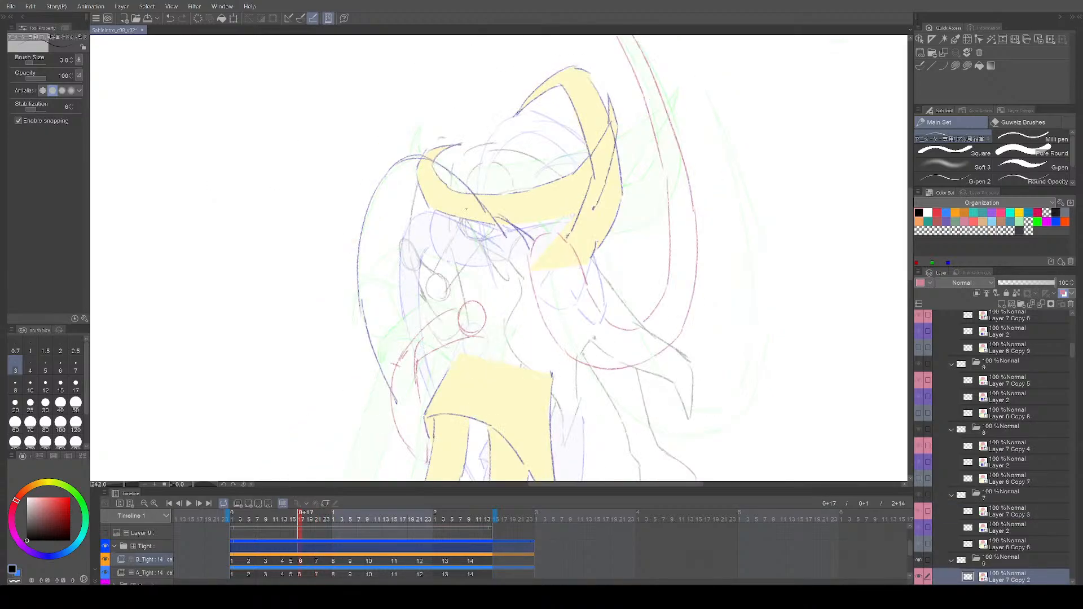
{"action": "key", "text": "Right"}
{"action": "key", "text": "Right"}
{"action": "key", "text": "Right"}
{"action": "key", "text": "Right"}
{"action": "key", "text": "Right"}
{"action": "key", "text": "Right"}
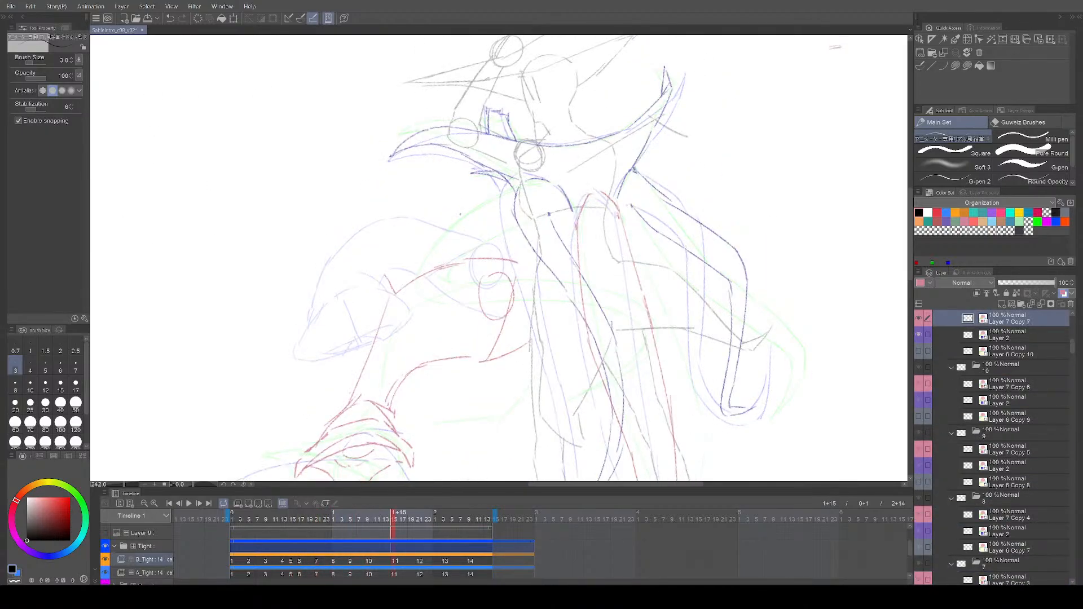
{"action": "scroll", "coordinate": [478, 248], "scroll_direction": "down", "scroll_amount": 2}
{"action": "scroll", "coordinate": [497, 277], "scroll_direction": "down", "scroll_amount": 1}
{"action": "left_click_drag", "start_coordinate": [497, 277], "coordinate": [489, 343]}
{"action": "scroll", "coordinate": [490, 347], "scroll_direction": "up", "scroll_amount": 5}
{"action": "left_click_drag", "start_coordinate": [444, 387], "coordinate": [473, 372]}
{"action": "key", "text": "asciicircum"}
{"action": "key", "text": "asciicircum"}
{"action": "scroll", "coordinate": [472, 393], "scroll_direction": "up", "scroll_amount": 2}
{"action": "key", "text": "Right"}
{"action": "key", "text": "Left"}
{"action": "key", "text": "Left"}
{"action": "key", "text": "Left"}
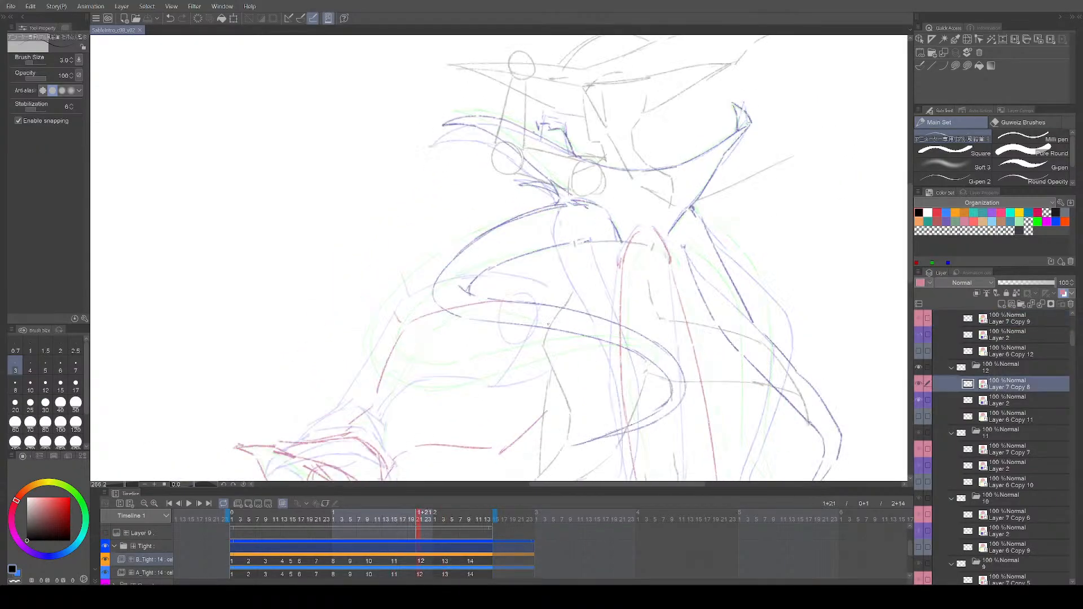
{"action": "key", "text": "Left"}
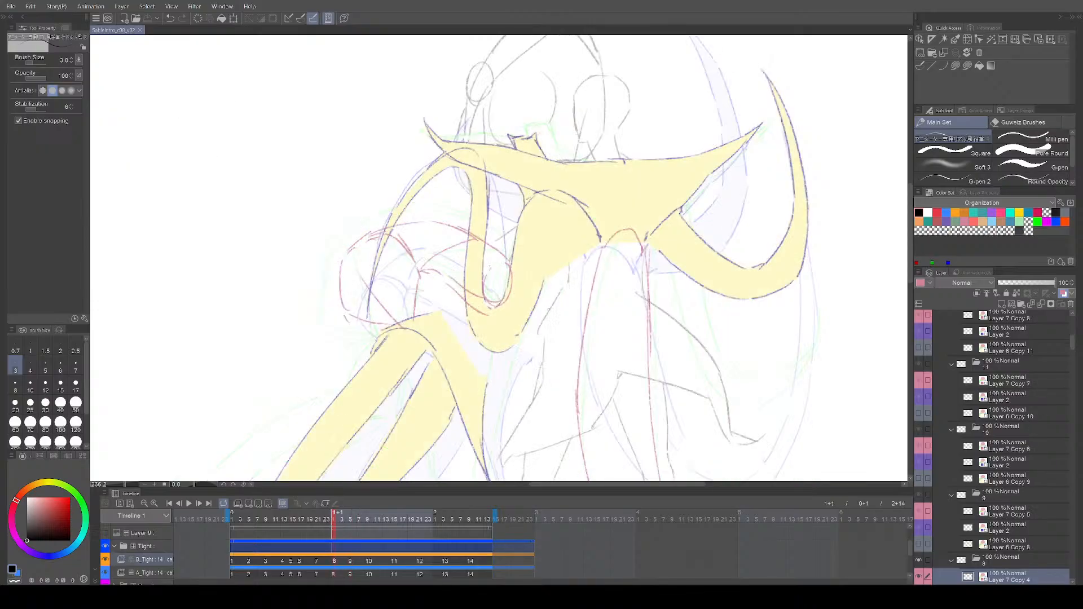
{"action": "key", "text": "Right"}
{"action": "key", "text": "Left"}
Step: Erase and redraw the red sleeve's upper edge between the peak and the circle on frame 9
{"action": "key", "text": "Right"}
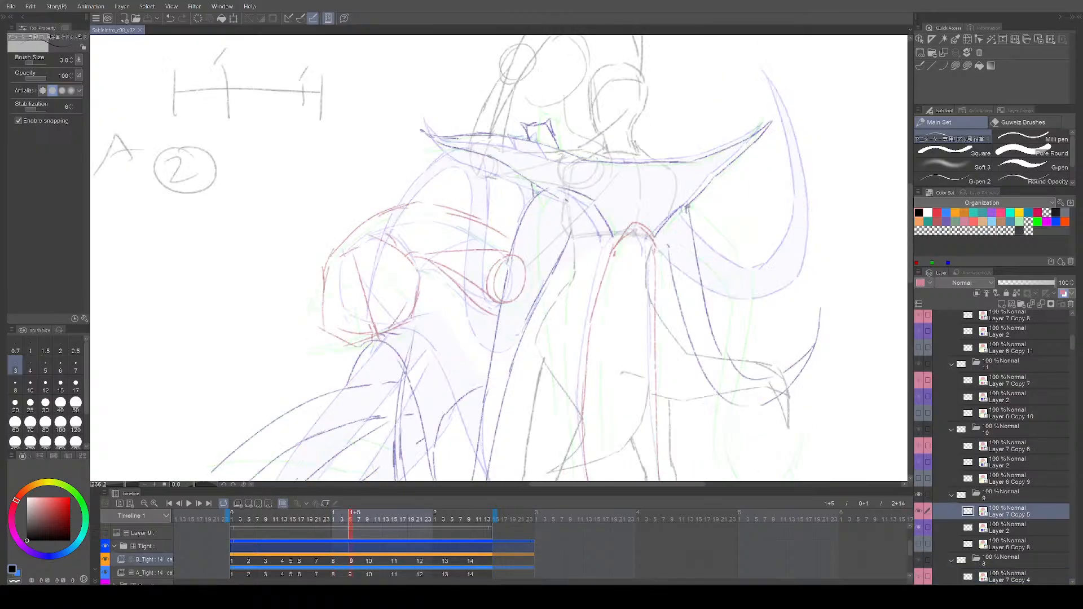
{"action": "key", "text": "e"}
{"action": "key", "text": "p"}
{"action": "key", "text": "e"}
{"action": "left_click_drag", "start_coordinate": [471, 220], "coordinate": [447, 213]}
{"action": "key", "text": "p"}
{"action": "scroll", "coordinate": [424, 219], "scroll_direction": "up", "scroll_amount": 4}
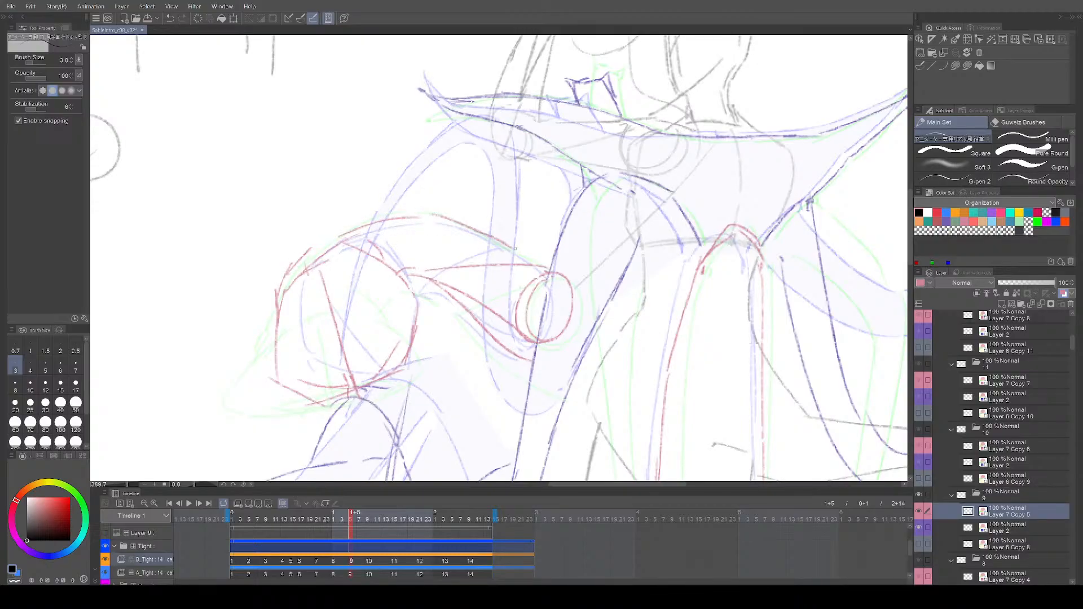
Step: Turn off onion skinning and play back the animation at a wider zoom to review the sleeve's motion
{"action": "scroll", "coordinate": [483, 230], "scroll_direction": "down", "scroll_amount": 3}
{"action": "key", "text": "Left"}
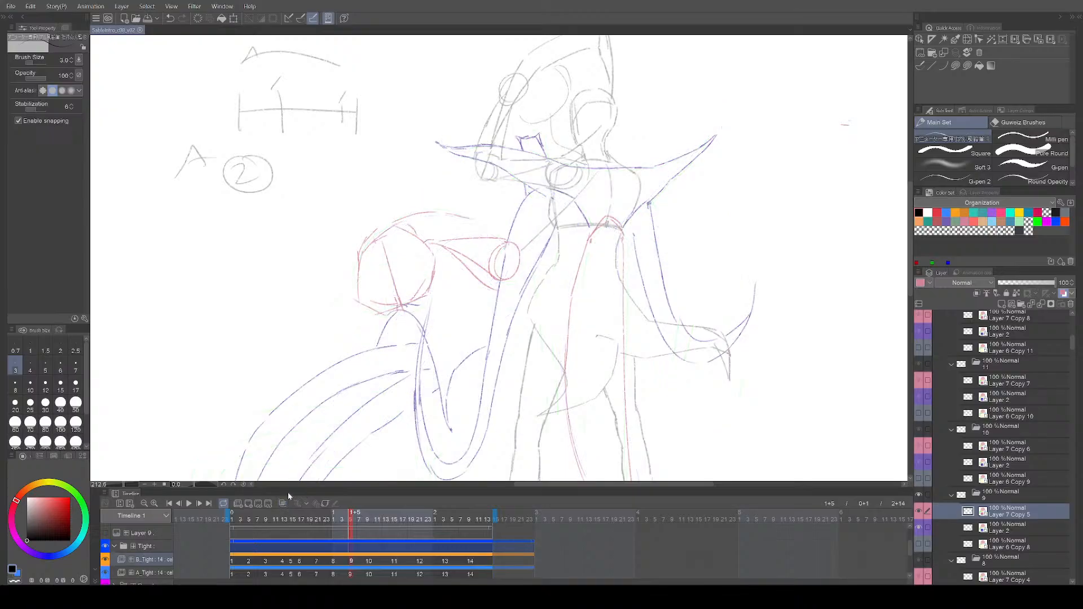
{"action": "key", "text": "space"}
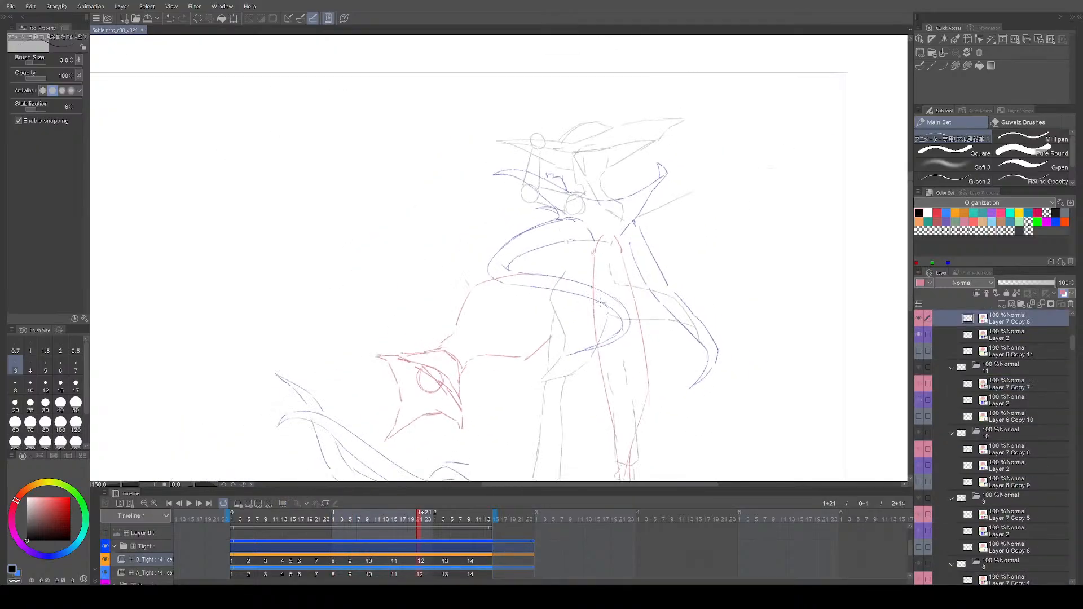
{"action": "scroll", "coordinate": [500, 258], "scroll_direction": "down", "scroll_amount": 2}
{"action": "key", "text": "space"}
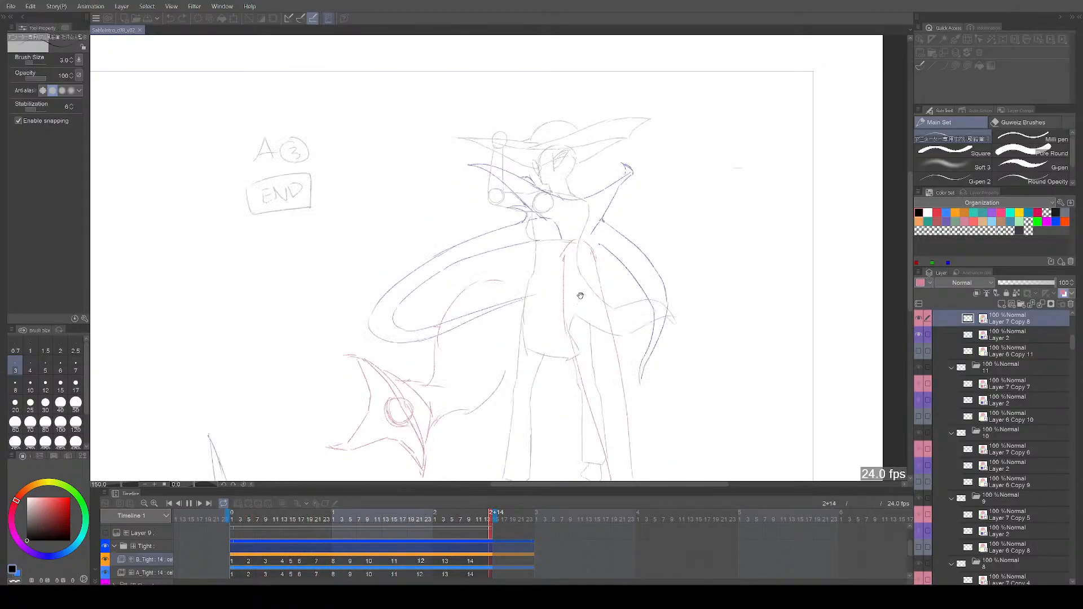
{"action": "key", "text": "space"}
Step: Flip back and forth through the frames around frame 10 to examine the red sleeve's spacing and shape
{"action": "key", "text": "Left"}
{"action": "key", "text": "Left"}
{"action": "key", "text": "Right"}
{"action": "key", "text": "Right"}
{"action": "key", "text": "Left"}
{"action": "key", "text": "Left"}
{"action": "key", "text": "Left"}
{"action": "key", "text": "Right"}
{"action": "key", "text": "Right"}
{"action": "key", "text": "Right"}
{"action": "key", "text": "Right"}
{"action": "key", "text": "Left"}
{"action": "key", "text": "Left"}
{"action": "key", "text": "Left"}
{"action": "key", "text": "Right"}
{"action": "key", "text": "Right"}
{"action": "key", "text": "Left"}
{"action": "key", "text": "Right"}
{"action": "key", "text": "Left"}
{"action": "key", "text": "Left"}
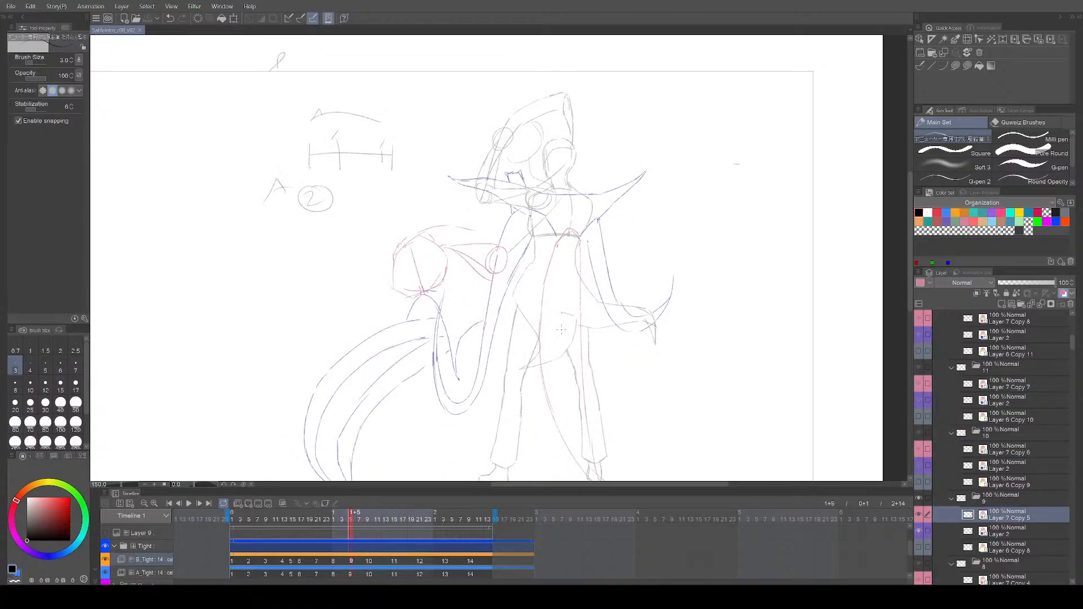
Step: Lasso the upper part of the red sleeve on frame 10, shift its peak slightly lower, and clear the selection
{"action": "key", "text": "Right"}
{"action": "scroll", "coordinate": [574, 316], "scroll_direction": "up", "scroll_amount": 1}
{"action": "left_click_drag", "start_coordinate": [543, 360], "coordinate": [545, 374]}
{"action": "key", "text": "m"}
{"action": "left_click_drag", "start_coordinate": [464, 246], "coordinate": [463, 245]}
{"action": "key", "text": "ctrl+z"}
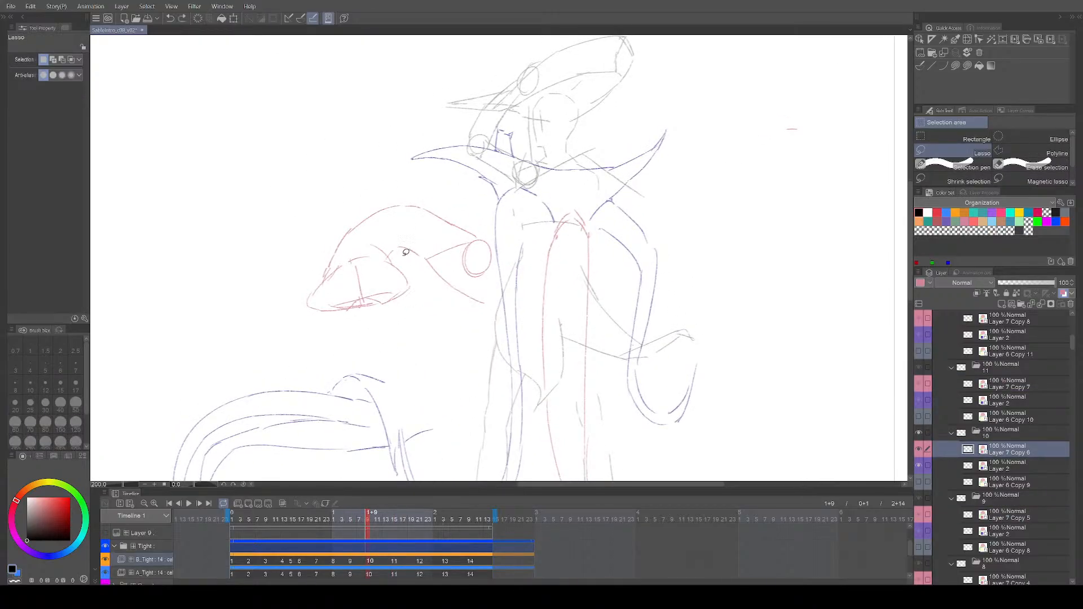
{"action": "mouse_move", "coordinate": [324, 213]}
{"action": "left_mouse_down"}
{"action": "mouse_move", "coordinate": [405, 271]}
{"action": "mouse_move", "coordinate": [402, 299]}
{"action": "left_mouse_up"}
{"action": "key", "text": "ctrl+d"}
Step: Try adding looping curves above and below the red sleeve's circle on frame 10 and adjusting the area with a lassoed transform
{"action": "key", "text": "p"}
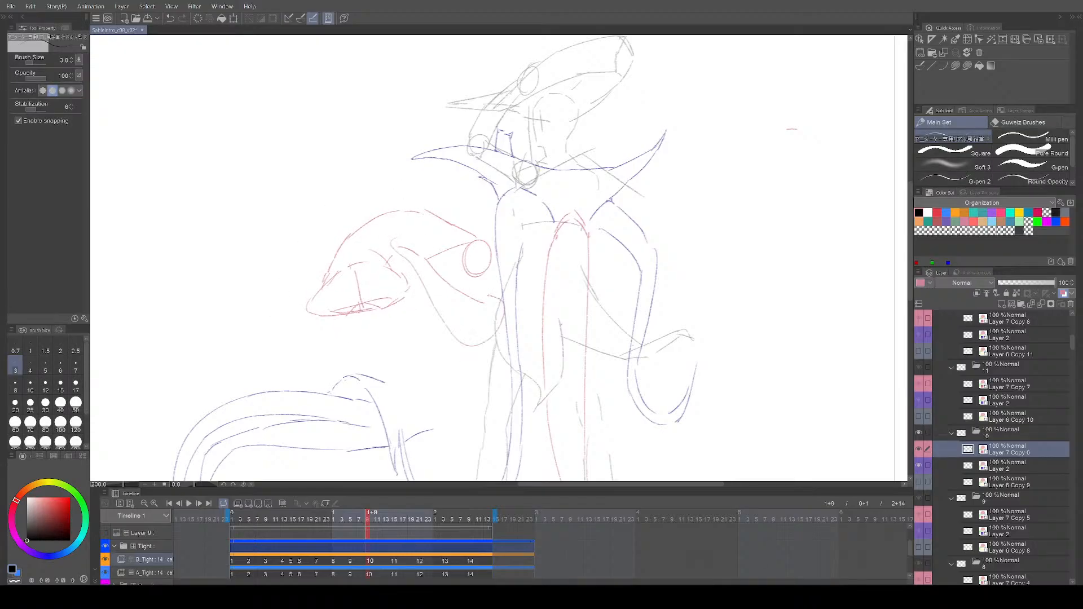
{"action": "key", "text": "ctrl+t"}
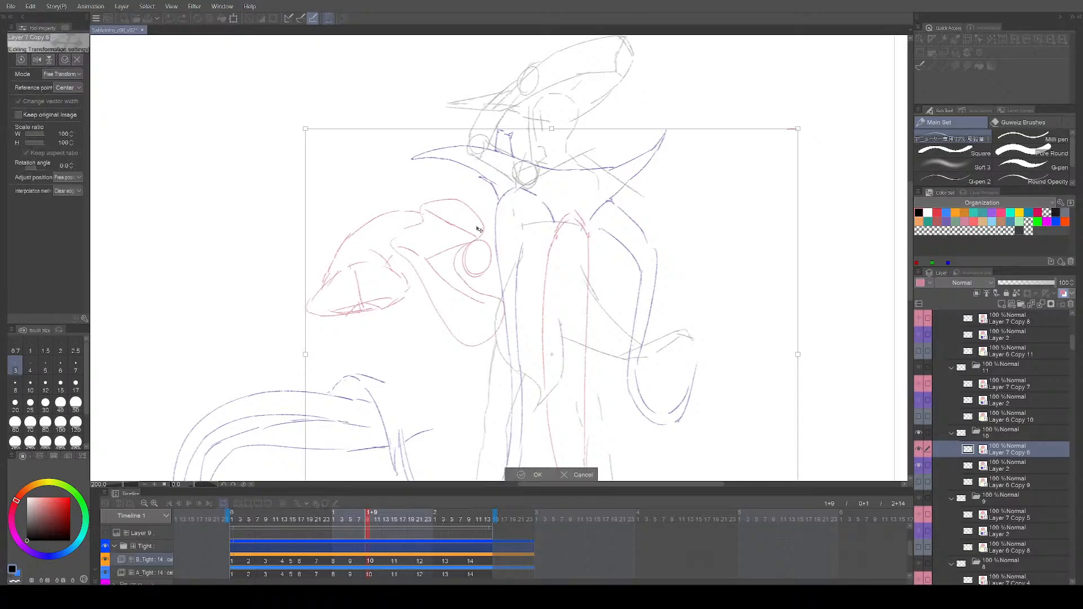
{"action": "key", "text": "Return"}
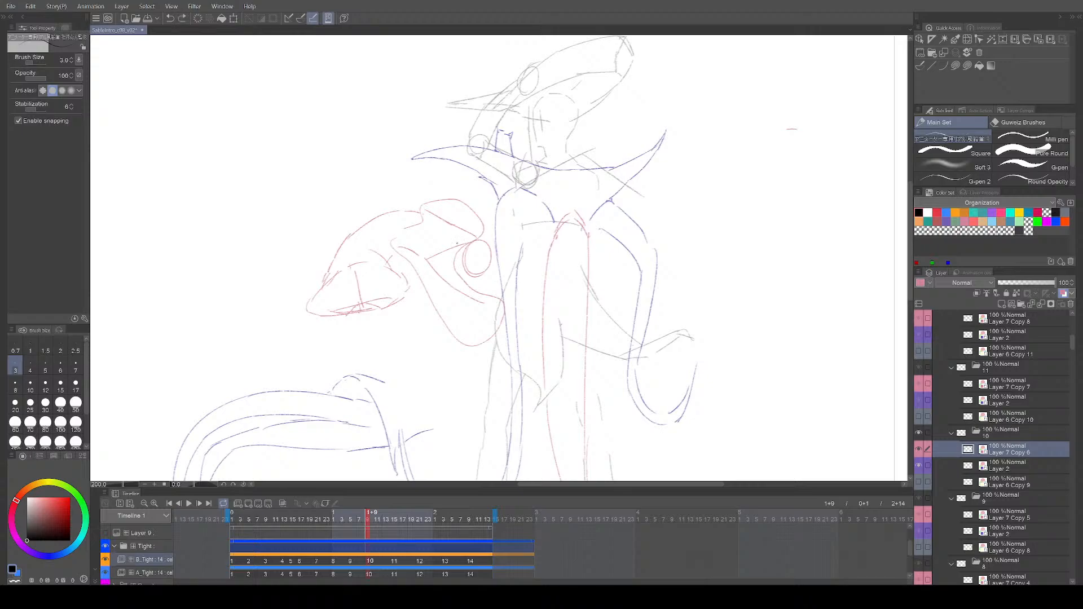
{"action": "key", "text": "m"}
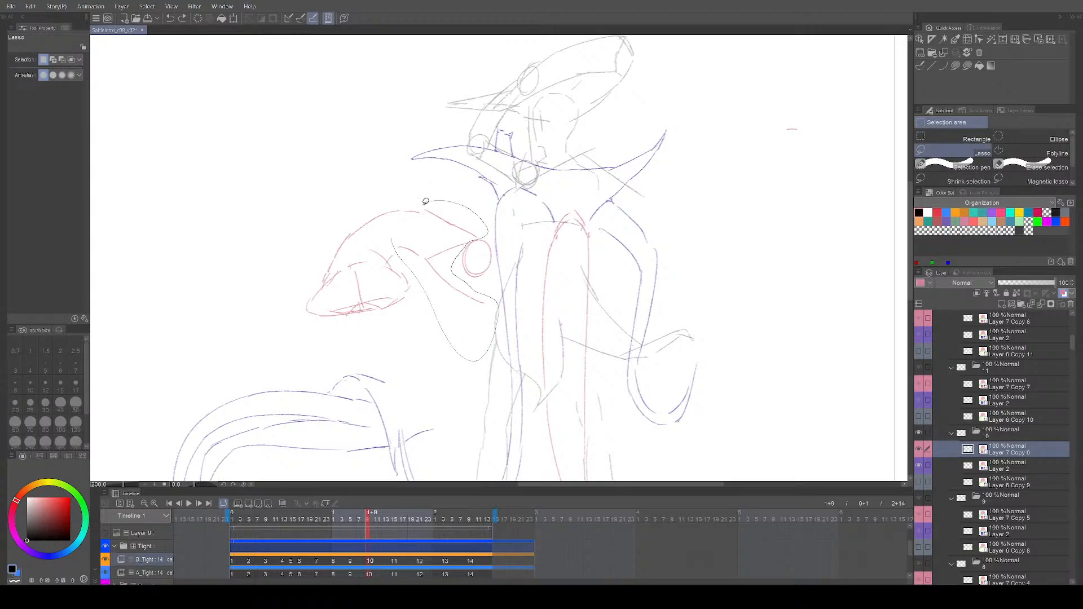
{"action": "left_click_drag", "start_coordinate": [426, 201], "coordinate": [424, 205]}
{"action": "key", "text": "ctrl+t"}
{"action": "left_click_drag", "start_coordinate": [307, 379], "coordinate": [315, 389]}
{"action": "key", "text": "Return"}
{"action": "key", "text": "ctrl+d"}
Step: Save the file and flip back and forth through frames 10 to 14 to examine the red sleeve's shape and spacing
{"action": "key", "text": "p"}
{"action": "left_click_drag", "start_coordinate": [593, 331], "coordinate": [594, 324]}
{"action": "key", "text": "ctrl+s"}
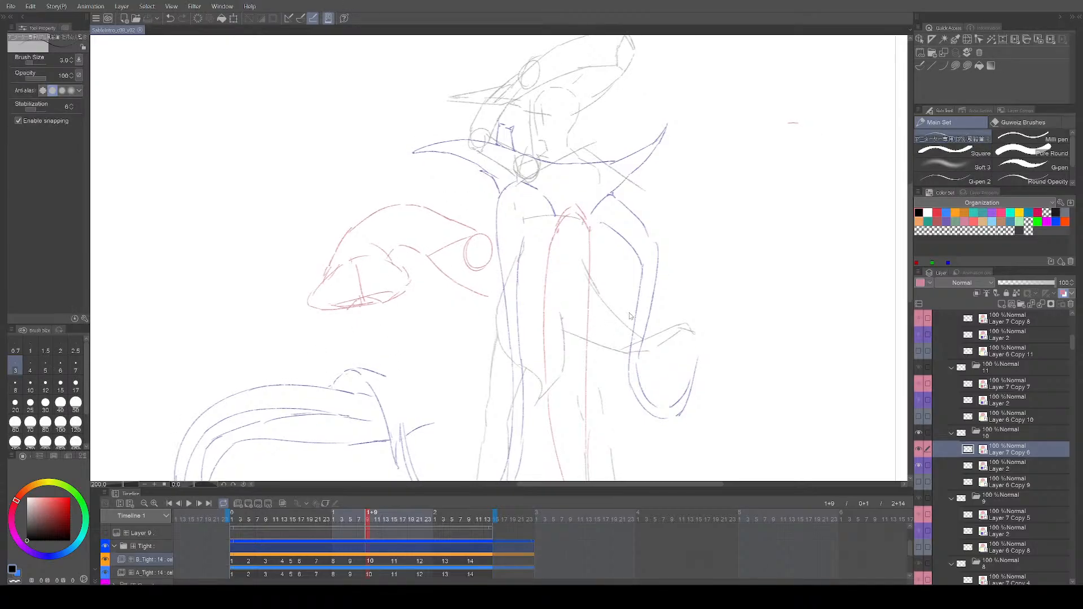
{"action": "key", "text": "comma"}
{"action": "key", "text": "comma"}
{"action": "key", "text": "period"}
{"action": "key", "text": "period"}
{"action": "key", "text": "period"}
{"action": "key", "text": "period"}
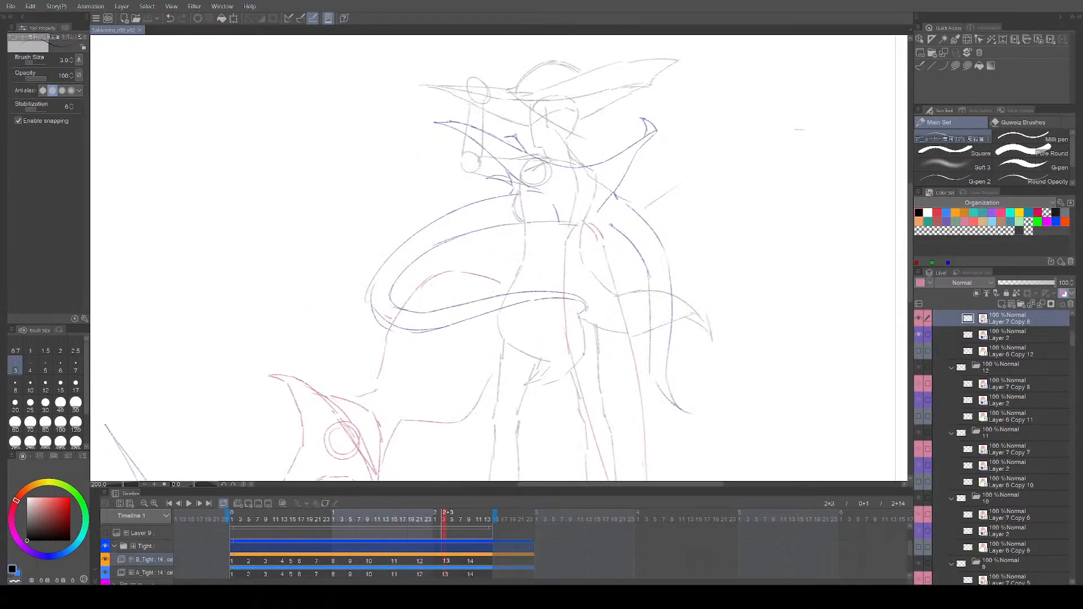
{"action": "key", "text": "e"}
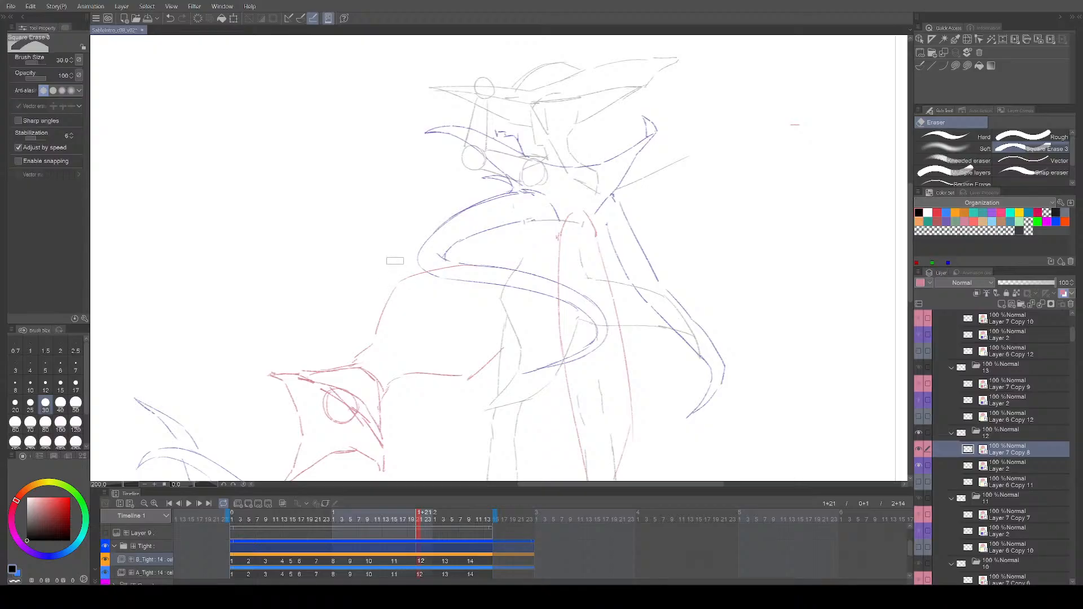
{"action": "key", "text": "comma"}
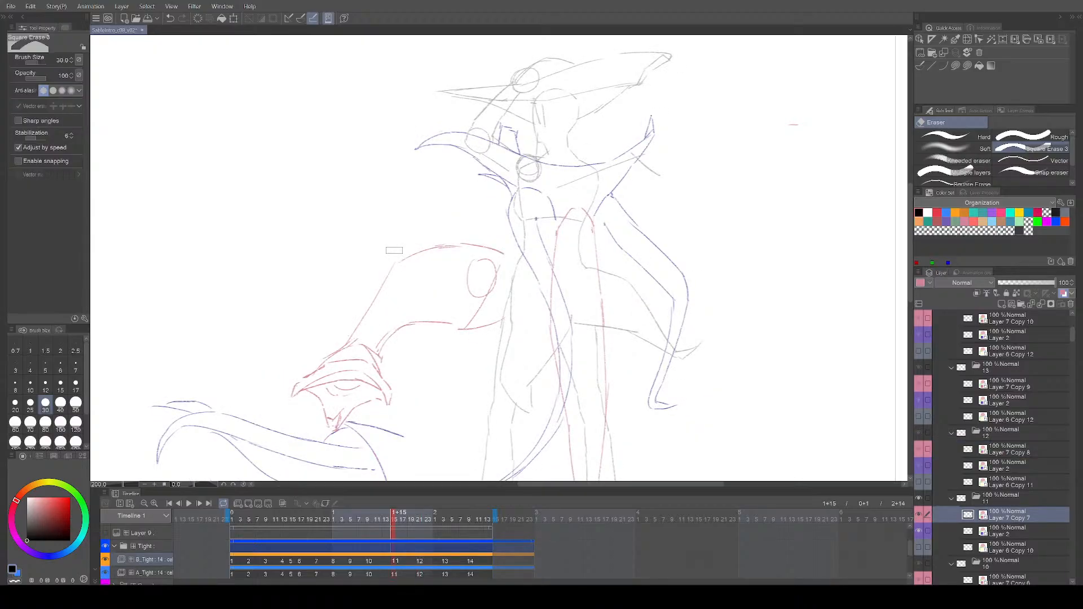
{"action": "key", "text": "period"}
{"action": "key", "text": "period"}
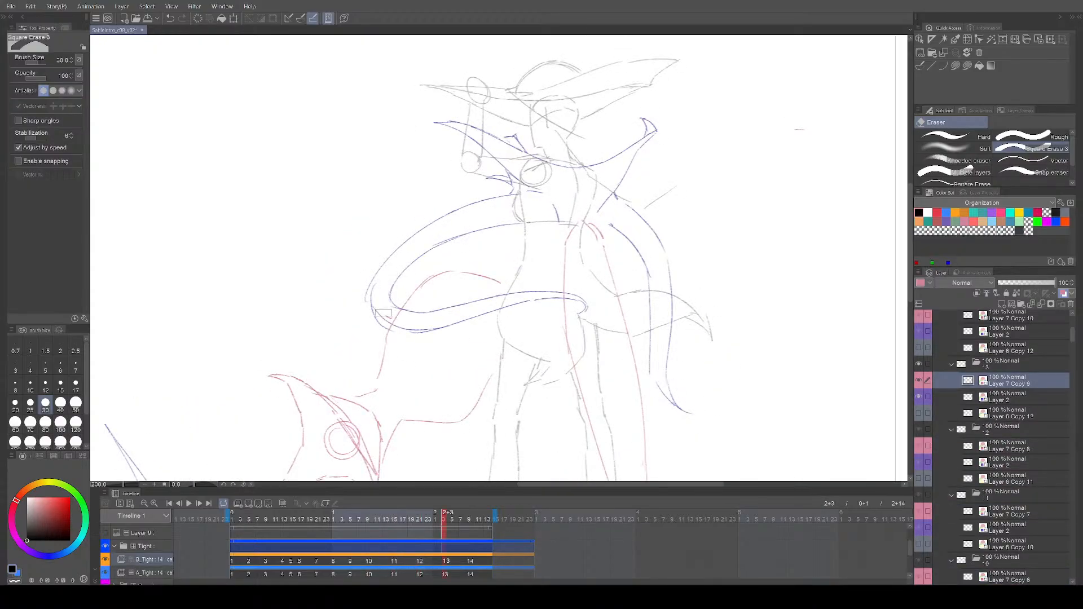
{"action": "key", "text": "period"}
Step: Save the file again and play back the animation at a wider zoom to review the sleeve's motion
{"action": "scroll", "coordinate": [490, 280], "scroll_direction": "down", "scroll_amount": 2}
{"action": "left_click_drag", "start_coordinate": [550, 317], "coordinate": [549, 295]}
{"action": "key", "text": "p"}
{"action": "key", "text": "ctrl+s"}
{"action": "key", "text": "space"}
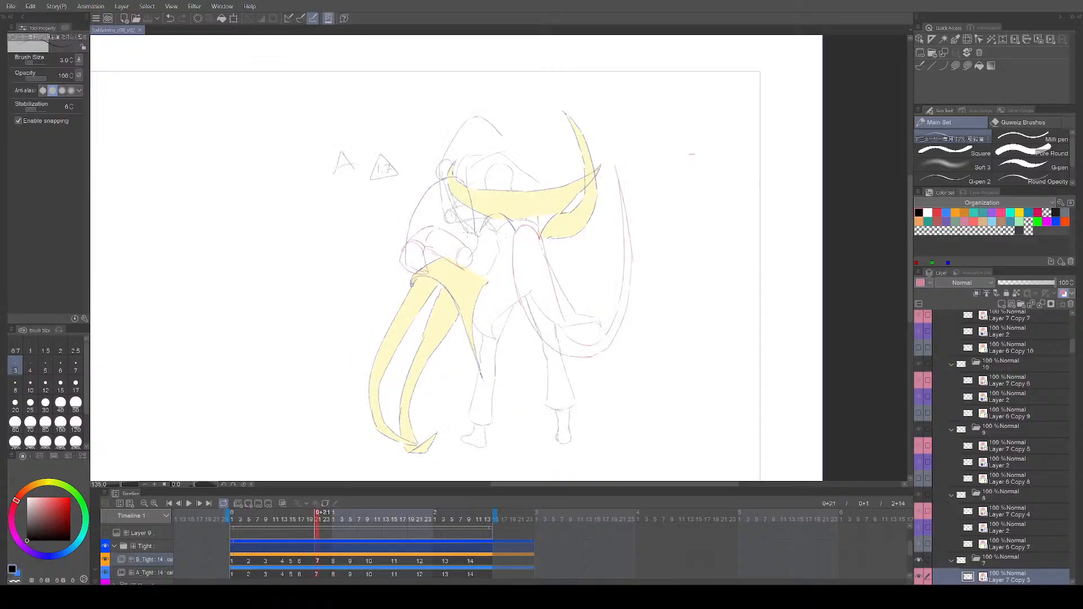
Step: Erase the red arm guide lines and circles at the sleeve's inner end on frames 8 to 11
{"action": "scroll", "coordinate": [440, 246], "scroll_direction": "up", "scroll_amount": 3}
{"action": "key", "text": "Left"}
{"action": "key", "text": "Right"}
{"action": "key", "text": "Right"}
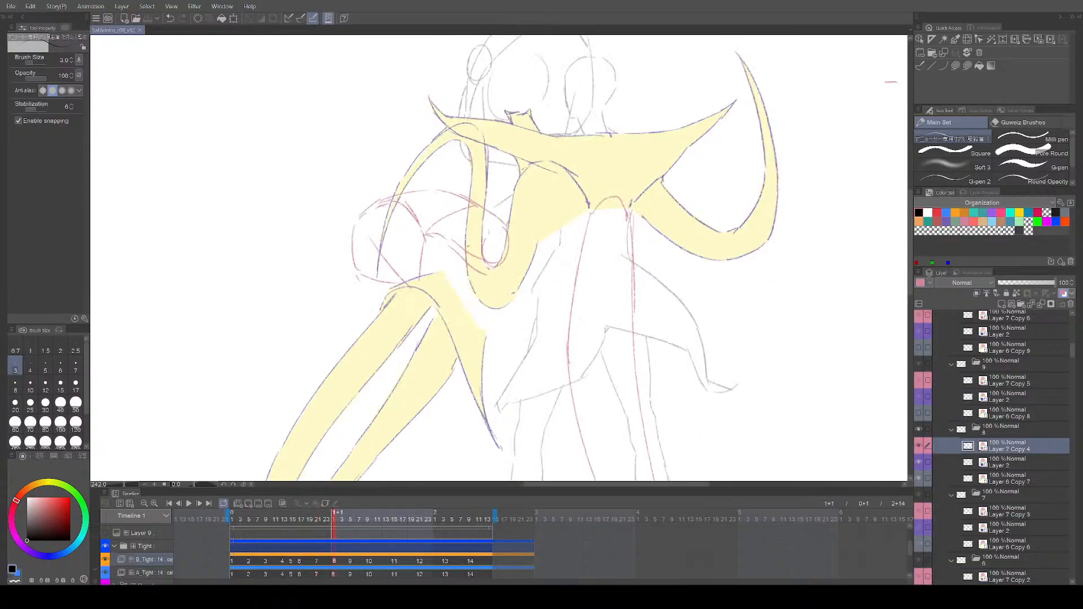
{"action": "key", "text": "e"}
{"action": "key", "text": "Right"}
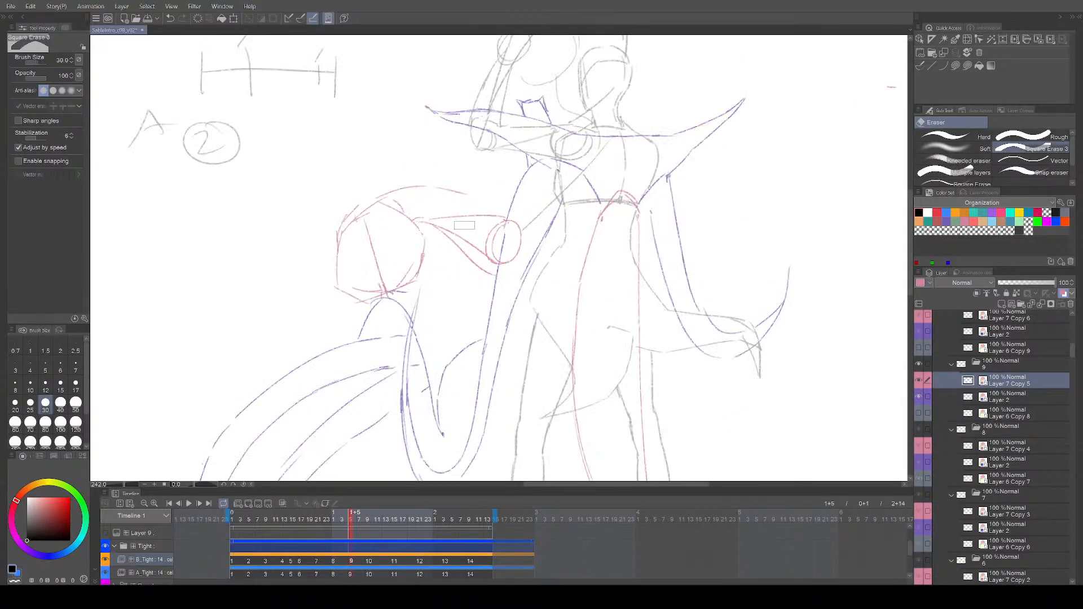
{"action": "key", "text": "Right"}
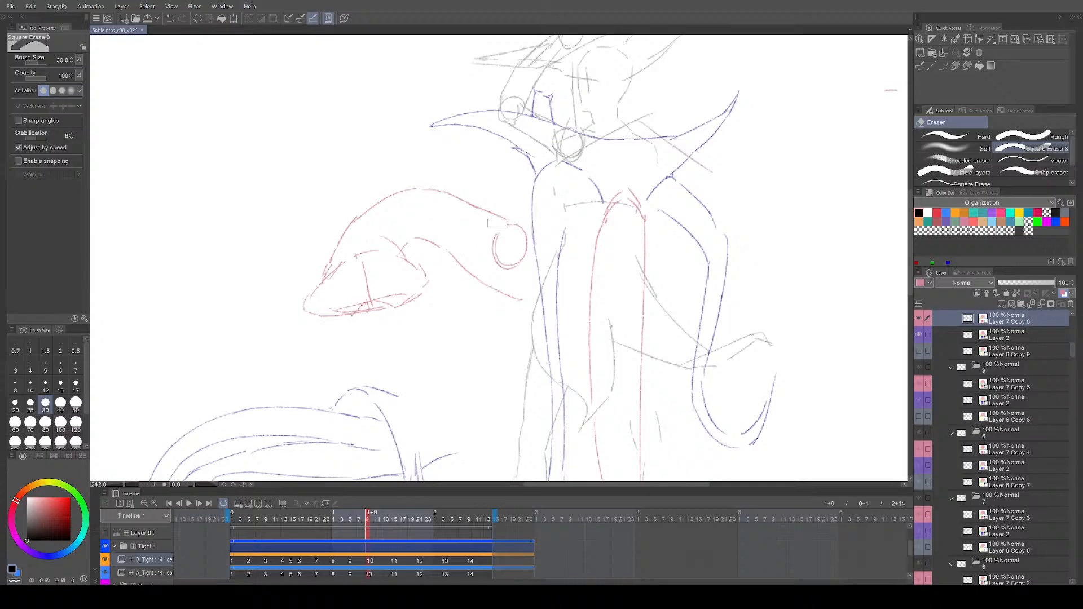
{"action": "key", "text": "Right"}
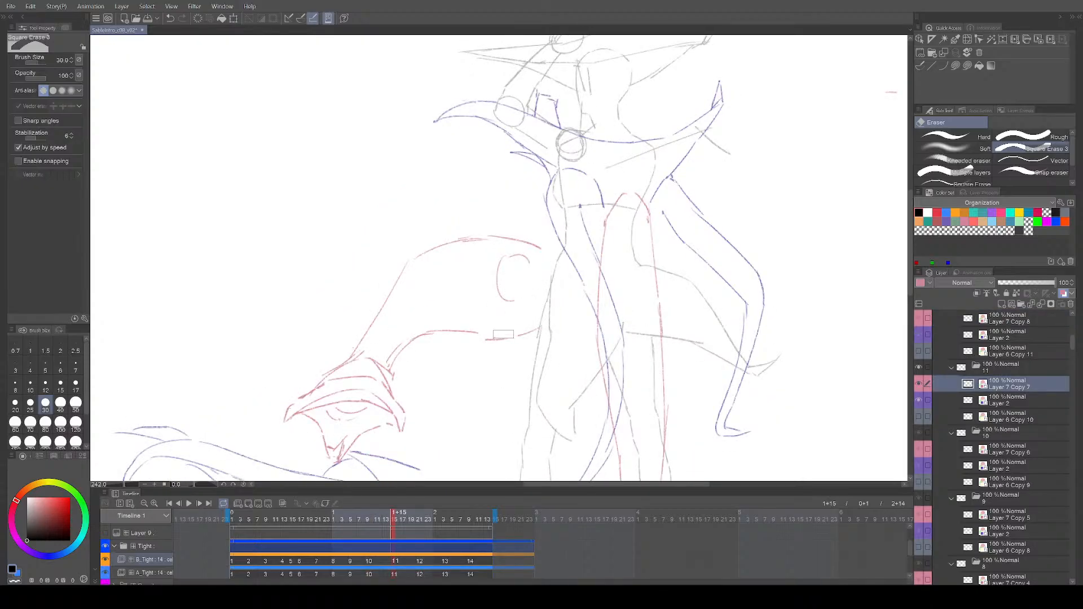
Step: Play back the animation with the whole figure in view to check the cleaned-up sleeve
{"action": "key", "text": "space"}
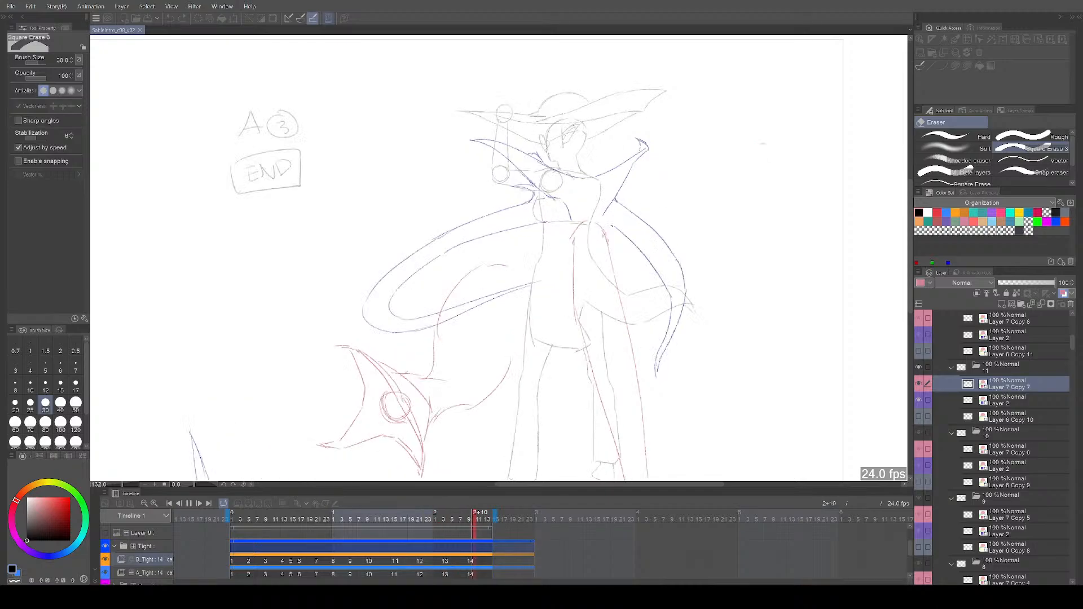
{"action": "key", "text": "space"}
{"action": "scroll", "coordinate": [680, 393], "scroll_direction": "down", "scroll_amount": 4}
{"action": "left_click_drag", "start_coordinate": [680, 396], "coordinate": [567, 377]}
{"action": "scroll", "coordinate": [604, 386], "scroll_direction": "up", "scroll_amount": 4}
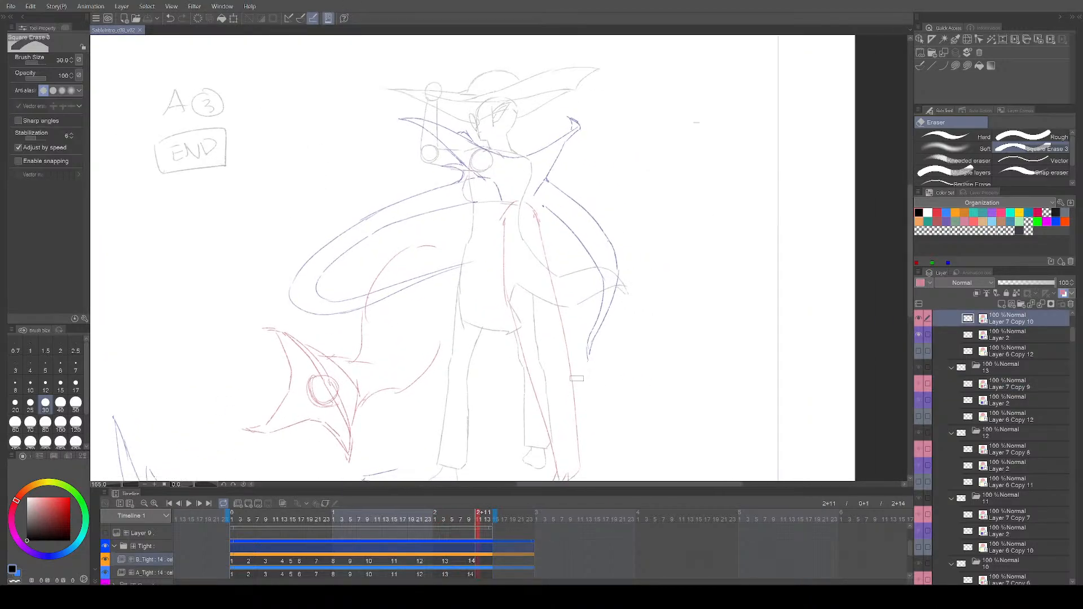
{"action": "key", "text": "p"}
{"action": "key", "text": "space"}
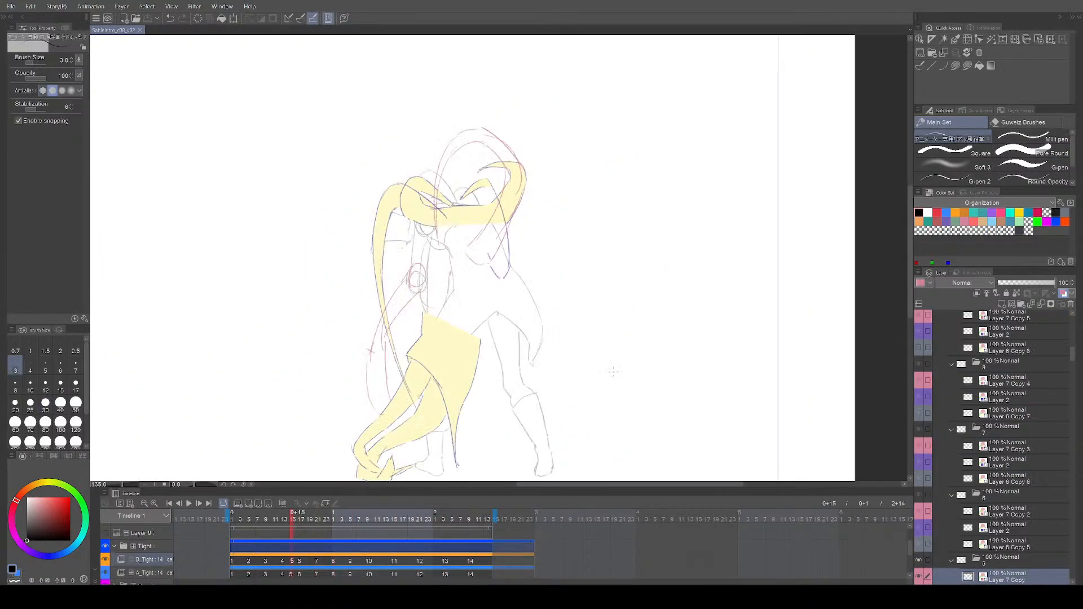
Step: Erase the remaining red circles and arm guide lines inside the sleeve on frames 5 to 10
{"action": "key", "text": "Right"}
{"action": "scroll", "coordinate": [414, 280], "scroll_direction": "up", "scroll_amount": 3}
{"action": "key", "text": "e"}
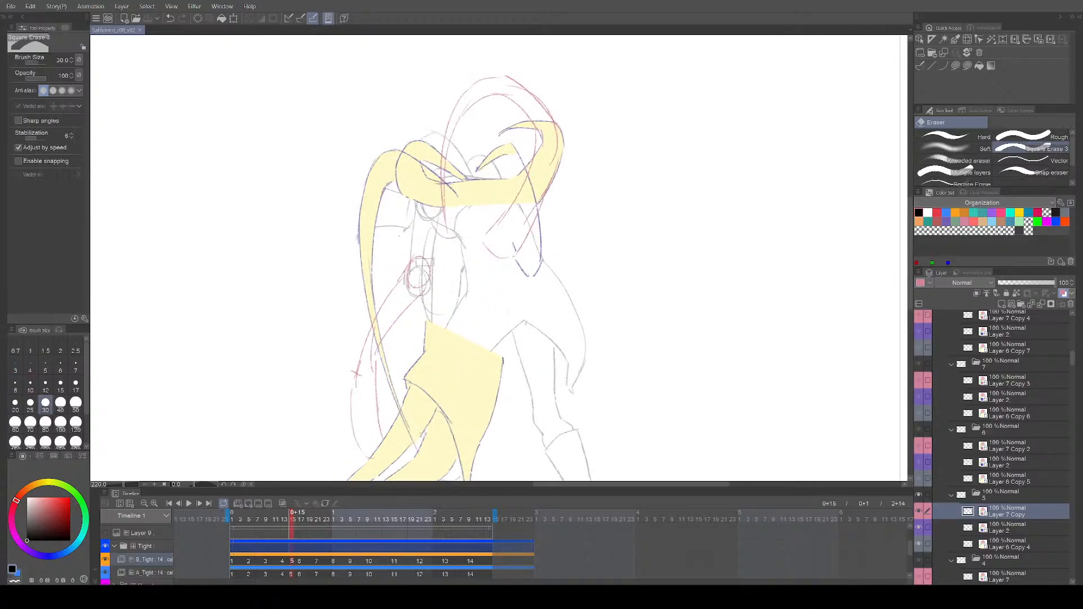
{"action": "key", "text": "Right"}
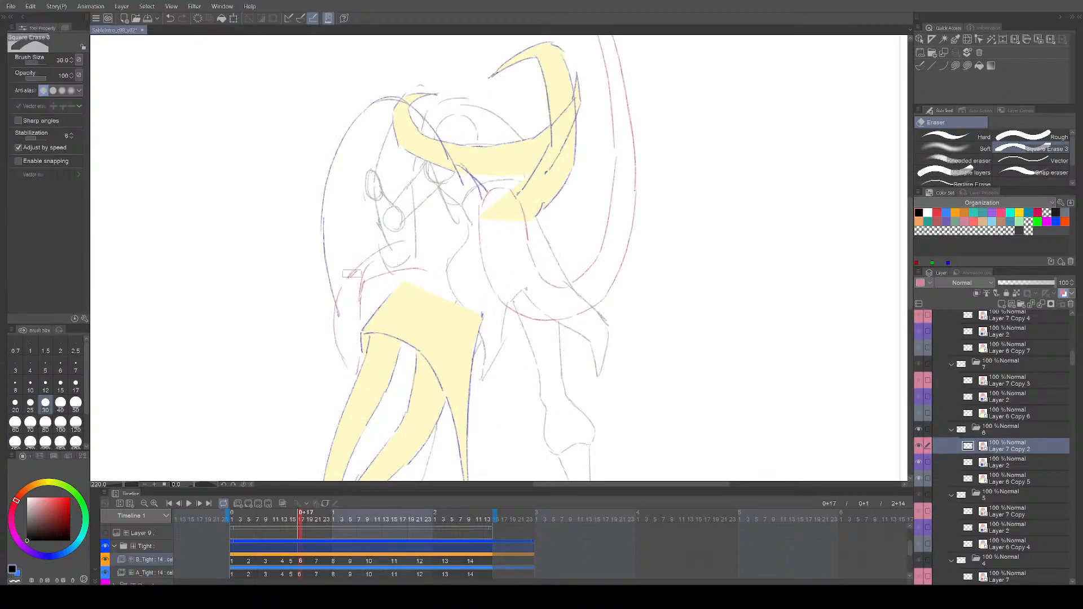
{"action": "key", "text": "Right"}
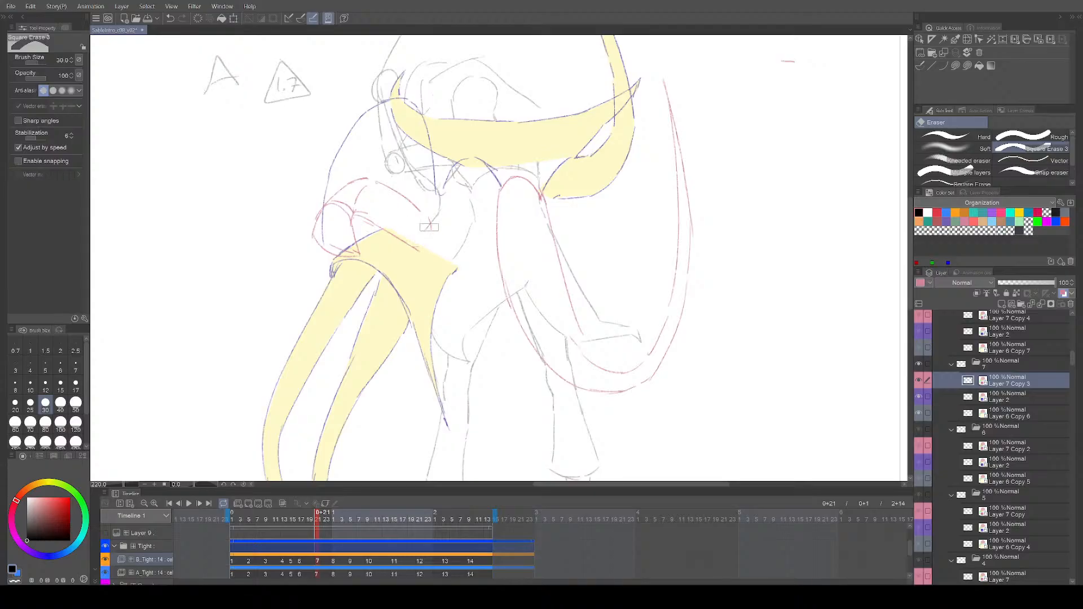
{"action": "key", "text": "Right"}
{"action": "key", "text": "Right"}
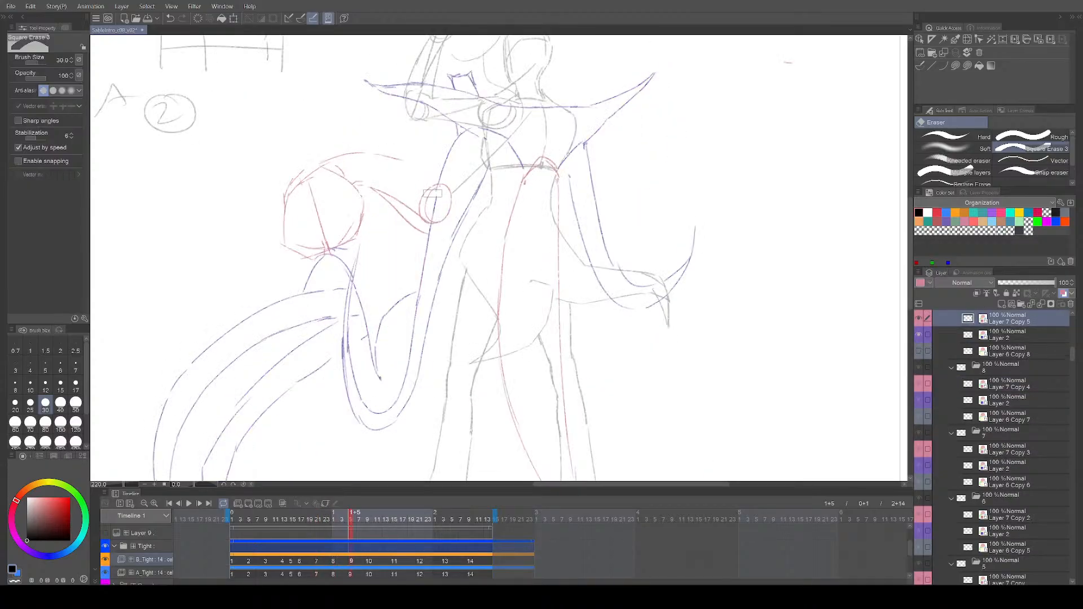
{"action": "key", "text": "Right"}
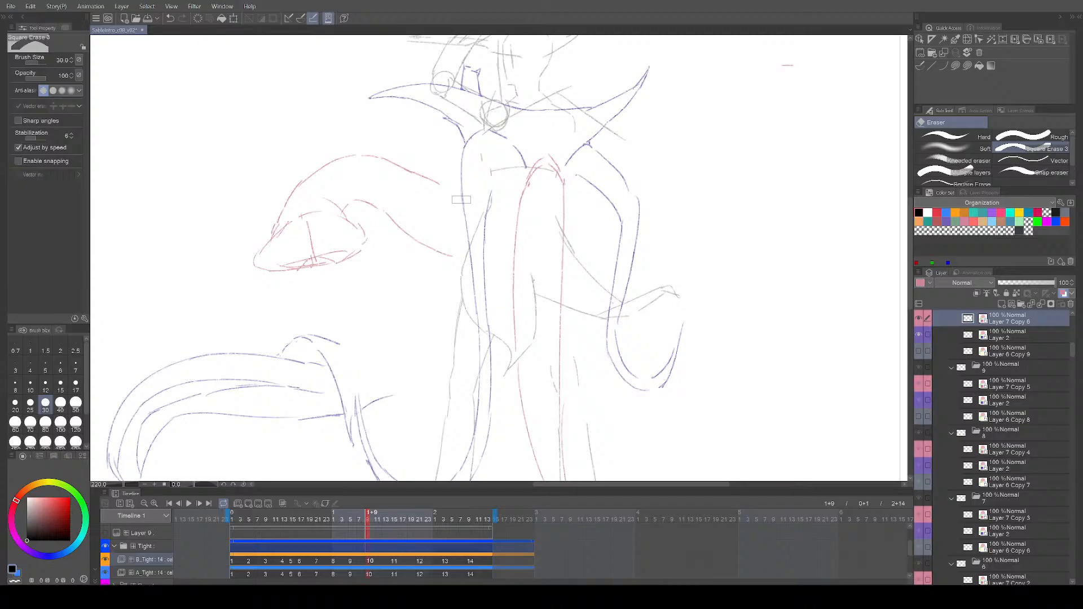
{"action": "key", "text": "Right"}
{"action": "key", "text": "Right"}
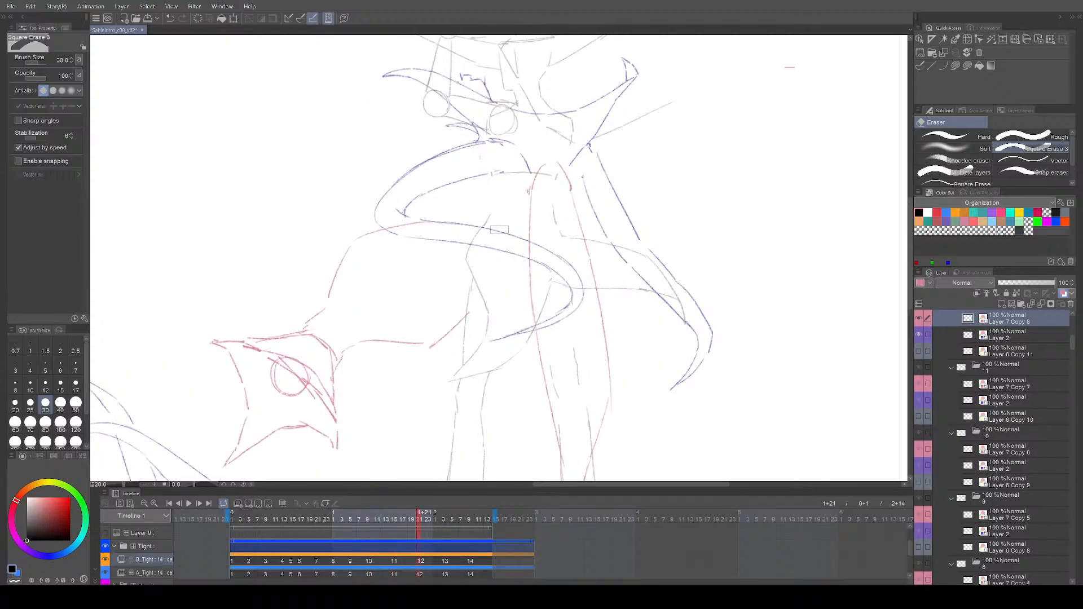
Step: Play back the animation repeatedly at different zoom levels to review the sleeve without its guide circles
{"action": "scroll", "coordinate": [497, 230], "scroll_direction": "down", "scroll_amount": 2}
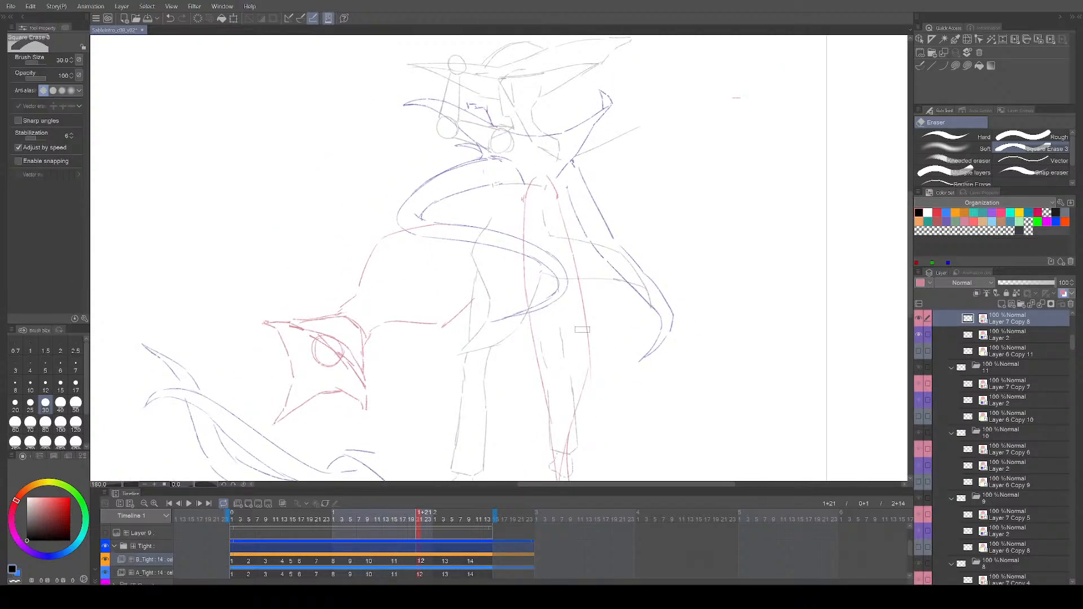
{"action": "key", "text": "space"}
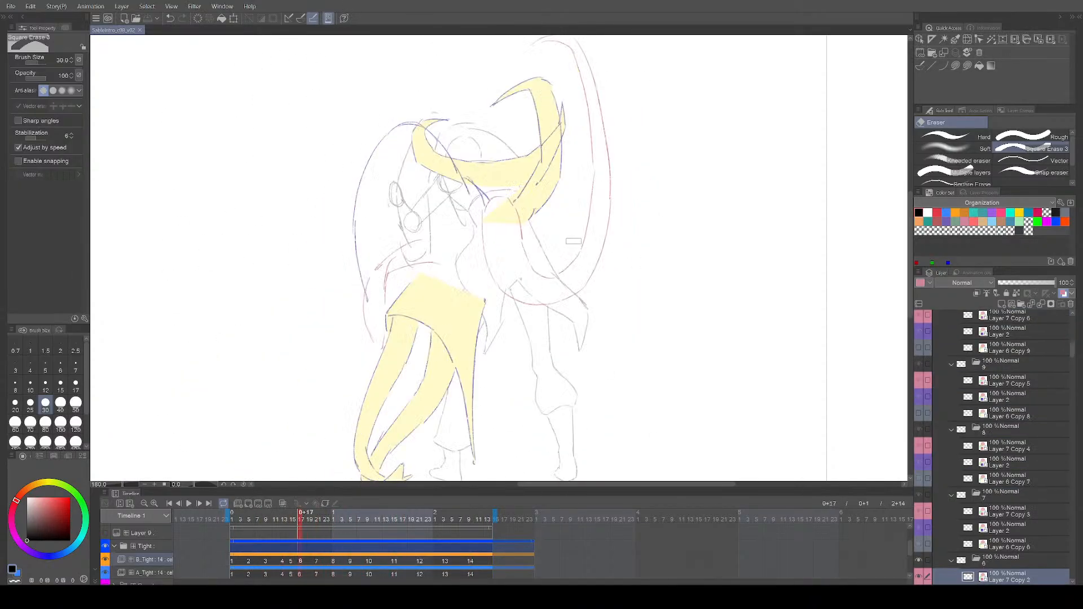
{"action": "key", "text": "space"}
{"action": "scroll", "coordinate": [572, 241], "scroll_direction": "up", "scroll_amount": 2}
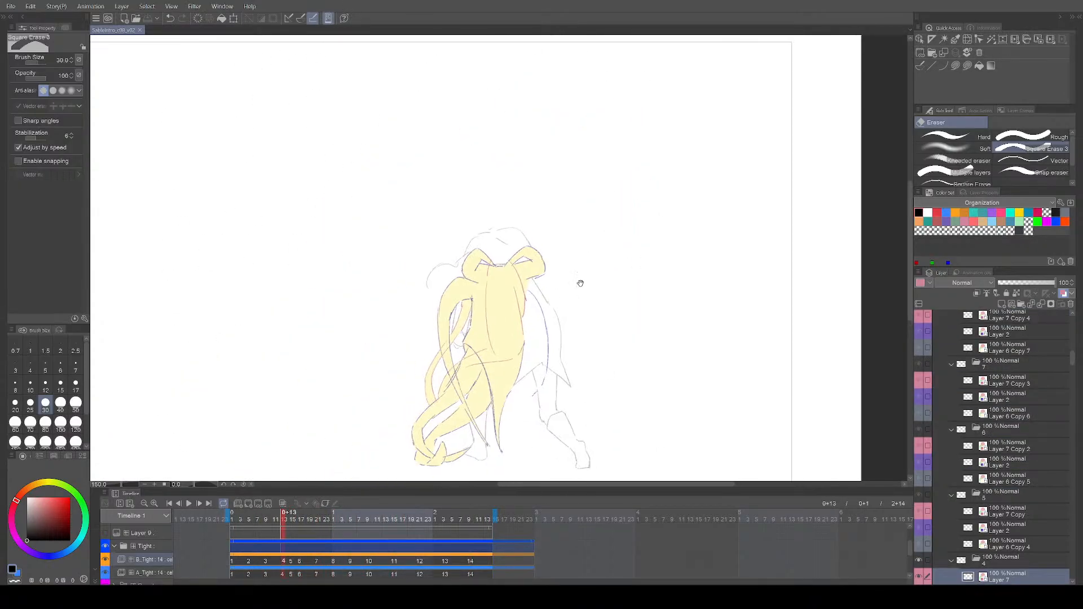
{"action": "scroll", "coordinate": [620, 260], "scroll_direction": "down", "scroll_amount": 3}
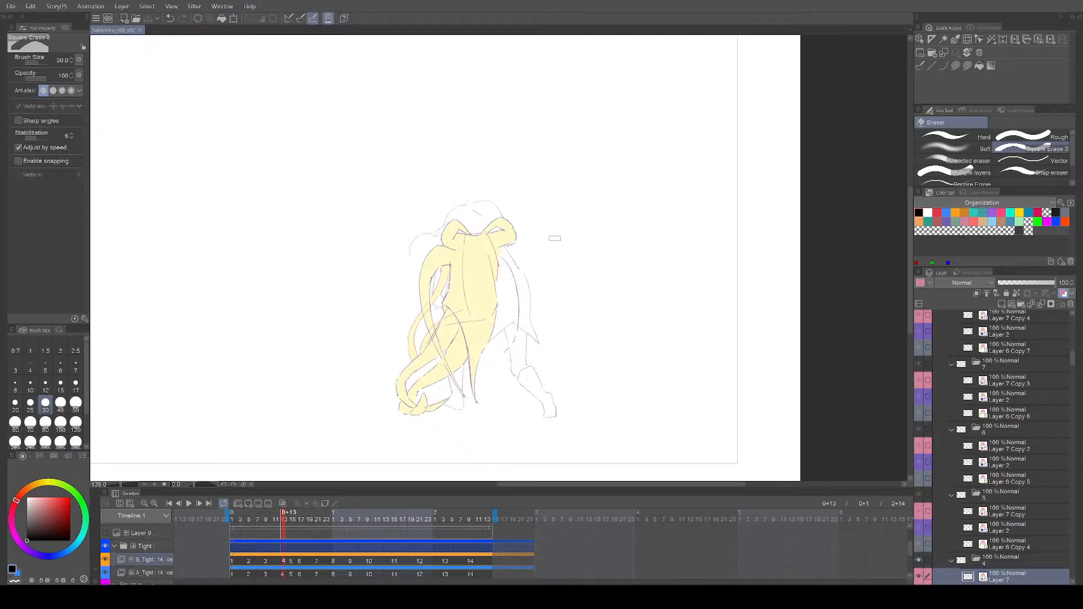
{"action": "key", "text": "p"}
{"action": "key", "text": "space"}
{"action": "key", "text": "space"}
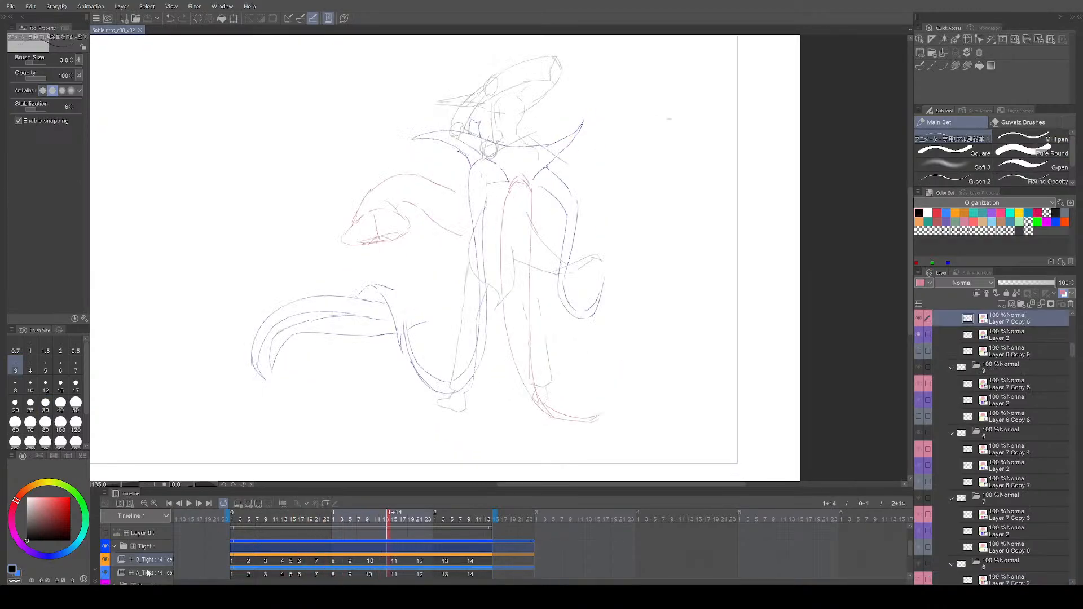
Step: Hide the A_Tight animation folder and play back the B_Tight drawings on their own
{"action": "scroll", "coordinate": [151, 570], "scroll_direction": "down", "scroll_amount": 1}
{"action": "left_click", "coordinate": [106, 559]}
{"action": "key", "text": "space"}
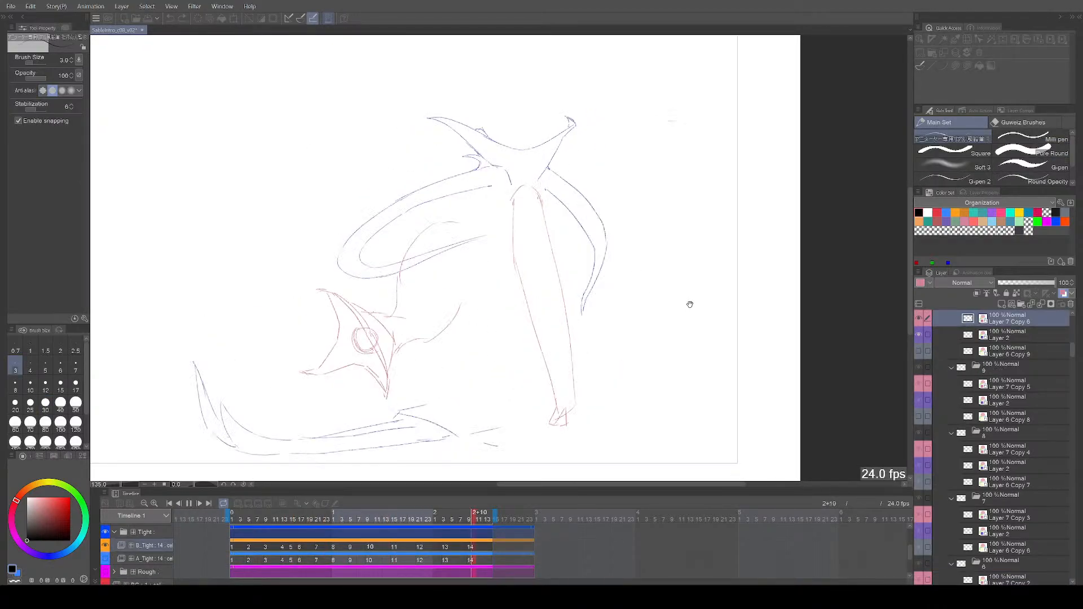
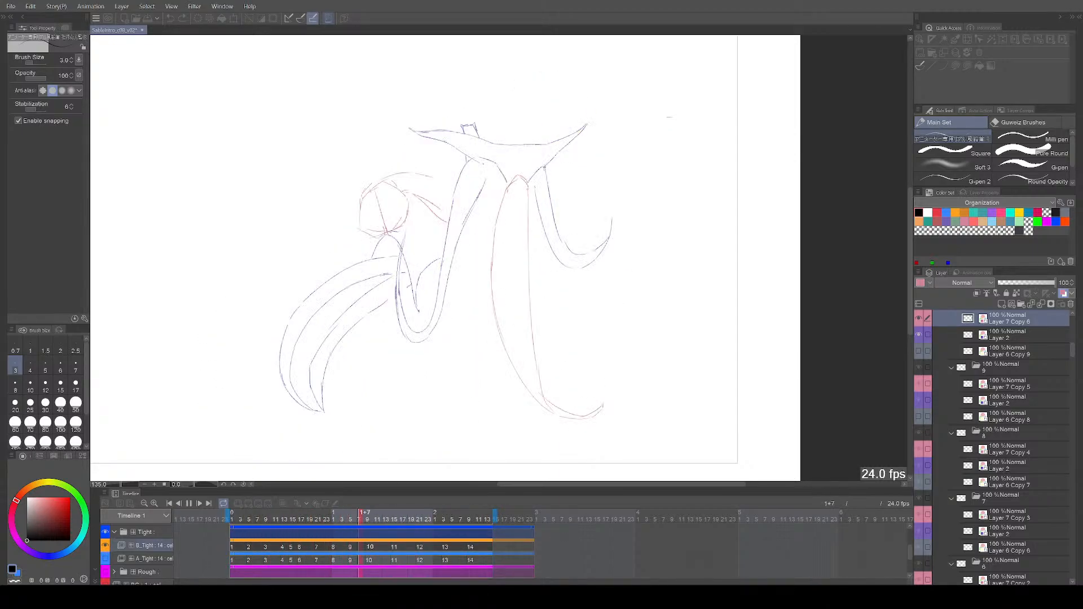
{"action": "key", "text": "space"}
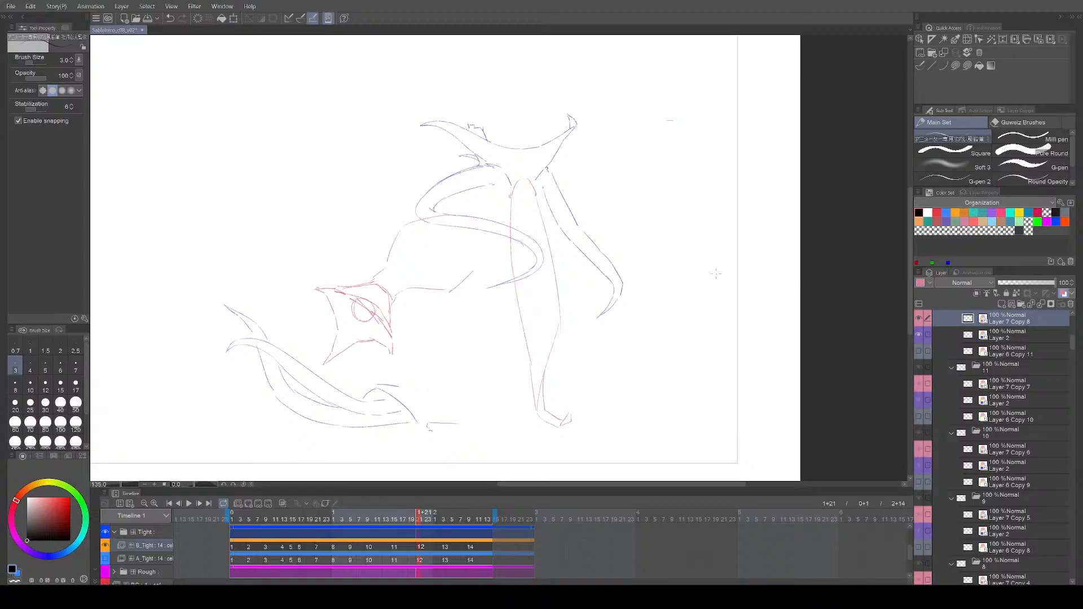
Step: Step backward from frame 12 to frame 5 to inspect the isolated sleeve drawings and save the file
{"action": "key", "text": "Left"}
{"action": "key", "text": "Left"}
{"action": "key", "text": "Left"}
{"action": "key", "text": "Left"}
{"action": "key", "text": "Left"}
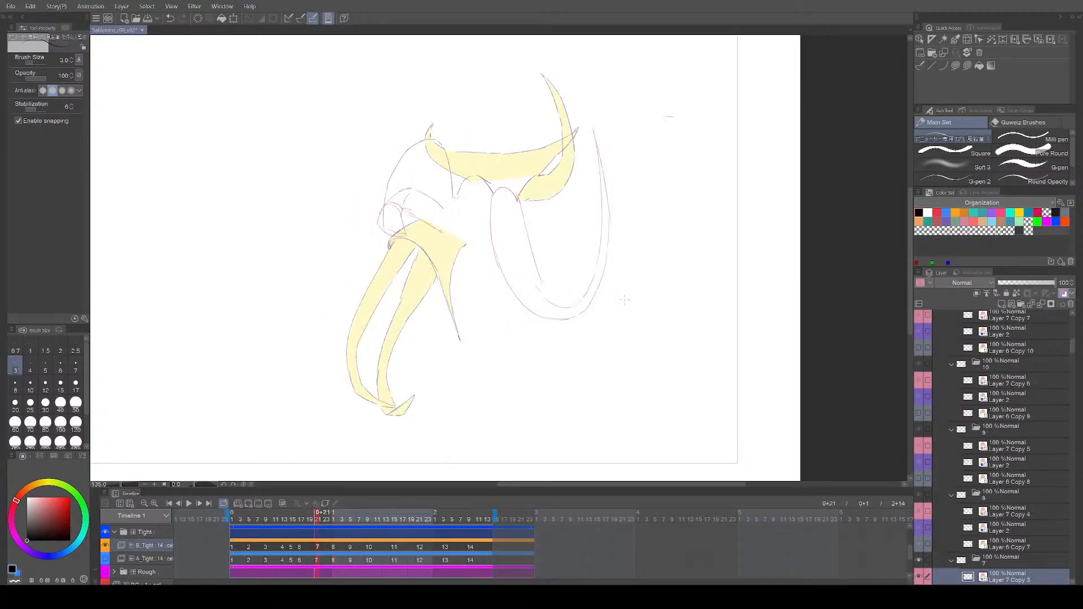
{"action": "scroll", "coordinate": [445, 216], "scroll_direction": "up", "scroll_amount": 3}
{"action": "key", "text": "Left"}
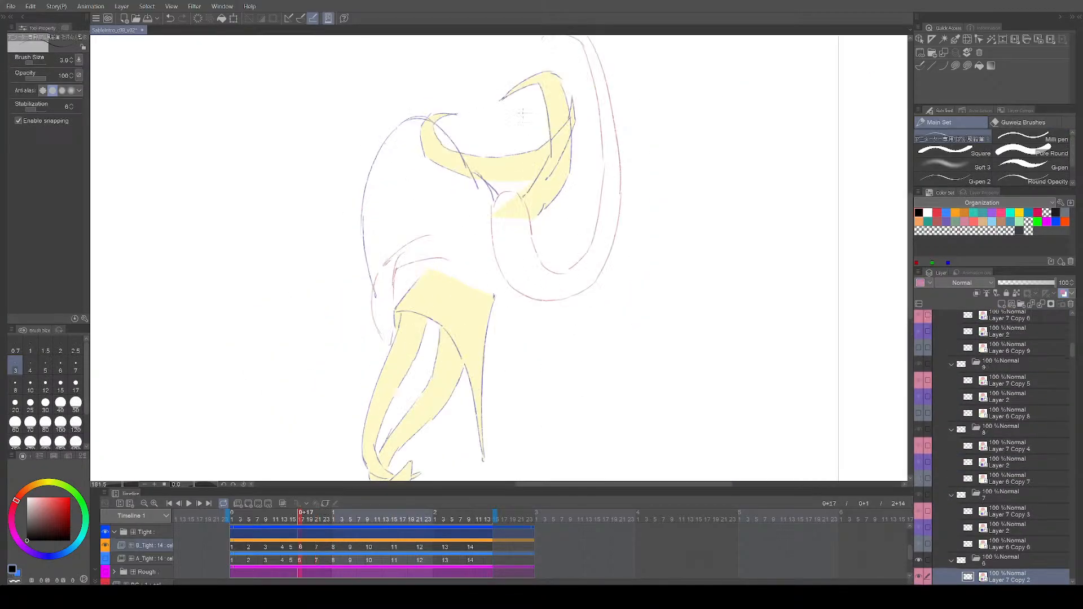
{"action": "key", "text": "Left"}
{"action": "left_click_drag", "start_coordinate": [672, 200], "coordinate": [679, 237]}
{"action": "key", "text": "ctrl+s"}
Step: Flip back and forth through the frames around frame 3 to examine the start of the motion
{"action": "key", "text": "Left"}
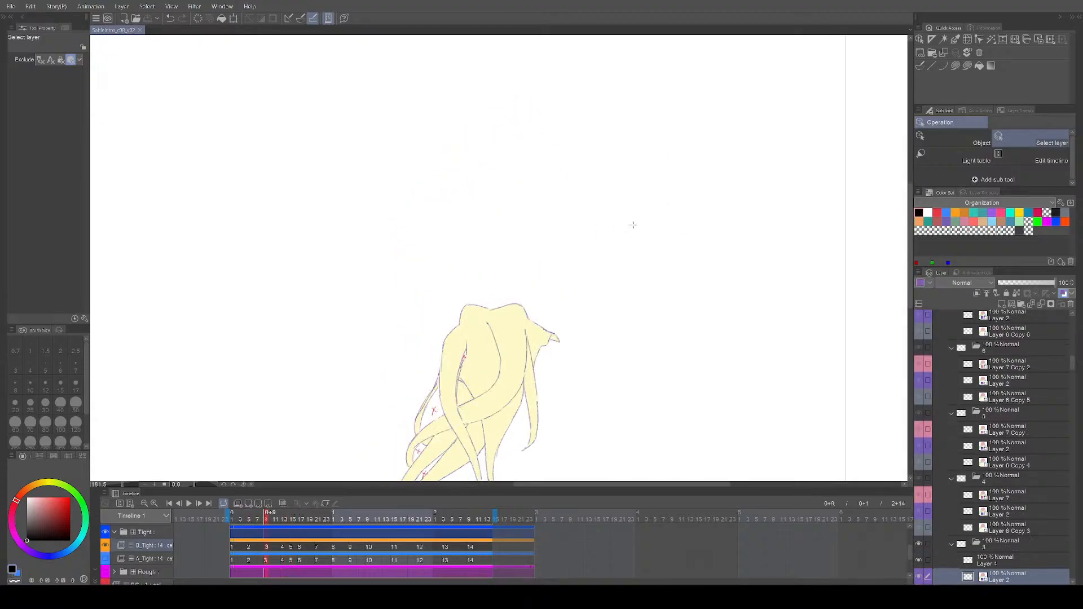
{"action": "key", "text": "Left"}
{"action": "key", "text": "Right"}
{"action": "key", "text": "Right"}
{"action": "key", "text": "Right"}
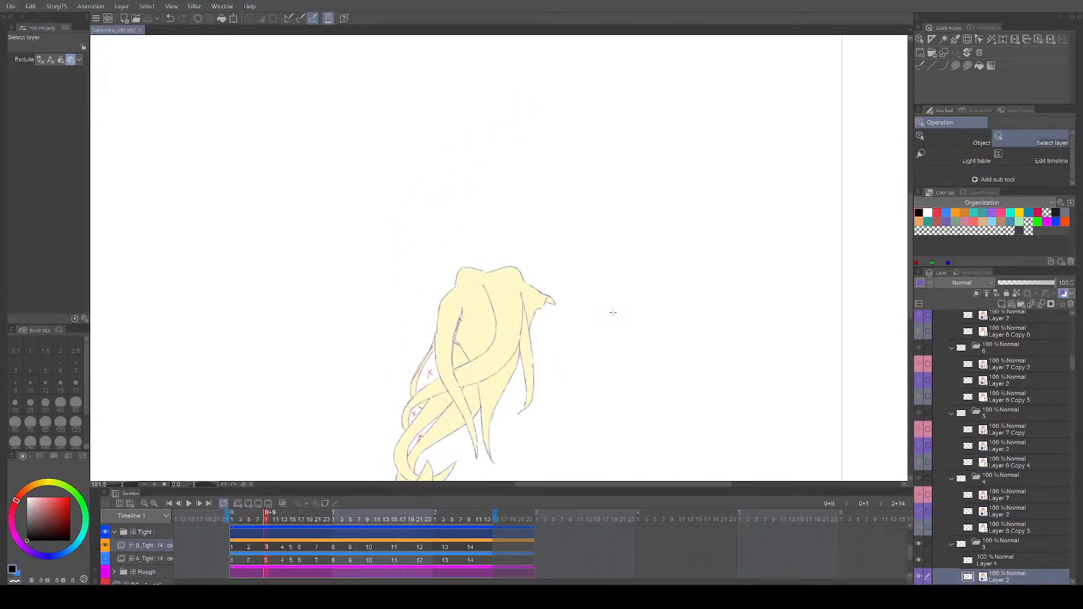
Step: Flip back and forth through drawings 3 to 7 to examine how the sleeve strands open out
{"action": "key", "text": "Right"}
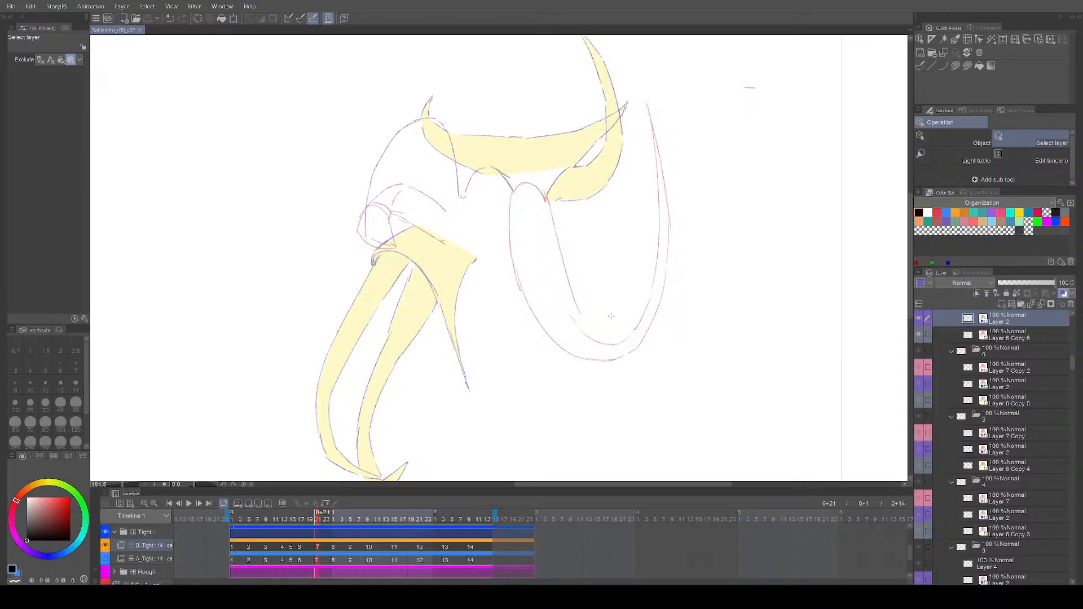
{"action": "key", "text": "Left"}
{"action": "key", "text": "Left"}
{"action": "key", "text": "Left"}
{"action": "scroll", "coordinate": [613, 335], "scroll_direction": "down", "scroll_amount": 1}
{"action": "key", "text": "Left"}
{"action": "key", "text": "Right"}
{"action": "key", "text": "Right"}
{"action": "key", "text": "Right"}
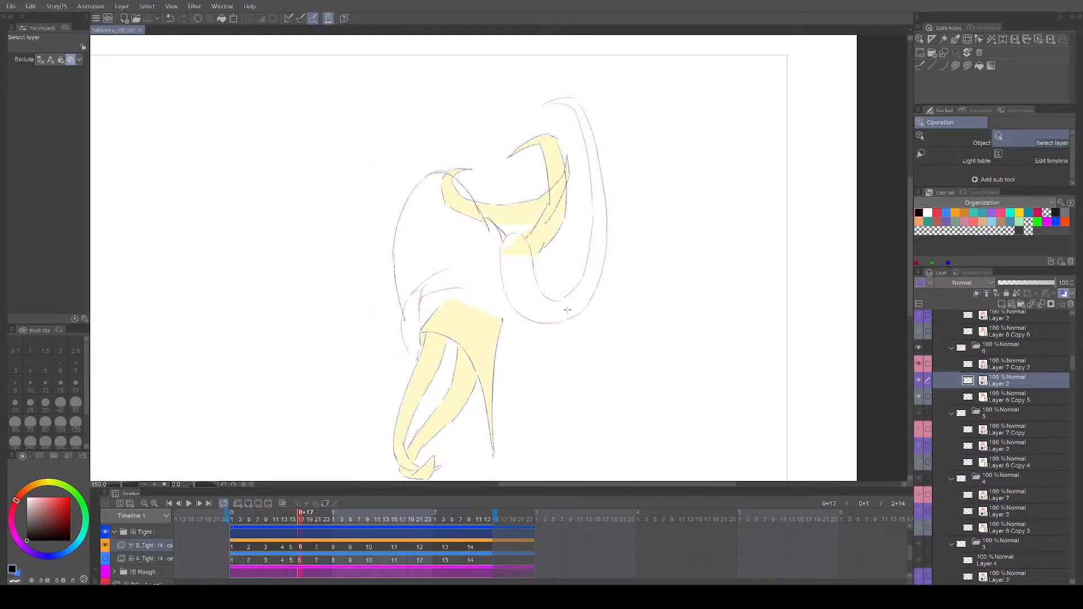
Step: Try a contour stroke for the loose strand at the right of the figure and undo it
{"action": "key", "text": "Left"}
{"action": "key", "text": "Left"}
{"action": "mouse_move", "coordinate": [527, 407]}
{"action": "left_mouse_down"}
{"action": "mouse_move", "coordinate": [554, 301]}
{"action": "mouse_move", "coordinate": [517, 296]}
{"action": "left_mouse_up"}
{"action": "key", "text": "ctrl+z"}
{"action": "key", "text": "Right"}
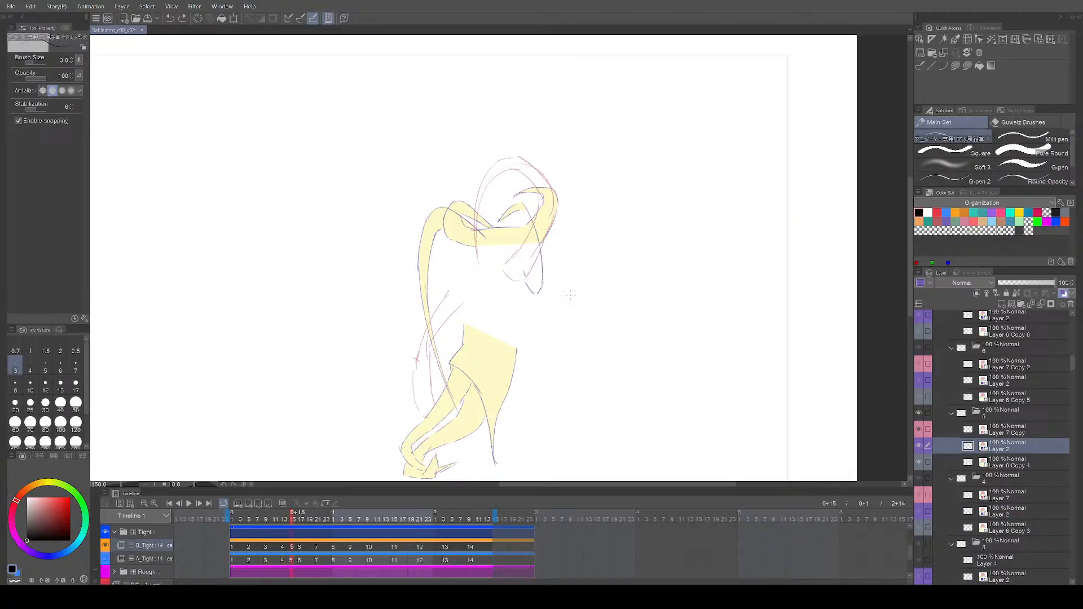
Step: Flip repeatedly through the drawings around 4 to 8, comparing the strand contours between neighbouring drawings
{"action": "key", "text": "Left"}
{"action": "key", "text": "Left"}
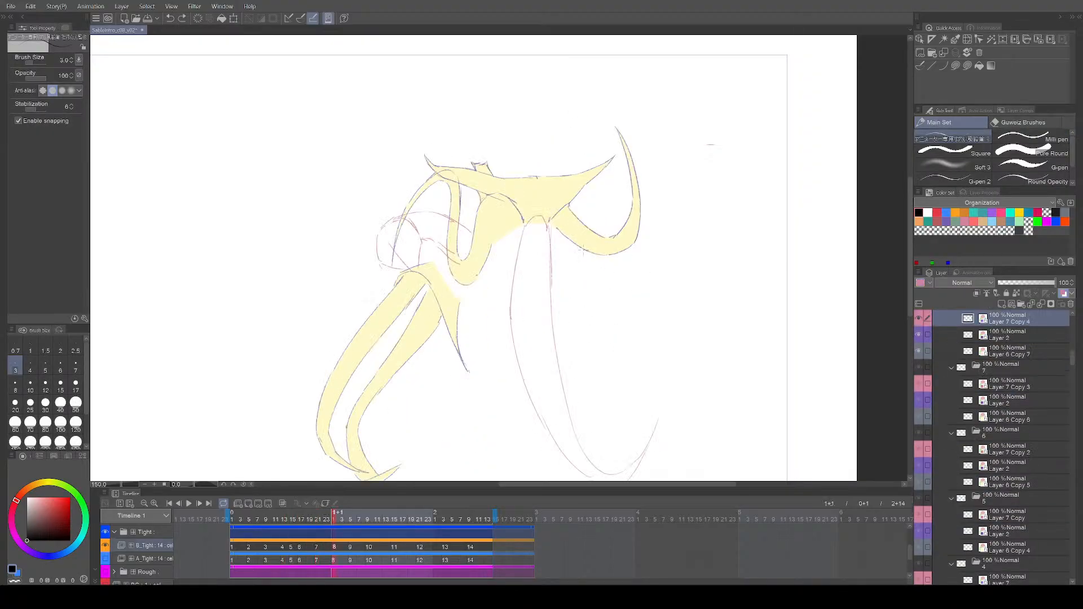
{"action": "key", "text": "Right"}
{"action": "key", "text": "Right"}
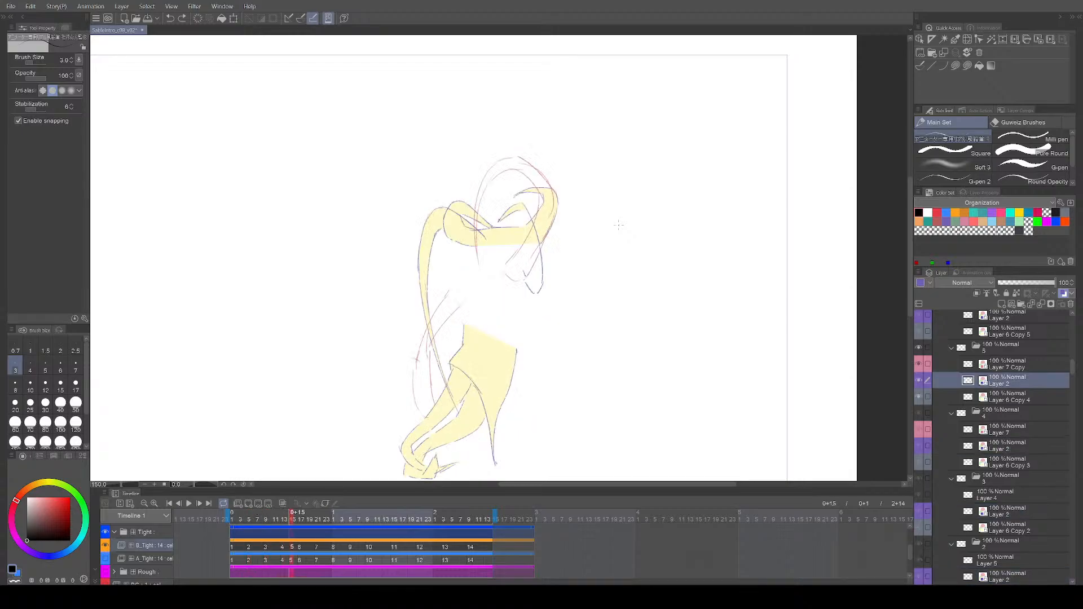
{"action": "key", "text": "Left"}
{"action": "scroll", "coordinate": [588, 292], "scroll_direction": "up", "scroll_amount": 2}
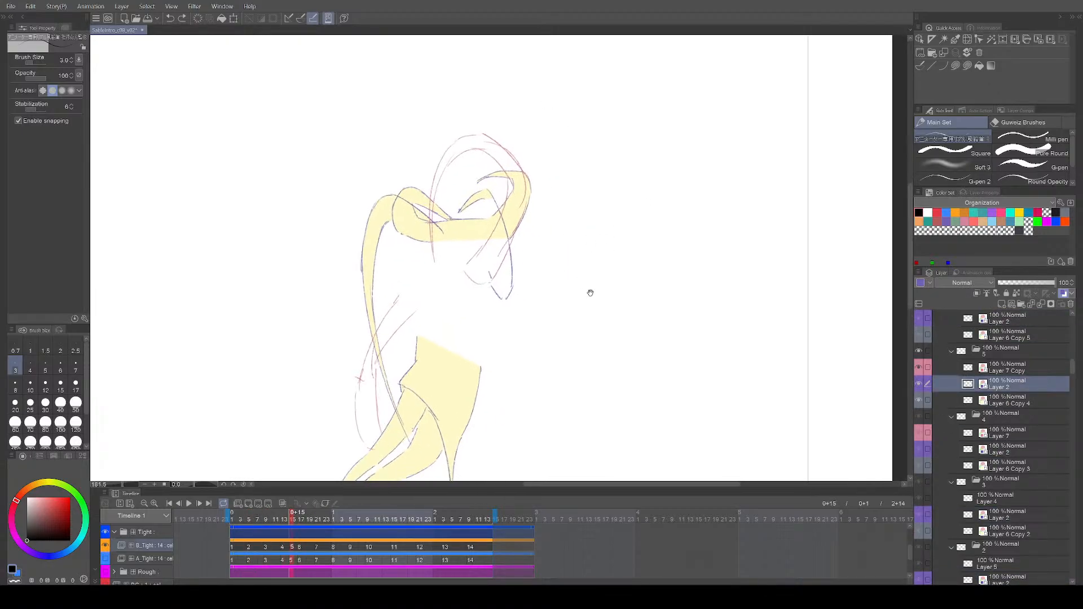
{"action": "key", "text": "Right"}
{"action": "key", "text": "Left"}
{"action": "key", "text": "Left"}
{"action": "key", "text": "Right"}
{"action": "key", "text": "Right"}
{"action": "key", "text": "Right"}
{"action": "key", "text": "Right"}
{"action": "key", "text": "Left"}
{"action": "key", "text": "Left"}
{"action": "key", "text": "Left"}
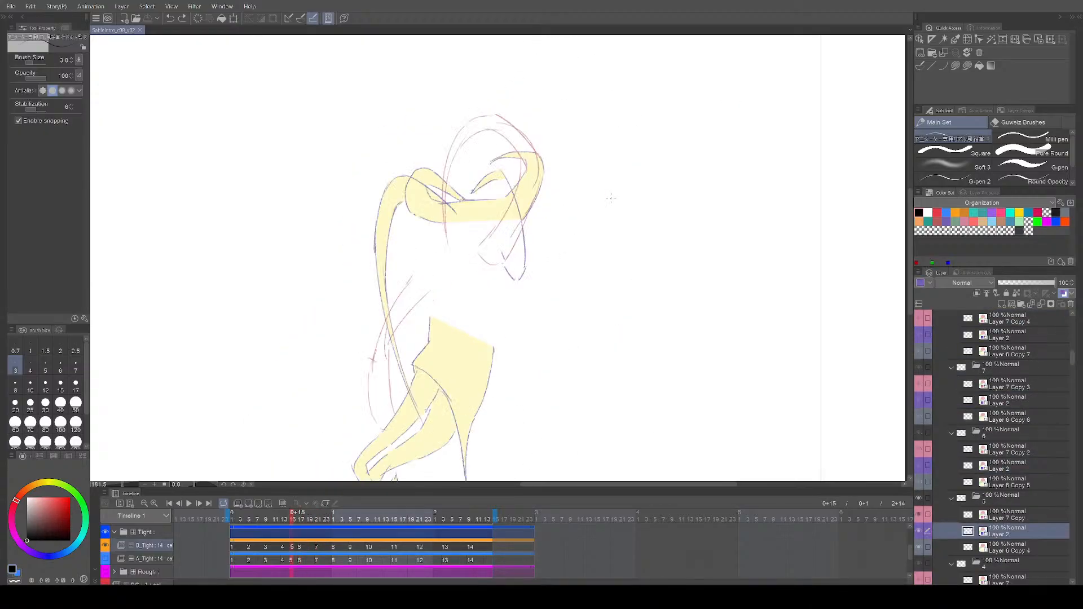
{"action": "scroll", "coordinate": [570, 272], "scroll_direction": "down", "scroll_amount": 2}
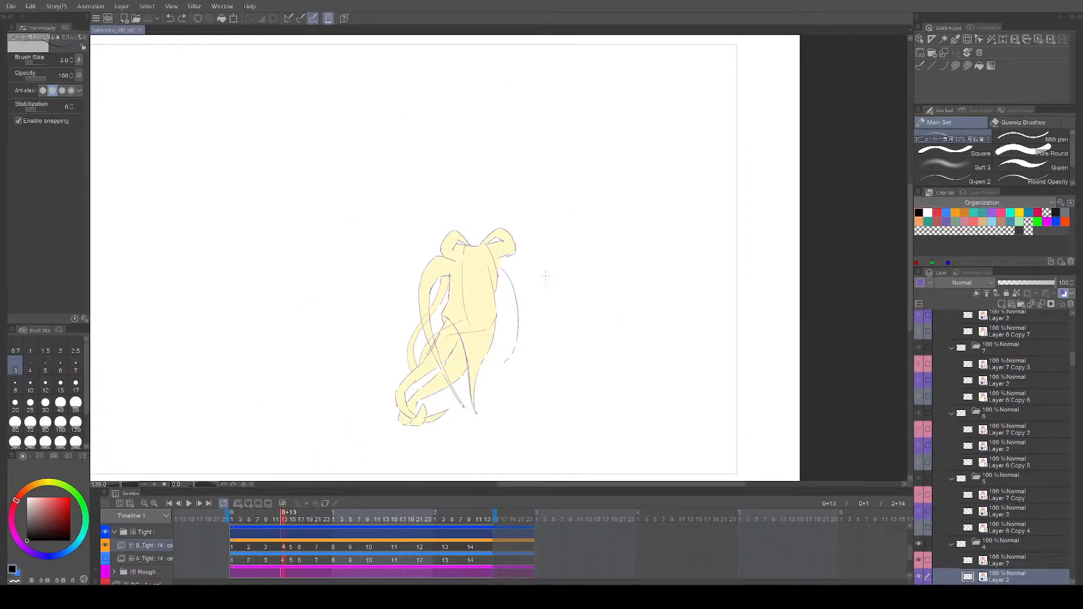
Step: Play back the B_Tight animation and step backward from drawing 13 to drawing 4 to review the motion
{"action": "key", "text": "Return"}
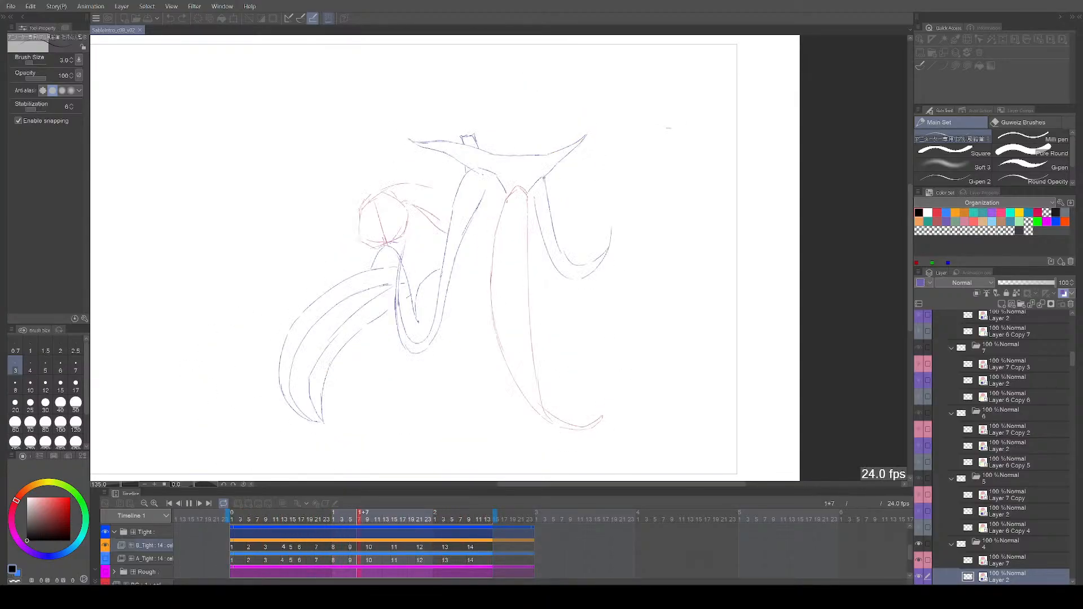
{"action": "key", "text": "Return"}
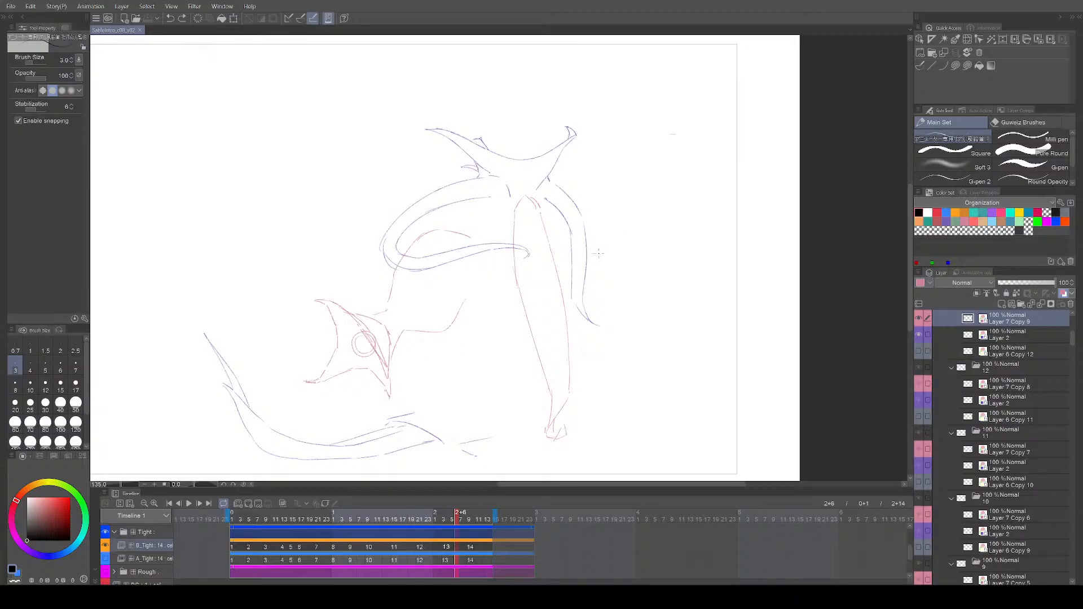
{"action": "scroll", "coordinate": [549, 293], "scroll_direction": "up", "scroll_amount": 3}
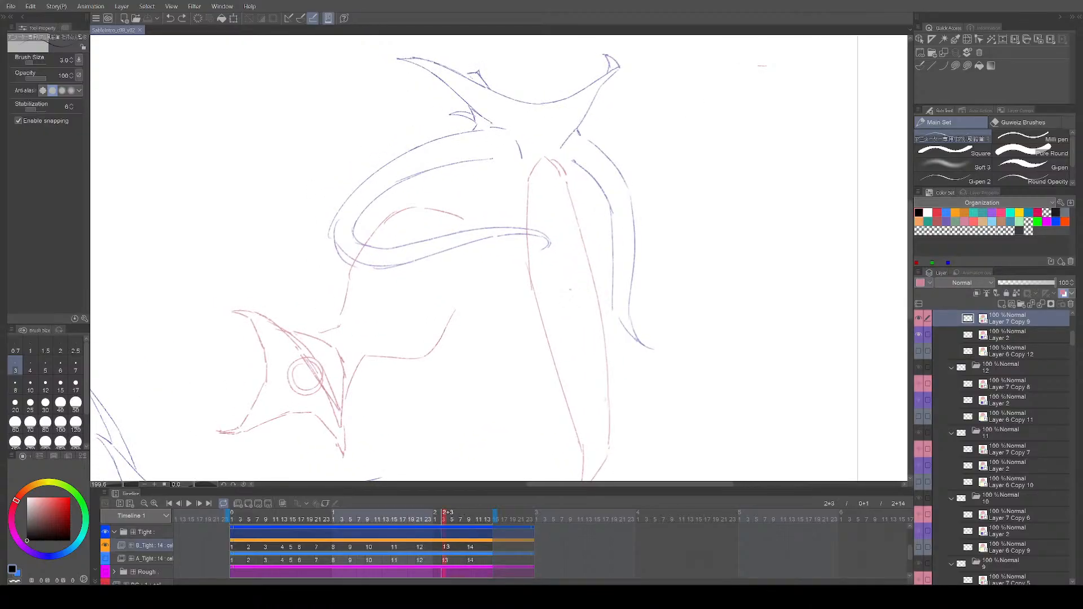
{"action": "key", "text": "Left"}
{"action": "key", "text": "Left"}
{"action": "key", "text": "Left"}
{"action": "key", "text": "Left"}
{"action": "key", "text": "Left"}
{"action": "key", "text": "Left"}
{"action": "key", "text": "Left"}
{"action": "key", "text": "Left"}
{"action": "key", "text": "Left"}
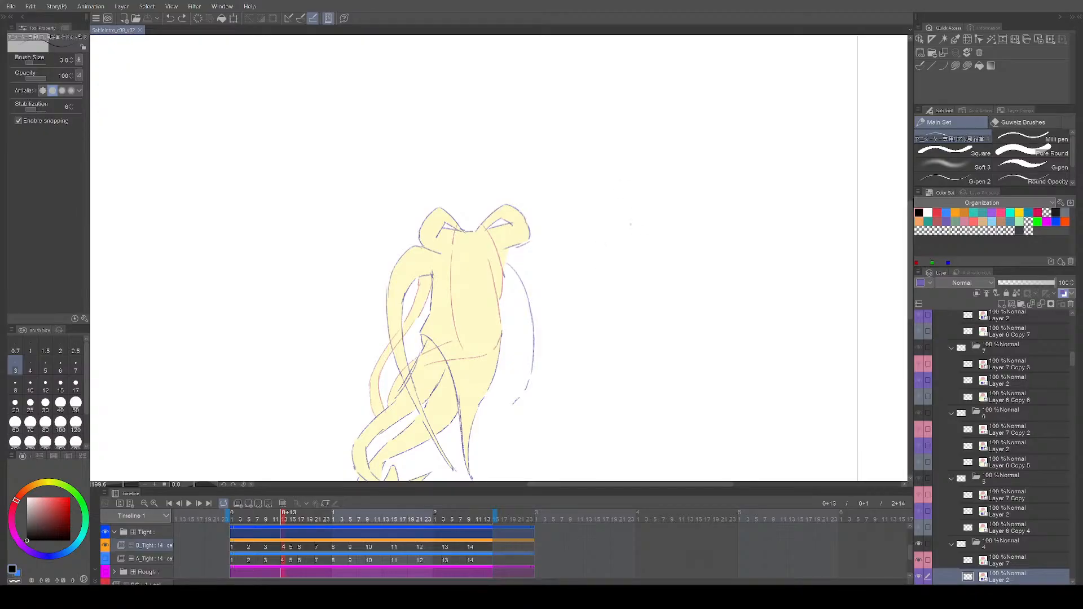
Step: Flip between drawing 4 and its neighbours to examine the loose strand on the right
{"action": "key", "text": "Left"}
{"action": "key", "text": "Left"}
{"action": "key", "text": "Right"}
{"action": "key", "text": "Right"}
{"action": "key", "text": "Right"}
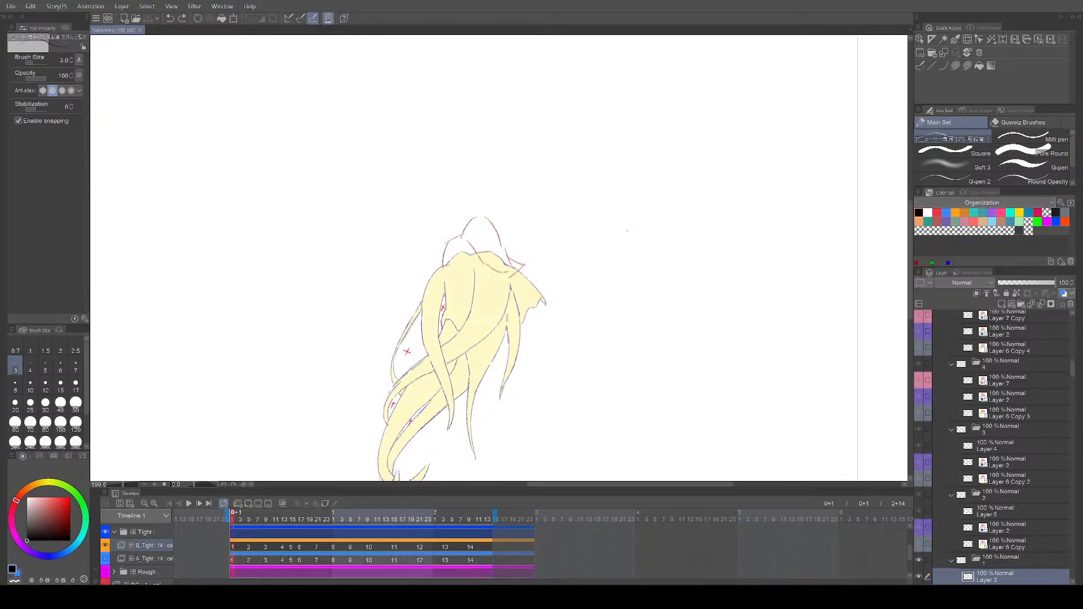
{"action": "key", "text": "Right"}
{"action": "key", "text": "Left"}
{"action": "key", "text": "Left"}
{"action": "key", "text": "Left"}
{"action": "key", "text": "Right"}
{"action": "key", "text": "Right"}
{"action": "key", "text": "Left"}
Step: Erase the upper part of the loose right strand's contour on drawing 4, checking it against the neighbouring drawings
{"action": "key", "text": "e"}
{"action": "left_click_drag", "start_coordinate": [530, 268], "coordinate": [530, 356]}
{"action": "key", "text": "p"}
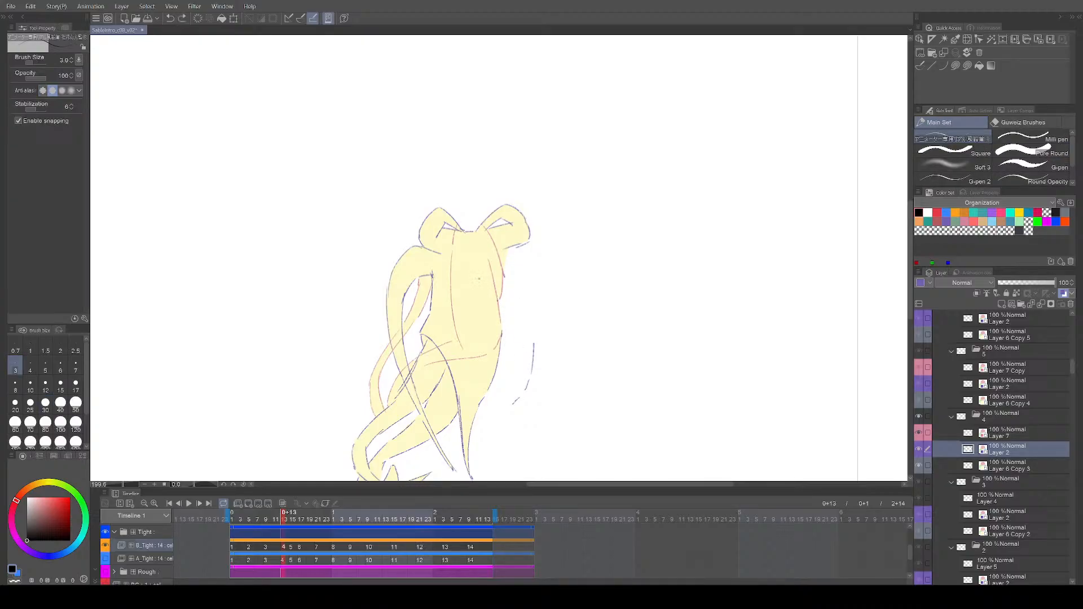
{"action": "key", "text": "Left"}
{"action": "key", "text": "Right"}
{"action": "key", "text": "Right"}
{"action": "key", "text": "Left"}
{"action": "key", "text": "e"}
{"action": "left_click_drag", "start_coordinate": [534, 345], "coordinate": [533, 361]}
{"action": "key", "text": "p"}
Step: Rework the remaining right strand on drawing 4 with a short stroke and erase its dashed lower tail
{"action": "left_click_drag", "start_coordinate": [519, 325], "coordinate": [524, 338]}
{"action": "key", "text": "e"}
{"action": "left_click_drag", "start_coordinate": [530, 382], "coordinate": [516, 405]}
{"action": "key", "text": "p"}
{"action": "key", "text": "comma"}
{"action": "key", "text": "period"}
{"action": "key", "text": "period"}
{"action": "key", "text": "comma"}
{"action": "key", "text": "e"}
{"action": "left_click_drag", "start_coordinate": [531, 371], "coordinate": [514, 402]}
{"action": "key", "text": "p"}
{"action": "key", "text": "ctrl+z"}
Step: Flip through drawings 3 to 6 to compare the strand positions
{"action": "key", "text": "comma"}
{"action": "key", "text": "period"}
{"action": "key", "text": "period"}
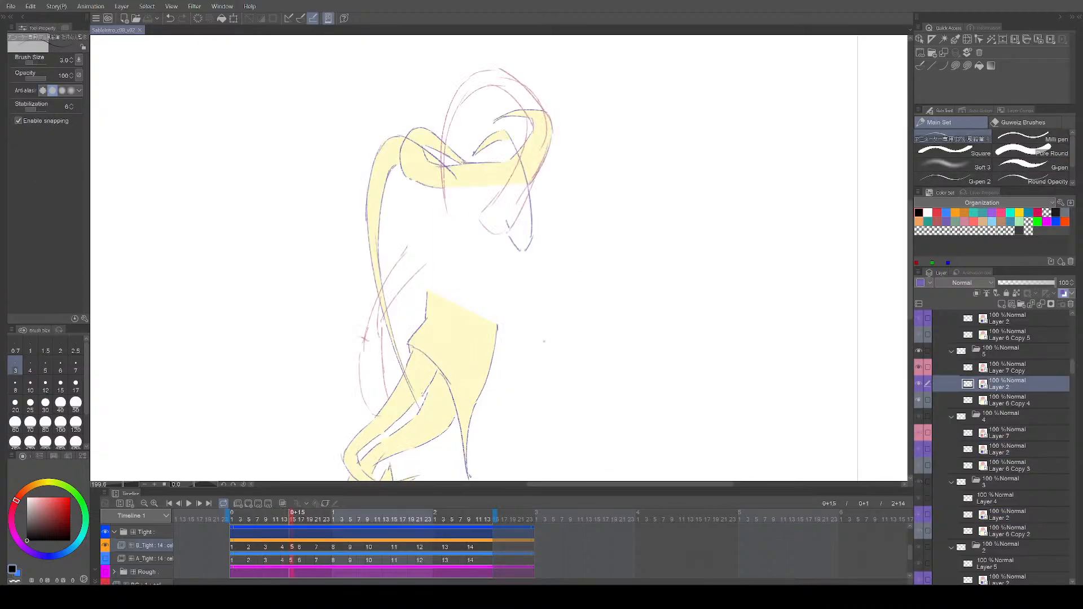
{"action": "key", "text": "comma"}
{"action": "key", "text": "period"}
{"action": "key", "text": "comma"}
{"action": "left_click_drag", "start_coordinate": [540, 331], "coordinate": [583, 299]}
{"action": "key", "text": "comma"}
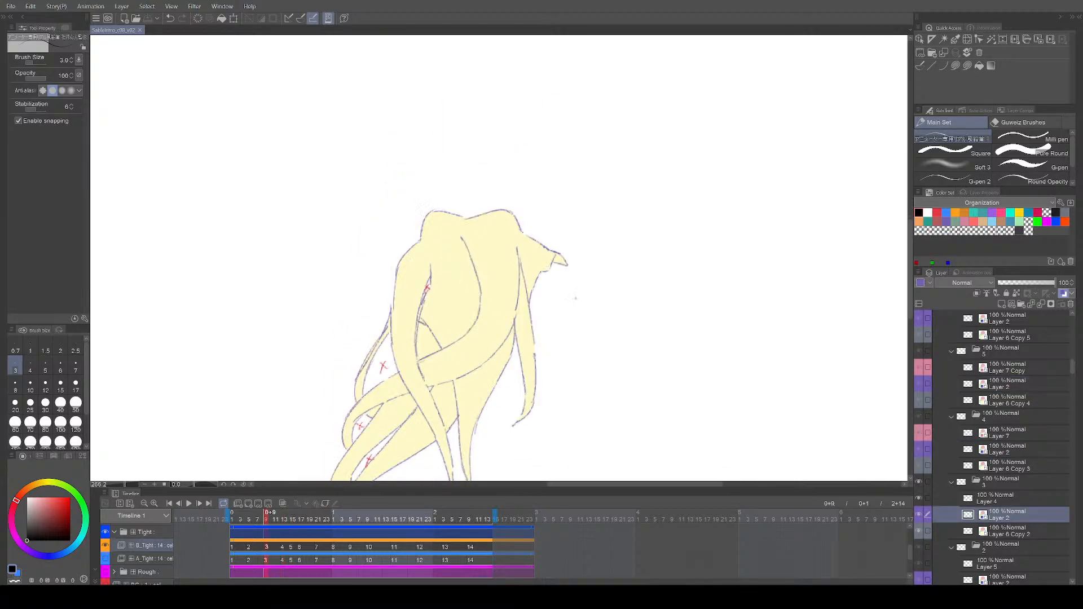
{"action": "key", "text": "period"}
{"action": "key", "text": "period"}
{"action": "key", "text": "period"}
Step: Draw the inner contour of the large left strand on drawing 6, checking it in a mirrored view and against drawing 5
{"action": "left_click_drag", "start_coordinate": [529, 305], "coordinate": [545, 399]}
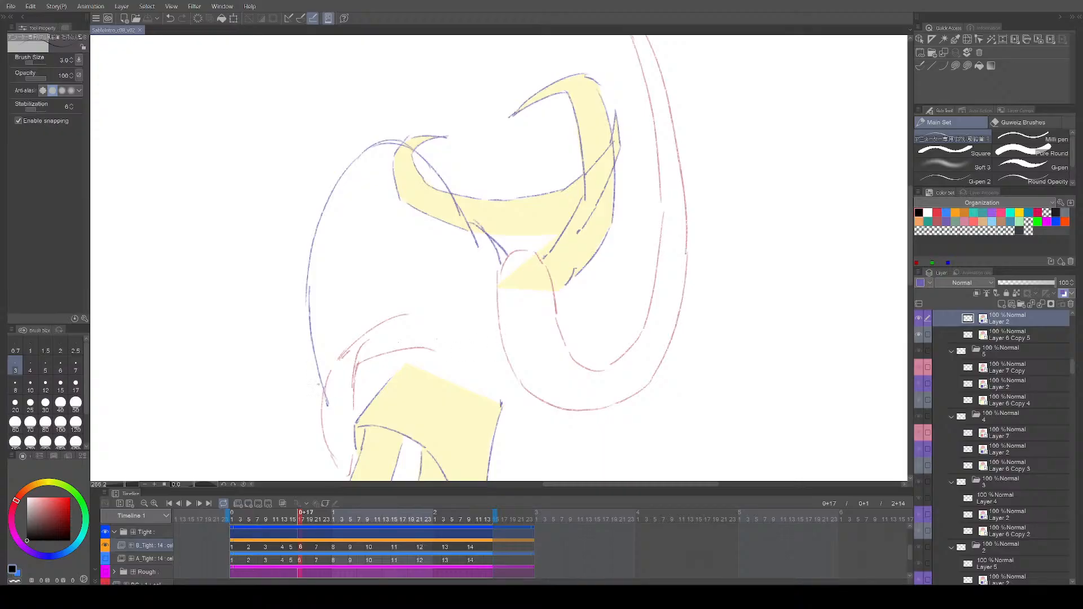
{"action": "left_click_drag", "start_coordinate": [326, 395], "coordinate": [335, 232]}
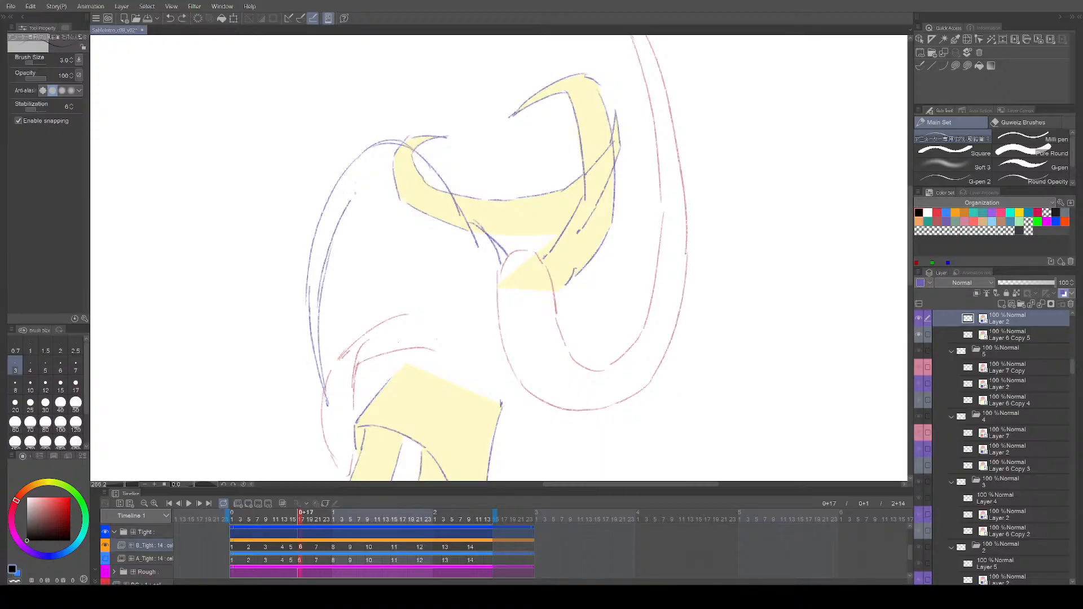
{"action": "key", "text": "h"}
{"action": "left_click_drag", "start_coordinate": [738, 278], "coordinate": [697, 291]}
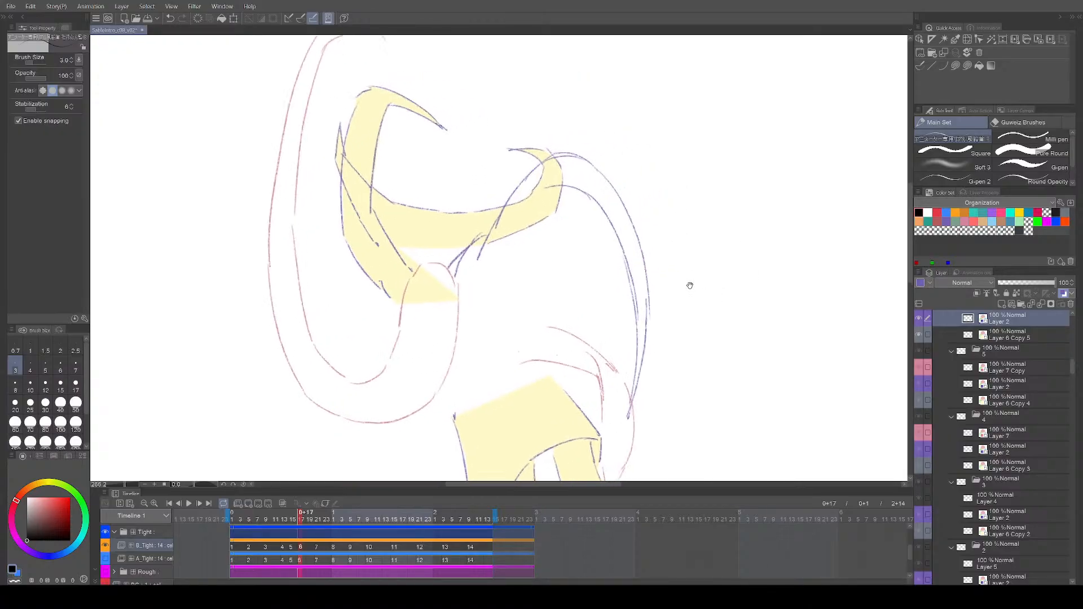
{"action": "key", "text": "comma"}
{"action": "key", "text": "period"}
{"action": "key", "text": "comma"}
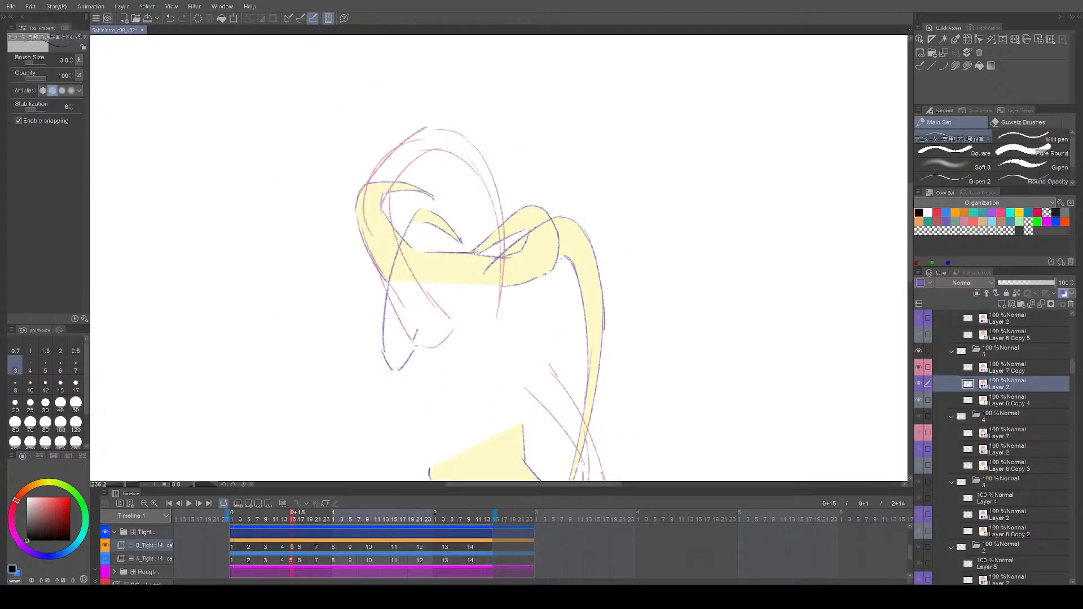
{"action": "key", "text": "h"}
Step: Flip through drawings 4 to 8 to compare the left strand's arc from one drawing to the next
{"action": "key", "text": "comma"}
{"action": "key", "text": "period"}
{"action": "key", "text": "ctrl+z"}
{"action": "left_click_drag", "start_coordinate": [397, 255], "coordinate": [446, 287]}
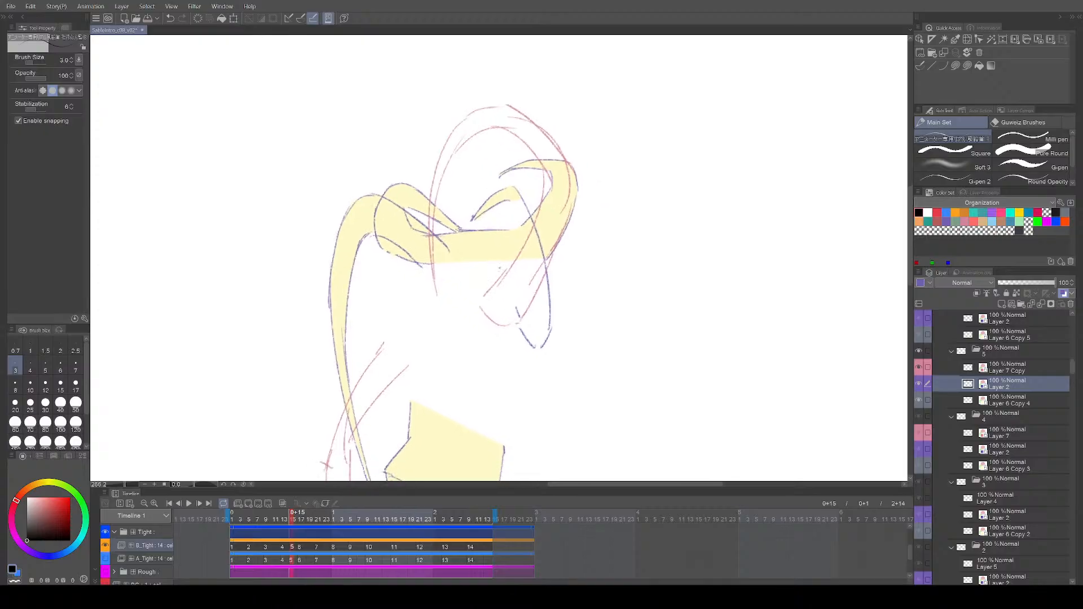
{"action": "key", "text": "comma"}
{"action": "key", "text": "period"}
{"action": "key", "text": "period"}
{"action": "key", "text": "period"}
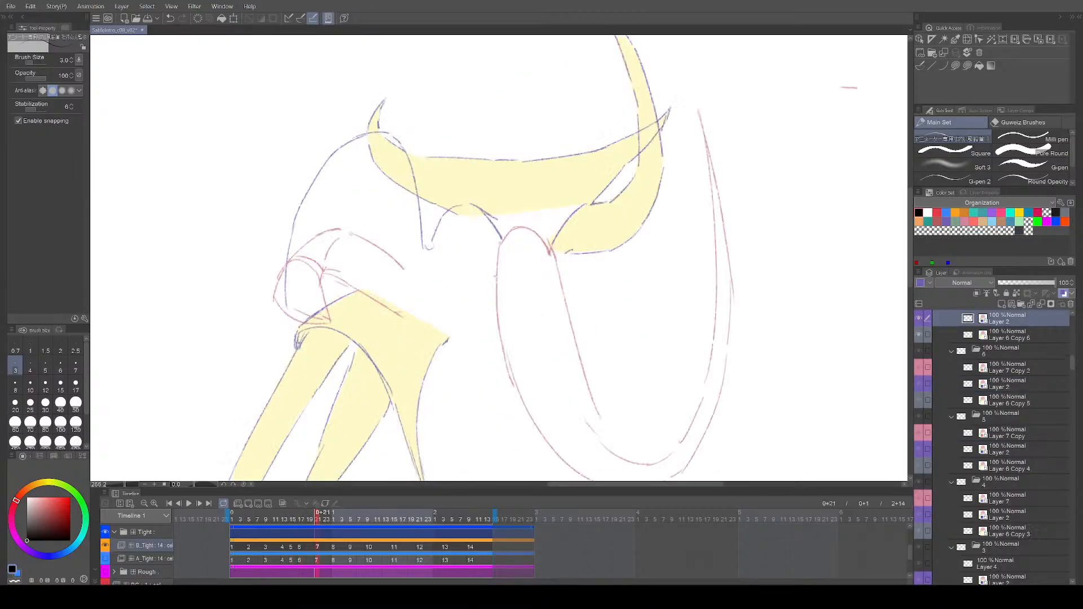
{"action": "key", "text": "comma"}
{"action": "key", "text": "period"}
{"action": "key", "text": "comma"}
{"action": "key", "text": "period"}
{"action": "key", "text": "period"}
{"action": "key", "text": "comma"}
{"action": "key", "text": "comma"}
{"action": "key", "text": "period"}
{"action": "key", "text": "comma"}
{"action": "key", "text": "period"}
Step: Clean up the pointed lower tip of the left strand's outer contour on drawing 7
{"action": "key", "text": "e"}
{"action": "key", "text": "p"}
{"action": "mouse_move", "coordinate": [418, 184]}
{"action": "left_mouse_down"}
{"action": "mouse_move", "coordinate": [431, 247]}
{"action": "mouse_move", "coordinate": [437, 226]}
{"action": "left_mouse_up"}
{"action": "key", "text": "ctrl+z"}
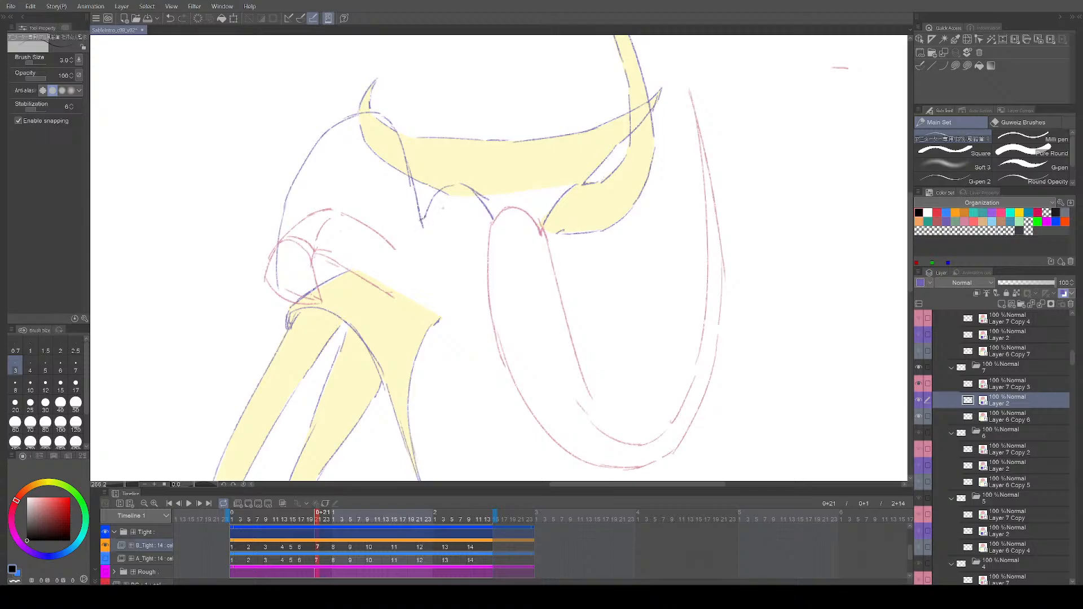
Step: Step ahead from drawing 7 to drawing 11 and back to study how the left strand continues
{"action": "key", "text": "comma"}
{"action": "key", "text": "period"}
{"action": "key", "text": "period"}
{"action": "key", "text": "period"}
{"action": "key", "text": "period"}
{"action": "key", "text": "period"}
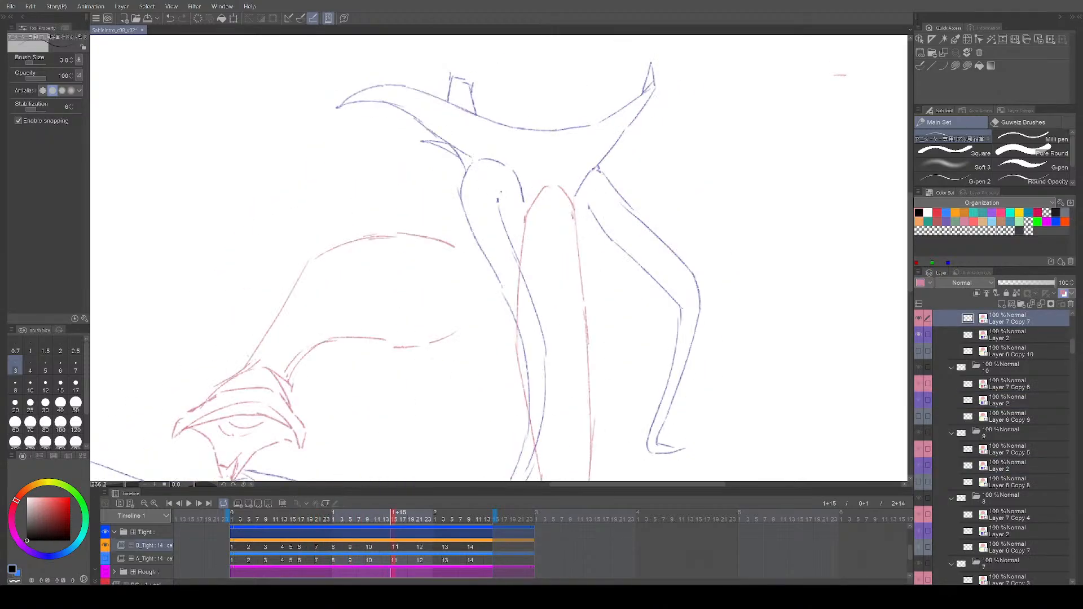
{"action": "key", "text": "comma"}
{"action": "key", "text": "comma"}
{"action": "key", "text": "comma"}
{"action": "key", "text": "comma"}
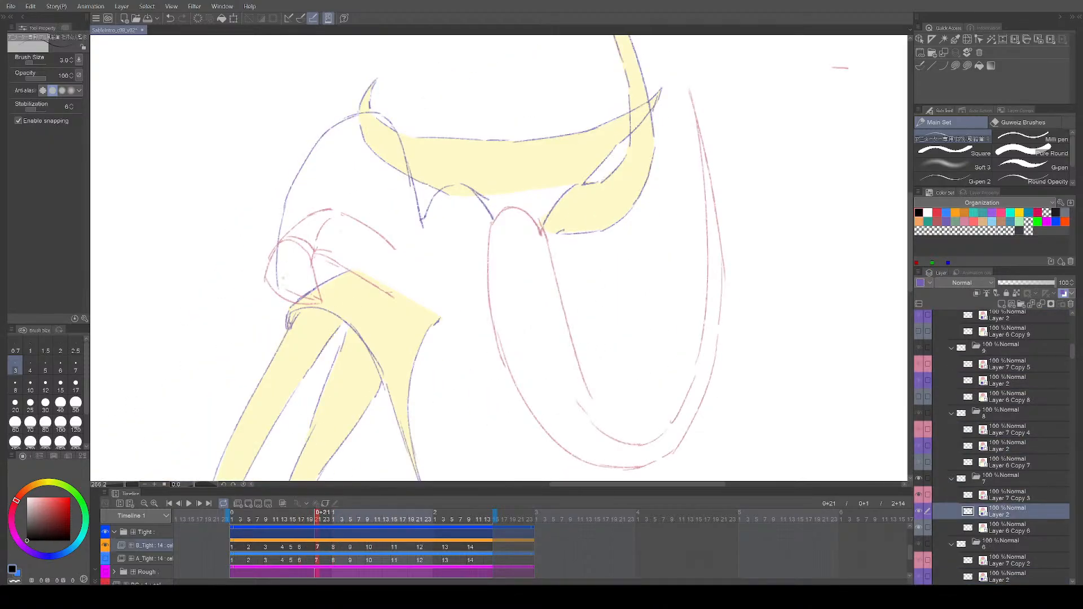
Step: Draw the inner contour of the arched left strand on drawing 7, redoing failed strokes, and save the file
{"action": "left_click_drag", "start_coordinate": [293, 217], "coordinate": [318, 167]}
{"action": "key", "text": "ctrl+z"}
{"action": "key", "text": "ctrl+z"}
{"action": "left_click_drag", "start_coordinate": [278, 289], "coordinate": [302, 193]}
{"action": "left_click_drag", "start_coordinate": [298, 202], "coordinate": [351, 143]}
{"action": "left_click_drag", "start_coordinate": [417, 239], "coordinate": [424, 239]}
{"action": "key", "text": "ctrl+s"}
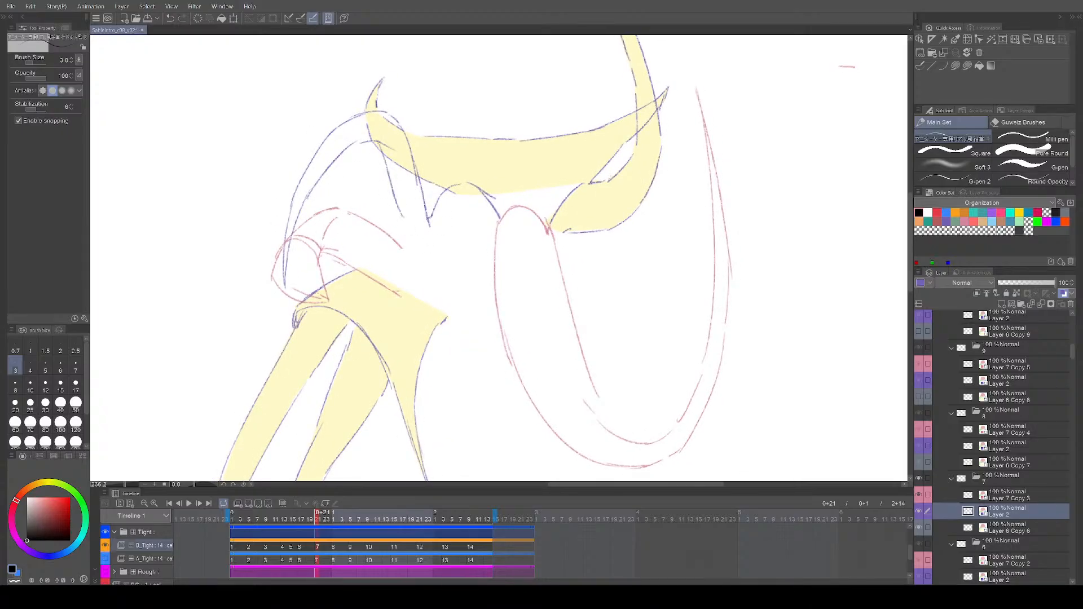
Step: Extend the left strand's inner contour down past the yellow sleeve band on drawing 6 and save the file
{"action": "key", "text": "comma"}
{"action": "key", "text": "period"}
{"action": "key", "text": "comma"}
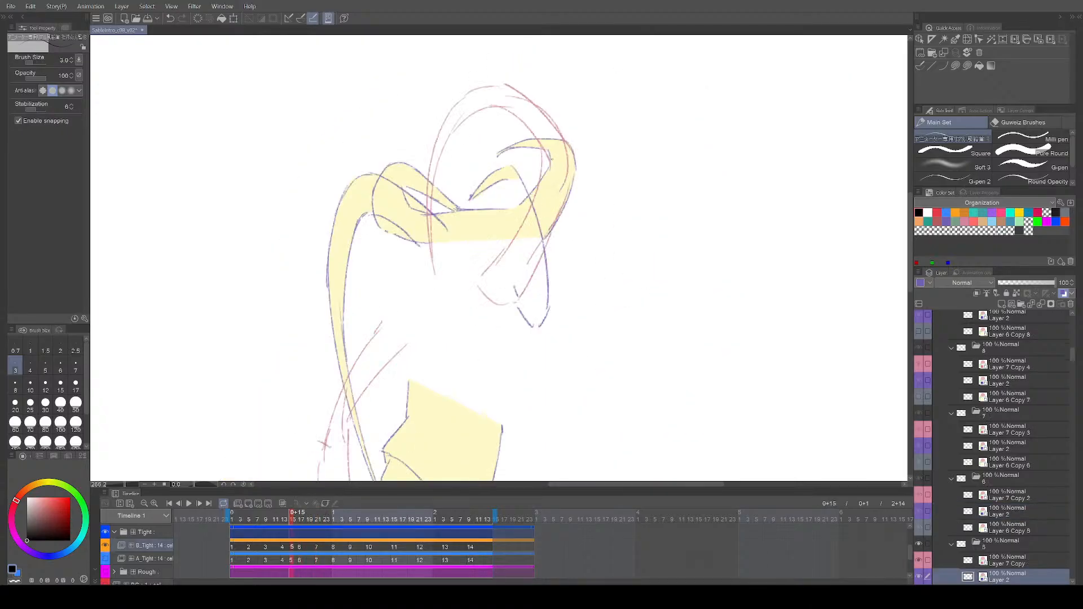
{"action": "key", "text": "e"}
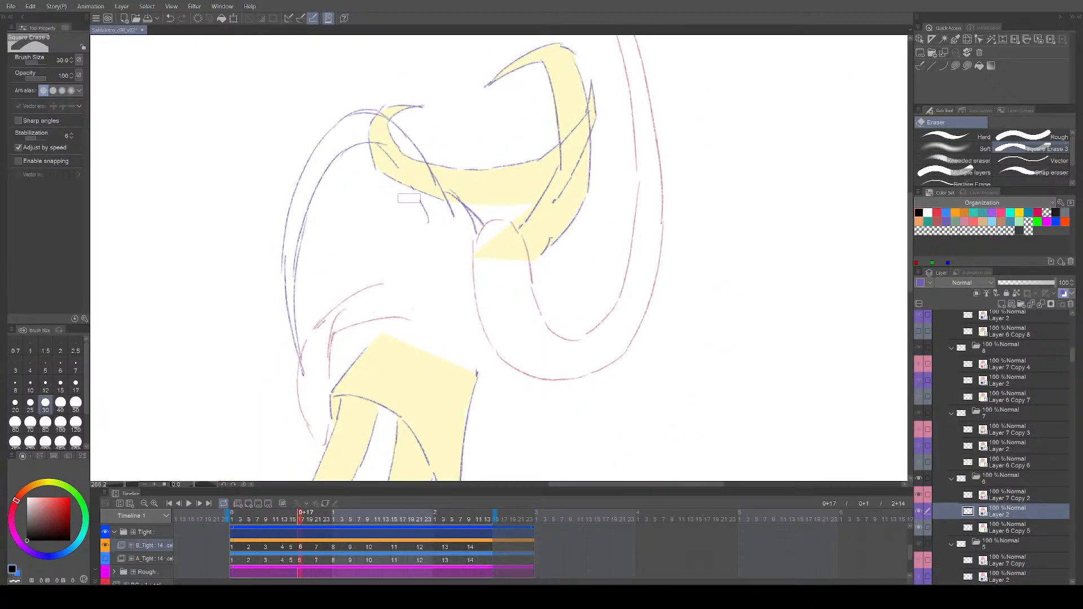
{"action": "key", "text": "p"}
{"action": "key", "text": "ctrl+z"}
{"action": "left_click_drag", "start_coordinate": [396, 172], "coordinate": [440, 237]}
{"action": "key", "text": "ctrl+z"}
{"action": "left_click_drag", "start_coordinate": [394, 163], "coordinate": [433, 244]}
{"action": "mouse_move", "coordinate": [583, 181]}
{"action": "left_mouse_down"}
{"action": "mouse_move", "coordinate": [581, 199]}
{"action": "mouse_move", "coordinate": [587, 192]}
{"action": "left_mouse_up"}
{"action": "key", "text": "ctrl+s"}
{"action": "left_click_drag", "start_coordinate": [647, 208], "coordinate": [636, 211]}
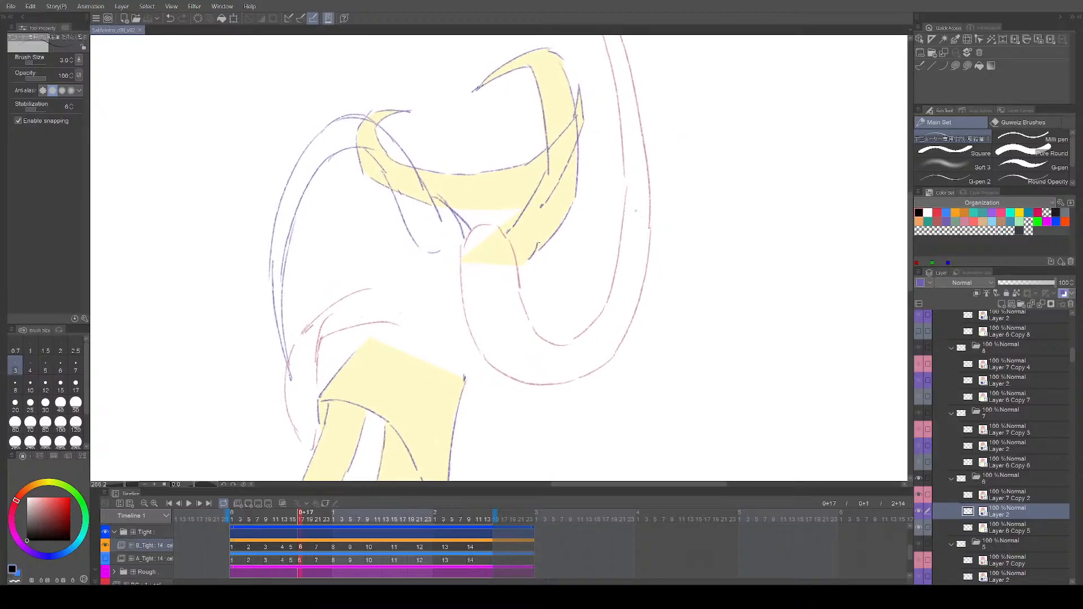
Step: Flip back and forth through drawings 4 to 7 to check the left strand's new inner contours in motion
{"action": "key", "text": "Left"}
{"action": "key", "text": "Left"}
{"action": "key", "text": "Right"}
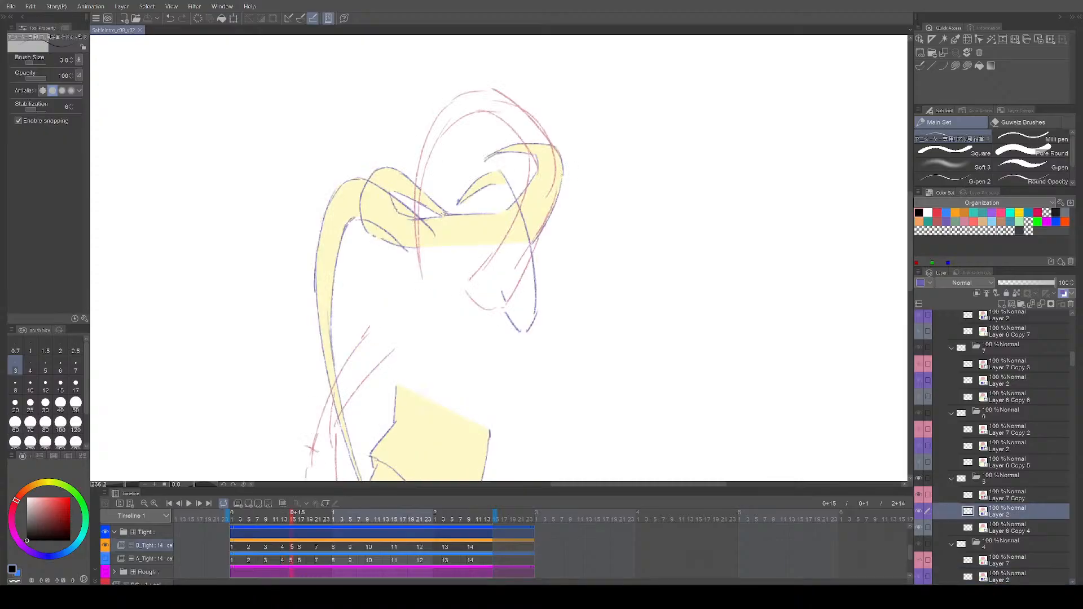
{"action": "key", "text": "Right"}
{"action": "key", "text": "Right"}
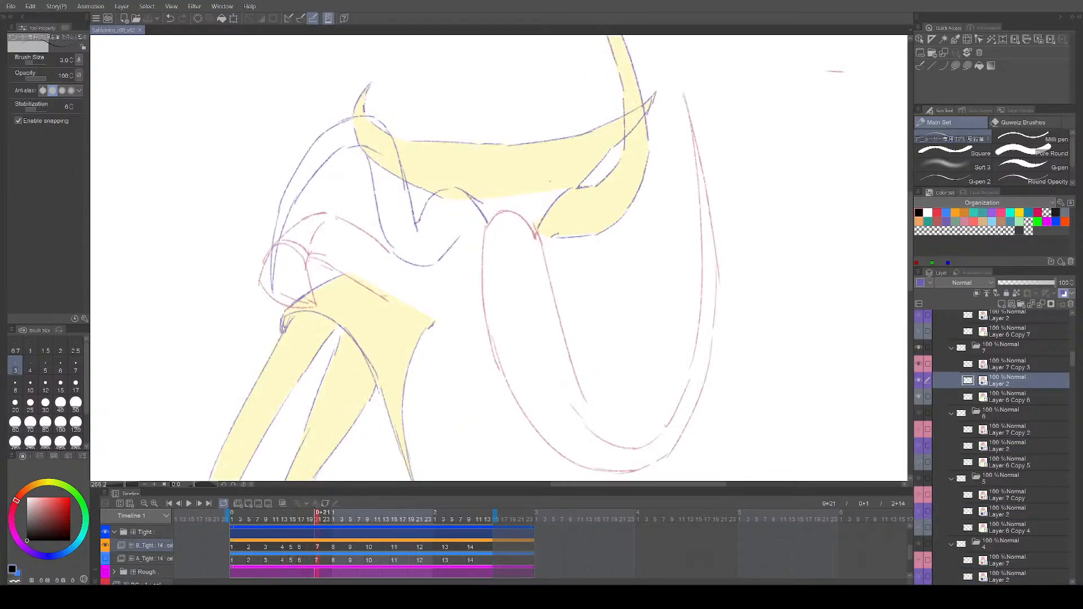
{"action": "key", "text": "Left"}
{"action": "key", "text": "Left"}
{"action": "key", "text": "Right"}
{"action": "key", "text": "Right"}
{"action": "key", "text": "Left"}
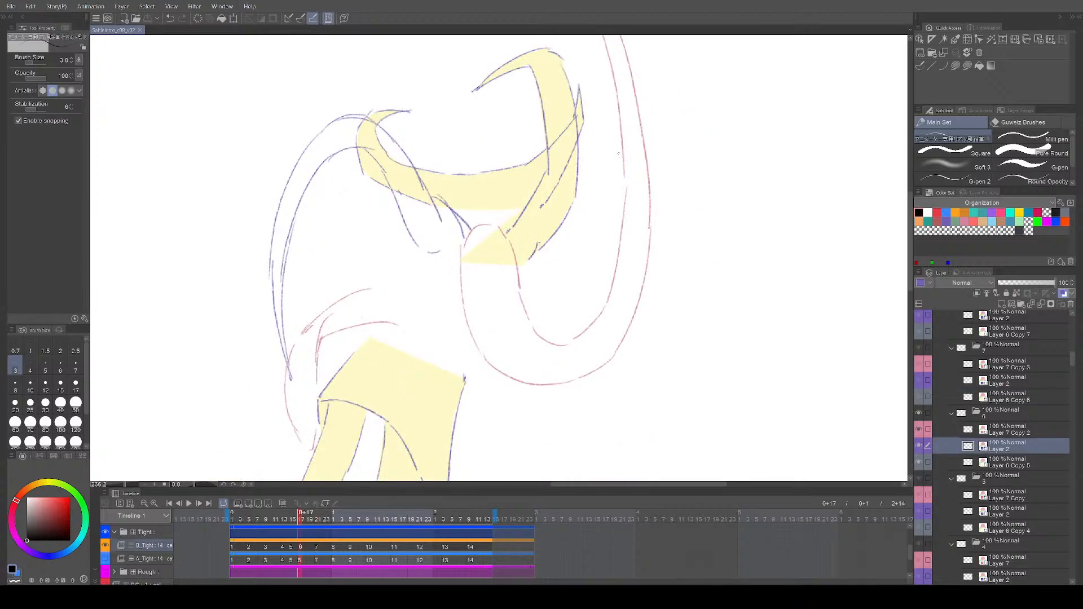
Step: Flip back and forth through drawings 5 to 9 to check how the left strand moves
{"action": "key", "text": "Right"}
{"action": "key", "text": "Right"}
{"action": "key", "text": "Right"}
{"action": "key", "text": "Right"}
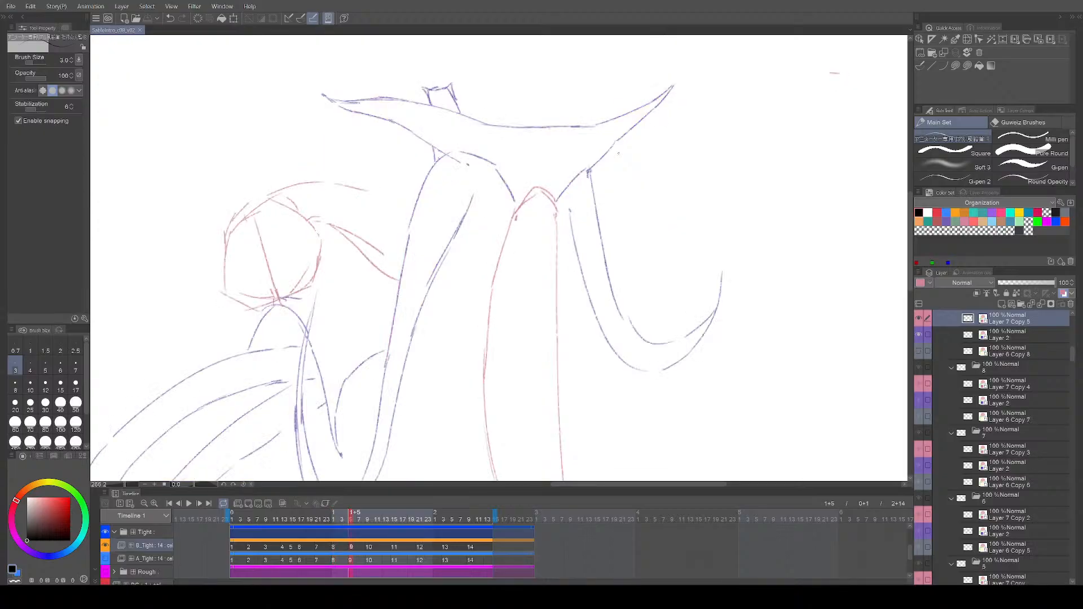
{"action": "key", "text": "Left"}
{"action": "key", "text": "Left"}
{"action": "key", "text": "Left"}
{"action": "key", "text": "Left"}
{"action": "key", "text": "Left"}
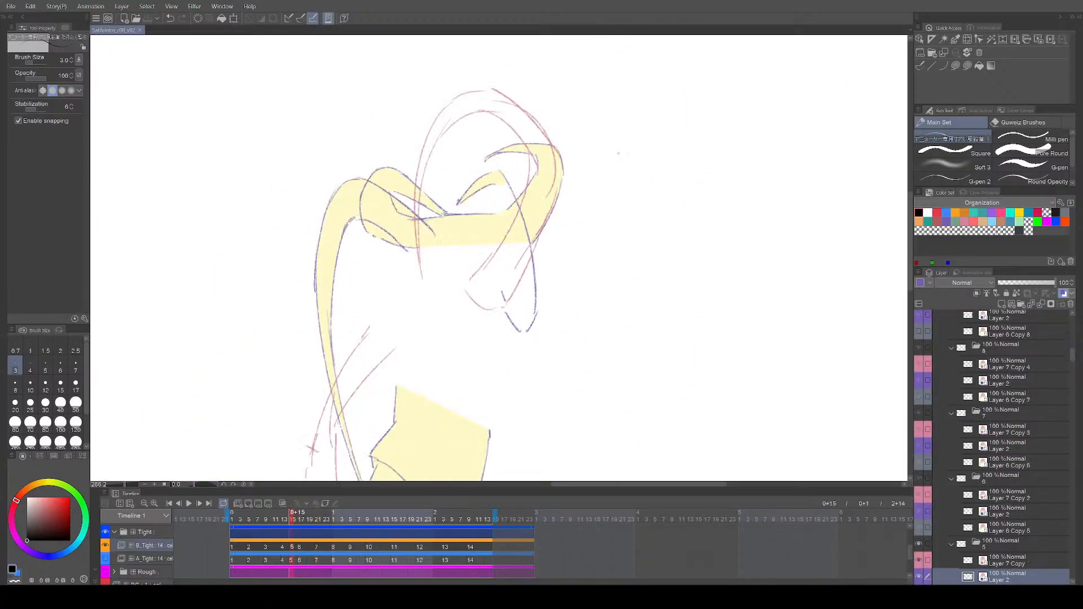
{"action": "key", "text": "Right"}
{"action": "key", "text": "Right"}
{"action": "key", "text": "Left"}
{"action": "key", "text": "Left"}
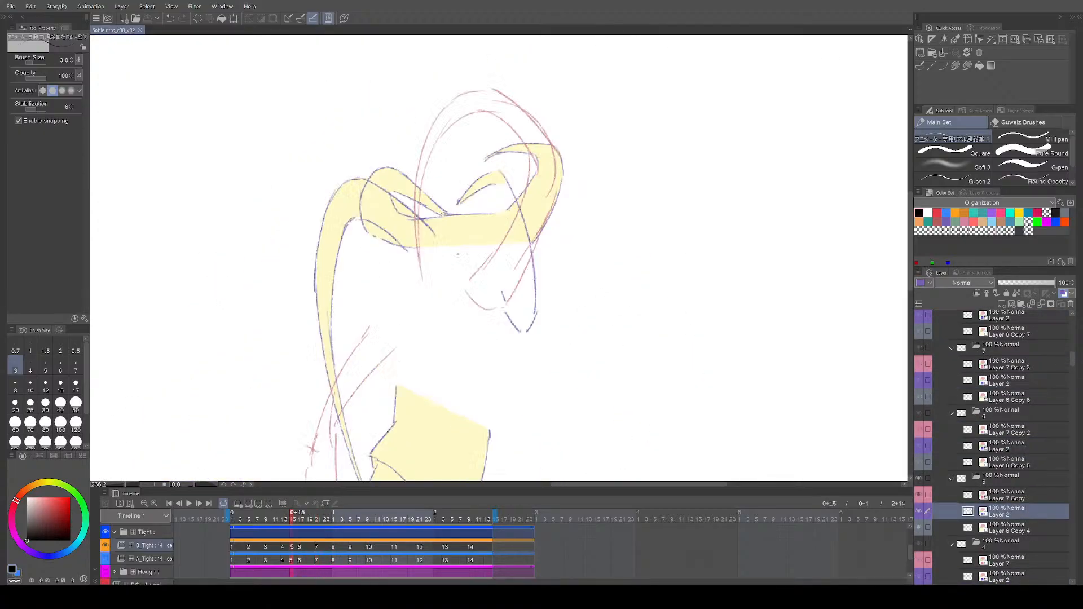
Step: Undo the last change and draw a short stroke just below the yellow sleeve band on drawing 5
{"action": "key", "text": "ctrl+z"}
{"action": "left_click_drag", "start_coordinate": [423, 272], "coordinate": [442, 264]}
{"action": "left_click_drag", "start_coordinate": [558, 243], "coordinate": [527, 226]}
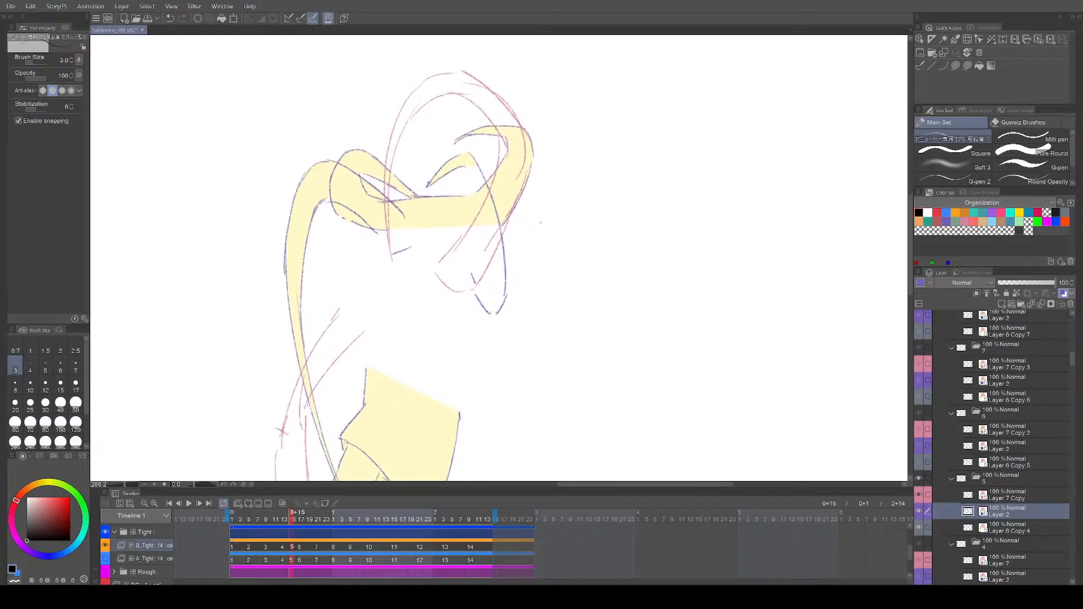
Step: Flip through the drawings from 5 to 11 and back to 9 to study the left strand's path
{"action": "key", "text": "Right"}
{"action": "key", "text": "Right"}
{"action": "key", "text": "Right"}
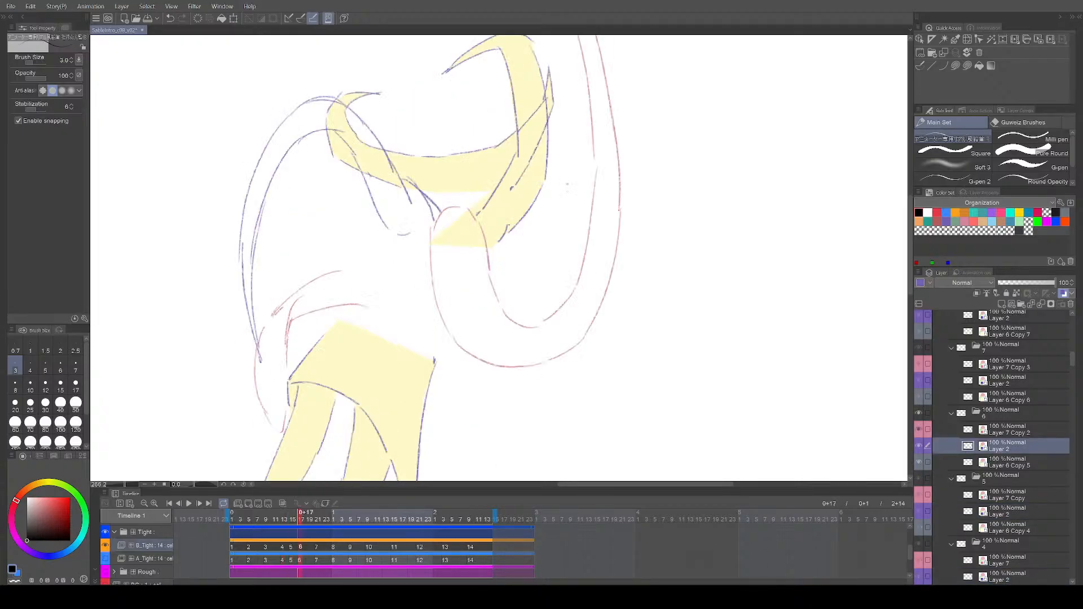
{"action": "key", "text": "Right"}
{"action": "key", "text": "Right"}
{"action": "key", "text": "Right"}
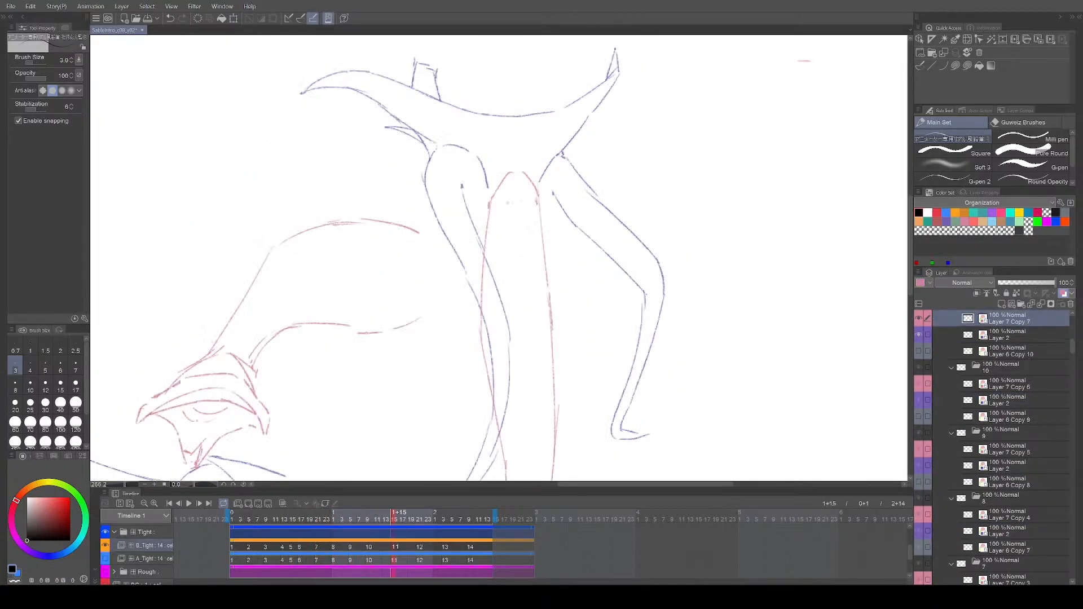
{"action": "key", "text": "Left"}
{"action": "key", "text": "Left"}
{"action": "key", "text": "Left"}
{"action": "key", "text": "Left"}
{"action": "key", "text": "Right"}
{"action": "key", "text": "Left"}
{"action": "key", "text": "Left"}
{"action": "key", "text": "Right"}
{"action": "key", "text": "Right"}
{"action": "key", "text": "Right"}
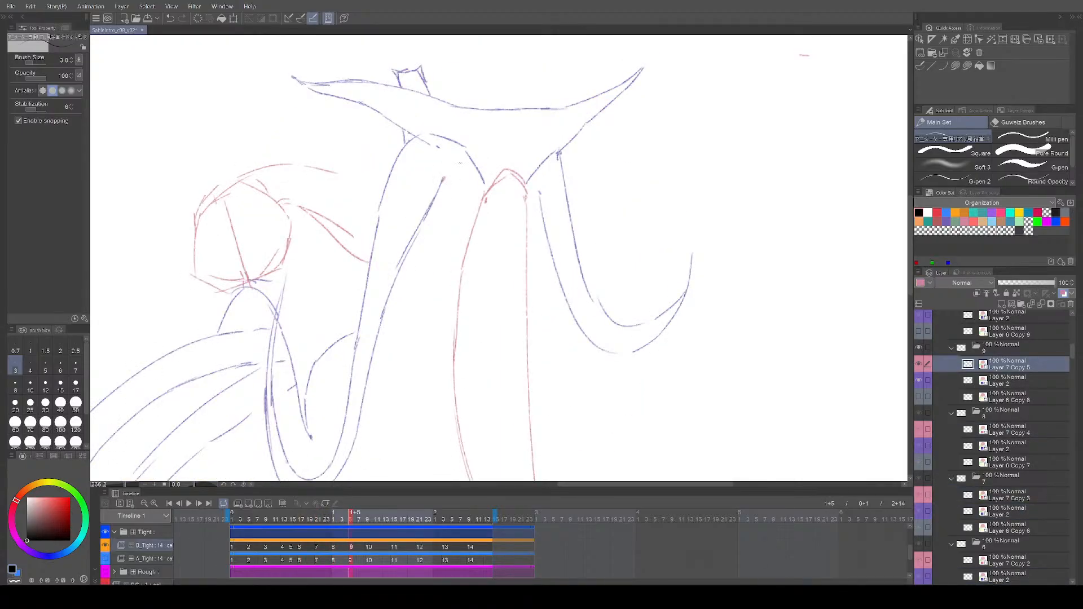
{"action": "key", "text": "Right"}
{"action": "key", "text": "Left"}
Step: Make Layer 2 active on drawing 9 and compare the neighbouring drawings 8 to 11
{"action": "left_click", "coordinate": [1005, 401]}
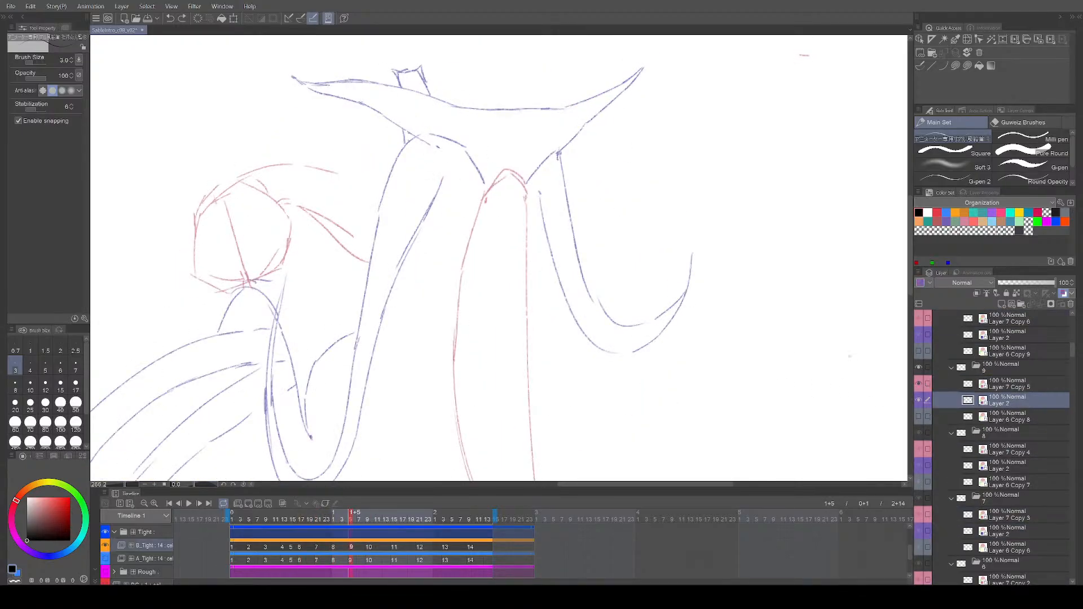
{"action": "key", "text": "Left"}
{"action": "key", "text": "Right"}
{"action": "key", "text": "Right"}
{"action": "key", "text": "Right"}
{"action": "key", "text": "Right"}
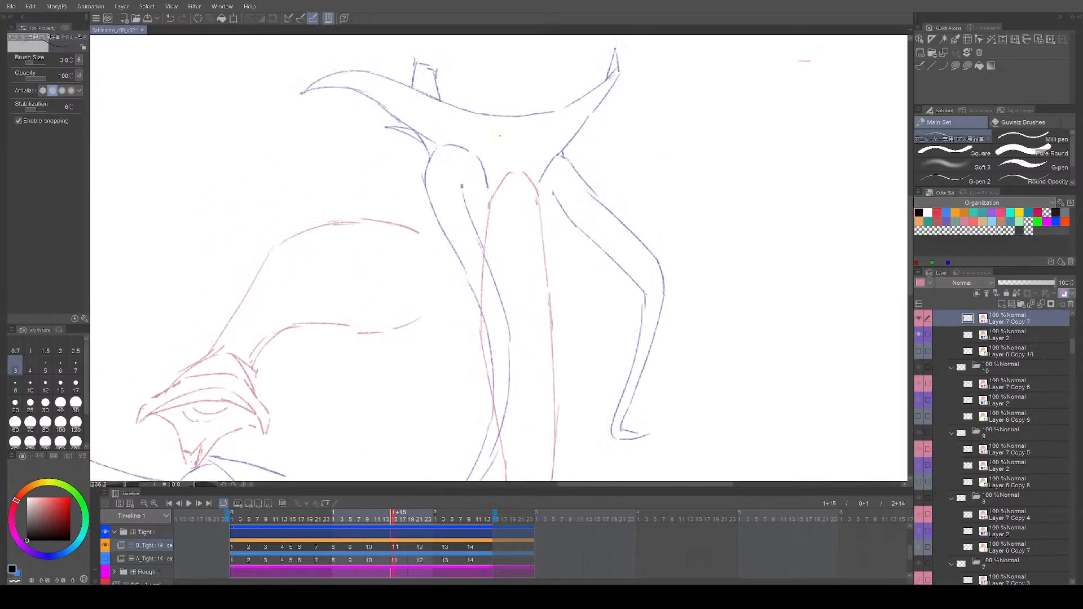
{"action": "key", "text": "Left"}
{"action": "key", "text": "Left"}
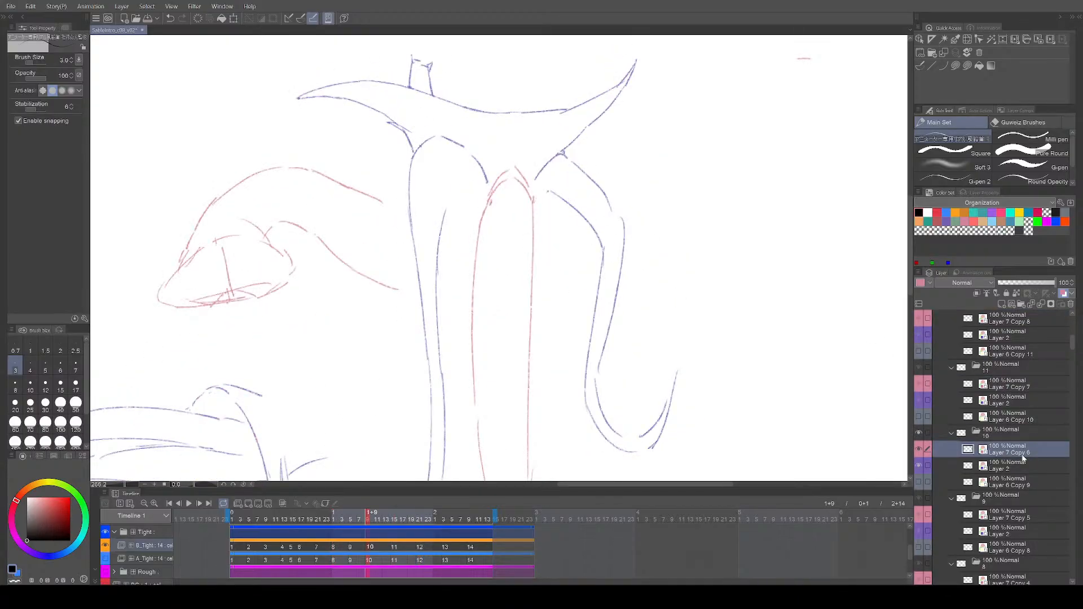
Step: Make Layer 2 active on drawing 10 and flip ahead to drawing 12 to examine the swinging strands
{"action": "left_click", "coordinate": [1019, 469]}
{"action": "key", "text": "Left"}
{"action": "key", "text": "Right"}
{"action": "key", "text": "Right"}
{"action": "key", "text": "Left"}
{"action": "key", "text": "Right"}
{"action": "key", "text": "Right"}
{"action": "key", "text": "Right"}
{"action": "key", "text": "Left"}
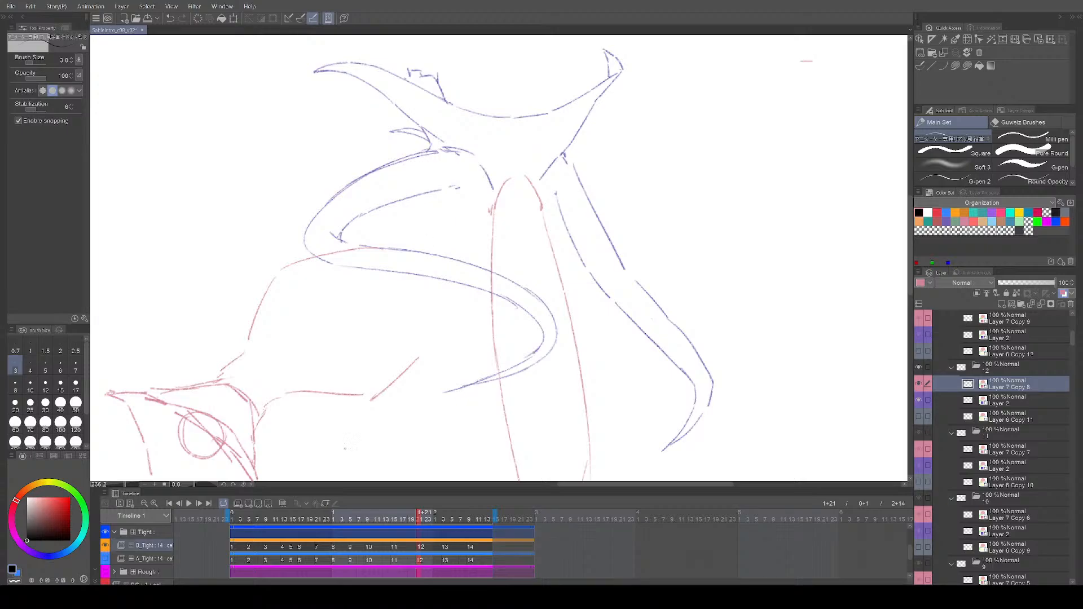
Step: Turn on onion skin and flip through drawings 10 to 14 to compare the strands' spacing
{"action": "left_click", "coordinate": [282, 505]}
{"action": "key", "text": "Right"}
{"action": "key", "text": "Right"}
{"action": "key", "text": "Left"}
{"action": "key", "text": "Left"}
{"action": "key", "text": "Left"}
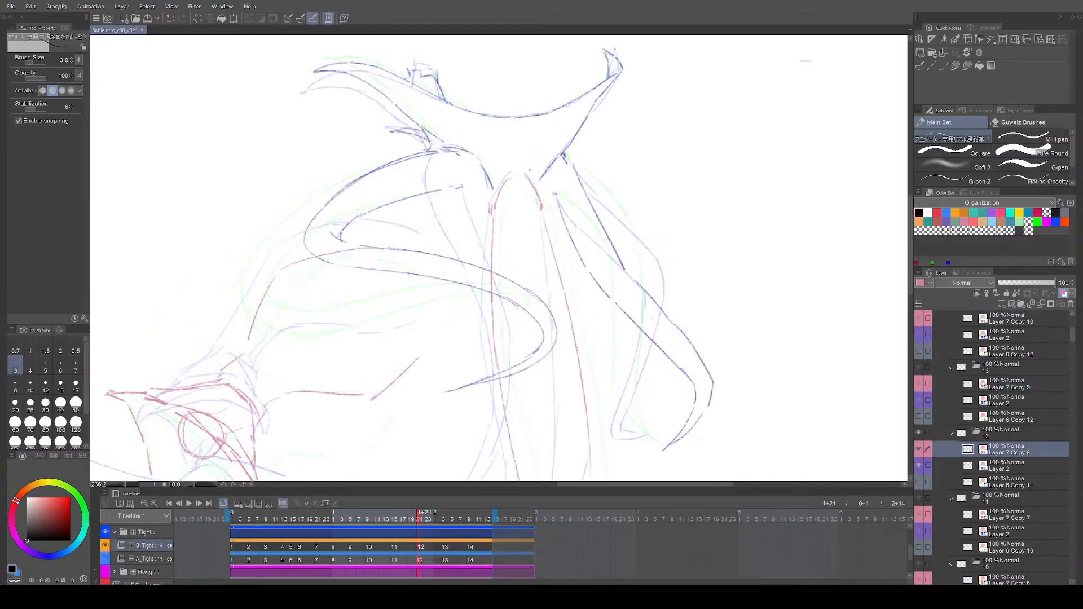
{"action": "key", "text": "Left"}
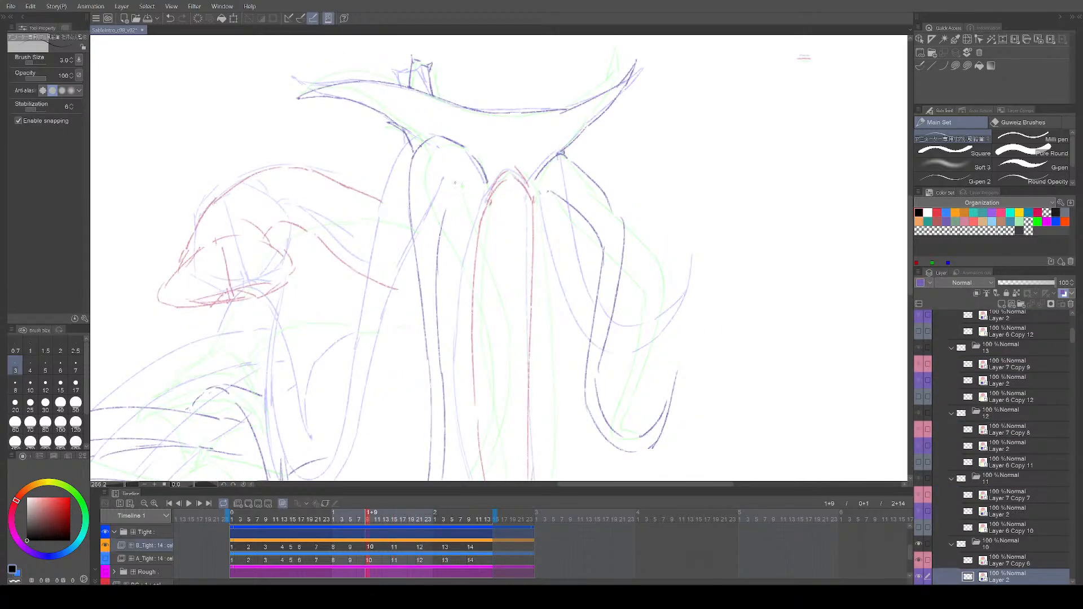
{"action": "key", "text": "Right"}
{"action": "key", "text": "Right"}
{"action": "key", "text": "Right"}
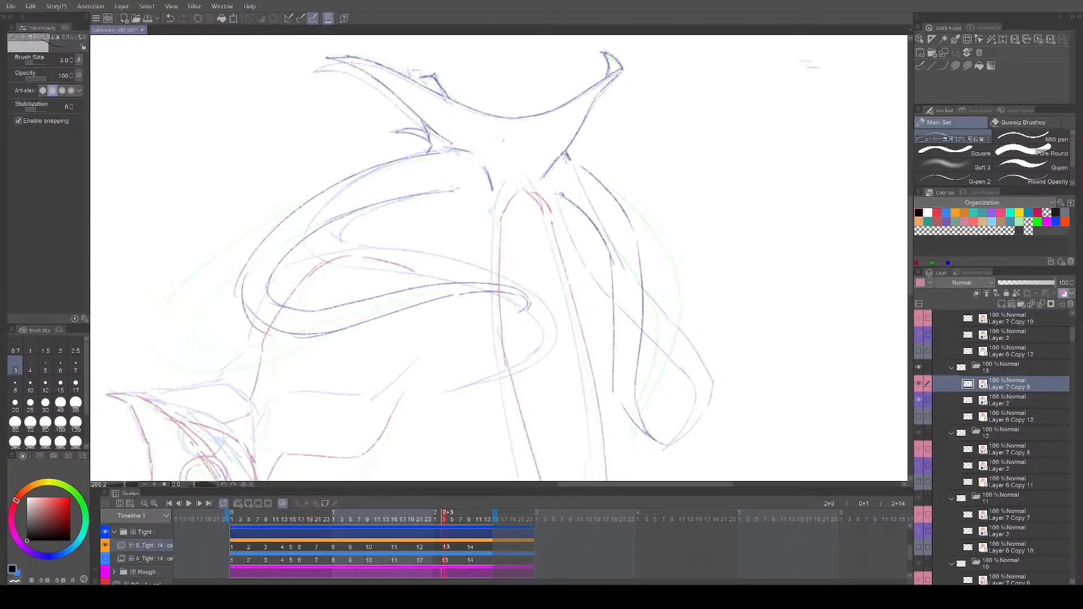
{"action": "key", "text": "Left"}
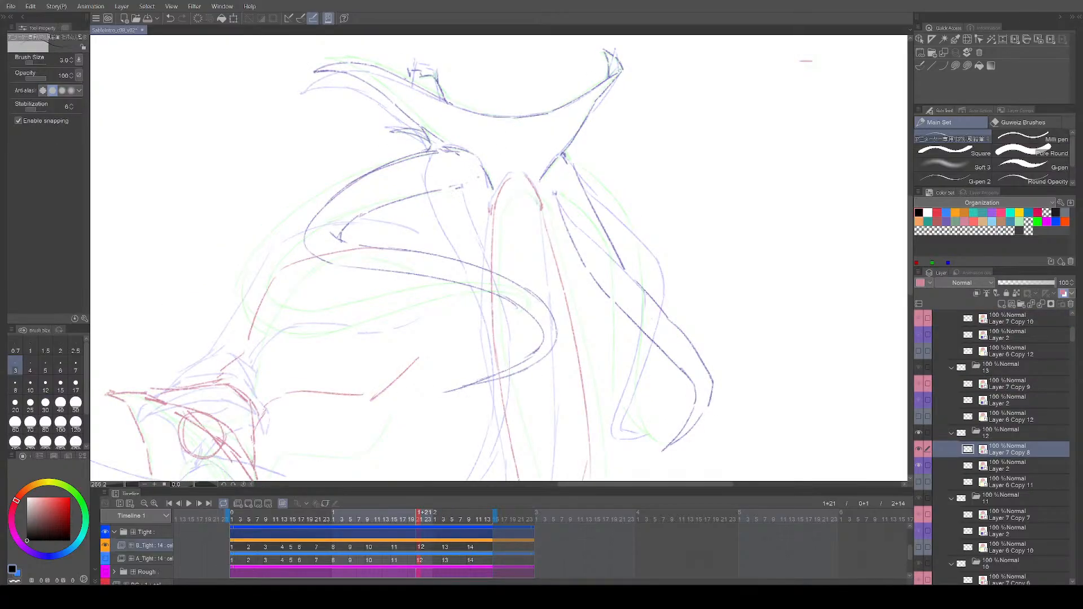
{"action": "key", "text": "Left"}
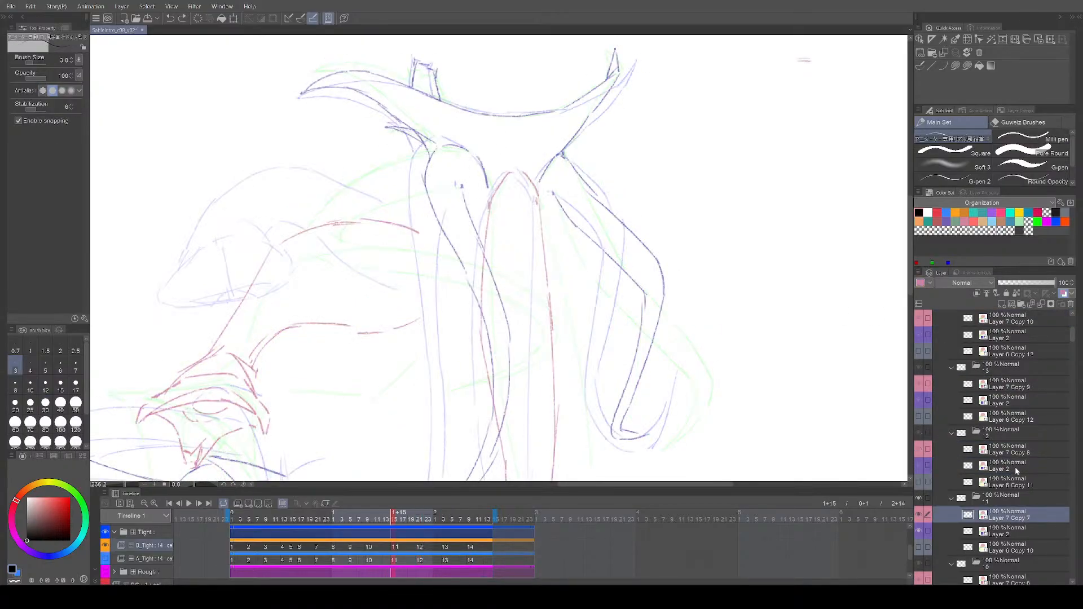
{"action": "key", "text": "Left"}
{"action": "key", "text": "Right"}
{"action": "key", "text": "Right"}
{"action": "key", "text": "Right"}
{"action": "key", "text": "Right"}
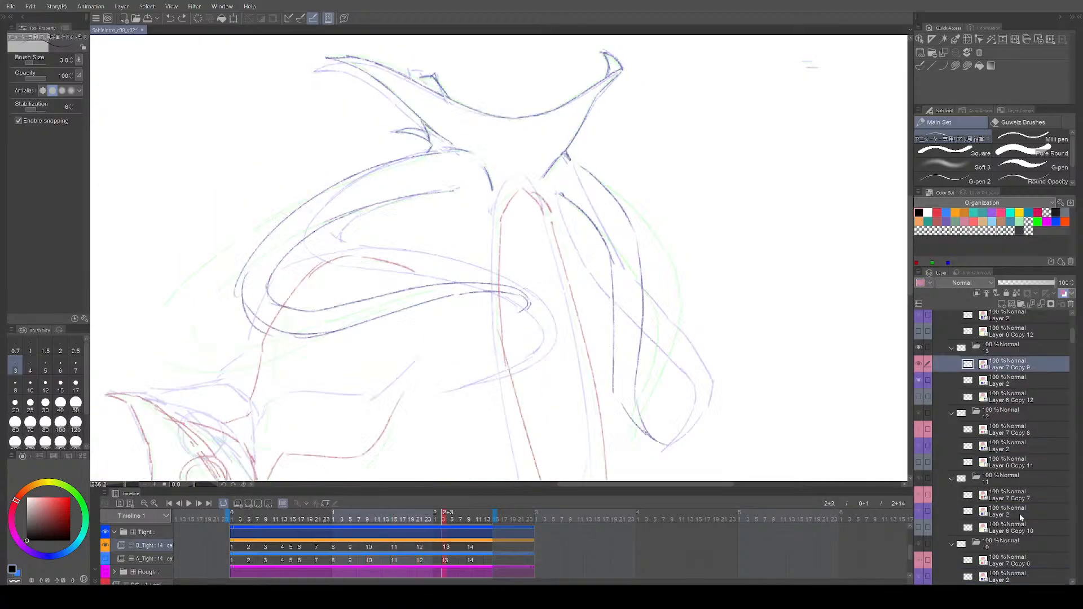
Step: Flip back from drawing 14 to drawing 4 and ahead to drawing 8 with onion skin on
{"action": "key", "text": "Left"}
{"action": "key", "text": "Left"}
{"action": "key", "text": "Left"}
{"action": "key", "text": "Left"}
{"action": "key", "text": "Left"}
{"action": "key", "text": "Left"}
{"action": "key", "text": "Left"}
{"action": "key", "text": "Left"}
{"action": "key", "text": "Left"}
{"action": "key", "text": "Left"}
{"action": "key", "text": "Left"}
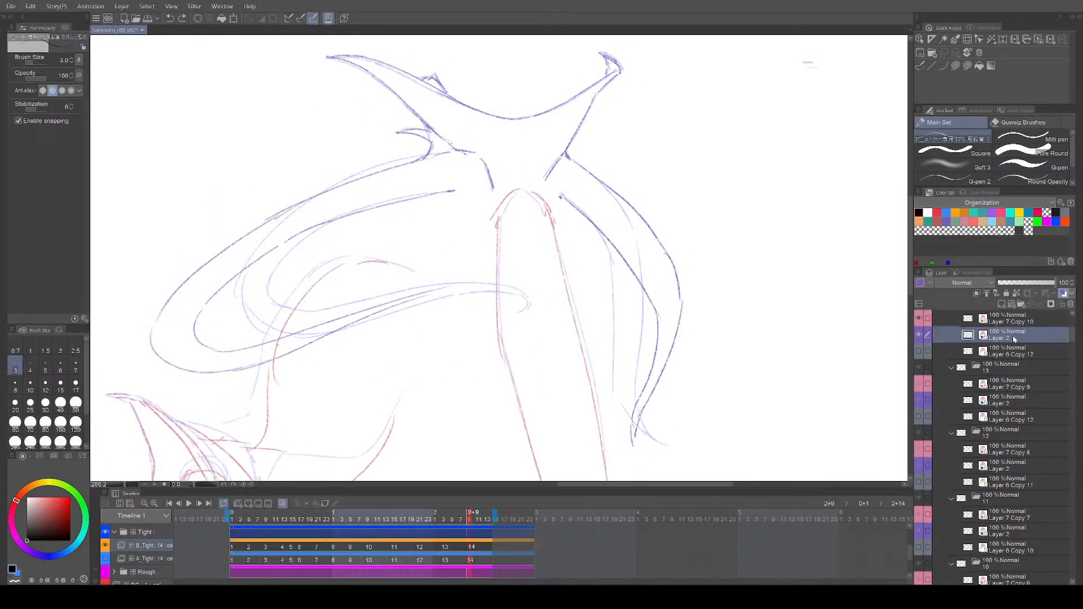
{"action": "key", "text": "Right"}
{"action": "key", "text": "Right"}
{"action": "key", "text": "Right"}
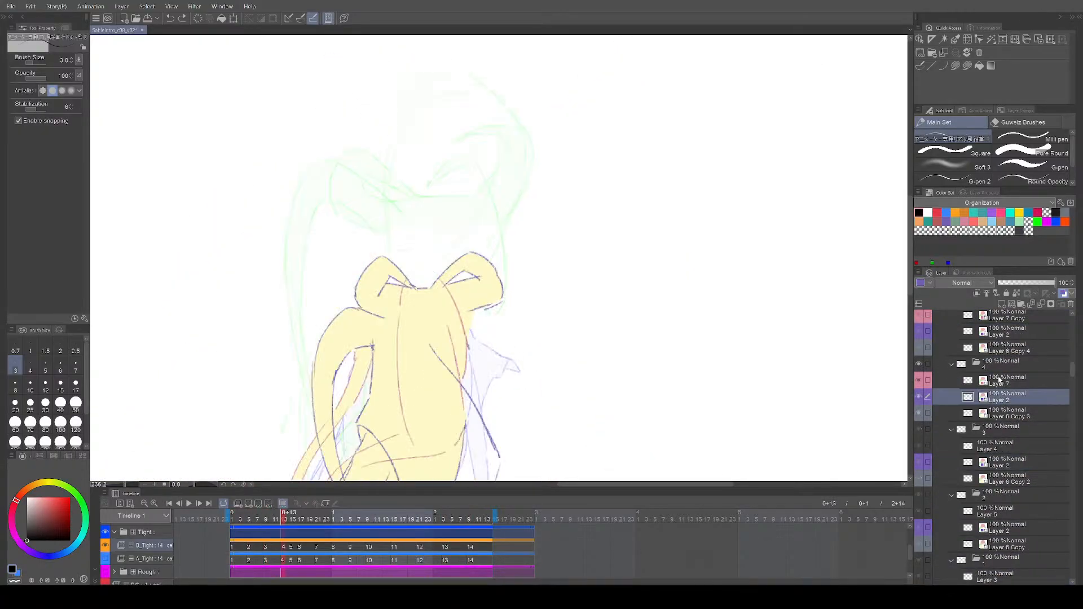
{"action": "key", "text": "Right"}
{"action": "key", "text": "Right"}
{"action": "key", "text": "Right"}
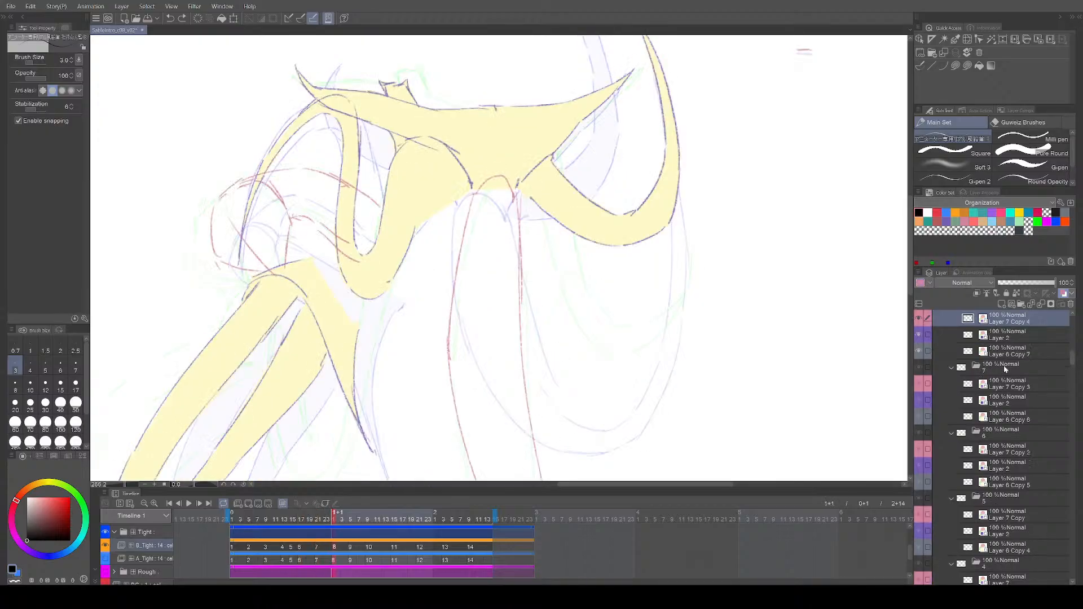
Step: Step ahead from drawing 8 to drawing 14 and back to drawing 12 to review the left strand's swing
{"action": "key", "text": "Left"}
{"action": "key", "text": "Right"}
{"action": "key", "text": "Right"}
{"action": "key", "text": "Right"}
{"action": "key", "text": "Right"}
{"action": "key", "text": "Right"}
{"action": "key", "text": "Right"}
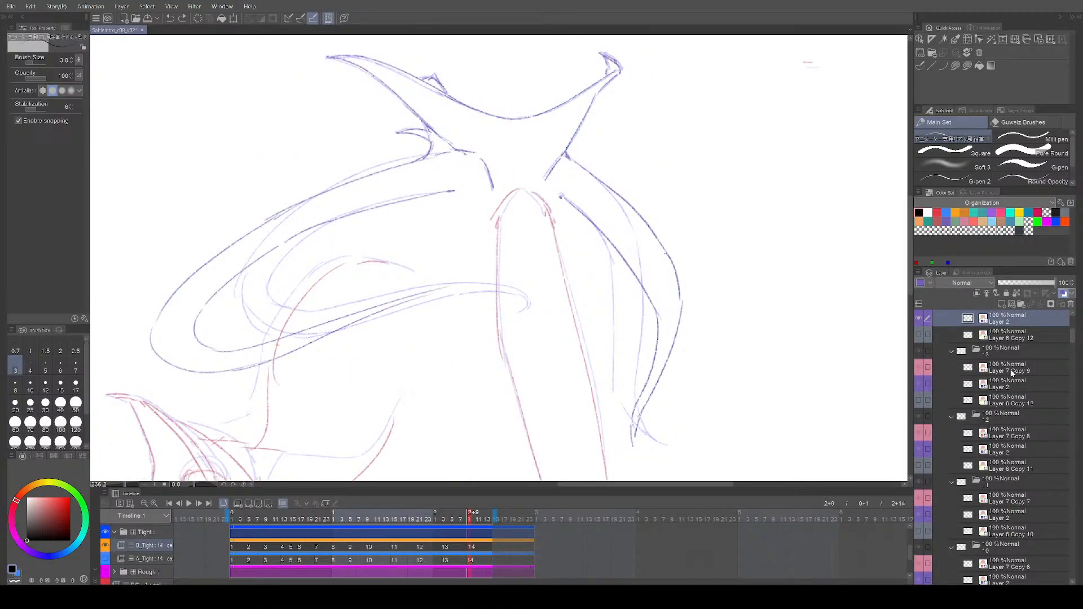
{"action": "key", "text": "Left"}
{"action": "key", "text": "Left"}
{"action": "key", "text": "Left"}
{"action": "key", "text": "Left"}
{"action": "key", "text": "Left"}
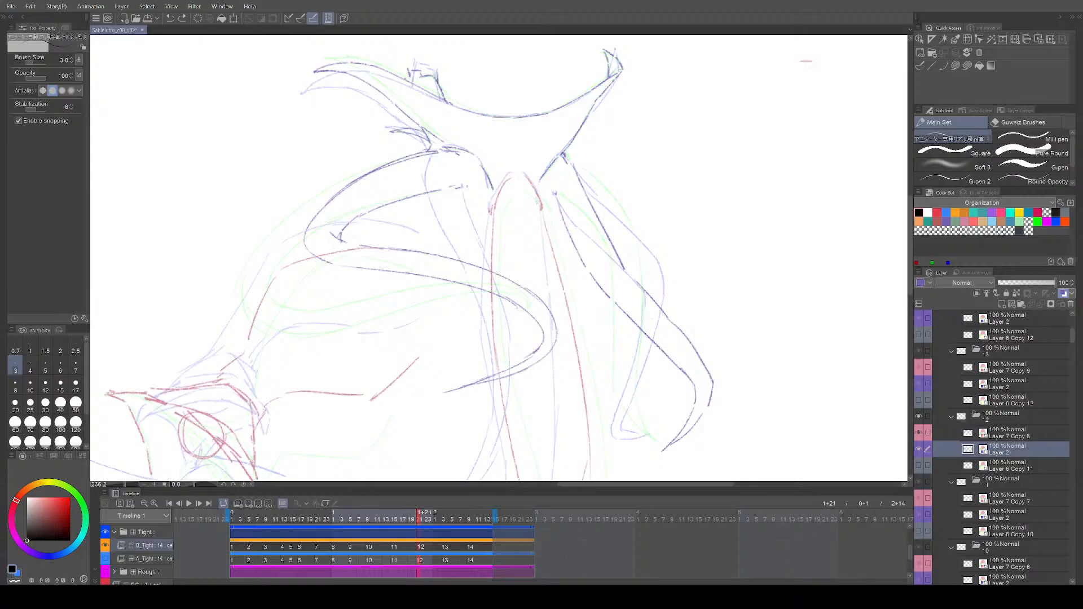
{"action": "key", "text": "Right"}
{"action": "key", "text": "m"}
{"action": "mouse_move", "coordinate": [460, 162]}
{"action": "left_mouse_down"}
{"action": "mouse_move", "coordinate": [470, 174]}
{"action": "mouse_move", "coordinate": [465, 164]}
{"action": "left_mouse_up"}
{"action": "key", "text": "ctrl+d"}
{"action": "key", "text": "p"}
Step: Flip through drawings 6 to 11 with onion skin on to compare the strands between neighbouring drawings
{"action": "key", "text": "Right"}
{"action": "key", "text": "Right"}
{"action": "key", "text": "Left"}
{"action": "key", "text": "Left"}
{"action": "key", "text": "Left"}
{"action": "key", "text": "Left"}
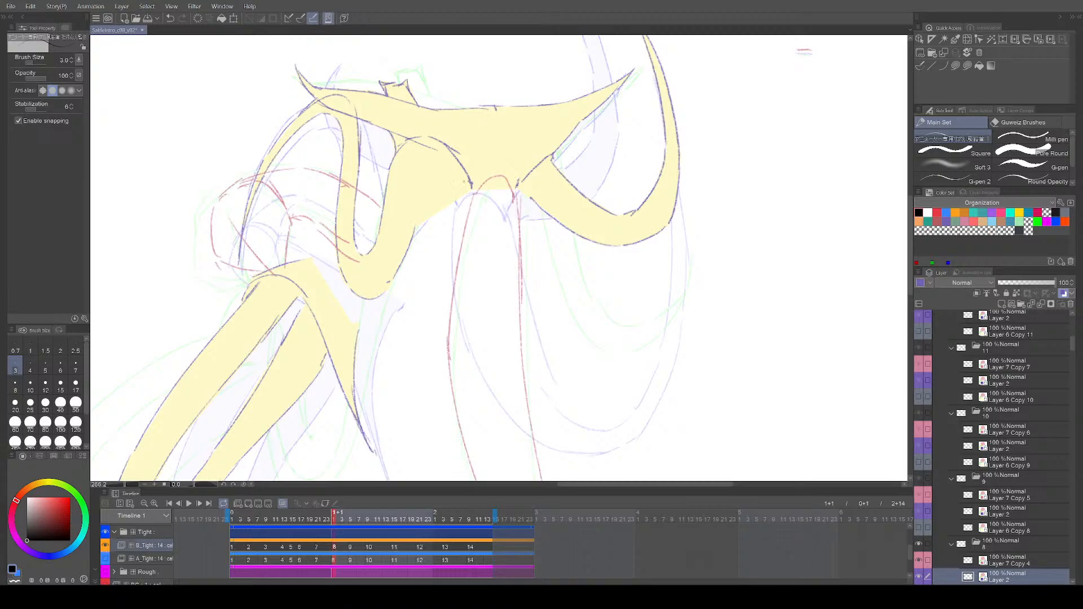
{"action": "key", "text": "Right"}
{"action": "key", "text": "Right"}
{"action": "key", "text": "Right"}
{"action": "key", "text": "Left"}
{"action": "key", "text": "Left"}
{"action": "key", "text": "Left"}
{"action": "key", "text": "Left"}
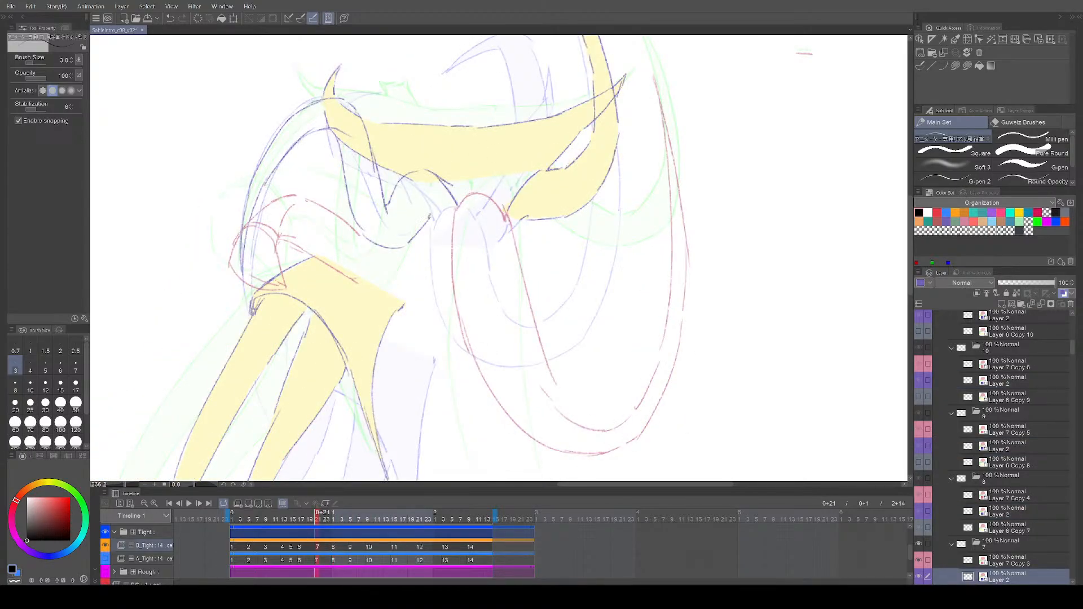
{"action": "key", "text": "Right"}
{"action": "key", "text": "Right"}
{"action": "key", "text": "Left"}
{"action": "key", "text": "Left"}
{"action": "key", "text": "Left"}
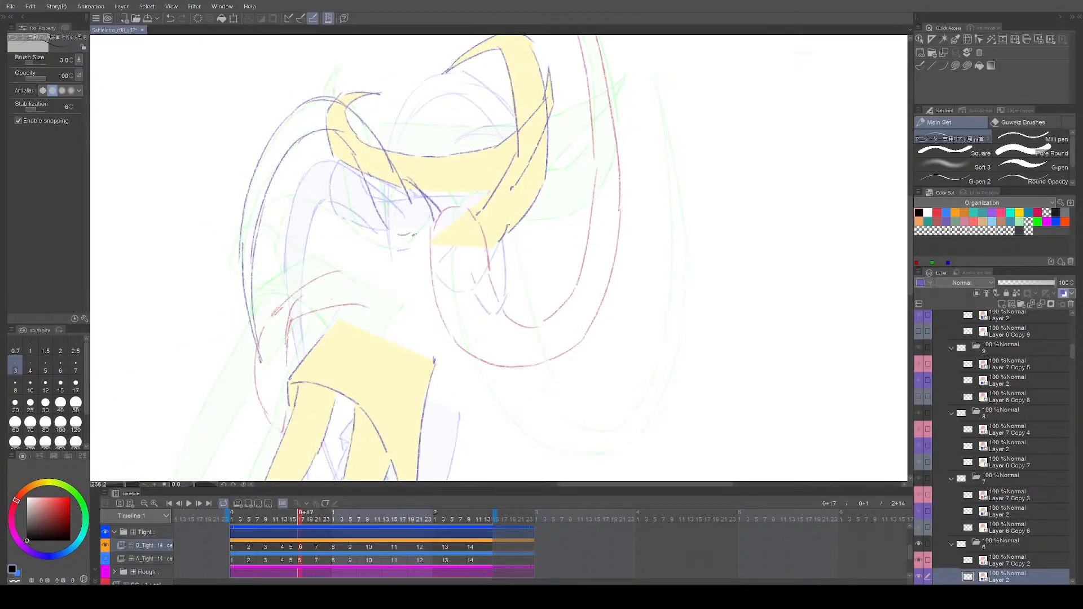
Step: Compare drawing 6 with its neighbours and erase part of the stray mark at the left strand's lower inner end
{"action": "key", "text": "Right"}
{"action": "key", "text": "Left"}
{"action": "key", "text": "Left"}
{"action": "key", "text": "Right"}
{"action": "key", "text": "Right"}
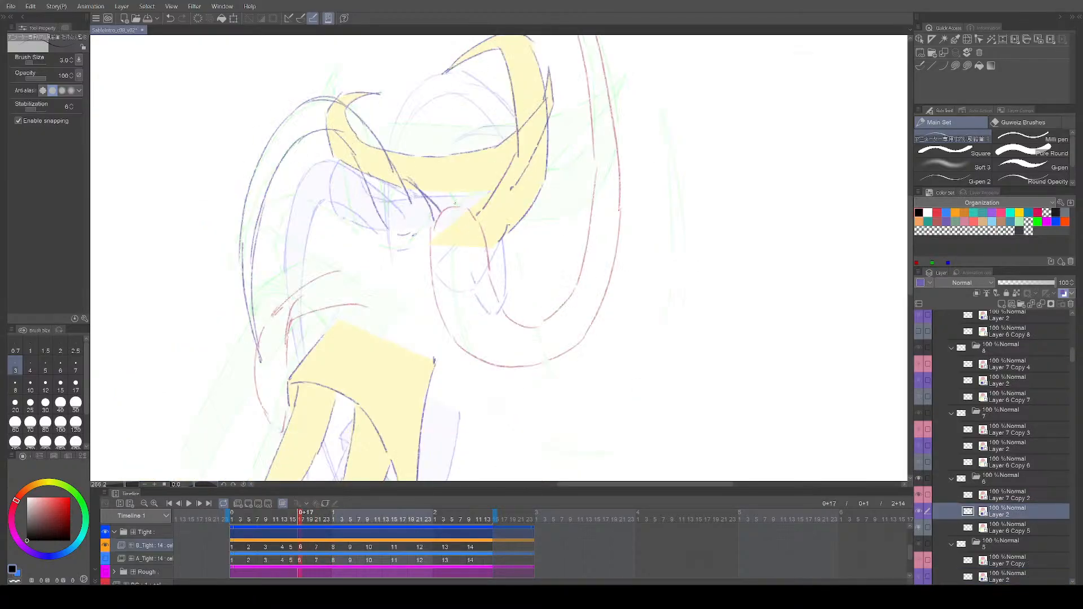
{"action": "key", "text": "Right"}
{"action": "key", "text": "Left"}
{"action": "key", "text": "e"}
{"action": "left_click_drag", "start_coordinate": [432, 215], "coordinate": [417, 234]}
{"action": "key", "text": "p"}
Step: Step ahead to drawing 9, save the file and turn off onion skin
{"action": "key", "text": "Right"}
{"action": "key", "text": "Right"}
{"action": "key", "text": "Right"}
{"action": "key", "text": "Right"}
{"action": "key", "text": "Right"}
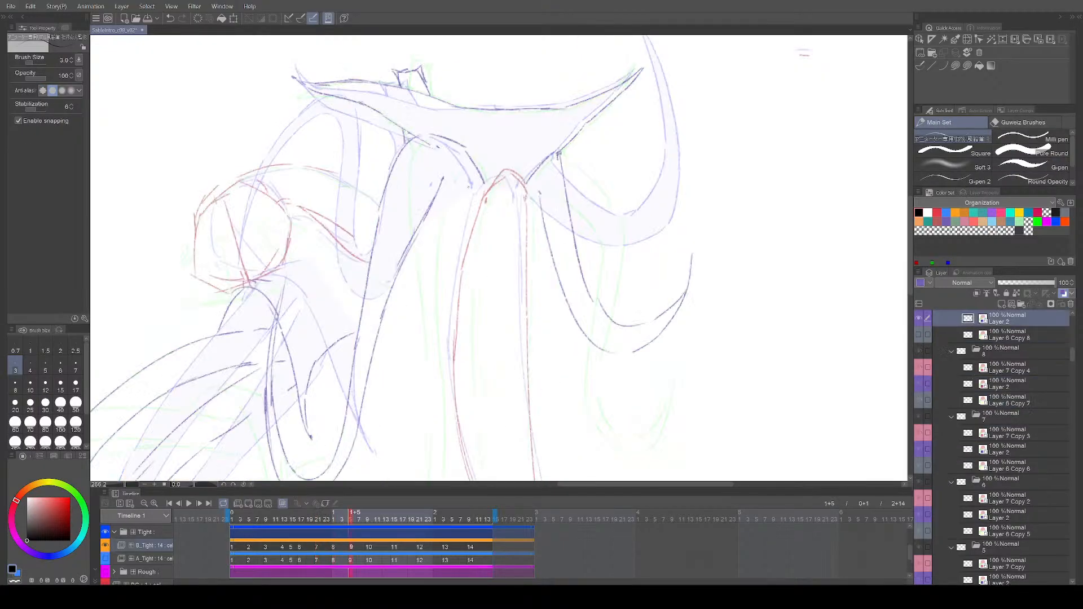
{"action": "left_click_drag", "start_coordinate": [471, 298], "coordinate": [474, 292]}
{"action": "key", "text": "ctrl+s"}
{"action": "left_click", "coordinate": [283, 503]}
Step: Flip ahead to drawing 11 and back to drawing 6 without onion skin to check the strands' motion
{"action": "key", "text": "Right"}
{"action": "key", "text": "Right"}
{"action": "key", "text": "Left"}
{"action": "key", "text": "Left"}
{"action": "key", "text": "Left"}
{"action": "key", "text": "Left"}
{"action": "key", "text": "Left"}
{"action": "key", "text": "Left"}
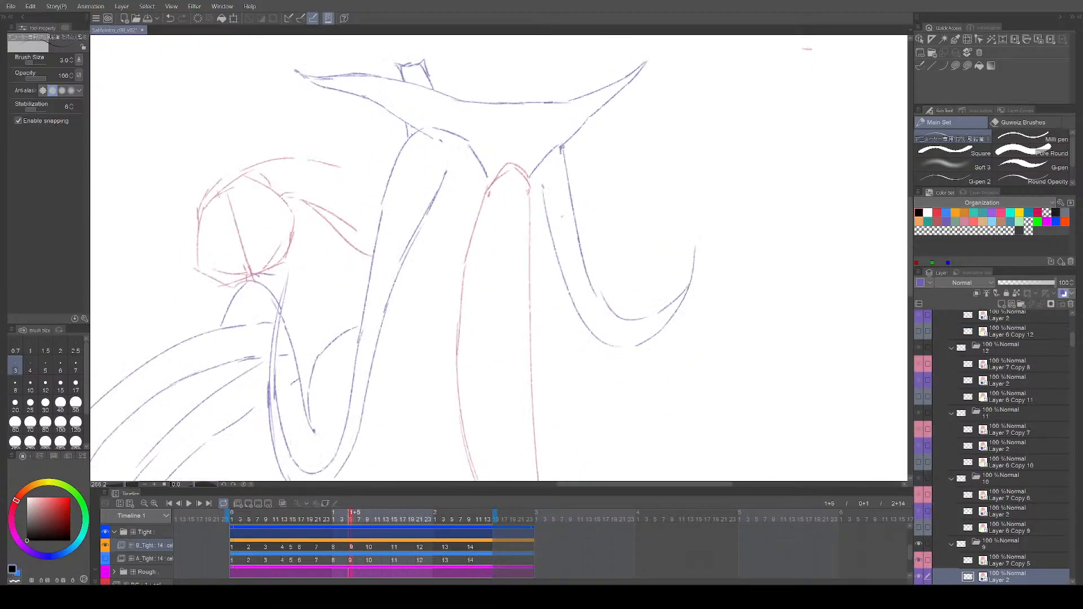
{"action": "key", "text": "Left"}
{"action": "key", "text": "Left"}
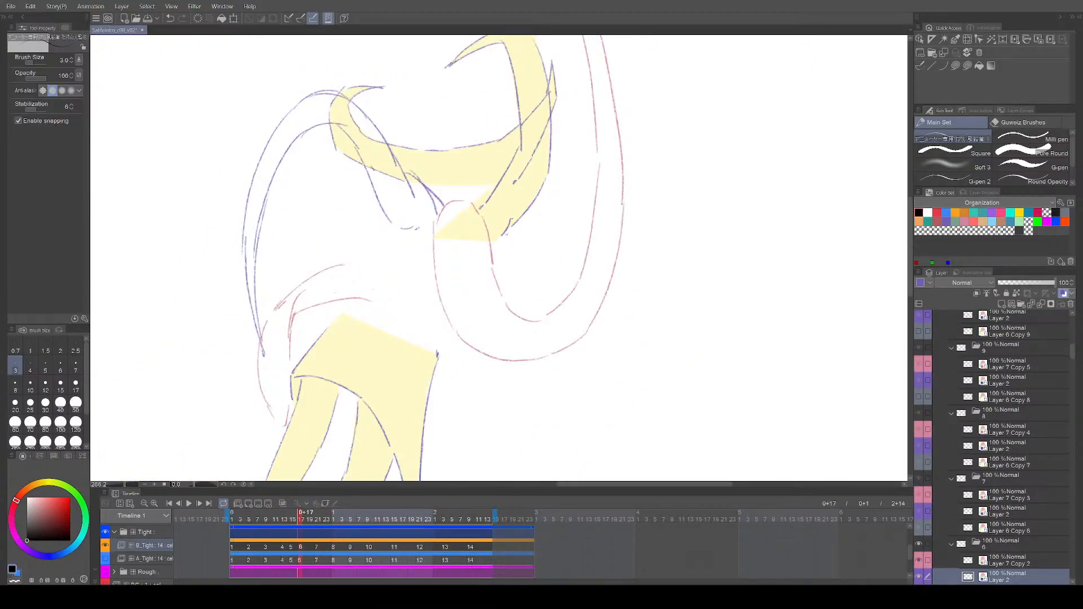
Step: Erase more of the stray mark below the left strand's inner contour on drawing 6 with a smaller eraser, and save the file
{"action": "key", "text": "e"}
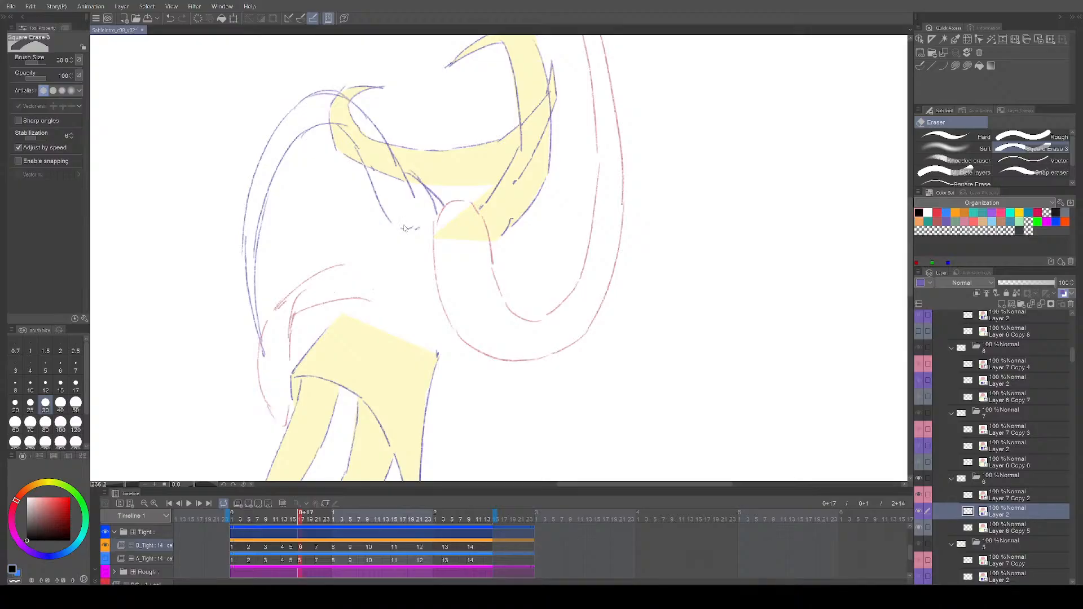
{"action": "key", "text": "bracketleft"}
{"action": "key", "text": "bracketleft"}
{"action": "key", "text": "bracketleft"}
{"action": "mouse_move", "coordinate": [456, 215]}
{"action": "left_mouse_down"}
{"action": "mouse_move", "coordinate": [446, 221]}
{"action": "mouse_move", "coordinate": [474, 252]}
{"action": "left_mouse_up"}
{"action": "key", "text": "p"}
{"action": "key", "text": "ctrl+s"}
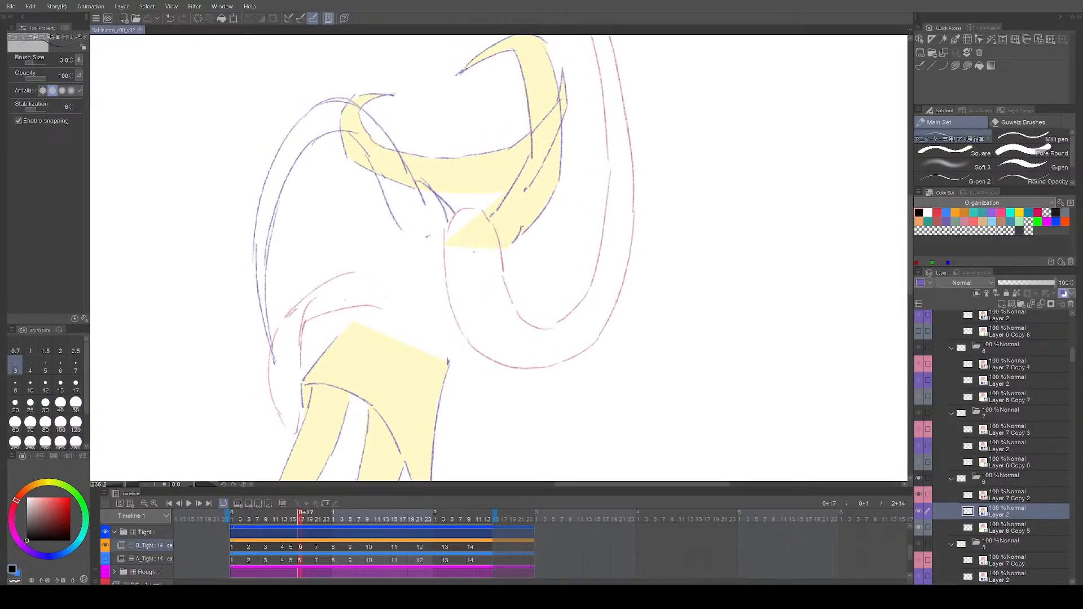
Step: Draw the upper part of the left strand's inner contour on drawing 8 and save the file
{"action": "key", "text": "ctrl+Right"}
{"action": "key", "text": "ctrl+Right"}
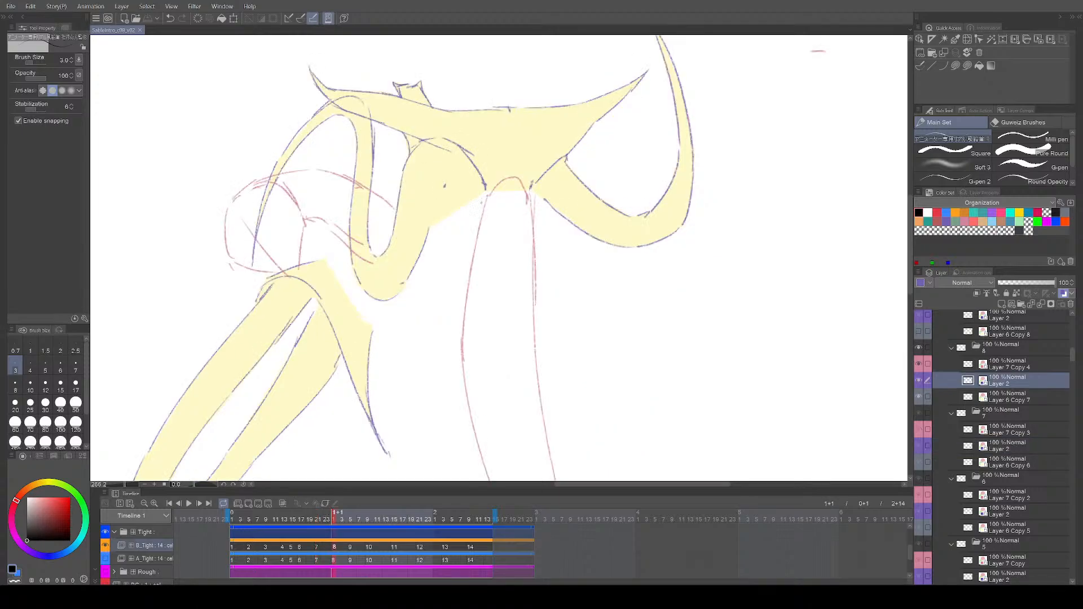
{"action": "key", "text": "ctrl+z"}
{"action": "mouse_move", "coordinate": [442, 190]}
{"action": "left_mouse_down"}
{"action": "mouse_move", "coordinate": [424, 252]}
{"action": "mouse_move", "coordinate": [429, 236]}
{"action": "mouse_move", "coordinate": [479, 246]}
{"action": "left_mouse_up"}
{"action": "key", "text": "ctrl+z"}
{"action": "key", "text": "ctrl+z"}
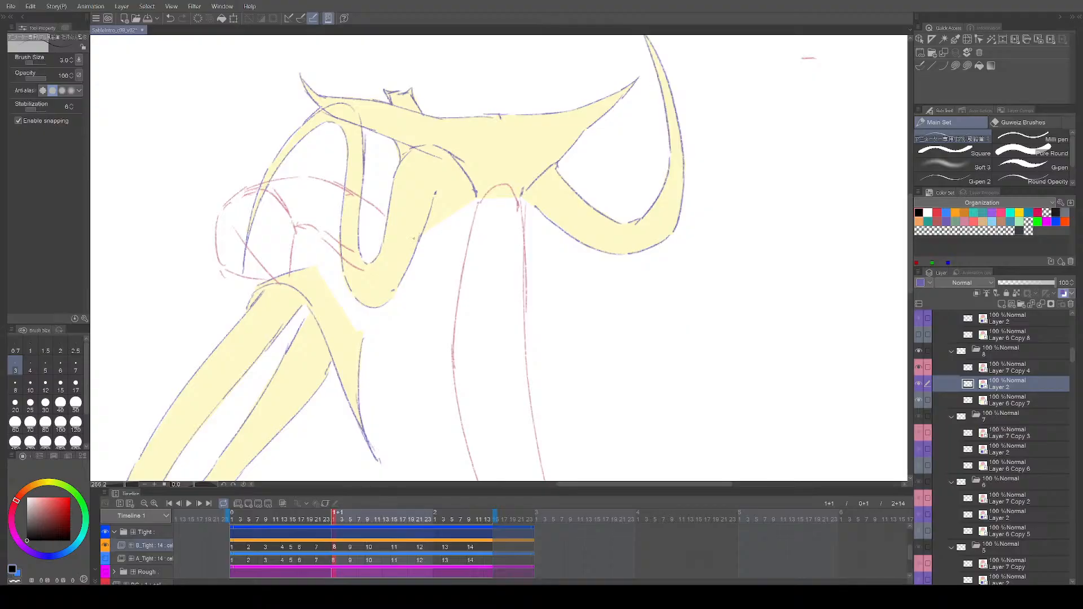
{"action": "key", "text": "ctrl+s"}
Step: Draw the upper part of the left strand's inner contour on drawing 10, redoing the stroke until it curves smoothly downward
{"action": "key", "text": "ctrl+Right"}
{"action": "key", "text": "ctrl+Right"}
{"action": "key", "text": "ctrl+Left"}
{"action": "key", "text": "ctrl+Right"}
{"action": "key", "text": "e"}
{"action": "key", "text": "p"}
{"action": "mouse_move", "coordinate": [444, 265]}
{"action": "left_mouse_down"}
{"action": "mouse_move", "coordinate": [460, 188]}
{"action": "mouse_move", "coordinate": [442, 288]}
{"action": "left_mouse_up"}
{"action": "key", "text": "ctrl+z"}
{"action": "key", "text": "ctrl+z"}
{"action": "left_click_drag", "start_coordinate": [460, 188], "coordinate": [439, 273]}
{"action": "key", "text": "ctrl+z"}
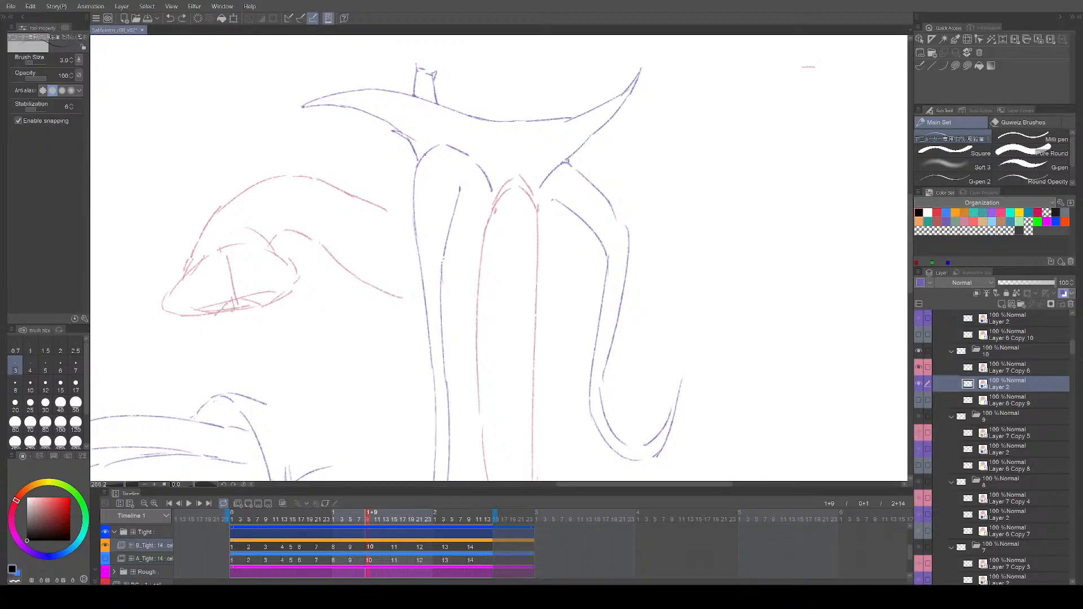
{"action": "left_click_drag", "start_coordinate": [487, 215], "coordinate": [488, 210]}
{"action": "key", "text": "ctrl+z"}
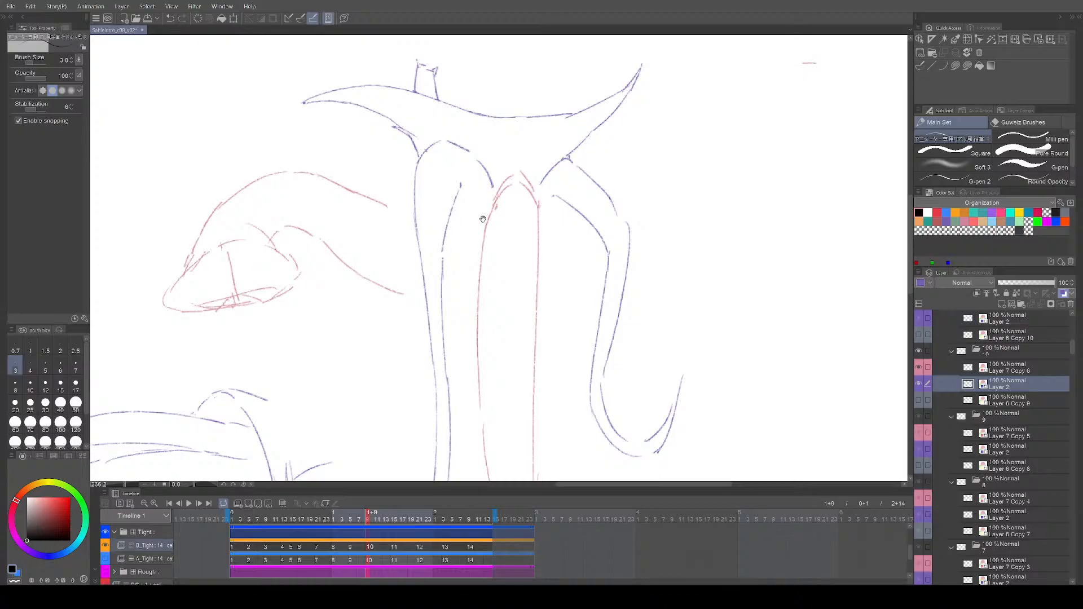
{"action": "left_click_drag", "start_coordinate": [483, 218], "coordinate": [493, 219]}
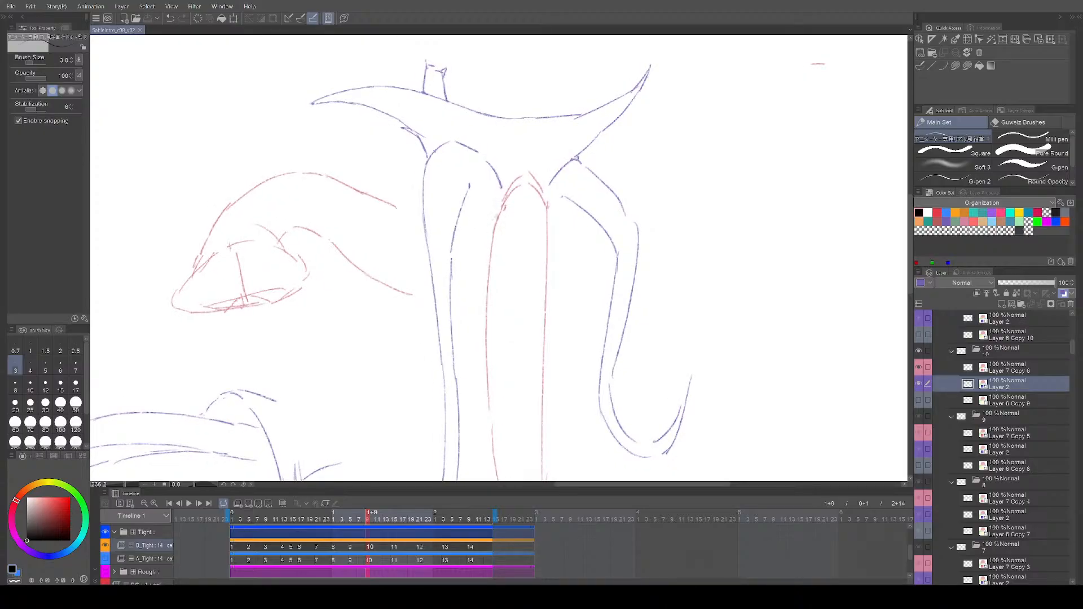
Step: Step ahead to drawing 12 and erase the excess line at the upper end of the left strand's inner contour
{"action": "key", "text": "Right"}
{"action": "key", "text": "Right"}
{"action": "key", "text": "Left"}
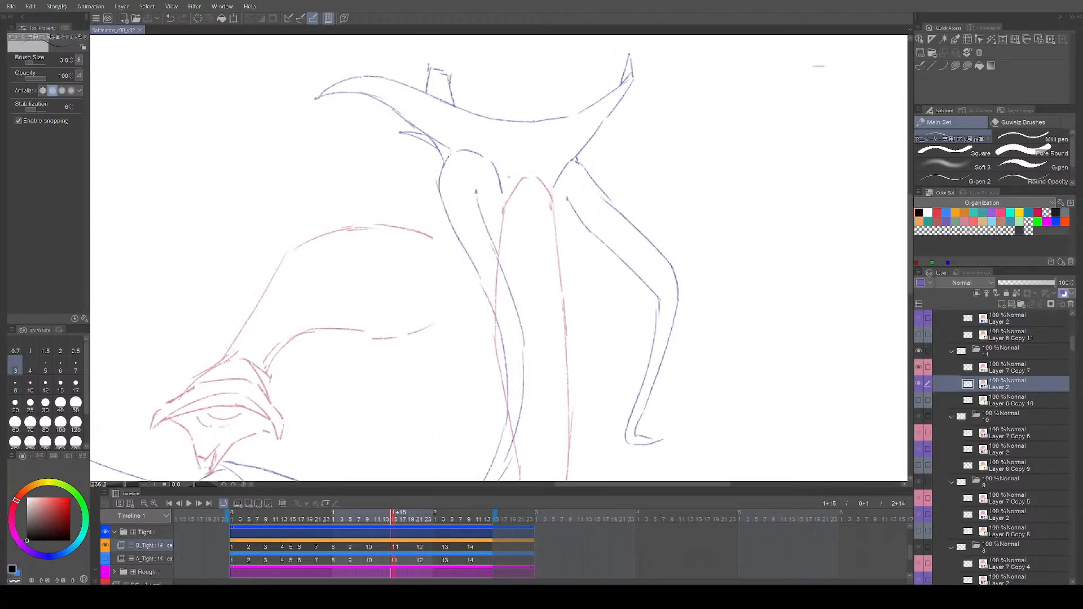
{"action": "key", "text": "Right"}
{"action": "key", "text": "e"}
{"action": "mouse_move", "coordinate": [461, 190]}
{"action": "left_mouse_down"}
{"action": "mouse_move", "coordinate": [522, 189]}
{"action": "mouse_move", "coordinate": [503, 187]}
{"action": "left_mouse_up"}
{"action": "key", "text": "p"}
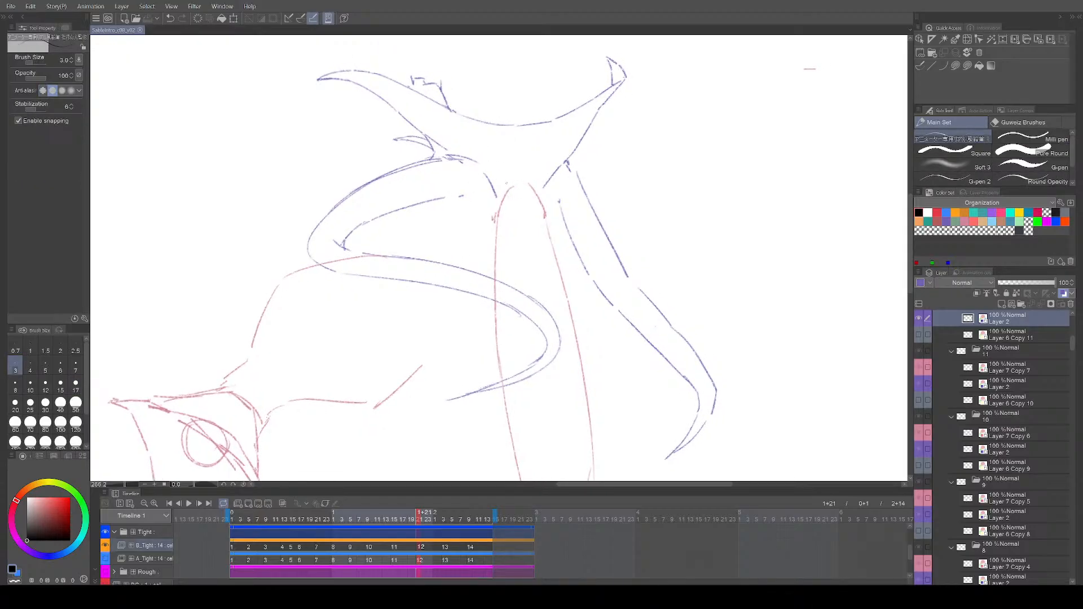
Step: Flip through drawings 14 to 9 and play the animation to check the strands' motion
{"action": "key", "text": "Right"}
{"action": "key", "text": "Right"}
{"action": "key", "text": "Left"}
{"action": "key", "text": "Left"}
{"action": "key", "text": "Left"}
{"action": "key", "text": "Left"}
{"action": "key", "text": "Left"}
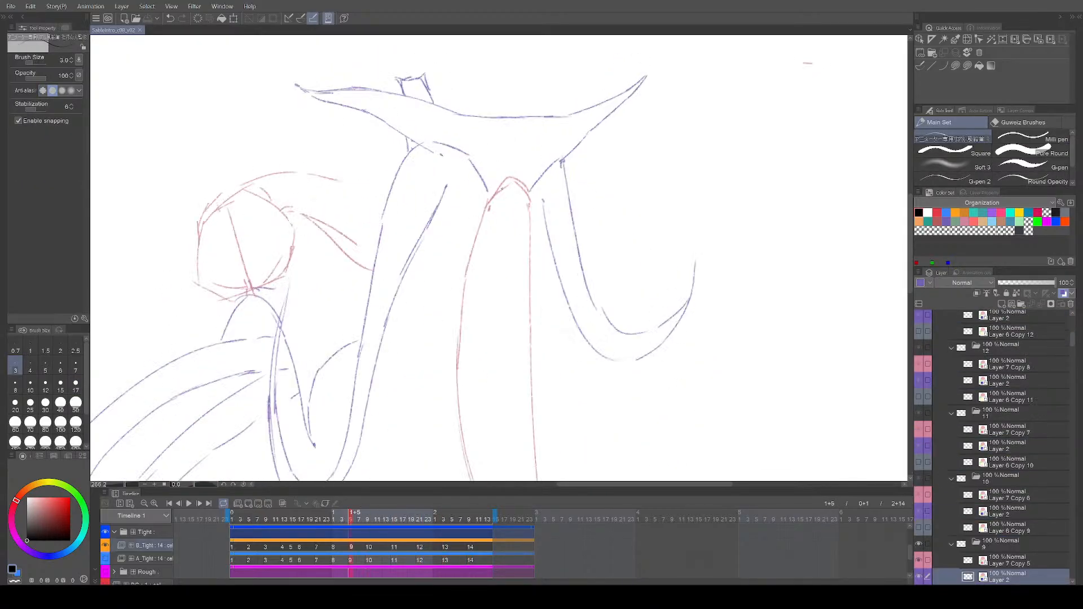
{"action": "left_click_drag", "start_coordinate": [497, 235], "coordinate": [505, 233]}
{"action": "key", "text": "Return"}
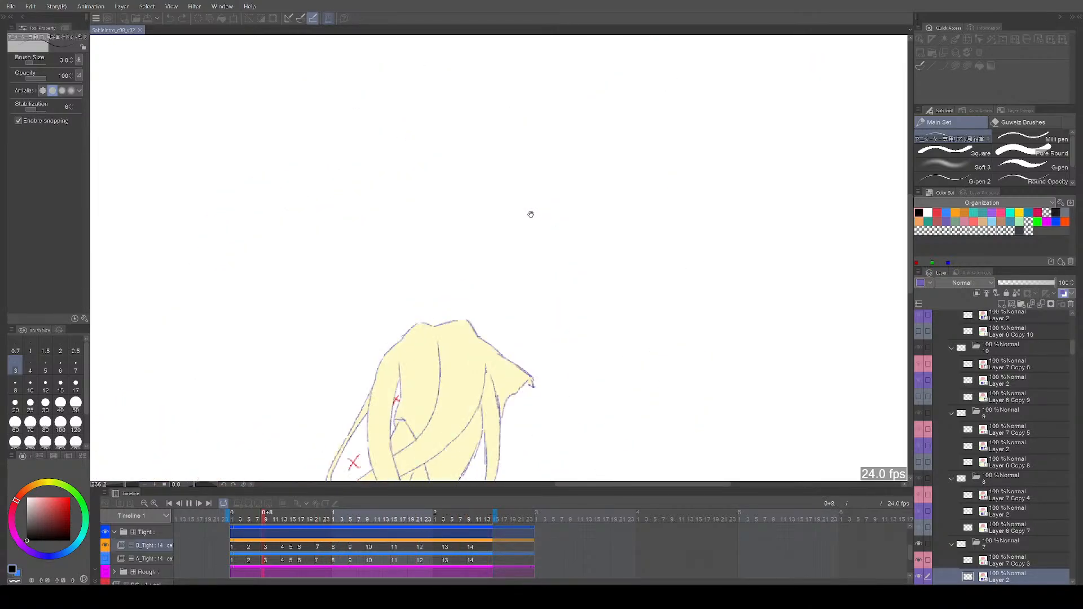
{"action": "key", "text": "Return"}
Step: Lasso and remove the stray mark at the upper end of the left strand's inner contour on drawing 13, and clear the selection
{"action": "key", "text": "Right"}
{"action": "key", "text": "Right"}
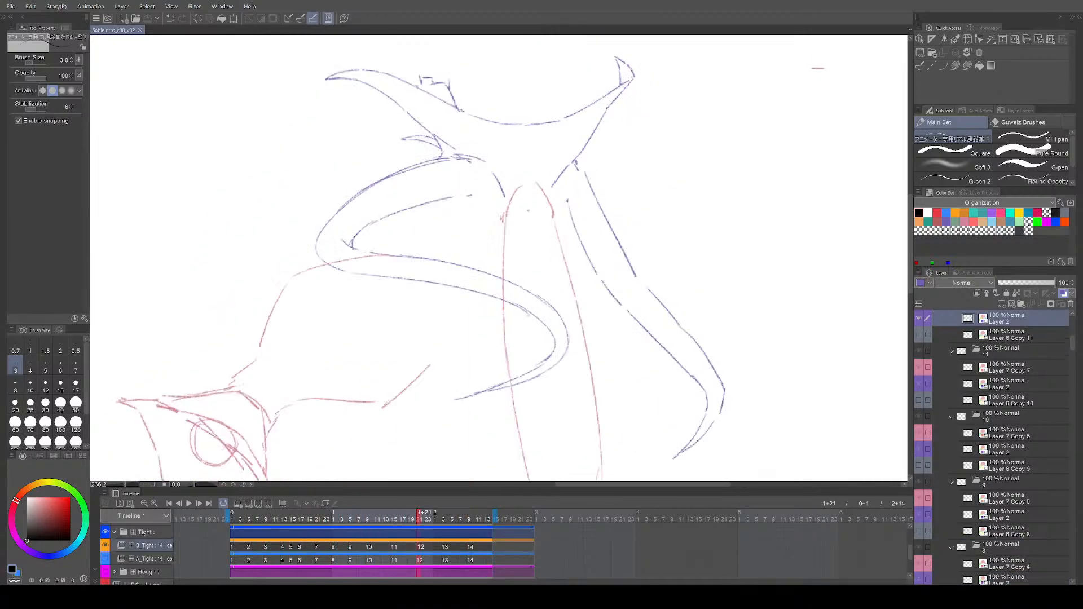
{"action": "key", "text": "Left"}
{"action": "key", "text": "Right"}
{"action": "key", "text": "Right"}
{"action": "key", "text": "Left"}
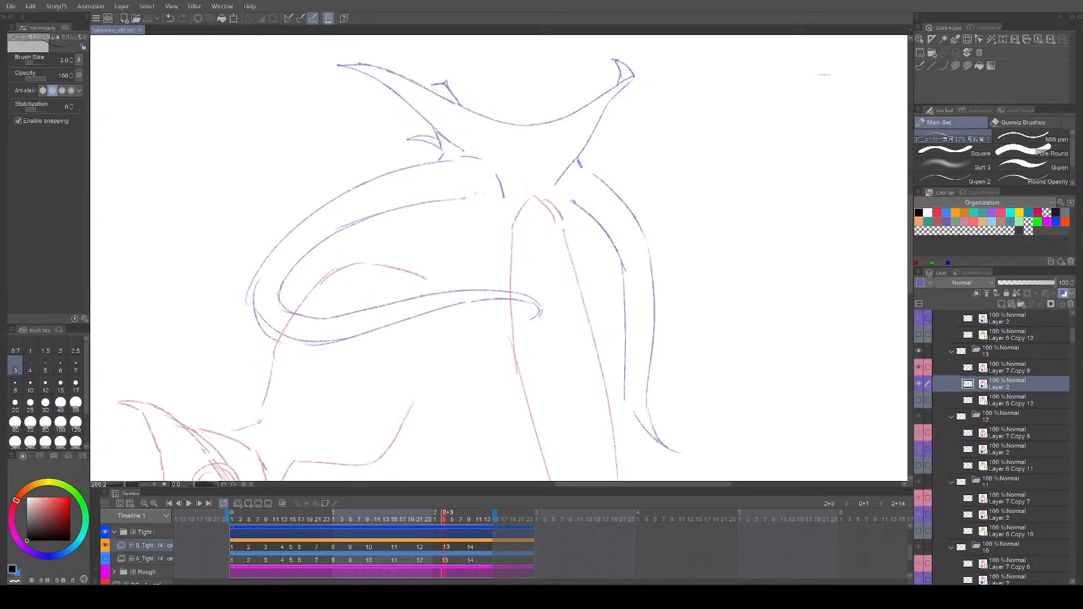
{"action": "key", "text": "m"}
{"action": "left_click_drag", "start_coordinate": [464, 192], "coordinate": [468, 201]}
{"action": "key", "text": "ctrl+d"}
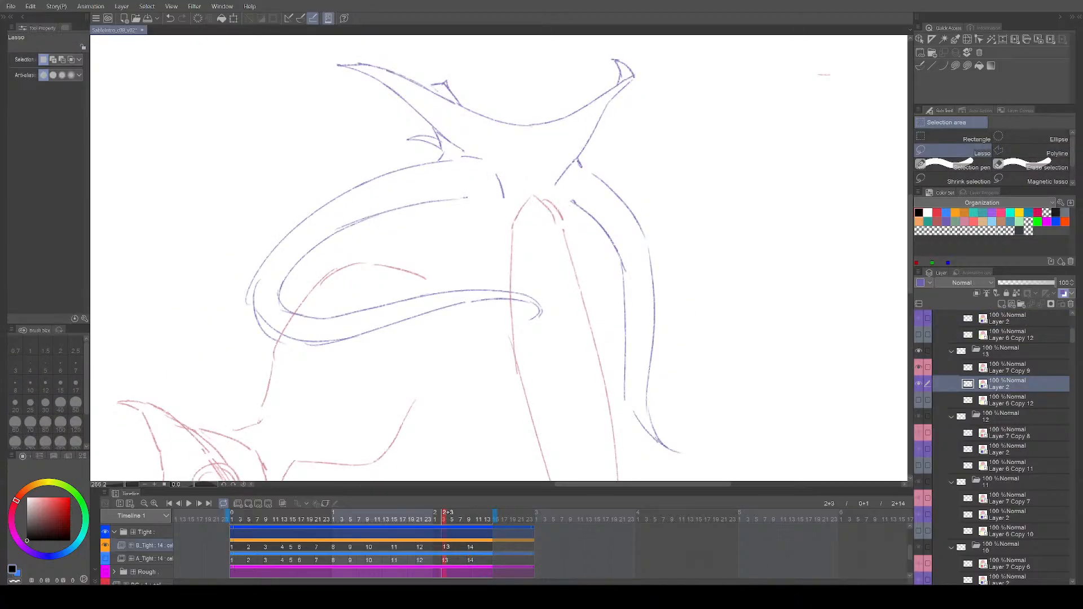
{"action": "key", "text": "p"}
Step: Flip back to drawing 10 and play the animation at different zoom levels to examine how the strands swing
{"action": "key", "text": "Right"}
{"action": "key", "text": "Left"}
{"action": "key", "text": "Left"}
{"action": "key", "text": "Left"}
{"action": "key", "text": "Left"}
{"action": "key", "text": "Left"}
{"action": "key", "text": "Left"}
{"action": "key", "text": "Left"}
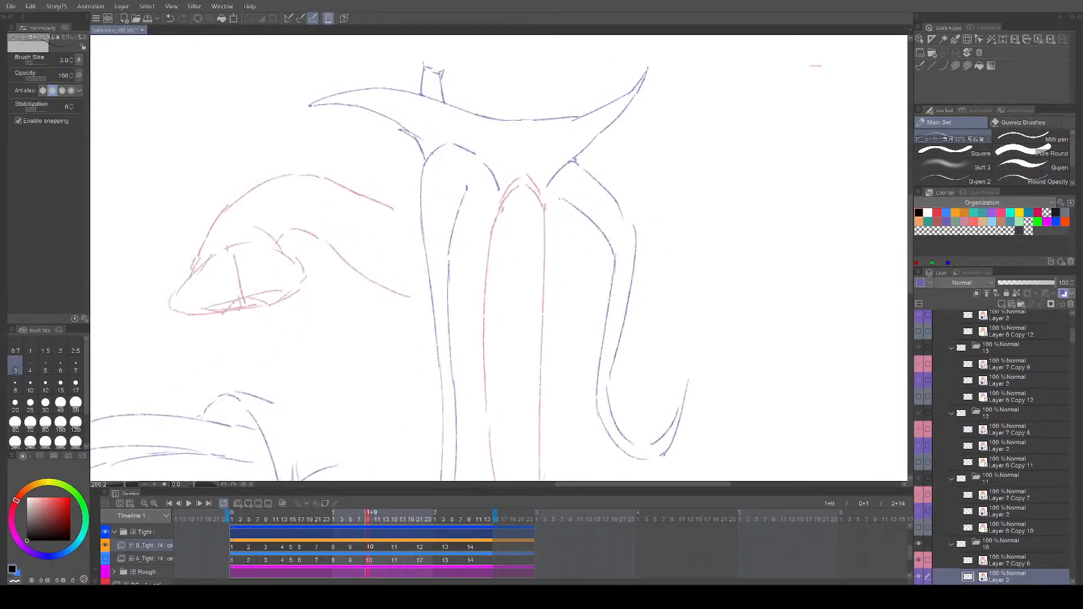
{"action": "left_click_drag", "start_coordinate": [472, 261], "coordinate": [511, 259]}
{"action": "left_click_drag", "start_coordinate": [567, 277], "coordinate": [576, 279]}
{"action": "key", "text": "space"}
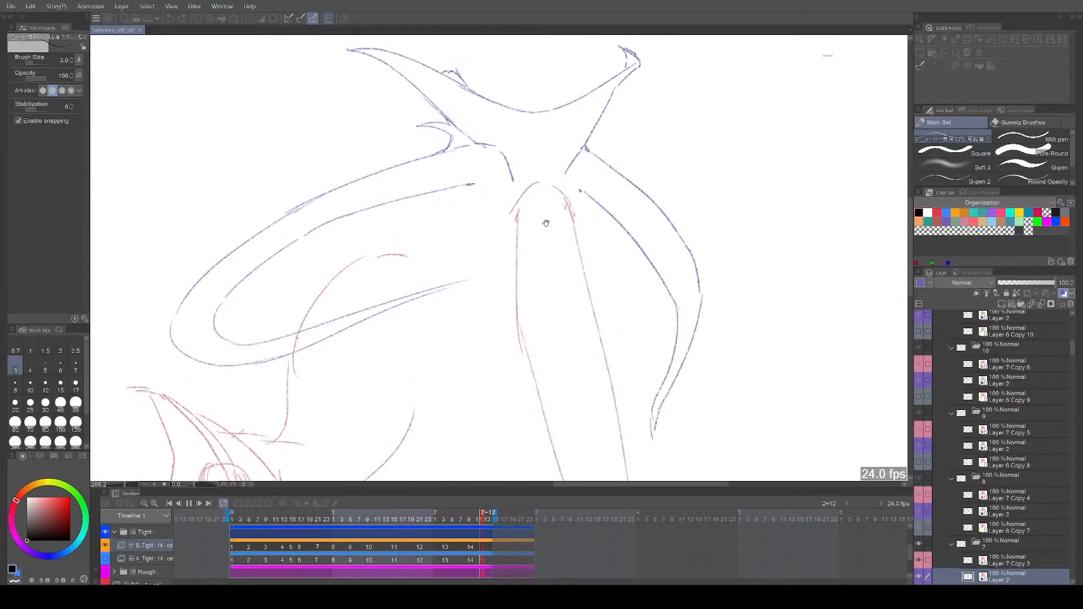
{"action": "key", "text": "space"}
{"action": "scroll", "coordinate": [595, 338], "scroll_direction": "down", "scroll_amount": 3}
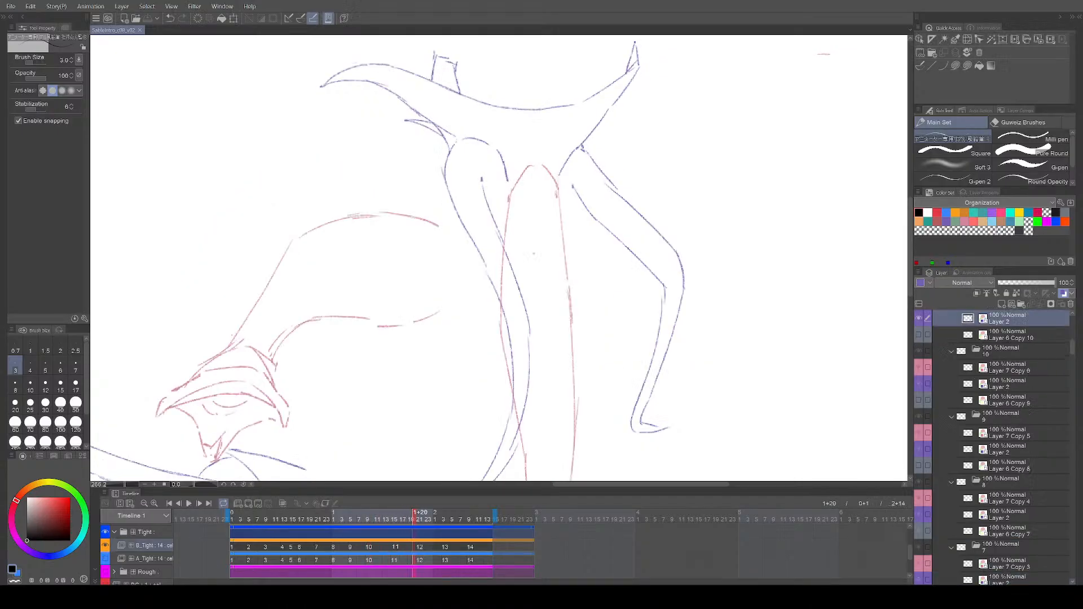
{"action": "key", "text": "space"}
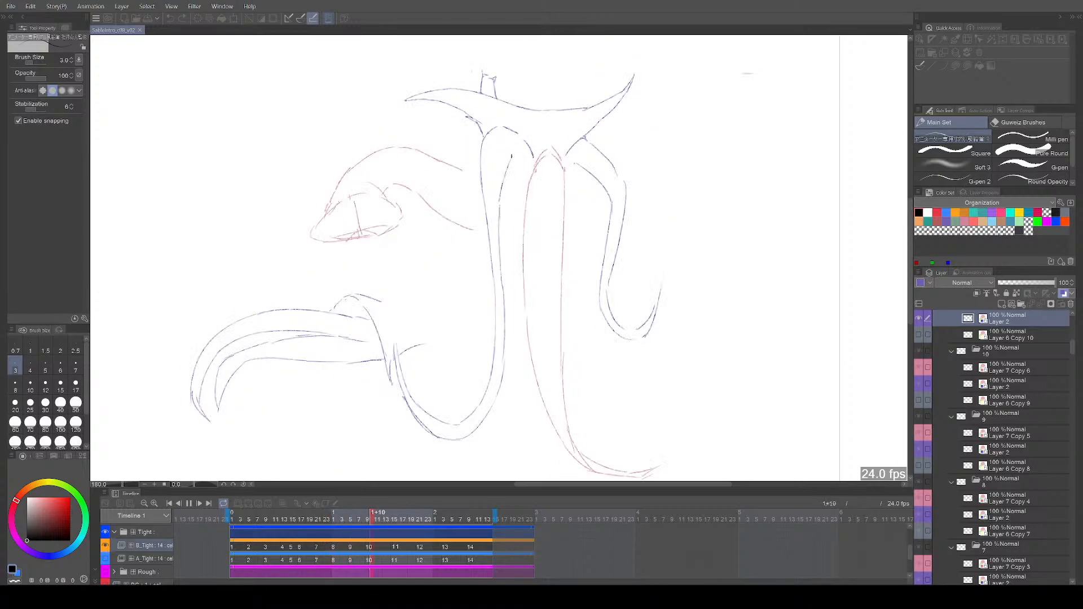
{"action": "key", "text": "space"}
Step: Look closely at the strands' upper attachments while flipping from drawing 14 back to drawing 8
{"action": "left_click_drag", "start_coordinate": [587, 304], "coordinate": [613, 354]}
{"action": "left_click_drag", "start_coordinate": [534, 292], "coordinate": [578, 322]}
{"action": "key", "text": "Right"}
{"action": "key", "text": "Right"}
{"action": "key", "text": "Right"}
{"action": "scroll", "coordinate": [547, 338], "scroll_direction": "up", "scroll_amount": 2}
{"action": "mouse_move", "coordinate": [546, 347]}
{"action": "left_mouse_down"}
{"action": "mouse_move", "coordinate": [530, 338]}
{"action": "mouse_move", "coordinate": [566, 332]}
{"action": "mouse_move", "coordinate": [559, 345]}
{"action": "left_mouse_up"}
{"action": "key", "text": "Left"}
{"action": "key", "text": "Left"}
{"action": "key", "text": "Left"}
{"action": "key", "text": "Left"}
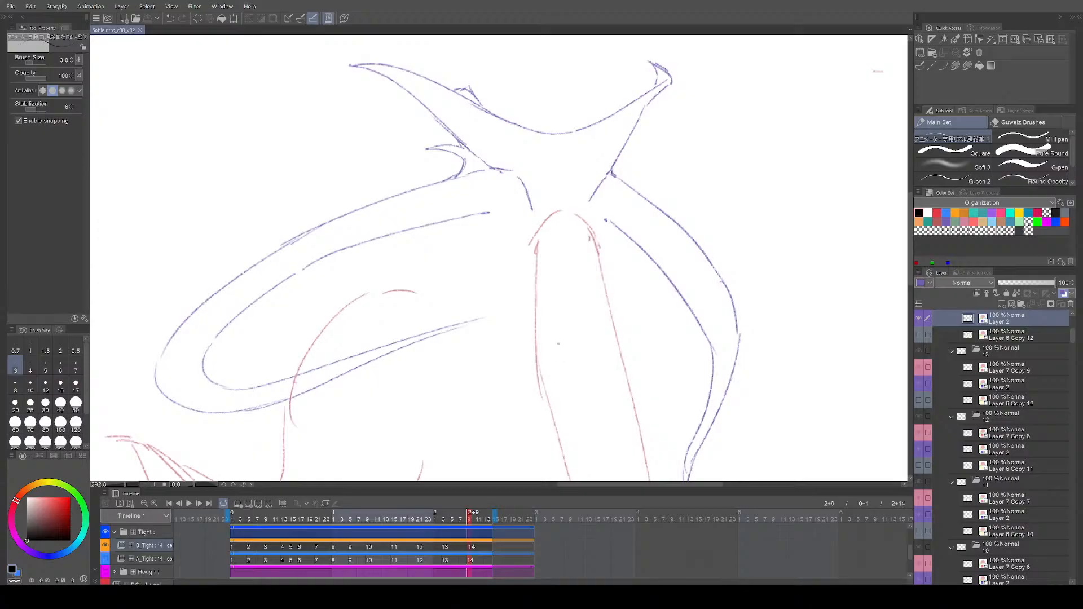
{"action": "key", "text": "Left"}
{"action": "key", "text": "Left"}
{"action": "key", "text": "Left"}
{"action": "key", "text": "Left"}
{"action": "key", "text": "Left"}
{"action": "key", "text": "Left"}
{"action": "key", "text": "Left"}
{"action": "key", "text": "Left"}
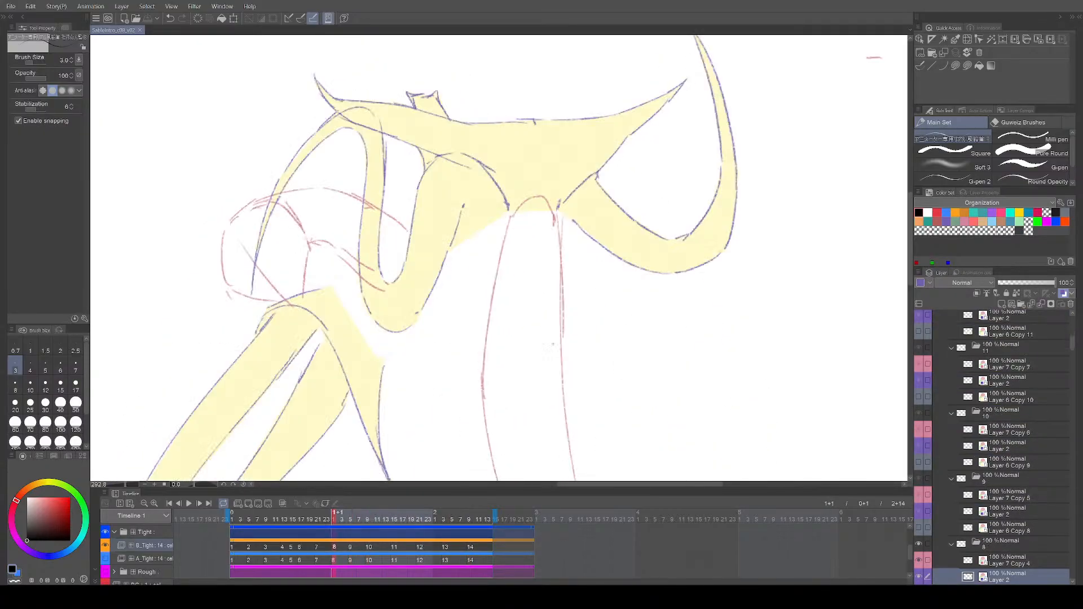
Step: Compare drawings 8 and 9 and flip ahead to drawing 14 to check the strands' inner contours
{"action": "key", "text": "Right"}
{"action": "key", "text": "Right"}
{"action": "key", "text": "Right"}
{"action": "key", "text": "Right"}
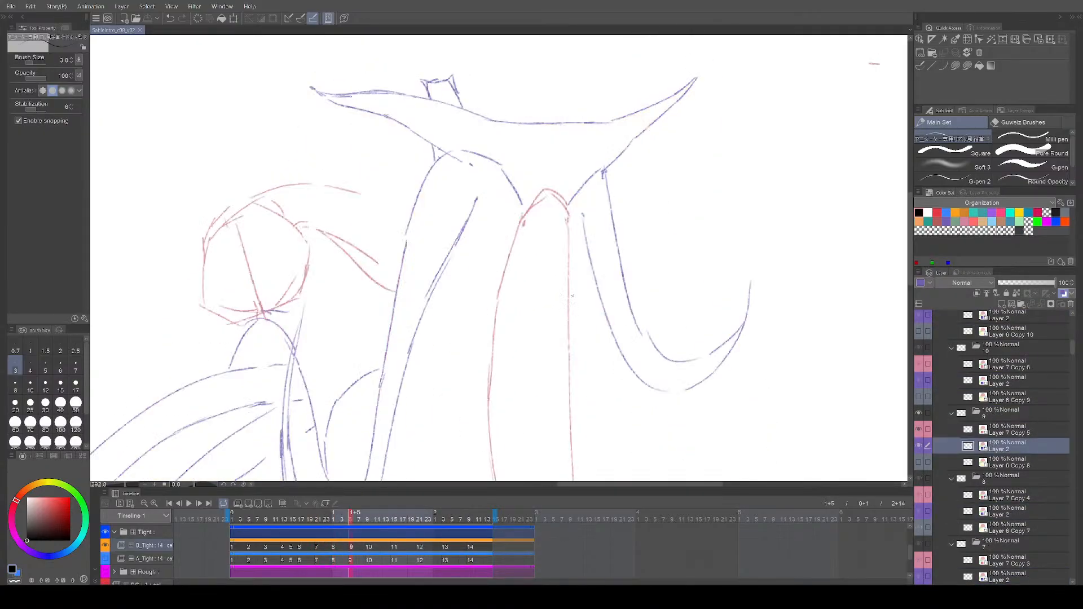
{"action": "key", "text": "Left"}
{"action": "key", "text": "Left"}
{"action": "key", "text": "Right"}
{"action": "key", "text": "Right"}
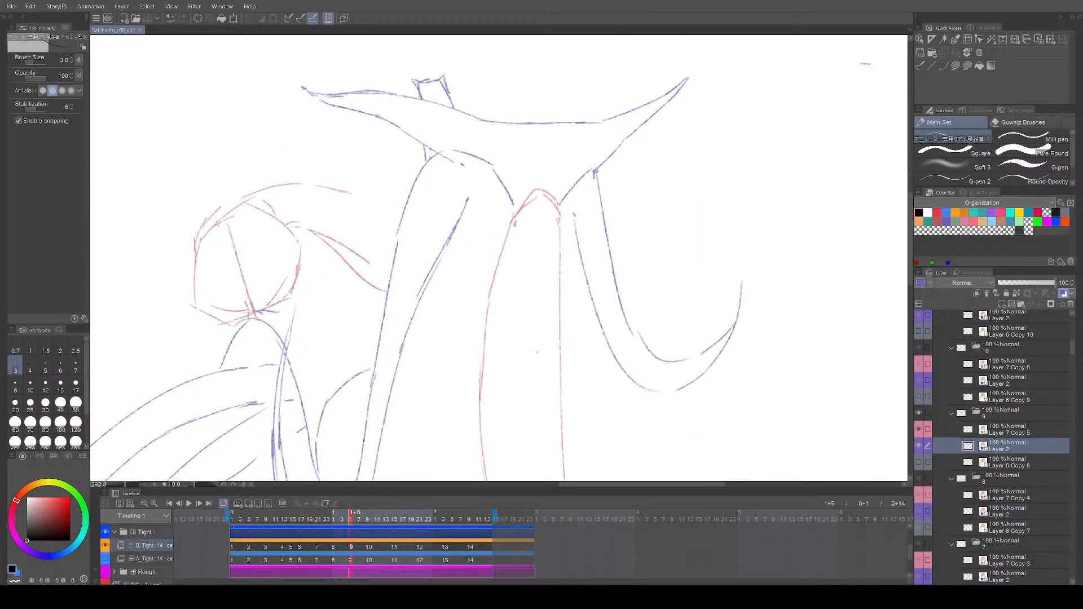
{"action": "key", "text": "Right"}
{"action": "key", "text": "Right"}
{"action": "key", "text": "Right"}
{"action": "key", "text": "Right"}
{"action": "key", "text": "Right"}
{"action": "key", "text": "Right"}
{"action": "key", "text": "Left"}
{"action": "key", "text": "Right"}
{"action": "key", "text": "Right"}
{"action": "key", "text": "Right"}
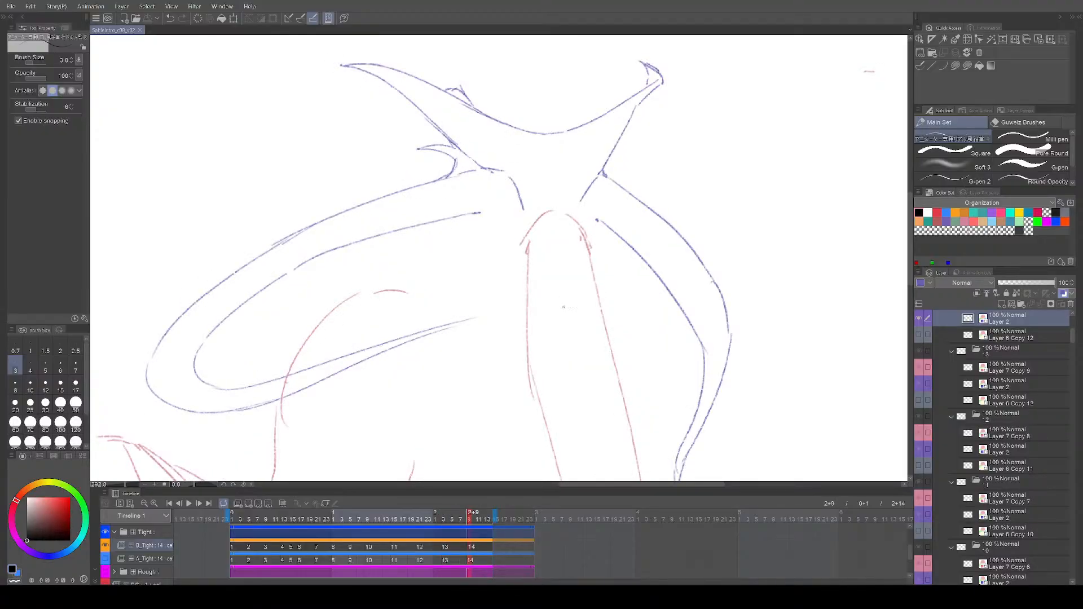
Step: Step through the whole animation from drawing 1 to drawing 14 to check the overall motion
{"action": "key", "text": "Right"}
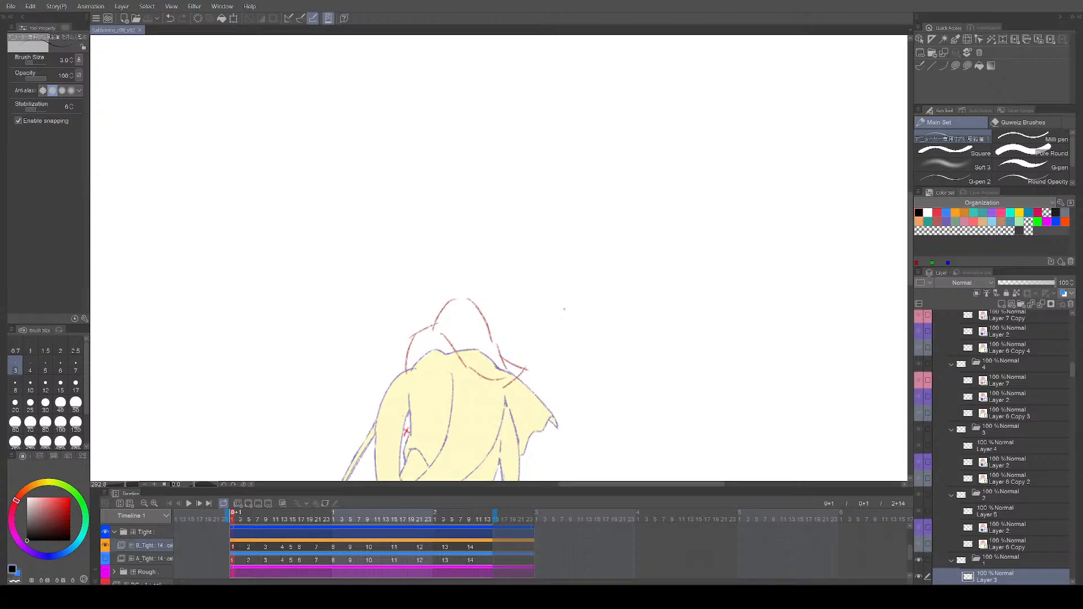
{"action": "key", "text": "Right"}
{"action": "key", "text": "Right"}
{"action": "key", "text": "Right"}
{"action": "key", "text": "Right"}
{"action": "key", "text": "Right"}
{"action": "key", "text": "Right"}
{"action": "key", "text": "Right"}
{"action": "key", "text": "Right"}
{"action": "key", "text": "Right"}
{"action": "key", "text": "Right"}
{"action": "key", "text": "Right"}
{"action": "key", "text": "Right"}
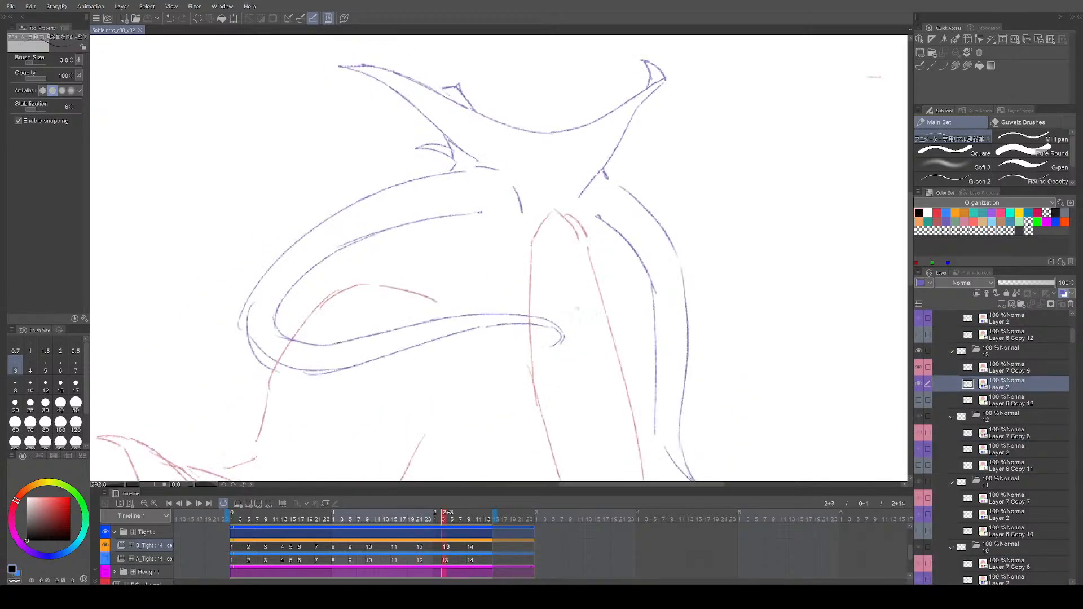
{"action": "key", "text": "Right"}
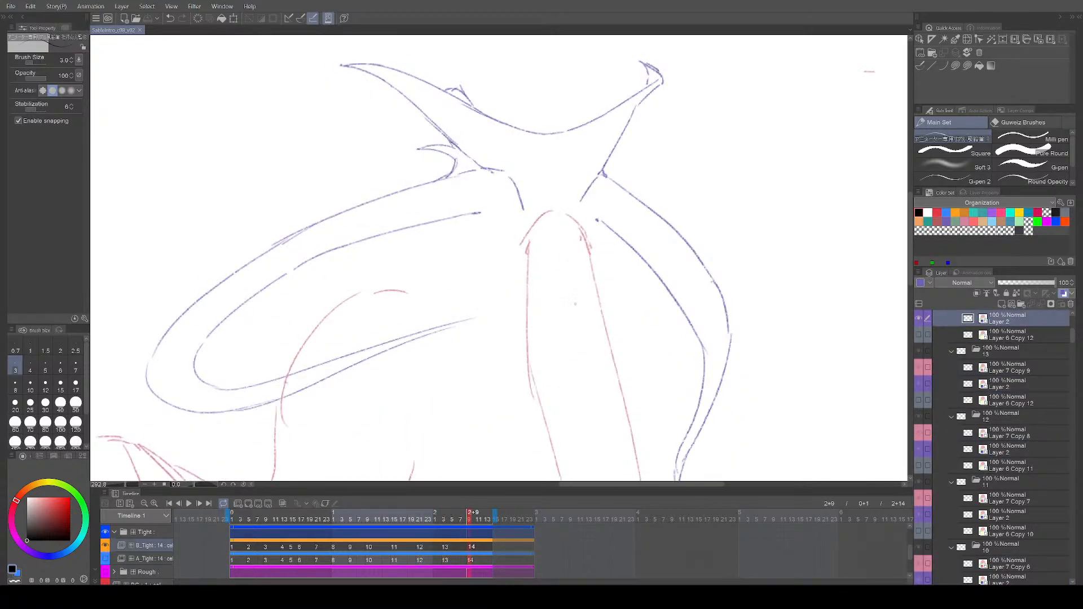
Step: Flip back through the earlier drawings and forward to drawing 9, comparing drawings 5 to 7 on the way
{"action": "key", "text": "Left"}
{"action": "key", "text": "Left"}
{"action": "key", "text": "Left"}
{"action": "key", "text": "Left"}
{"action": "key", "text": "Left"}
{"action": "key", "text": "Left"}
{"action": "key", "text": "Left"}
{"action": "key", "text": "Left"}
{"action": "key", "text": "Left"}
{"action": "key", "text": "Left"}
{"action": "key", "text": "Left"}
{"action": "key", "text": "Left"}
{"action": "key", "text": "Left"}
{"action": "key", "text": "Right"}
{"action": "key", "text": "Right"}
{"action": "key", "text": "Right"}
{"action": "key", "text": "Right"}
{"action": "key", "text": "Right"}
{"action": "key", "text": "Right"}
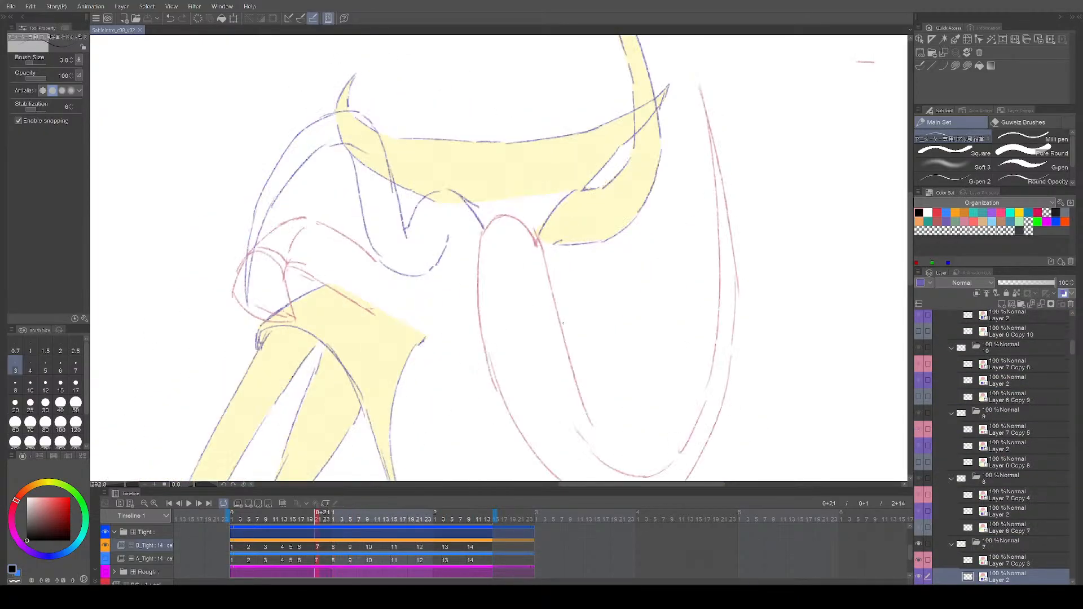
{"action": "key", "text": "Left"}
{"action": "key", "text": "Left"}
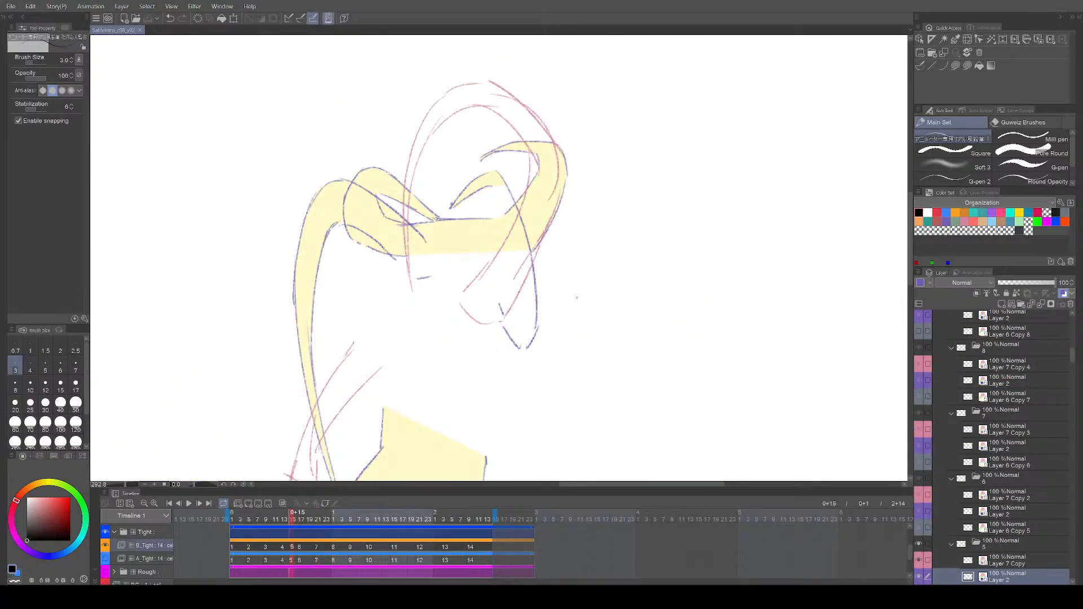
{"action": "key", "text": "Right"}
{"action": "key", "text": "Right"}
{"action": "key", "text": "Right"}
{"action": "key", "text": "Right"}
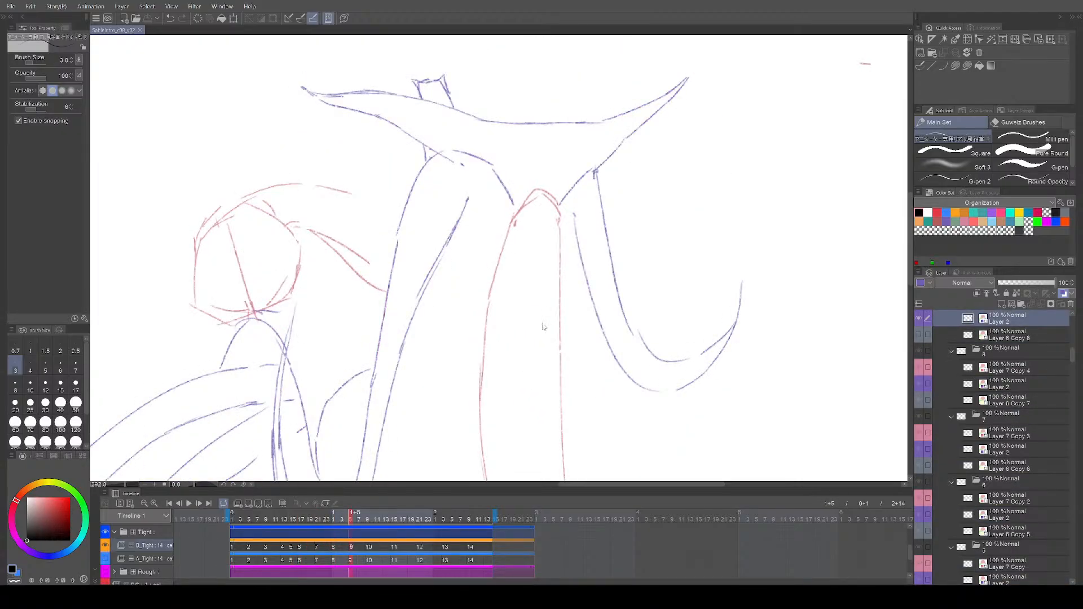
Step: Flip ahead to drawing 13 and back to drawing 4 to examine the strands' transitions
{"action": "key", "text": "Right"}
{"action": "key", "text": "Right"}
{"action": "key", "text": "Right"}
{"action": "key", "text": "Right"}
{"action": "key", "text": "Left"}
{"action": "key", "text": "Left"}
{"action": "key", "text": "Left"}
{"action": "key", "text": "Left"}
{"action": "key", "text": "Left"}
{"action": "key", "text": "Left"}
{"action": "key", "text": "Left"}
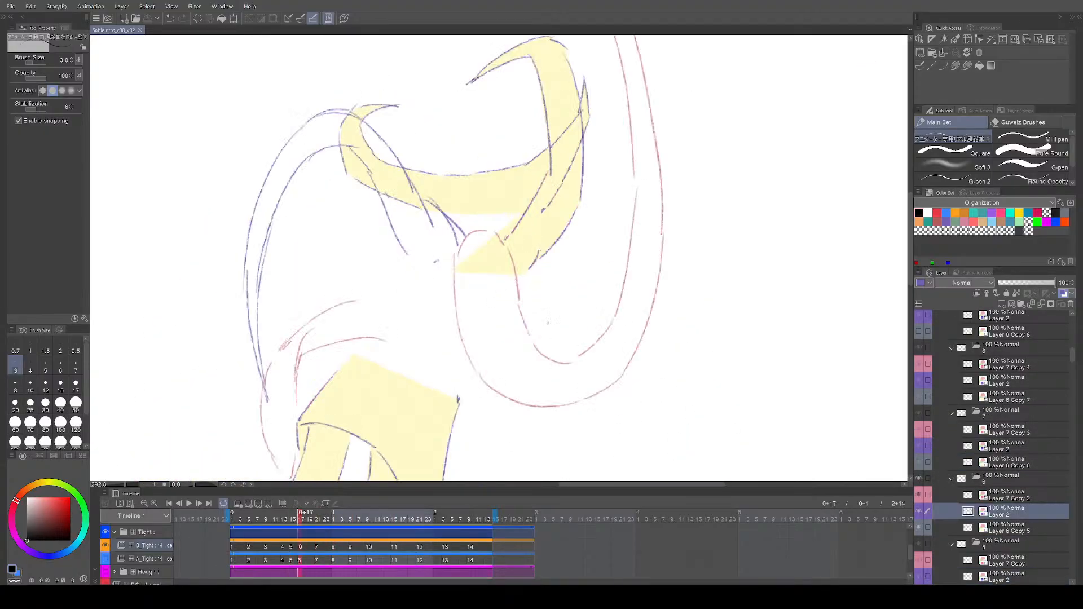
{"action": "key", "text": "Left"}
{"action": "key", "text": "Left"}
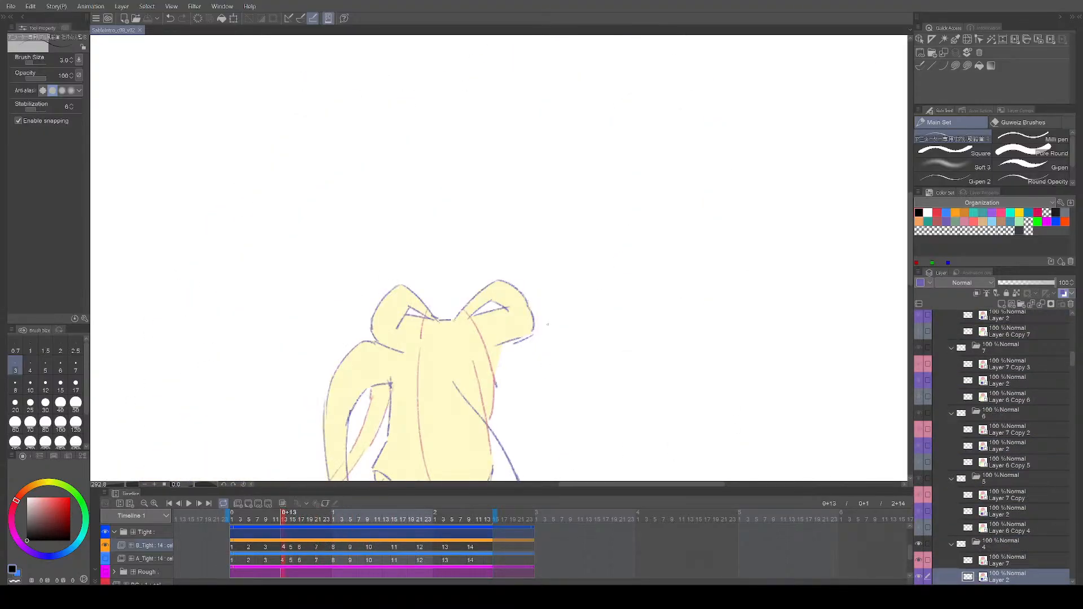
Step: Flip ahead from drawing 4 to drawing 14 and back to the early drawings to check the strands' motion
{"action": "key", "text": "Right"}
{"action": "key", "text": "Right"}
{"action": "key", "text": "Right"}
{"action": "key", "text": "Right"}
{"action": "key", "text": "Right"}
{"action": "key", "text": "Right"}
{"action": "key", "text": "Right"}
{"action": "key", "text": "Right"}
{"action": "key", "text": "Right"}
{"action": "key", "text": "Right"}
{"action": "scroll", "coordinate": [563, 314], "scroll_direction": "down", "scroll_amount": 3}
{"action": "key", "text": "Left"}
{"action": "key", "text": "Left"}
{"action": "key", "text": "Left"}
{"action": "key", "text": "Left"}
{"action": "key", "text": "Left"}
{"action": "key", "text": "Left"}
{"action": "key", "text": "Left"}
{"action": "key", "text": "Left"}
{"action": "key", "text": "Left"}
{"action": "key", "text": "Left"}
{"action": "key", "text": "Left"}
Step: Flip repeatedly between drawing 3 and its neighbours to examine how the right-hand strand changes
{"action": "scroll", "coordinate": [531, 343], "scroll_direction": "up", "scroll_amount": 2}
{"action": "key", "text": "Left"}
{"action": "key", "text": "Right"}
{"action": "key", "text": "Left"}
{"action": "key", "text": "Right"}
{"action": "key", "text": "Right"}
{"action": "key", "text": "Right"}
{"action": "key", "text": "Left"}
{"action": "key", "text": "Left"}
{"action": "key", "text": "Left"}
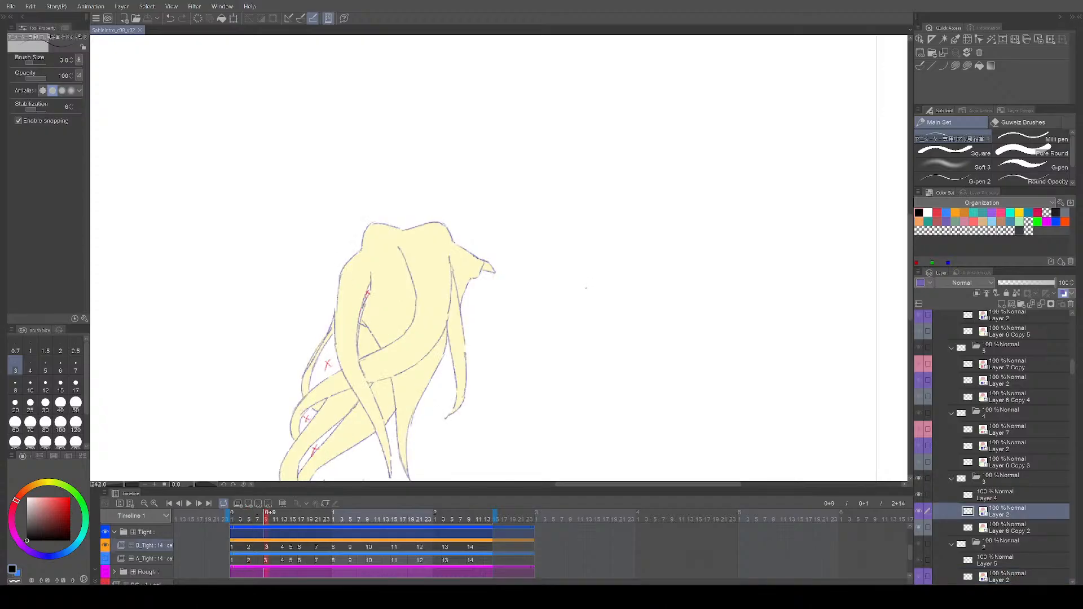
Step: On drawing 4, erase and redraw the long curved edge of the right-hand hanging strand and save the file
{"action": "key", "text": "Right"}
{"action": "key", "text": "e"}
{"action": "left_click_drag", "start_coordinate": [474, 345], "coordinate": [431, 271]}
{"action": "key", "text": "p"}
{"action": "mouse_move", "coordinate": [445, 315]}
{"action": "left_mouse_down"}
{"action": "mouse_move", "coordinate": [424, 265]}
{"action": "mouse_move", "coordinate": [436, 241]}
{"action": "left_mouse_up"}
{"action": "key", "text": "ctrl+z"}
{"action": "key", "text": "ctrl+z"}
{"action": "mouse_move", "coordinate": [434, 284]}
{"action": "left_mouse_down"}
{"action": "mouse_move", "coordinate": [480, 361]}
{"action": "mouse_move", "coordinate": [476, 351]}
{"action": "left_mouse_up"}
{"action": "key", "text": "e"}
{"action": "key", "text": "p"}
{"action": "key", "text": "e"}
{"action": "key", "text": "p"}
{"action": "key", "text": "ctrl+s"}
{"action": "key", "text": "ctrl+z"}
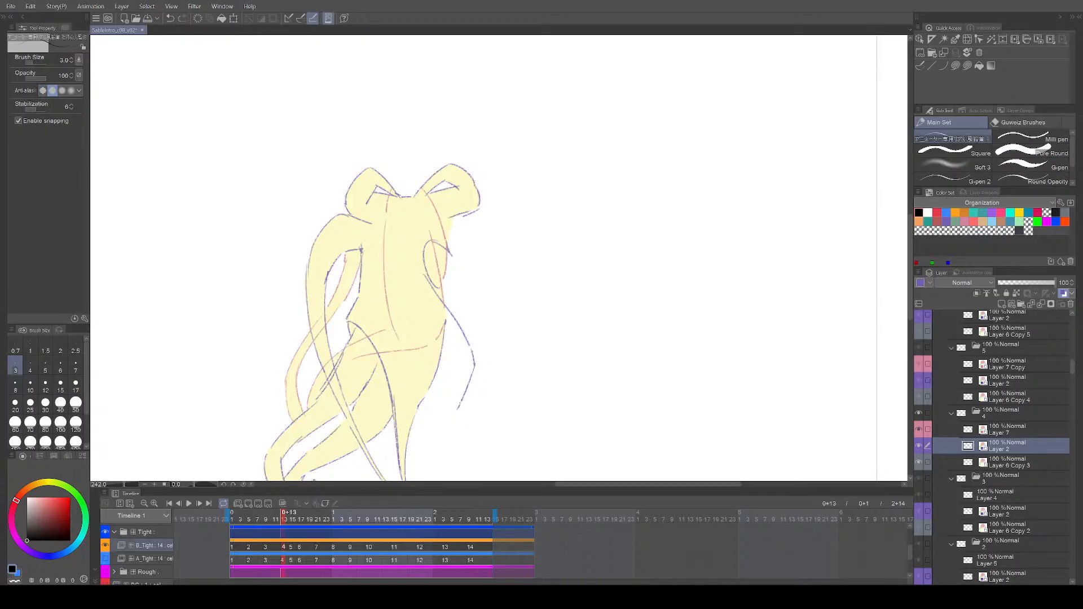
Step: Refine the lower tip of drawing 4's right-hand strand against the neighbouring drawings and save the file
{"action": "key", "text": "Left"}
{"action": "key", "text": "Right"}
{"action": "key", "text": "Right"}
{"action": "key", "text": "Left"}
{"action": "key", "text": "e"}
{"action": "key", "text": "p"}
{"action": "left_click_drag", "start_coordinate": [476, 367], "coordinate": [460, 402]}
{"action": "key", "text": "e"}
{"action": "key", "text": "p"}
{"action": "key", "text": "e"}
{"action": "key", "text": "p"}
{"action": "key", "text": "ctrl+z"}
{"action": "key", "text": "ctrl+s"}
{"action": "key", "text": "e"}
{"action": "key", "text": "p"}
{"action": "key", "text": "ctrl+z"}
Step: Erase stray line ends near the left strand and below the right loop on drawing 4, checking the neighbouring drawings
{"action": "key", "text": "e"}
{"action": "left_click_drag", "start_coordinate": [363, 246], "coordinate": [360, 246]}
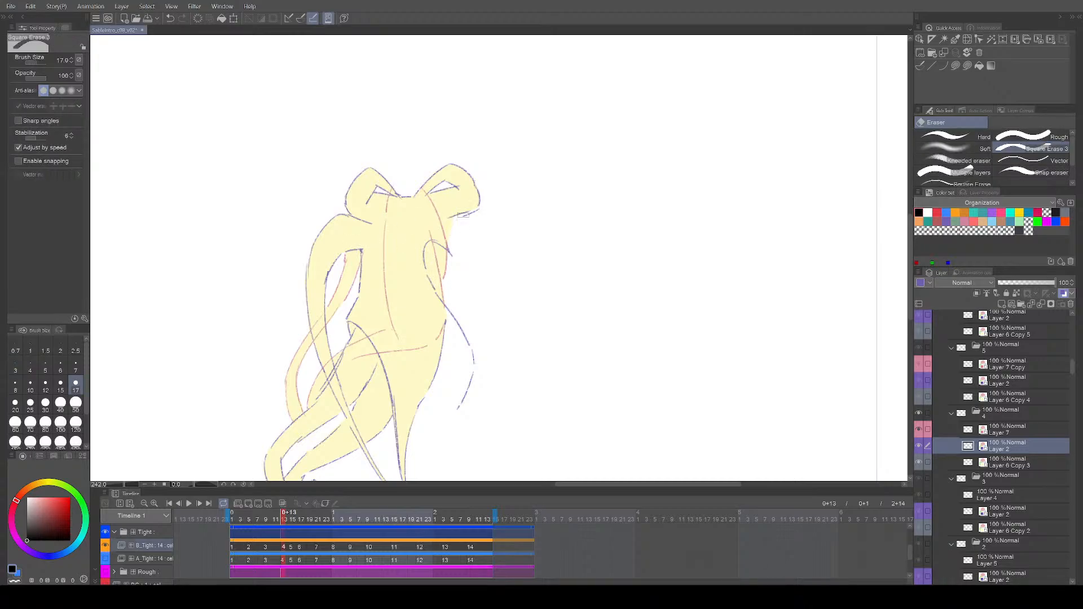
{"action": "left_click_drag", "start_coordinate": [486, 214], "coordinate": [473, 213]}
{"action": "key", "text": "Right"}
{"action": "key", "text": "Right"}
{"action": "key", "text": "Left"}
{"action": "key", "text": "Left"}
{"action": "key", "text": "Left"}
{"action": "key", "text": "Left"}
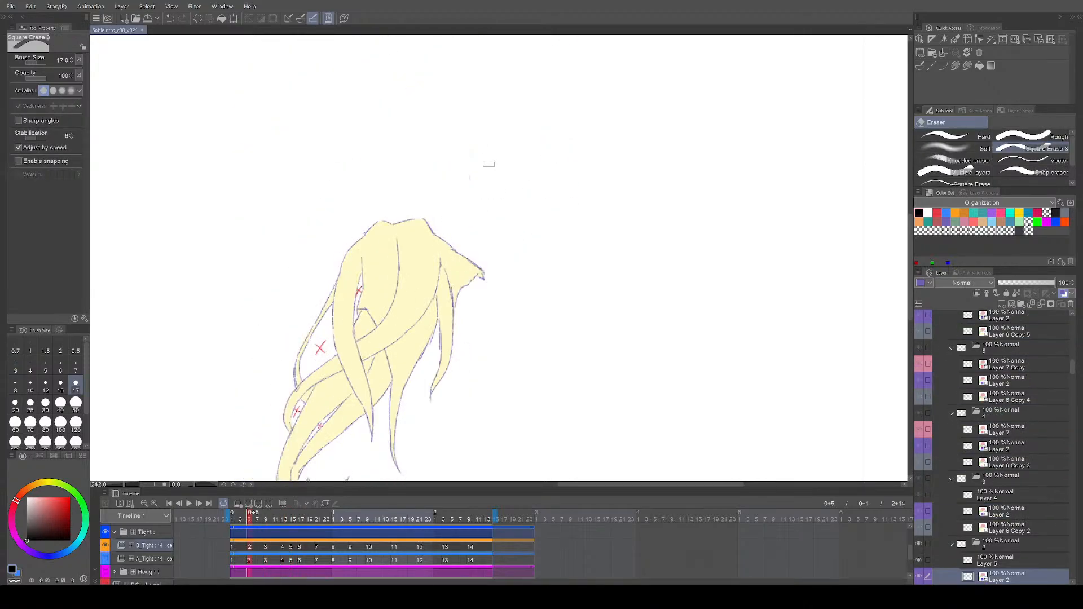
Step: Draw the second contour of drawing 4's right-hand strand down to its tip and save the file
{"action": "key", "text": "Right"}
{"action": "key", "text": "Right"}
{"action": "key", "text": "p"}
{"action": "left_click_drag", "start_coordinate": [434, 259], "coordinate": [462, 313]}
{"action": "key", "text": "ctrl+z"}
{"action": "mouse_move", "coordinate": [434, 265]}
{"action": "left_mouse_down"}
{"action": "mouse_move", "coordinate": [466, 325]}
{"action": "mouse_move", "coordinate": [471, 367]}
{"action": "left_mouse_up"}
{"action": "key", "text": "ctrl+z"}
{"action": "left_click_drag", "start_coordinate": [466, 326], "coordinate": [470, 366]}
{"action": "key", "text": "ctrl+z"}
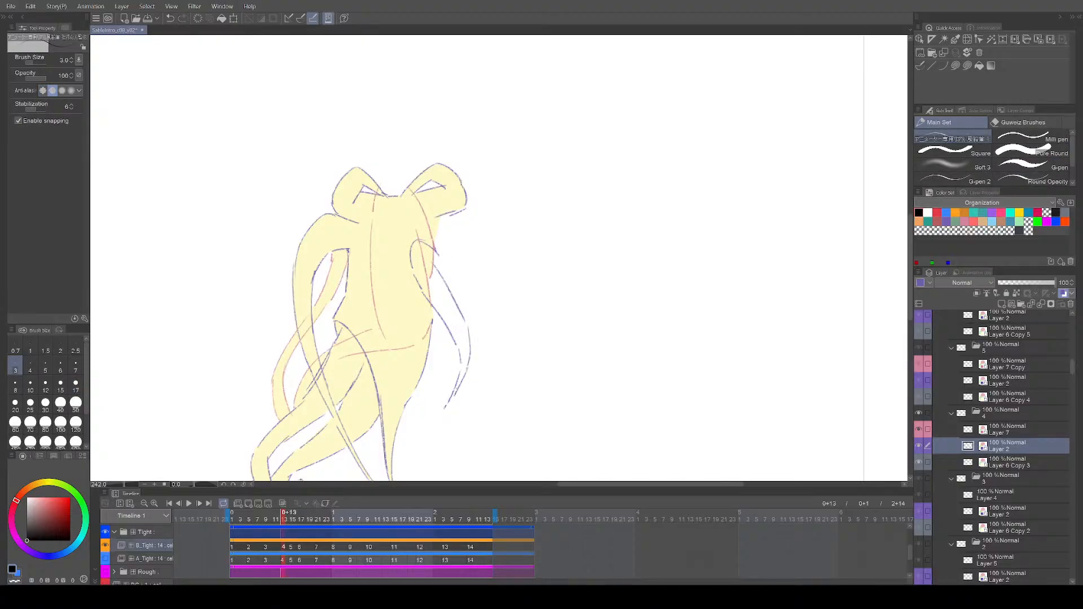
{"action": "key", "text": "ctrl+z"}
{"action": "key", "text": "ctrl+z"}
{"action": "left_click_drag", "start_coordinate": [467, 372], "coordinate": [447, 405]}
{"action": "key", "text": "ctrl+z"}
{"action": "left_click_drag", "start_coordinate": [514, 354], "coordinate": [510, 350]}
{"action": "key", "text": "ctrl+s"}
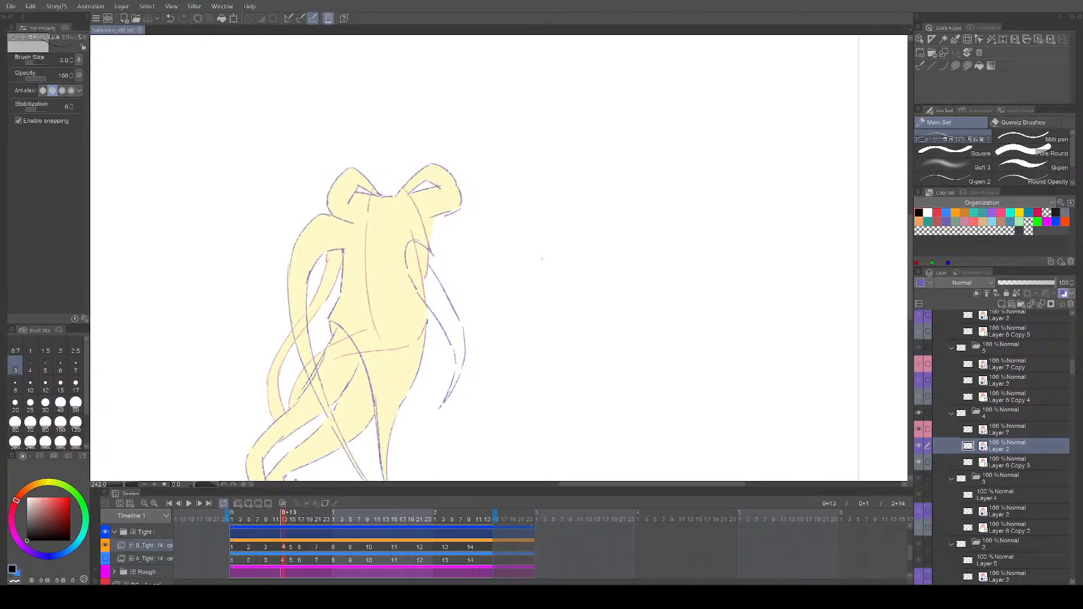
Step: Flip back and forth around drawing 4, then return to drawing 1 to check the reworked strand in motion
{"action": "key", "text": "period"}
{"action": "key", "text": "period"}
{"action": "key", "text": "comma"}
{"action": "key", "text": "comma"}
{"action": "key", "text": "period"}
{"action": "mouse_move", "coordinate": [487, 199]}
{"action": "left_mouse_down"}
{"action": "mouse_move", "coordinate": [505, 316]}
{"action": "mouse_move", "coordinate": [510, 302]}
{"action": "mouse_move", "coordinate": [547, 293]}
{"action": "left_mouse_up"}
{"action": "key", "text": "comma"}
{"action": "key", "text": "comma"}
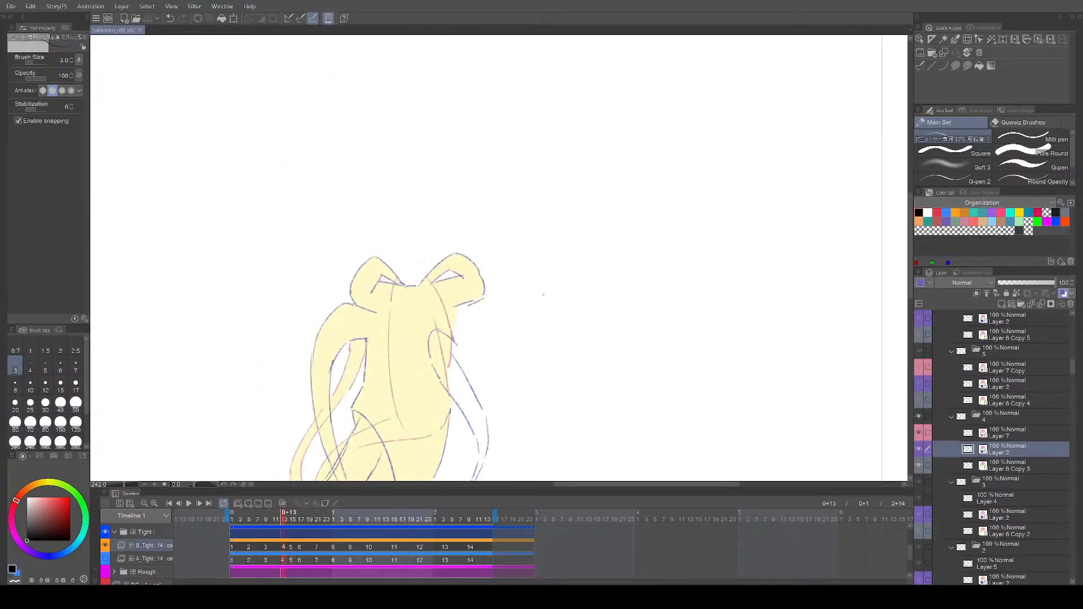
{"action": "key", "text": "period"}
{"action": "key", "text": "period"}
{"action": "key", "text": "period"}
{"action": "key", "text": "period"}
{"action": "key", "text": "comma"}
{"action": "key", "text": "comma"}
{"action": "key", "text": "comma"}
{"action": "key", "text": "comma"}
{"action": "key", "text": "comma"}
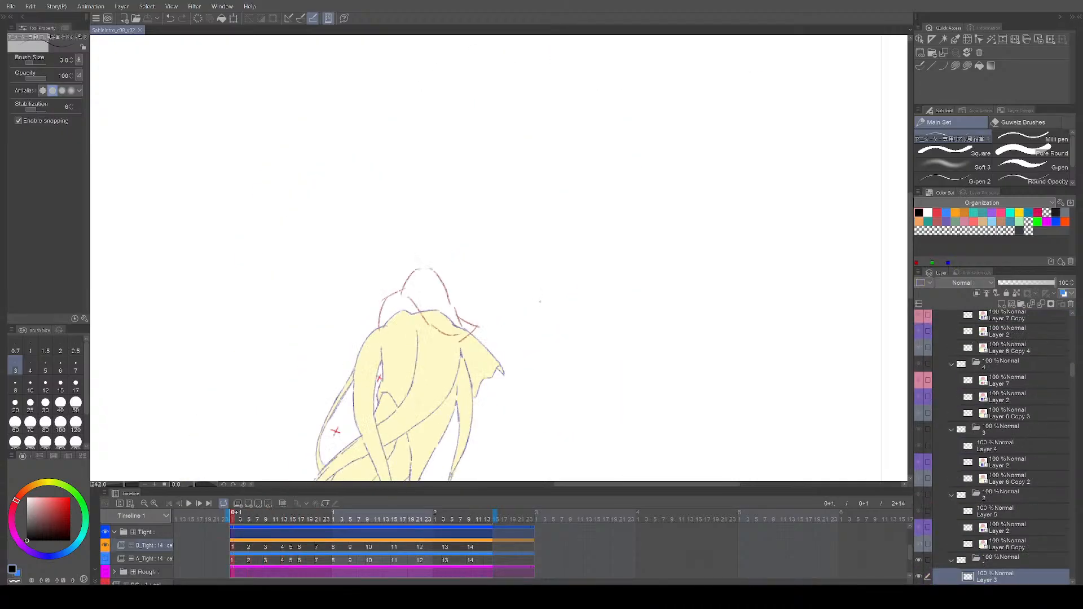
Step: Play back the animation to review the motion, then stop it and step back to drawing 5
{"action": "key", "text": "space"}
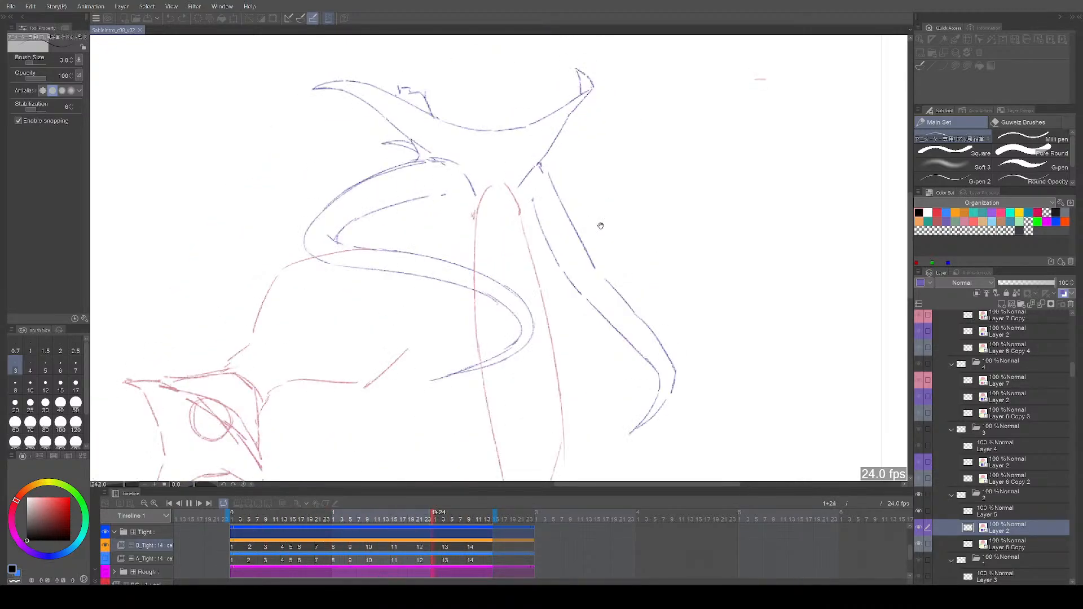
{"action": "key", "text": "space"}
{"action": "key", "text": "comma"}
{"action": "key", "text": "comma"}
{"action": "key", "text": "comma"}
{"action": "key", "text": "comma"}
{"action": "key", "text": "comma"}
{"action": "key", "text": "comma"}
{"action": "key", "text": "comma"}
{"action": "key", "text": "comma"}
{"action": "key", "text": "comma"}
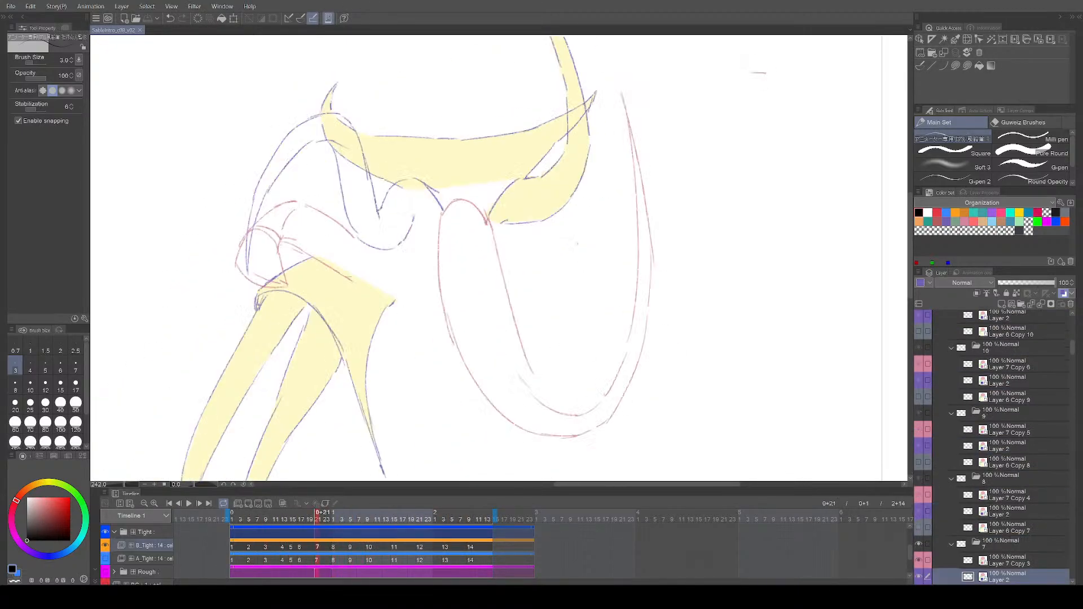
{"action": "key", "text": "period"}
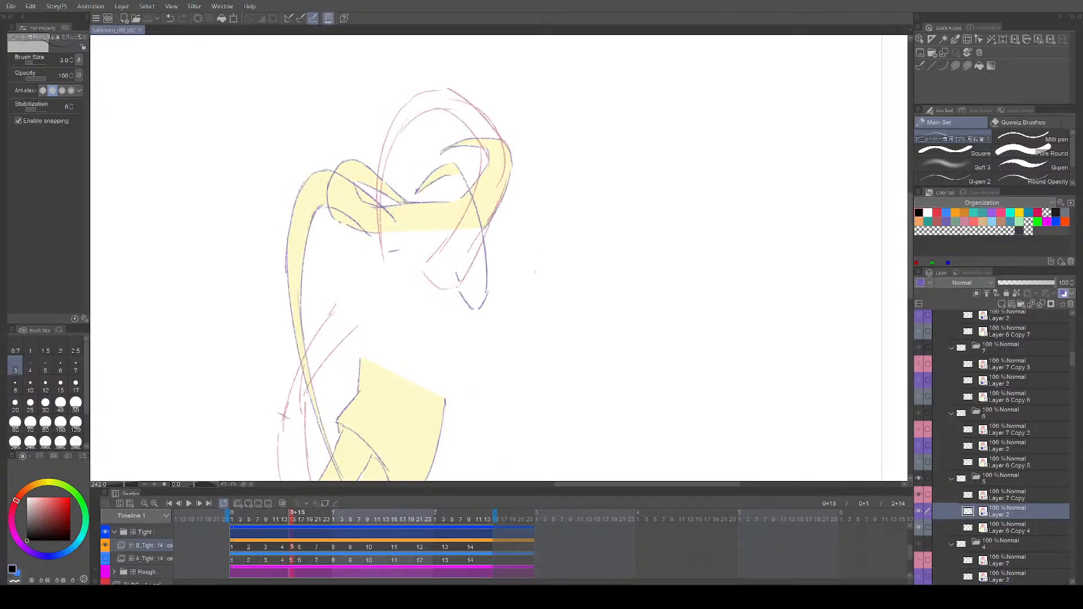
Step: Remove the stray cross mark from drawing 5's red line layer, return to its Layer 2, and save the file
{"action": "mouse_move", "coordinate": [534, 306]}
{"action": "left_mouse_down"}
{"action": "mouse_move", "coordinate": [533, 278]}
{"action": "mouse_move", "coordinate": [539, 288]}
{"action": "left_mouse_up"}
{"action": "left_click_drag", "start_coordinate": [689, 247], "coordinate": [699, 258]}
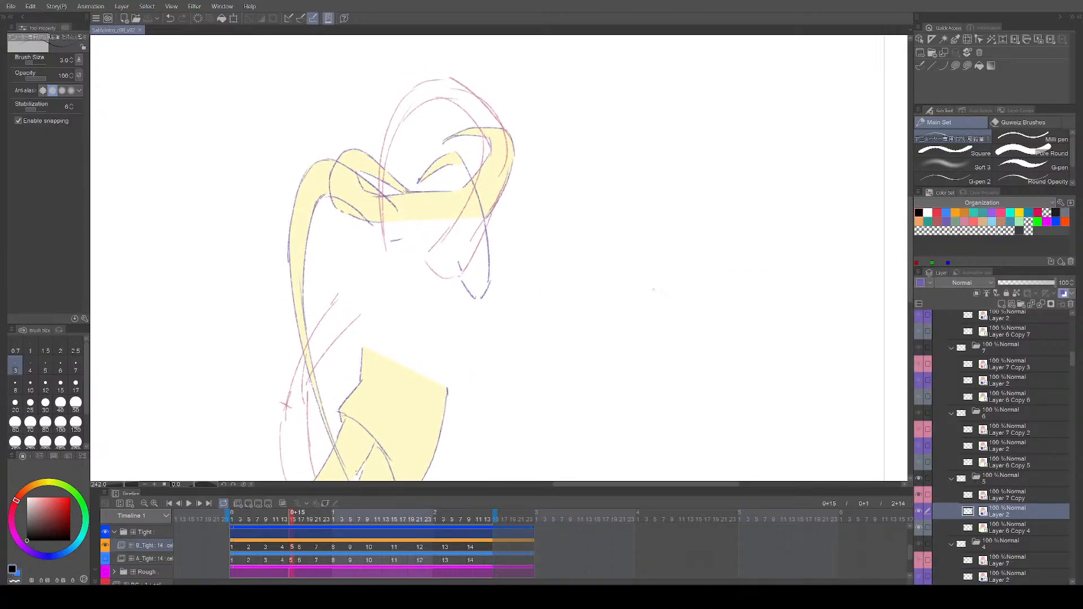
{"action": "mouse_move", "coordinate": [656, 293]}
{"action": "left_mouse_down"}
{"action": "mouse_move", "coordinate": [653, 282]}
{"action": "mouse_move", "coordinate": [636, 300]}
{"action": "left_mouse_up"}
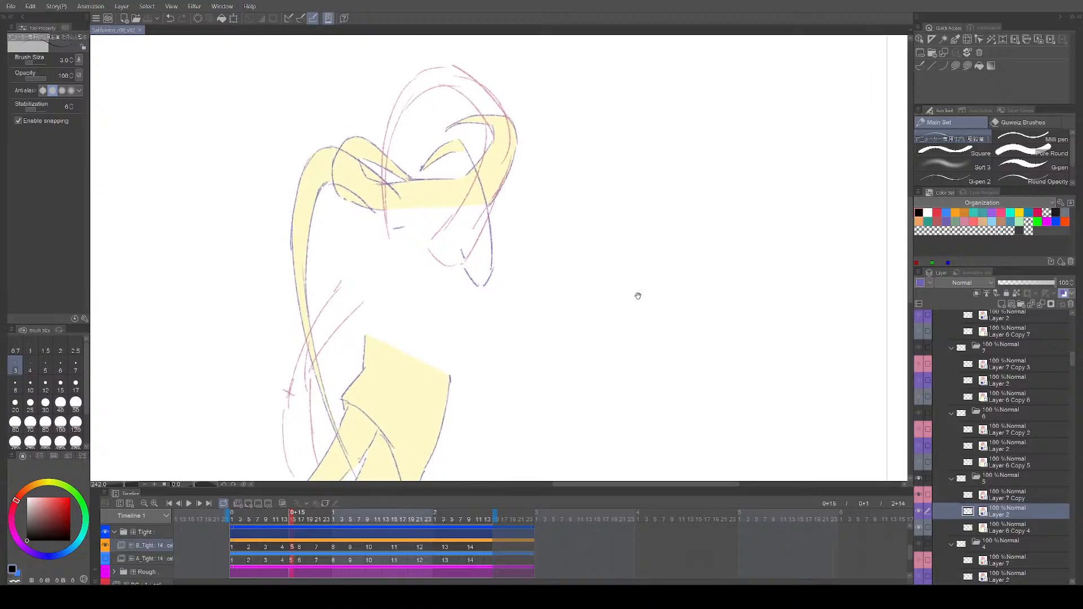
{"action": "key", "text": "e"}
{"action": "key", "text": "alt+bracketright"}
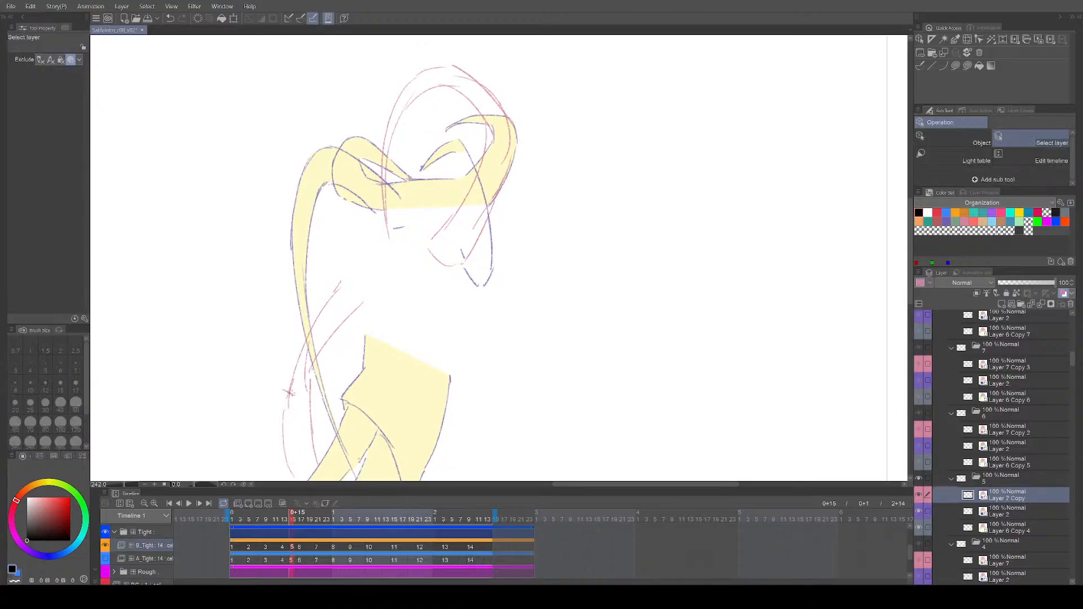
{"action": "key", "text": "p"}
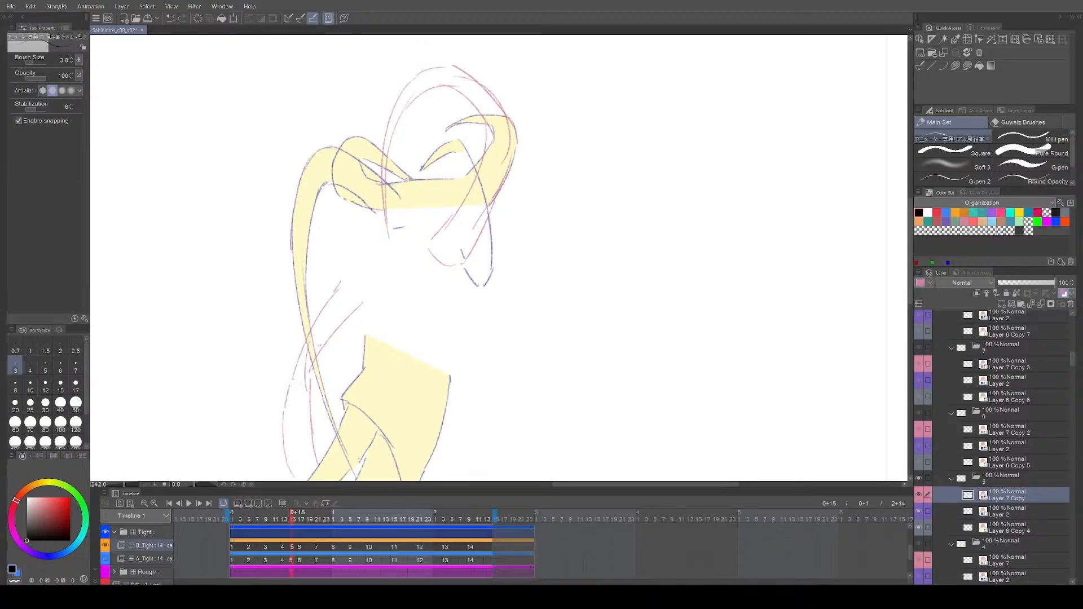
{"action": "key", "text": "o"}
{"action": "key", "text": "alt+bracketleft"}
{"action": "key", "text": "p"}
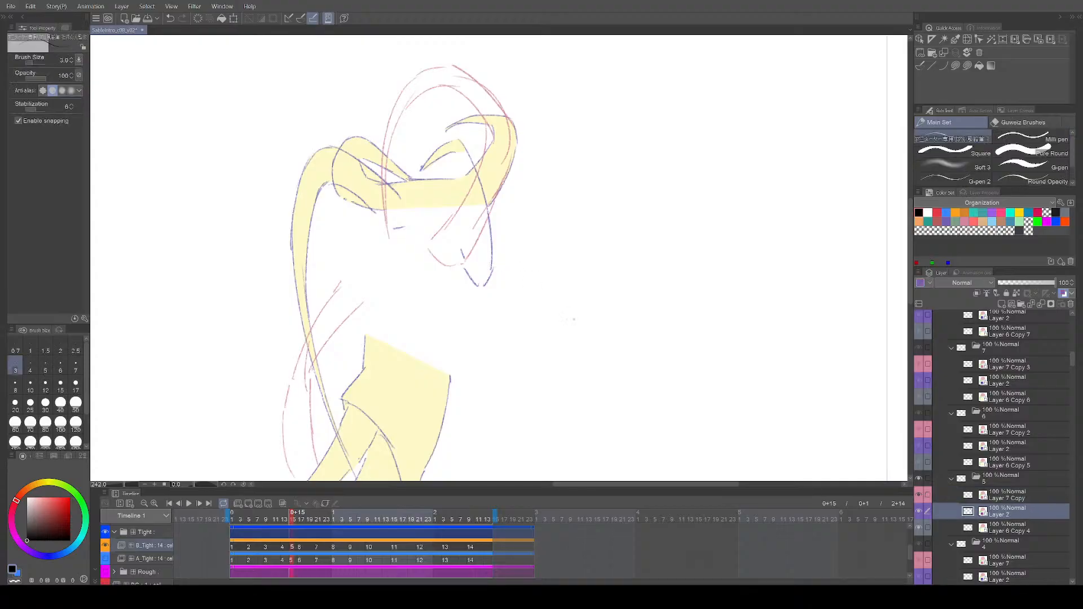
{"action": "left_click_drag", "start_coordinate": [588, 358], "coordinate": [597, 347]}
{"action": "key", "text": "ctrl+s"}
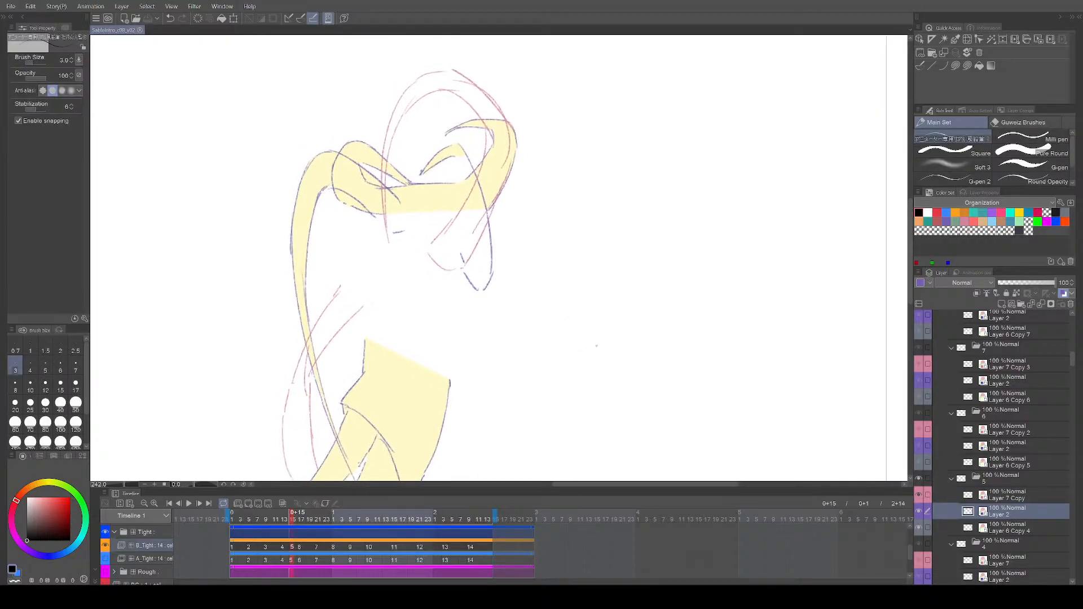
Step: Go to drawing 8 and touch up the pointed tip of the lower strand
{"action": "key", "text": "Right"}
{"action": "key", "text": "Right"}
{"action": "key", "text": "Right"}
{"action": "key", "text": "Right"}
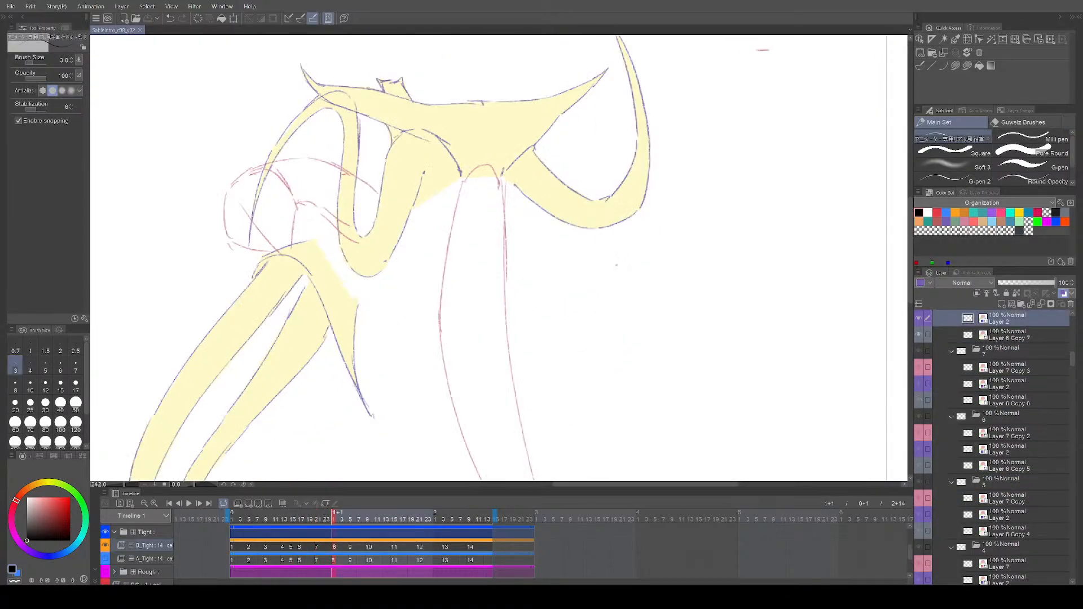
{"action": "key", "text": "Left"}
{"action": "left_click_drag", "start_coordinate": [474, 153], "coordinate": [479, 181]}
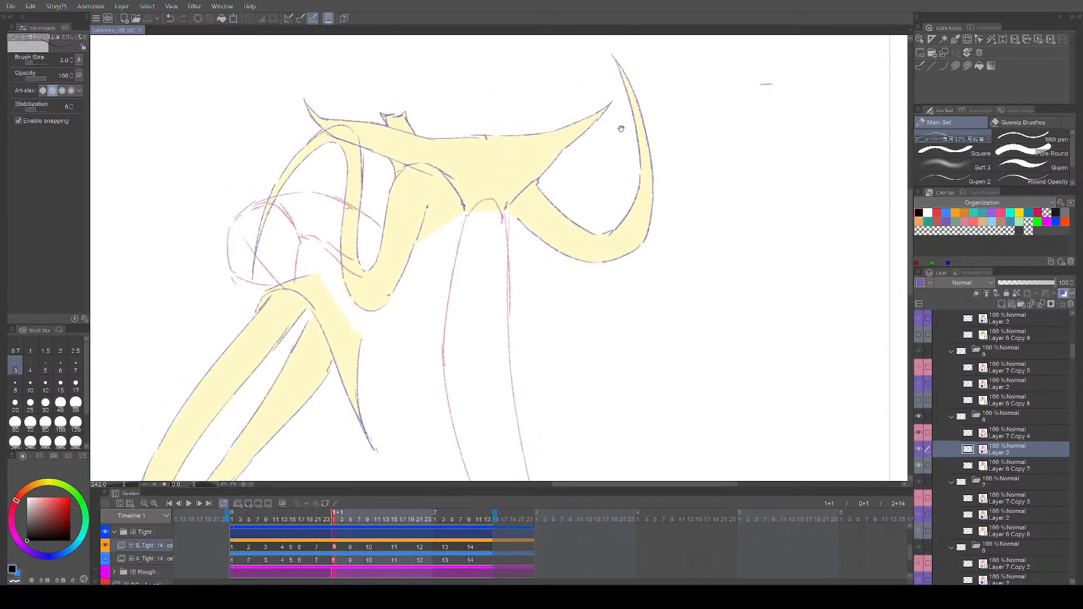
{"action": "key", "text": "e"}
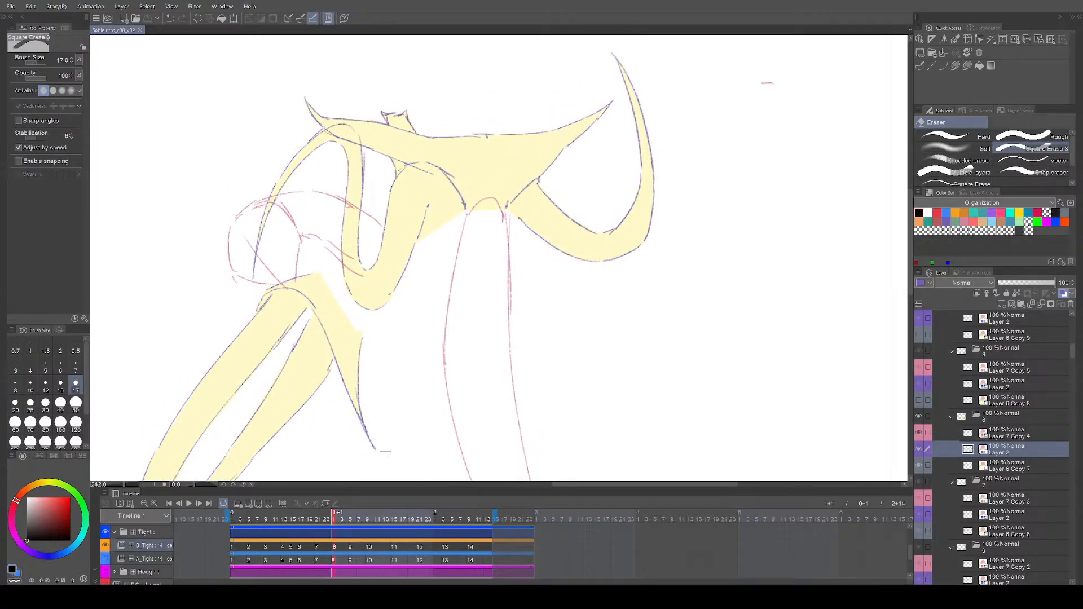
{"action": "key", "text": "p"}
{"action": "mouse_move", "coordinate": [408, 388]}
{"action": "left_mouse_down"}
{"action": "mouse_move", "coordinate": [416, 398]}
{"action": "mouse_move", "coordinate": [422, 387]}
{"action": "left_mouse_up"}
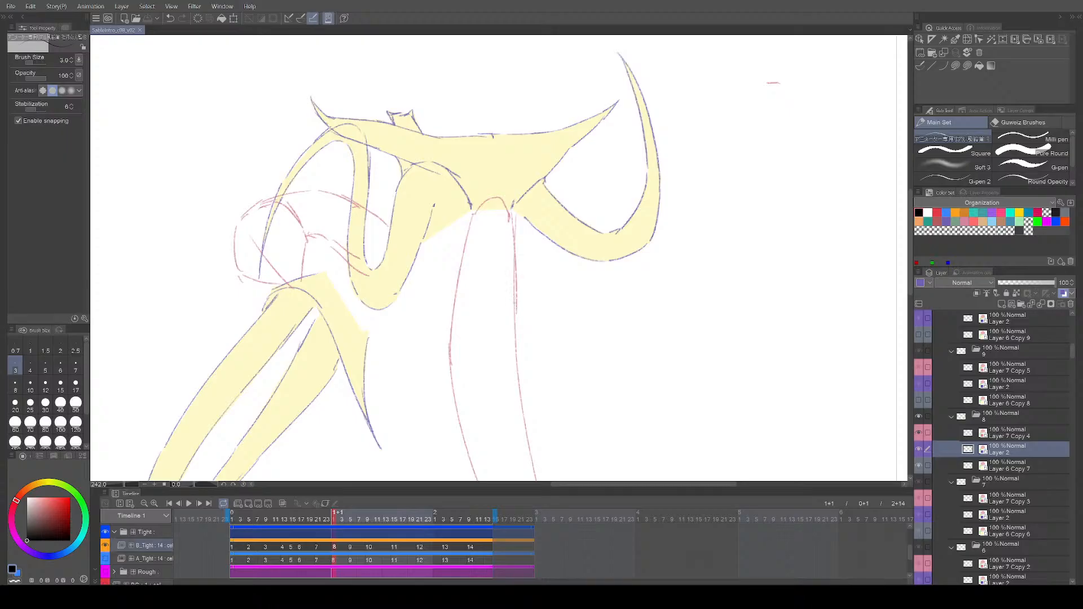
Step: On drawing 9's red line layer, rework the upper-left edge of the round shape and save the file
{"action": "key", "text": "Right"}
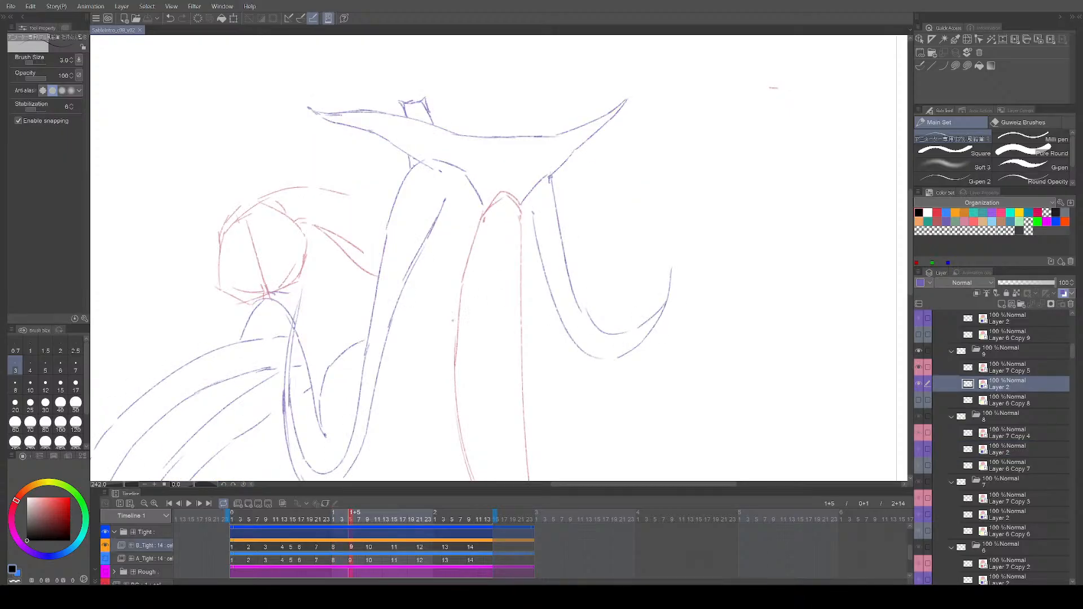
{"action": "key", "text": "Right"}
{"action": "key", "text": "Left"}
{"action": "left_click", "coordinate": [234, 215], "text": "ctrl+shift"}
{"action": "key", "text": "e"}
{"action": "left_click_drag", "start_coordinate": [217, 234], "coordinate": [234, 212]}
{"action": "key", "text": "p"}
{"action": "key", "text": "ctrl+z"}
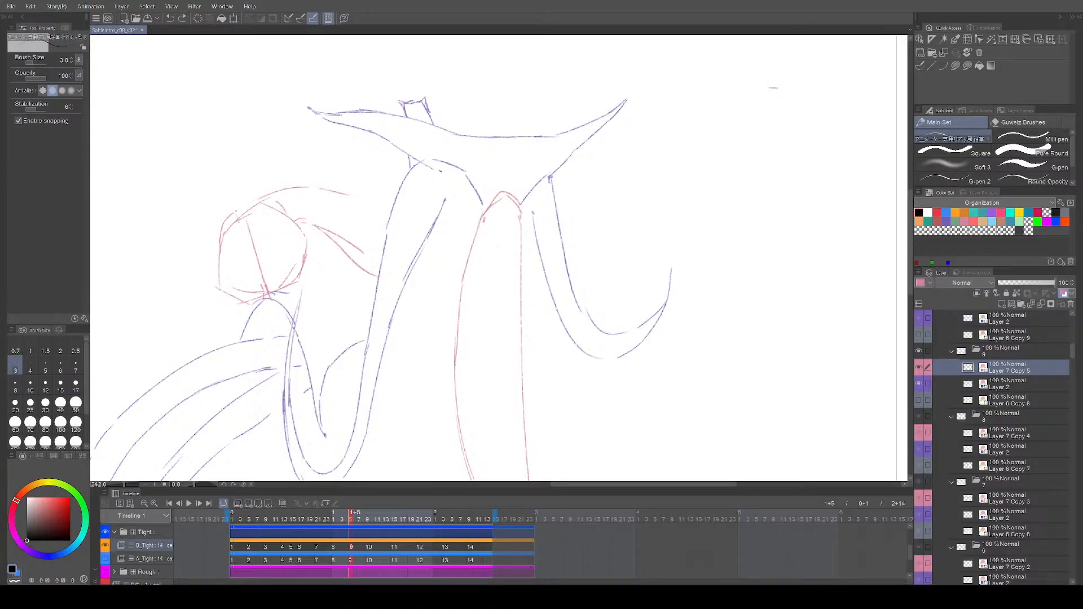
{"action": "left_click_drag", "start_coordinate": [441, 166], "coordinate": [422, 167]}
{"action": "key", "text": "ctrl+s"}
Step: Compare drawing 9 with its neighbours, clean up the left edge of its red round shape, and save the file
{"action": "key", "text": "Left"}
{"action": "key", "text": "Right"}
{"action": "key", "text": "Right"}
{"action": "key", "text": "Right"}
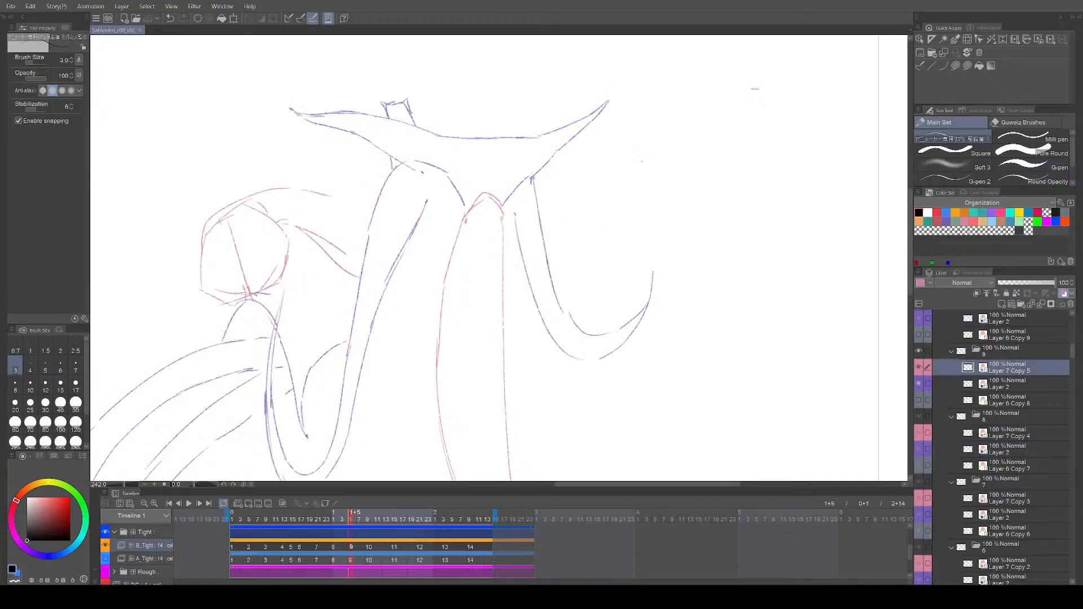
{"action": "key", "text": "Right"}
{"action": "key", "text": "Left"}
{"action": "key", "text": "Left"}
{"action": "key", "text": "Left"}
{"action": "key", "text": "e"}
{"action": "left_click_drag", "start_coordinate": [204, 233], "coordinate": [210, 222]}
{"action": "key", "text": "p"}
{"action": "key", "text": "ctrl+s"}
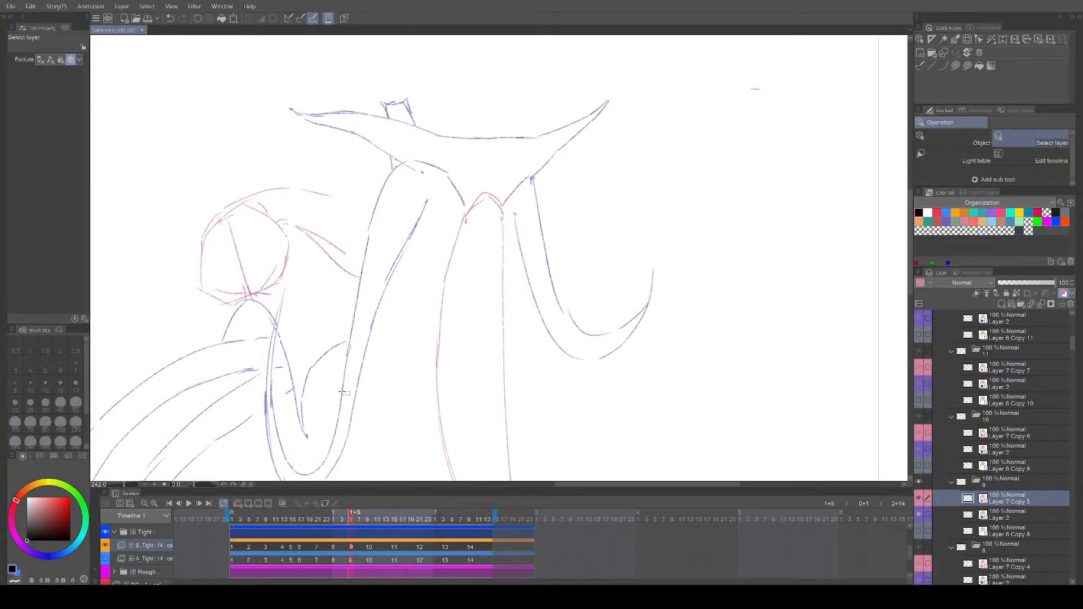
Step: Switch from drawing 9's red line layer to its Layer 2 and save the file
{"action": "left_click", "coordinate": [1010, 514]}
{"action": "left_click_drag", "start_coordinate": [525, 380], "coordinate": [528, 370]}
{"action": "mouse_move", "coordinate": [595, 347]}
{"action": "left_mouse_down"}
{"action": "mouse_move", "coordinate": [600, 368]}
{"action": "mouse_move", "coordinate": [599, 346]}
{"action": "left_mouse_up"}
{"action": "key", "text": "ctrl+s"}
{"action": "mouse_move", "coordinate": [699, 346]}
{"action": "left_mouse_down"}
{"action": "mouse_move", "coordinate": [709, 331]}
{"action": "mouse_move", "coordinate": [721, 367]}
{"action": "mouse_move", "coordinate": [735, 354]}
{"action": "left_mouse_up"}
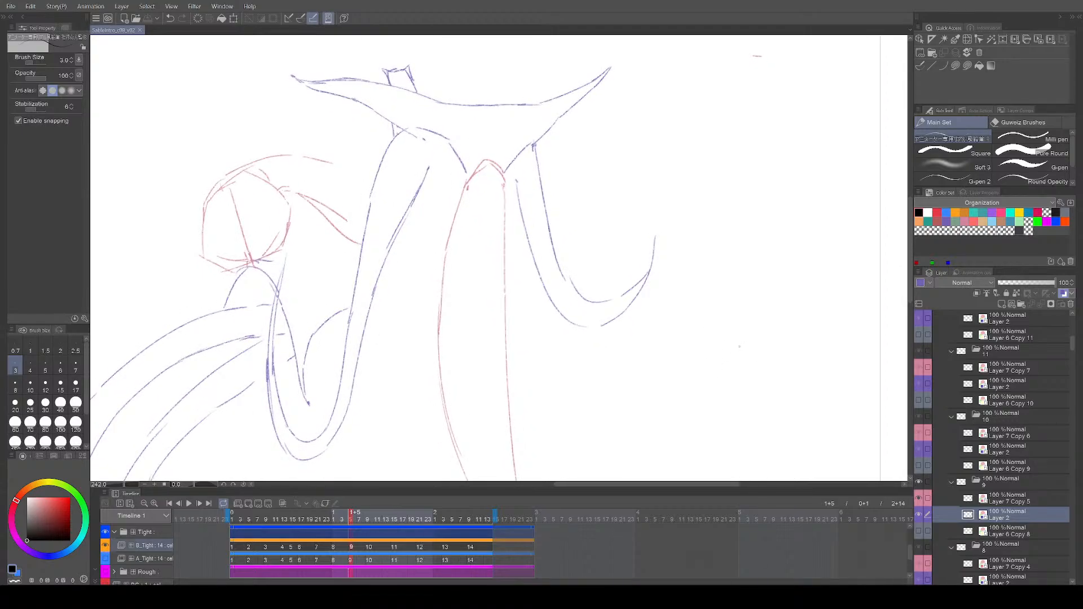
Step: Step forward from drawing 9 to drawing 14 and play the sleeve animation to check its motion
{"action": "key", "text": "Right"}
{"action": "key", "text": "Right"}
{"action": "key", "text": "Right"}
{"action": "key", "text": "Right"}
{"action": "key", "text": "Right"}
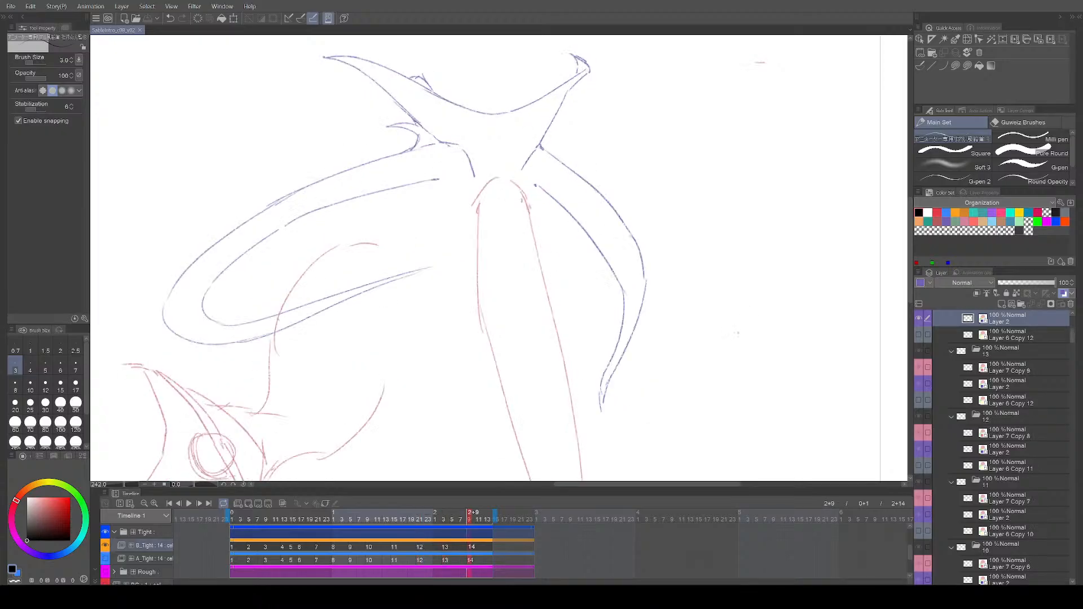
{"action": "key", "text": "space"}
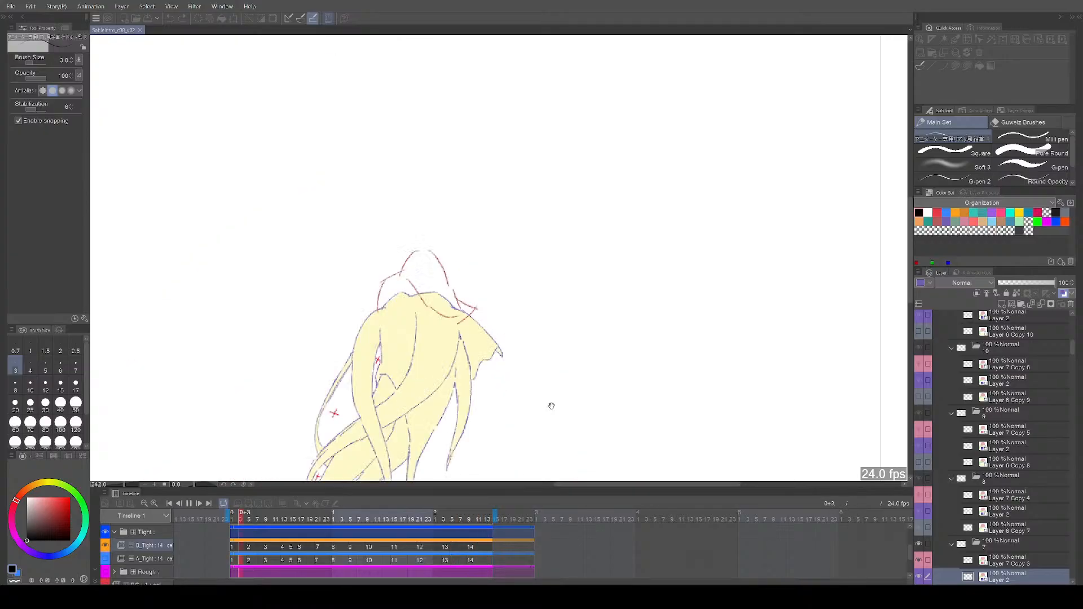
{"action": "key", "text": "space"}
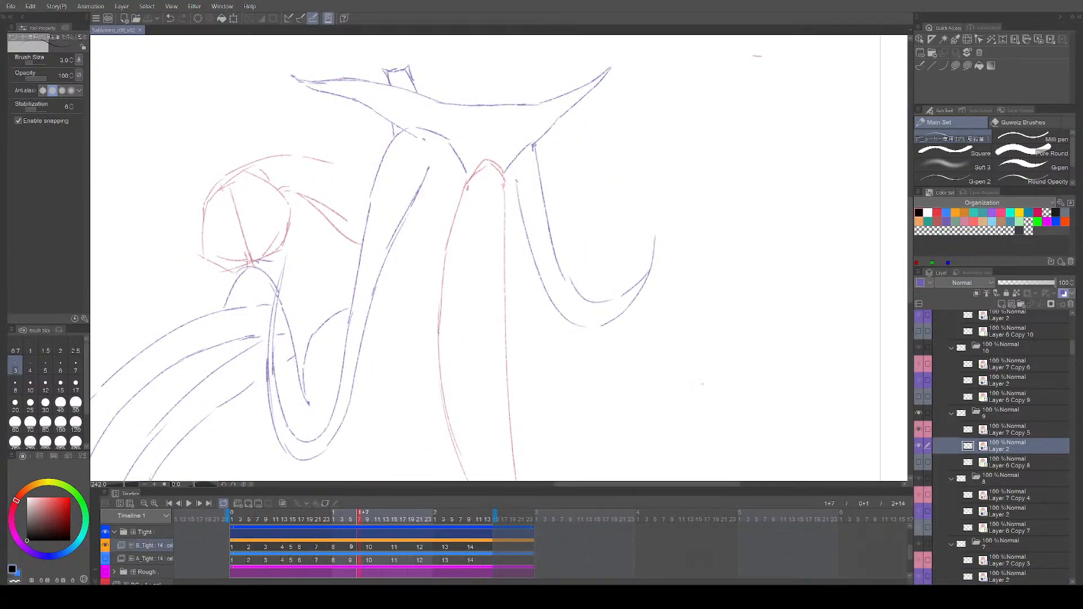
Step: Show the A_Tight figure drawings together with the sleeve drawings and save the file
{"action": "scroll", "coordinate": [693, 402], "scroll_direction": "down", "scroll_amount": 5}
{"action": "left_click_drag", "start_coordinate": [689, 411], "coordinate": [640, 348]}
{"action": "scroll", "coordinate": [643, 326], "scroll_direction": "up", "scroll_amount": 1}
{"action": "scroll", "coordinate": [154, 570], "scroll_direction": "down", "scroll_amount": 3}
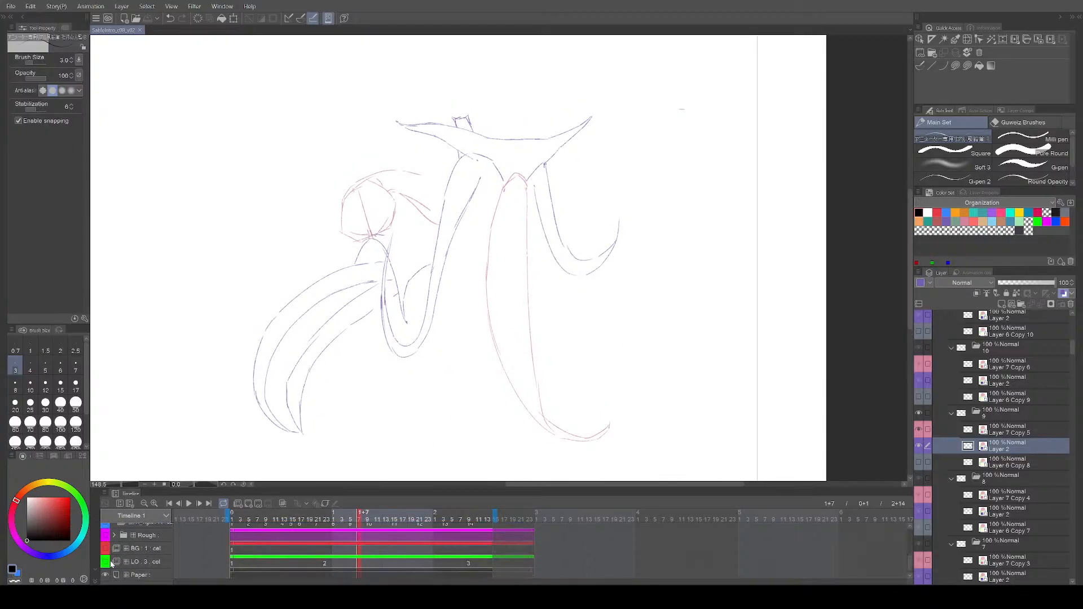
{"action": "left_click", "coordinate": [106, 562]}
{"action": "left_click", "coordinate": [105, 564]}
{"action": "scroll", "coordinate": [106, 559], "scroll_direction": "up", "scroll_amount": 3}
{"action": "left_click", "coordinate": [105, 547]}
{"action": "scroll", "coordinate": [105, 553], "scroll_direction": "up", "scroll_amount": 1}
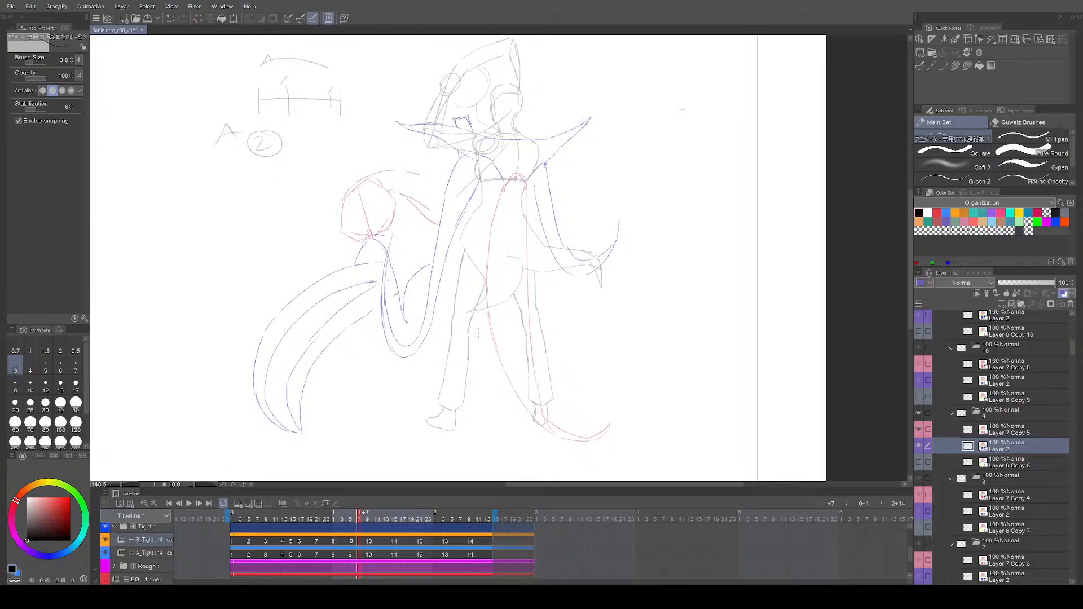
{"action": "scroll", "coordinate": [629, 342], "scroll_direction": "down", "scroll_amount": 1}
{"action": "key", "text": "ctrl+s"}
{"action": "left_click_drag", "start_coordinate": [688, 382], "coordinate": [671, 387]}
Step: Play the combined figure and sleeve animation from drawing 1 several times to examine the overall motion
{"action": "left_click", "coordinate": [244, 520]}
{"action": "left_click_drag", "start_coordinate": [635, 429], "coordinate": [641, 420]}
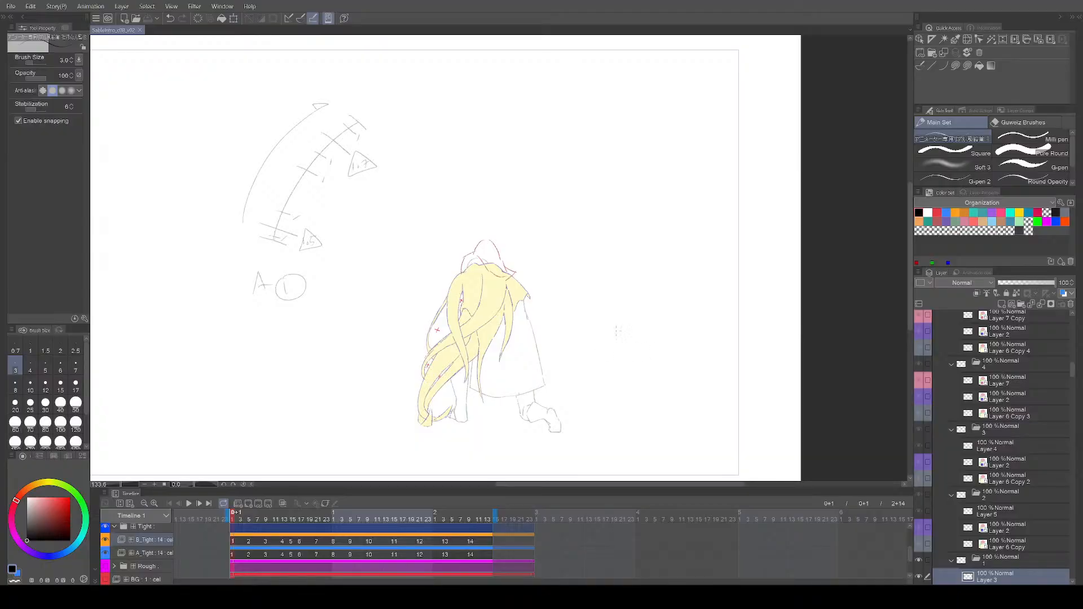
{"action": "mouse_move", "coordinate": [668, 279]}
{"action": "left_mouse_down"}
{"action": "mouse_move", "coordinate": [648, 293]}
{"action": "mouse_move", "coordinate": [672, 311]}
{"action": "left_mouse_up"}
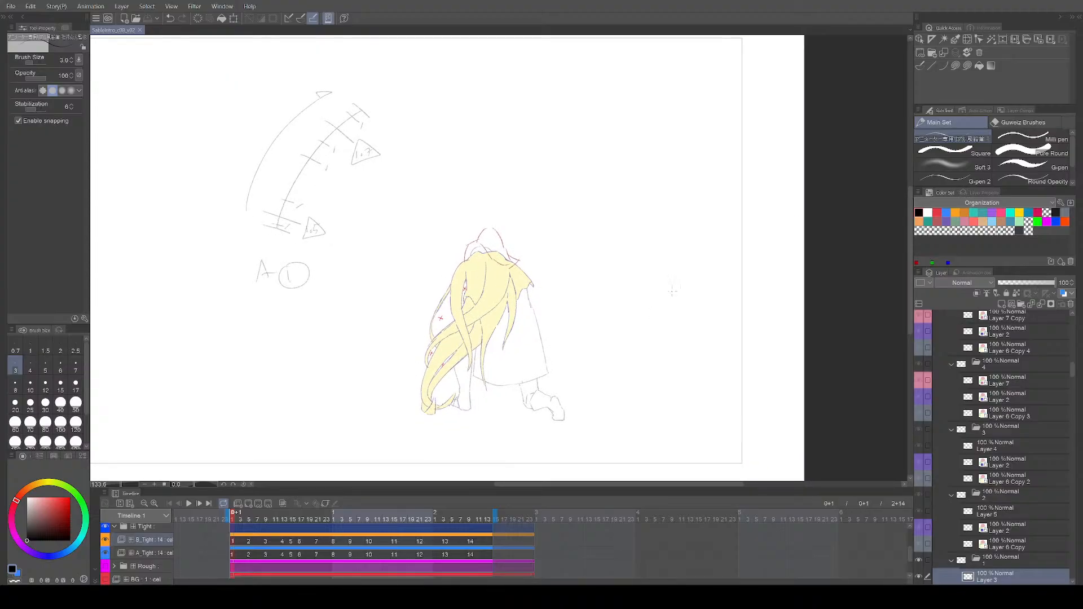
{"action": "scroll", "coordinate": [672, 291], "scroll_direction": "down", "scroll_amount": 2}
{"action": "left_click_drag", "start_coordinate": [700, 351], "coordinate": [697, 349]}
{"action": "key", "text": "Left"}
{"action": "key", "text": "space"}
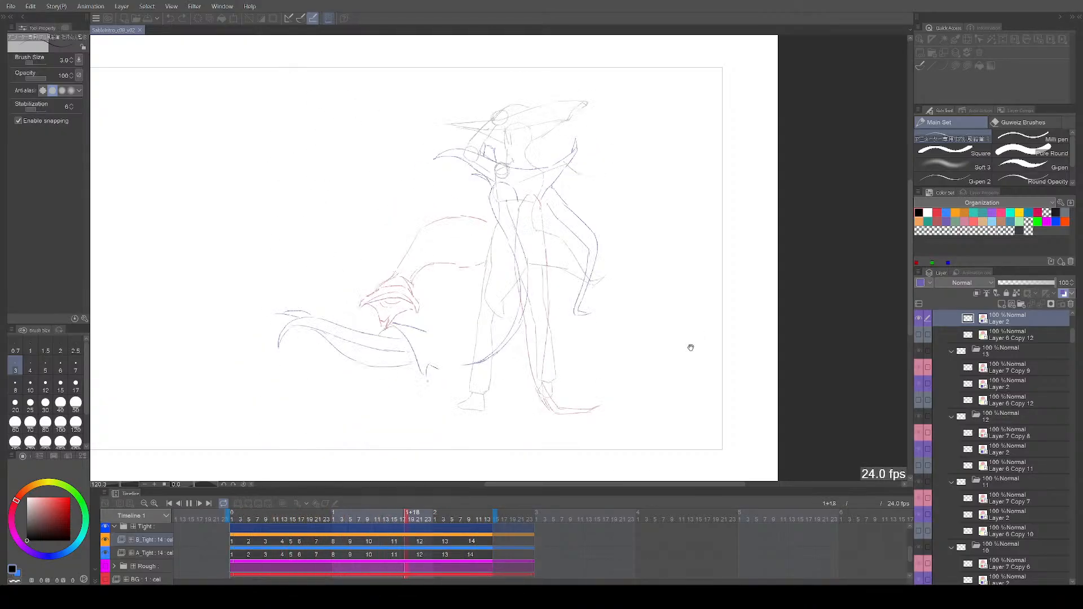
{"action": "left_click", "coordinate": [215, 520]}
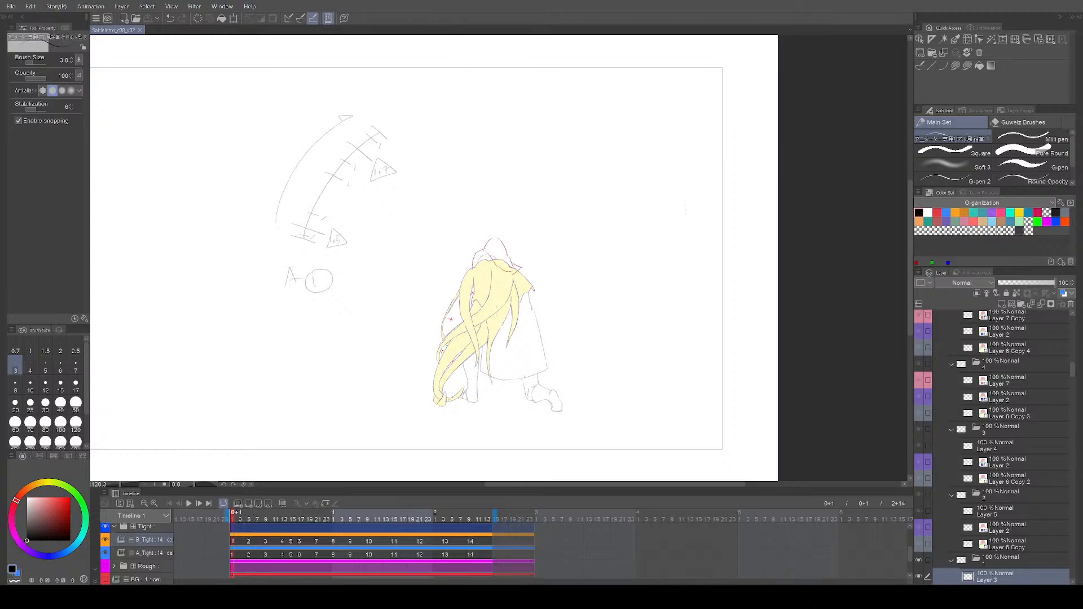
{"action": "key", "text": "space"}
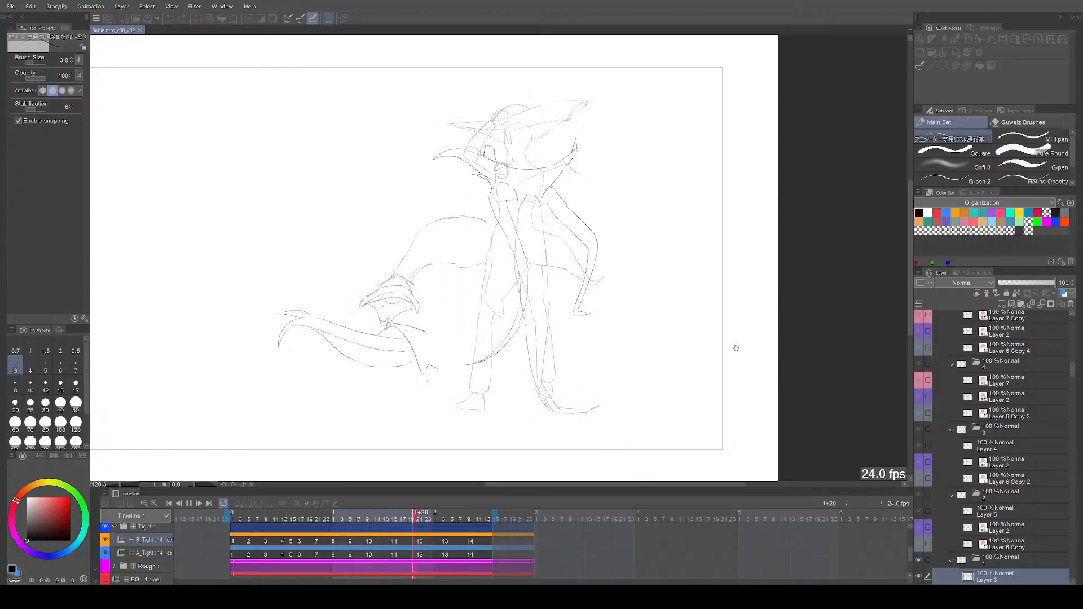
{"action": "key", "text": "space"}
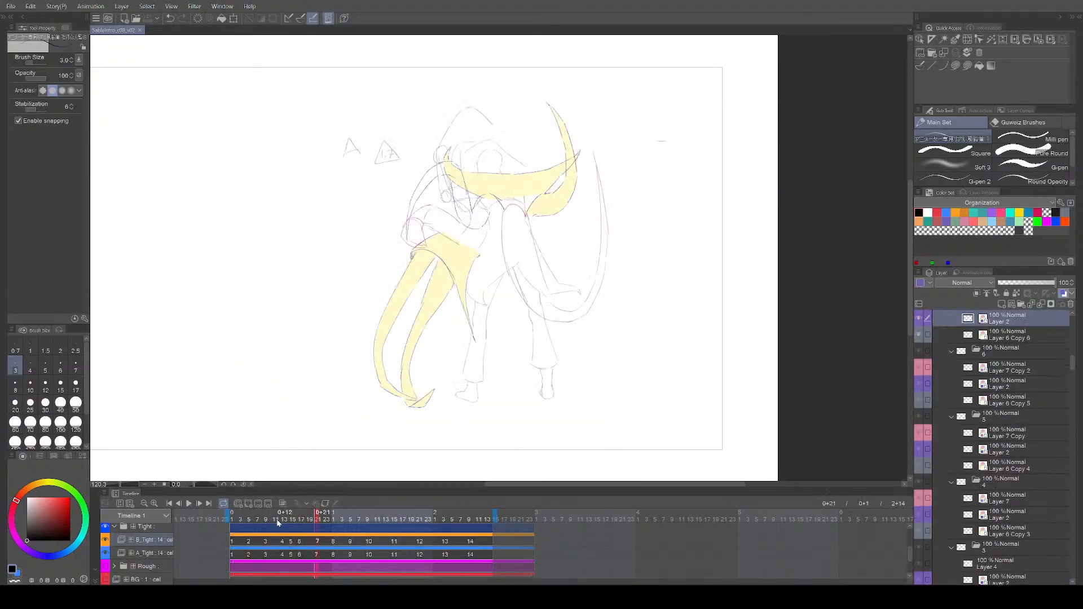
{"action": "left_click", "coordinate": [232, 515]}
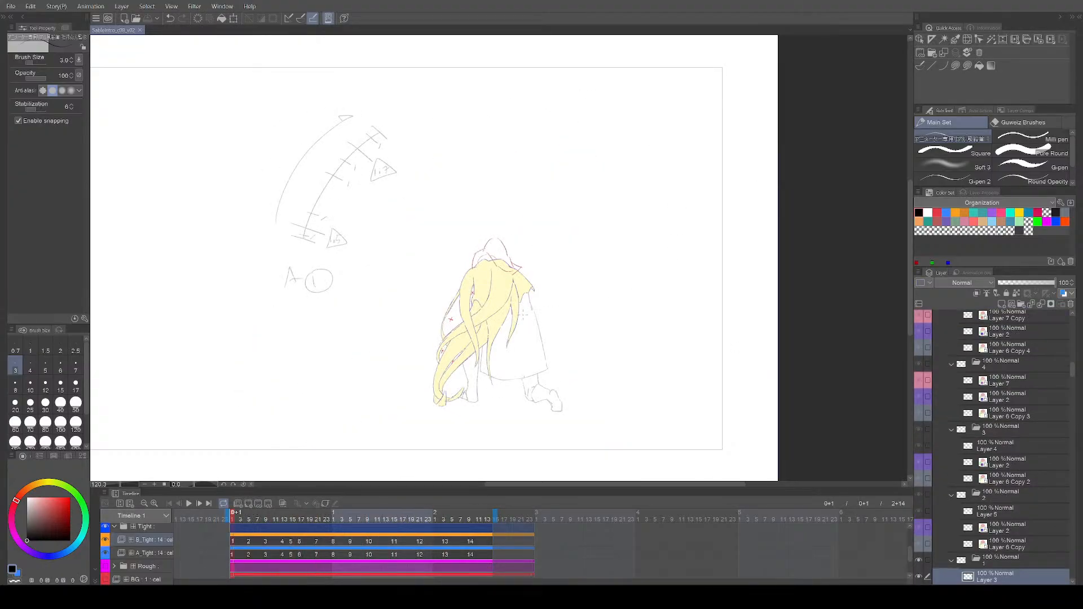
Step: Step through the combined drawings from 1 to 14 and inspect how the sleeves follow the figure
{"action": "left_click_drag", "start_coordinate": [514, 195], "coordinate": [410, 294]}
{"action": "key", "text": "ctrl+z"}
{"action": "key", "text": "Right"}
{"action": "key", "text": "Right"}
{"action": "key", "text": "Right"}
{"action": "key", "text": "Right"}
{"action": "key", "text": "Right"}
{"action": "key", "text": "Right"}
{"action": "key", "text": "Right"}
{"action": "key", "text": "Right"}
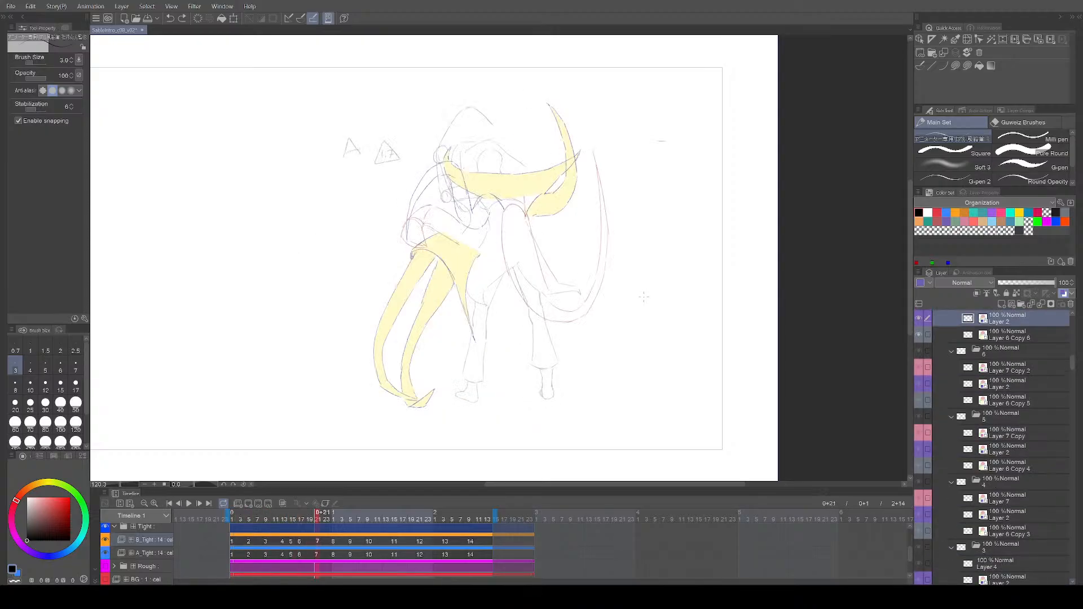
{"action": "key", "text": "Right"}
{"action": "key", "text": "Right"}
{"action": "key", "text": "Right"}
{"action": "key", "text": "Right"}
{"action": "key", "text": "Home"}
{"action": "key", "text": "Left"}
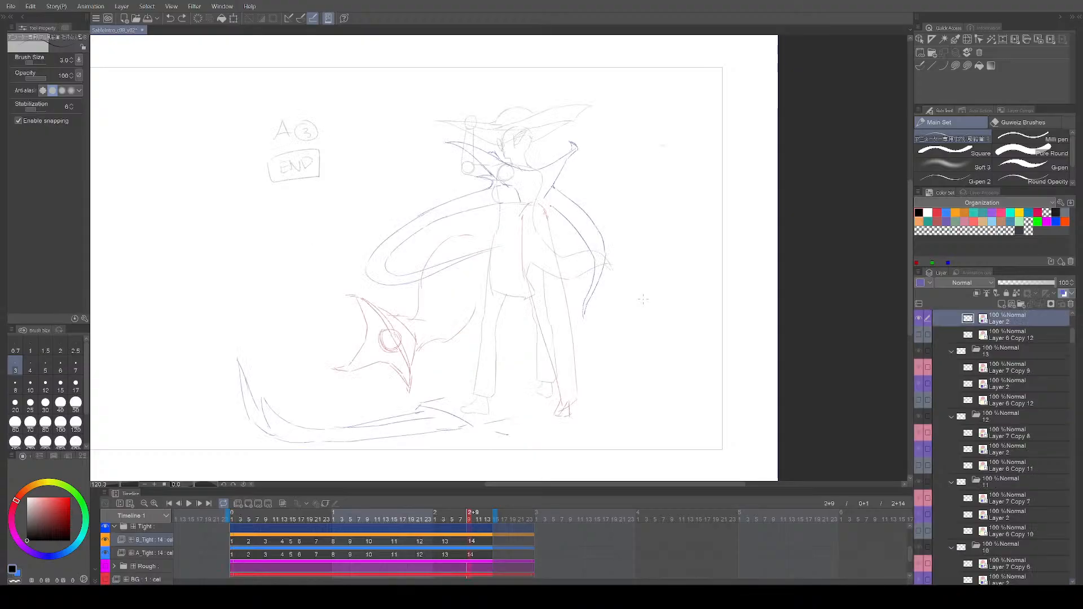
{"action": "left_click_drag", "start_coordinate": [623, 309], "coordinate": [633, 306]}
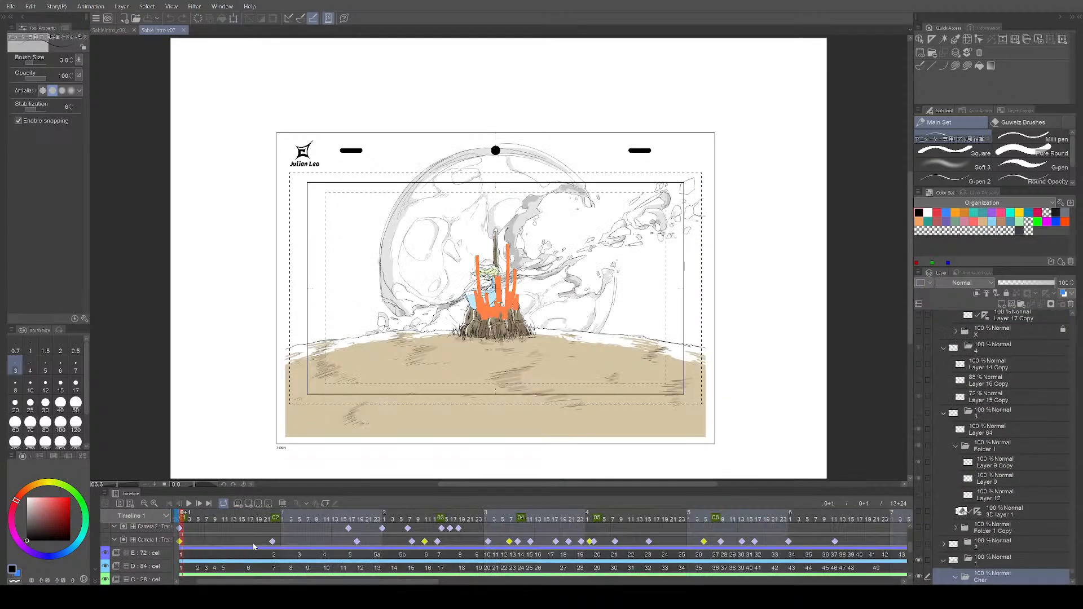
Step: Play the full intro animatic and scrub through its early shots to review the surrounding scenes
{"action": "scroll", "coordinate": [558, 322], "scroll_direction": "up", "scroll_amount": 1}
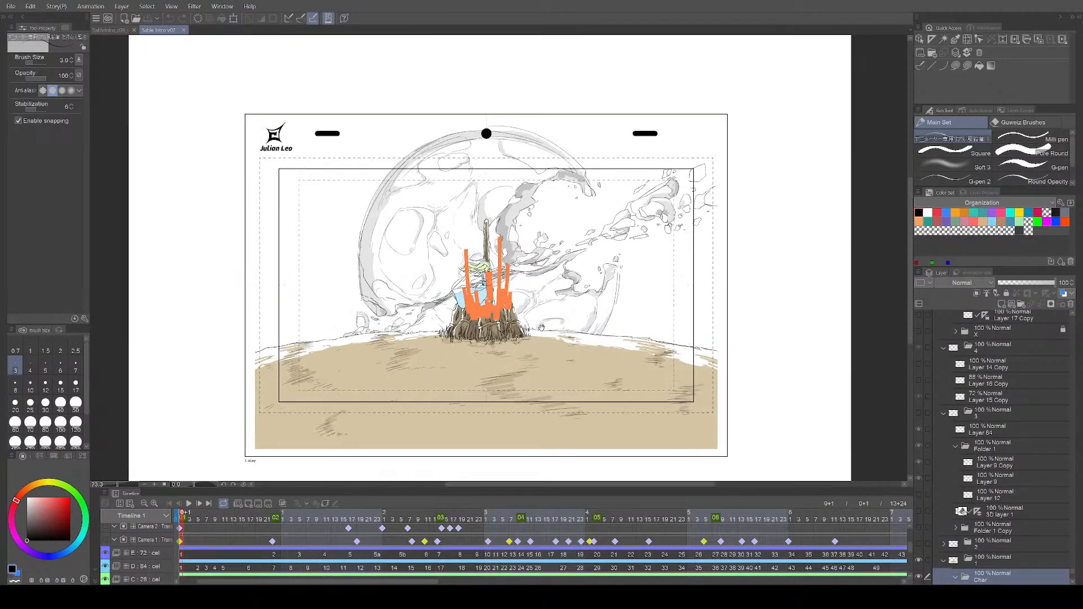
{"action": "left_click_drag", "start_coordinate": [546, 328], "coordinate": [512, 317]}
{"action": "scroll", "coordinate": [512, 317], "scroll_direction": "up", "scroll_amount": 2}
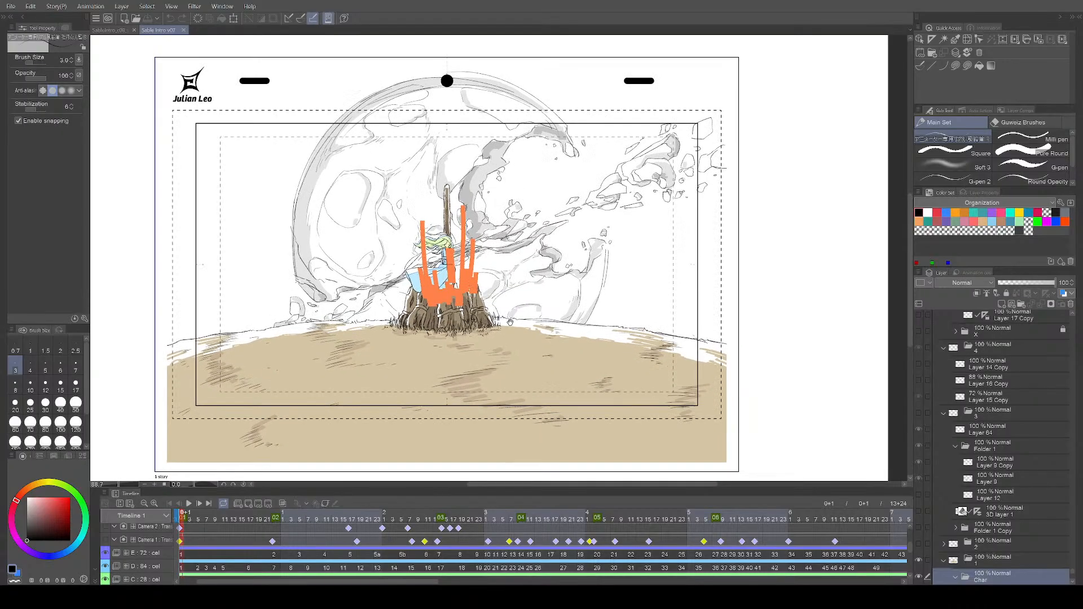
{"action": "key", "text": "space"}
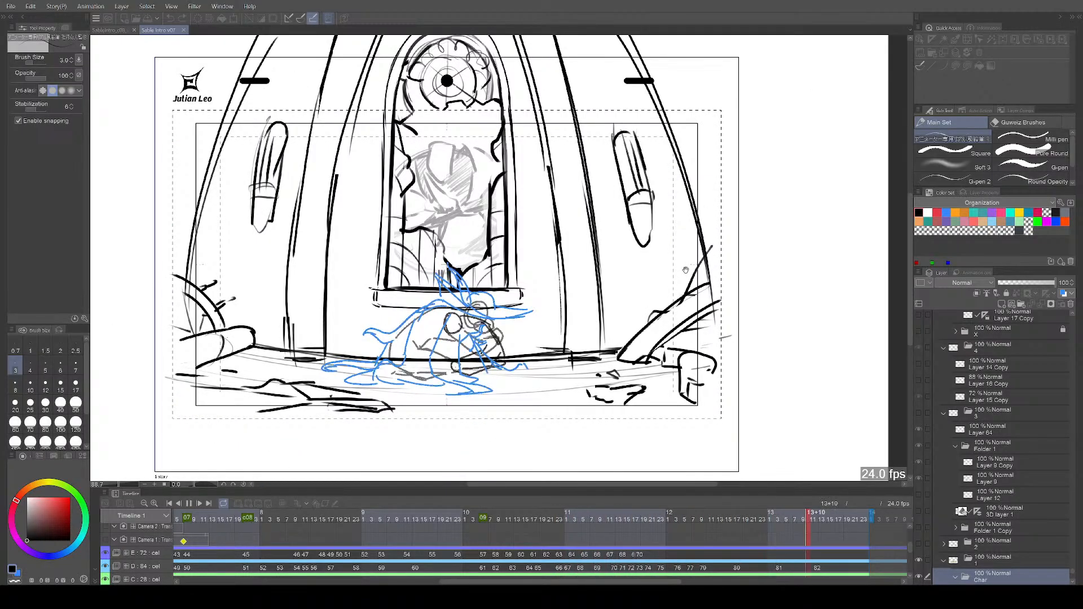
{"action": "key", "text": "space"}
{"action": "key", "text": "Right"}
{"action": "key", "text": "Left"}
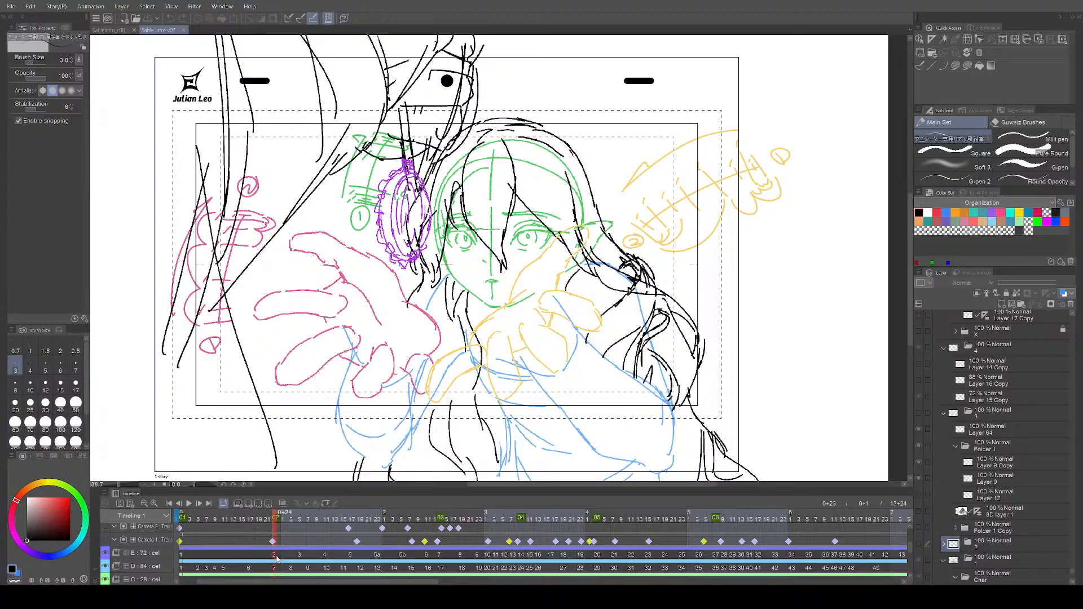
{"action": "left_click", "coordinate": [275, 557]}
{"action": "scroll", "coordinate": [491, 184], "scroll_direction": "down", "scroll_amount": 2}
{"action": "left_click_drag", "start_coordinate": [491, 185], "coordinate": [484, 204]}
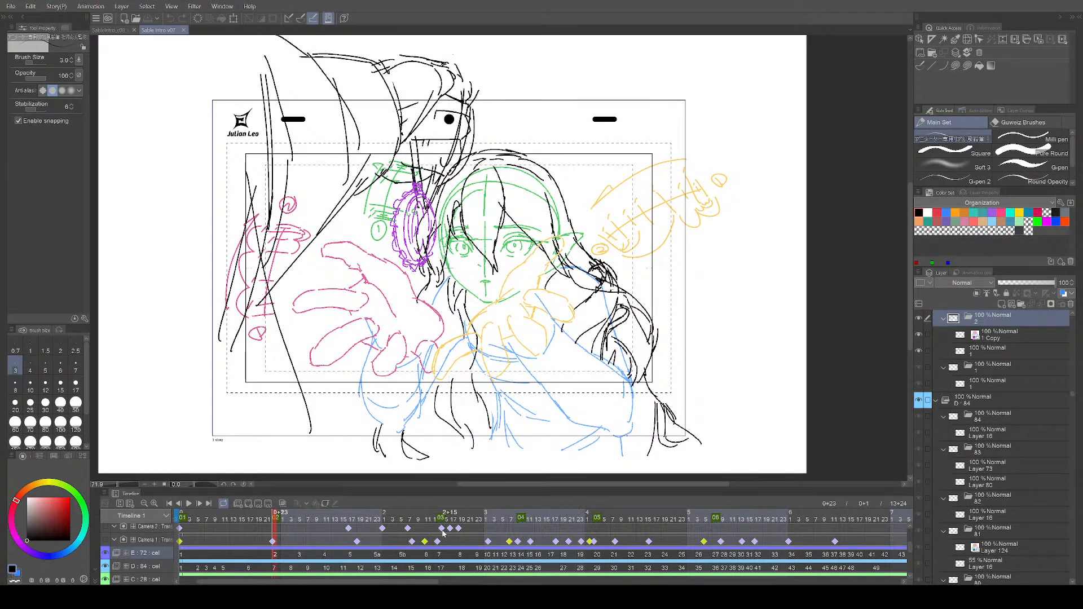
{"action": "left_click_drag", "start_coordinate": [467, 515], "coordinate": [668, 529]}
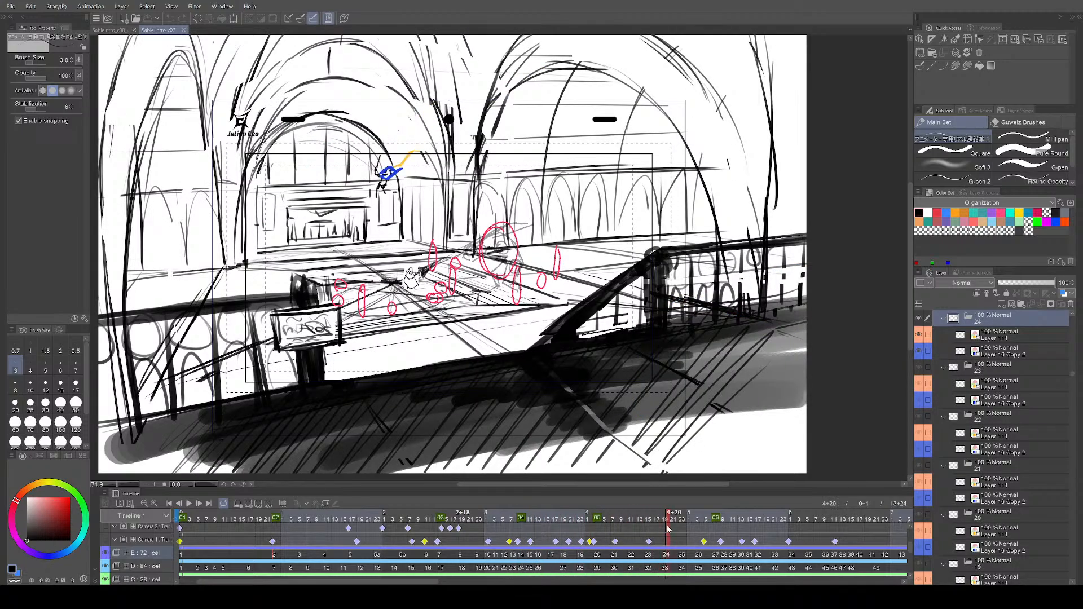
Step: Return to the cut's file, show the LO layout folder at 100% opacity, and go to the first frame
{"action": "left_click", "coordinate": [112, 29]}
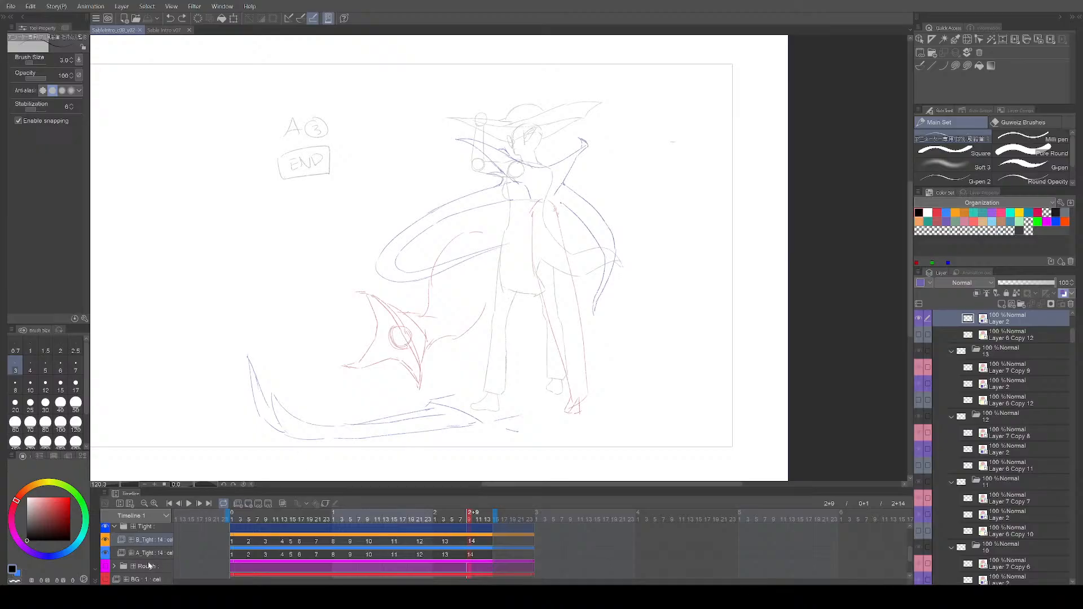
{"action": "scroll", "coordinate": [152, 566], "scroll_direction": "down", "scroll_amount": 3}
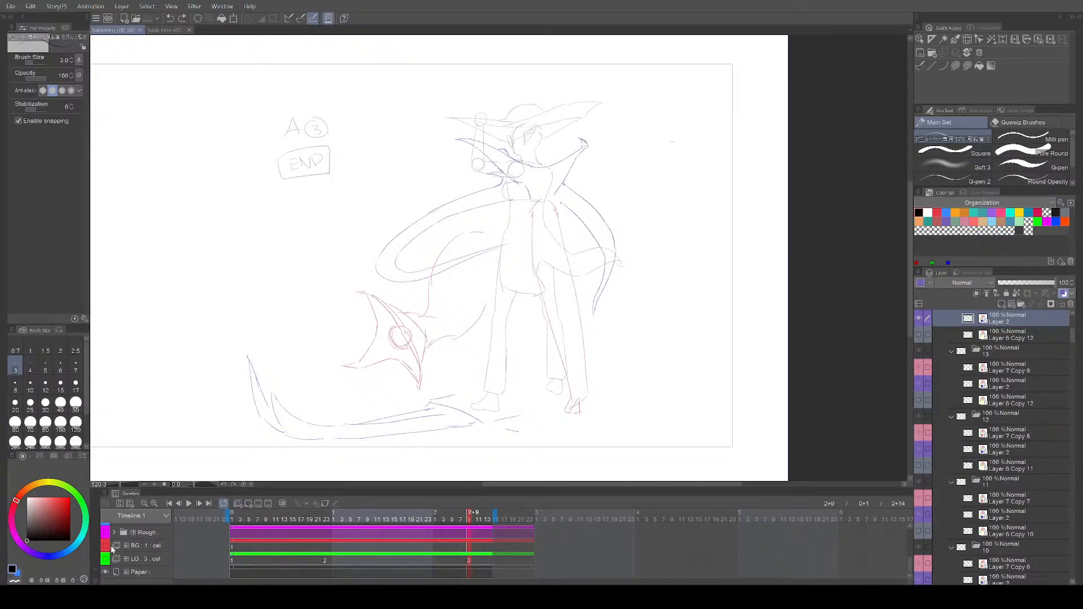
{"action": "left_click", "coordinate": [147, 560]}
{"action": "left_click_drag", "start_coordinate": [1035, 285], "coordinate": [1072, 287]}
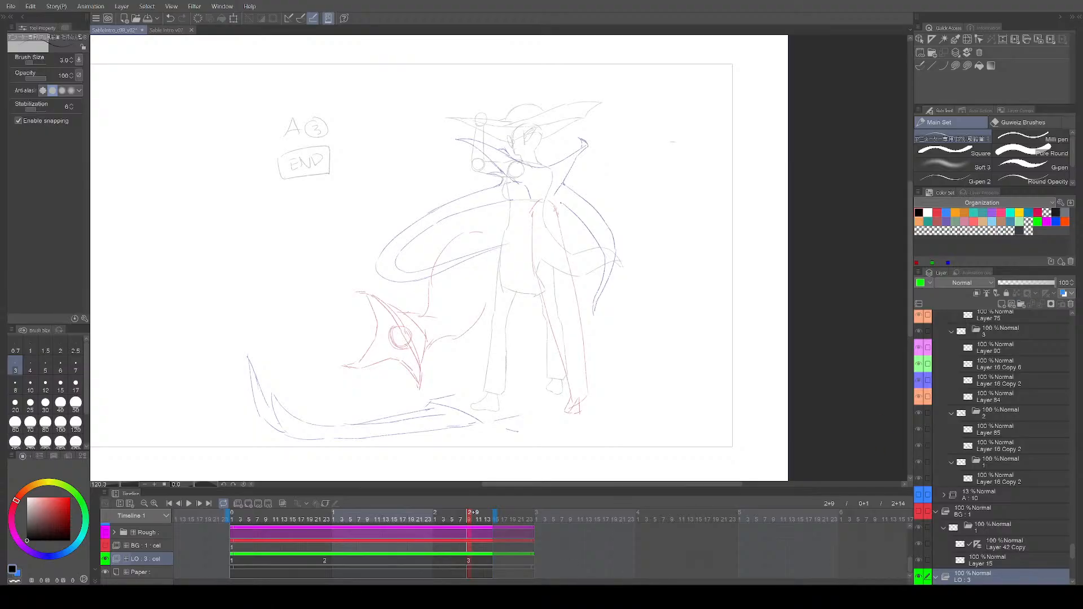
{"action": "left_click", "coordinate": [233, 563]}
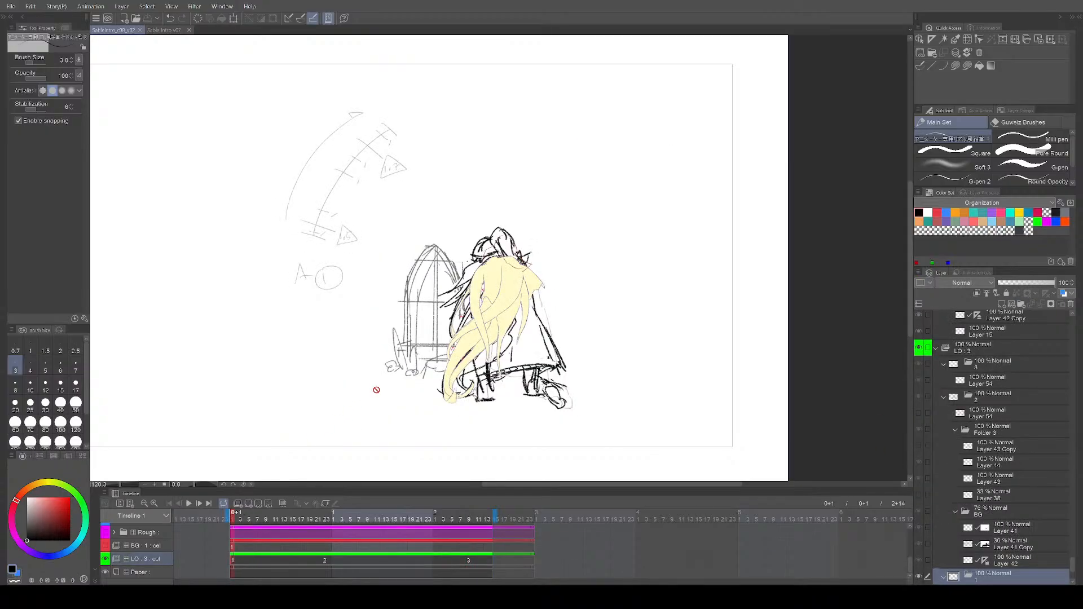
Step: Step through the frames with the layout visible and compare the layout poses with the tight drawings
{"action": "scroll", "coordinate": [422, 341], "scroll_direction": "down", "scroll_amount": 1}
{"action": "left_click_drag", "start_coordinate": [429, 350], "coordinate": [441, 348]}
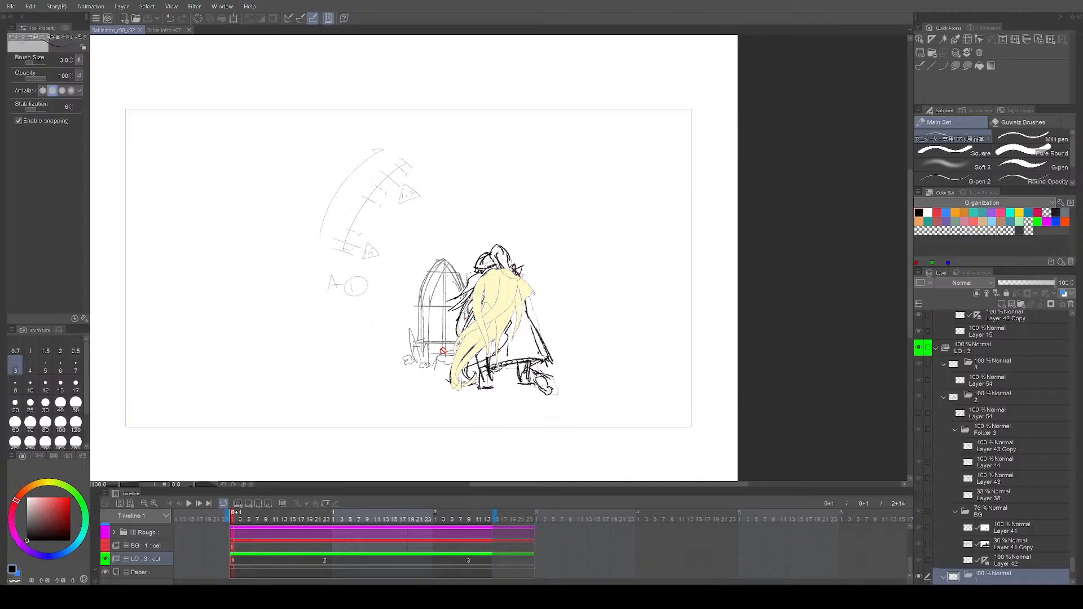
{"action": "key", "text": "Right"}
{"action": "left_click_drag", "start_coordinate": [429, 346], "coordinate": [428, 358]}
{"action": "scroll", "coordinate": [426, 356], "scroll_direction": "up", "scroll_amount": 1}
{"action": "key", "text": "Right"}
{"action": "key", "text": "Right"}
{"action": "key", "text": "Right"}
{"action": "key", "text": "Right"}
{"action": "key", "text": "Right"}
{"action": "key", "text": "Right"}
{"action": "key", "text": "Right"}
{"action": "key", "text": "Right"}
{"action": "key", "text": "Right"}
{"action": "key", "text": "Right"}
{"action": "key", "text": "Right"}
{"action": "key", "text": "Right"}
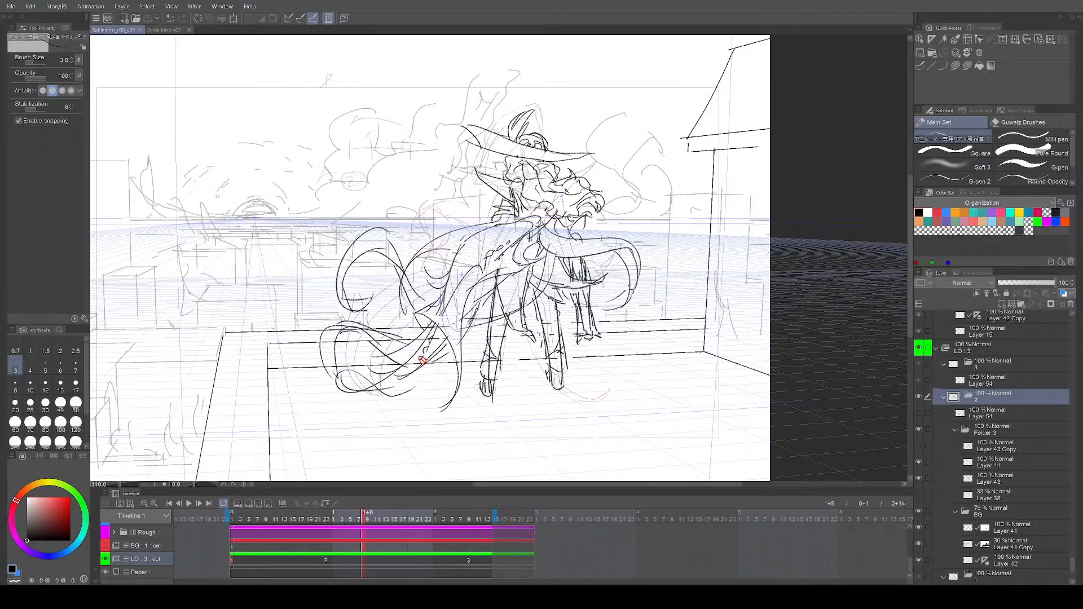
{"action": "key", "text": "Left"}
{"action": "key", "text": "Left"}
{"action": "key", "text": "Left"}
{"action": "key", "text": "Left"}
{"action": "left_click_drag", "start_coordinate": [525, 358], "coordinate": [483, 394]}
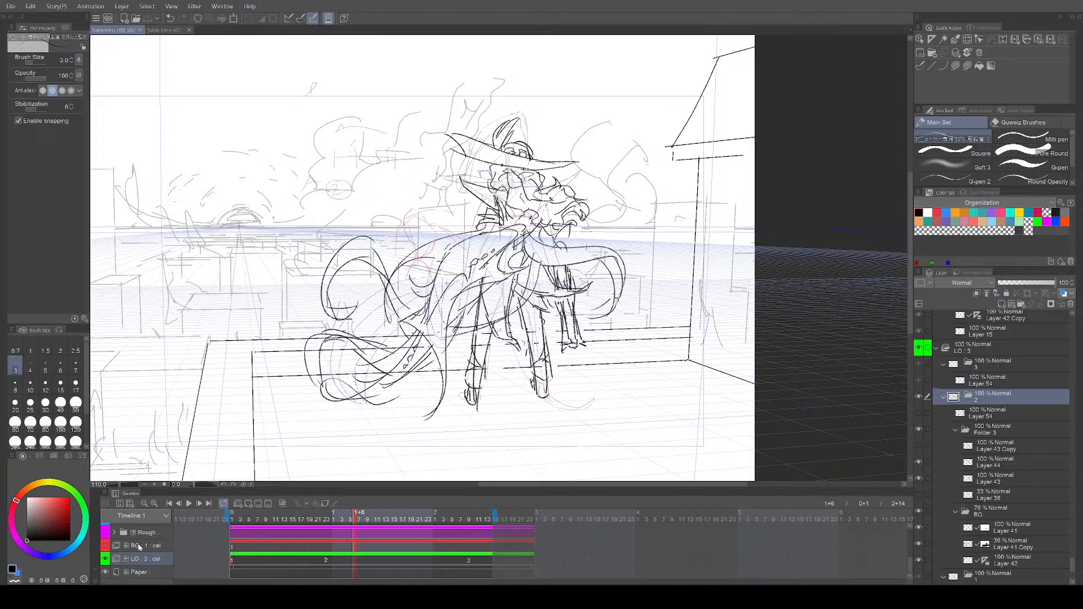
Step: Lower the LO layout folder's opacity to 11% and hide the folder
{"action": "left_click", "coordinate": [140, 547]}
{"action": "left_click", "coordinate": [142, 558]}
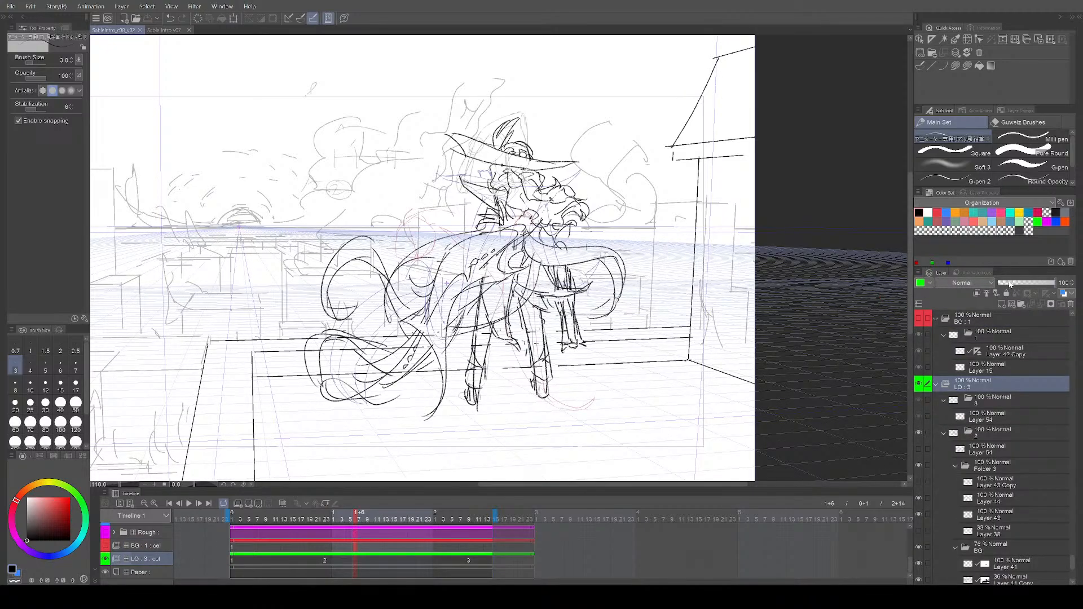
{"action": "left_click_drag", "start_coordinate": [1010, 284], "coordinate": [1006, 284]}
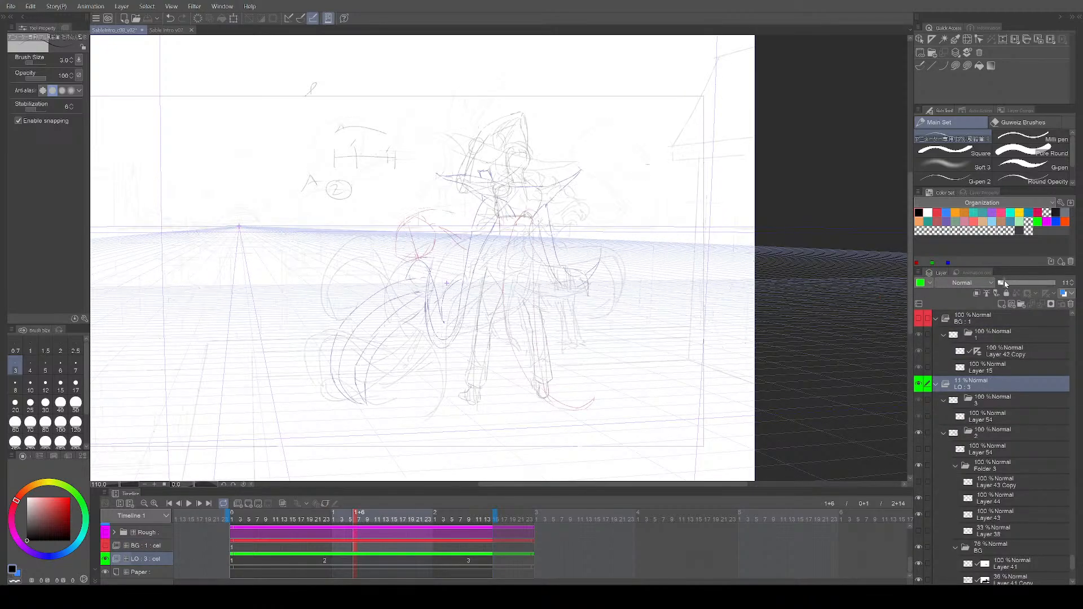
{"action": "left_click", "coordinate": [106, 559]}
{"action": "scroll", "coordinate": [314, 543], "scroll_direction": "up", "scroll_amount": 3}
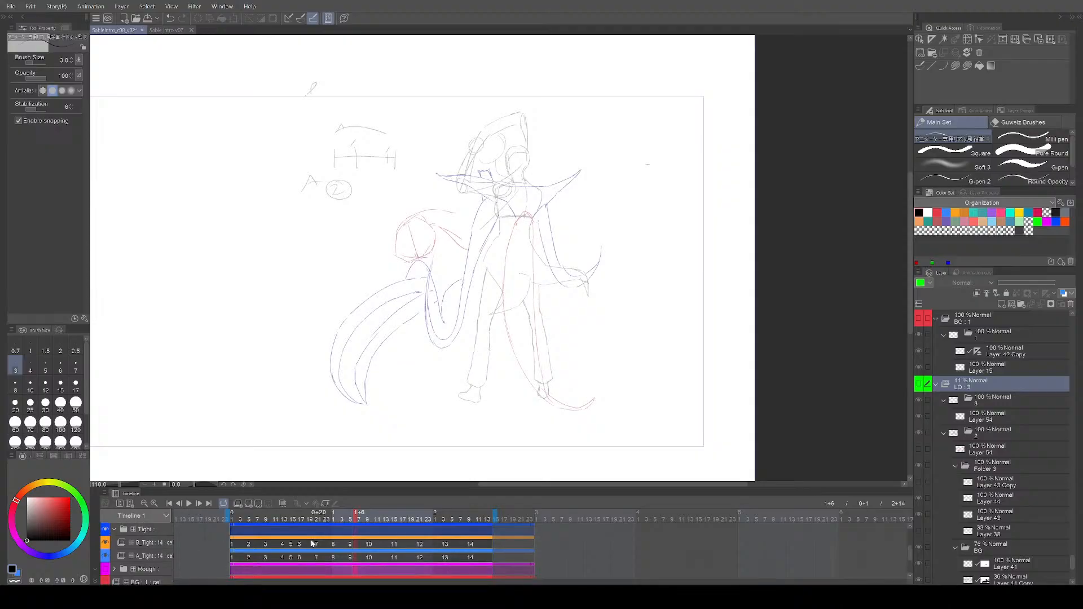
Step: Play the cut's animation from drawing 1, and switch to the full intro animatic to compare the matching shots
{"action": "left_click", "coordinate": [233, 547]}
{"action": "scroll", "coordinate": [615, 312], "scroll_direction": "up", "scroll_amount": 4}
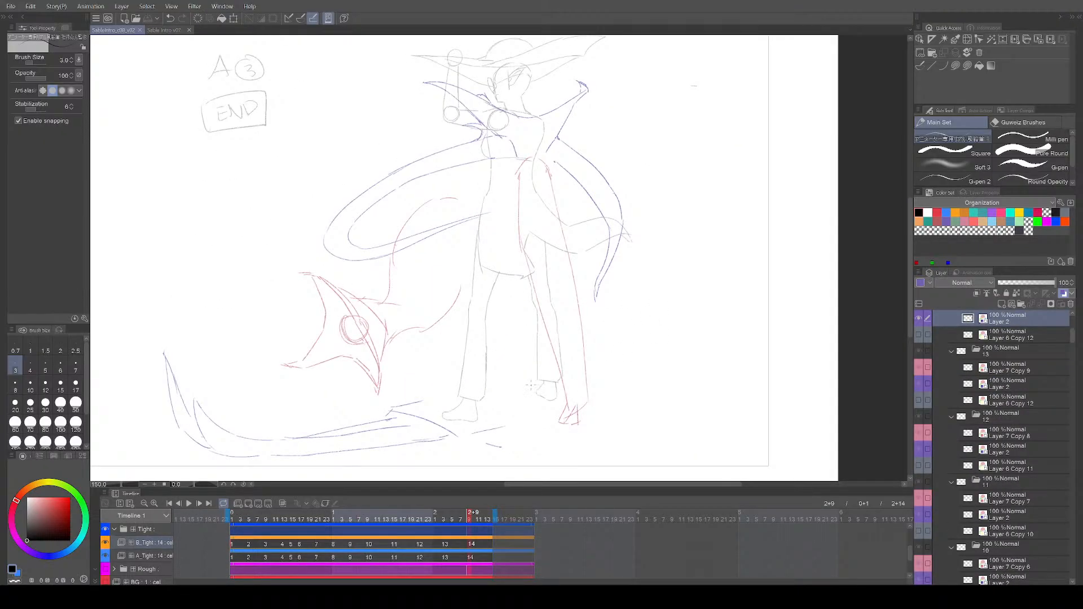
{"action": "scroll", "coordinate": [530, 386], "scroll_direction": "down", "scroll_amount": 2}
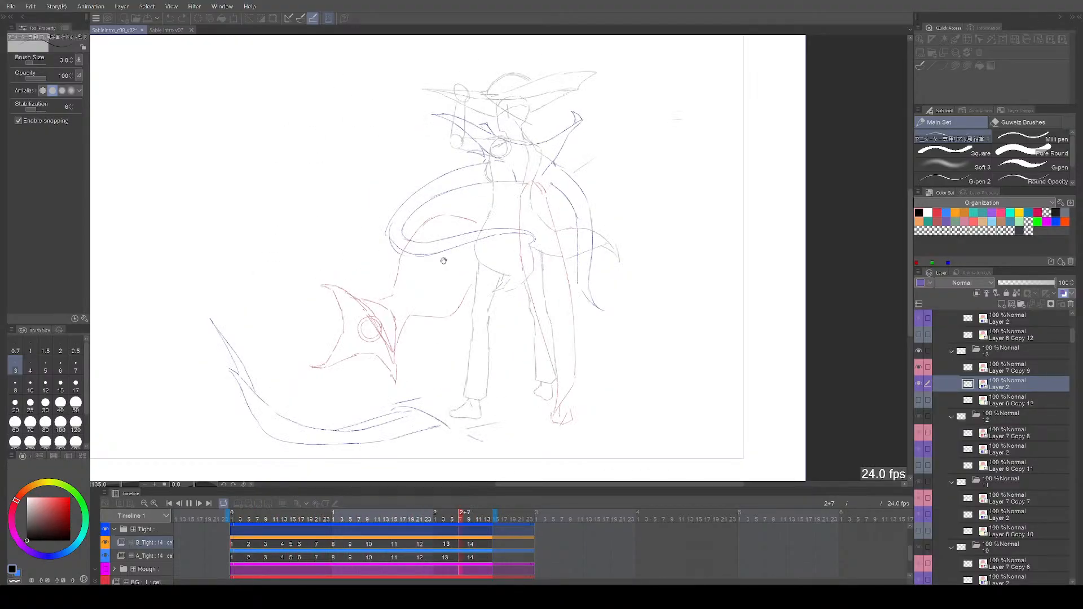
{"action": "left_click", "coordinate": [158, 30]}
{"action": "key", "text": "space"}
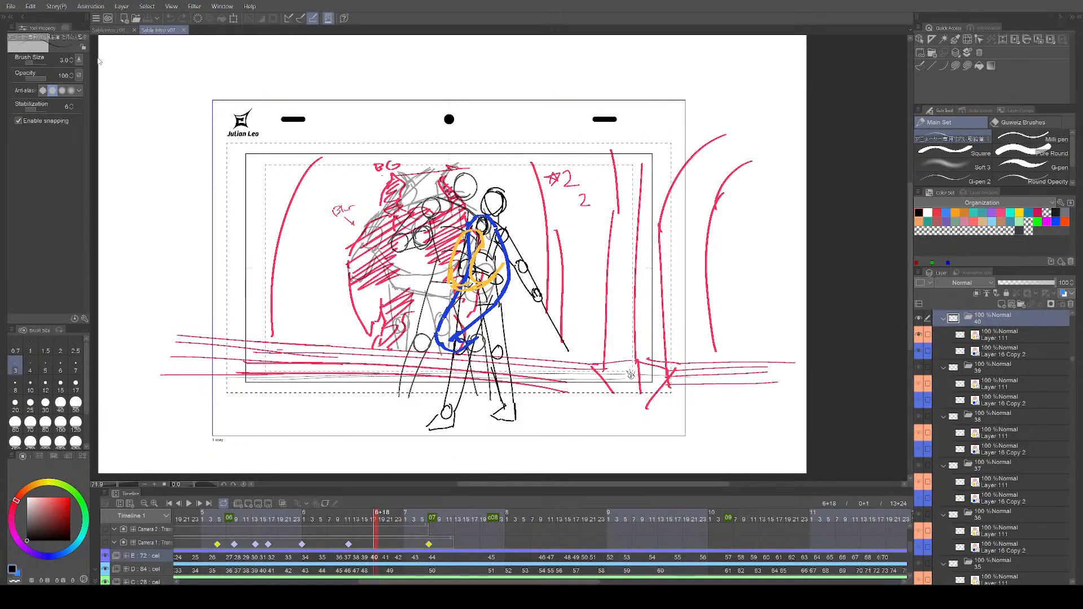
Step: Play the intro animatic from its start, return to the cut's file, and play the cut's animation
{"action": "key", "text": "space"}
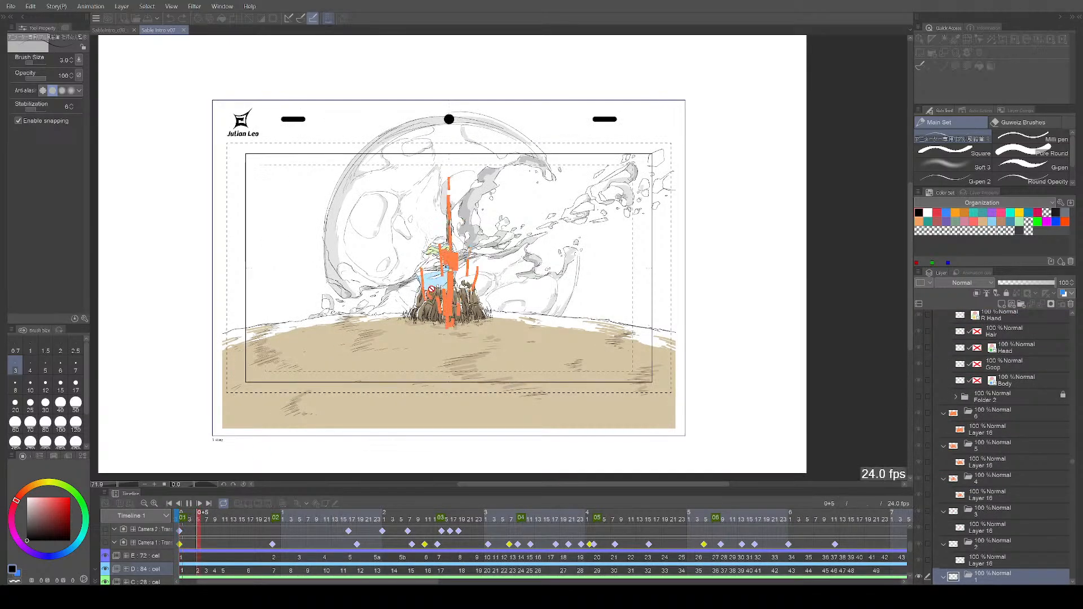
{"action": "left_click", "coordinate": [119, 31]}
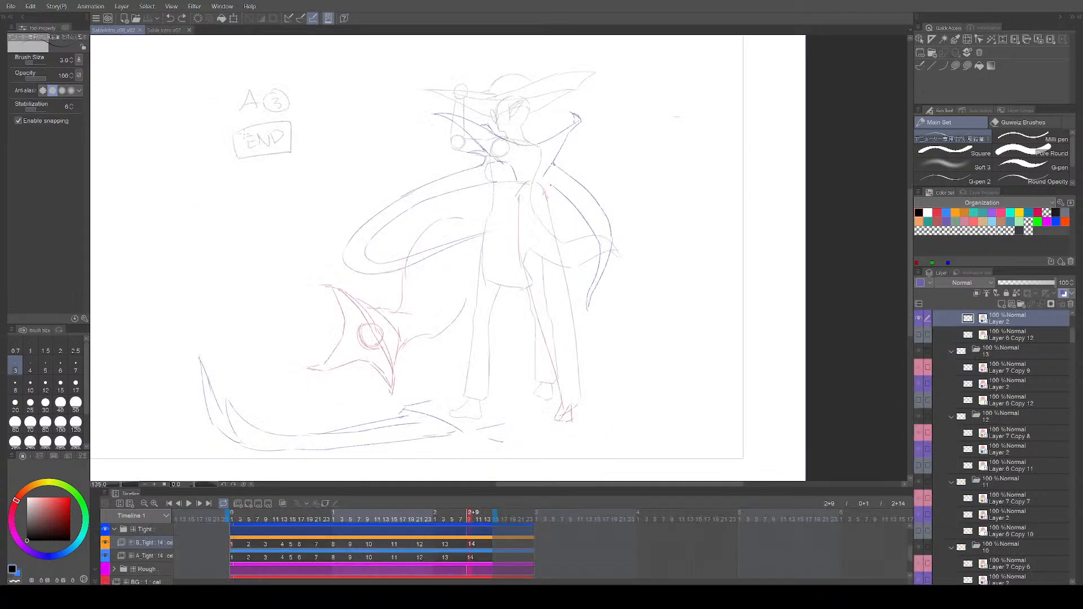
{"action": "scroll", "coordinate": [433, 212], "scroll_direction": "up", "scroll_amount": 1}
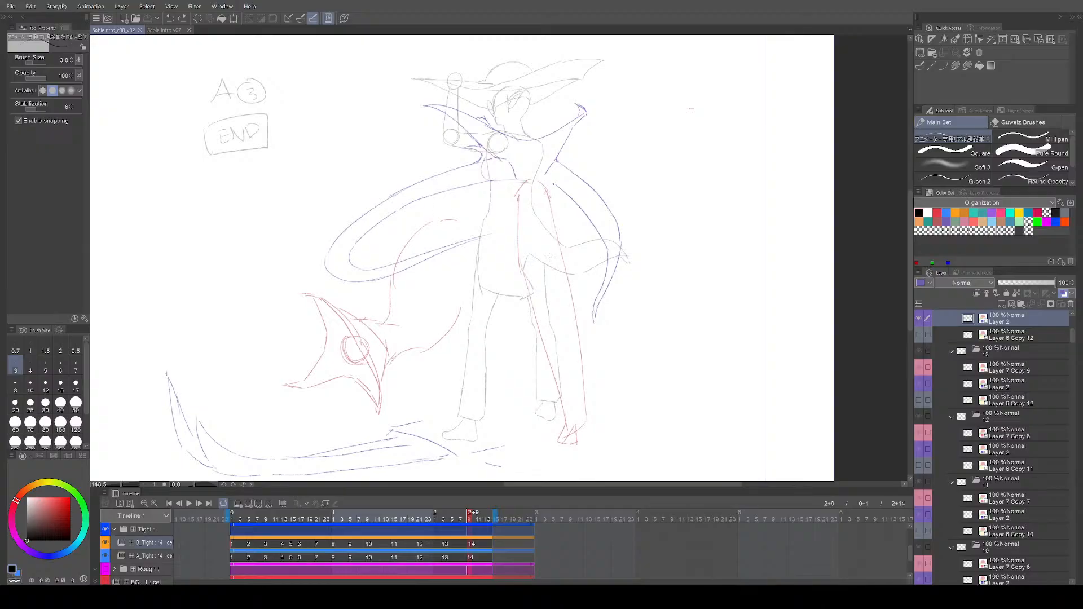
{"action": "left_click_drag", "start_coordinate": [600, 252], "coordinate": [630, 260]}
{"action": "key", "text": "space"}
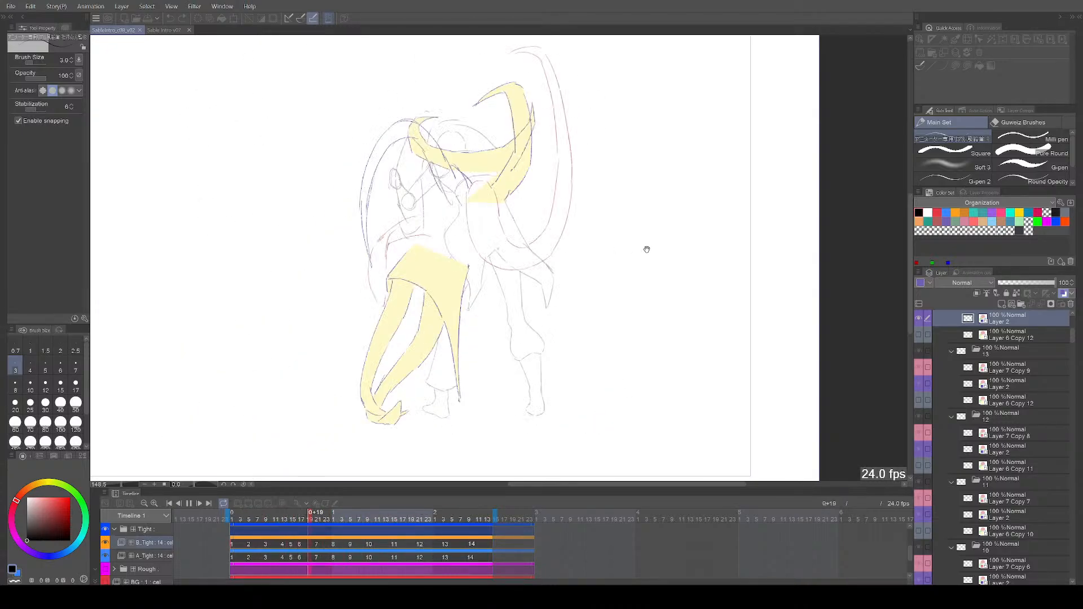
{"action": "key", "text": "space"}
Step: Examine drawings 12 and 13 up close and replay the cut's animation
{"action": "scroll", "coordinate": [511, 285], "scroll_direction": "up", "scroll_amount": 2}
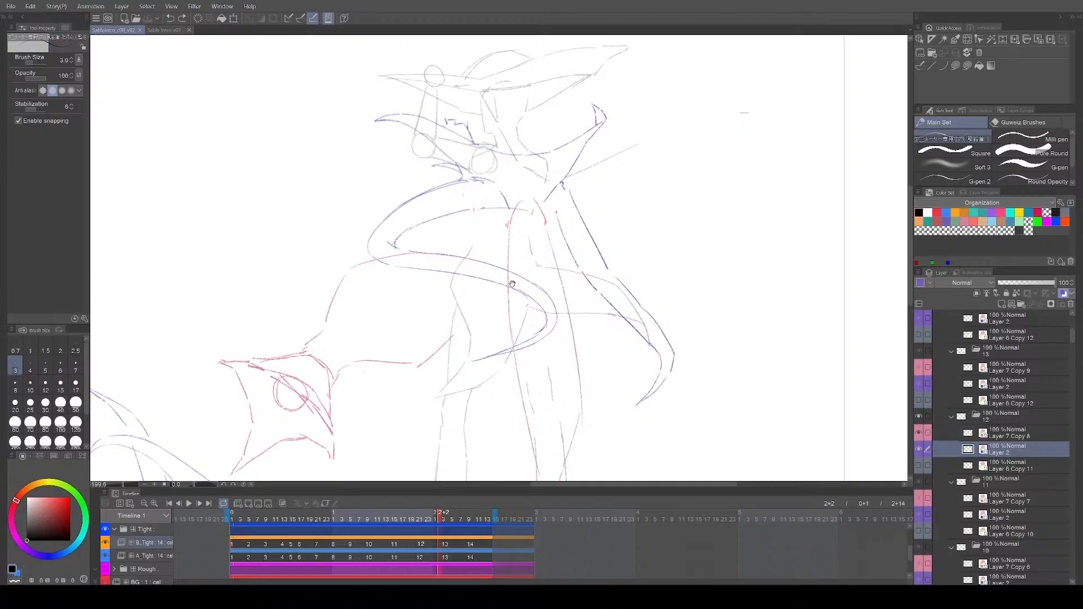
{"action": "left_click_drag", "start_coordinate": [523, 286], "coordinate": [518, 285]}
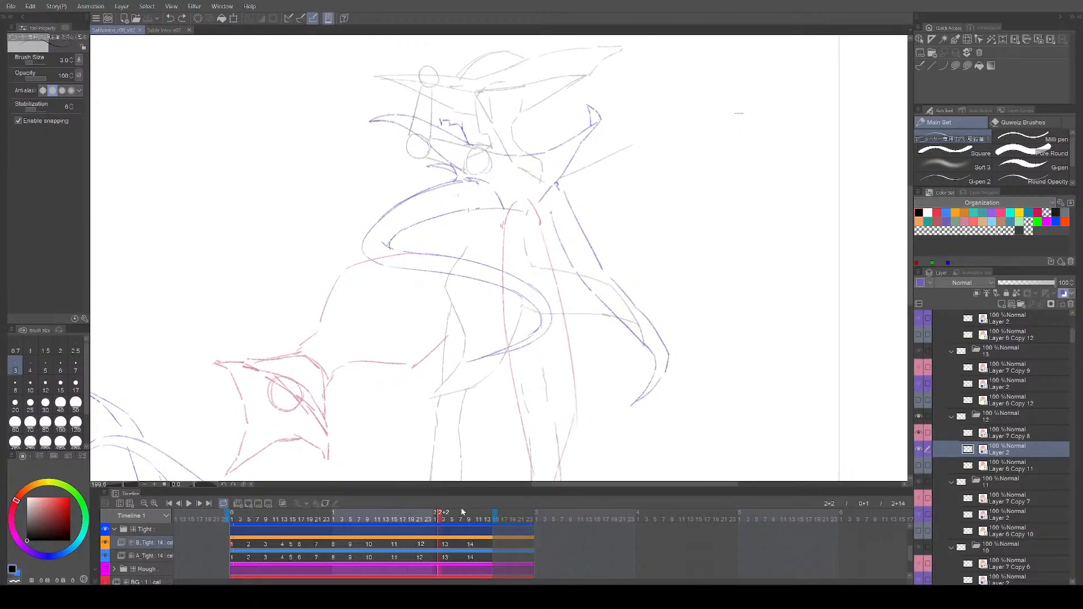
{"action": "left_click", "coordinate": [446, 544]}
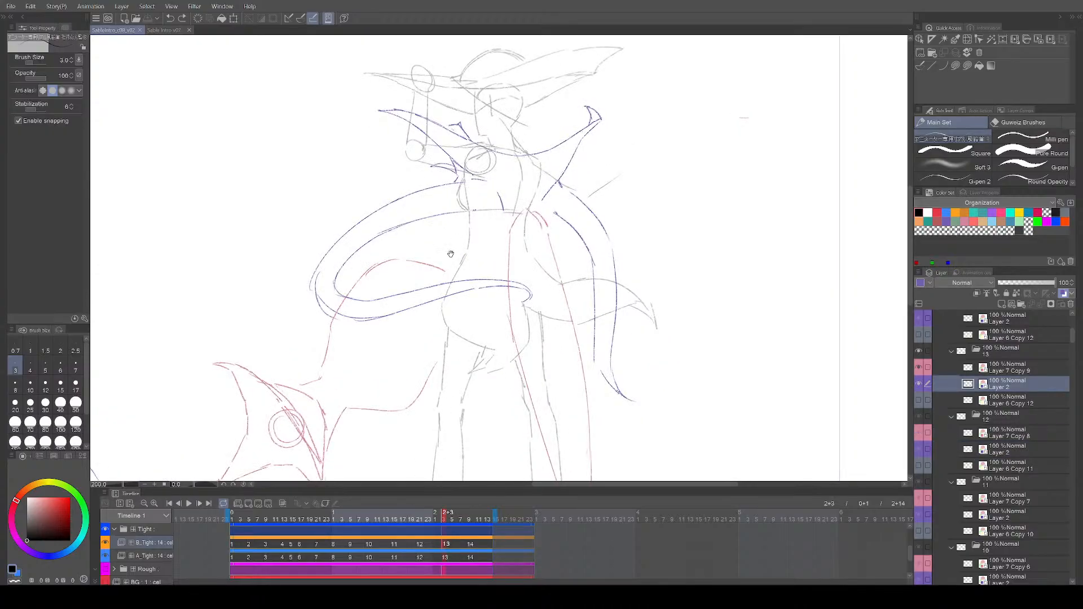
{"action": "left_click_drag", "start_coordinate": [452, 249], "coordinate": [456, 243]}
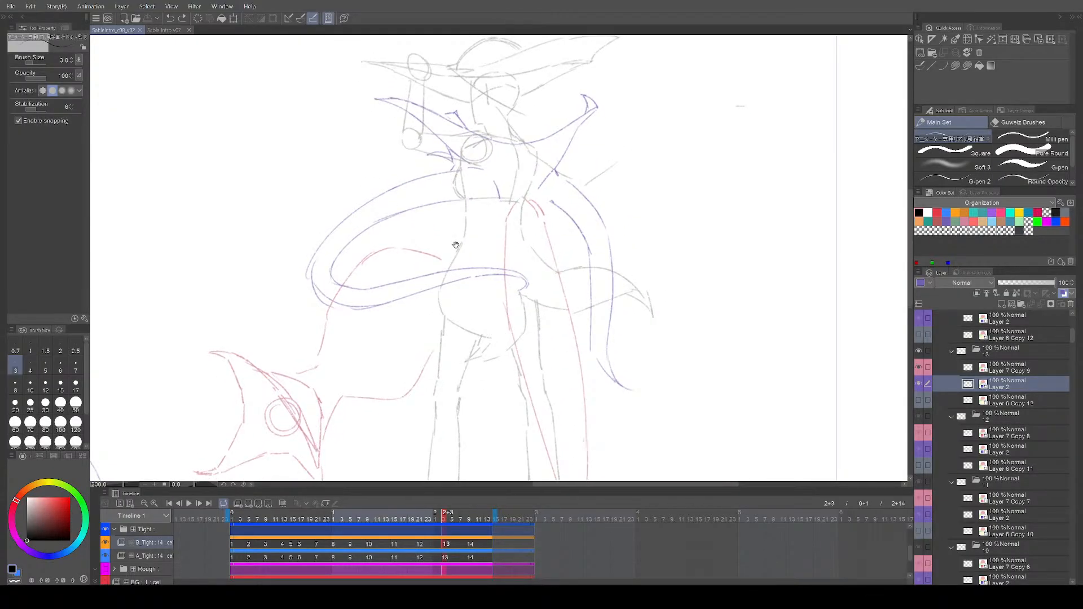
{"action": "left_click_drag", "start_coordinate": [456, 247], "coordinate": [456, 249]}
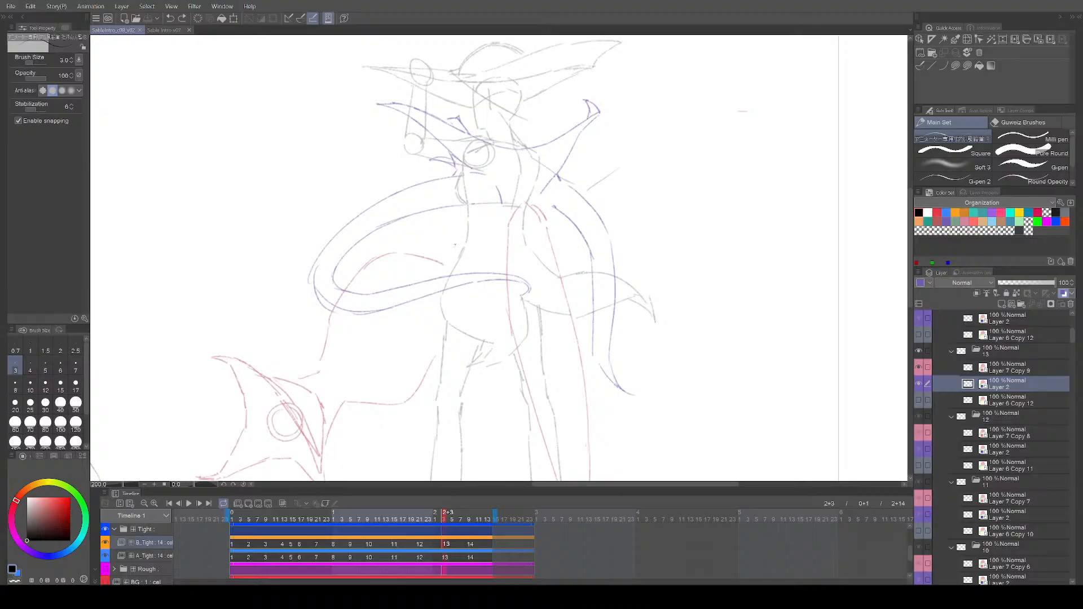
{"action": "key", "text": "space"}
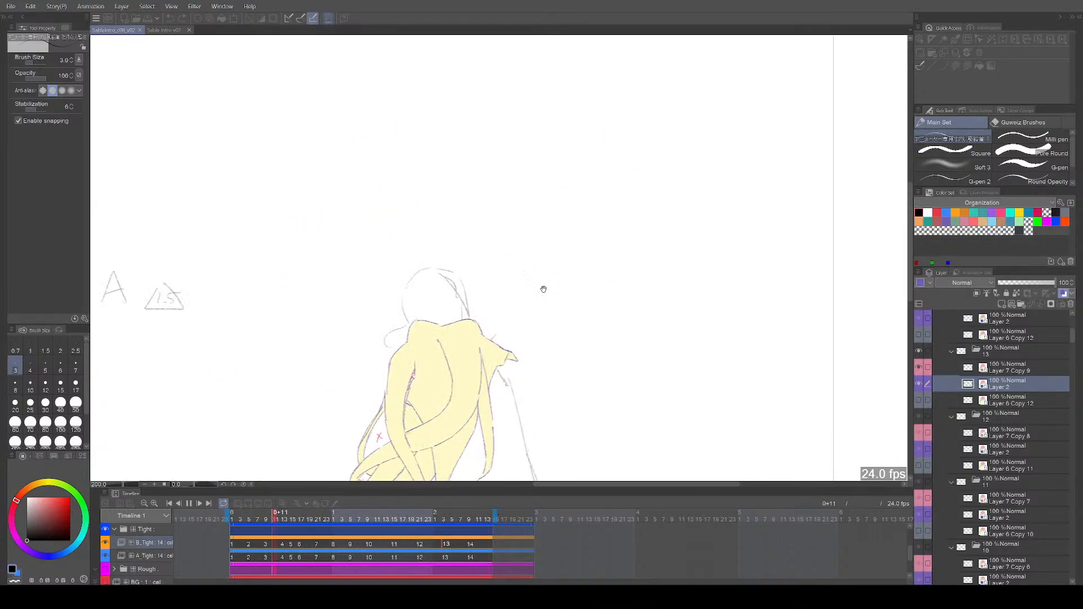
{"action": "key", "text": "space"}
Step: Step backward from drawing 11 to drawing 6 and forward to drawing 13, examining the sleeve and collar motion
{"action": "key", "text": "comma"}
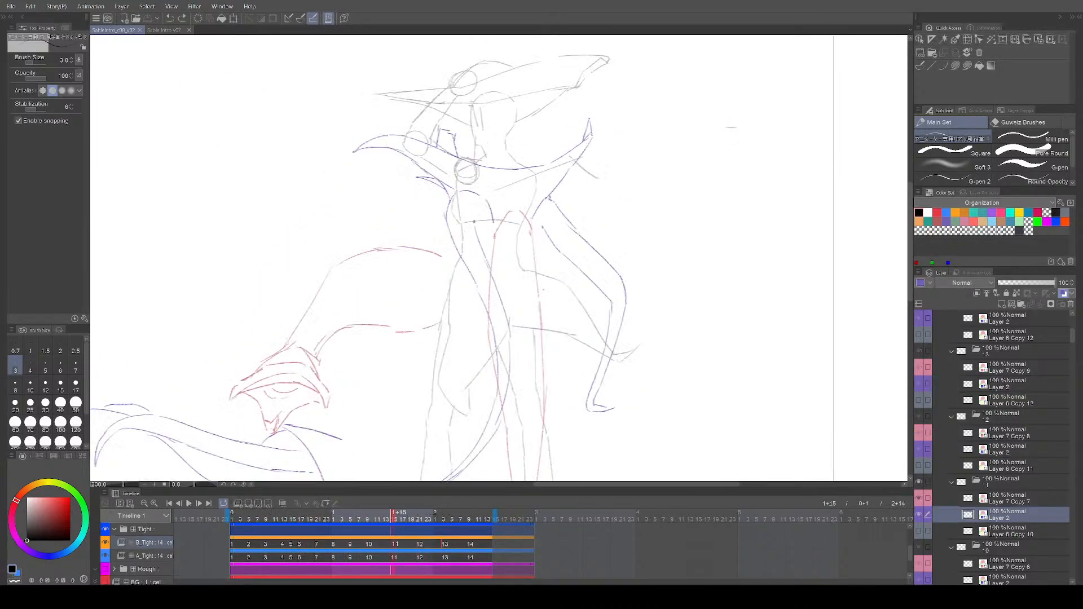
{"action": "key", "text": "comma"}
{"action": "key", "text": "comma"}
{"action": "key", "text": "comma"}
{"action": "left_click_drag", "start_coordinate": [530, 286], "coordinate": [532, 284]}
{"action": "key", "text": "comma"}
{"action": "key", "text": "comma"}
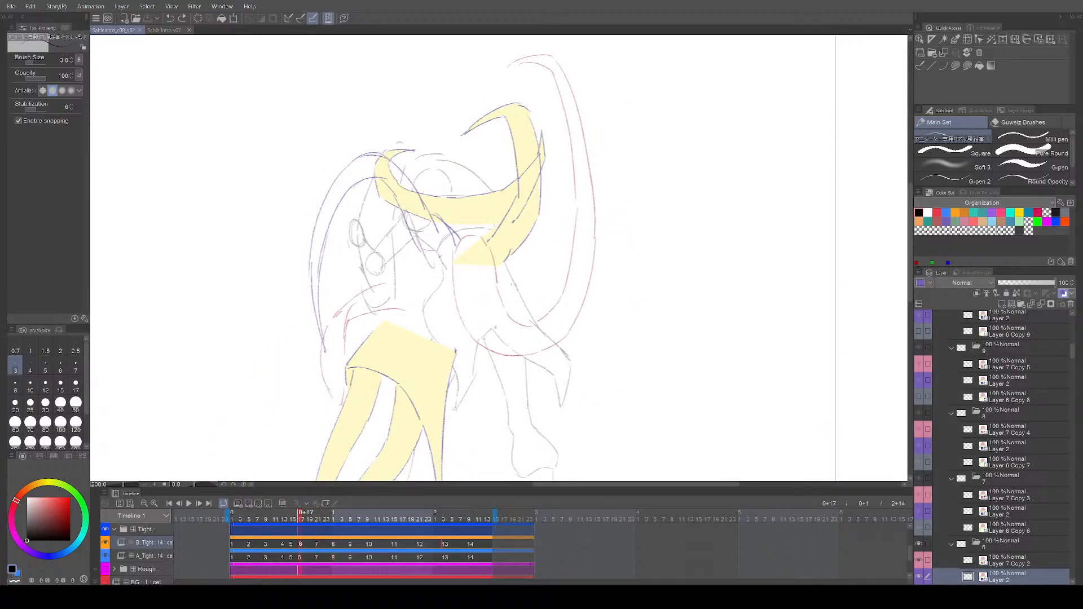
{"action": "key", "text": "period"}
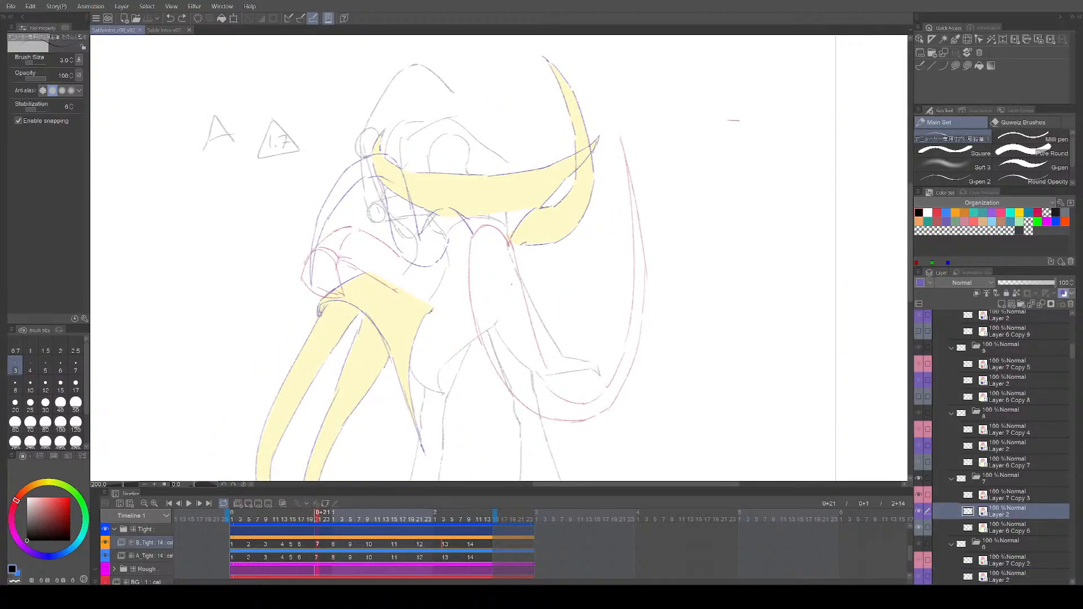
{"action": "key", "text": "period"}
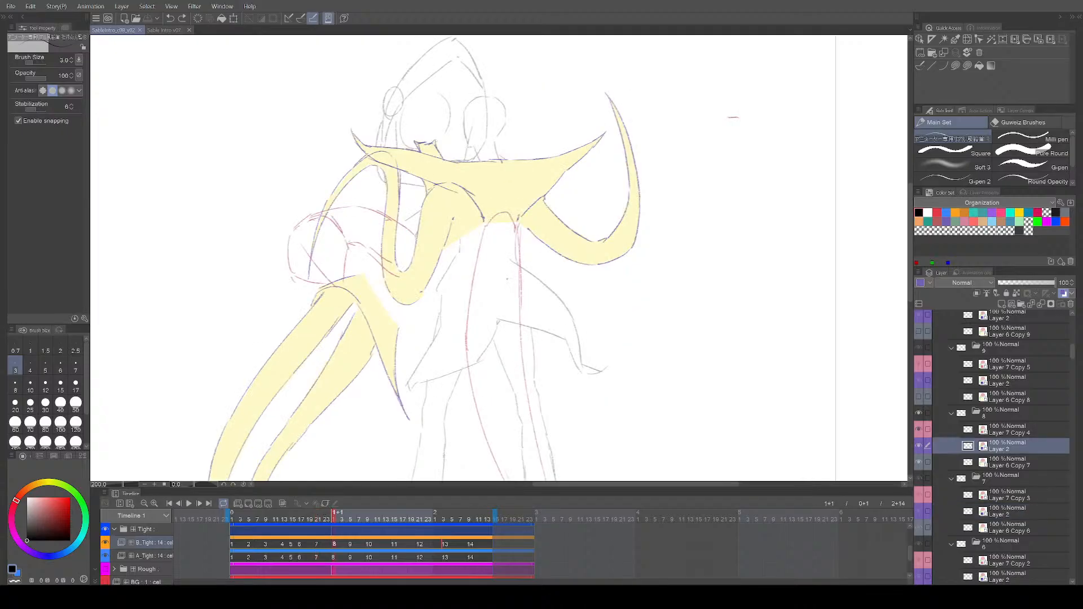
{"action": "key", "text": "period"}
{"action": "key", "text": "period"}
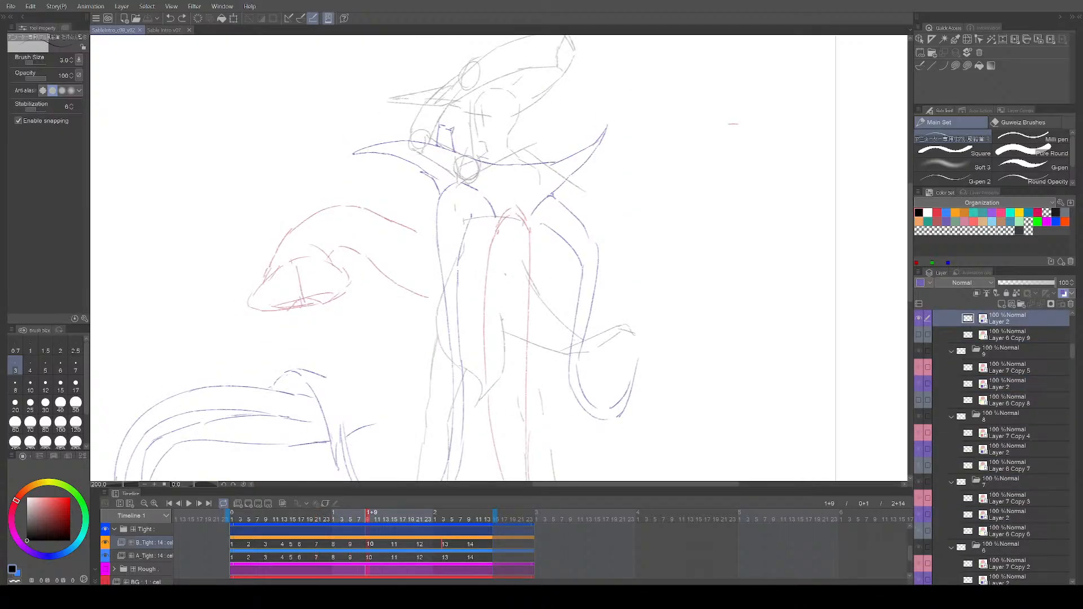
{"action": "key", "text": "period"}
{"action": "key", "text": "period"}
{"action": "key", "text": "period"}
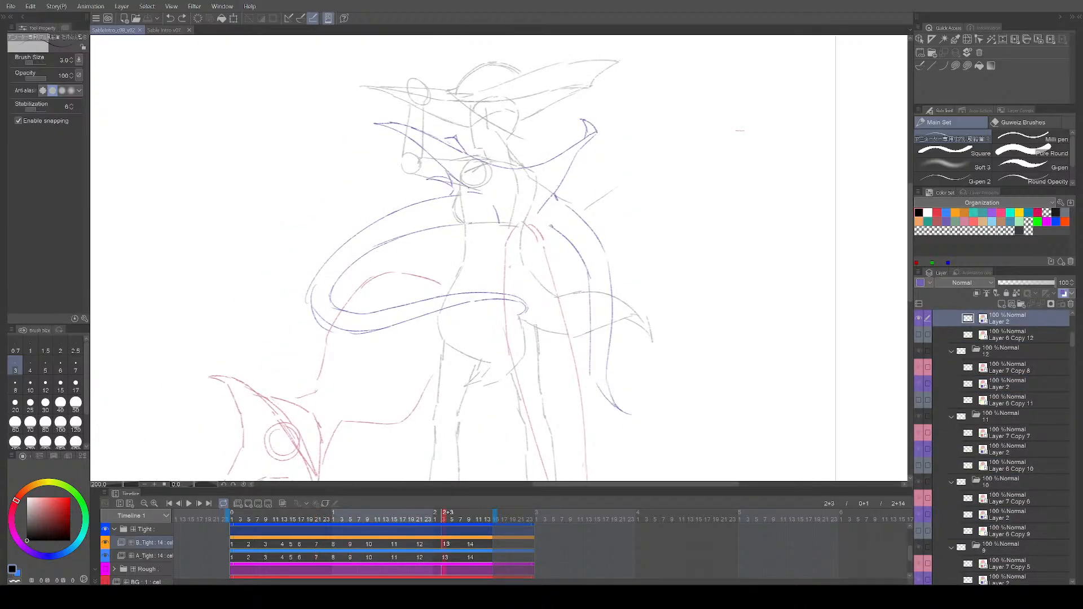
Step: Step backward from drawing 13 to drawing 5 and forward to drawing 11 to recheck the motion
{"action": "key", "text": "comma"}
{"action": "key", "text": "comma"}
{"action": "key", "text": "comma"}
{"action": "key", "text": "comma"}
{"action": "key", "text": "comma"}
{"action": "key", "text": "comma"}
{"action": "key", "text": "comma"}
{"action": "key", "text": "comma"}
{"action": "key", "text": "period"}
{"action": "key", "text": "period"}
{"action": "mouse_move", "coordinate": [669, 327]}
{"action": "left_mouse_down"}
{"action": "mouse_move", "coordinate": [679, 319]}
{"action": "mouse_move", "coordinate": [664, 328]}
{"action": "mouse_move", "coordinate": [668, 339]}
{"action": "left_mouse_up"}
{"action": "key", "text": "period"}
{"action": "key", "text": "period"}
{"action": "key", "text": "period"}
{"action": "key", "text": "period"}
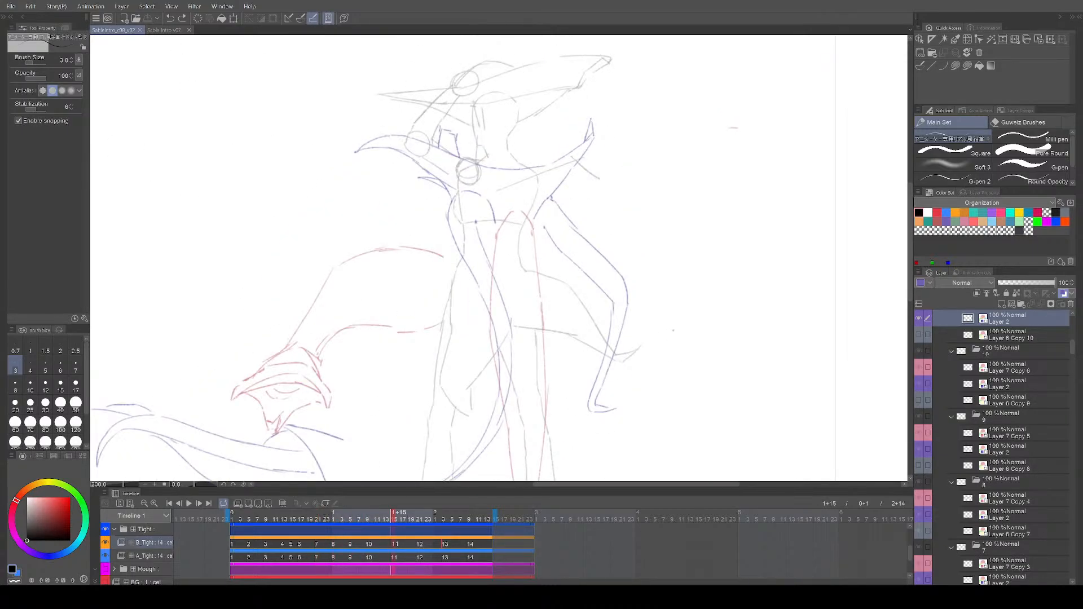
Step: Compare drawings 10, 11 and 12, play the animation, and stop it on drawing 11
{"action": "left_click_drag", "start_coordinate": [674, 312], "coordinate": [667, 320]}
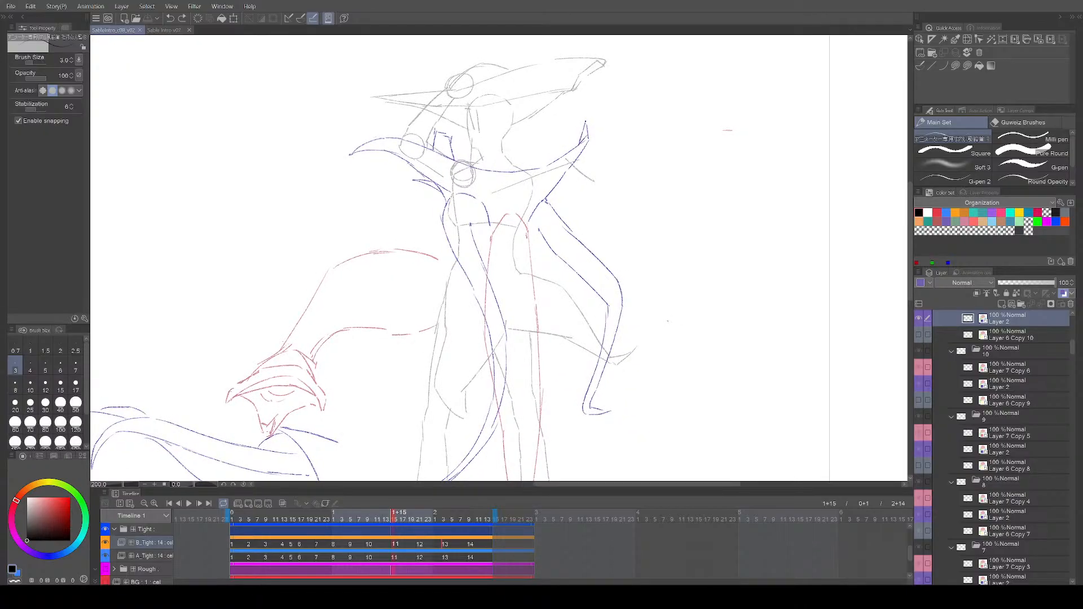
{"action": "key", "text": "period"}
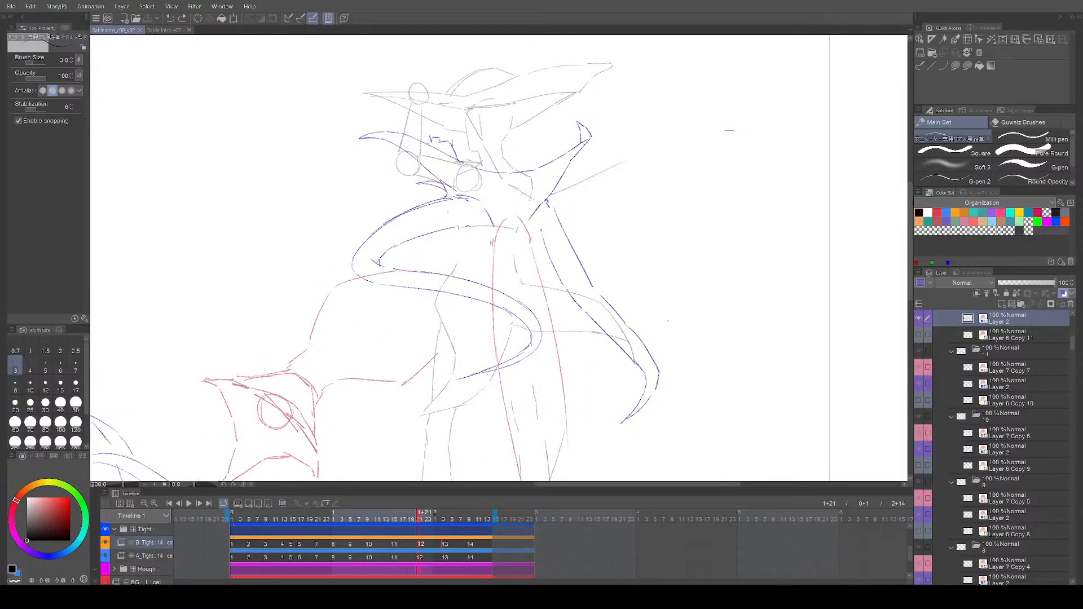
{"action": "key", "text": "comma"}
{"action": "key", "text": "comma"}
{"action": "left_click_drag", "start_coordinate": [669, 317], "coordinate": [677, 317]}
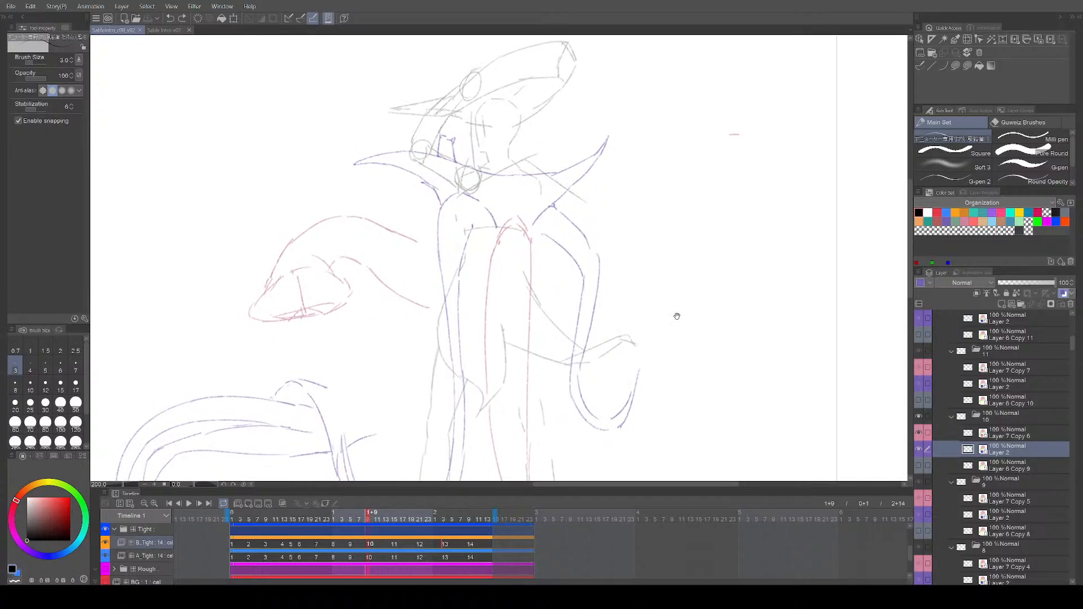
{"action": "key", "text": "Return"}
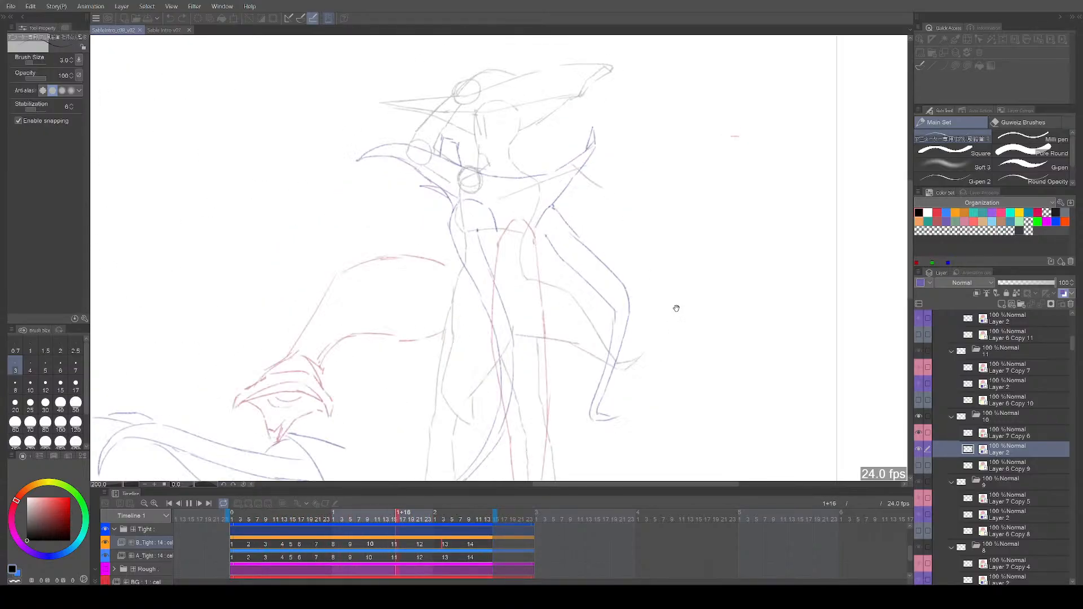
{"action": "key", "text": "Return"}
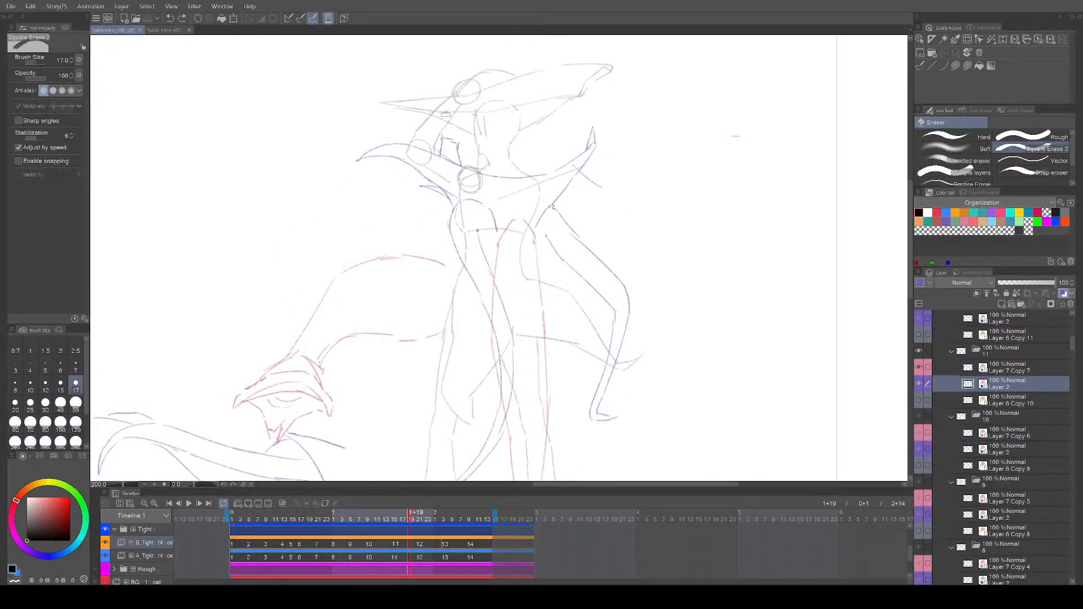
Step: Lasso the small blue collar lines beside the face on drawing 11, widen them to 114% and shift them lower, and save
{"action": "key", "text": "m"}
{"action": "left_click_drag", "start_coordinate": [442, 142], "coordinate": [474, 157]}
{"action": "left_click", "coordinate": [472, 176]}
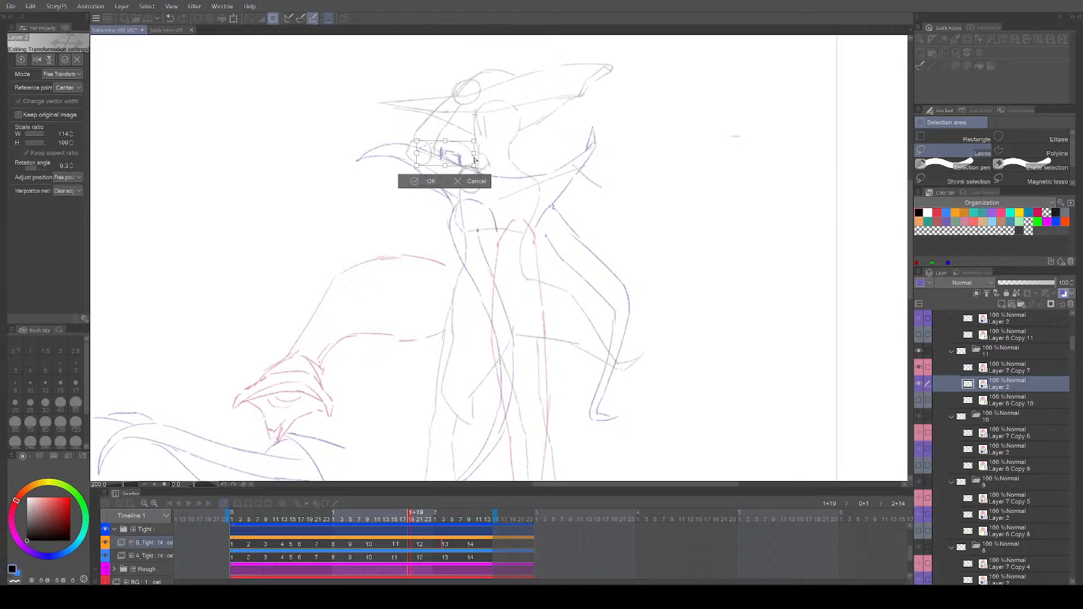
{"action": "key", "text": "Return"}
{"action": "key", "text": "ctrl+d"}
{"action": "key", "text": "p"}
{"action": "left_click_drag", "start_coordinate": [547, 190], "coordinate": [547, 198]}
{"action": "key", "text": "ctrl+s"}
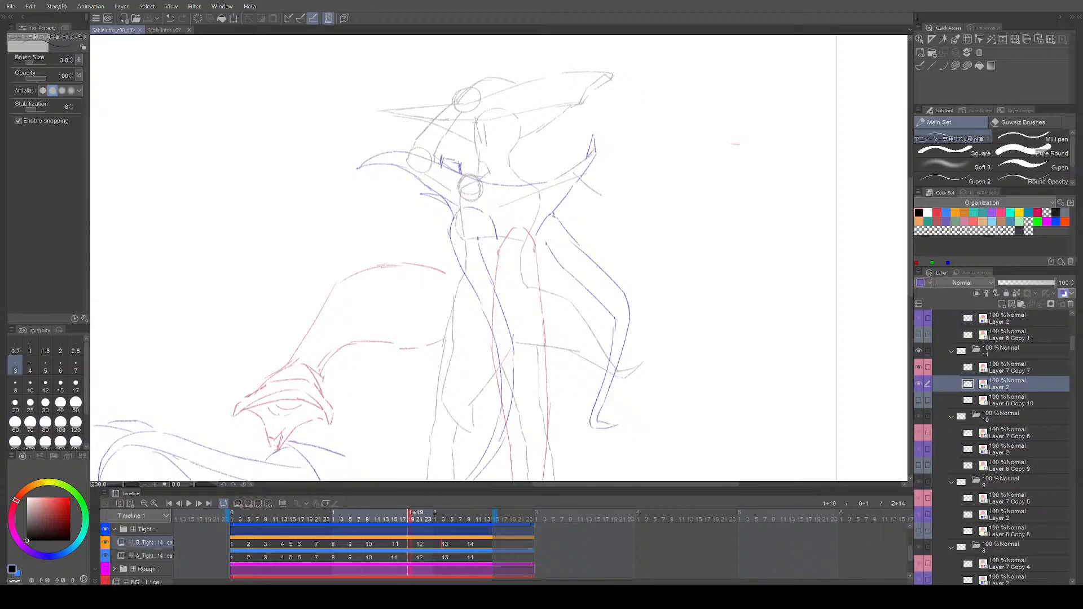
Step: Erase the small blue collar lines beside the face on drawing 12 and save the file
{"action": "mouse_move", "coordinate": [593, 244]}
{"action": "left_mouse_down"}
{"action": "mouse_move", "coordinate": [586, 261]}
{"action": "mouse_move", "coordinate": [591, 237]}
{"action": "left_mouse_up"}
{"action": "key", "text": "Right"}
{"action": "key", "text": "Right"}
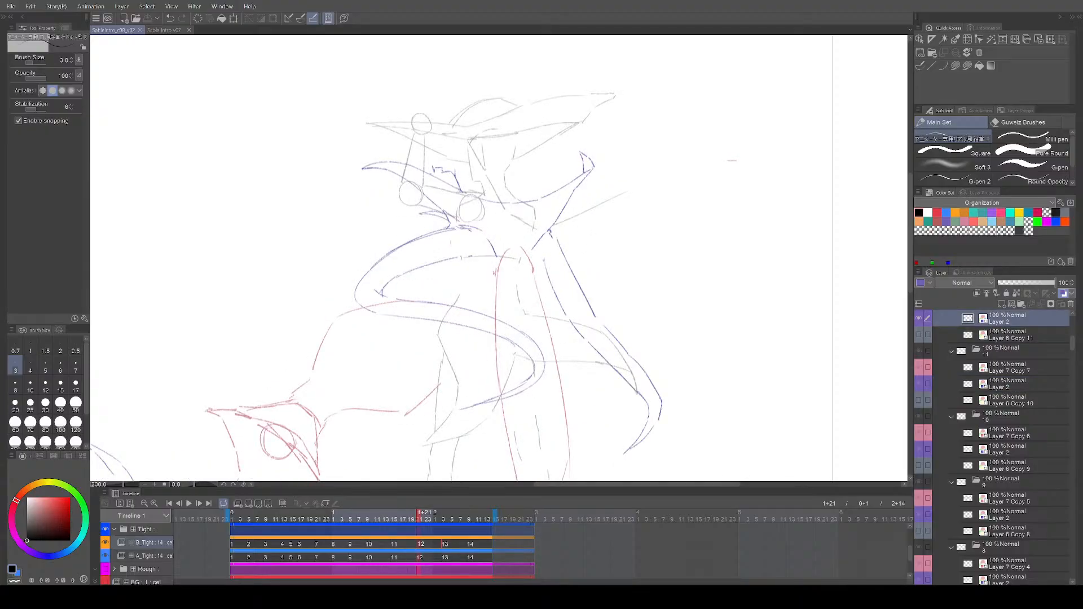
{"action": "key", "text": "e"}
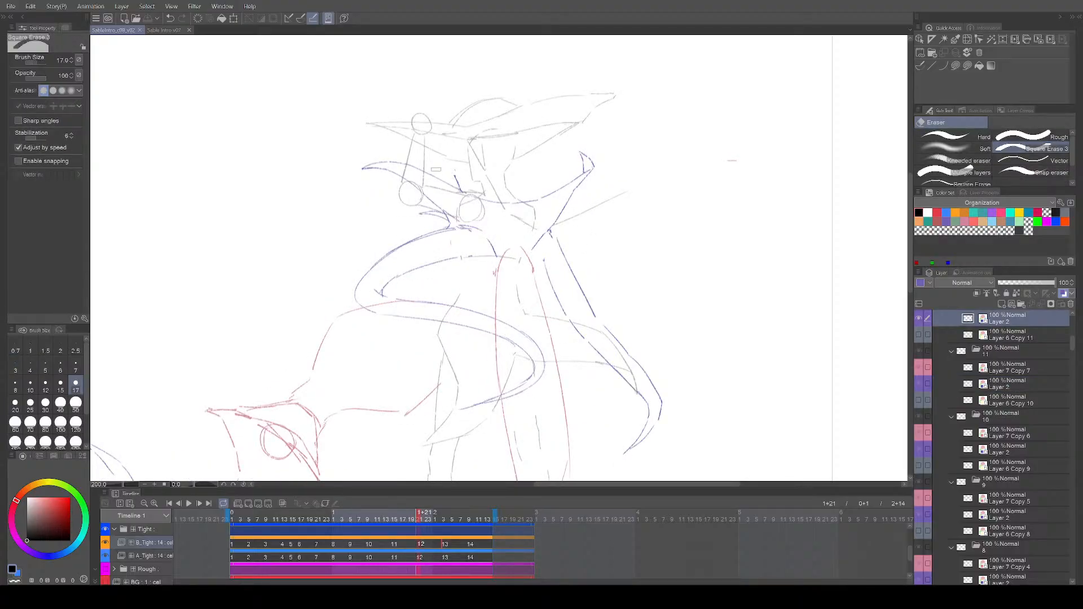
{"action": "left_click_drag", "start_coordinate": [456, 174], "coordinate": [468, 190]}
{"action": "left_click_drag", "start_coordinate": [533, 162], "coordinate": [492, 171]}
{"action": "key", "text": "p"}
{"action": "key", "text": "ctrl+s"}
Step: Go to drawing 13 and erase the small blue collar point beside the face
{"action": "key", "text": "Right"}
{"action": "key", "text": "Right"}
{"action": "key", "text": "Right"}
{"action": "key", "text": "Right"}
{"action": "key", "text": "Right"}
{"action": "key", "text": "Right"}
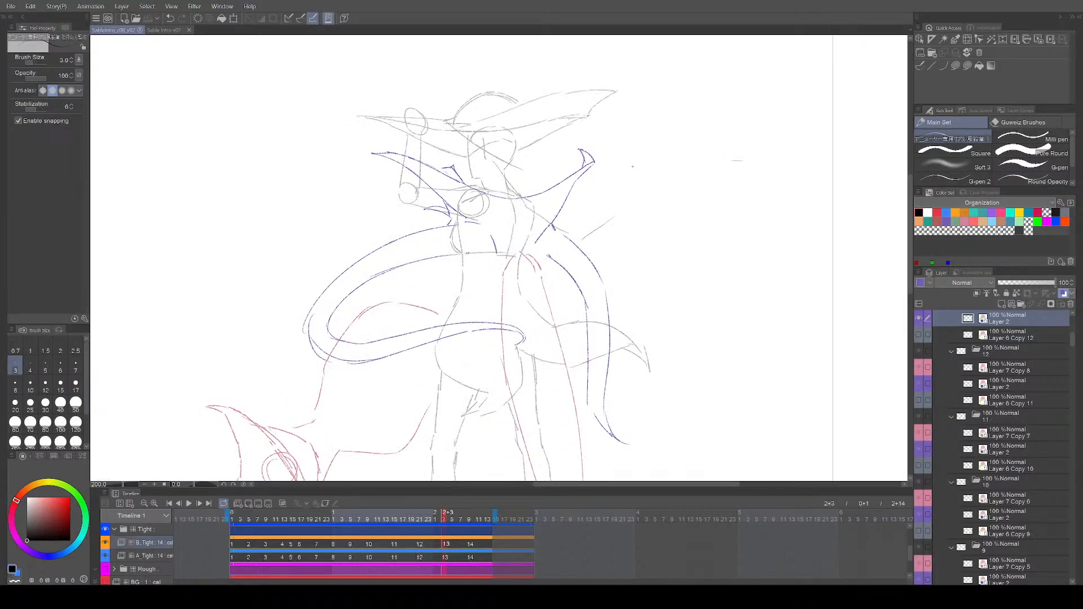
{"action": "key", "text": "e"}
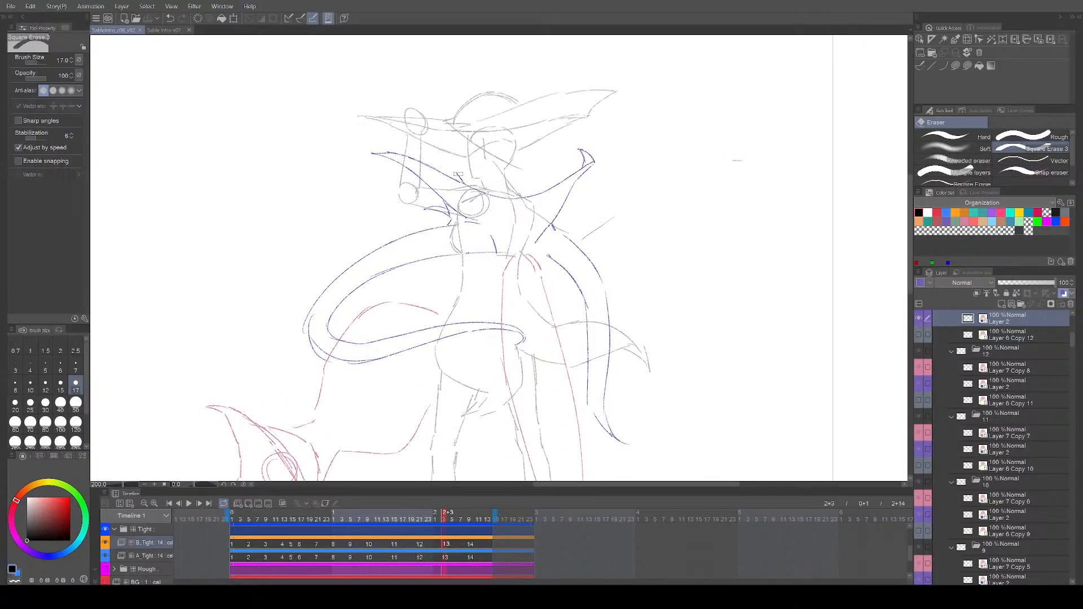
{"action": "left_click_drag", "start_coordinate": [467, 181], "coordinate": [469, 185]}
{"action": "key", "text": "p"}
Step: Erase the stray blue collar lines beside the face on drawing 14
{"action": "key", "text": "ctrl+period"}
{"action": "key", "text": "e"}
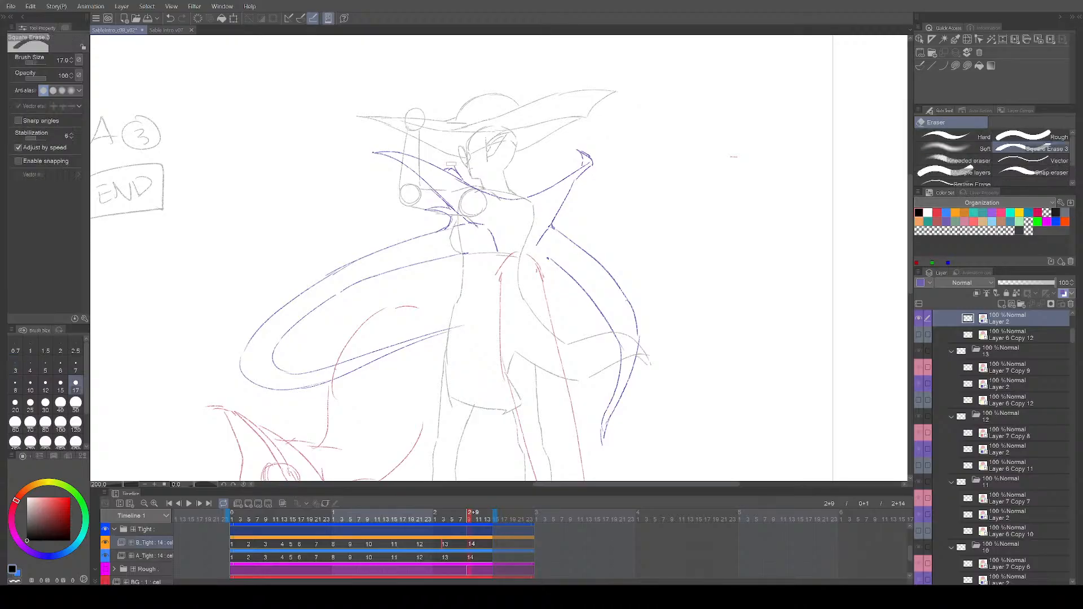
{"action": "left_click_drag", "start_coordinate": [490, 173], "coordinate": [487, 171]}
{"action": "key", "text": "ctrl+period"}
Step: Return to drawing 11, trim its small blue collar lines with the eraser, and save the file
{"action": "key", "text": "ctrl+comma"}
{"action": "key", "text": "ctrl+comma"}
{"action": "key", "text": "ctrl+comma"}
{"action": "key", "text": "ctrl+comma"}
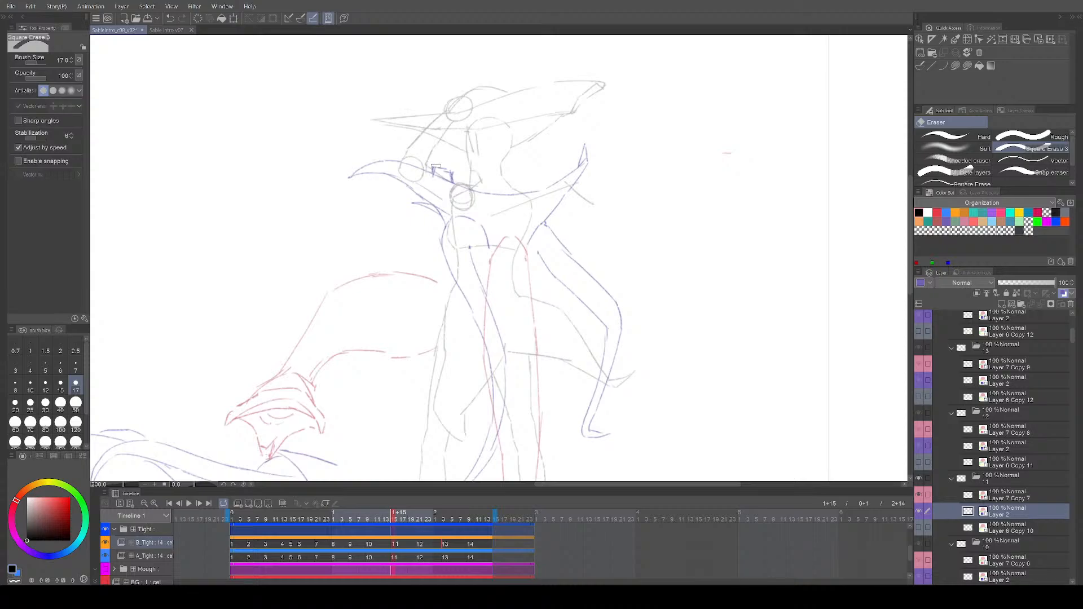
{"action": "key", "text": "p"}
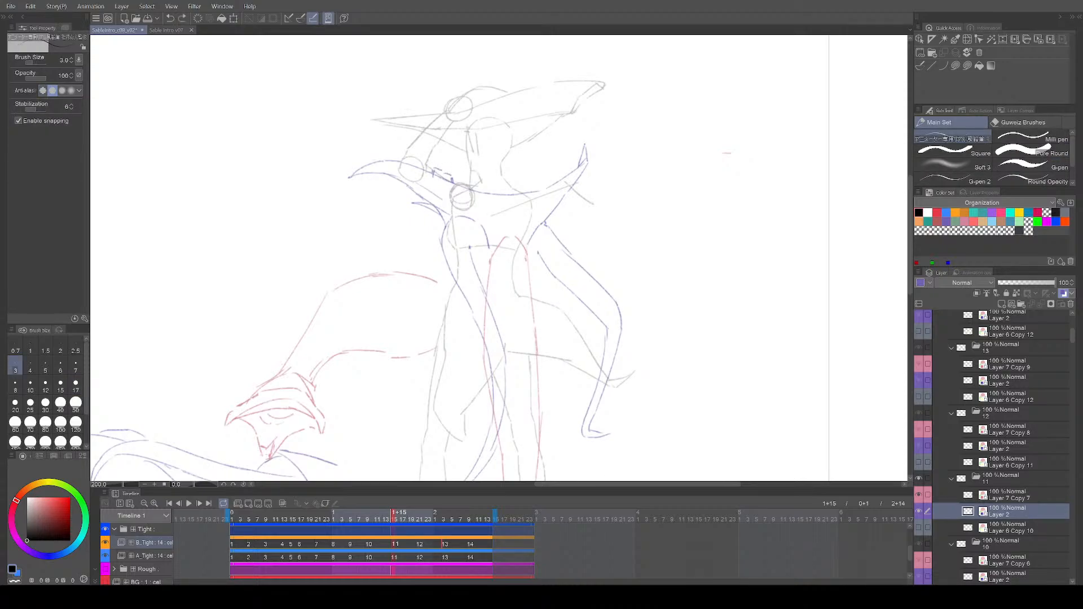
{"action": "key", "text": "ctrl+s"}
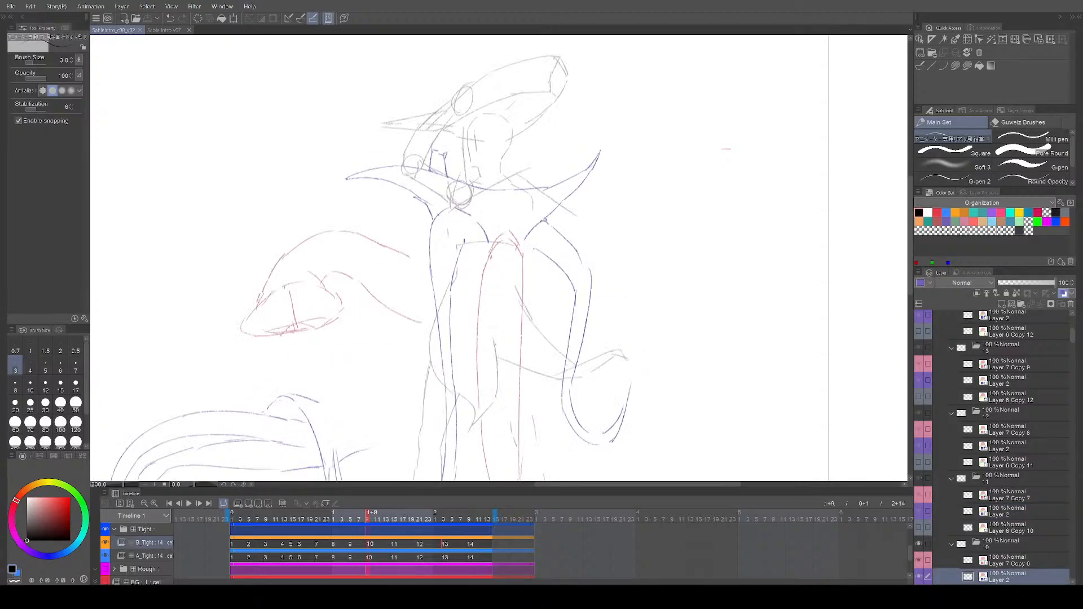
Step: Trim and flatten the small blue collar lines beside the face on drawing 10, and compare them with the following drawings
{"action": "key", "text": "e"}
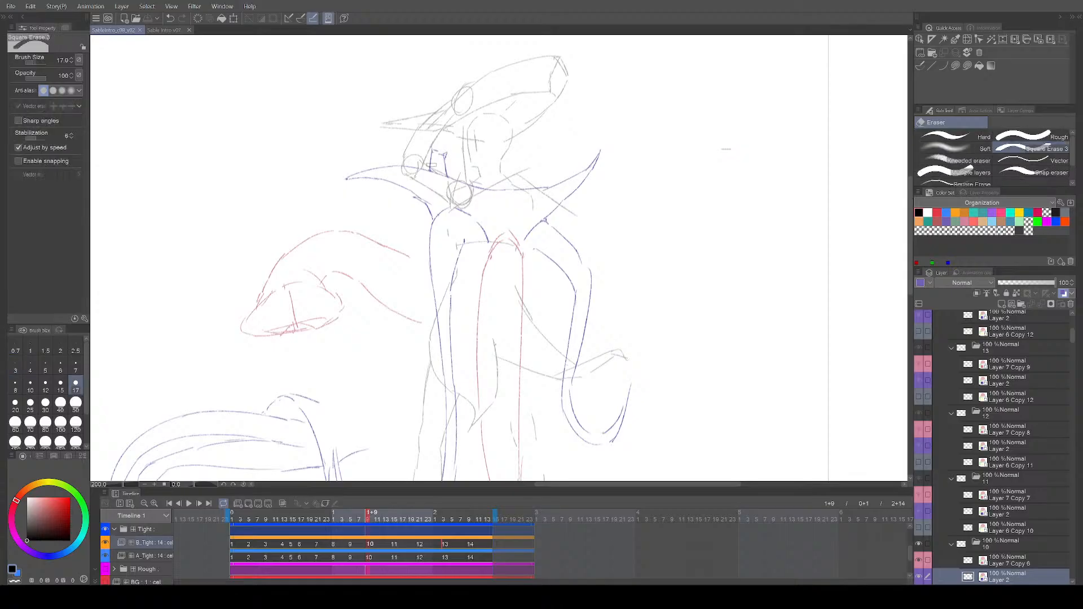
{"action": "mouse_move", "coordinate": [445, 167]}
{"action": "left_mouse_down"}
{"action": "mouse_move", "coordinate": [431, 163]}
{"action": "mouse_move", "coordinate": [455, 143]}
{"action": "mouse_move", "coordinate": [445, 150]}
{"action": "mouse_move", "coordinate": [485, 166]}
{"action": "left_mouse_up"}
{"action": "key", "text": "m"}
{"action": "key", "text": "ctrl+d"}
{"action": "key", "text": "e"}
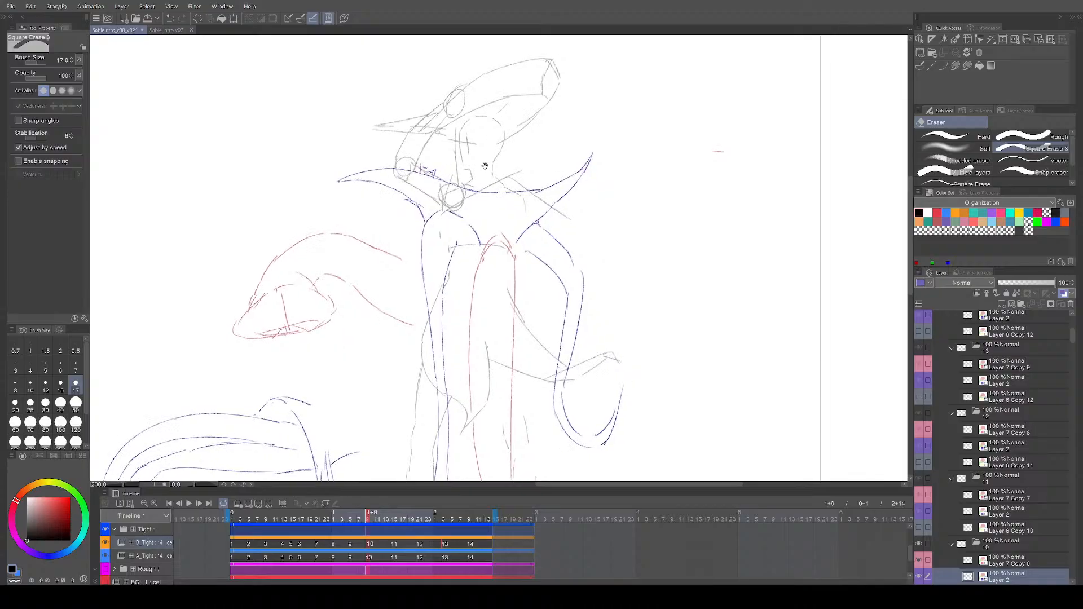
{"action": "key", "text": "Right"}
{"action": "key", "text": "Right"}
{"action": "key", "text": "Right"}
{"action": "key", "text": "Left"}
{"action": "key", "text": "Left"}
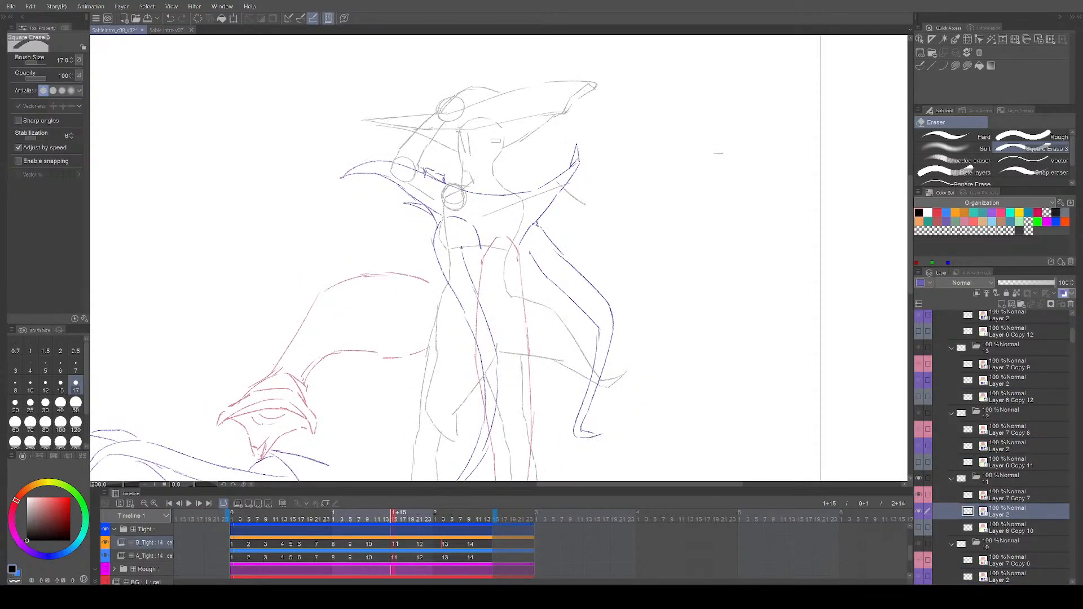
Step: Flip back and forth through the drawings around drawing 11 to check the collar and sleeve motion
{"action": "key", "text": "Left"}
{"action": "key", "text": "Left"}
{"action": "key", "text": "Left"}
{"action": "key", "text": "Right"}
{"action": "key", "text": "Left"}
{"action": "key", "text": "Right"}
{"action": "key", "text": "Right"}
{"action": "key", "text": "Right"}
{"action": "key", "text": "Right"}
{"action": "key", "text": "Right"}
{"action": "key", "text": "Left"}
{"action": "key", "text": "Left"}
{"action": "key", "text": "Left"}
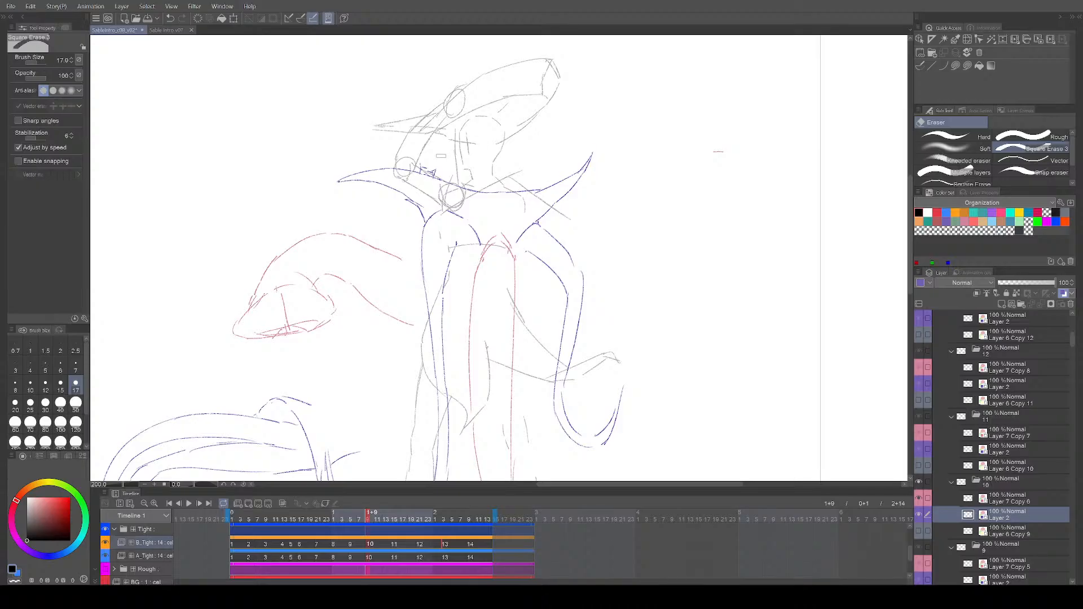
Step: Erase the small stray blue collar lines beside the face on drawing 9
{"action": "key", "text": "Left"}
{"action": "left_click_drag", "start_coordinate": [416, 163], "coordinate": [427, 154]}
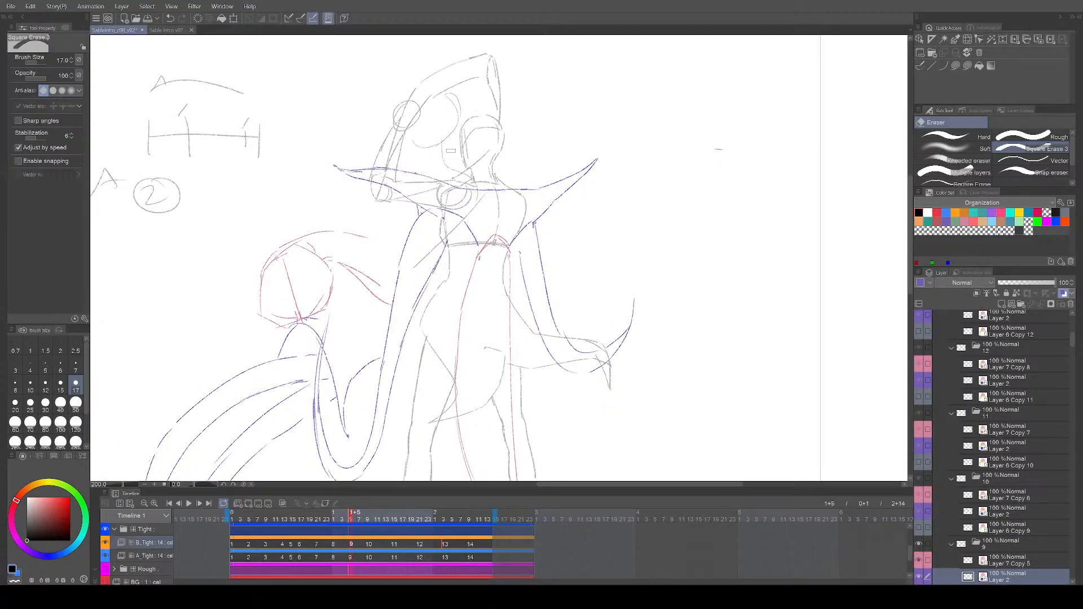
{"action": "key", "text": "p"}
{"action": "key", "text": "Right"}
Step: Step back through the drawings down to drawing 6 and examine the collar shapes beside the face
{"action": "key", "text": "Left"}
{"action": "key", "text": "Left"}
{"action": "key", "text": "Left"}
{"action": "key", "text": "Left"}
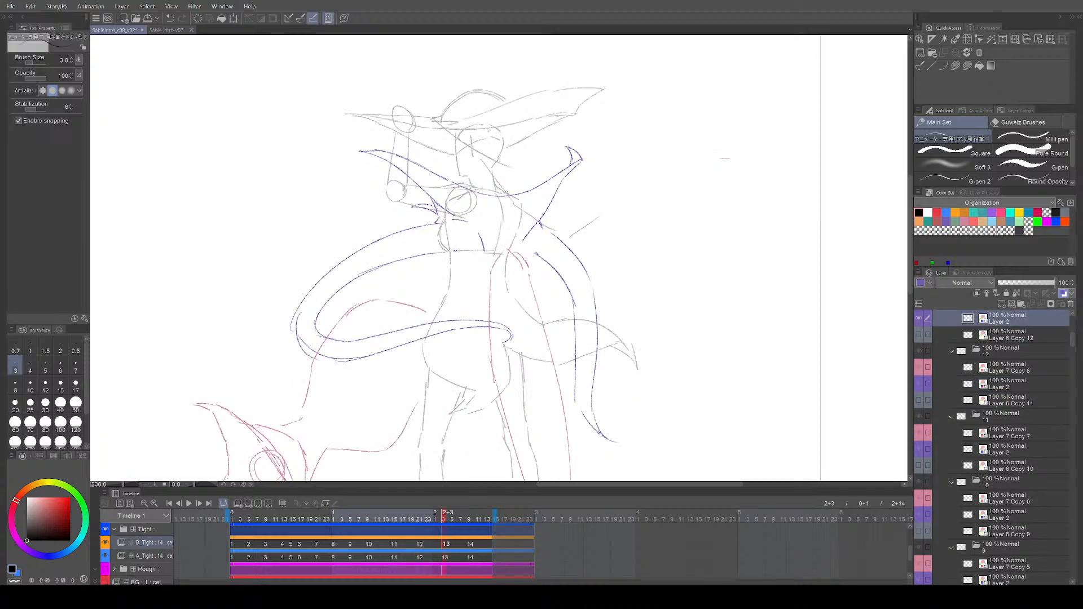
{"action": "key", "text": "Left"}
{"action": "key", "text": "Left"}
{"action": "key", "text": "Left"}
{"action": "key", "text": "Left"}
{"action": "key", "text": "e"}
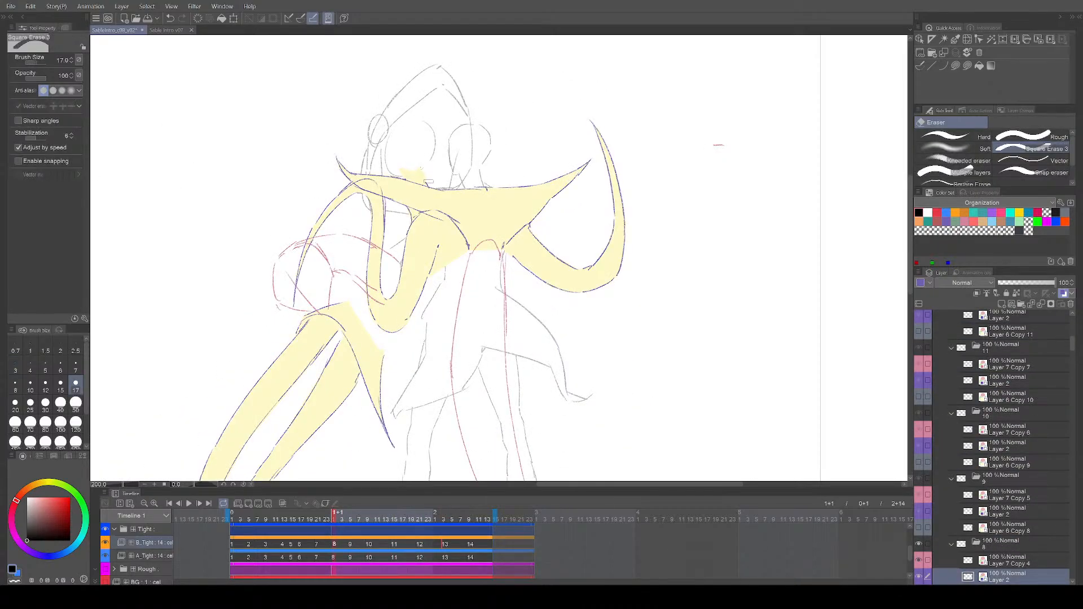
{"action": "key", "text": "Left"}
{"action": "key", "text": "Left"}
{"action": "key", "text": "Left"}
{"action": "key", "text": "Left"}
{"action": "key", "text": "p"}
{"action": "key", "text": "Left"}
{"action": "key", "text": "Left"}
{"action": "key", "text": "Left"}
{"action": "key", "text": "Left"}
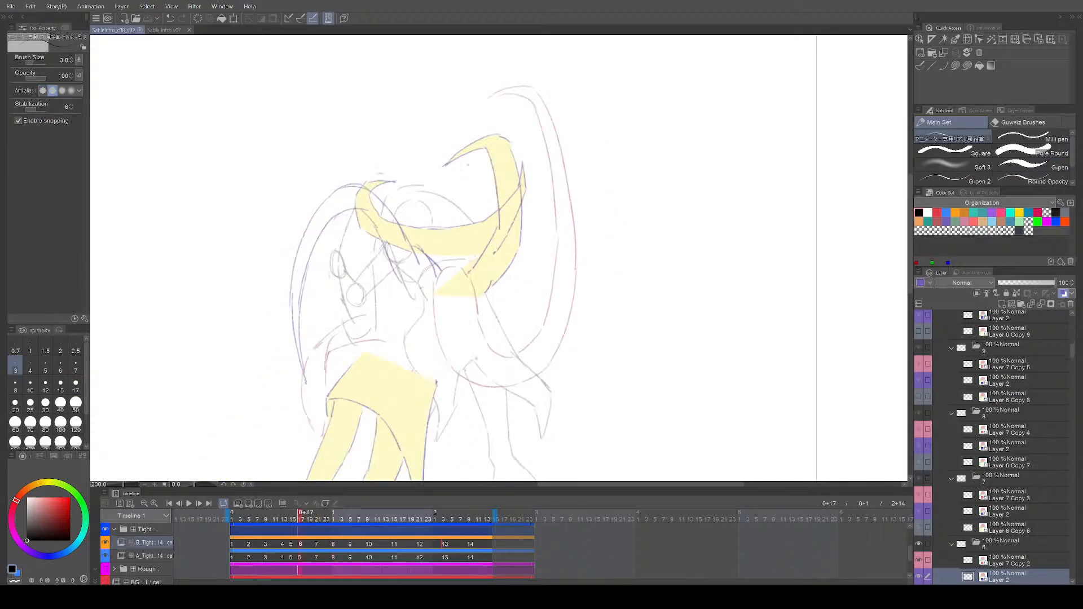
Step: Step forward repeatedly through the whole sequence of drawings to review the flow of the collar and sleeves
{"action": "key", "text": "Right"}
{"action": "key", "text": "Right"}
{"action": "key", "text": "Right"}
{"action": "key", "text": "Right"}
{"action": "key", "text": "Right"}
{"action": "key", "text": "Right"}
{"action": "key", "text": "Right"}
{"action": "key", "text": "Right"}
{"action": "key", "text": "Right"}
{"action": "key", "text": "Right"}
{"action": "key", "text": "Right"}
{"action": "key", "text": "Right"}
{"action": "key", "text": "Right"}
{"action": "key", "text": "Right"}
{"action": "key", "text": "Right"}
{"action": "key", "text": "Right"}
{"action": "key", "text": "Right"}
{"action": "key", "text": "Right"}
{"action": "key", "text": "Right"}
{"action": "key", "text": "Right"}
{"action": "key", "text": "Right"}
{"action": "key", "text": "Right"}
{"action": "key", "text": "Right"}
{"action": "key", "text": "Right"}
{"action": "key", "text": "Right"}
{"action": "key", "text": "Right"}
{"action": "key", "text": "Right"}
{"action": "key", "text": "Right"}
{"action": "key", "text": "Right"}
{"action": "key", "text": "Right"}
{"action": "key", "text": "Right"}
{"action": "key", "text": "Right"}
Step: Play the animation loop to review the sleeve and collar motion across the full figure
{"action": "scroll", "coordinate": [449, 245], "scroll_direction": "down", "scroll_amount": 4}
{"action": "key", "text": "Return"}
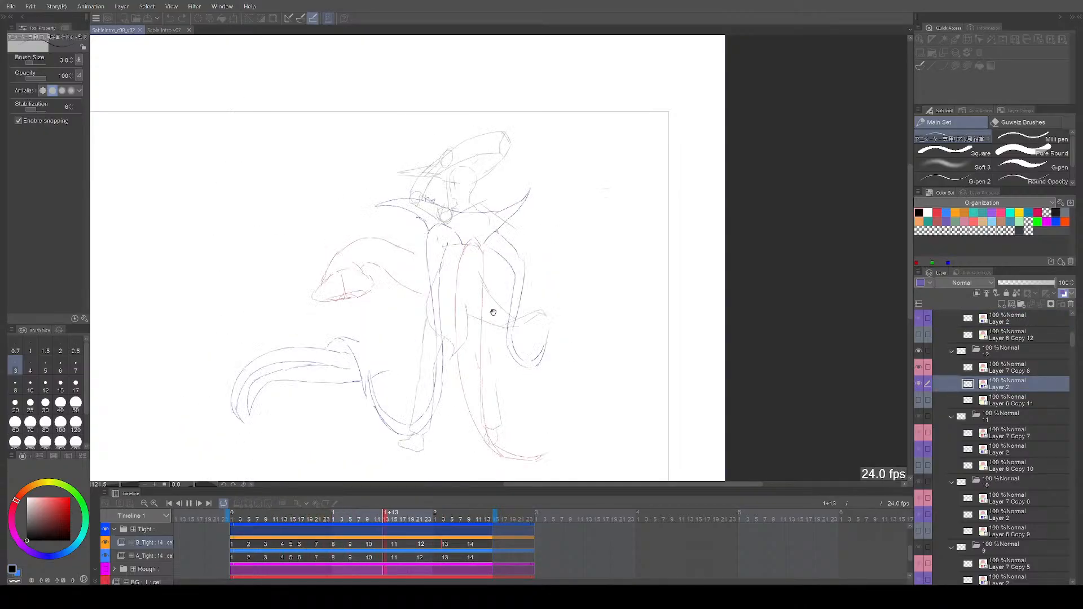
{"action": "key", "text": "Return"}
{"action": "scroll", "coordinate": [463, 253], "scroll_direction": "up", "scroll_amount": 4}
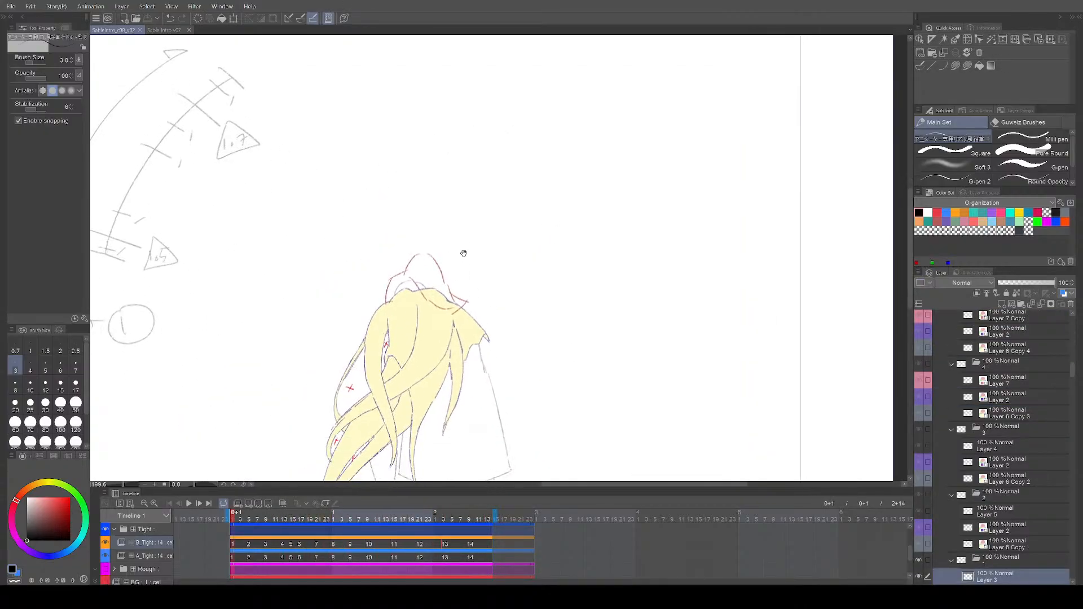
{"action": "left_click", "coordinate": [418, 519]}
{"action": "key", "text": "Return"}
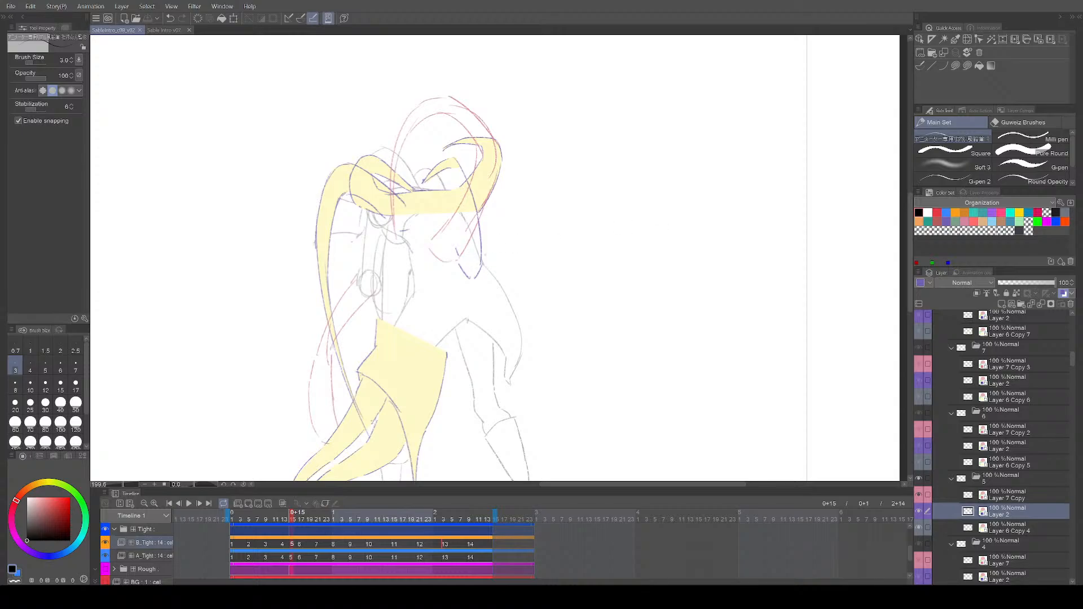
Step: Draw the inner edge of the blue sleeve hanging below the raised collar on drawing 5, and save the file
{"action": "key", "text": "o"}
{"action": "key", "text": "p"}
{"action": "left_click_drag", "start_coordinate": [450, 176], "coordinate": [464, 245]}
{"action": "key", "text": "ctrl+z"}
{"action": "key", "text": "ctrl+z"}
{"action": "left_click_drag", "start_coordinate": [451, 184], "coordinate": [463, 258]}
{"action": "scroll", "coordinate": [542, 204], "scroll_direction": "down", "scroll_amount": 1}
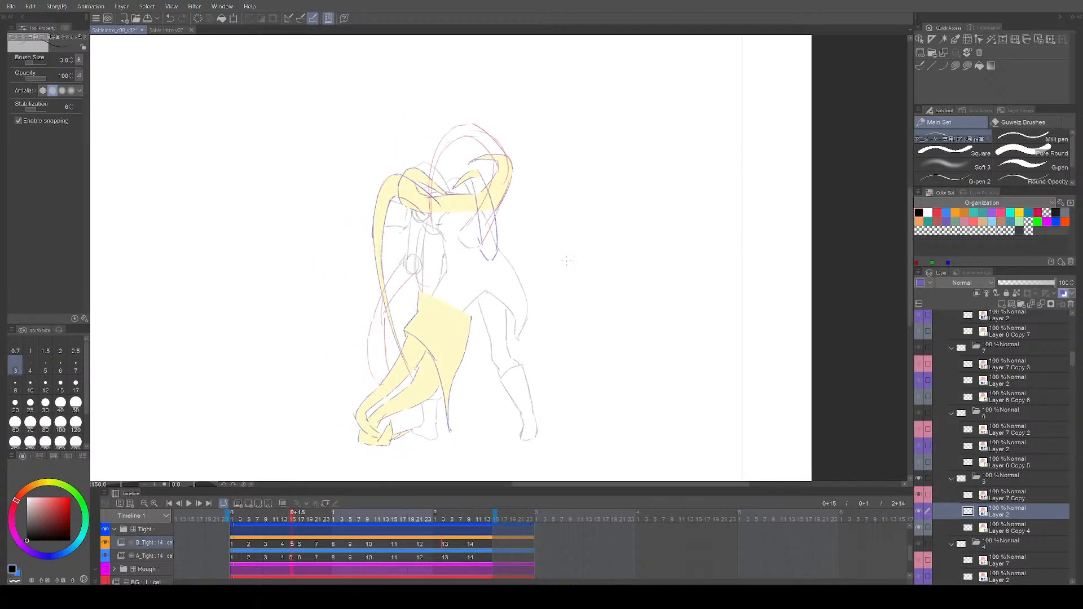
{"action": "left_click_drag", "start_coordinate": [567, 258], "coordinate": [536, 264]}
{"action": "key", "text": "ctrl+s"}
Step: Flip between drawing 5 and its neighbouring drawings to check how the new sleeve line moves
{"action": "key", "text": "Left"}
{"action": "key", "text": "Right"}
{"action": "key", "text": "Right"}
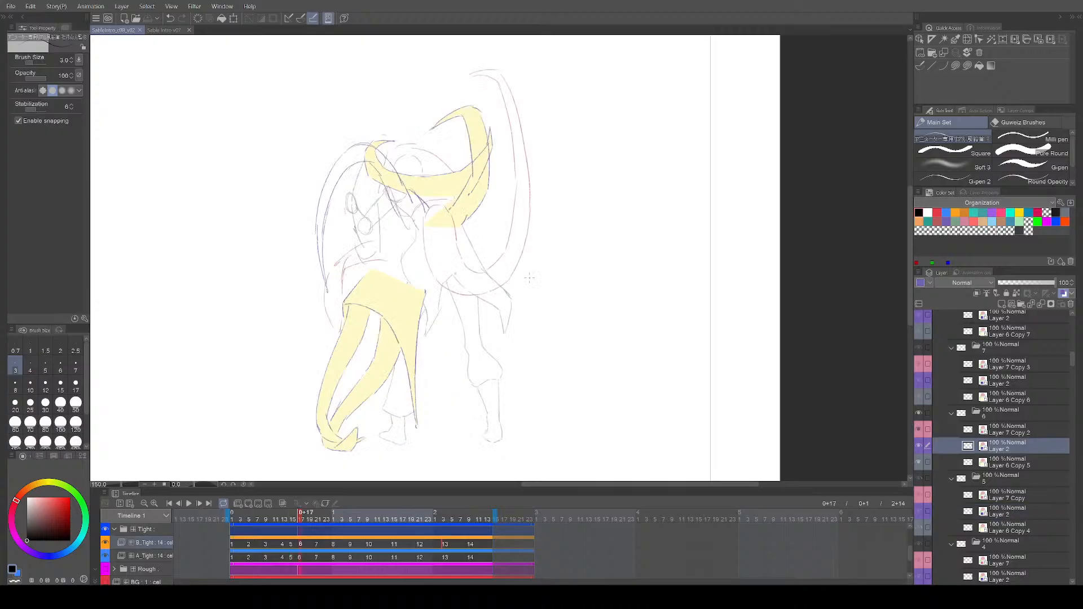
{"action": "key", "text": "Right"}
{"action": "key", "text": "Left"}
{"action": "key", "text": "Left"}
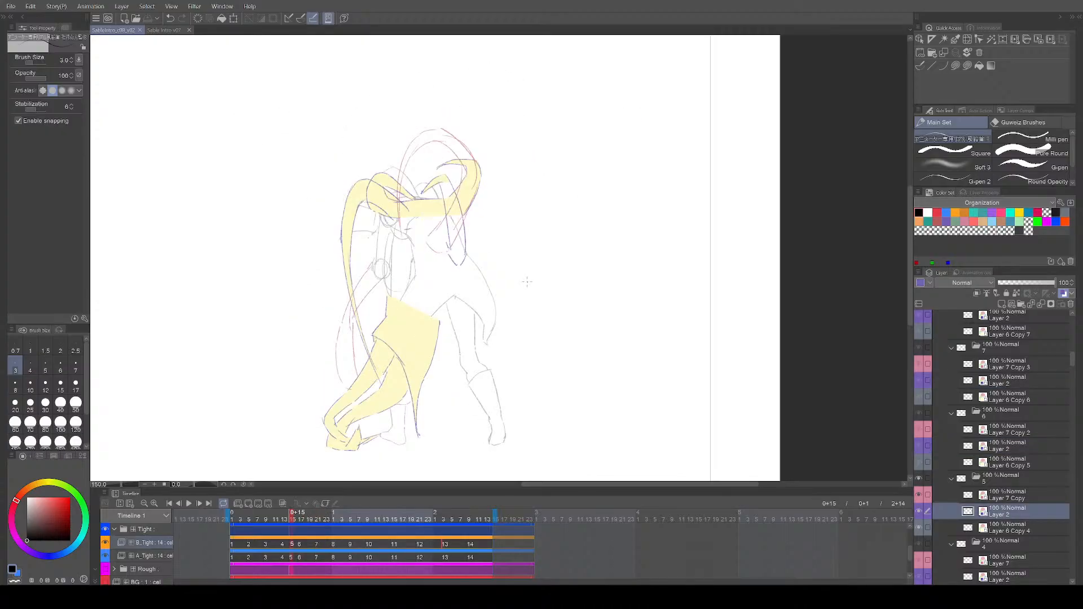
{"action": "key", "text": "Right"}
{"action": "key", "text": "Left"}
{"action": "key", "text": "Right"}
{"action": "key", "text": "Right"}
{"action": "key", "text": "Left"}
{"action": "key", "text": "Left"}
{"action": "scroll", "coordinate": [544, 259], "scroll_direction": "up", "scroll_amount": 1}
{"action": "left_click_drag", "start_coordinate": [519, 284], "coordinate": [512, 288]}
{"action": "key", "text": "Left"}
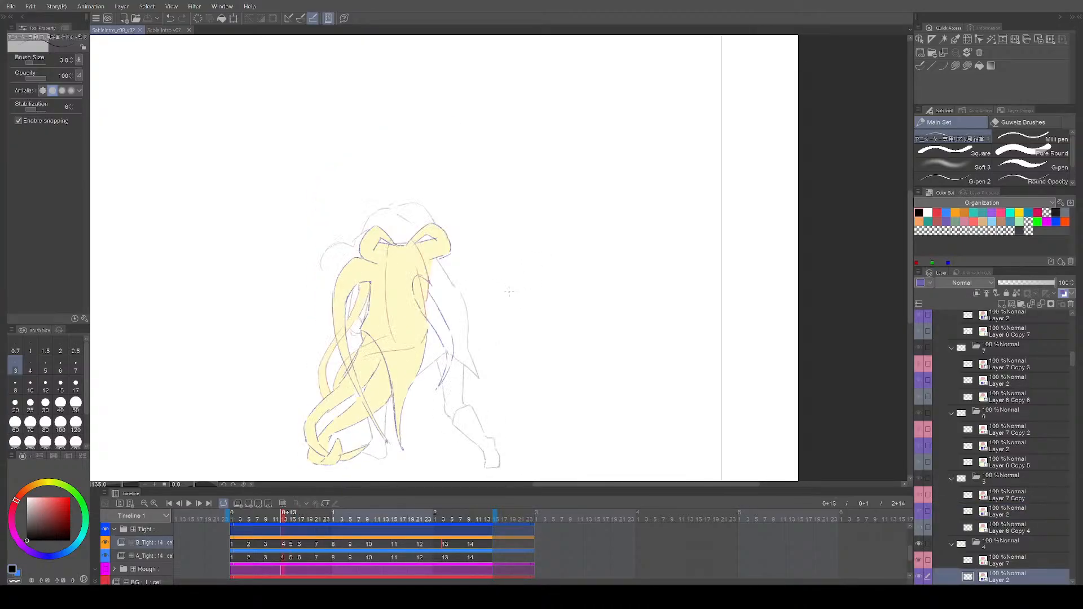
{"action": "key", "text": "Right"}
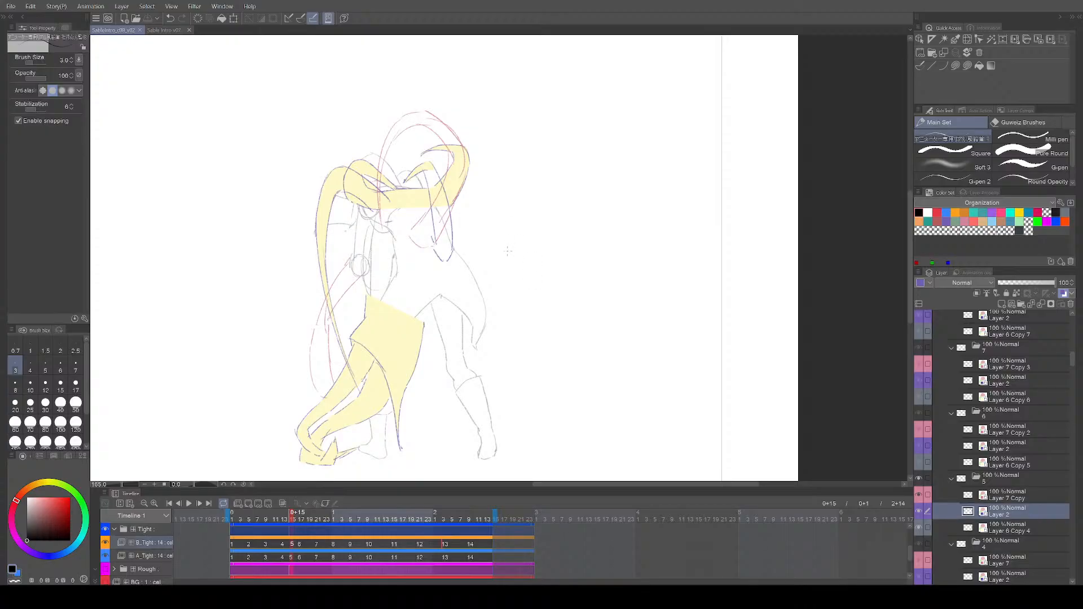
{"action": "key", "text": "Left"}
{"action": "key", "text": "Left"}
{"action": "key", "text": "Left"}
{"action": "key", "text": "Left"}
Step: Play the animation from the first drawing and examine the sleeve sketch through to the end pose
{"action": "left_click_drag", "start_coordinate": [395, 313], "coordinate": [441, 299]}
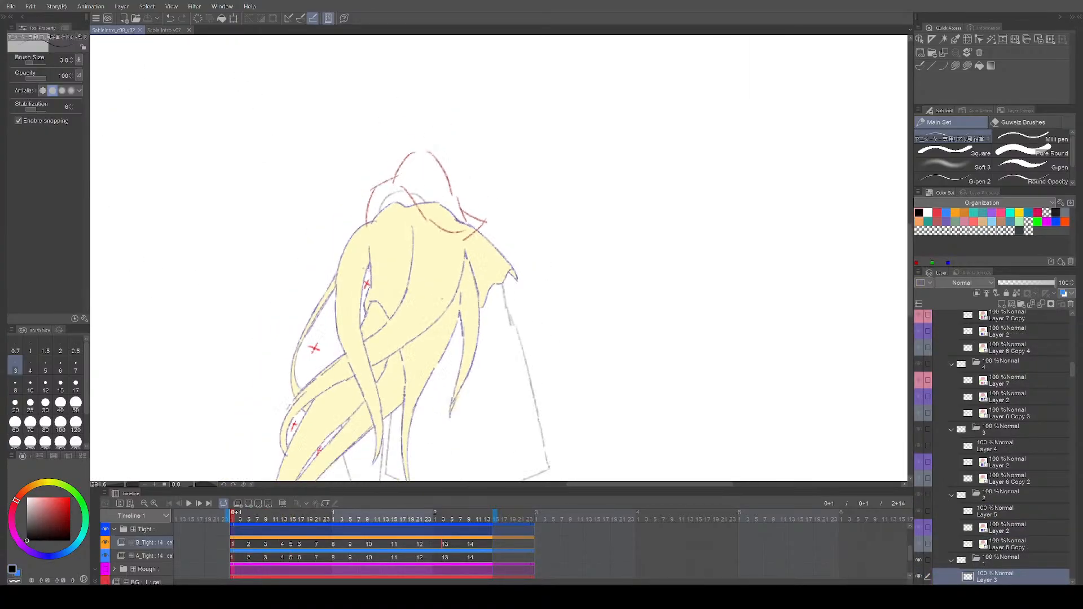
{"action": "scroll", "coordinate": [527, 278], "scroll_direction": "down", "scroll_amount": 4}
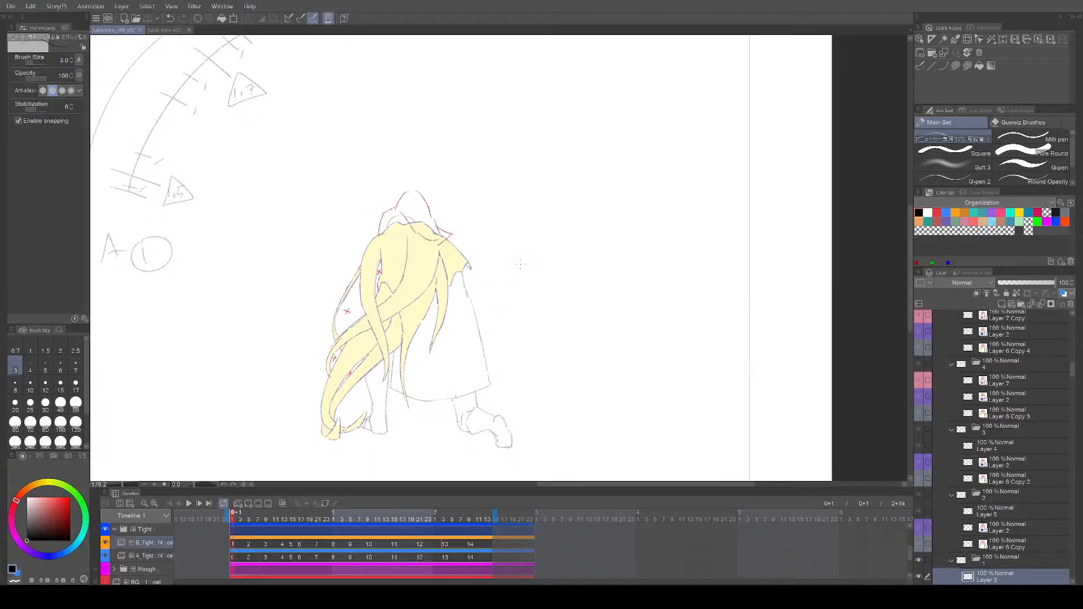
{"action": "key", "text": "space"}
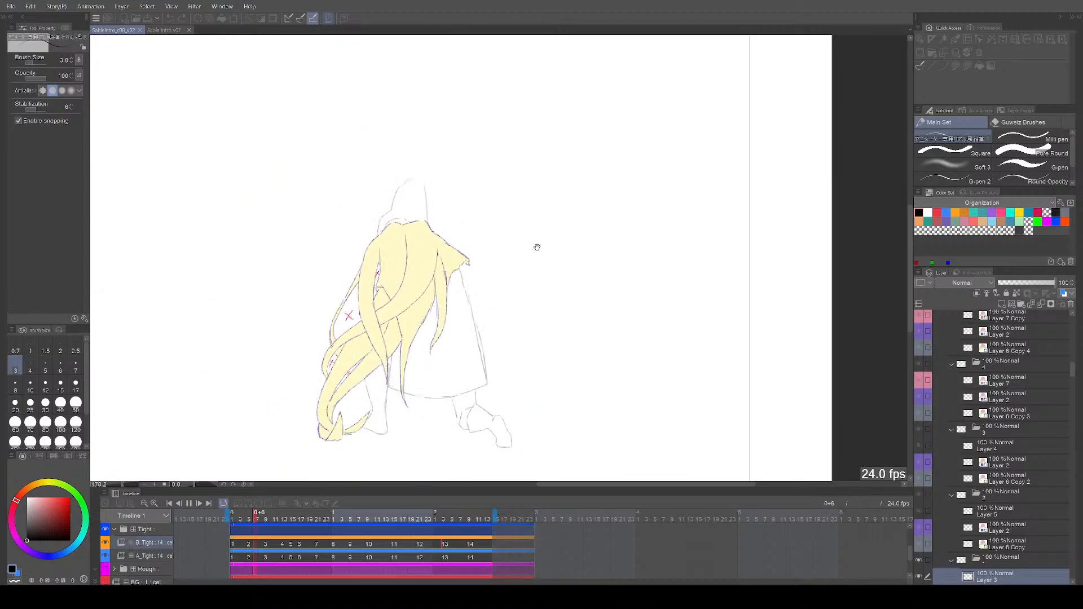
{"action": "key", "text": "space"}
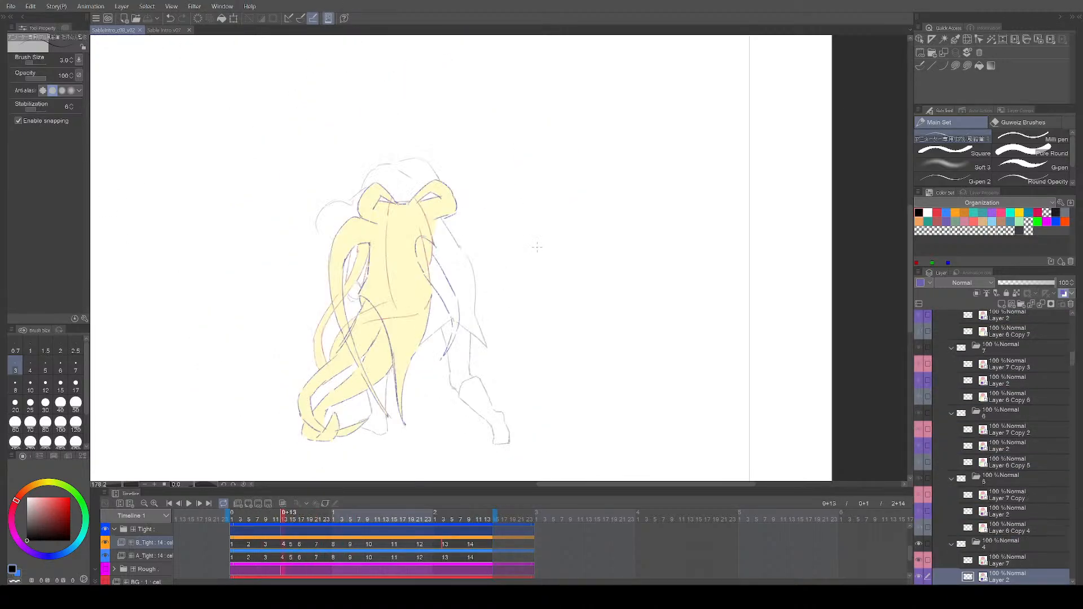
{"action": "key", "text": "Right"}
{"action": "key", "text": "Right"}
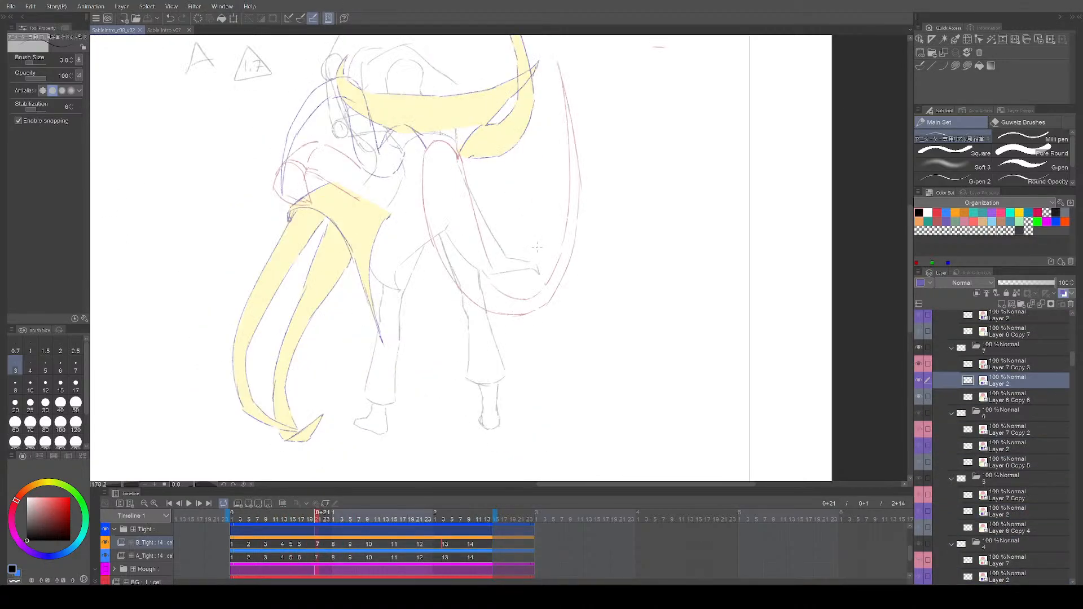
{"action": "scroll", "coordinate": [538, 247], "scroll_direction": "down", "scroll_amount": 1}
{"action": "left_click_drag", "start_coordinate": [642, 231], "coordinate": [644, 262]}
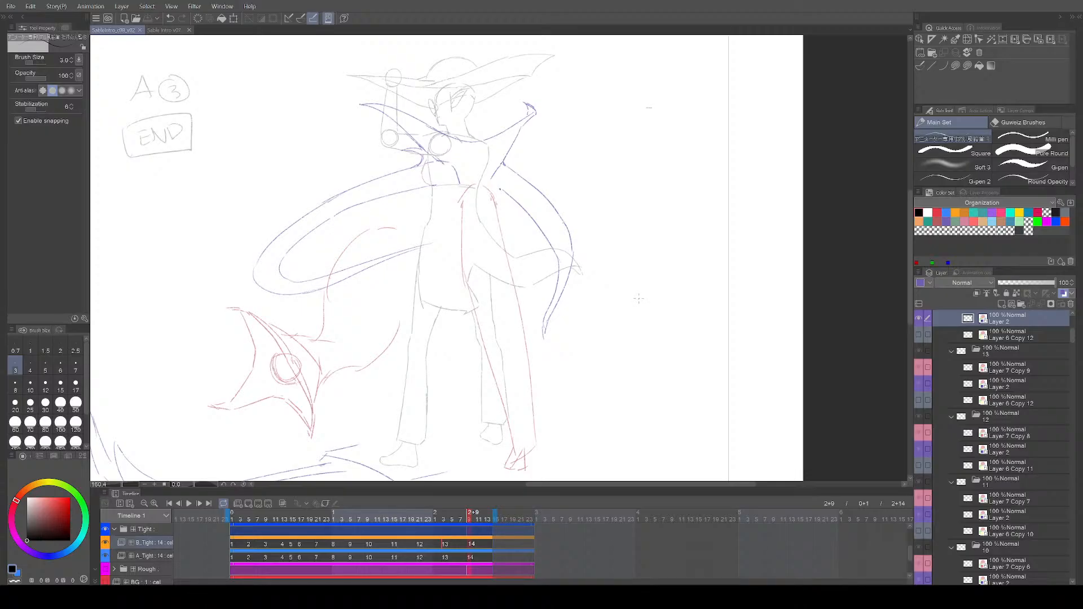
Step: Show the yellow fill layers of drawings 14, 13 and 12
{"action": "key", "text": "Right"}
{"action": "key", "text": "Left"}
{"action": "scroll", "coordinate": [992, 439], "scroll_direction": "up", "scroll_amount": 3}
{"action": "left_click", "coordinate": [920, 406]}
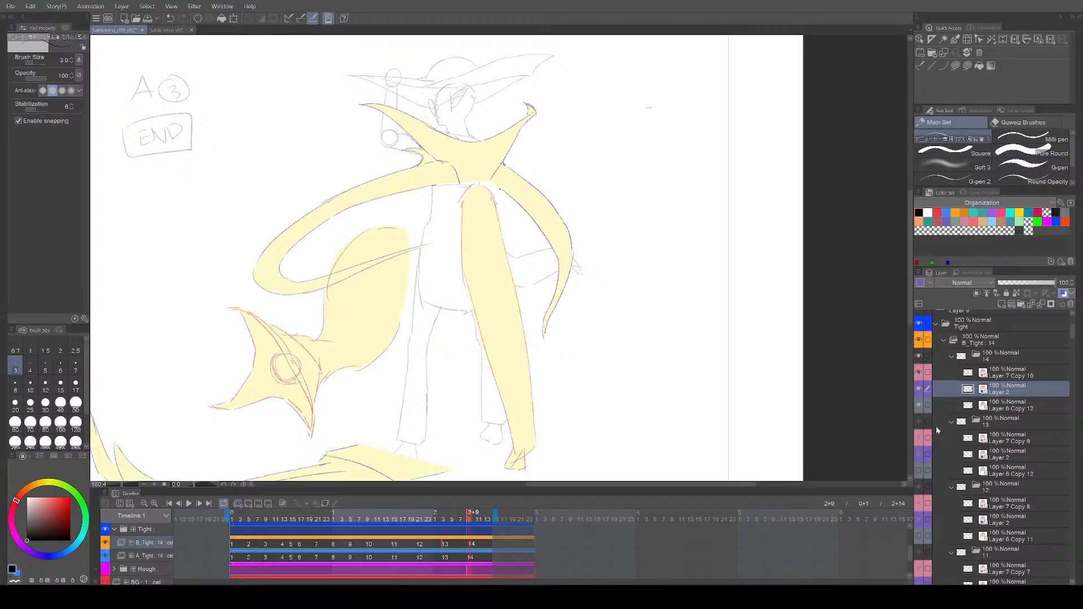
{"action": "key", "text": "Left"}
{"action": "left_click", "coordinate": [920, 472]}
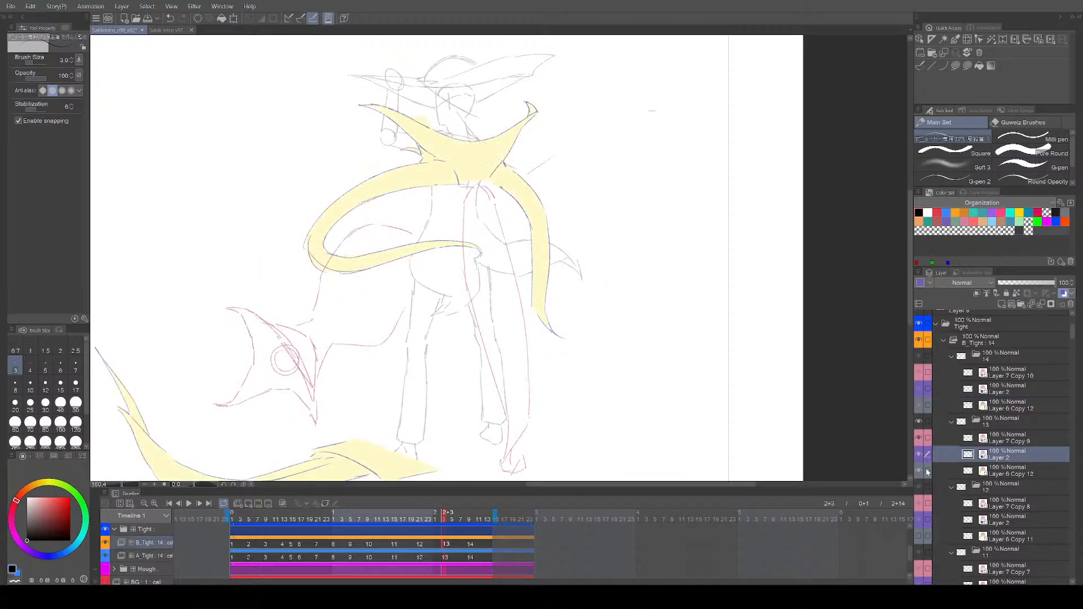
{"action": "key", "text": "Left"}
{"action": "scroll", "coordinate": [943, 505], "scroll_direction": "down", "scroll_amount": 1}
{"action": "left_click", "coordinate": [921, 509]}
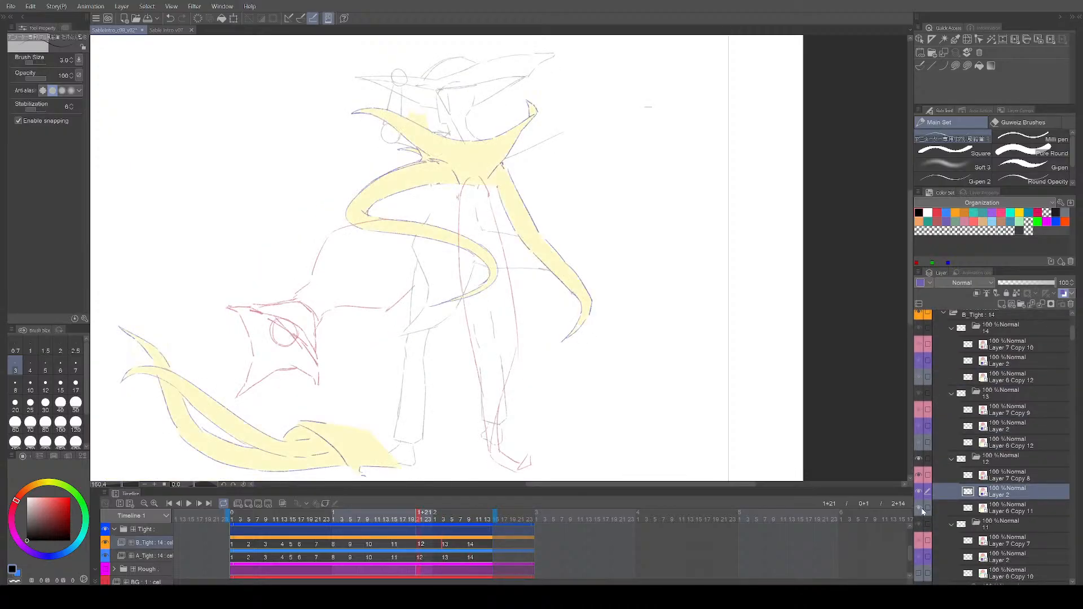
Step: Show the yellow fill layers of drawings 11 and 10
{"action": "key", "text": "Left"}
{"action": "scroll", "coordinate": [925, 512], "scroll_direction": "down", "scroll_amount": 2}
{"action": "left_click", "coordinate": [921, 447]}
{"action": "key", "text": "Left"}
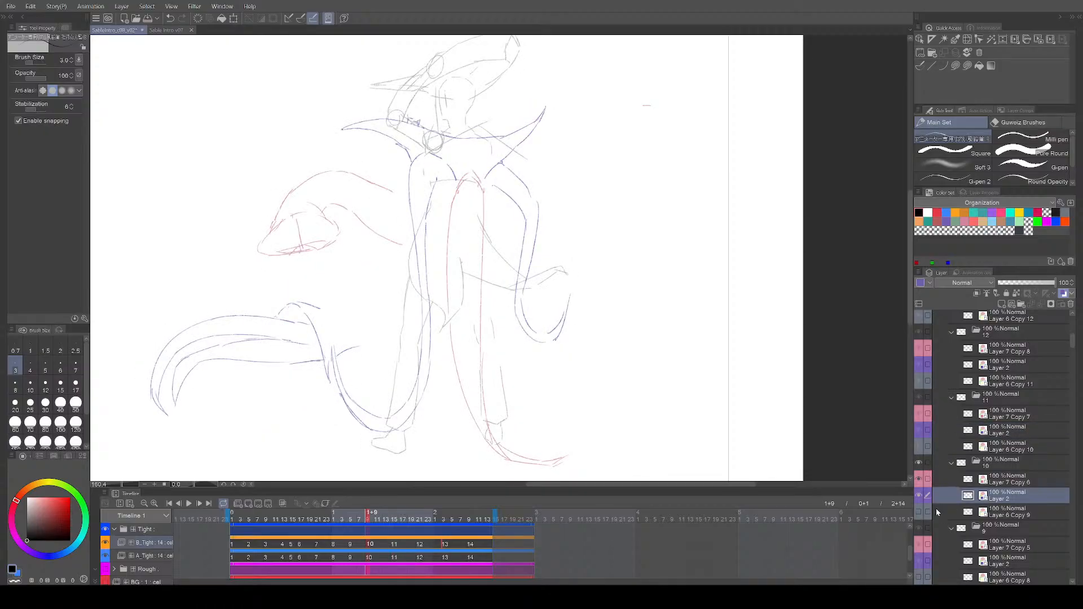
{"action": "left_click", "coordinate": [921, 511]}
{"action": "scroll", "coordinate": [928, 505], "scroll_direction": "down", "scroll_amount": 2}
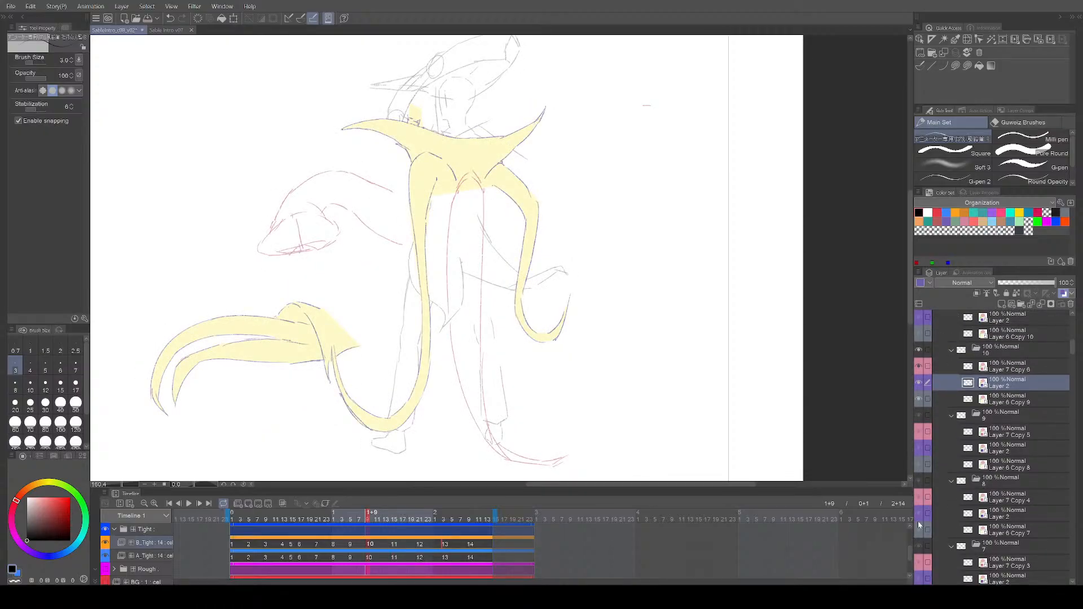
{"action": "scroll", "coordinate": [929, 536], "scroll_direction": "down", "scroll_amount": 3}
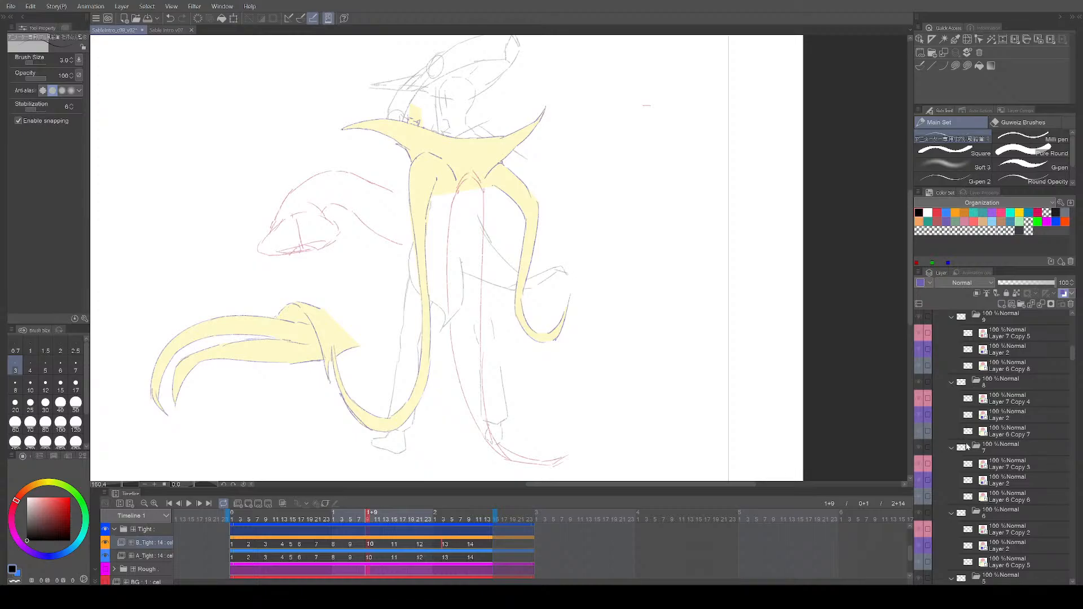
Step: Step through the drawings with the yellow fills shown to compare them with the revised collar lines
{"action": "key", "text": "Right"}
{"action": "key", "text": "Right"}
{"action": "key", "text": "Right"}
{"action": "key", "text": "Right"}
{"action": "key", "text": "Right"}
{"action": "key", "text": "Right"}
{"action": "key", "text": "Right"}
{"action": "key", "text": "Right"}
{"action": "key", "text": "Right"}
{"action": "key", "text": "Right"}
{"action": "key", "text": "Right"}
{"action": "key", "text": "Right"}
{"action": "key", "text": "Right"}
{"action": "key", "text": "Right"}
{"action": "key", "text": "Right"}
{"action": "key", "text": "Right"}
{"action": "key", "text": "Right"}
{"action": "key", "text": "Right"}
{"action": "key", "text": "Right"}
{"action": "key", "text": "Right"}
{"action": "key", "text": "Right"}
{"action": "key", "text": "Right"}
{"action": "key", "text": "Right"}
{"action": "key", "text": "Right"}
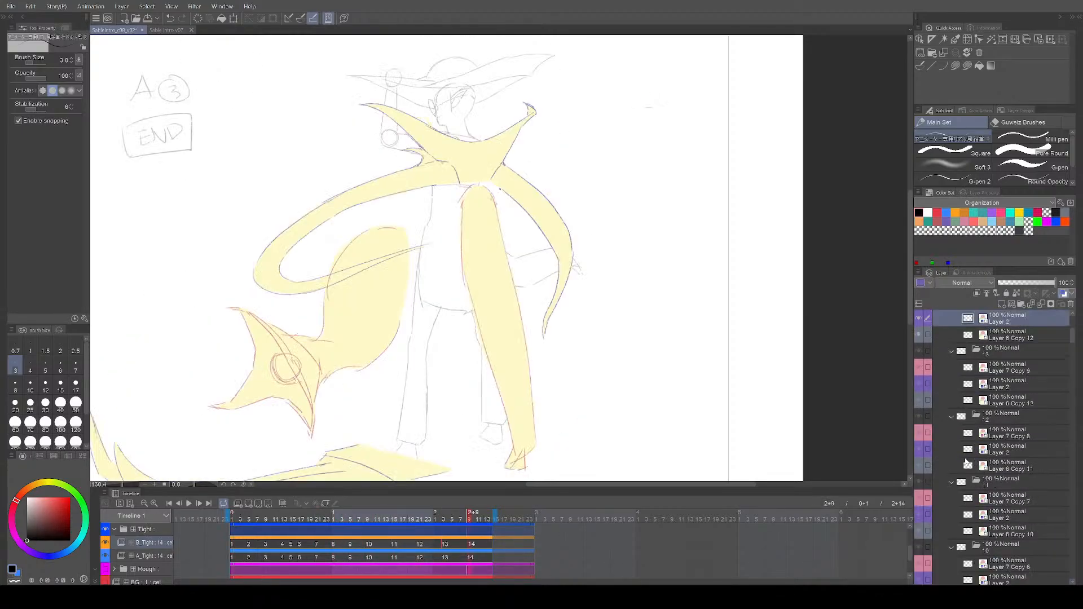
Step: Erase the yellow fill beyond the collar edge near the face on drawing 14's Layer 6 Copy 12, and return to the first frame
{"action": "scroll", "coordinate": [1000, 408], "scroll_direction": "up", "scroll_amount": 4}
{"action": "left_click", "coordinate": [1000, 479]}
{"action": "scroll", "coordinate": [477, 174], "scroll_direction": "up", "scroll_amount": 3}
{"action": "mouse_move", "coordinate": [478, 175]}
{"action": "left_mouse_down"}
{"action": "mouse_move", "coordinate": [476, 205]}
{"action": "mouse_move", "coordinate": [541, 323]}
{"action": "left_mouse_up"}
{"action": "key", "text": "e"}
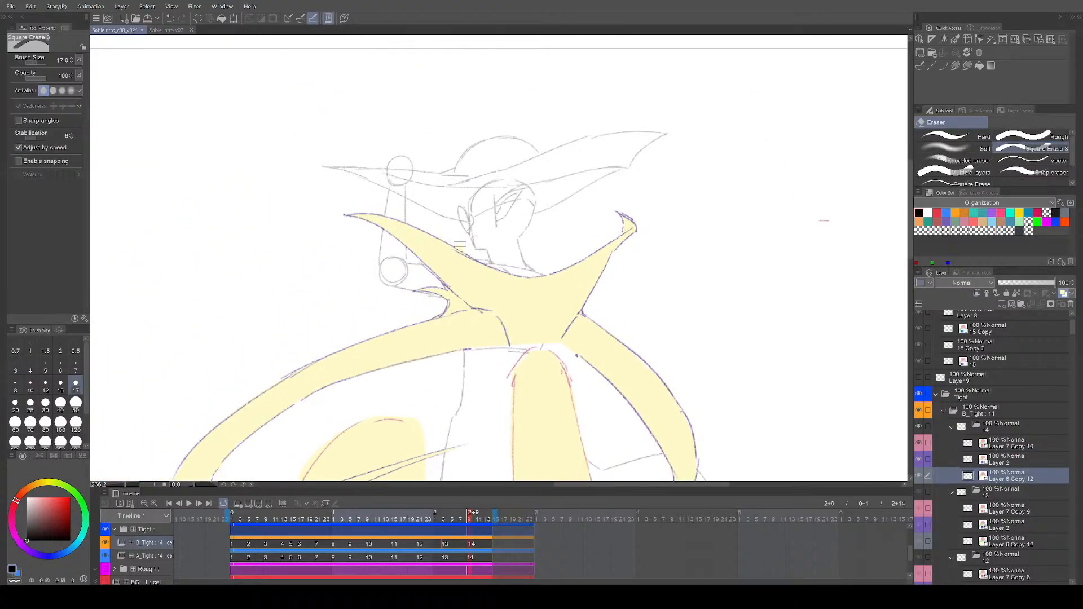
{"action": "left_click_drag", "start_coordinate": [489, 253], "coordinate": [486, 233]}
{"action": "key", "text": "p"}
{"action": "key", "text": "Home"}
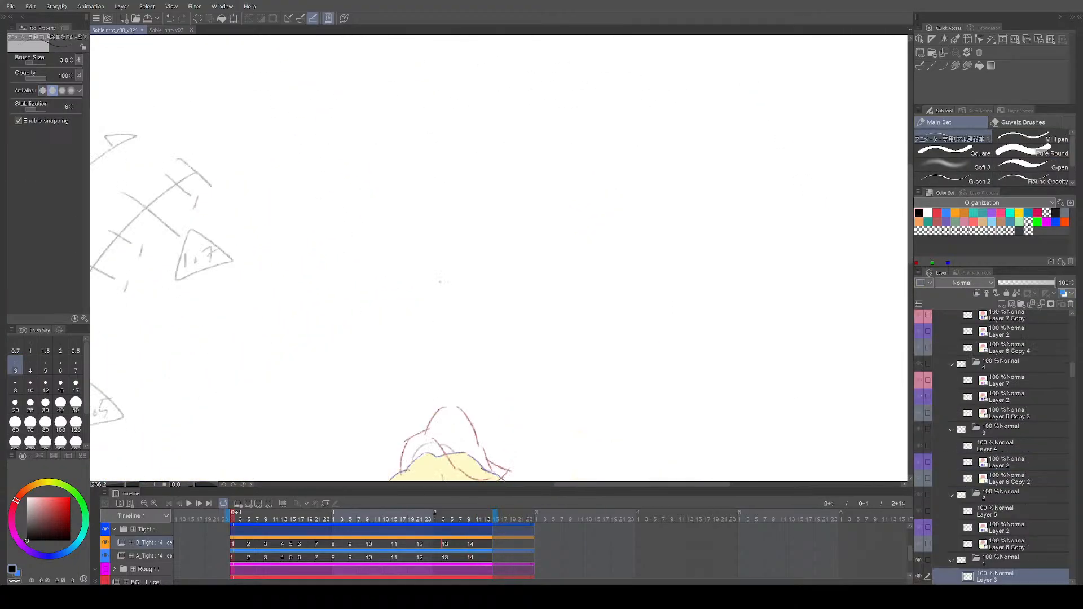
Step: Erase the yellow fill beyond the collar edge on drawing 13's Layer 6 Copy 12 and save the file
{"action": "key", "text": "Left"}
{"action": "key", "text": "Left"}
{"action": "key", "text": "e"}
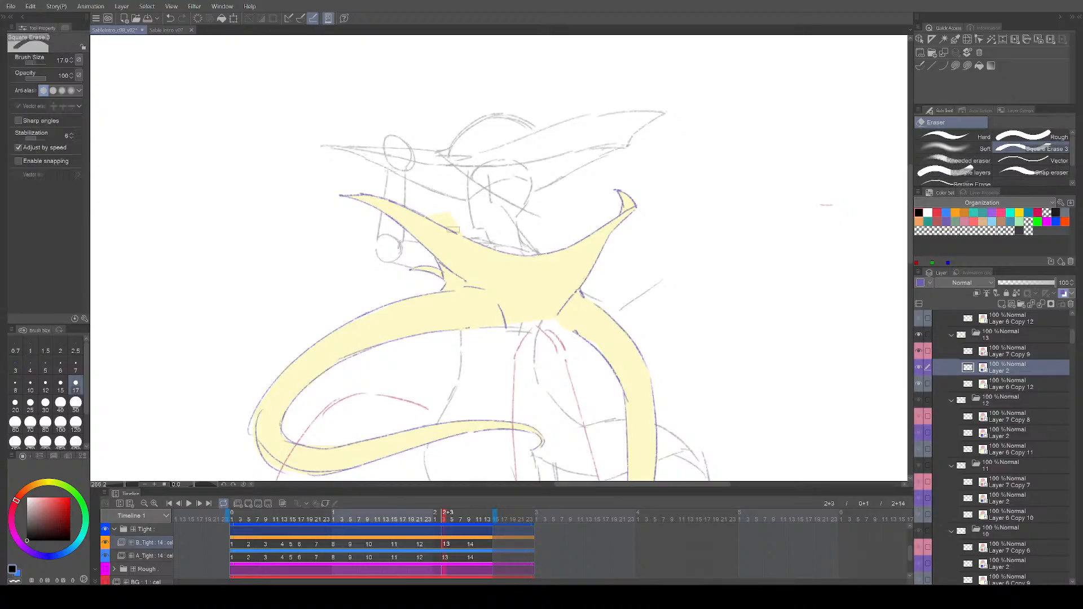
{"action": "scroll", "coordinate": [434, 212], "scroll_direction": "up", "scroll_amount": 5}
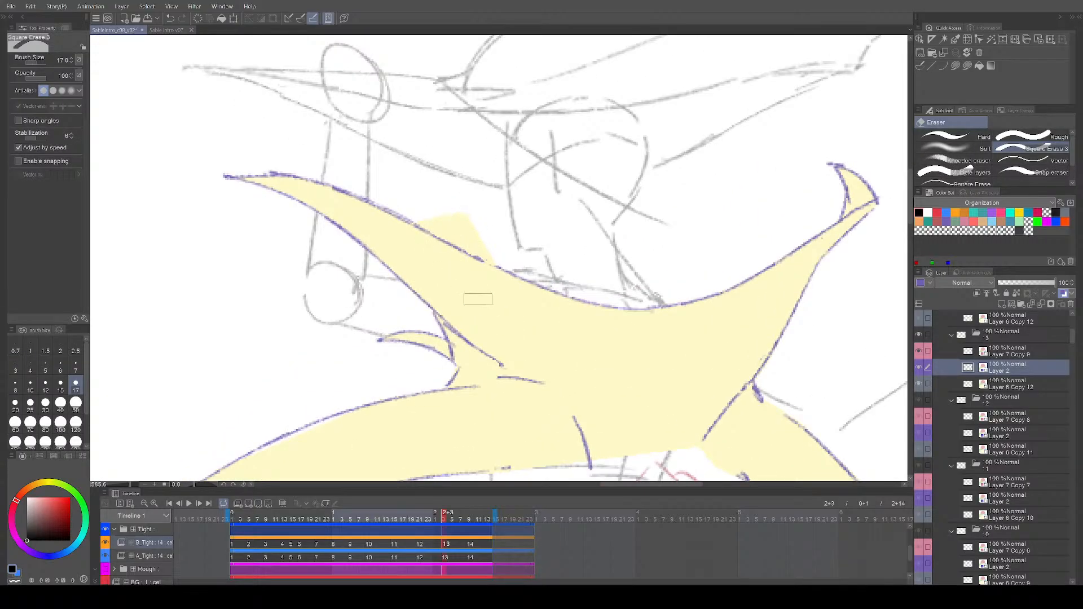
{"action": "left_click", "coordinate": [1020, 387]}
{"action": "mouse_move", "coordinate": [423, 221]}
{"action": "left_mouse_down"}
{"action": "mouse_move", "coordinate": [448, 227]}
{"action": "mouse_move", "coordinate": [456, 205]}
{"action": "left_mouse_up"}
{"action": "scroll", "coordinate": [672, 359], "scroll_direction": "down", "scroll_amount": 4}
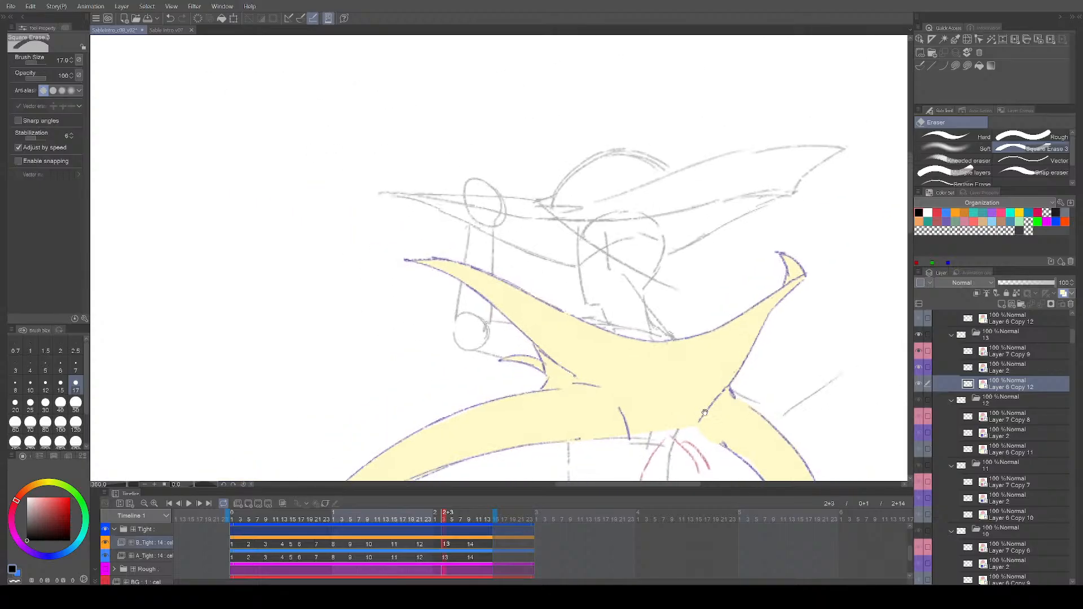
{"action": "key", "text": "ctrl+s"}
{"action": "mouse_move", "coordinate": [672, 364]}
{"action": "left_mouse_down"}
{"action": "mouse_move", "coordinate": [678, 352]}
{"action": "mouse_move", "coordinate": [681, 367]}
{"action": "mouse_move", "coordinate": [649, 419]}
{"action": "left_mouse_up"}
Step: Erase the yellow fill above the collar line on drawing 12's Layer 6 Copy 11 and save the file
{"action": "key", "text": "p"}
{"action": "key", "text": "comma"}
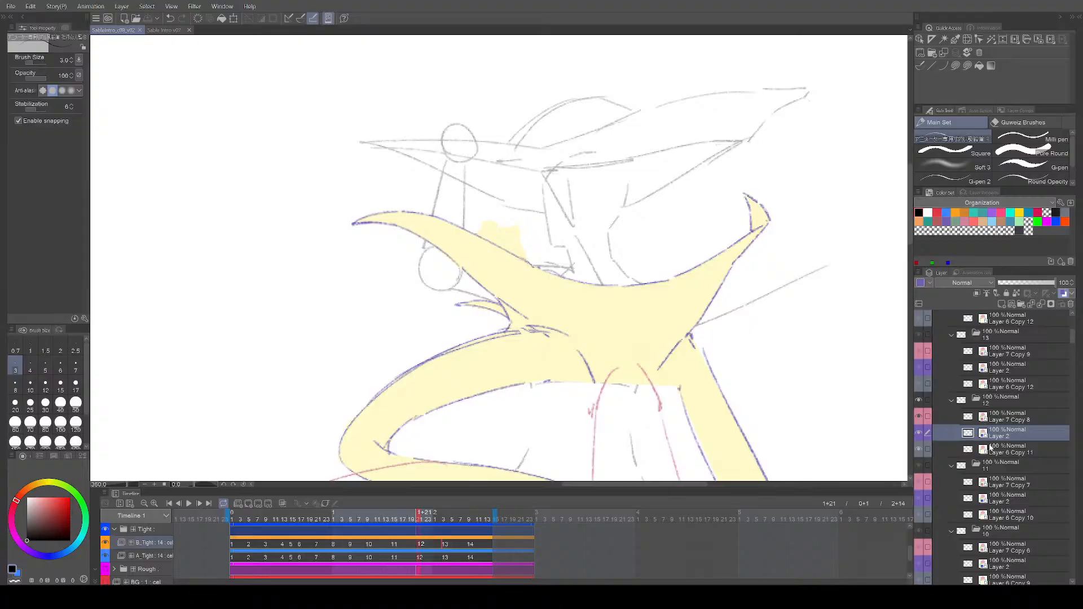
{"action": "left_click", "coordinate": [989, 449]}
{"action": "scroll", "coordinate": [645, 359], "scroll_direction": "up", "scroll_amount": 2}
{"action": "key", "text": "e"}
{"action": "mouse_move", "coordinate": [447, 199]}
{"action": "left_mouse_down"}
{"action": "mouse_move", "coordinate": [513, 237]}
{"action": "mouse_move", "coordinate": [472, 195]}
{"action": "mouse_move", "coordinate": [496, 215]}
{"action": "left_mouse_up"}
{"action": "scroll", "coordinate": [591, 270], "scroll_direction": "down", "scroll_amount": 3}
{"action": "mouse_move", "coordinate": [684, 364]}
{"action": "left_mouse_down"}
{"action": "mouse_move", "coordinate": [640, 323]}
{"action": "mouse_move", "coordinate": [644, 346]}
{"action": "mouse_move", "coordinate": [626, 361]}
{"action": "left_mouse_up"}
{"action": "key", "text": "ctrl+s"}
Step: Compare the neighbouring drawings, erase the yellow fill above the collar on drawing 11's Layer 6 Copy 10, and save
{"action": "key", "text": "period"}
{"action": "key", "text": "comma"}
{"action": "key", "text": "comma"}
{"action": "key", "text": "comma"}
{"action": "key", "text": "period"}
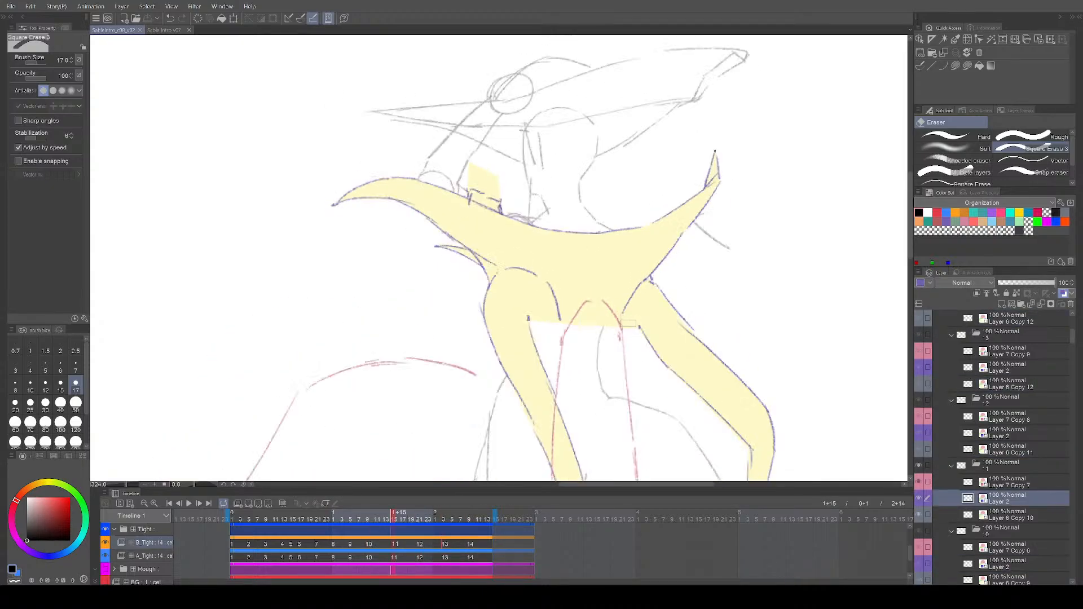
{"action": "left_click", "coordinate": [1010, 515]}
{"action": "scroll", "coordinate": [468, 183], "scroll_direction": "up", "scroll_amount": 1}
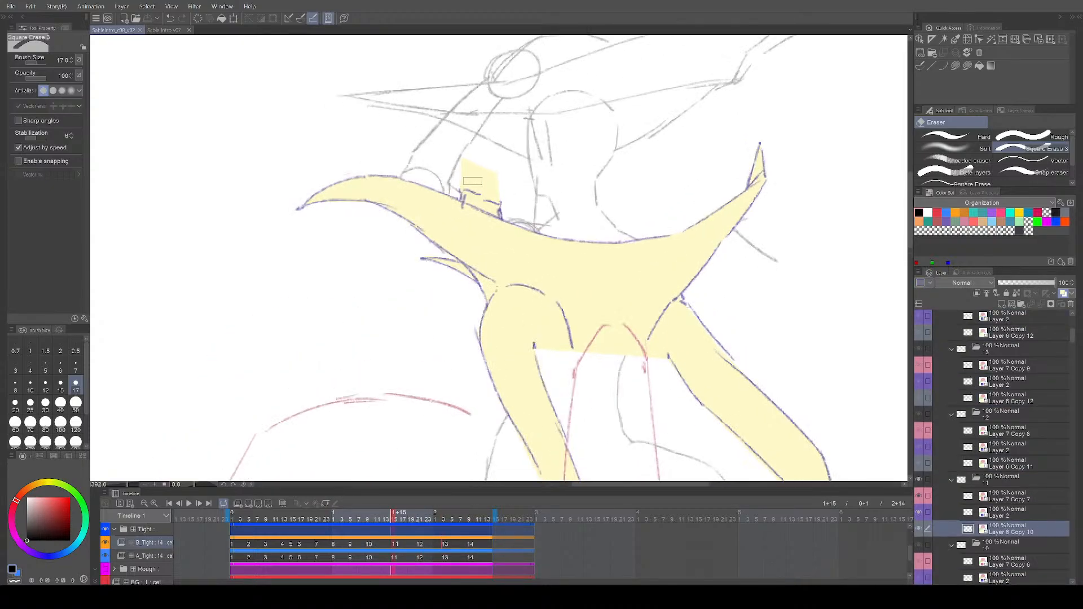
{"action": "mouse_move", "coordinate": [468, 183]}
{"action": "left_mouse_down"}
{"action": "mouse_move", "coordinate": [486, 188]}
{"action": "mouse_move", "coordinate": [462, 157]}
{"action": "mouse_move", "coordinate": [465, 171]}
{"action": "left_mouse_up"}
{"action": "scroll", "coordinate": [661, 387], "scroll_direction": "down", "scroll_amount": 2}
{"action": "key", "text": "ctrl+s"}
{"action": "mouse_move", "coordinate": [662, 387]}
{"action": "left_mouse_down"}
{"action": "mouse_move", "coordinate": [635, 372]}
{"action": "mouse_move", "coordinate": [629, 385]}
{"action": "mouse_move", "coordinate": [654, 407]}
{"action": "left_mouse_up"}
Step: Erase the stray yellow fill above the collar on drawing 10's Layer 6 Copy 9 and save the file
{"action": "scroll", "coordinate": [638, 374], "scroll_direction": "up", "scroll_amount": 1}
{"action": "key", "text": "p"}
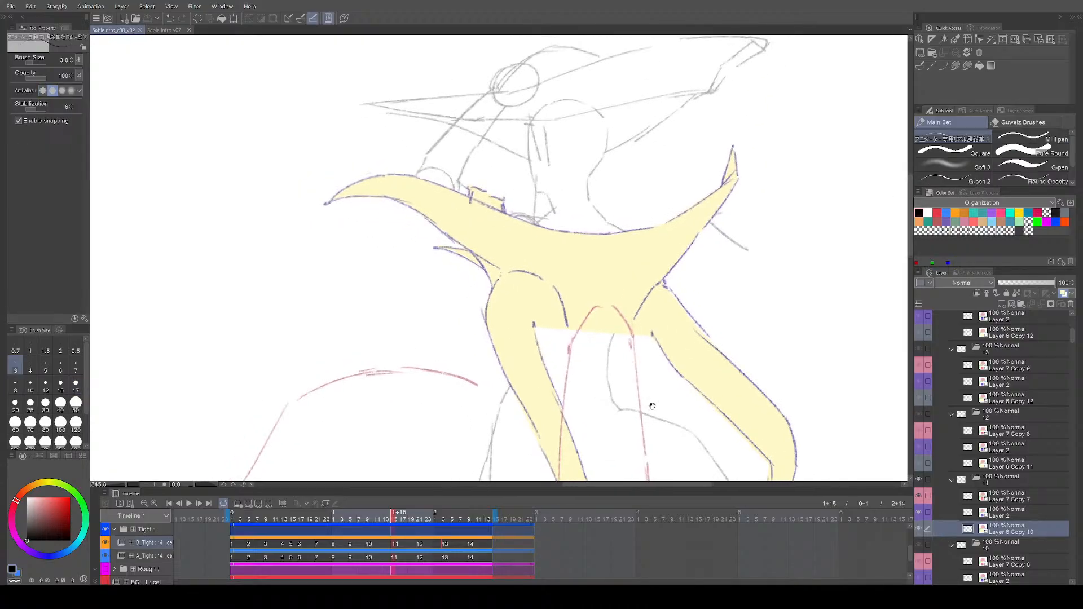
{"action": "key", "text": "Left"}
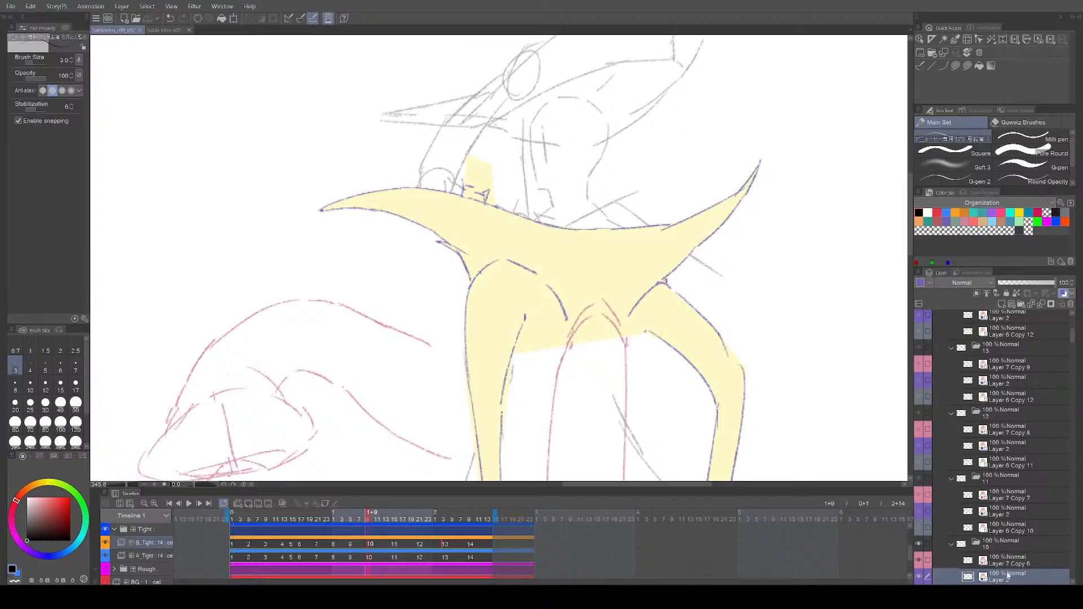
{"action": "scroll", "coordinate": [1010, 574], "scroll_direction": "down", "scroll_amount": 2}
{"action": "left_click", "coordinate": [1020, 551]}
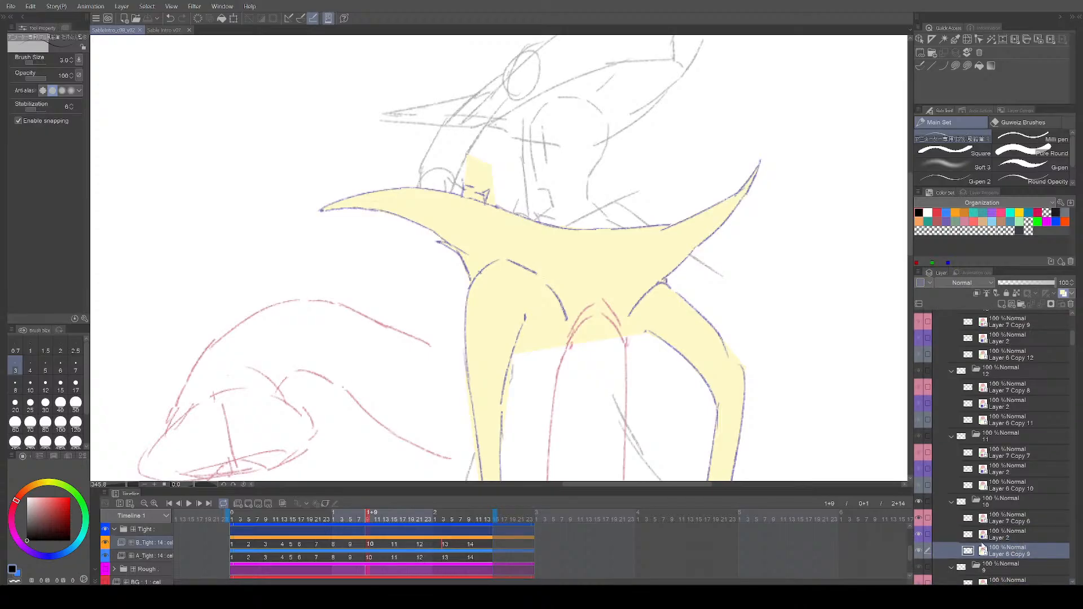
{"action": "key", "text": "e"}
{"action": "left_click", "coordinate": [474, 180]}
{"action": "key", "text": "ctrl+z"}
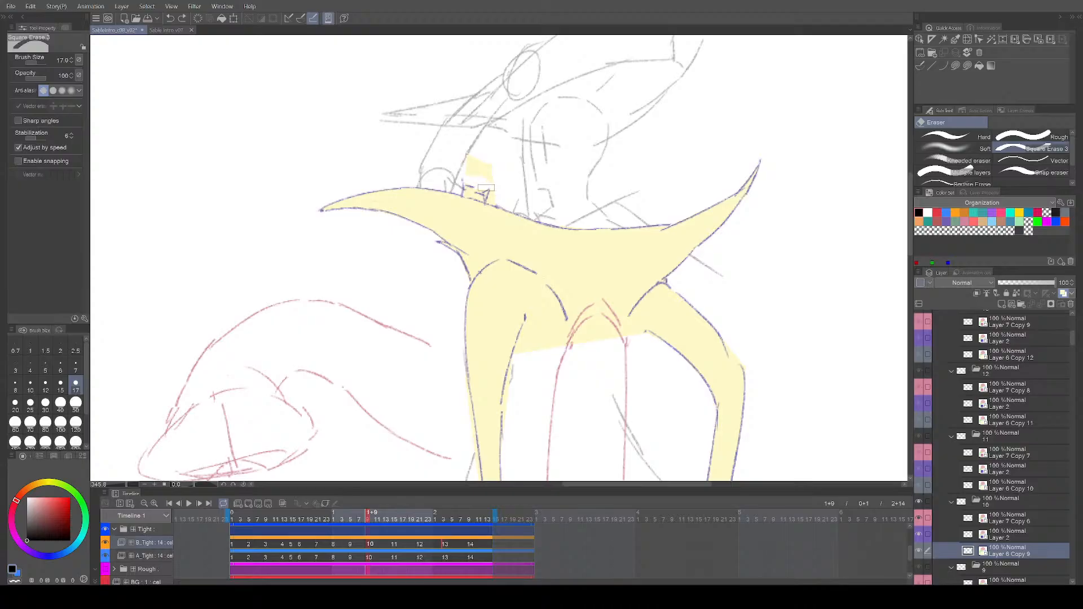
{"action": "left_click_drag", "start_coordinate": [490, 178], "coordinate": [484, 174]}
{"action": "left_click_drag", "start_coordinate": [692, 325], "coordinate": [683, 310]}
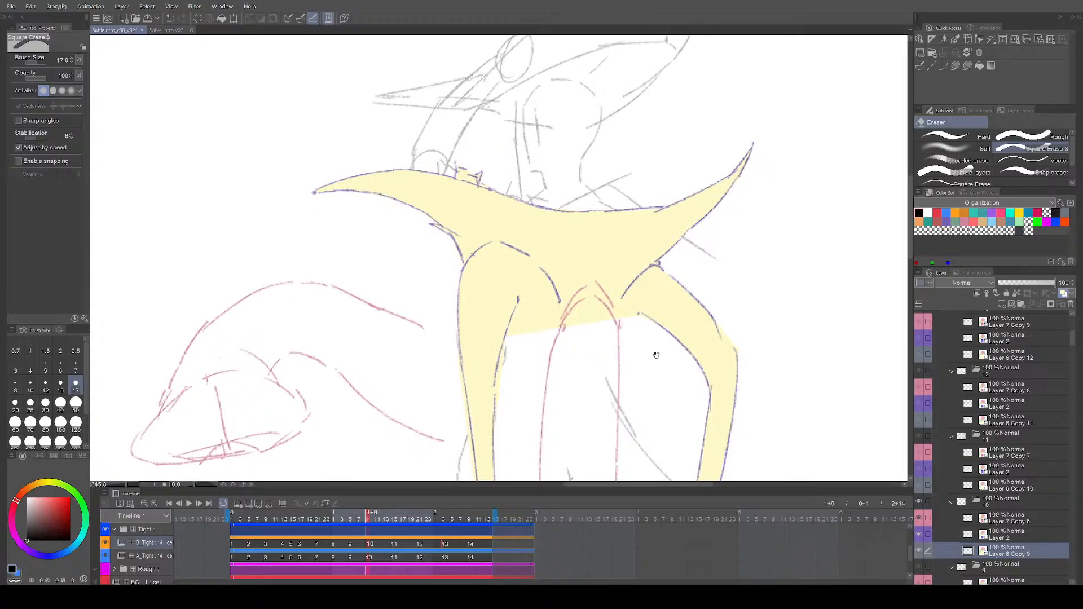
{"action": "left_click_drag", "start_coordinate": [656, 356], "coordinate": [663, 354]}
{"action": "key", "text": "ctrl+s"}
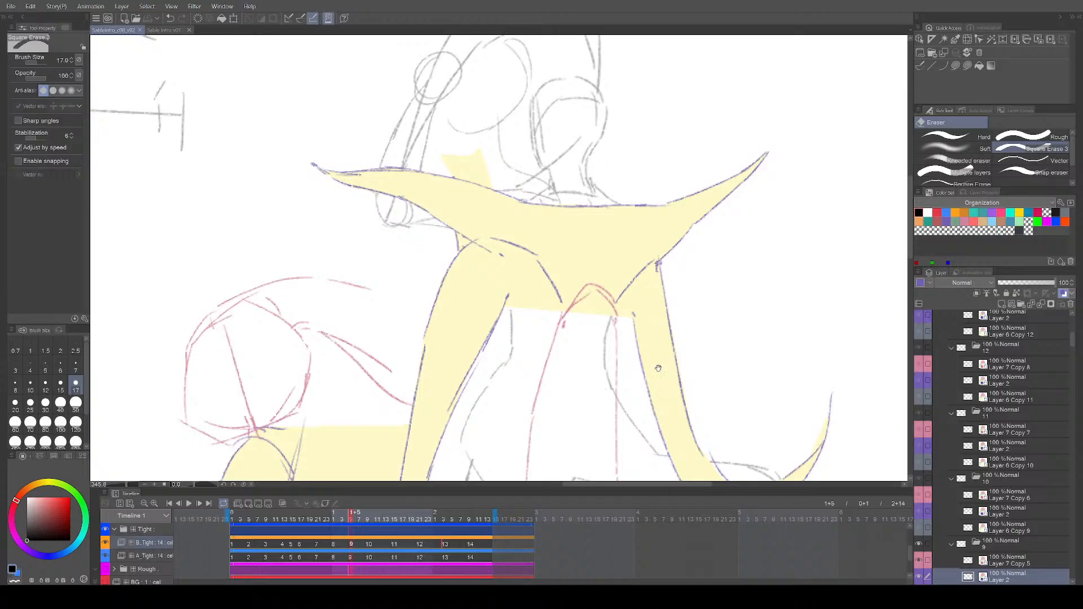
Step: Erase the yellow fill sticking out above the collar on drawing 9's Layer 6 Copy 8 and save the file
{"action": "scroll", "coordinate": [1006, 451], "scroll_direction": "down", "scroll_amount": 3}
{"action": "left_click", "coordinate": [1006, 494]}
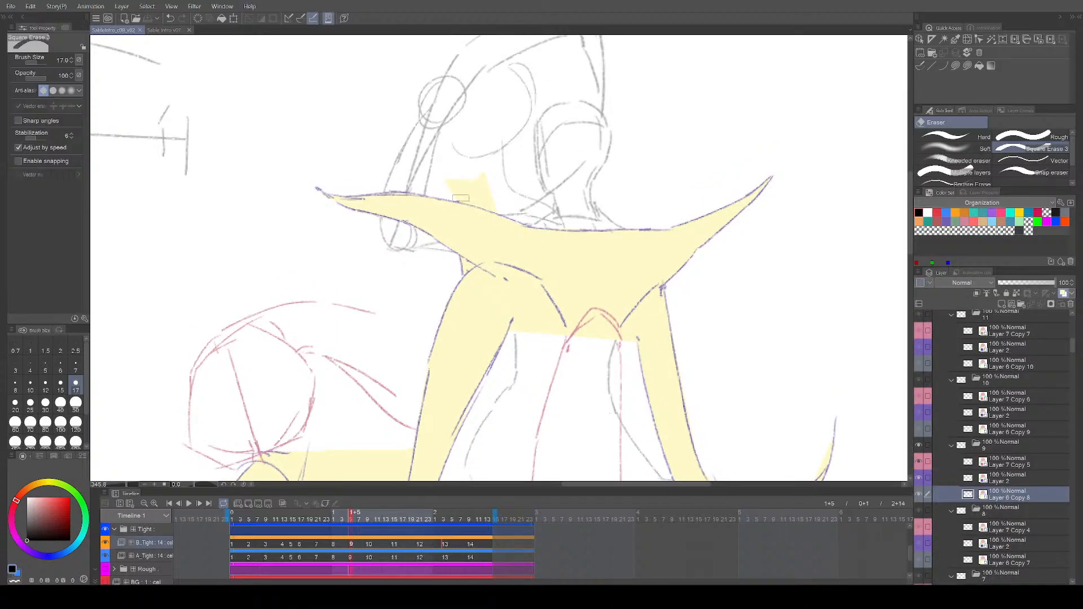
{"action": "mouse_move", "coordinate": [470, 201]}
{"action": "left_mouse_down"}
{"action": "mouse_move", "coordinate": [500, 210]}
{"action": "mouse_move", "coordinate": [486, 194]}
{"action": "left_mouse_up"}
{"action": "left_click_drag", "start_coordinate": [615, 297], "coordinate": [608, 271]}
{"action": "key", "text": "p"}
{"action": "key", "text": "ctrl+s"}
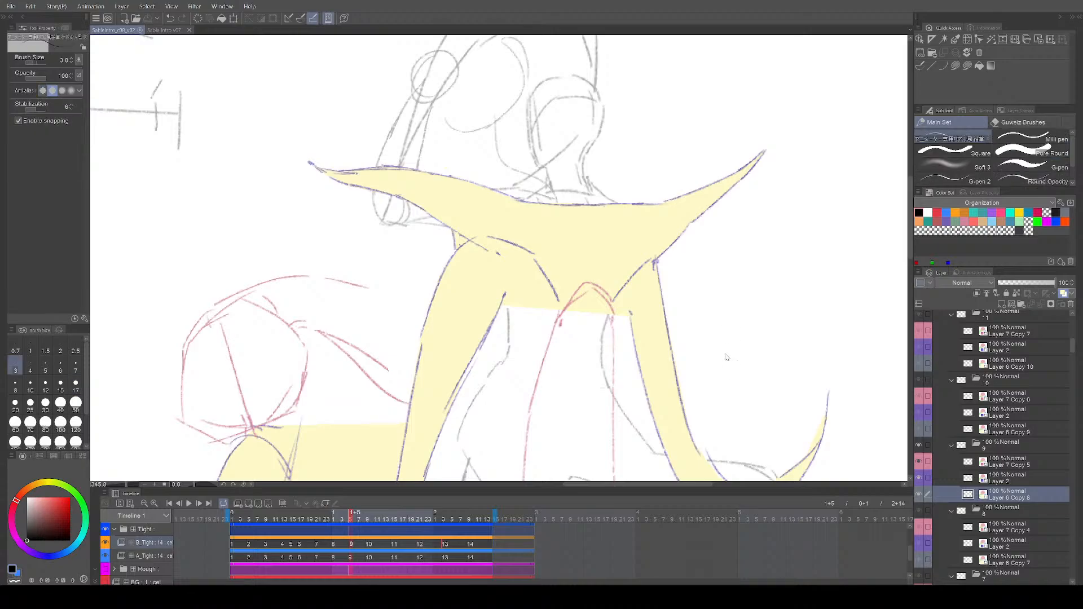
Step: Erase the yellow fill beyond the upper collar line on drawing 8's Layer 6 Copy 7
{"action": "key", "text": "Left"}
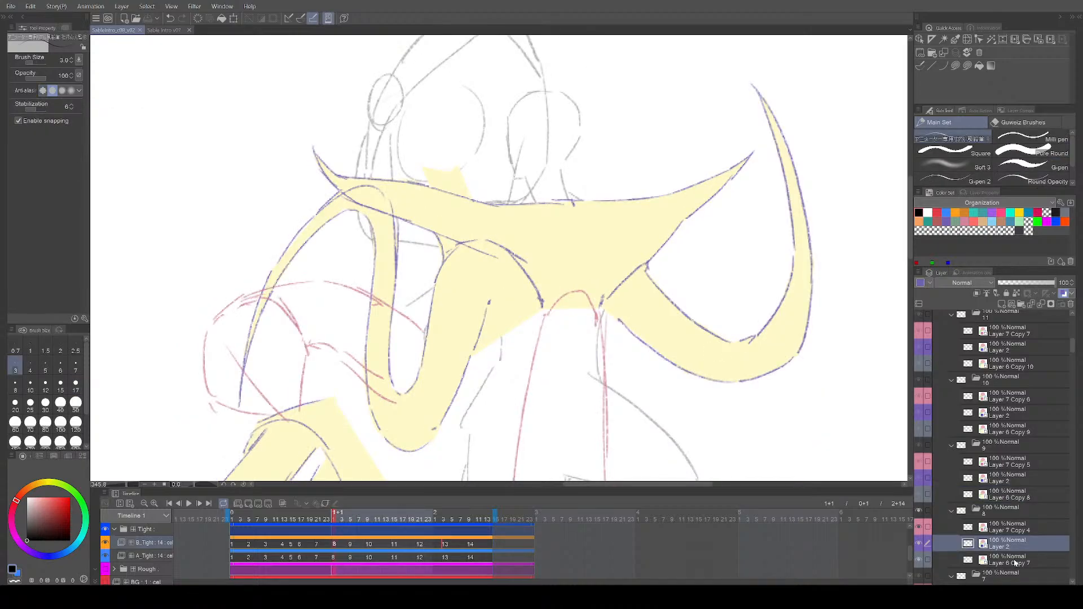
{"action": "left_click", "coordinate": [1016, 563]}
{"action": "key", "text": "e"}
{"action": "mouse_move", "coordinate": [438, 184]}
{"action": "left_mouse_down"}
{"action": "mouse_move", "coordinate": [474, 195]}
{"action": "mouse_move", "coordinate": [444, 172]}
{"action": "left_mouse_up"}
{"action": "left_click_drag", "start_coordinate": [569, 282], "coordinate": [563, 261]}
{"action": "key", "text": "p"}
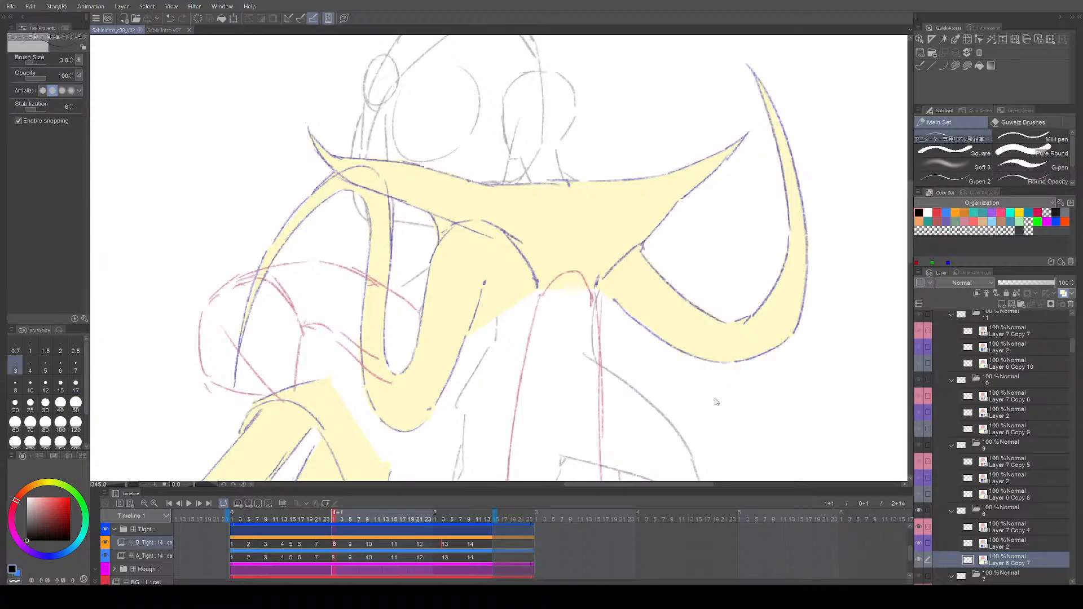
Step: Step back and forth through drawings 7 to 4 to check their yellow fills against the collar lines
{"action": "key", "text": "Left"}
{"action": "key", "text": "Left"}
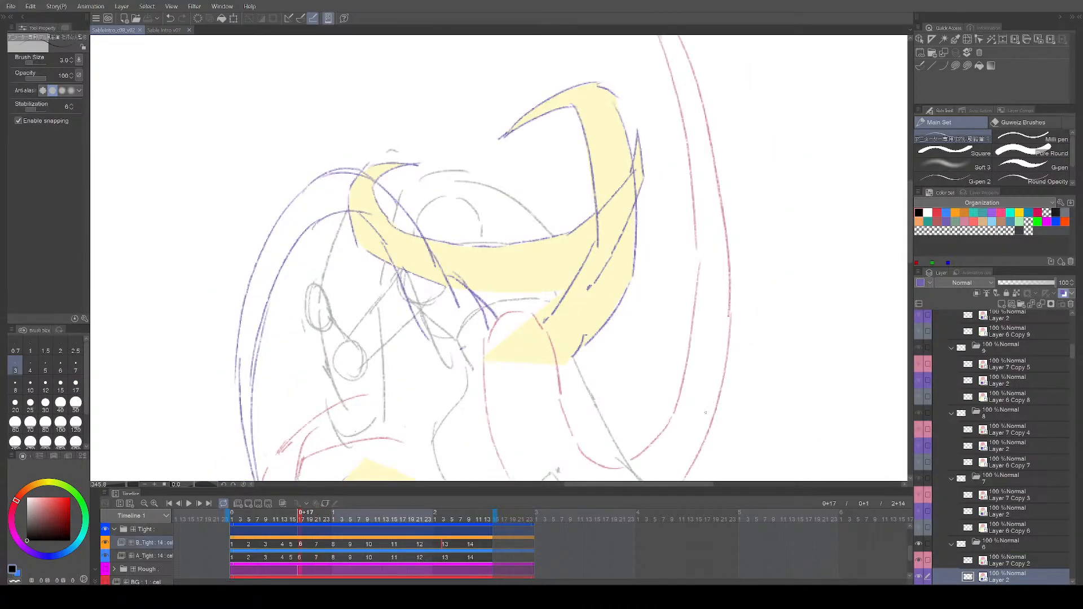
{"action": "key", "text": "Left"}
{"action": "key", "text": "Left"}
{"action": "key", "text": "Right"}
{"action": "key", "text": "Right"}
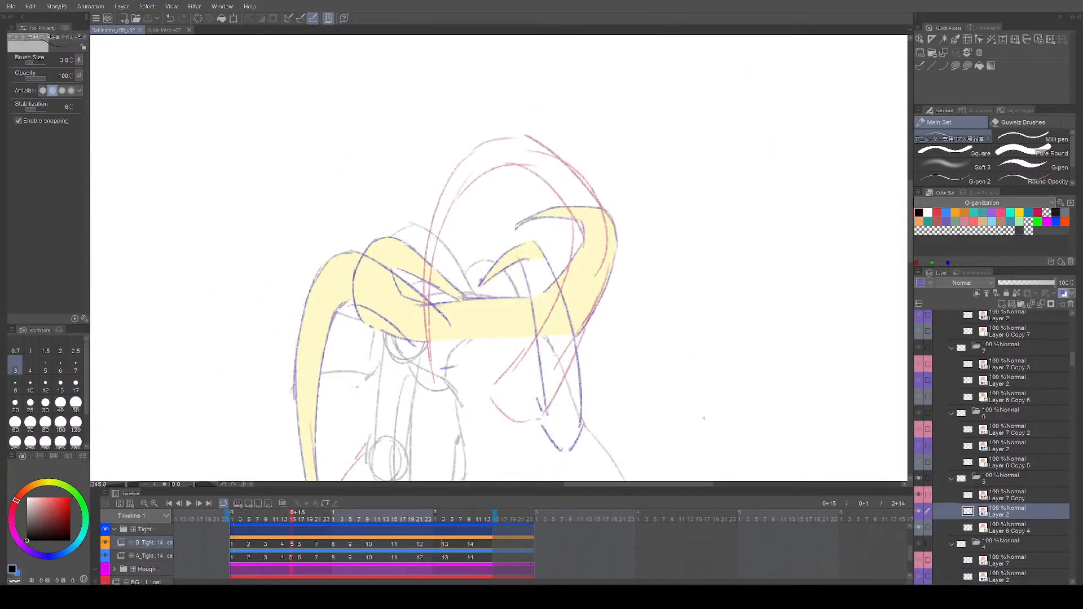
{"action": "key", "text": "Right"}
{"action": "key", "text": "Left"}
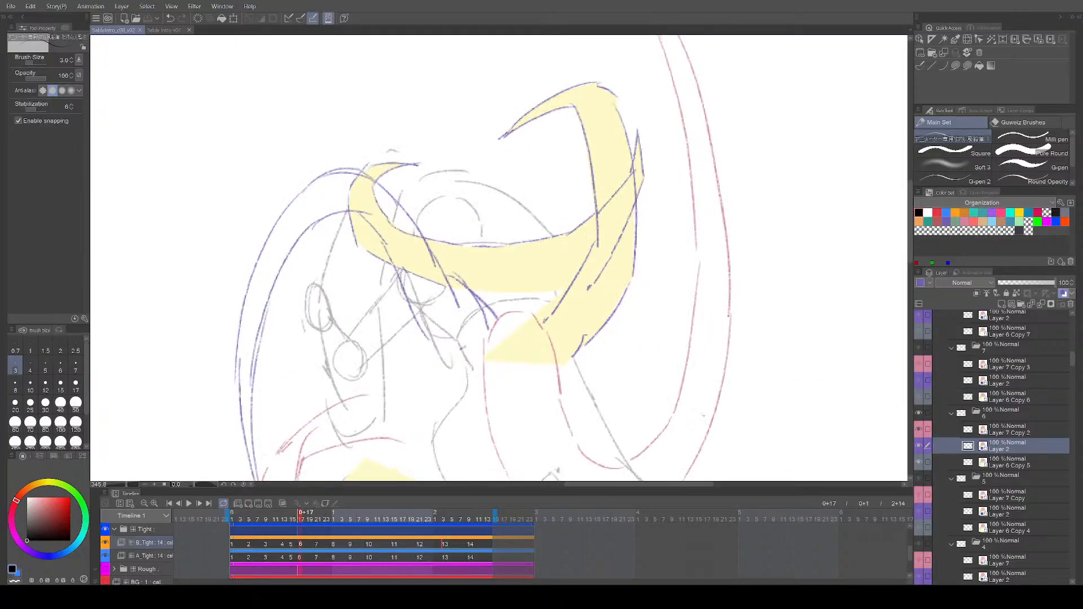
{"action": "scroll", "coordinate": [648, 431], "scroll_direction": "down", "scroll_amount": 4}
{"action": "left_click_drag", "start_coordinate": [647, 431], "coordinate": [637, 360]}
{"action": "key", "text": "Right"}
{"action": "key", "text": "Right"}
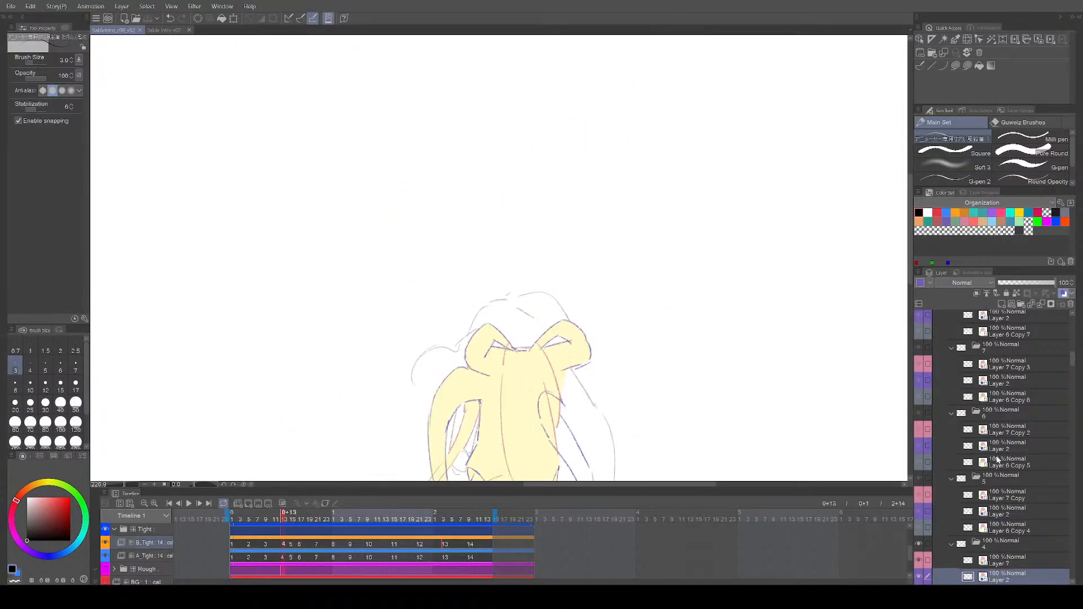
Step: Select the yellow fill layer of each drawing from 7 down to 4, ending on drawing 4's Layer 6 Copy 3
{"action": "key", "text": "Left"}
{"action": "key", "text": "Left"}
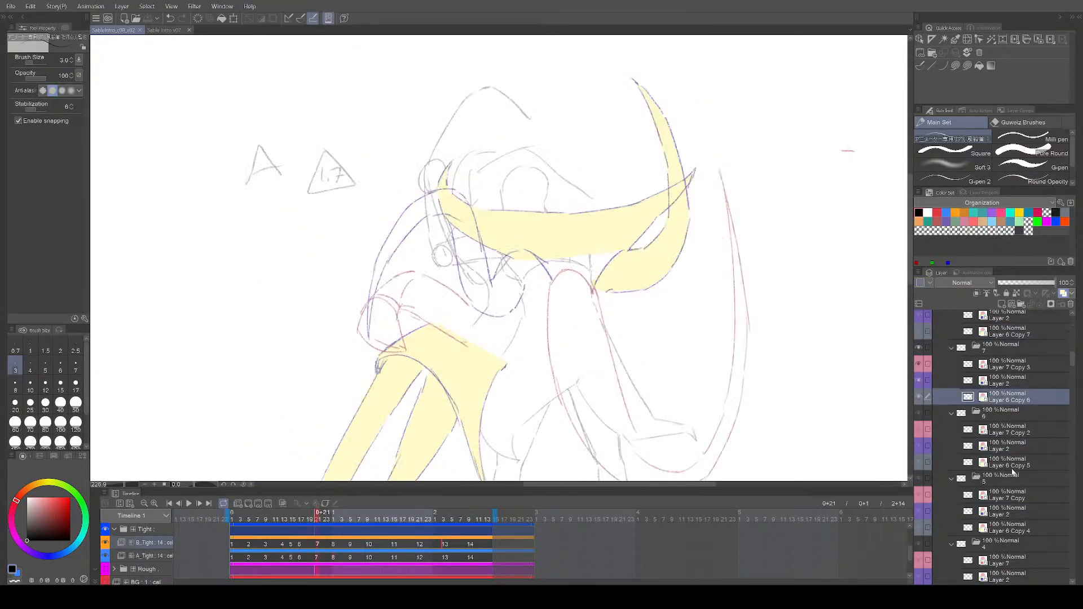
{"action": "key", "text": "Left"}
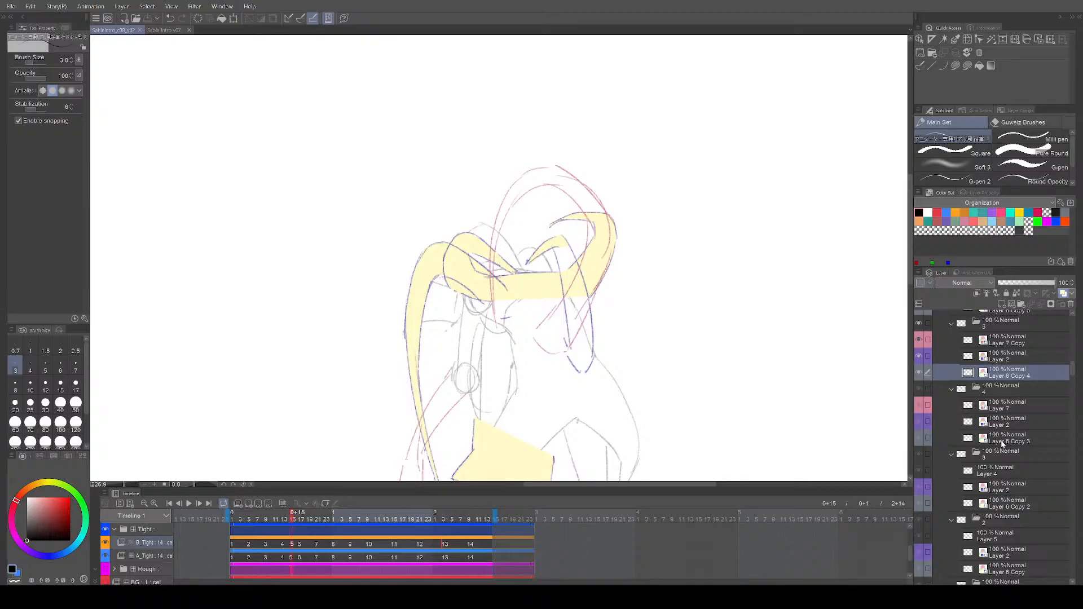
{"action": "key", "text": "Left"}
{"action": "left_click_drag", "start_coordinate": [696, 421], "coordinate": [583, 329]}
{"action": "left_click_drag", "start_coordinate": [578, 400], "coordinate": [616, 342]}
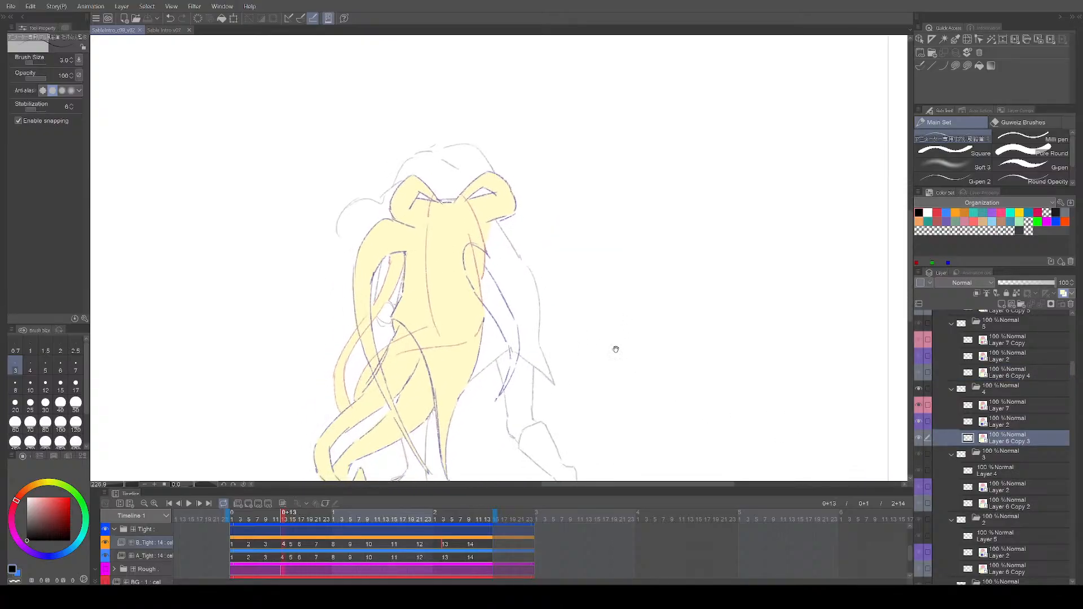
{"action": "key", "text": "Left"}
{"action": "key", "text": "Right"}
{"action": "mouse_move", "coordinate": [593, 440]}
{"action": "left_mouse_down"}
{"action": "mouse_move", "coordinate": [592, 414]}
{"action": "mouse_move", "coordinate": [604, 420]}
{"action": "left_mouse_up"}
{"action": "scroll", "coordinate": [595, 414], "scroll_direction": "up", "scroll_amount": 4}
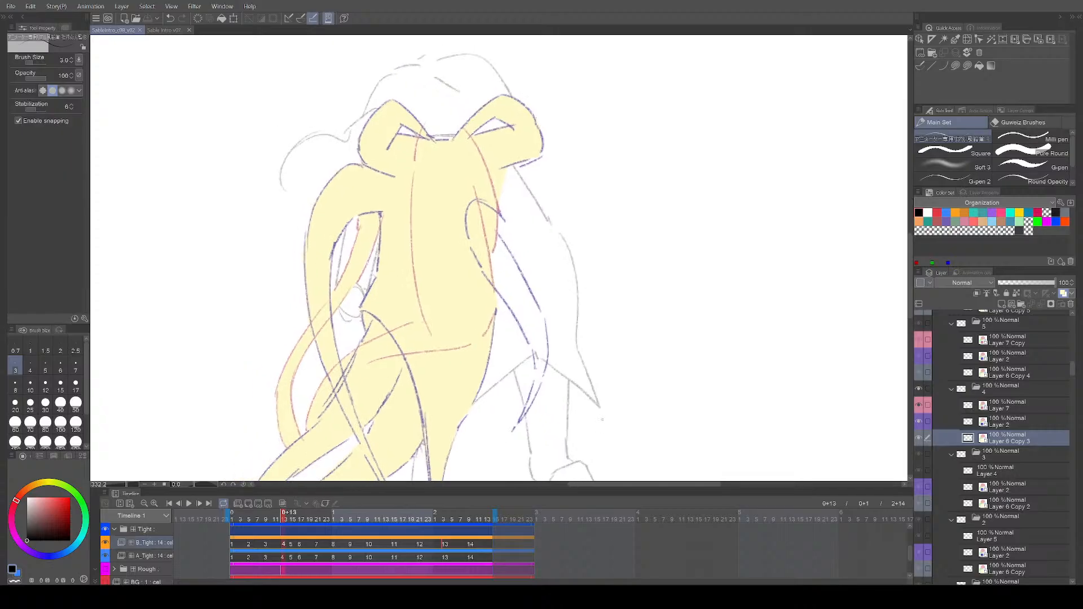
Step: Add the yellow fill layers of drawings 5 through 14 to the current layer selection
{"action": "scroll", "coordinate": [997, 454], "scroll_direction": "up", "scroll_amount": 5}
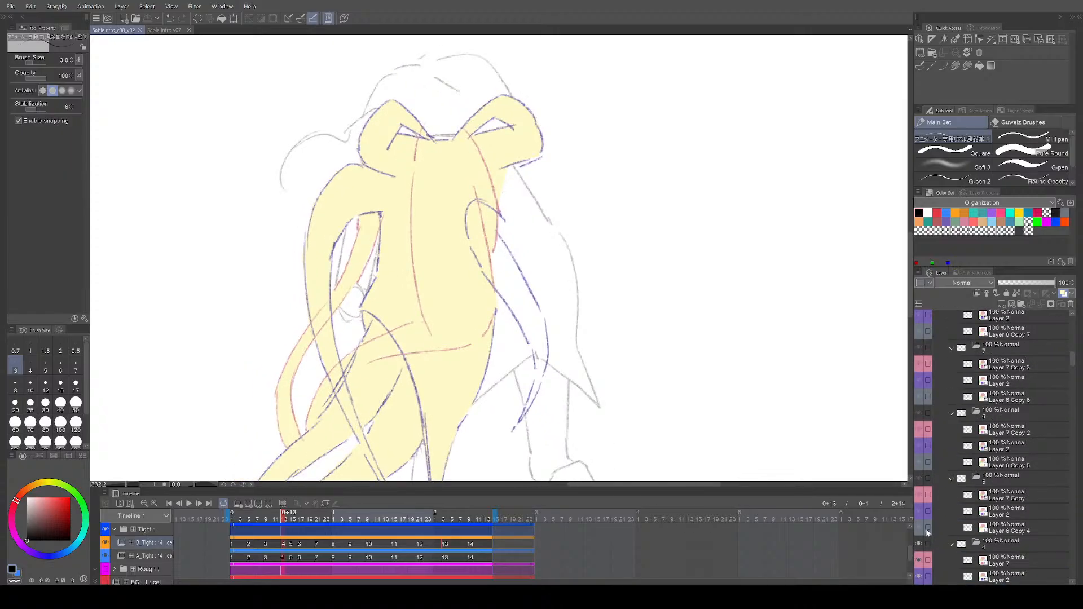
{"action": "left_click", "coordinate": [929, 528]}
{"action": "left_click", "coordinate": [928, 462]}
{"action": "left_click", "coordinate": [928, 396]}
{"action": "left_click", "coordinate": [929, 332]}
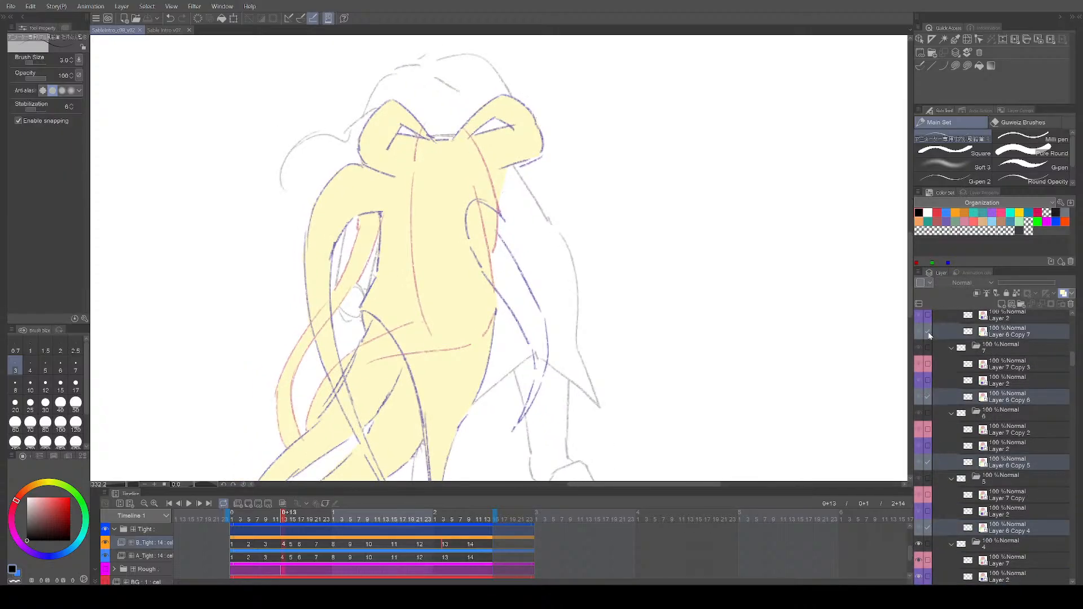
{"action": "scroll", "coordinate": [940, 361], "scroll_direction": "up", "scroll_amount": 4}
{"action": "left_click", "coordinate": [929, 436]}
{"action": "left_click", "coordinate": [930, 368]}
{"action": "scroll", "coordinate": [932, 360], "scroll_direction": "up", "scroll_amount": 4}
{"action": "left_click", "coordinate": [928, 418]}
{"action": "left_click", "coordinate": [928, 352]}
{"action": "scroll", "coordinate": [949, 395], "scroll_direction": "up", "scroll_amount": 3}
{"action": "scroll", "coordinate": [949, 398], "scroll_direction": "up", "scroll_amount": 2}
{"action": "left_click", "coordinate": [929, 442]}
{"action": "left_click", "coordinate": [929, 377]}
{"action": "scroll", "coordinate": [943, 383], "scroll_direction": "up", "scroll_amount": 3}
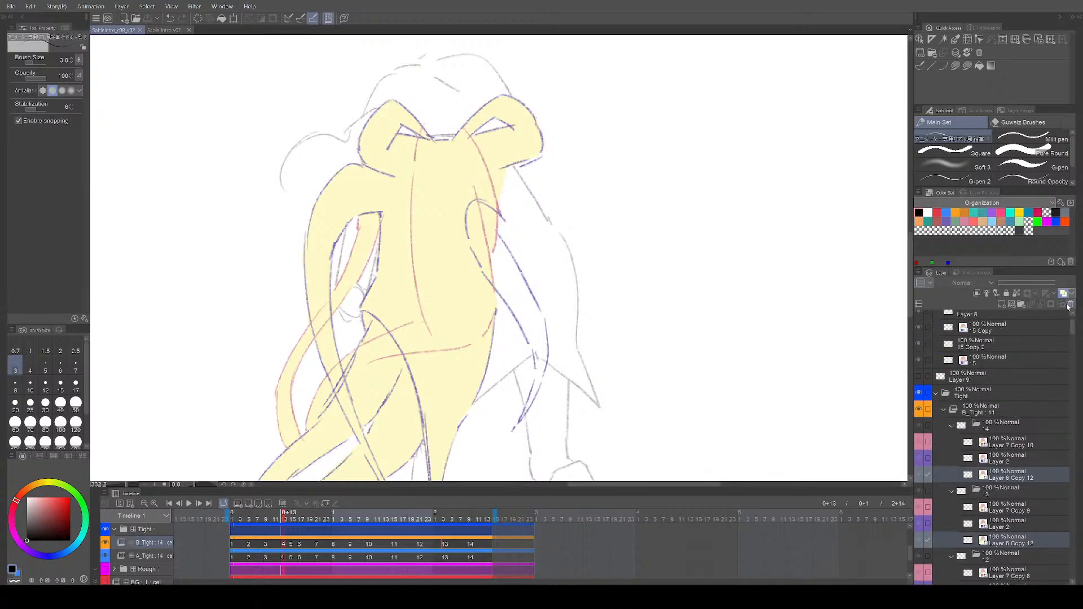
Step: Turn off the layer color on the selected fill layers and make drawing 4's Layer 2 the active layer
{"action": "left_click", "coordinate": [1064, 293]}
{"action": "scroll", "coordinate": [1039, 466], "scroll_direction": "down", "scroll_amount": 6}
{"action": "scroll", "coordinate": [1026, 483], "scroll_direction": "down", "scroll_amount": 8}
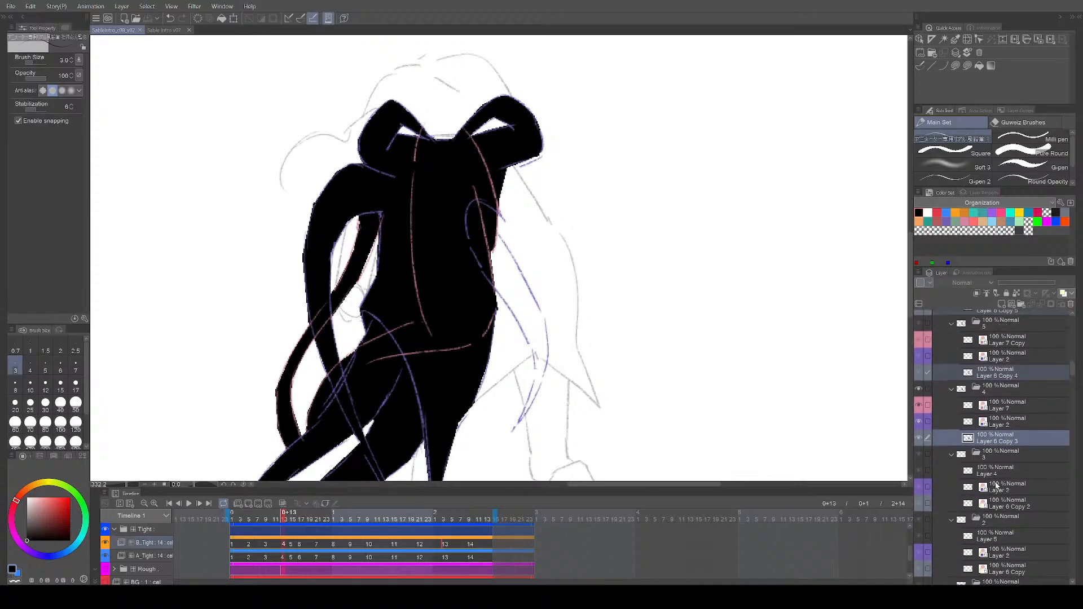
{"action": "left_click", "coordinate": [1004, 427]}
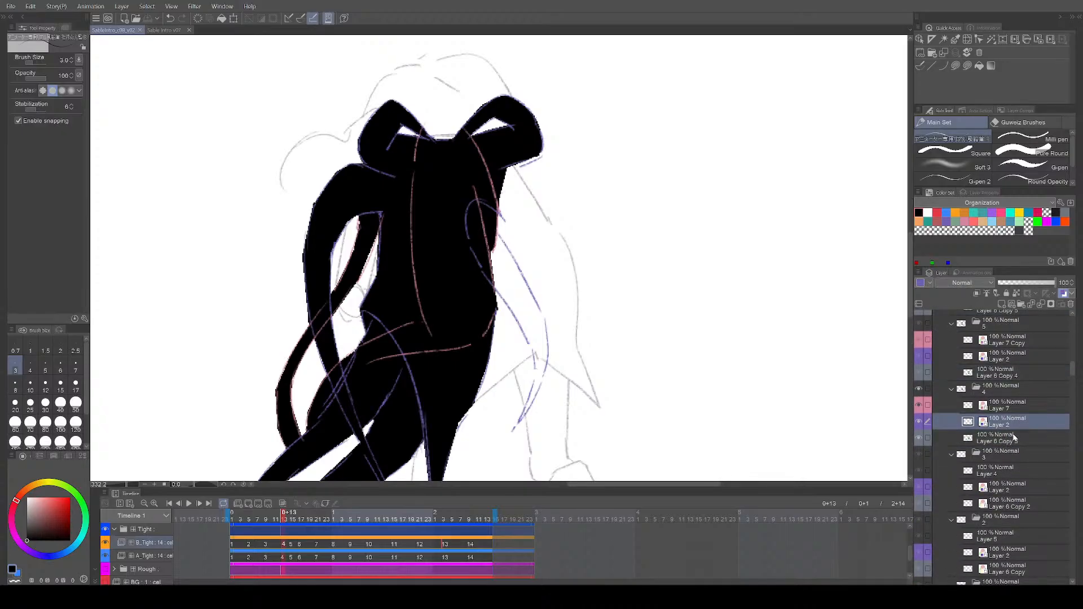
Step: With the Square brush at size 15, paint the crossing ribbon ends black on Layer 6 Copy 4 of cel 5
{"action": "left_click", "coordinate": [1020, 442]}
{"action": "mouse_move", "coordinate": [585, 411]}
{"action": "left_mouse_down"}
{"action": "mouse_move", "coordinate": [594, 380]}
{"action": "mouse_move", "coordinate": [581, 399]}
{"action": "mouse_move", "coordinate": [608, 419]}
{"action": "mouse_move", "coordinate": [593, 417]}
{"action": "left_mouse_up"}
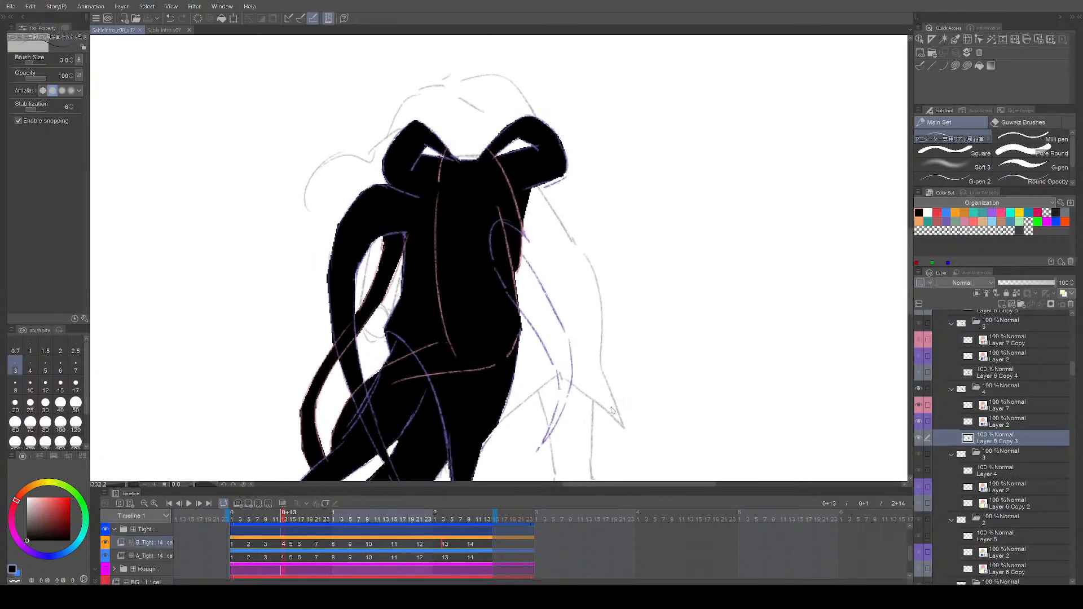
{"action": "left_click", "coordinate": [947, 156]}
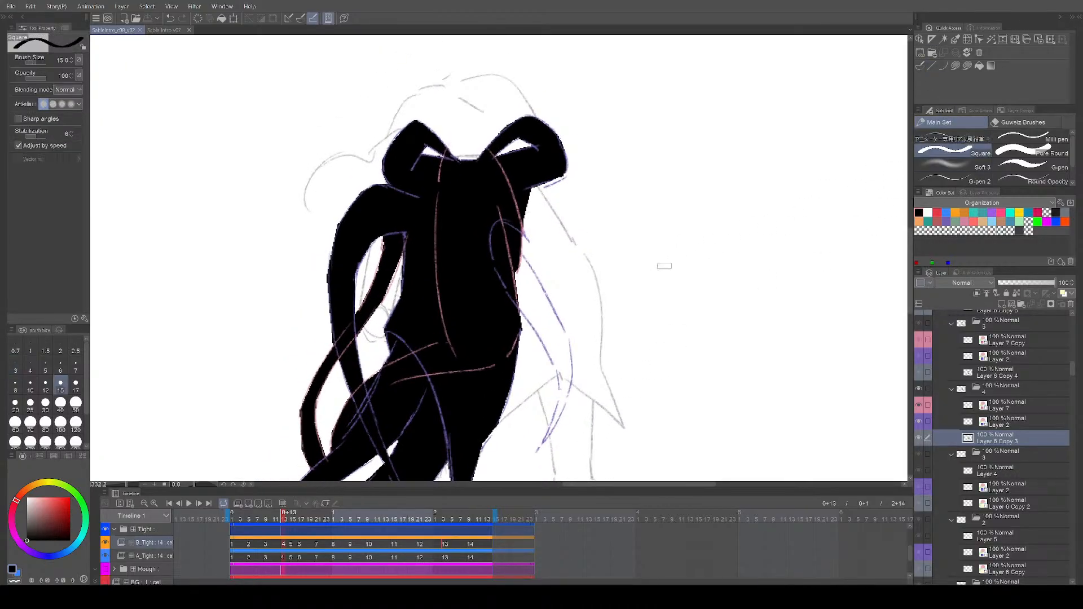
{"action": "key", "text": "period"}
{"action": "mouse_move", "coordinate": [609, 271]}
{"action": "left_mouse_down"}
{"action": "mouse_move", "coordinate": [602, 380]}
{"action": "mouse_move", "coordinate": [603, 349]}
{"action": "left_mouse_up"}
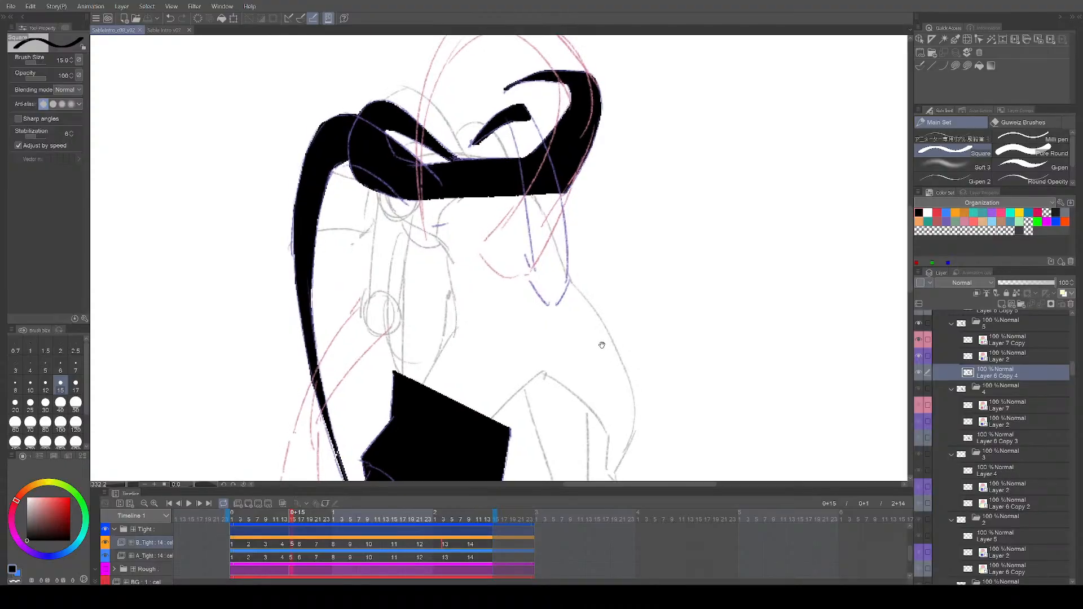
{"action": "mouse_move", "coordinate": [515, 127]}
{"action": "left_mouse_down"}
{"action": "mouse_move", "coordinate": [530, 157]}
{"action": "mouse_move", "coordinate": [522, 116]}
{"action": "mouse_move", "coordinate": [537, 147]}
{"action": "left_mouse_up"}
{"action": "left_click_drag", "start_coordinate": [540, 193], "coordinate": [539, 272]}
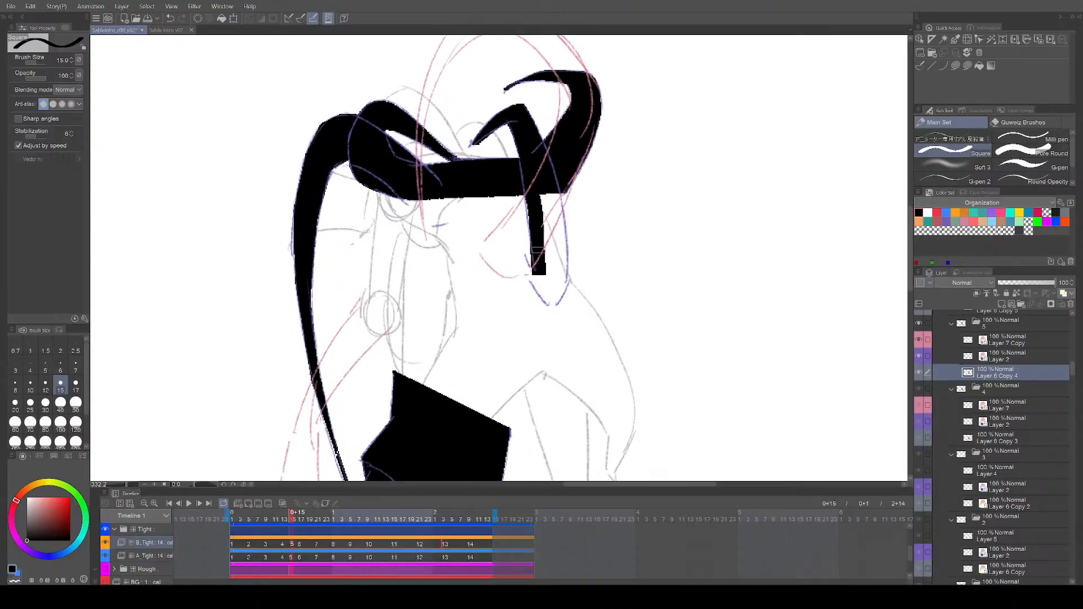
{"action": "mouse_move", "coordinate": [534, 193]}
{"action": "left_mouse_down"}
{"action": "mouse_move", "coordinate": [487, 257]}
{"action": "mouse_move", "coordinate": [507, 273]}
{"action": "mouse_move", "coordinate": [547, 226]}
{"action": "left_mouse_up"}
{"action": "mouse_move", "coordinate": [571, 176]}
{"action": "left_mouse_down"}
{"action": "mouse_move", "coordinate": [537, 253]}
{"action": "mouse_move", "coordinate": [557, 189]}
{"action": "mouse_move", "coordinate": [508, 249]}
{"action": "mouse_move", "coordinate": [511, 266]}
{"action": "mouse_move", "coordinate": [505, 255]}
{"action": "mouse_move", "coordinate": [555, 245]}
{"action": "mouse_move", "coordinate": [533, 270]}
{"action": "mouse_move", "coordinate": [527, 261]}
{"action": "mouse_move", "coordinate": [551, 301]}
{"action": "mouse_move", "coordinate": [552, 218]}
{"action": "mouse_move", "coordinate": [545, 270]}
{"action": "left_mouse_up"}
{"action": "mouse_move", "coordinate": [588, 346]}
{"action": "left_mouse_down"}
{"action": "mouse_move", "coordinate": [600, 331]}
{"action": "mouse_move", "coordinate": [590, 314]}
{"action": "mouse_move", "coordinate": [630, 255]}
{"action": "mouse_move", "coordinate": [498, 307]}
{"action": "left_mouse_up"}
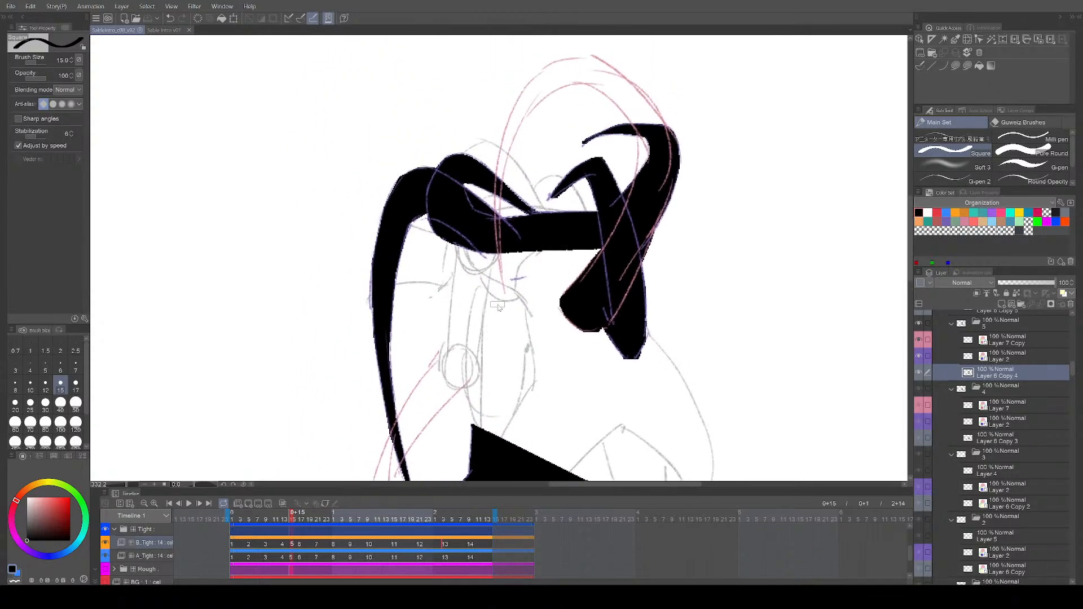
Step: Reduce the brush size to 7 and start inking the outer edge of cel 5's pink sketched loop above the ribbon
{"action": "mouse_move", "coordinate": [506, 211]}
{"action": "left_mouse_down"}
{"action": "mouse_move", "coordinate": [480, 261]}
{"action": "mouse_move", "coordinate": [495, 157]}
{"action": "mouse_move", "coordinate": [557, 106]}
{"action": "mouse_move", "coordinate": [639, 176]}
{"action": "left_mouse_up"}
{"action": "key", "text": "bracketleft"}
{"action": "key", "text": "bracketleft"}
{"action": "key", "text": "bracketleft"}
{"action": "key", "text": "bracketleft"}
{"action": "key", "text": "bracketleft"}
{"action": "key", "text": "bracketright"}
{"action": "left_click_drag", "start_coordinate": [584, 116], "coordinate": [649, 175]}
{"action": "mouse_move", "coordinate": [651, 184]}
{"action": "left_mouse_down"}
{"action": "mouse_move", "coordinate": [641, 150]}
{"action": "mouse_move", "coordinate": [440, 231]}
{"action": "left_mouse_up"}
{"action": "left_click_drag", "start_coordinate": [420, 240], "coordinate": [494, 379]}
{"action": "left_click_drag", "start_coordinate": [495, 379], "coordinate": [551, 380]}
{"action": "key", "text": "ctrl+z"}
Step: Continue the loop's black outer edge around its far bend and thicken the line there
{"action": "left_click_drag", "start_coordinate": [361, 411], "coordinate": [410, 247]}
{"action": "mouse_move", "coordinate": [361, 344]}
{"action": "left_mouse_down"}
{"action": "mouse_move", "coordinate": [370, 304]}
{"action": "mouse_move", "coordinate": [433, 221]}
{"action": "left_mouse_up"}
{"action": "left_click_drag", "start_coordinate": [356, 380], "coordinate": [367, 417]}
{"action": "key", "text": "ctrl+z"}
{"action": "key", "text": "ctrl+z"}
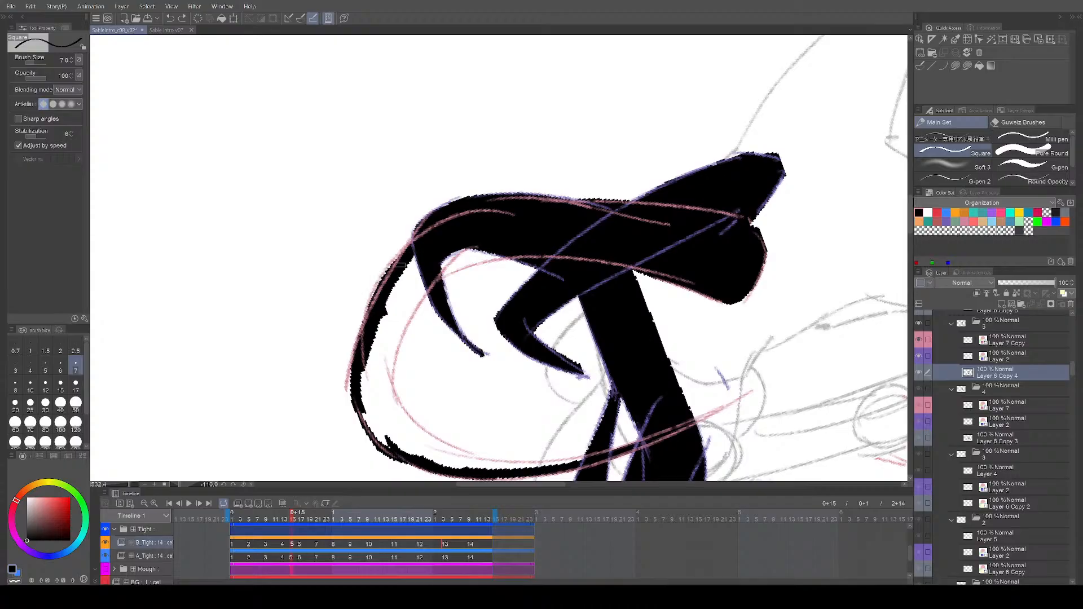
{"action": "left_click_drag", "start_coordinate": [360, 368], "coordinate": [399, 452]}
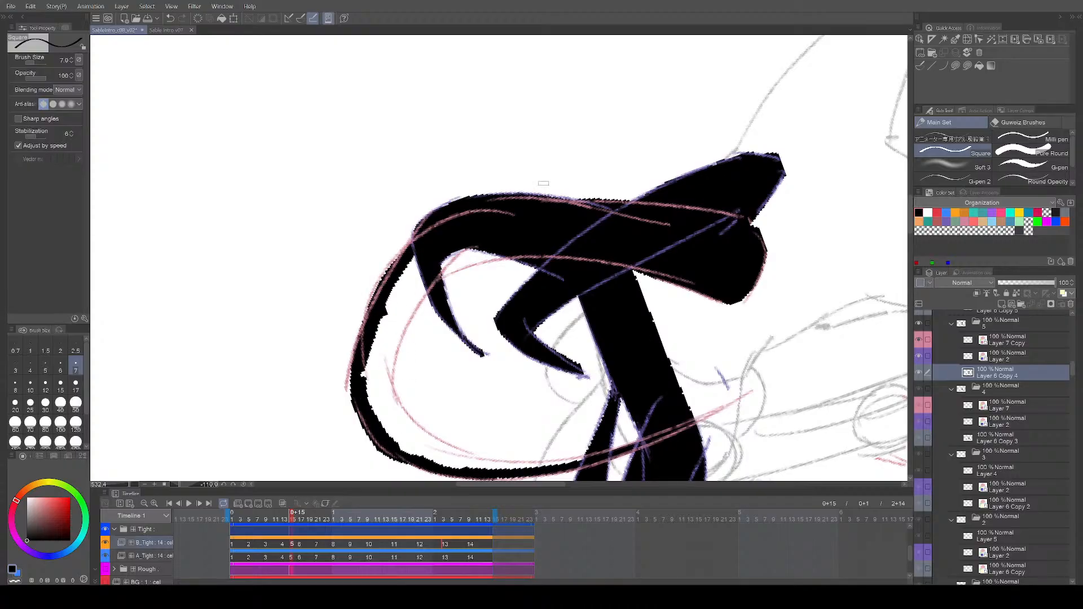
Step: Ink the inner edge of the pink loop in black, following the sketch around the bend
{"action": "left_click_drag", "start_coordinate": [437, 278], "coordinate": [529, 251]}
{"action": "key", "text": "ctrl+z"}
{"action": "mouse_move", "coordinate": [438, 275]}
{"action": "left_mouse_down"}
{"action": "mouse_move", "coordinate": [402, 318]}
{"action": "mouse_move", "coordinate": [394, 410]}
{"action": "mouse_move", "coordinate": [414, 434]}
{"action": "left_mouse_up"}
{"action": "key", "text": "asciicircum"}
{"action": "key", "text": "asciicircum"}
{"action": "key", "text": "asciicircum"}
{"action": "key", "text": "asciicircum"}
{"action": "key", "text": "asciicircum"}
{"action": "key", "text": "asciicircum"}
{"action": "key", "text": "asciicircum"}
{"action": "left_click_drag", "start_coordinate": [332, 310], "coordinate": [374, 428]}
{"action": "key", "text": "ctrl+z"}
{"action": "left_click_drag", "start_coordinate": [338, 371], "coordinate": [418, 458]}
Step: Paint black between the inner and outer edges along the loop's bend to begin closing the white gap
{"action": "key", "text": "asciicircum"}
{"action": "key", "text": "asciicircum"}
{"action": "key", "text": "asciicircum"}
{"action": "key", "text": "asciicircum"}
{"action": "key", "text": "asciicircum"}
{"action": "key", "text": "asciicircum"}
{"action": "key", "text": "asciicircum"}
{"action": "key", "text": "asciicircum"}
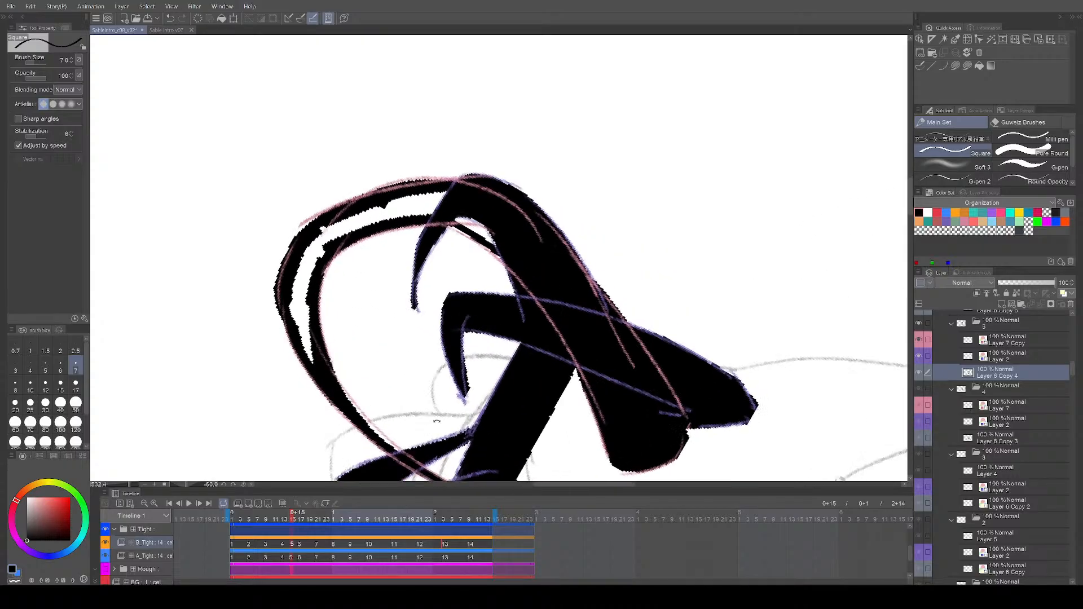
{"action": "left_click_drag", "start_coordinate": [291, 279], "coordinate": [296, 217]}
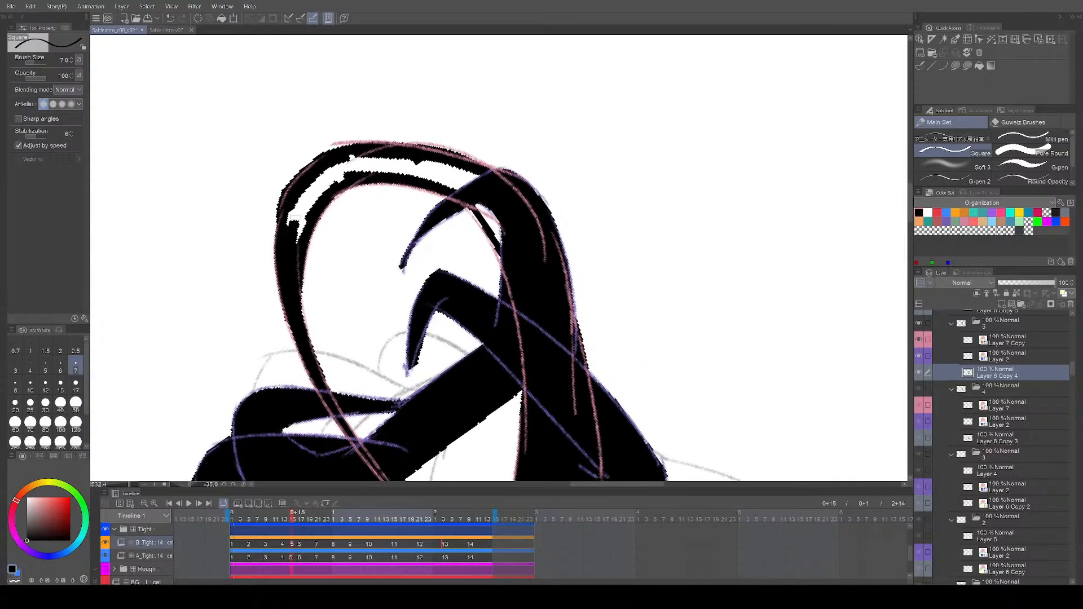
{"action": "key", "text": "asciicircum"}
{"action": "key", "text": "asciicircum"}
{"action": "key", "text": "asciicircum"}
{"action": "key", "text": "asciicircum"}
{"action": "key", "text": "asciicircum"}
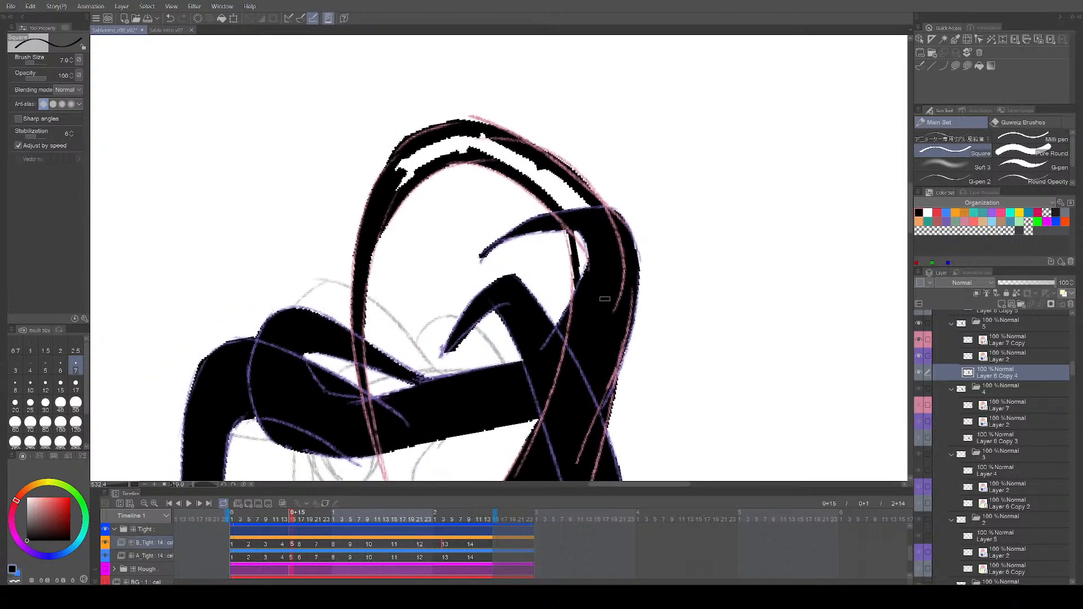
{"action": "left_click_drag", "start_coordinate": [396, 188], "coordinate": [427, 162]}
{"action": "key", "text": "asciicircum"}
{"action": "key", "text": "asciicircum"}
Step: Fill the small gap where the loop meets the ribbon, and paint the loop's remaining white stripe with the brush at size 15
{"action": "mouse_move", "coordinate": [585, 249]}
{"action": "left_mouse_down"}
{"action": "mouse_move", "coordinate": [597, 269]}
{"action": "mouse_move", "coordinate": [578, 241]}
{"action": "left_mouse_up"}
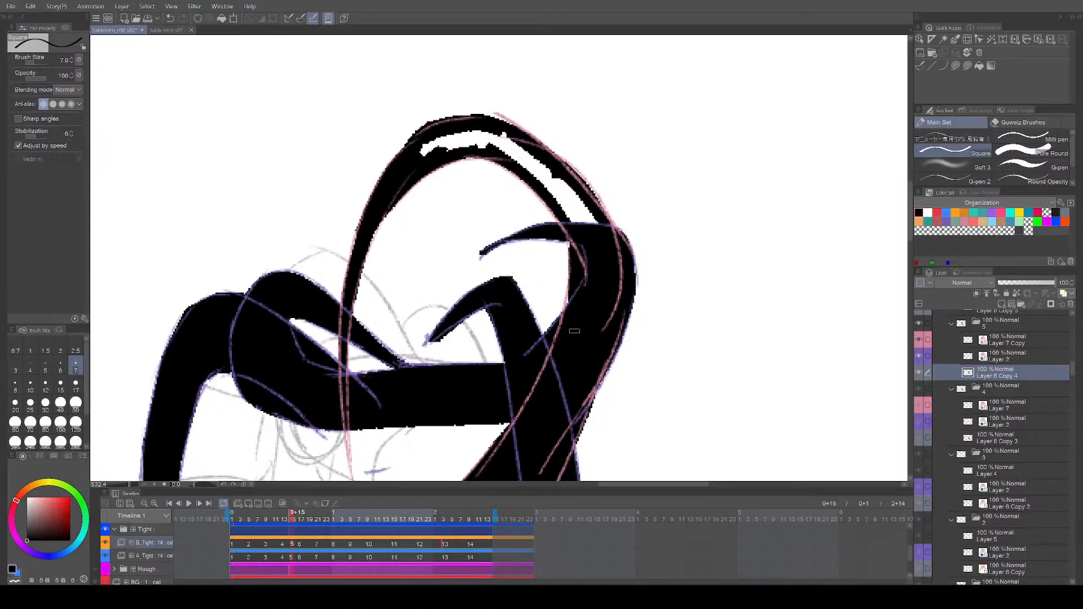
{"action": "left_click_drag", "start_coordinate": [570, 316], "coordinate": [568, 406]}
{"action": "key", "text": "]"}
{"action": "key", "text": "]"}
{"action": "key", "text": "]"}
{"action": "key", "text": "]"}
{"action": "mouse_move", "coordinate": [424, 239]}
{"action": "left_mouse_down"}
{"action": "mouse_move", "coordinate": [447, 222]}
{"action": "mouse_move", "coordinate": [450, 238]}
{"action": "mouse_move", "coordinate": [465, 222]}
{"action": "mouse_move", "coordinate": [500, 239]}
{"action": "mouse_move", "coordinate": [478, 223]}
{"action": "mouse_move", "coordinate": [499, 228]}
{"action": "mouse_move", "coordinate": [588, 326]}
{"action": "left_mouse_up"}
{"action": "mouse_move", "coordinate": [588, 325]}
{"action": "left_mouse_down"}
{"action": "mouse_move", "coordinate": [571, 288]}
{"action": "mouse_move", "coordinate": [589, 320]}
{"action": "mouse_move", "coordinate": [595, 384]}
{"action": "mouse_move", "coordinate": [590, 186]}
{"action": "left_mouse_up"}
{"action": "key", "text": "^"}
Step: Paint the outer side of cel 5's lower pink band black, from the thigh up to its end near the elbow
{"action": "left_click_drag", "start_coordinate": [500, 362], "coordinate": [609, 201]}
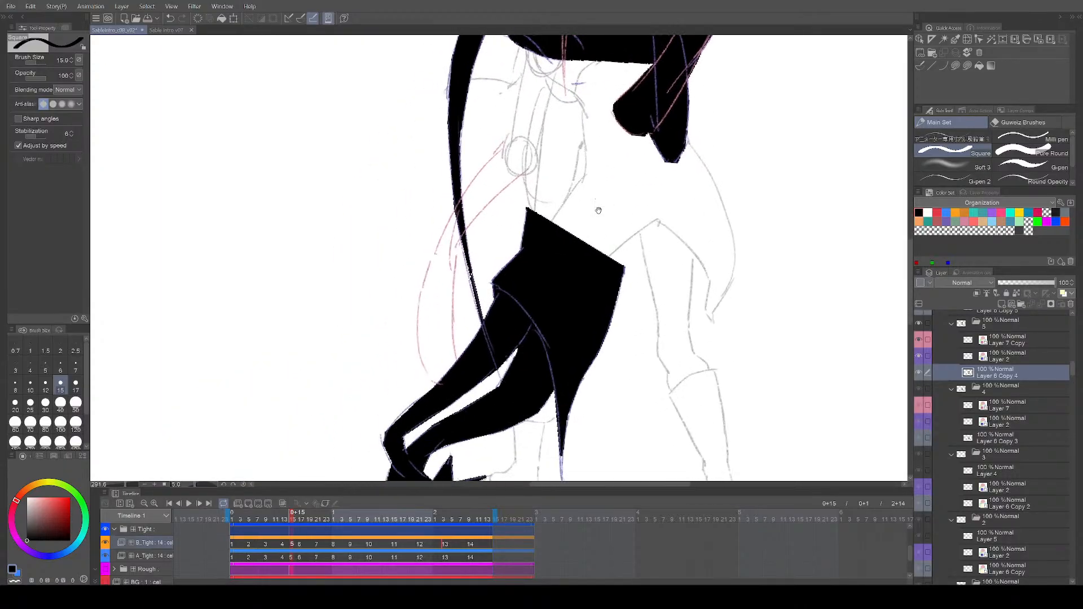
{"action": "scroll", "coordinate": [466, 379], "scroll_direction": "up", "scroll_amount": 1}
{"action": "left_click_drag", "start_coordinate": [432, 376], "coordinate": [410, 302]}
{"action": "key", "text": "ctrl+z"}
{"action": "mouse_move", "coordinate": [430, 374]}
{"action": "left_mouse_down"}
{"action": "mouse_move", "coordinate": [408, 322]}
{"action": "mouse_move", "coordinate": [415, 271]}
{"action": "mouse_move", "coordinate": [479, 132]}
{"action": "left_mouse_up"}
{"action": "mouse_move", "coordinate": [485, 181]}
{"action": "left_mouse_down"}
{"action": "mouse_move", "coordinate": [480, 235]}
{"action": "mouse_move", "coordinate": [490, 156]}
{"action": "mouse_move", "coordinate": [518, 124]}
{"action": "left_mouse_up"}
{"action": "key", "text": "ctrl+z"}
{"action": "left_click_drag", "start_coordinate": [440, 235], "coordinate": [517, 124]}
{"action": "mouse_move", "coordinate": [460, 215]}
{"action": "left_mouse_down"}
{"action": "mouse_move", "coordinate": [440, 257]}
{"action": "mouse_move", "coordinate": [539, 152]}
{"action": "mouse_move", "coordinate": [491, 171]}
{"action": "left_mouse_up"}
{"action": "left_click_drag", "start_coordinate": [516, 124], "coordinate": [537, 149]}
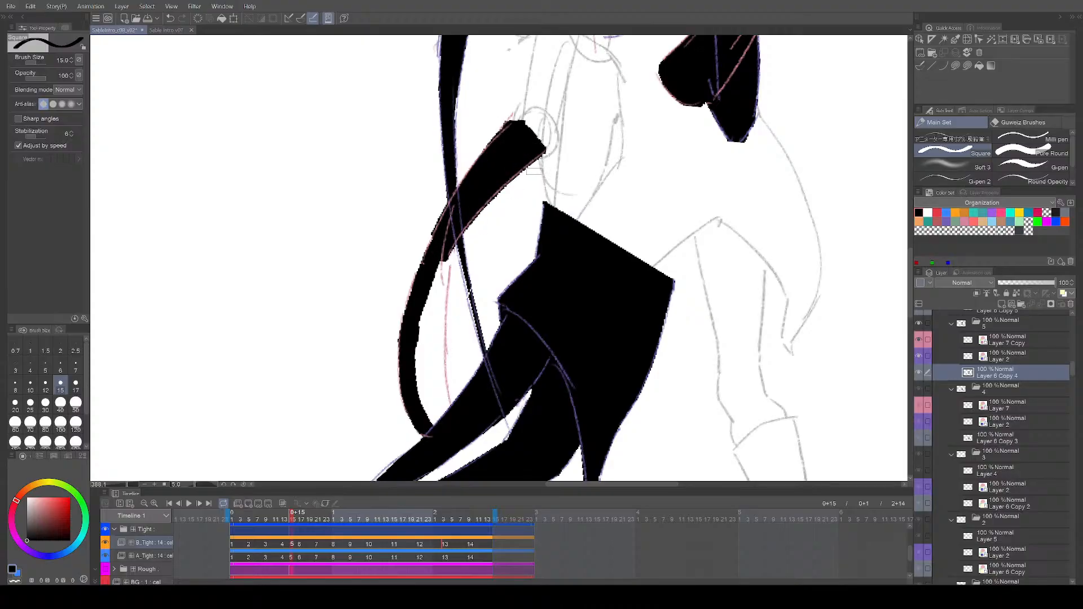
Step: Fill the inner side of cel 5's lower band out to the pink sketch line and save the file
{"action": "left_click_drag", "start_coordinate": [512, 229], "coordinate": [517, 208]}
{"action": "mouse_move", "coordinate": [454, 226]}
{"action": "left_mouse_down"}
{"action": "mouse_move", "coordinate": [453, 377]}
{"action": "mouse_move", "coordinate": [442, 282]}
{"action": "mouse_move", "coordinate": [447, 384]}
{"action": "left_mouse_up"}
{"action": "key", "text": "ctrl+z"}
{"action": "mouse_move", "coordinate": [444, 267]}
{"action": "left_mouse_down"}
{"action": "mouse_move", "coordinate": [451, 394]}
{"action": "mouse_move", "coordinate": [433, 317]}
{"action": "mouse_move", "coordinate": [434, 333]}
{"action": "mouse_move", "coordinate": [436, 259]}
{"action": "mouse_move", "coordinate": [430, 396]}
{"action": "mouse_move", "coordinate": [429, 367]}
{"action": "mouse_move", "coordinate": [443, 401]}
{"action": "left_mouse_up"}
{"action": "left_click_drag", "start_coordinate": [544, 343], "coordinate": [497, 344]}
{"action": "left_click_drag", "start_coordinate": [663, 350], "coordinate": [610, 334]}
{"action": "key", "text": "ctrl+s"}
Step: Step through the neighbouring frames from cel 4 to cel 7 and compare their silhouettes
{"action": "key", "text": "comma"}
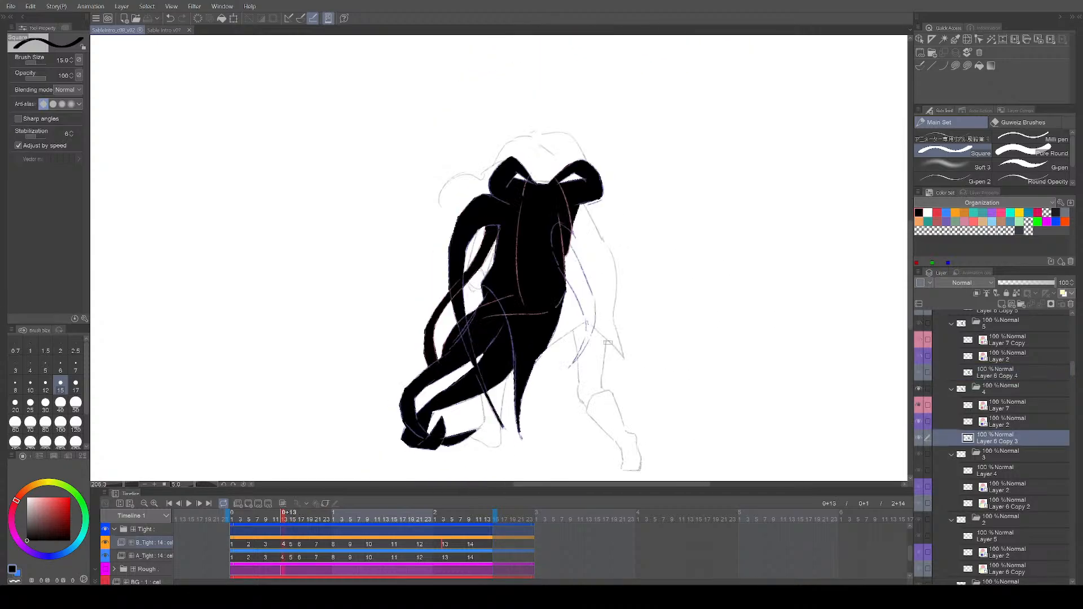
{"action": "key", "text": "period"}
{"action": "key", "text": "period"}
{"action": "left_click_drag", "start_coordinate": [612, 281], "coordinate": [632, 341]}
{"action": "left_click_drag", "start_coordinate": [508, 333], "coordinate": [530, 333]}
{"action": "key", "text": "period"}
{"action": "key", "text": "period"}
{"action": "key", "text": "period"}
{"action": "key", "text": "period"}
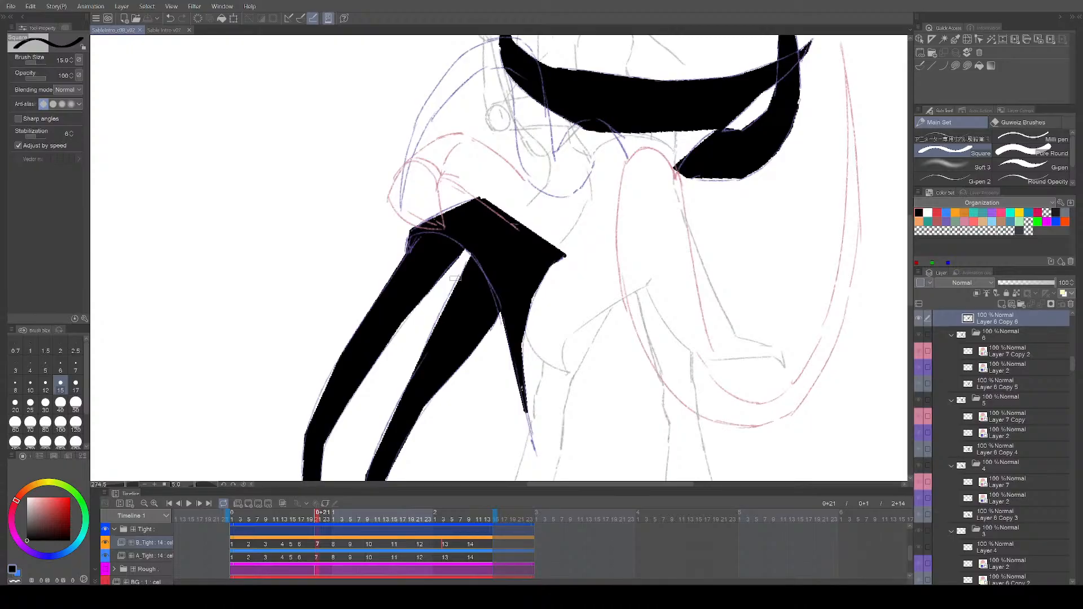
Step: On cel 6, paint the outer side of the lower pink band black on Layer 6 Copy 5
{"action": "key", "text": "comma"}
{"action": "key", "text": "comma"}
{"action": "key", "text": "comma"}
{"action": "key", "text": "comma"}
{"action": "mouse_move", "coordinate": [432, 384]}
{"action": "left_mouse_down"}
{"action": "mouse_move", "coordinate": [414, 299]}
{"action": "mouse_move", "coordinate": [417, 327]}
{"action": "mouse_move", "coordinate": [410, 320]}
{"action": "mouse_move", "coordinate": [432, 260]}
{"action": "left_mouse_up"}
{"action": "mouse_move", "coordinate": [418, 309]}
{"action": "left_mouse_down"}
{"action": "mouse_move", "coordinate": [451, 308]}
{"action": "mouse_move", "coordinate": [426, 261]}
{"action": "mouse_move", "coordinate": [416, 276]}
{"action": "mouse_move", "coordinate": [448, 218]}
{"action": "mouse_move", "coordinate": [522, 181]}
{"action": "left_mouse_up"}
{"action": "key", "text": "ctrl+z"}
{"action": "key", "text": "minus"}
{"action": "key", "text": "ctrl+z"}
{"action": "mouse_move", "coordinate": [451, 415]}
{"action": "left_mouse_down"}
{"action": "mouse_move", "coordinate": [458, 317]}
{"action": "mouse_move", "coordinate": [542, 236]}
{"action": "left_mouse_up"}
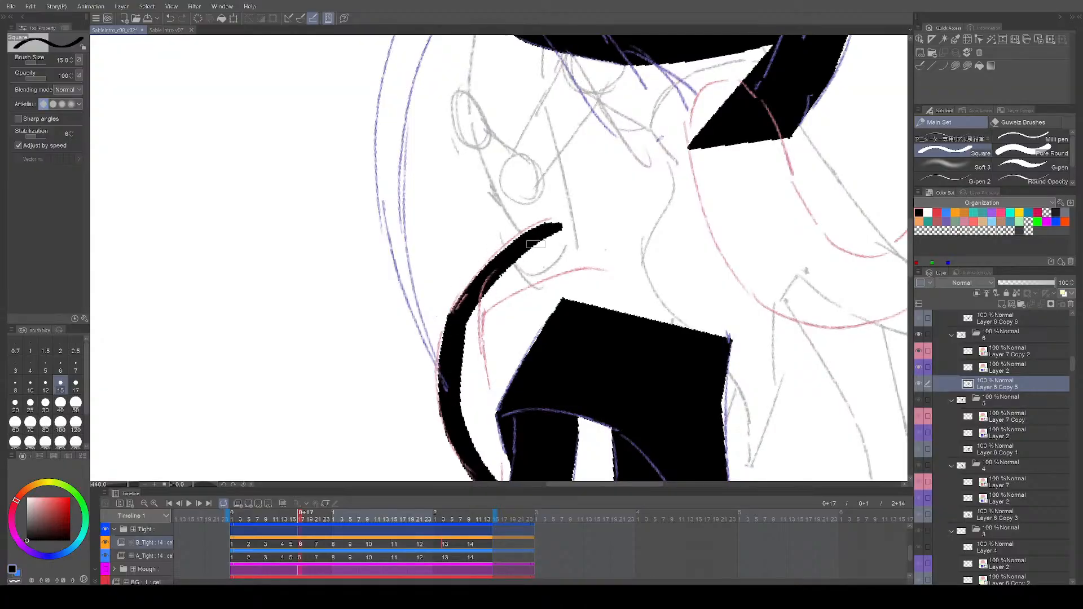
{"action": "left_click_drag", "start_coordinate": [453, 339], "coordinate": [447, 378]}
{"action": "mouse_move", "coordinate": [559, 228]}
{"action": "left_mouse_down"}
{"action": "mouse_move", "coordinate": [587, 263]}
{"action": "mouse_move", "coordinate": [504, 293]}
{"action": "left_mouse_up"}
{"action": "key", "text": "ctrl+z"}
Step: Fill cel 6's lower band in black out to its inner sketch line and square end, and save the file
{"action": "mouse_move", "coordinate": [588, 264]}
{"action": "left_mouse_down"}
{"action": "mouse_move", "coordinate": [506, 289]}
{"action": "mouse_move", "coordinate": [543, 269]}
{"action": "mouse_move", "coordinate": [525, 272]}
{"action": "mouse_move", "coordinate": [487, 293]}
{"action": "mouse_move", "coordinate": [548, 234]}
{"action": "mouse_move", "coordinate": [569, 263]}
{"action": "mouse_move", "coordinate": [515, 278]}
{"action": "mouse_move", "coordinate": [551, 258]}
{"action": "left_mouse_up"}
{"action": "mouse_move", "coordinate": [534, 308]}
{"action": "left_mouse_down"}
{"action": "mouse_move", "coordinate": [479, 271]}
{"action": "mouse_move", "coordinate": [498, 404]}
{"action": "left_mouse_up"}
{"action": "left_click_drag", "start_coordinate": [486, 266], "coordinate": [506, 422]}
{"action": "key", "text": "ctrl+z"}
{"action": "mouse_move", "coordinate": [483, 277]}
{"action": "left_mouse_down"}
{"action": "mouse_move", "coordinate": [509, 420]}
{"action": "mouse_move", "coordinate": [495, 309]}
{"action": "left_mouse_up"}
{"action": "mouse_move", "coordinate": [447, 236]}
{"action": "left_mouse_down"}
{"action": "mouse_move", "coordinate": [476, 366]}
{"action": "mouse_move", "coordinate": [462, 324]}
{"action": "mouse_move", "coordinate": [491, 354]}
{"action": "left_mouse_up"}
{"action": "left_click_drag", "start_coordinate": [571, 258], "coordinate": [614, 305]}
{"action": "key", "text": "ctrl+s"}
{"action": "left_click_drag", "start_coordinate": [594, 212], "coordinate": [609, 291]}
{"action": "mouse_move", "coordinate": [609, 243]}
{"action": "left_mouse_down"}
{"action": "mouse_move", "coordinate": [532, 363]}
{"action": "mouse_move", "coordinate": [545, 415]}
{"action": "left_mouse_up"}
Step: Set the brush size to 6 and ink the lower part of the purple arc's outer edge above the filled band
{"action": "key", "text": "bracketleft"}
{"action": "key", "text": "bracketleft"}
{"action": "key", "text": "bracketleft"}
{"action": "key", "text": "bracketleft"}
{"action": "key", "text": "bracketleft"}
{"action": "left_click_drag", "start_coordinate": [337, 309], "coordinate": [454, 248]}
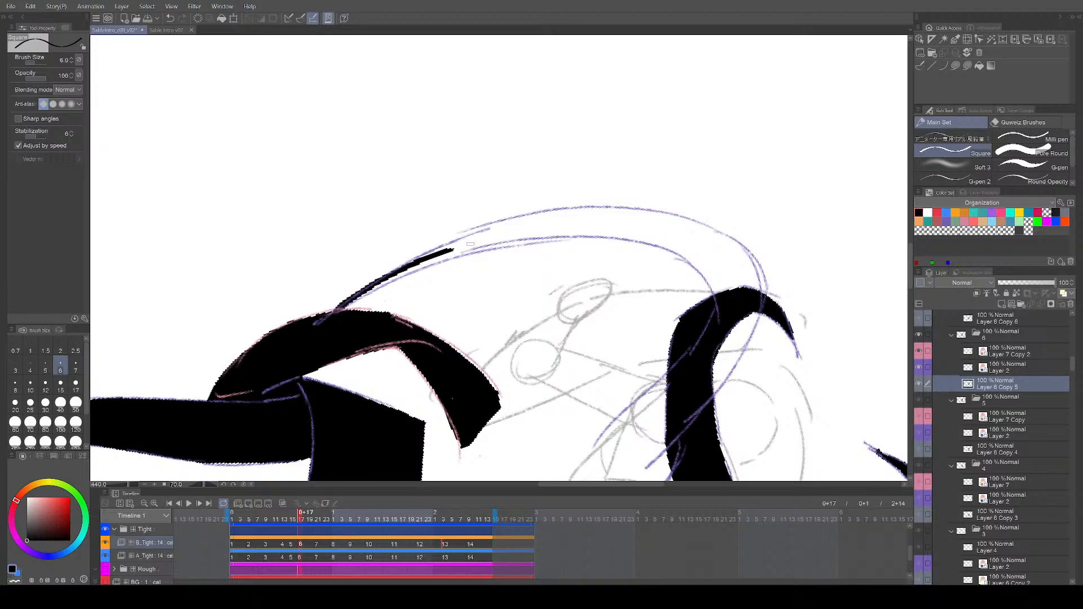
{"action": "key", "text": "ctrl+z"}
{"action": "left_click_drag", "start_coordinate": [338, 309], "coordinate": [421, 260]}
{"action": "mouse_move", "coordinate": [415, 248]}
{"action": "left_mouse_down"}
{"action": "mouse_move", "coordinate": [474, 244]}
{"action": "mouse_move", "coordinate": [453, 308]}
{"action": "mouse_move", "coordinate": [438, 319]}
{"action": "mouse_move", "coordinate": [527, 181]}
{"action": "left_mouse_up"}
{"action": "key", "text": "ctrl+z"}
{"action": "mouse_move", "coordinate": [438, 313]}
{"action": "left_mouse_down"}
{"action": "mouse_move", "coordinate": [477, 232]}
{"action": "mouse_move", "coordinate": [514, 187]}
{"action": "mouse_move", "coordinate": [446, 307]}
{"action": "left_mouse_up"}
{"action": "key", "text": "ctrl+z"}
{"action": "key", "text": "ctrl+z"}
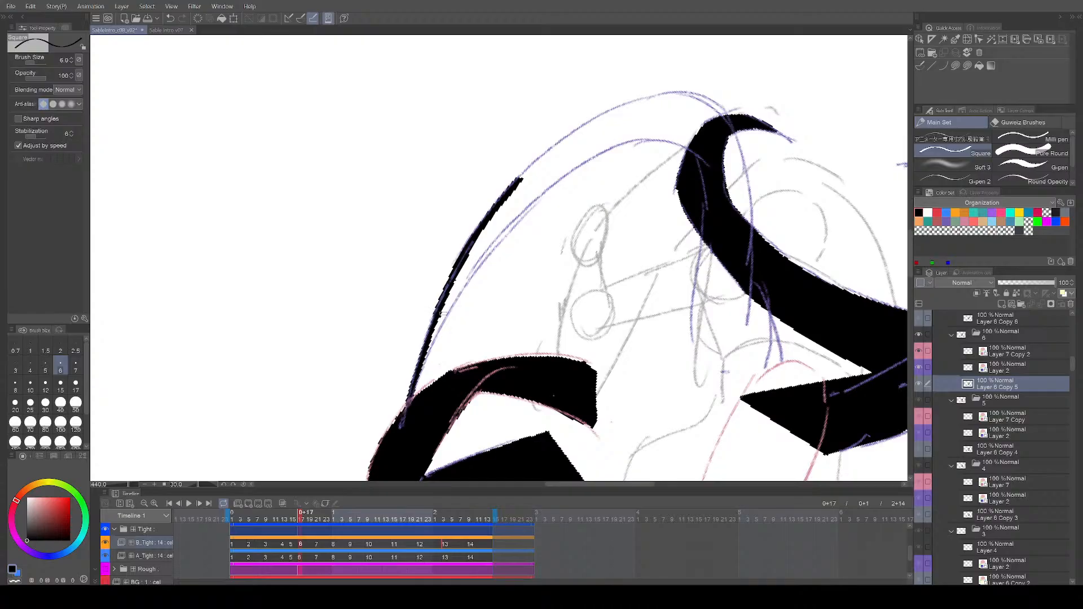
Step: Ink the lower part of the purple arc's inner edge in black, redrawing strokes that miss the sketch line
{"action": "mouse_move", "coordinate": [420, 356]}
{"action": "left_mouse_down"}
{"action": "mouse_move", "coordinate": [496, 235]}
{"action": "mouse_move", "coordinate": [498, 300]}
{"action": "mouse_move", "coordinate": [505, 262]}
{"action": "mouse_move", "coordinate": [559, 202]}
{"action": "left_mouse_up"}
{"action": "key", "text": "minus"}
{"action": "key", "text": "minus"}
{"action": "key", "text": "ctrl+z"}
{"action": "left_click_drag", "start_coordinate": [463, 327], "coordinate": [570, 196]}
{"action": "key", "text": "ctrl+z"}
{"action": "mouse_move", "coordinate": [461, 331]}
{"action": "left_mouse_down"}
{"action": "mouse_move", "coordinate": [563, 191]}
{"action": "mouse_move", "coordinate": [640, 165]}
{"action": "left_mouse_up"}
{"action": "key", "text": "ctrl+z"}
{"action": "left_click_drag", "start_coordinate": [564, 192], "coordinate": [644, 175]}
{"action": "left_click_drag", "start_coordinate": [617, 229], "coordinate": [611, 275]}
{"action": "key", "text": "ctrl+z"}
{"action": "key", "text": "minus"}
{"action": "key", "text": "minus"}
{"action": "key", "text": "minus"}
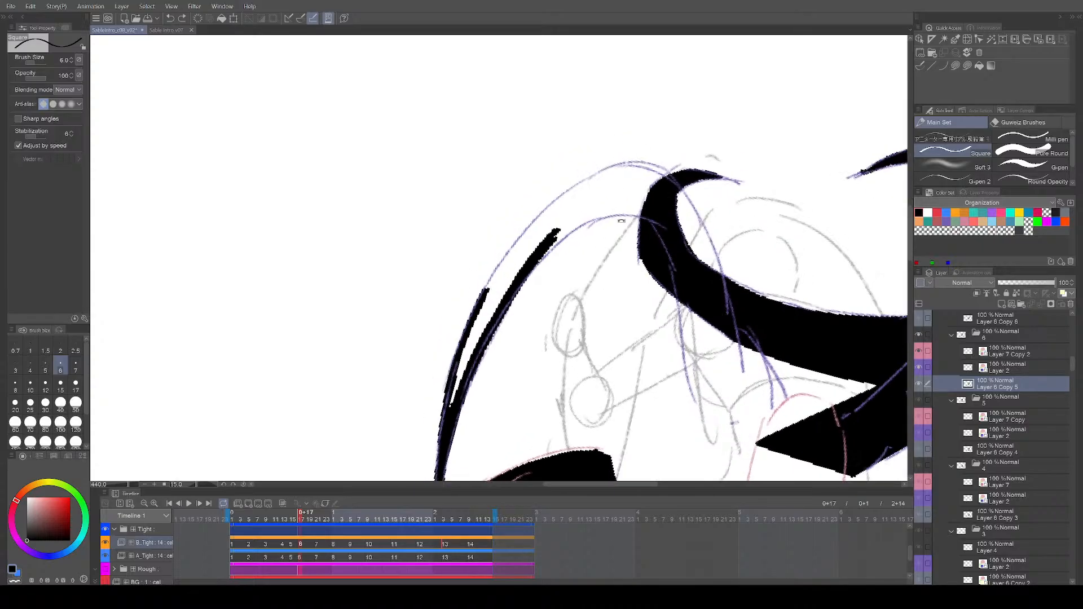
Step: Extend both black edges of the purple arc over its top until they meet the upper ribbon loop
{"action": "scroll", "coordinate": [609, 221], "scroll_direction": "up", "scroll_amount": 3}
{"action": "mouse_move", "coordinate": [513, 270]}
{"action": "left_mouse_down"}
{"action": "mouse_move", "coordinate": [538, 231]}
{"action": "mouse_move", "coordinate": [622, 178]}
{"action": "mouse_move", "coordinate": [544, 219]}
{"action": "mouse_move", "coordinate": [642, 185]}
{"action": "left_mouse_up"}
{"action": "mouse_move", "coordinate": [455, 317]}
{"action": "left_mouse_down"}
{"action": "mouse_move", "coordinate": [508, 215]}
{"action": "mouse_move", "coordinate": [564, 151]}
{"action": "left_mouse_up"}
{"action": "mouse_move", "coordinate": [511, 208]}
{"action": "left_mouse_down"}
{"action": "mouse_move", "coordinate": [600, 131]}
{"action": "mouse_move", "coordinate": [548, 96]}
{"action": "left_mouse_up"}
{"action": "left_click_drag", "start_coordinate": [558, 191], "coordinate": [574, 301]}
{"action": "mouse_move", "coordinate": [505, 252]}
{"action": "left_mouse_down"}
{"action": "mouse_move", "coordinate": [532, 189]}
{"action": "mouse_move", "coordinate": [554, 169]}
{"action": "mouse_move", "coordinate": [583, 167]}
{"action": "mouse_move", "coordinate": [555, 170]}
{"action": "mouse_move", "coordinate": [511, 228]}
{"action": "left_mouse_up"}
{"action": "left_click_drag", "start_coordinate": [712, 198], "coordinate": [654, 248]}
{"action": "mouse_move", "coordinate": [654, 248]}
{"action": "left_mouse_down"}
{"action": "mouse_move", "coordinate": [634, 180]}
{"action": "mouse_move", "coordinate": [567, 121]}
{"action": "left_mouse_up"}
{"action": "mouse_move", "coordinate": [516, 194]}
{"action": "left_mouse_down"}
{"action": "mouse_move", "coordinate": [525, 293]}
{"action": "mouse_move", "coordinate": [602, 213]}
{"action": "left_mouse_up"}
{"action": "left_click_drag", "start_coordinate": [497, 296], "coordinate": [598, 216]}
{"action": "mouse_move", "coordinate": [575, 226]}
{"action": "left_mouse_down"}
{"action": "mouse_move", "coordinate": [598, 216]}
{"action": "mouse_move", "coordinate": [500, 296]}
{"action": "mouse_move", "coordinate": [587, 223]}
{"action": "left_mouse_up"}
{"action": "mouse_move", "coordinate": [512, 296]}
{"action": "left_mouse_down"}
{"action": "mouse_move", "coordinate": [583, 230]}
{"action": "mouse_move", "coordinate": [583, 241]}
{"action": "left_mouse_up"}
{"action": "left_click_drag", "start_coordinate": [707, 244], "coordinate": [580, 350]}
{"action": "mouse_move", "coordinate": [421, 132]}
{"action": "left_mouse_down"}
{"action": "mouse_move", "coordinate": [548, 104]}
{"action": "mouse_move", "coordinate": [657, 223]}
{"action": "left_mouse_up"}
{"action": "left_click_drag", "start_coordinate": [592, 325], "coordinate": [589, 340]}
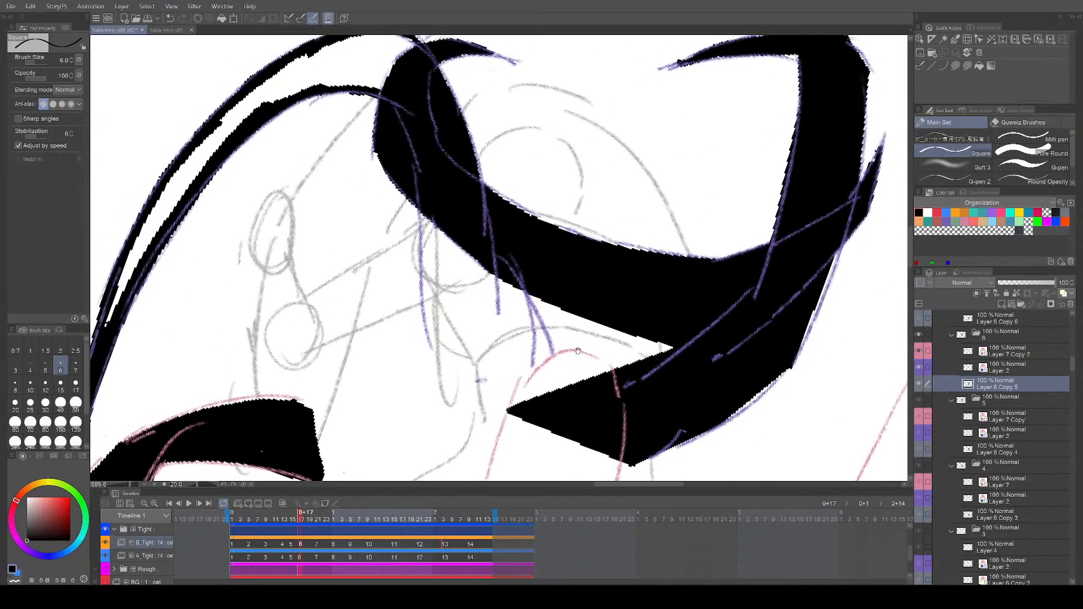
Step: Ink the hanging purple loop beneath the upper ribbon in black, join it to the lower band's tip, and save the file
{"action": "mouse_move", "coordinate": [424, 217]}
{"action": "left_mouse_down"}
{"action": "mouse_move", "coordinate": [442, 360]}
{"action": "mouse_move", "coordinate": [465, 378]}
{"action": "mouse_move", "coordinate": [502, 376]}
{"action": "mouse_move", "coordinate": [566, 342]}
{"action": "left_mouse_up"}
{"action": "left_click_drag", "start_coordinate": [491, 383], "coordinate": [513, 405]}
{"action": "mouse_move", "coordinate": [553, 348]}
{"action": "left_mouse_down"}
{"action": "mouse_move", "coordinate": [602, 341]}
{"action": "mouse_move", "coordinate": [740, 370]}
{"action": "left_mouse_up"}
{"action": "scroll", "coordinate": [697, 324], "scroll_direction": "down", "scroll_amount": 3}
{"action": "left_click_drag", "start_coordinate": [713, 335], "coordinate": [675, 215]}
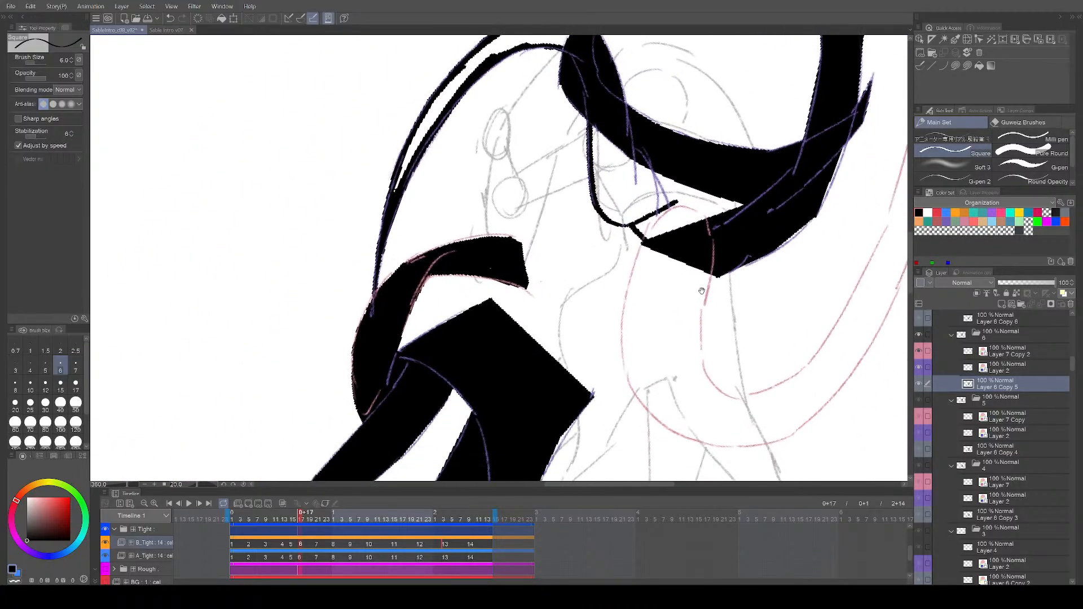
{"action": "left_click_drag", "start_coordinate": [702, 291], "coordinate": [675, 364]}
{"action": "key", "text": "ctrl+s"}
Step: Switch to the Milli pen and, on cel 7, outline the pink bulge's outer side and both edges of the purple arc
{"action": "left_click", "coordinate": [1031, 141]}
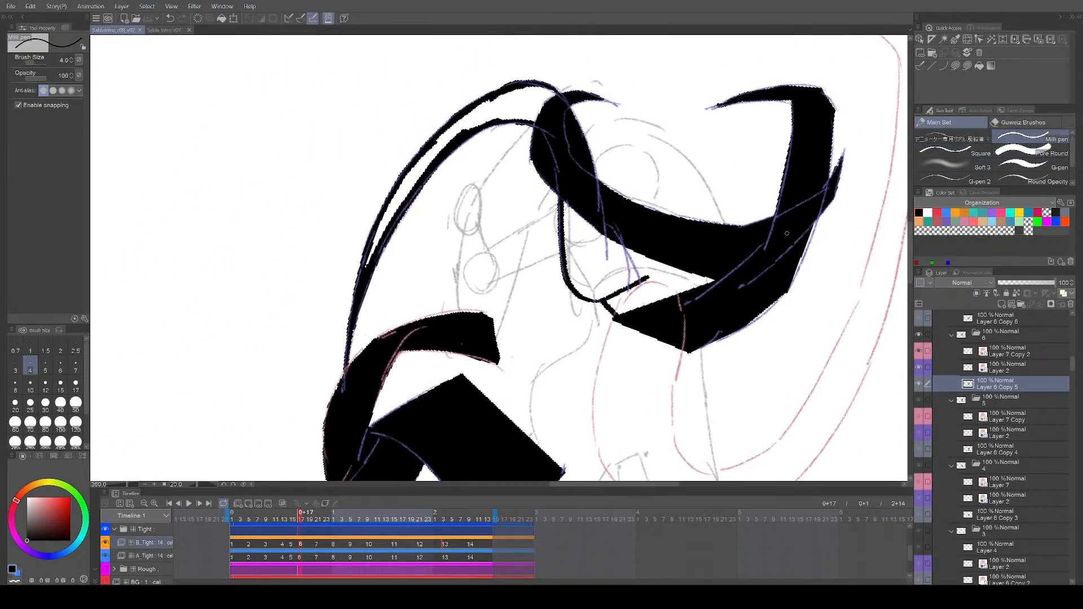
{"action": "key", "text": "Right"}
{"action": "left_click_drag", "start_coordinate": [665, 267], "coordinate": [674, 333]}
{"action": "scroll", "coordinate": [421, 371], "scroll_direction": "up", "scroll_amount": 2}
{"action": "mouse_move", "coordinate": [375, 365]}
{"action": "left_mouse_down"}
{"action": "mouse_move", "coordinate": [341, 314]}
{"action": "mouse_move", "coordinate": [448, 173]}
{"action": "mouse_move", "coordinate": [506, 125]}
{"action": "mouse_move", "coordinate": [588, 107]}
{"action": "mouse_move", "coordinate": [620, 116]}
{"action": "mouse_move", "coordinate": [624, 152]}
{"action": "left_mouse_up"}
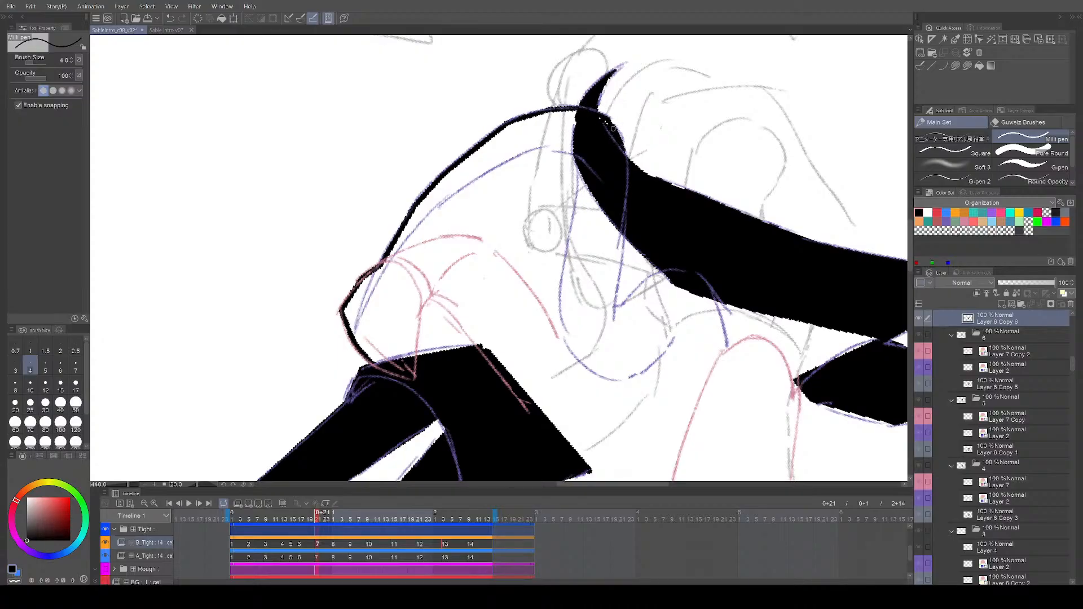
{"action": "mouse_move", "coordinate": [576, 153]}
{"action": "left_mouse_down"}
{"action": "mouse_move", "coordinate": [451, 191]}
{"action": "mouse_move", "coordinate": [476, 163]}
{"action": "left_mouse_up"}
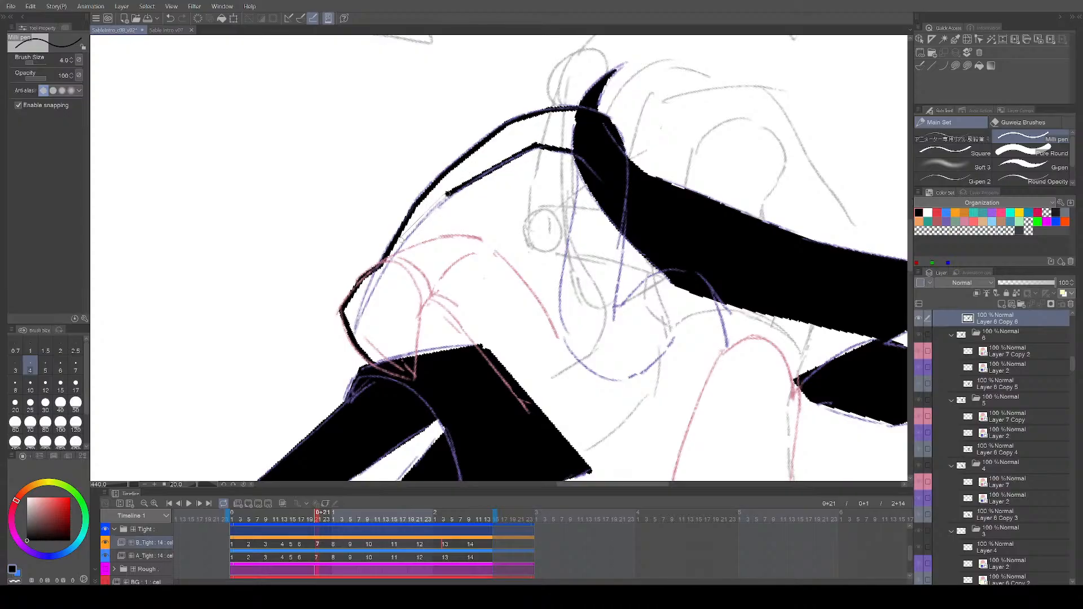
{"action": "left_click", "coordinate": [393, 255], "text": "shift"}
Step: Ink the pink band's top edge to its end and the purple line from there up to the ribbon, and save
{"action": "left_click", "coordinate": [445, 238], "text": "shift"}
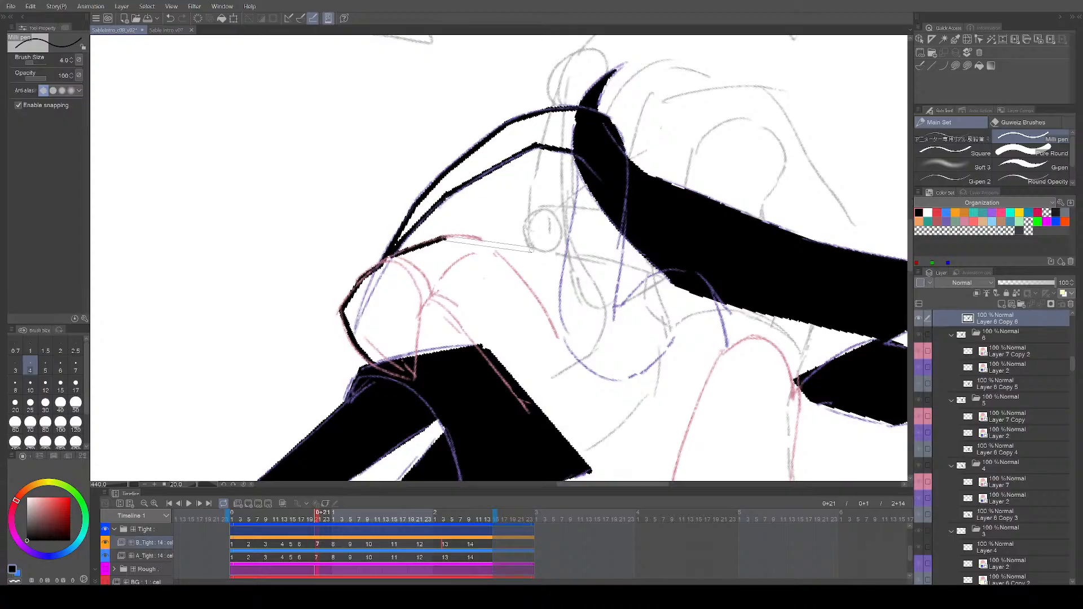
{"action": "left_click", "coordinate": [484, 241], "text": "shift"}
{"action": "left_click", "coordinate": [531, 291], "text": "shift"}
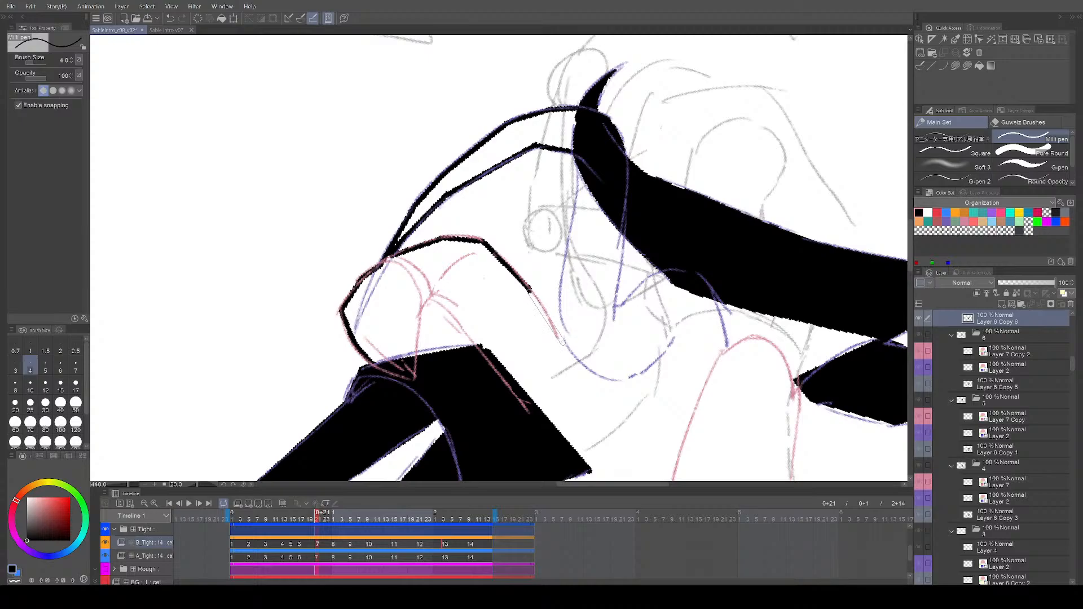
{"action": "left_click", "coordinate": [562, 342], "text": "shift"}
{"action": "left_click", "coordinate": [563, 277], "text": "shift"}
{"action": "left_click", "coordinate": [579, 196], "text": "shift"}
{"action": "left_click", "coordinate": [581, 160], "text": "shift"}
{"action": "mouse_move", "coordinate": [596, 359]}
{"action": "left_mouse_down"}
{"action": "mouse_move", "coordinate": [613, 369]}
{"action": "mouse_move", "coordinate": [603, 355]}
{"action": "left_mouse_up"}
{"action": "key", "text": "ctrl+s"}
Step: Ink the pink band's inner edge up from the filled body to its corner and back down, and save the file
{"action": "key", "text": "minus"}
{"action": "key", "text": "minus"}
{"action": "key", "text": "minus"}
{"action": "left_click_drag", "start_coordinate": [590, 202], "coordinate": [569, 211]}
{"action": "left_click_drag", "start_coordinate": [427, 252], "coordinate": [451, 247]}
{"action": "left_click_drag", "start_coordinate": [518, 275], "coordinate": [509, 260]}
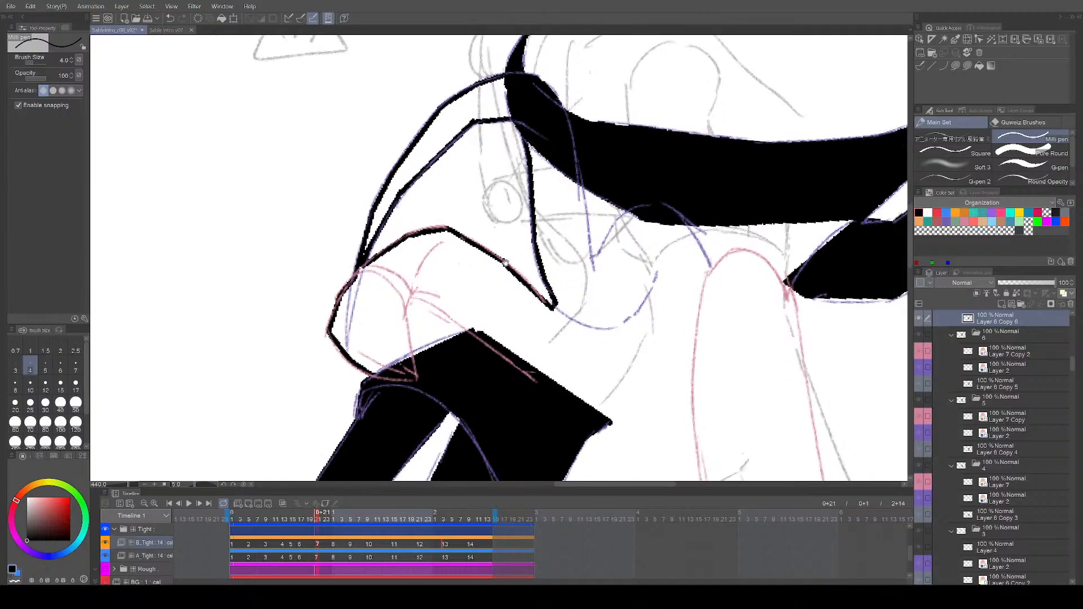
{"action": "left_click", "coordinate": [401, 312], "text": "shift"}
{"action": "left_click_drag", "start_coordinate": [414, 296], "coordinate": [433, 305]}
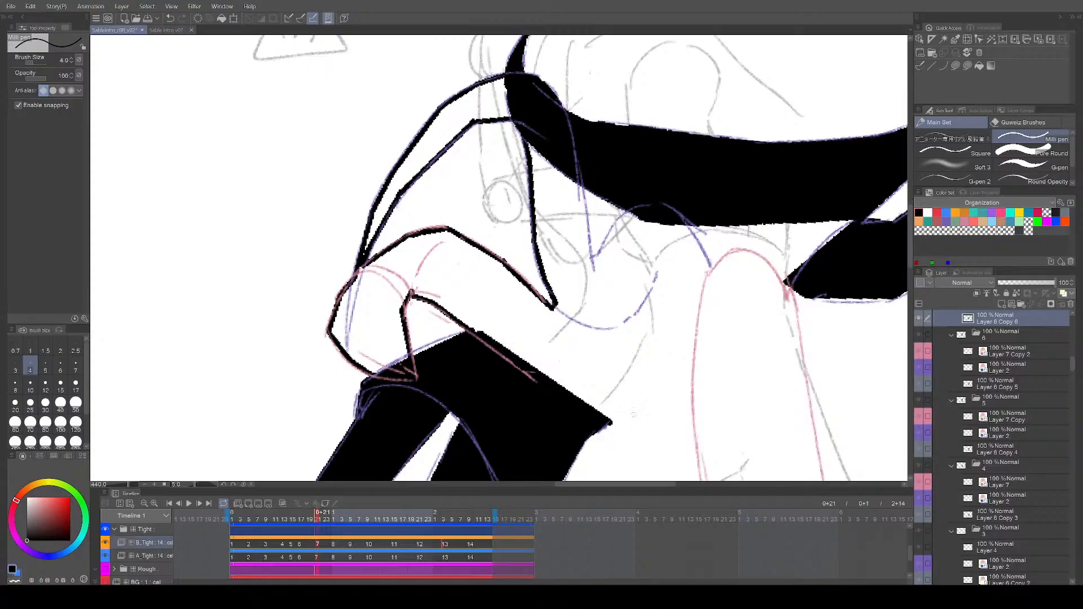
{"action": "scroll", "coordinate": [526, 343], "scroll_direction": "down", "scroll_amount": 3}
{"action": "scroll", "coordinate": [667, 381], "scroll_direction": "up", "scroll_amount": 3}
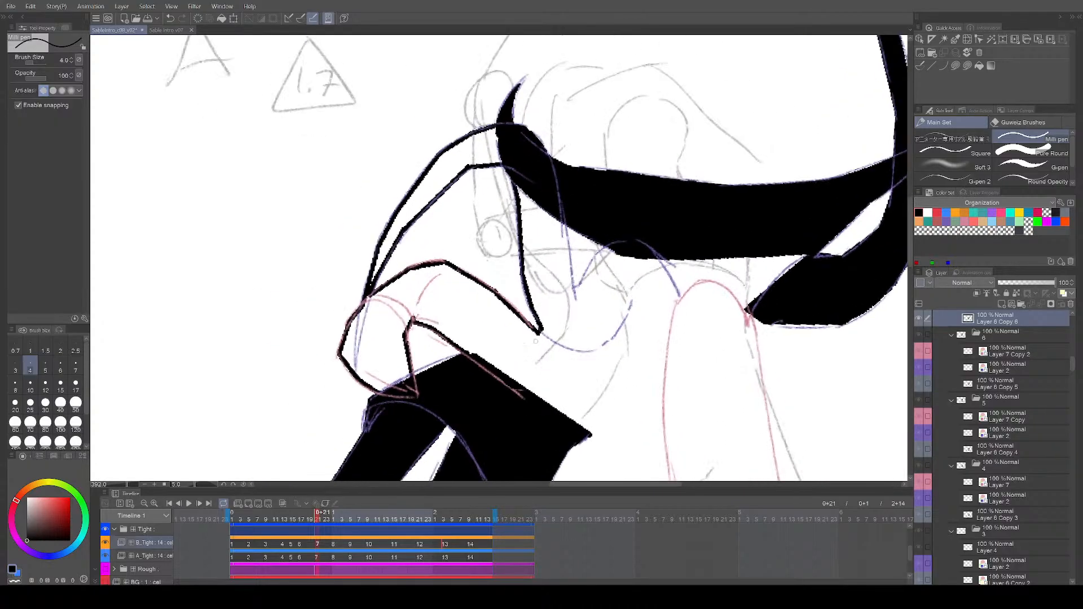
{"action": "scroll", "coordinate": [645, 348], "scroll_direction": "down", "scroll_amount": 4}
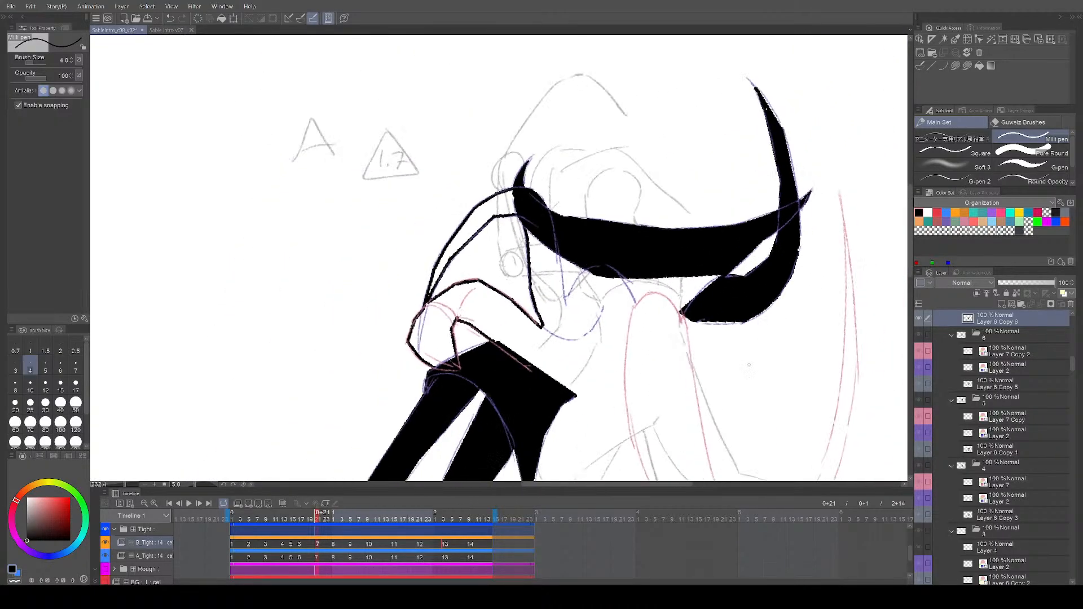
{"action": "key", "text": "ctrl+s"}
Step: Ink the second purple strand from the ribbon down to its point and back up along the small arc, and save
{"action": "scroll", "coordinate": [571, 295], "scroll_direction": "up", "scroll_amount": 2}
{"action": "left_click_drag", "start_coordinate": [461, 222], "coordinate": [474, 273]}
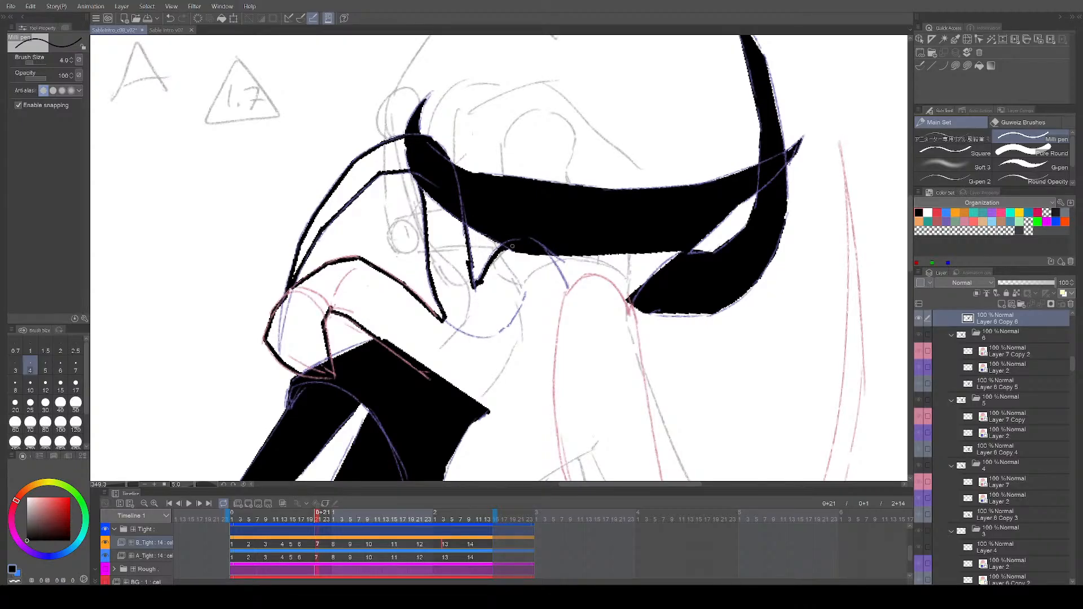
{"action": "left_click_drag", "start_coordinate": [728, 262], "coordinate": [712, 233]}
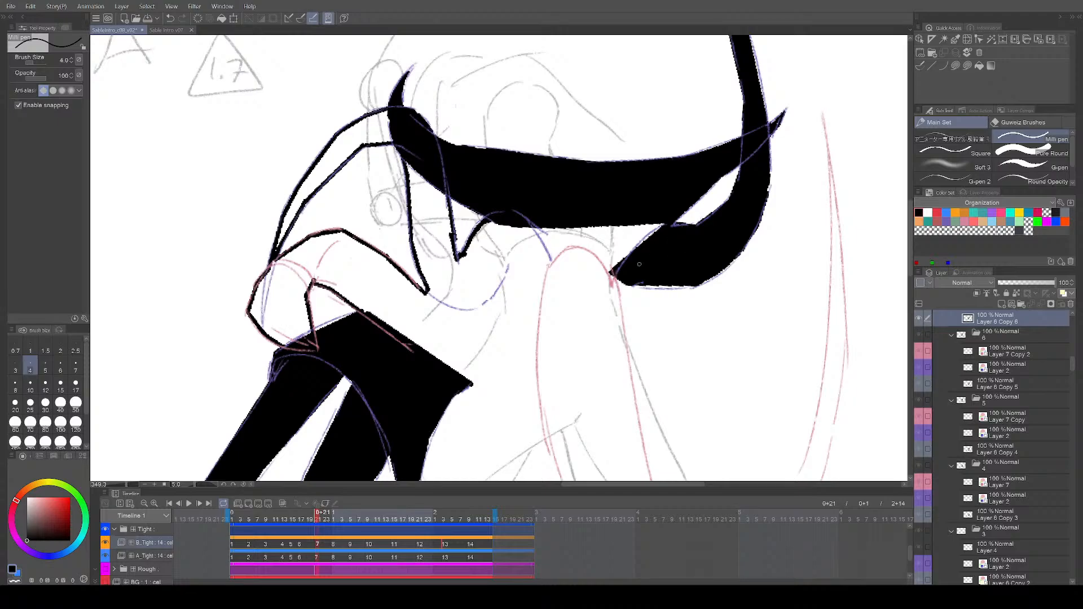
{"action": "key", "text": "ctrl+s"}
Step: Ink the large pink loop's inner edge from the filled ribbon's lower tip down to the start of the bottom curve
{"action": "scroll", "coordinate": [629, 235], "scroll_direction": "down", "scroll_amount": 3}
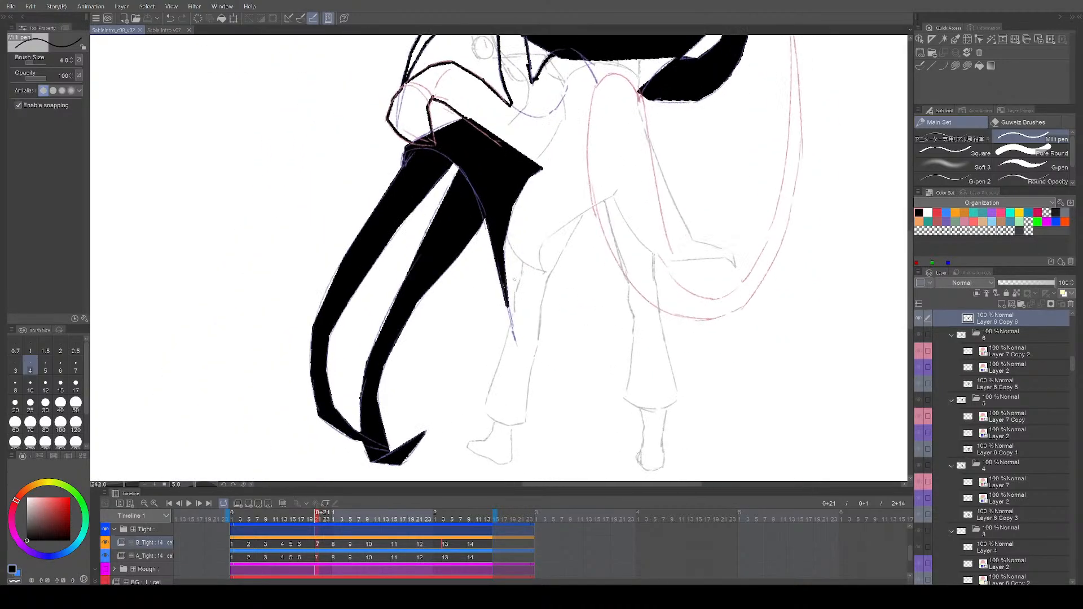
{"action": "scroll", "coordinate": [518, 280], "scroll_direction": "up", "scroll_amount": 1}
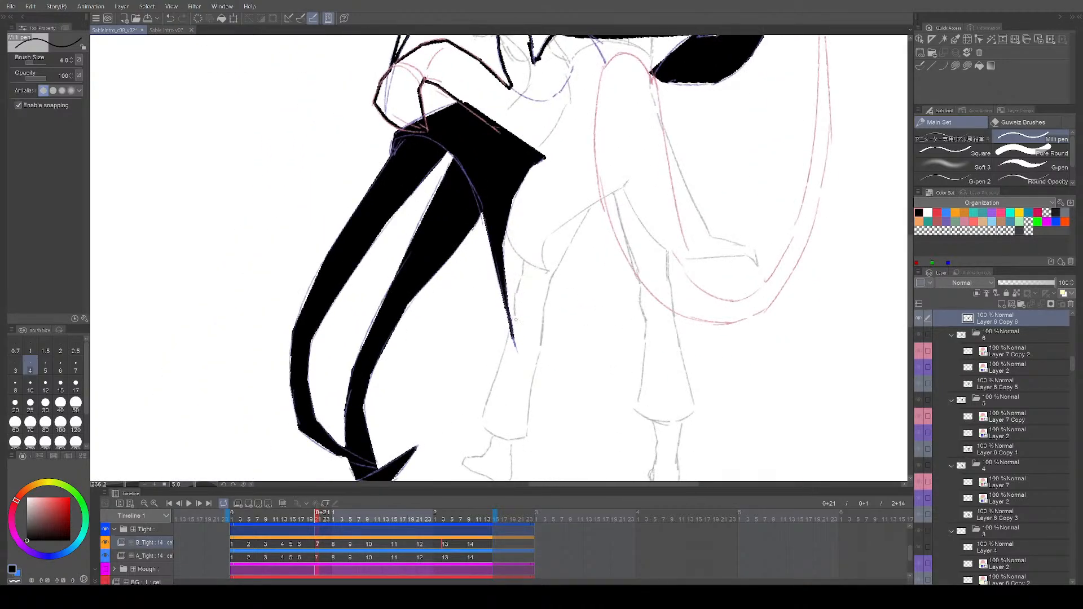
{"action": "left_click_drag", "start_coordinate": [664, 253], "coordinate": [559, 366]}
{"action": "scroll", "coordinate": [589, 271], "scroll_direction": "up", "scroll_amount": 2}
{"action": "left_click_drag", "start_coordinate": [546, 222], "coordinate": [516, 243]}
{"action": "left_click_drag", "start_coordinate": [510, 191], "coordinate": [545, 378]}
{"action": "left_click_drag", "start_coordinate": [525, 285], "coordinate": [548, 389]}
{"action": "scroll", "coordinate": [670, 381], "scroll_direction": "down", "scroll_amount": 3}
{"action": "scroll", "coordinate": [666, 389], "scroll_direction": "up", "scroll_amount": 2}
{"action": "left_click_drag", "start_coordinate": [523, 351], "coordinate": [545, 422]}
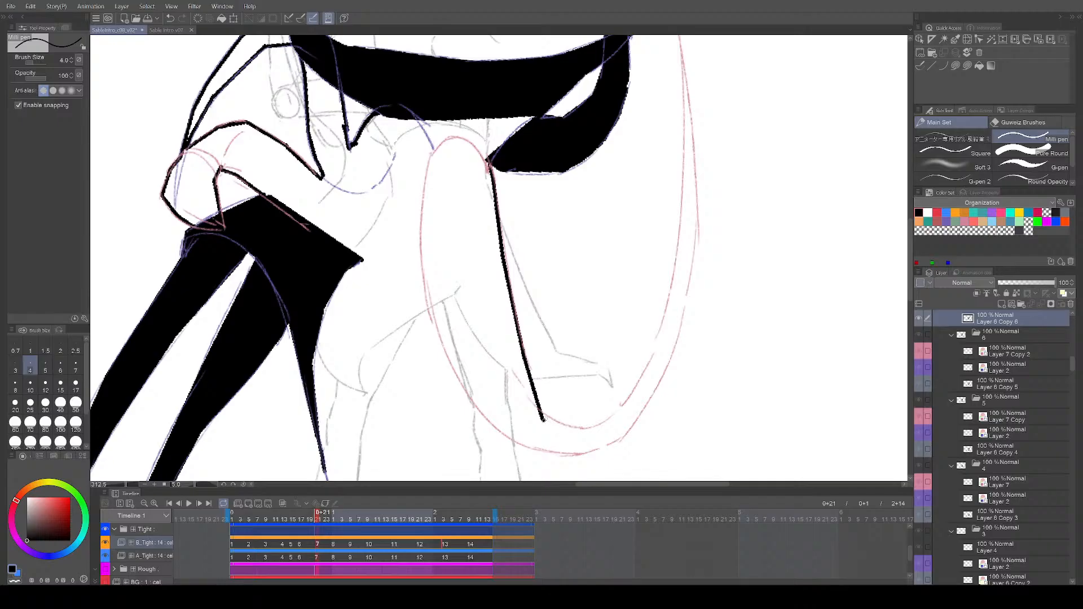
Step: Continue the loop's inner edge around the bottom curve and up the far side to the pointed end
{"action": "mouse_move", "coordinate": [608, 428]}
{"action": "left_mouse_down"}
{"action": "mouse_move", "coordinate": [654, 355]}
{"action": "mouse_move", "coordinate": [689, 228]}
{"action": "left_mouse_up"}
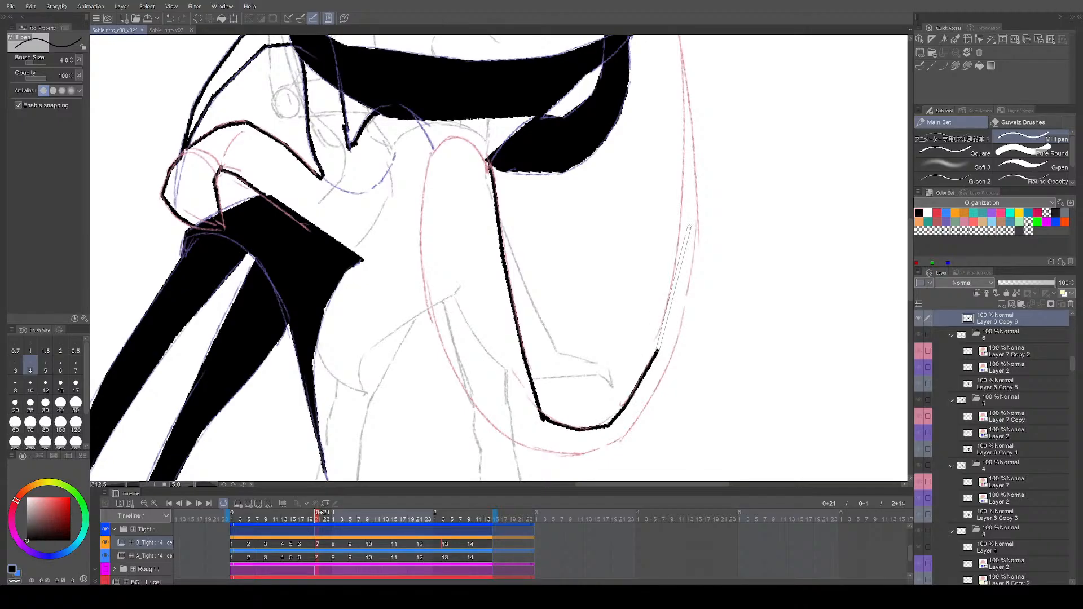
{"action": "mouse_move", "coordinate": [658, 351]}
{"action": "left_mouse_down"}
{"action": "mouse_move", "coordinate": [686, 160]}
{"action": "mouse_move", "coordinate": [704, 145]}
{"action": "mouse_move", "coordinate": [696, 233]}
{"action": "left_mouse_up"}
{"action": "left_click", "coordinate": [675, 171], "text": "shift"}
Step: Ink the large pink loop's outer edge from the pointed end around the bottom and up to below the purple arc
{"action": "left_click_drag", "start_coordinate": [675, 172], "coordinate": [687, 336]}
{"action": "left_click_drag", "start_coordinate": [715, 399], "coordinate": [748, 272]}
{"action": "mouse_move", "coordinate": [722, 206]}
{"action": "left_mouse_down"}
{"action": "mouse_move", "coordinate": [705, 305]}
{"action": "mouse_move", "coordinate": [679, 370]}
{"action": "left_mouse_up"}
{"action": "left_click", "coordinate": [684, 354], "text": "shift"}
{"action": "left_click", "coordinate": [649, 406], "text": "shift"}
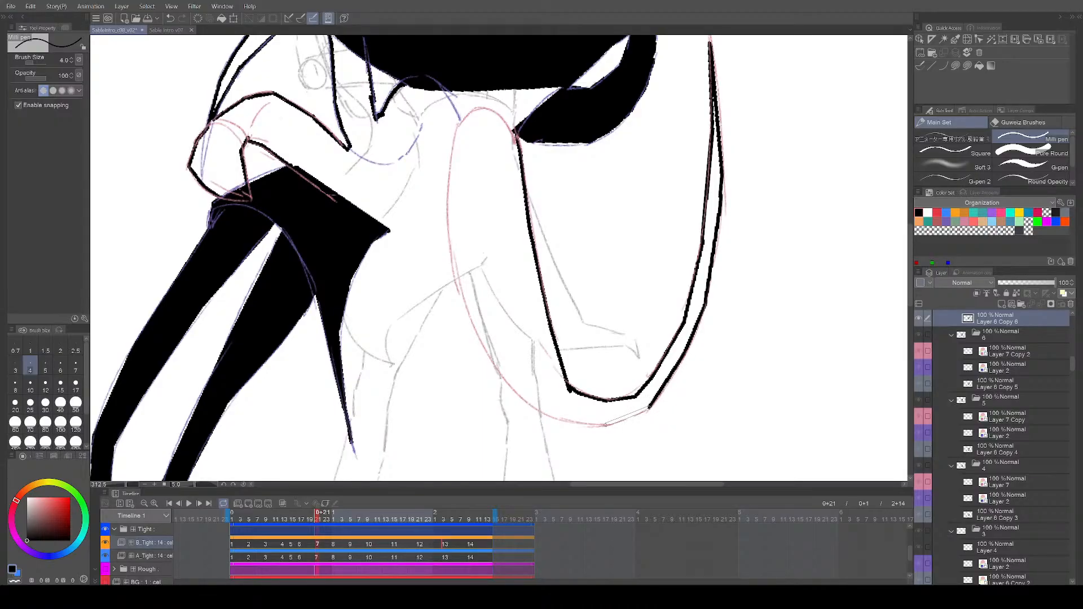
{"action": "left_click", "coordinate": [606, 423], "text": "shift"}
{"action": "left_click", "coordinate": [553, 418], "text": "shift"}
{"action": "left_click", "coordinate": [505, 378], "text": "shift"}
{"action": "left_click", "coordinate": [474, 330], "text": "shift"}
{"action": "left_click", "coordinate": [453, 252], "text": "shift"}
{"action": "left_click", "coordinate": [449, 192], "text": "shift"}
{"action": "left_click", "coordinate": [457, 129], "text": "shift"}
Step: Ink the purple lower curve linking the pink band's end to the top of the large loop's outer edge
{"action": "left_click_drag", "start_coordinate": [494, 191], "coordinate": [547, 293]}
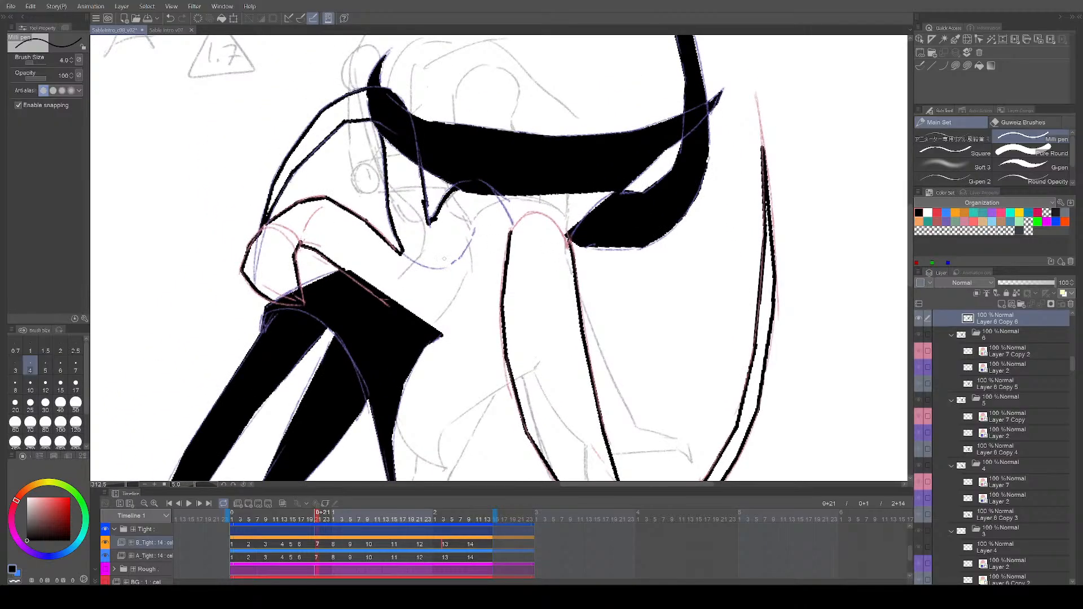
{"action": "left_click", "coordinate": [397, 304], "text": "shift"}
{"action": "left_click", "coordinate": [439, 269], "text": "shift"}
{"action": "left_click", "coordinate": [476, 230], "text": "shift"}
{"action": "left_click", "coordinate": [511, 233], "text": "shift"}
Step: Close the gap between the filled body's outer corner and the large loop with a straight black line
{"action": "mouse_move", "coordinate": [645, 319]}
{"action": "left_mouse_down"}
{"action": "mouse_move", "coordinate": [664, 347]}
{"action": "mouse_move", "coordinate": [630, 384]}
{"action": "mouse_move", "coordinate": [606, 382]}
{"action": "left_mouse_up"}
{"action": "scroll", "coordinate": [634, 374], "scroll_direction": "up", "scroll_amount": 1}
{"action": "scroll", "coordinate": [618, 372], "scroll_direction": "up", "scroll_amount": 4}
{"action": "scroll", "coordinate": [627, 385], "scroll_direction": "down", "scroll_amount": 4}
{"action": "scroll", "coordinate": [594, 369], "scroll_direction": "up", "scroll_amount": 5}
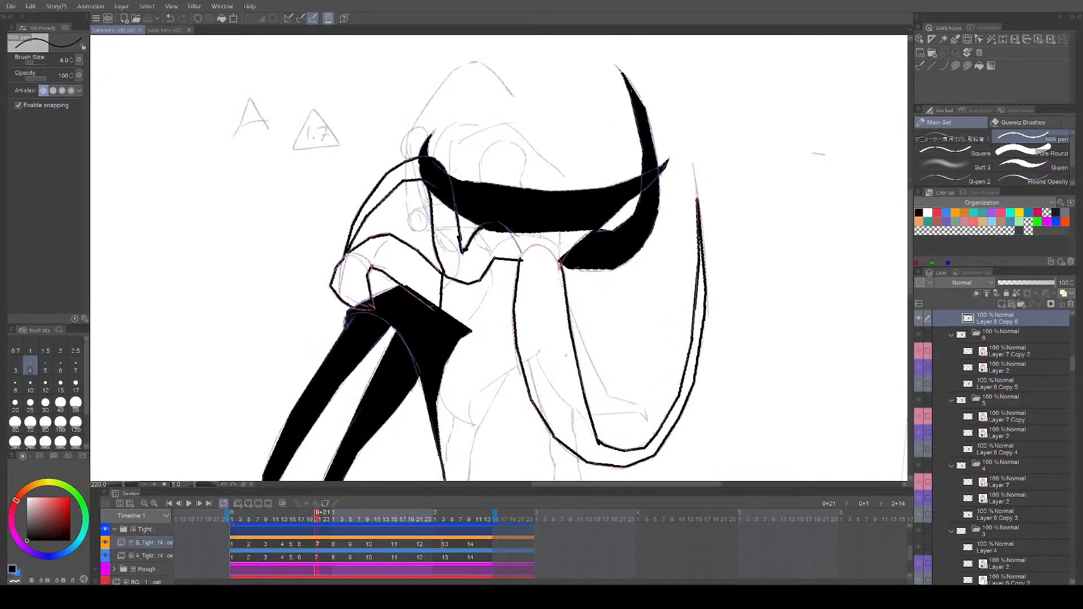
{"action": "left_click_drag", "start_coordinate": [460, 329], "coordinate": [523, 326]}
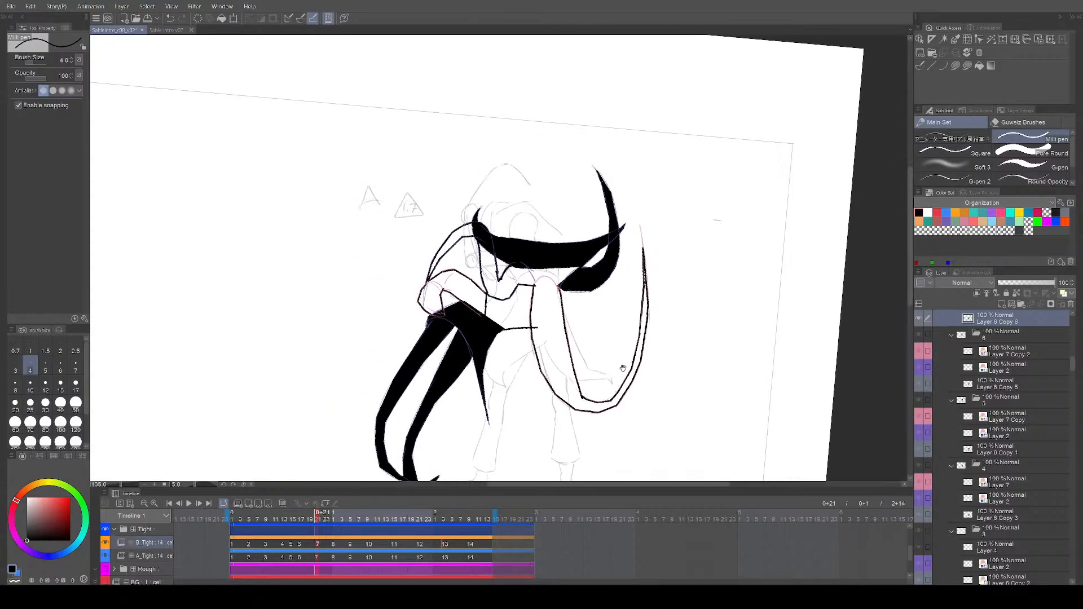
Step: Return to cel 6 and ink the large pink loop's outer edge from the lower band's tip around to its upper end
{"action": "key", "text": "comma"}
{"action": "key", "text": "comma"}
{"action": "key", "text": "comma"}
{"action": "key", "text": "period"}
{"action": "key", "text": "period"}
{"action": "scroll", "coordinate": [635, 351], "scroll_direction": "up", "scroll_amount": 1}
{"action": "scroll", "coordinate": [628, 348], "scroll_direction": "up", "scroll_amount": 6}
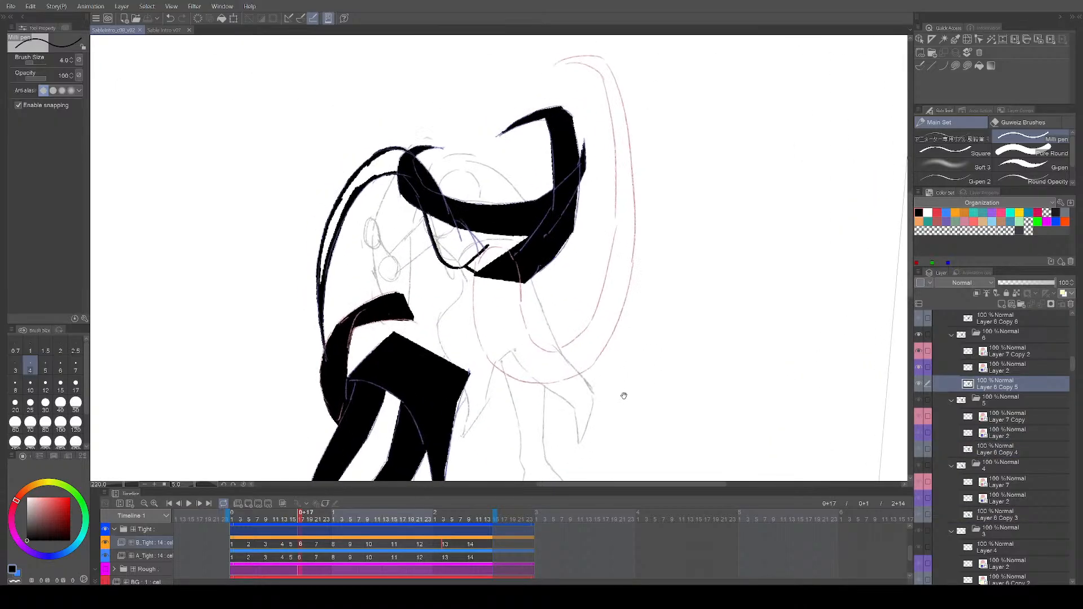
{"action": "left_click_drag", "start_coordinate": [458, 248], "coordinate": [474, 357]}
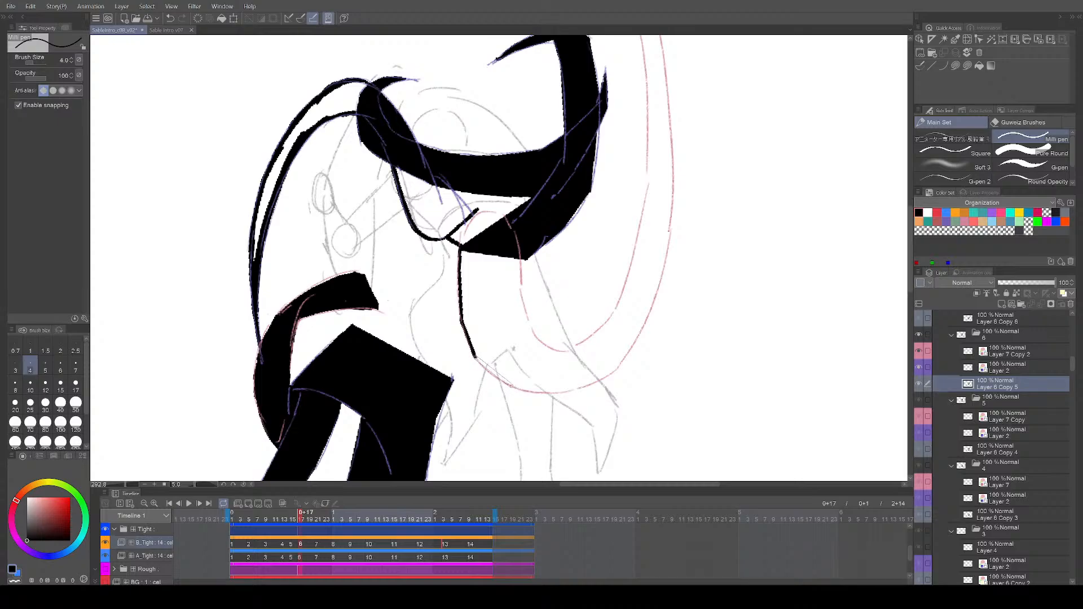
{"action": "mouse_move", "coordinate": [552, 393]}
{"action": "left_mouse_down"}
{"action": "mouse_move", "coordinate": [613, 369]}
{"action": "mouse_move", "coordinate": [653, 309]}
{"action": "mouse_move", "coordinate": [671, 217]}
{"action": "mouse_move", "coordinate": [673, 118]}
{"action": "mouse_move", "coordinate": [691, 283]}
{"action": "left_mouse_up"}
{"action": "left_click", "coordinate": [661, 164], "text": "shift"}
{"action": "left_click", "coordinate": [638, 111], "text": "shift"}
{"action": "left_click", "coordinate": [573, 116], "text": "shift"}
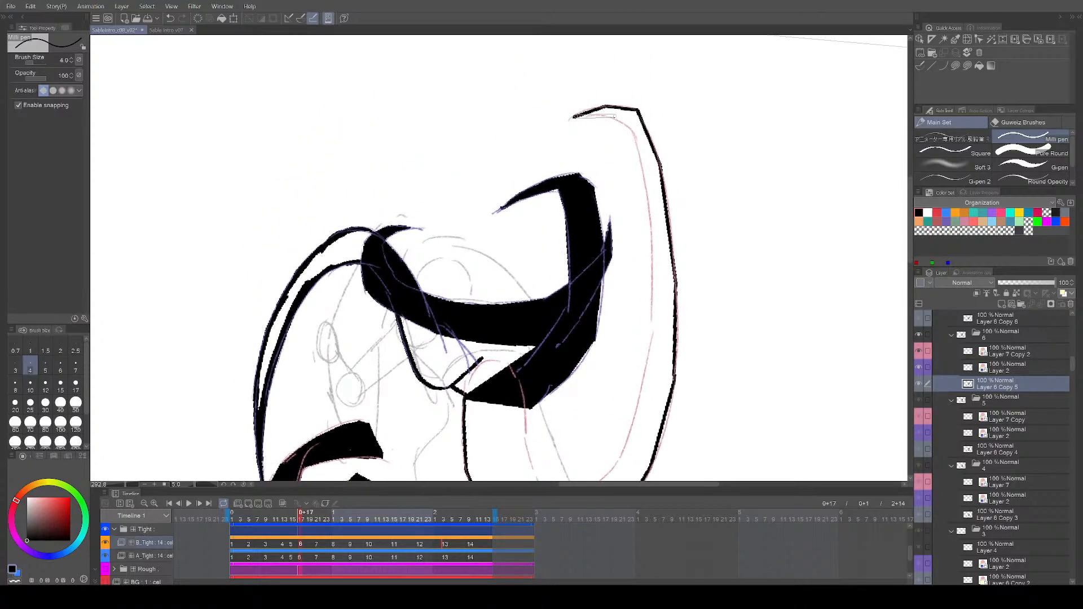
Step: Ink cel 6's inner loop edge from the upper end down around the bottom to the filled band, and save the file
{"action": "left_click", "coordinate": [634, 130], "text": "shift"}
{"action": "left_click", "coordinate": [653, 228], "text": "shift"}
{"action": "left_click", "coordinate": [652, 333], "text": "shift"}
{"action": "left_click_drag", "start_coordinate": [639, 434], "coordinate": [684, 298]}
{"action": "mouse_move", "coordinate": [673, 315]}
{"action": "left_mouse_down"}
{"action": "mouse_move", "coordinate": [680, 283]}
{"action": "mouse_move", "coordinate": [662, 329]}
{"action": "mouse_move", "coordinate": [609, 365]}
{"action": "mouse_move", "coordinate": [579, 354]}
{"action": "mouse_move", "coordinate": [587, 356]}
{"action": "mouse_move", "coordinate": [571, 267]}
{"action": "left_mouse_up"}
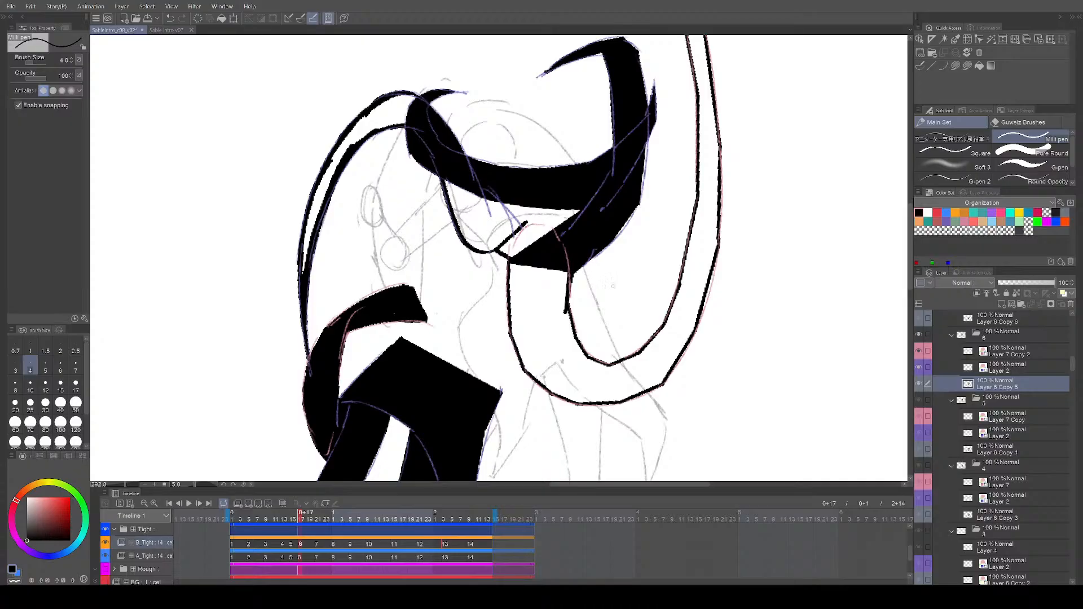
{"action": "key", "text": "ctrl+s"}
Step: Go to cel 8 and outline the outer side of the rounded pink shape from the filled body up to its top
{"action": "scroll", "coordinate": [712, 358], "scroll_direction": "down", "scroll_amount": 2}
{"action": "left_click_drag", "start_coordinate": [717, 357], "coordinate": [661, 334]}
{"action": "mouse_move", "coordinate": [651, 379]}
{"action": "left_mouse_down"}
{"action": "mouse_move", "coordinate": [704, 320]}
{"action": "mouse_move", "coordinate": [680, 374]}
{"action": "left_mouse_up"}
{"action": "key", "text": "Left"}
{"action": "key", "text": "Right"}
{"action": "key", "text": "Right"}
{"action": "key", "text": "Right"}
{"action": "scroll", "coordinate": [534, 325], "scroll_direction": "up", "scroll_amount": 3}
{"action": "left_click_drag", "start_coordinate": [372, 296], "coordinate": [460, 358]}
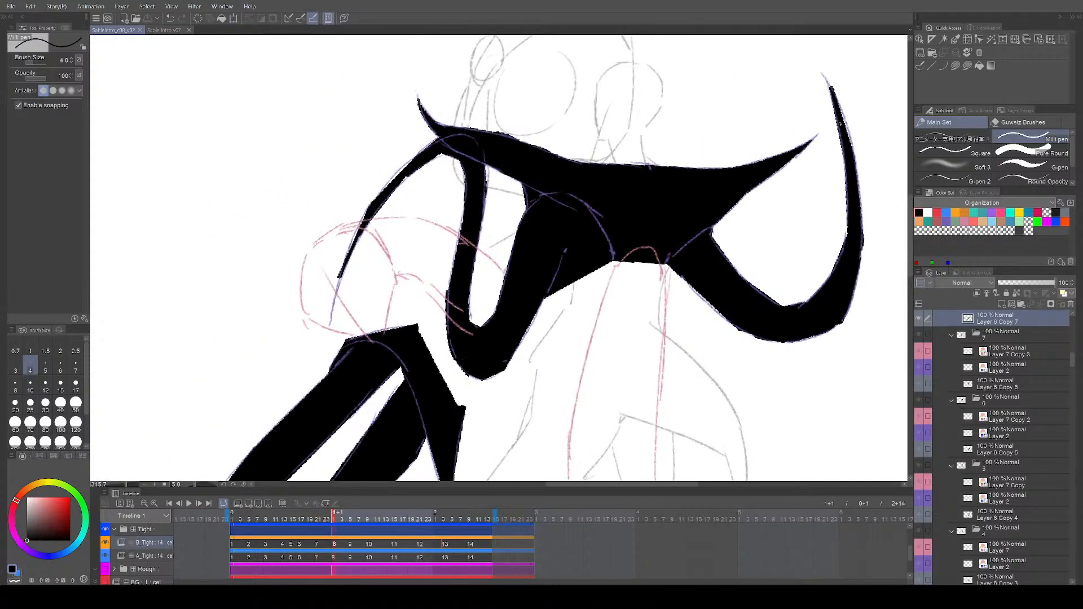
{"action": "left_click", "coordinate": [307, 317], "text": "shift"}
{"action": "left_click", "coordinate": [304, 302], "text": "shift"}
{"action": "left_click", "coordinate": [307, 256], "text": "shift"}
{"action": "left_click", "coordinate": [339, 228], "text": "shift"}
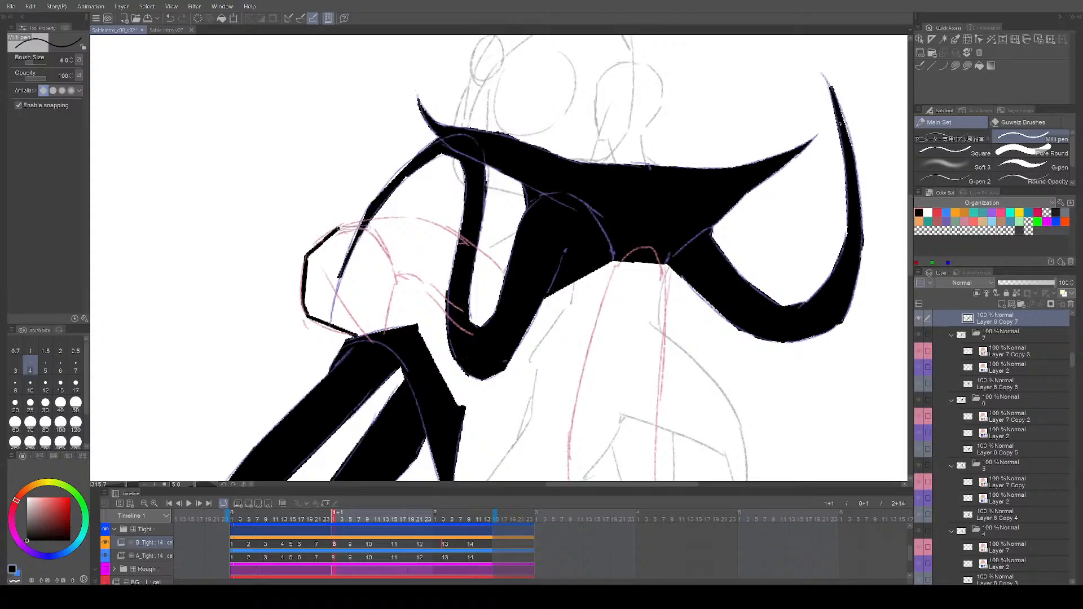
Step: Ink the pink shape's upper edge across to the filled ribbon, and its inner edge back down to the body
{"action": "left_click", "coordinate": [404, 218], "text": "shift"}
{"action": "left_click", "coordinate": [429, 223], "text": "shift"}
{"action": "left_click", "coordinate": [506, 273], "text": "shift"}
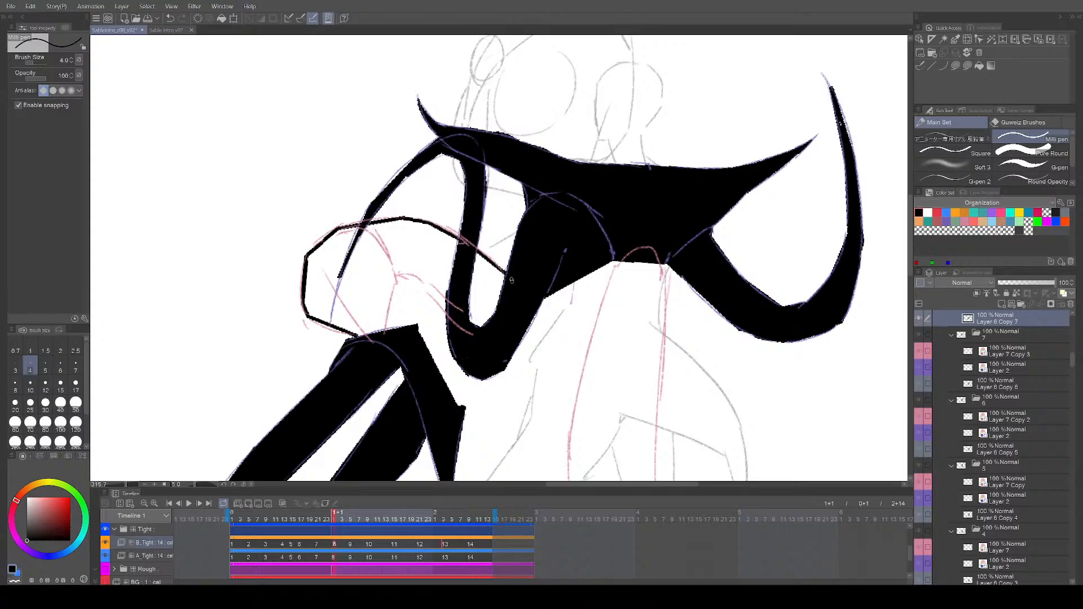
{"action": "left_click", "coordinate": [419, 276], "text": "shift"}
{"action": "left_click", "coordinate": [396, 278], "text": "shift"}
{"action": "left_click", "coordinate": [382, 332], "text": "shift"}
Step: Ink the outer edge of cel 8's long pink strand from the ribbon's underside down to the bottom of its hook
{"action": "left_click_drag", "start_coordinate": [686, 393], "coordinate": [632, 344]}
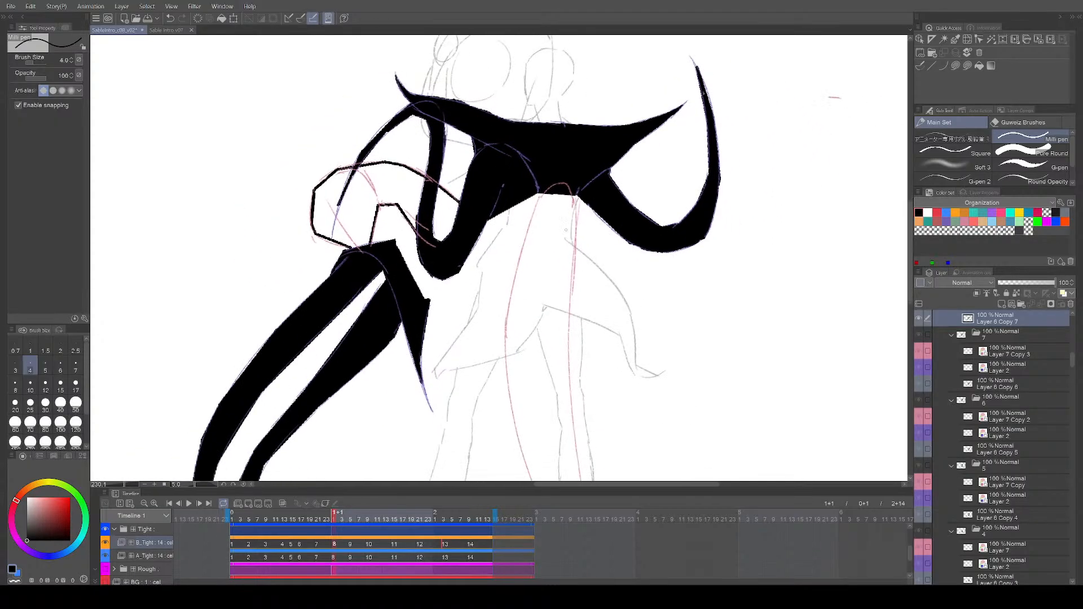
{"action": "left_click", "coordinate": [512, 300], "text": "shift"}
{"action": "left_click", "coordinate": [506, 331], "text": "shift"}
{"action": "left_click", "coordinate": [510, 386], "text": "shift"}
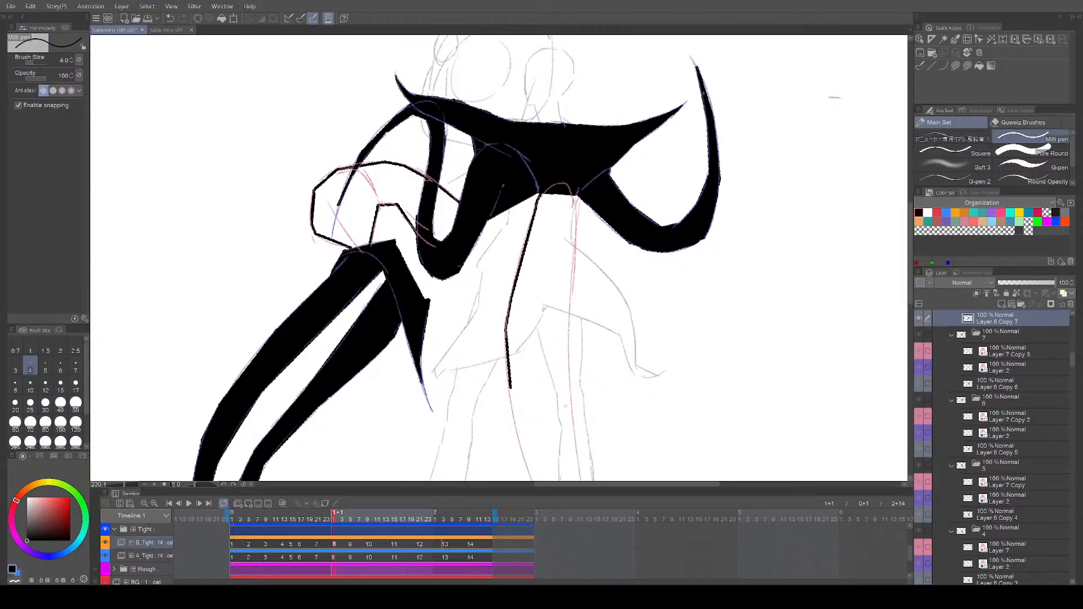
{"action": "left_click_drag", "start_coordinate": [652, 445], "coordinate": [611, 278]}
{"action": "left_click", "coordinate": [483, 278], "text": "shift"}
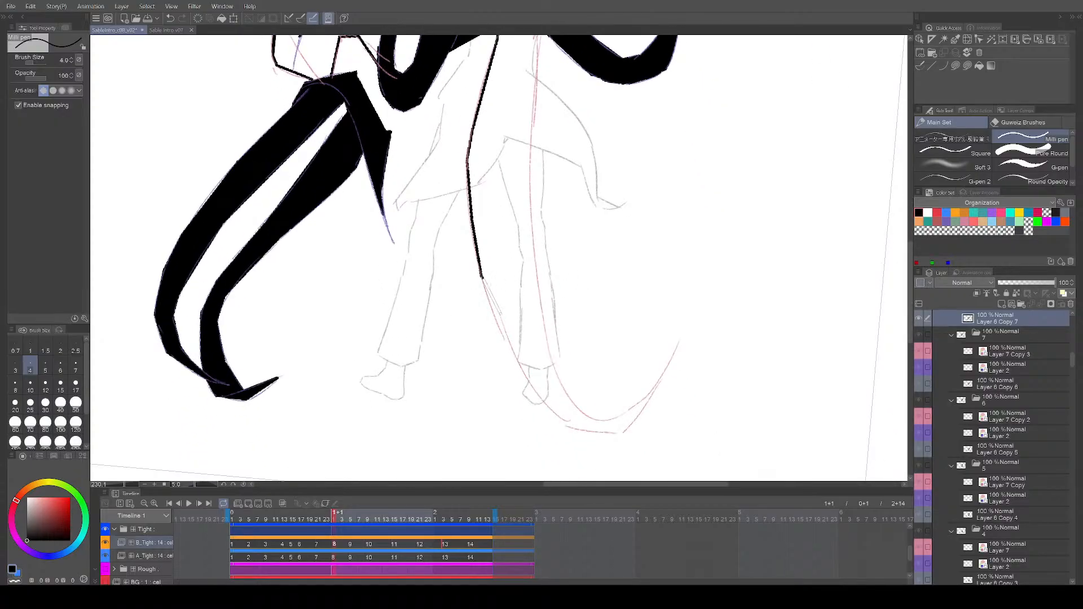
{"action": "left_click", "coordinate": [516, 358], "text": "shift"}
{"action": "left_click", "coordinate": [552, 411], "text": "shift"}
{"action": "left_click", "coordinate": [570, 427], "text": "shift"}
{"action": "left_click", "coordinate": [621, 431], "text": "shift"}
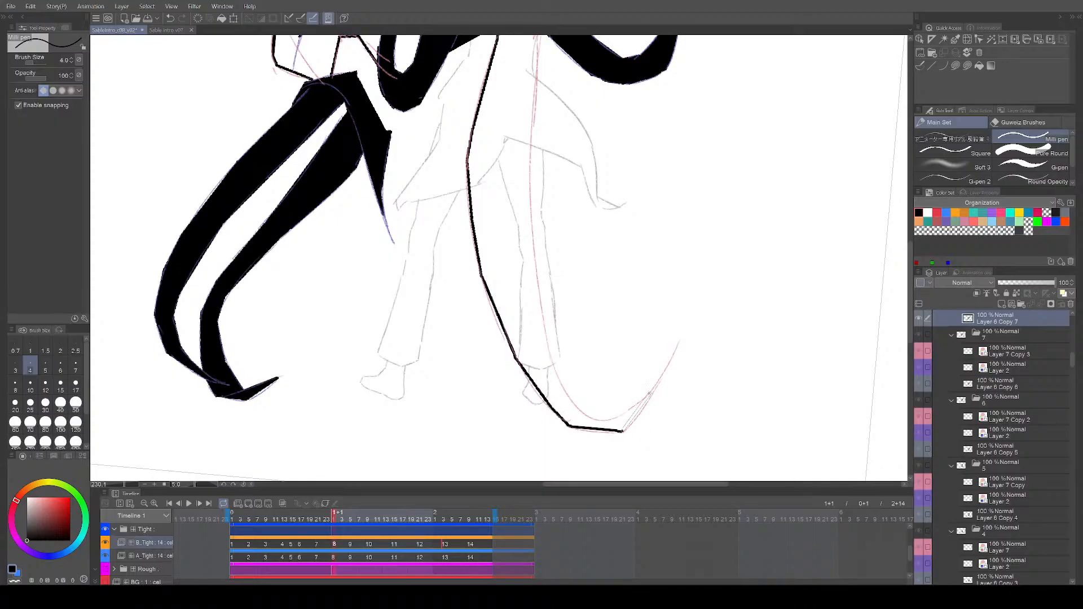
Step: Ink the strand's hooked tip and its inner edge back up to the ribbon's underside, and advance to cel 9
{"action": "left_click", "coordinate": [652, 392], "text": "shift"}
{"action": "left_click", "coordinate": [619, 418], "text": "shift"}
{"action": "left_click", "coordinate": [597, 421], "text": "shift"}
{"action": "left_click", "coordinate": [578, 412], "text": "shift"}
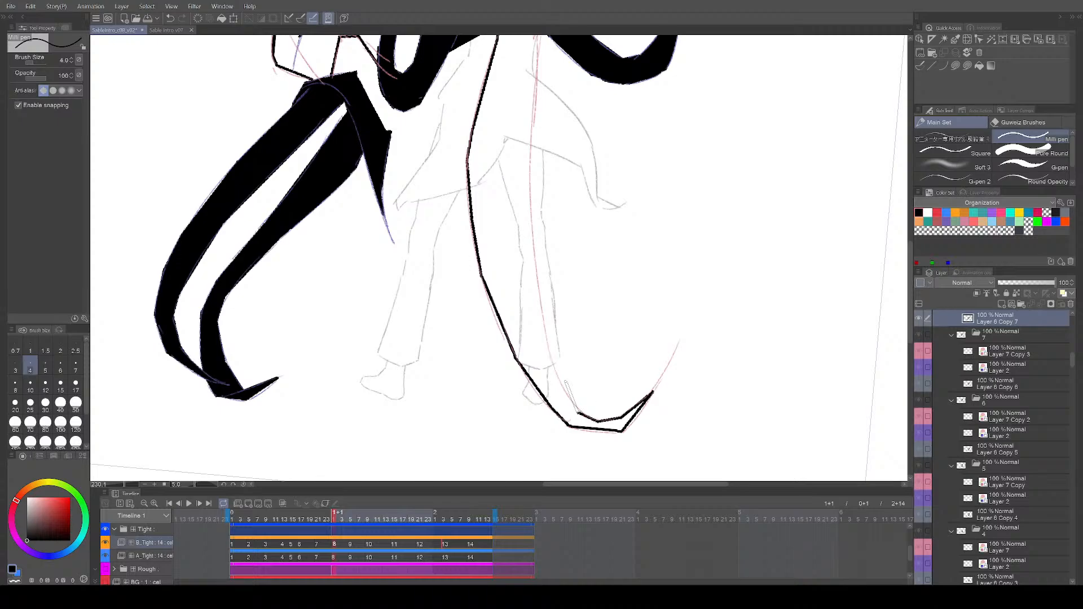
{"action": "left_click", "coordinate": [550, 367], "text": "shift"}
{"action": "left_click", "coordinate": [533, 264], "text": "shift"}
{"action": "left_click", "coordinate": [528, 160], "text": "shift"}
{"action": "left_click_drag", "start_coordinate": [528, 160], "coordinate": [532, 316]}
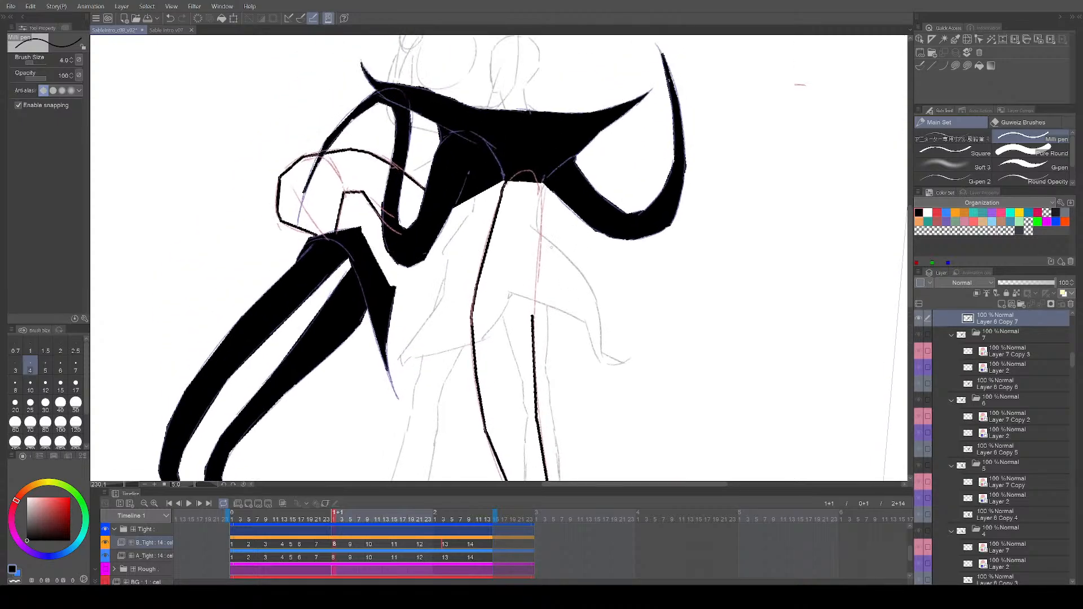
{"action": "left_click", "coordinate": [544, 180], "text": "shift"}
{"action": "left_click_drag", "start_coordinate": [624, 377], "coordinate": [665, 407]}
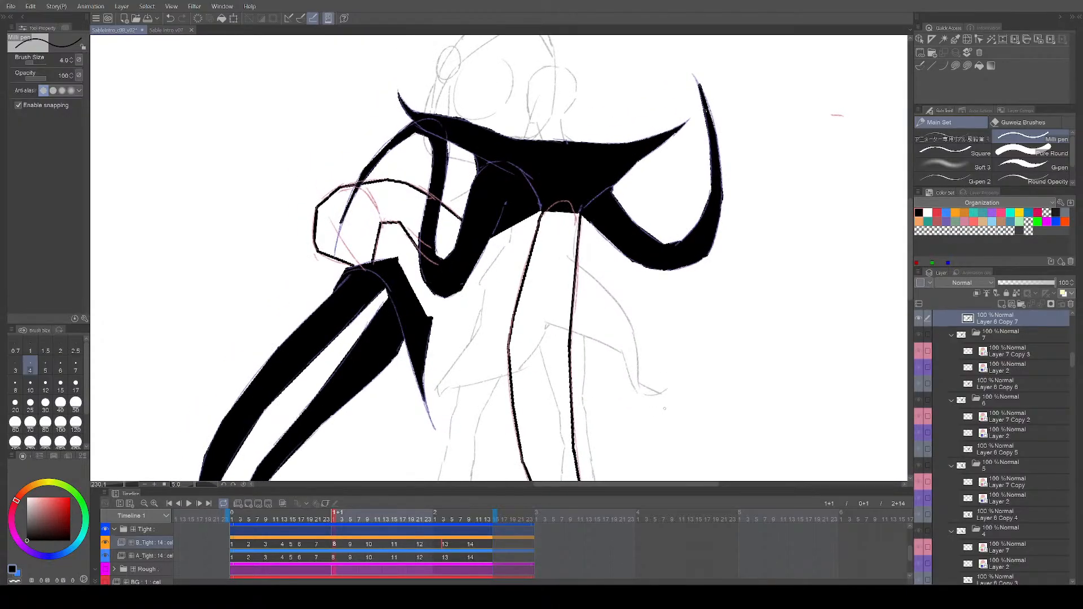
{"action": "key", "text": "period"}
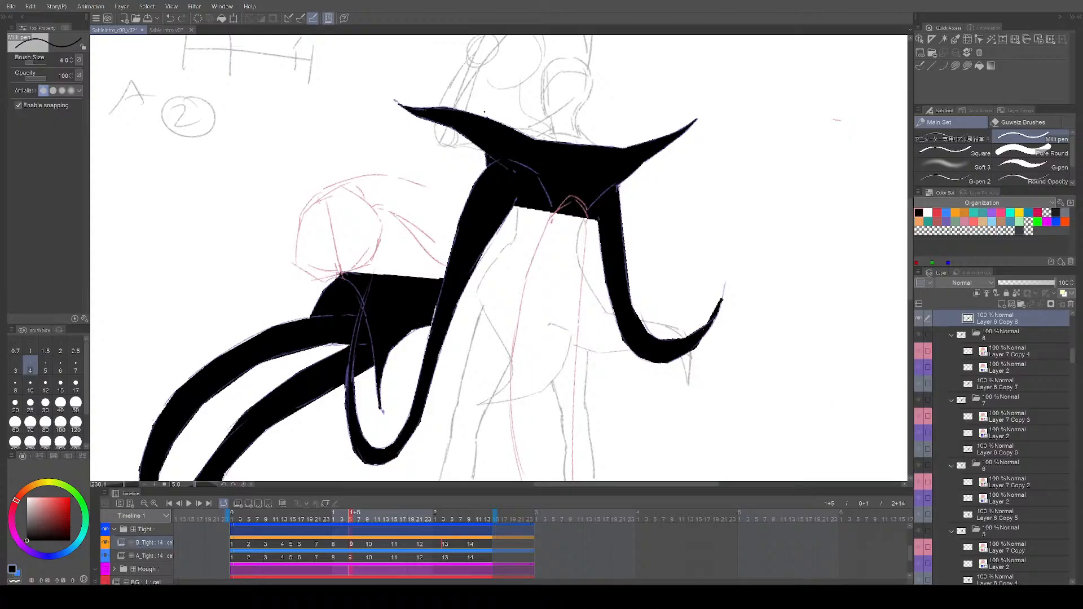
Step: Outline the outer side of cel 9's rounded pink shape and its upper edge across to the filled ribbon
{"action": "left_click", "coordinate": [317, 279], "text": "shift"}
{"action": "left_click", "coordinate": [297, 266], "text": "shift"}
{"action": "left_click", "coordinate": [302, 217], "text": "shift"}
{"action": "left_click", "coordinate": [324, 191], "text": "shift"}
{"action": "left_click", "coordinate": [387, 175], "text": "shift"}
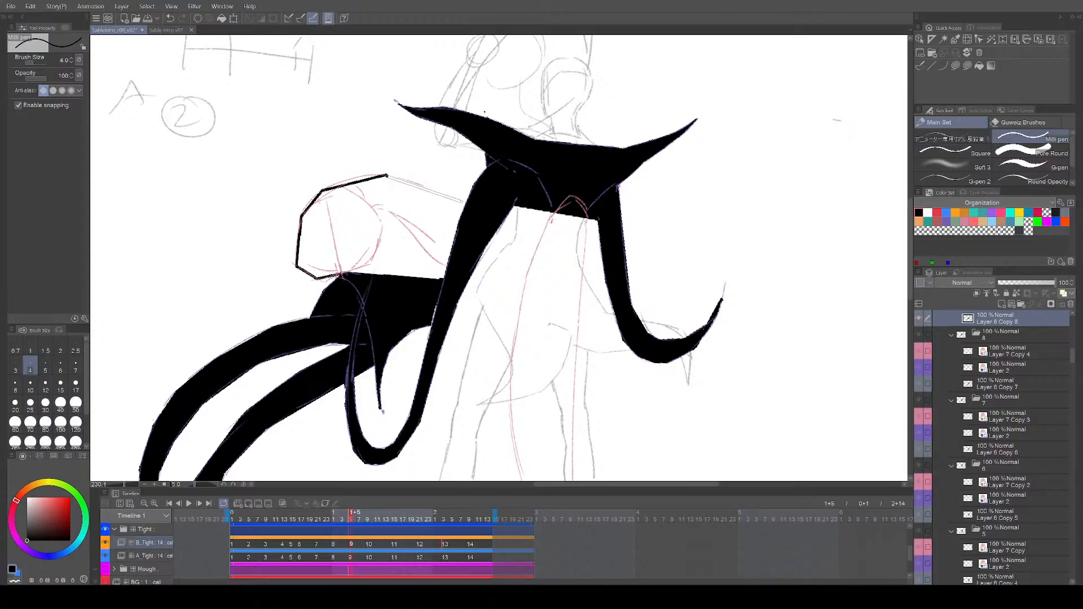
{"action": "left_click", "coordinate": [469, 209], "text": "shift"}
Step: Close the small gap between the body and ribbon, ink the pink shape's inner edge, and save the file
{"action": "left_click", "coordinate": [449, 267], "text": "shift"}
{"action": "scroll", "coordinate": [437, 308], "scroll_direction": "up", "scroll_amount": 3}
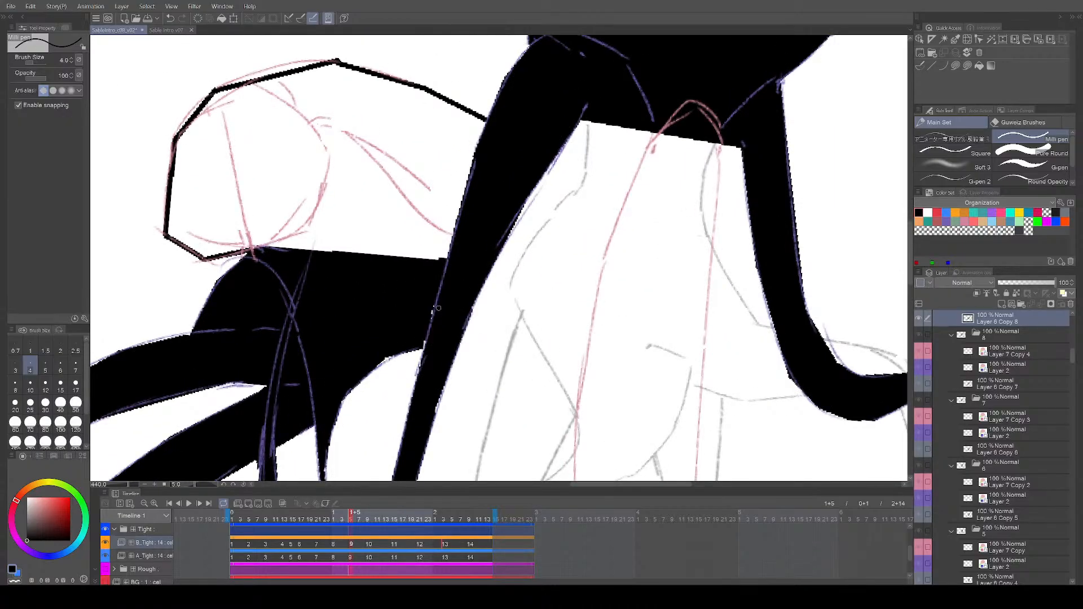
{"action": "scroll", "coordinate": [439, 308], "scroll_direction": "up", "scroll_amount": 3}
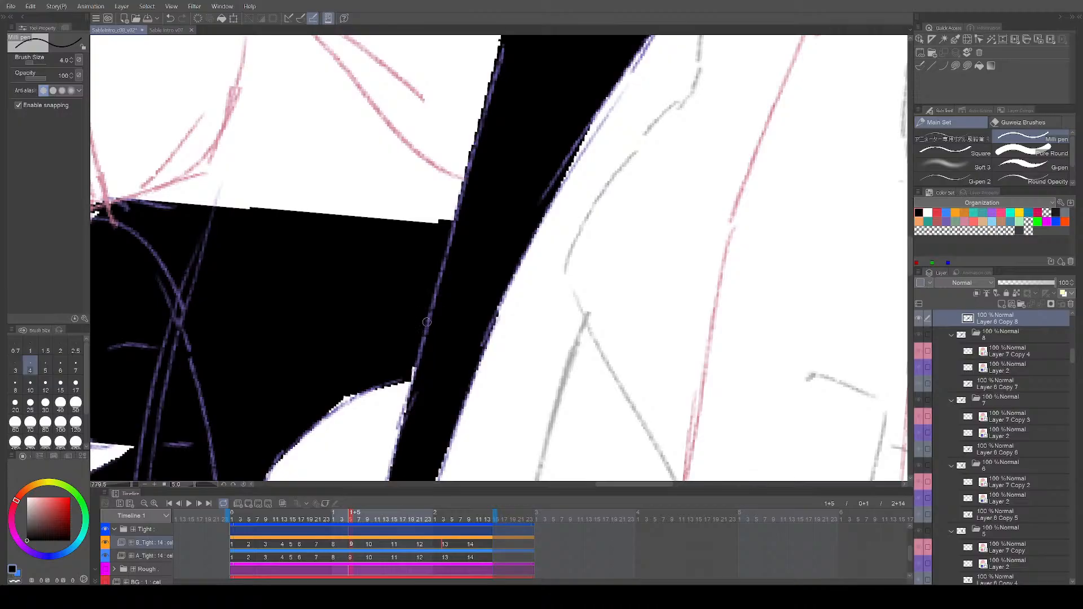
{"action": "scroll", "coordinate": [416, 363], "scroll_direction": "down", "scroll_amount": 3}
{"action": "mouse_move", "coordinate": [471, 298]}
{"action": "left_mouse_down"}
{"action": "mouse_move", "coordinate": [380, 195]}
{"action": "mouse_move", "coordinate": [332, 181]}
{"action": "mouse_move", "coordinate": [320, 185]}
{"action": "mouse_move", "coordinate": [340, 224]}
{"action": "mouse_move", "coordinate": [334, 267]}
{"action": "mouse_move", "coordinate": [338, 239]}
{"action": "mouse_move", "coordinate": [317, 294]}
{"action": "mouse_move", "coordinate": [259, 317]}
{"action": "left_mouse_up"}
{"action": "scroll", "coordinate": [711, 362], "scroll_direction": "down", "scroll_amount": 7}
{"action": "left_click_drag", "start_coordinate": [786, 416], "coordinate": [653, 360]}
{"action": "key", "text": "ctrl+s"}
{"action": "scroll", "coordinate": [640, 374], "scroll_direction": "up", "scroll_amount": 1}
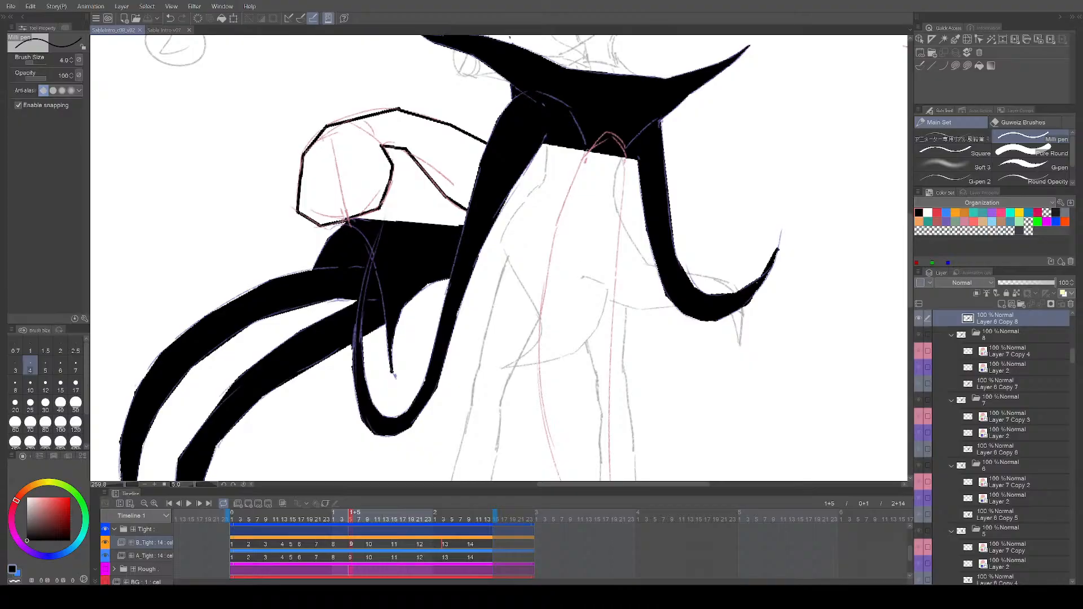
Step: Ink the outer edge of cel 9's long pink strand from the ribbon's underside down to the bottom of its hook
{"action": "left_click", "coordinate": [587, 154]}
{"action": "left_click", "coordinate": [558, 225], "text": "shift"}
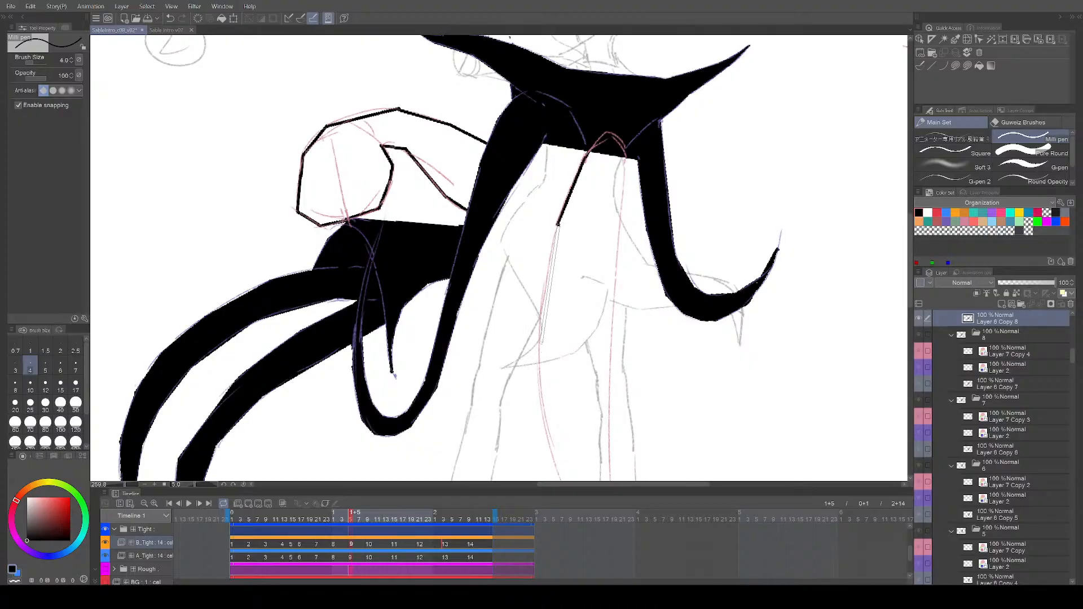
{"action": "left_click", "coordinate": [541, 335], "text": "shift"}
{"action": "left_click_drag", "start_coordinate": [677, 423], "coordinate": [635, 285]}
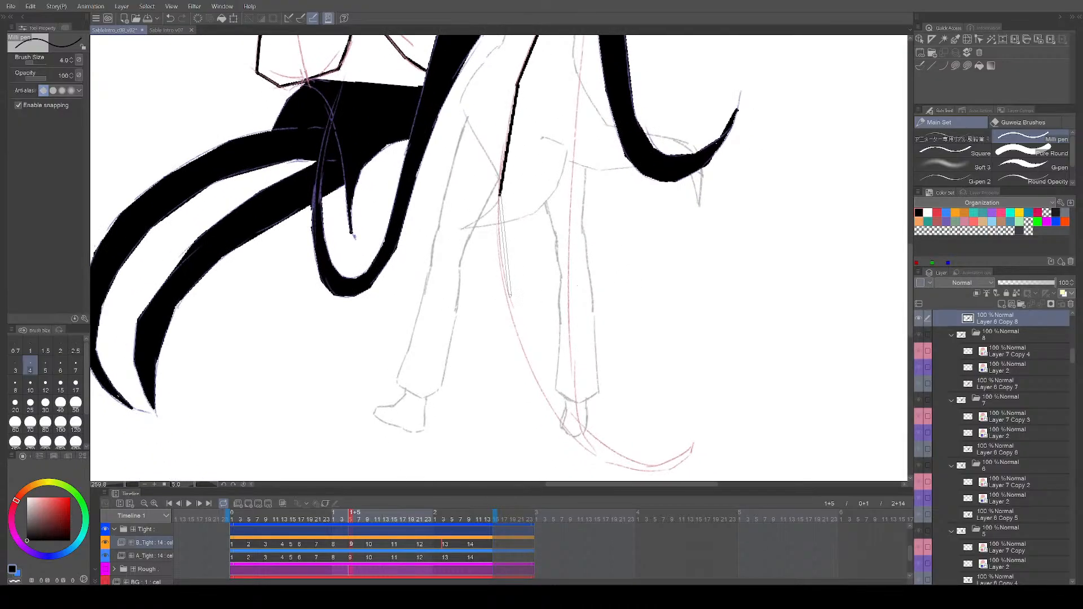
{"action": "left_click", "coordinate": [508, 299], "text": "shift"}
{"action": "left_click", "coordinate": [546, 397], "text": "shift"}
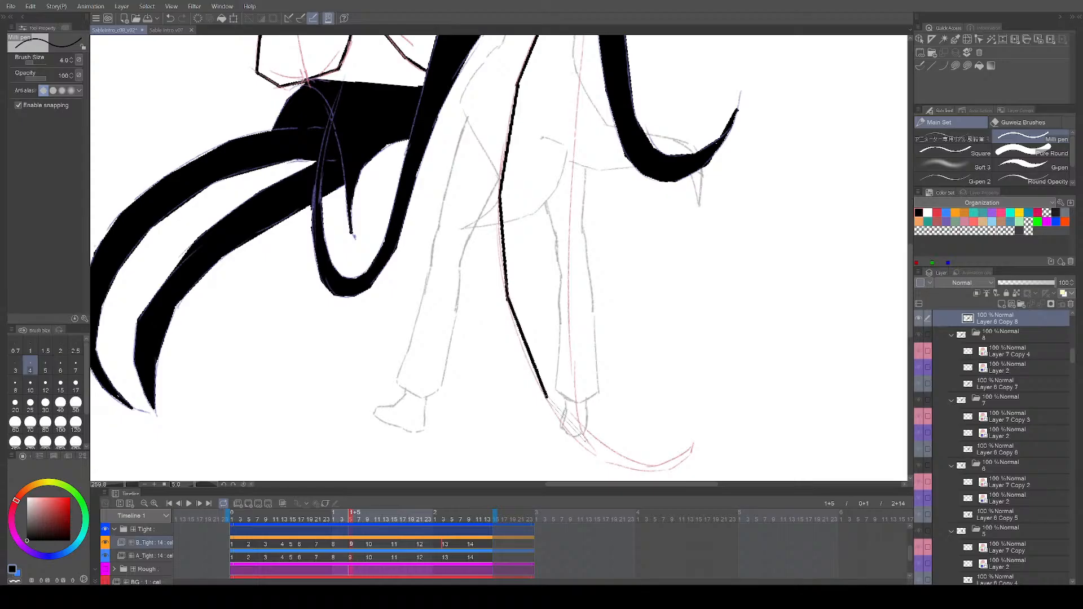
{"action": "left_click", "coordinate": [601, 459], "text": "shift"}
{"action": "left_click", "coordinate": [652, 470], "text": "shift"}
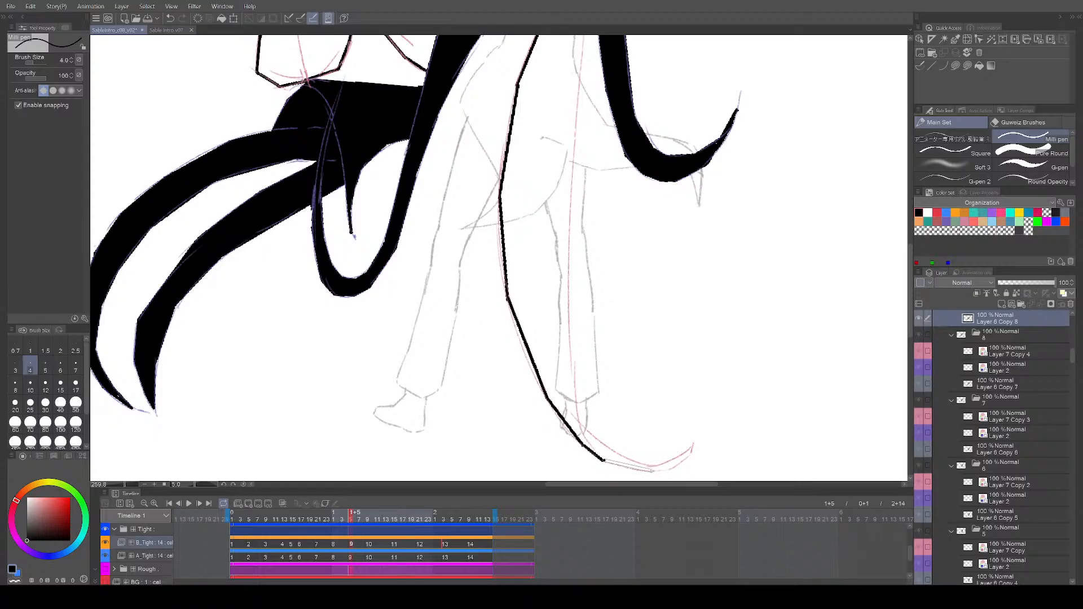
Step: Ink the hooked tip of cel 9's strand and its inner edge back up to the ribbon's underside
{"action": "left_click", "coordinate": [672, 468], "text": "shift"}
{"action": "left_click", "coordinate": [693, 450], "text": "shift"}
{"action": "left_click", "coordinate": [614, 453], "text": "shift"}
{"action": "left_click", "coordinate": [579, 424], "text": "shift"}
{"action": "left_click", "coordinate": [567, 239], "text": "shift"}
{"action": "left_click_drag", "start_coordinate": [568, 233], "coordinate": [560, 366]}
{"action": "left_click", "coordinate": [575, 148], "text": "shift"}
Step: Smooth the outer edge of cel 9's strand with extra line segments through its middle and lower bends
{"action": "left_click_drag", "start_coordinate": [634, 346], "coordinate": [649, 245]}
{"action": "left_click_drag", "start_coordinate": [691, 277], "coordinate": [682, 315]}
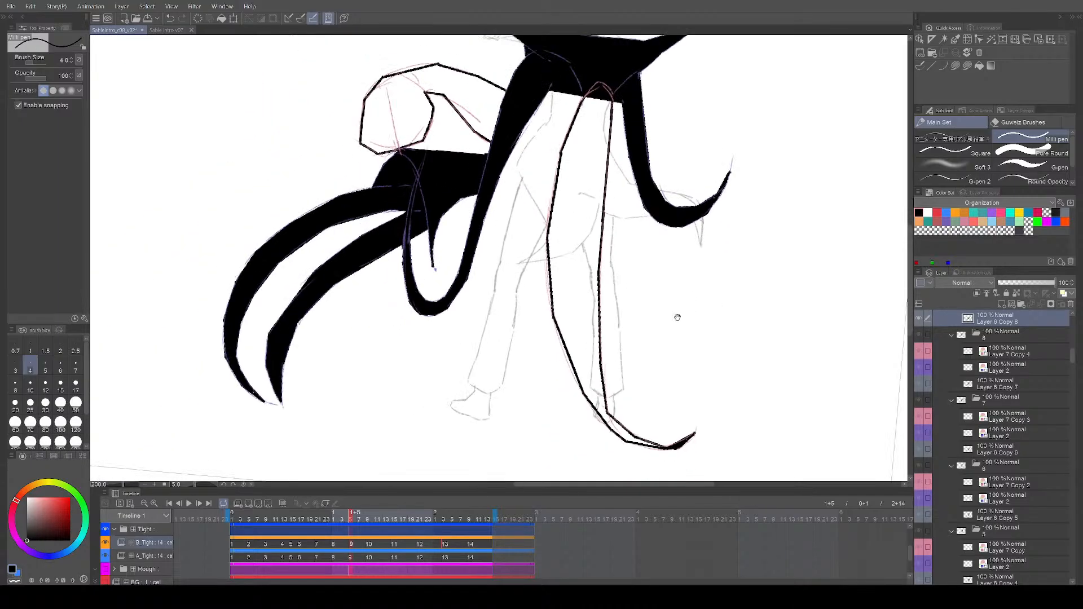
{"action": "left_click_drag", "start_coordinate": [577, 344], "coordinate": [624, 344]}
{"action": "left_click", "coordinate": [543, 308]}
{"action": "left_click", "coordinate": [582, 406], "text": "shift"}
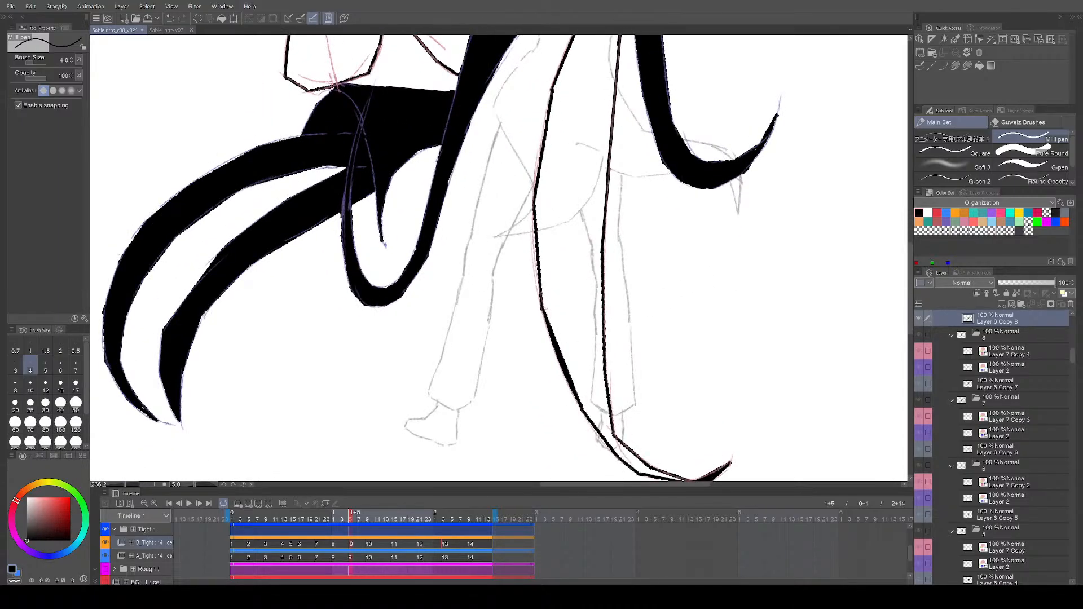
{"action": "left_click", "coordinate": [533, 231], "text": "shift"}
{"action": "scroll", "coordinate": [546, 230], "scroll_direction": "down", "scroll_amount": 3}
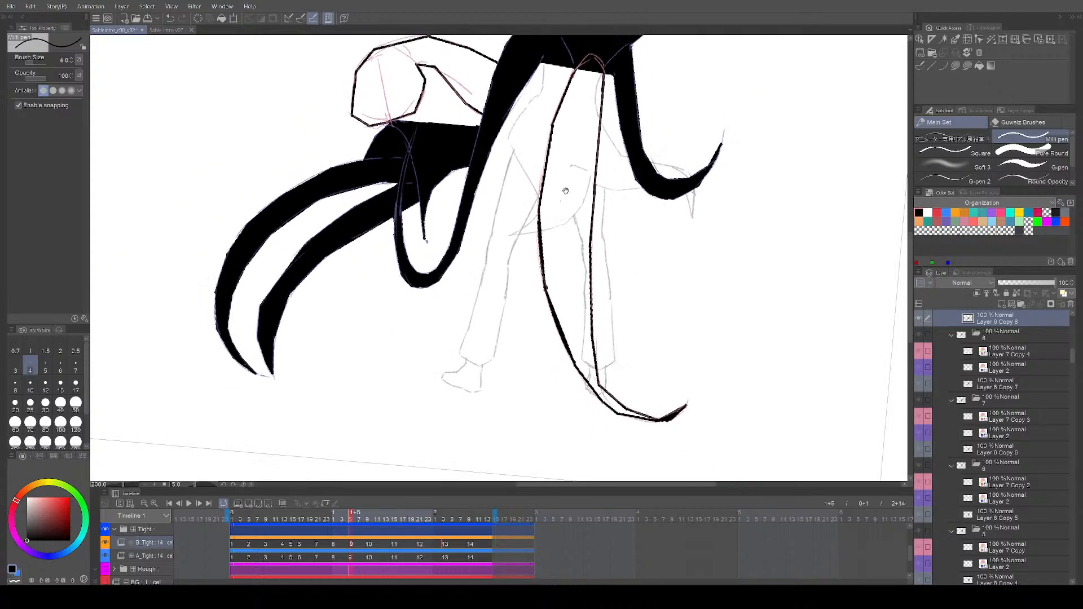
{"action": "left_click_drag", "start_coordinate": [566, 189], "coordinate": [566, 253]}
{"action": "scroll", "coordinate": [566, 254], "scroll_direction": "up", "scroll_amount": 2}
{"action": "left_click", "coordinate": [547, 196], "text": "shift"}
{"action": "key", "text": "ctrl+z"}
{"action": "left_click", "coordinate": [543, 220], "text": "shift"}
{"action": "key", "text": "ctrl+z"}
{"action": "left_click", "coordinate": [546, 196], "text": "shift"}
{"action": "scroll", "coordinate": [596, 234], "scroll_direction": "down", "scroll_amount": 4}
Step: Compare cel 9 with the previous cel, save the file, and advance to cel 10
{"action": "left_click_drag", "start_coordinate": [652, 224], "coordinate": [621, 249]}
{"action": "key", "text": "Left"}
{"action": "key", "text": "Right"}
{"action": "key", "text": "ctrl+s"}
{"action": "left_click_drag", "start_coordinate": [686, 201], "coordinate": [671, 229]}
{"action": "key", "text": "minus"}
{"action": "key", "text": "Right"}
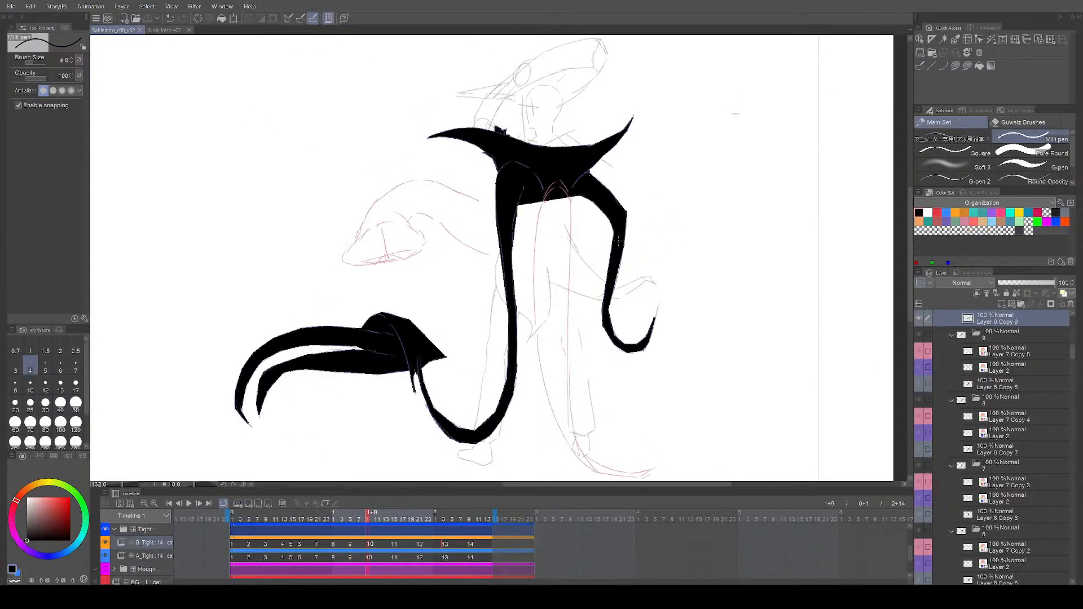
Step: Ink the underside, pointed tip and lower outer side of cel 10's pink shape
{"action": "scroll", "coordinate": [416, 294], "scroll_direction": "up", "scroll_amount": 2}
{"action": "scroll", "coordinate": [415, 294], "scroll_direction": "up", "scroll_amount": 1}
{"action": "left_click_drag", "start_coordinate": [415, 294], "coordinate": [447, 342]}
{"action": "scroll", "coordinate": [447, 342], "scroll_direction": "up", "scroll_amount": 2}
{"action": "left_click", "coordinate": [417, 287]}
{"action": "left_click", "coordinate": [335, 297], "text": "shift"}
{"action": "left_click", "coordinate": [313, 293], "text": "shift"}
{"action": "left_click", "coordinate": [315, 281], "text": "shift"}
{"action": "left_click", "coordinate": [336, 261], "text": "shift"}
{"action": "left_click", "coordinate": [338, 244], "text": "shift"}
{"action": "left_click", "coordinate": [368, 196], "text": "shift"}
Step: Ink the upper edge of cel 10's pink shape over its crest and across to the filled ribbon
{"action": "left_click", "coordinate": [409, 165], "text": "shift"}
{"action": "left_click", "coordinate": [446, 160], "text": "shift"}
{"action": "left_click", "coordinate": [481, 166], "text": "shift"}
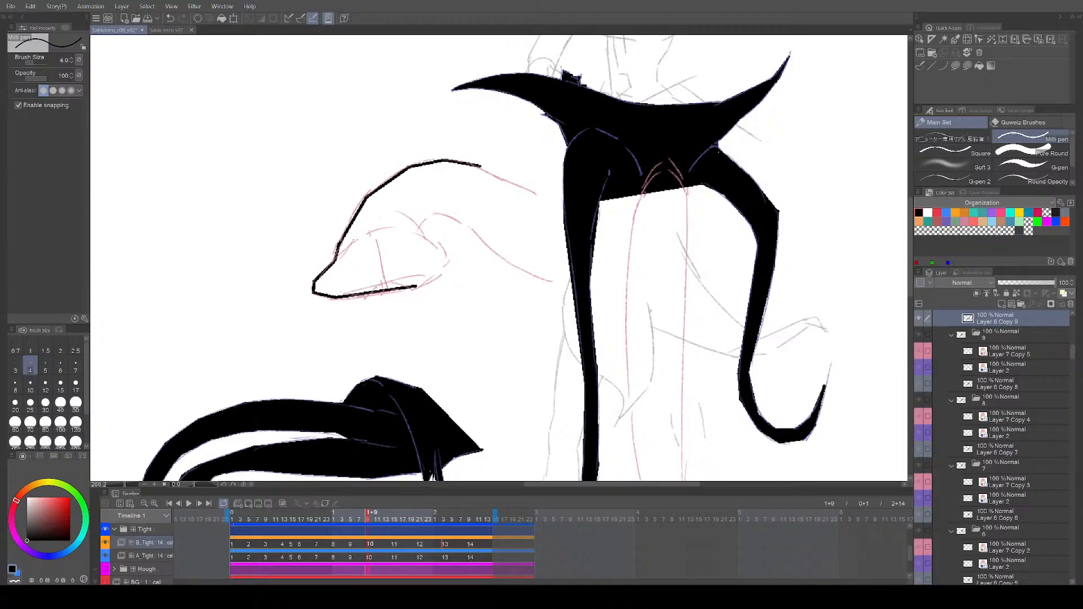
{"action": "left_click", "coordinate": [496, 178], "text": "shift"}
{"action": "left_click", "coordinate": [565, 203], "text": "shift"}
Step: Ink the inner edge of cel 10's pink shape from the ribbon back around to its underside, and save the file
{"action": "left_click_drag", "start_coordinate": [571, 282], "coordinate": [501, 257]}
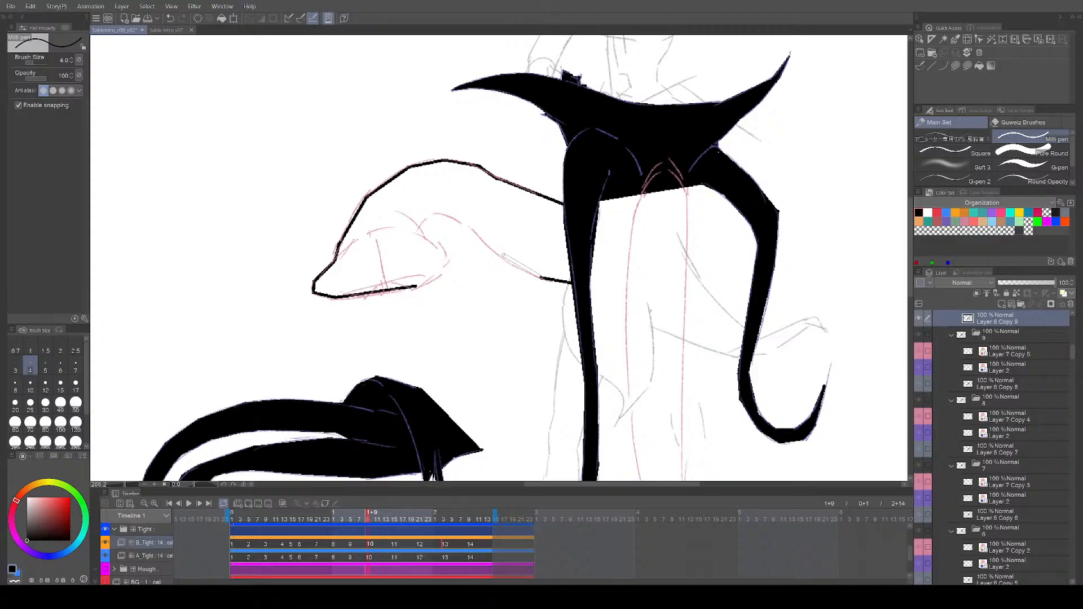
{"action": "left_click", "coordinate": [464, 221], "text": "shift"}
{"action": "left_click", "coordinate": [433, 212], "text": "shift"}
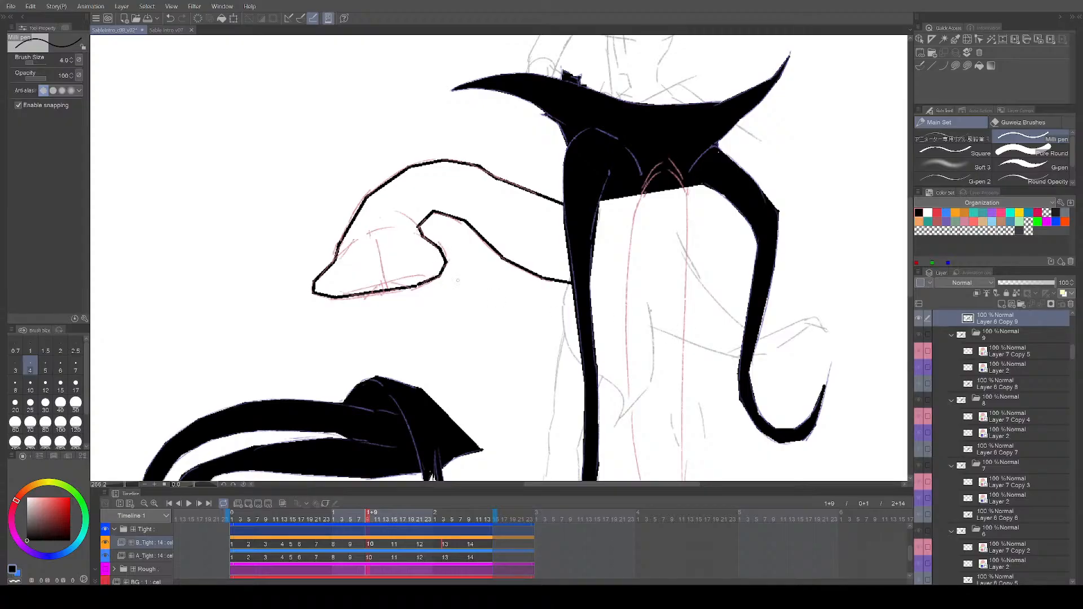
{"action": "scroll", "coordinate": [466, 284], "scroll_direction": "up", "scroll_amount": 5}
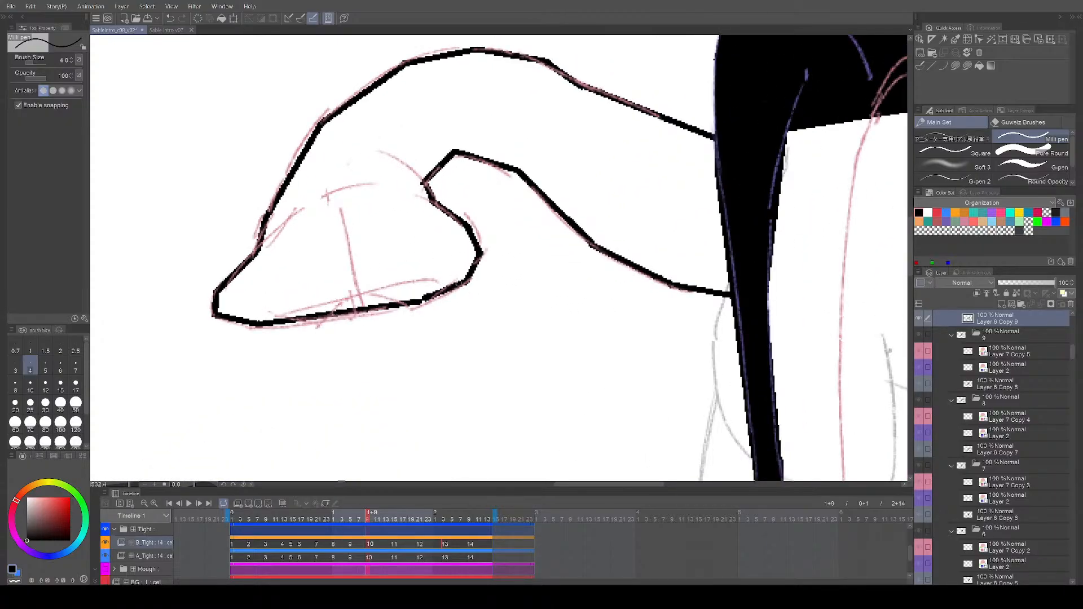
{"action": "scroll", "coordinate": [542, 288], "scroll_direction": "down", "scroll_amount": 8}
{"action": "left_click_drag", "start_coordinate": [804, 413], "coordinate": [701, 356]}
{"action": "key", "text": "ctrl+s"}
Step: Show cel 10's Layer 6 Copy 9 in pale yellow and turn off the layer color of Layer 2
{"action": "mouse_move", "coordinate": [646, 417]}
{"action": "left_mouse_down"}
{"action": "mouse_move", "coordinate": [672, 429]}
{"action": "mouse_move", "coordinate": [708, 412]}
{"action": "left_mouse_up"}
{"action": "scroll", "coordinate": [721, 402], "scroll_direction": "up", "scroll_amount": 1}
{"action": "left_click_drag", "start_coordinate": [720, 357], "coordinate": [836, 368]}
{"action": "left_click_drag", "start_coordinate": [628, 391], "coordinate": [560, 417]}
{"action": "mouse_move", "coordinate": [659, 402]}
{"action": "left_mouse_down"}
{"action": "mouse_move", "coordinate": [887, 418]}
{"action": "mouse_move", "coordinate": [634, 430]}
{"action": "mouse_move", "coordinate": [656, 439]}
{"action": "mouse_move", "coordinate": [655, 136]}
{"action": "left_mouse_up"}
{"action": "scroll", "coordinate": [967, 378], "scroll_direction": "up", "scroll_amount": 3}
{"action": "left_click_drag", "start_coordinate": [605, 270], "coordinate": [621, 287]}
{"action": "mouse_move", "coordinate": [683, 428]}
{"action": "left_mouse_down"}
{"action": "mouse_move", "coordinate": [728, 399]}
{"action": "mouse_move", "coordinate": [663, 390]}
{"action": "left_mouse_up"}
{"action": "left_click", "coordinate": [999, 390]}
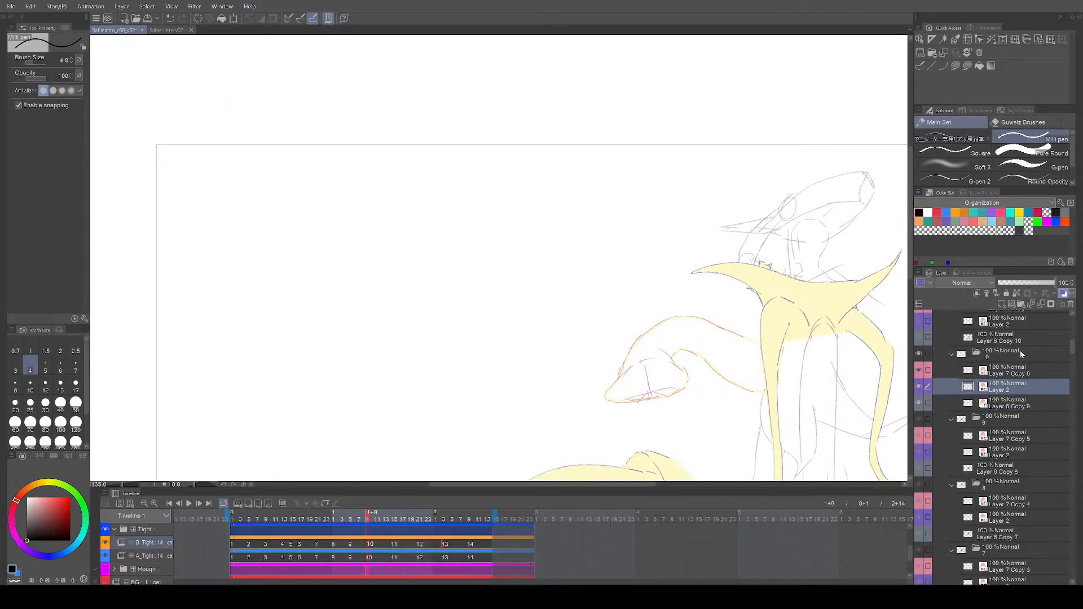
{"action": "key", "text": "ctrl+z"}
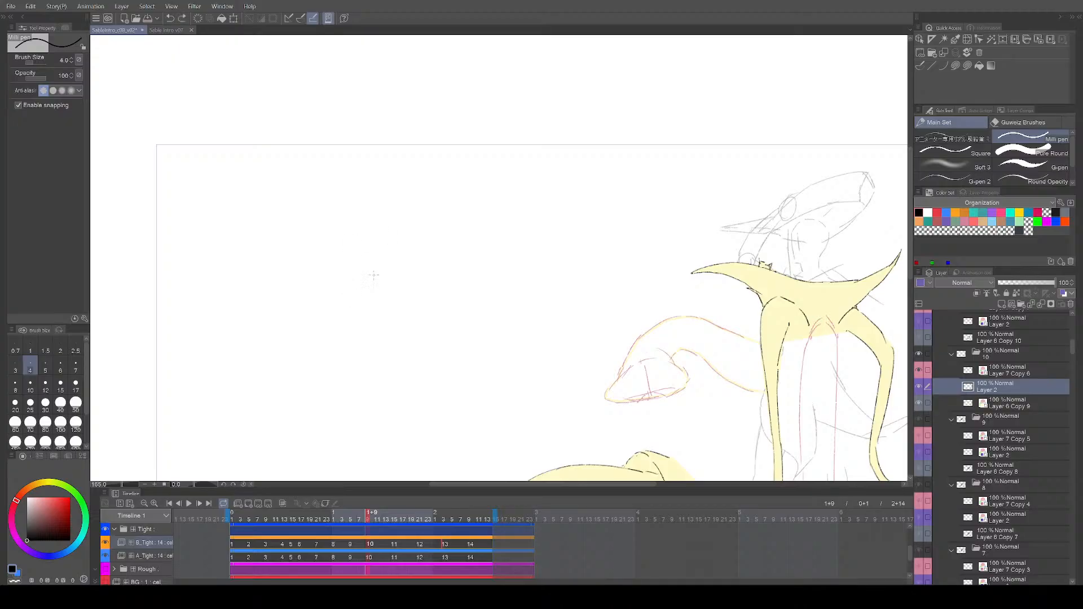
Step: Set the brush size to 2 and draw a simple black-outlined figure in the empty canvas area on Layer 2
{"action": "key", "text": "bracketleft"}
{"action": "key", "text": "bracketleft"}
{"action": "key", "text": "bracketleft"}
{"action": "scroll", "coordinate": [339, 302], "scroll_direction": "up", "scroll_amount": 2}
{"action": "mouse_move", "coordinate": [353, 287]}
{"action": "left_mouse_down"}
{"action": "mouse_move", "coordinate": [360, 206]}
{"action": "mouse_move", "coordinate": [382, 286]}
{"action": "mouse_move", "coordinate": [389, 221]}
{"action": "mouse_move", "coordinate": [390, 284]}
{"action": "mouse_move", "coordinate": [465, 299]}
{"action": "mouse_move", "coordinate": [440, 321]}
{"action": "mouse_move", "coordinate": [392, 306]}
{"action": "mouse_move", "coordinate": [406, 390]}
{"action": "mouse_move", "coordinate": [390, 392]}
{"action": "mouse_move", "coordinate": [368, 333]}
{"action": "mouse_move", "coordinate": [335, 401]}
{"action": "mouse_move", "coordinate": [343, 311]}
{"action": "mouse_move", "coordinate": [282, 313]}
{"action": "left_mouse_up"}
{"action": "key", "text": "ctrl+z"}
{"action": "key", "text": "ctrl+z"}
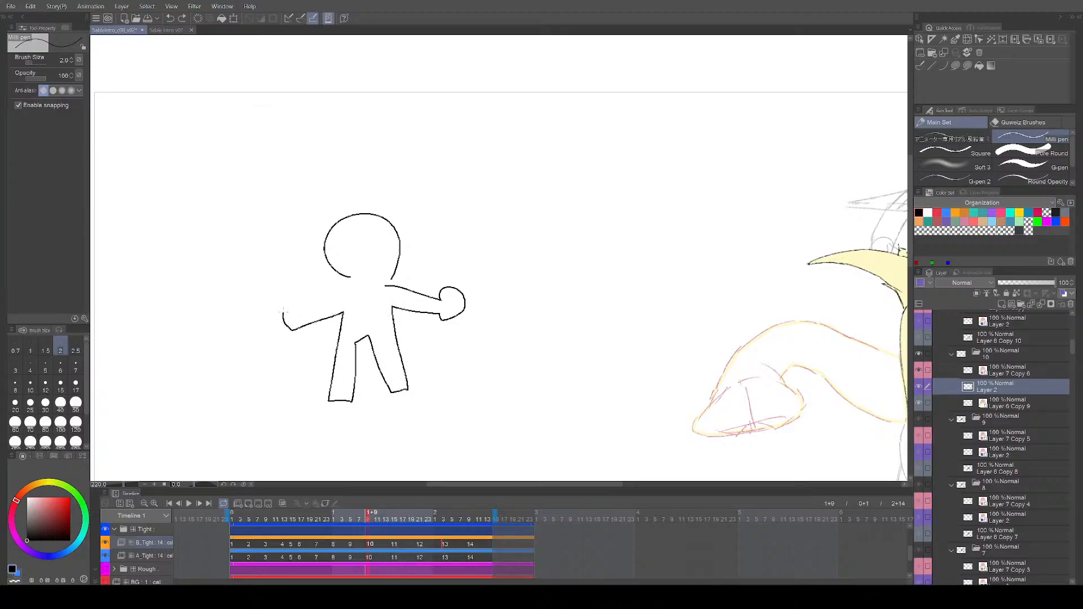
{"action": "mouse_move", "coordinate": [480, 311]}
{"action": "left_mouse_down"}
{"action": "mouse_move", "coordinate": [513, 333]}
{"action": "mouse_move", "coordinate": [612, 360]}
{"action": "left_mouse_up"}
{"action": "key", "text": "ctrl+z"}
{"action": "key", "text": "ctrl+z"}
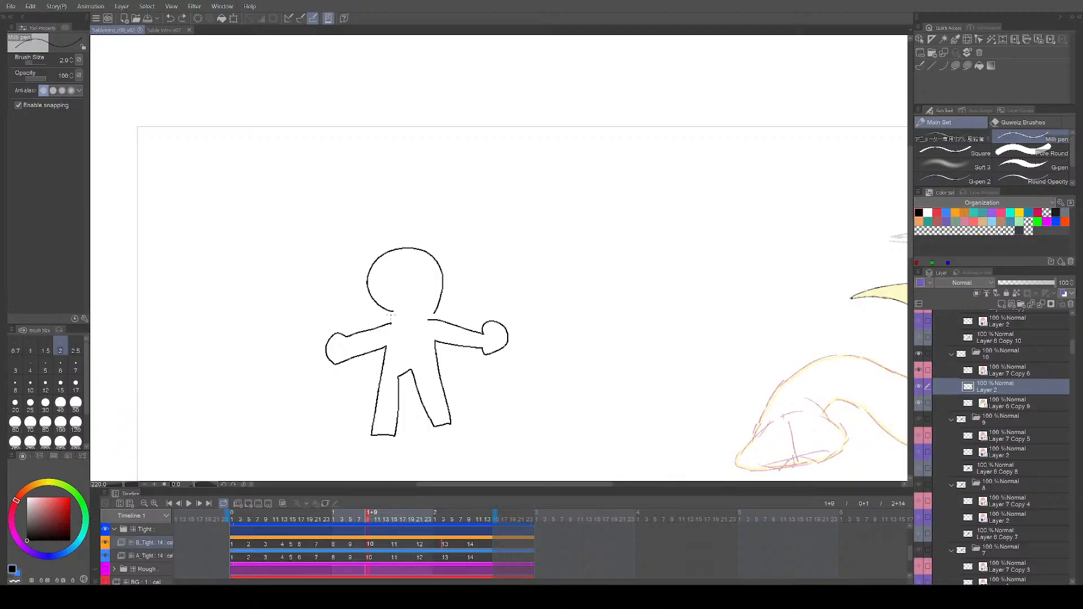
Step: Fill the simple figure's interior on Layer 6 Copy 9 with Lasso fill, and save the file
{"action": "left_click", "coordinate": [1008, 403]}
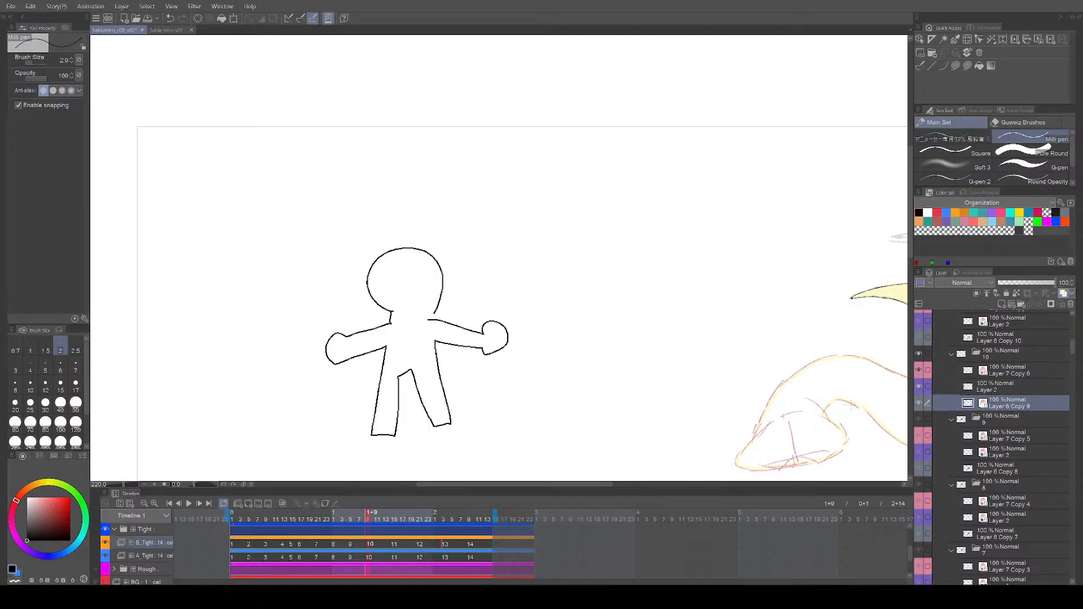
{"action": "scroll", "coordinate": [573, 412], "scroll_direction": "up", "scroll_amount": 1}
{"action": "left_click", "coordinate": [956, 65]}
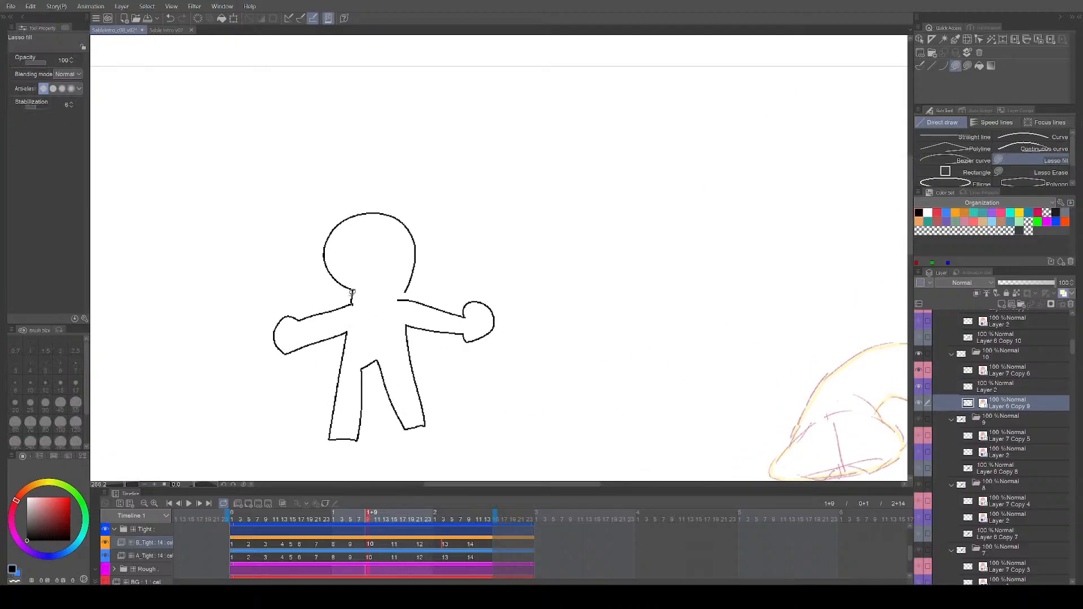
{"action": "mouse_move", "coordinate": [356, 286]}
{"action": "left_mouse_down"}
{"action": "mouse_move", "coordinate": [330, 269]}
{"action": "mouse_move", "coordinate": [328, 239]}
{"action": "mouse_move", "coordinate": [339, 216]}
{"action": "mouse_move", "coordinate": [373, 208]}
{"action": "mouse_move", "coordinate": [403, 219]}
{"action": "mouse_move", "coordinate": [417, 250]}
{"action": "mouse_move", "coordinate": [404, 298]}
{"action": "mouse_move", "coordinate": [470, 317]}
{"action": "mouse_move", "coordinate": [478, 300]}
{"action": "mouse_move", "coordinate": [493, 311]}
{"action": "mouse_move", "coordinate": [484, 334]}
{"action": "mouse_move", "coordinate": [469, 337]}
{"action": "mouse_move", "coordinate": [407, 323]}
{"action": "mouse_move", "coordinate": [426, 422]}
{"action": "mouse_move", "coordinate": [400, 415]}
{"action": "mouse_move", "coordinate": [376, 356]}
{"action": "mouse_move", "coordinate": [361, 365]}
{"action": "mouse_move", "coordinate": [360, 434]}
{"action": "mouse_move", "coordinate": [340, 437]}
{"action": "mouse_move", "coordinate": [355, 325]}
{"action": "mouse_move", "coordinate": [281, 340]}
{"action": "mouse_move", "coordinate": [289, 313]}
{"action": "mouse_move", "coordinate": [354, 287]}
{"action": "left_mouse_up"}
{"action": "scroll", "coordinate": [631, 389], "scroll_direction": "down", "scroll_amount": 2}
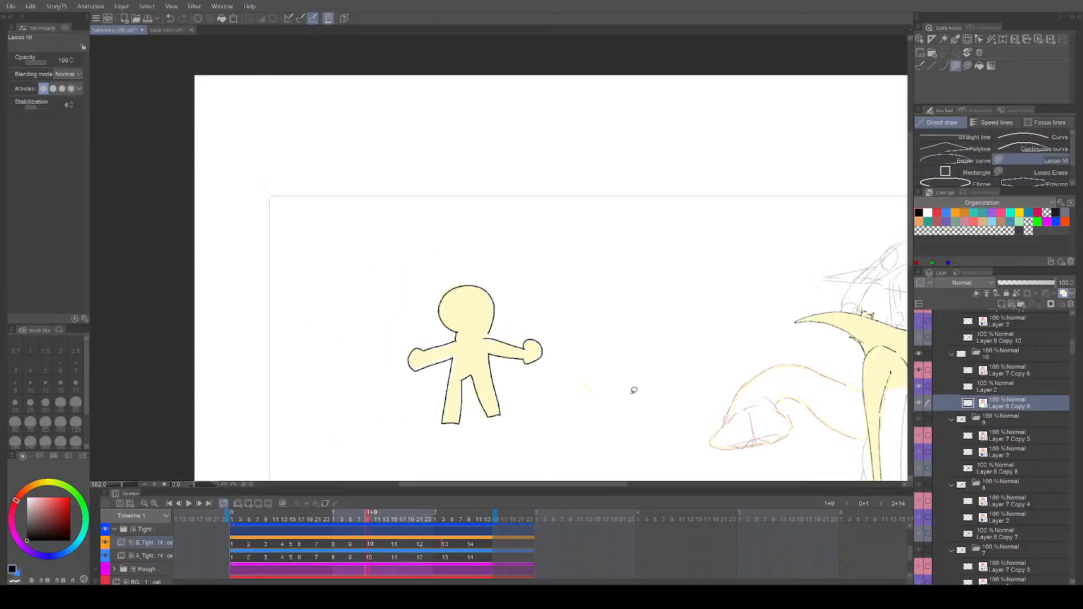
{"action": "scroll", "coordinate": [660, 345], "scroll_direction": "up", "scroll_amount": 1}
{"action": "mouse_move", "coordinate": [560, 399]}
{"action": "left_mouse_down"}
{"action": "mouse_move", "coordinate": [585, 410]}
{"action": "mouse_move", "coordinate": [638, 400]}
{"action": "left_mouse_up"}
{"action": "key", "text": "ctrl+s"}
Step: Draw loose Milli pen strokes around the figure, undo them, and clear the figure's yellow fill
{"action": "scroll", "coordinate": [584, 399], "scroll_direction": "up", "scroll_amount": 1}
{"action": "key", "text": "p"}
{"action": "left_click_drag", "start_coordinate": [276, 180], "coordinate": [288, 415]}
{"action": "left_click_drag", "start_coordinate": [380, 127], "coordinate": [366, 253]}
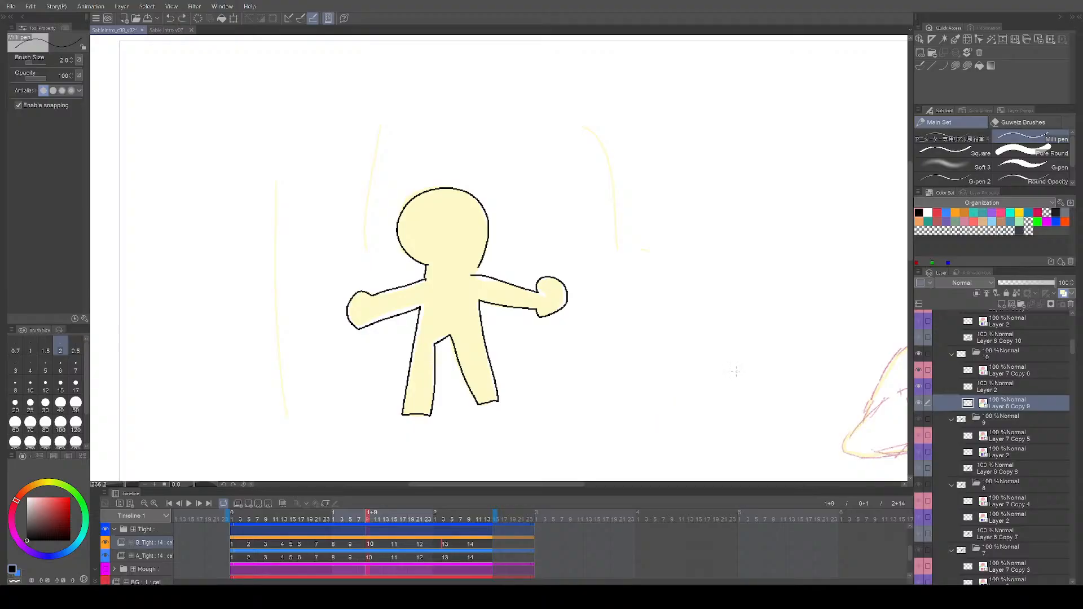
{"action": "left_click_drag", "start_coordinate": [700, 368], "coordinate": [673, 369]}
{"action": "key", "text": "ctrl+s"}
{"action": "scroll", "coordinate": [577, 402], "scroll_direction": "up", "scroll_amount": 2}
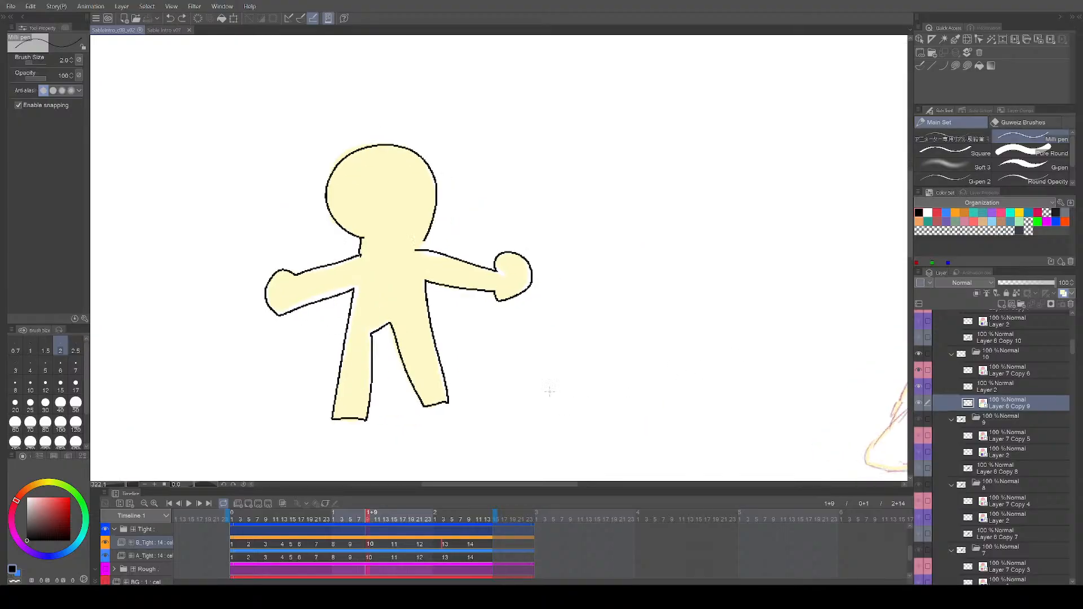
{"action": "left_click_drag", "start_coordinate": [553, 391], "coordinate": [630, 422]}
{"action": "key", "text": "Delete"}
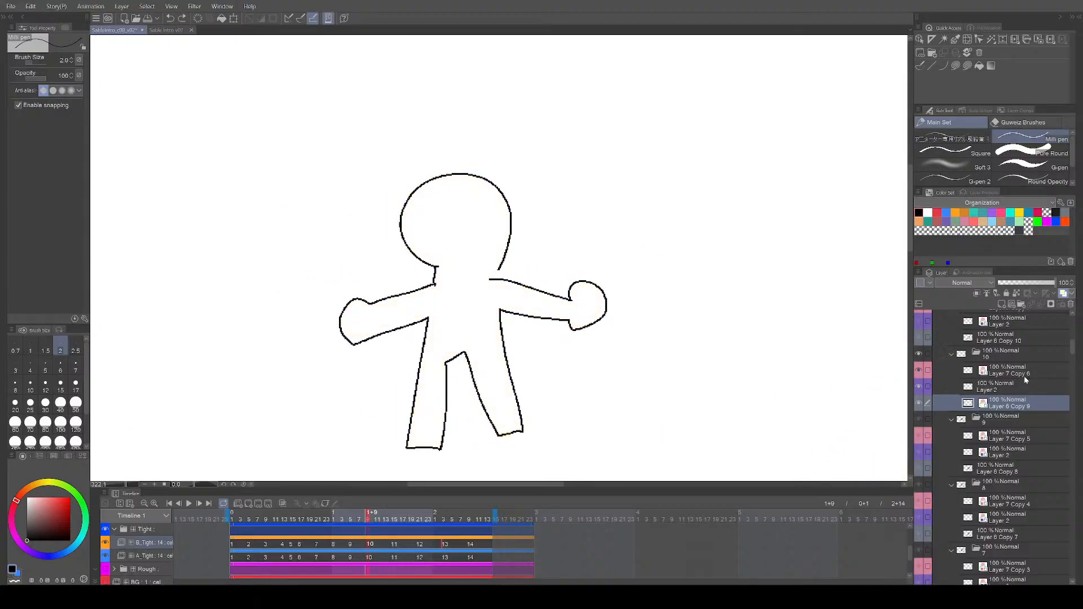
Step: Add a new layer above Layer 2 and draw small red highlight ovals on the figure's head and both hands
{"action": "left_click", "coordinate": [1003, 387]}
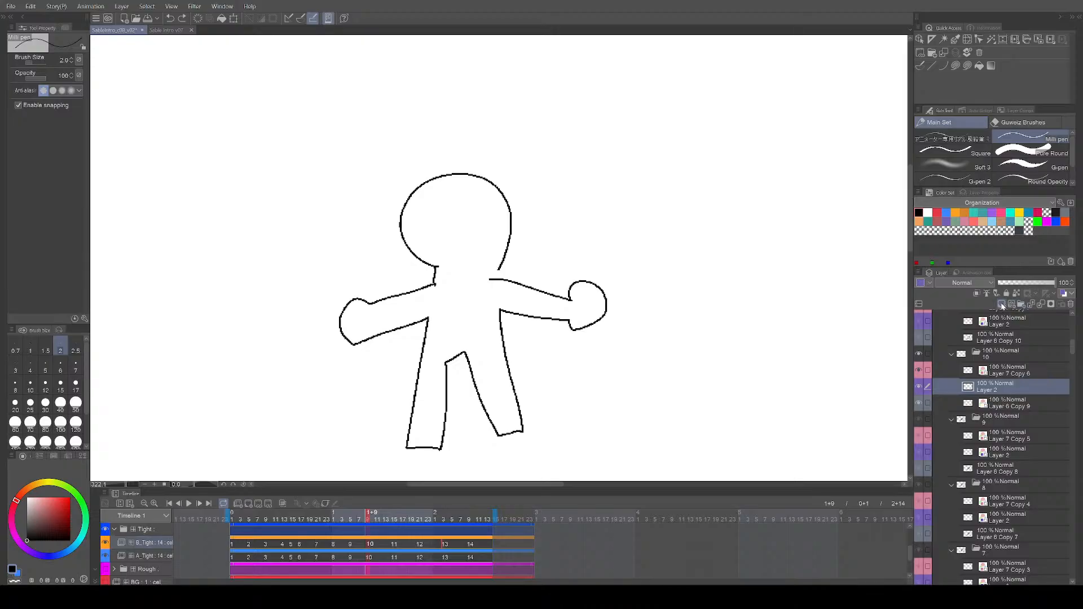
{"action": "left_click", "coordinate": [1002, 304]}
{"action": "left_click", "coordinate": [938, 210]}
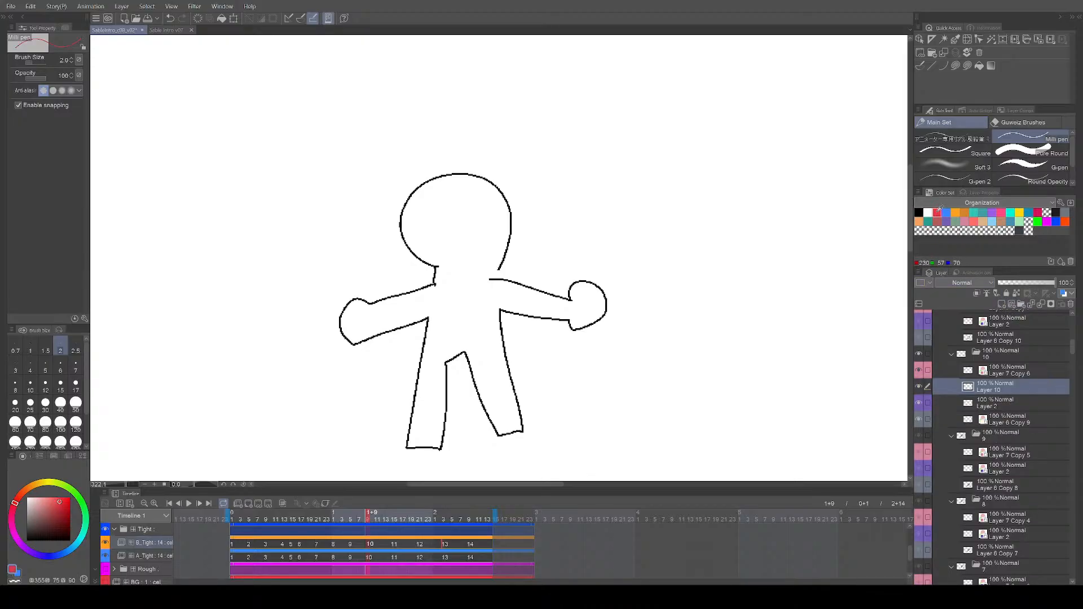
{"action": "mouse_move", "coordinate": [454, 181]}
{"action": "left_mouse_down"}
{"action": "mouse_move", "coordinate": [471, 190]}
{"action": "mouse_move", "coordinate": [458, 180]}
{"action": "left_mouse_up"}
{"action": "key", "text": "ctrl+z"}
{"action": "scroll", "coordinate": [502, 365], "scroll_direction": "up", "scroll_amount": 1}
{"action": "left_click_drag", "start_coordinate": [490, 358], "coordinate": [531, 377]}
{"action": "key", "text": "ctrl+z"}
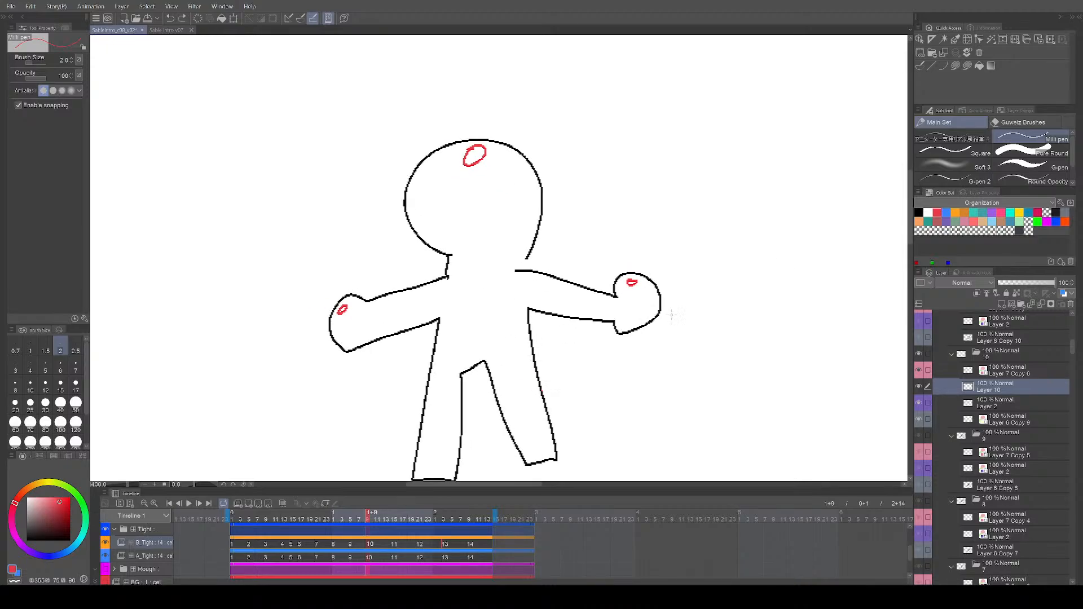
Step: Draw blue curved shadow lines under the figure's head and around its neck
{"action": "left_click", "coordinate": [947, 213]}
{"action": "mouse_move", "coordinate": [418, 223]}
{"action": "left_mouse_down"}
{"action": "mouse_move", "coordinate": [513, 255]}
{"action": "mouse_move", "coordinate": [499, 269]}
{"action": "left_mouse_up"}
{"action": "key", "text": "ctrl+z"}
{"action": "left_click_drag", "start_coordinate": [537, 324], "coordinate": [537, 282]}
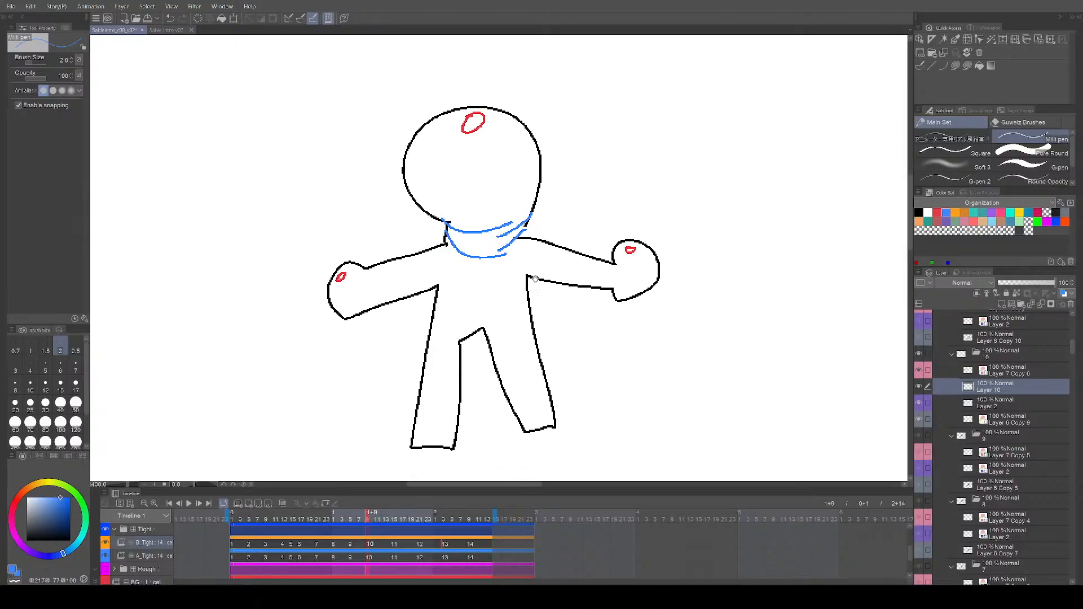
Step: Draw blue shadow lines along the figure's lower arms, between its legs and across its feet, and save the file
{"action": "left_click_drag", "start_coordinate": [330, 299], "coordinate": [402, 292]}
{"action": "left_click_drag", "start_coordinate": [413, 432], "coordinate": [452, 434]}
{"action": "left_click_drag", "start_coordinate": [515, 418], "coordinate": [550, 415]}
{"action": "mouse_move", "coordinate": [526, 272]}
{"action": "left_mouse_down"}
{"action": "mouse_move", "coordinate": [559, 270]}
{"action": "mouse_move", "coordinate": [618, 285]}
{"action": "mouse_move", "coordinate": [655, 272]}
{"action": "mouse_move", "coordinate": [640, 391]}
{"action": "mouse_move", "coordinate": [648, 382]}
{"action": "mouse_move", "coordinate": [627, 381]}
{"action": "mouse_move", "coordinate": [624, 403]}
{"action": "left_mouse_up"}
{"action": "key", "text": "ctrl+z"}
{"action": "key", "text": "ctrl+s"}
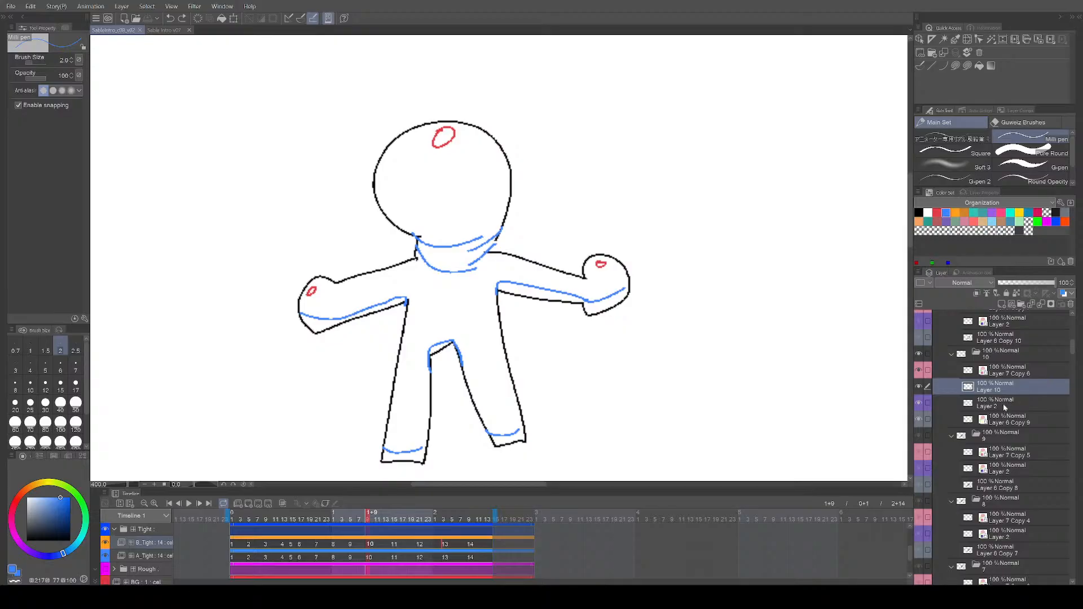
Step: On Layer 6 Copy 9, paint inside the head's red oval with black at brush size 7, and save the file
{"action": "left_click", "coordinate": [1001, 423]}
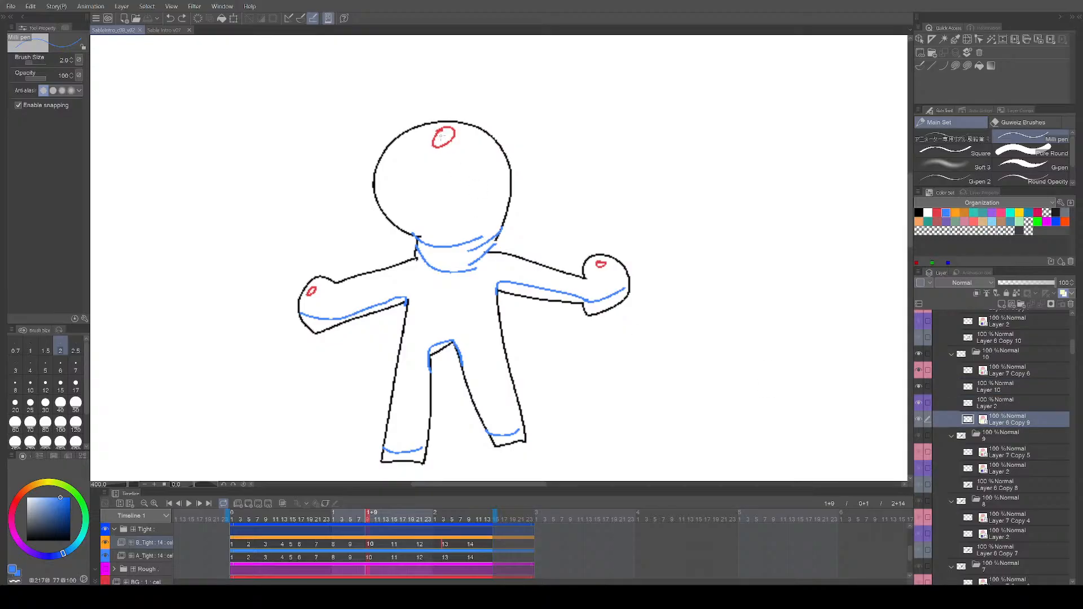
{"action": "left_click", "coordinate": [920, 213]}
{"action": "key", "text": "bracketright"}
{"action": "key", "text": "bracketright"}
{"action": "key", "text": "bracketright"}
{"action": "key", "text": "bracketright"}
{"action": "key", "text": "bracketright"}
{"action": "key", "text": "bracketright"}
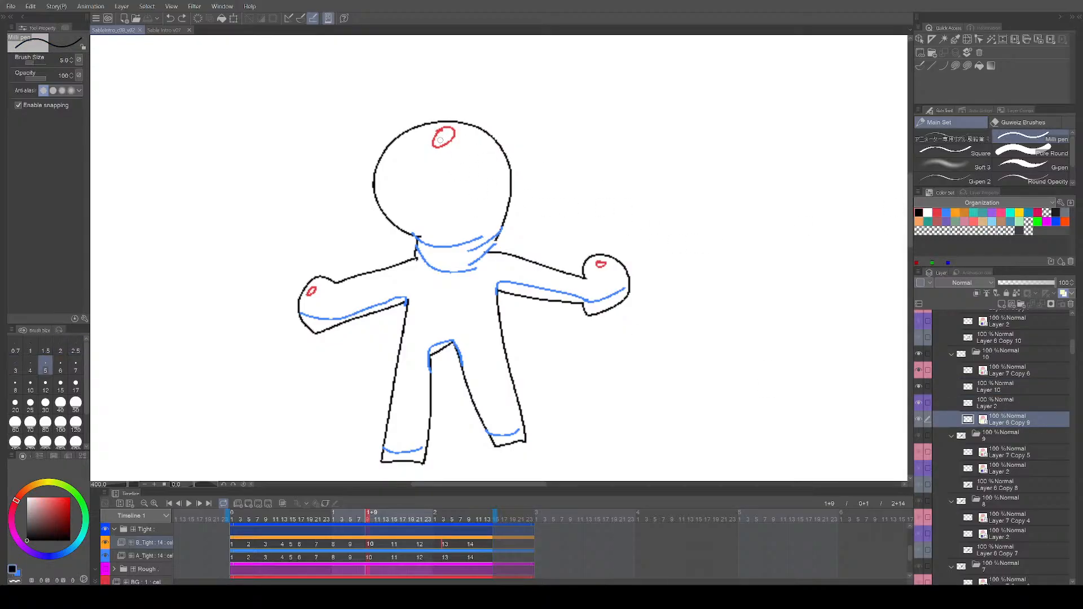
{"action": "left_click_drag", "start_coordinate": [446, 139], "coordinate": [438, 147]}
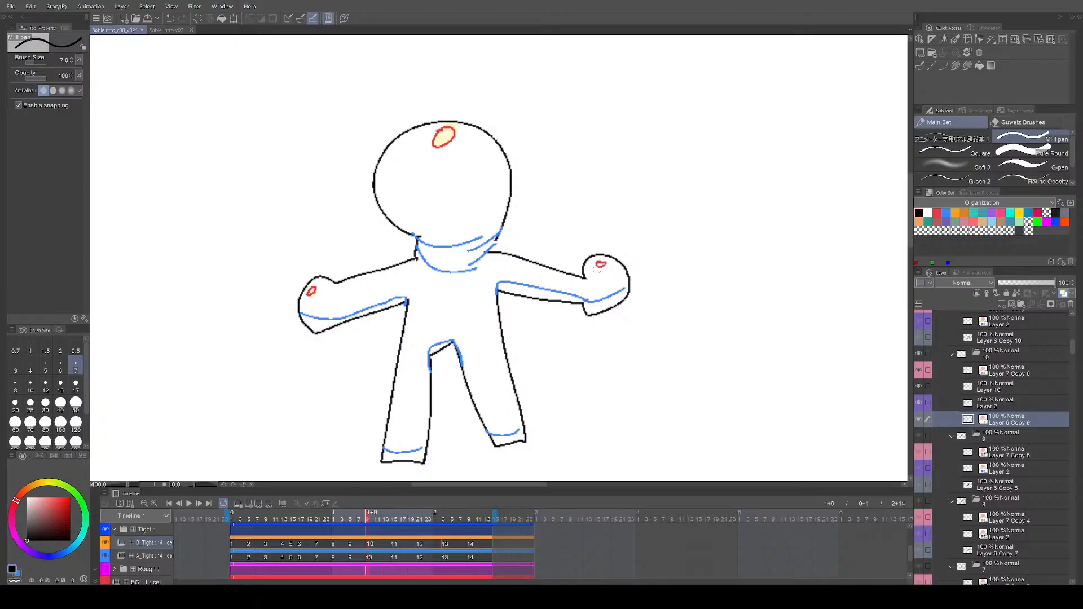
{"action": "scroll", "coordinate": [472, 356], "scroll_direction": "down", "scroll_amount": 2}
{"action": "left_click_drag", "start_coordinate": [488, 343], "coordinate": [563, 382]}
{"action": "scroll", "coordinate": [551, 380], "scroll_direction": "up", "scroll_amount": 1}
{"action": "key", "text": "ctrl+s"}
{"action": "scroll", "coordinate": [534, 385], "scroll_direction": "up", "scroll_amount": 1}
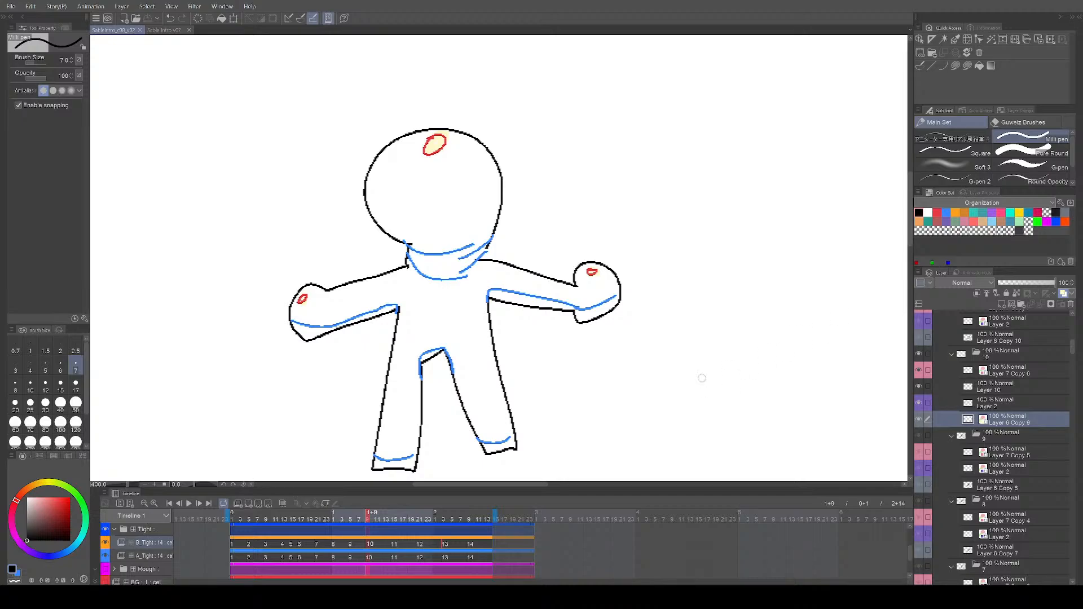
Step: Add a new layer above Layer 6 Copy 9 and paint the figure's neck shadow in light blue
{"action": "left_click", "coordinate": [947, 212]}
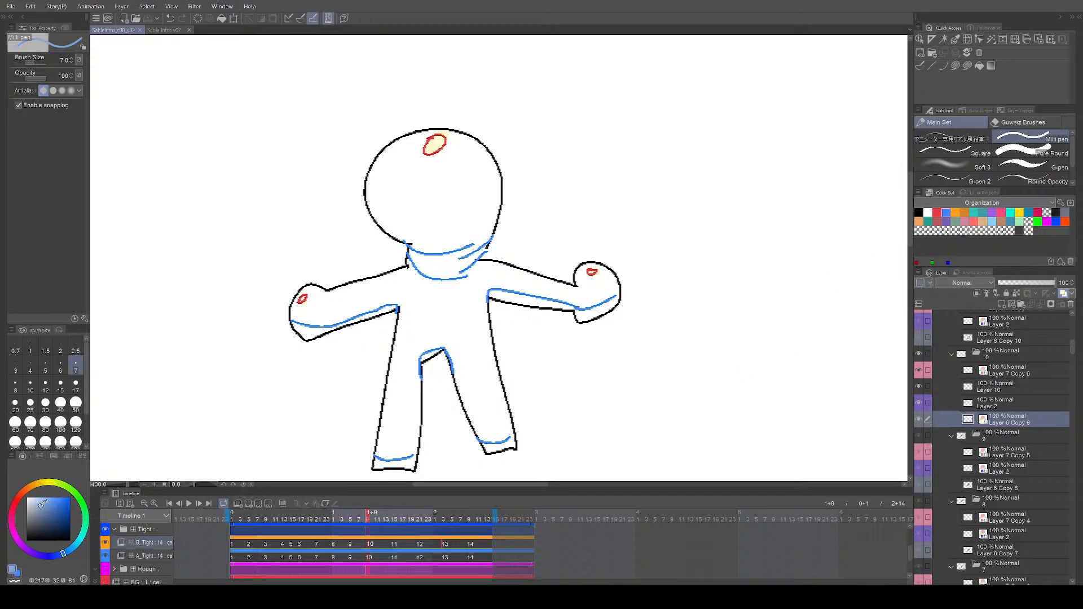
{"action": "left_click_drag", "start_coordinate": [416, 259], "coordinate": [428, 262]}
{"action": "left_click", "coordinate": [1004, 305]}
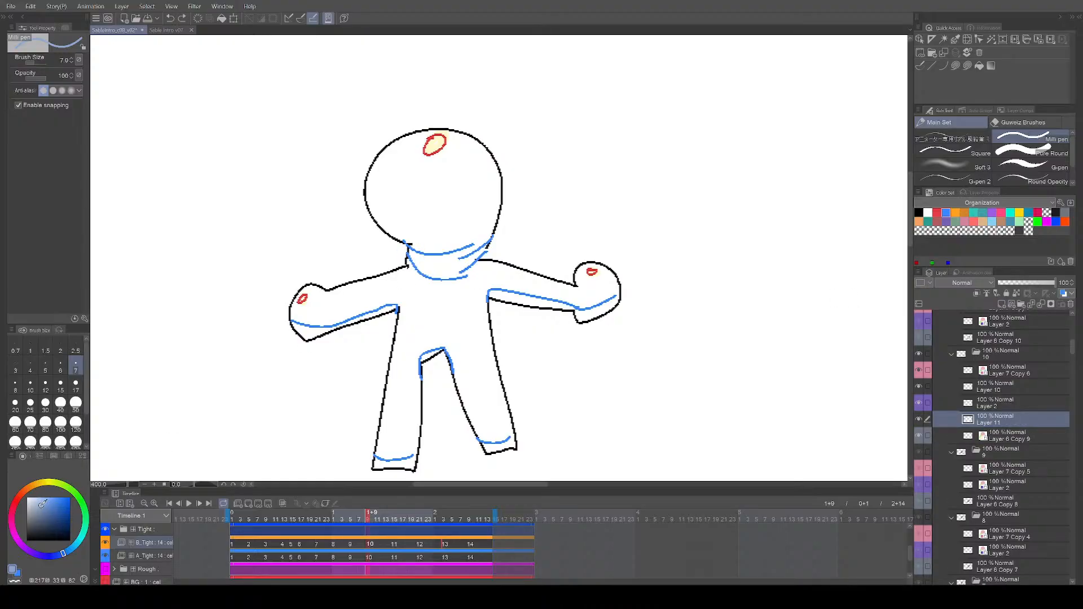
{"action": "left_click_drag", "start_coordinate": [42, 504], "coordinate": [38, 501]}
{"action": "mouse_move", "coordinate": [433, 260]}
{"action": "left_mouse_down"}
{"action": "mouse_move", "coordinate": [420, 265]}
{"action": "mouse_move", "coordinate": [480, 249]}
{"action": "mouse_move", "coordinate": [459, 271]}
{"action": "mouse_move", "coordinate": [450, 264]}
{"action": "left_mouse_up"}
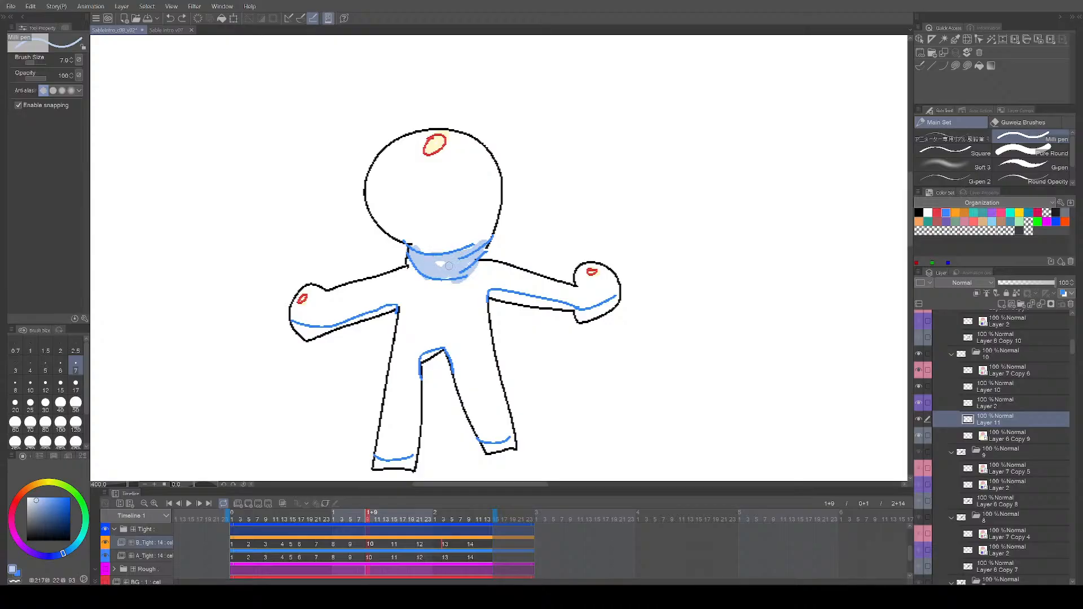
Step: Fill the shadow areas under the figure's arms, between its legs and on its feet with light blue, and save the file
{"action": "left_click_drag", "start_coordinate": [299, 334], "coordinate": [395, 308]}
{"action": "left_click_drag", "start_coordinate": [445, 351], "coordinate": [424, 364]}
{"action": "mouse_move", "coordinate": [497, 293]}
{"action": "left_mouse_down"}
{"action": "mouse_move", "coordinate": [610, 304]}
{"action": "mouse_move", "coordinate": [581, 319]}
{"action": "left_mouse_up"}
{"action": "left_click_drag", "start_coordinate": [486, 446], "coordinate": [517, 443]}
{"action": "left_click_drag", "start_coordinate": [414, 465], "coordinate": [372, 460]}
{"action": "scroll", "coordinate": [626, 390], "scroll_direction": "down", "scroll_amount": 3}
{"action": "scroll", "coordinate": [522, 422], "scroll_direction": "up", "scroll_amount": 3}
{"action": "left_click_drag", "start_coordinate": [566, 427], "coordinate": [518, 411]}
{"action": "scroll", "coordinate": [561, 412], "scroll_direction": "up", "scroll_amount": 1}
{"action": "key", "text": "ctrl+s"}
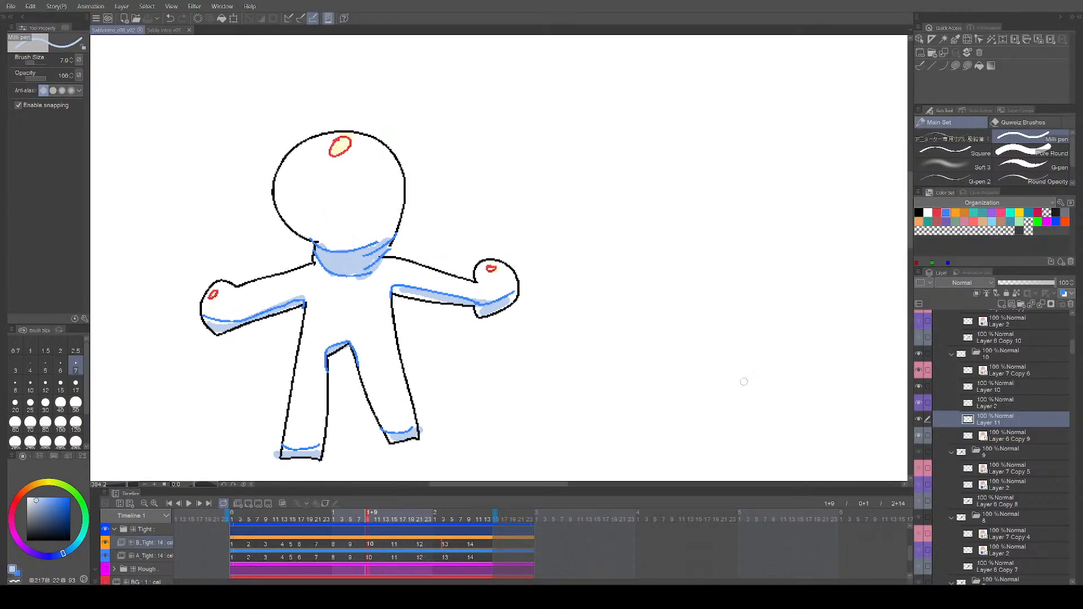
Step: Lasso the whole simple figure and delete its light-blue shadow fill
{"action": "scroll", "coordinate": [738, 380], "scroll_direction": "down", "scroll_amount": 8}
{"action": "left_click_drag", "start_coordinate": [714, 426], "coordinate": [280, 324]}
{"action": "left_click_drag", "start_coordinate": [667, 382], "coordinate": [753, 395]}
{"action": "mouse_move", "coordinate": [632, 418]}
{"action": "left_mouse_down"}
{"action": "mouse_move", "coordinate": [614, 426]}
{"action": "mouse_move", "coordinate": [726, 461]}
{"action": "left_mouse_up"}
{"action": "scroll", "coordinate": [618, 423], "scroll_direction": "up", "scroll_amount": 1}
{"action": "scroll", "coordinate": [317, 319], "scroll_direction": "up", "scroll_amount": 1}
{"action": "left_click_drag", "start_coordinate": [317, 319], "coordinate": [375, 381]}
{"action": "key", "text": "m"}
{"action": "mouse_move", "coordinate": [352, 184]}
{"action": "left_mouse_down"}
{"action": "mouse_move", "coordinate": [305, 191]}
{"action": "mouse_move", "coordinate": [487, 218]}
{"action": "mouse_move", "coordinate": [347, 164]}
{"action": "left_mouse_up"}
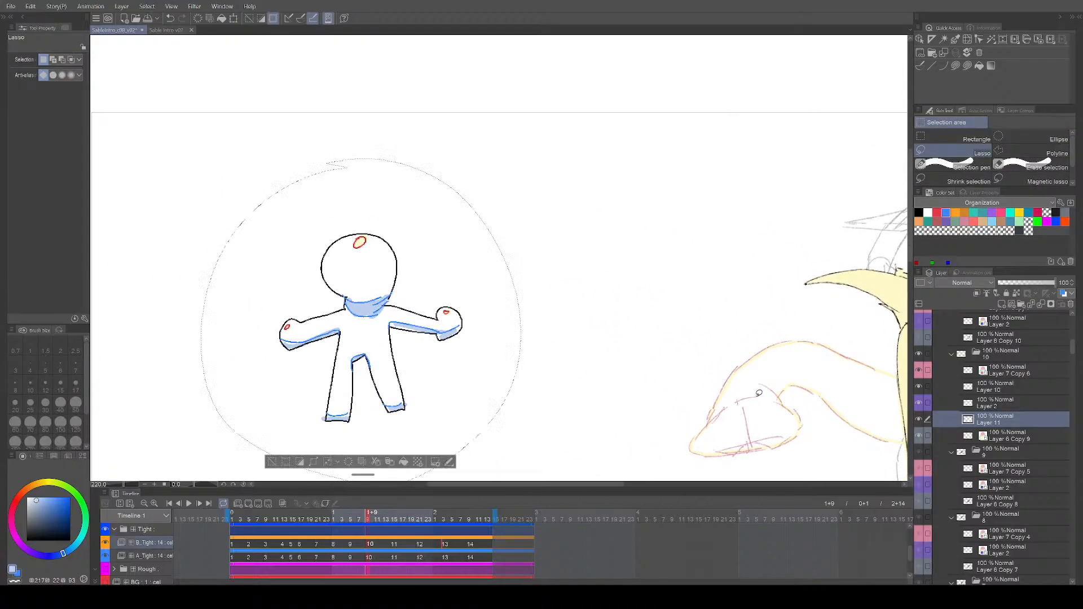
{"action": "key", "text": "Delete"}
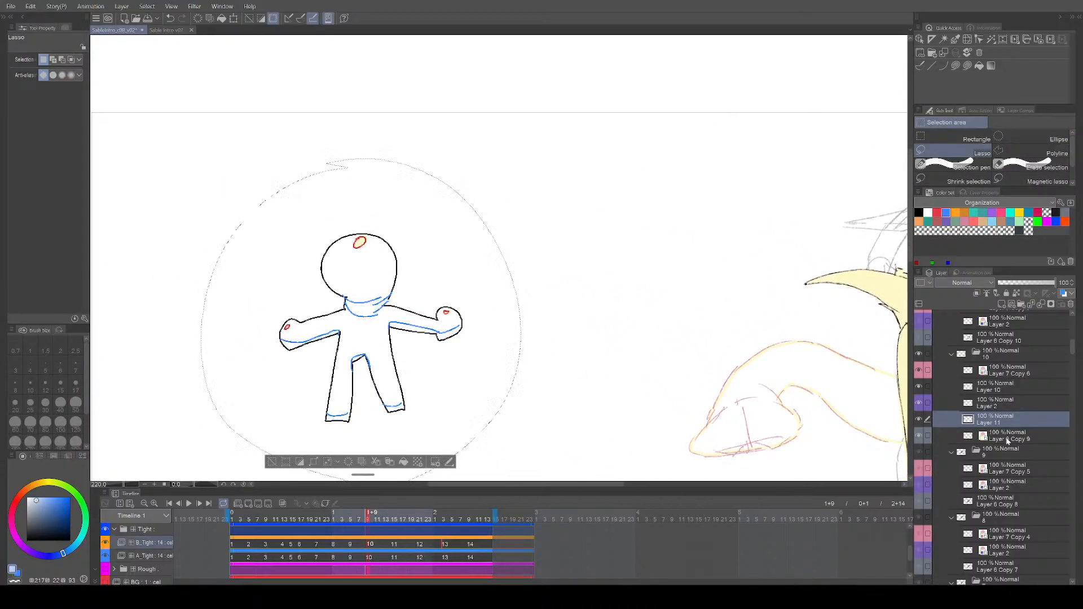
Step: Delete the selected figure's artwork from Layer 6 Copy 9, Layer 2 and Layer 10, clear the selection and return to the pen
{"action": "left_click", "coordinate": [1009, 442]}
{"action": "left_click", "coordinate": [1000, 403]}
{"action": "key", "text": "Delete"}
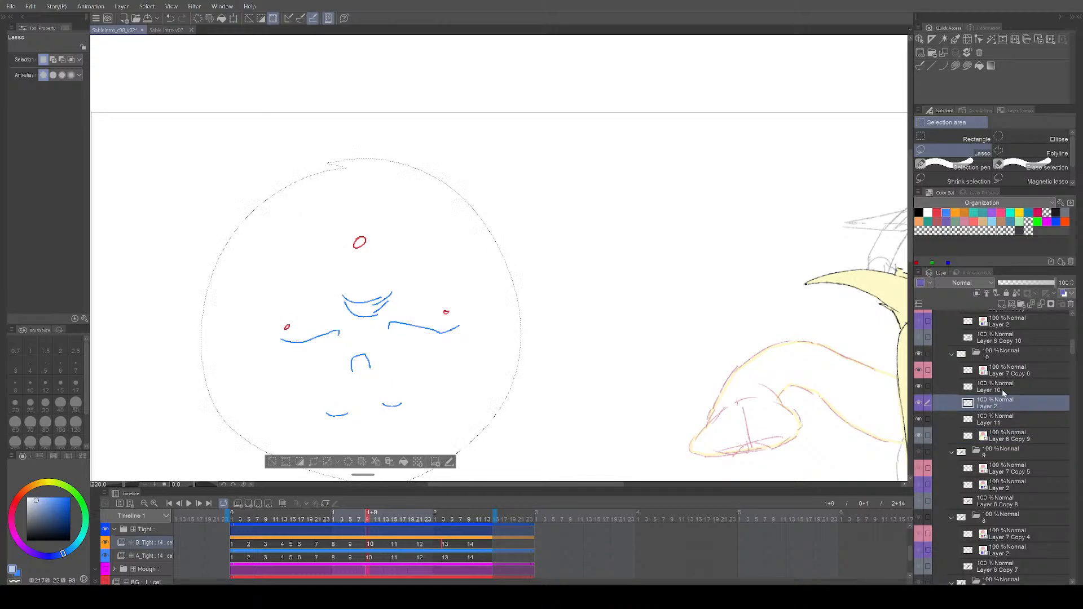
{"action": "left_click", "coordinate": [1000, 390]}
{"action": "key", "text": "Delete"}
{"action": "key", "text": "ctrl+d"}
{"action": "key", "text": "p"}
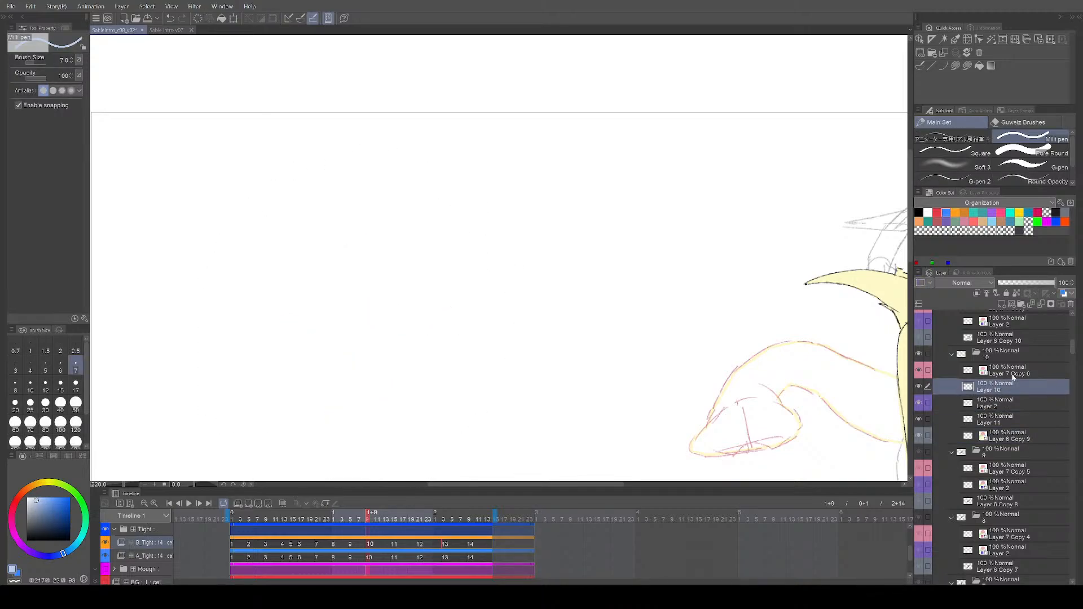
Step: Delete the two emptied demo layers, Layer 10 and Layer 11
{"action": "left_click", "coordinate": [1071, 305]}
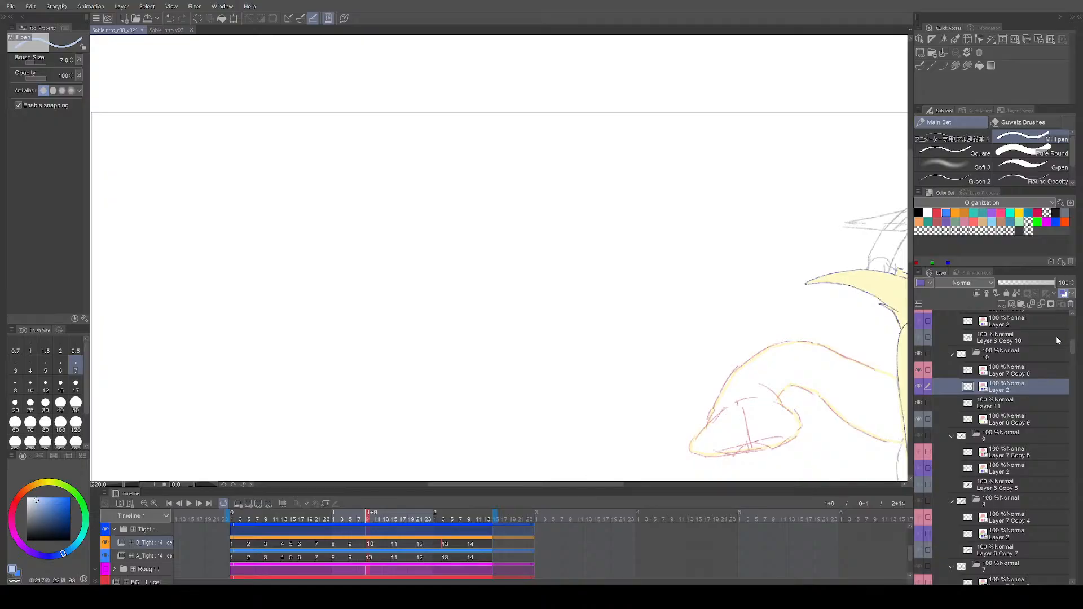
{"action": "left_click", "coordinate": [1002, 403]}
{"action": "left_click", "coordinate": [1071, 305]}
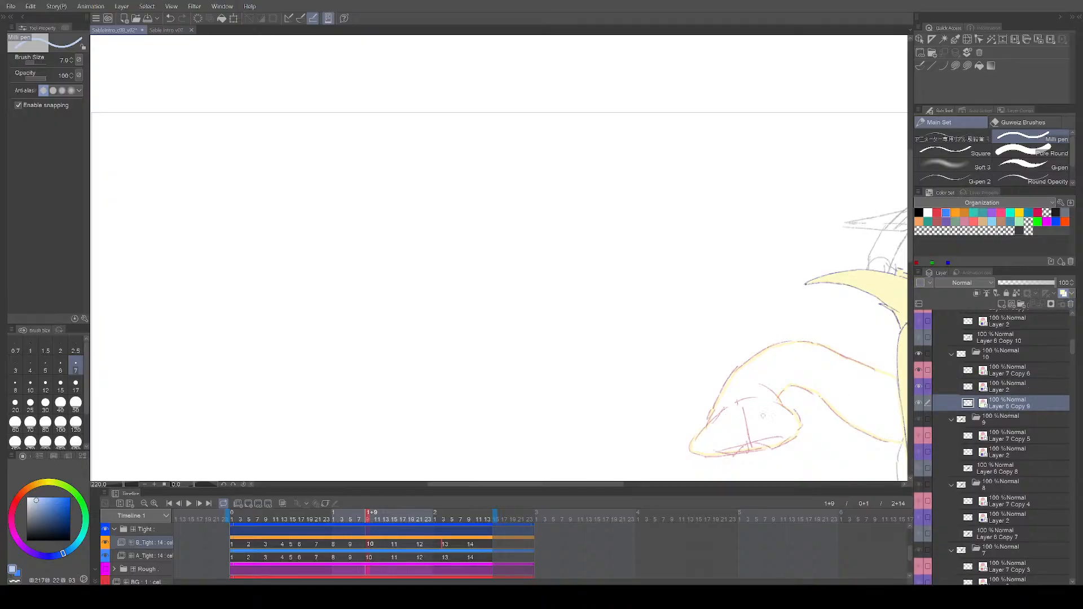
Step: Save the file and turn off the layer colour of Layer 6 Copy 9 in cel 10
{"action": "left_click_drag", "start_coordinate": [732, 417], "coordinate": [339, 301]}
{"action": "left_click_drag", "start_coordinate": [728, 387], "coordinate": [779, 427]}
{"action": "key", "text": "ctrl+s"}
{"action": "scroll", "coordinate": [596, 408], "scroll_direction": "up", "scroll_amount": 3}
{"action": "left_click", "coordinate": [1064, 293]}
{"action": "scroll", "coordinate": [692, 342], "scroll_direction": "down", "scroll_amount": 4}
{"action": "scroll", "coordinate": [666, 423], "scroll_direction": "down", "scroll_amount": 3}
{"action": "scroll", "coordinate": [451, 351], "scroll_direction": "up", "scroll_amount": 2}
{"action": "left_click_drag", "start_coordinate": [446, 349], "coordinate": [497, 377]}
{"action": "scroll", "coordinate": [497, 375], "scroll_direction": "up", "scroll_amount": 1}
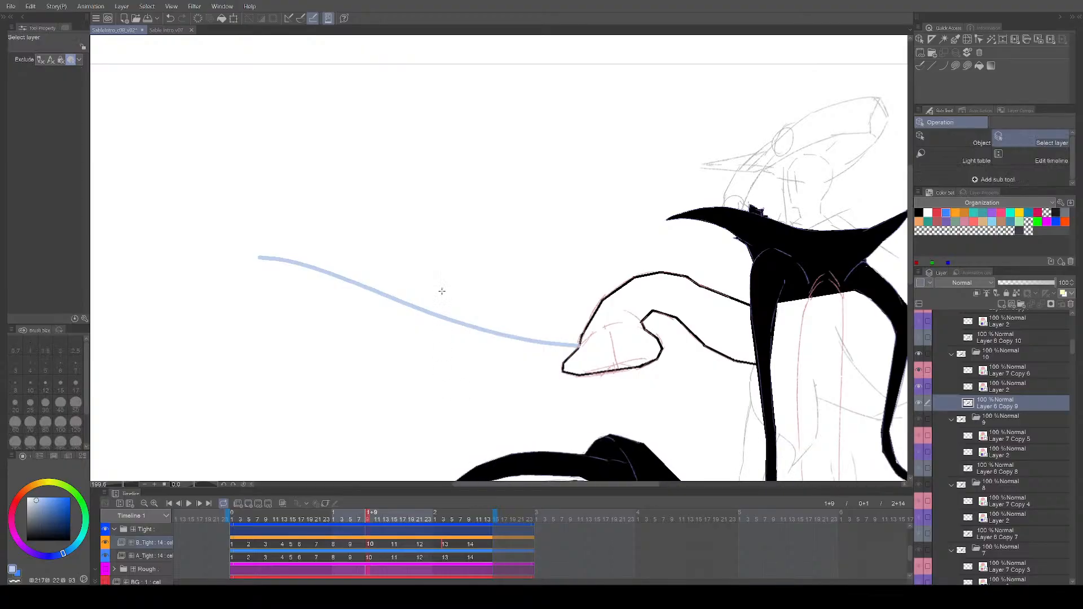
Step: Erase the stray light-blue stroke reaching the curled shape's pointed end with Square Erase at size 100
{"action": "key", "text": "e"}
{"action": "key", "text": "bracketright"}
{"action": "key", "text": "bracketright"}
{"action": "key", "text": "bracketright"}
{"action": "key", "text": "bracketright"}
{"action": "key", "text": "bracketright"}
{"action": "key", "text": "bracketright"}
{"action": "key", "text": "bracketright"}
{"action": "key", "text": "bracketright"}
{"action": "key", "text": "bracketright"}
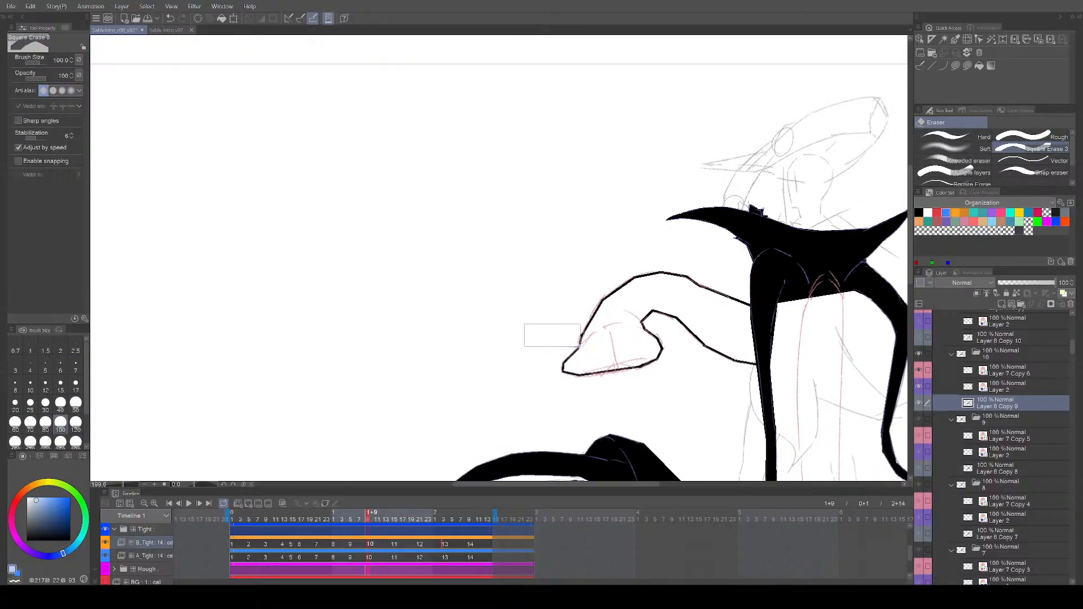
Step: Close the gap in the outline above the curled shape's pointed end with a black Milli pen stroke
{"action": "scroll", "coordinate": [564, 339], "scroll_direction": "up", "scroll_amount": 4}
{"action": "key", "text": "p"}
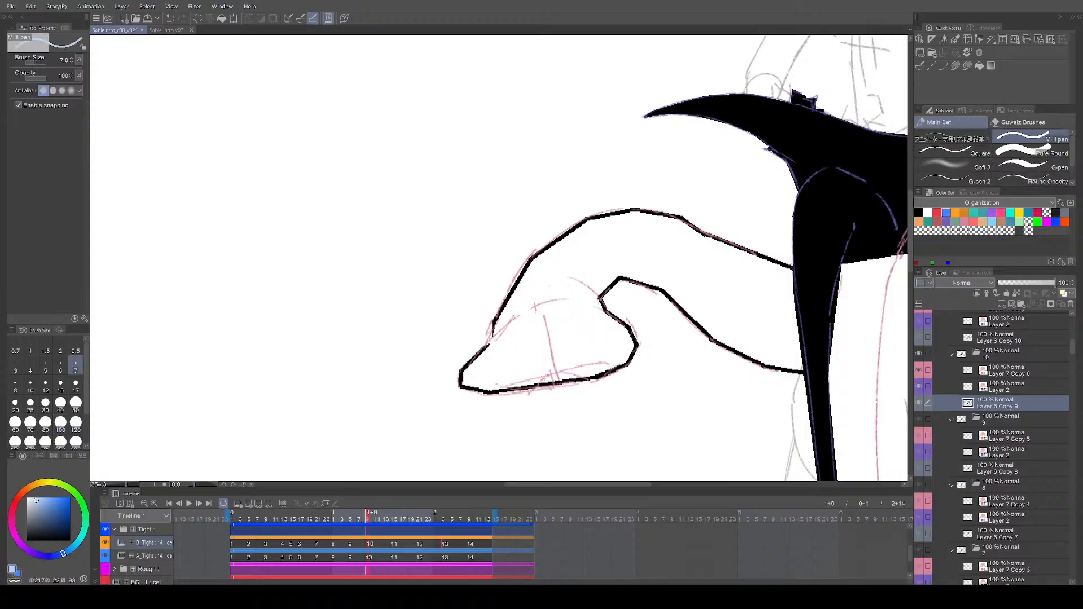
{"action": "left_click", "coordinate": [919, 212]}
{"action": "left_click_drag", "start_coordinate": [498, 320], "coordinate": [485, 349]}
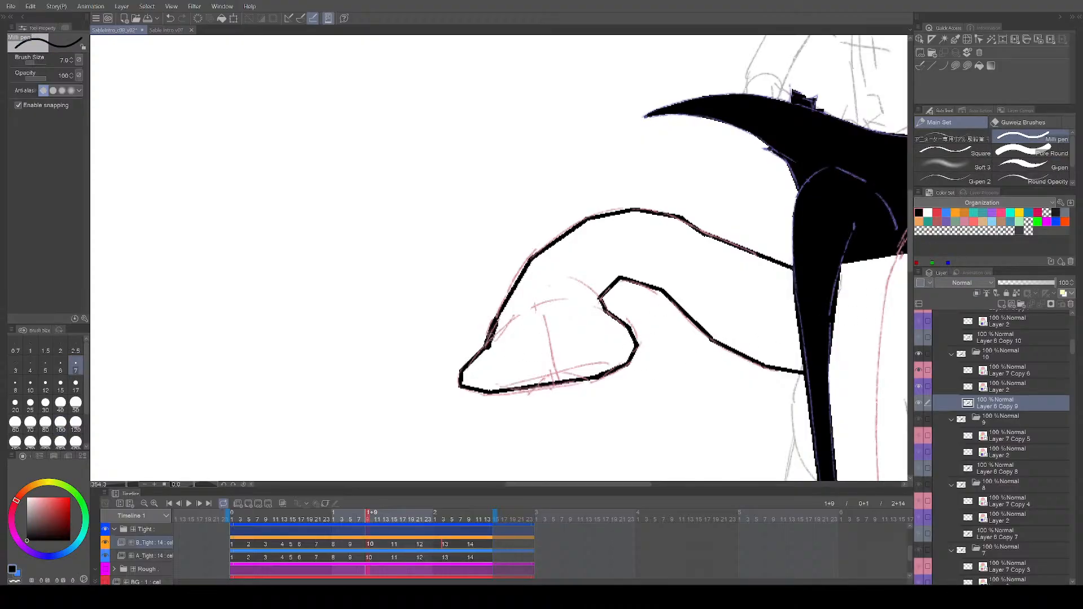
Step: Save the file and ink the right edge of the central hanging ribbon down to its tip in black at brush size 3
{"action": "key", "text": "bracketleft"}
{"action": "key", "text": "bracketleft"}
{"action": "key", "text": "bracketleft"}
{"action": "key", "text": "bracketleft"}
{"action": "mouse_move", "coordinate": [680, 379]}
{"action": "left_mouse_down"}
{"action": "mouse_move", "coordinate": [539, 361]}
{"action": "mouse_move", "coordinate": [449, 329]}
{"action": "left_mouse_up"}
{"action": "scroll", "coordinate": [615, 361], "scroll_direction": "down", "scroll_amount": 3}
{"action": "left_click_drag", "start_coordinate": [761, 434], "coordinate": [695, 278]}
{"action": "scroll", "coordinate": [694, 367], "scroll_direction": "down", "scroll_amount": 1}
{"action": "left_click_drag", "start_coordinate": [694, 367], "coordinate": [668, 418]}
{"action": "key", "text": "ctrl+s"}
{"action": "scroll", "coordinate": [568, 284], "scroll_direction": "up", "scroll_amount": 1}
{"action": "scroll", "coordinate": [559, 285], "scroll_direction": "up", "scroll_amount": 1}
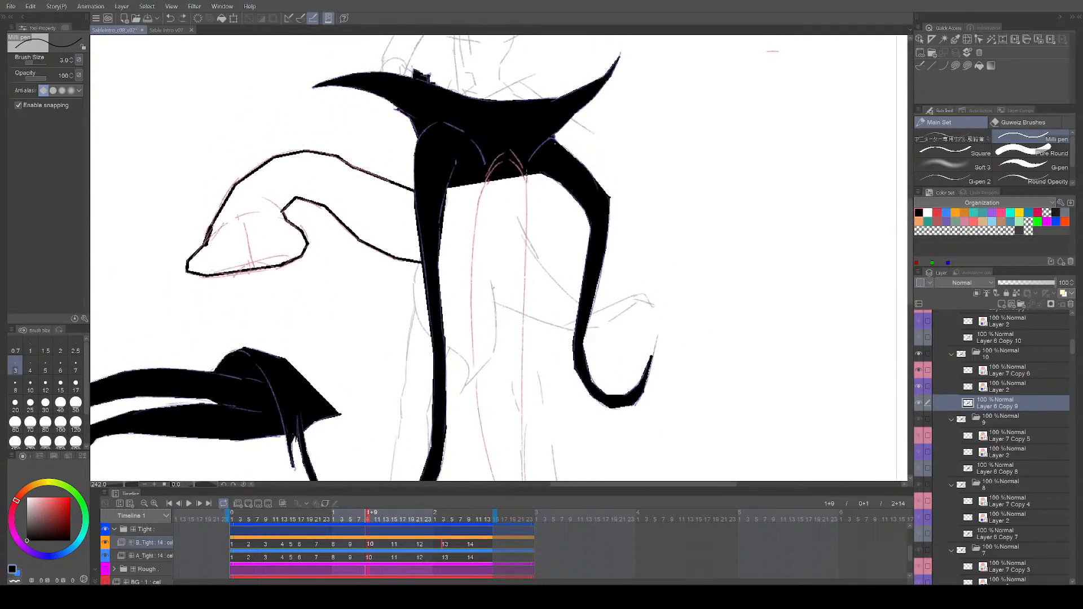
{"action": "left_click_drag", "start_coordinate": [546, 333], "coordinate": [528, 225]}
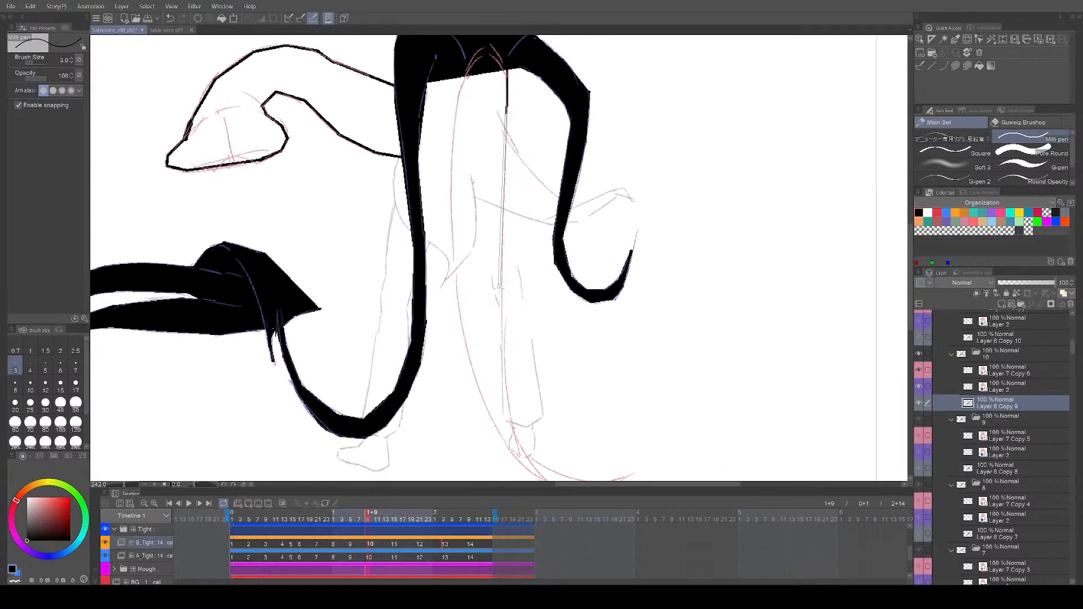
{"action": "left_click_drag", "start_coordinate": [507, 113], "coordinate": [502, 390]}
{"action": "left_click", "coordinate": [503, 384], "text": "shift"}
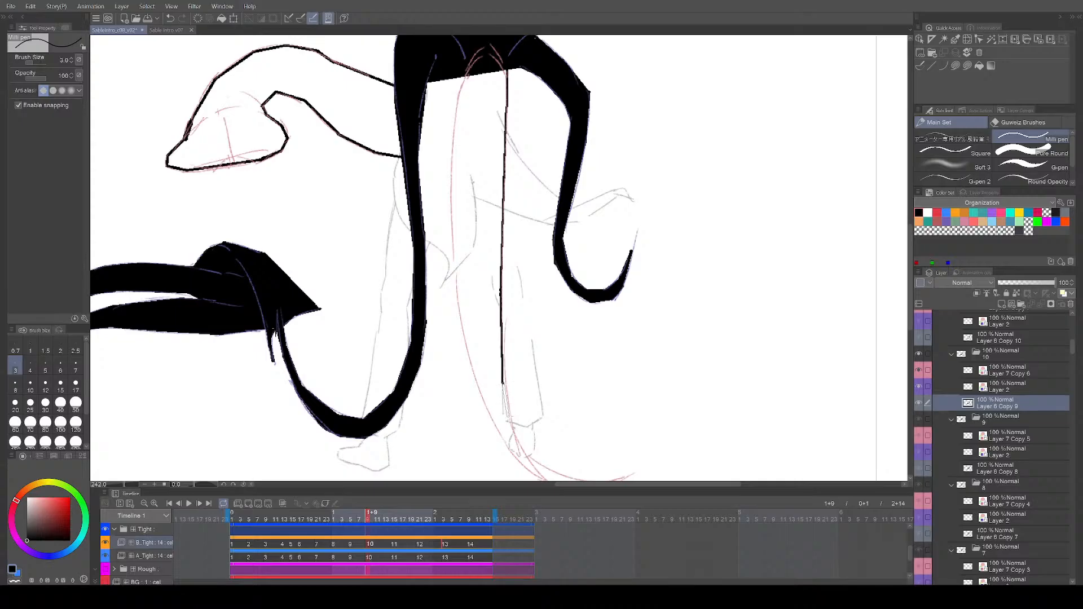
{"action": "left_click", "coordinate": [517, 444], "text": "shift"}
{"action": "left_click_drag", "start_coordinate": [608, 465], "coordinate": [543, 412]}
{"action": "left_click", "coordinate": [470, 412], "text": "shift"}
{"action": "left_click", "coordinate": [510, 428], "text": "shift"}
{"action": "left_click", "coordinate": [539, 431], "text": "shift"}
{"action": "left_click", "coordinate": [547, 436], "text": "shift"}
Step: Ink the central ribbon's left edge from the tip back up to the black collar, and save the file
{"action": "left_click", "coordinate": [477, 427], "text": "shift"}
{"action": "left_click", "coordinate": [422, 350], "text": "shift"}
{"action": "left_click", "coordinate": [400, 275], "text": "shift"}
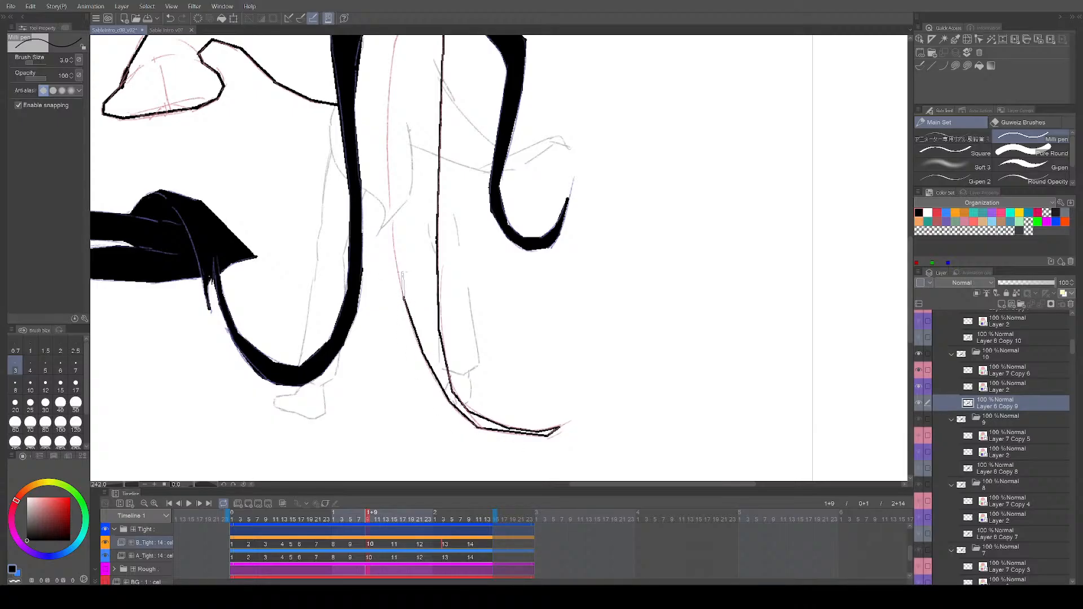
{"action": "left_click", "coordinate": [390, 204], "text": "shift"}
{"action": "left_click_drag", "start_coordinate": [422, 169], "coordinate": [450, 358]}
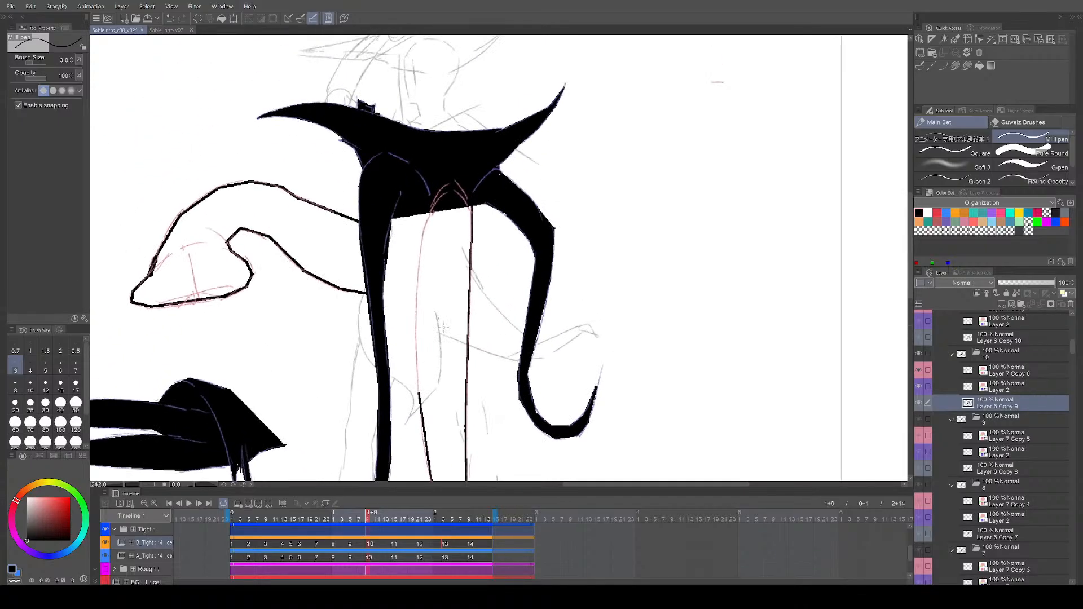
{"action": "left_click", "coordinate": [417, 293], "text": "shift"}
{"action": "left_click", "coordinate": [427, 211], "text": "shift"}
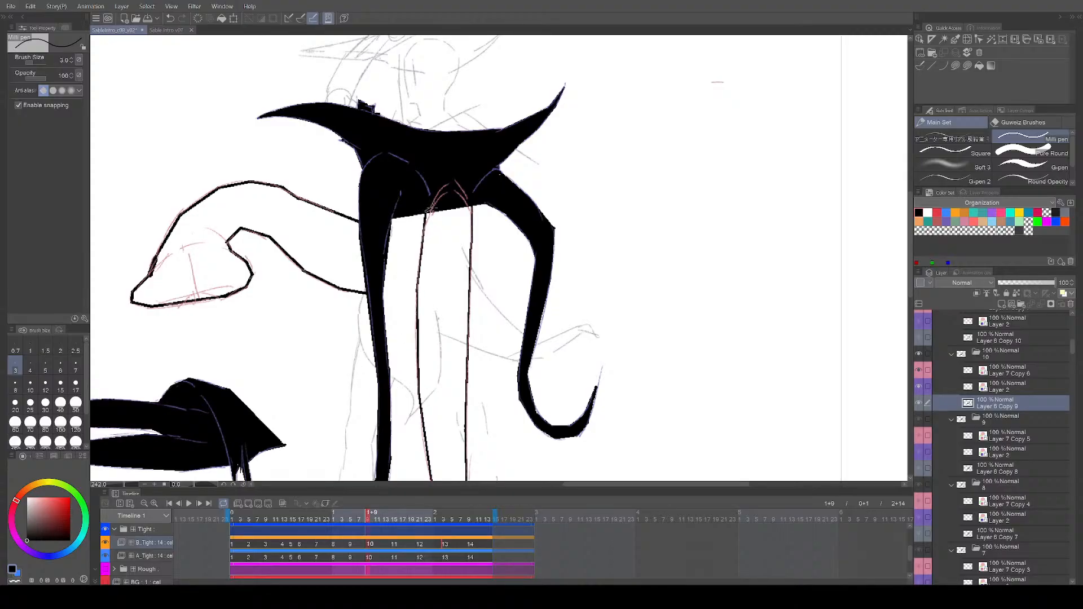
{"action": "scroll", "coordinate": [599, 373], "scroll_direction": "down", "scroll_amount": 3}
{"action": "mouse_move", "coordinate": [634, 426]}
{"action": "left_mouse_down"}
{"action": "mouse_move", "coordinate": [638, 337]}
{"action": "mouse_move", "coordinate": [683, 365]}
{"action": "left_mouse_up"}
{"action": "key", "text": "ctrl+s"}
{"action": "mouse_move", "coordinate": [658, 406]}
{"action": "left_mouse_down"}
{"action": "mouse_move", "coordinate": [644, 400]}
{"action": "mouse_move", "coordinate": [654, 402]}
{"action": "left_mouse_up"}
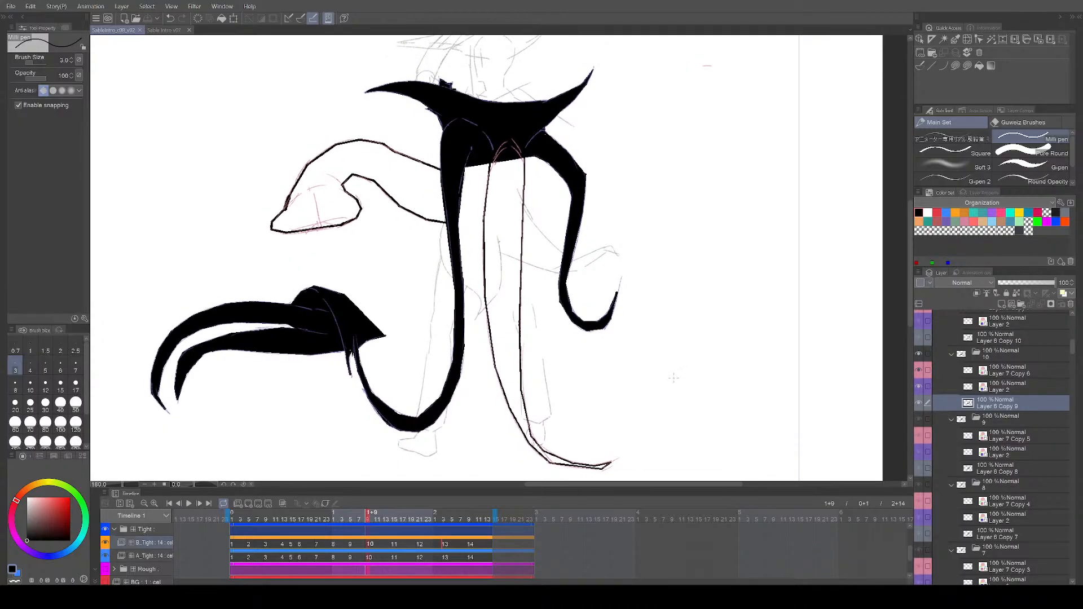
Step: Go to cel 11 and ink the right edge of the central hanging ribbon down to its tip in black
{"action": "key", "text": "period"}
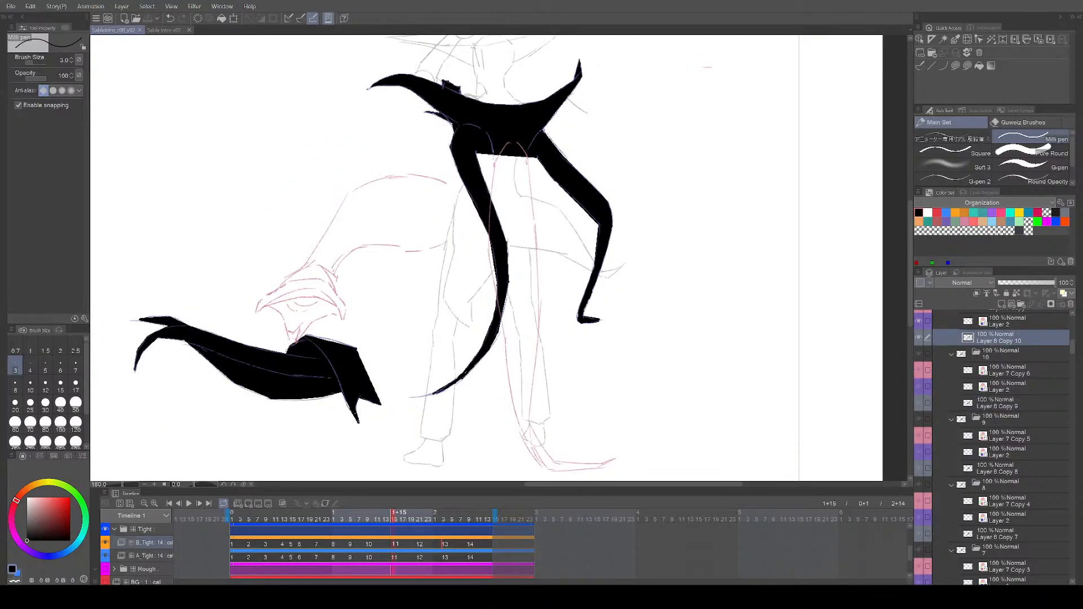
{"action": "left_click_drag", "start_coordinate": [528, 155], "coordinate": [535, 219]}
{"action": "left_click", "coordinate": [535, 223], "text": "shift"}
{"action": "left_click", "coordinate": [538, 294], "text": "shift"}
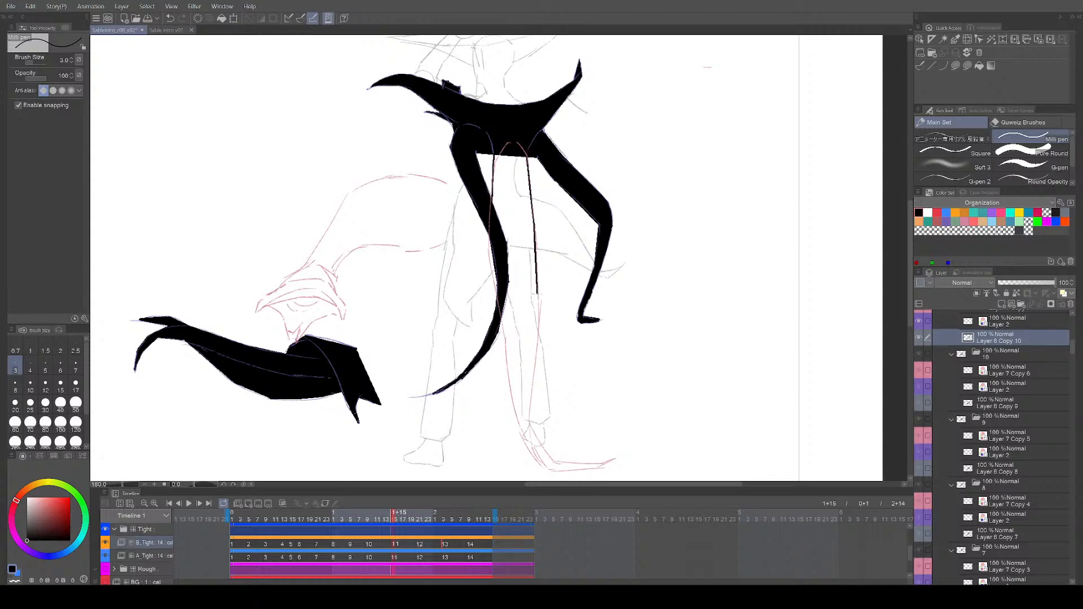
{"action": "left_click", "coordinate": [537, 333], "text": "shift"}
{"action": "left_click", "coordinate": [528, 422], "text": "shift"}
{"action": "left_click", "coordinate": [552, 466], "text": "shift"}
{"action": "left_click", "coordinate": [593, 465], "text": "shift"}
Step: Ink the left edge of cel 11's central ribbon from the tip up behind the black strand, and save the file
{"action": "left_click", "coordinate": [596, 469], "text": "shift"}
{"action": "left_click", "coordinate": [550, 472], "text": "shift"}
{"action": "left_click", "coordinate": [520, 428], "text": "shift"}
{"action": "left_click", "coordinate": [507, 367], "text": "shift"}
{"action": "left_click", "coordinate": [506, 338], "text": "shift"}
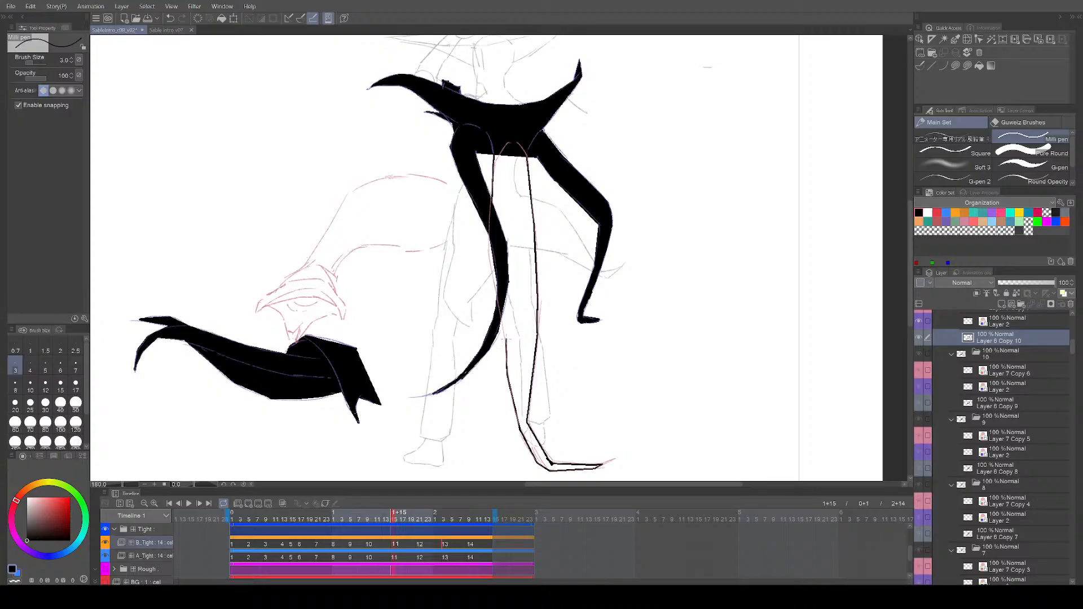
{"action": "left_click", "coordinate": [500, 318], "text": "shift"}
{"action": "left_click", "coordinate": [490, 254], "text": "shift"}
{"action": "left_click", "coordinate": [491, 232], "text": "shift"}
{"action": "left_click_drag", "start_coordinate": [359, 313], "coordinate": [393, 307]}
{"action": "key", "text": "ctrl+s"}
Step: Outline the red-sketched curled shape beside the character in black, from its flared end around the broad body
{"action": "scroll", "coordinate": [345, 311], "scroll_direction": "up", "scroll_amount": 2}
{"action": "mouse_move", "coordinate": [317, 340]}
{"action": "left_mouse_down"}
{"action": "mouse_move", "coordinate": [366, 307]}
{"action": "mouse_move", "coordinate": [347, 315]}
{"action": "mouse_move", "coordinate": [387, 313]}
{"action": "left_mouse_up"}
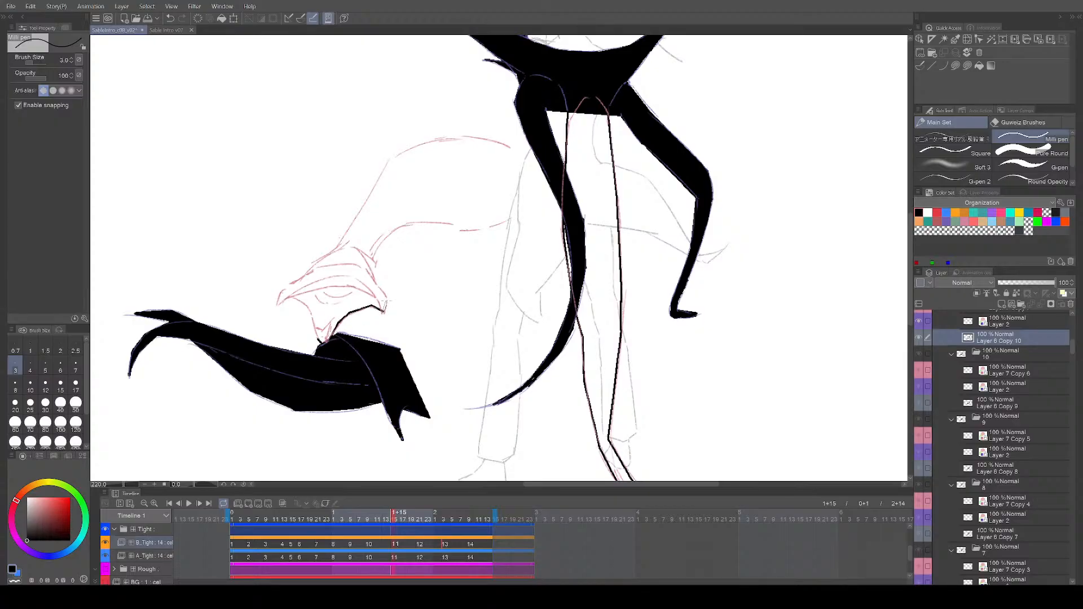
{"action": "mouse_move", "coordinate": [389, 271]}
{"action": "left_mouse_down"}
{"action": "mouse_move", "coordinate": [476, 353]}
{"action": "mouse_move", "coordinate": [493, 382]}
{"action": "mouse_move", "coordinate": [430, 281]}
{"action": "mouse_move", "coordinate": [410, 278]}
{"action": "mouse_move", "coordinate": [400, 294]}
{"action": "mouse_move", "coordinate": [432, 257]}
{"action": "mouse_move", "coordinate": [480, 284]}
{"action": "mouse_move", "coordinate": [550, 273]}
{"action": "mouse_move", "coordinate": [503, 284]}
{"action": "mouse_move", "coordinate": [532, 273]}
{"action": "mouse_move", "coordinate": [530, 202]}
{"action": "mouse_move", "coordinate": [477, 191]}
{"action": "mouse_move", "coordinate": [409, 214]}
{"action": "mouse_move", "coordinate": [357, 303]}
{"action": "left_mouse_up"}
{"action": "left_click_drag", "start_coordinate": [412, 213], "coordinate": [474, 192]}
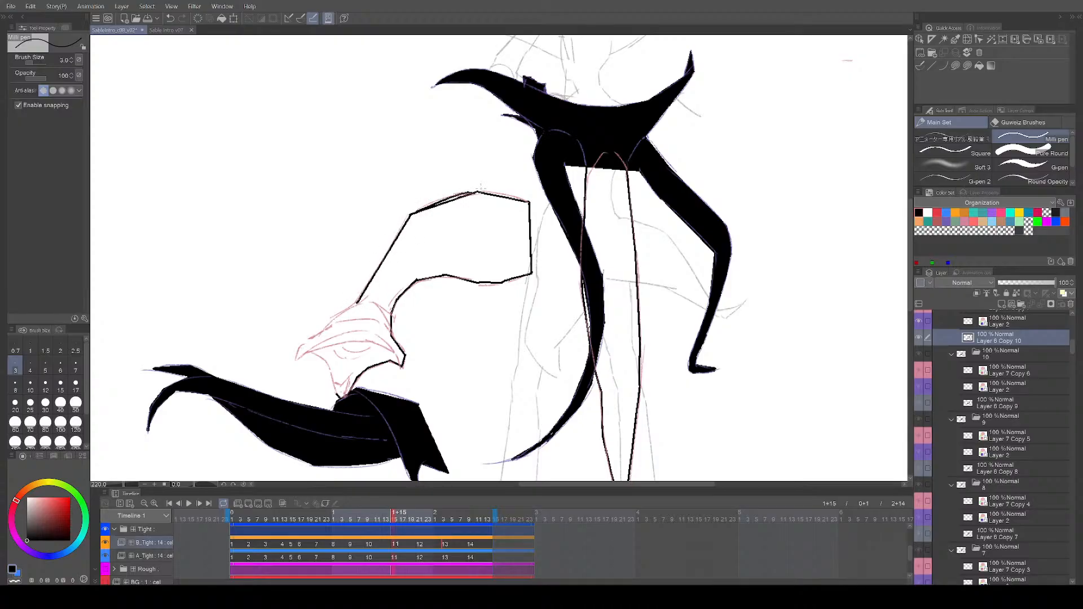
Step: Thicken the curled shape's upper edge and sloping left side with black strokes that follow the curved red sketch
{"action": "scroll", "coordinate": [438, 260], "scroll_direction": "up", "scroll_amount": 4}
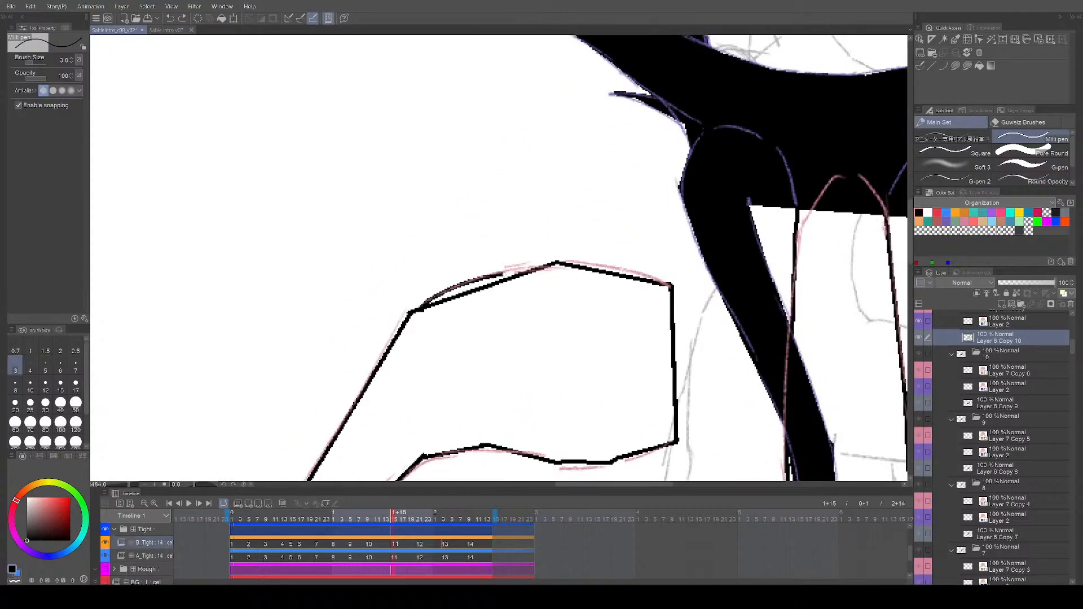
{"action": "mouse_move", "coordinate": [413, 312]}
{"action": "left_mouse_down"}
{"action": "mouse_move", "coordinate": [561, 264]}
{"action": "mouse_move", "coordinate": [438, 300]}
{"action": "left_mouse_up"}
{"action": "key", "text": "ctrl+z"}
{"action": "scroll", "coordinate": [595, 302], "scroll_direction": "down", "scroll_amount": 1}
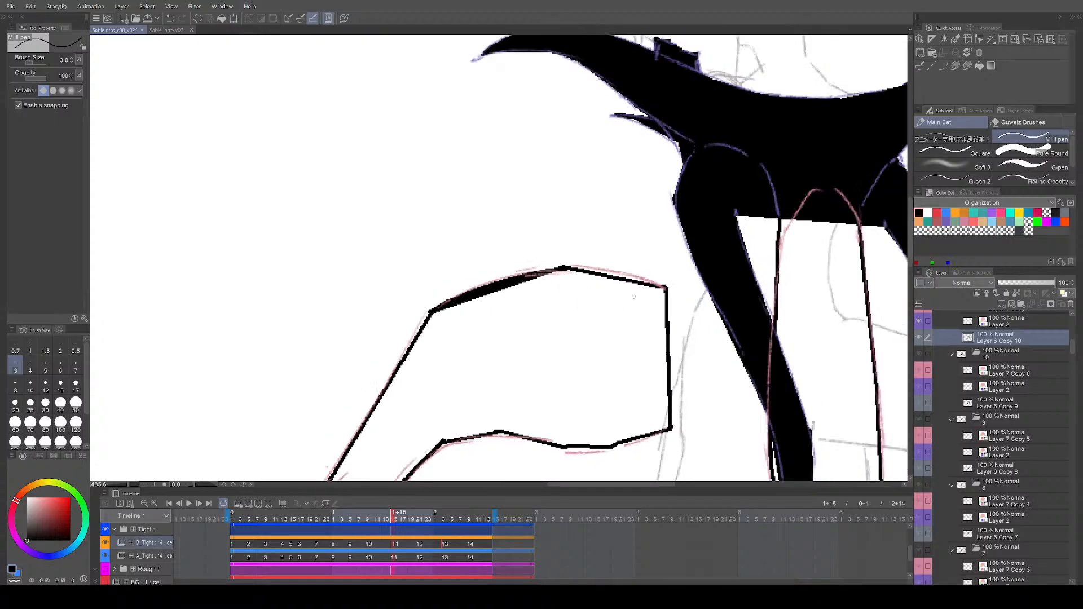
{"action": "scroll", "coordinate": [621, 290], "scroll_direction": "up", "scroll_amount": 2}
{"action": "key", "text": "minus"}
{"action": "key", "text": "minus"}
{"action": "key", "text": "minus"}
{"action": "key", "text": "minus"}
{"action": "key", "text": "minus"}
{"action": "key", "text": "minus"}
{"action": "key", "text": "minus"}
{"action": "left_click_drag", "start_coordinate": [548, 228], "coordinate": [650, 187]}
{"action": "left_click_drag", "start_coordinate": [585, 208], "coordinate": [643, 185]}
{"action": "key", "text": "asciicircum"}
{"action": "key", "text": "asciicircum"}
{"action": "key", "text": "asciicircum"}
{"action": "key", "text": "asciicircum"}
{"action": "key", "text": "asciicircum"}
{"action": "key", "text": "asciicircum"}
{"action": "key", "text": "asciicircum"}
{"action": "key", "text": "minus"}
{"action": "left_click_drag", "start_coordinate": [428, 378], "coordinate": [474, 298]}
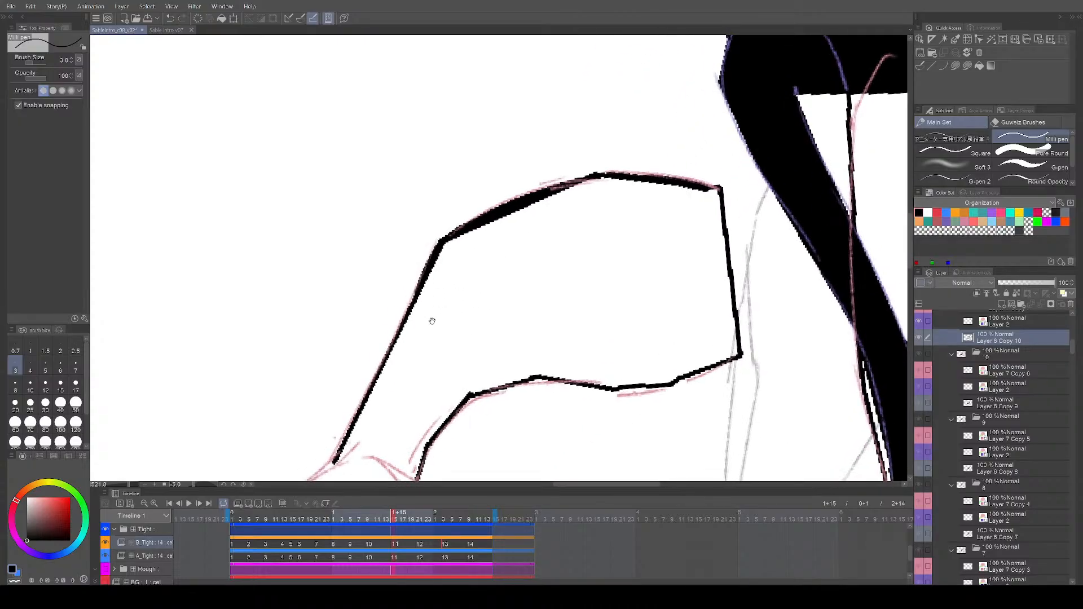
Step: Ink the remaining outline of the curled shape's flared end down to the black ribbon
{"action": "key", "text": "minus"}
{"action": "mouse_move", "coordinate": [398, 370]}
{"action": "left_mouse_down"}
{"action": "mouse_move", "coordinate": [425, 313]}
{"action": "mouse_move", "coordinate": [370, 332]}
{"action": "mouse_move", "coordinate": [352, 359]}
{"action": "left_mouse_up"}
{"action": "left_click", "coordinate": [319, 382], "text": "shift"}
{"action": "left_click", "coordinate": [309, 411], "text": "shift"}
{"action": "left_click", "coordinate": [327, 395], "text": "shift"}
{"action": "left_click_drag", "start_coordinate": [355, 399], "coordinate": [390, 471]}
{"action": "left_click_drag", "start_coordinate": [604, 376], "coordinate": [548, 398]}
{"action": "left_click_drag", "start_coordinate": [756, 344], "coordinate": [489, 380]}
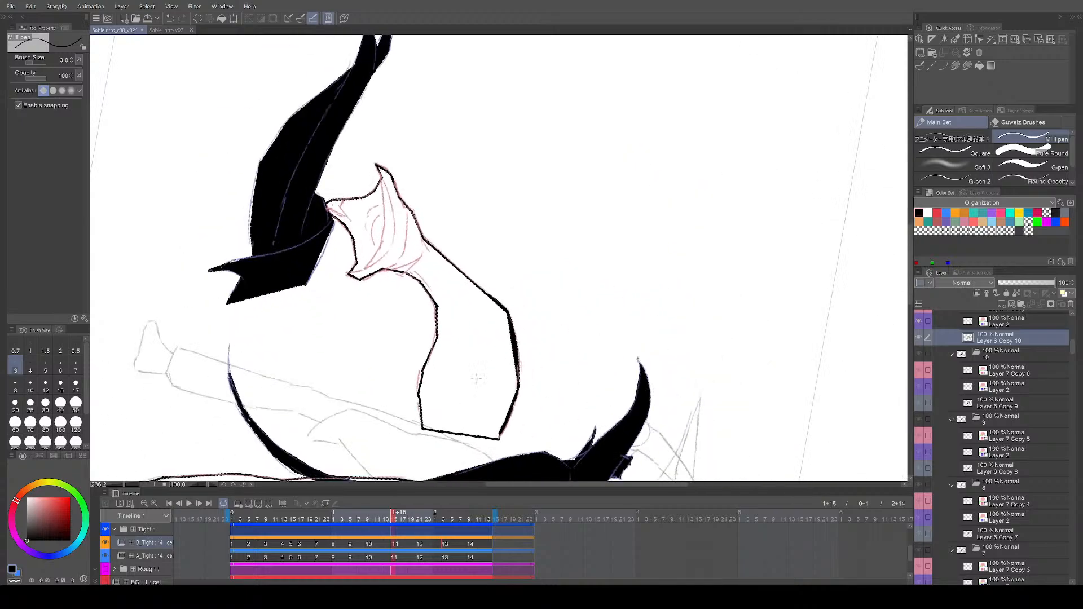
Step: Refine the curve on the curled shape's lower edge with black strokes and save the file
{"action": "left_click_drag", "start_coordinate": [422, 387], "coordinate": [489, 384]}
{"action": "mouse_move", "coordinate": [418, 444]}
{"action": "left_mouse_down"}
{"action": "mouse_move", "coordinate": [423, 349]}
{"action": "mouse_move", "coordinate": [415, 419]}
{"action": "mouse_move", "coordinate": [415, 409]}
{"action": "left_mouse_up"}
{"action": "key", "text": "ctrl+z"}
{"action": "left_click_drag", "start_coordinate": [423, 355], "coordinate": [415, 402]}
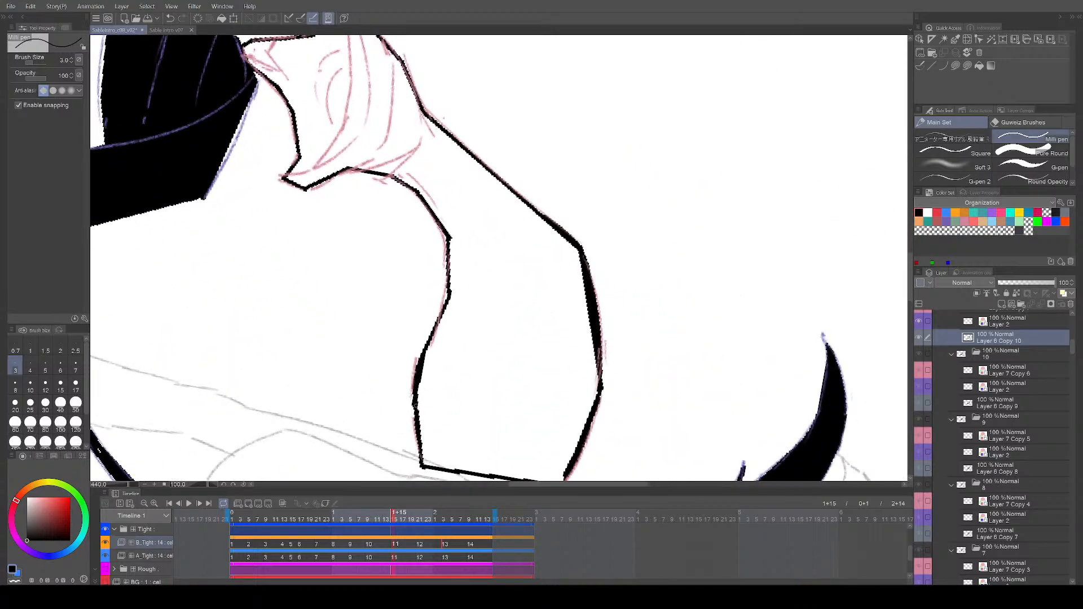
{"action": "key", "text": "ctrl+z"}
{"action": "mouse_move", "coordinate": [442, 317]}
{"action": "left_mouse_down"}
{"action": "mouse_move", "coordinate": [448, 290]}
{"action": "mouse_move", "coordinate": [415, 334]}
{"action": "mouse_move", "coordinate": [577, 356]}
{"action": "mouse_move", "coordinate": [658, 404]}
{"action": "mouse_move", "coordinate": [634, 368]}
{"action": "mouse_move", "coordinate": [631, 378]}
{"action": "left_mouse_up"}
{"action": "left_click_drag", "start_coordinate": [630, 378], "coordinate": [602, 384]}
{"action": "mouse_move", "coordinate": [685, 340]}
{"action": "left_mouse_down"}
{"action": "mouse_move", "coordinate": [652, 358]}
{"action": "mouse_move", "coordinate": [658, 384]}
{"action": "mouse_move", "coordinate": [626, 409]}
{"action": "mouse_move", "coordinate": [611, 396]}
{"action": "mouse_move", "coordinate": [564, 400]}
{"action": "mouse_move", "coordinate": [594, 402]}
{"action": "mouse_move", "coordinate": [566, 415]}
{"action": "mouse_move", "coordinate": [552, 404]}
{"action": "left_mouse_up"}
{"action": "scroll", "coordinate": [587, 404], "scroll_direction": "up", "scroll_amount": 1}
{"action": "key", "text": "ctrl+s"}
Step: On cel 12, outline the curled shape in black from the ribbon along its lower edge and around the pointed flared end
{"action": "key", "text": "comma"}
{"action": "key", "text": "period"}
{"action": "key", "text": "period"}
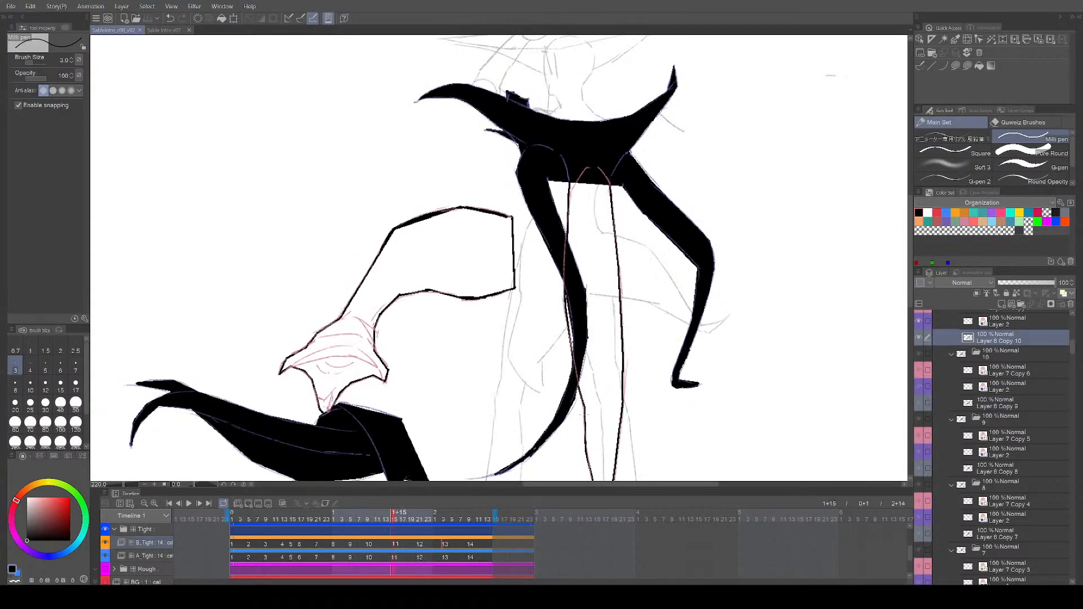
{"action": "left_click_drag", "start_coordinate": [578, 423], "coordinate": [650, 383]}
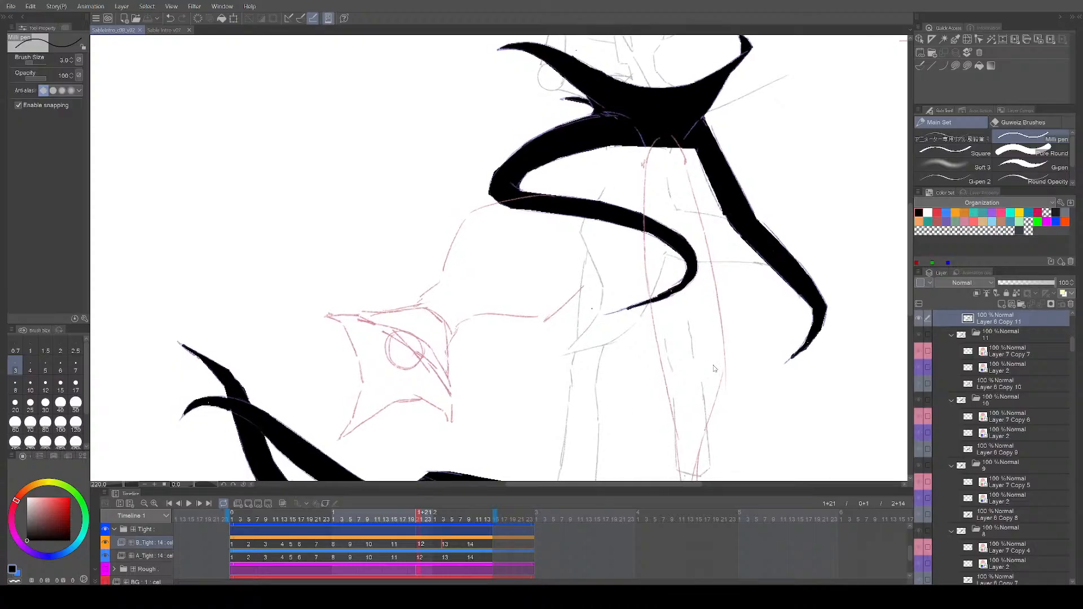
{"action": "mouse_move", "coordinate": [570, 212]}
{"action": "left_mouse_down"}
{"action": "mouse_move", "coordinate": [585, 283]}
{"action": "mouse_move", "coordinate": [550, 315]}
{"action": "mouse_move", "coordinate": [475, 314]}
{"action": "mouse_move", "coordinate": [446, 350]}
{"action": "left_mouse_up"}
{"action": "left_click_drag", "start_coordinate": [449, 380], "coordinate": [452, 421]}
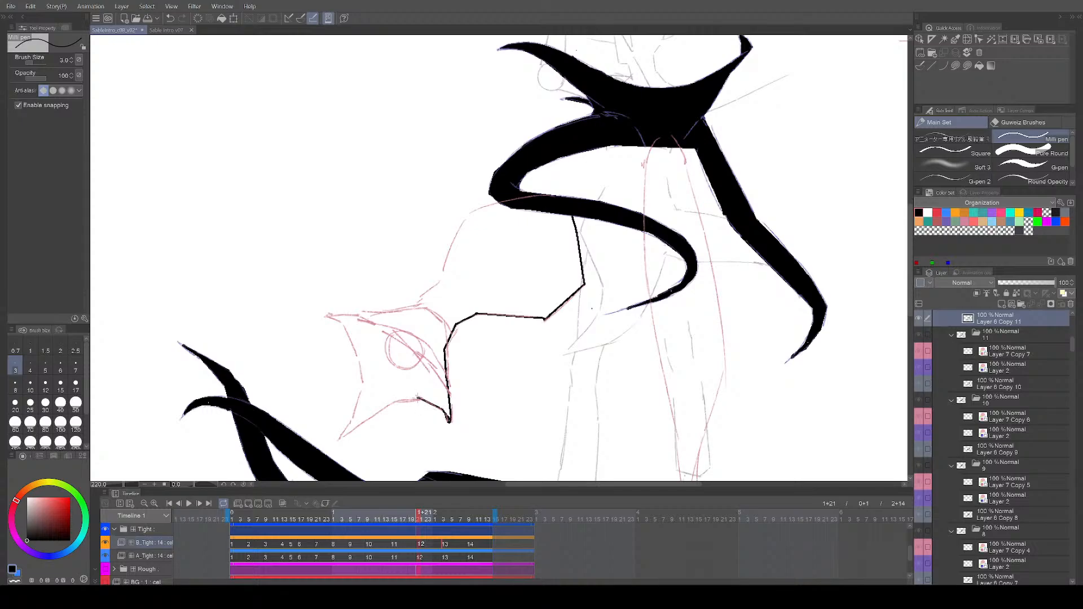
{"action": "mouse_move", "coordinate": [417, 398]}
{"action": "left_mouse_down"}
{"action": "mouse_move", "coordinate": [341, 437]}
{"action": "mouse_move", "coordinate": [365, 379]}
{"action": "left_mouse_up"}
{"action": "left_click", "coordinate": [344, 323], "text": "shift"}
{"action": "left_click", "coordinate": [330, 315], "text": "shift"}
{"action": "left_click", "coordinate": [360, 316], "text": "shift"}
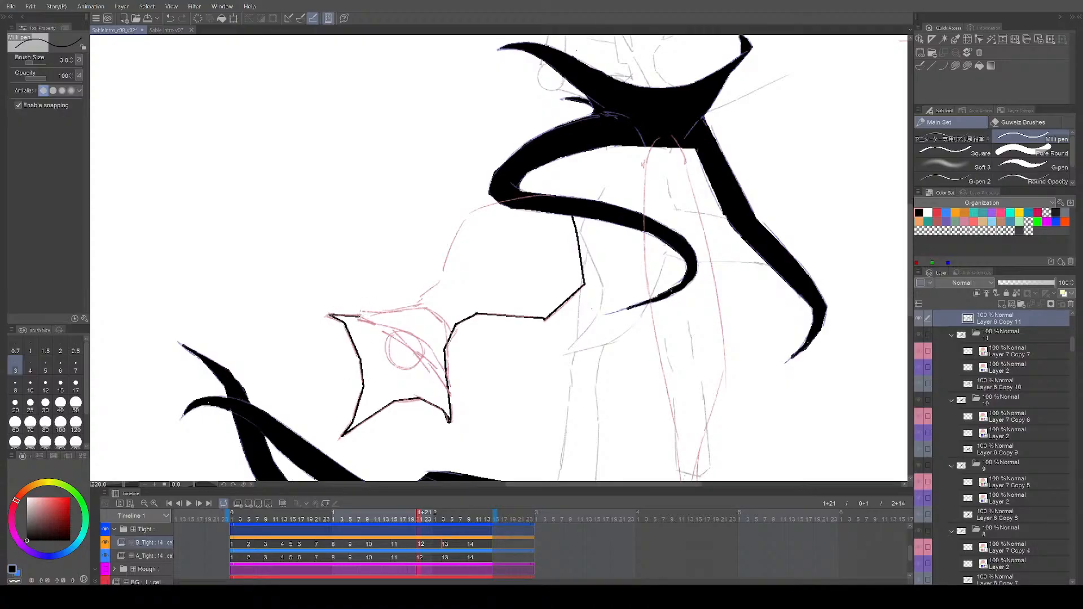
Step: Ink the curled shape's upper edge on cel 12 from the flared end back up to the black ribbon
{"action": "left_click_drag", "start_coordinate": [359, 316], "coordinate": [418, 306]}
{"action": "left_click", "coordinate": [448, 258], "text": "shift"}
{"action": "left_click", "coordinate": [469, 215], "text": "shift"}
{"action": "left_click", "coordinate": [503, 201], "text": "shift"}
Step: Outline the left side of the long hanging strip on cel 12 down to its hooked tip, following the red sketch
{"action": "left_click_drag", "start_coordinate": [677, 319], "coordinate": [562, 349]}
{"action": "mouse_move", "coordinate": [600, 386]}
{"action": "left_mouse_down"}
{"action": "mouse_move", "coordinate": [610, 363]}
{"action": "mouse_move", "coordinate": [591, 267]}
{"action": "left_mouse_up"}
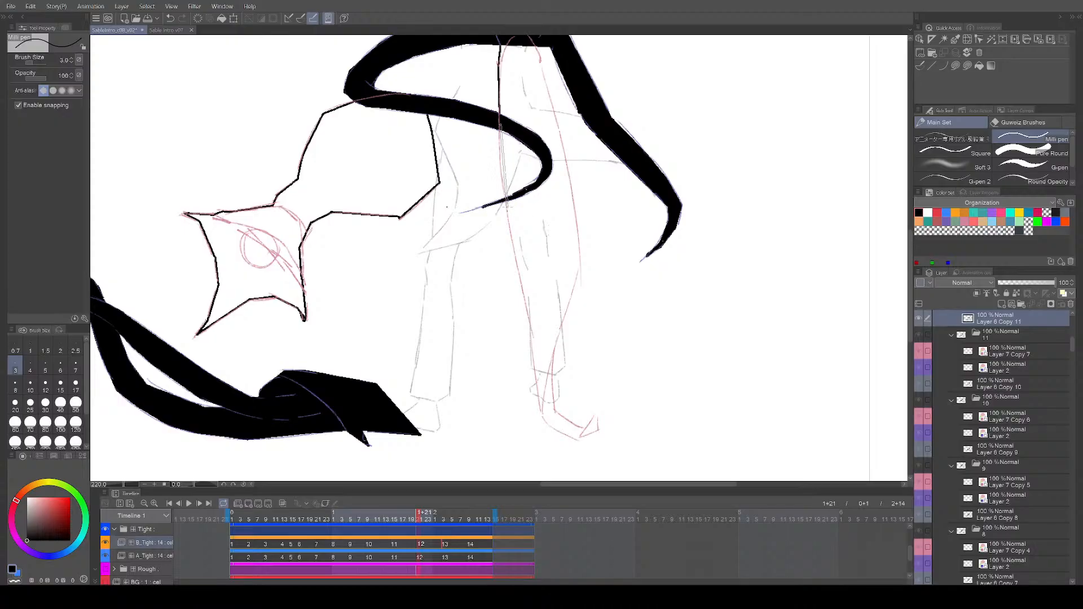
{"action": "left_click", "coordinate": [501, 181], "text": "shift"}
{"action": "left_click", "coordinate": [520, 271], "text": "shift"}
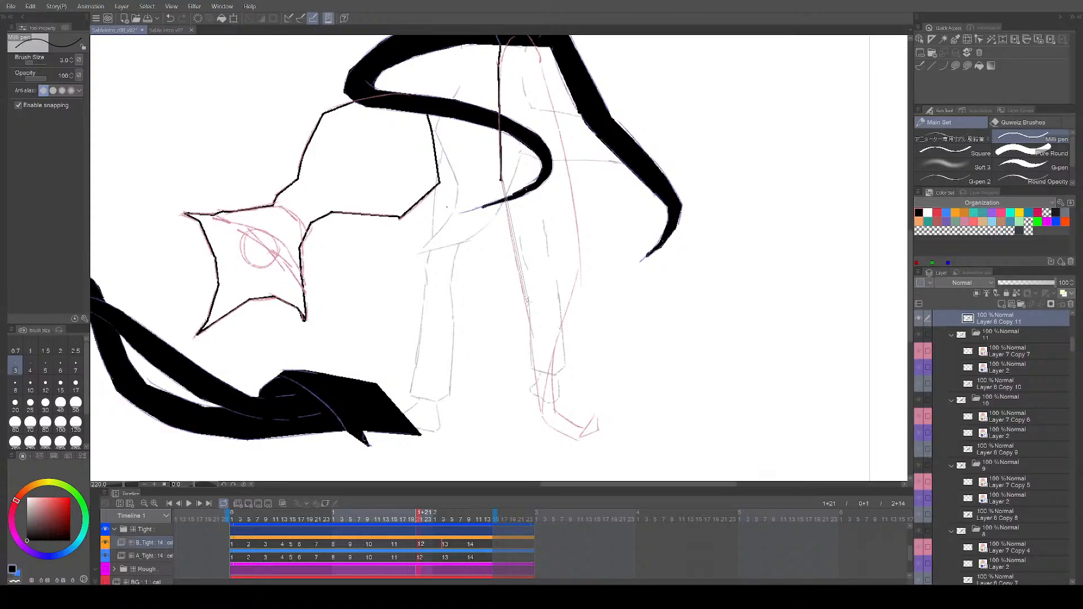
{"action": "left_click", "coordinate": [531, 323], "text": "shift"}
{"action": "left_click", "coordinate": [542, 413], "text": "shift"}
{"action": "left_click", "coordinate": [578, 440], "text": "shift"}
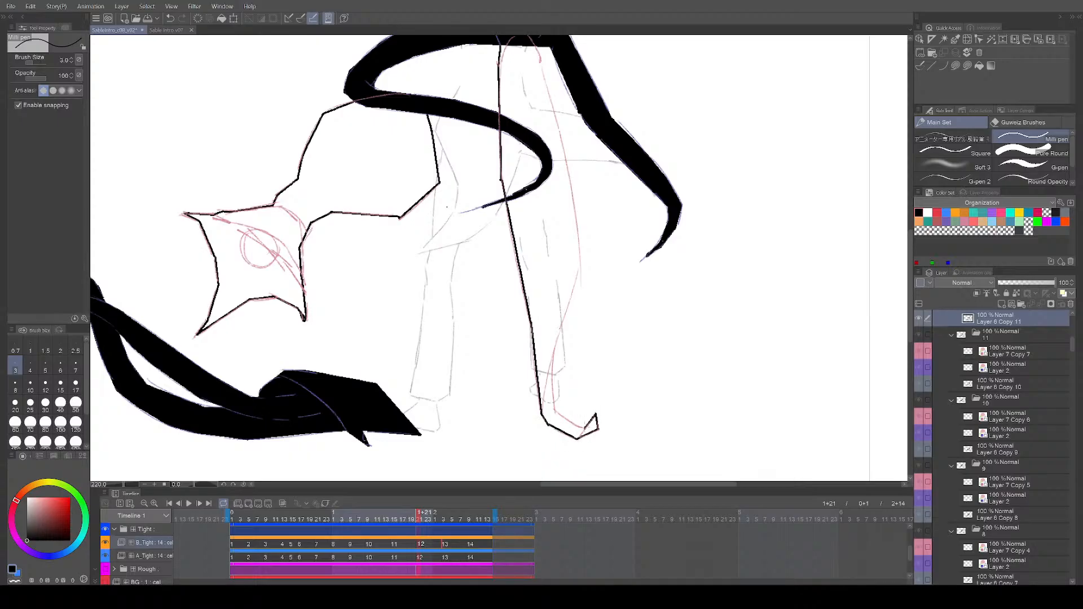
Step: Ink the right side of cel 12's hanging strip from the hooked tip up to the black shape at the chest
{"action": "left_click", "coordinate": [557, 414], "text": "shift"}
{"action": "left_click", "coordinate": [552, 353], "text": "shift"}
{"action": "left_click", "coordinate": [578, 264], "text": "shift"}
{"action": "left_click_drag", "start_coordinate": [616, 266], "coordinate": [601, 405]}
{"action": "left_click", "coordinate": [561, 349], "text": "shift"}
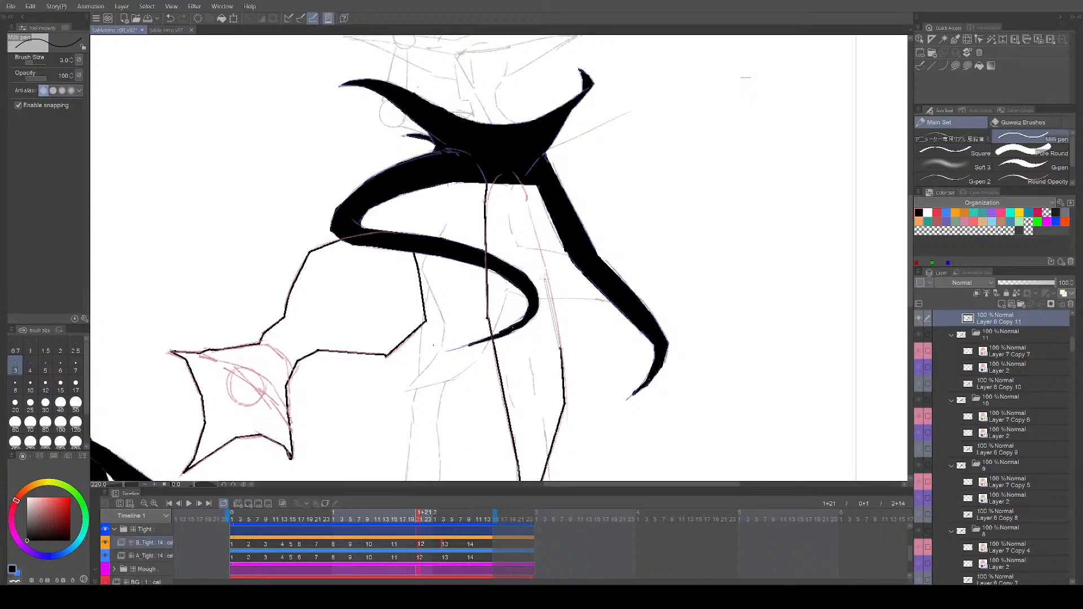
{"action": "left_click", "coordinate": [546, 269], "text": "shift"}
{"action": "left_click", "coordinate": [526, 200], "text": "shift"}
{"action": "left_click", "coordinate": [527, 179], "text": "shift"}
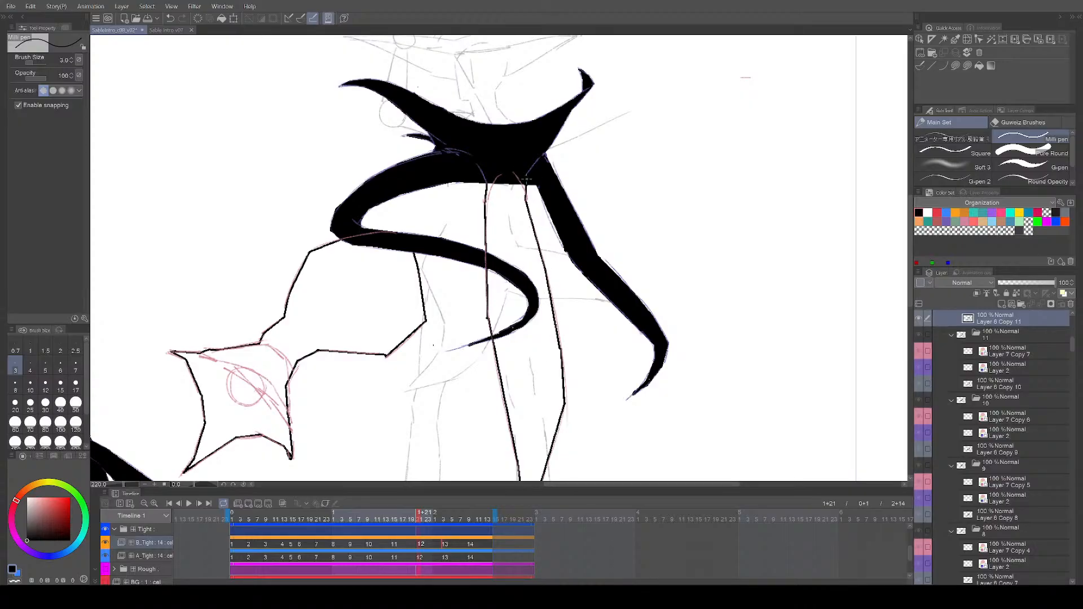
{"action": "scroll", "coordinate": [638, 390], "scroll_direction": "down", "scroll_amount": 1}
{"action": "mouse_move", "coordinate": [635, 403]}
{"action": "left_mouse_down"}
{"action": "mouse_move", "coordinate": [636, 295]}
{"action": "mouse_move", "coordinate": [626, 303]}
{"action": "left_mouse_up"}
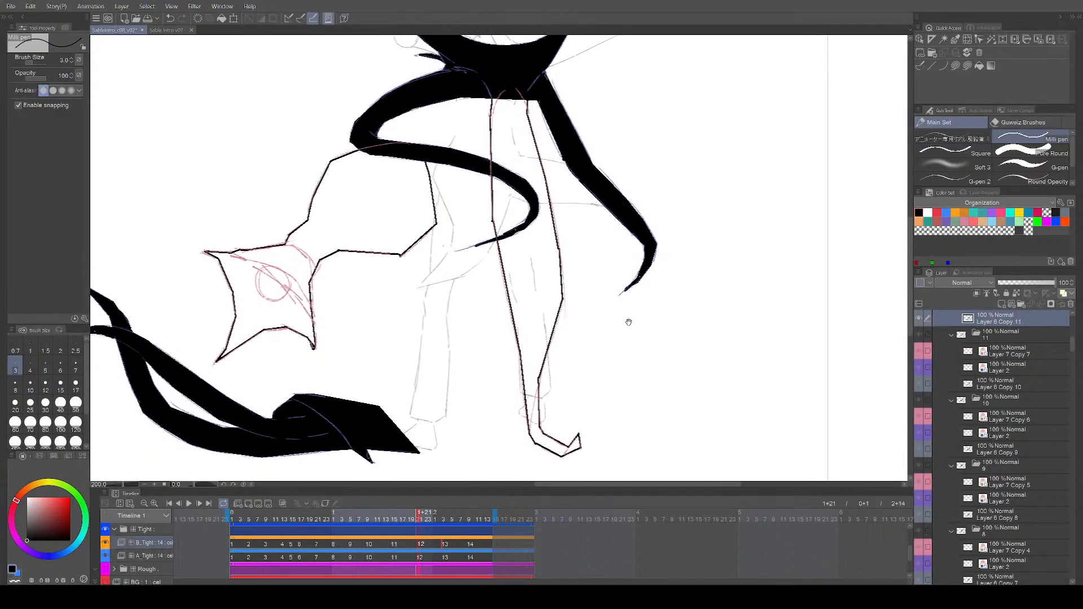
Step: Examine the hanging strip's outline and the surrounding black ribbons on cel 12 up close
{"action": "key", "text": "e"}
{"action": "key", "text": "bracketleft"}
{"action": "key", "text": "bracketleft"}
{"action": "key", "text": "bracketleft"}
{"action": "key", "text": "bracketleft"}
{"action": "key", "text": "bracketleft"}
{"action": "mouse_move", "coordinate": [586, 217]}
{"action": "left_mouse_down"}
{"action": "mouse_move", "coordinate": [557, 221]}
{"action": "mouse_move", "coordinate": [547, 295]}
{"action": "left_mouse_up"}
{"action": "key", "text": "p"}
{"action": "scroll", "coordinate": [528, 240], "scroll_direction": "down", "scroll_amount": 2}
{"action": "scroll", "coordinate": [493, 268], "scroll_direction": "up", "scroll_amount": 9}
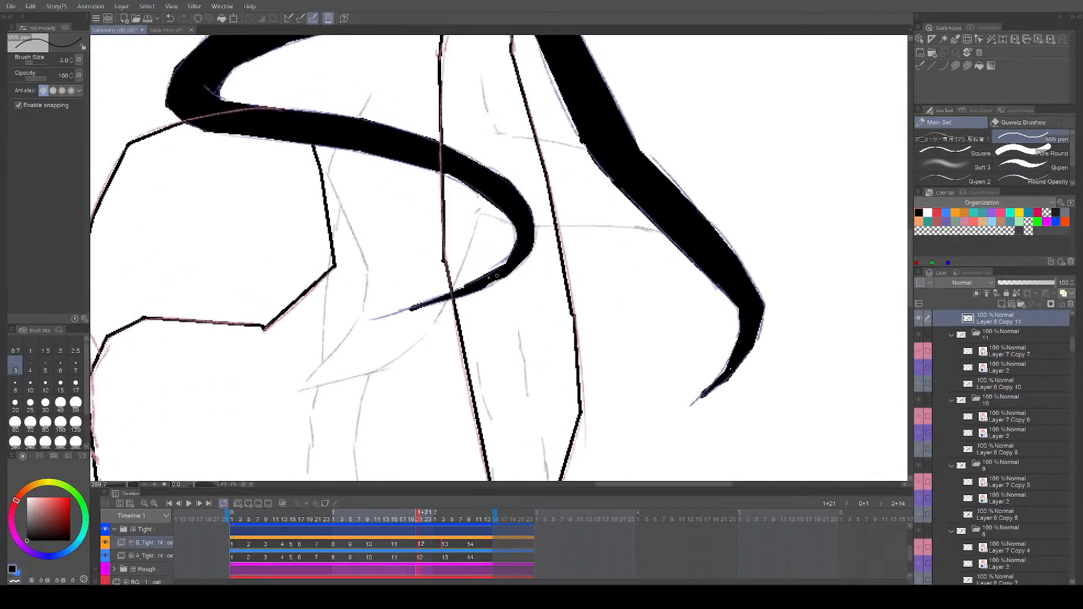
{"action": "scroll", "coordinate": [553, 251], "scroll_direction": "down", "scroll_amount": 6}
{"action": "mouse_move", "coordinate": [649, 323]}
{"action": "left_mouse_down"}
{"action": "mouse_move", "coordinate": [612, 315]}
{"action": "mouse_move", "coordinate": [625, 348]}
{"action": "mouse_move", "coordinate": [612, 363]}
{"action": "mouse_move", "coordinate": [666, 282]}
{"action": "left_mouse_up"}
{"action": "scroll", "coordinate": [615, 330], "scroll_direction": "down", "scroll_amount": 2}
{"action": "scroll", "coordinate": [632, 321], "scroll_direction": "up", "scroll_amount": 4}
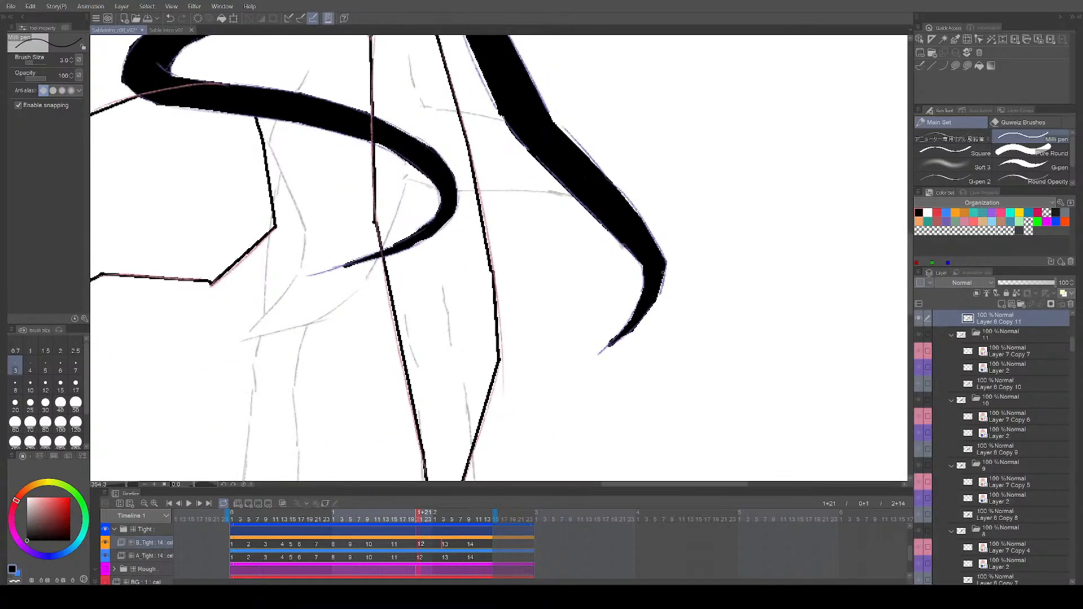
{"action": "scroll", "coordinate": [641, 299], "scroll_direction": "down", "scroll_amount": 4}
{"action": "mouse_move", "coordinate": [651, 333]}
{"action": "left_mouse_down"}
{"action": "mouse_move", "coordinate": [626, 324]}
{"action": "mouse_move", "coordinate": [635, 355]}
{"action": "mouse_move", "coordinate": [590, 356]}
{"action": "mouse_move", "coordinate": [640, 385]}
{"action": "mouse_move", "coordinate": [631, 370]}
{"action": "left_mouse_up"}
{"action": "scroll", "coordinate": [626, 341], "scroll_direction": "up", "scroll_amount": 1}
Step: On cel 13, outline the left side of the long hanging strip down and around its hooked tip
{"action": "key", "text": "Right"}
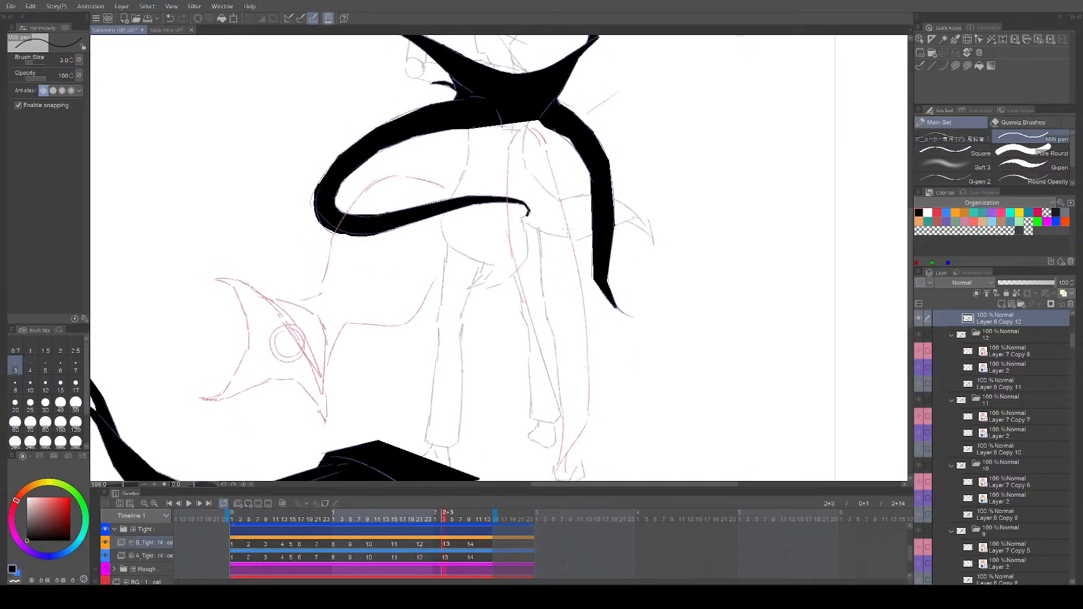
{"action": "key", "text": "ctrl+z"}
{"action": "mouse_move", "coordinate": [504, 140]}
{"action": "left_mouse_down"}
{"action": "mouse_move", "coordinate": [511, 243]}
{"action": "mouse_move", "coordinate": [564, 417]}
{"action": "mouse_move", "coordinate": [591, 422]}
{"action": "mouse_move", "coordinate": [584, 339]}
{"action": "left_mouse_up"}
{"action": "key", "text": "ctrl+z"}
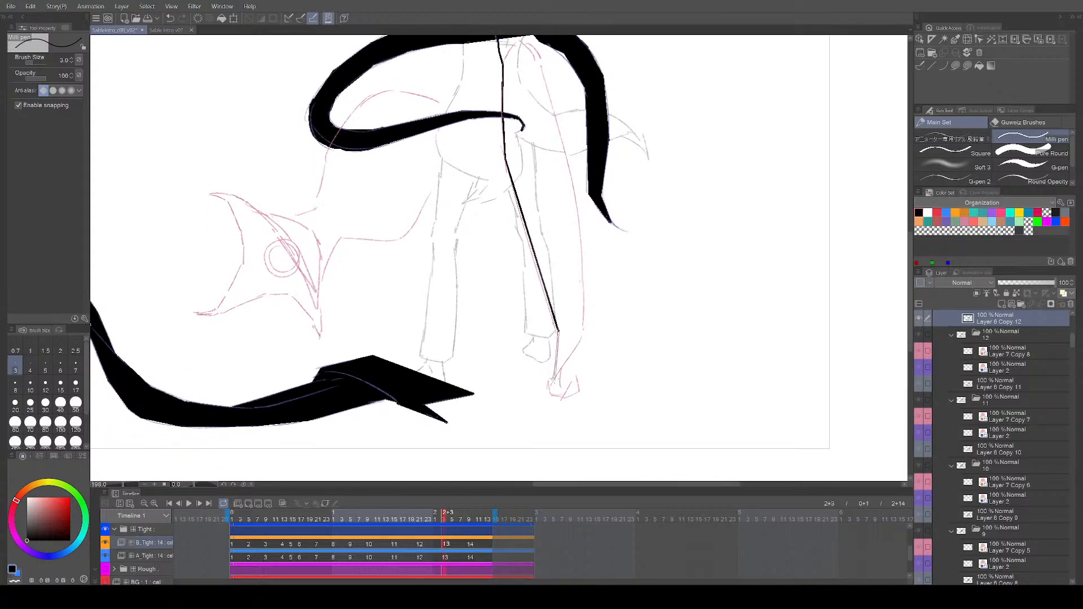
{"action": "left_click", "coordinate": [557, 368], "text": "shift"}
Step: Ink the right side of cel 13's hanging strip from the hook back up to the black shape at the chest
{"action": "left_click", "coordinate": [585, 333], "text": "shift"}
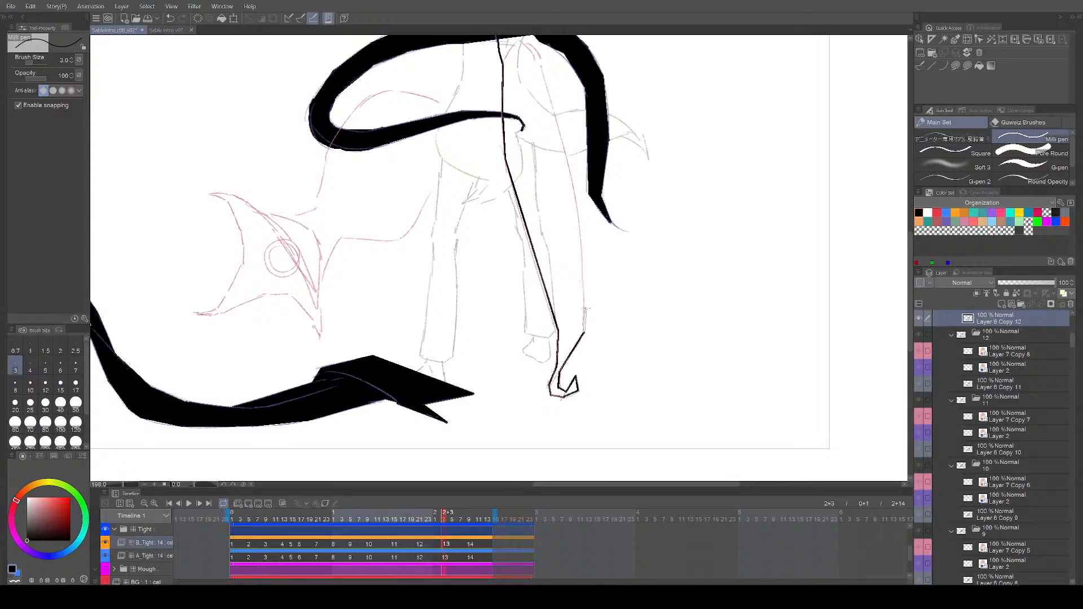
{"action": "left_click", "coordinate": [582, 275], "text": "shift"}
{"action": "left_click", "coordinate": [574, 204], "text": "shift"}
{"action": "left_click_drag", "start_coordinate": [584, 188], "coordinate": [575, 319]}
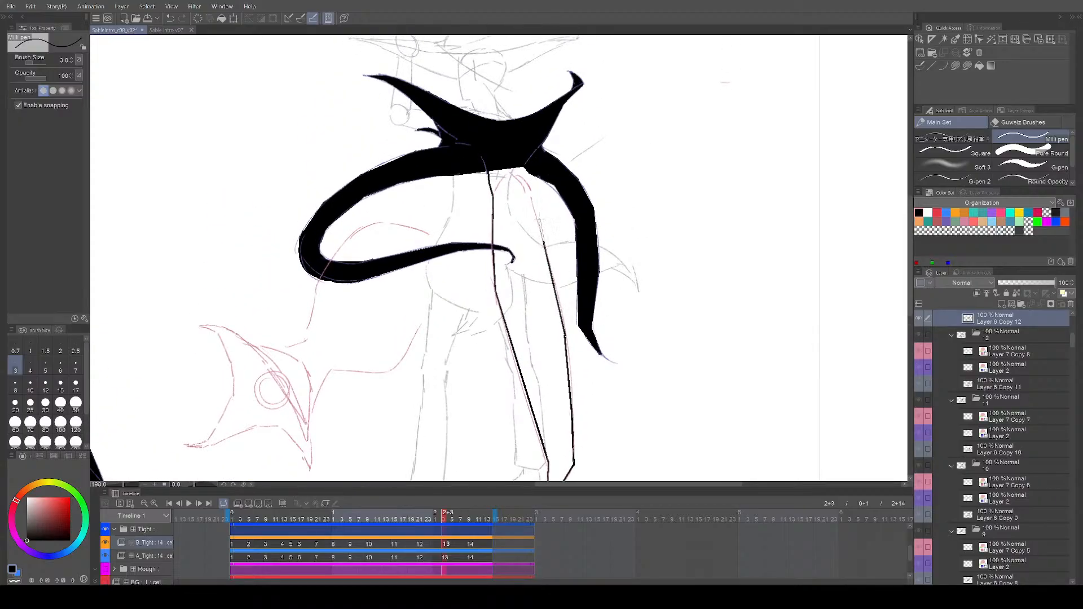
{"action": "left_click", "coordinate": [529, 172], "text": "shift"}
Step: Outline the curled shape's upper edge on cel 13 with straight black segments from the rounded top down to the flared end
{"action": "left_click_drag", "start_coordinate": [615, 344], "coordinate": [722, 299]}
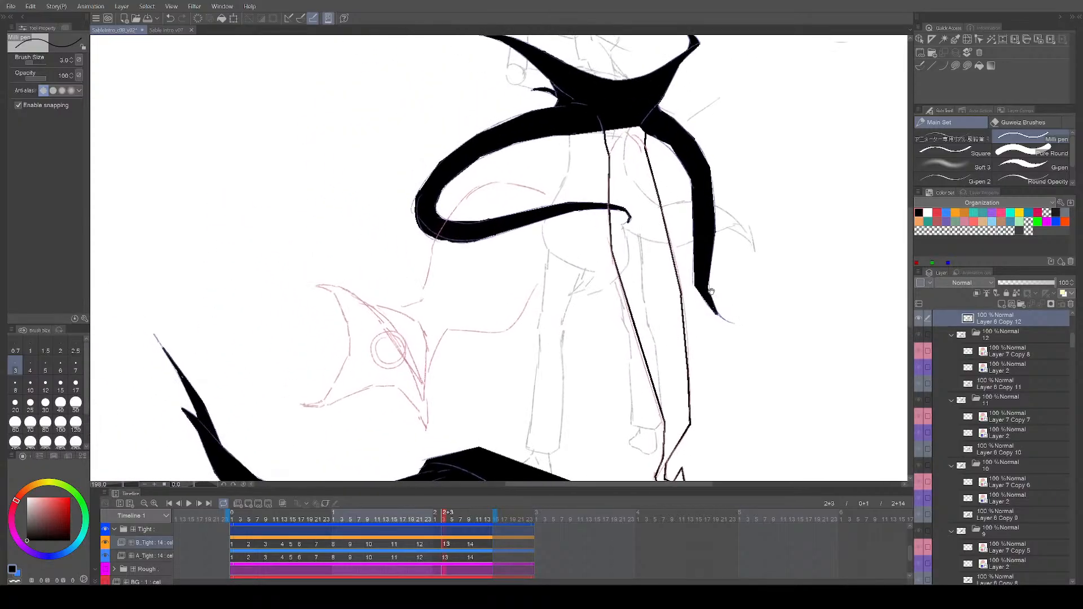
{"action": "scroll", "coordinate": [722, 298], "scroll_direction": "up", "scroll_amount": 1}
{"action": "left_click", "coordinate": [546, 196]}
{"action": "left_click", "coordinate": [497, 182], "text": "shift"}
{"action": "left_click", "coordinate": [463, 194], "text": "shift"}
{"action": "left_click", "coordinate": [420, 258], "text": "shift"}
{"action": "left_click", "coordinate": [412, 312], "text": "shift"}
{"action": "left_click", "coordinate": [377, 326], "text": "shift"}
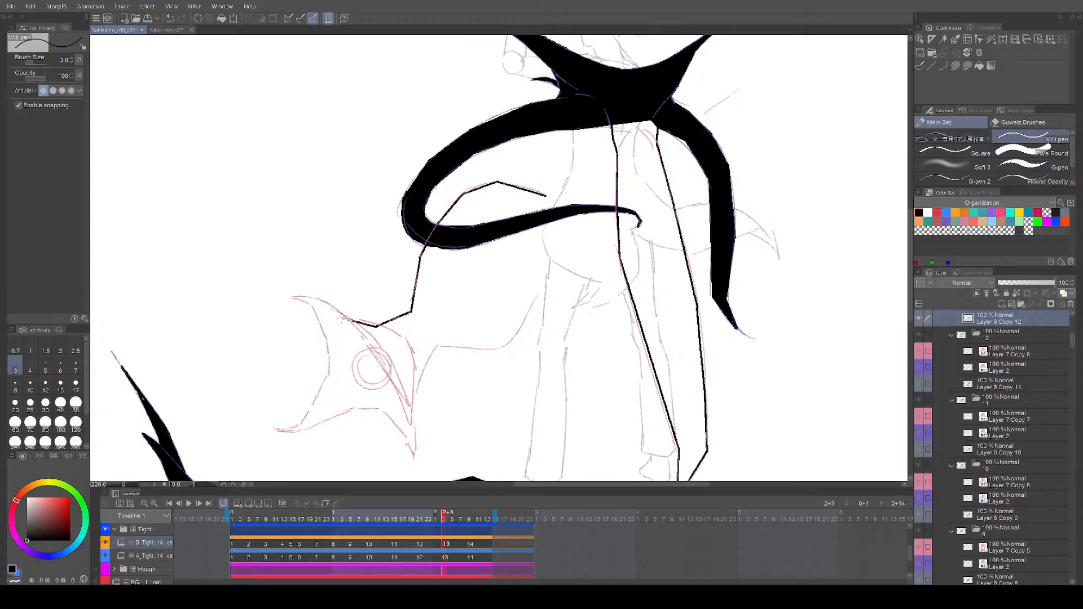
Step: Ink the flared end of cel 13's curled shape around its three pointed tips
{"action": "left_click", "coordinate": [327, 304], "text": "shift"}
{"action": "left_click", "coordinate": [328, 341], "text": "shift"}
{"action": "left_click", "coordinate": [330, 374], "text": "shift"}
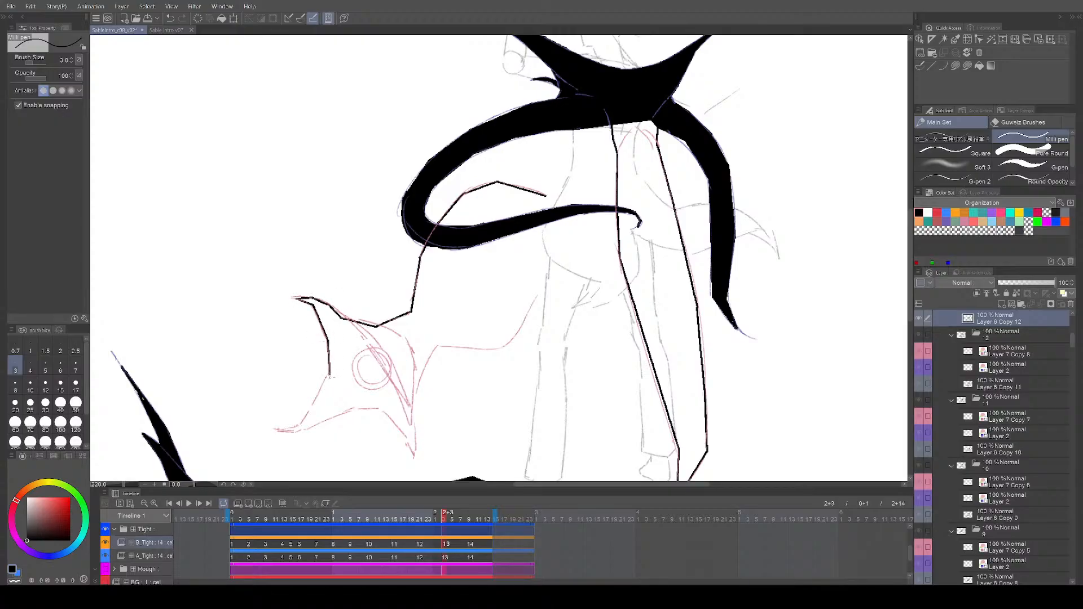
{"action": "left_click", "coordinate": [302, 424], "text": "shift"}
{"action": "left_click", "coordinate": [279, 430], "text": "shift"}
{"action": "left_click", "coordinate": [354, 408], "text": "shift"}
{"action": "left_click", "coordinate": [409, 437], "text": "shift"}
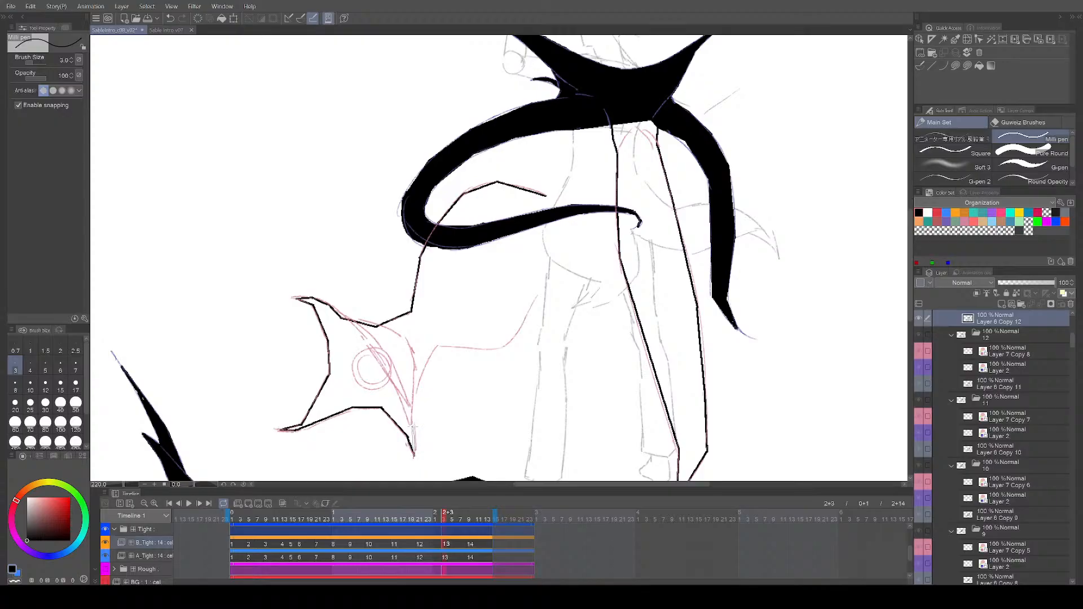
Step: Close the curled shape's outline on cel 13 along its lower edge and up the right side to the starting point
{"action": "left_click", "coordinate": [413, 398], "text": "shift"}
{"action": "left_click", "coordinate": [436, 344], "text": "shift"}
{"action": "left_click", "coordinate": [487, 349], "text": "shift"}
{"action": "left_click", "coordinate": [507, 345], "text": "shift"}
{"action": "left_click", "coordinate": [535, 298], "text": "shift"}
{"action": "left_click", "coordinate": [543, 199], "text": "shift"}
Step: Thicken the curled shape's upper edge beside the flared end on cel 13 with a black stroke, and save the file
{"action": "scroll", "coordinate": [548, 209], "scroll_direction": "up", "scroll_amount": 2}
{"action": "scroll", "coordinate": [548, 210], "scroll_direction": "up", "scroll_amount": 2}
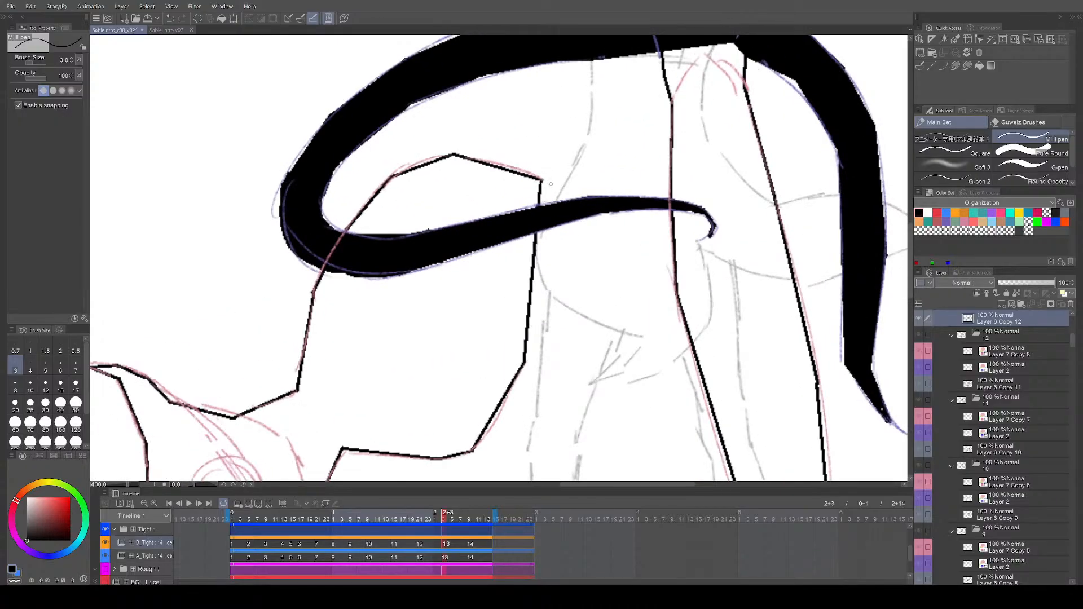
{"action": "scroll", "coordinate": [550, 184], "scroll_direction": "down", "scroll_amount": 4}
{"action": "left_click_drag", "start_coordinate": [680, 364], "coordinate": [613, 292]}
{"action": "scroll", "coordinate": [302, 249], "scroll_direction": "up", "scroll_amount": 4}
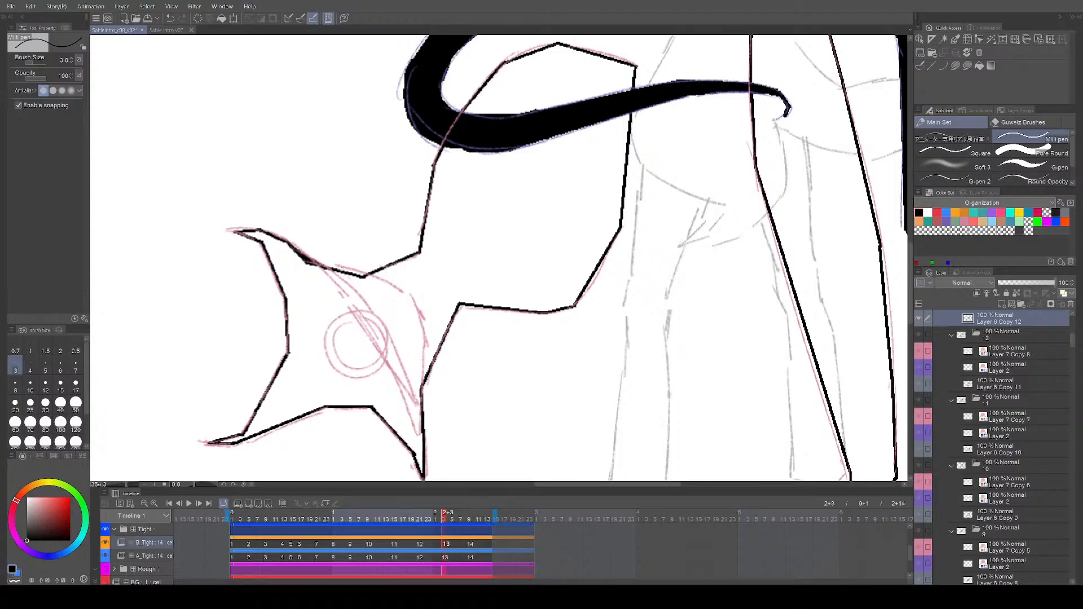
{"action": "mouse_move", "coordinate": [432, 255]}
{"action": "left_mouse_down"}
{"action": "mouse_move", "coordinate": [462, 310]}
{"action": "mouse_move", "coordinate": [484, 321]}
{"action": "left_mouse_up"}
{"action": "left_click_drag", "start_coordinate": [494, 393], "coordinate": [474, 435]}
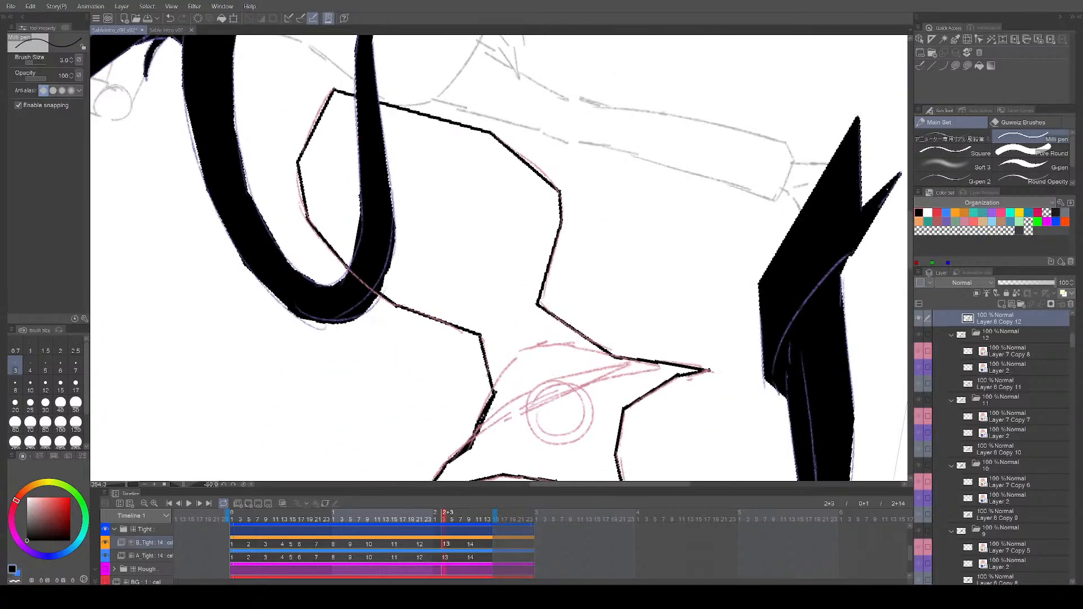
{"action": "key", "text": "ctrl+z"}
{"action": "scroll", "coordinate": [500, 389], "scroll_direction": "down", "scroll_amount": 7}
{"action": "key", "text": "asciicircum"}
{"action": "key", "text": "asciicircum"}
{"action": "key", "text": "asciicircum"}
{"action": "key", "text": "asciicircum"}
{"action": "key", "text": "asciicircum"}
{"action": "key", "text": "asciicircum"}
{"action": "key", "text": "asciicircum"}
{"action": "key", "text": "asciicircum"}
{"action": "key", "text": "asciicircum"}
{"action": "key", "text": "asciicircum"}
{"action": "key", "text": "asciicircum"}
{"action": "key", "text": "asciicircum"}
{"action": "key", "text": "asciicircum"}
{"action": "key", "text": "asciicircum"}
{"action": "key", "text": "asciicircum"}
{"action": "left_click_drag", "start_coordinate": [669, 349], "coordinate": [657, 394]}
{"action": "key", "text": "ctrl+s"}
{"action": "key", "text": "asciicircum"}
Step: Examine the filled ribbon shapes on cel 14, save the file and return to cel 13
{"action": "scroll", "coordinate": [680, 354], "scroll_direction": "up", "scroll_amount": 1}
{"action": "key", "text": "Right"}
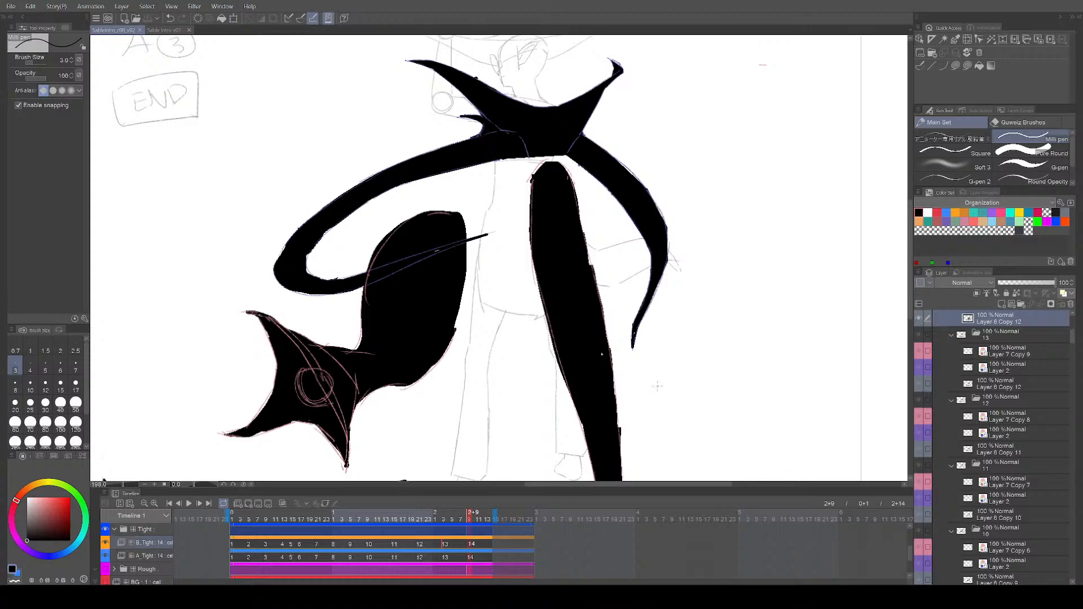
{"action": "scroll", "coordinate": [603, 357], "scroll_direction": "down", "scroll_amount": 3}
{"action": "scroll", "coordinate": [463, 270], "scroll_direction": "up", "scroll_amount": 4}
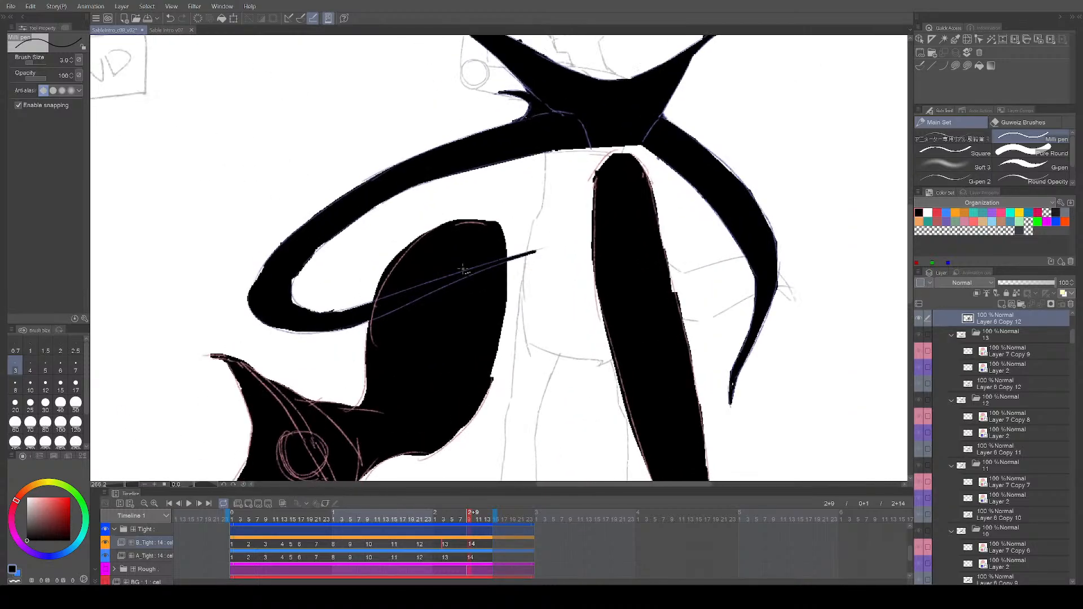
{"action": "scroll", "coordinate": [645, 324], "scroll_direction": "down", "scroll_amount": 5}
{"action": "left_click_drag", "start_coordinate": [766, 431], "coordinate": [703, 415]}
{"action": "key", "text": "ctrl+s"}
{"action": "key", "text": "Left"}
{"action": "key", "text": "ctrl+s"}
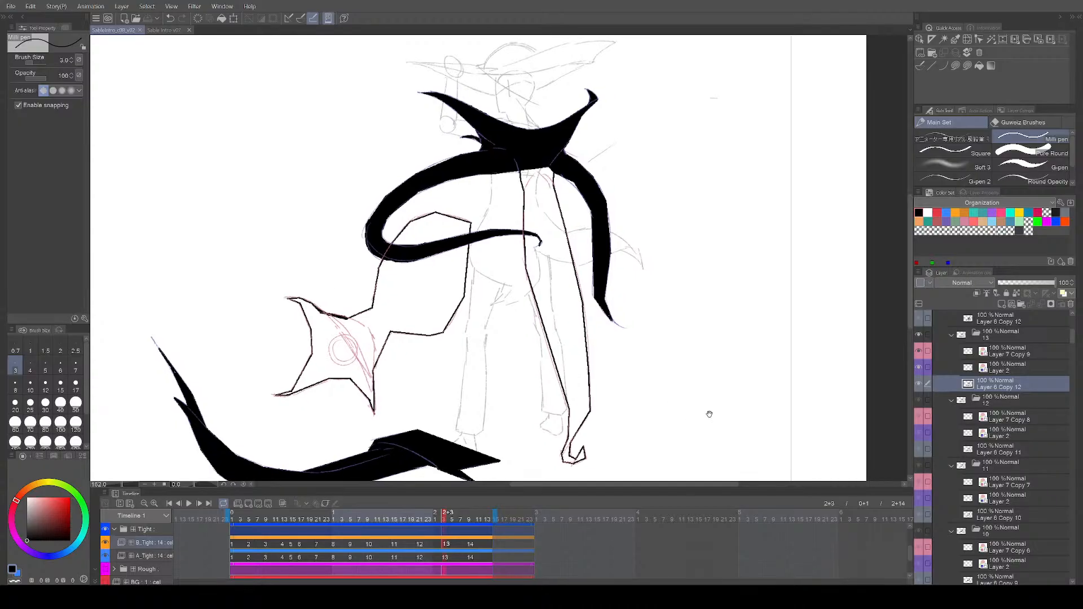
Step: Fill the hanging strip and curled shape with black on cels 13 and 12, including the parts cut off by overlapping ribbons
{"action": "left_click", "coordinate": [980, 66]}
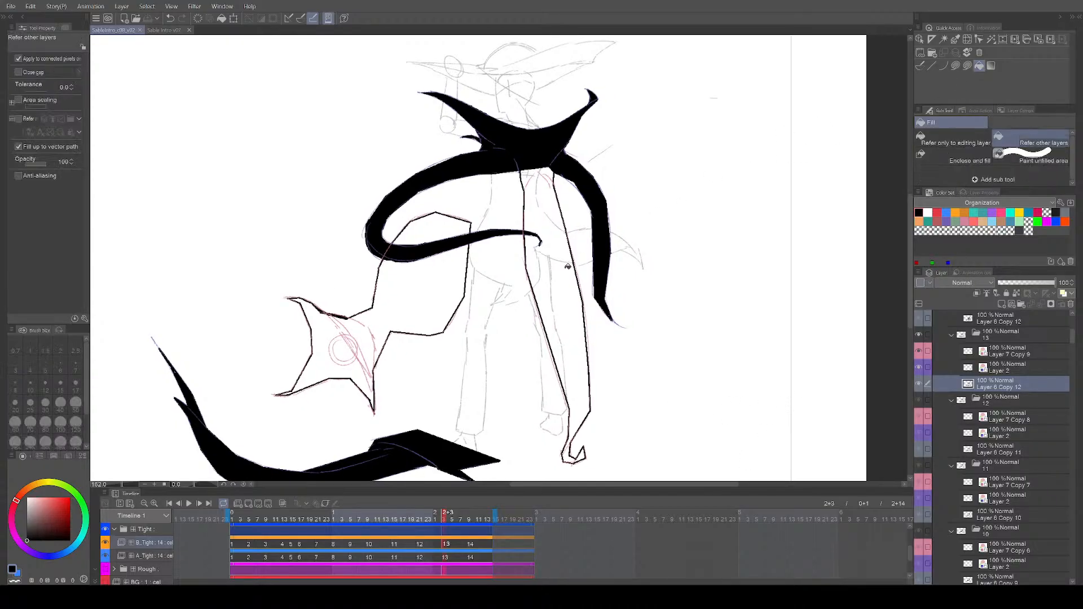
{"action": "left_click", "coordinate": [556, 268]}
{"action": "left_click", "coordinate": [425, 287]}
{"action": "key", "text": "Left"}
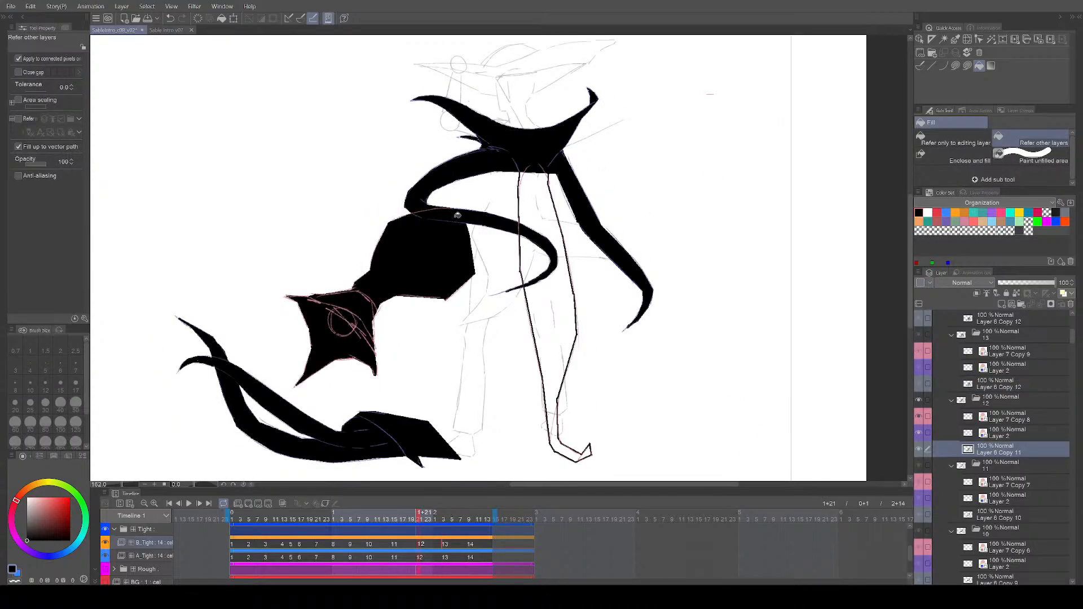
{"action": "key", "text": "Right"}
{"action": "key", "text": "Right"}
{"action": "key", "text": "Left"}
{"action": "left_click", "coordinate": [438, 222]}
{"action": "key", "text": "Left"}
{"action": "left_click", "coordinate": [559, 279]}
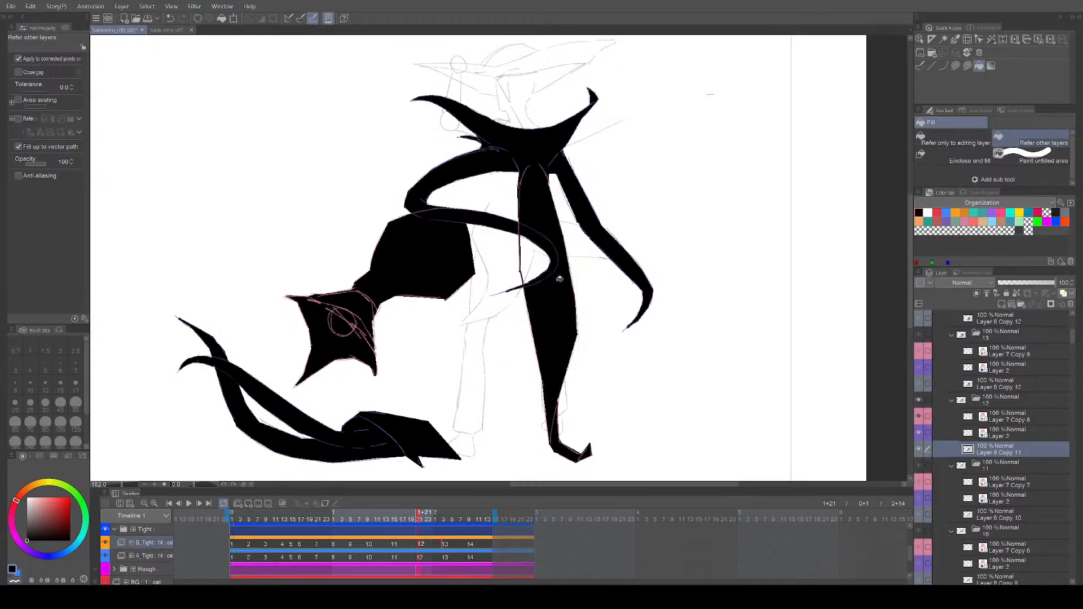
{"action": "left_click", "coordinate": [550, 247]}
Step: Fill the outlined curled shape and hanging strip on cel 11 with black
{"action": "key", "text": "Left"}
{"action": "left_click", "coordinate": [429, 242]}
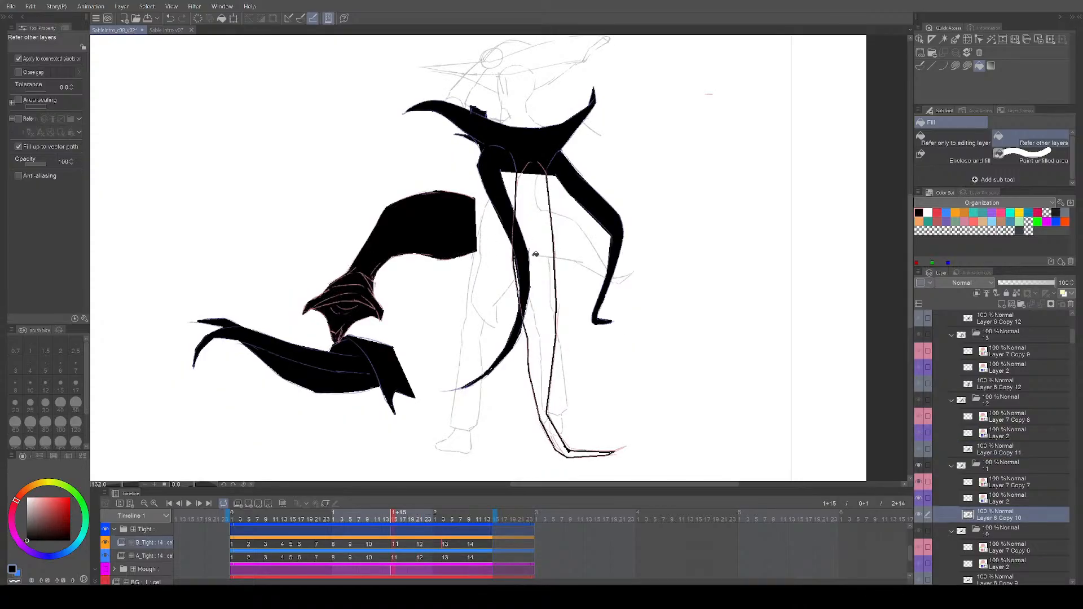
{"action": "left_click", "coordinate": [536, 254]}
{"action": "left_click", "coordinate": [521, 274]}
{"action": "scroll", "coordinate": [521, 275], "scroll_direction": "up", "scroll_amount": 3}
{"action": "key", "text": "p"}
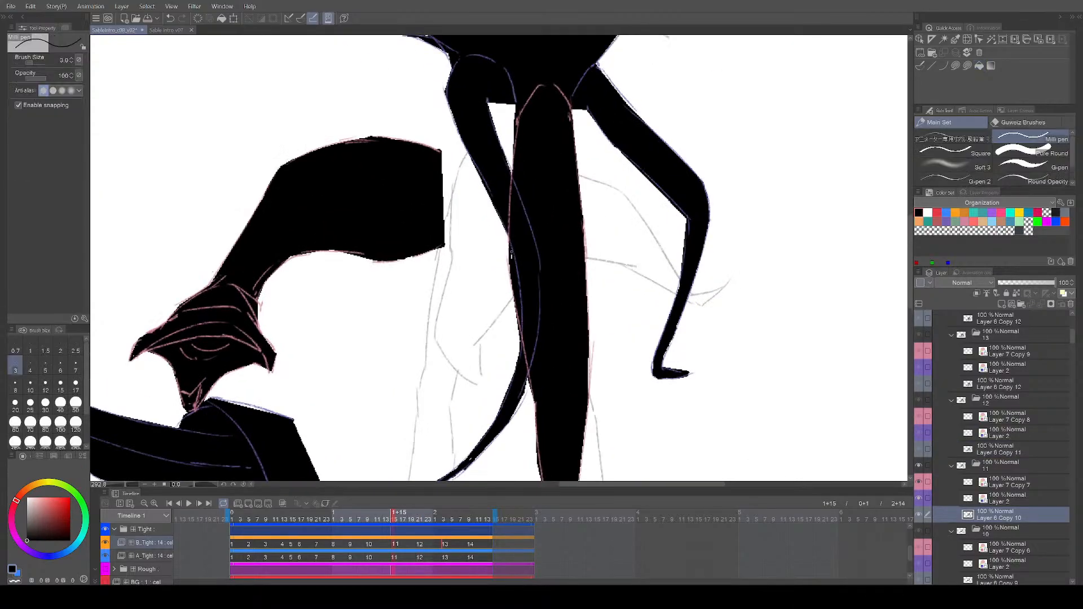
{"action": "scroll", "coordinate": [521, 275], "scroll_direction": "down", "scroll_amount": 2}
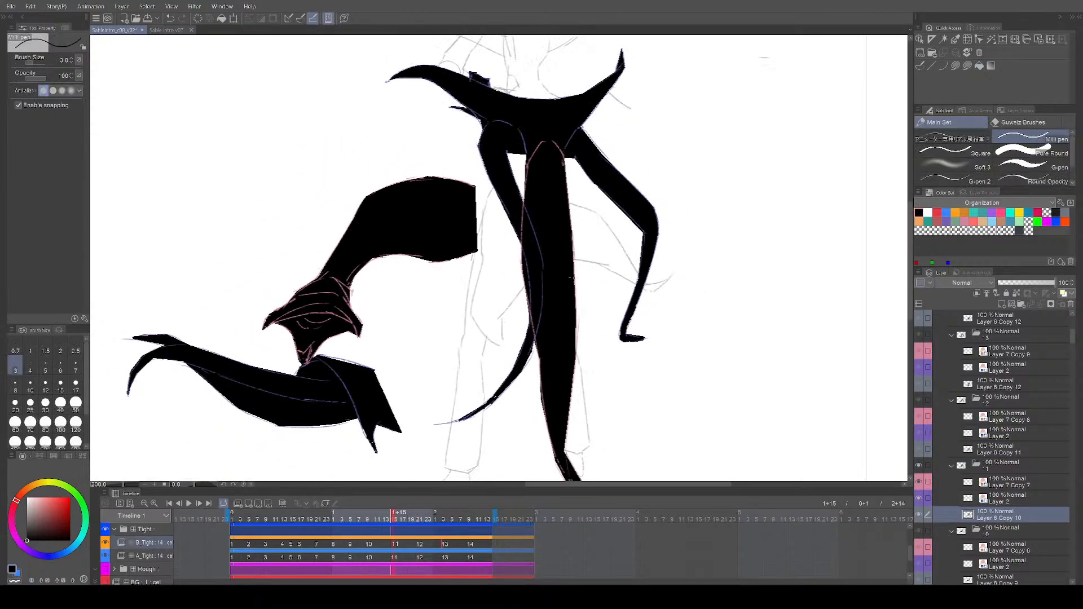
Step: Fill the outlined hanging strip and curled shape on cel 10 with black
{"action": "left_click", "coordinate": [980, 66]}
{"action": "key", "text": "Left"}
{"action": "left_click", "coordinate": [549, 237]}
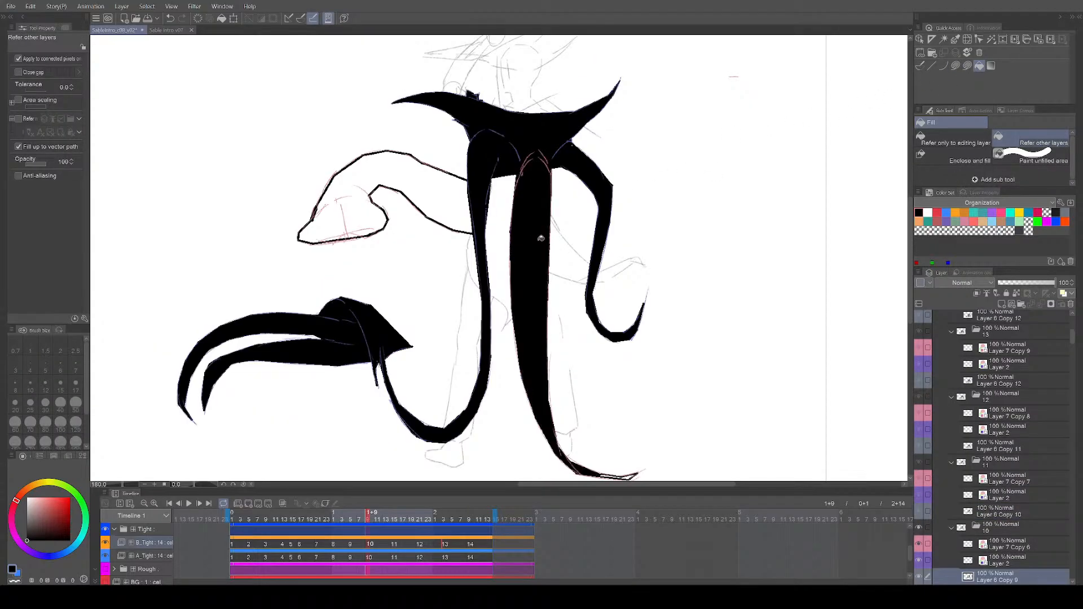
{"action": "left_click", "coordinate": [464, 208]}
{"action": "scroll", "coordinate": [572, 232], "scroll_direction": "down", "scroll_amount": 1}
Step: Fill the outlined curled shape and hanging strip on cel 9 with black
{"action": "key", "text": "Left"}
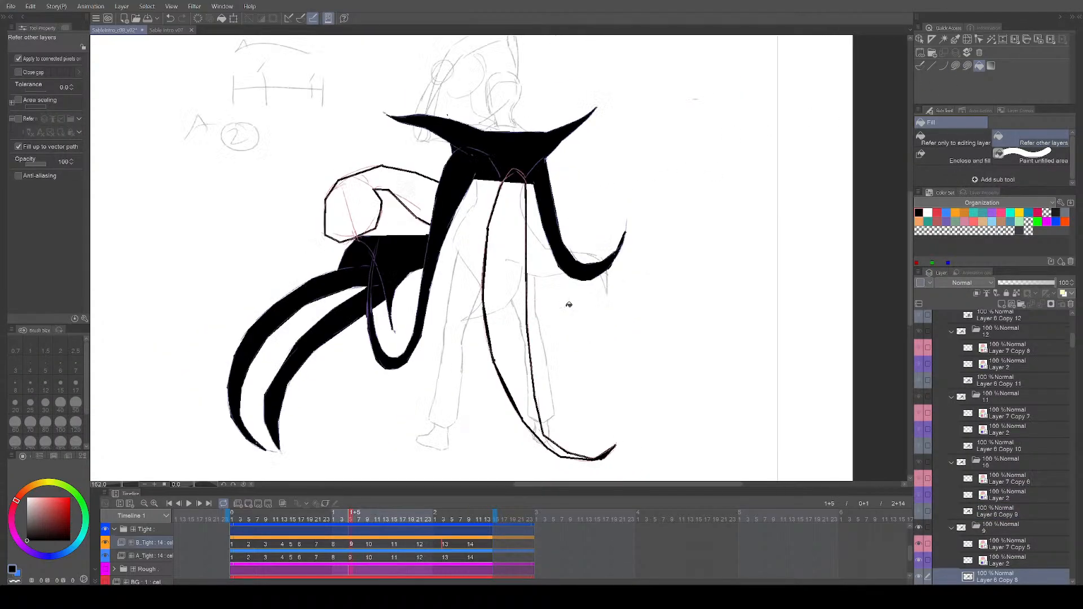
{"action": "left_click", "coordinate": [429, 195]}
{"action": "left_click", "coordinate": [489, 222]}
Step: Fill the hanging strip, curled shape and thin upper loop on cel 8 with black
{"action": "key", "text": "Left"}
{"action": "left_click", "coordinate": [508, 233]}
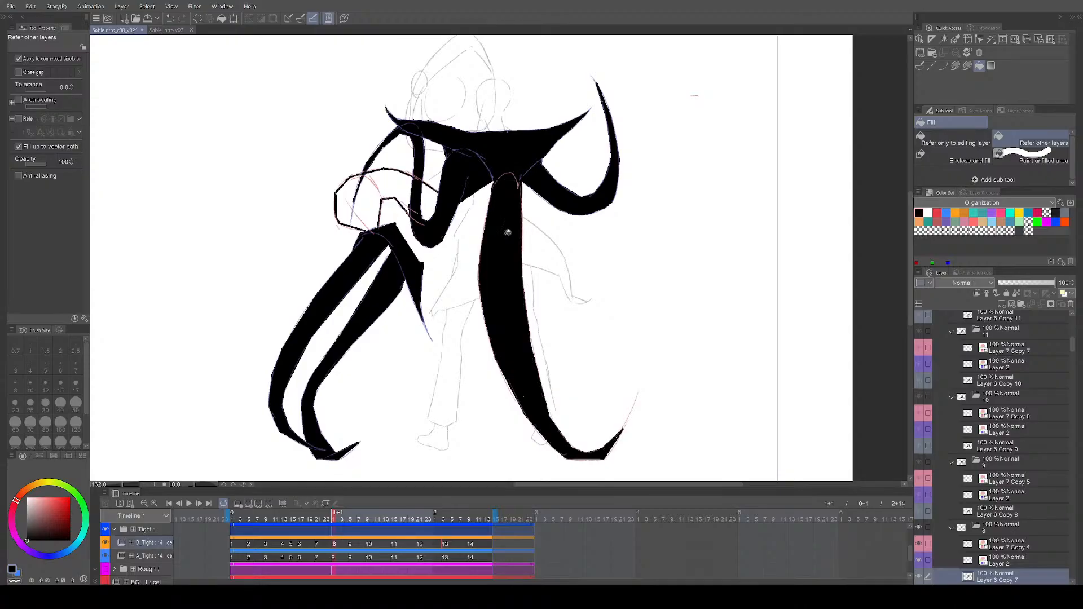
{"action": "left_click", "coordinate": [432, 199]}
{"action": "left_click", "coordinate": [364, 198]}
Step: Fill the hanging strip, curled shape, torso area and upper loop on cel 7 with black
{"action": "key", "text": "Left"}
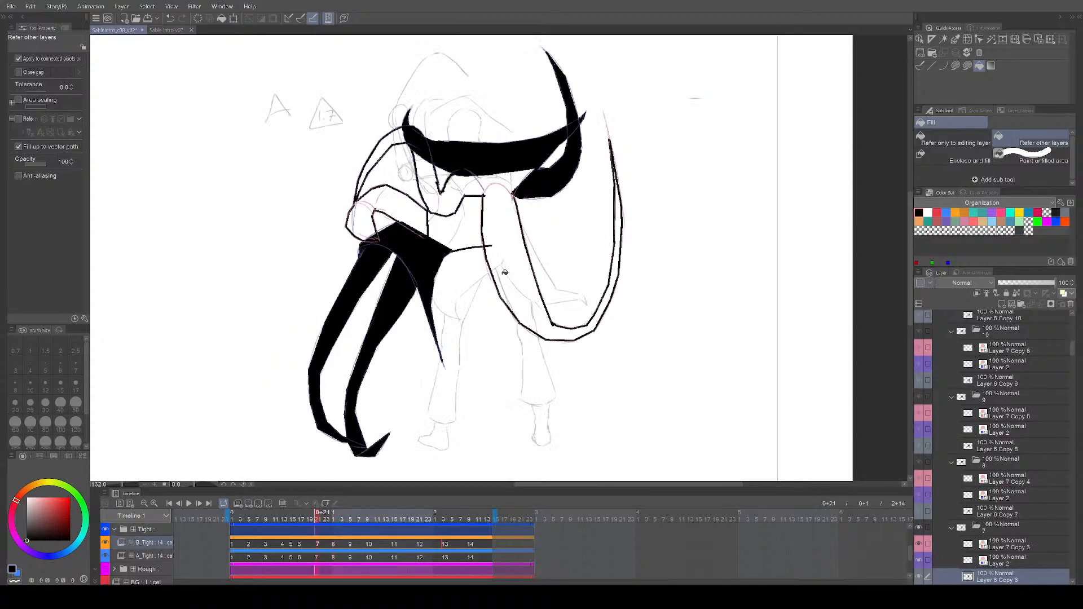
{"action": "left_click", "coordinate": [505, 274]}
{"action": "left_click", "coordinate": [413, 215]}
{"action": "left_click", "coordinate": [466, 218]}
{"action": "left_click", "coordinate": [409, 148]}
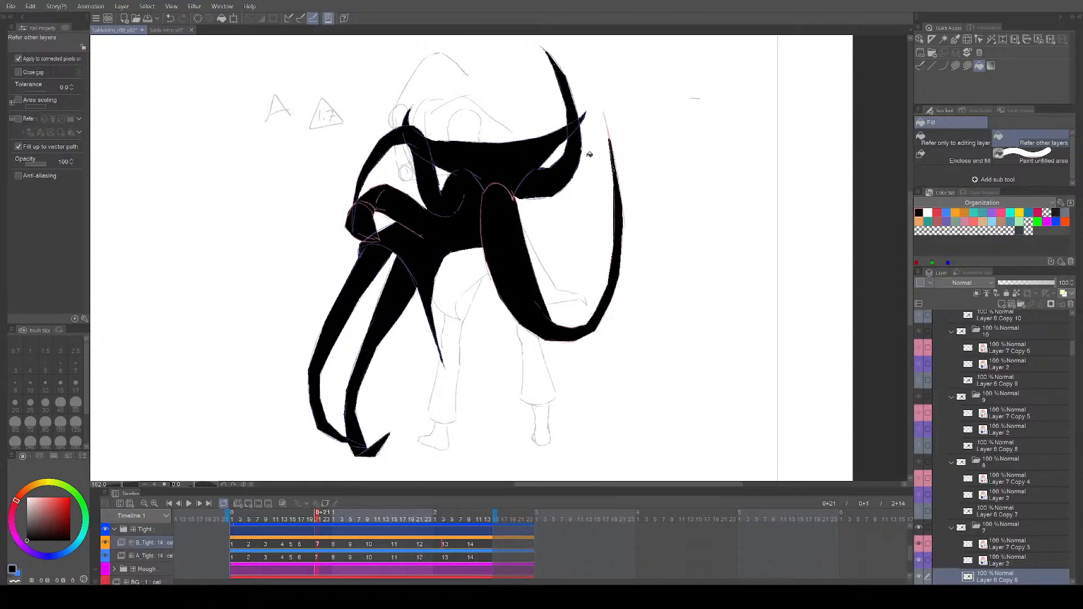
Step: Fill the outlined ribbon regions on cel 6 with black and check the filled shapes on the preceding cels back to cel 4
{"action": "key", "text": "Left"}
{"action": "left_click", "coordinate": [473, 229]}
{"action": "left_click", "coordinate": [446, 190]}
{"action": "left_click", "coordinate": [390, 136]}
{"action": "key", "text": "ctrl+minus"}
{"action": "key", "text": "Left"}
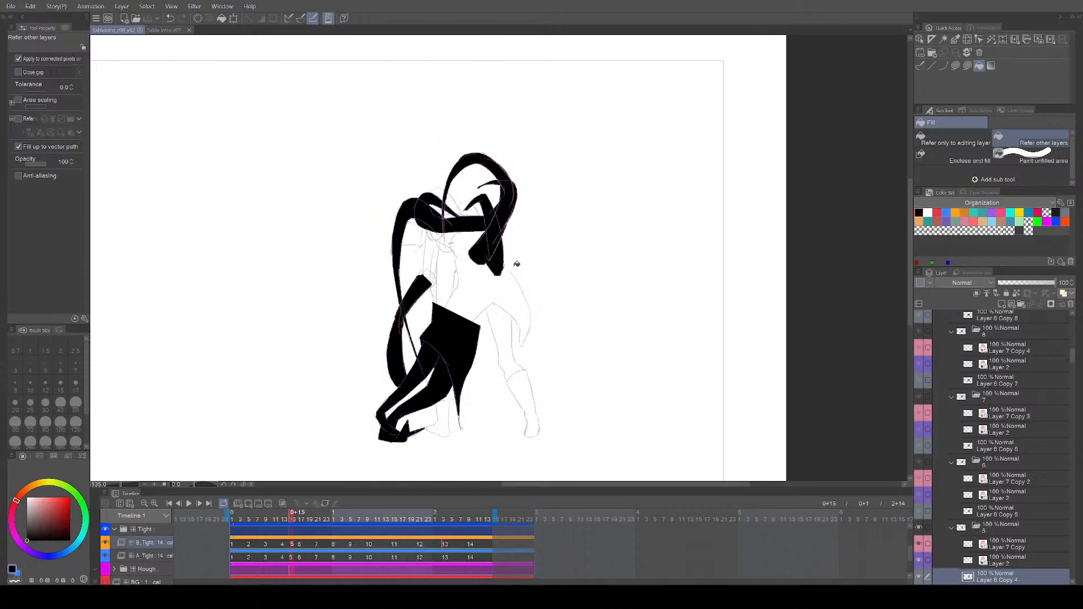
{"action": "key", "text": "Left"}
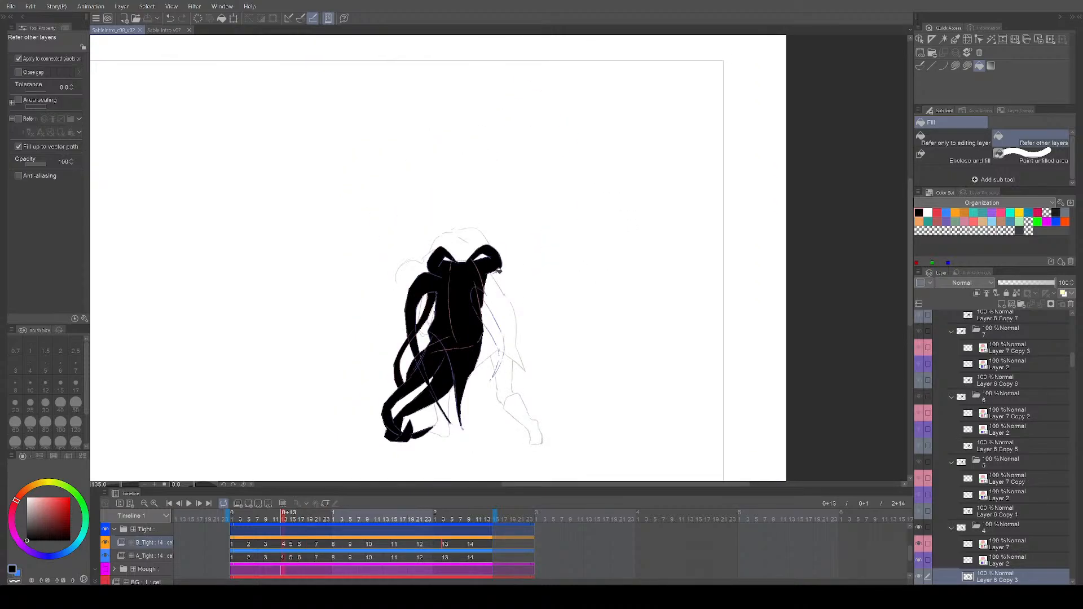
{"action": "key", "text": "Left"}
{"action": "key", "text": "Right"}
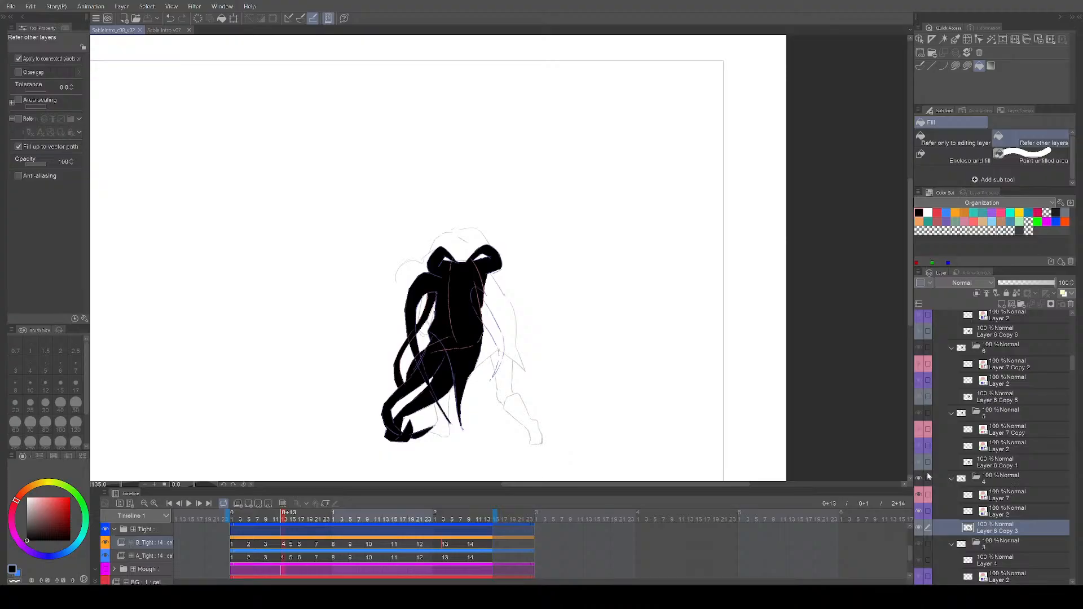
Step: Select the black fill layers of cels 4 to 14 together and turn on their pale yellow layer color
{"action": "left_click", "coordinate": [928, 463]}
{"action": "left_click", "coordinate": [928, 396]}
{"action": "scroll", "coordinate": [931, 406], "scroll_direction": "up", "scroll_amount": 3}
{"action": "left_click", "coordinate": [928, 430]}
{"action": "left_click", "coordinate": [928, 364]}
{"action": "scroll", "coordinate": [930, 395], "scroll_direction": "up", "scroll_amount": 3}
{"action": "left_click", "coordinate": [928, 412]}
{"action": "left_click", "coordinate": [928, 349]}
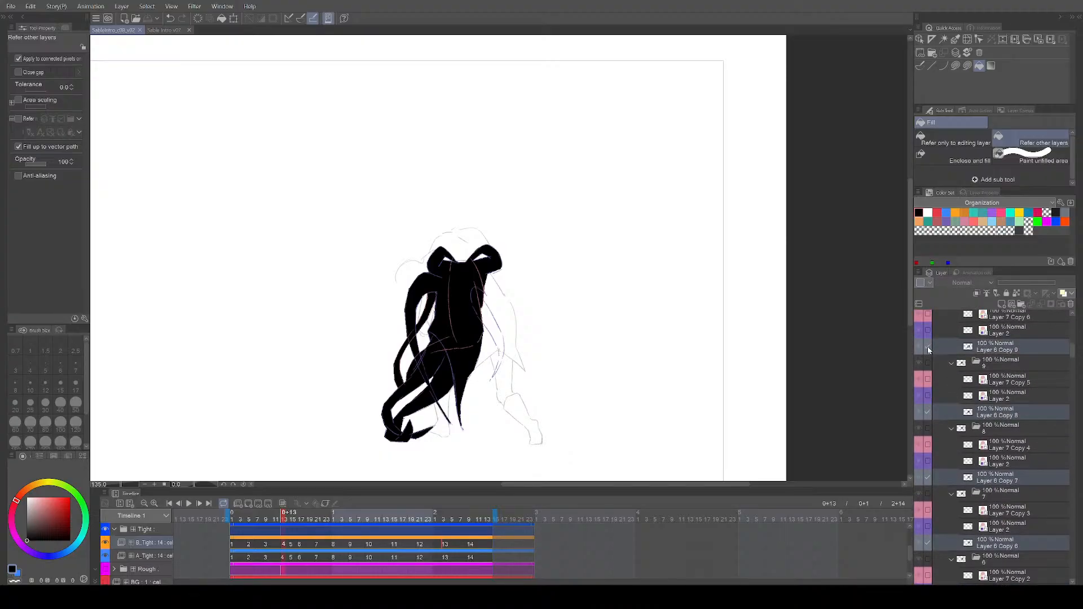
{"action": "scroll", "coordinate": [929, 413], "scroll_direction": "up", "scroll_amount": 3}
{"action": "left_click", "coordinate": [928, 408]}
{"action": "left_click", "coordinate": [928, 344]}
{"action": "scroll", "coordinate": [932, 389], "scroll_direction": "up", "scroll_amount": 3}
{"action": "left_click", "coordinate": [929, 404]}
{"action": "left_click", "coordinate": [928, 338]}
{"action": "scroll", "coordinate": [934, 381], "scroll_direction": "up", "scroll_amount": 3}
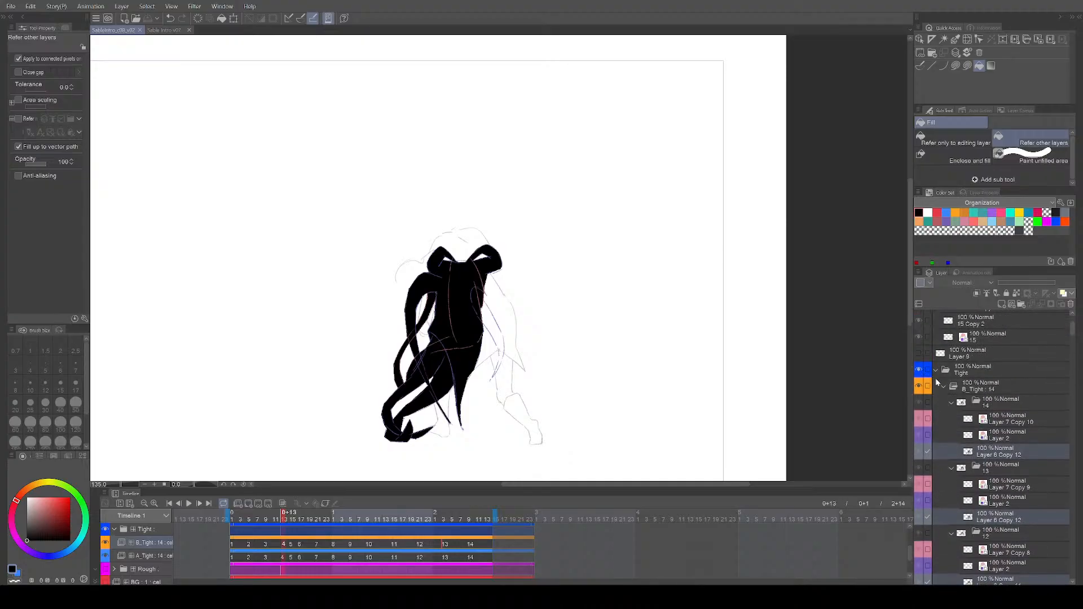
{"action": "left_click", "coordinate": [1065, 294]}
{"action": "scroll", "coordinate": [496, 421], "scroll_direction": "up", "scroll_amount": 5}
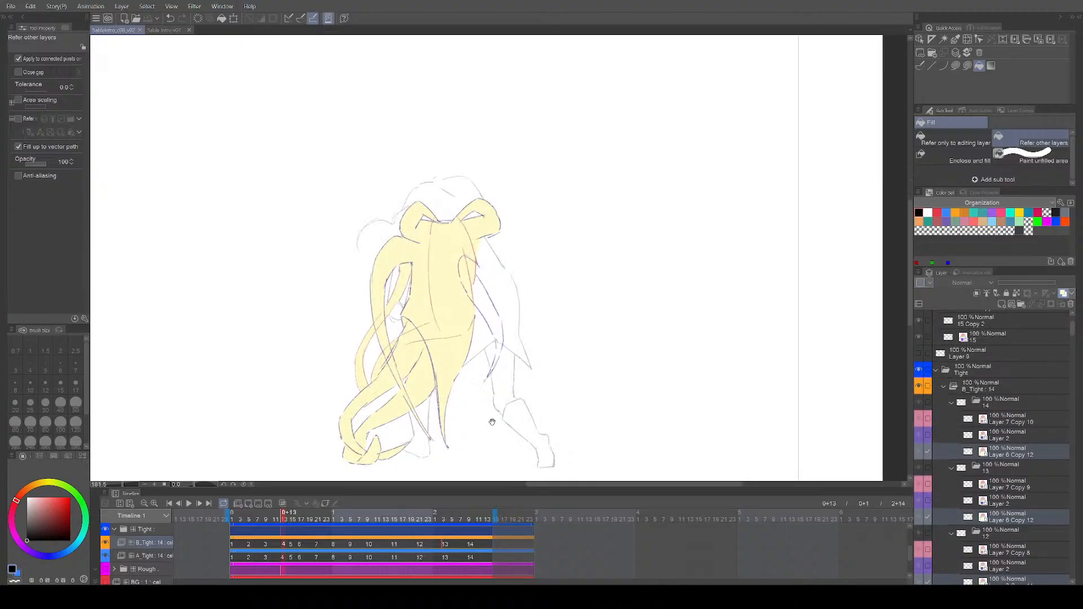
Step: Play back the yellow-tinted animation and step through cels 8 to 5 to check the ribbon shapes
{"action": "key", "text": "p"}
{"action": "left_click_drag", "start_coordinate": [618, 369], "coordinate": [605, 382]}
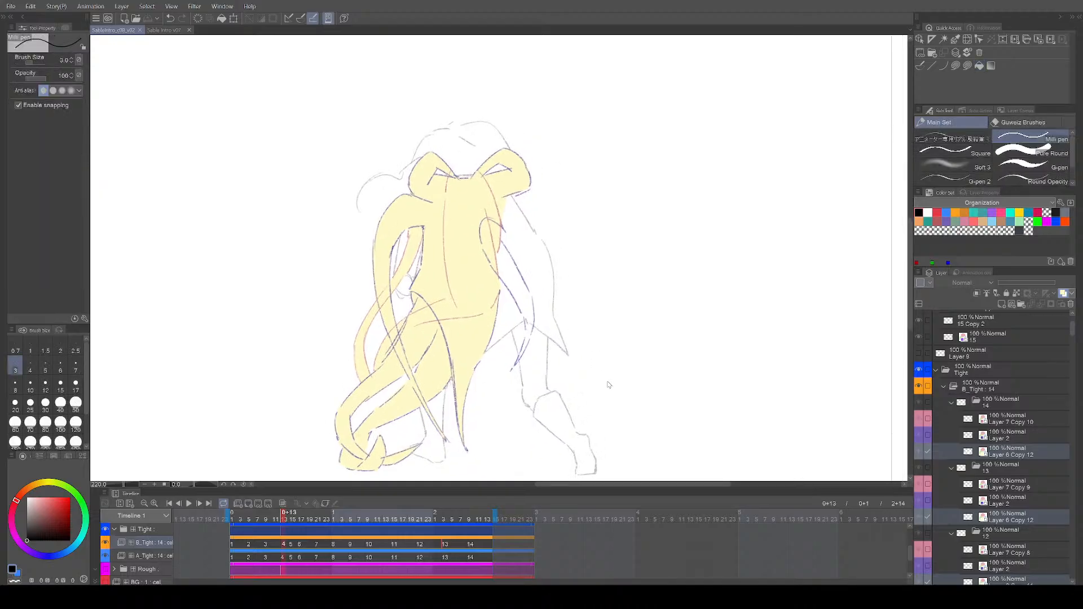
{"action": "key", "text": "space"}
{"action": "scroll", "coordinate": [647, 345], "scroll_direction": "down", "scroll_amount": 3}
{"action": "scroll", "coordinate": [649, 338], "scroll_direction": "down", "scroll_amount": 1}
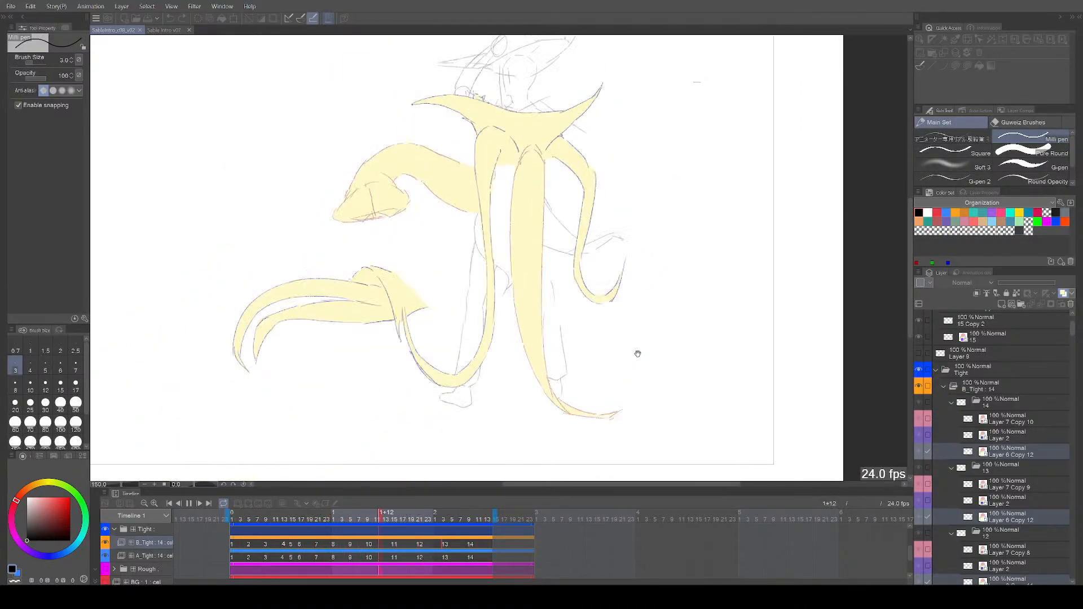
{"action": "scroll", "coordinate": [710, 273], "scroll_direction": "down", "scroll_amount": 1}
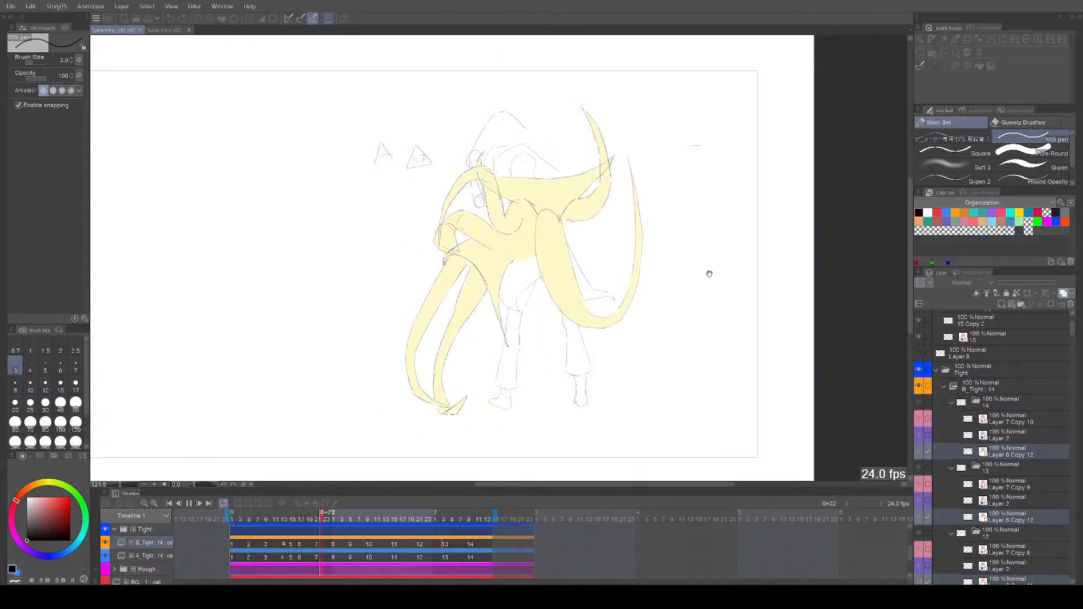
{"action": "key", "text": "space"}
{"action": "key", "text": "Left"}
{"action": "key", "text": "Left"}
{"action": "key", "text": "Left"}
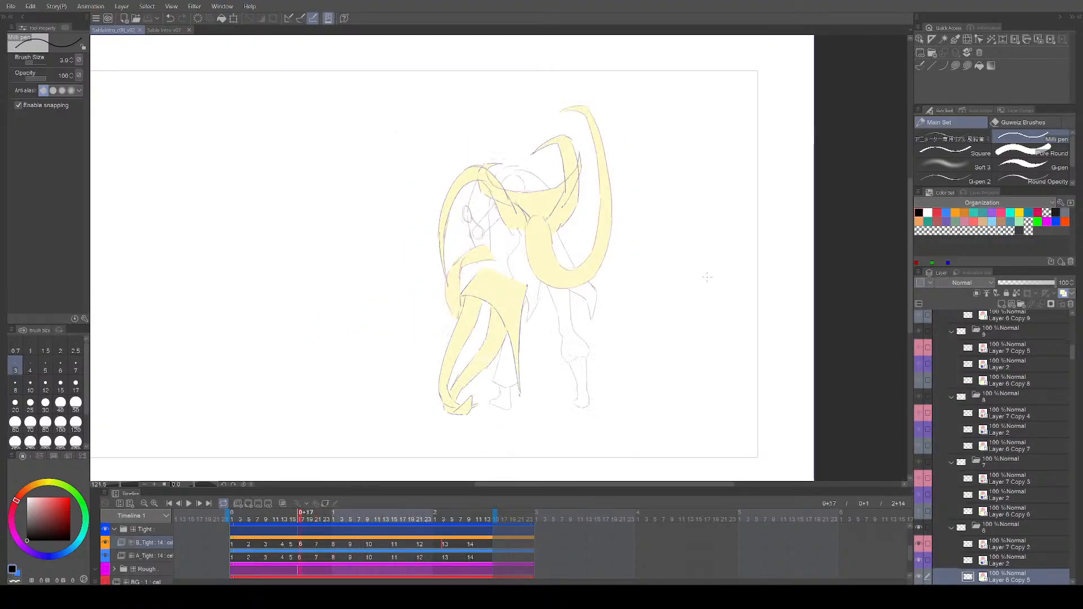
{"action": "left_click_drag", "start_coordinate": [708, 287], "coordinate": [687, 314]}
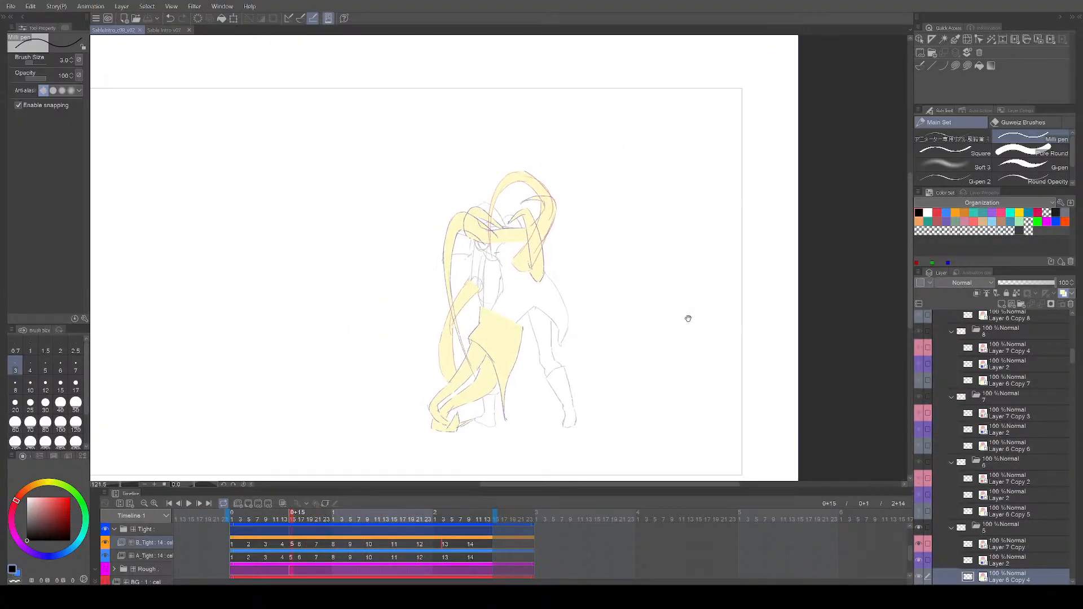
{"action": "key", "text": "space"}
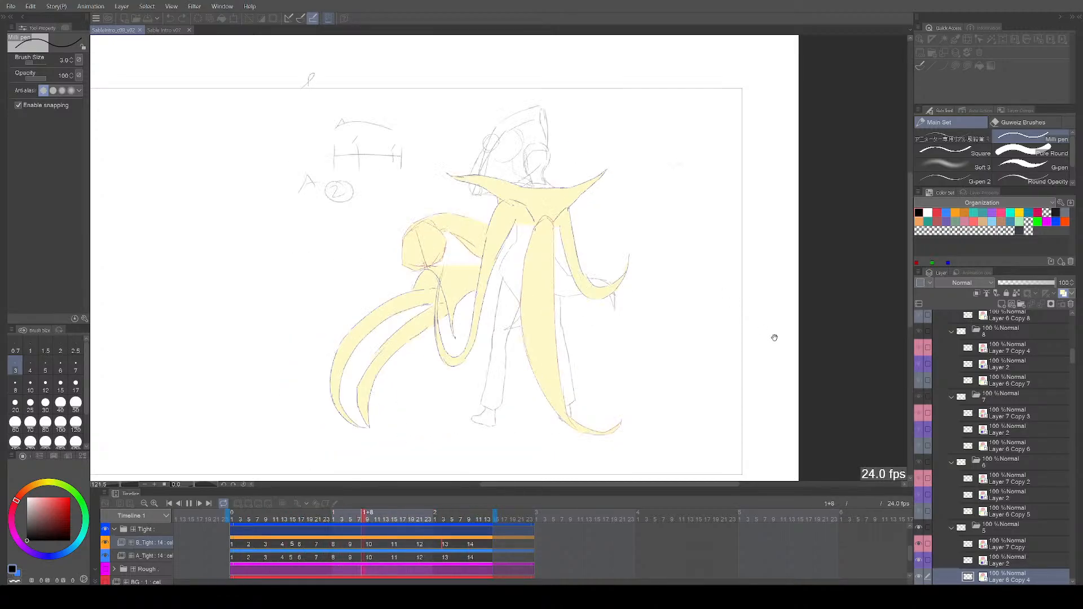
{"action": "key", "text": "space"}
{"action": "key", "text": "Left"}
{"action": "key", "text": "Left"}
{"action": "key", "text": "Left"}
{"action": "key", "text": "Left"}
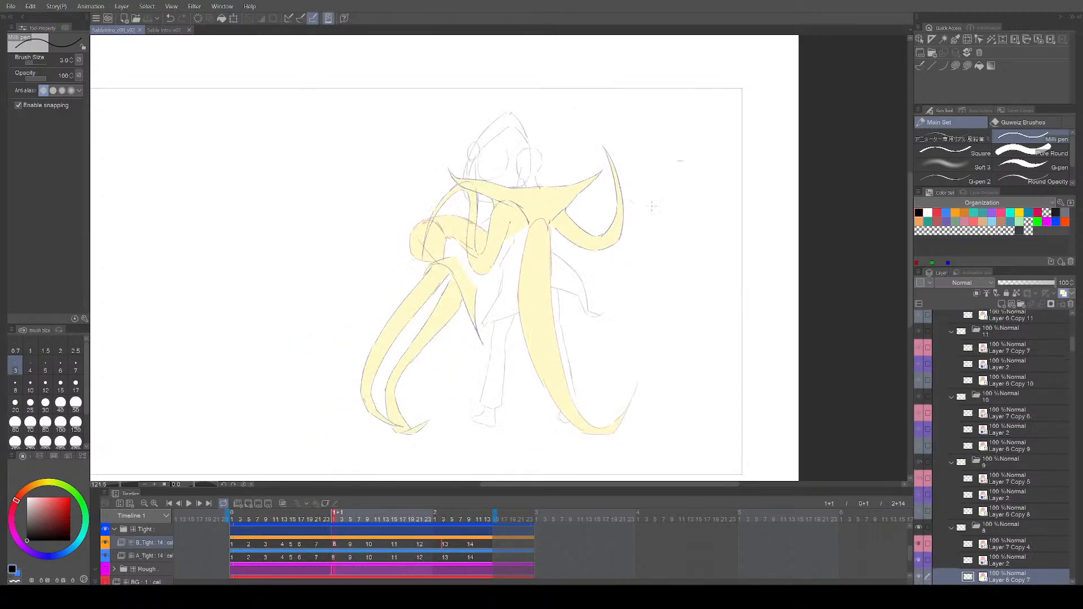
Step: Touch up the ribbon fill on cel 7 with the eraser and pen, and replay the animation
{"action": "key", "text": "e"}
{"action": "key", "text": "p"}
{"action": "key", "text": "space"}
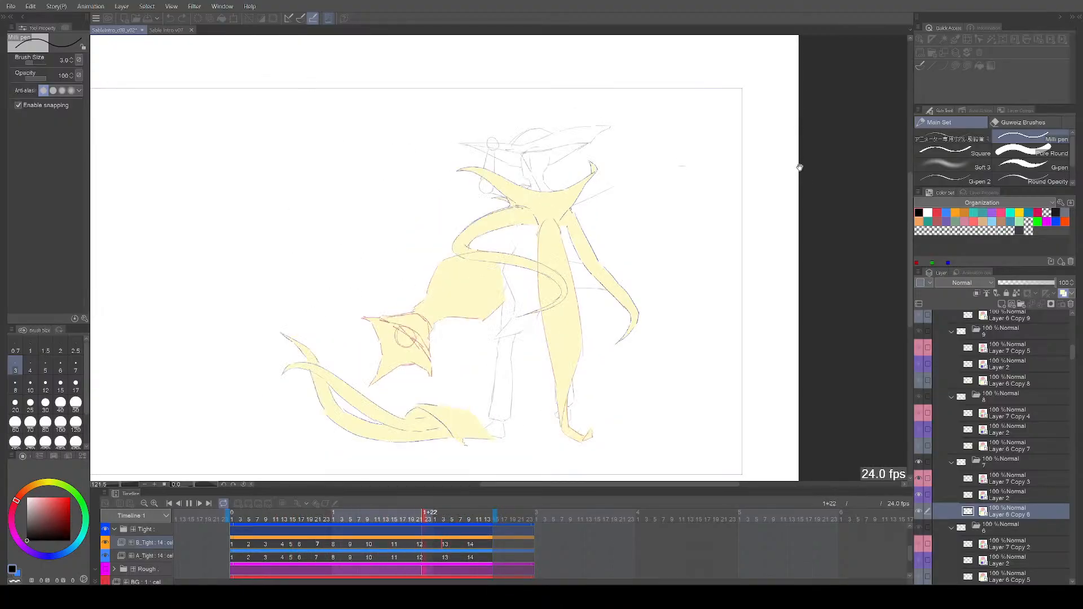
{"action": "key", "text": "space"}
Step: Erase the boxy bump on the collar's upper edge on cel 11, redraw it as a small slope on Layer 2, and save the file
{"action": "key", "text": "Left"}
{"action": "key", "text": "Left"}
{"action": "key", "text": "Left"}
{"action": "key", "text": "Left"}
{"action": "key", "text": "Left"}
{"action": "key", "text": "Left"}
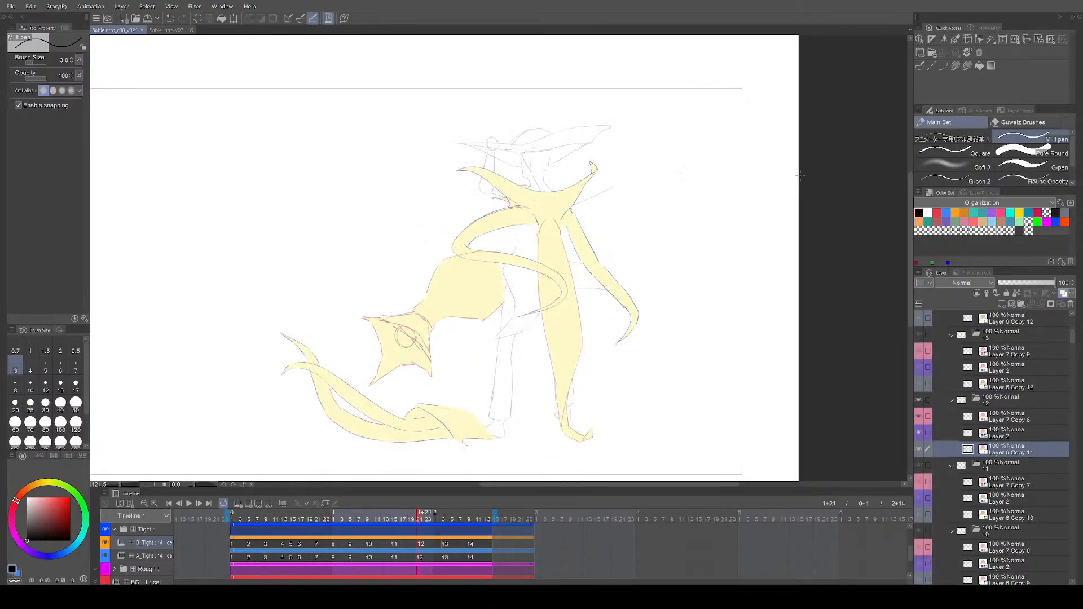
{"action": "scroll", "coordinate": [504, 182], "scroll_direction": "up", "scroll_amount": 5}
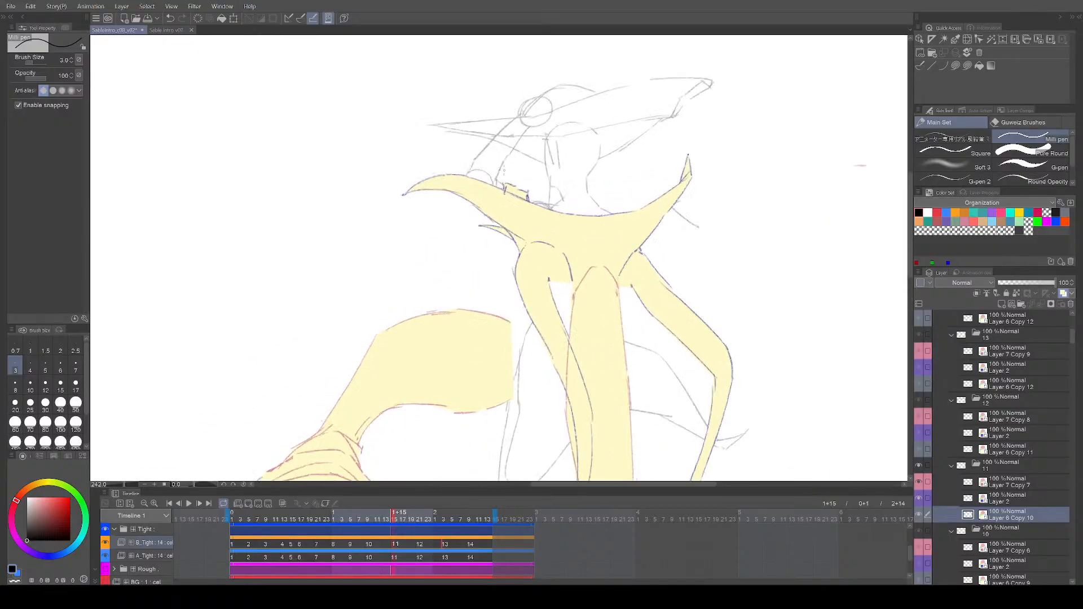
{"action": "key", "text": "e"}
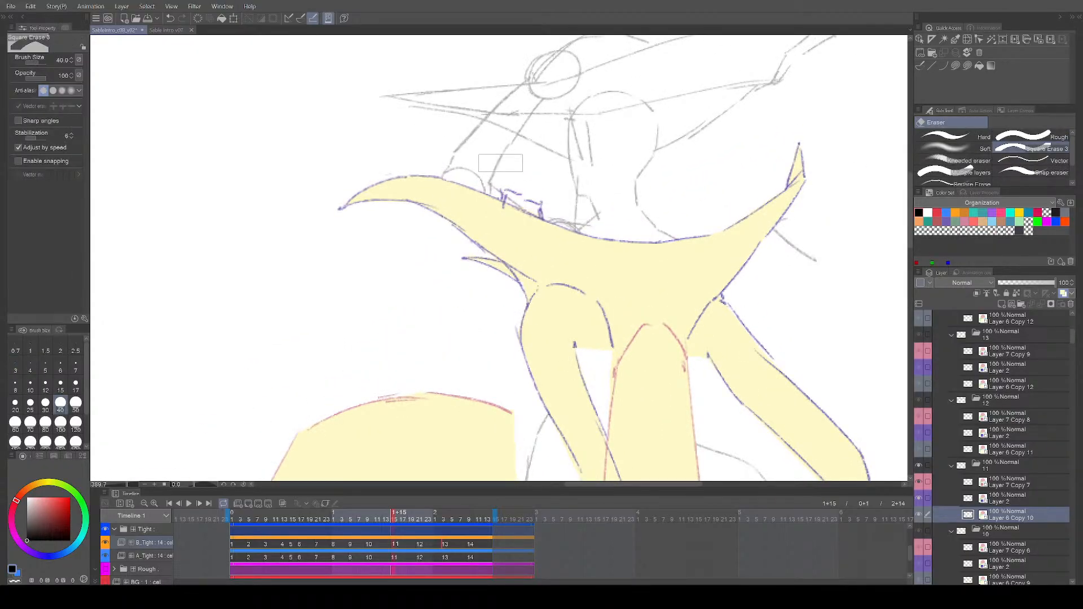
{"action": "key", "text": "p"}
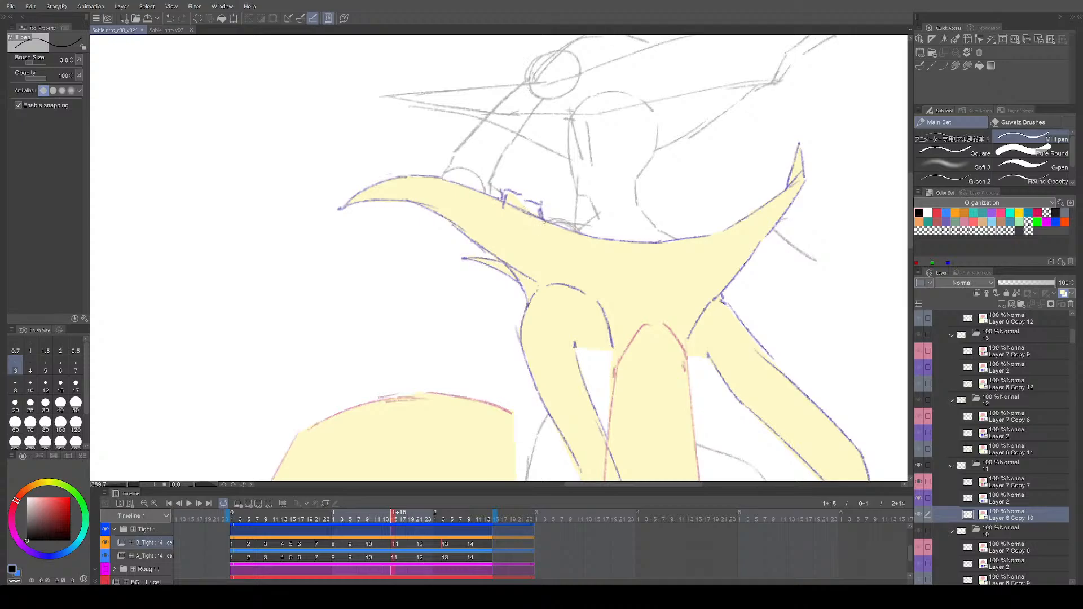
{"action": "left_click", "coordinate": [1006, 503]}
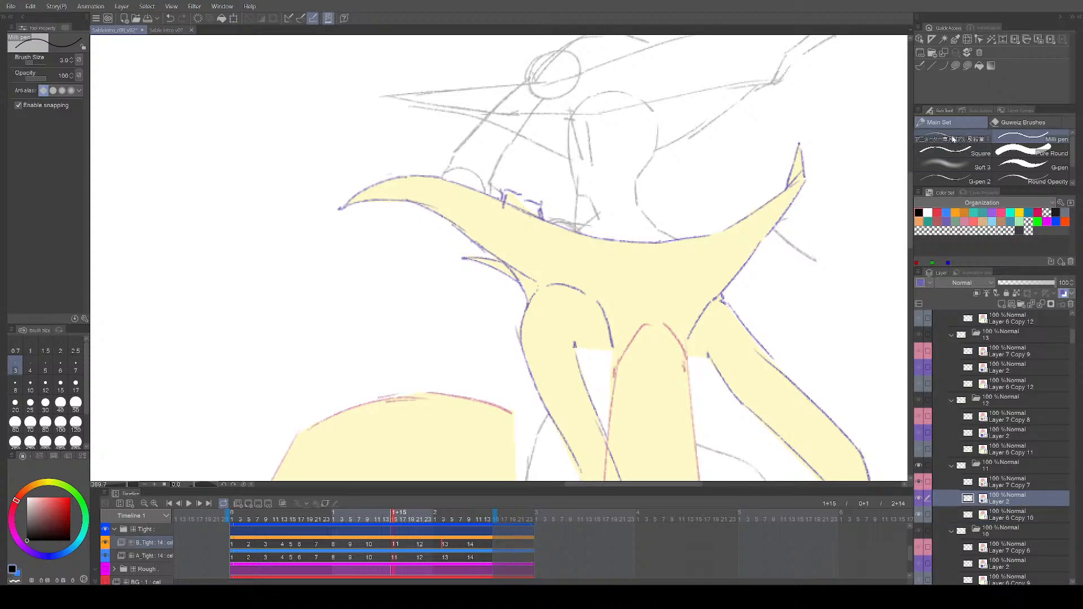
{"action": "key", "text": "e"}
{"action": "key", "text": "p"}
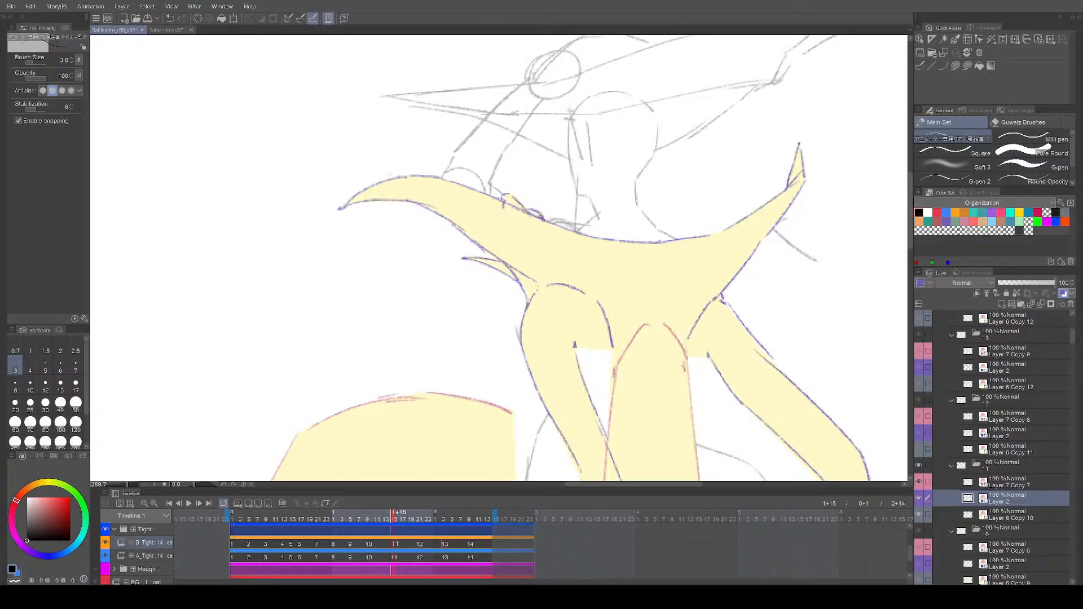
{"action": "scroll", "coordinate": [620, 233], "scroll_direction": "down", "scroll_amount": 3}
{"action": "left_click_drag", "start_coordinate": [720, 365], "coordinate": [707, 271]}
{"action": "scroll", "coordinate": [732, 324], "scroll_direction": "down", "scroll_amount": 1}
{"action": "left_click_drag", "start_coordinate": [734, 326], "coordinate": [702, 341]}
{"action": "key", "text": "ctrl+s"}
Step: Play the animation in a loop and examine how the yellow ribbons move across all cels
{"action": "key", "text": "space"}
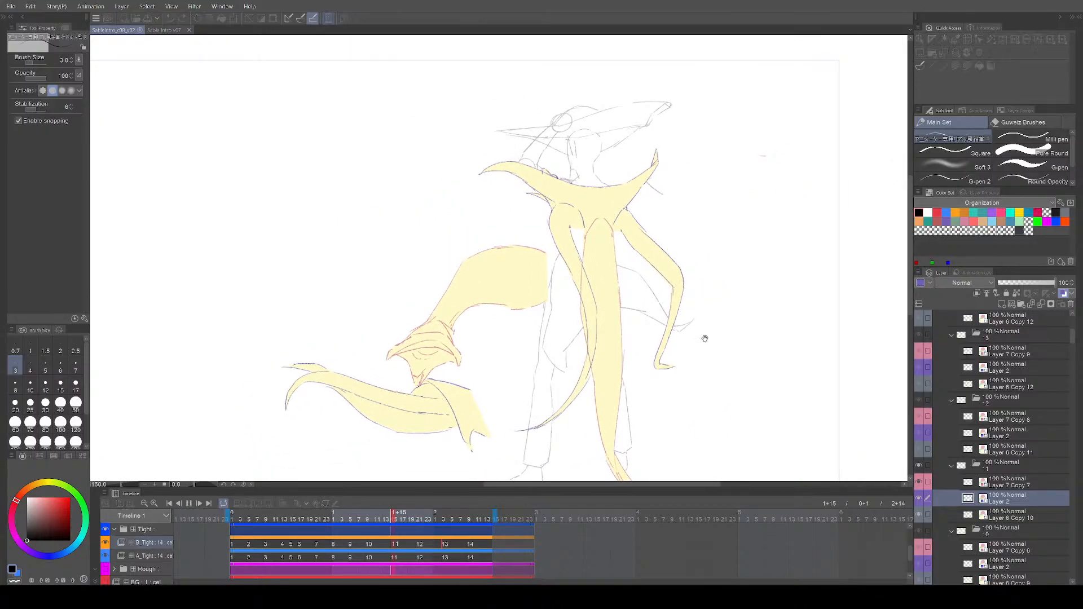
{"action": "scroll", "coordinate": [699, 356], "scroll_direction": "down", "scroll_amount": 1}
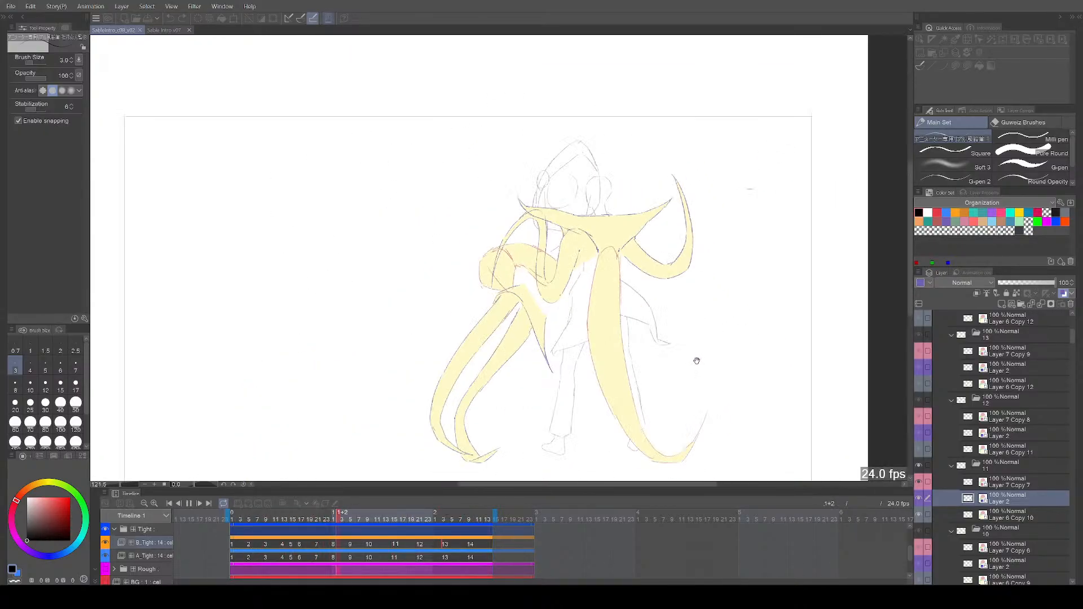
{"action": "left_click_drag", "start_coordinate": [697, 360], "coordinate": [687, 315]}
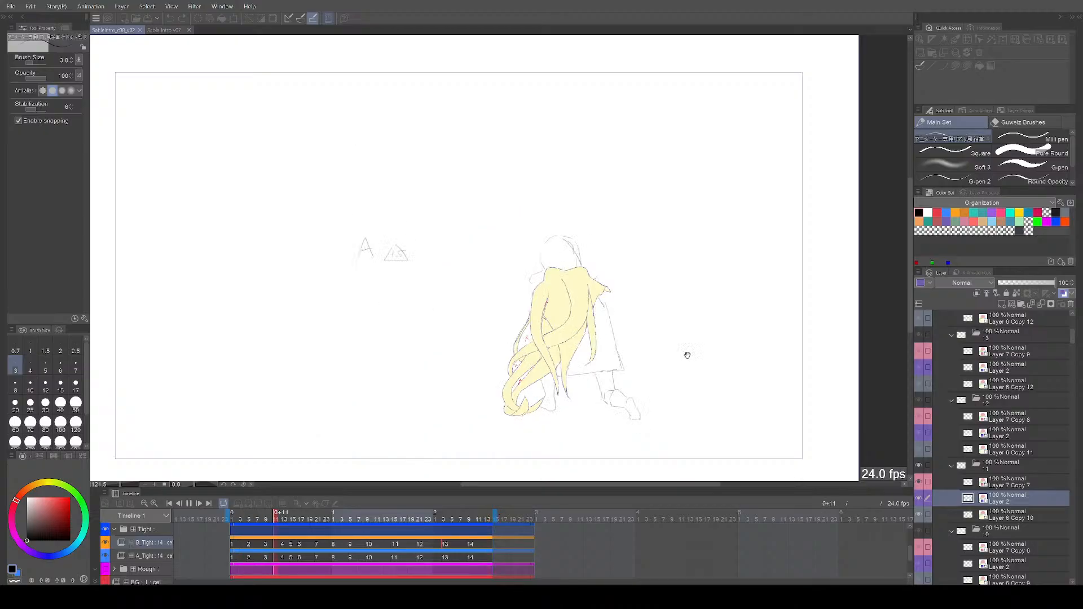
{"action": "scroll", "coordinate": [687, 356], "scroll_direction": "down", "scroll_amount": 1}
{"action": "scroll", "coordinate": [686, 357], "scroll_direction": "up", "scroll_amount": 1}
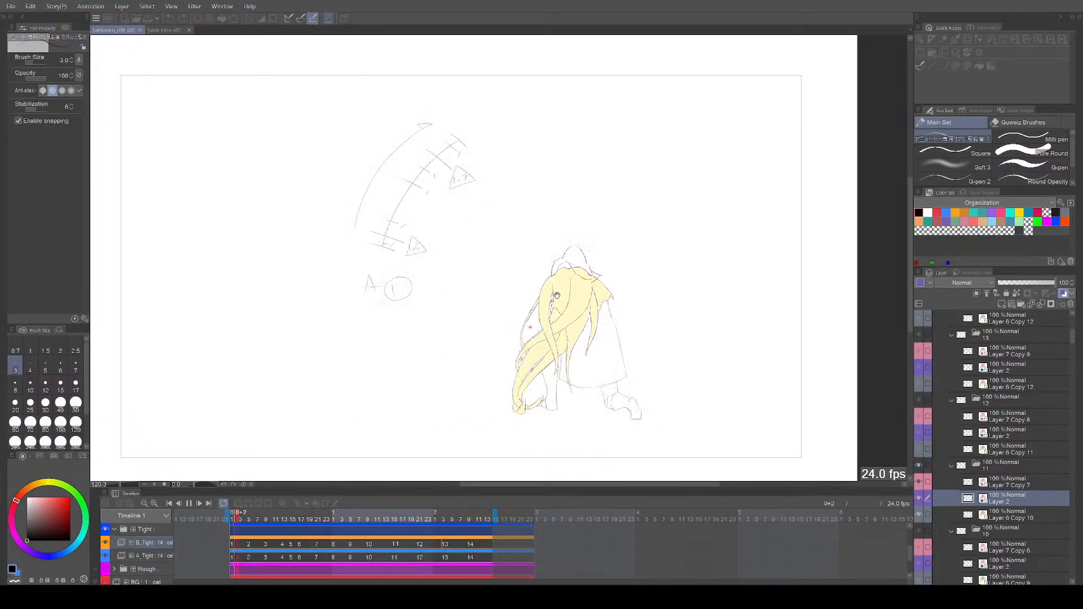
{"action": "scroll", "coordinate": [692, 256], "scroll_direction": "up", "scroll_amount": 1}
{"action": "left_click_drag", "start_coordinate": [701, 286], "coordinate": [692, 273]}
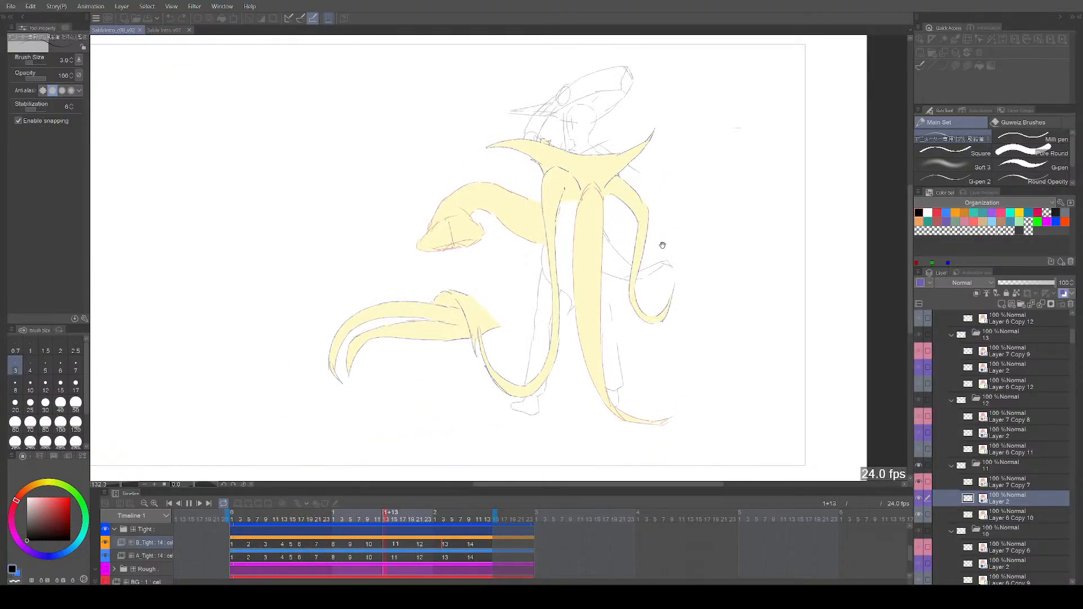
{"action": "key", "text": "space"}
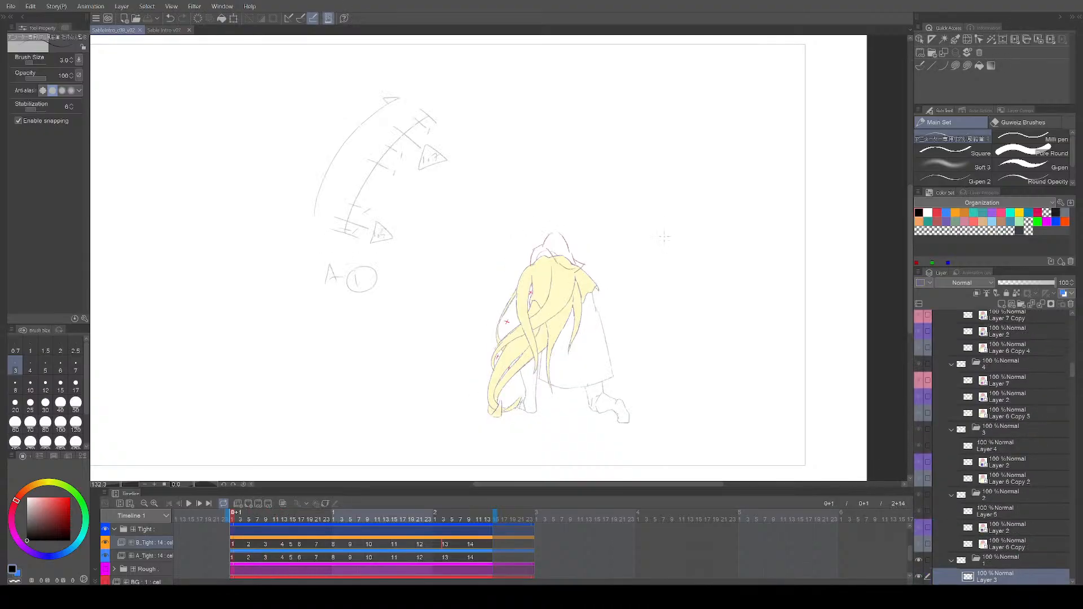
Step: Try drawing connecting lines on Layer 2 of cel 14 from the collar, tail and front ribbon down to the floor ribbon
{"action": "key", "text": "Left"}
{"action": "key", "text": "Left"}
{"action": "key", "text": "Right"}
{"action": "left_click_drag", "start_coordinate": [670, 308], "coordinate": [683, 355]}
{"action": "scroll", "coordinate": [677, 346], "scroll_direction": "up", "scroll_amount": 2}
{"action": "scroll", "coordinate": [1005, 395], "scroll_direction": "up", "scroll_amount": 3}
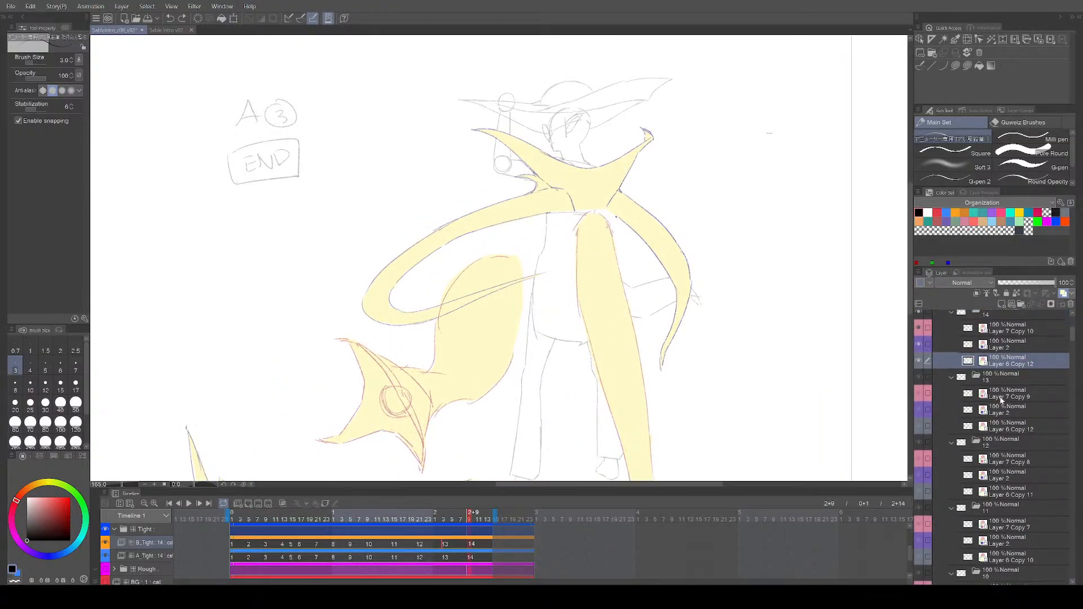
{"action": "left_click", "coordinate": [1005, 385]}
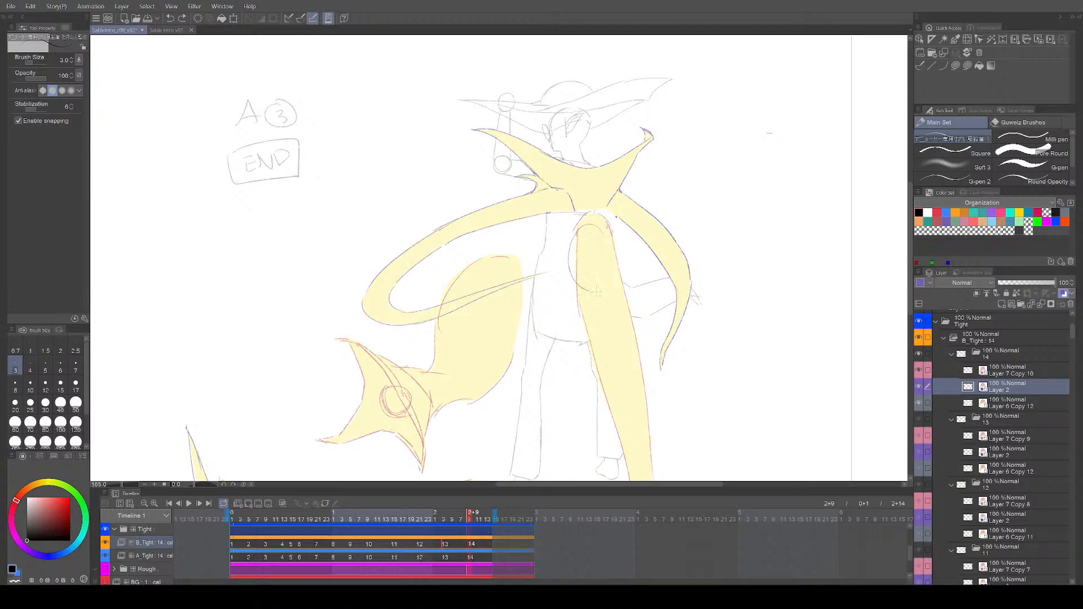
{"action": "left_click_drag", "start_coordinate": [658, 260], "coordinate": [654, 182]}
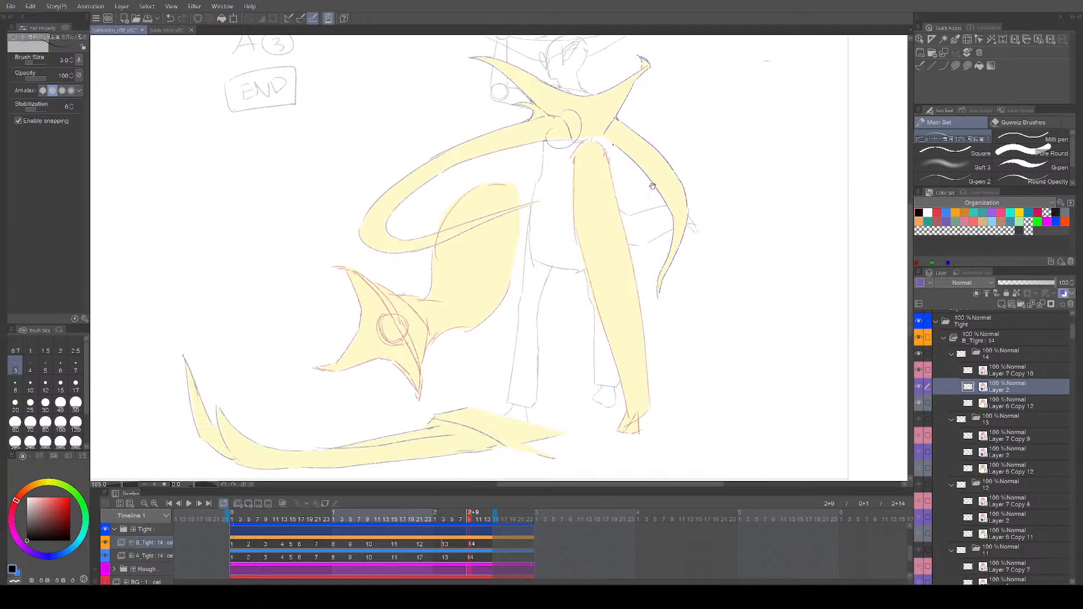
{"action": "left_click_drag", "start_coordinate": [656, 251], "coordinate": [625, 299]}
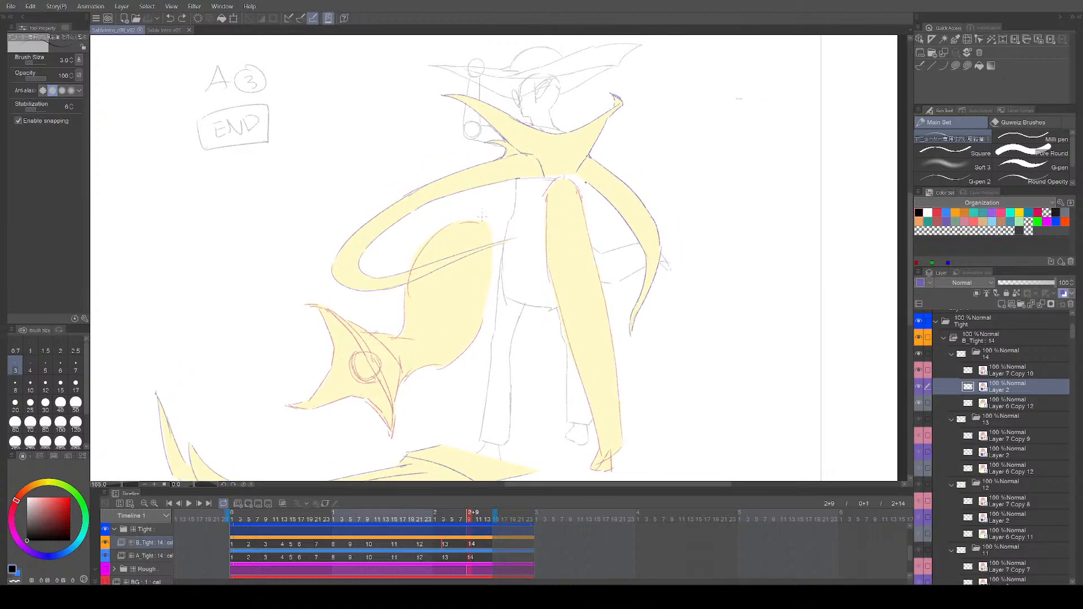
{"action": "left_click_drag", "start_coordinate": [509, 316], "coordinate": [514, 283]}
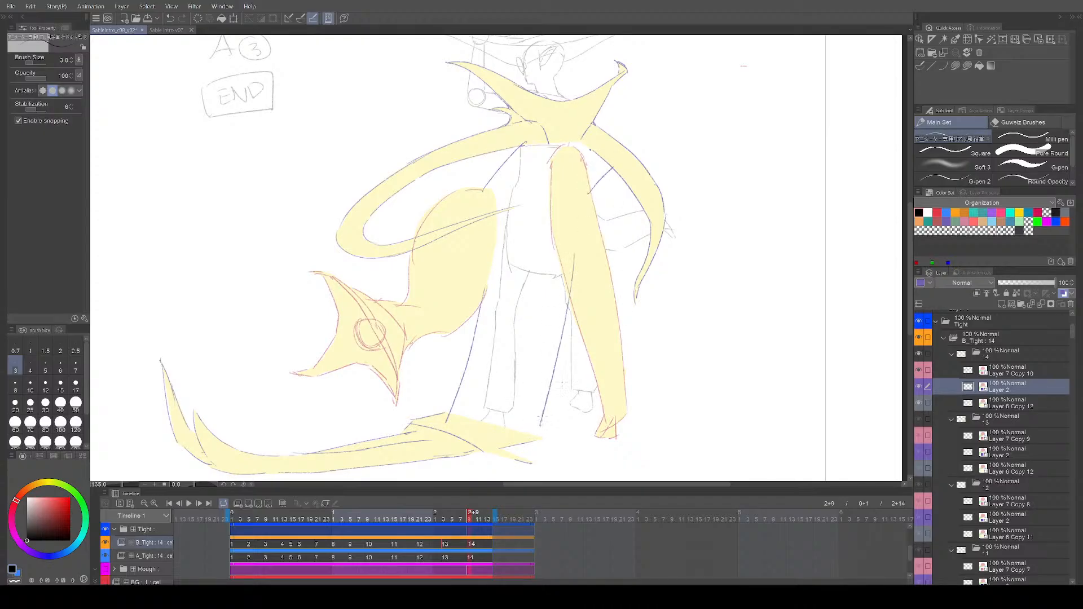
{"action": "scroll", "coordinate": [641, 355], "scroll_direction": "down", "scroll_amount": 2}
{"action": "left_click_drag", "start_coordinate": [655, 351], "coordinate": [631, 361]}
{"action": "scroll", "coordinate": [657, 325], "scroll_direction": "up", "scroll_amount": 1}
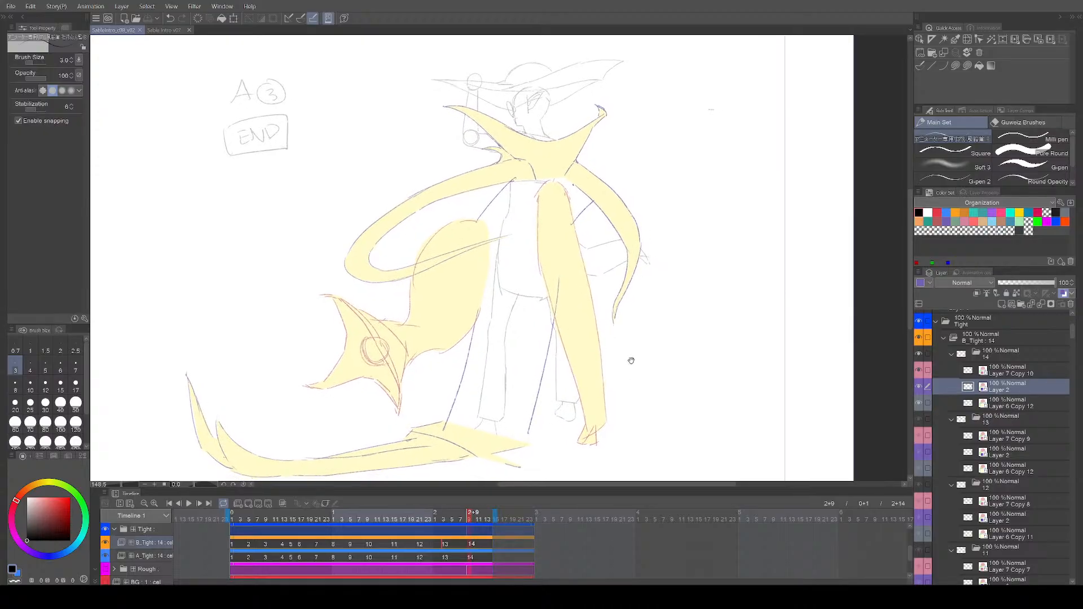
Step: Try closing the outline with the Square brush and filling the body area yellow on Layer 6 Copy 12 of cel 14, and undo it
{"action": "left_click", "coordinate": [999, 405]}
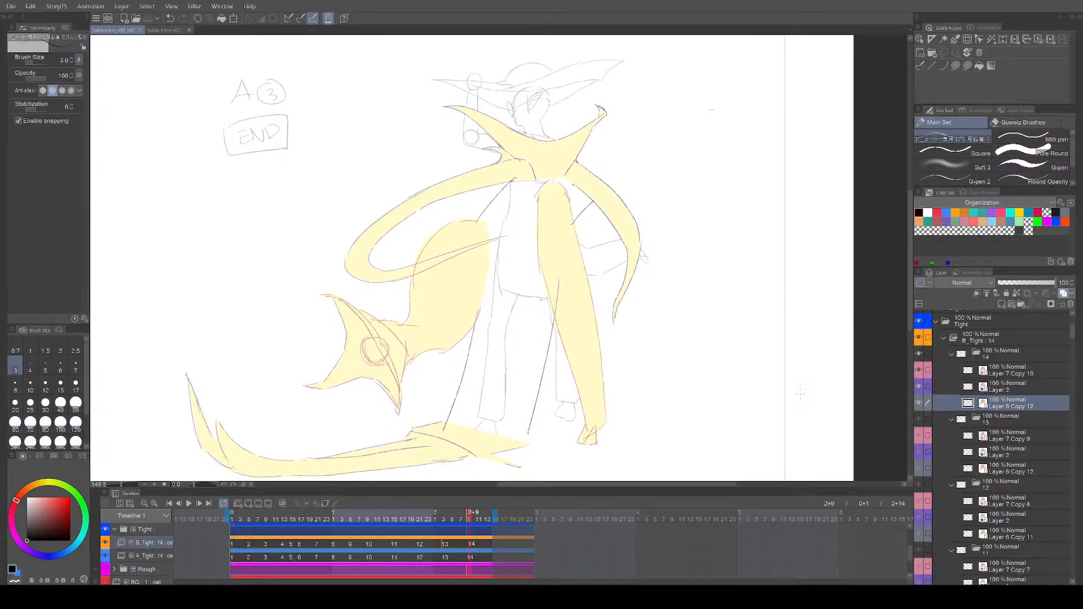
{"action": "left_click", "coordinate": [953, 150]}
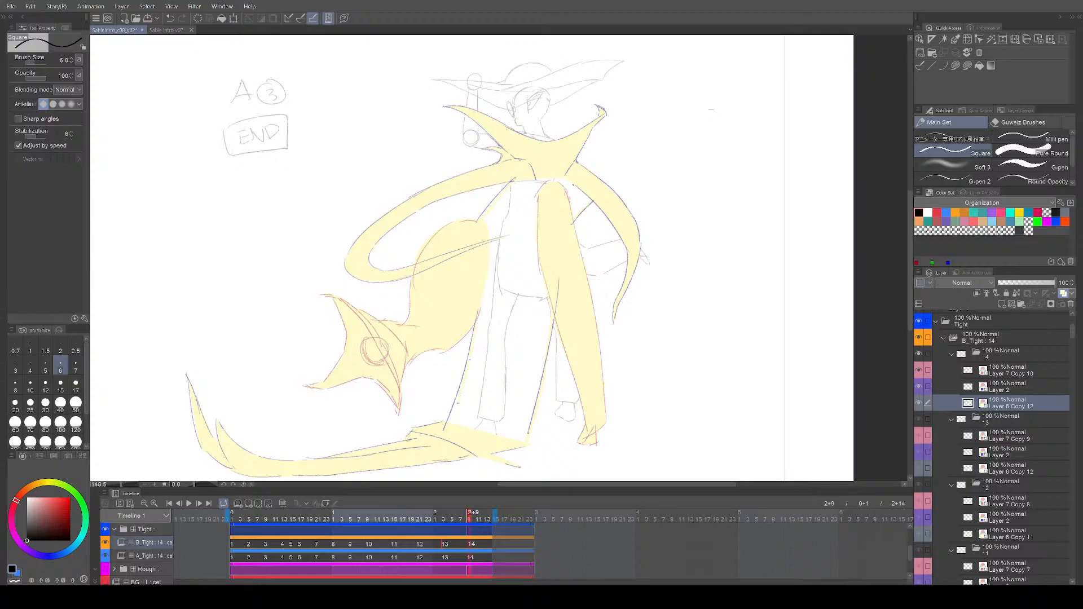
{"action": "left_click", "coordinate": [979, 66]}
{"action": "scroll", "coordinate": [715, 257], "scroll_direction": "down", "scroll_amount": 1}
{"action": "left_click_drag", "start_coordinate": [730, 320], "coordinate": [712, 332]}
{"action": "key", "text": "ctrl+s"}
{"action": "mouse_move", "coordinate": [689, 371]}
{"action": "left_mouse_down"}
{"action": "mouse_move", "coordinate": [668, 365]}
{"action": "mouse_move", "coordinate": [677, 368]}
{"action": "left_mouse_up"}
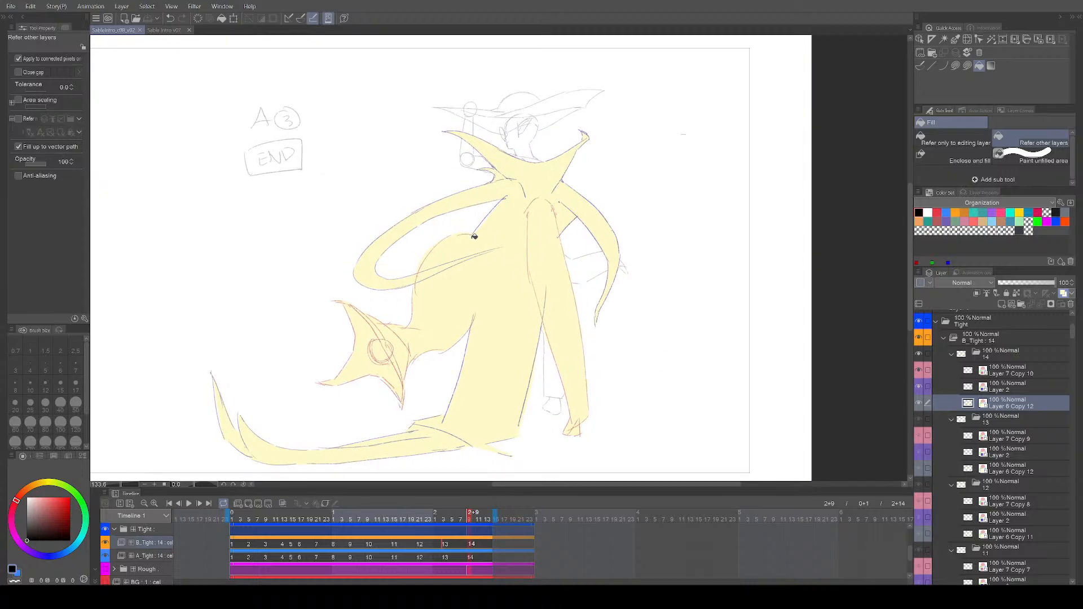
{"action": "left_click_drag", "start_coordinate": [690, 324], "coordinate": [683, 313]}
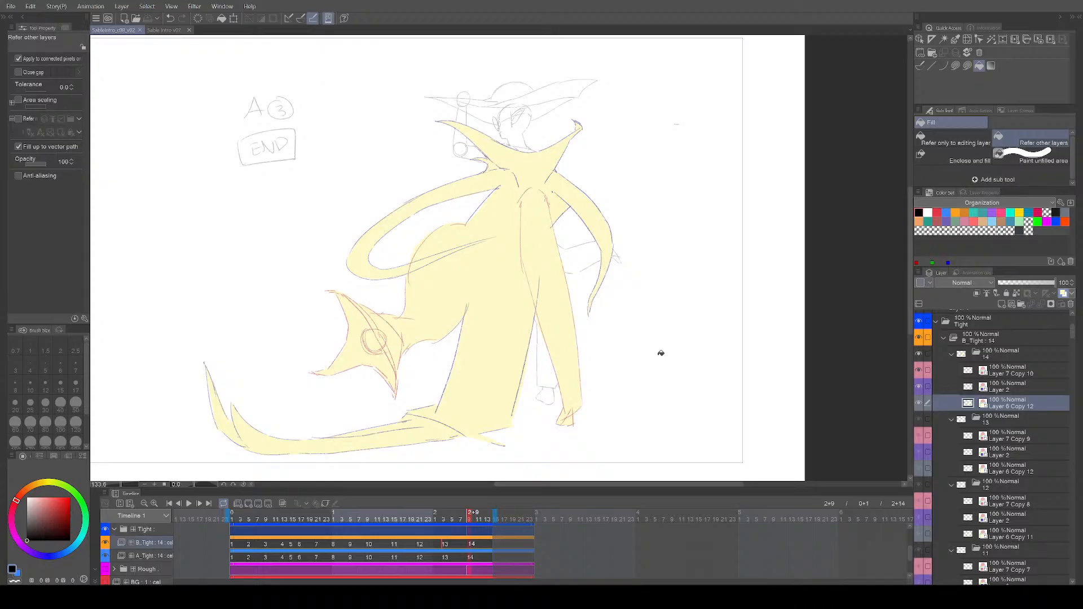
{"action": "key", "text": "ctrl+z"}
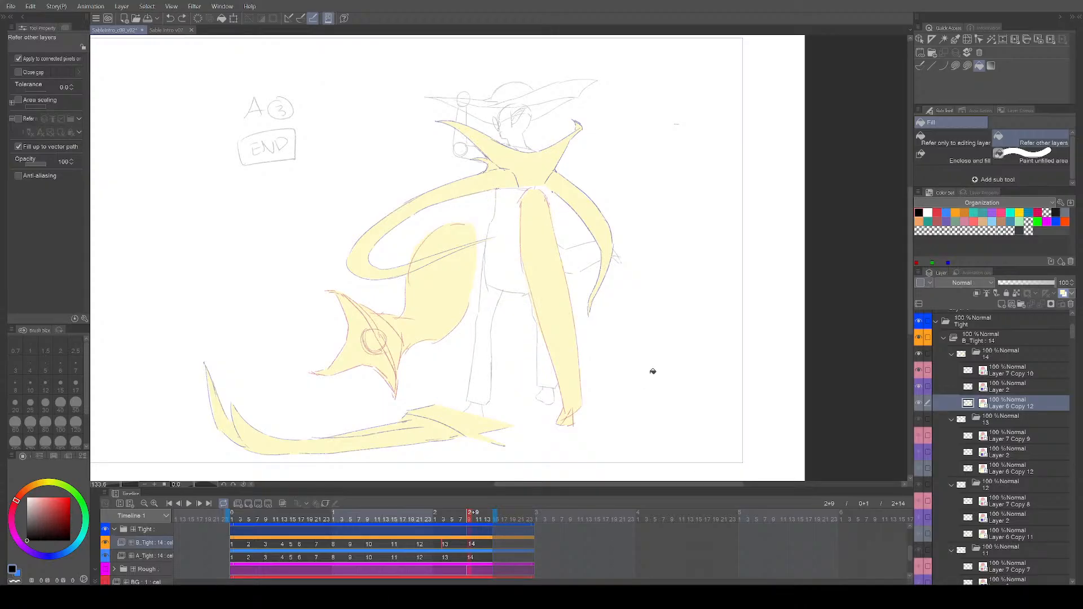
Step: Make Layer 2 of cel 14 the active layer and switch back to the rough line brush in the Main Set
{"action": "key", "text": "p"}
{"action": "left_click", "coordinate": [1010, 387]}
{"action": "left_click", "coordinate": [953, 139]}
{"action": "left_click_drag", "start_coordinate": [712, 290], "coordinate": [720, 317]}
Step: Compare the last cel with its neighbours and play the animation from the first frame
{"action": "key", "text": "Left"}
{"action": "key", "text": "Left"}
{"action": "key", "text": "Right"}
{"action": "key", "text": "Right"}
{"action": "key", "text": "Home"}
{"action": "key", "text": "space"}
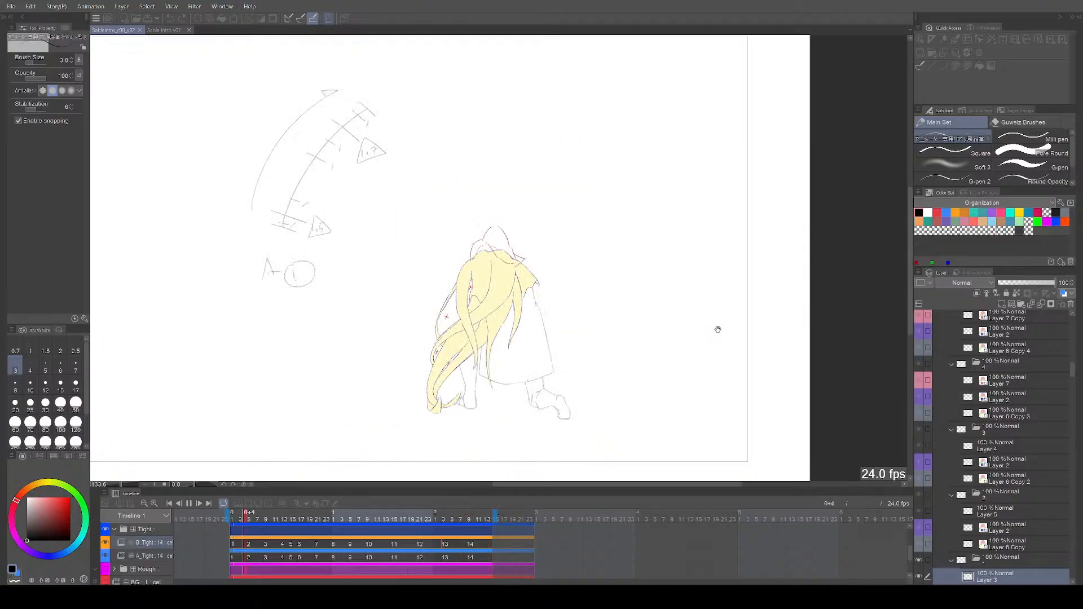
{"action": "key", "text": "space"}
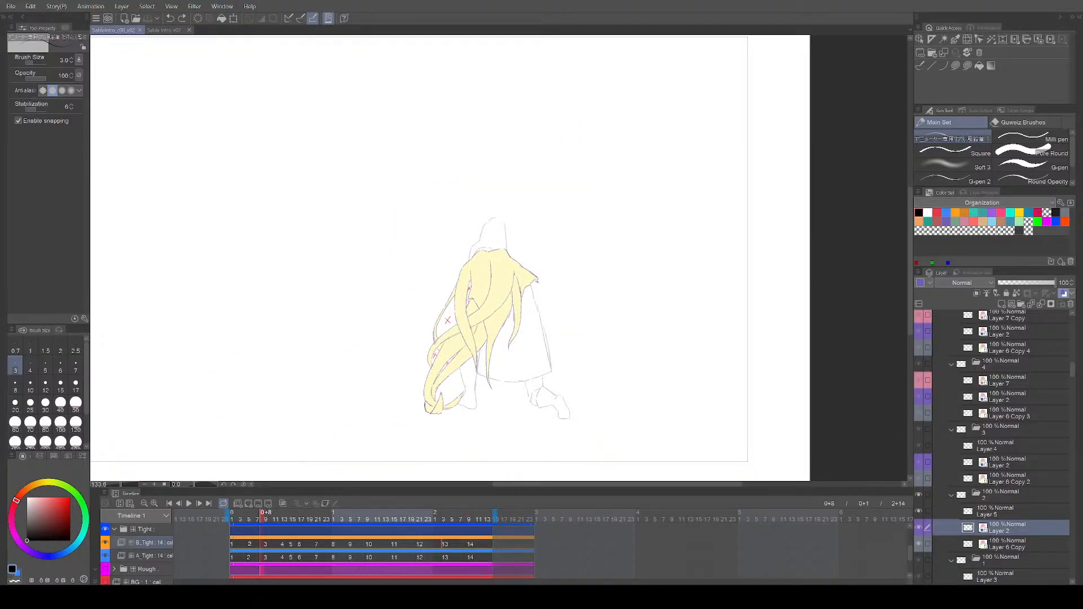
Step: Hide the interface panels, enlarge the canvas view and play the animation to review the ribbon movement
{"action": "key", "text": "Tab"}
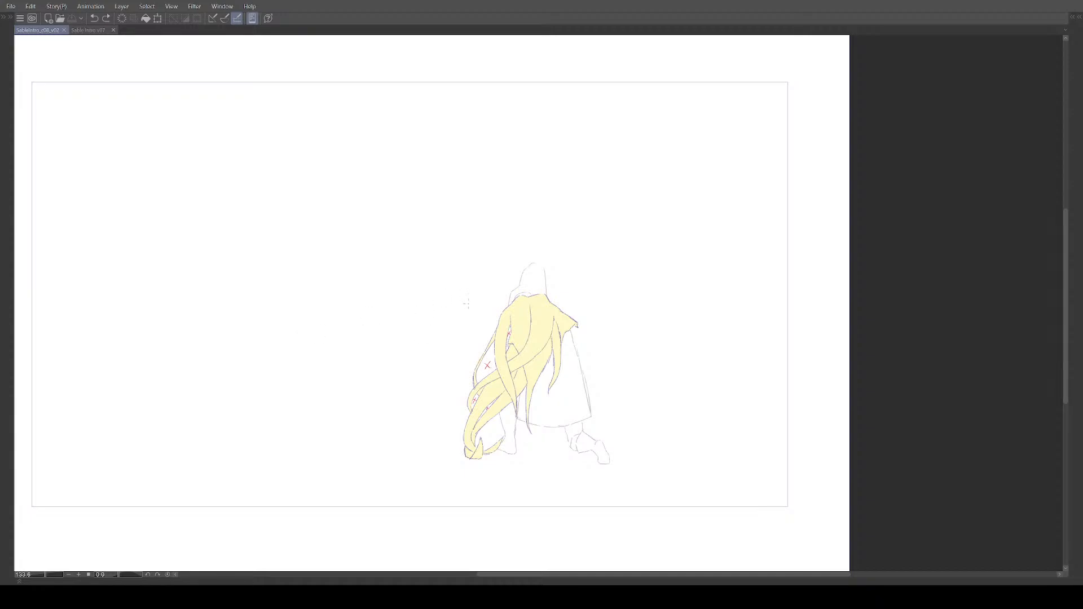
{"action": "scroll", "coordinate": [467, 304], "scroll_direction": "up", "scroll_amount": 3}
{"action": "left_click_drag", "start_coordinate": [529, 315], "coordinate": [631, 308]}
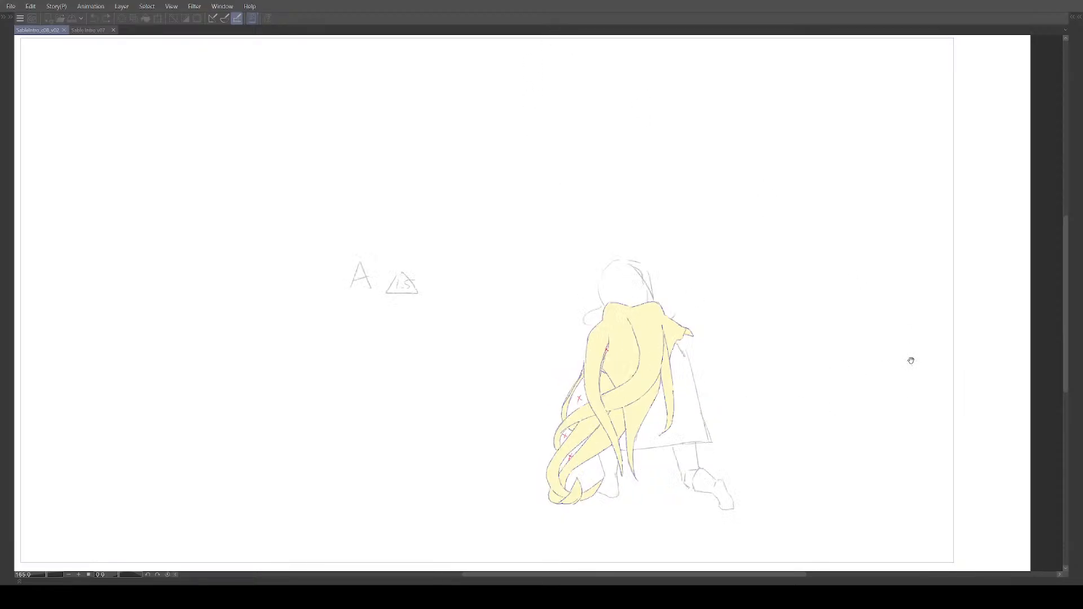
{"action": "key", "text": "space"}
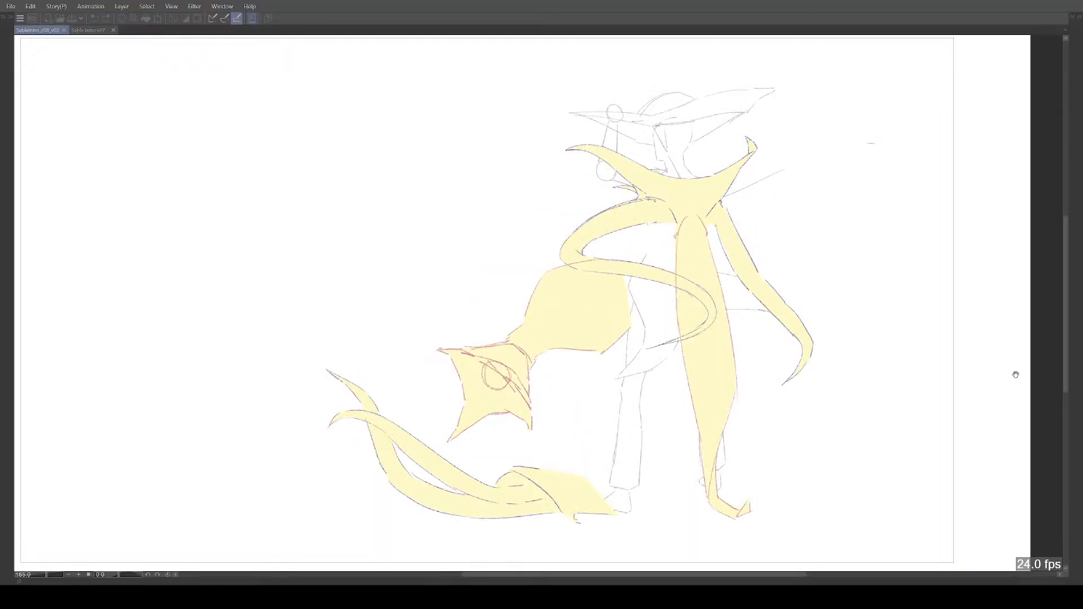
{"action": "key", "text": "space"}
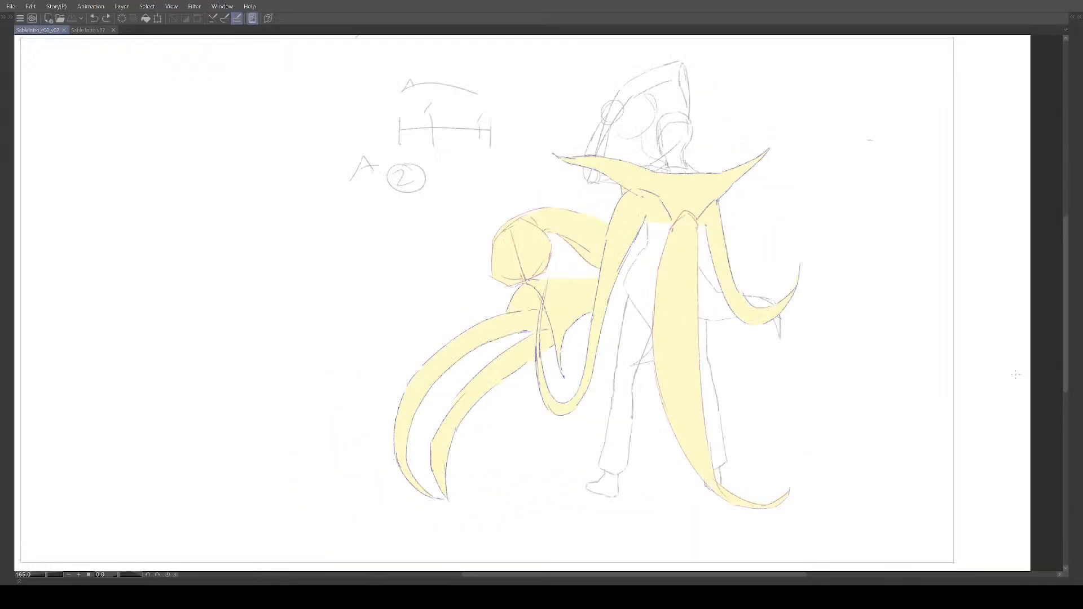
Step: Step frame by frame through the cels between pose A2 and opening pose A1 to check the ribbon shapes
{"action": "key", "text": "Right"}
{"action": "key", "text": "Right"}
{"action": "key", "text": "Right"}
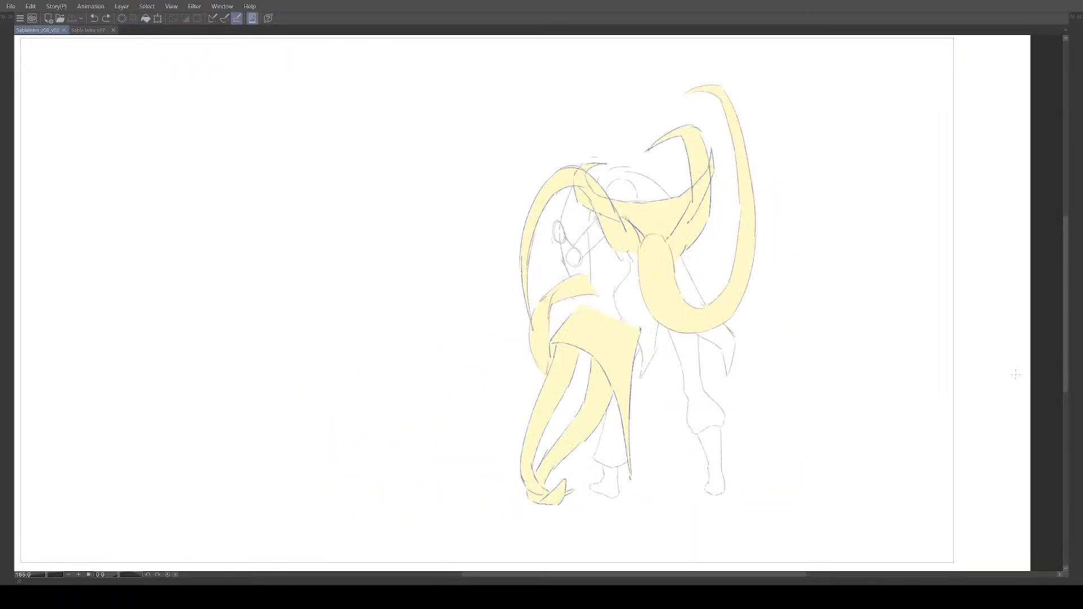
{"action": "key", "text": "Right"}
{"action": "key", "text": "Right"}
{"action": "key", "text": "Right"}
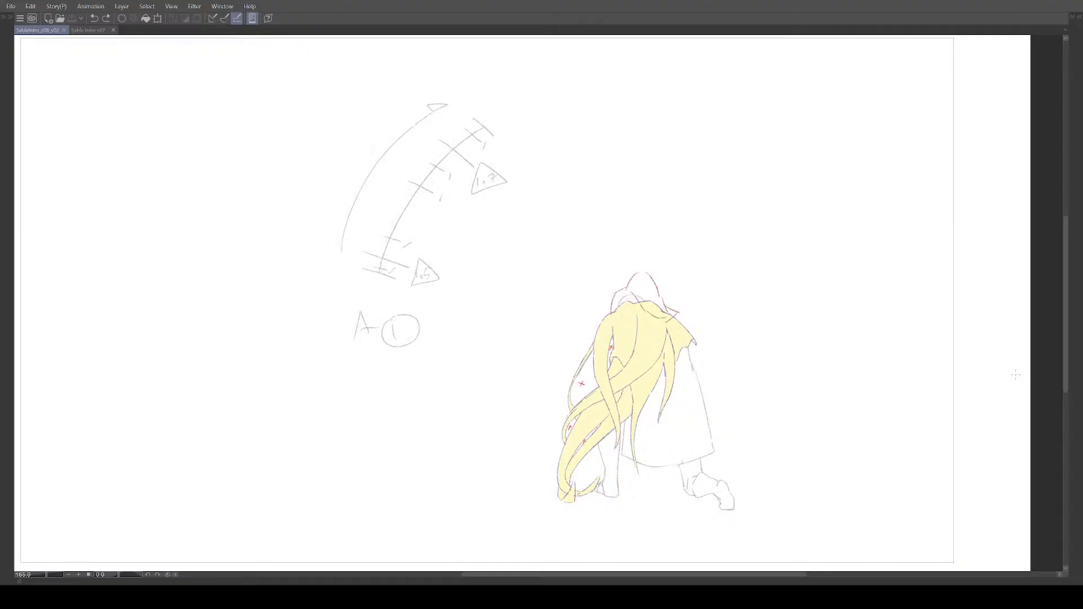
Step: Replay the animation, stop it and step forward to the END pose to check how the ribbons settle
{"action": "key", "text": "space"}
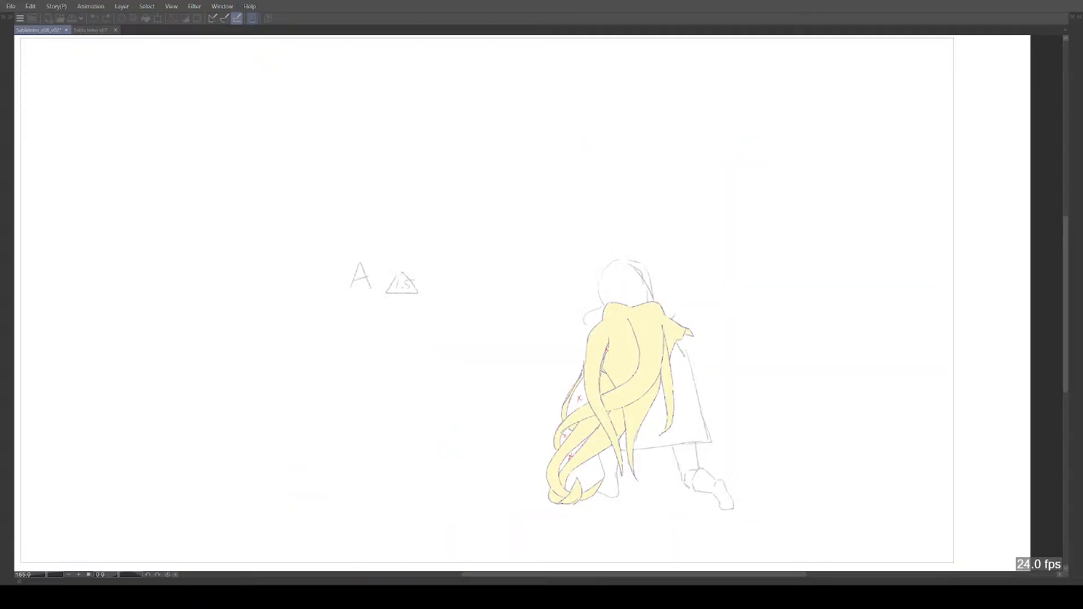
{"action": "key", "text": "space"}
{"action": "key", "text": "Right"}
{"action": "key", "text": "Right"}
{"action": "key", "text": "Right"}
{"action": "key", "text": "Right"}
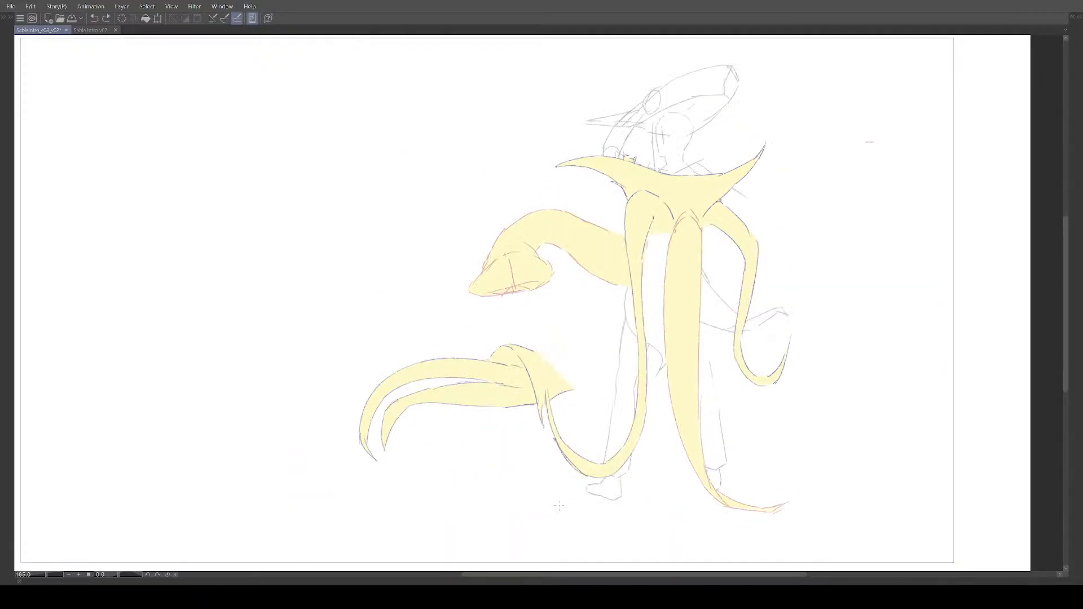
{"action": "key", "text": "Right"}
{"action": "key", "text": "Right"}
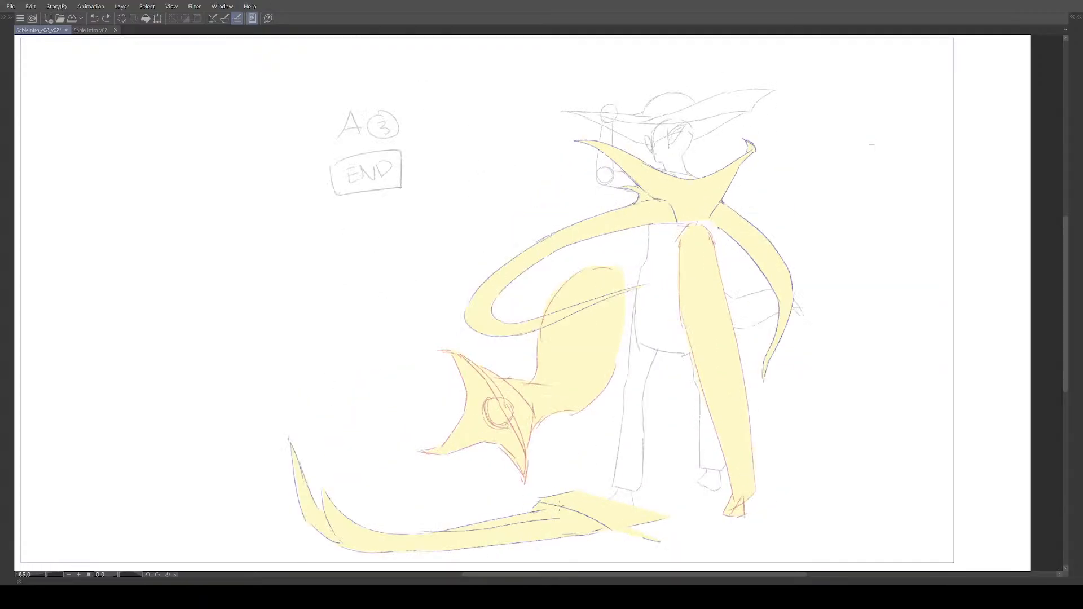
Step: Step back and forth through the cels leading to the END pose to compare the ribbon arcs, tail and collar
{"action": "key", "text": "Left"}
{"action": "key", "text": "Left"}
{"action": "key", "text": "Left"}
{"action": "key", "text": "Left"}
{"action": "key", "text": "Left"}
{"action": "key", "text": "Right"}
{"action": "key", "text": "Right"}
{"action": "key", "text": "Right"}
{"action": "key", "text": "Right"}
{"action": "key", "text": "Right"}
{"action": "key", "text": "Left"}
{"action": "key", "text": "Left"}
{"action": "key", "text": "Left"}
{"action": "key", "text": "Left"}
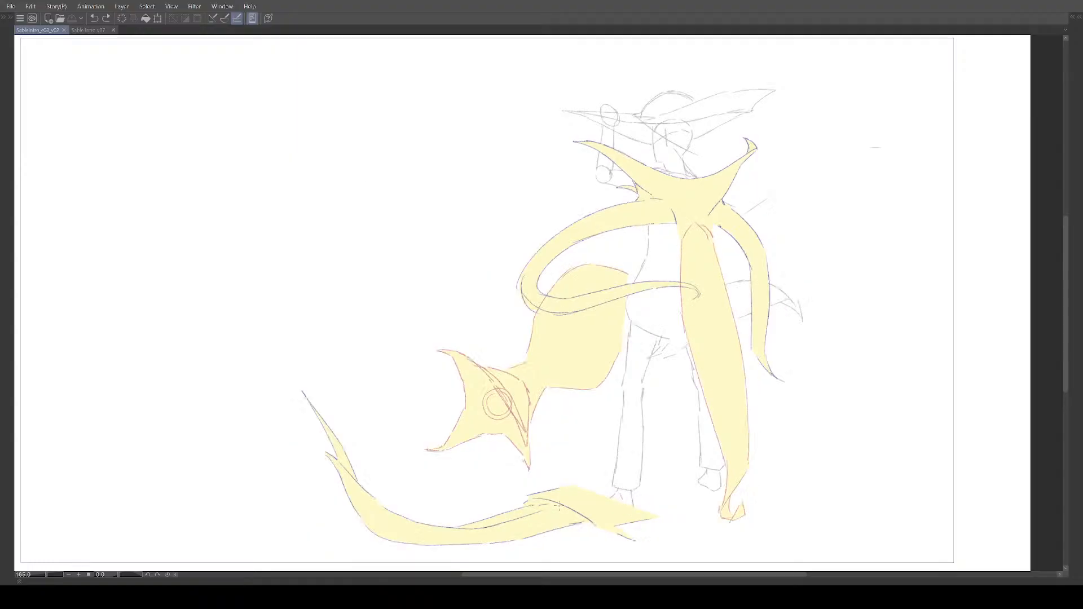
{"action": "key", "text": "Left"}
{"action": "key", "text": "Left"}
{"action": "key", "text": "Right"}
{"action": "key", "text": "Right"}
{"action": "key", "text": "Right"}
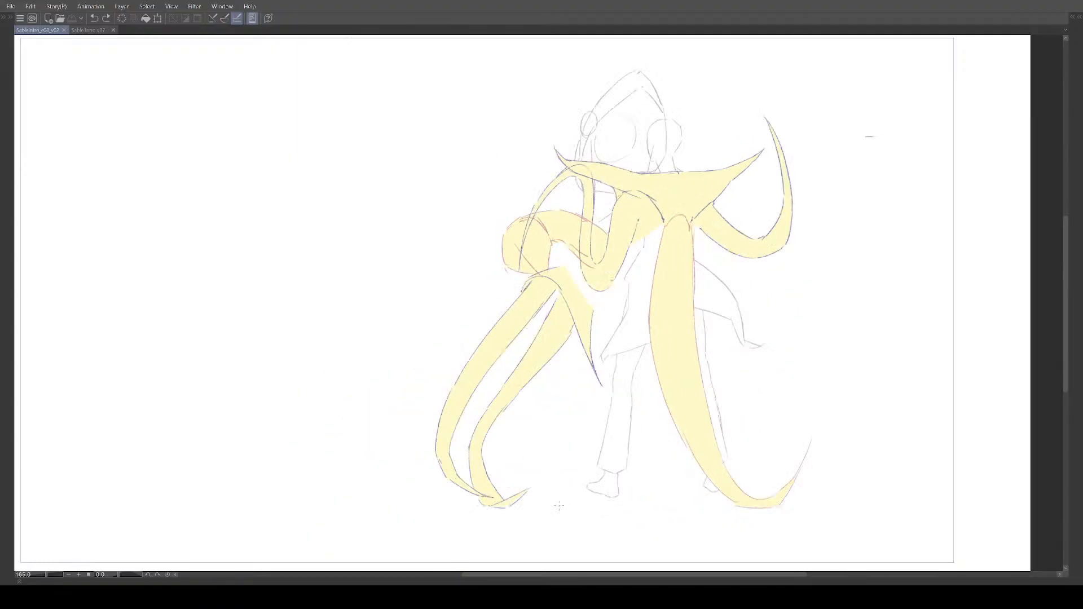
{"action": "key", "text": "Right"}
{"action": "key", "text": "Right"}
{"action": "key", "text": "Right"}
{"action": "key", "text": "Right"}
{"action": "key", "text": "Right"}
{"action": "key", "text": "Right"}
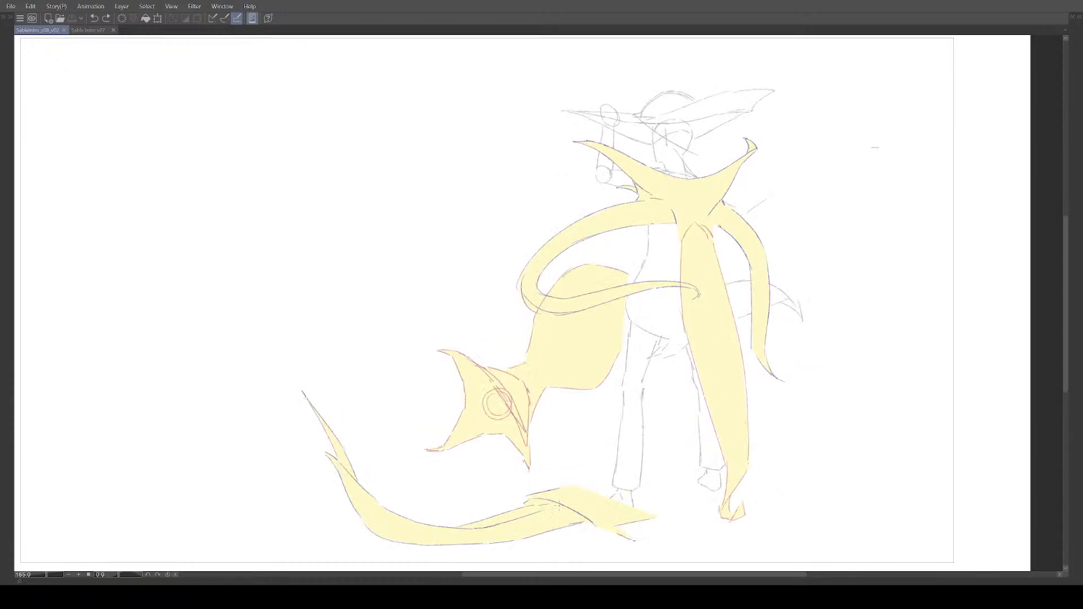
{"action": "key", "text": "Right"}
{"action": "key", "text": "Right"}
{"action": "key", "text": "Right"}
Step: Replay the animation in the enlarged view, restore the interface panels and review the playback again at a smaller zoom
{"action": "key", "text": "space"}
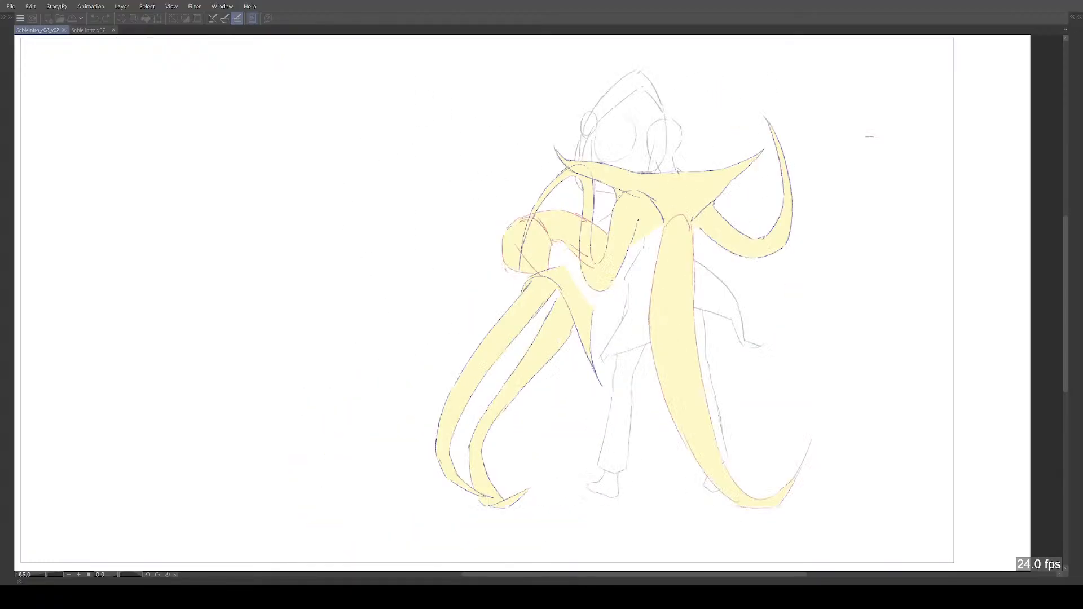
{"action": "key", "text": "Return"}
{"action": "key", "text": "Tab"}
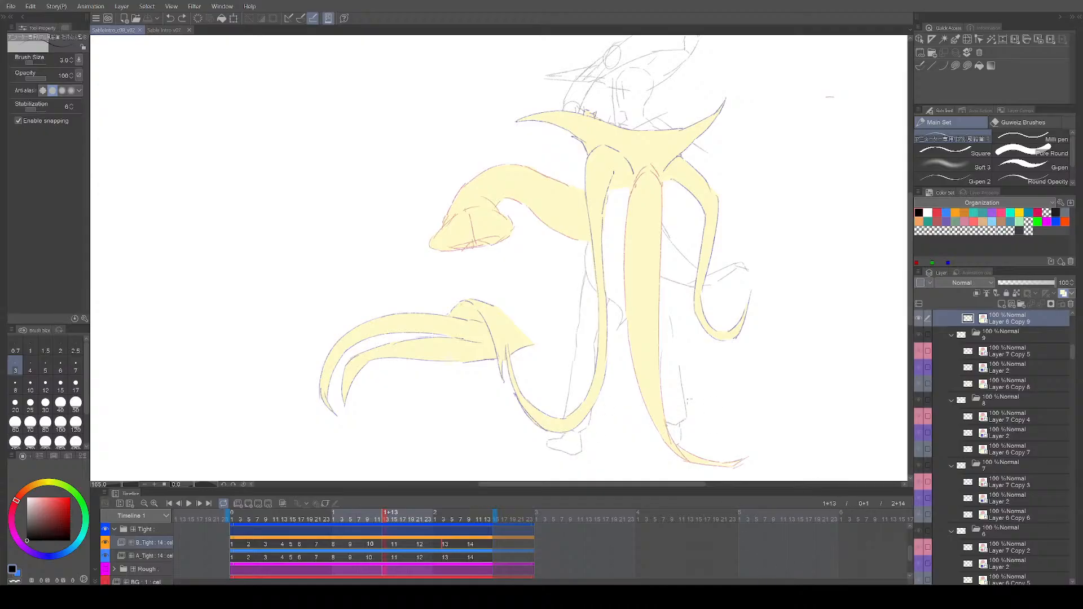
{"action": "scroll", "coordinate": [544, 333], "scroll_direction": "down", "scroll_amount": 1}
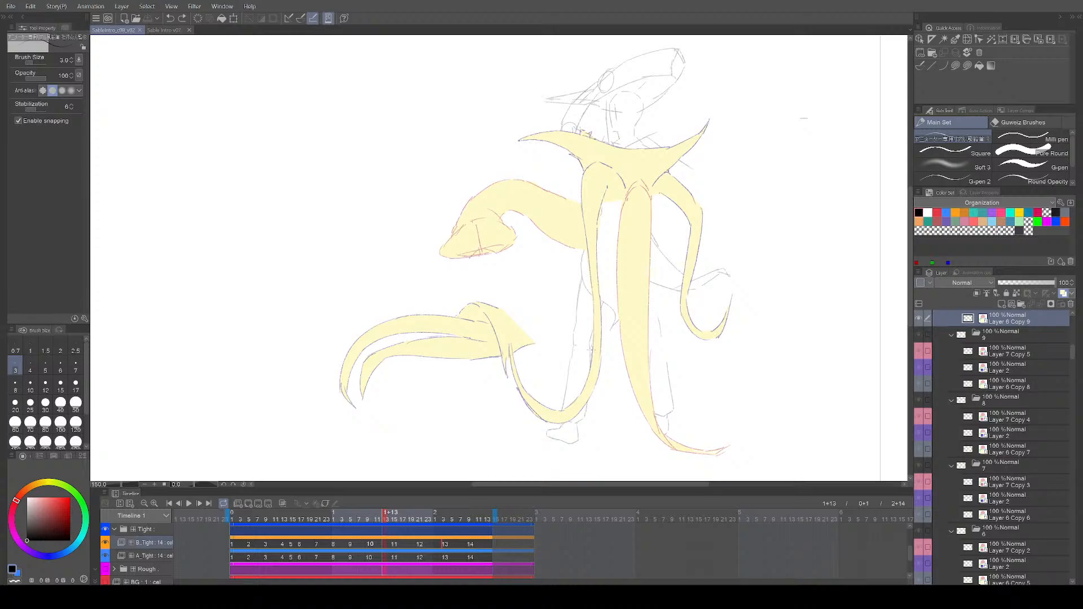
{"action": "left_click_drag", "start_coordinate": [592, 351], "coordinate": [581, 349]}
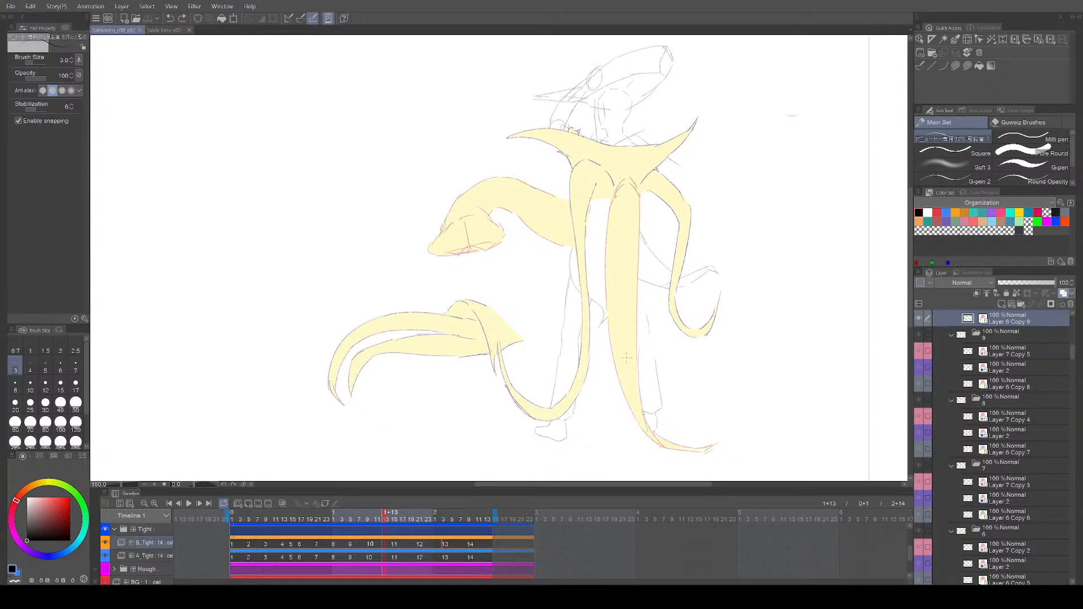
{"action": "key", "text": "space"}
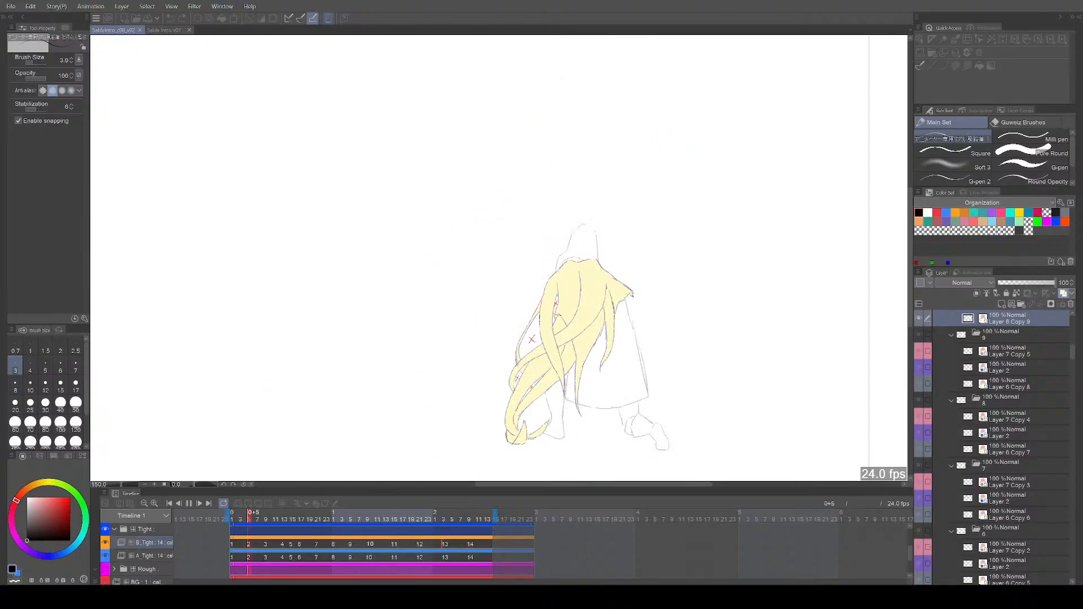
{"action": "key", "text": "space"}
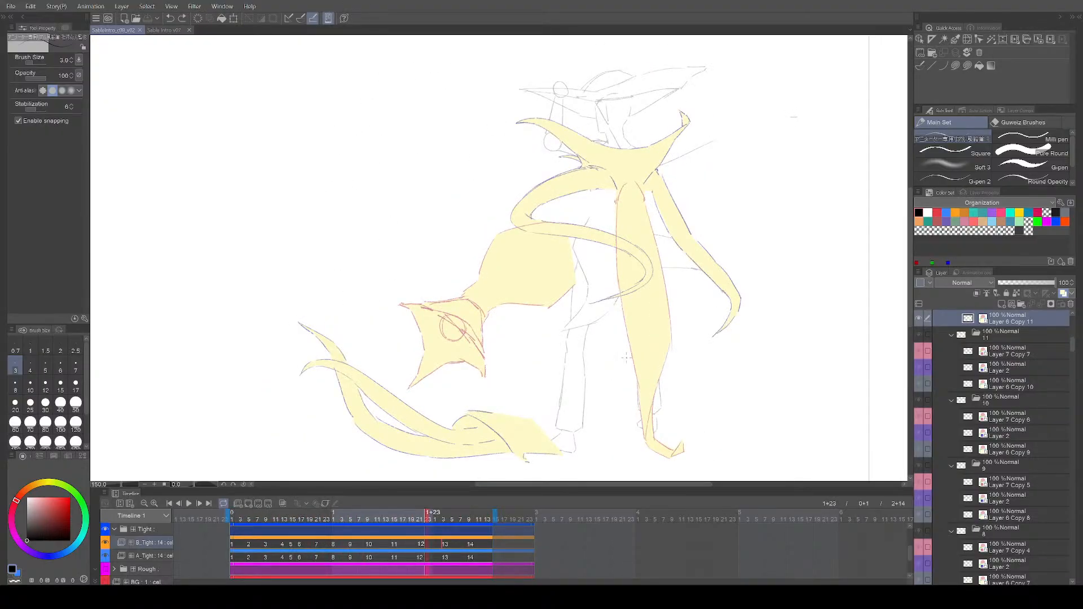
{"action": "key", "text": "space"}
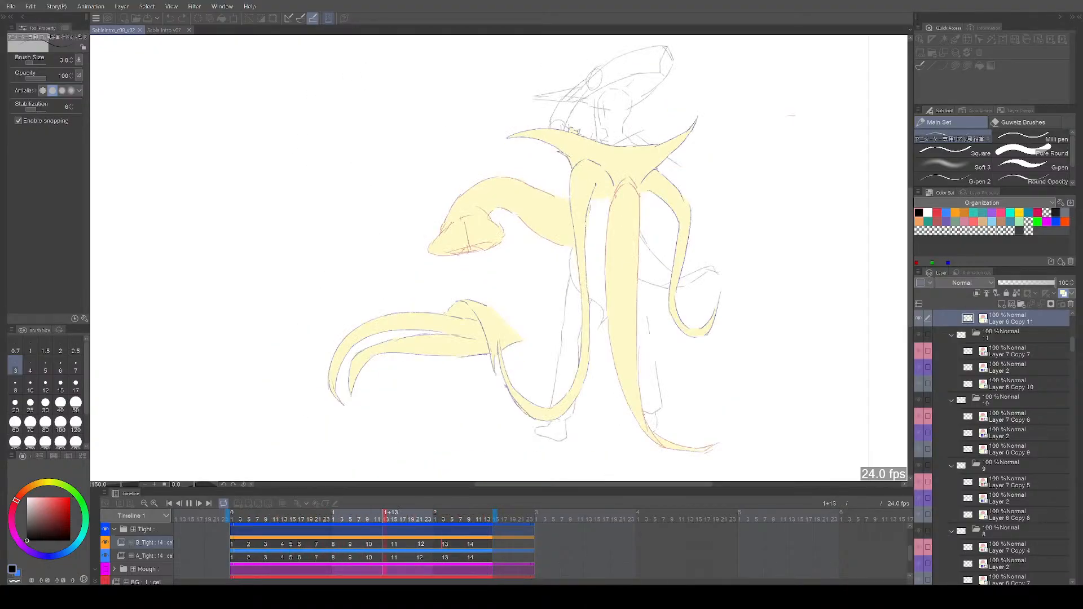
{"action": "key", "text": "space"}
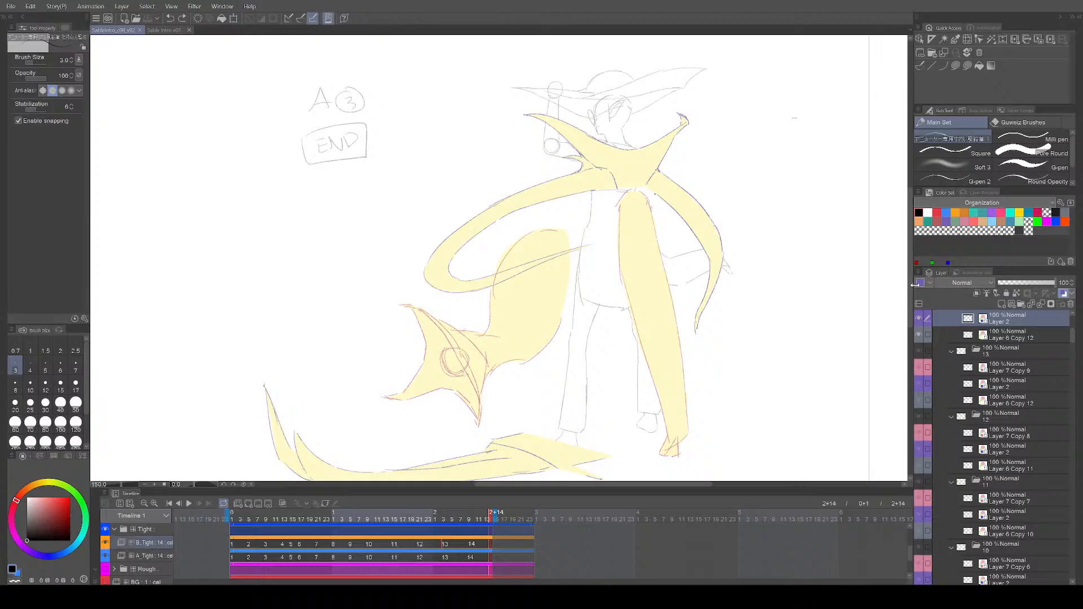
Step: Select the line layers (Layer 7 copies and Layer 2) of cels 14, 13 and 12 in B_Tight together
{"action": "scroll", "coordinate": [976, 363], "scroll_direction": "up", "scroll_amount": 8}
{"action": "left_click", "coordinate": [996, 417]}
{"action": "scroll", "coordinate": [936, 427], "scroll_direction": "down", "scroll_amount": 2}
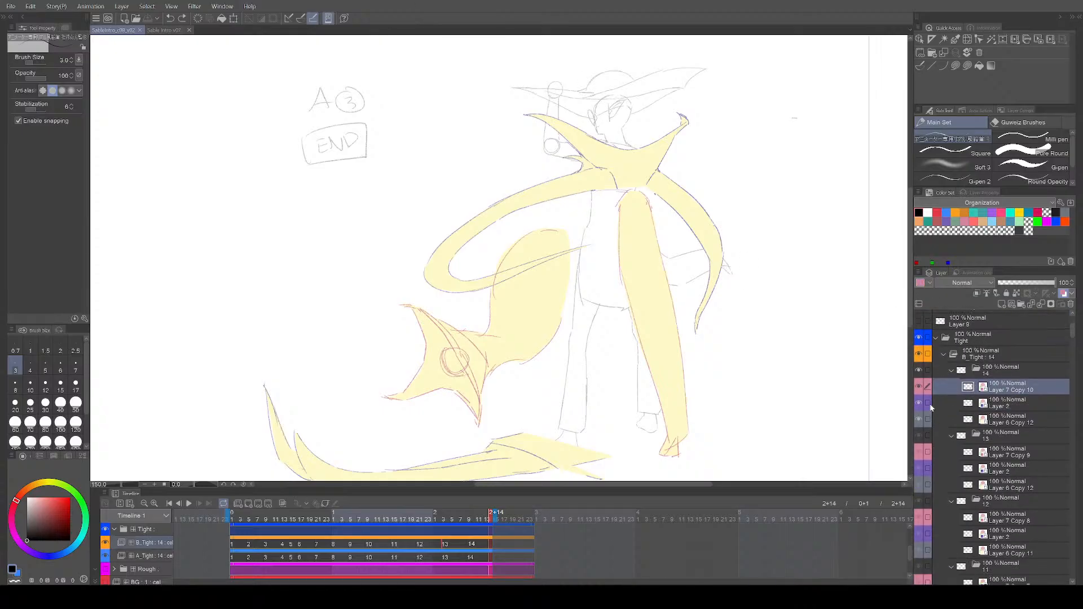
{"action": "left_click", "coordinate": [928, 403]}
{"action": "left_click", "coordinate": [928, 452]}
{"action": "left_click", "coordinate": [928, 468]}
{"action": "scroll", "coordinate": [918, 455], "scroll_direction": "down", "scroll_amount": 1}
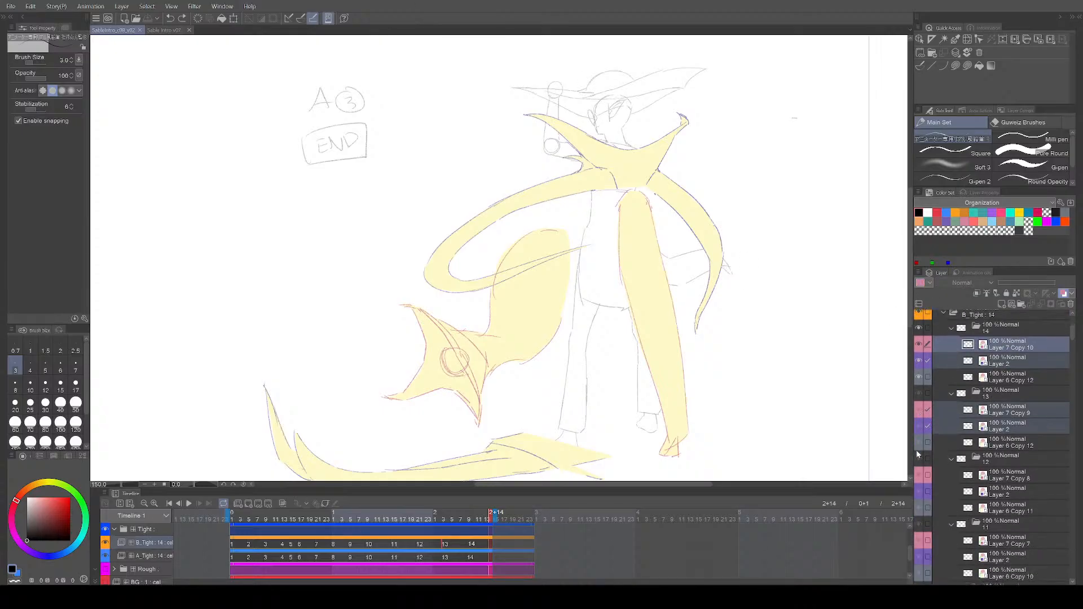
{"action": "scroll", "coordinate": [918, 455], "scroll_direction": "down", "scroll_amount": 1}
{"action": "left_click", "coordinate": [928, 461]}
{"action": "left_click", "coordinate": [927, 478]}
{"action": "scroll", "coordinate": [930, 480], "scroll_direction": "down", "scroll_amount": 2}
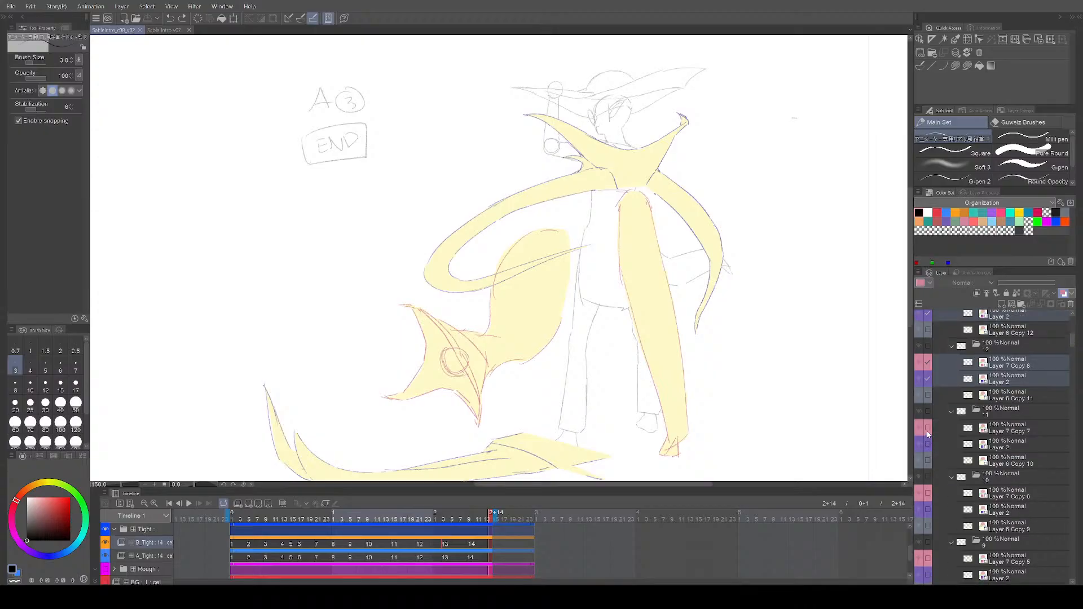
Step: Add the Layer 7 copies and Layer 2 of cels 11, 10 and 9 to the layer selection
{"action": "left_click", "coordinate": [928, 430]}
{"action": "left_click", "coordinate": [929, 447]}
{"action": "scroll", "coordinate": [930, 448], "scroll_direction": "down", "scroll_amount": 2}
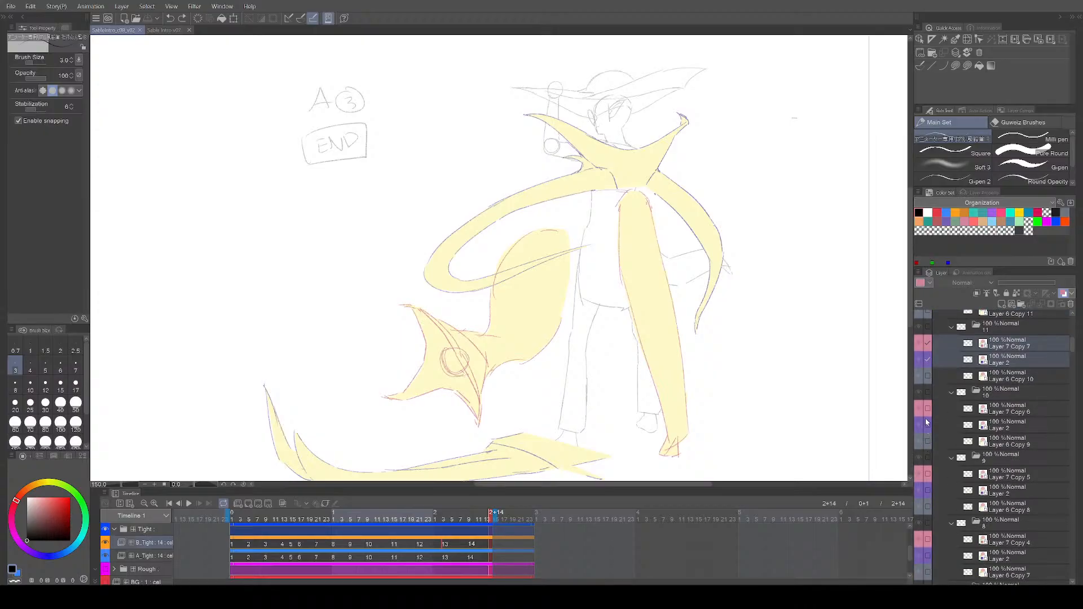
{"action": "left_click", "coordinate": [928, 410]}
{"action": "left_click", "coordinate": [928, 426]}
{"action": "scroll", "coordinate": [929, 423], "scroll_direction": "down", "scroll_amount": 1}
{"action": "left_click", "coordinate": [929, 404]}
{"action": "left_click", "coordinate": [930, 421]}
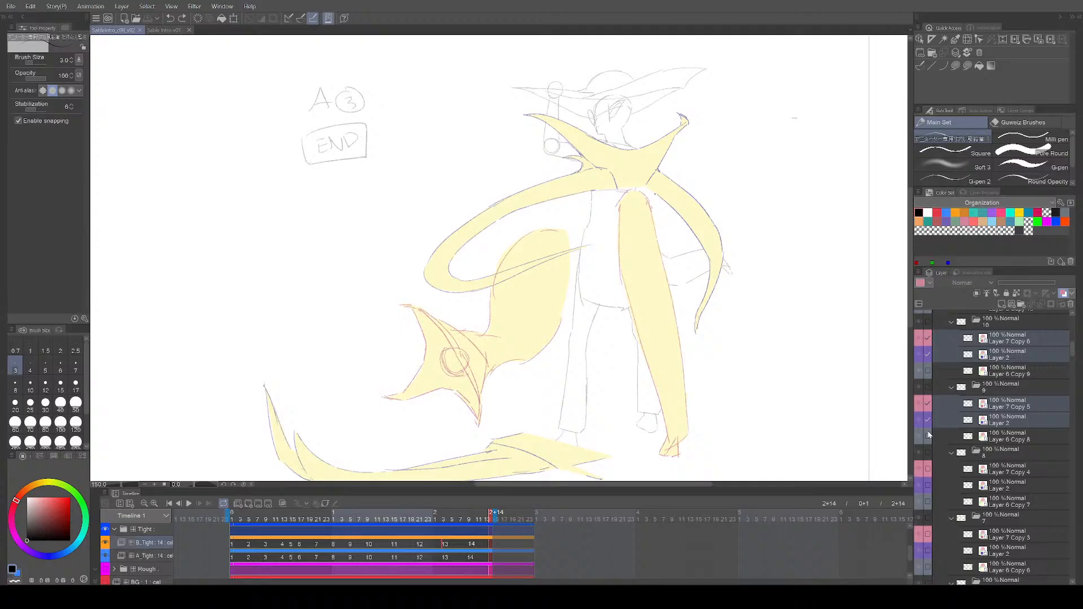
Step: Add the Layer 7 copies and Layer 2 of cels 8 and 7 to the layer selection
{"action": "scroll", "coordinate": [928, 447], "scroll_direction": "down", "scroll_amount": 1}
{"action": "left_click", "coordinate": [928, 456]}
{"action": "left_click", "coordinate": [928, 471]}
{"action": "scroll", "coordinate": [928, 470], "scroll_direction": "down", "scroll_amount": 1}
{"action": "left_click", "coordinate": [928, 478]}
{"action": "left_click", "coordinate": [929, 495]}
Step: Extend the layer selection with the Layer 7 line layers and Layer 2 of cels 6, 5 and 4
{"action": "scroll", "coordinate": [928, 496], "scroll_direction": "down", "scroll_amount": 1}
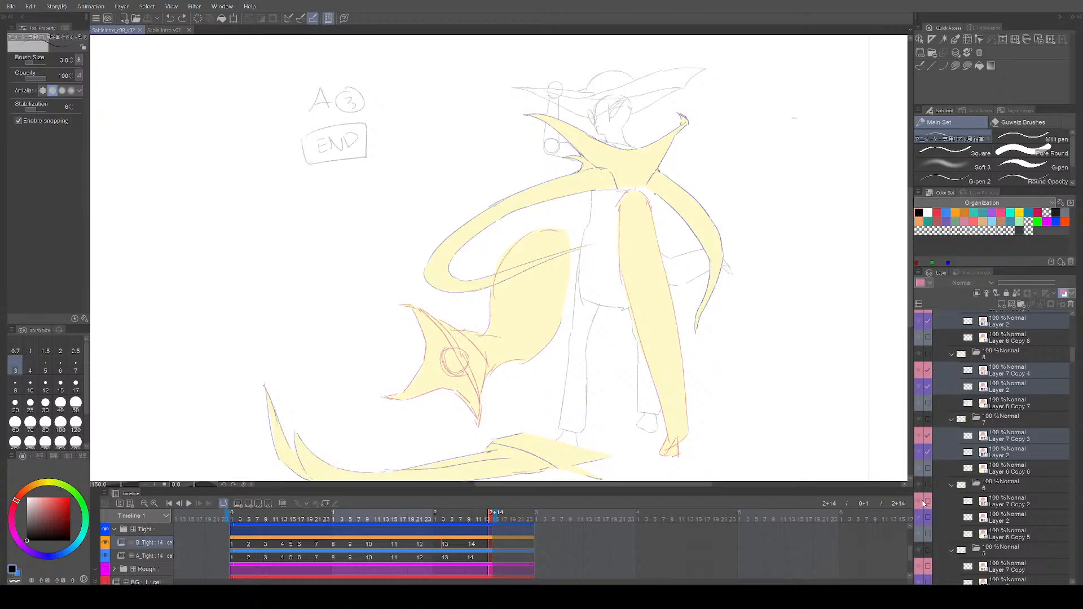
{"action": "left_click_drag", "start_coordinate": [927, 508], "coordinate": [928, 518]}
{"action": "scroll", "coordinate": [928, 507], "scroll_direction": "down", "scroll_amount": 3}
{"action": "left_click_drag", "start_coordinate": [928, 481], "coordinate": [927, 492]}
{"action": "scroll", "coordinate": [929, 495], "scroll_direction": "down", "scroll_amount": 3}
{"action": "scroll", "coordinate": [927, 492], "scroll_direction": "down", "scroll_amount": 2}
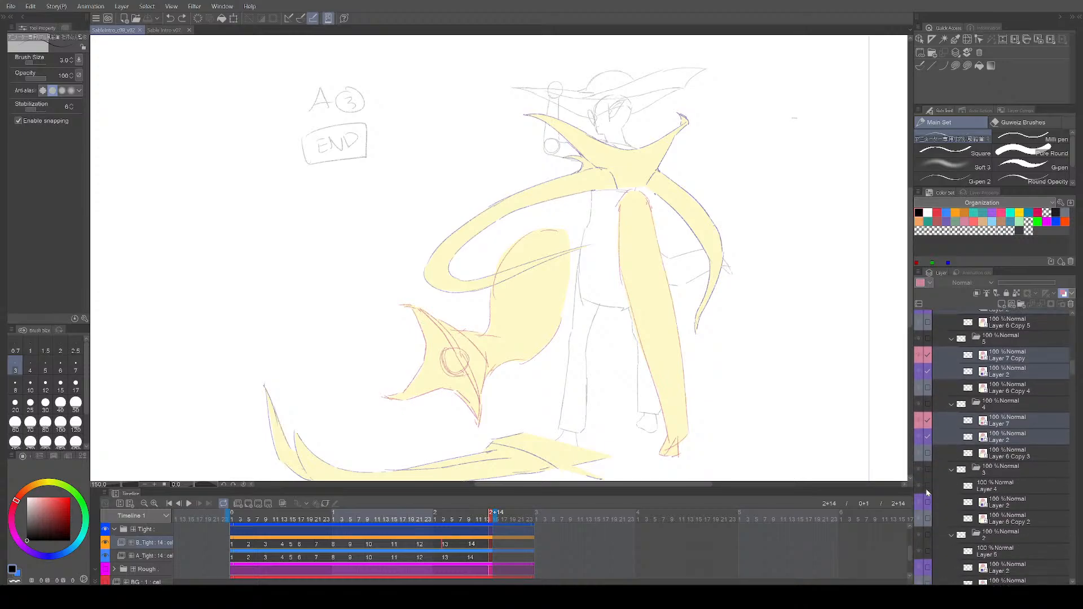
Step: Add Layer 2 of cels 3, 2 and 1 to the selection and switch off the layer colour of the selected layers
{"action": "left_click", "coordinate": [928, 503]}
{"action": "scroll", "coordinate": [928, 496], "scroll_direction": "down", "scroll_amount": 3}
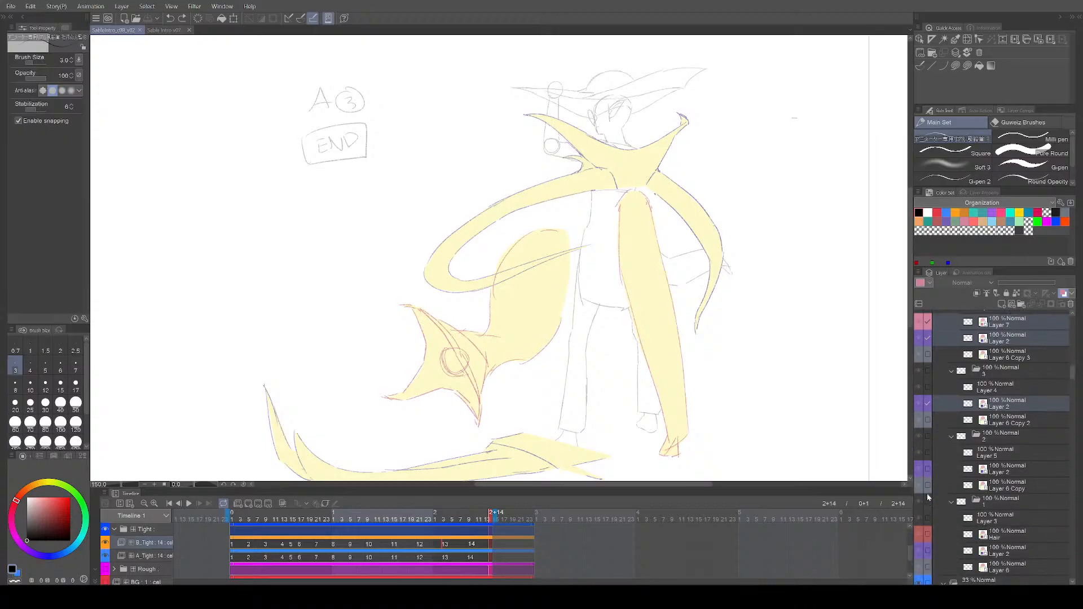
{"action": "left_click", "coordinate": [929, 469]}
{"action": "scroll", "coordinate": [925, 516], "scroll_direction": "down", "scroll_amount": 2}
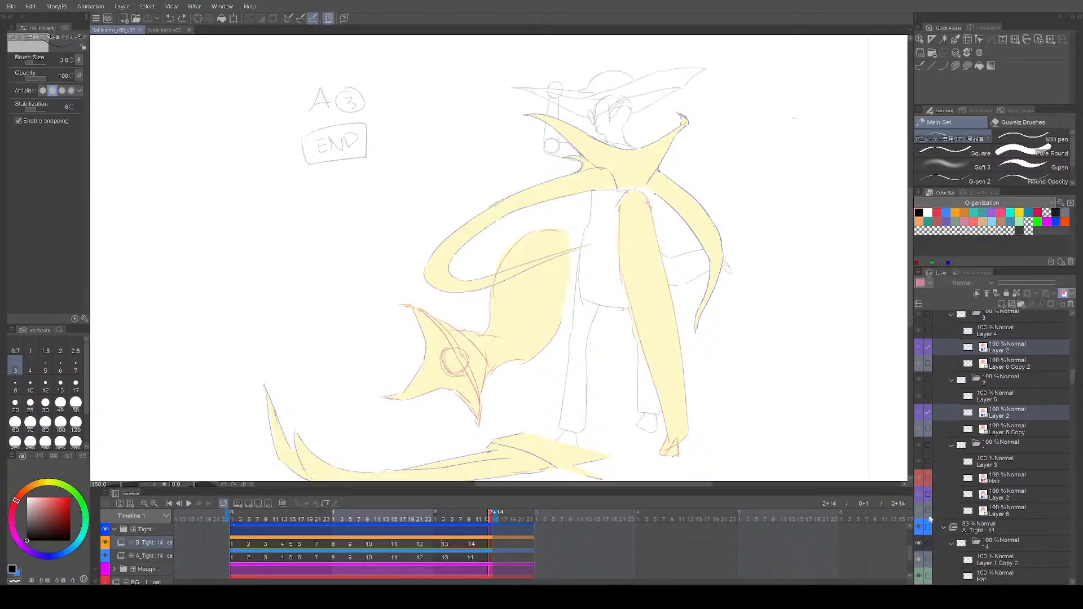
{"action": "left_click", "coordinate": [928, 495]}
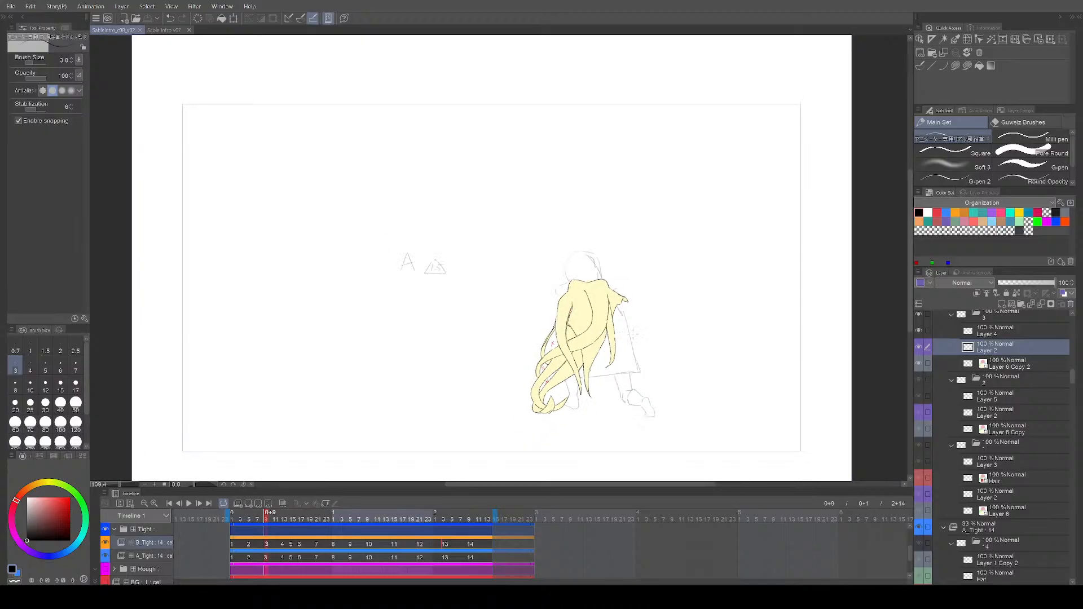
Step: Hide the interface panels, enlarge the view and play the animation with the original line colours
{"action": "key", "text": "Tab"}
{"action": "scroll", "coordinate": [663, 402], "scroll_direction": "up", "scroll_amount": 1}
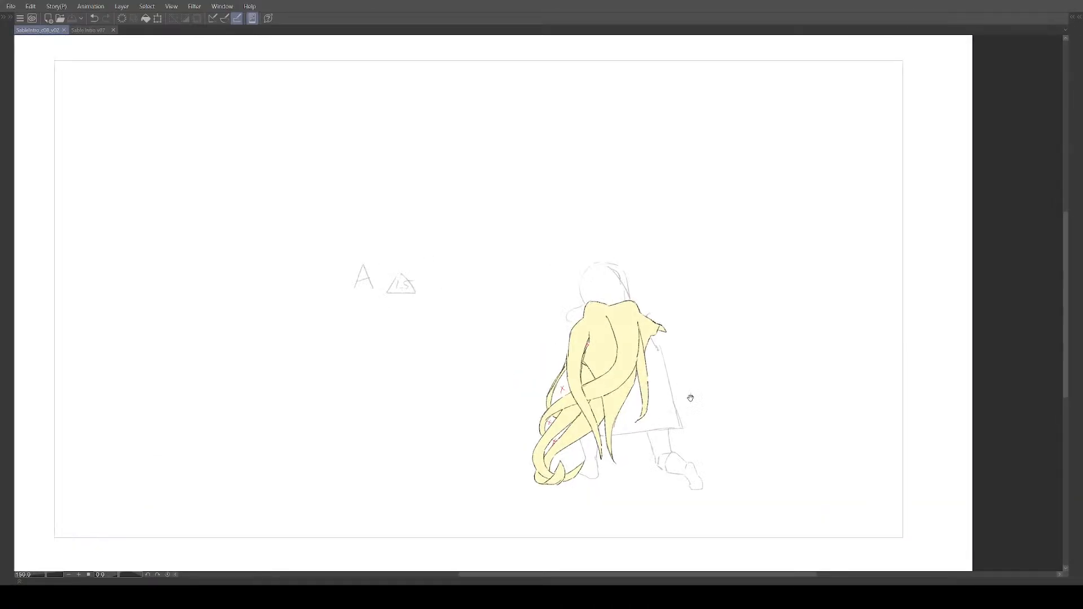
{"action": "left_click_drag", "start_coordinate": [690, 398], "coordinate": [666, 403]}
{"action": "key", "text": "space"}
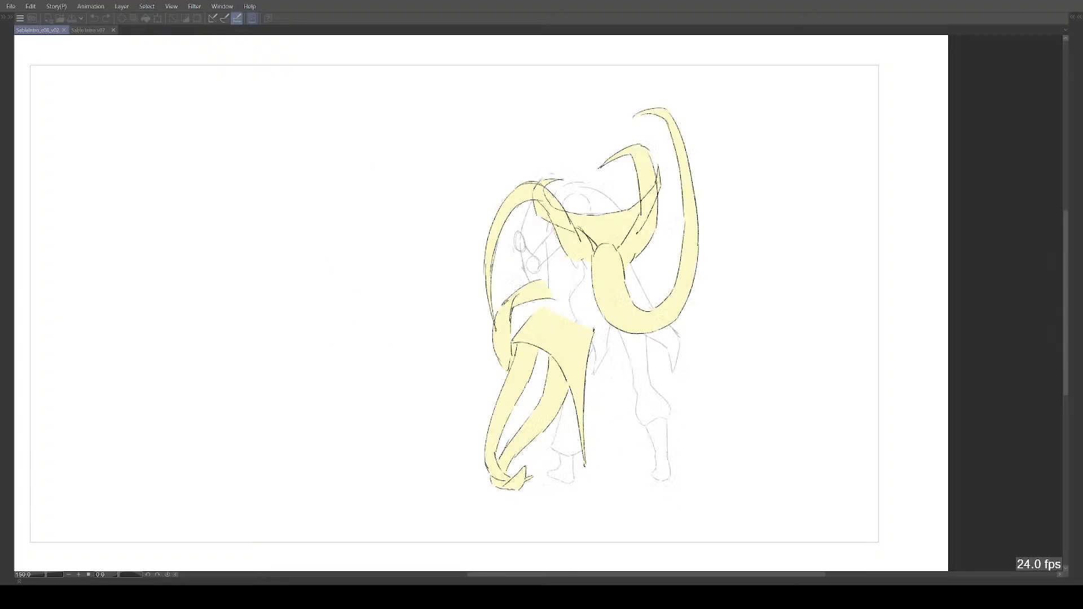
{"action": "key", "text": "space"}
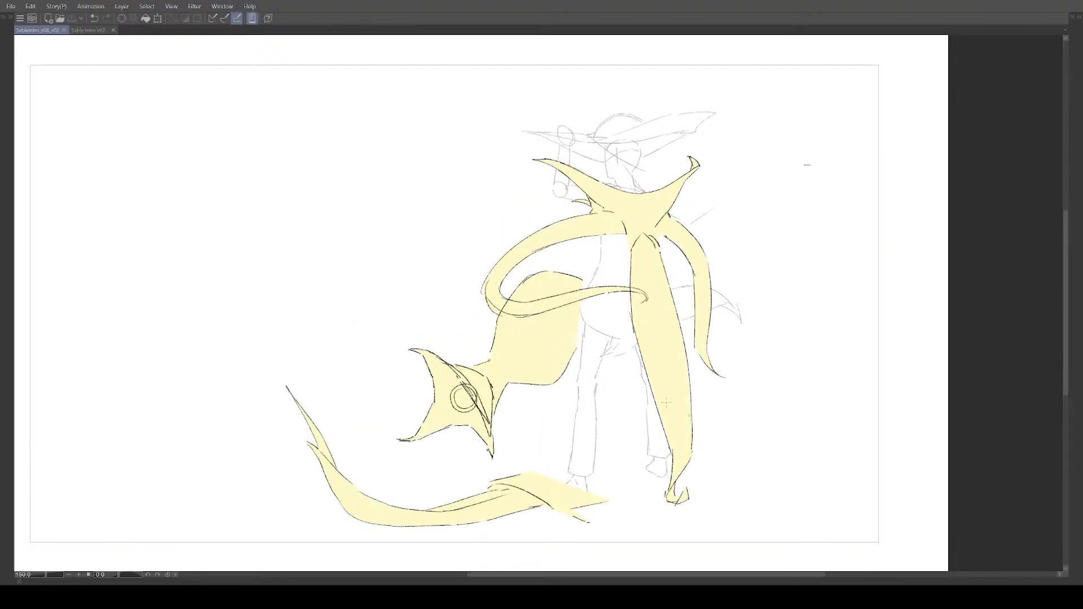
Step: Flip between the last cels around the END pose, replay the animation and restore the interface panels
{"action": "key", "text": "period"}
{"action": "key", "text": "period"}
{"action": "key", "text": "comma"}
{"action": "key", "text": "comma"}
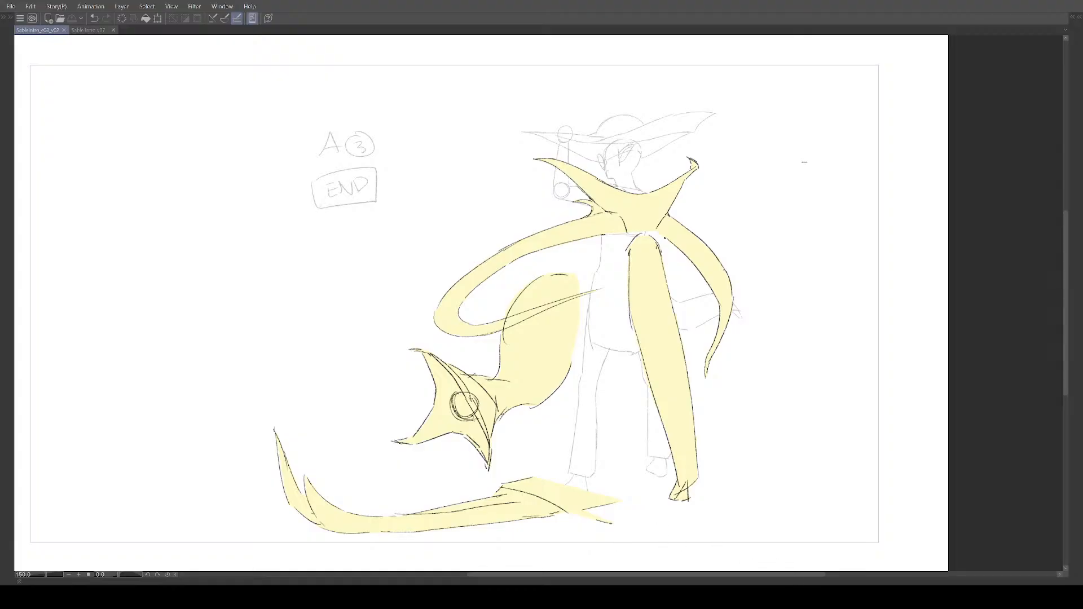
{"action": "key", "text": "space"}
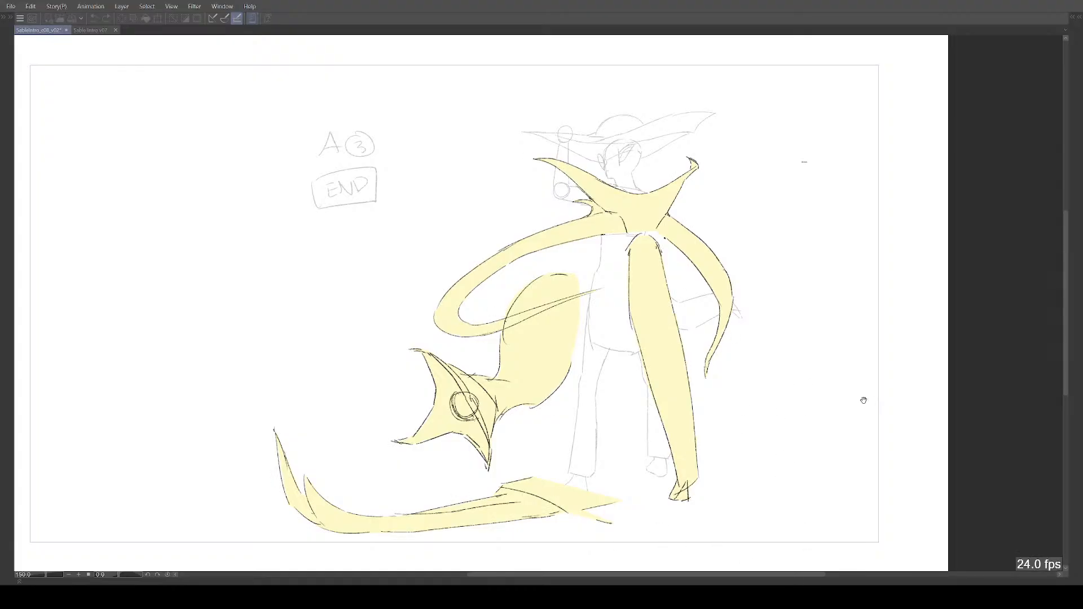
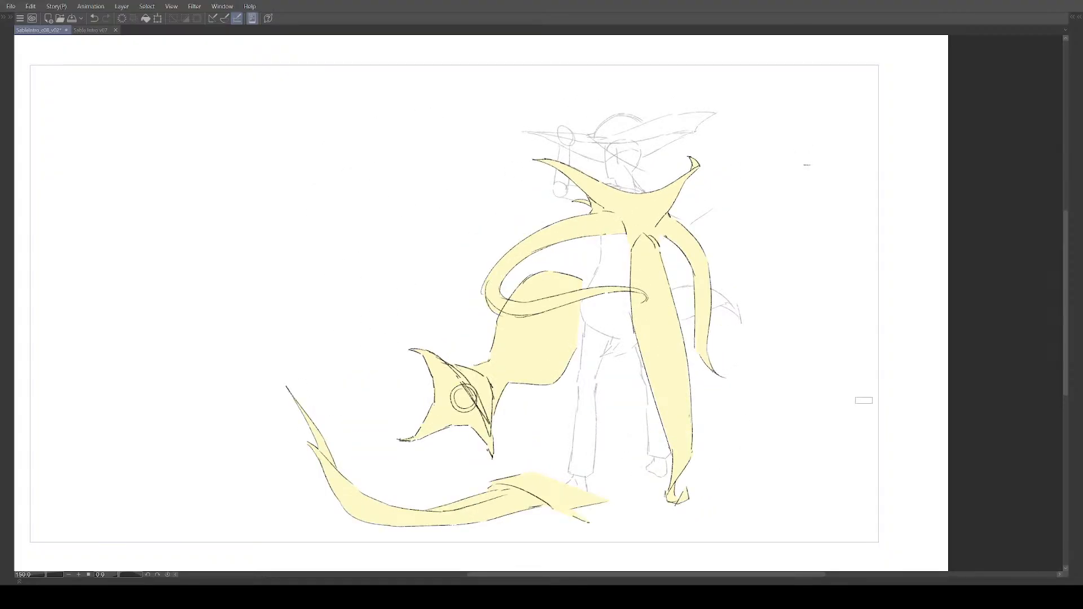
{"action": "key", "text": "Tab"}
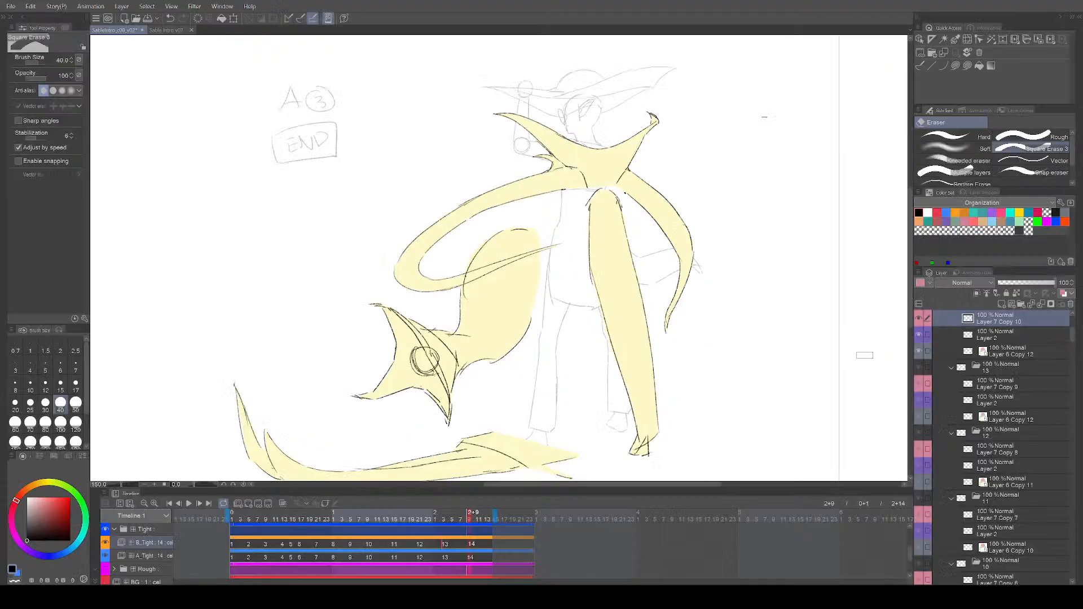
Step: Add a new layer above Layer 7 Copy 10 in cel 14 and get the pen ready with red
{"action": "scroll", "coordinate": [1013, 415], "scroll_direction": "up", "scroll_amount": 4}
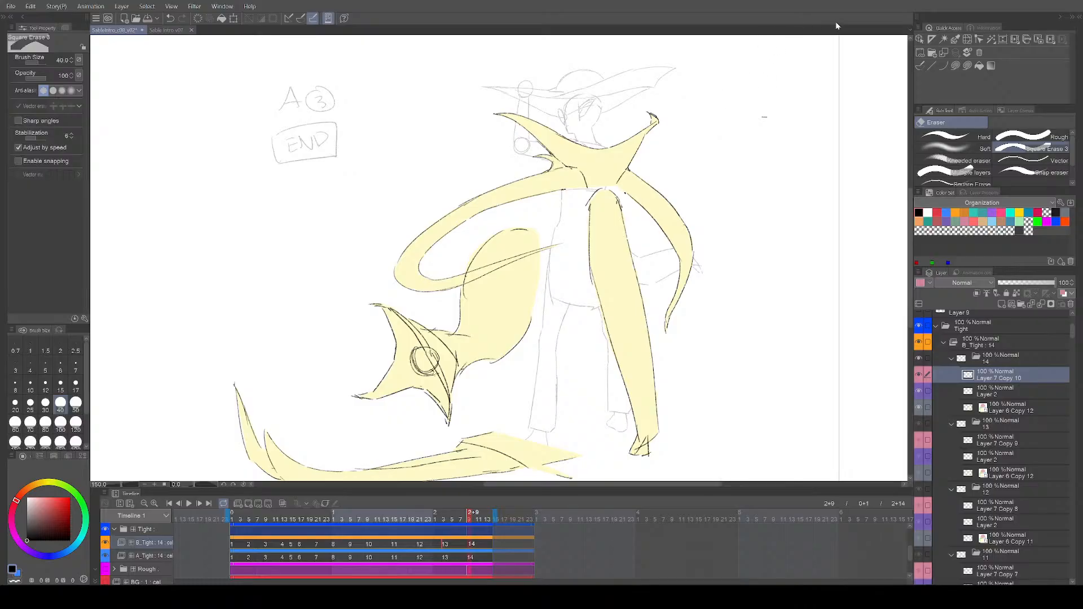
{"action": "left_click", "coordinate": [1002, 304]}
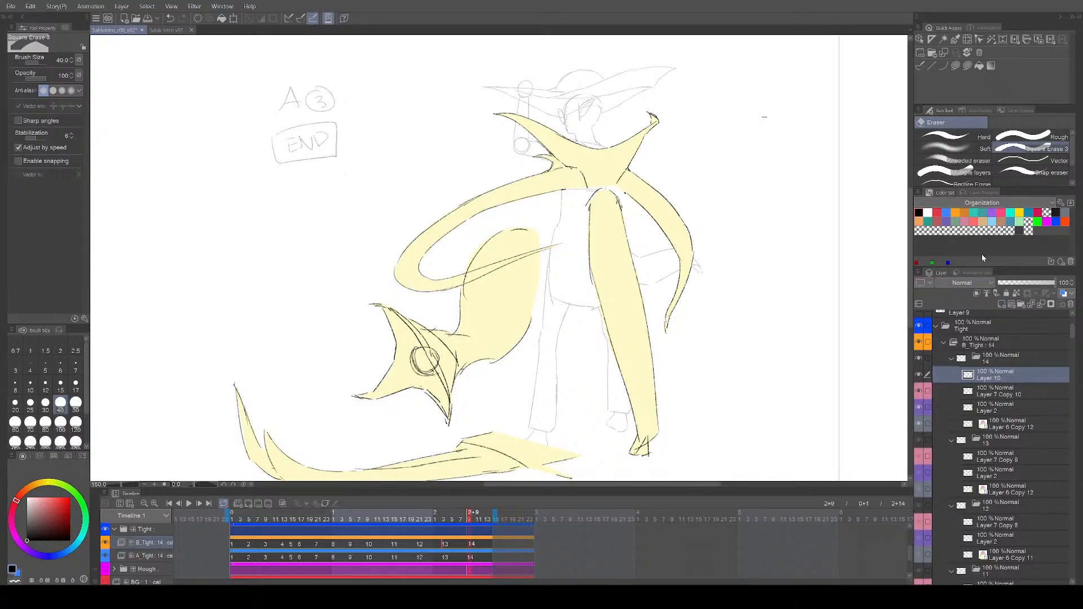
{"action": "left_click", "coordinate": [946, 212]}
{"action": "left_click", "coordinate": [937, 213]}
{"action": "left_click_drag", "start_coordinate": [645, 313], "coordinate": [627, 288]}
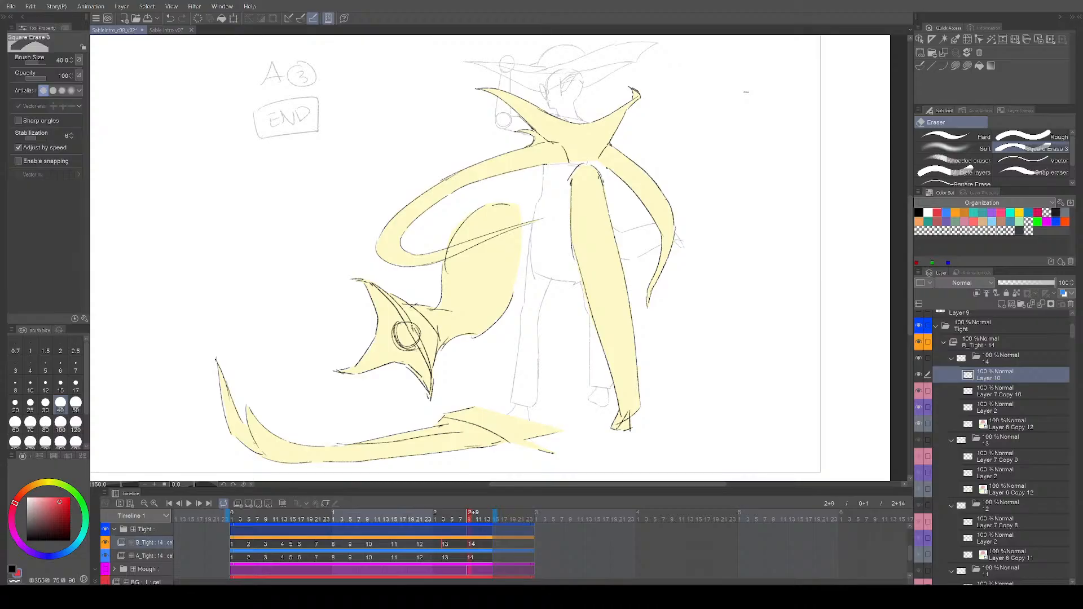
{"action": "key", "text": "p"}
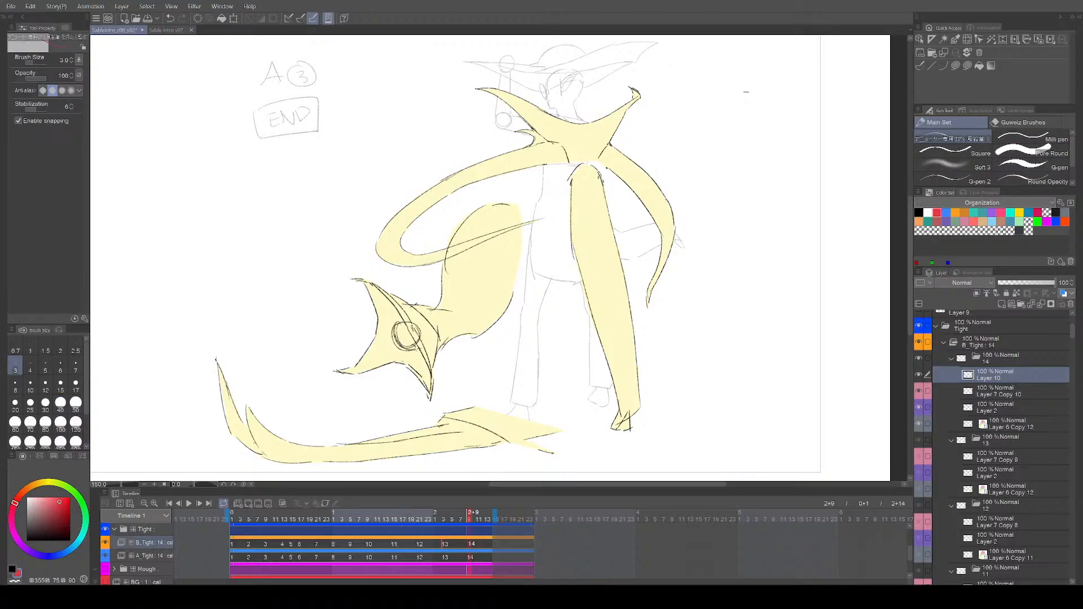
Step: Circle the collar, ribbon joins, tail body and floor ribbon's end in red on the END cel, and save the file
{"action": "mouse_move", "coordinate": [581, 170]}
{"action": "left_mouse_down"}
{"action": "mouse_move", "coordinate": [605, 206]}
{"action": "mouse_move", "coordinate": [569, 176]}
{"action": "left_mouse_up"}
{"action": "key", "text": "ctrl+z"}
{"action": "mouse_move", "coordinate": [555, 138]}
{"action": "left_mouse_down"}
{"action": "mouse_move", "coordinate": [562, 167]}
{"action": "mouse_move", "coordinate": [539, 139]}
{"action": "left_mouse_up"}
{"action": "left_click_drag", "start_coordinate": [601, 150], "coordinate": [607, 144]}
{"action": "left_click_drag", "start_coordinate": [553, 110], "coordinate": [577, 153]}
{"action": "left_click_drag", "start_coordinate": [499, 188], "coordinate": [465, 240]}
{"action": "mouse_move", "coordinate": [497, 409]}
{"action": "left_mouse_down"}
{"action": "mouse_move", "coordinate": [539, 420]}
{"action": "mouse_move", "coordinate": [480, 423]}
{"action": "left_mouse_up"}
{"action": "scroll", "coordinate": [692, 342], "scroll_direction": "down", "scroll_amount": 2}
{"action": "left_click_drag", "start_coordinate": [692, 349], "coordinate": [629, 373]}
{"action": "key", "text": "ctrl+s"}
Step: Compare the circled END cel with cel 13 and step back through the cels to cel 8
{"action": "key", "text": "Left"}
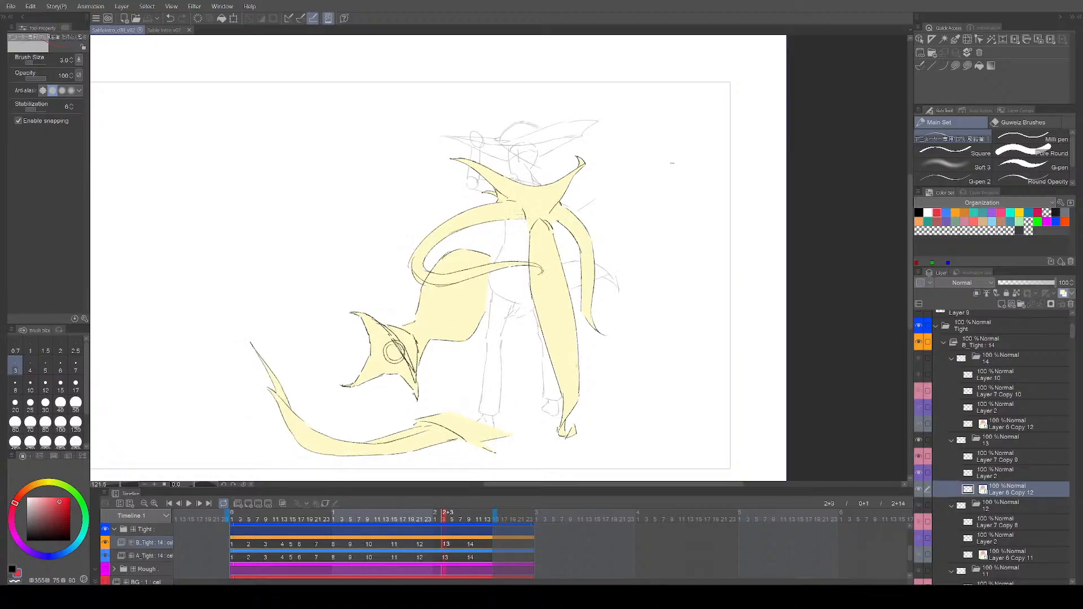
{"action": "key", "text": "ctrl+z"}
{"action": "left_click_drag", "start_coordinate": [613, 202], "coordinate": [590, 201]}
{"action": "key", "text": "Right"}
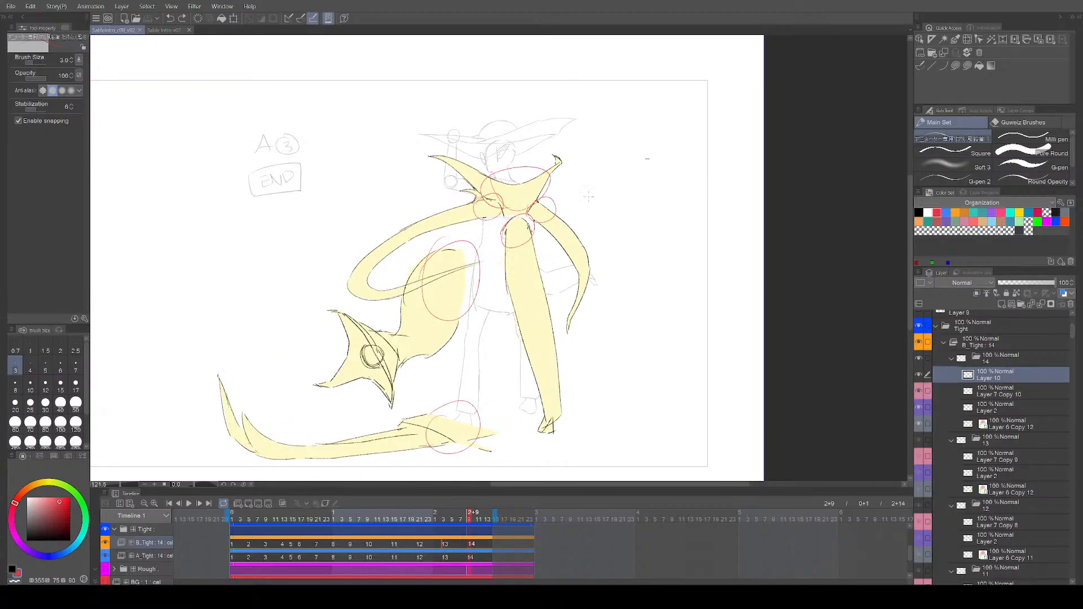
{"action": "key", "text": "Left"}
{"action": "key", "text": "Right"}
{"action": "key", "text": "Left"}
{"action": "key", "text": "Left"}
{"action": "key", "text": "Left"}
{"action": "key", "text": "Left"}
{"action": "key", "text": "Left"}
{"action": "key", "text": "Left"}
{"action": "key", "text": "Left"}
{"action": "key", "text": "Left"}
{"action": "key", "text": "Left"}
{"action": "key", "text": "Left"}
{"action": "key", "text": "Left"}
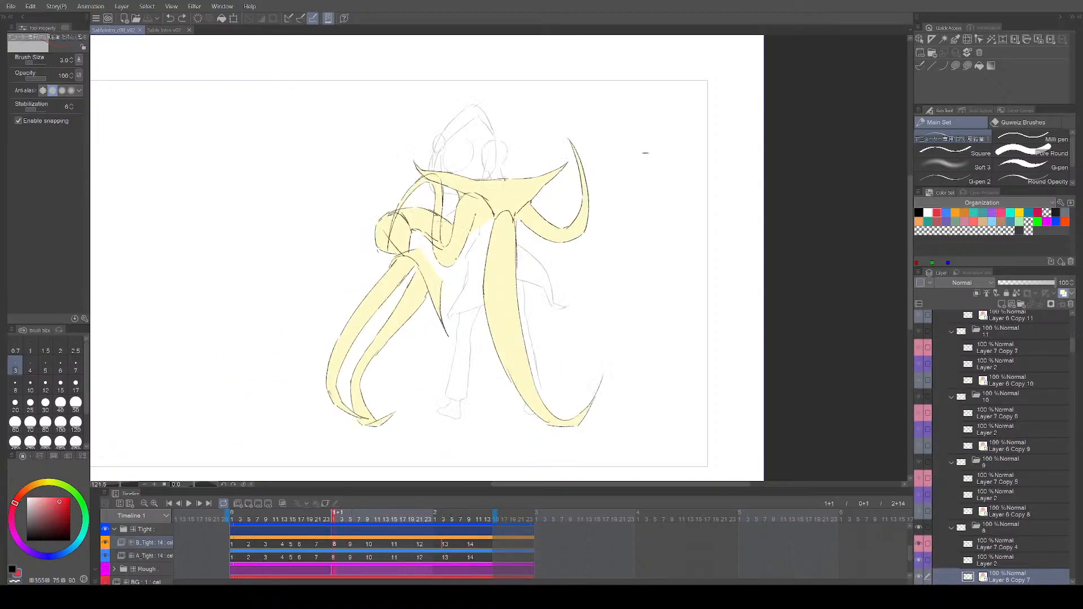
Step: Replay the animation and stop it on the END cel
{"action": "key", "text": "space"}
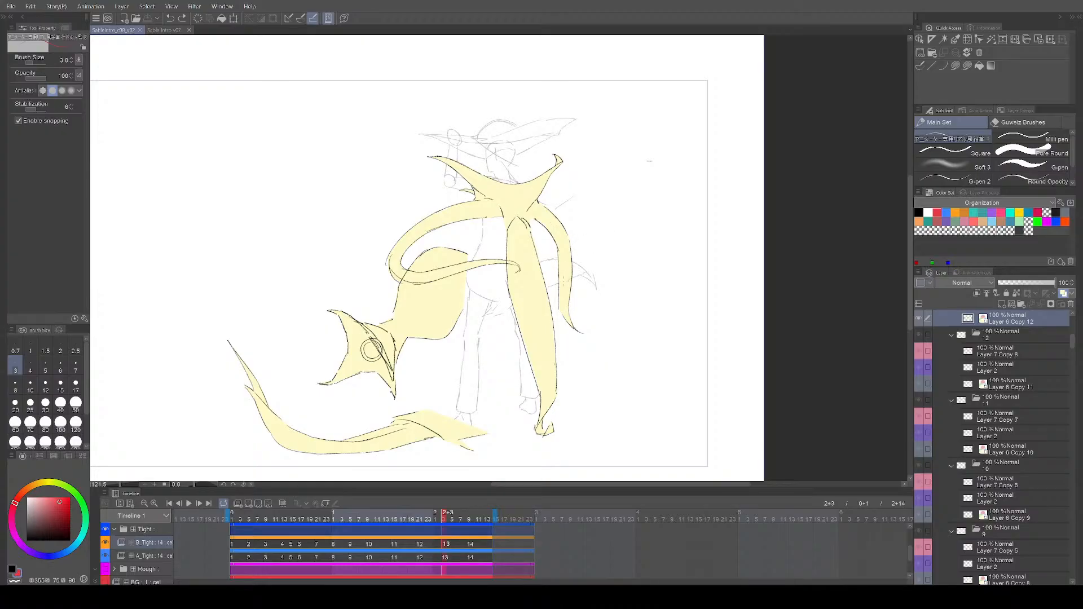
{"action": "key", "text": "space"}
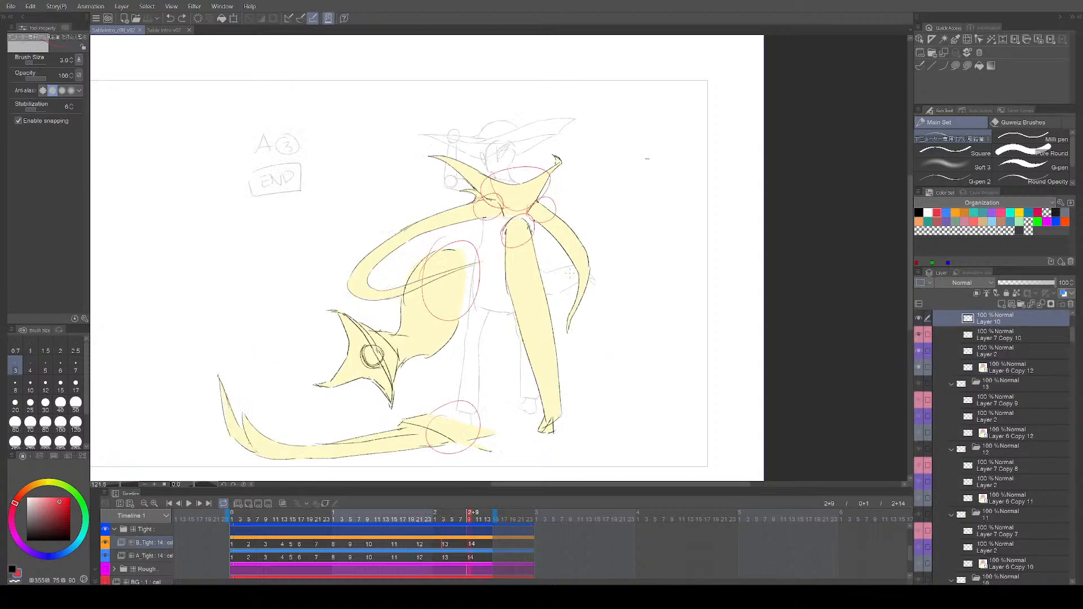
{"action": "key", "text": "space"}
Step: Sketch red guide curves on the END cel linking the circled ribbon joins around the waist and down to the floor ribbon
{"action": "left_click_drag", "start_coordinate": [483, 220], "coordinate": [456, 246]}
{"action": "mouse_move", "coordinate": [478, 311]}
{"action": "left_mouse_down"}
{"action": "mouse_move", "coordinate": [455, 338]}
{"action": "mouse_move", "coordinate": [442, 416]}
{"action": "left_mouse_up"}
{"action": "key", "text": "ctrl+z"}
{"action": "left_click_drag", "start_coordinate": [475, 313], "coordinate": [455, 396]}
{"action": "left_click_drag", "start_coordinate": [458, 389], "coordinate": [435, 422]}
{"action": "key", "text": "ctrl+z"}
{"action": "mouse_move", "coordinate": [534, 223]}
{"action": "left_mouse_down"}
{"action": "mouse_move", "coordinate": [546, 244]}
{"action": "mouse_move", "coordinate": [537, 241]}
{"action": "left_mouse_up"}
{"action": "left_click_drag", "start_coordinate": [582, 203], "coordinate": [502, 337]}
{"action": "key", "text": "ctrl+z"}
{"action": "left_click_drag", "start_coordinate": [449, 301], "coordinate": [529, 306]}
{"action": "mouse_move", "coordinate": [419, 231]}
{"action": "left_mouse_down"}
{"action": "mouse_move", "coordinate": [469, 309]}
{"action": "mouse_move", "coordinate": [520, 311]}
{"action": "mouse_move", "coordinate": [506, 326]}
{"action": "left_mouse_up"}
{"action": "key", "text": "ctrl+z"}
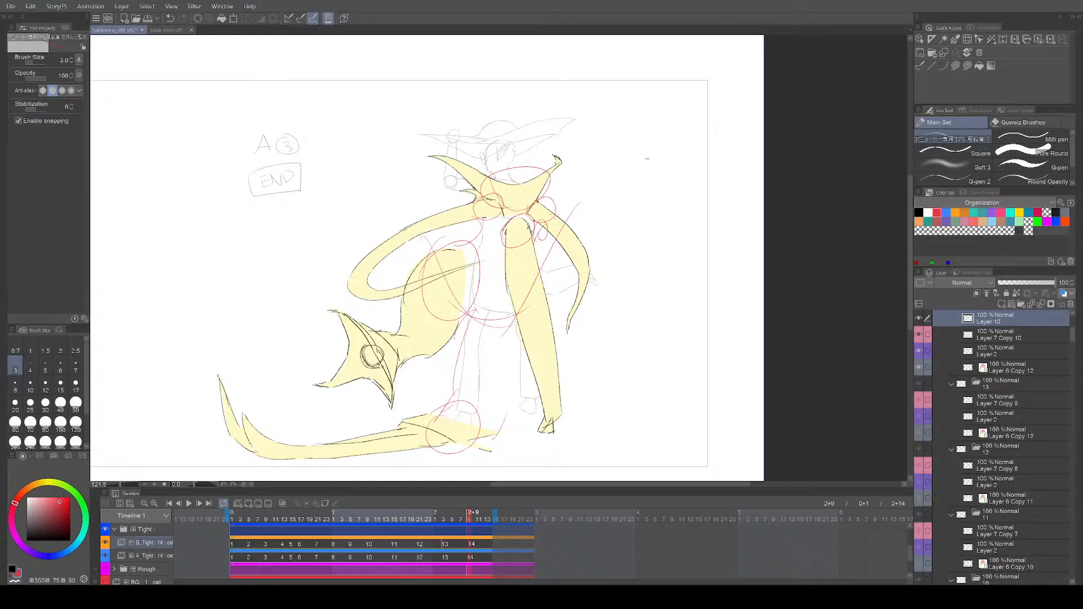
Step: Draw a red guide arc across the waist on Layer 2 of cel 13
{"action": "key", "text": "comma"}
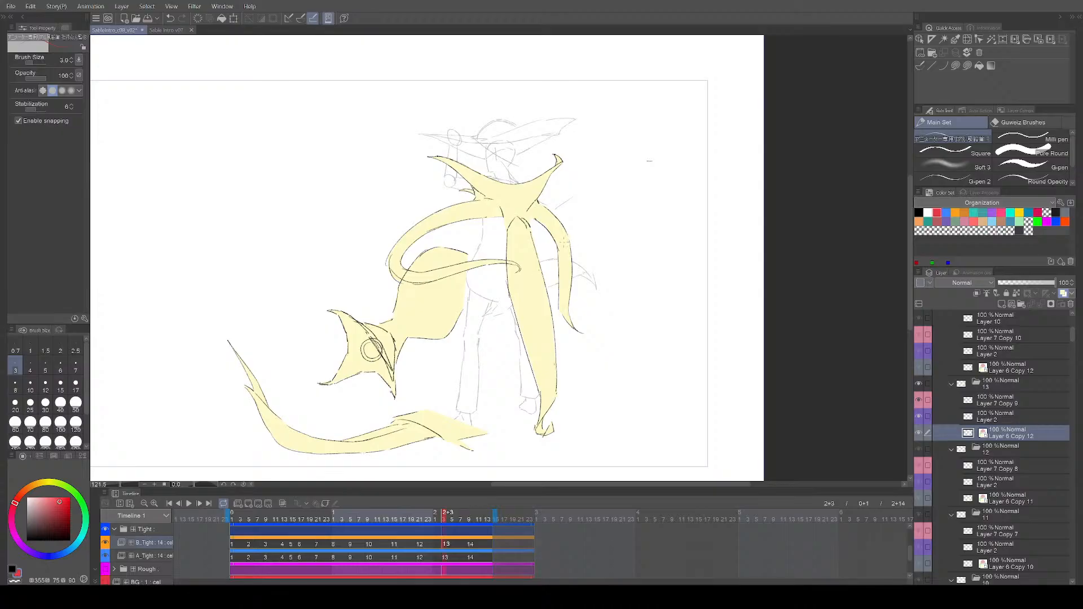
{"action": "left_click", "coordinate": [1002, 418]}
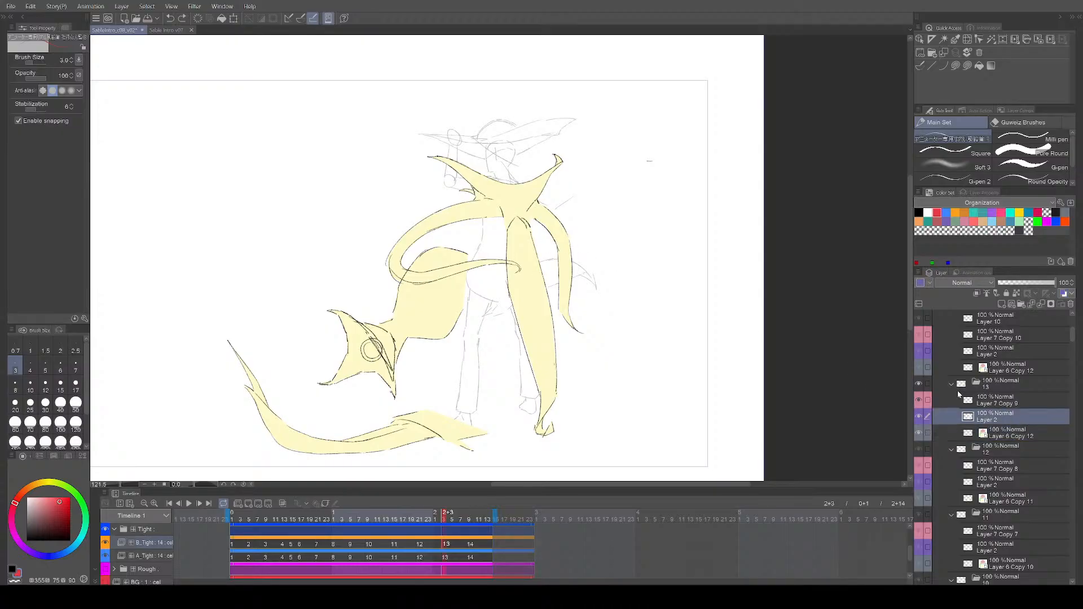
{"action": "left_click_drag", "start_coordinate": [444, 237], "coordinate": [573, 224]}
Step: Flip between the last cels to compare the ribbon flow, and draw a red guide curve across the torso on Layer 2 of cel 11
{"action": "key", "text": "comma"}
{"action": "key", "text": "period"}
{"action": "key", "text": "period"}
{"action": "key", "text": "period"}
{"action": "key", "text": "comma"}
{"action": "key", "text": "comma"}
{"action": "key", "text": "comma"}
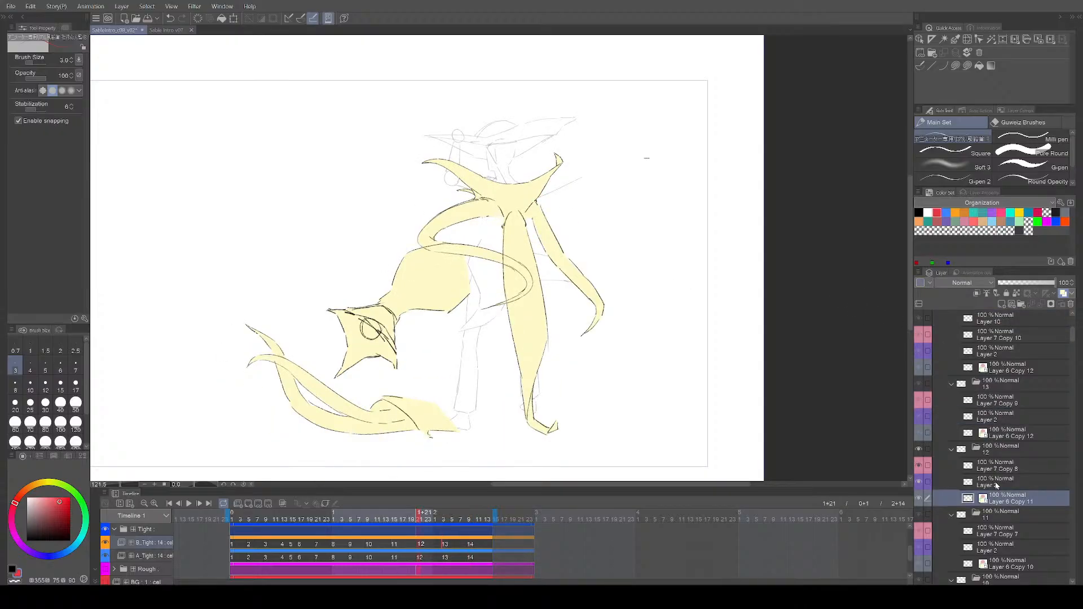
{"action": "key", "text": "comma"}
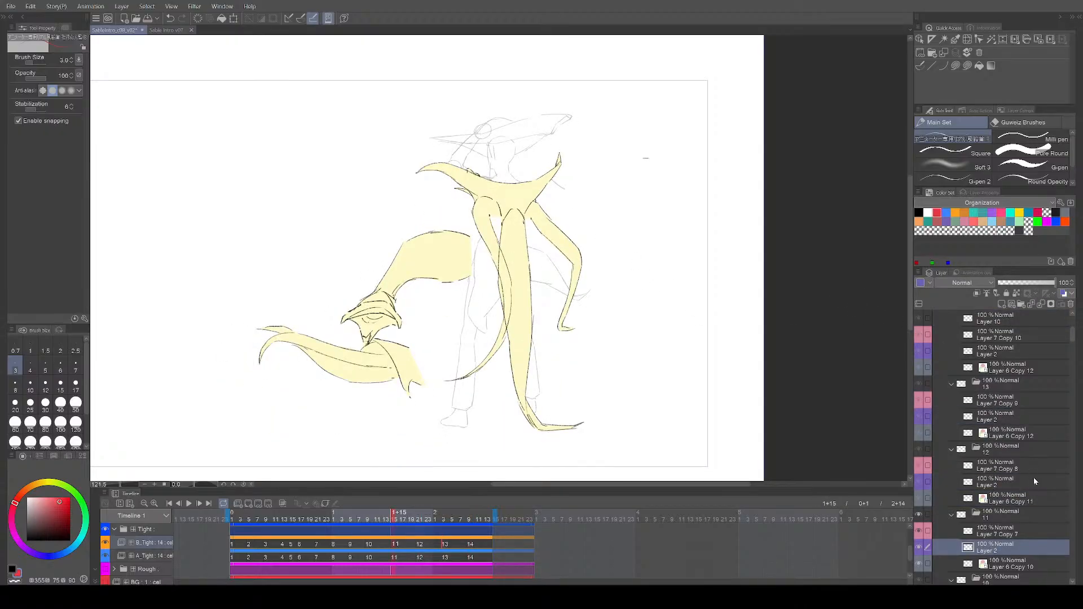
{"action": "mouse_move", "coordinate": [488, 223]}
{"action": "left_mouse_down"}
{"action": "mouse_move", "coordinate": [522, 231]}
{"action": "mouse_move", "coordinate": [549, 211]}
{"action": "left_mouse_up"}
Step: Play the animation with the red guide curves and stop it to check their motion
{"action": "key", "text": "space"}
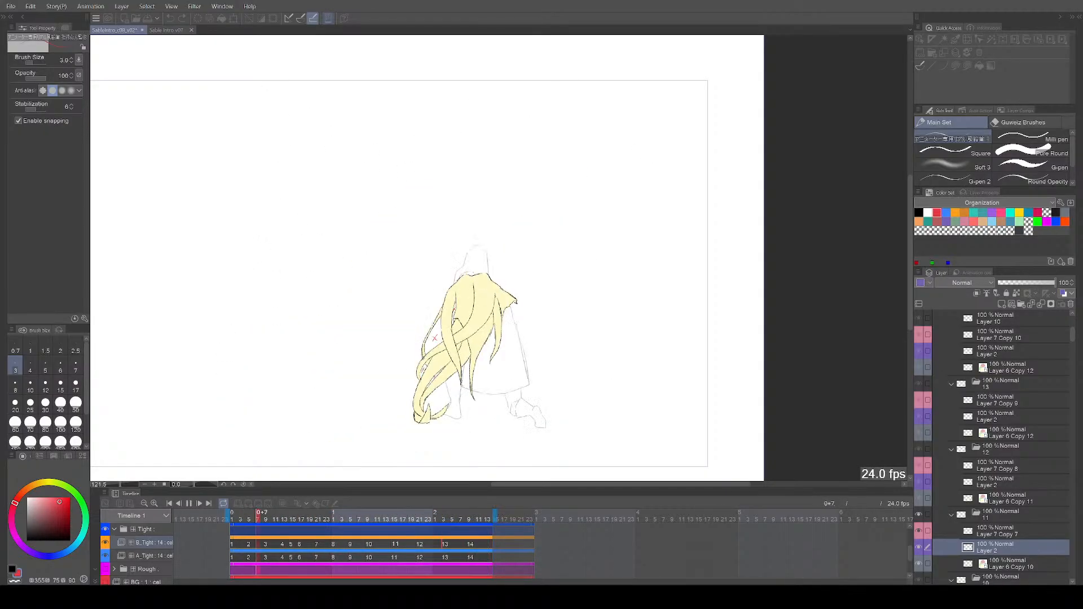
{"action": "key", "text": "space"}
{"action": "key", "text": "space"}
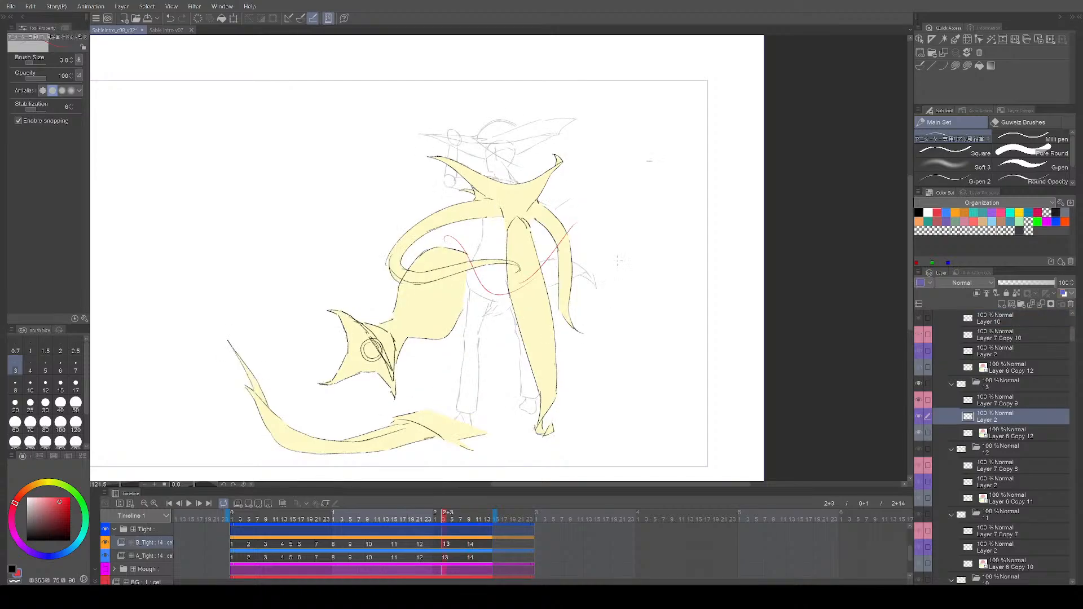
Step: Clear the red marks from the END cel, delete the annotation layer Layer 10 and save the file
{"action": "key", "text": "Delete"}
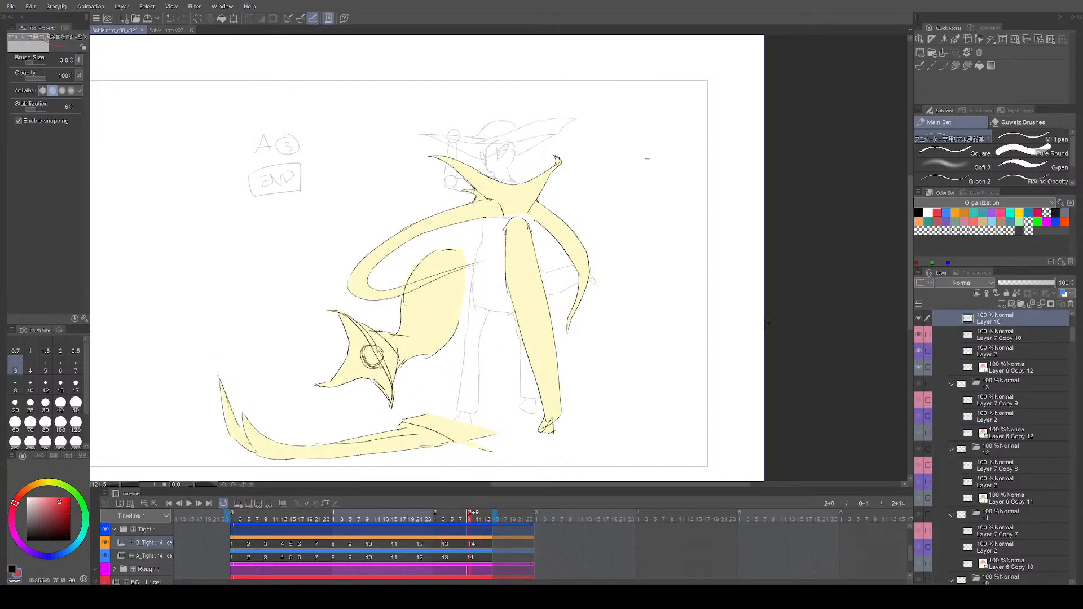
{"action": "left_click", "coordinate": [1071, 305]}
{"action": "key", "text": "ctrl+s"}
{"action": "mouse_move", "coordinate": [635, 422]}
{"action": "left_mouse_down"}
{"action": "mouse_move", "coordinate": [638, 414]}
{"action": "mouse_move", "coordinate": [654, 423]}
{"action": "left_mouse_up"}
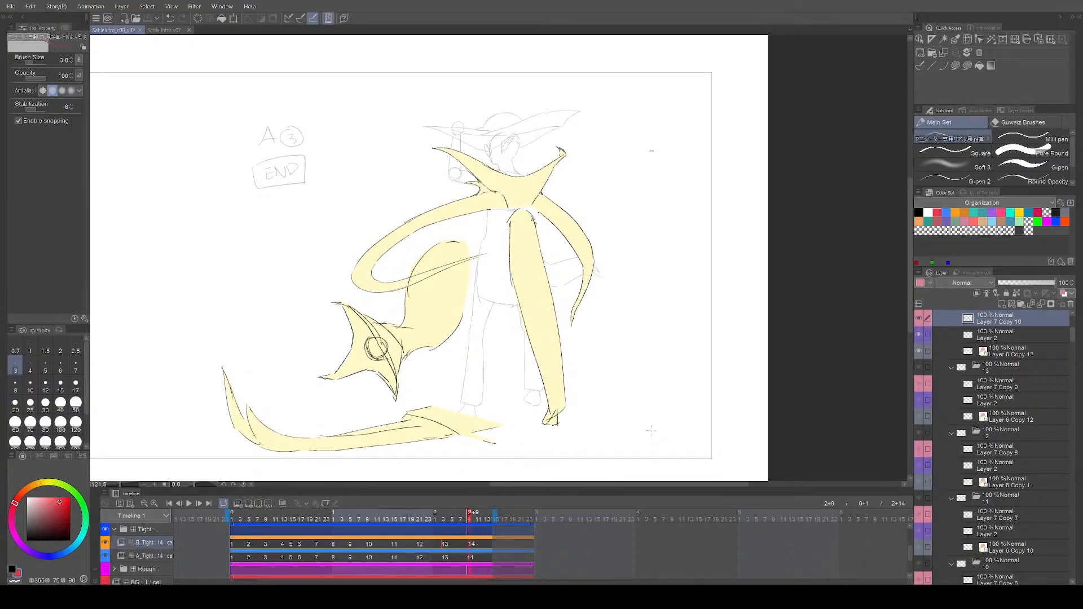
Step: Flip back and forth through cels 9 to 14 to compare how the ribbons move into the END pose
{"action": "key", "text": "Left"}
{"action": "key", "text": "Left"}
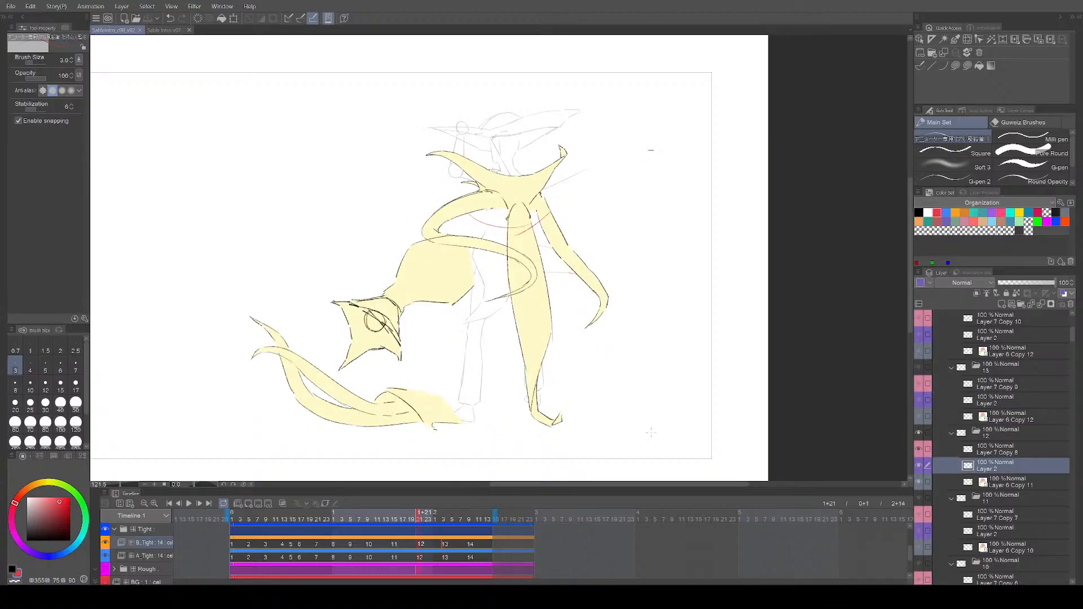
{"action": "key", "text": "Right"}
{"action": "key", "text": "Right"}
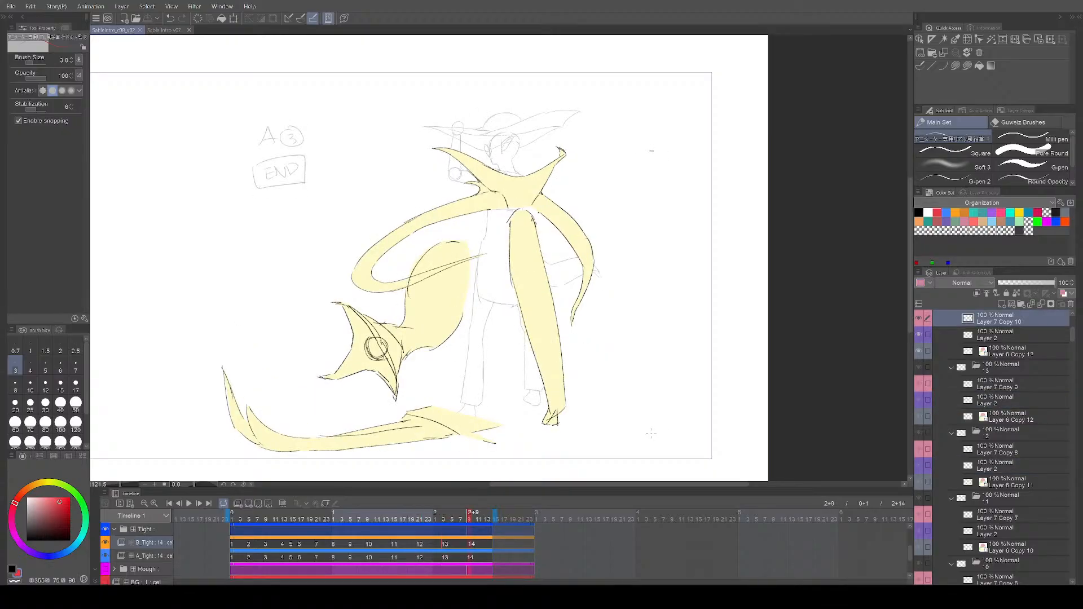
{"action": "key", "text": "Left"}
{"action": "key", "text": "Left"}
{"action": "key", "text": "Left"}
{"action": "key", "text": "Left"}
{"action": "key", "text": "Left"}
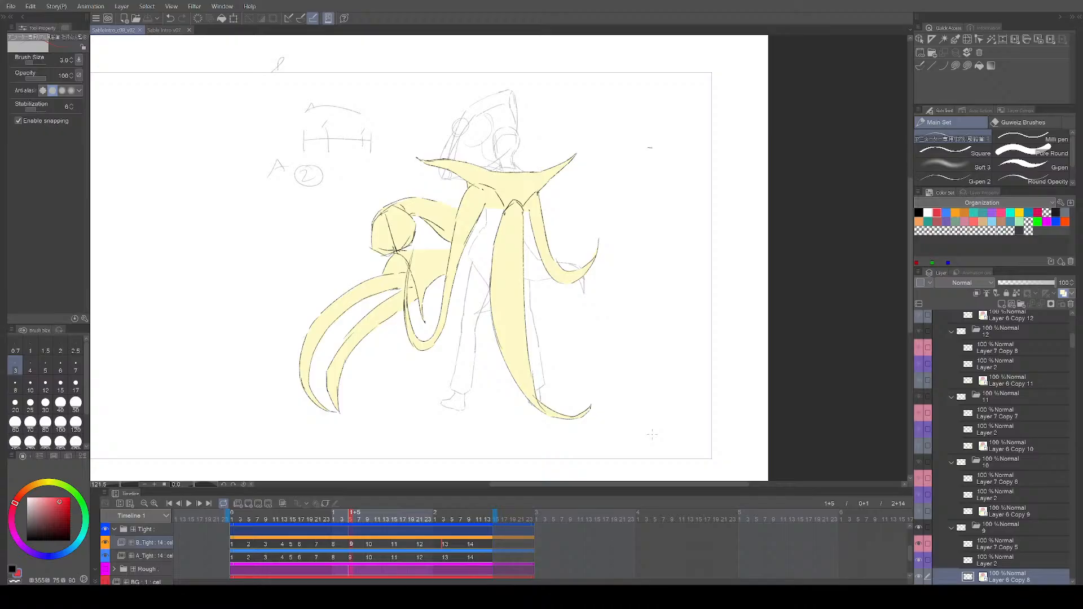
{"action": "key", "text": "Right"}
{"action": "key", "text": "Right"}
{"action": "key", "text": "Right"}
{"action": "key", "text": "Right"}
Step: Circle the floor ribbon's join in red on Layer 2 of cel 13, and undo that mark and the Layer 10 deletion
{"action": "left_click_drag", "start_coordinate": [425, 395], "coordinate": [447, 439]}
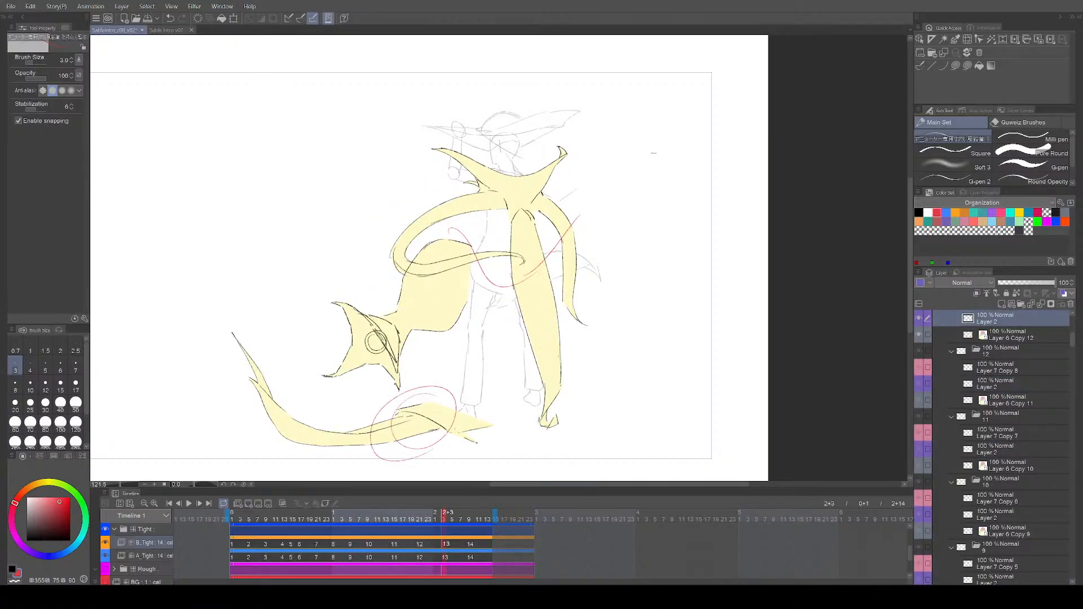
{"action": "key", "text": "Left"}
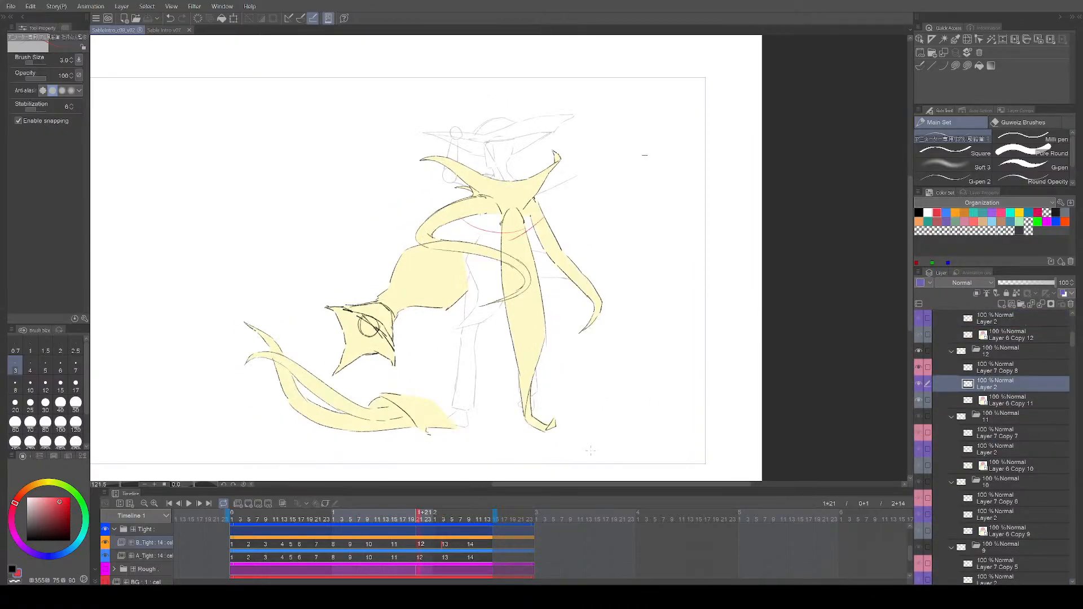
{"action": "key", "text": "ctrl+z"}
{"action": "key", "text": "ctrl+z"}
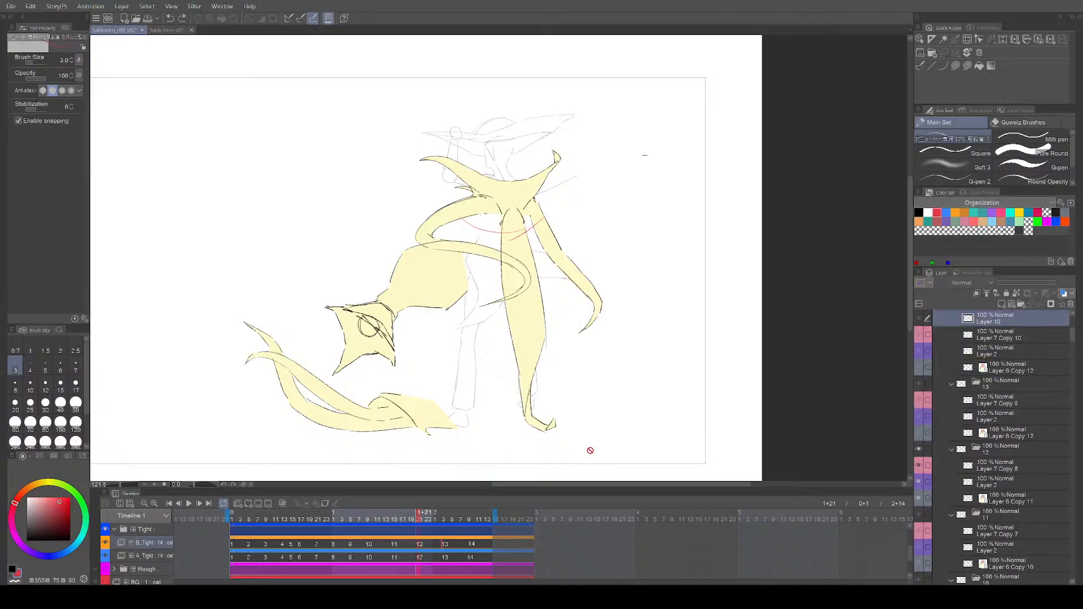
Step: Flip through cels 12 to 14 and delete the annotation layer Layer 10 from the END cel again
{"action": "key", "text": "Right"}
{"action": "key", "text": "Left"}
{"action": "key", "text": "Right"}
{"action": "key", "text": "Right"}
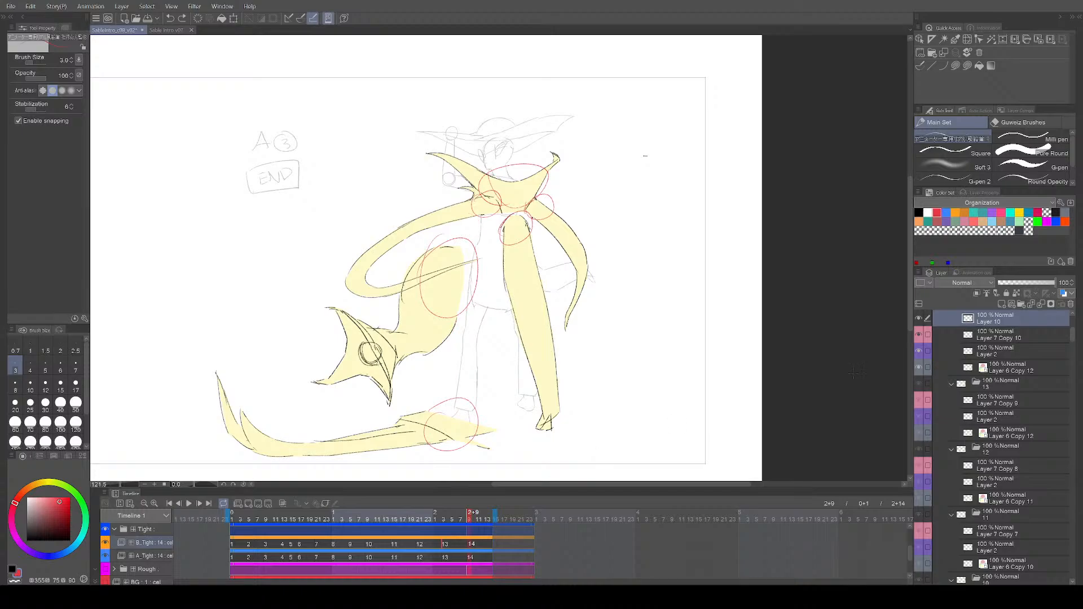
{"action": "left_click", "coordinate": [1071, 304]}
Step: Try circling the floor ribbon's join in red on the END cel, including on Layer 2, and undo the marks
{"action": "left_click_drag", "start_coordinate": [616, 440], "coordinate": [618, 437]}
{"action": "mouse_move", "coordinate": [415, 400]}
{"action": "left_mouse_down"}
{"action": "mouse_move", "coordinate": [453, 399]}
{"action": "mouse_move", "coordinate": [434, 456]}
{"action": "left_mouse_up"}
{"action": "left_click_drag", "start_coordinate": [540, 438], "coordinate": [531, 439]}
{"action": "key", "text": "ctrl+z"}
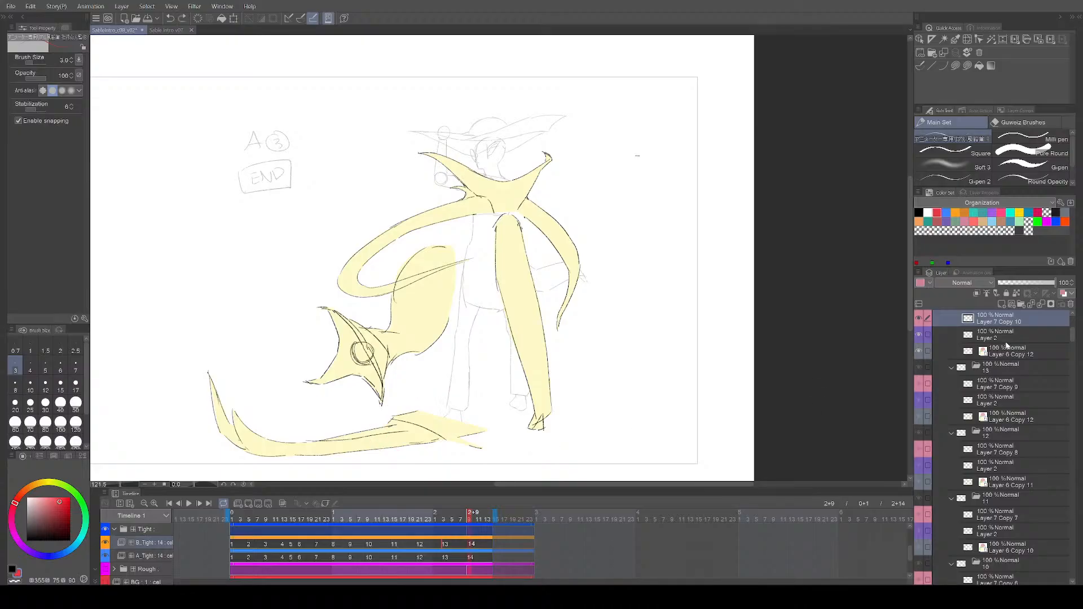
{"action": "left_click", "coordinate": [1008, 337]}
{"action": "left_click_drag", "start_coordinate": [417, 390], "coordinate": [390, 403]}
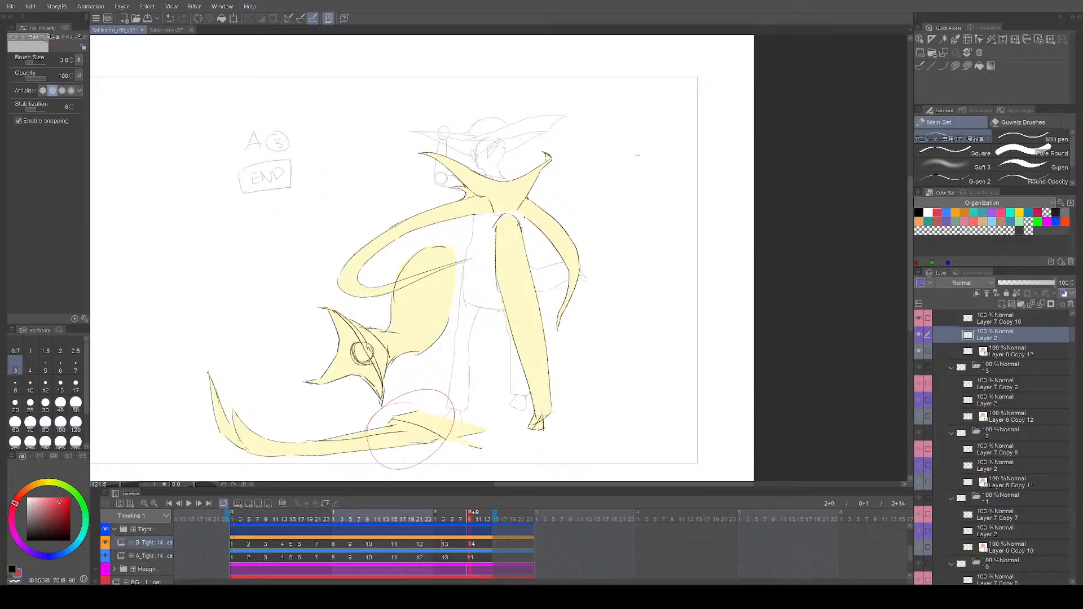
{"action": "key", "text": "ctrl+z"}
Step: Save the file and delete the lassoed floor ribbon from both Layer 2 and Layer 6 Copy 12 of cel 14
{"action": "key", "text": "ctrl+s"}
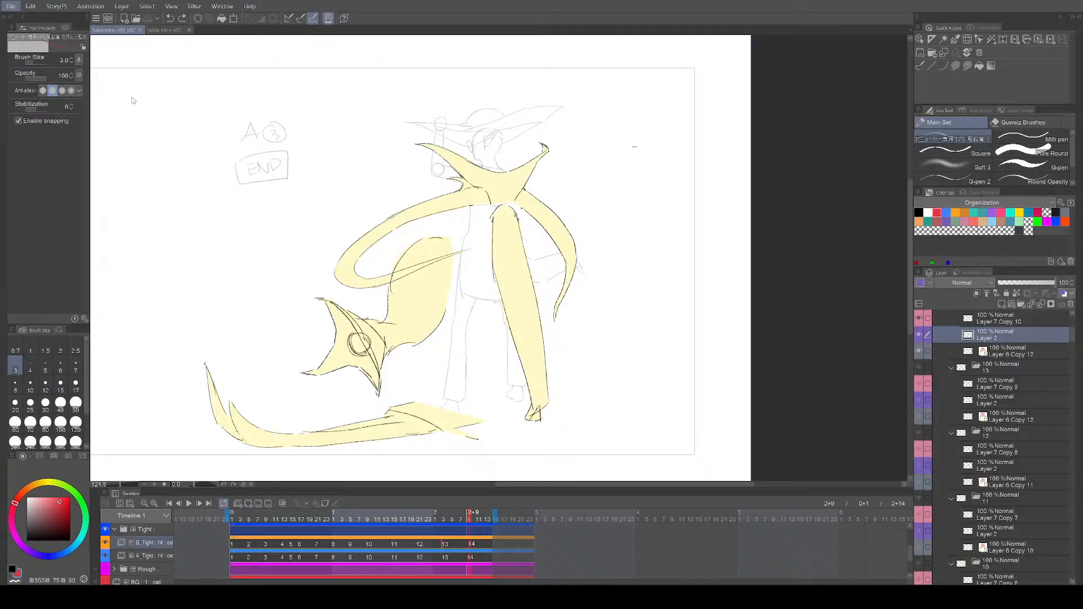
{"action": "key", "text": "alt"}
{"action": "scroll", "coordinate": [994, 382], "scroll_direction": "up", "scroll_amount": 3}
{"action": "left_click", "coordinate": [928, 436]}
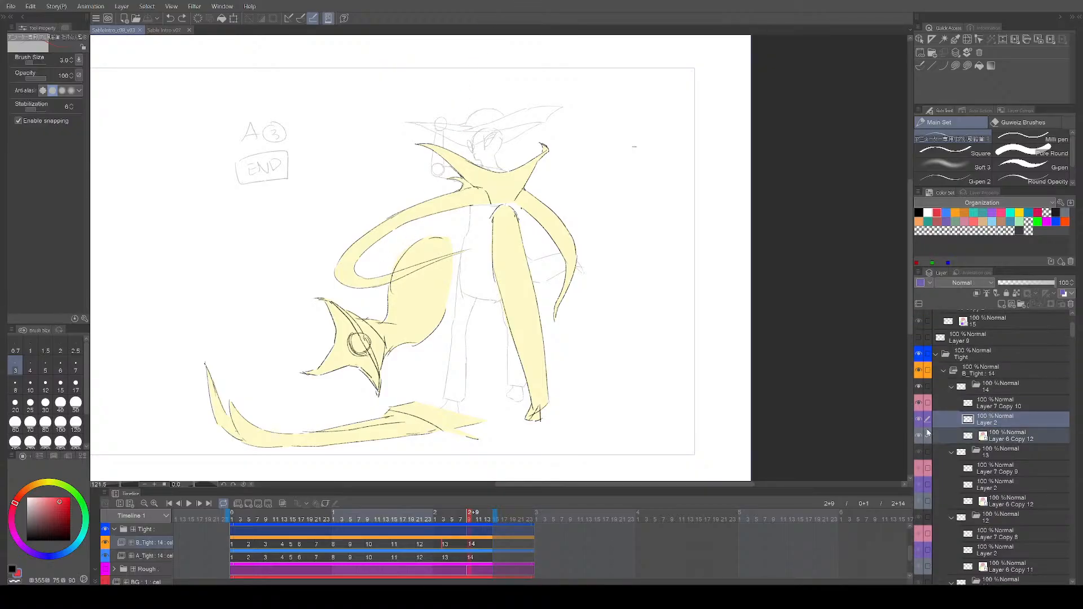
{"action": "scroll", "coordinate": [509, 438], "scroll_direction": "down", "scroll_amount": 1}
{"action": "key", "text": "m"}
{"action": "mouse_move", "coordinate": [417, 385]}
{"action": "left_mouse_down"}
{"action": "mouse_move", "coordinate": [351, 405]}
{"action": "mouse_move", "coordinate": [249, 350]}
{"action": "mouse_move", "coordinate": [210, 442]}
{"action": "mouse_move", "coordinate": [410, 473]}
{"action": "mouse_move", "coordinate": [508, 421]}
{"action": "mouse_move", "coordinate": [473, 379]}
{"action": "left_mouse_up"}
{"action": "key", "text": "Delete"}
{"action": "key", "text": "ctrl+d"}
{"action": "key", "text": "p"}
Step: On cel 13, lasso the floor ribbon and delete its lines and yellow fill from Layer 2 and Layer 6 Copy 12
{"action": "key", "text": "Left"}
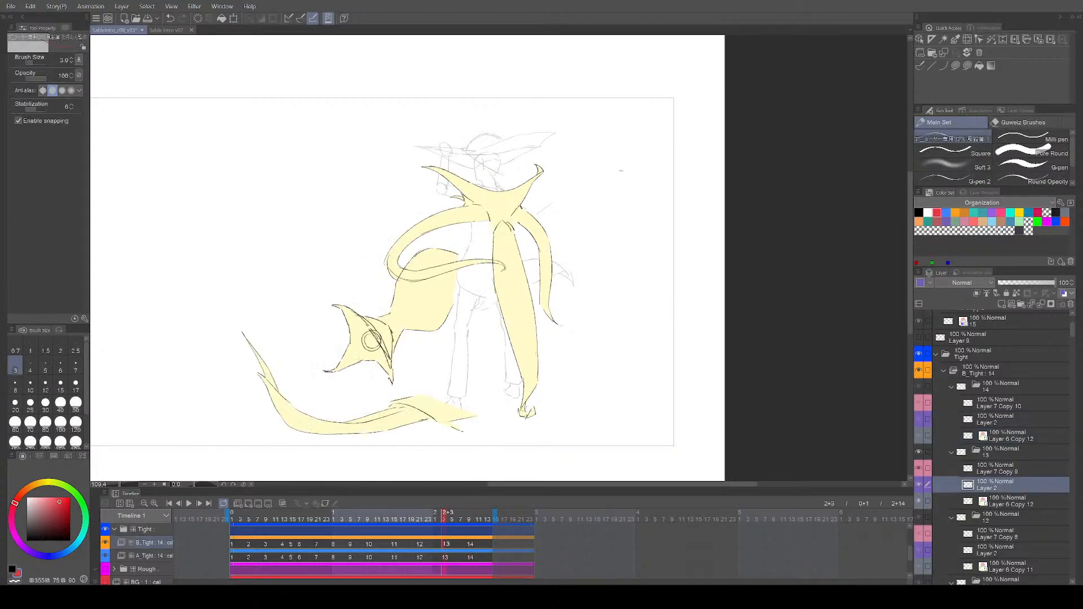
{"action": "left_click", "coordinate": [931, 501]}
{"action": "key", "text": "m"}
{"action": "mouse_move", "coordinate": [404, 377]}
{"action": "left_mouse_down"}
{"action": "mouse_move", "coordinate": [361, 402]}
{"action": "mouse_move", "coordinate": [204, 401]}
{"action": "mouse_move", "coordinate": [494, 397]}
{"action": "mouse_move", "coordinate": [420, 369]}
{"action": "left_mouse_up"}
{"action": "key", "text": "Delete"}
{"action": "key", "text": "ctrl+d"}
{"action": "key", "text": "p"}
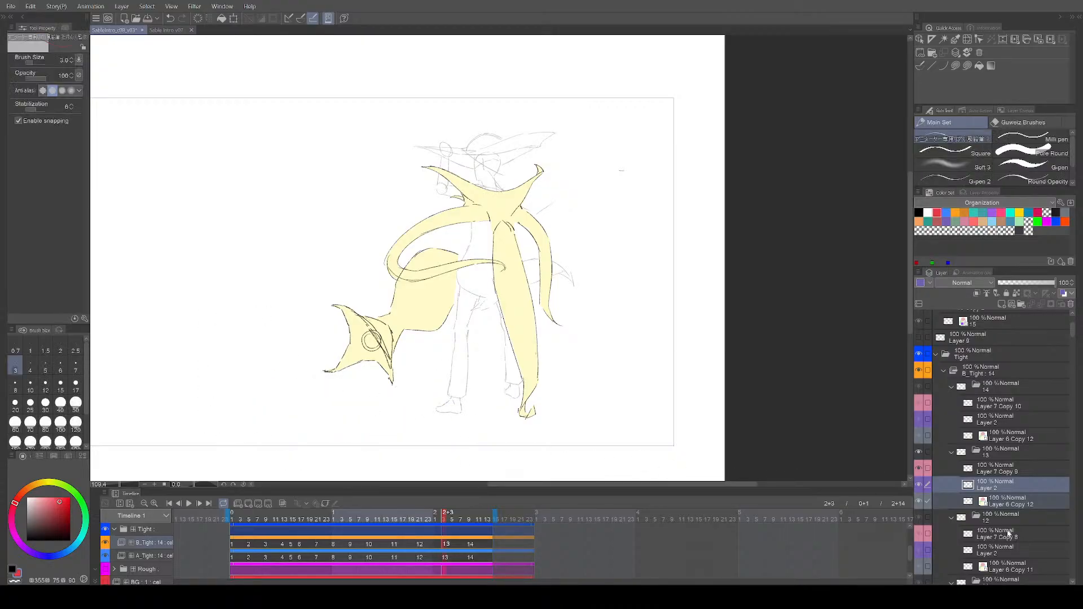
Step: On cel 12, lasso the forked floor ribbon and delete it from Layer 2 and Layer 6 Copy 11
{"action": "key", "text": "Left"}
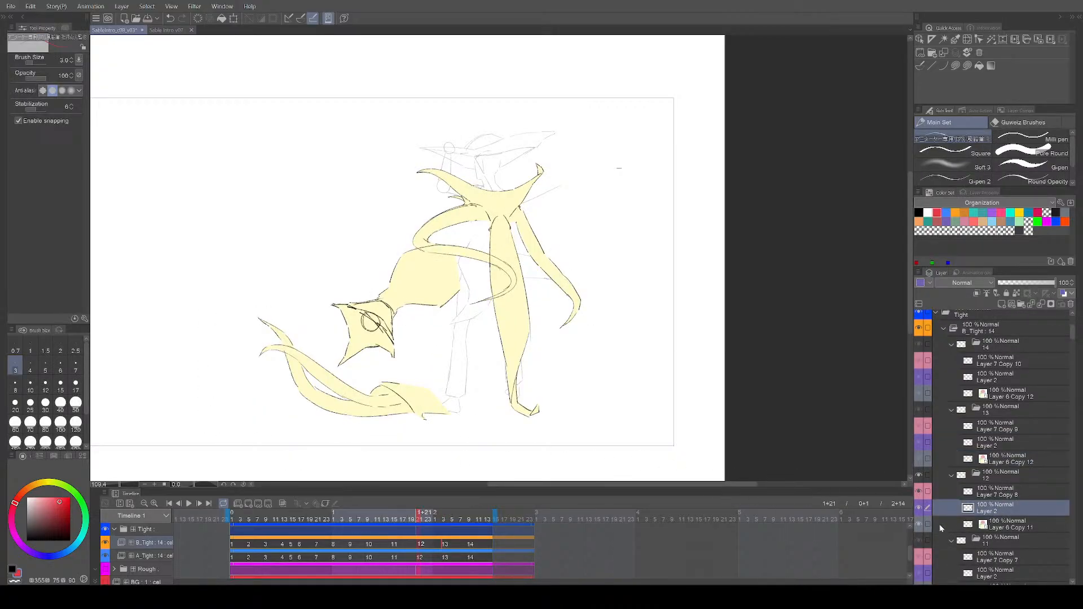
{"action": "left_click", "coordinate": [928, 525]}
{"action": "key", "text": "m"}
{"action": "mouse_move", "coordinate": [429, 355]}
{"action": "left_mouse_down"}
{"action": "mouse_move", "coordinate": [353, 374]}
{"action": "mouse_move", "coordinate": [304, 308]}
{"action": "mouse_move", "coordinate": [455, 442]}
{"action": "mouse_move", "coordinate": [484, 379]}
{"action": "left_mouse_up"}
{"action": "key", "text": "ctrl+d"}
{"action": "key", "text": "p"}
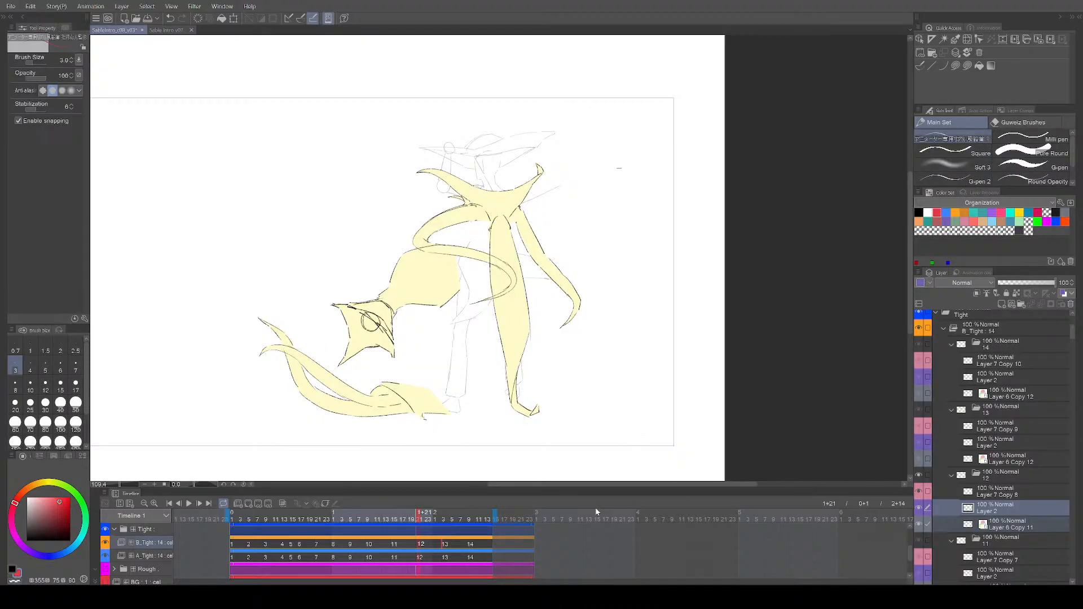
{"action": "key", "text": "Delete"}
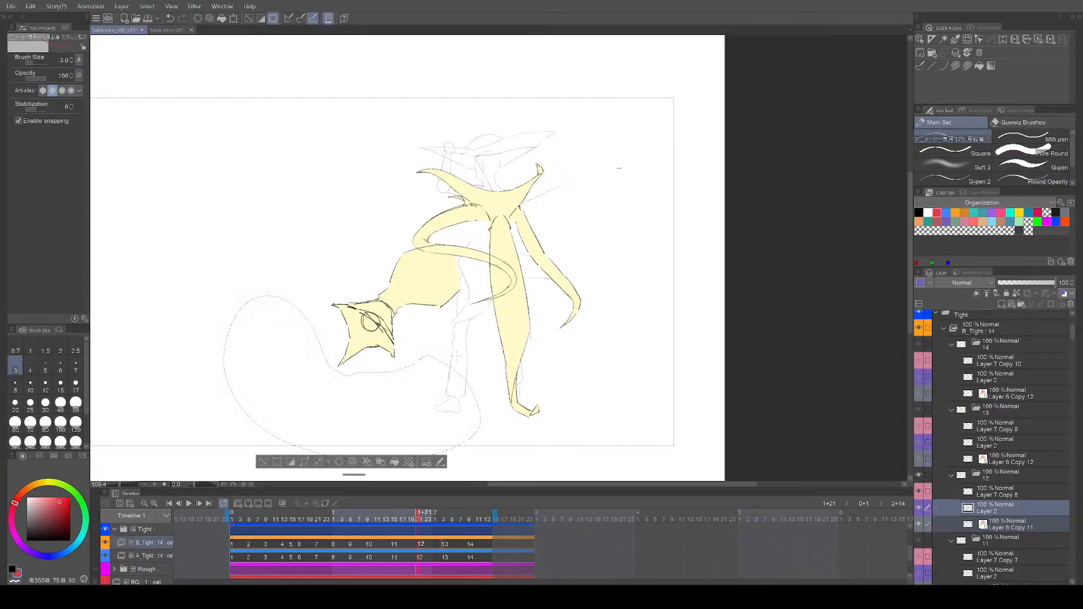
{"action": "key", "text": "ctrl+d"}
Step: On cel 11, delete the lassoed forked ribbon below the curled ribbon tip from Layer 2 and Layer 6 Copy 10
{"action": "key", "text": "Left"}
{"action": "key", "text": "Left"}
{"action": "key", "text": "Right"}
{"action": "key", "text": "Right"}
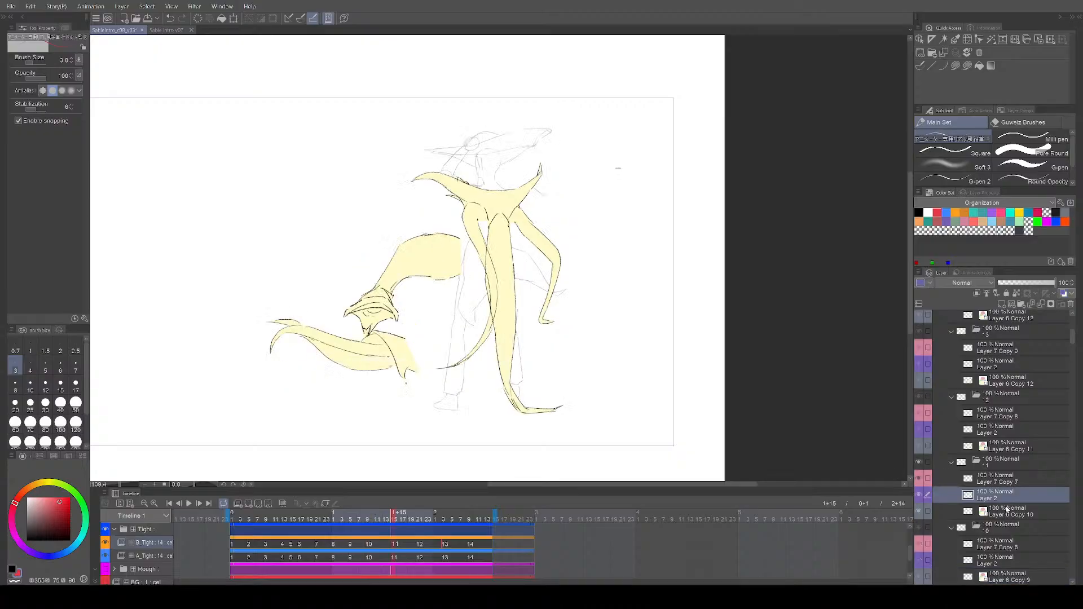
{"action": "key", "text": "Left"}
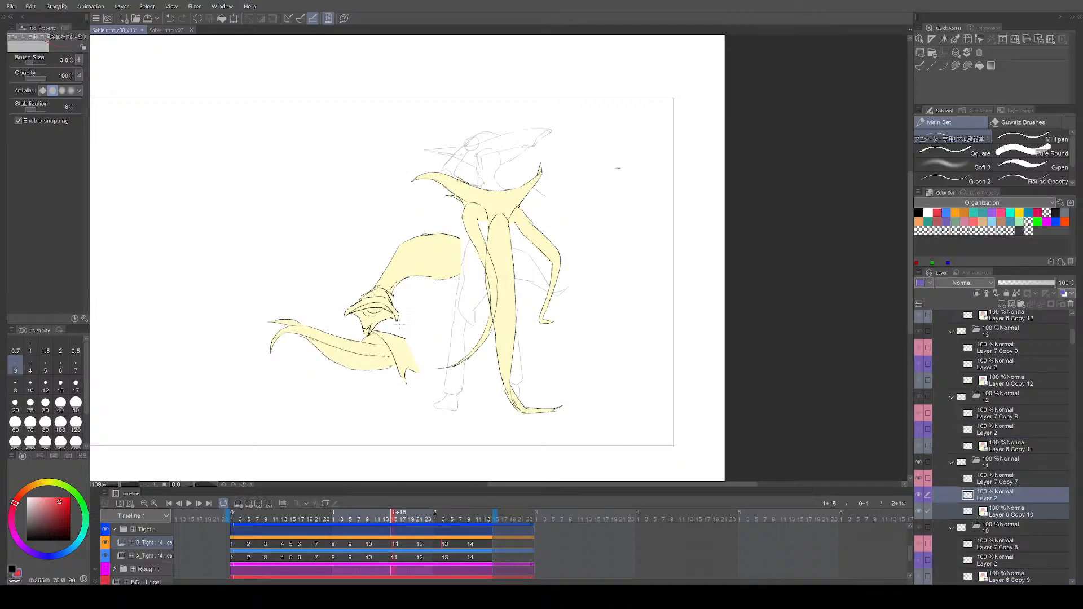
{"action": "key", "text": "m"}
{"action": "scroll", "coordinate": [395, 328], "scroll_direction": "up", "scroll_amount": 5}
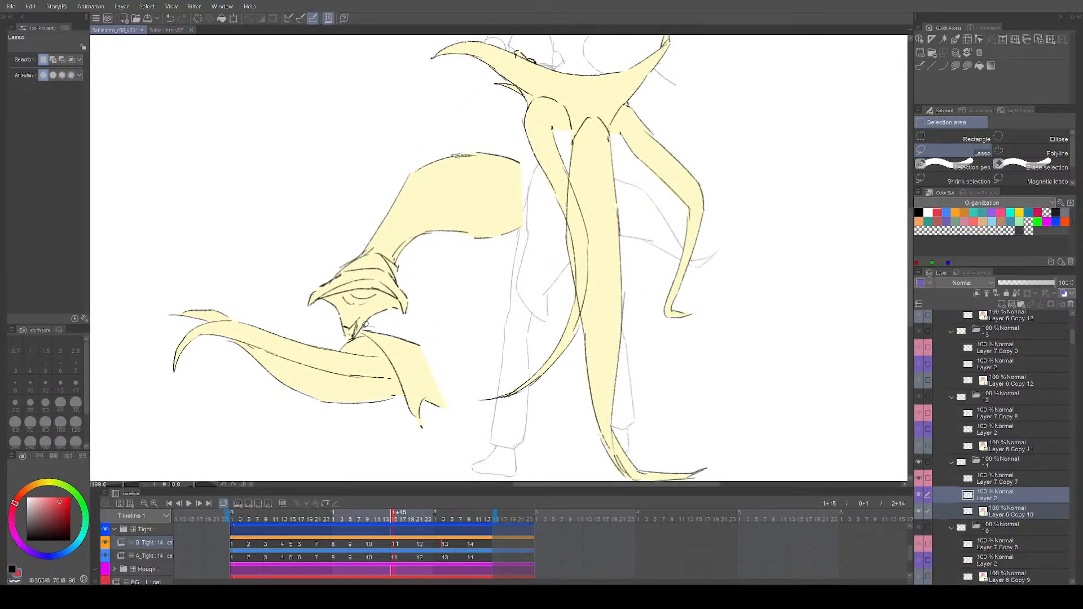
{"action": "mouse_move", "coordinate": [365, 325]}
{"action": "left_mouse_down"}
{"action": "mouse_move", "coordinate": [300, 316]}
{"action": "mouse_move", "coordinate": [162, 303]}
{"action": "mouse_move", "coordinate": [248, 458]}
{"action": "mouse_move", "coordinate": [416, 456]}
{"action": "mouse_move", "coordinate": [464, 417]}
{"action": "mouse_move", "coordinate": [445, 330]}
{"action": "left_mouse_up"}
{"action": "key", "text": "Delete"}
{"action": "scroll", "coordinate": [571, 401], "scroll_direction": "down", "scroll_amount": 3}
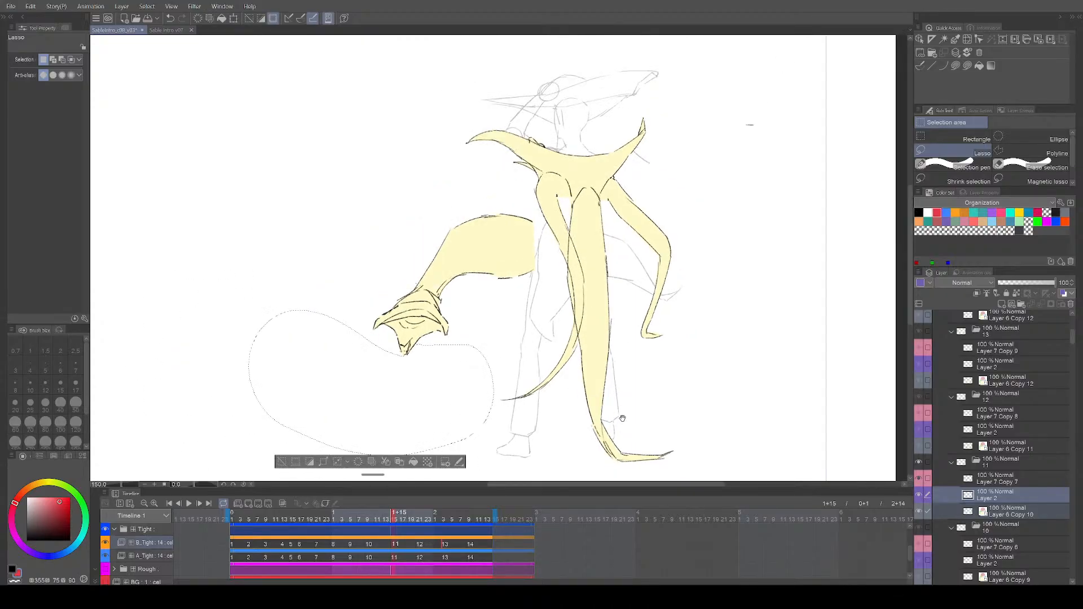
{"action": "left_click_drag", "start_coordinate": [622, 418], "coordinate": [599, 392]}
{"action": "key", "text": "ctrl+d"}
{"action": "key", "text": "p"}
Step: On cel 10, lasso around the lower forked ribbon and delete it from Layer 2 and Layer 6 Copy 9, keeping the overlapping looped ribbon
{"action": "key", "text": "Left"}
{"action": "key", "text": "Right"}
{"action": "key", "text": "Left"}
{"action": "scroll", "coordinate": [524, 415], "scroll_direction": "up", "scroll_amount": 3}
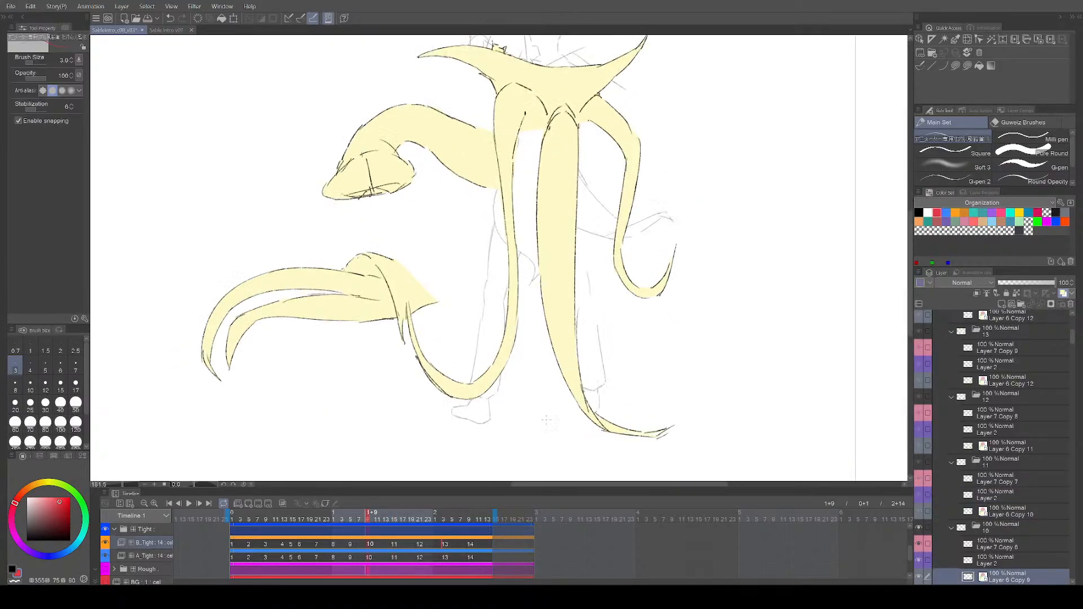
{"action": "left_click_drag", "start_coordinate": [507, 407], "coordinate": [544, 432]}
{"action": "scroll", "coordinate": [1001, 496], "scroll_direction": "down", "scroll_amount": 3}
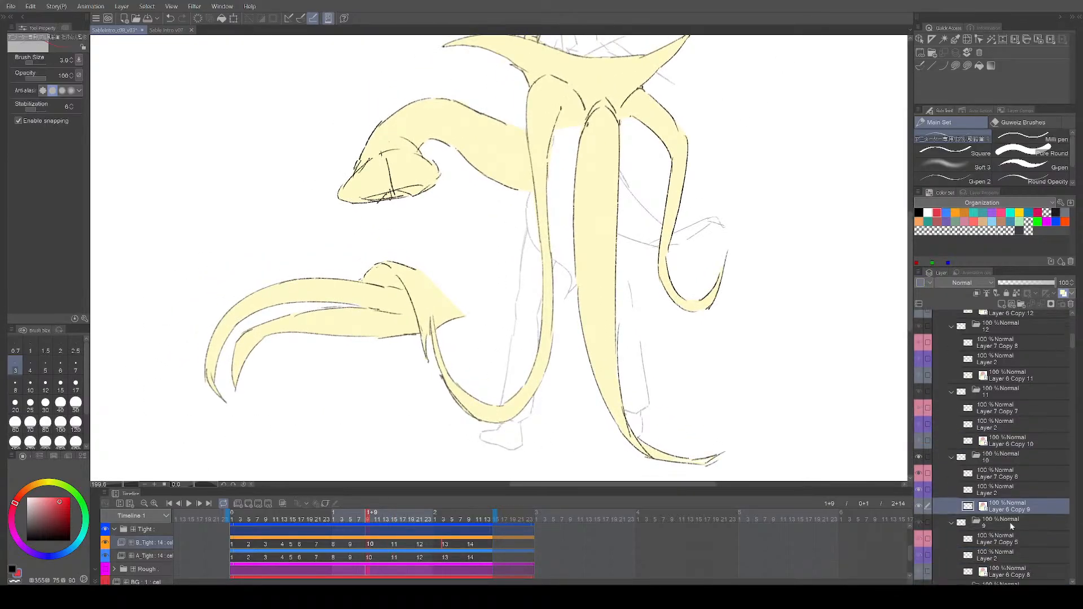
{"action": "left_click", "coordinate": [929, 491]}
{"action": "key", "text": "m"}
{"action": "mouse_move", "coordinate": [440, 328]}
{"action": "left_mouse_down"}
{"action": "mouse_move", "coordinate": [444, 245]}
{"action": "mouse_move", "coordinate": [334, 245]}
{"action": "mouse_move", "coordinate": [165, 365]}
{"action": "mouse_move", "coordinate": [334, 436]}
{"action": "mouse_move", "coordinate": [433, 351]}
{"action": "left_mouse_up"}
{"action": "key", "text": "Delete"}
{"action": "scroll", "coordinate": [490, 384], "scroll_direction": "down", "scroll_amount": 3}
{"action": "key", "text": "ctrl+d"}
{"action": "key", "text": "p"}
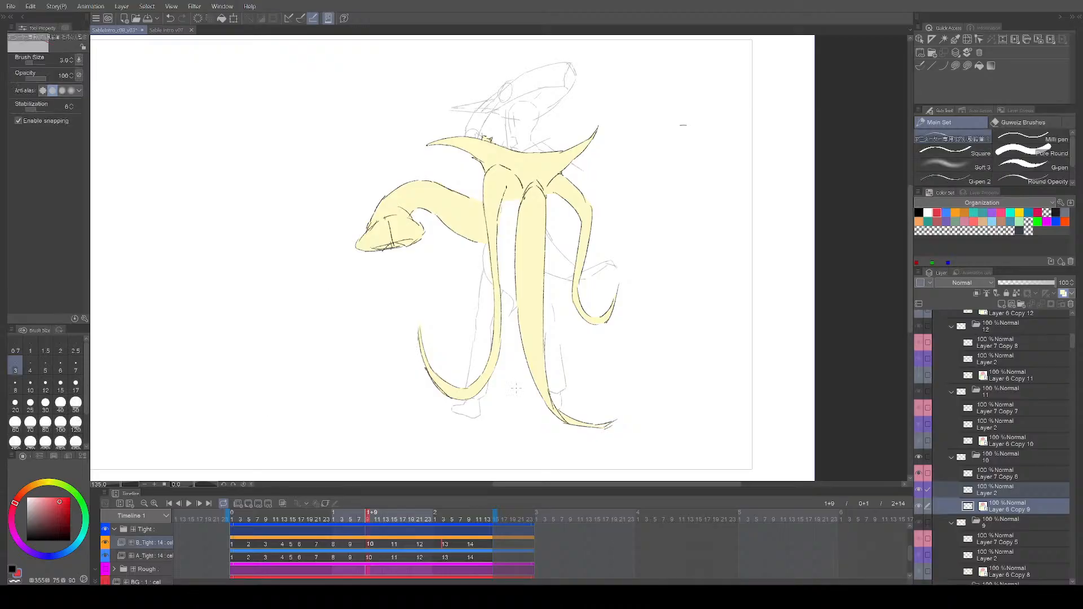
Step: On cel 9, delete the lassoed lower forked ribbon from Layer 2 and Layer 6 Copy 8
{"action": "key", "text": "."}
{"action": "scroll", "coordinate": [469, 376], "scroll_direction": "up", "scroll_amount": 3}
{"action": "left_click_drag", "start_coordinate": [431, 341], "coordinate": [532, 370]}
{"action": "scroll", "coordinate": [995, 534], "scroll_direction": "down", "scroll_amount": 1}
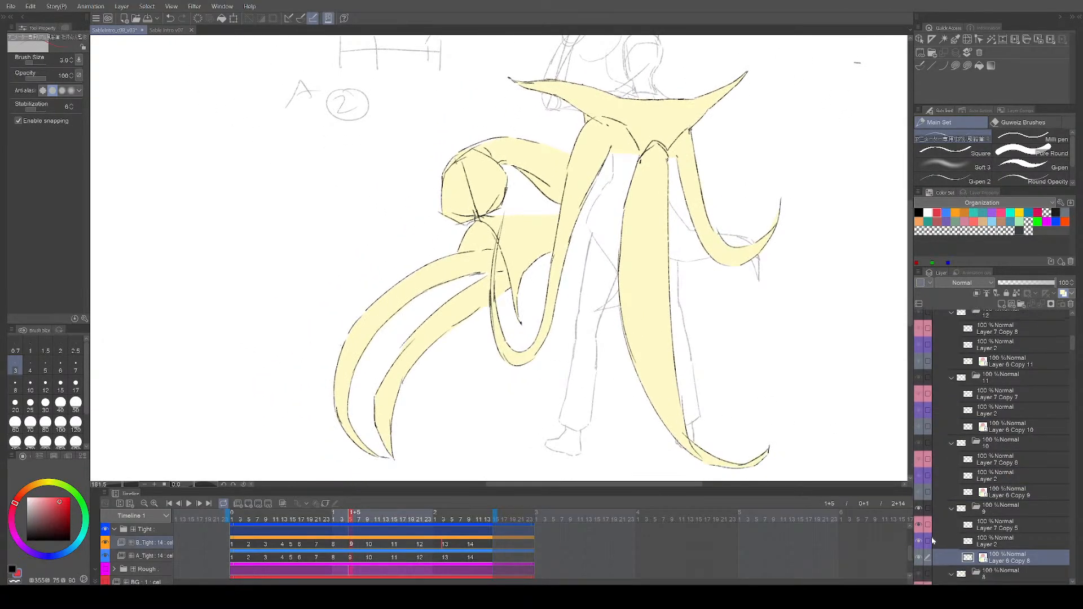
{"action": "left_click", "coordinate": [928, 541]}
{"action": "key", "text": "m"}
{"action": "mouse_move", "coordinate": [557, 238]}
{"action": "left_mouse_down"}
{"action": "mouse_move", "coordinate": [525, 331]}
{"action": "mouse_move", "coordinate": [499, 292]}
{"action": "mouse_move", "coordinate": [507, 207]}
{"action": "mouse_move", "coordinate": [493, 307]}
{"action": "mouse_move", "coordinate": [447, 431]}
{"action": "mouse_move", "coordinate": [385, 470]}
{"action": "mouse_move", "coordinate": [291, 359]}
{"action": "mouse_move", "coordinate": [367, 266]}
{"action": "mouse_move", "coordinate": [524, 200]}
{"action": "mouse_move", "coordinate": [558, 202]}
{"action": "left_mouse_up"}
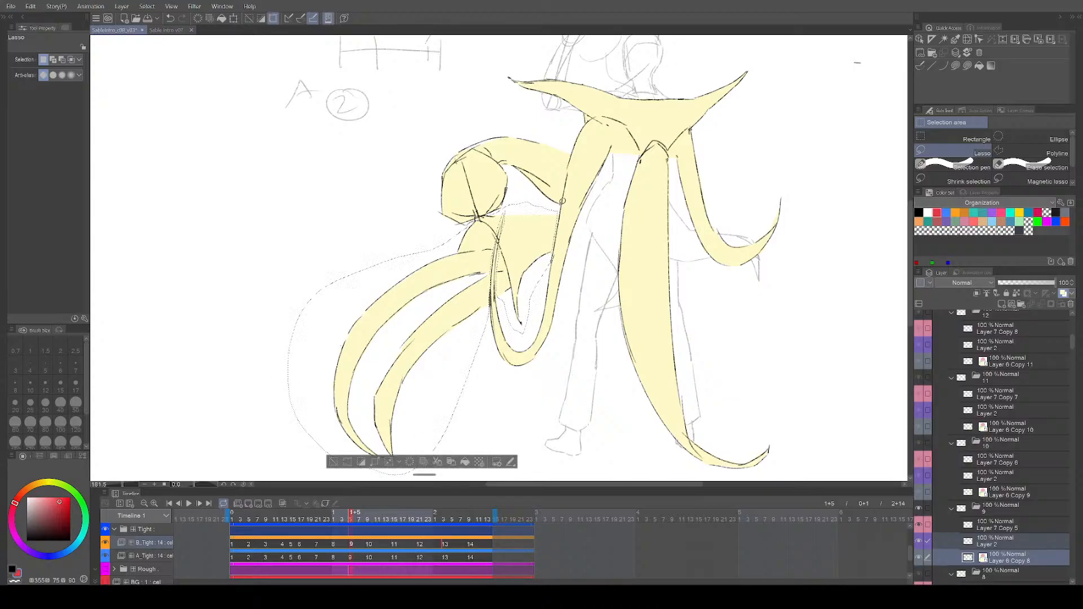
{"action": "key", "text": "Delete"}
{"action": "key", "text": "ctrl+d"}
{"action": "key", "text": "p"}
Step: On cel 8, lasso the lower forked ribbon and delete its lines and fill from Layer 2 and Layer 6 Copy 7
{"action": "left_click_drag", "start_coordinate": [692, 392], "coordinate": [658, 370]}
{"action": "key", "text": "comma"}
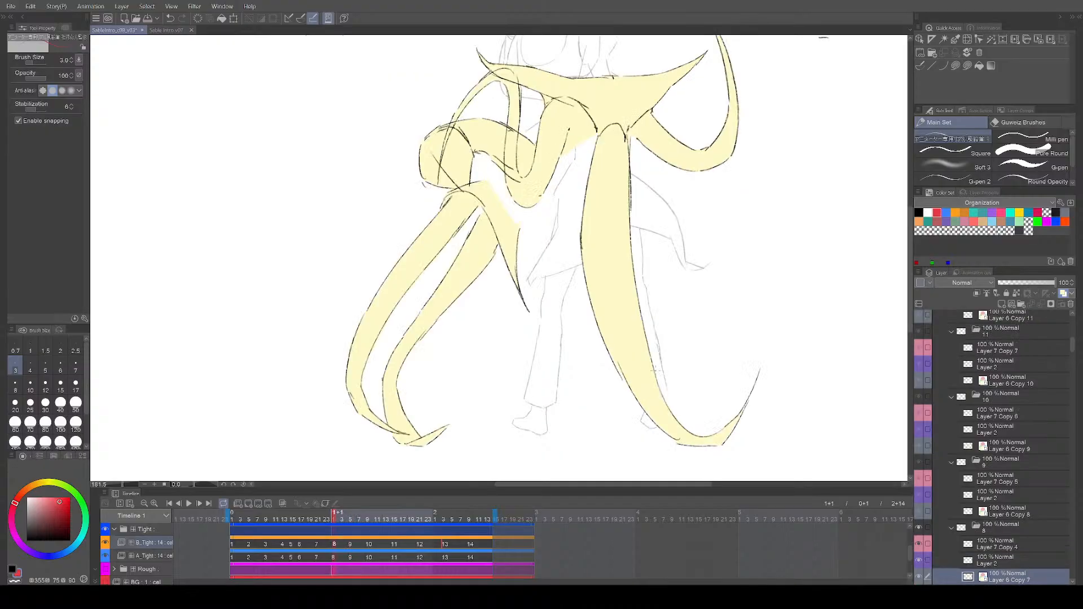
{"action": "scroll", "coordinate": [1012, 511], "scroll_direction": "down", "scroll_amount": 2}
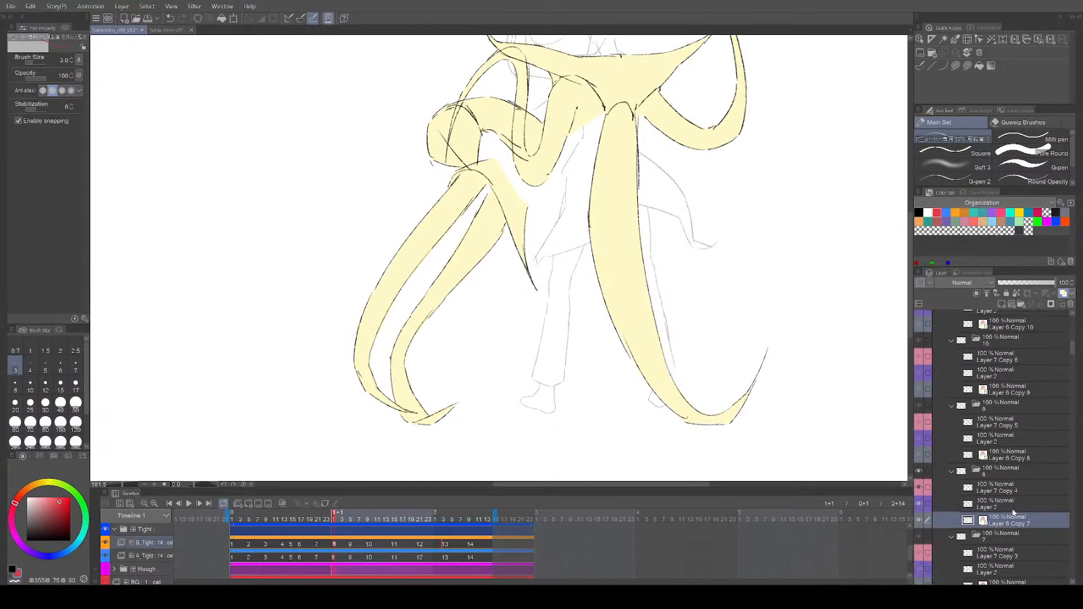
{"action": "left_click", "coordinate": [929, 503]}
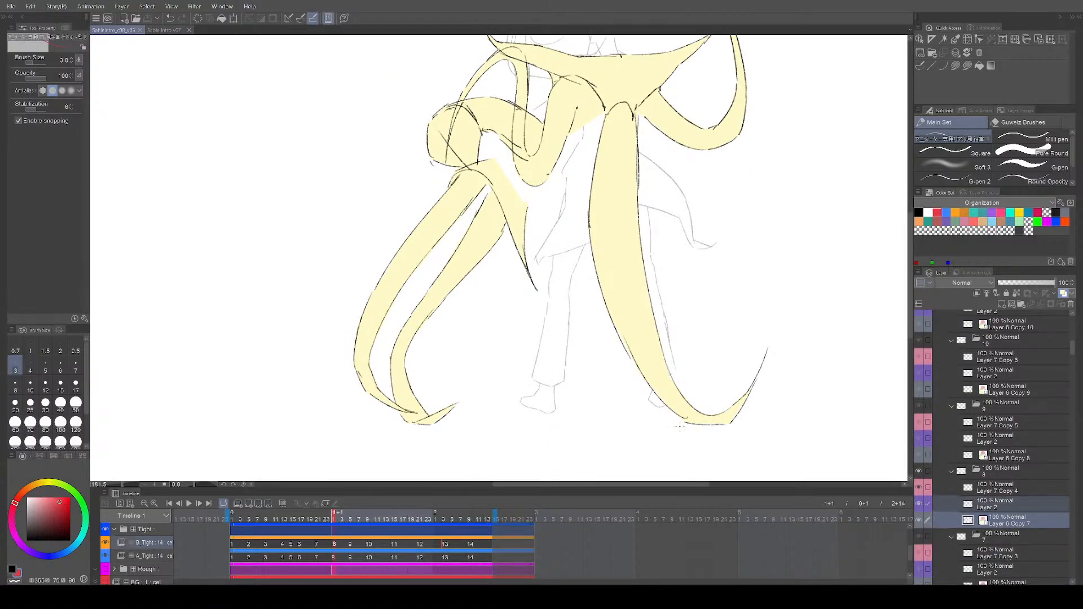
{"action": "key", "text": "m"}
{"action": "mouse_move", "coordinate": [483, 153]}
{"action": "left_mouse_down"}
{"action": "mouse_move", "coordinate": [353, 284]}
{"action": "mouse_move", "coordinate": [389, 454]}
{"action": "mouse_move", "coordinate": [524, 404]}
{"action": "mouse_move", "coordinate": [562, 297]}
{"action": "mouse_move", "coordinate": [561, 212]}
{"action": "mouse_move", "coordinate": [506, 171]}
{"action": "left_mouse_up"}
{"action": "key", "text": "Delete"}
{"action": "key", "text": "ctrl+d"}
{"action": "key", "text": "p"}
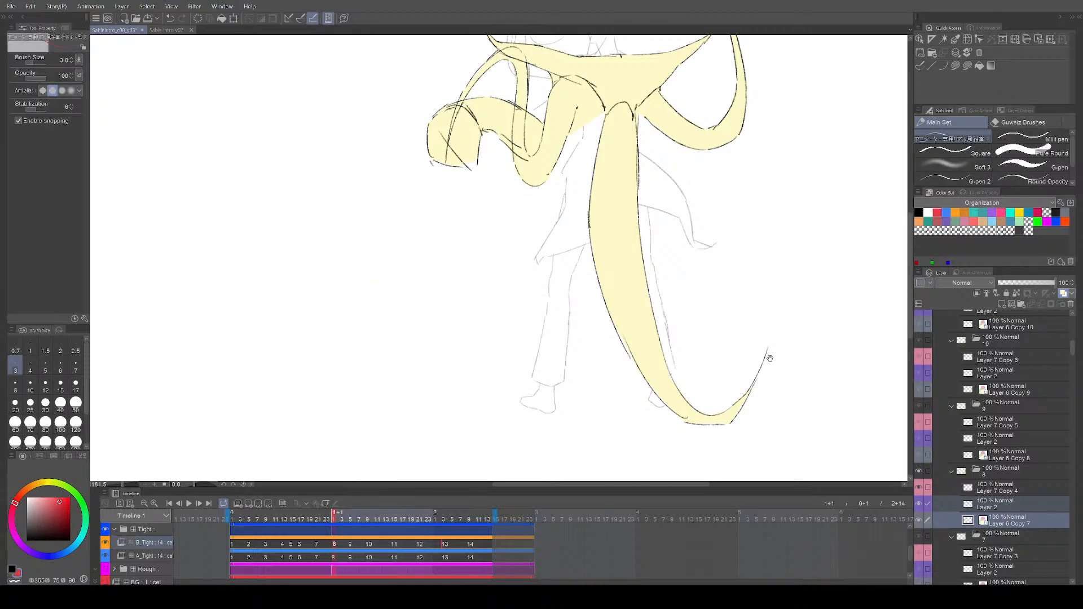
Step: On cel 7, delete the lassoed hanging forked ribbon from Layer 2 and Layer 6 Copy 6
{"action": "left_click_drag", "start_coordinate": [771, 357], "coordinate": [737, 358]}
{"action": "key", "text": "Left"}
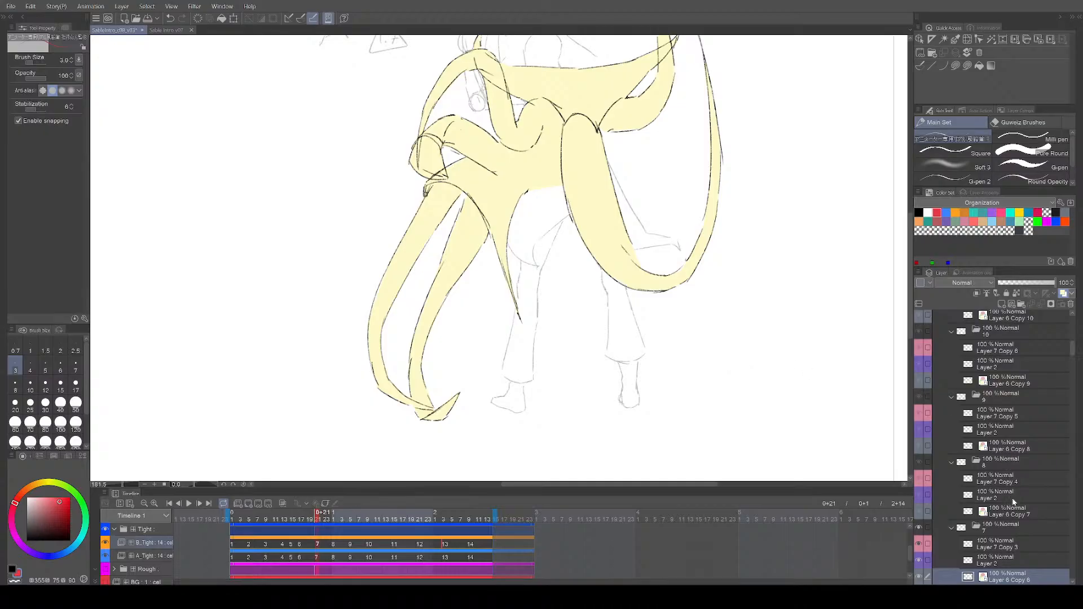
{"action": "scroll", "coordinate": [1006, 516], "scroll_direction": "down", "scroll_amount": 1}
{"action": "left_click", "coordinate": [927, 533]}
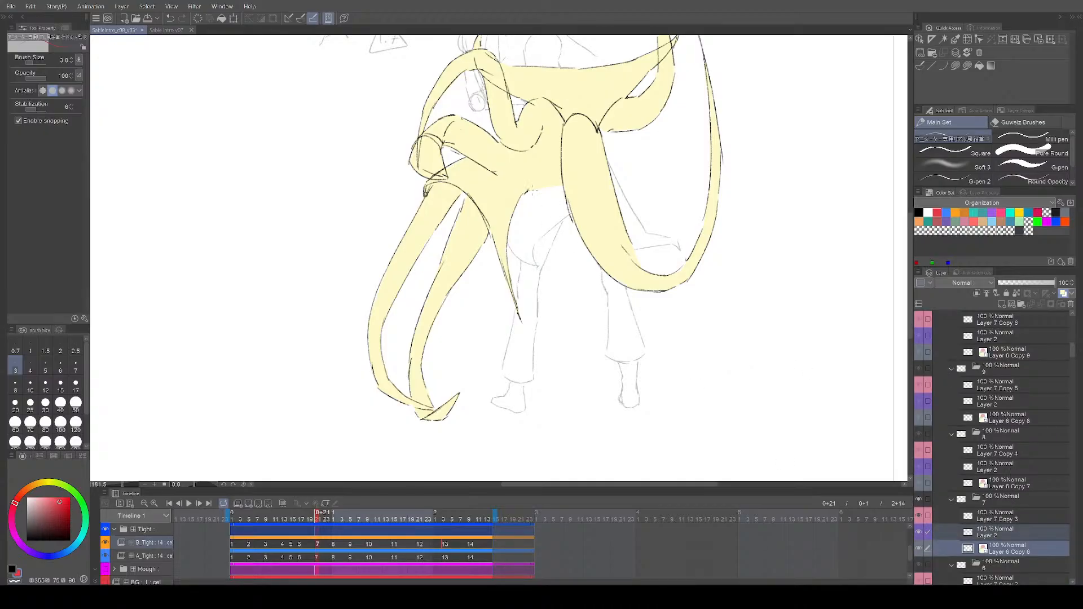
{"action": "key", "text": "m"}
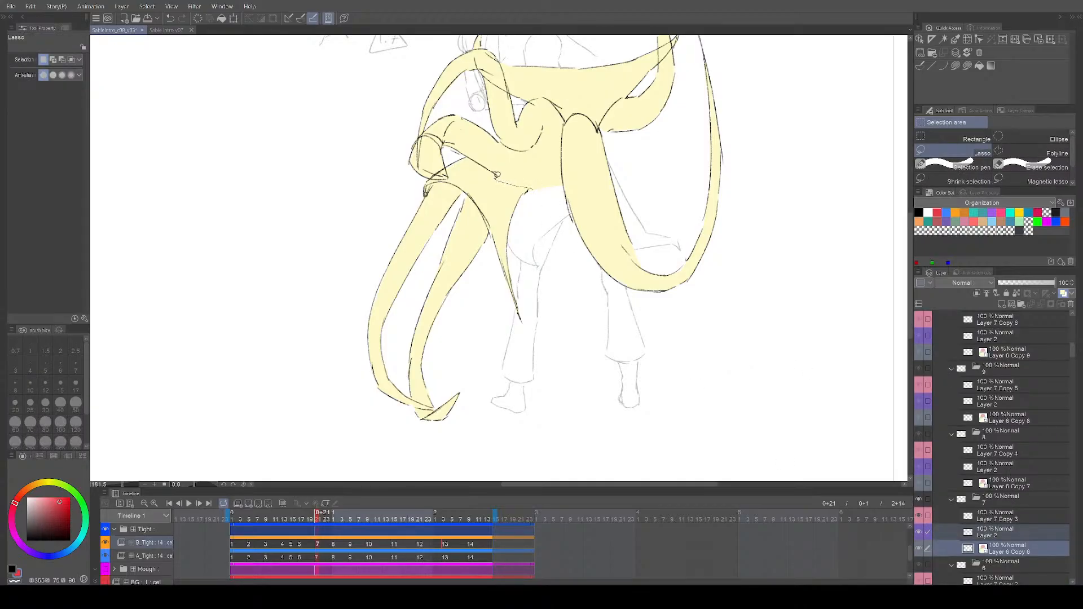
{"action": "mouse_move", "coordinate": [458, 152]}
{"action": "left_mouse_down"}
{"action": "mouse_move", "coordinate": [451, 175]}
{"action": "mouse_move", "coordinate": [422, 177]}
{"action": "mouse_move", "coordinate": [395, 458]}
{"action": "mouse_move", "coordinate": [566, 228]}
{"action": "left_mouse_up"}
{"action": "key", "text": "Delete"}
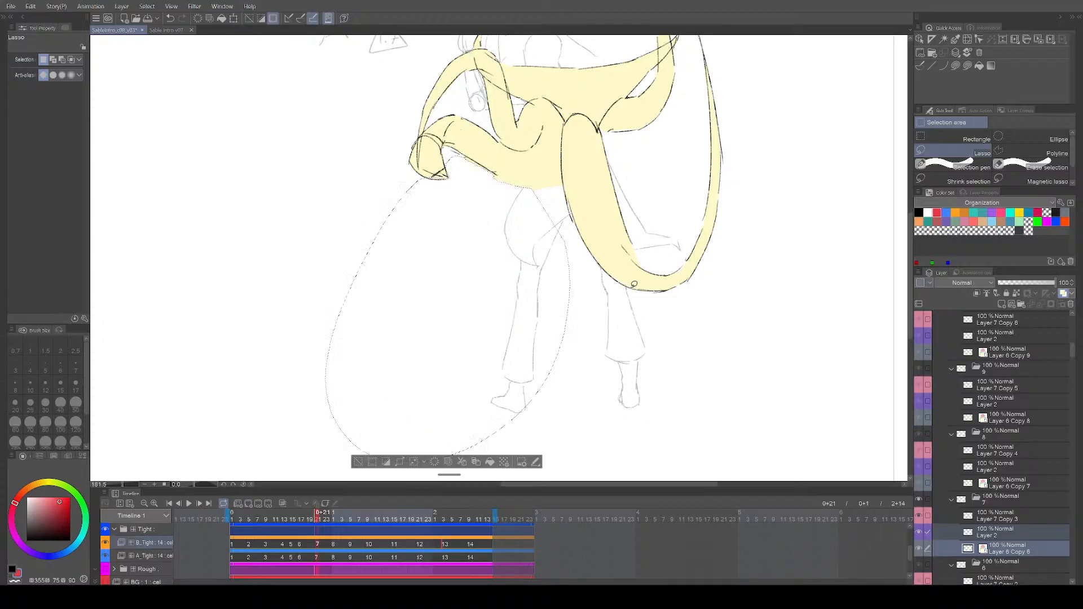
{"action": "left_click_drag", "start_coordinate": [694, 304], "coordinate": [668, 292]}
{"action": "key", "text": "ctrl+d"}
{"action": "key", "text": "p"}
Step: On cel 6, lasso the lower forked ribbon and delete its lines and fill from Layer 2 and Layer 6 Copy 5
{"action": "key", "text": "Left"}
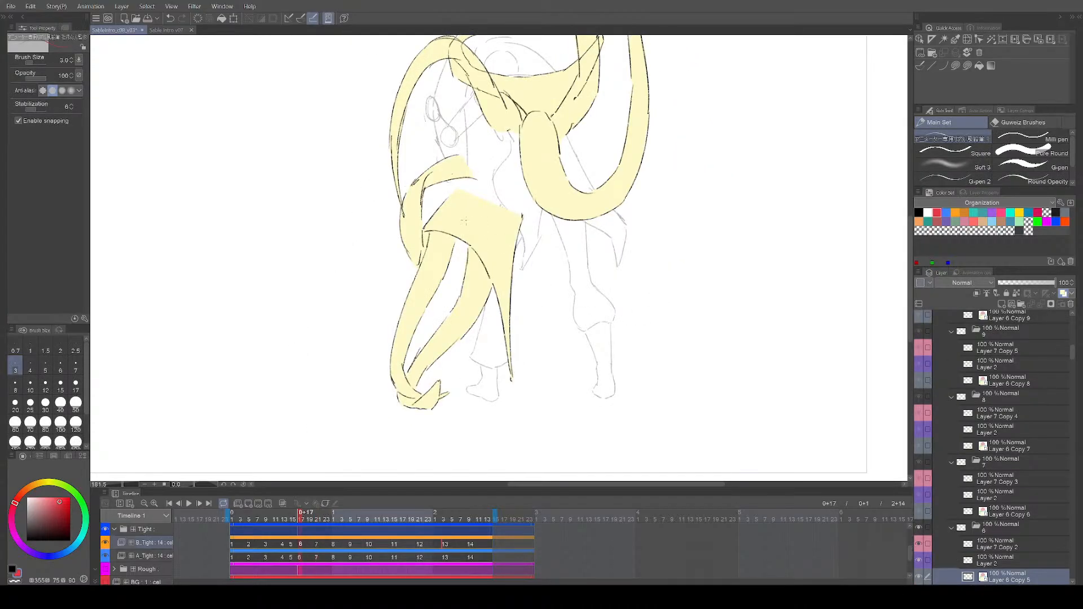
{"action": "scroll", "coordinate": [983, 473], "scroll_direction": "down", "scroll_amount": 3}
{"action": "left_click", "coordinate": [928, 489]}
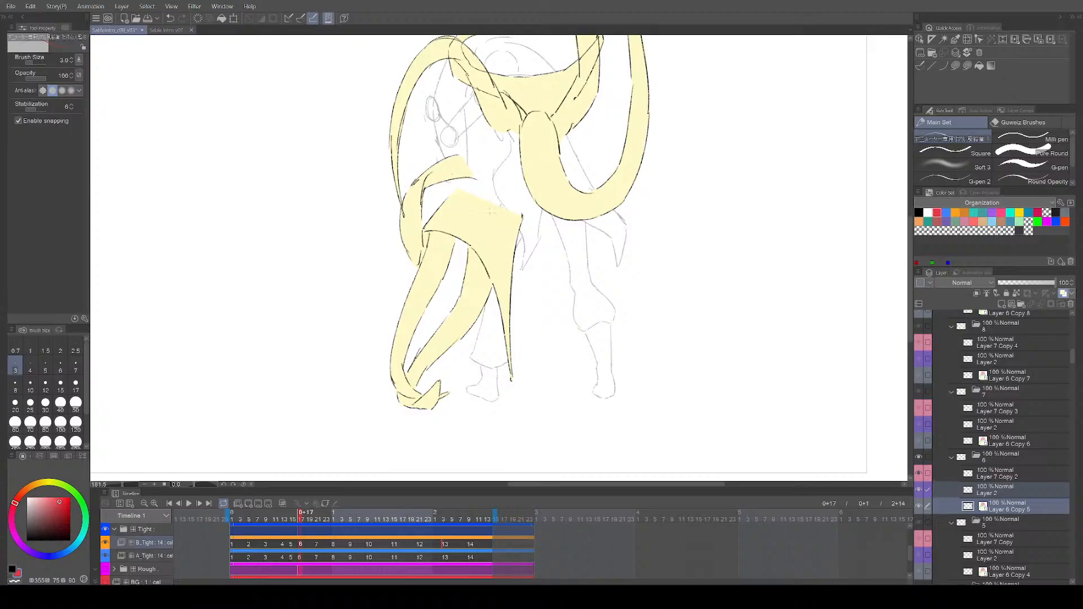
{"action": "key", "text": "m"}
{"action": "mouse_move", "coordinate": [435, 199]}
{"action": "left_mouse_down"}
{"action": "mouse_move", "coordinate": [379, 405]}
{"action": "mouse_move", "coordinate": [506, 441]}
{"action": "mouse_move", "coordinate": [565, 310]}
{"action": "mouse_move", "coordinate": [546, 224]}
{"action": "mouse_move", "coordinate": [525, 195]}
{"action": "mouse_move", "coordinate": [462, 179]}
{"action": "left_mouse_up"}
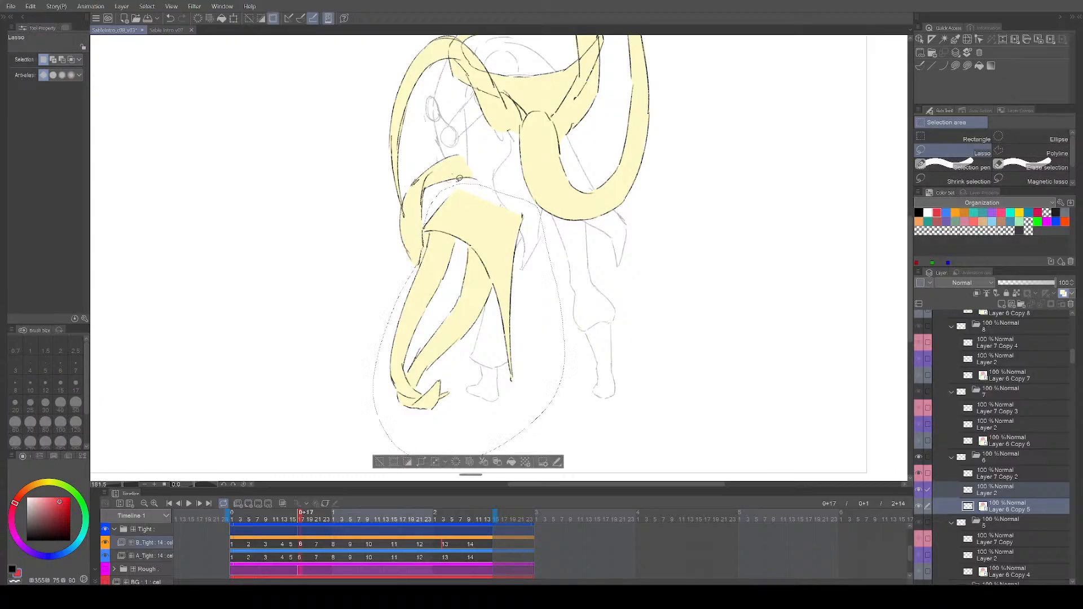
{"action": "key", "text": "Delete"}
{"action": "scroll", "coordinate": [675, 298], "scroll_direction": "down", "scroll_amount": 3}
{"action": "left_click_drag", "start_coordinate": [681, 315], "coordinate": [643, 336]}
{"action": "key", "text": "ctrl+d"}
{"action": "key", "text": "p"}
Step: On cel 5, lasso the hanging forked ribbon and delete it from Layer 2 and Layer 6 Copy 4
{"action": "key", "text": "Left"}
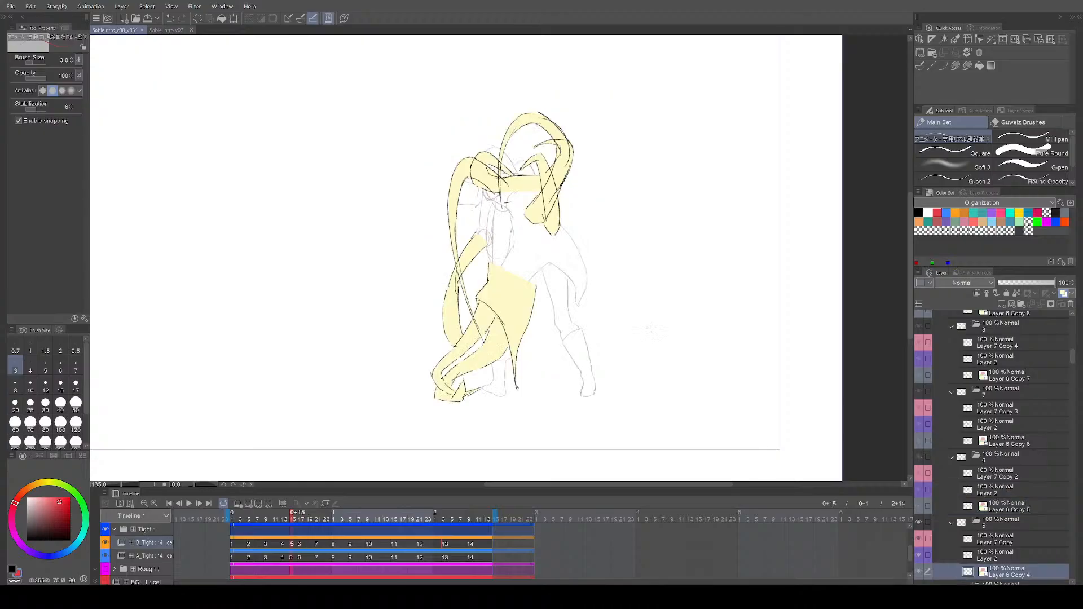
{"action": "scroll", "coordinate": [609, 341], "scroll_direction": "up", "scroll_amount": 3}
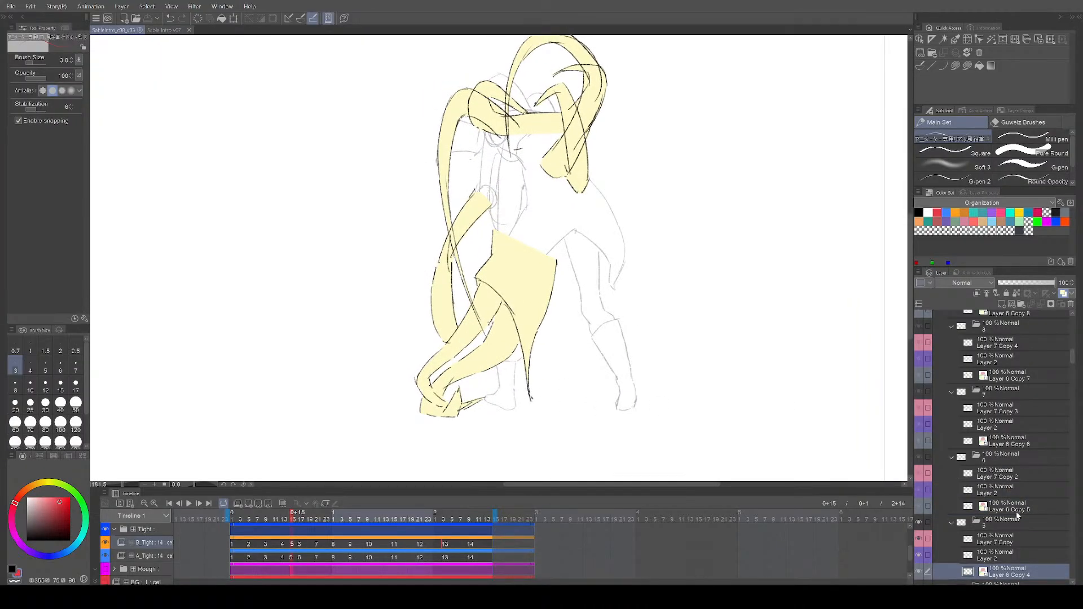
{"action": "scroll", "coordinate": [1019, 514], "scroll_direction": "down", "scroll_amount": 2}
{"action": "left_click", "coordinate": [928, 527]}
{"action": "key", "text": "m"}
{"action": "mouse_move", "coordinate": [475, 259]}
{"action": "left_mouse_down"}
{"action": "mouse_move", "coordinate": [488, 334]}
{"action": "mouse_move", "coordinate": [477, 308]}
{"action": "mouse_move", "coordinate": [458, 321]}
{"action": "mouse_move", "coordinate": [404, 429]}
{"action": "mouse_move", "coordinate": [612, 259]}
{"action": "mouse_move", "coordinate": [482, 232]}
{"action": "left_mouse_up"}
{"action": "key", "text": "Delete"}
{"action": "scroll", "coordinate": [706, 295], "scroll_direction": "down", "scroll_amount": 3}
{"action": "left_click_drag", "start_coordinate": [612, 348], "coordinate": [613, 348]}
{"action": "key", "text": "ctrl+d"}
{"action": "key", "text": "b"}
Step: Play back the animation to check the ribbon removal across the cels, and save the file
{"action": "key", "text": "Left"}
{"action": "key", "text": "Left"}
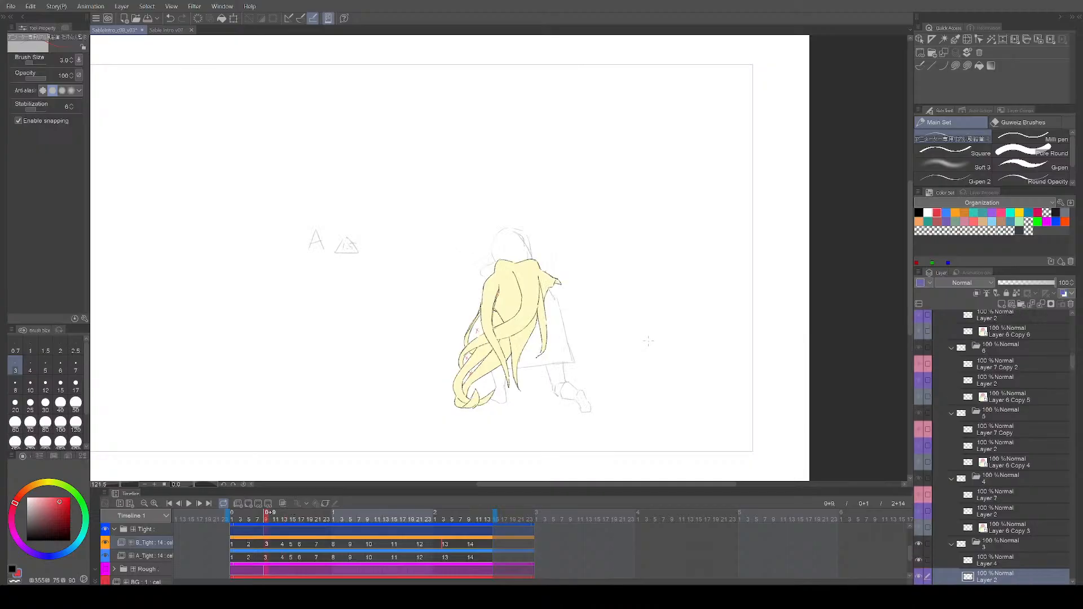
{"action": "key", "text": "space"}
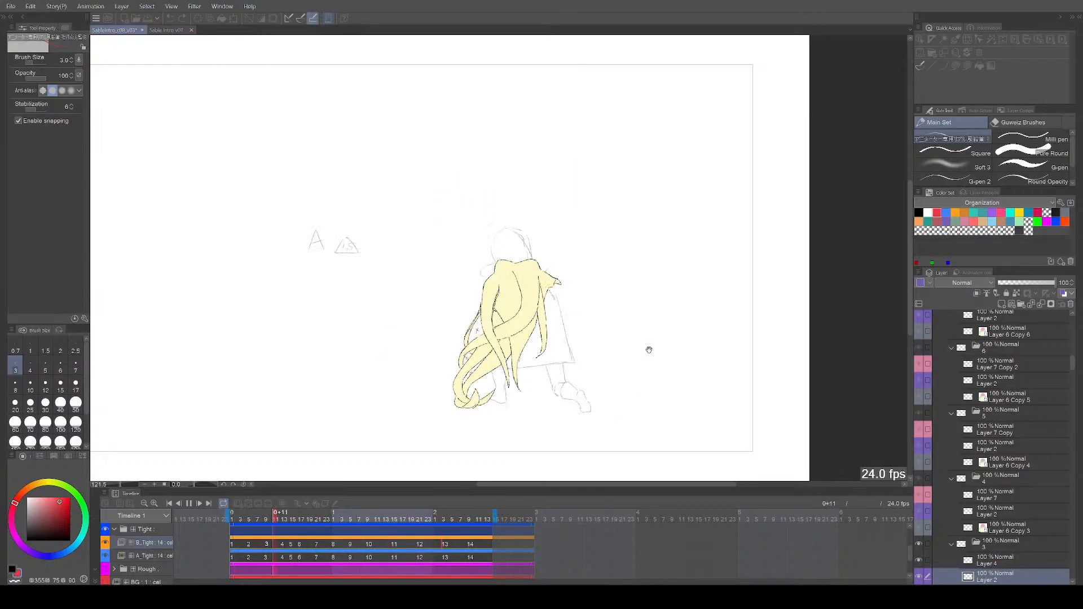
{"action": "key", "text": "Return"}
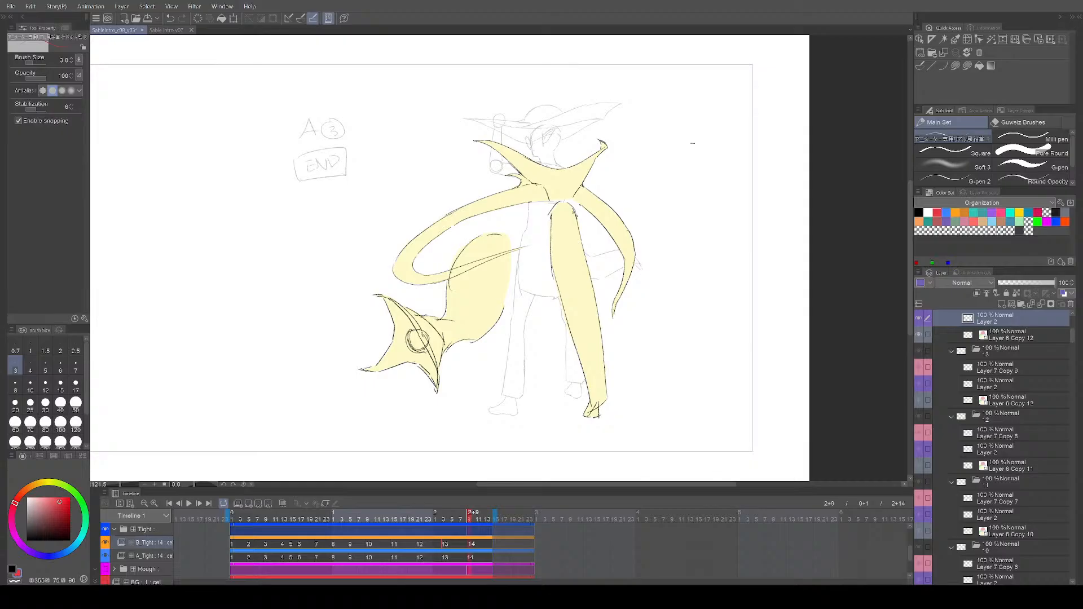
{"action": "key", "text": "ctrl+s"}
{"action": "key", "text": "Return"}
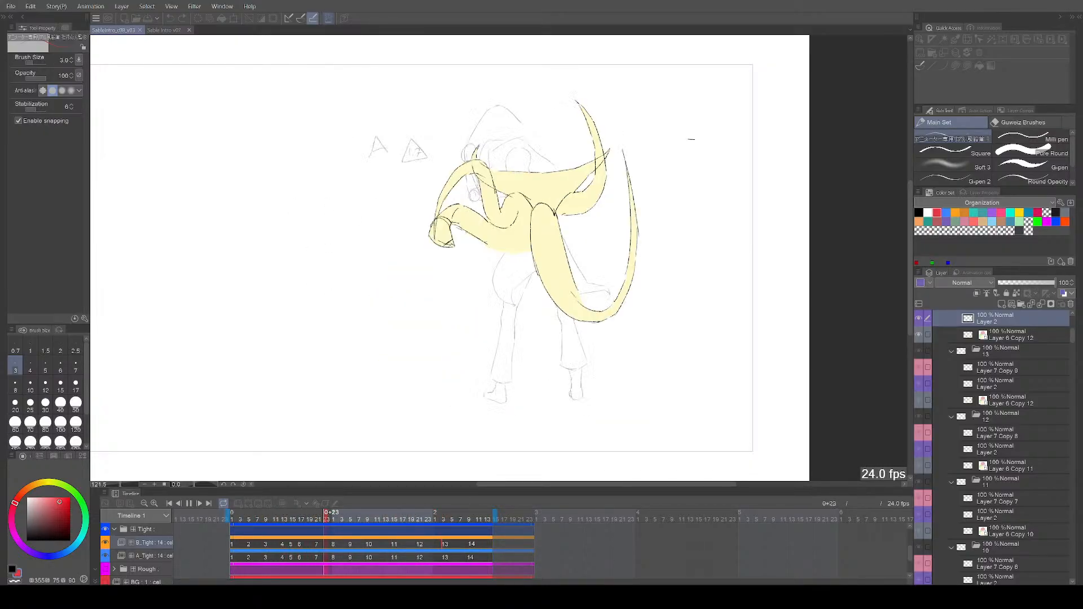
{"action": "key", "text": "space"}
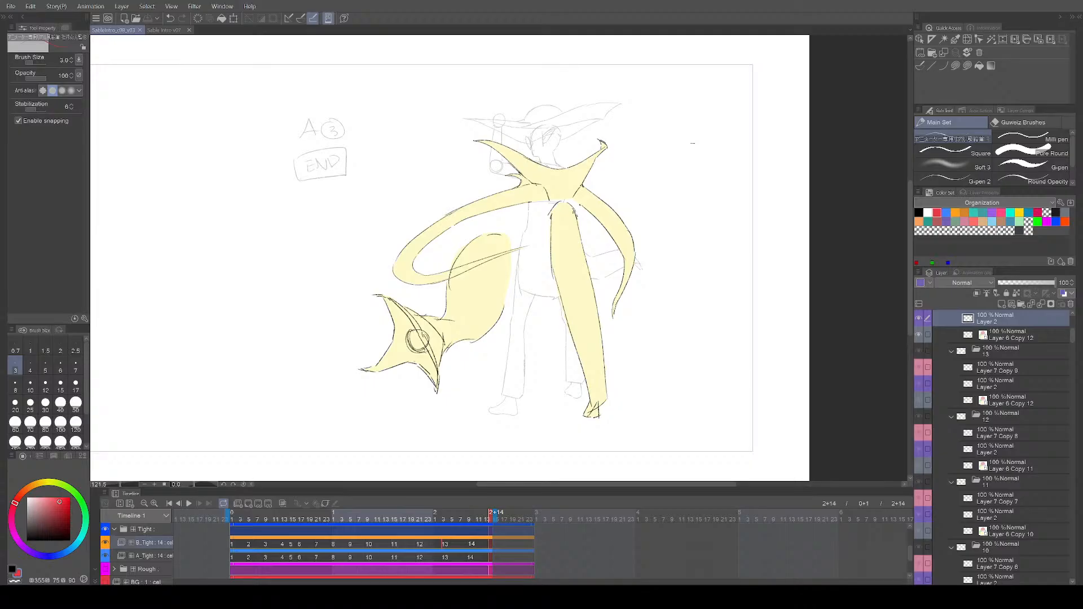
Step: Try sketching red curved strokes for hanging ribbons over the figure's legs on cel 14
{"action": "left_click_drag", "start_coordinate": [511, 339], "coordinate": [507, 354]}
{"action": "key", "text": "ctrl+z"}
{"action": "left_click_drag", "start_coordinate": [516, 262], "coordinate": [512, 355]}
{"action": "key", "text": "ctrl+z"}
{"action": "left_click_drag", "start_coordinate": [510, 267], "coordinate": [513, 391]}
{"action": "mouse_move", "coordinate": [516, 269]}
{"action": "left_mouse_down"}
{"action": "mouse_move", "coordinate": [519, 395]}
{"action": "mouse_move", "coordinate": [552, 390]}
{"action": "left_mouse_up"}
{"action": "key", "text": "ctrl+z"}
{"action": "key", "text": "ctrl+z"}
{"action": "left_click_drag", "start_coordinate": [513, 303], "coordinate": [546, 353]}
{"action": "key", "text": "ctrl+z"}
{"action": "left_click_drag", "start_coordinate": [547, 248], "coordinate": [535, 352]}
{"action": "mouse_move", "coordinate": [540, 318]}
{"action": "left_mouse_down"}
{"action": "mouse_move", "coordinate": [559, 356]}
{"action": "mouse_move", "coordinate": [531, 414]}
{"action": "left_mouse_up"}
{"action": "key", "text": "ctrl+z"}
{"action": "left_click_drag", "start_coordinate": [535, 345], "coordinate": [533, 407]}
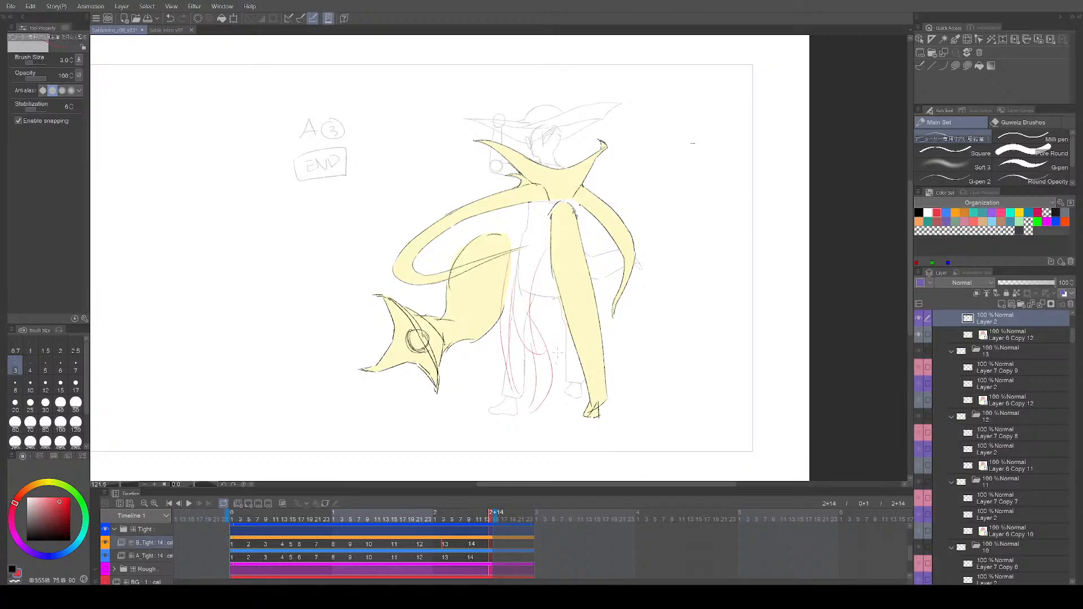
{"action": "key", "text": "Left"}
{"action": "key", "text": "ctrl+z"}
{"action": "key", "text": "ctrl+z"}
{"action": "key", "text": "ctrl+z"}
{"action": "key", "text": "ctrl+z"}
{"action": "key", "text": "ctrl+z"}
{"action": "key", "text": "ctrl+z"}
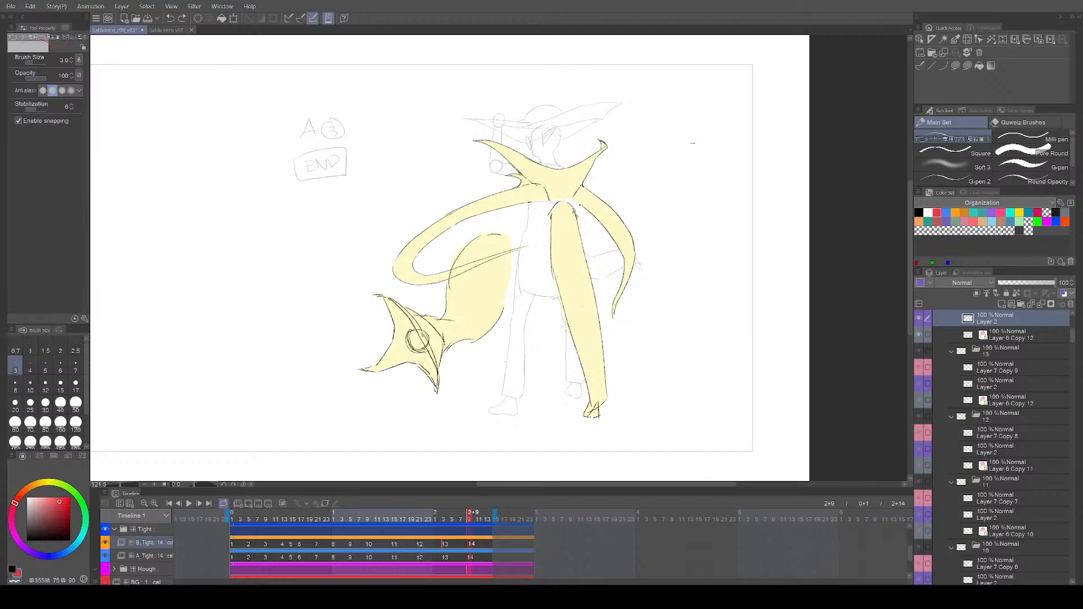
Step: Save the cleaned-up animation and review its playback through to the end pose on cel 14
{"action": "key", "text": "ctrl+s"}
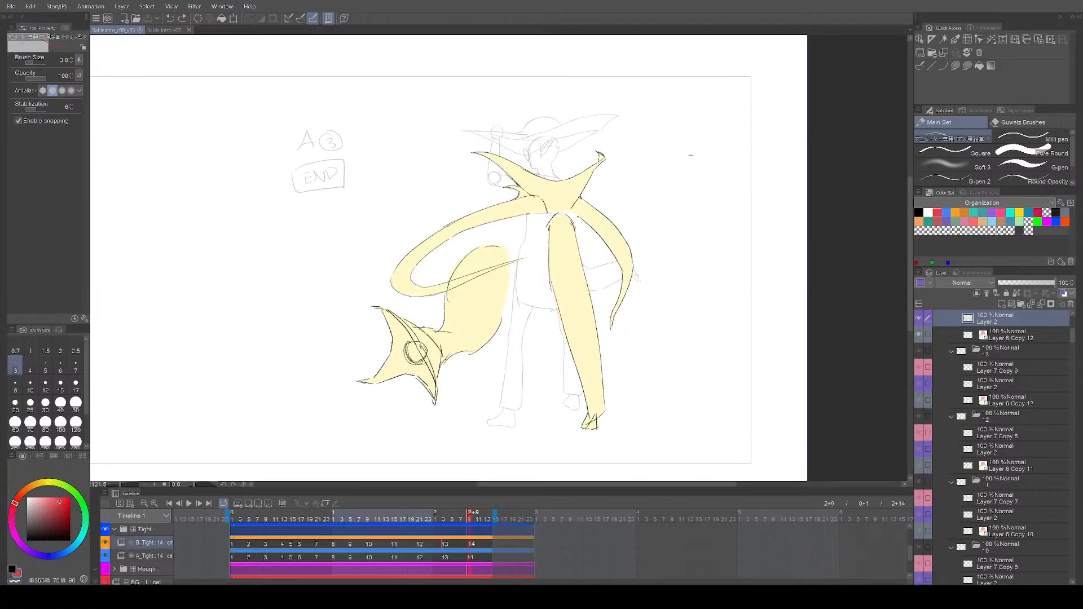
{"action": "key", "text": "space"}
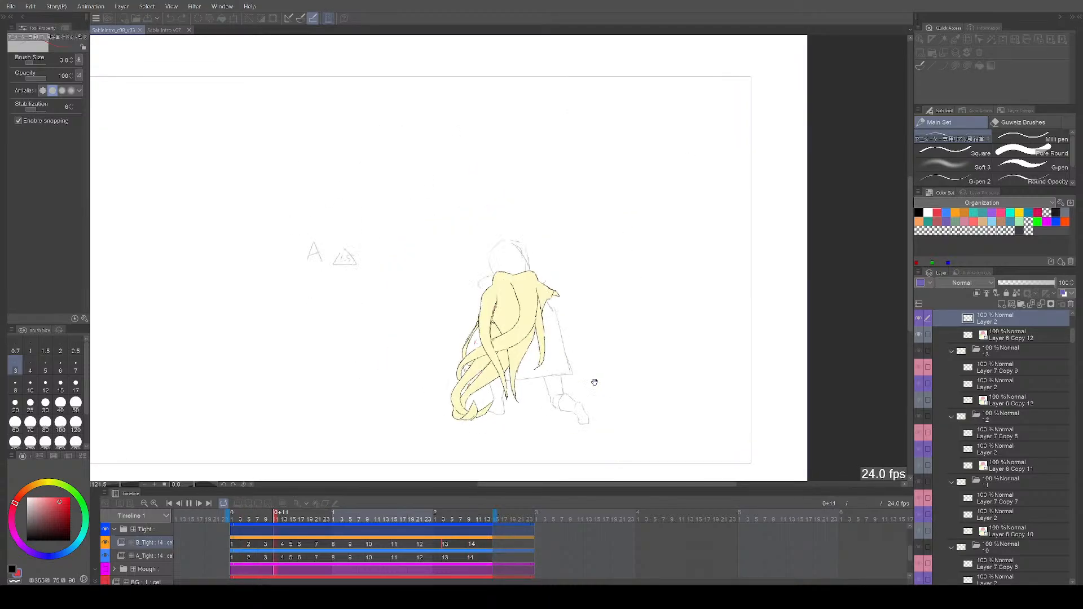
{"action": "key", "text": "space"}
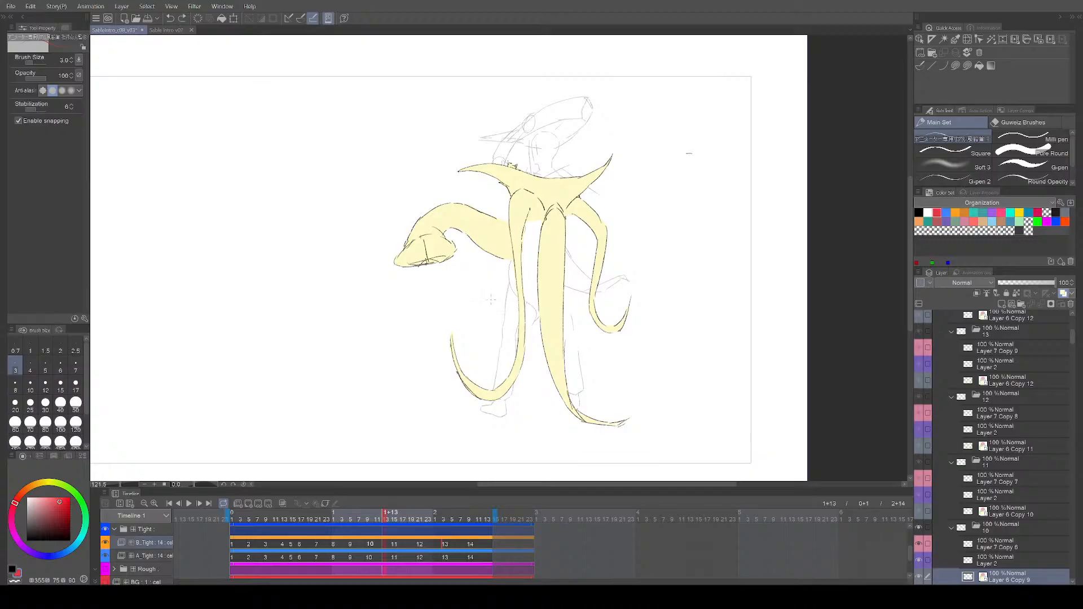
{"action": "left_click_drag", "start_coordinate": [526, 302], "coordinate": [530, 312]}
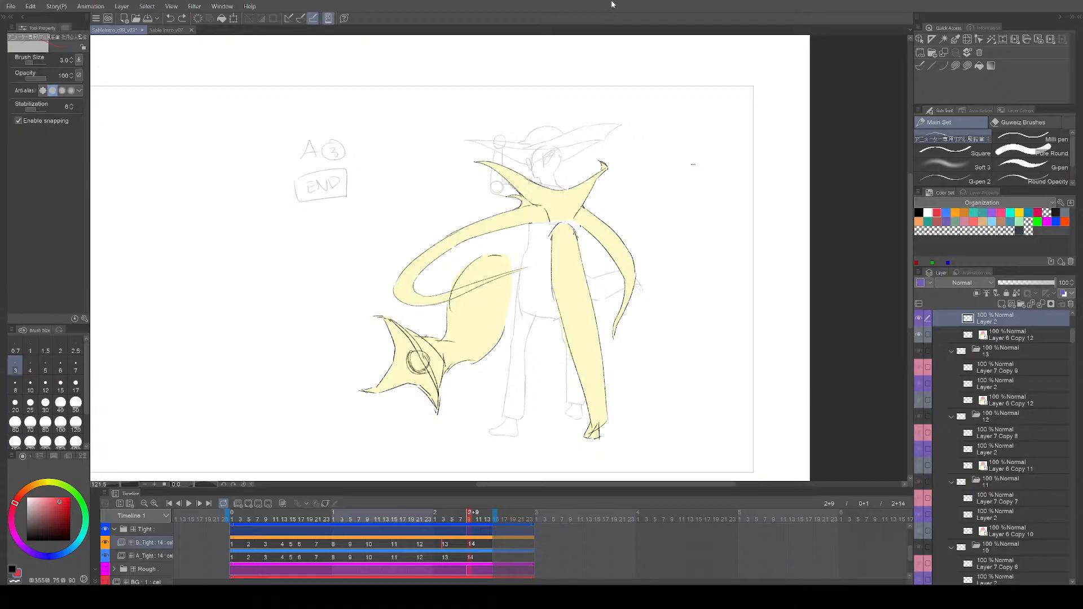
{"action": "mouse_move", "coordinate": [630, 192]}
{"action": "left_mouse_down"}
{"action": "mouse_move", "coordinate": [629, 180]}
{"action": "mouse_move", "coordinate": [634, 202]}
{"action": "left_mouse_up"}
{"action": "key", "text": "ctrl+s"}
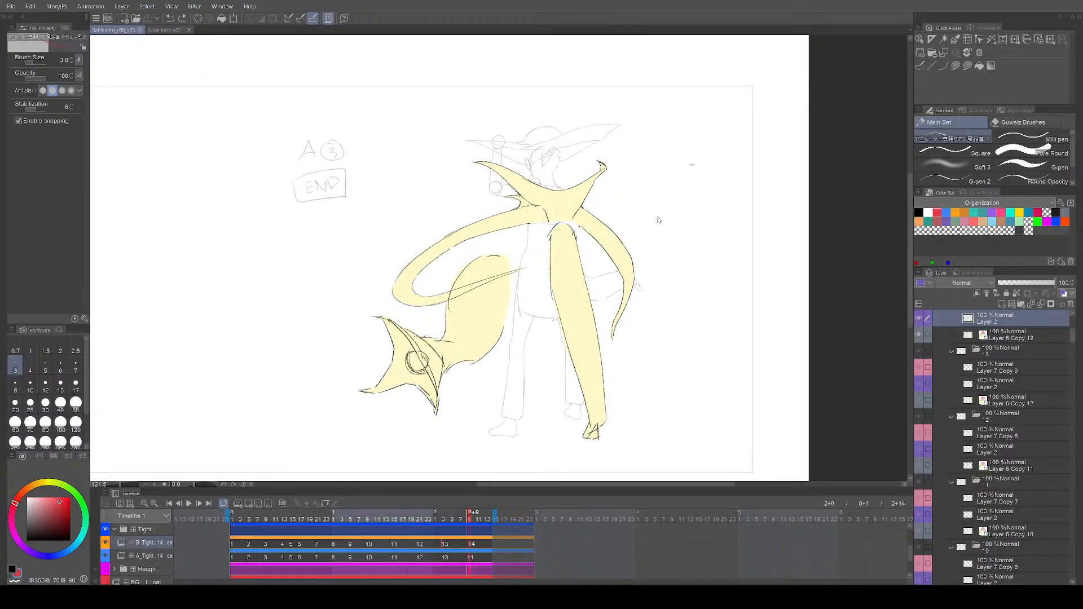
Step: Play back the version that still has the lower forked ribbon and step through its cels to examine the ribbon's motion
{"action": "left_click_drag", "start_coordinate": [682, 242], "coordinate": [678, 240]}
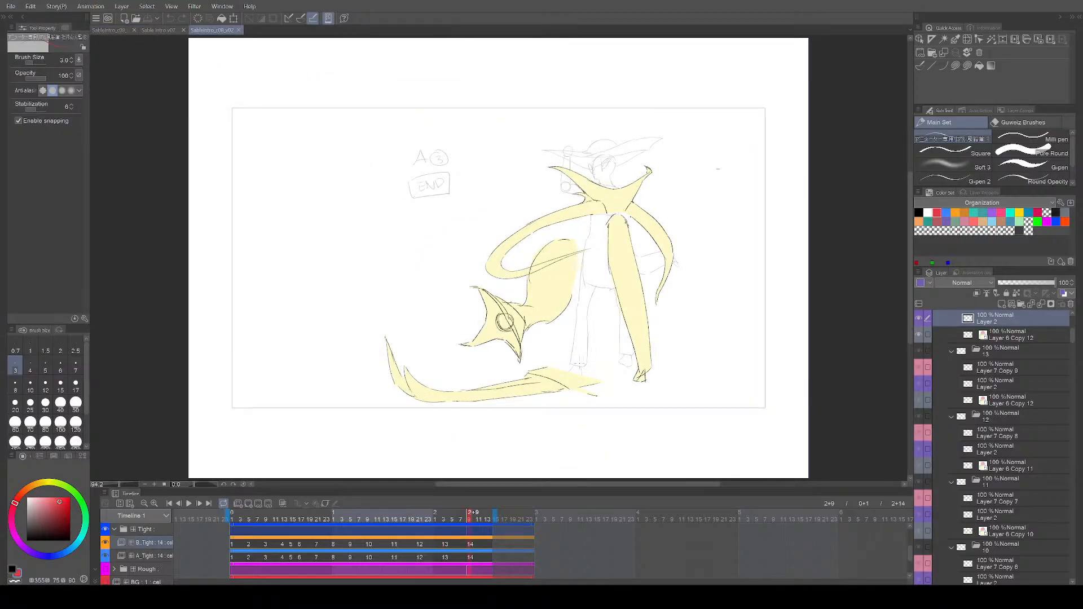
{"action": "scroll", "coordinate": [578, 352], "scroll_direction": "up", "scroll_amount": 1}
{"action": "left_click_drag", "start_coordinate": [575, 353], "coordinate": [544, 347]}
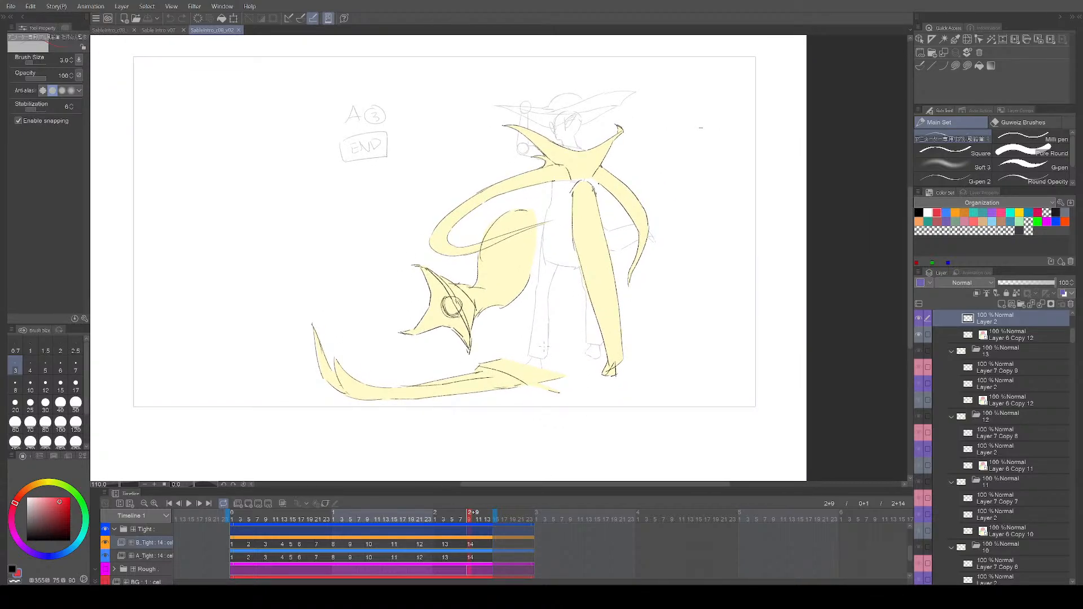
{"action": "key", "text": "Return"}
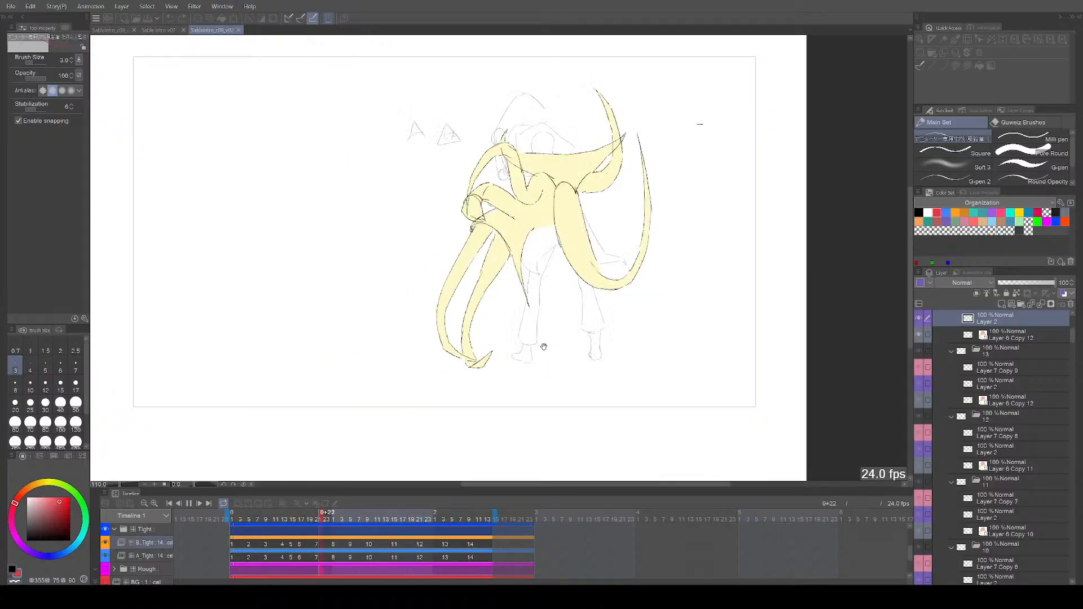
{"action": "key", "text": "space"}
{"action": "key", "text": "Right"}
{"action": "key", "text": "Right"}
{"action": "key", "text": "Right"}
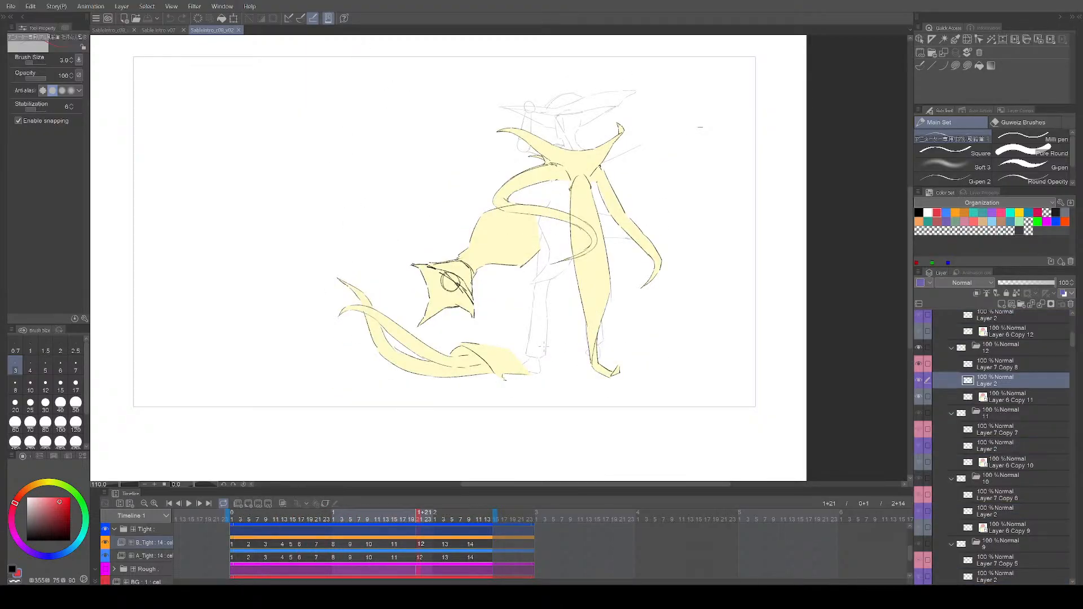
{"action": "scroll", "coordinate": [539, 340], "scroll_direction": "up", "scroll_amount": 2}
{"action": "left_click_drag", "start_coordinate": [526, 345], "coordinate": [511, 375]}
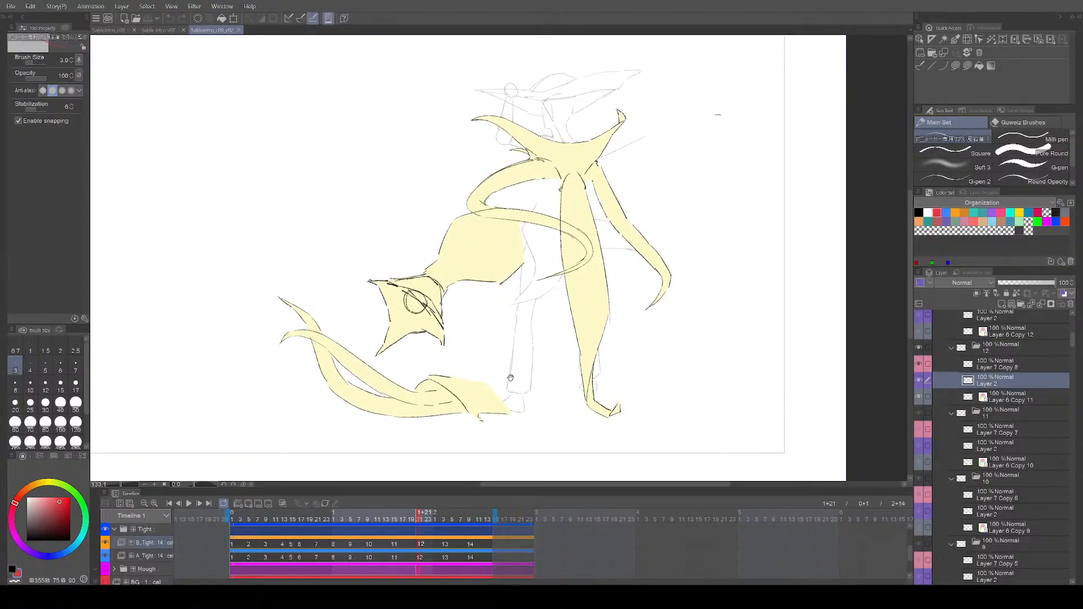
{"action": "key", "text": "space"}
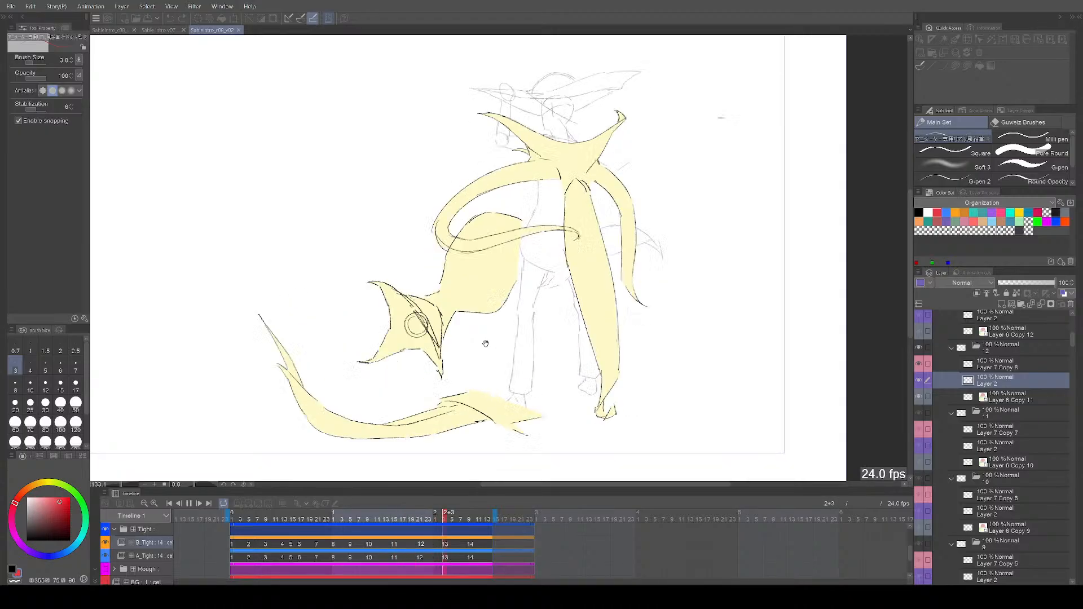
{"action": "key", "text": "space"}
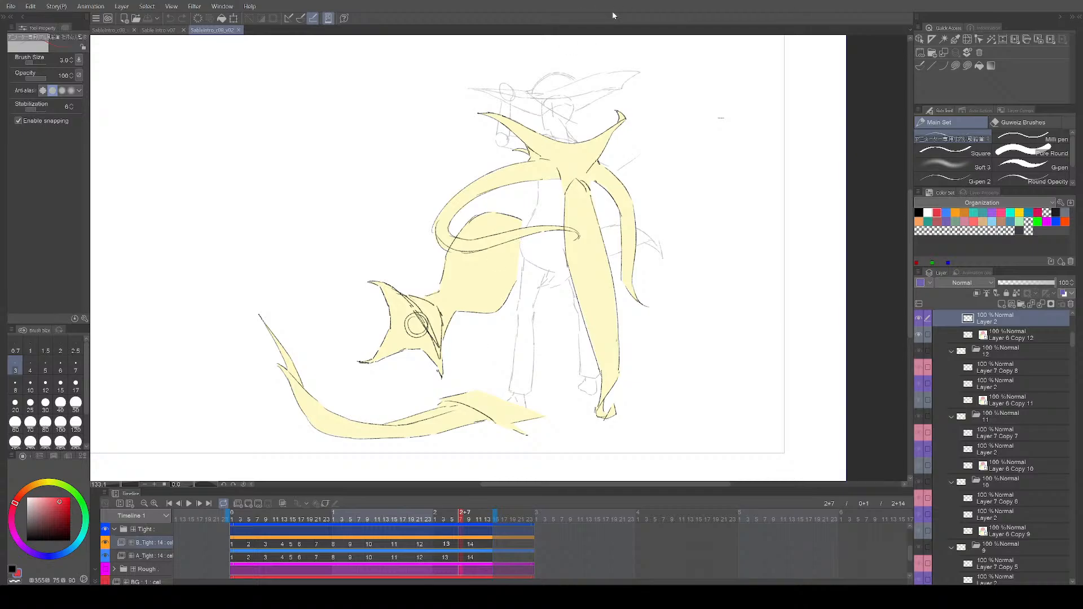
{"action": "key", "text": "Left"}
{"action": "key", "text": "Right"}
{"action": "key", "text": "space"}
{"action": "key", "text": "space"}
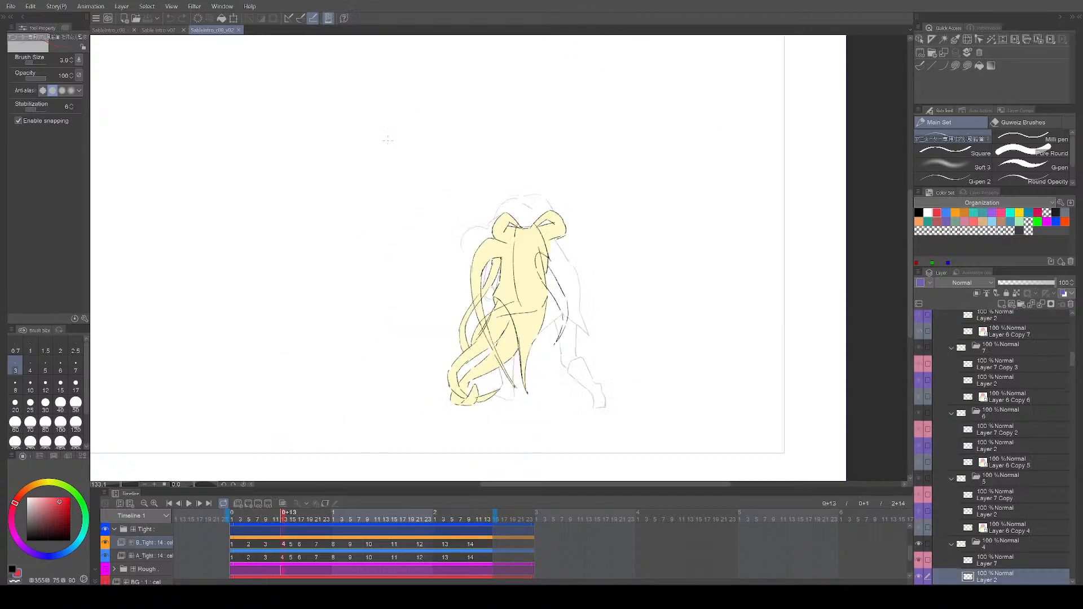
Step: Reorder the open documents so the cleaned-up animation sits next to the version with the full ribbon, and switch to it
{"action": "left_click", "coordinate": [168, 31]}
{"action": "left_click_drag", "start_coordinate": [111, 32], "coordinate": [169, 32]}
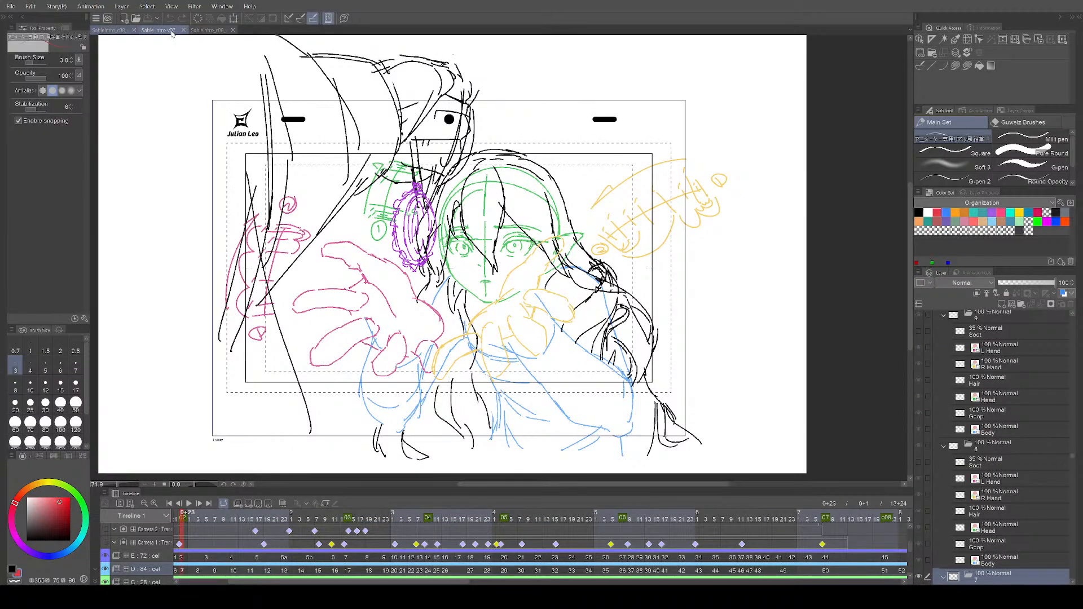
{"action": "left_click", "coordinate": [203, 31]}
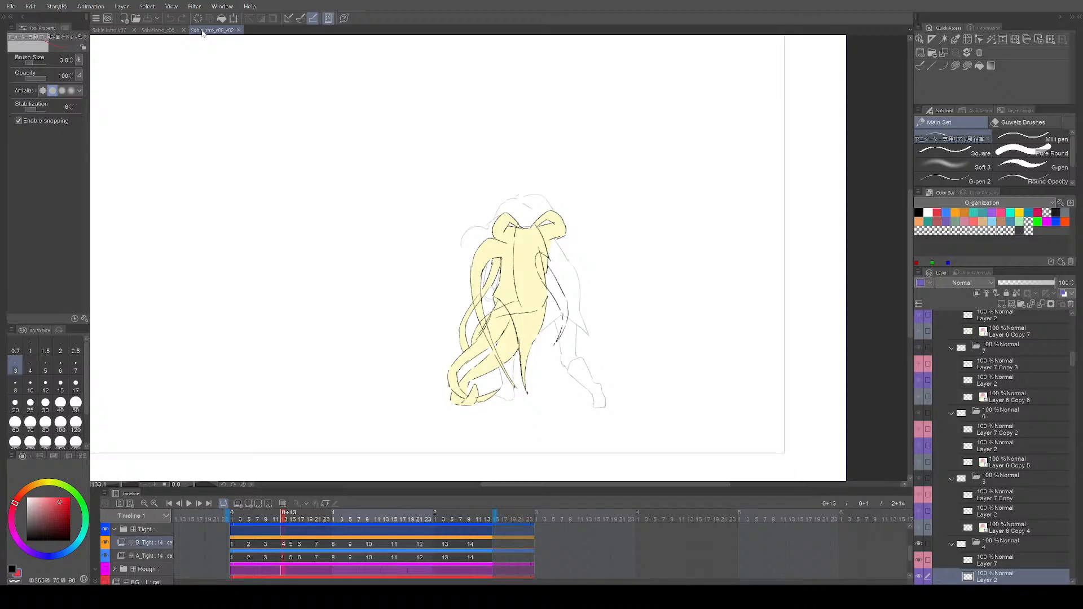
{"action": "left_click", "coordinate": [151, 31]}
{"action": "key", "text": "space"}
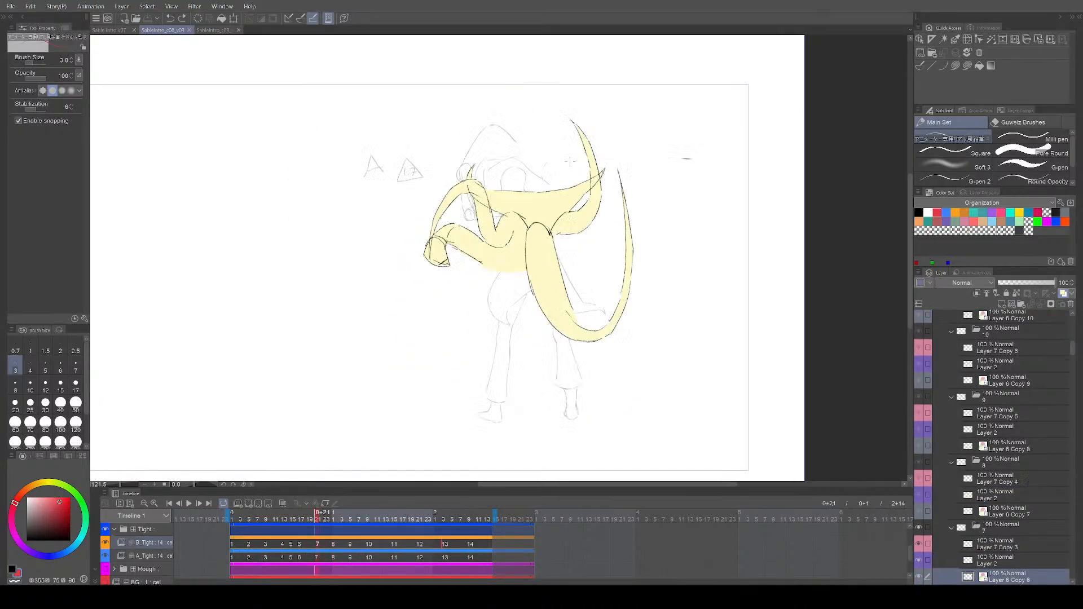
{"action": "key", "text": "space"}
Step: Try sketching a guide stroke below the ribbon at the figure's waist on cel 7
{"action": "left_click_drag", "start_coordinate": [510, 302], "coordinate": [436, 395]}
{"action": "key", "text": "ctrl+z"}
{"action": "key", "text": "ctrl+plus"}
{"action": "mouse_move", "coordinate": [492, 427]}
{"action": "left_mouse_down"}
{"action": "mouse_move", "coordinate": [501, 399]}
{"action": "mouse_move", "coordinate": [490, 359]}
{"action": "left_mouse_up"}
{"action": "key", "text": "Right"}
{"action": "key", "text": "ctrl+z"}
Step: Step through the cleaned-up cels up to cel 10, making Layer 2 the active layer on each one
{"action": "key", "text": "Right"}
{"action": "key", "text": "Right"}
{"action": "key", "text": "Right"}
{"action": "key", "text": "Right"}
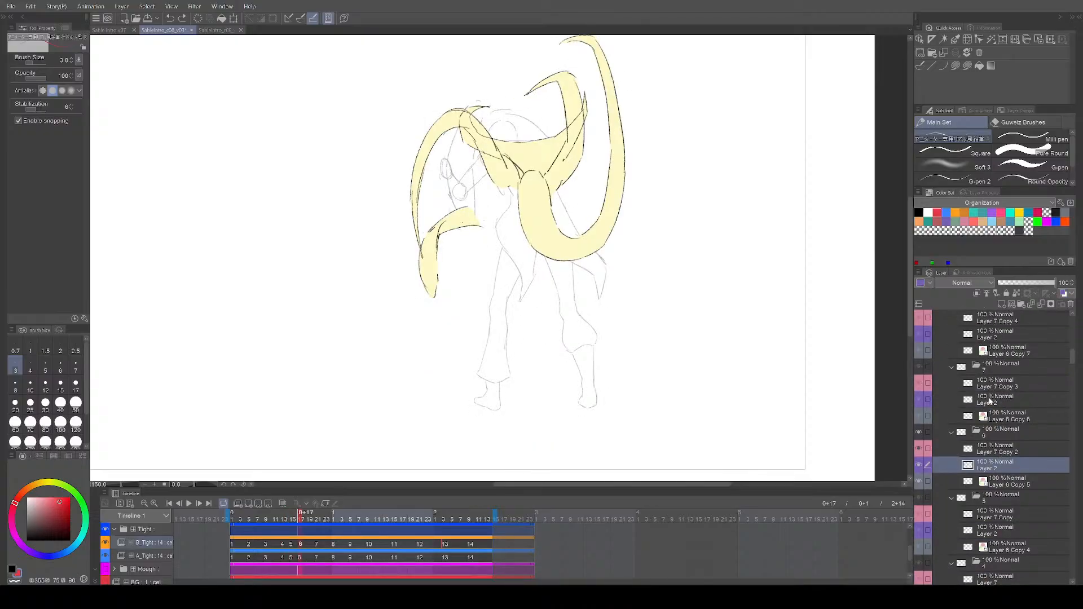
{"action": "key", "text": "Right"}
{"action": "key", "text": "Right"}
{"action": "key", "text": "Right"}
{"action": "key", "text": "Right"}
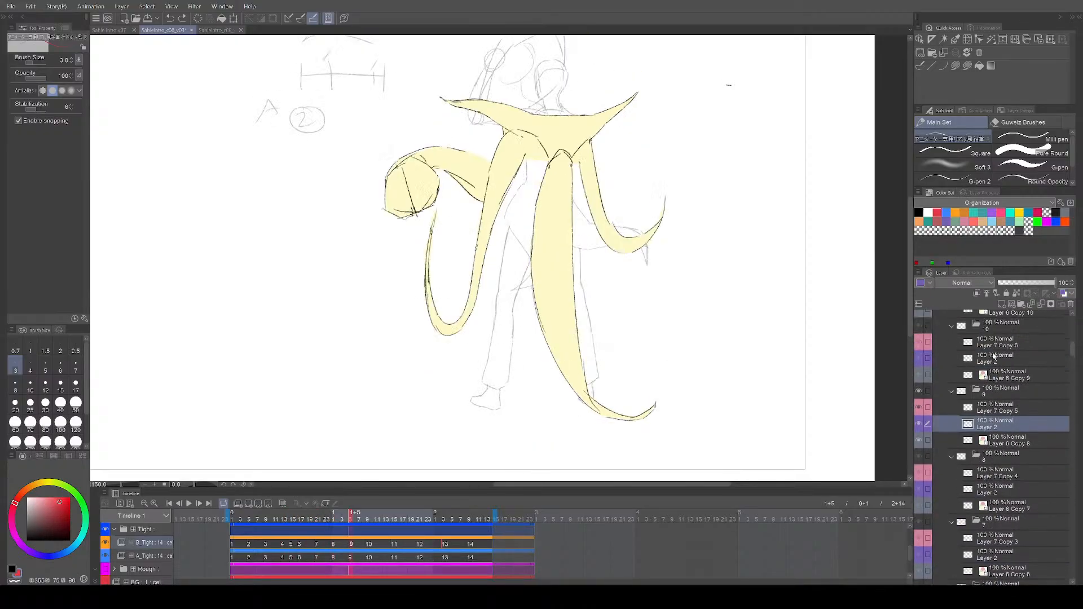
{"action": "key", "text": "Right"}
{"action": "key", "text": "Right"}
{"action": "key", "text": "Right"}
{"action": "key", "text": "Right"}
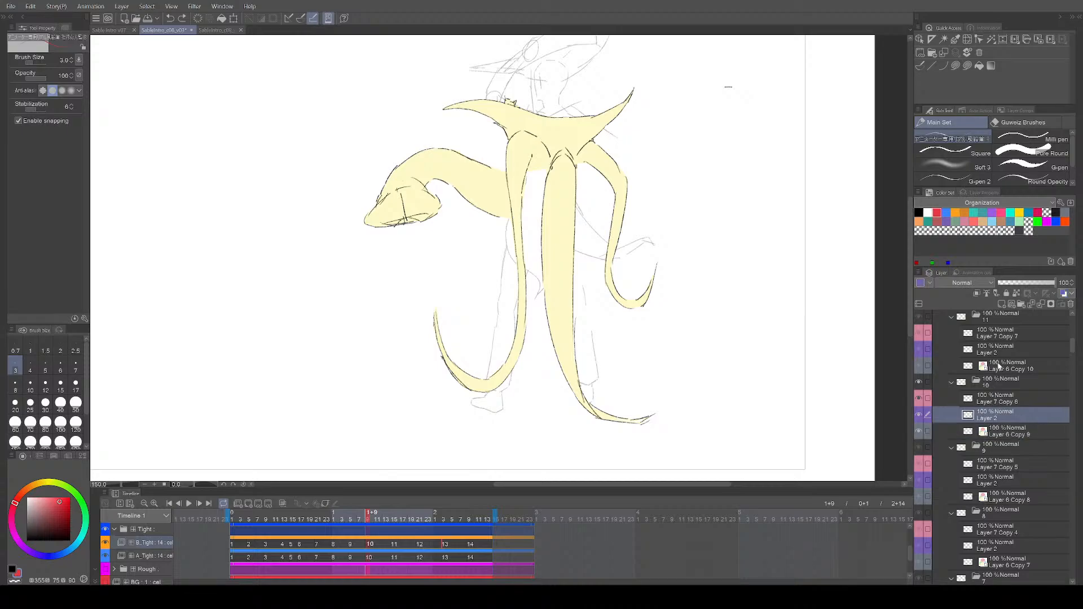
Step: Step through the early cels and try sketching a diagonal red guide stroke below the ribbon on cels 4 and 5
{"action": "key", "text": "Right"}
{"action": "key", "text": "Right"}
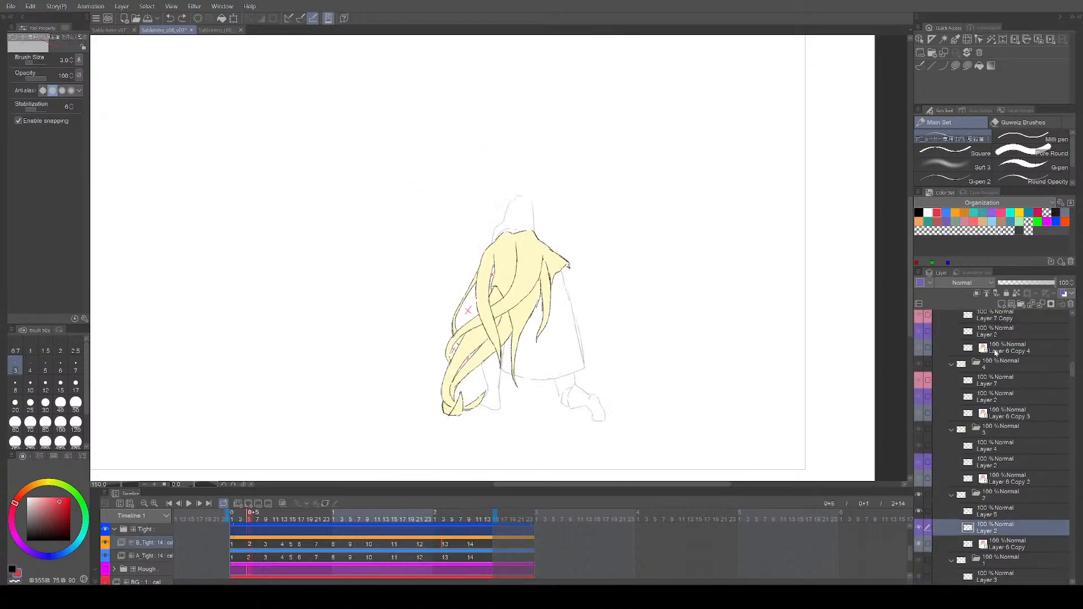
{"action": "key", "text": "Right"}
{"action": "key", "text": "Right"}
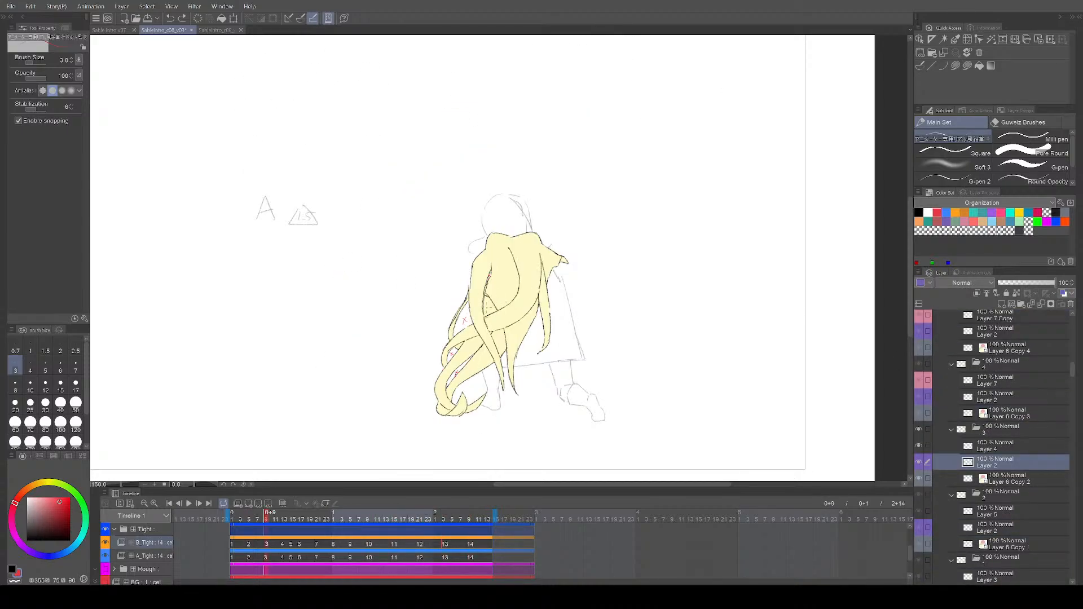
{"action": "key", "text": "Right"}
{"action": "key", "text": "Right"}
{"action": "key", "text": "Right"}
{"action": "key", "text": "Right"}
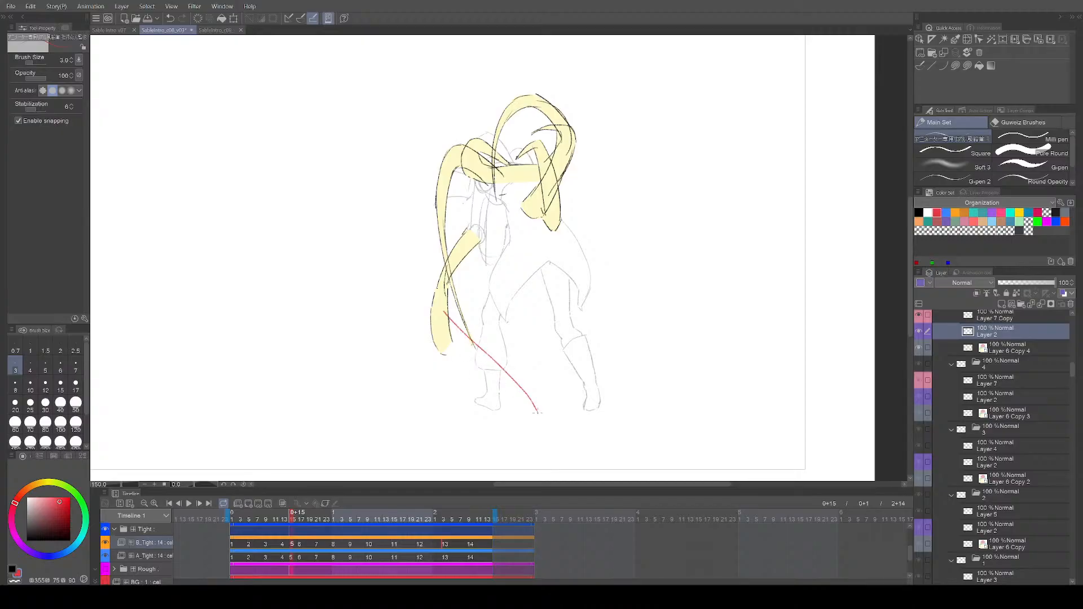
{"action": "key", "text": "Right"}
{"action": "key", "text": "Right"}
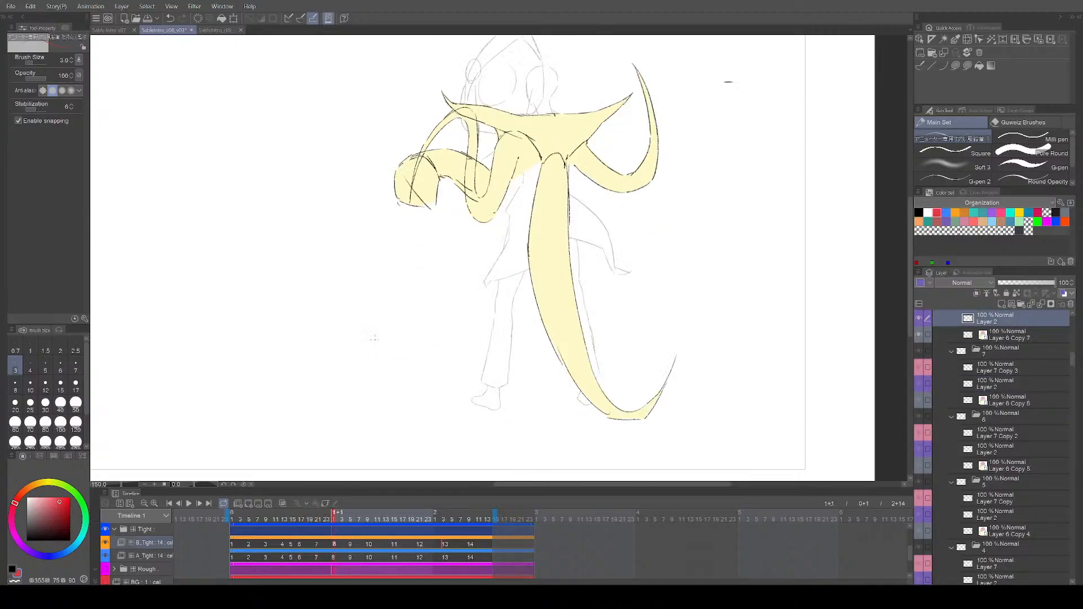
Step: Go back to cel 2 and try sketching short red guide strokes at the figure's waist on the cels up to 11
{"action": "key", "text": "Left"}
{"action": "key", "text": "Left"}
{"action": "key", "text": "Left"}
{"action": "key", "text": "Left"}
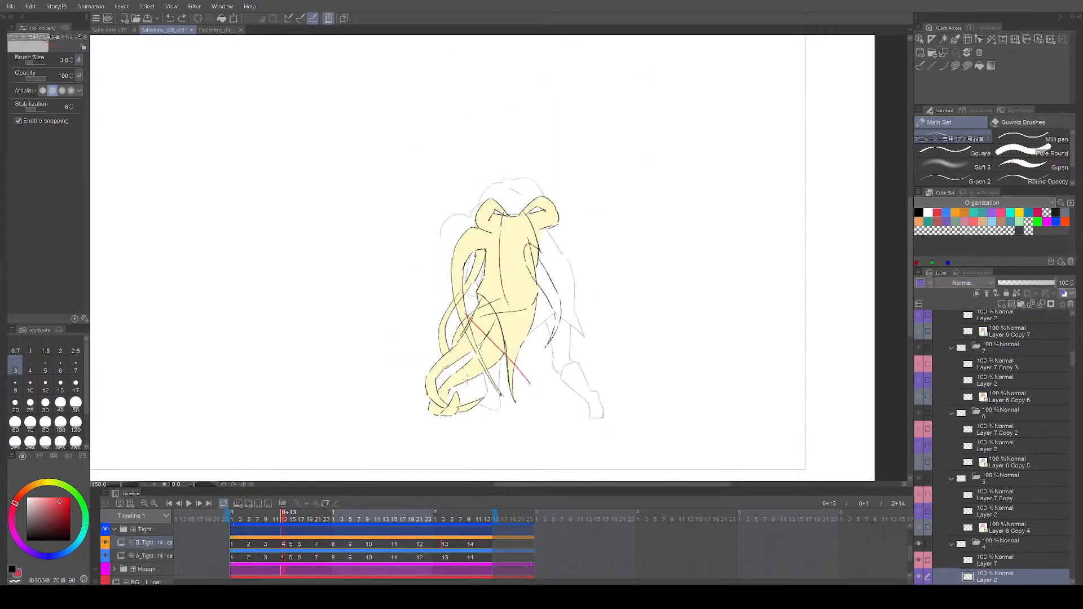
{"action": "key", "text": "Left"}
{"action": "key", "text": "Left"}
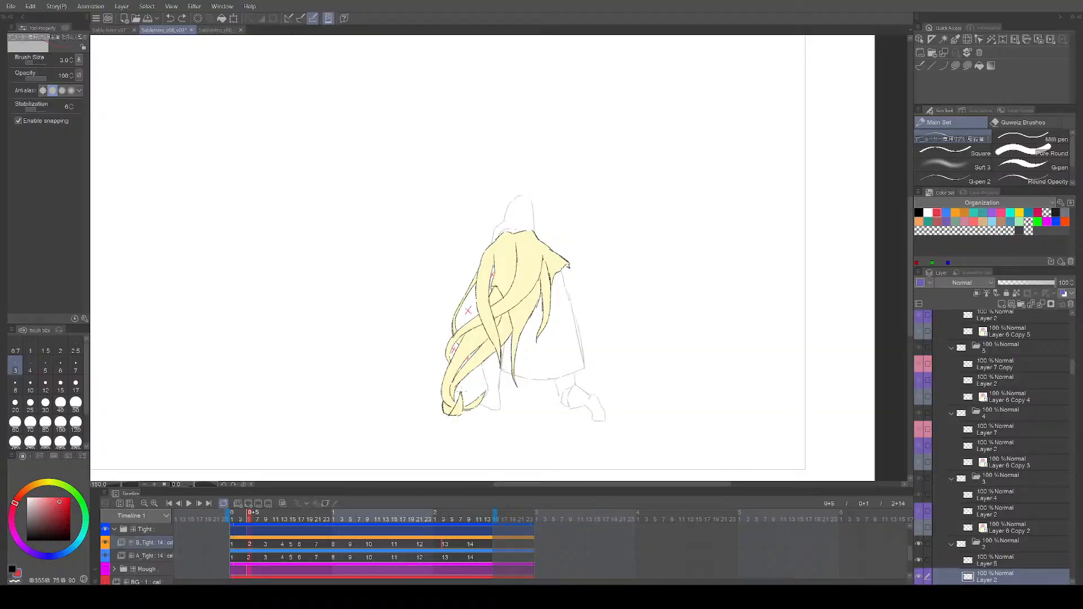
{"action": "key", "text": "Right"}
{"action": "key", "text": "Right"}
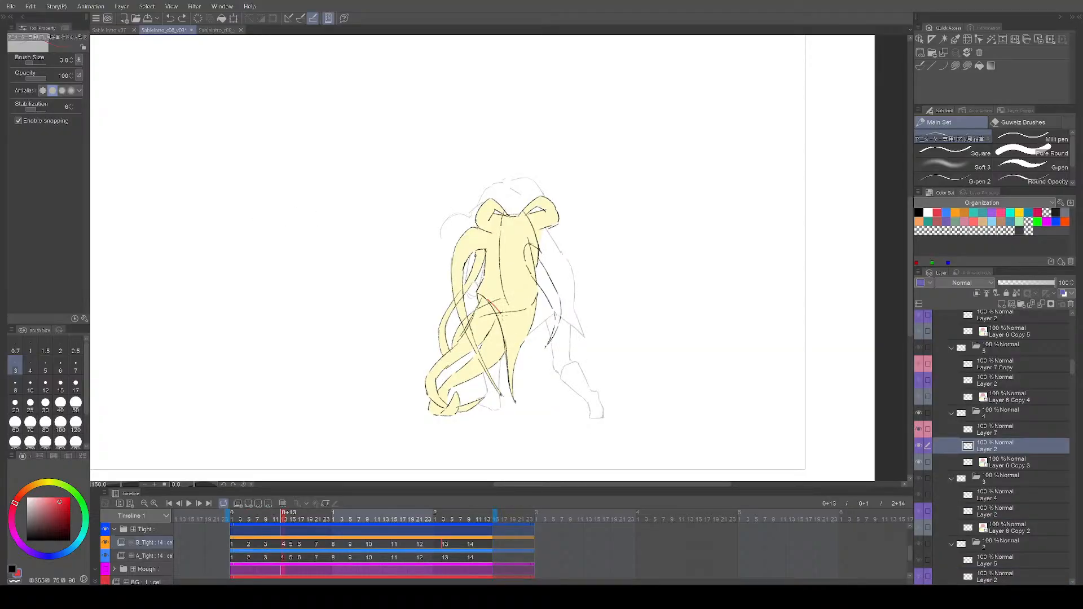
{"action": "key", "text": "Right"}
{"action": "key", "text": "Right"}
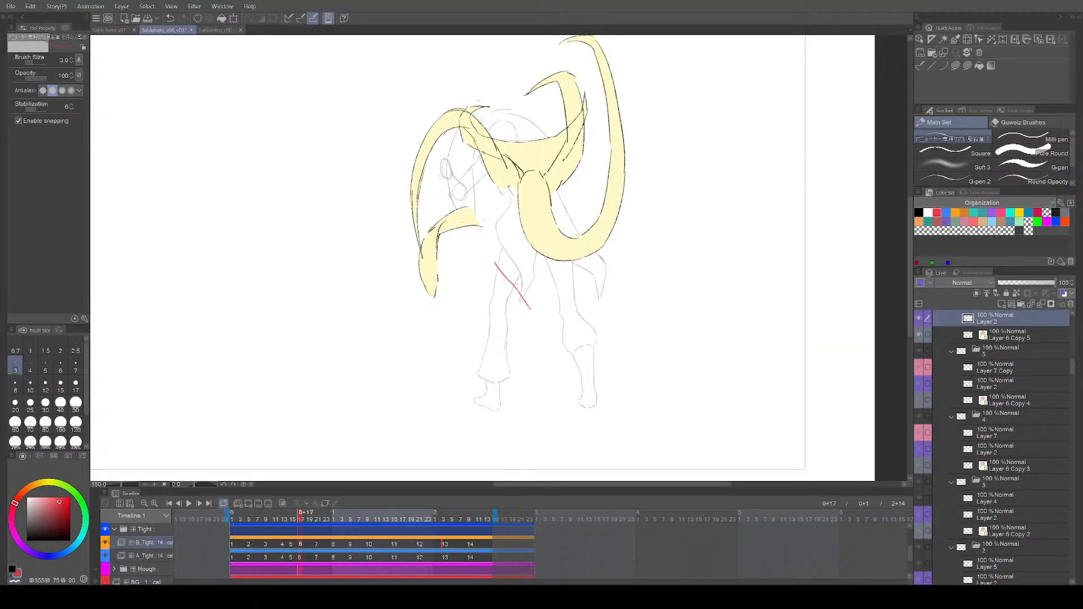
{"action": "key", "text": "Right"}
{"action": "key", "text": "Right"}
{"action": "key", "text": "Right"}
{"action": "key", "text": "Right"}
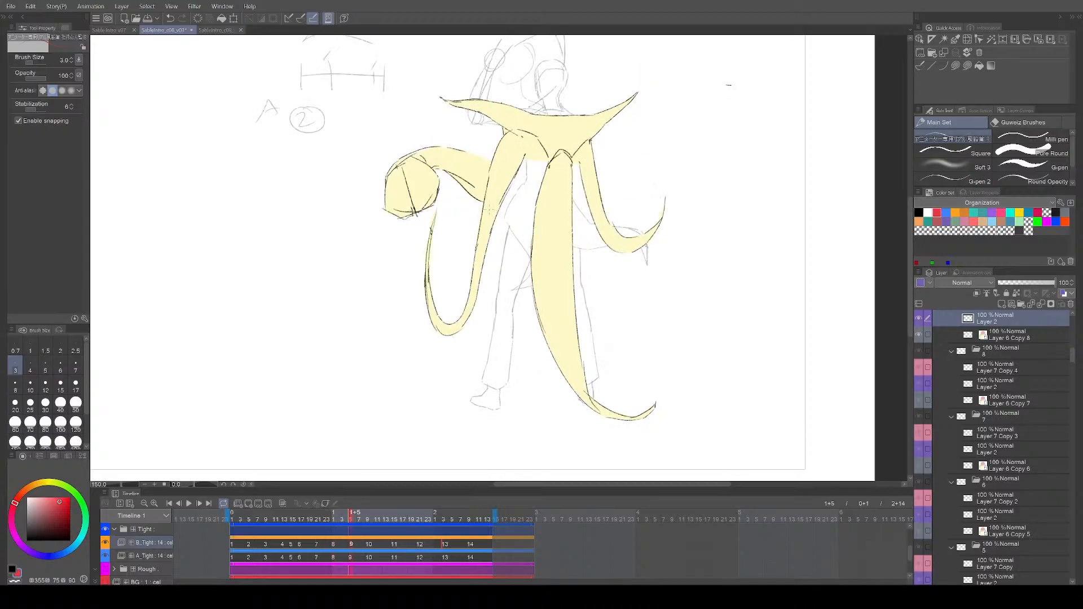
{"action": "key", "text": "Right"}
{"action": "key", "text": "Right"}
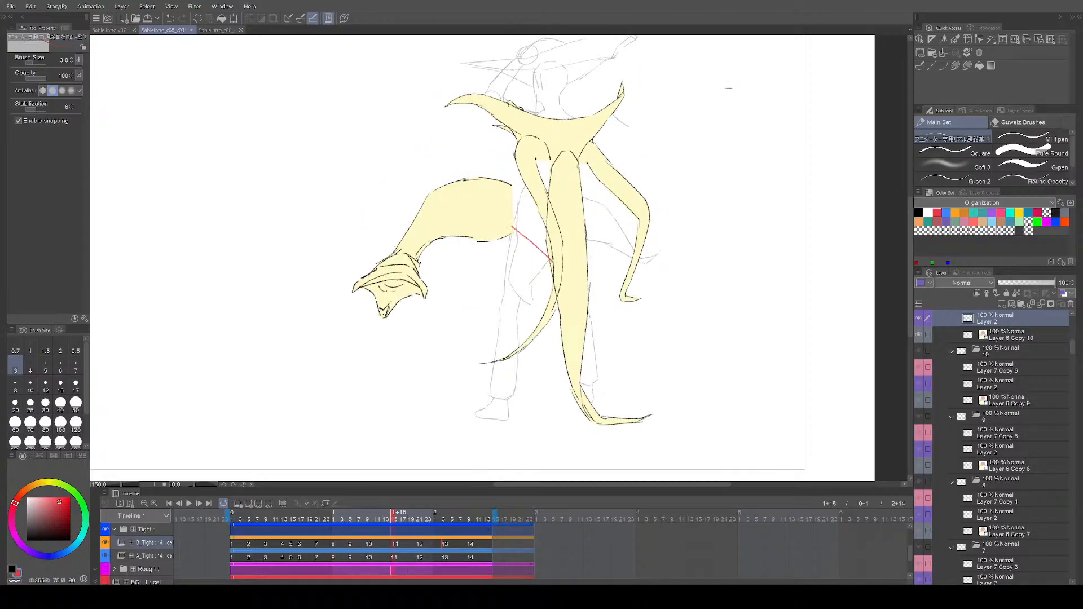
Step: Undo the red guide strokes on the cels and save the document
{"action": "key", "text": "space"}
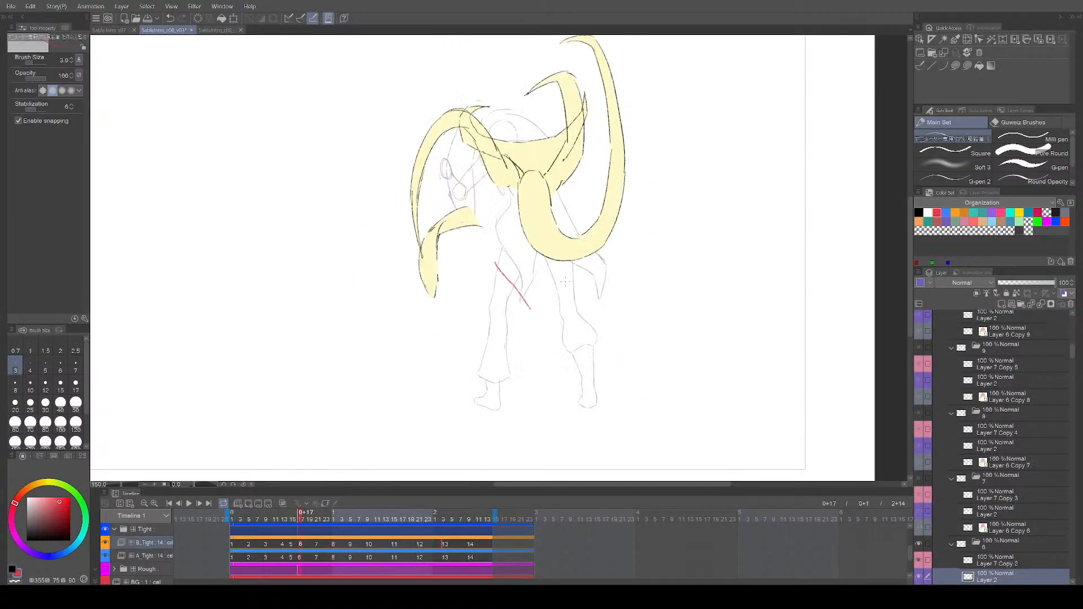
{"action": "key", "text": "space"}
{"action": "key", "text": "ctrl+z"}
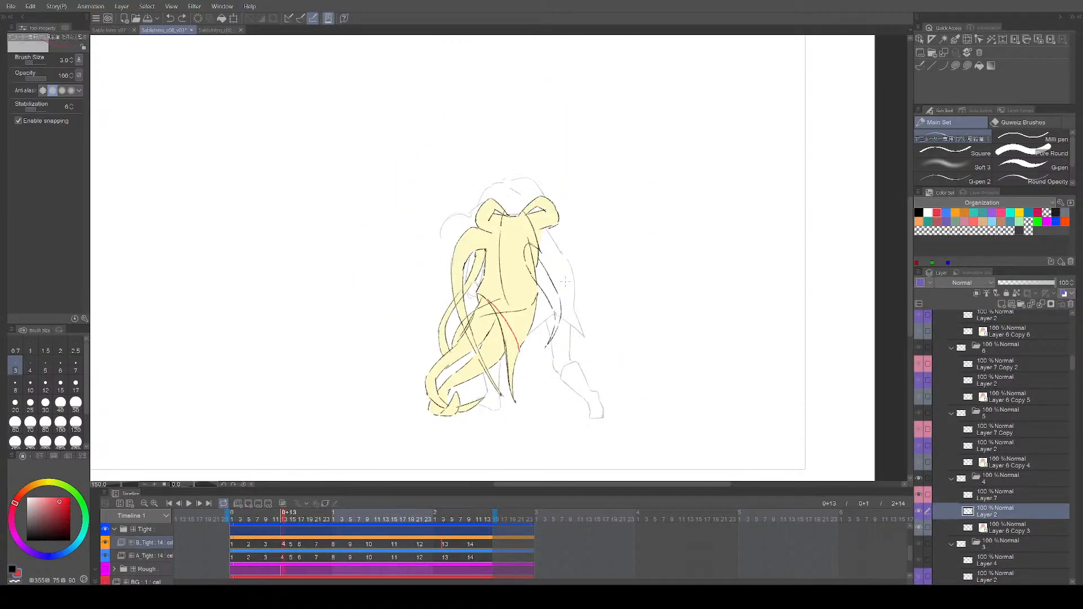
{"action": "key", "text": "ctrl+z"}
{"action": "key", "text": "ctrl+s"}
Step: Try sketching a short red guide stroke beside the hanging ribbon at waist height on cel 9
{"action": "left_click_drag", "start_coordinate": [575, 298], "coordinate": [542, 312]}
{"action": "scroll", "coordinate": [561, 309], "scroll_direction": "up", "scroll_amount": 1}
{"action": "key", "text": "Right"}
{"action": "key", "text": "Right"}
{"action": "key", "text": "Right"}
{"action": "key", "text": "Right"}
{"action": "key", "text": "Right"}
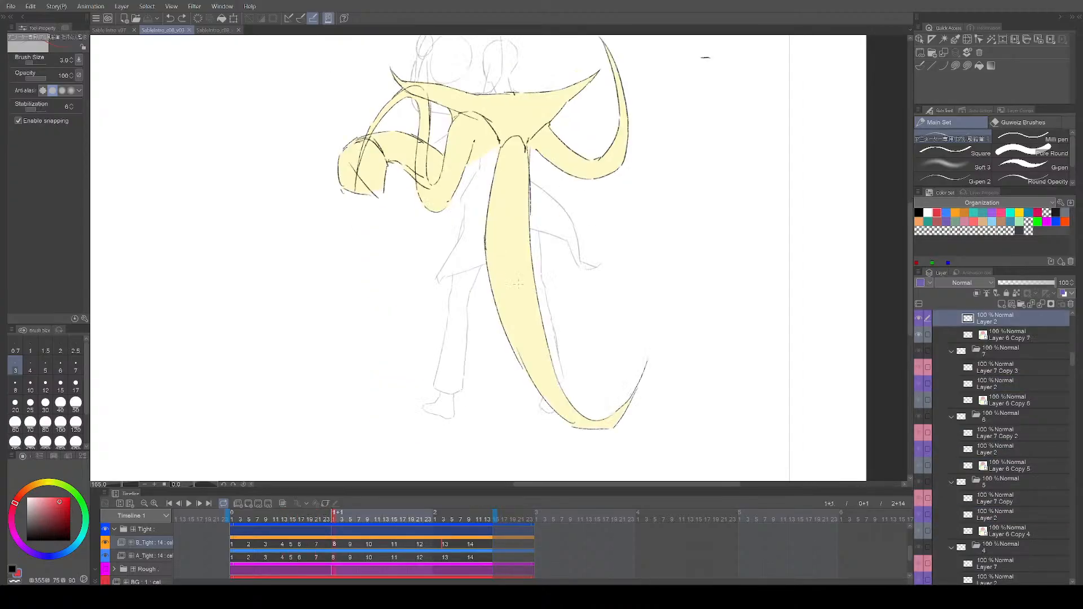
{"action": "left_click_drag", "start_coordinate": [533, 247], "coordinate": [592, 261]}
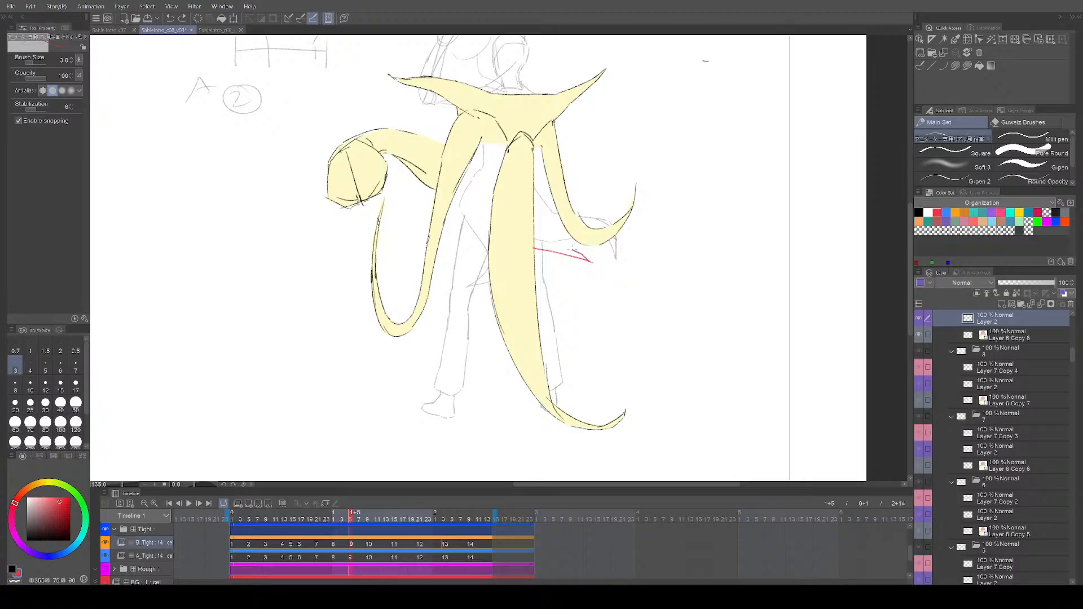
Step: Step through the following cels and loop around from cel 1 to cel 13 to examine the ribbon's motion
{"action": "key", "text": "Right"}
{"action": "key", "text": "Right"}
{"action": "key", "text": "Right"}
{"action": "key", "text": "Right"}
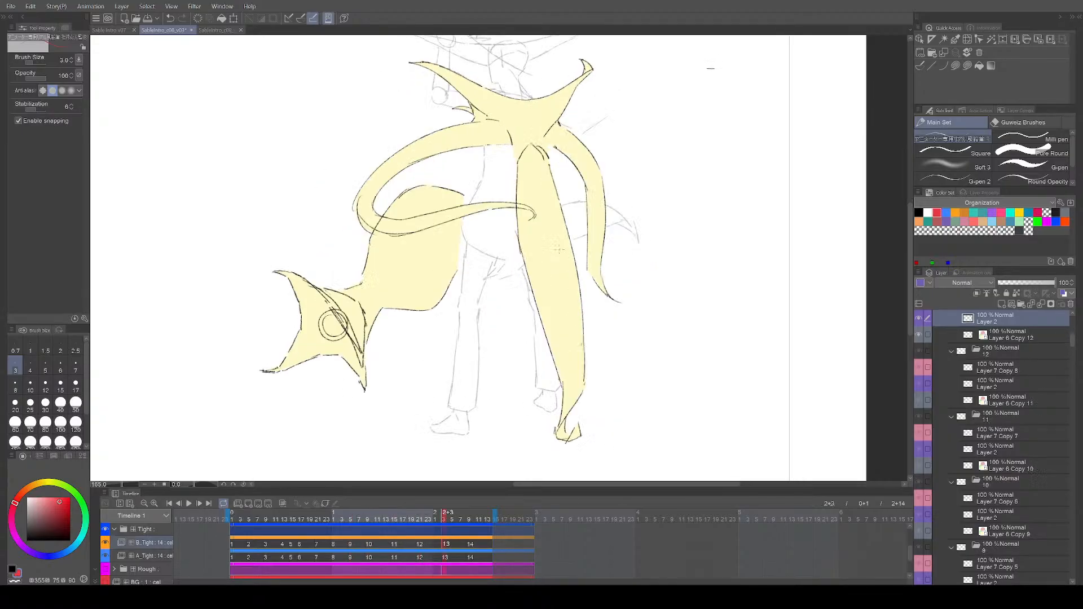
{"action": "key", "text": "Right"}
{"action": "key", "text": "Right"}
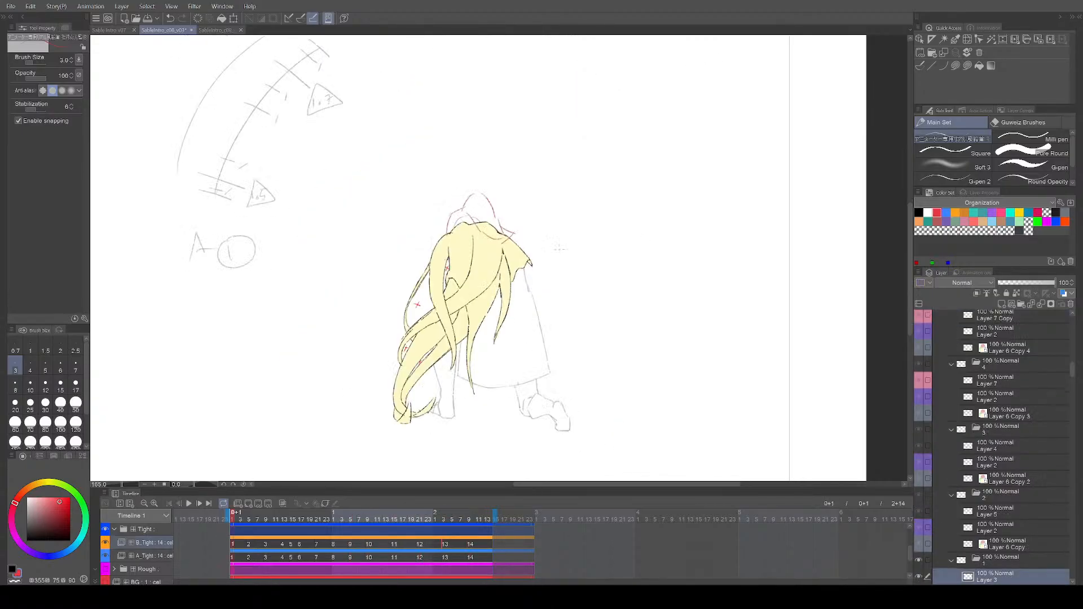
{"action": "key", "text": "Right"}
{"action": "key", "text": "Right"}
{"action": "key", "text": "Right"}
{"action": "key", "text": "Right"}
{"action": "key", "text": "Right"}
{"action": "key", "text": "Right"}
{"action": "key", "text": "Right"}
{"action": "key", "text": "Right"}
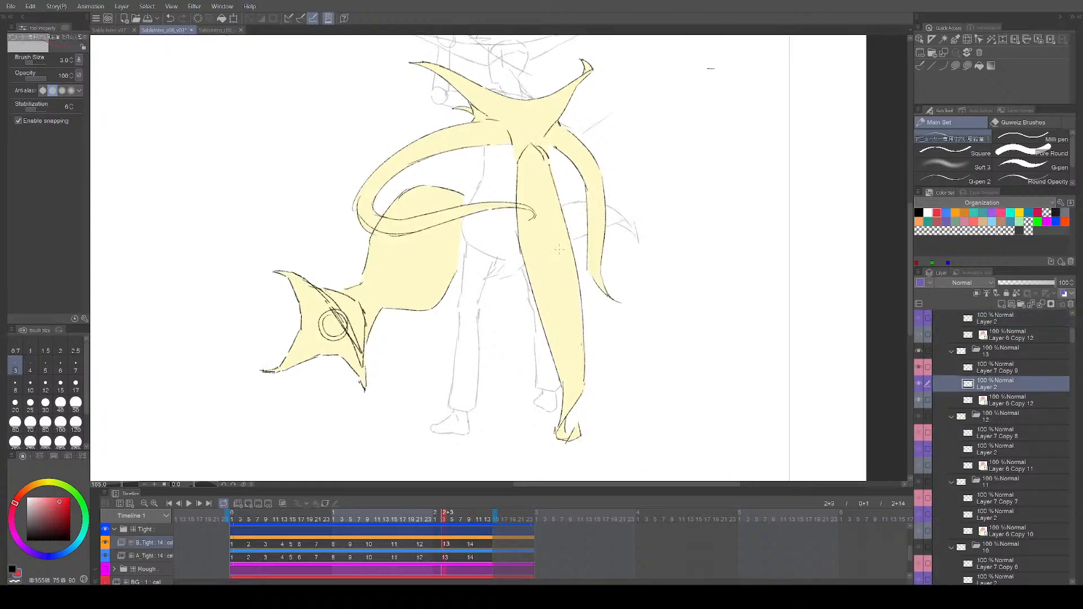
Step: Undo the guide stroke on cel 9 and save the document again
{"action": "key", "text": "ctrl+z"}
{"action": "key", "text": "ctrl+z"}
{"action": "key", "text": "ctrl+s"}
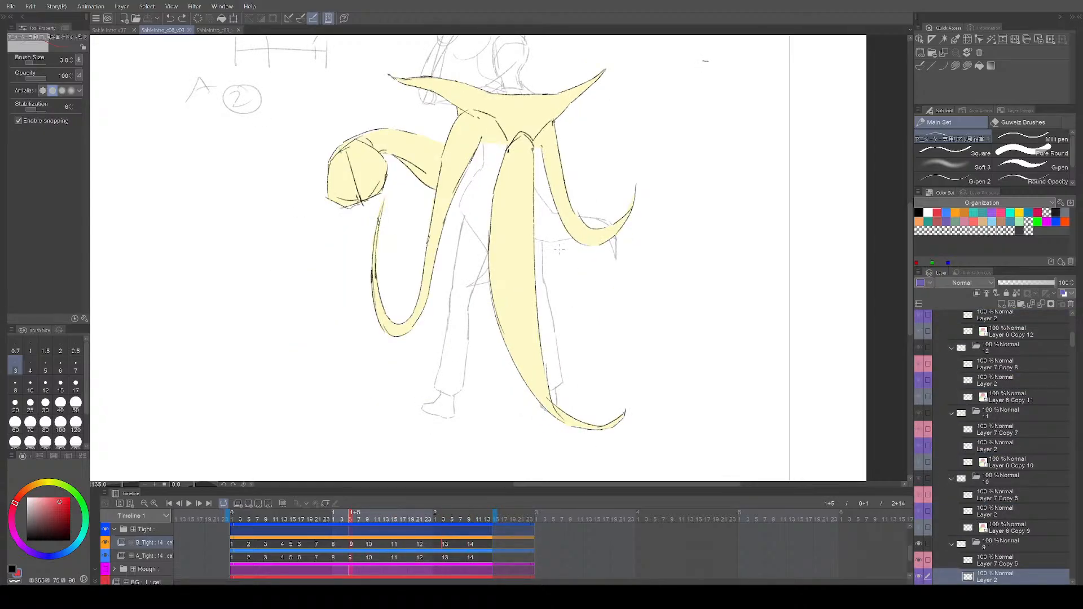
Step: Step back to cel 5 and forward past cel 13 to check how the ribbon moves without its lower fork
{"action": "key", "text": "Left"}
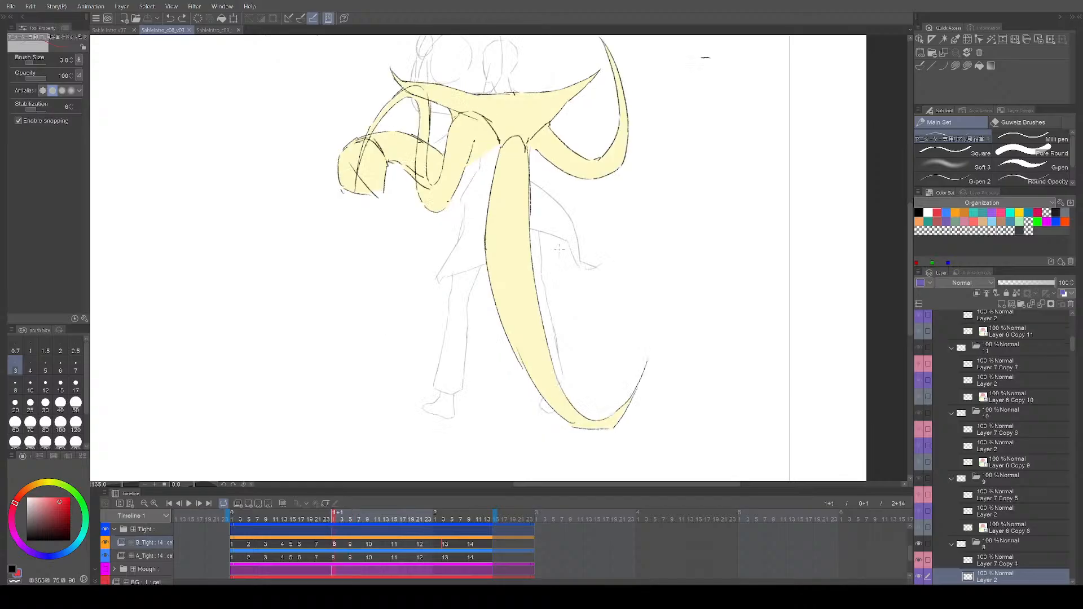
{"action": "key", "text": "Left"}
{"action": "key", "text": "Left"}
{"action": "key", "text": "Left"}
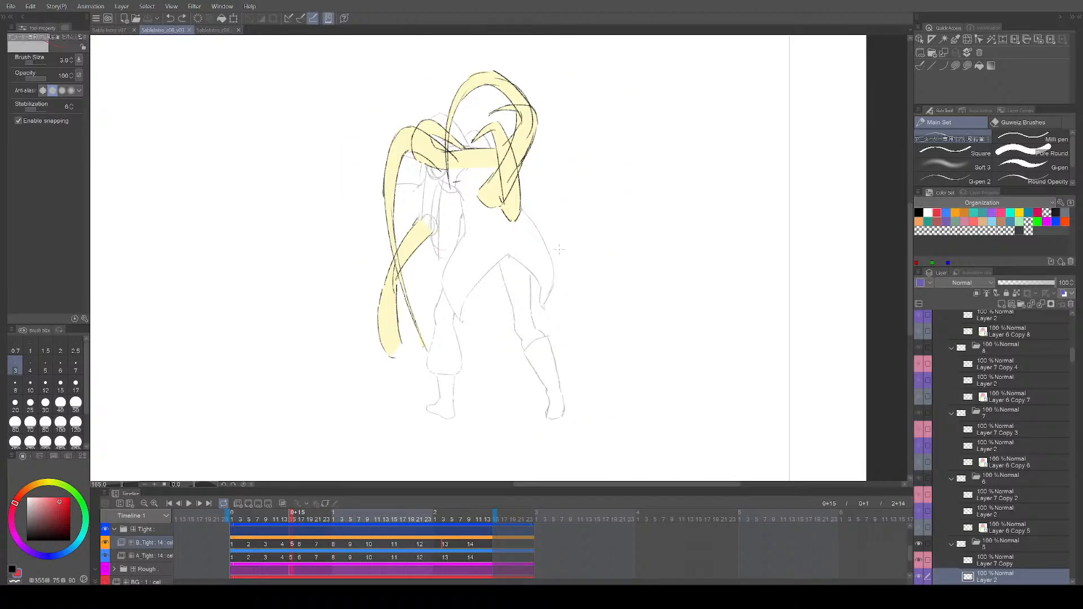
{"action": "key", "text": "Right"}
{"action": "key", "text": "Right"}
{"action": "key", "text": "Right"}
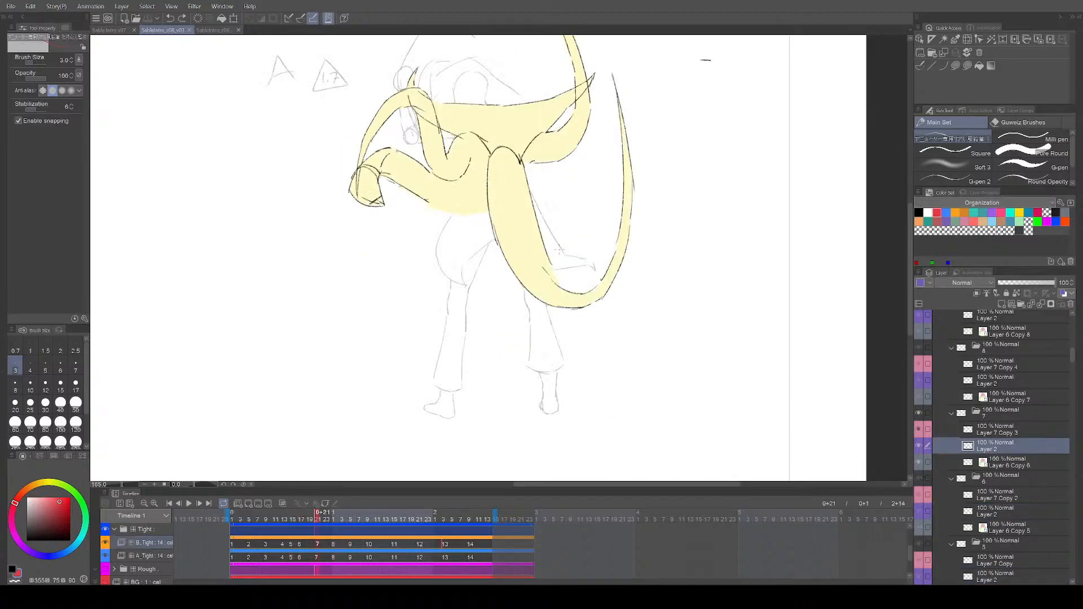
{"action": "key", "text": "Right"}
{"action": "key", "text": "Right"}
{"action": "key", "text": "Right"}
{"action": "key", "text": "Right"}
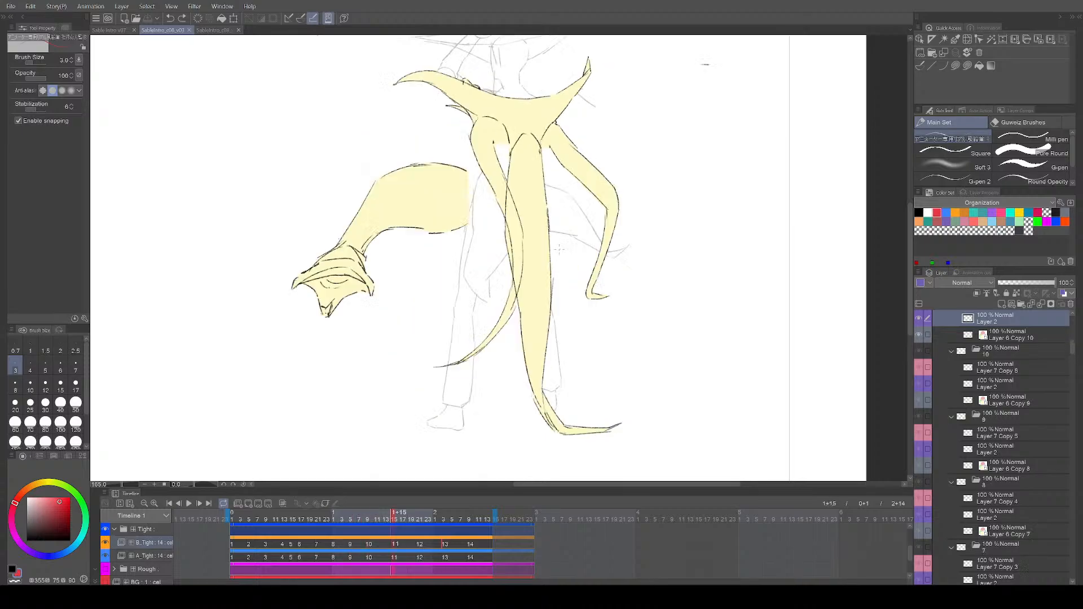
{"action": "key", "text": "Right"}
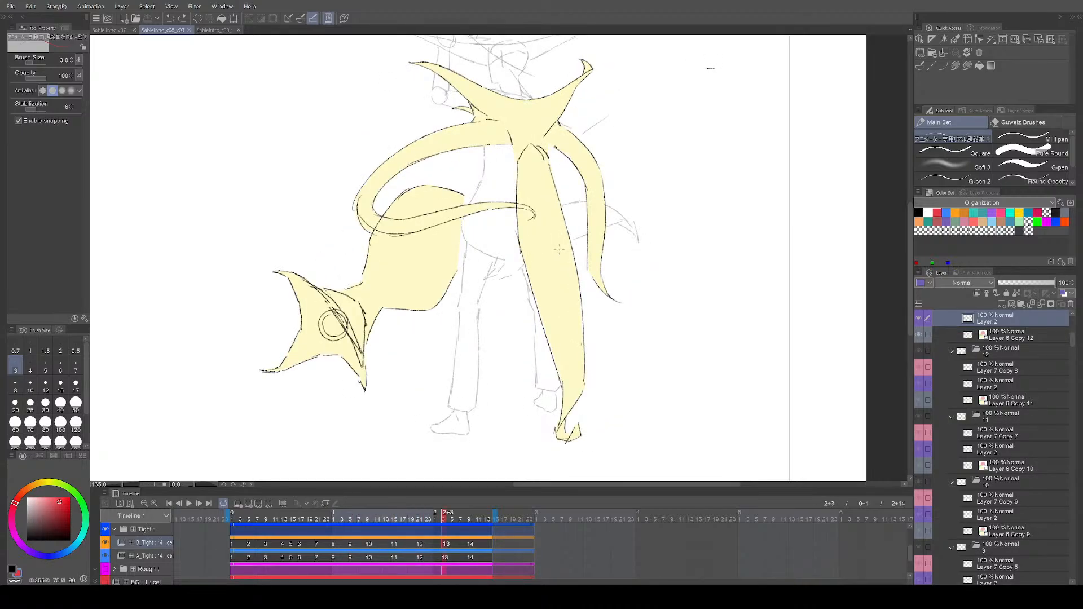
{"action": "key", "text": "Right"}
Step: Flip back and forth around cel 12 to compare the ribbon's shape between neighbouring cels
{"action": "key", "text": "Left"}
{"action": "key", "text": "Left"}
{"action": "key", "text": "Left"}
{"action": "key", "text": "Left"}
{"action": "key", "text": "Left"}
{"action": "key", "text": "Left"}
{"action": "key", "text": "Left"}
{"action": "key", "text": "Left"}
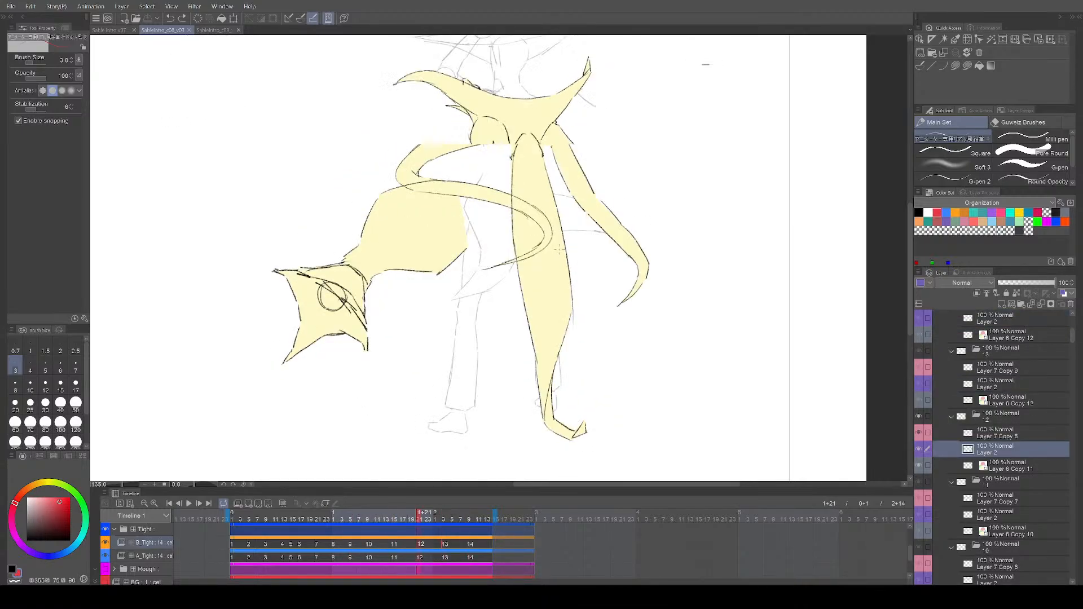
{"action": "key", "text": "Right"}
{"action": "key", "text": "Right"}
{"action": "key", "text": "Right"}
{"action": "key", "text": "Right"}
{"action": "key", "text": "Right"}
{"action": "key", "text": "Right"}
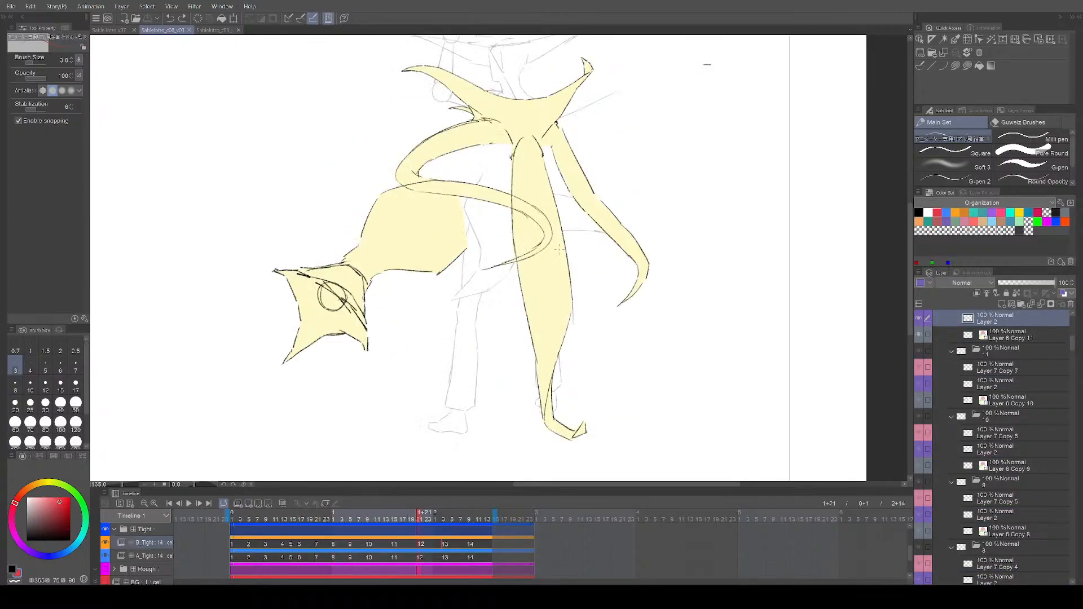
Step: Play back the cleaned-up animation and step through its cels to review the whole ribbon motion
{"action": "key", "text": "Left"}
{"action": "key", "text": "Left"}
{"action": "key", "text": "Left"}
{"action": "key", "text": "Left"}
{"action": "key", "text": "Left"}
{"action": "key", "text": "Left"}
{"action": "key", "text": "Left"}
{"action": "key", "text": "Left"}
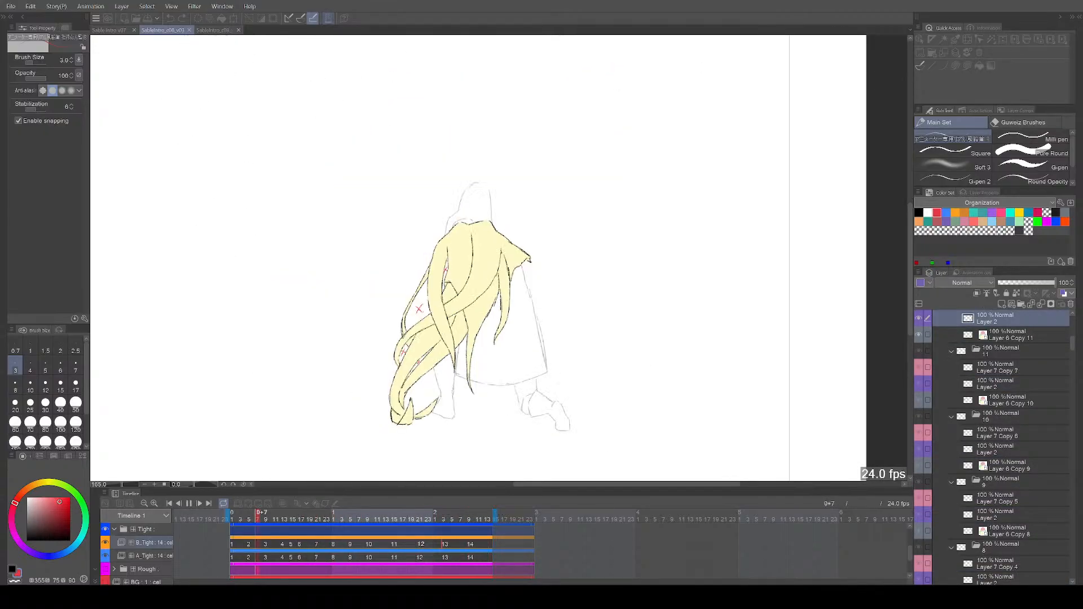
{"action": "key", "text": "Right"}
{"action": "key", "text": "Right"}
{"action": "key", "text": "Right"}
{"action": "key", "text": "Right"}
{"action": "key", "text": "Right"}
{"action": "key", "text": "Right"}
{"action": "key", "text": "Right"}
{"action": "key", "text": "Right"}
{"action": "key", "text": "Right"}
{"action": "key", "text": "Right"}
{"action": "key", "text": "Right"}
{"action": "key", "text": "Right"}
{"action": "key", "text": "Right"}
{"action": "key", "text": "Right"}
{"action": "key", "text": "Right"}
{"action": "key", "text": "Right"}
{"action": "key", "text": "Right"}
{"action": "key", "text": "Right"}
{"action": "key", "text": "Right"}
{"action": "key", "text": "Right"}
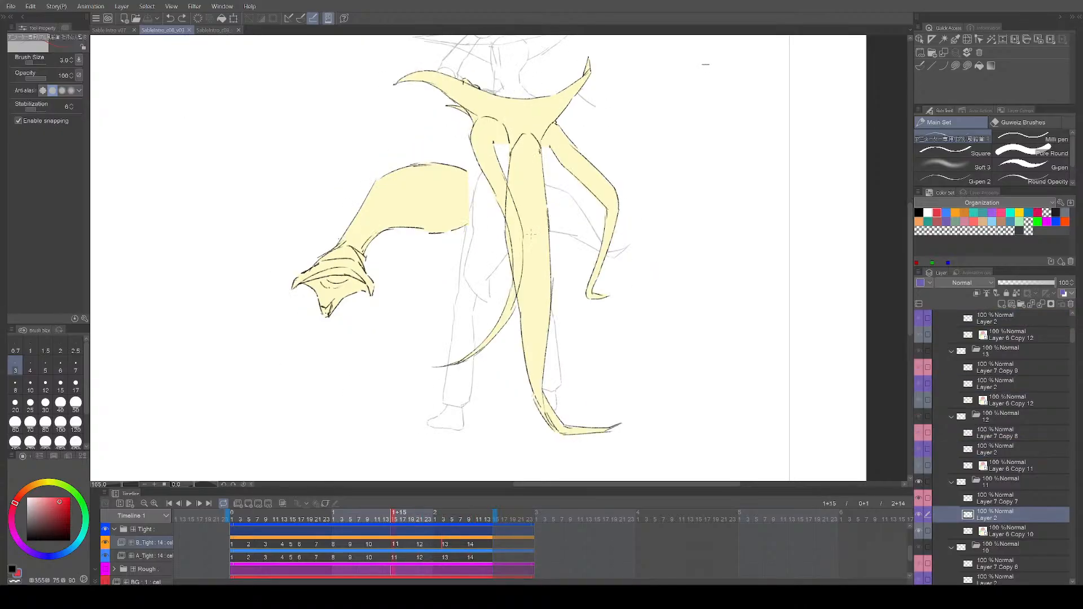
{"action": "key", "text": "Return"}
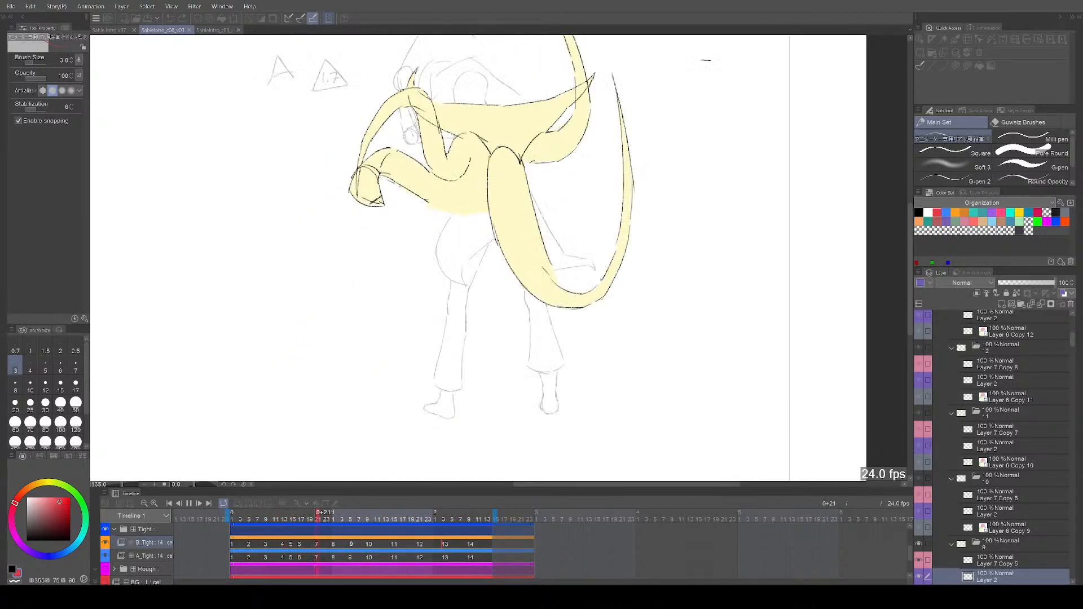
{"action": "scroll", "coordinate": [532, 234], "scroll_direction": "down", "scroll_amount": 1}
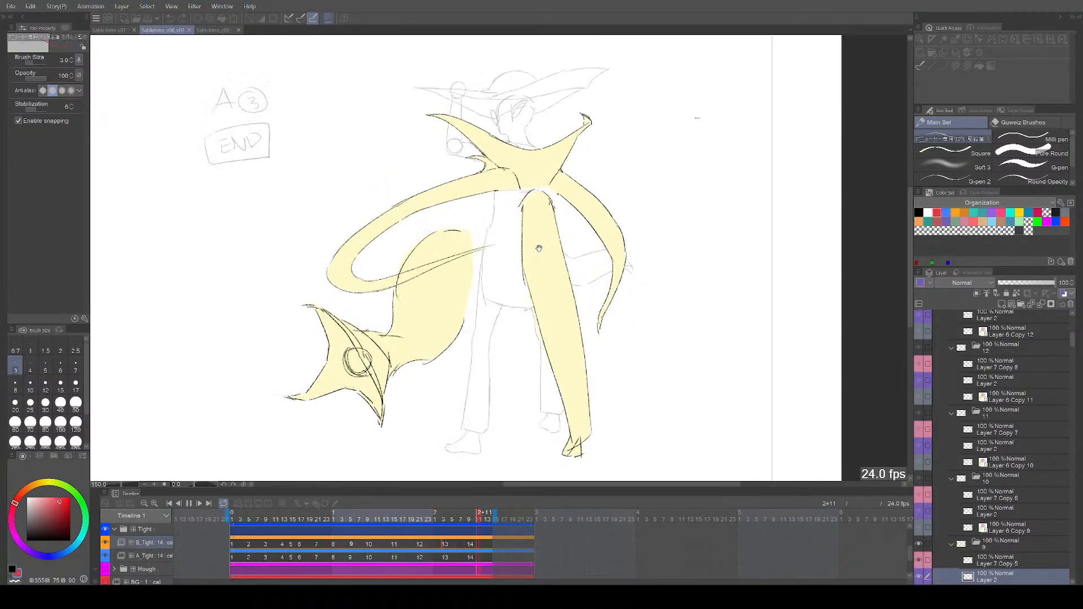
{"action": "key", "text": "space"}
Step: Return to cel 1 and make its Layer 2 the active layer
{"action": "key", "text": "Left"}
{"action": "key", "text": "Left"}
{"action": "key", "text": "Left"}
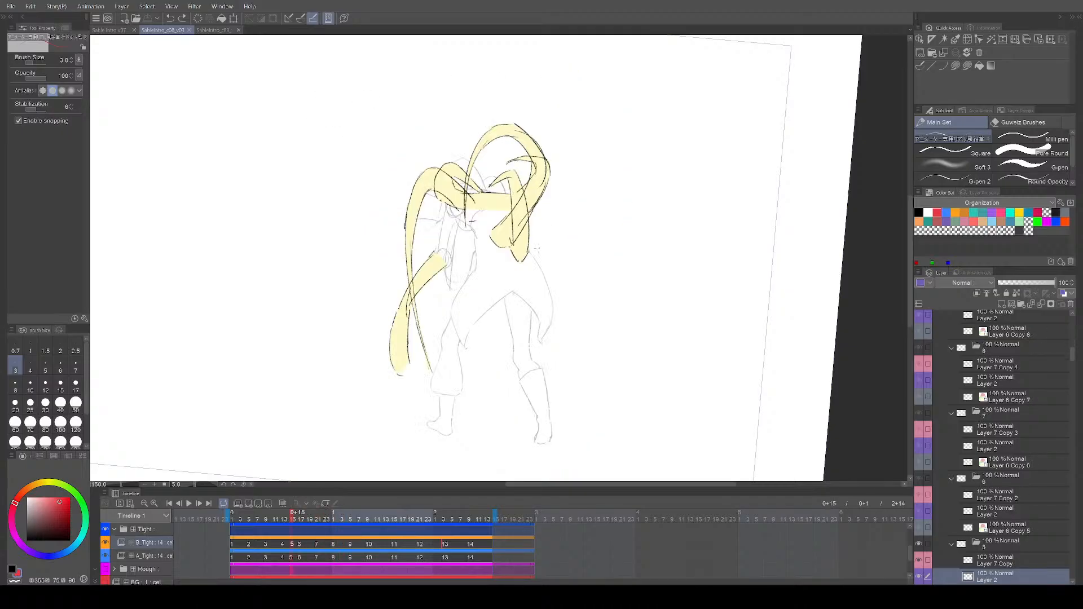
{"action": "key", "text": "Left"}
{"action": "key", "text": "Left"}
{"action": "key", "text": "Left"}
{"action": "key", "text": "Left"}
{"action": "key", "text": "Left"}
{"action": "key", "text": "Left"}
{"action": "key", "text": "Left"}
{"action": "key", "text": "Left"}
{"action": "key", "text": "Left"}
{"action": "key", "text": "Left"}
{"action": "key", "text": "Left"}
{"action": "key", "text": "Left"}
{"action": "key", "text": "Left"}
{"action": "key", "text": "Left"}
{"action": "key", "text": "Left"}
{"action": "key", "text": "Right"}
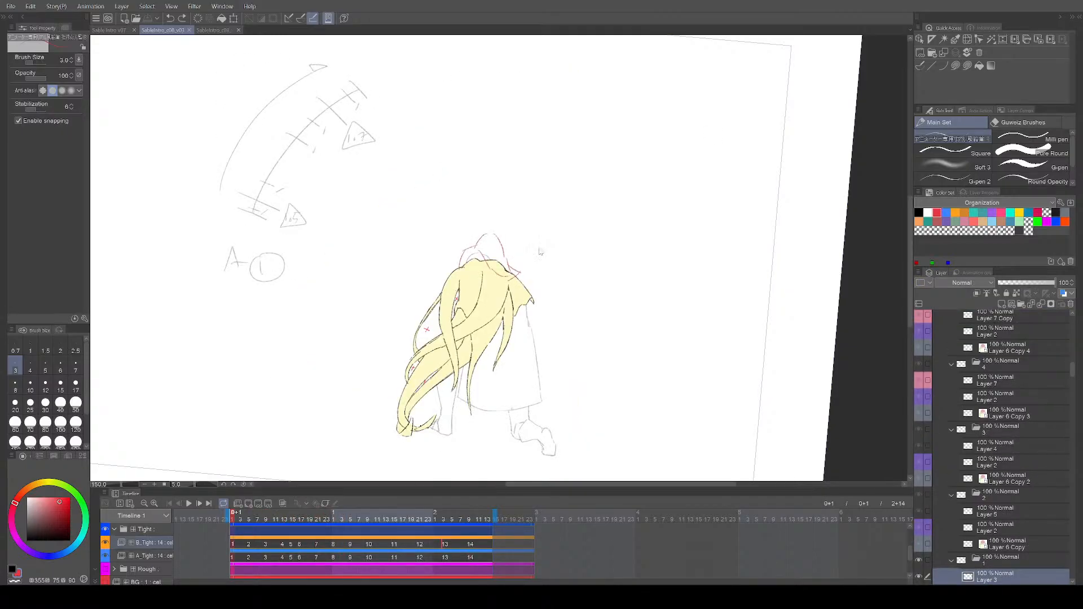
{"action": "key", "text": "minus"}
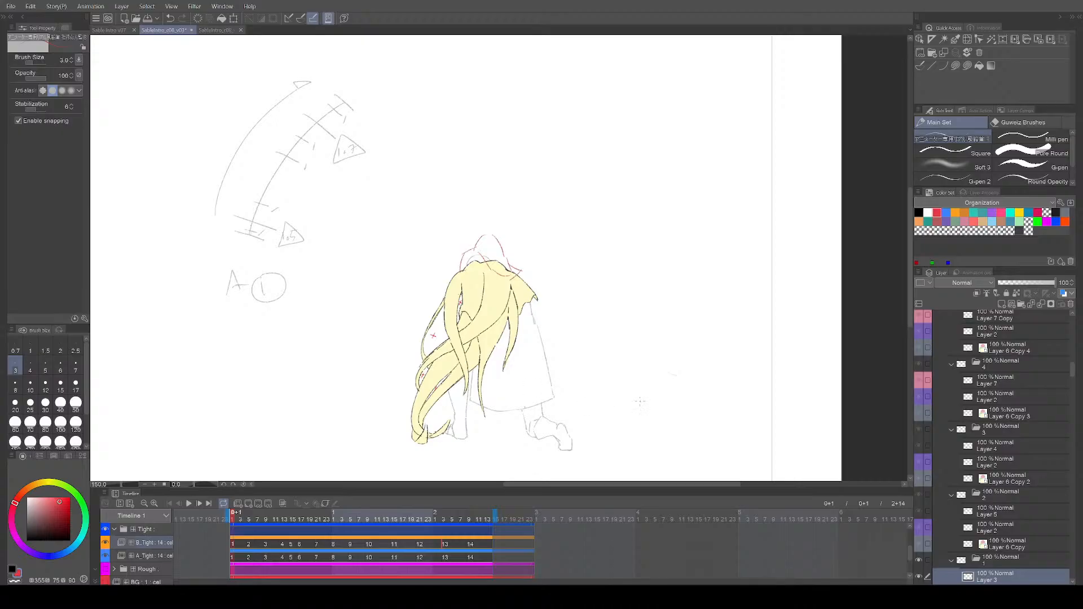
{"action": "scroll", "coordinate": [970, 478], "scroll_direction": "down", "scroll_amount": 5}
{"action": "left_click", "coordinate": [1007, 483]}
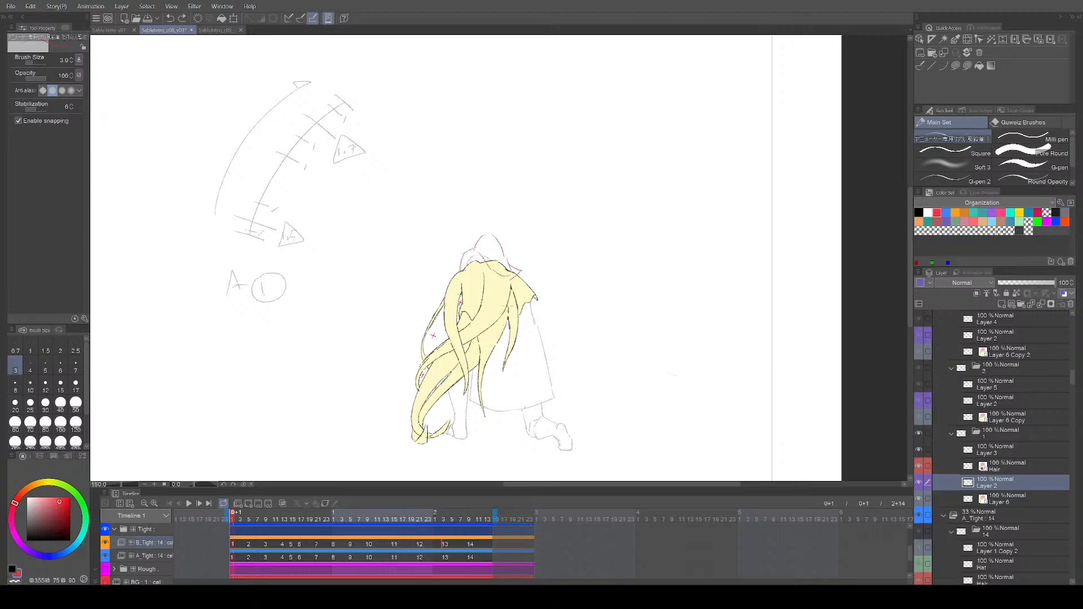
Step: Try sketching a guide stroke over the ribbon below the shoulder on cel 1
{"action": "key", "text": "ctrl+z"}
{"action": "left_click_drag", "start_coordinate": [503, 336], "coordinate": [544, 292]}
{"action": "key", "text": "ctrl+z"}
{"action": "key", "text": "ctrl+z"}
Step: Flip back and forth through the first few cels to examine how the ribbon starts moving
{"action": "key", "text": "period"}
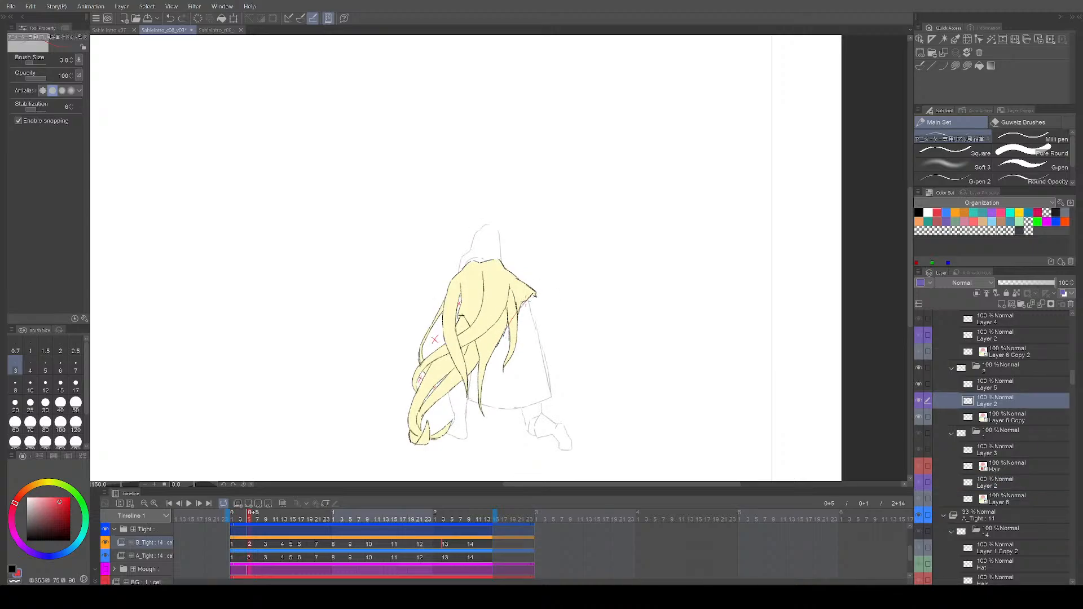
{"action": "key", "text": "period"}
{"action": "key", "text": "comma"}
{"action": "key", "text": "comma"}
{"action": "key", "text": "period"}
{"action": "key", "text": "period"}
{"action": "key", "text": "period"}
{"action": "key", "text": "comma"}
{"action": "key", "text": "comma"}
{"action": "key", "text": "comma"}
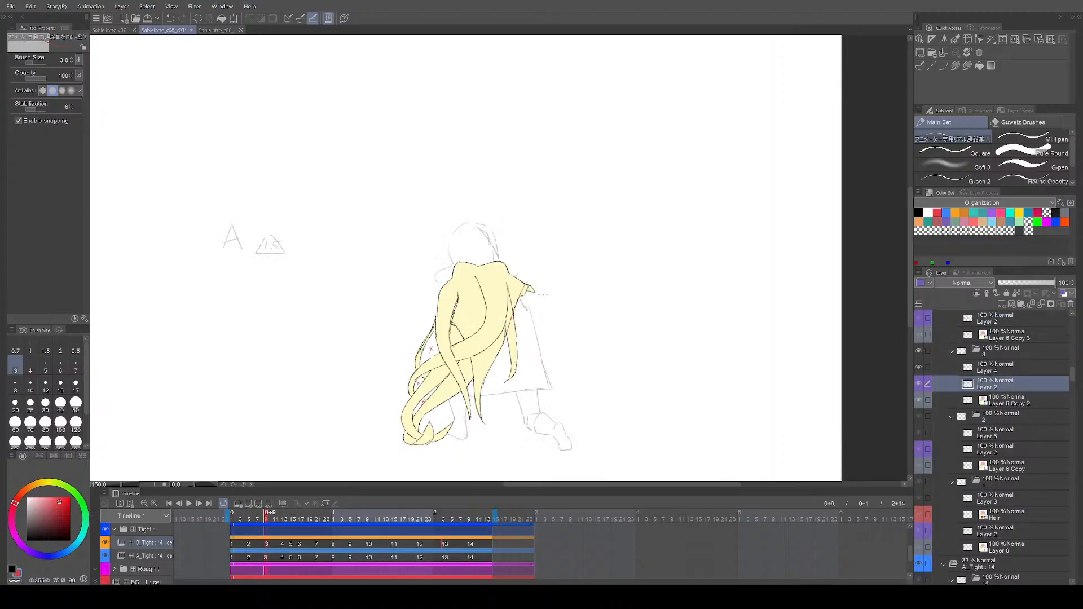
Step: Compare cels 2 to 4 and try sketching guide strokes beside and above the shoulder on cel 3
{"action": "key", "text": "period"}
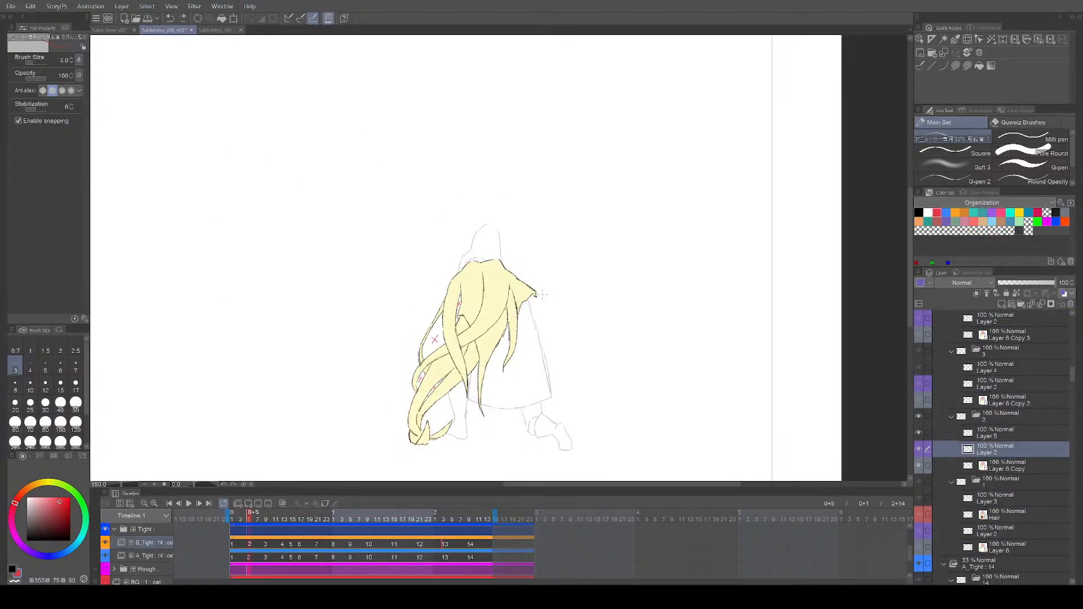
{"action": "key", "text": "period"}
{"action": "key", "text": "period"}
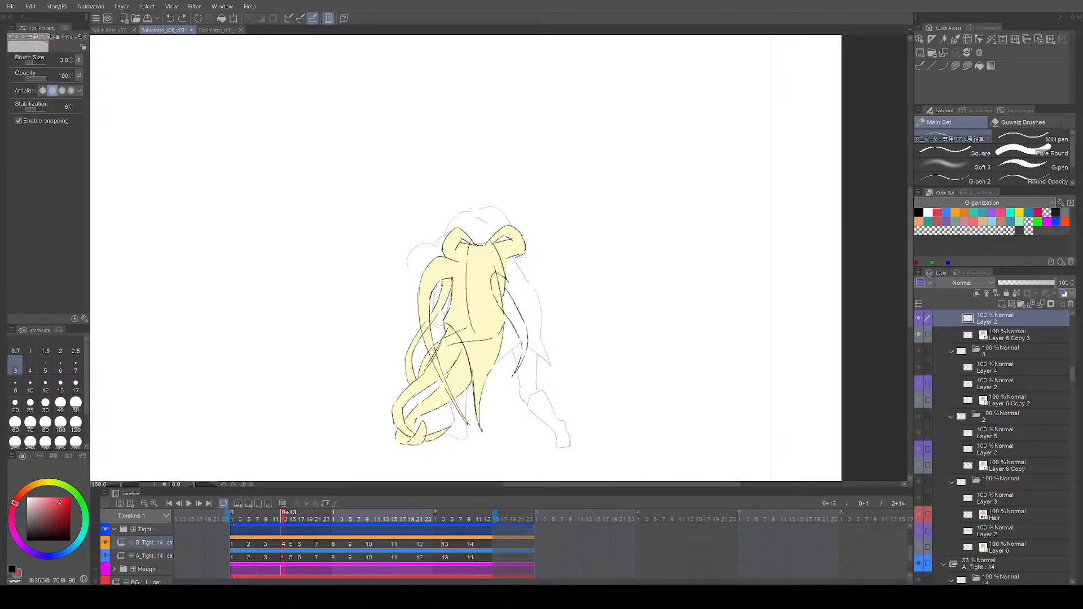
{"action": "key", "text": "comma"}
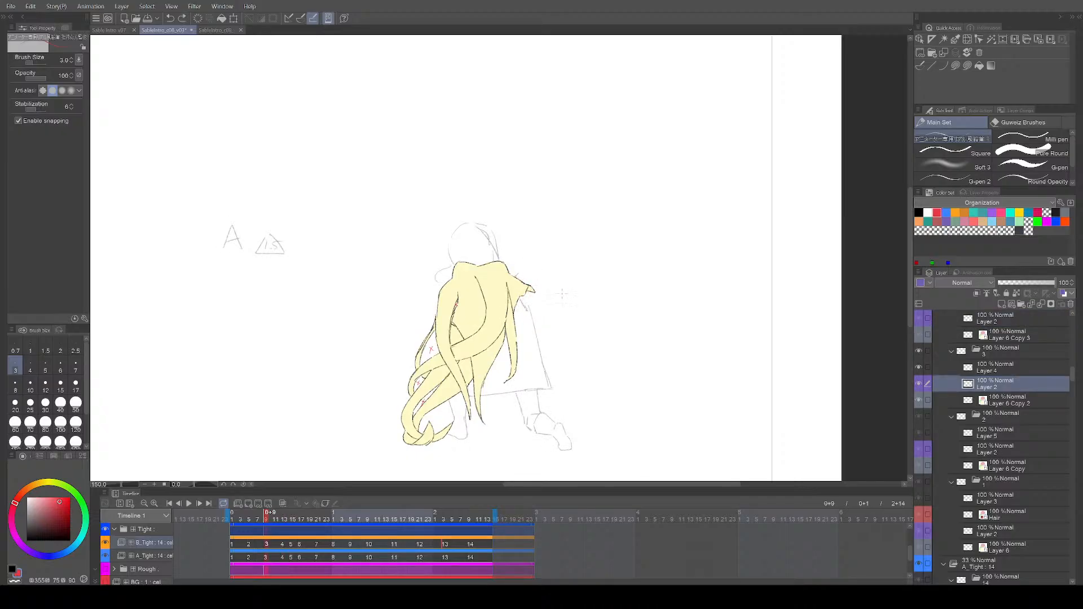
{"action": "left_click_drag", "start_coordinate": [629, 254], "coordinate": [650, 261]}
{"action": "left_click_drag", "start_coordinate": [579, 265], "coordinate": [602, 279]}
{"action": "left_click_drag", "start_coordinate": [563, 228], "coordinate": [592, 263]}
{"action": "key", "text": "ctrl+z"}
{"action": "key", "text": "ctrl+z"}
{"action": "key", "text": "ctrl+z"}
{"action": "key", "text": "ctrl+z"}
{"action": "key", "text": "ctrl+z"}
Step: Step through the cels and play the animation from the start to study the overall ribbon motion
{"action": "key", "text": "comma"}
{"action": "key", "text": "period"}
{"action": "key", "text": "period"}
{"action": "key", "text": "period"}
{"action": "key", "text": "period"}
{"action": "key", "text": "period"}
{"action": "key", "text": "period"}
{"action": "key", "text": "period"}
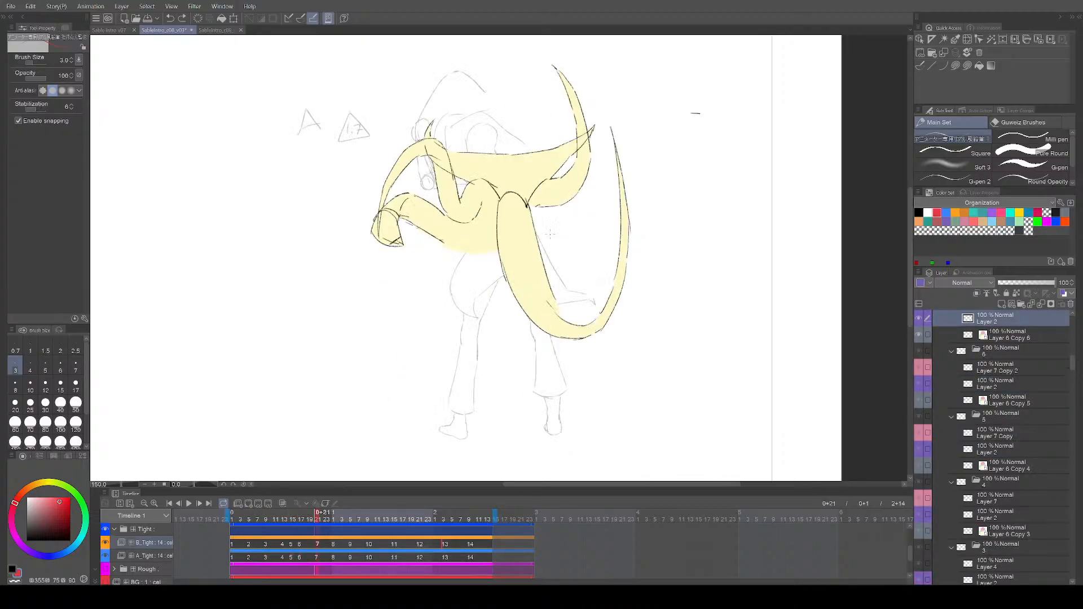
{"action": "key", "text": "period"}
{"action": "key", "text": "period"}
{"action": "key", "text": "period"}
{"action": "key", "text": "comma"}
{"action": "key", "text": "comma"}
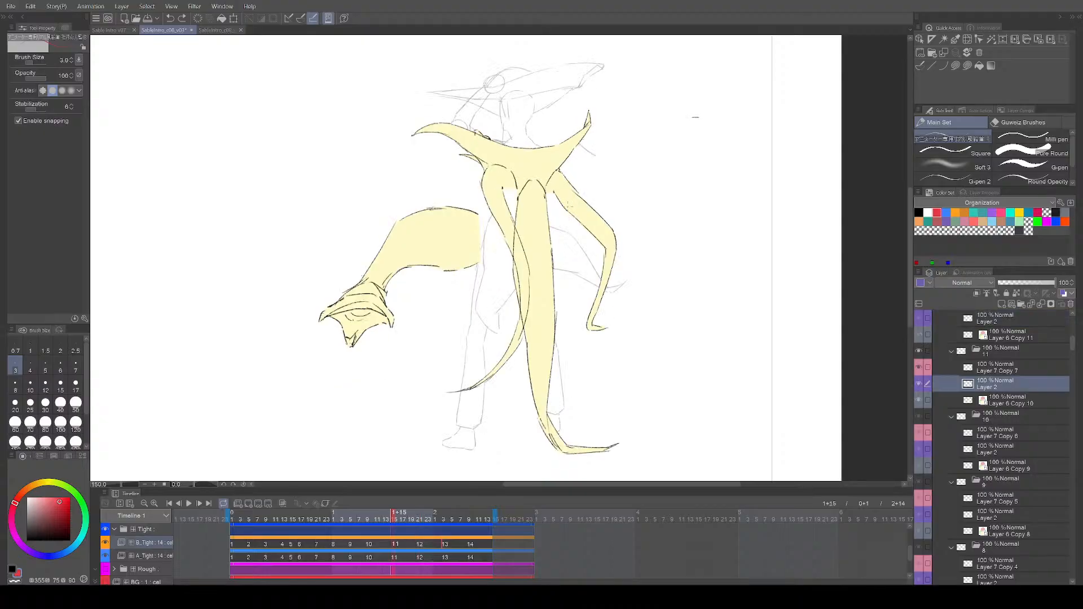
{"action": "key", "text": "comma"}
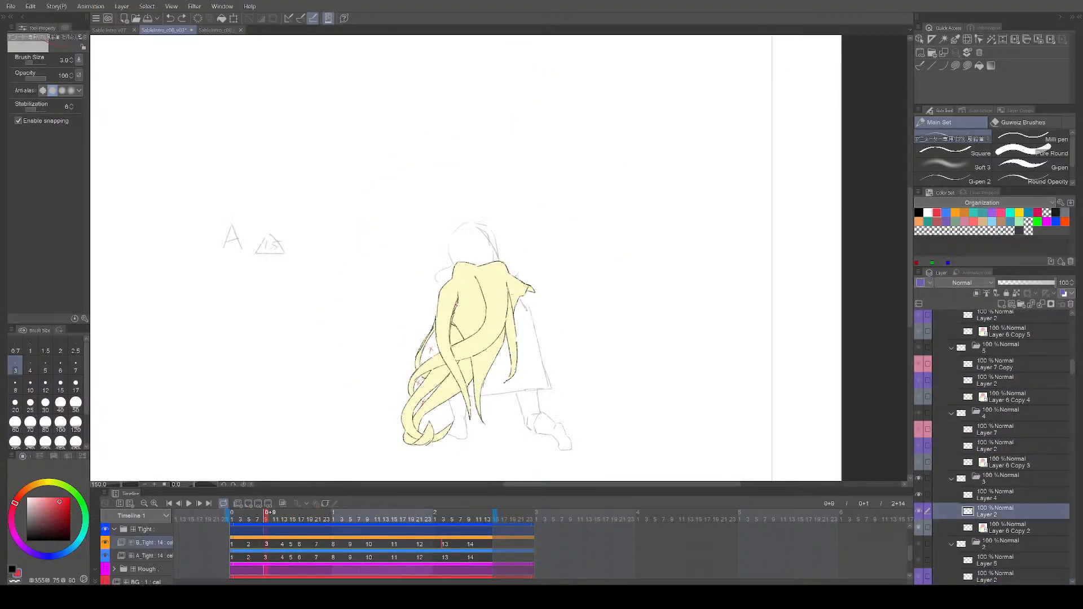
{"action": "key", "text": "Home"}
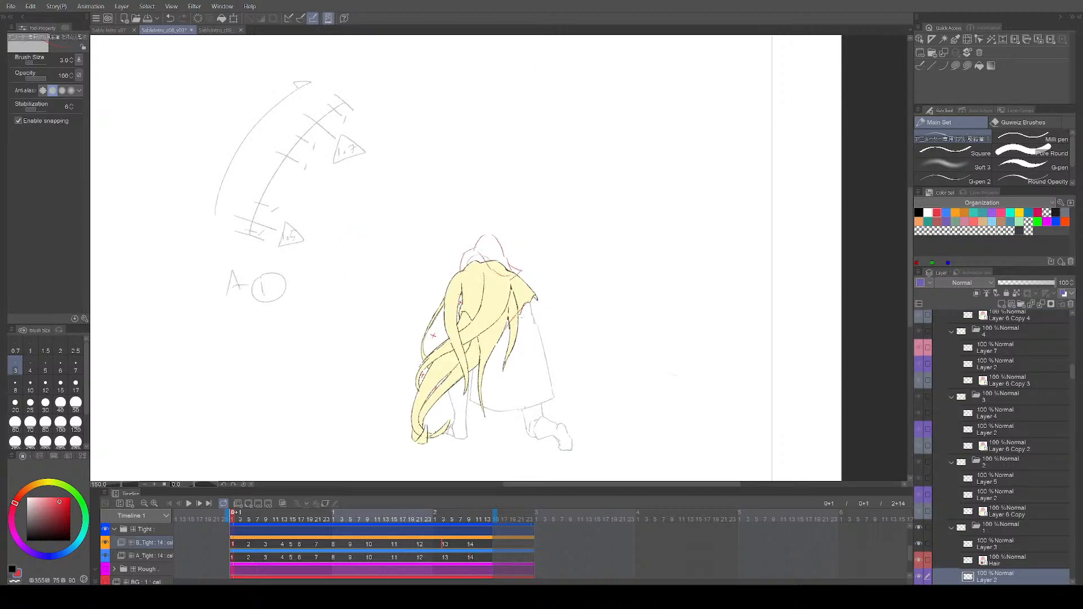
{"action": "key", "text": "space"}
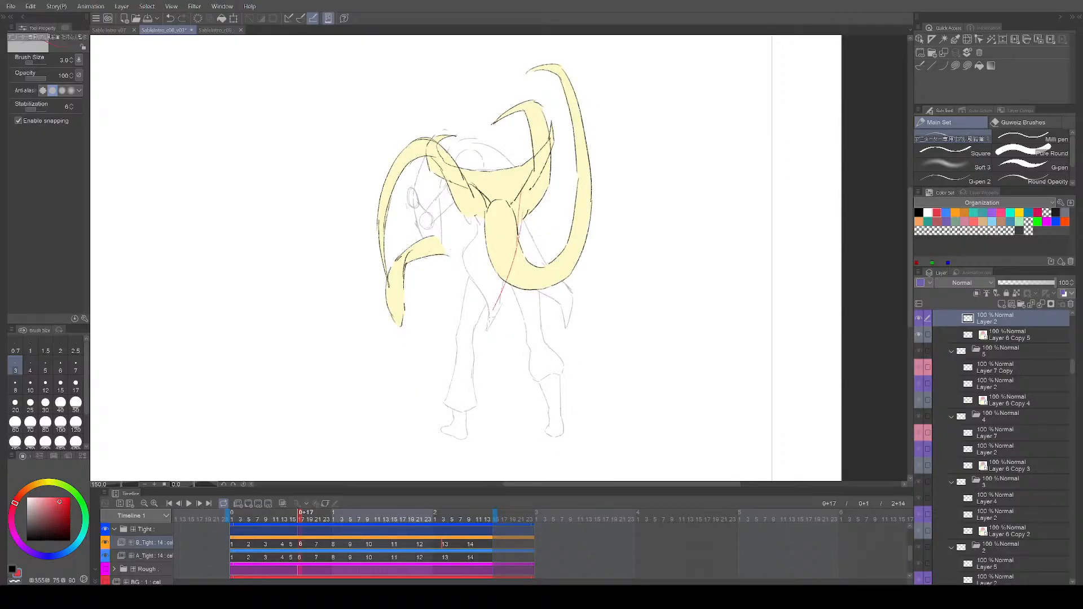
Step: Try sketching red guide curves for a replacement ribbon from the shoulder down past the hips on cel 6
{"action": "left_click_drag", "start_coordinate": [511, 247], "coordinate": [465, 332]}
{"action": "left_click_drag", "start_coordinate": [558, 177], "coordinate": [487, 330]}
{"action": "key", "text": "ctrl+z"}
{"action": "key", "text": "ctrl+z"}
{"action": "mouse_move", "coordinate": [528, 240]}
{"action": "left_mouse_down"}
{"action": "mouse_move", "coordinate": [470, 334]}
{"action": "mouse_move", "coordinate": [489, 310]}
{"action": "mouse_move", "coordinate": [509, 335]}
{"action": "left_mouse_up"}
{"action": "key", "text": "ctrl+z"}
{"action": "key", "text": "ctrl+z"}
{"action": "left_click_drag", "start_coordinate": [462, 282], "coordinate": [518, 365]}
{"action": "left_click_drag", "start_coordinate": [498, 283], "coordinate": [505, 354]}
{"action": "key", "text": "Right"}
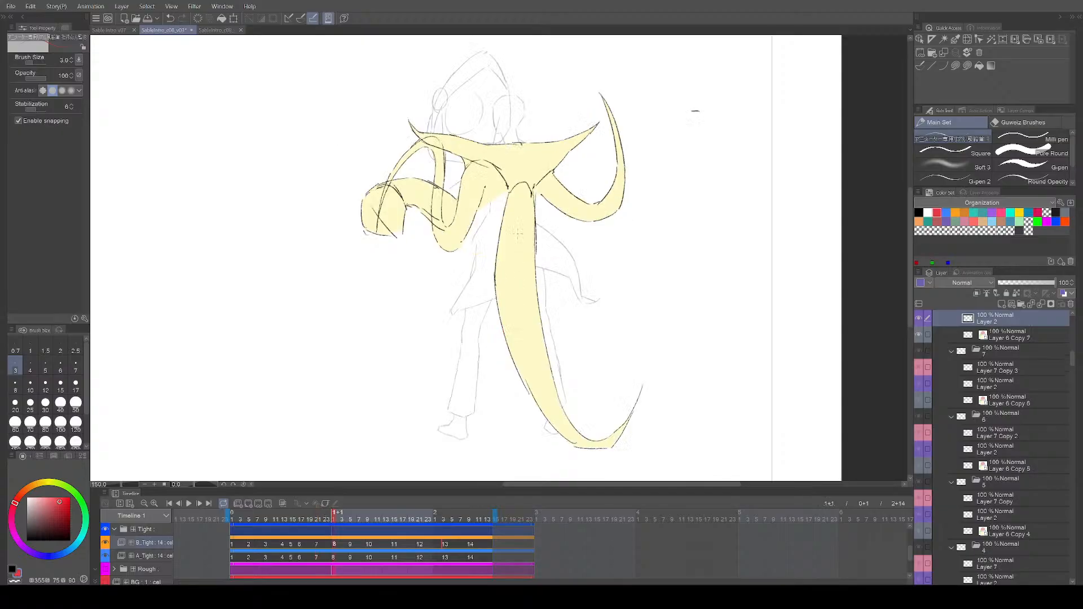
Step: Try sketching the replacement ribbon's red guide curves from the shoulder down to the legs on cel 8
{"action": "left_click_drag", "start_coordinate": [563, 176], "coordinate": [507, 314]}
{"action": "key", "text": "ctrl+z"}
{"action": "left_click_drag", "start_coordinate": [560, 174], "coordinate": [580, 179]}
{"action": "mouse_move", "coordinate": [580, 180]}
{"action": "left_mouse_down"}
{"action": "mouse_move", "coordinate": [565, 186]}
{"action": "mouse_move", "coordinate": [524, 257]}
{"action": "mouse_move", "coordinate": [497, 333]}
{"action": "left_mouse_up"}
{"action": "key", "text": "ctrl+z"}
{"action": "mouse_move", "coordinate": [525, 280]}
{"action": "left_mouse_down"}
{"action": "mouse_move", "coordinate": [499, 331]}
{"action": "mouse_move", "coordinate": [457, 388]}
{"action": "left_mouse_up"}
{"action": "key", "text": "ctrl+z"}
{"action": "key", "text": "ctrl+z"}
{"action": "left_click_drag", "start_coordinate": [461, 285], "coordinate": [504, 390]}
{"action": "left_click_drag", "start_coordinate": [501, 319], "coordinate": [497, 389]}
Step: Try continuing the red ribbon guide curves on the cels from 9 to 12
{"action": "key", "text": "."}
{"action": "left_click_drag", "start_coordinate": [471, 286], "coordinate": [514, 349]}
{"action": "mouse_move", "coordinate": [536, 259]}
{"action": "left_mouse_down"}
{"action": "mouse_move", "coordinate": [581, 180]}
{"action": "mouse_move", "coordinate": [611, 213]}
{"action": "mouse_move", "coordinate": [519, 321]}
{"action": "left_mouse_up"}
{"action": "key", "text": "."}
{"action": "key", "text": "."}
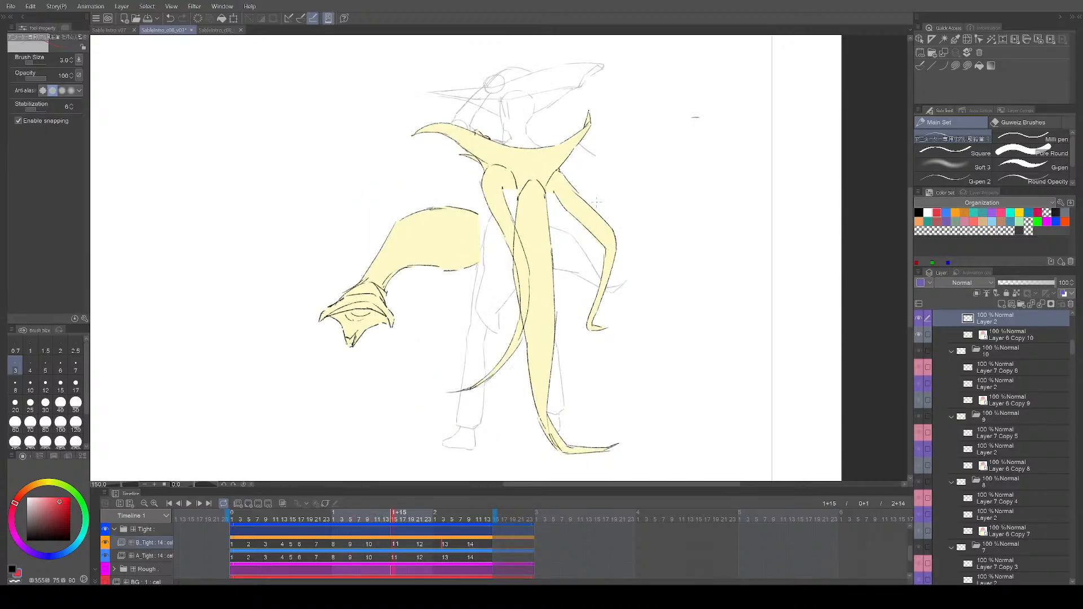
{"action": "key", "text": "."}
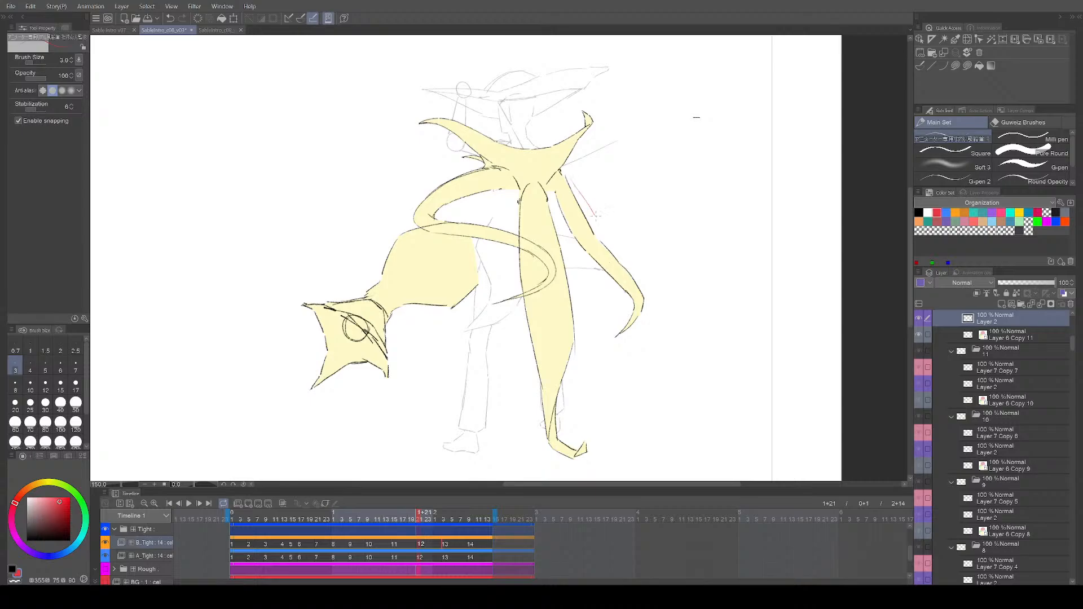
{"action": "left_click_drag", "start_coordinate": [577, 224], "coordinate": [545, 289]}
{"action": "key", "text": "."}
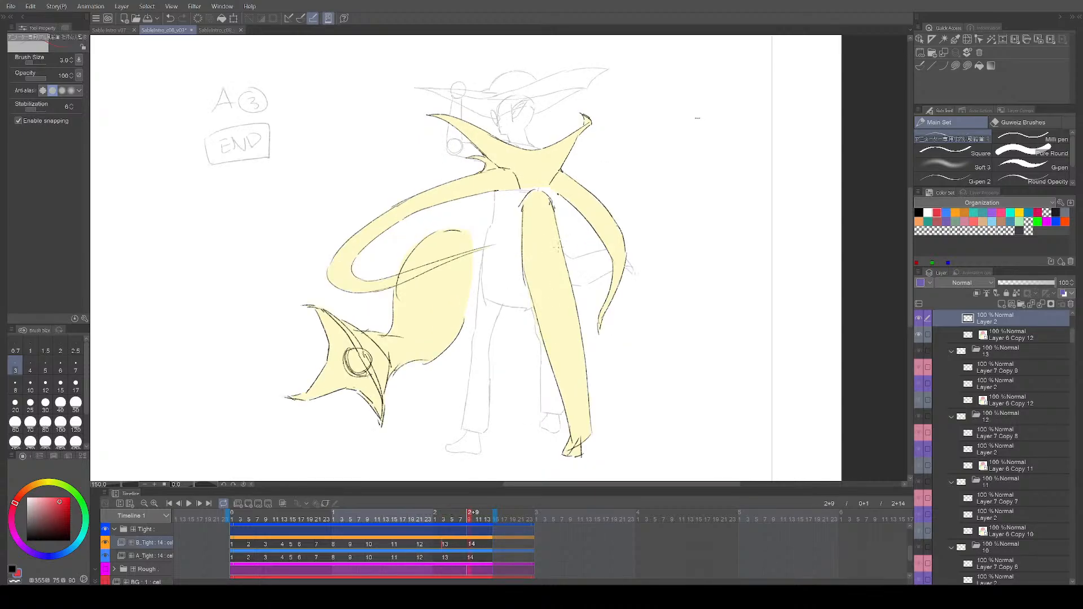
Step: Play back the sketched guide motion and examine where the ribbons attach to the collar on cel 10
{"action": "key", "text": "space"}
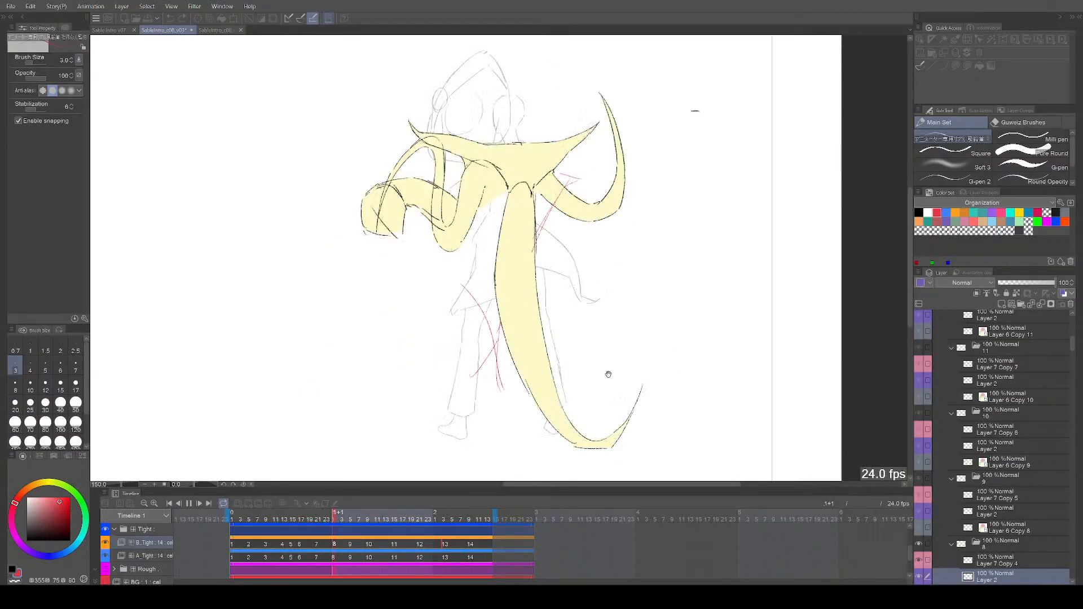
{"action": "key", "text": "space"}
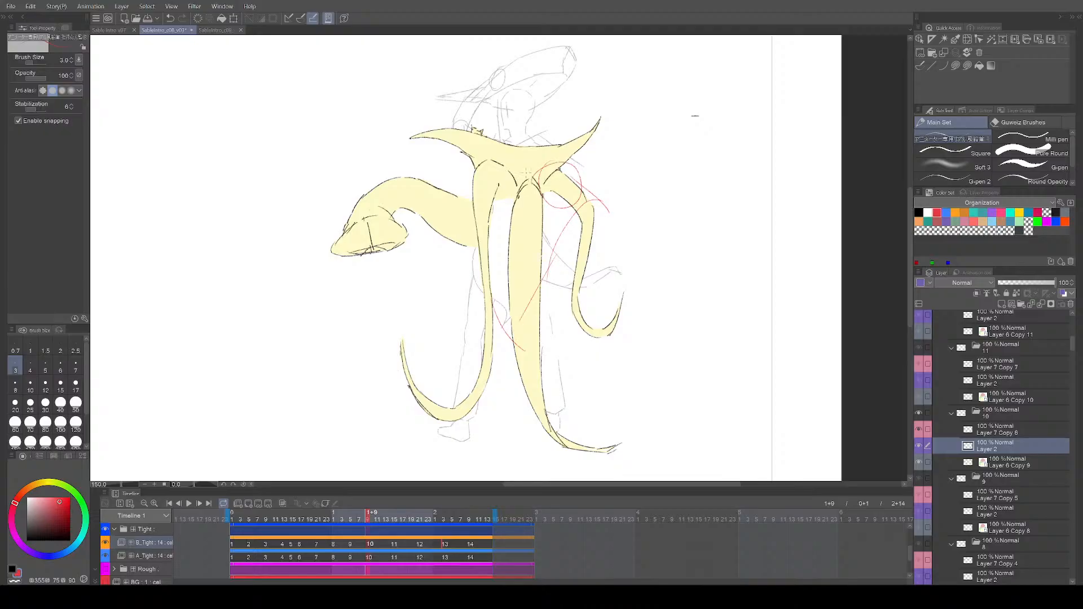
{"action": "scroll", "coordinate": [545, 186], "scroll_direction": "up", "scroll_amount": 5}
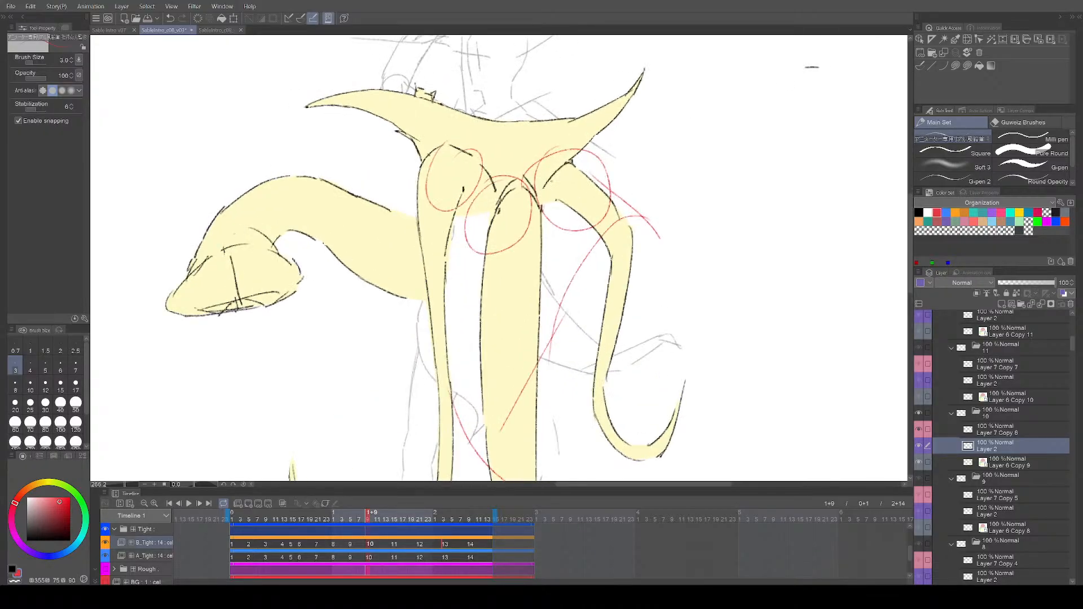
{"action": "scroll", "coordinate": [606, 268], "scroll_direction": "down", "scroll_amount": 4}
Step: Undo the red guide circles and curves, working back from cel 10 to cel 6
{"action": "left_click_drag", "start_coordinate": [606, 290], "coordinate": [580, 288]}
{"action": "key", "text": "ctrl+s"}
{"action": "key", "text": "ctrl+z"}
{"action": "key", "text": "ctrl+z"}
{"action": "key", "text": "ctrl+z"}
{"action": "key", "text": "comma"}
{"action": "key", "text": "comma"}
{"action": "key", "text": "comma"}
{"action": "key", "text": "comma"}
{"action": "key", "text": "comma"}
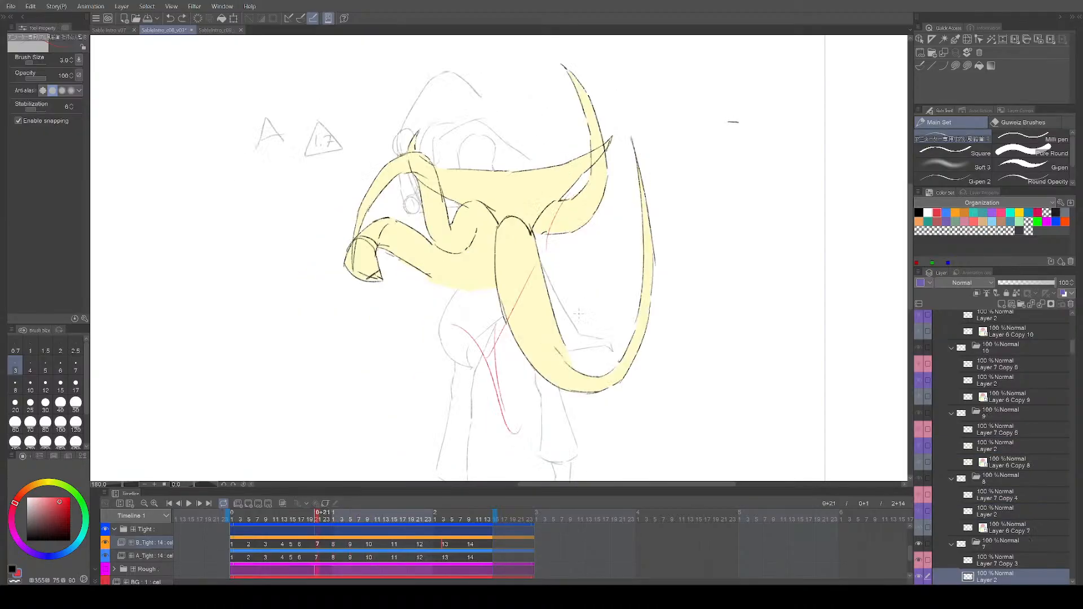
{"action": "key", "text": "period"}
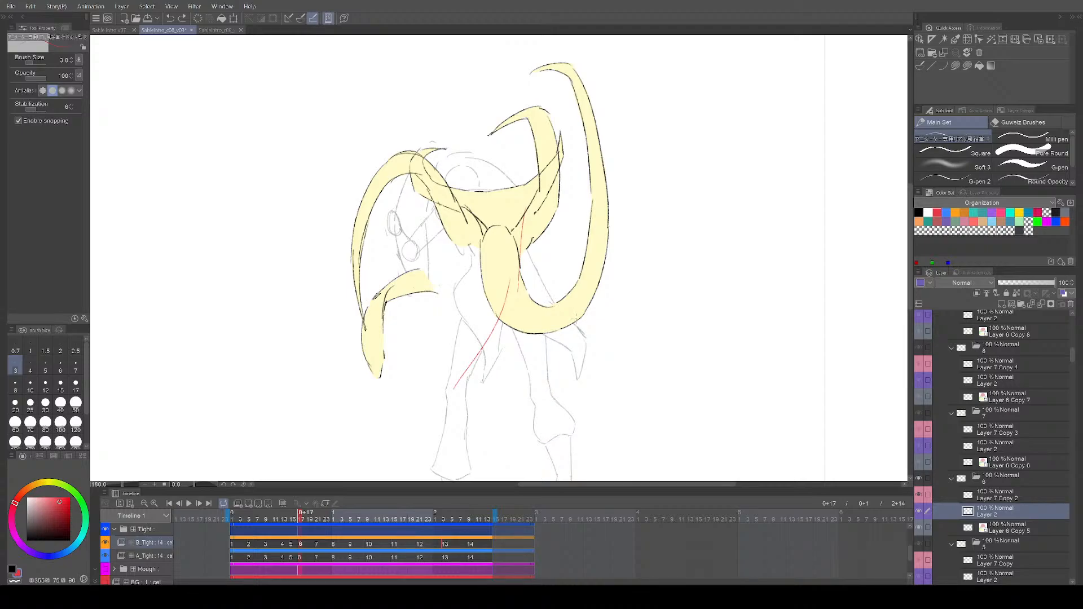
{"action": "key", "text": "ctrl+z"}
{"action": "key", "text": "ctrl+z"}
Step: Step back to the early cels and go forward through to cel 14 to review the animation
{"action": "key", "text": "comma"}
{"action": "key", "text": "comma"}
{"action": "key", "text": "comma"}
{"action": "scroll", "coordinate": [576, 322], "scroll_direction": "down", "scroll_amount": 2}
{"action": "left_click_drag", "start_coordinate": [592, 351], "coordinate": [548, 341]}
{"action": "key", "text": "comma"}
{"action": "key", "text": "period"}
{"action": "key", "text": "period"}
{"action": "key", "text": "period"}
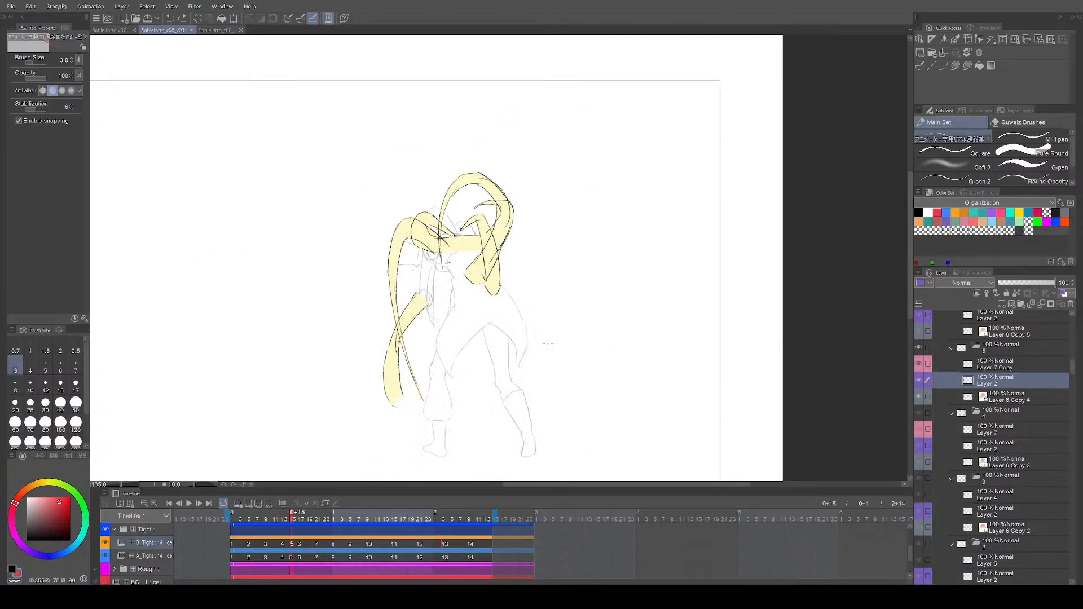
{"action": "key", "text": "period"}
{"action": "key", "text": "period"}
{"action": "key", "text": "period"}
{"action": "key", "text": "period"}
{"action": "key", "text": "period"}
{"action": "key", "text": "period"}
{"action": "key", "text": "period"}
{"action": "key", "text": "period"}
{"action": "key", "text": "period"}
Step: Make Layer 7 Copy 10 active on cel 14 and erase the stray dash beside the figure
{"action": "scroll", "coordinate": [616, 210], "scroll_direction": "up", "scroll_amount": 2}
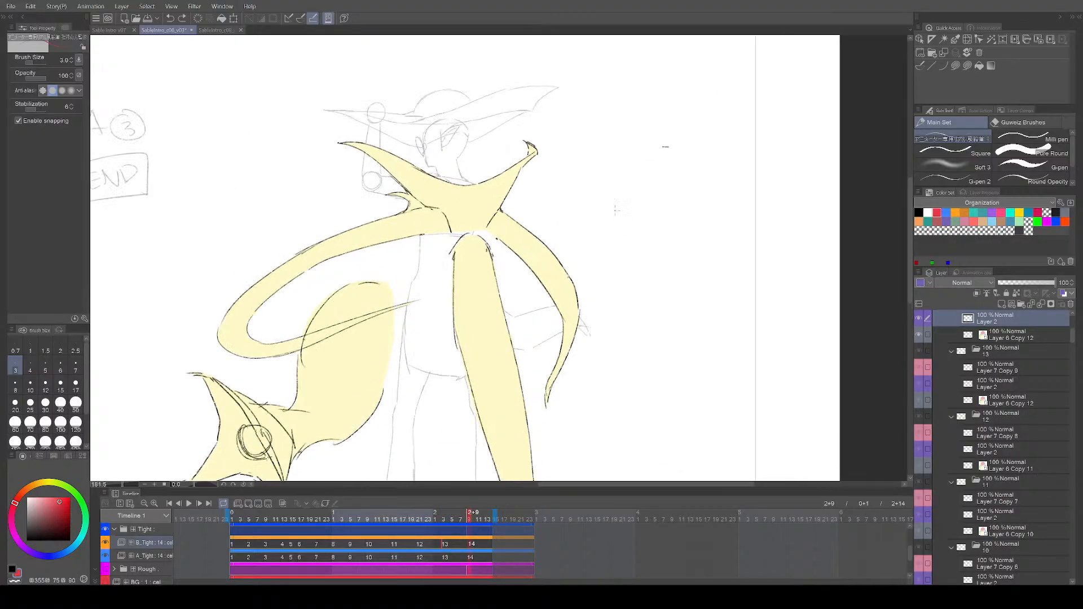
{"action": "key", "text": "alt+bracketright"}
{"action": "key", "text": "e"}
{"action": "left_click_drag", "start_coordinate": [667, 149], "coordinate": [670, 158]}
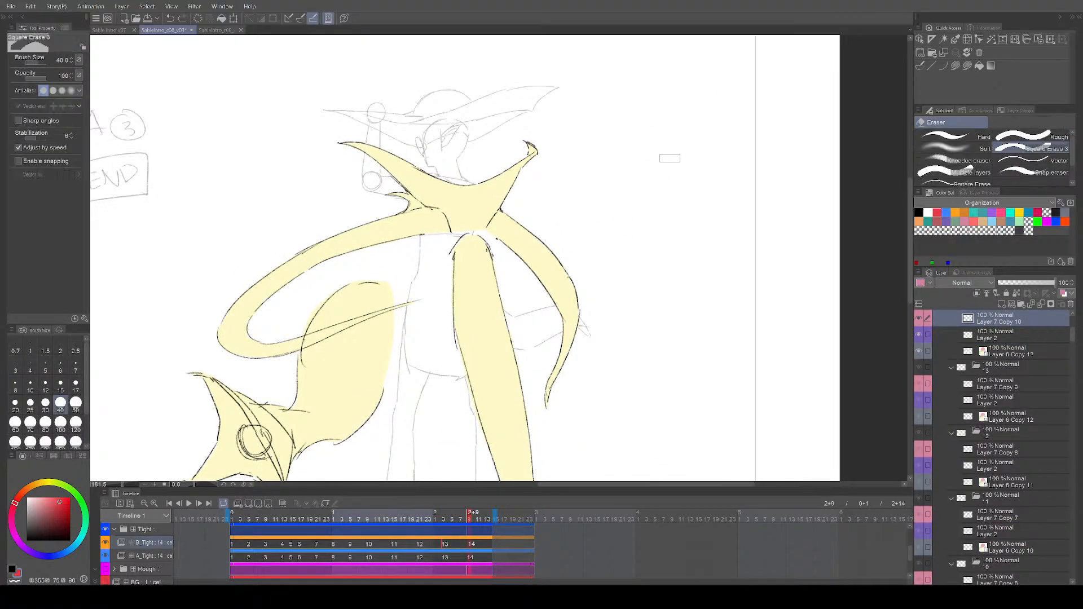
Step: Go to cel 13 and make its Layer 7 Copy 9 the active layer for erasing
{"action": "key", "text": "comma"}
{"action": "key", "text": "e"}
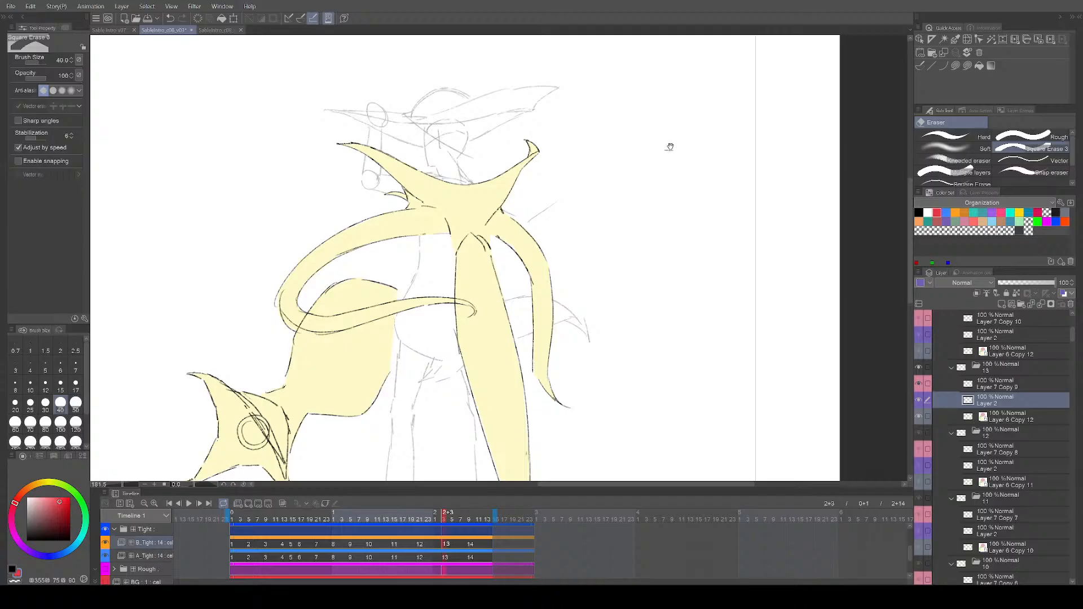
{"action": "key", "text": "alt+bracketright"}
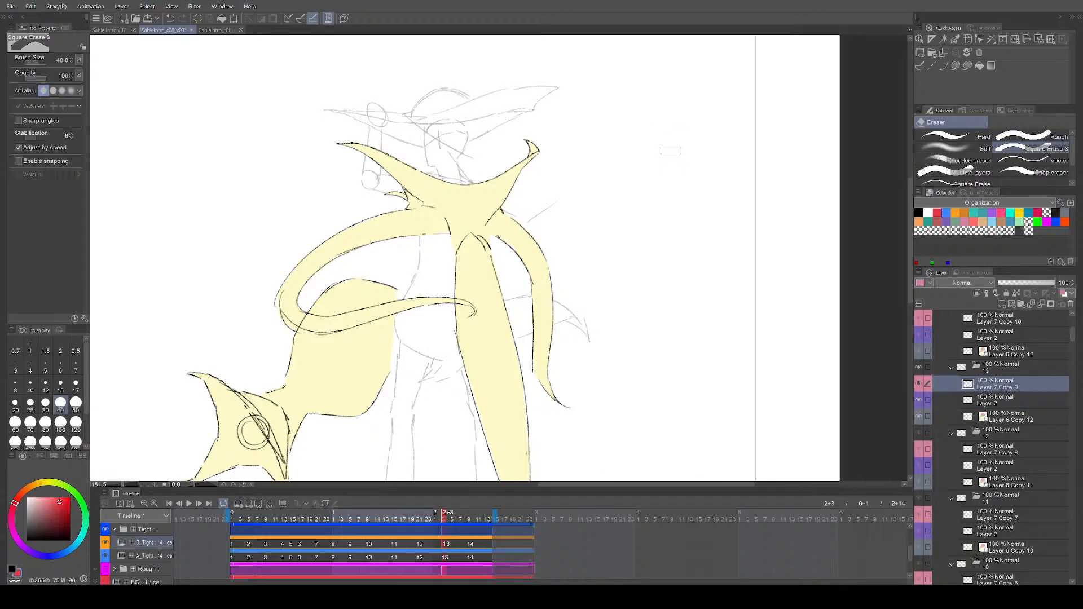
Step: Step back through the B_Tight cels from 13 to 6, checking the top hair line layer of each
{"action": "key", "text": "comma"}
{"action": "key", "text": "comma"}
{"action": "key", "text": "period"}
{"action": "key", "text": "alt+bracketright"}
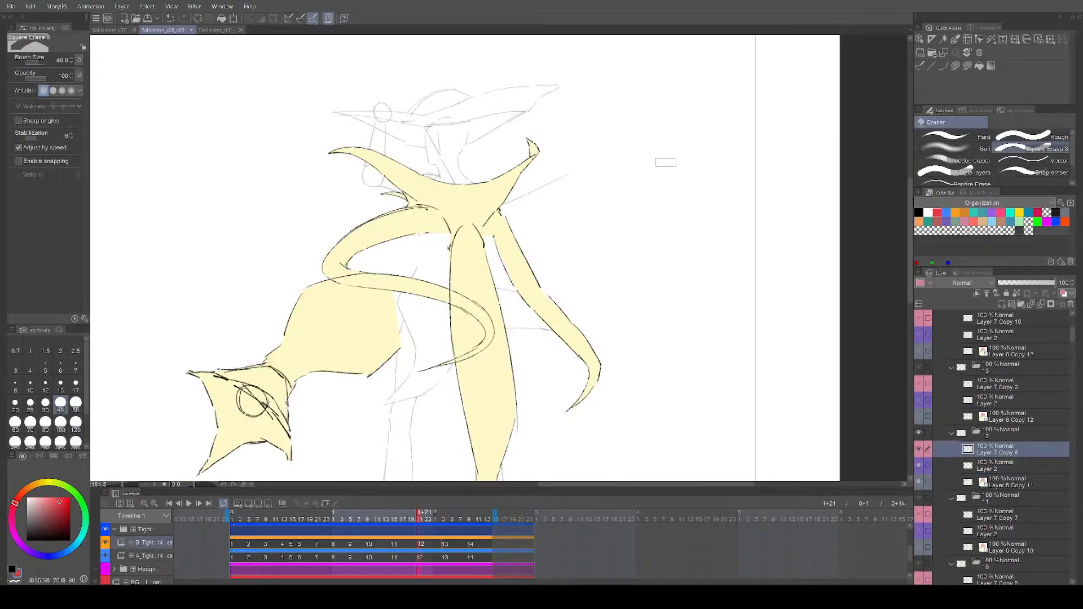
{"action": "key", "text": "comma"}
{"action": "key", "text": "alt+bracketright"}
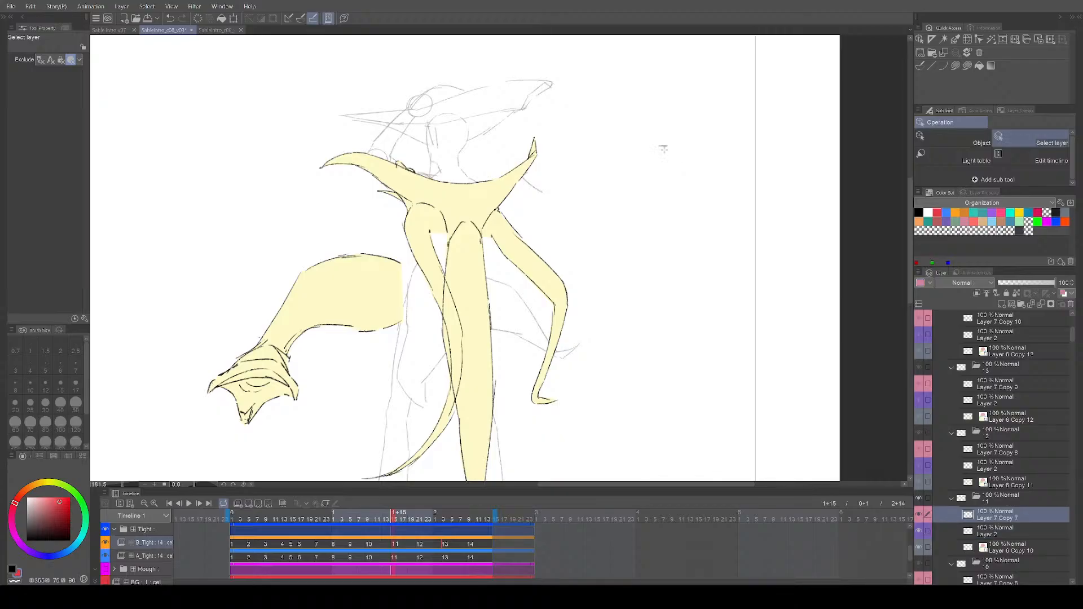
{"action": "key", "text": "comma"}
{"action": "key", "text": "alt+bracketright"}
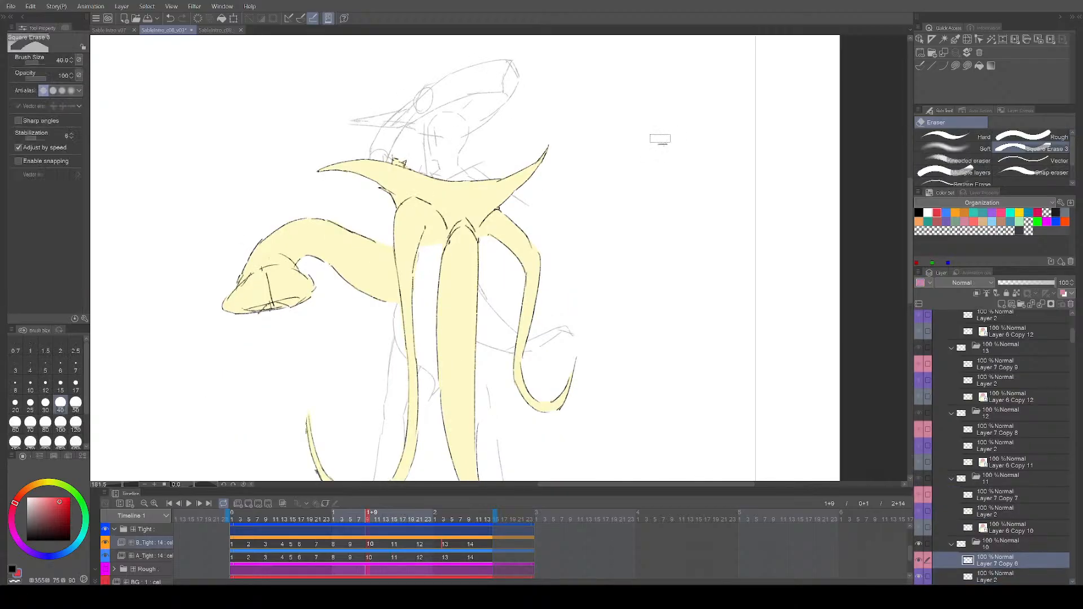
{"action": "key", "text": "comma"}
{"action": "key", "text": "alt+bracketright"}
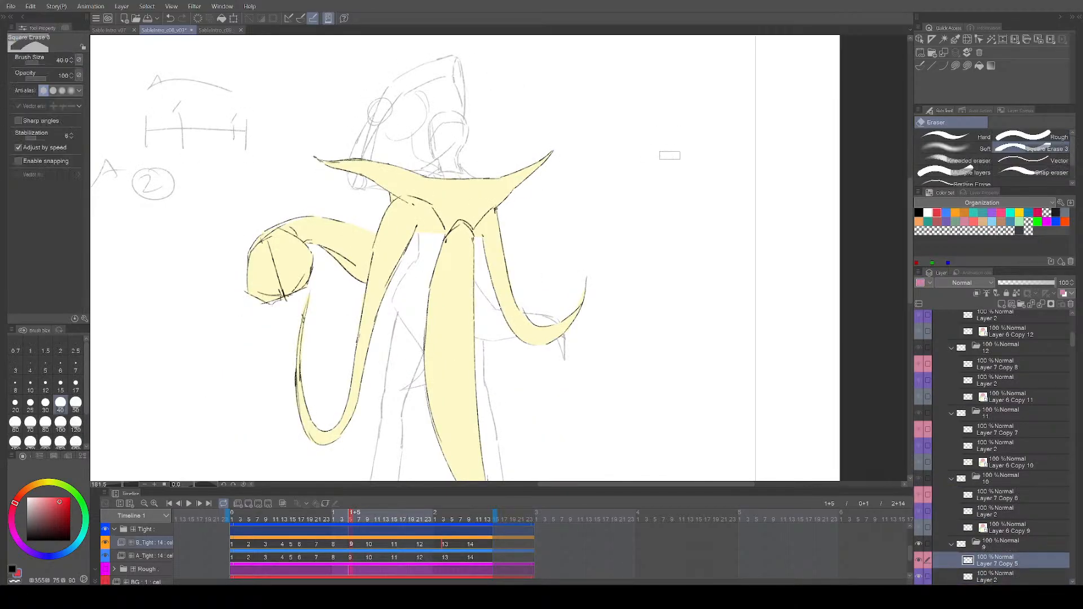
{"action": "key", "text": "comma"}
{"action": "key", "text": "alt+bracketright"}
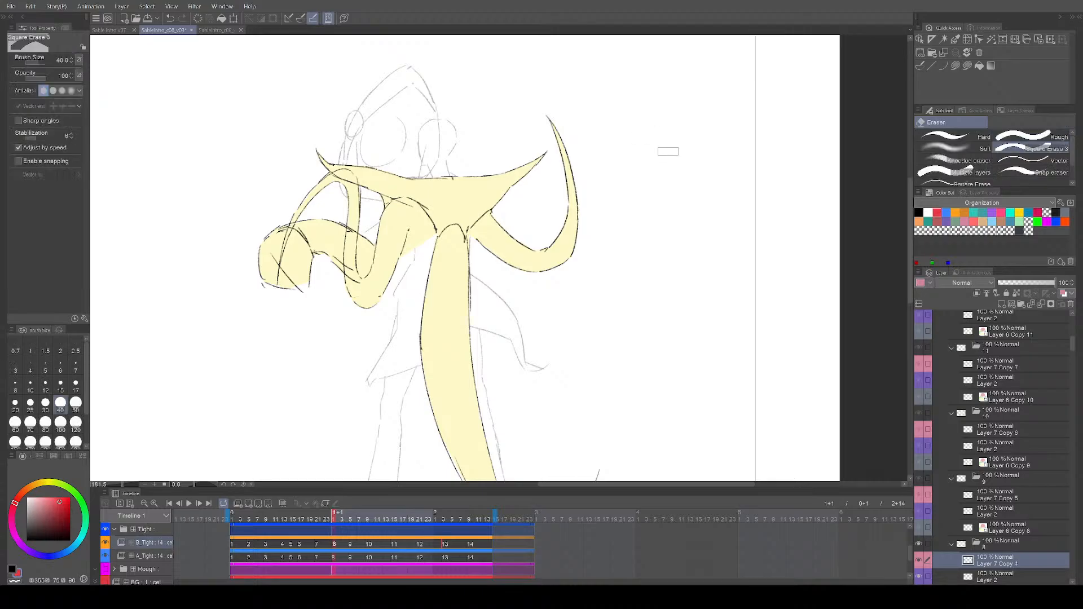
{"action": "key", "text": "comma"}
{"action": "key", "text": "alt+bracketright"}
{"action": "key", "text": "e"}
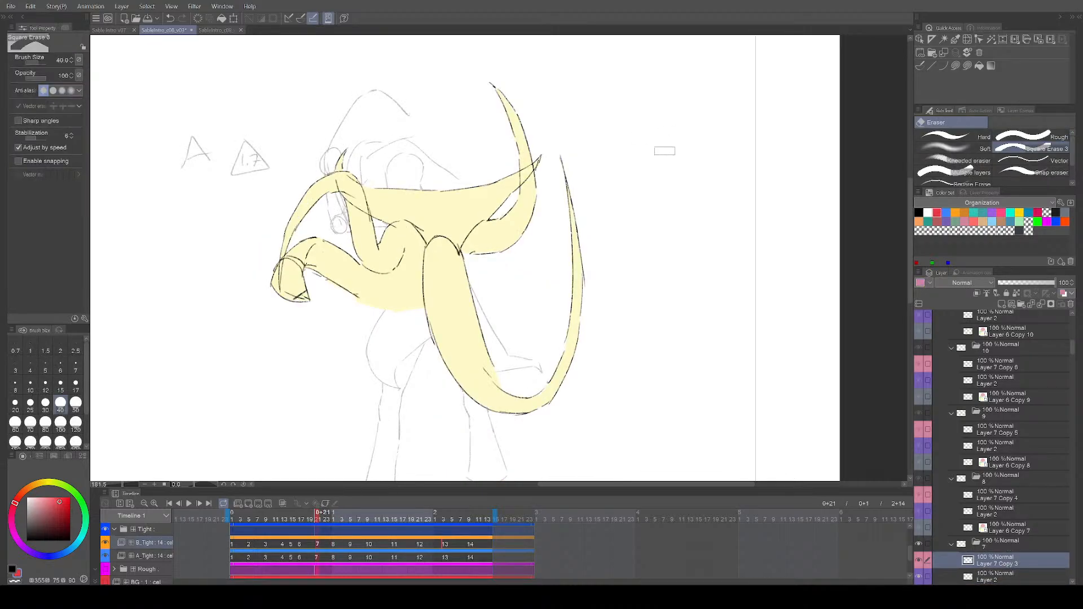
{"action": "key", "text": "comma"}
Step: Play the animation with the full figure in view and review the hair motion
{"action": "scroll", "coordinate": [653, 169], "scroll_direction": "down", "scroll_amount": 2}
{"action": "mouse_move", "coordinate": [645, 262]}
{"action": "left_mouse_down"}
{"action": "mouse_move", "coordinate": [632, 265]}
{"action": "mouse_move", "coordinate": [636, 245]}
{"action": "mouse_move", "coordinate": [626, 270]}
{"action": "left_mouse_up"}
{"action": "key", "text": "p"}
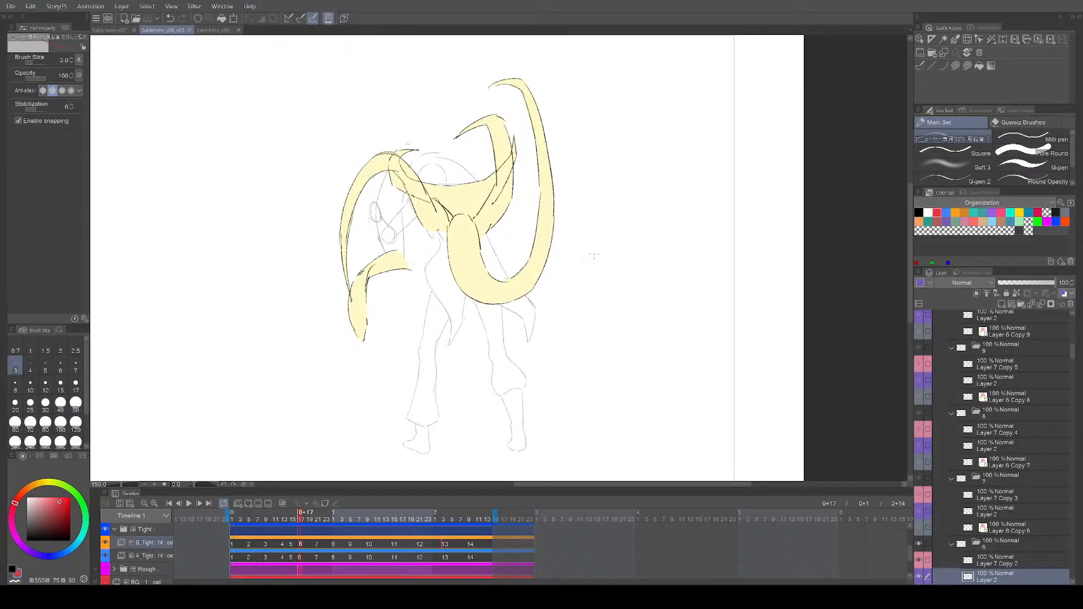
{"action": "left_click_drag", "start_coordinate": [614, 387], "coordinate": [614, 400]}
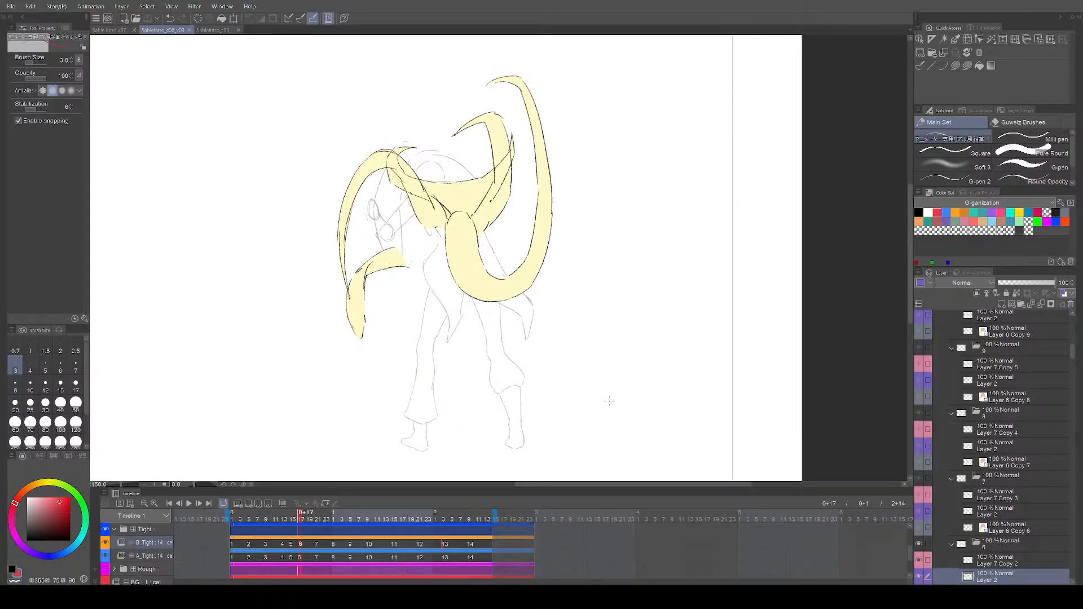
{"action": "key", "text": "Return"}
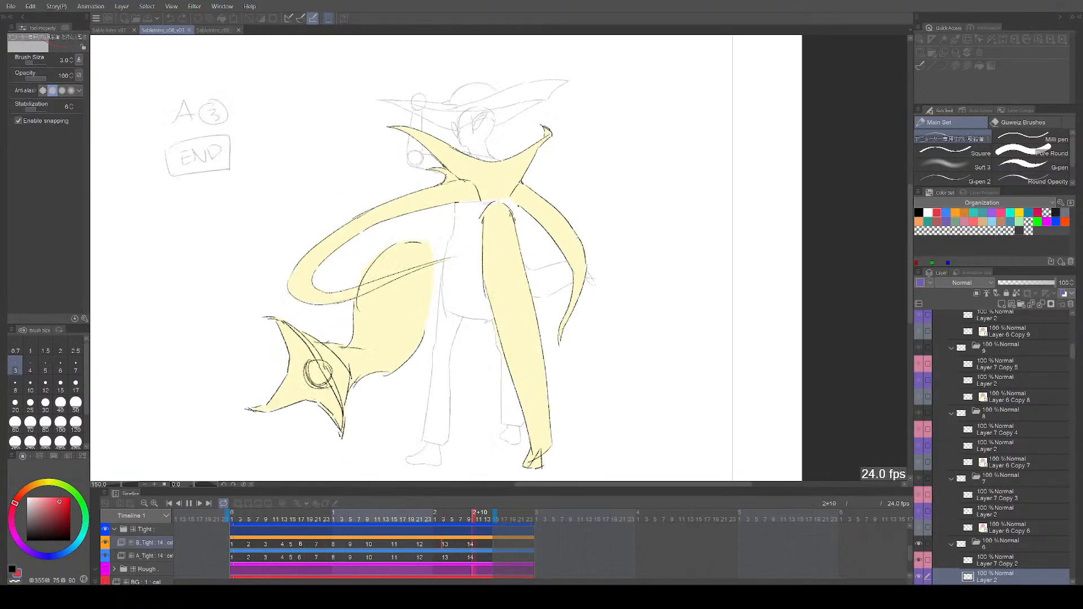
{"action": "key", "text": "space"}
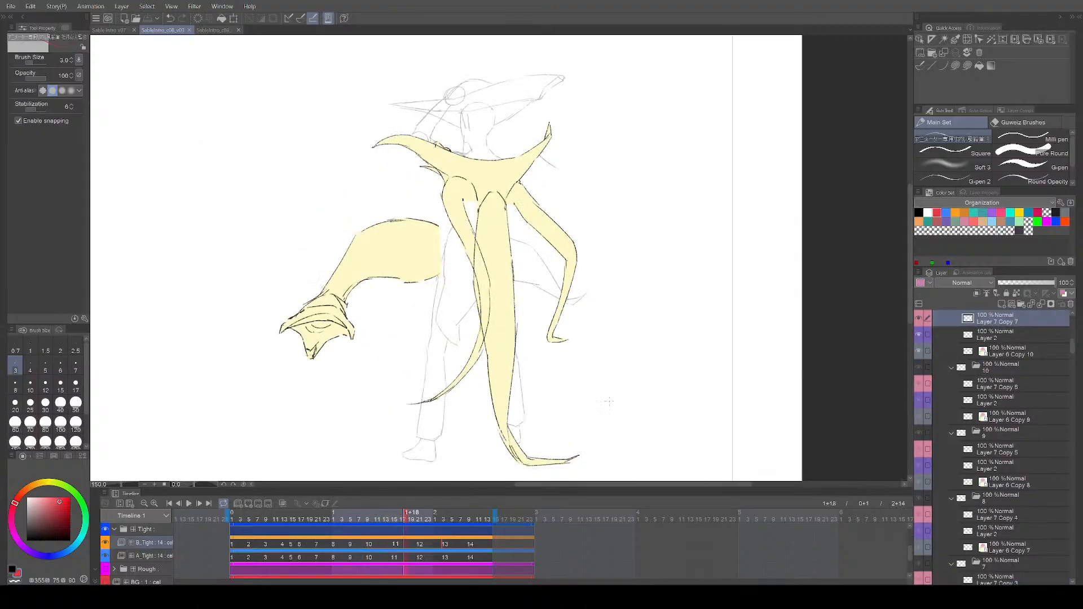
{"action": "key", "text": "space"}
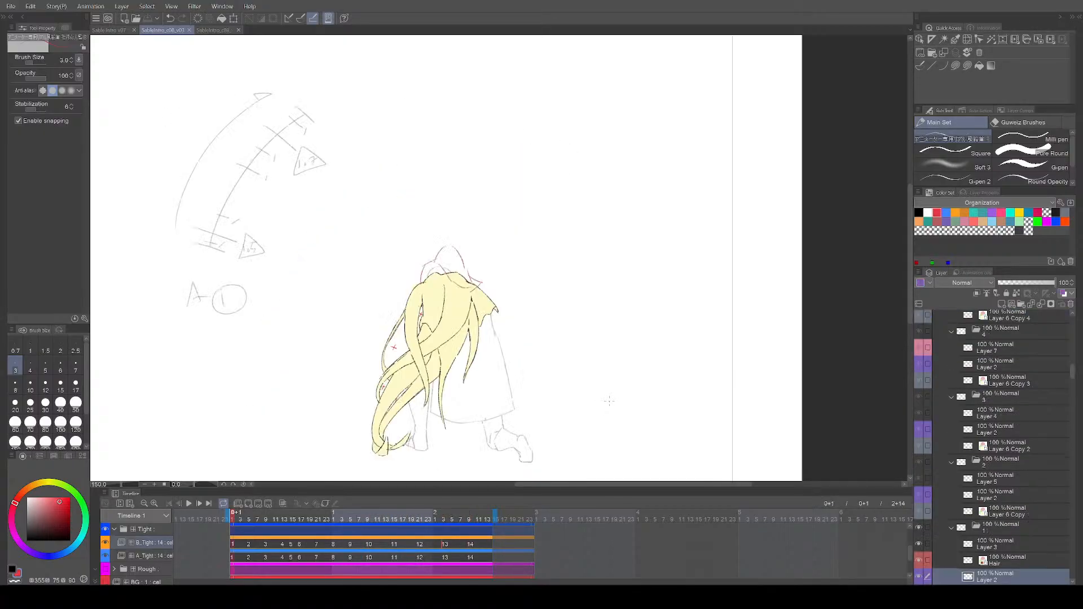
{"action": "key", "text": "space"}
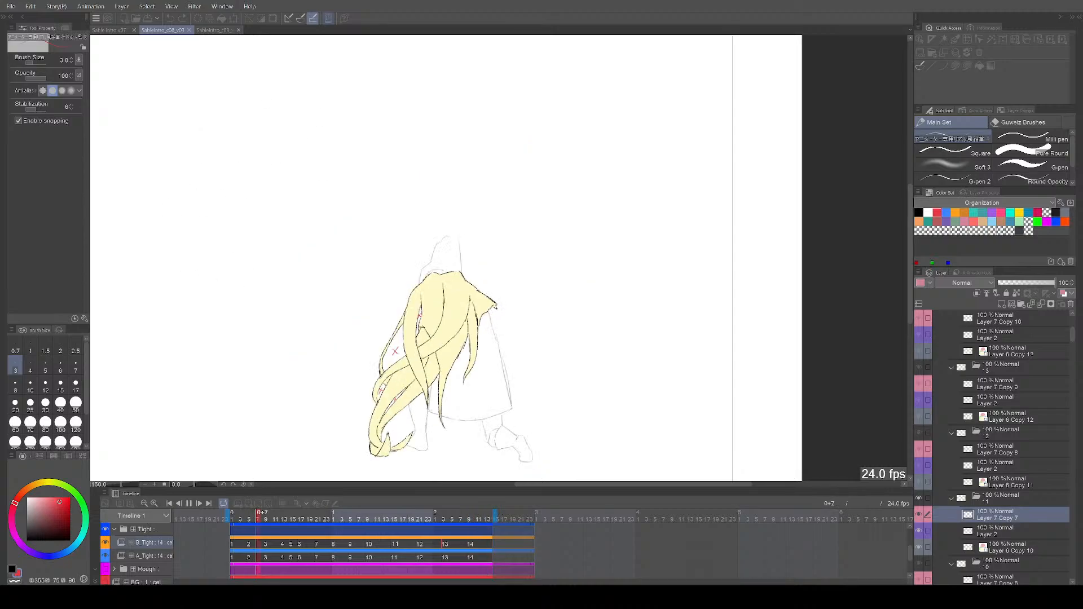
{"action": "key", "text": "space"}
{"action": "key", "text": "space"}
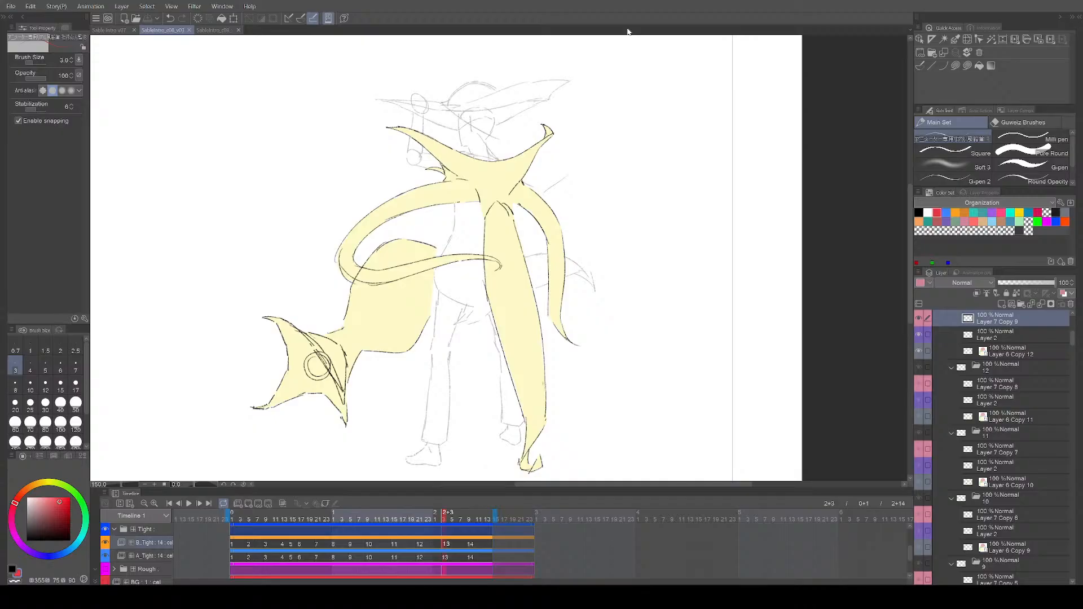
Step: Replay the animation in short bursts, pausing to check individual poses through to the final cel
{"action": "key", "text": "Return"}
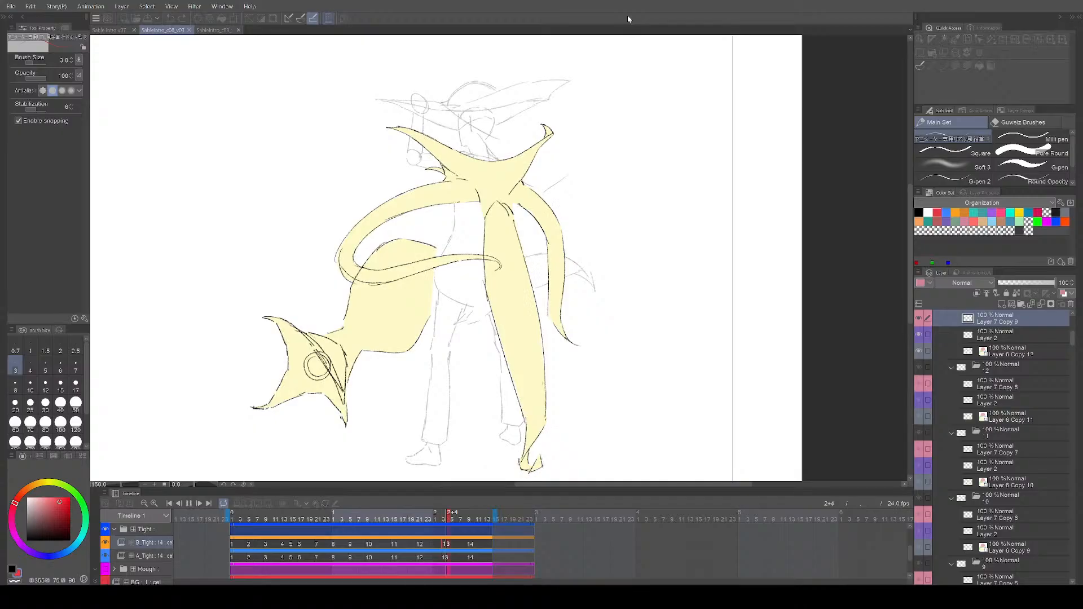
{"action": "key", "text": "Return"}
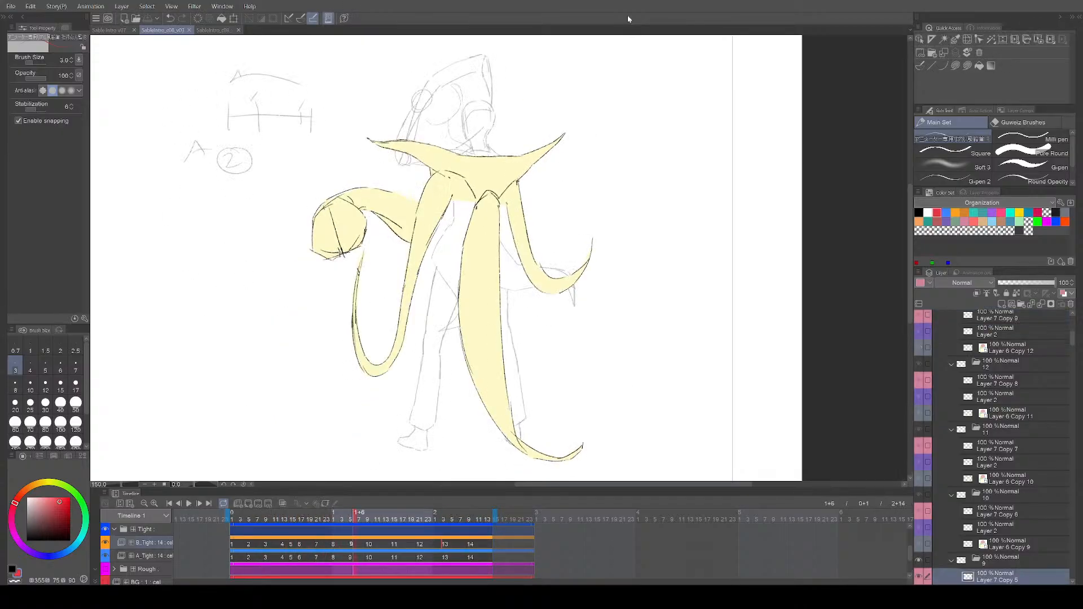
{"action": "key", "text": "Return"}
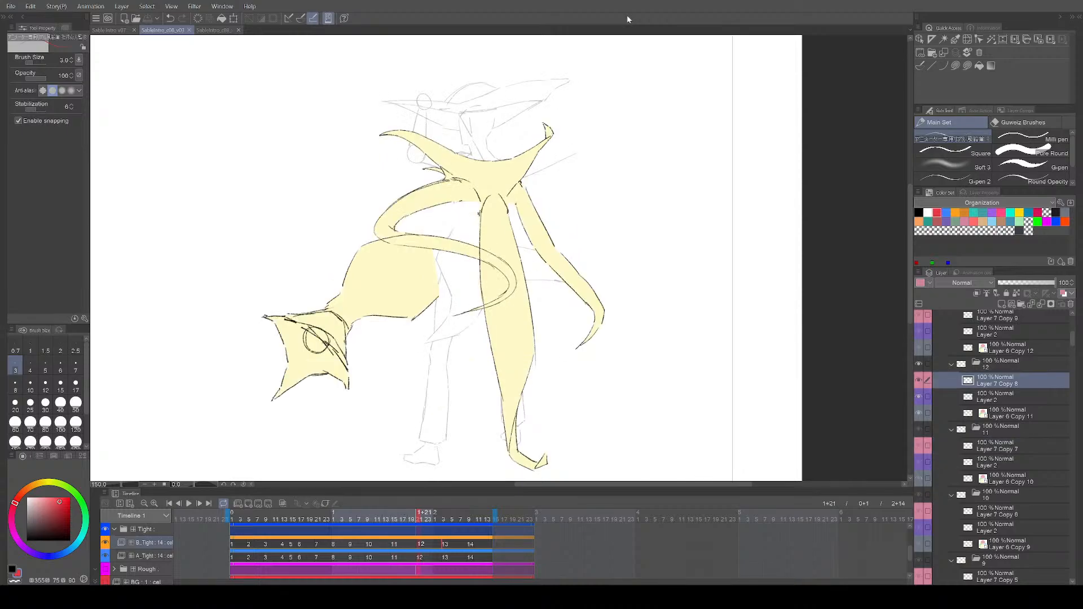
{"action": "key", "text": "Return"}
{"action": "key", "text": "Return"}
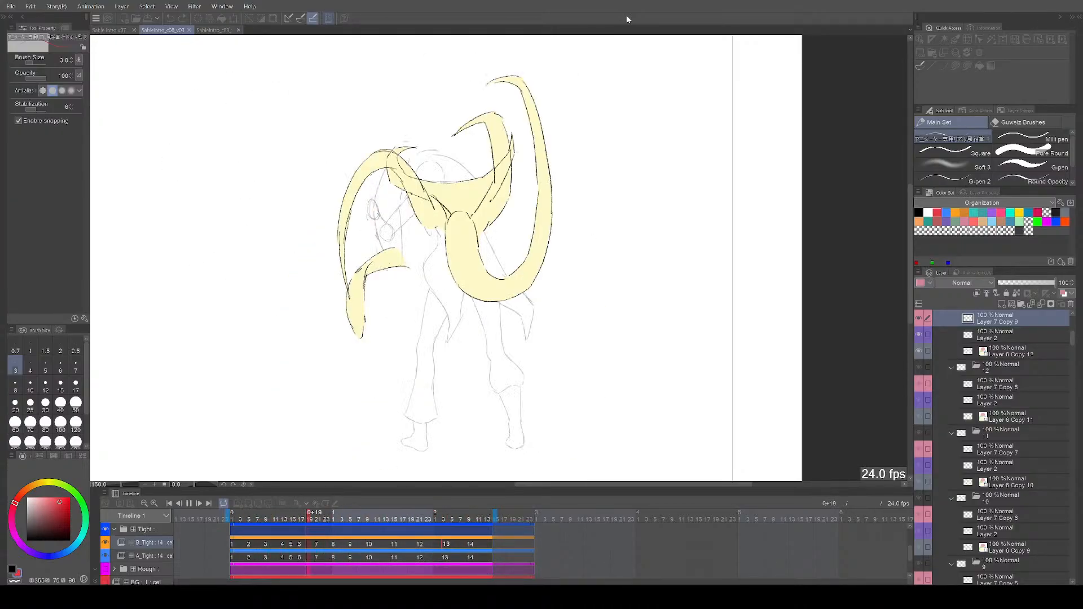
{"action": "key", "text": "space"}
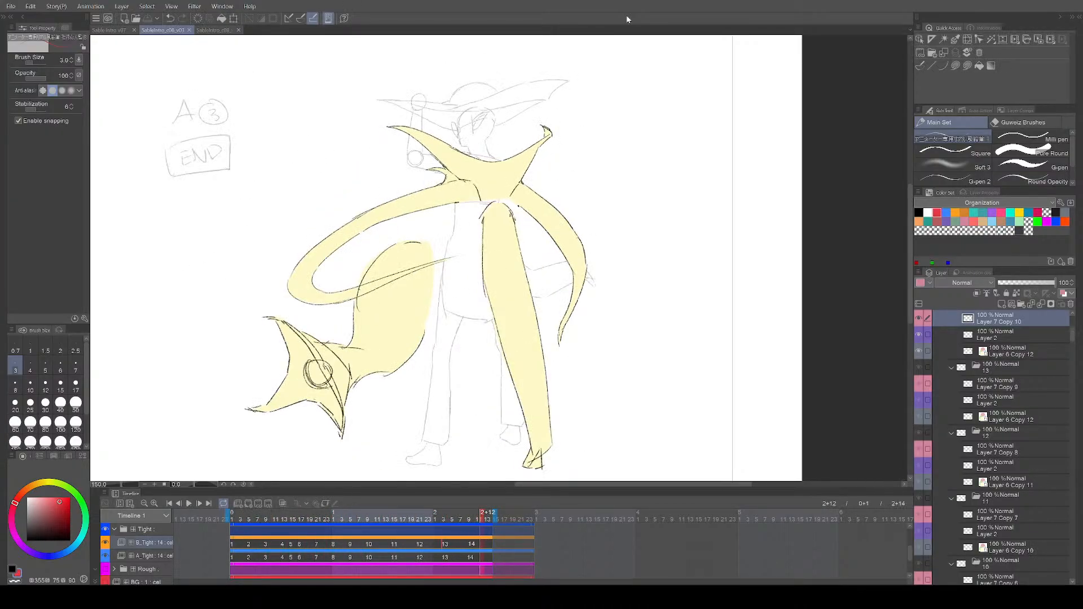
Step: Step back and forth between the last cels to compare the hair poses around cel 12
{"action": "key", "text": "Left"}
{"action": "key", "text": "Left"}
{"action": "key", "text": "Left"}
{"action": "key", "text": "Left"}
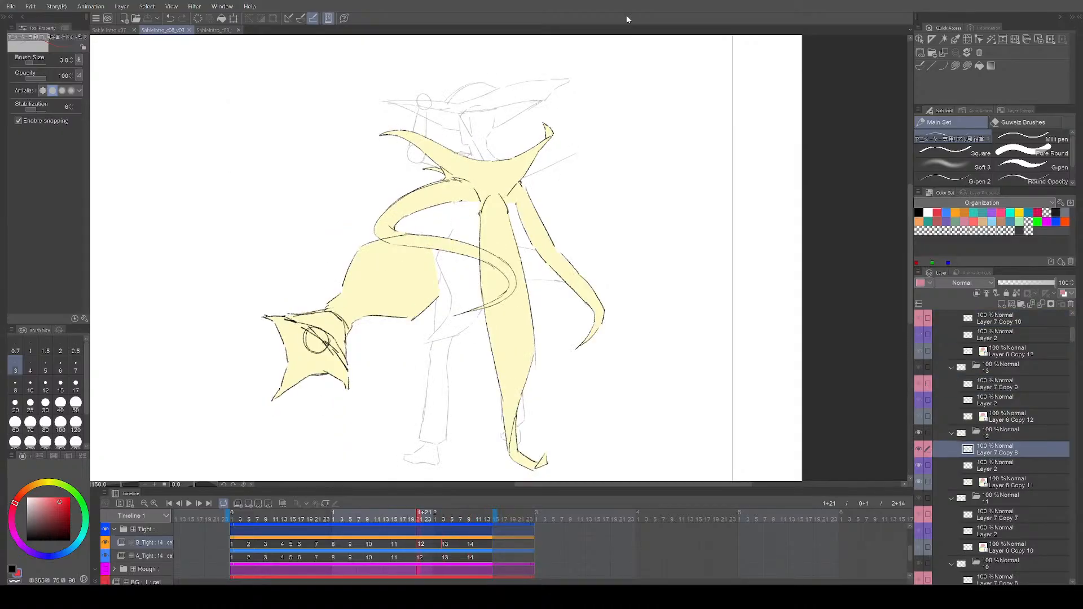
{"action": "key", "text": "Right"}
{"action": "key", "text": "Right"}
{"action": "key", "text": "Right"}
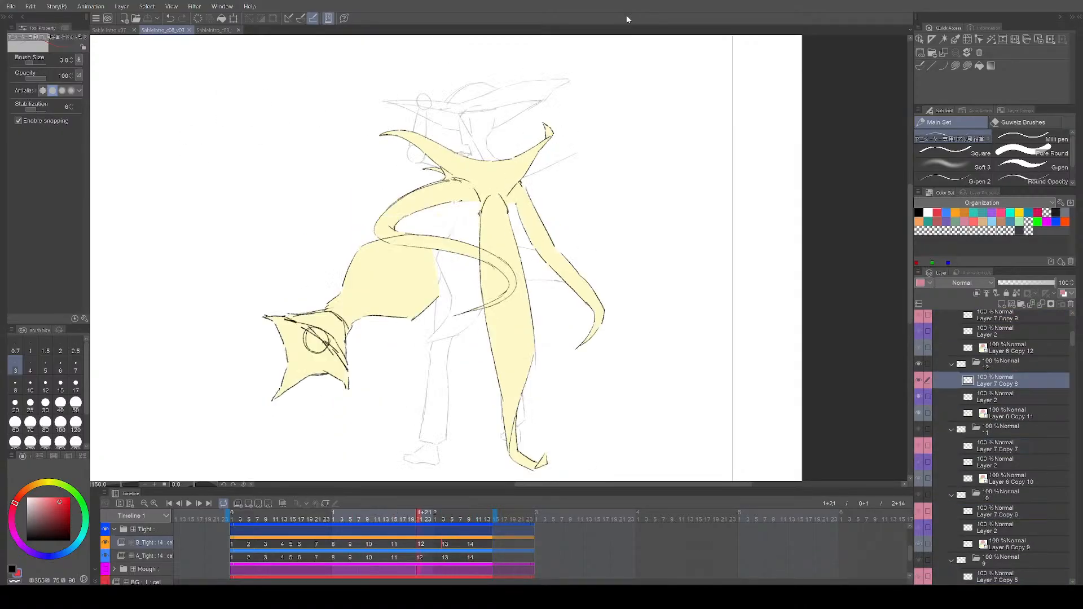
Step: Play the animation once more and examine cels 1 to 4 frame by frame
{"action": "key", "text": "space"}
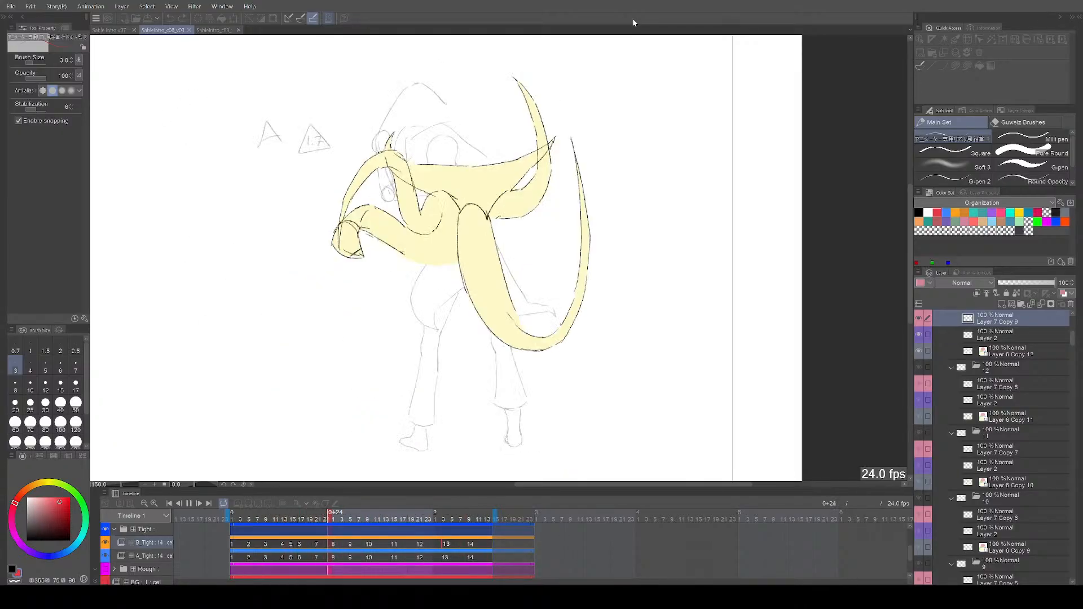
{"action": "key", "text": "space"}
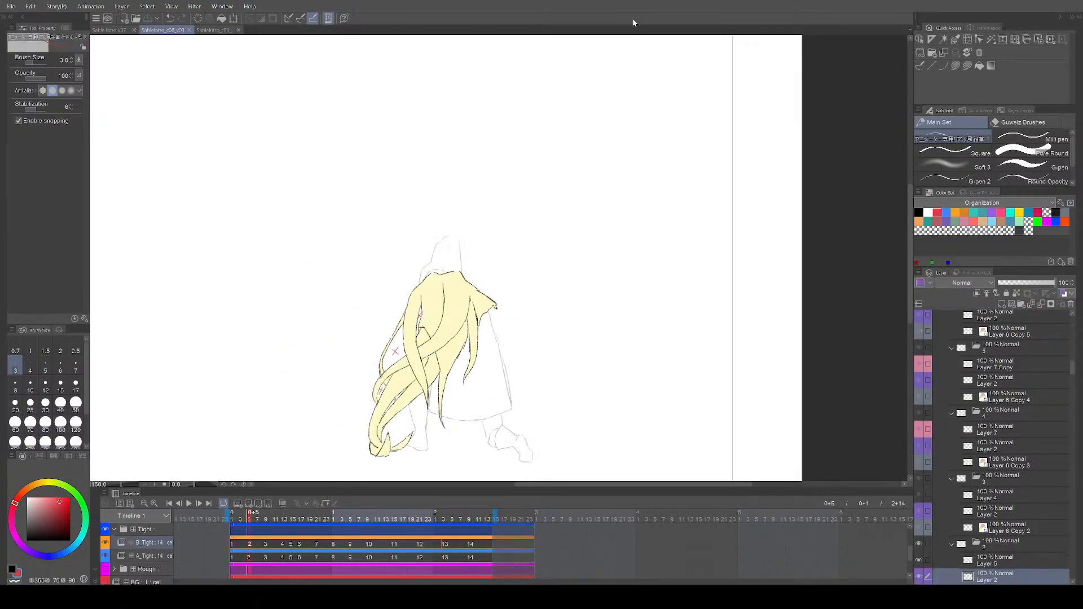
{"action": "key", "text": "Right"}
{"action": "key", "text": "Left"}
{"action": "key", "text": "Left"}
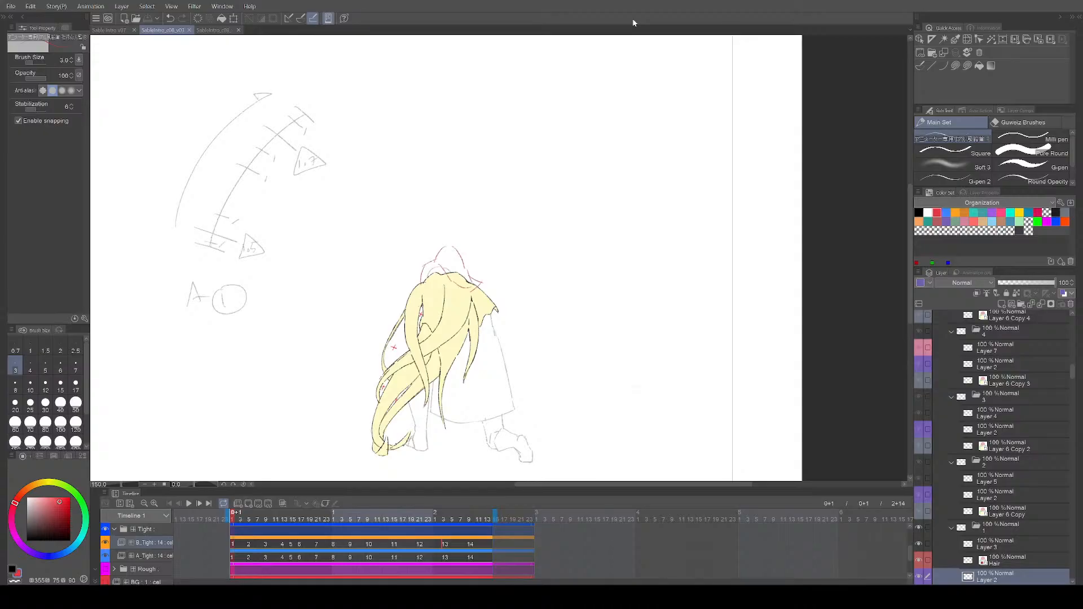
{"action": "key", "text": "Left"}
{"action": "key", "text": "Left"}
{"action": "key", "text": "Left"}
{"action": "key", "text": "Left"}
{"action": "key", "text": "Left"}
{"action": "key", "text": "Left"}
{"action": "key", "text": "Left"}
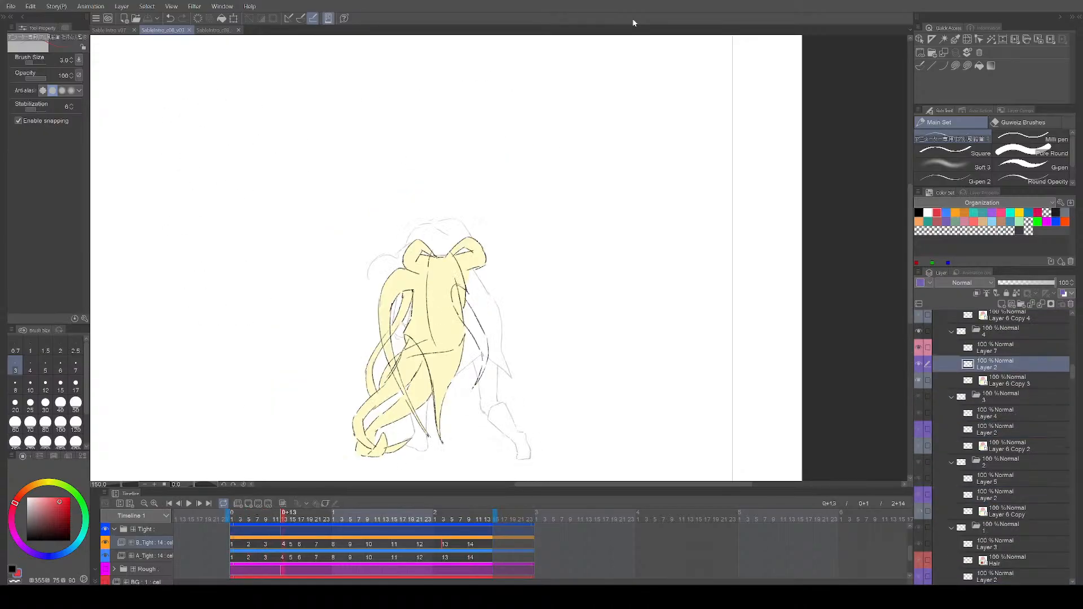
Step: Review the playback and the early cels again, then return to the first frame
{"action": "key", "text": "space"}
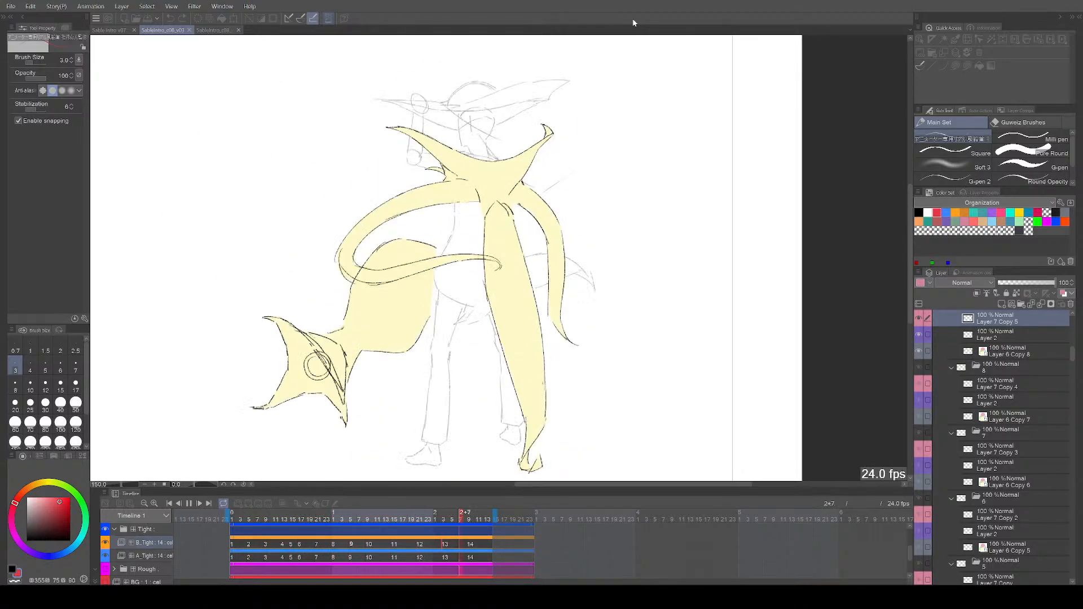
{"action": "key", "text": "space"}
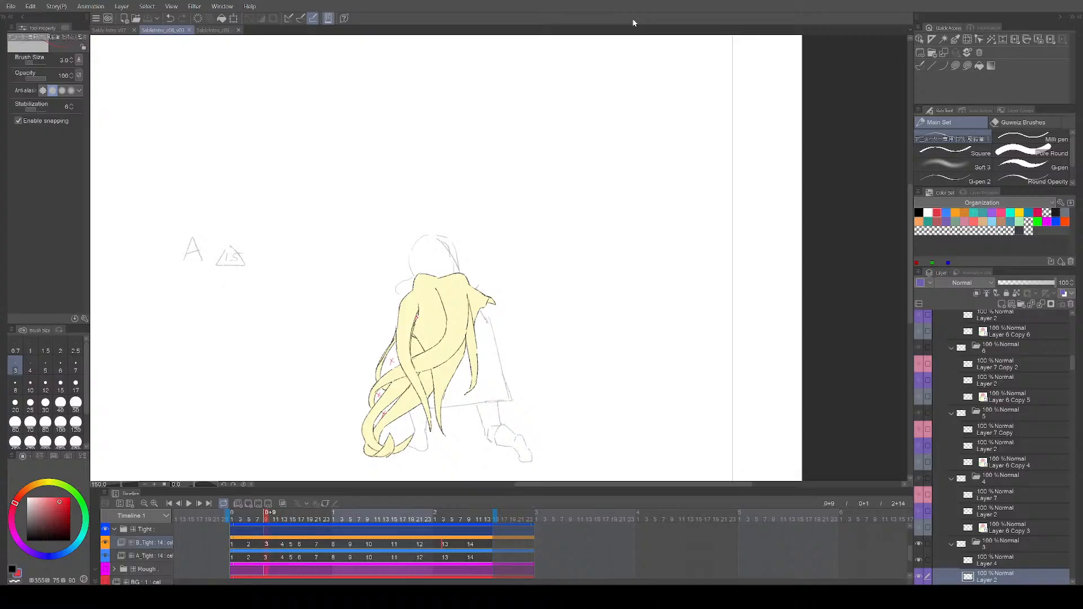
{"action": "key", "text": "space"}
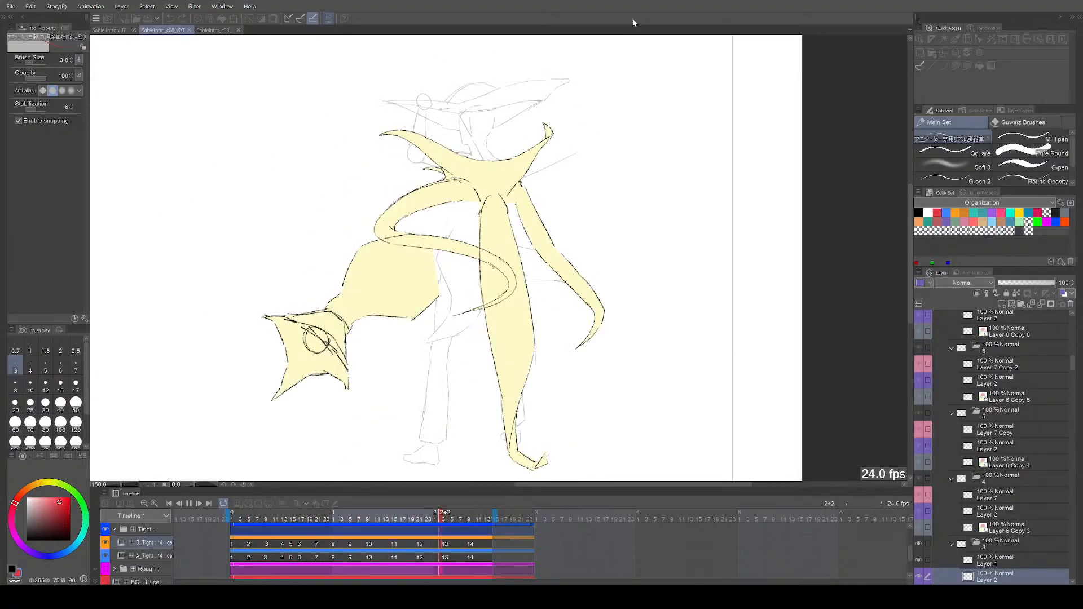
{"action": "key", "text": "space"}
{"action": "key", "text": "comma"}
{"action": "key", "text": "comma"}
{"action": "key", "text": "comma"}
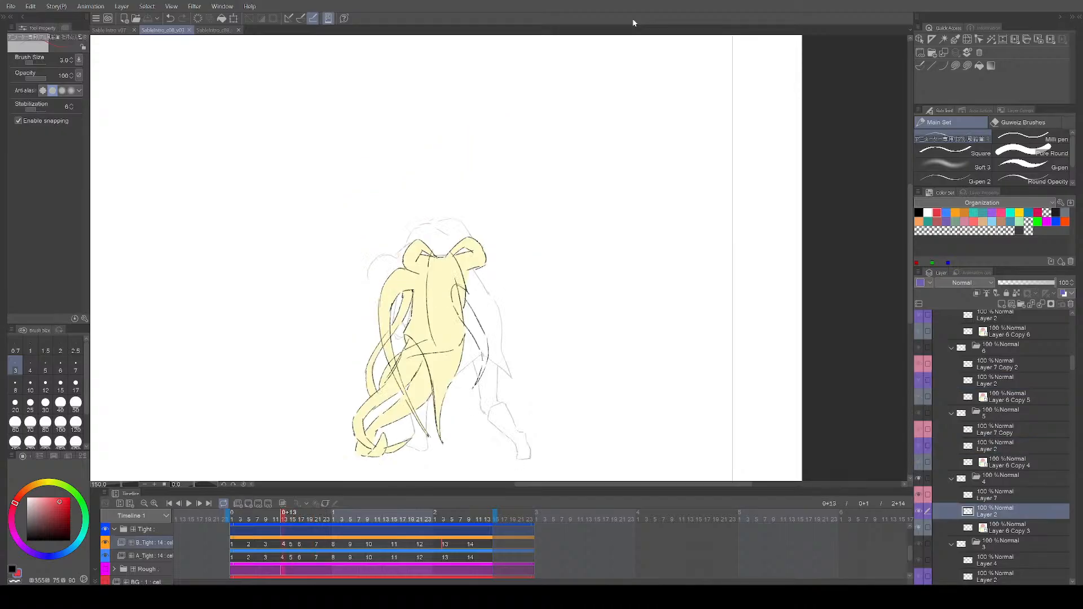
{"action": "key", "text": "Home"}
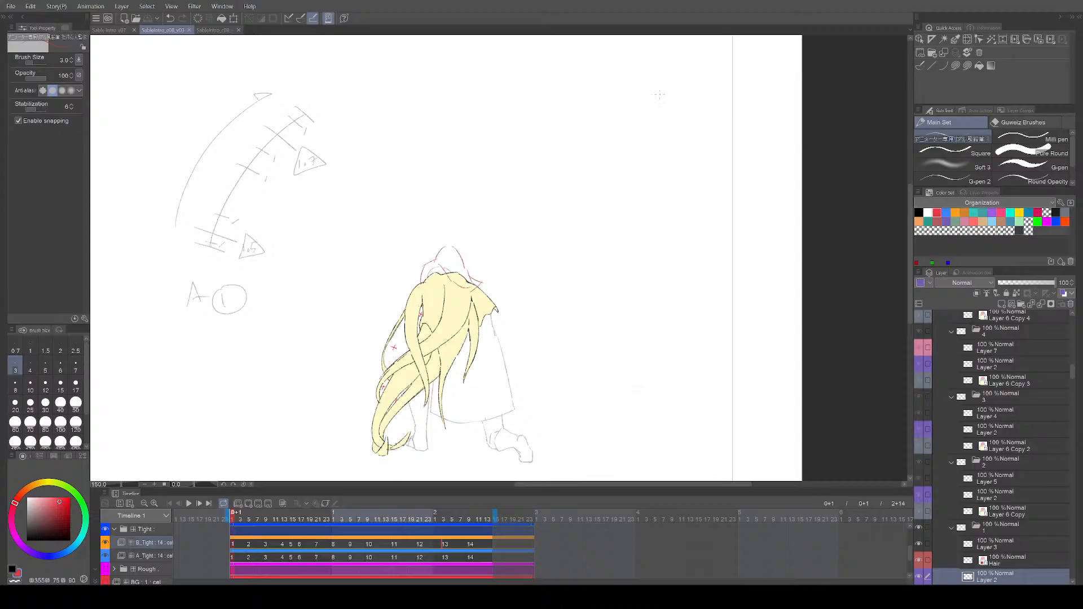
Step: Select Layer 6 in cel 1 and set up the Square brush with black as the drawing color
{"action": "scroll", "coordinate": [449, 361], "scroll_direction": "up", "scroll_amount": 2}
{"action": "mouse_move", "coordinate": [469, 379]}
{"action": "left_mouse_down"}
{"action": "mouse_move", "coordinate": [466, 342]}
{"action": "mouse_move", "coordinate": [507, 305]}
{"action": "left_mouse_up"}
{"action": "scroll", "coordinate": [465, 358], "scroll_direction": "up", "scroll_amount": 1}
{"action": "scroll", "coordinate": [467, 343], "scroll_direction": "up", "scroll_amount": 2}
{"action": "scroll", "coordinate": [976, 509], "scroll_direction": "down", "scroll_amount": 3}
{"action": "left_click", "coordinate": [1005, 481]}
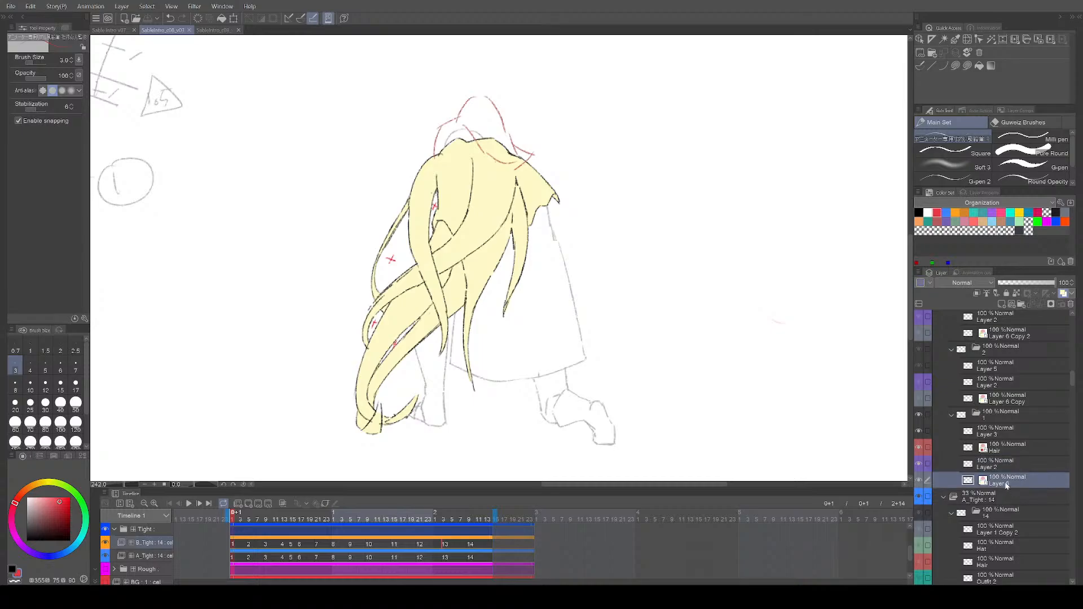
{"action": "left_click", "coordinate": [954, 150]}
{"action": "scroll", "coordinate": [376, 413], "scroll_direction": "up", "scroll_amount": 2}
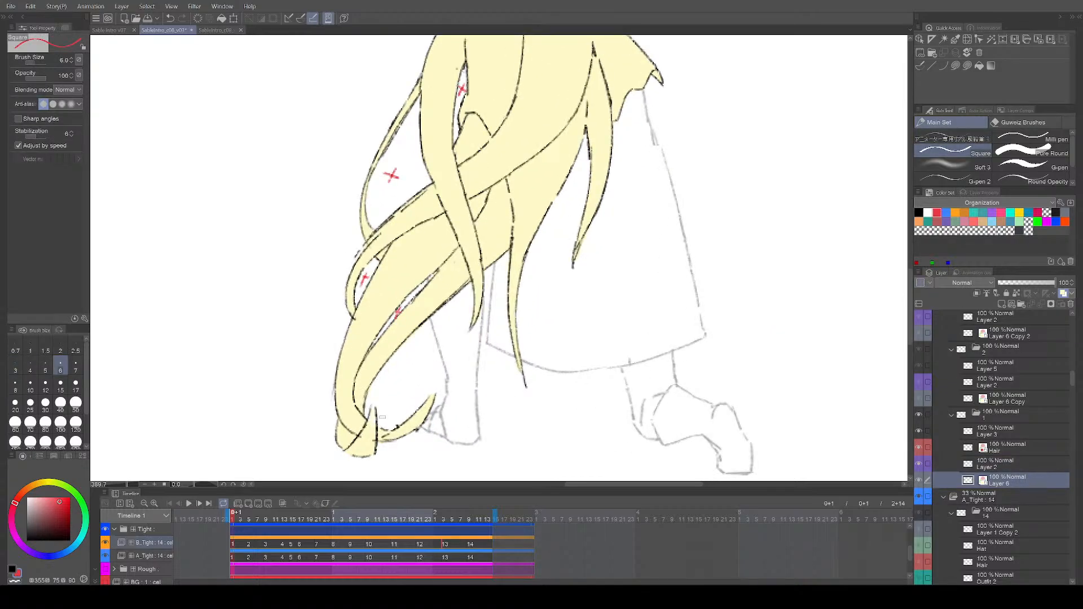
{"action": "left_click", "coordinate": [919, 212]}
{"action": "scroll", "coordinate": [779, 259], "scroll_direction": "down", "scroll_amount": 4}
{"action": "mouse_move", "coordinate": [781, 254]}
{"action": "left_mouse_down"}
{"action": "mouse_move", "coordinate": [698, 315]}
{"action": "mouse_move", "coordinate": [659, 313]}
{"action": "mouse_move", "coordinate": [634, 359]}
{"action": "mouse_move", "coordinate": [649, 341]}
{"action": "mouse_move", "coordinate": [633, 341]}
{"action": "left_mouse_up"}
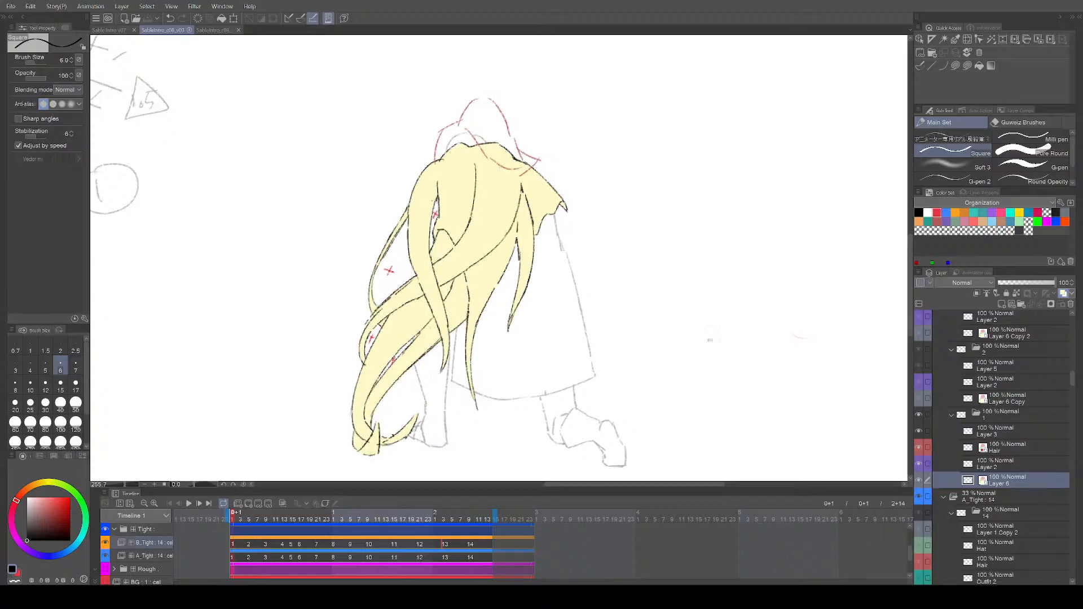
Step: Save the file with Layer 3 of cel 1 active and the Square brush selected, and move on to cel 2
{"action": "key", "text": "e"}
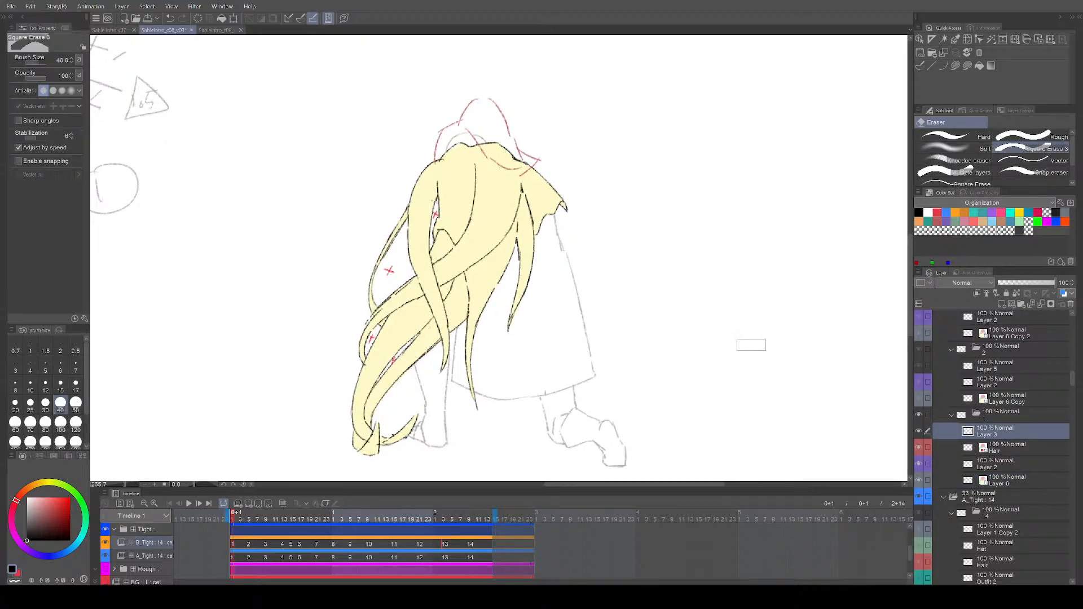
{"action": "key", "text": "ctrl+s"}
{"action": "mouse_move", "coordinate": [682, 310]}
{"action": "left_mouse_down"}
{"action": "mouse_move", "coordinate": [638, 316]}
{"action": "mouse_move", "coordinate": [697, 326]}
{"action": "left_mouse_up"}
{"action": "scroll", "coordinate": [682, 314], "scroll_direction": "down", "scroll_amount": 1}
{"action": "key", "text": "b"}
{"action": "key", "text": "ctrl+s"}
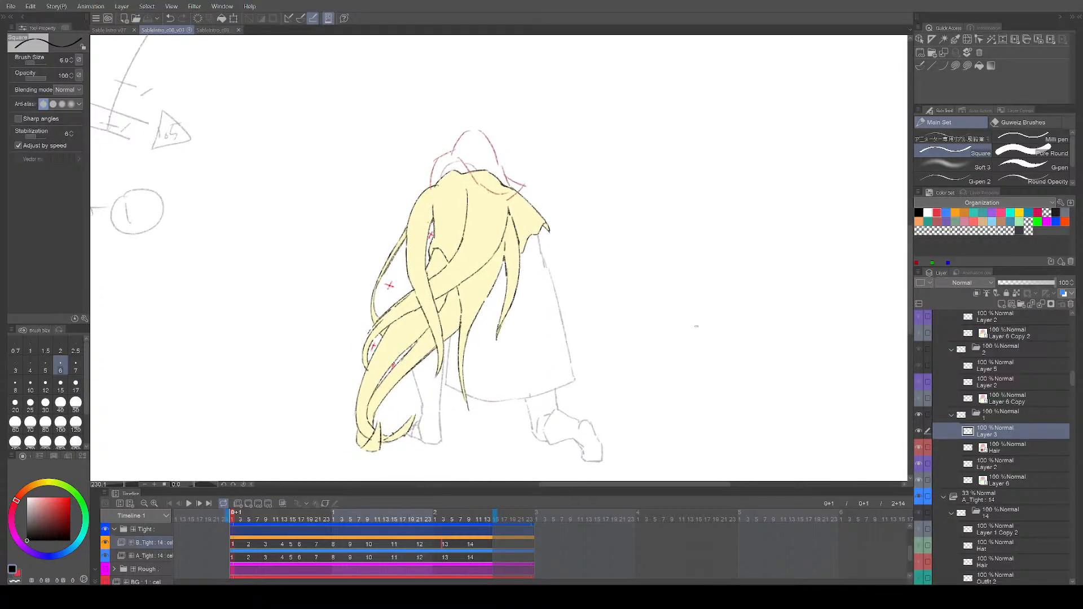
{"action": "key", "text": "ctrl+Right"}
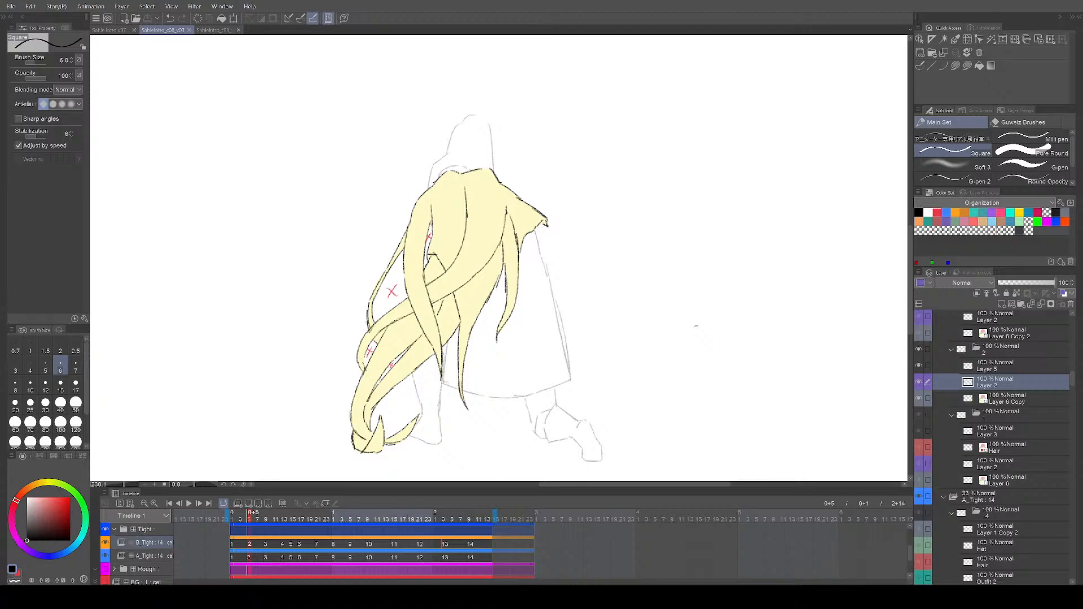
Step: Step through cels 2 to 7 on the B_Tight track and examine the hair drawing in each
{"action": "mouse_move", "coordinate": [643, 310]}
{"action": "left_mouse_down"}
{"action": "mouse_move", "coordinate": [632, 313]}
{"action": "mouse_move", "coordinate": [639, 325]}
{"action": "left_mouse_up"}
{"action": "scroll", "coordinate": [958, 422], "scroll_direction": "up", "scroll_amount": 3}
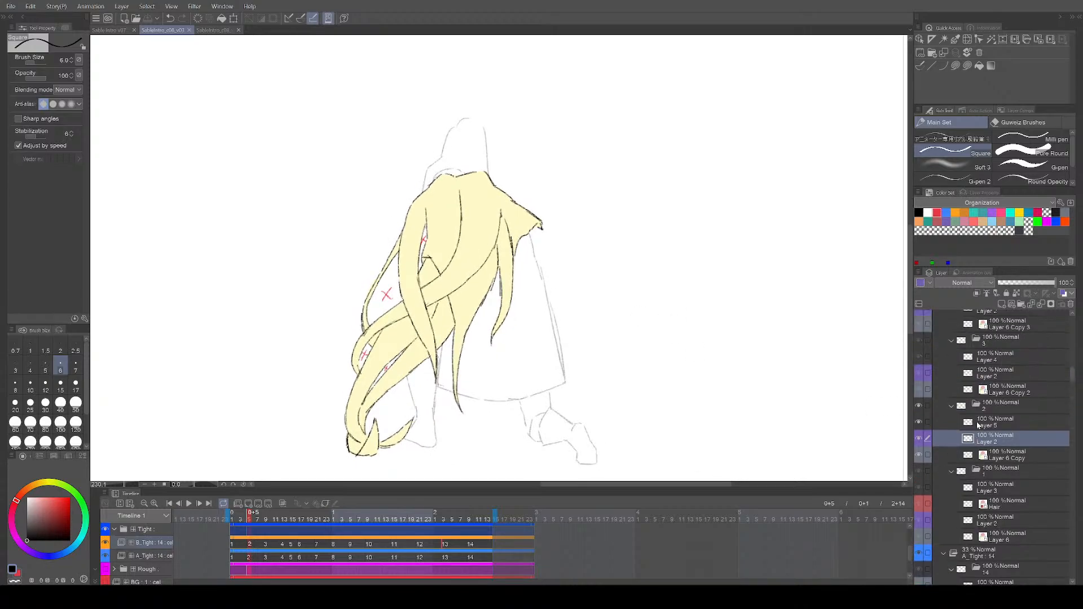
{"action": "key", "text": "ctrl+Right"}
{"action": "key", "text": "ctrl+Right"}
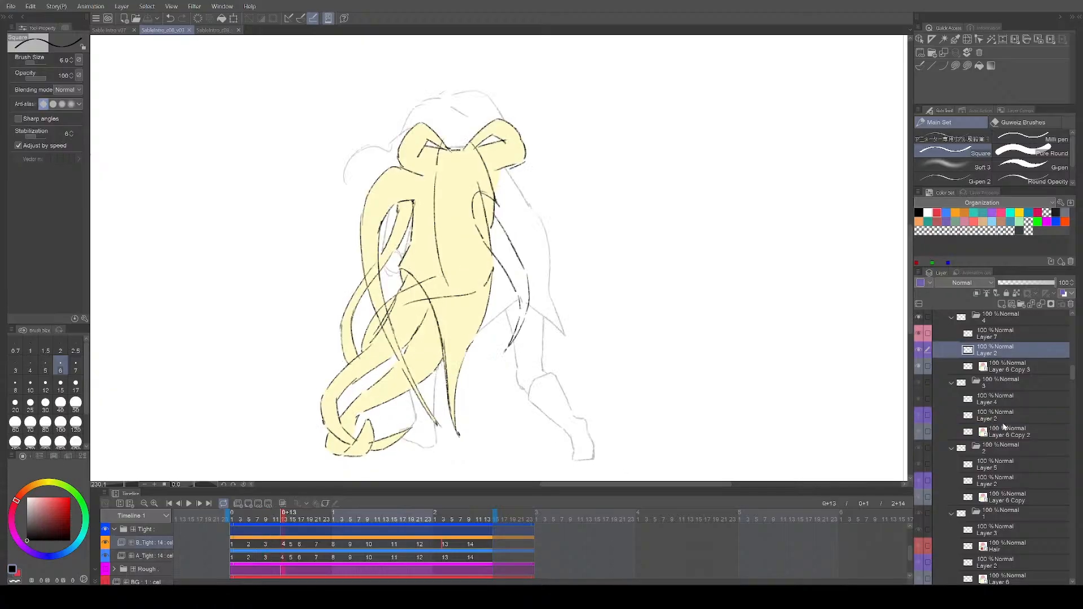
{"action": "scroll", "coordinate": [679, 315], "scroll_direction": "down", "scroll_amount": 1}
{"action": "left_click_drag", "start_coordinate": [663, 313], "coordinate": [646, 320]}
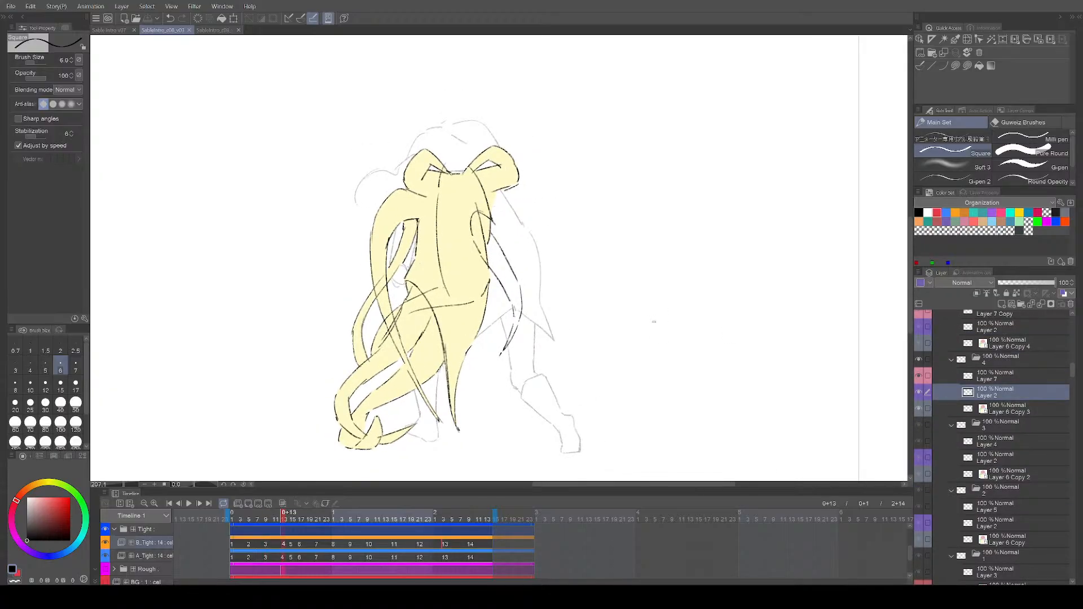
{"action": "key", "text": "ctrl+Right"}
{"action": "scroll", "coordinate": [611, 294], "scroll_direction": "down", "scroll_amount": 1}
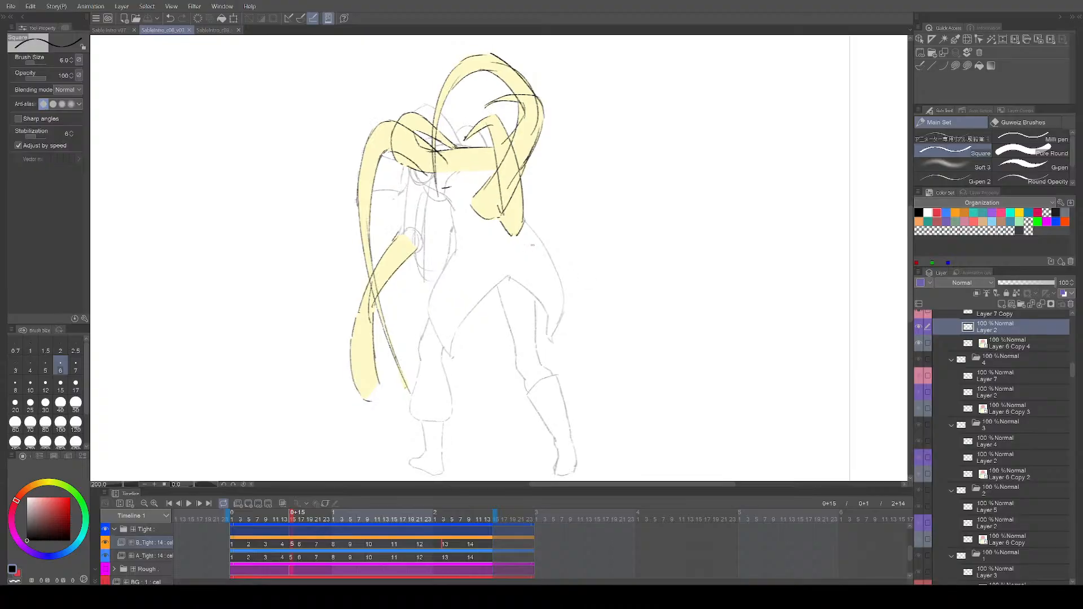
{"action": "scroll", "coordinate": [967, 356], "scroll_direction": "up", "scroll_amount": 1}
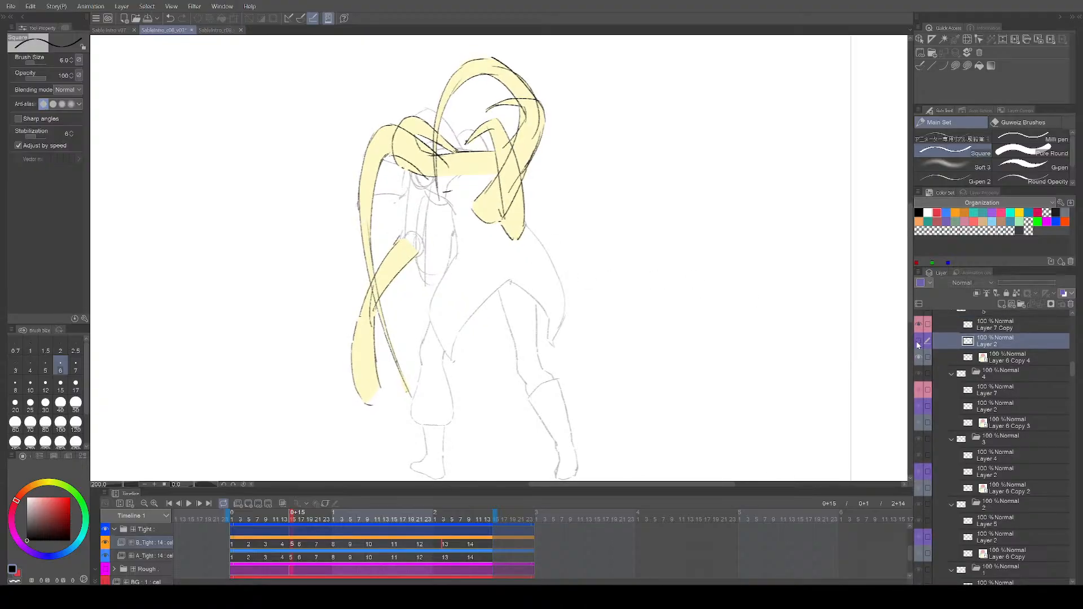
{"action": "key", "text": "e"}
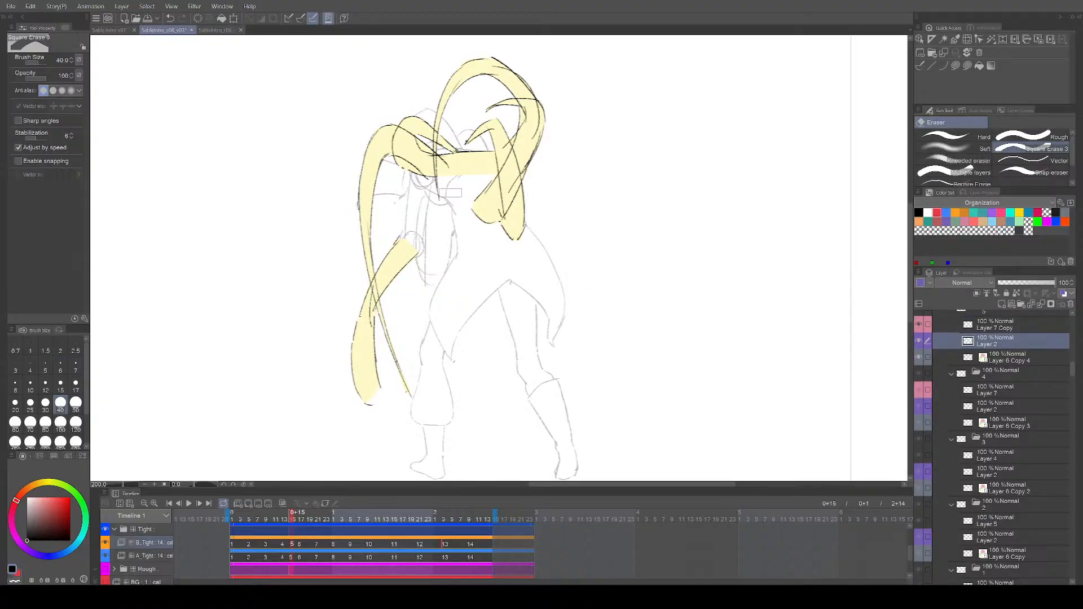
{"action": "key", "text": "ctrl+Right"}
{"action": "key", "text": "ctrl+Right"}
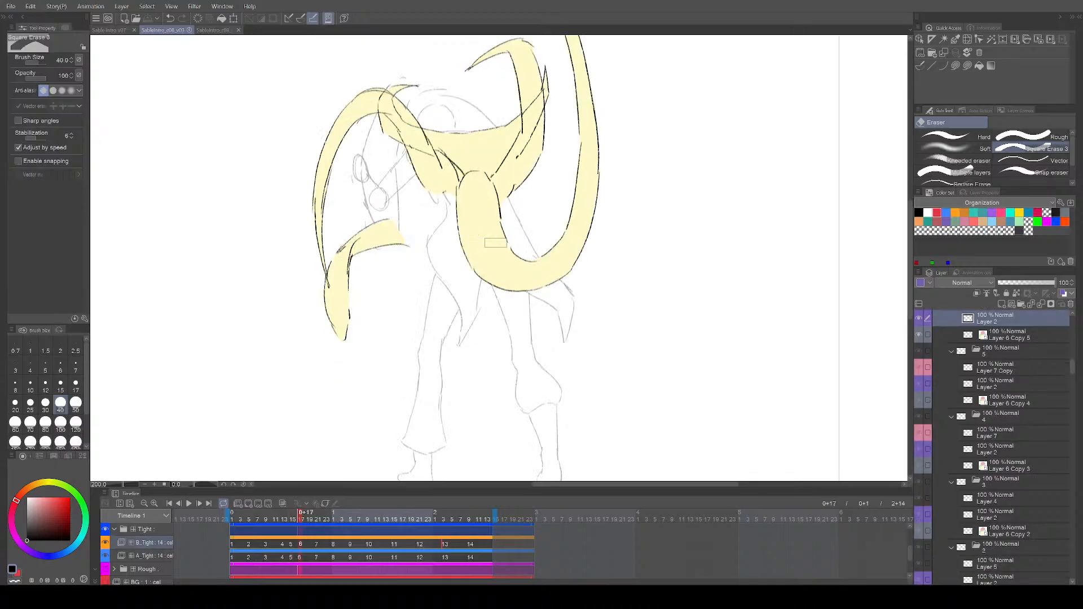
{"action": "scroll", "coordinate": [559, 270], "scroll_direction": "down", "scroll_amount": 2}
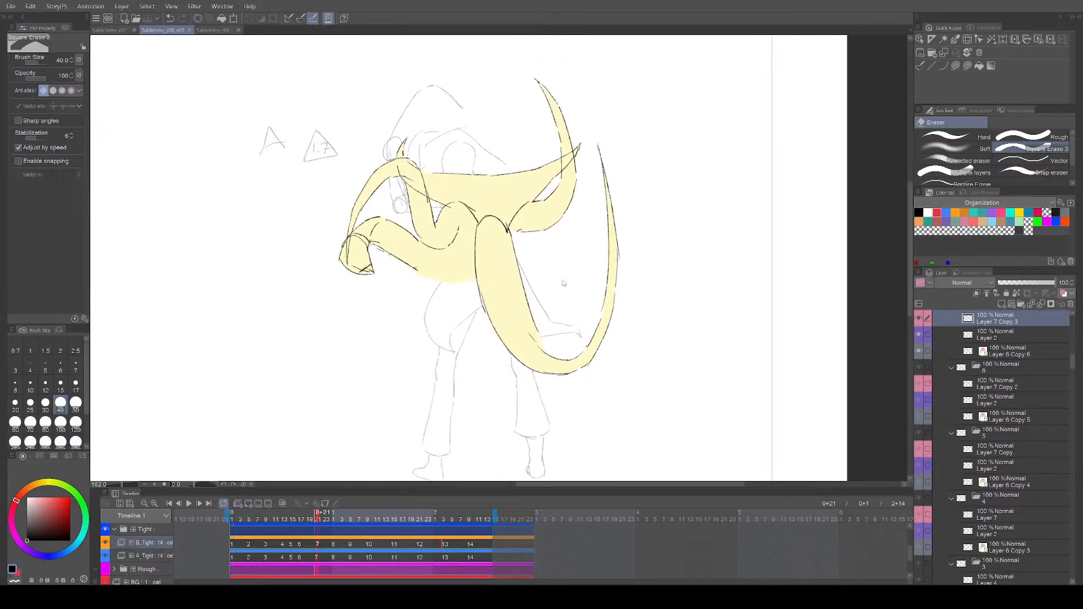
Step: Play the full hair animation and stop it on cel 9
{"action": "key", "text": "Return"}
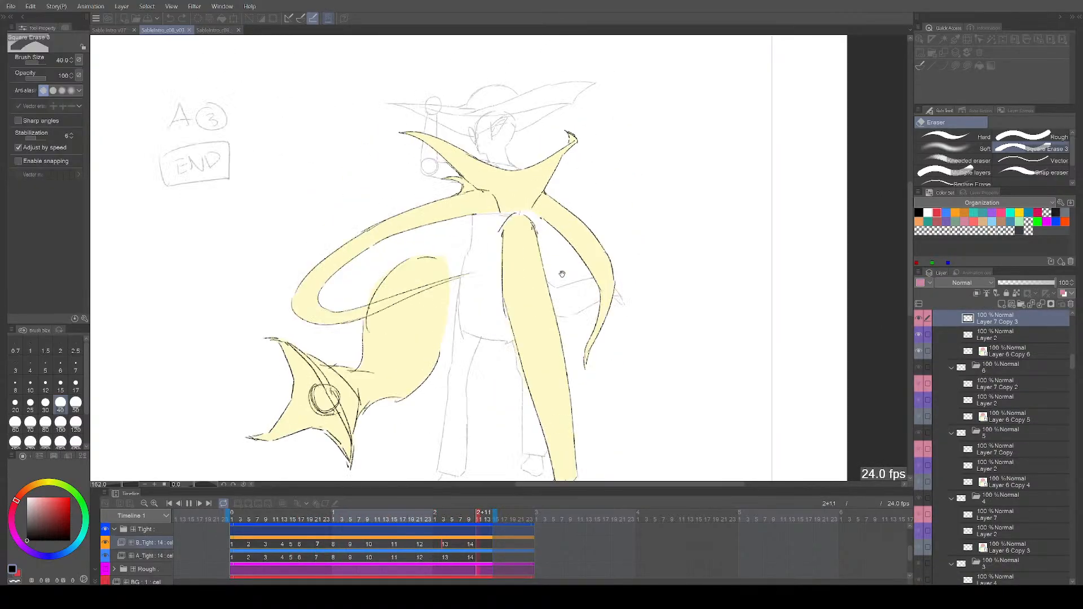
{"action": "scroll", "coordinate": [542, 321], "scroll_direction": "down", "scroll_amount": 1}
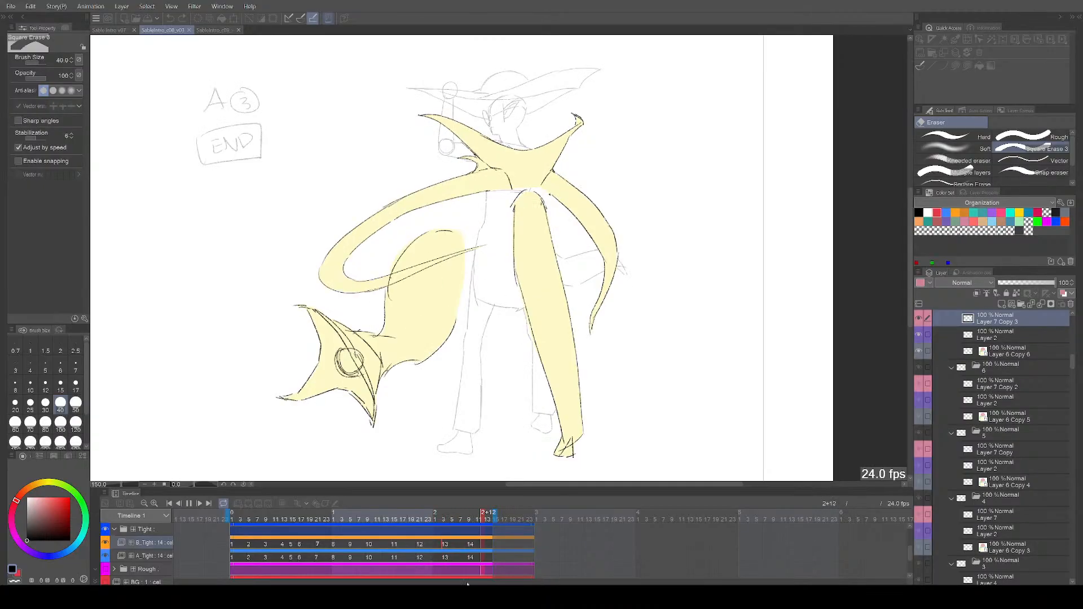
{"action": "key", "text": "space"}
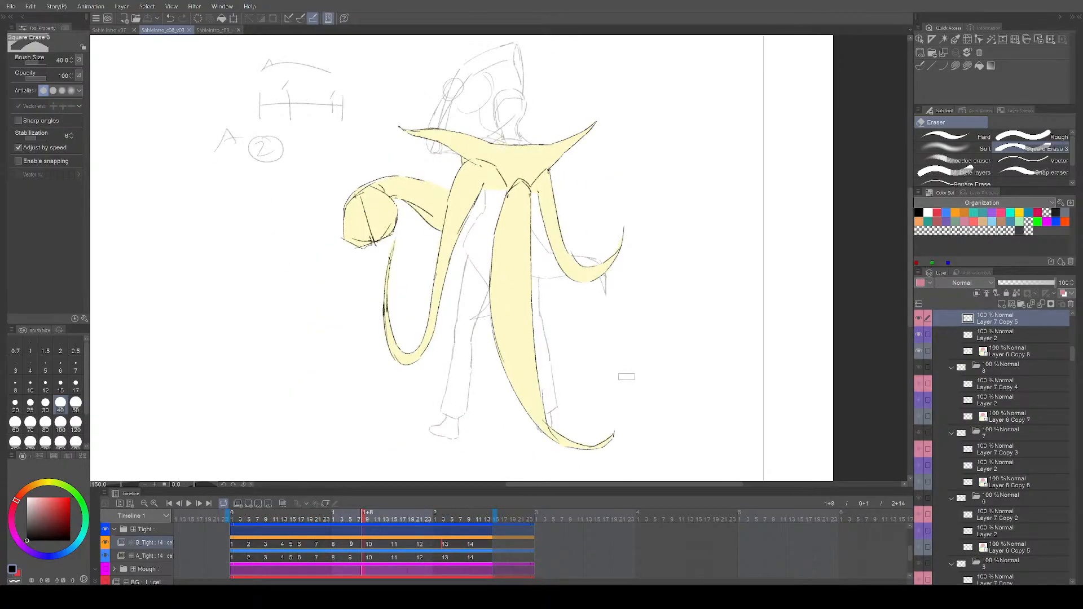
{"action": "left_click_drag", "start_coordinate": [609, 371], "coordinate": [634, 379]}
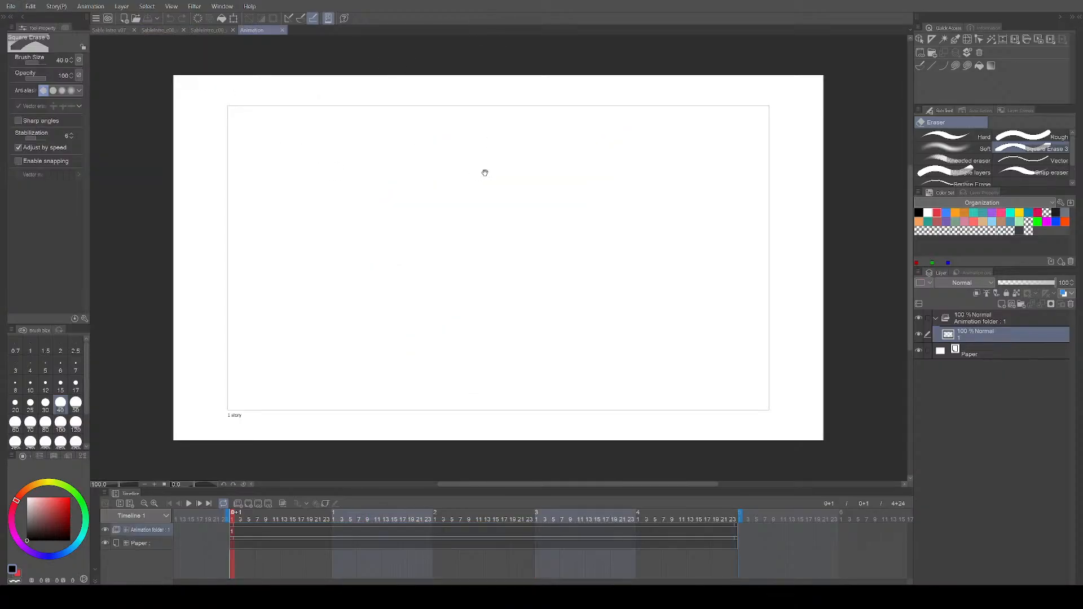
{"action": "left_click_drag", "start_coordinate": [485, 173], "coordinate": [471, 193]}
{"action": "left_click_drag", "start_coordinate": [440, 250], "coordinate": [446, 245]}
{"action": "key", "text": "p"}
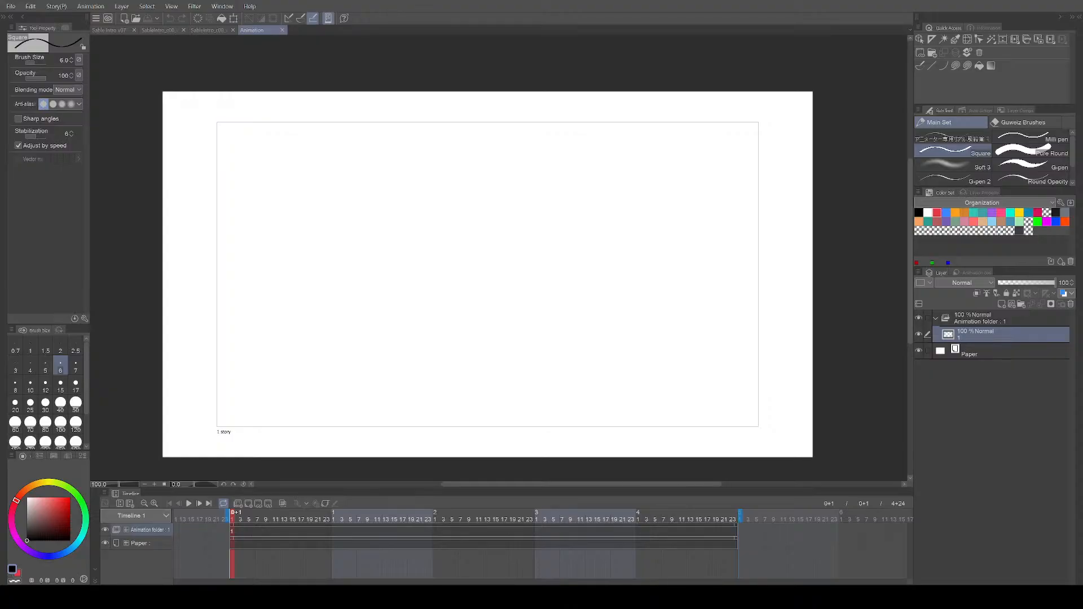
{"action": "left_click_drag", "start_coordinate": [532, 300], "coordinate": [547, 295]}
{"action": "key", "text": "ctrl+z"}
{"action": "scroll", "coordinate": [548, 282], "scroll_direction": "up", "scroll_amount": 1}
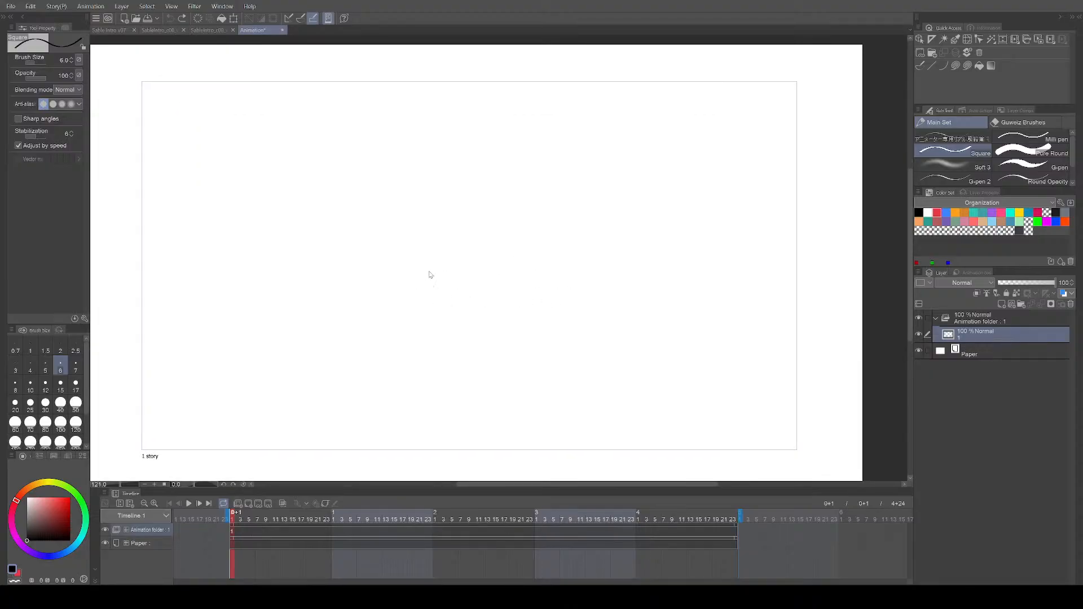
{"action": "left_click_drag", "start_coordinate": [486, 310], "coordinate": [514, 314]}
{"action": "key", "text": "ctrl+z"}
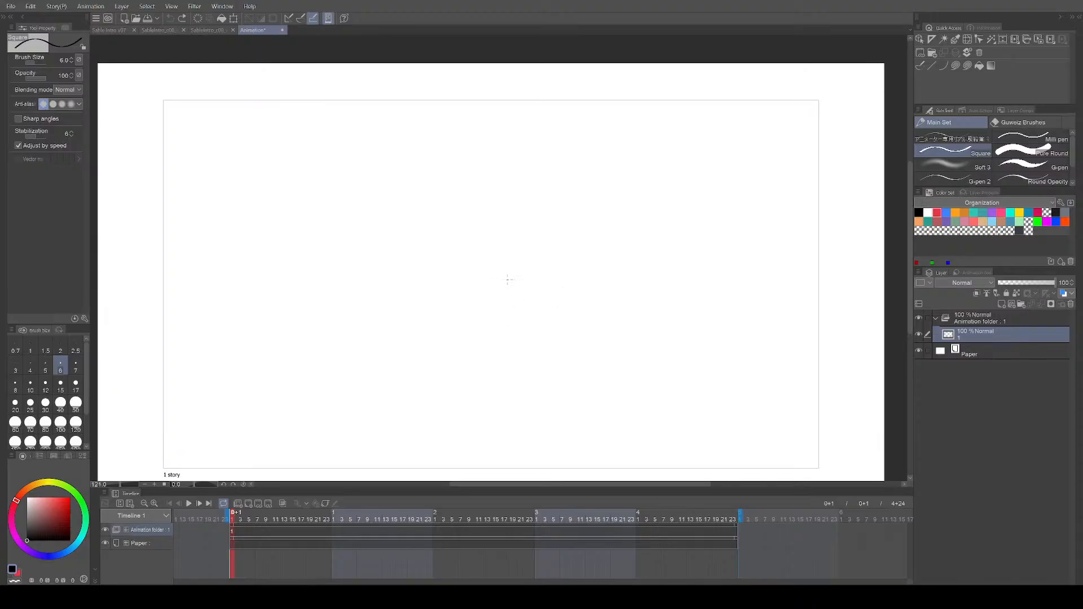
Step: Select the Milli pen with brush size 5 and save the blank Animation file
{"action": "left_click", "coordinate": [1031, 137]}
{"action": "key", "text": "ctrl+z"}
{"action": "left_click_drag", "start_coordinate": [467, 281], "coordinate": [480, 277]}
{"action": "key", "text": "bracketright"}
{"action": "key", "text": "bracketright"}
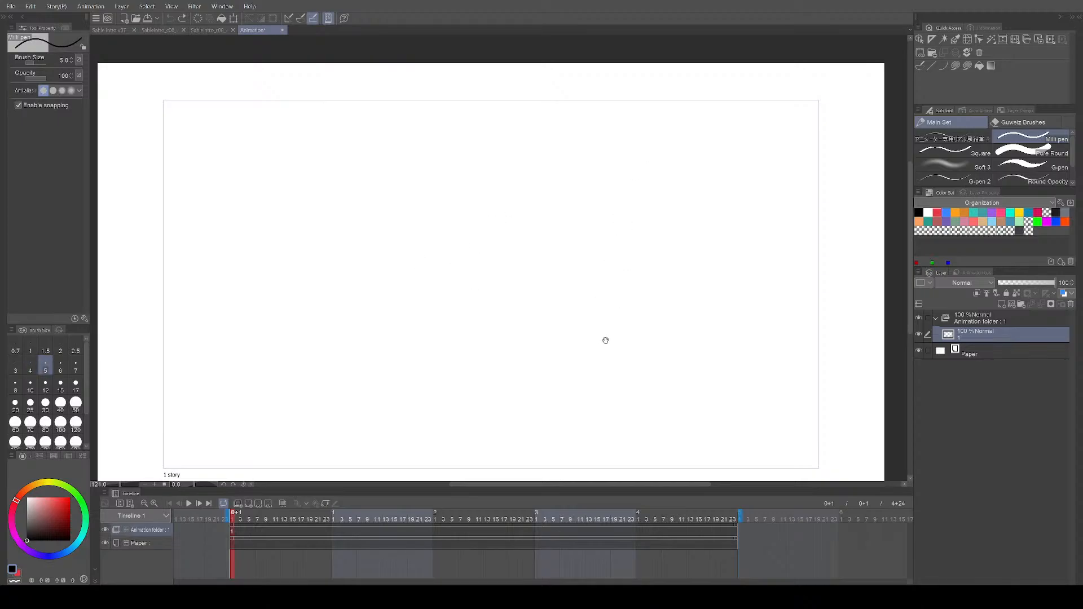
{"action": "scroll", "coordinate": [606, 340], "scroll_direction": "down", "scroll_amount": 2}
{"action": "left_click_drag", "start_coordinate": [606, 334], "coordinate": [627, 336]}
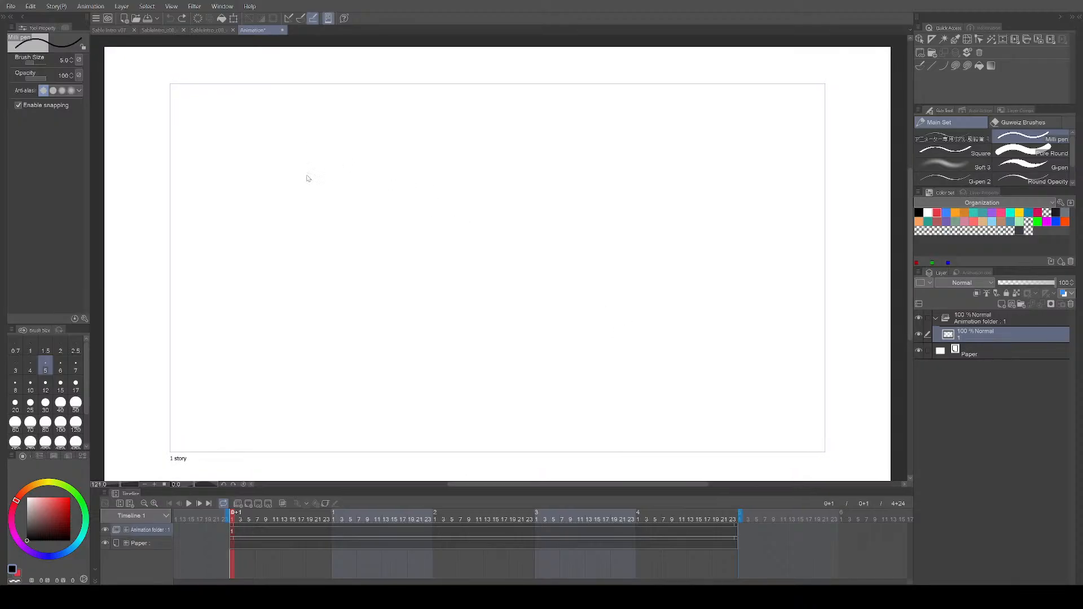
{"action": "key", "text": "ctrl+s"}
{"action": "left_click_drag", "start_coordinate": [651, 253], "coordinate": [651, 254]}
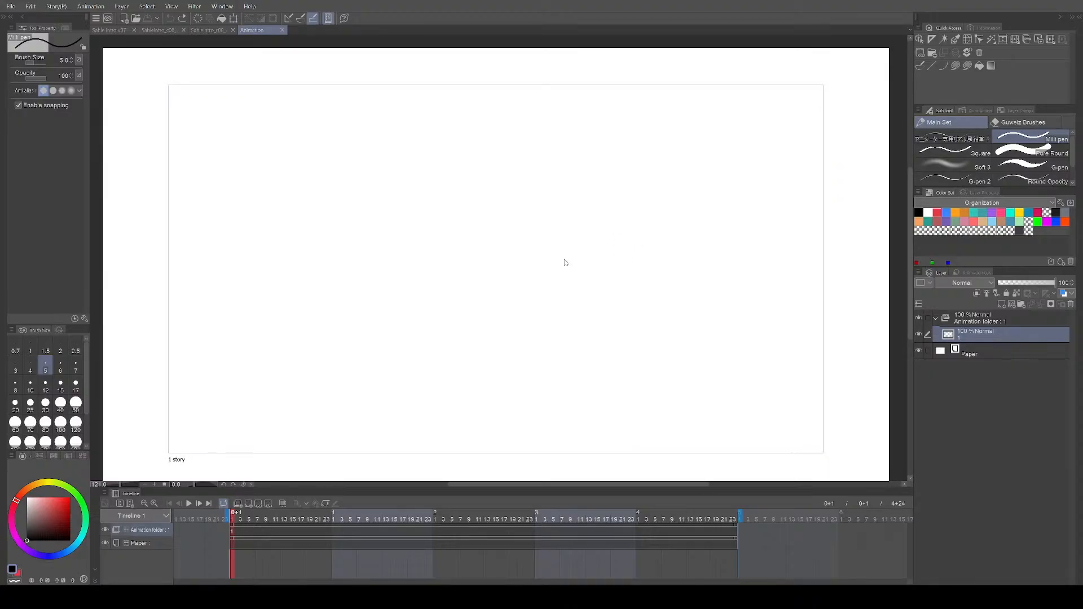
Step: Draw a falling ball over cels 1 to 5, from a circle near the frame's upper edge to a tall stretched oval mid-frame
{"action": "mouse_move", "coordinate": [420, 126]}
{"action": "left_mouse_down"}
{"action": "mouse_move", "coordinate": [455, 153]}
{"action": "mouse_move", "coordinate": [399, 150]}
{"action": "mouse_move", "coordinate": [444, 140]}
{"action": "mouse_move", "coordinate": [420, 177]}
{"action": "mouse_move", "coordinate": [430, 149]}
{"action": "mouse_move", "coordinate": [414, 141]}
{"action": "mouse_move", "coordinate": [413, 226]}
{"action": "mouse_move", "coordinate": [426, 198]}
{"action": "left_mouse_up"}
{"action": "key", "text": "ctrl+z"}
{"action": "key", "text": "ctrl+z"}
{"action": "key", "text": "ctrl+shift+n"}
{"action": "key", "text": "ctrl+shift+n"}
{"action": "key", "text": "ctrl+shift+n"}
{"action": "key", "text": "ctrl+shift+n"}
{"action": "left_click_drag", "start_coordinate": [422, 244], "coordinate": [417, 248]}
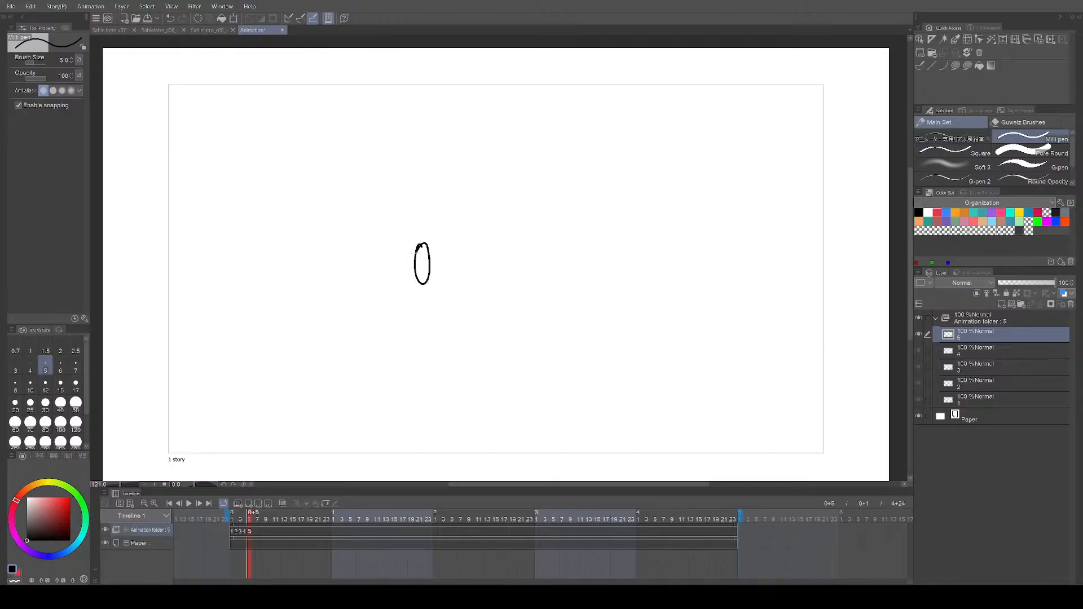
Step: Add cels 6 to 8, drawing the ball squashed into a flat oval on cel 6 and rebounding on the following cels
{"action": "key", "text": "ctrl+shift+n"}
{"action": "mouse_move", "coordinate": [422, 305]}
{"action": "left_mouse_down"}
{"action": "mouse_move", "coordinate": [402, 311]}
{"action": "mouse_move", "coordinate": [432, 316]}
{"action": "mouse_move", "coordinate": [430, 277]}
{"action": "left_mouse_up"}
{"action": "key", "text": "ctrl+z"}
{"action": "key", "text": "ctrl+shift+n"}
{"action": "key", "text": "ctrl+shift+n"}
{"action": "mouse_move", "coordinate": [414, 235]}
{"action": "left_mouse_down"}
{"action": "mouse_move", "coordinate": [433, 233]}
{"action": "mouse_move", "coordinate": [417, 231]}
{"action": "mouse_move", "coordinate": [428, 237]}
{"action": "mouse_move", "coordinate": [419, 242]}
{"action": "left_mouse_up"}
Step: Add cels 9 to 11, drawing the ball as a circle on cel 10 and as a tall falling oval on cel 11
{"action": "key", "text": "ctrl+shift+n"}
{"action": "key", "text": "ctrl+shift+n"}
{"action": "key", "text": "ctrl+shift+n"}
{"action": "mouse_move", "coordinate": [422, 281]}
{"action": "left_mouse_down"}
{"action": "mouse_move", "coordinate": [426, 321]}
{"action": "mouse_move", "coordinate": [425, 290]}
{"action": "mouse_move", "coordinate": [413, 330]}
{"action": "mouse_move", "coordinate": [407, 302]}
{"action": "mouse_move", "coordinate": [425, 331]}
{"action": "mouse_move", "coordinate": [410, 302]}
{"action": "mouse_move", "coordinate": [410, 321]}
{"action": "mouse_move", "coordinate": [418, 296]}
{"action": "left_mouse_up"}
Step: Add cels 12 to 15, drawing the ball's second squash on cel 12 and its settling into a round shape by cel 15
{"action": "key", "text": "ctrl+shift+n"}
{"action": "key", "text": "ctrl+shift+n"}
{"action": "key", "text": "ctrl+shift+n"}
{"action": "key", "text": "ctrl+shift+n"}
Step: Play the ball animation from the first frame, return to frame 1 and save the file
{"action": "key", "text": "space"}
{"action": "key", "text": "space"}
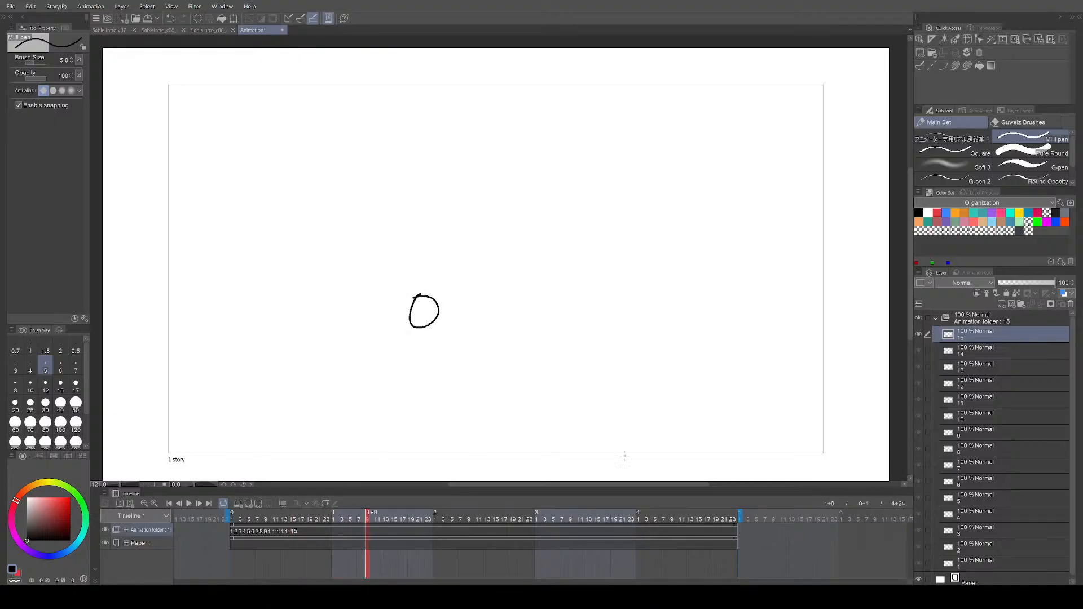
{"action": "left_click", "coordinate": [233, 533]}
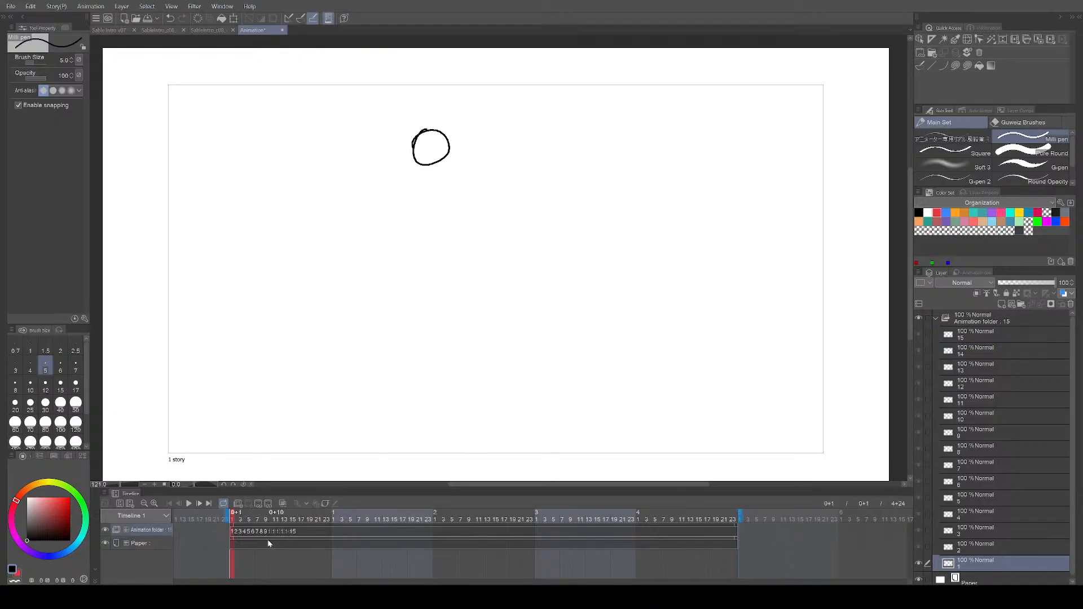
{"action": "key", "text": "space"}
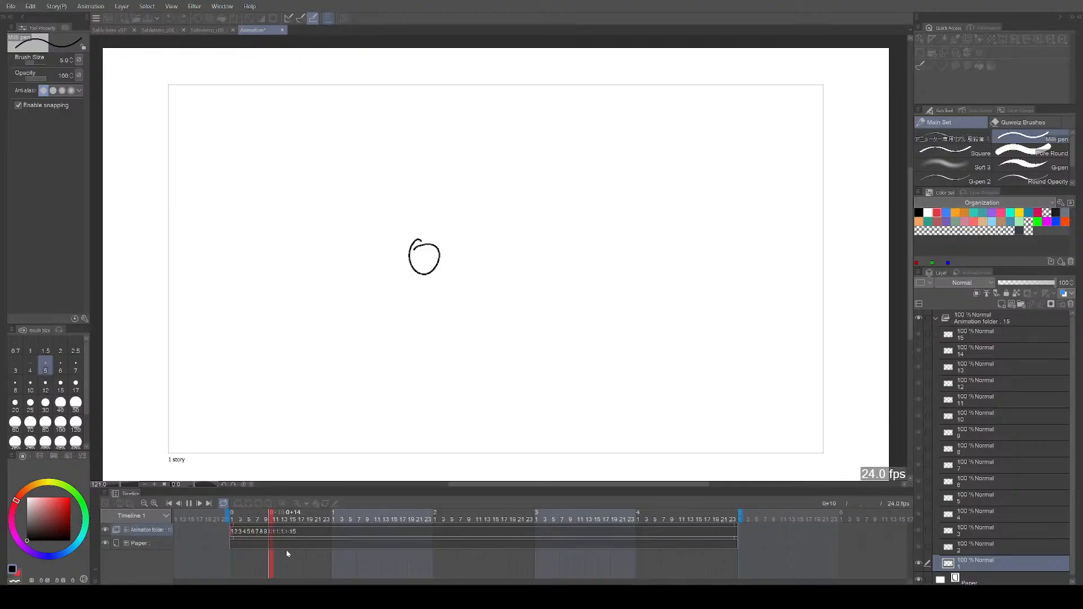
{"action": "key", "text": "space"}
{"action": "left_click", "coordinate": [233, 521]}
{"action": "key", "text": "ctrl+s"}
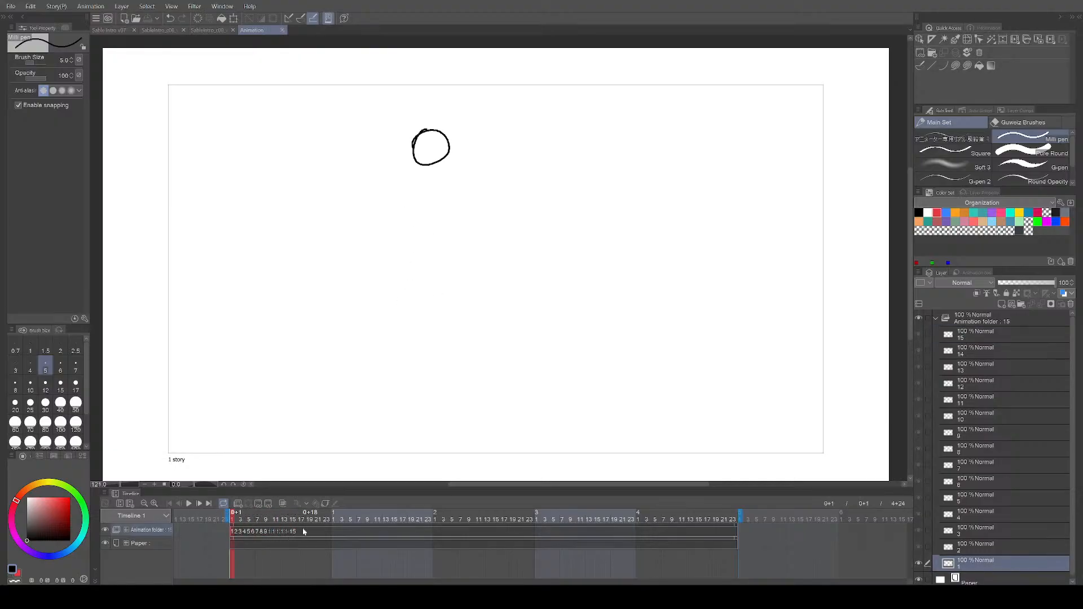
Step: Move cels 2, 3 and 4 to frames 4, 8 and 12, with the remaining cels on single frames after them, and play the result
{"action": "left_click", "coordinate": [302, 531]}
{"action": "left_click", "coordinate": [233, 534]}
{"action": "left_click", "coordinate": [157, 504]}
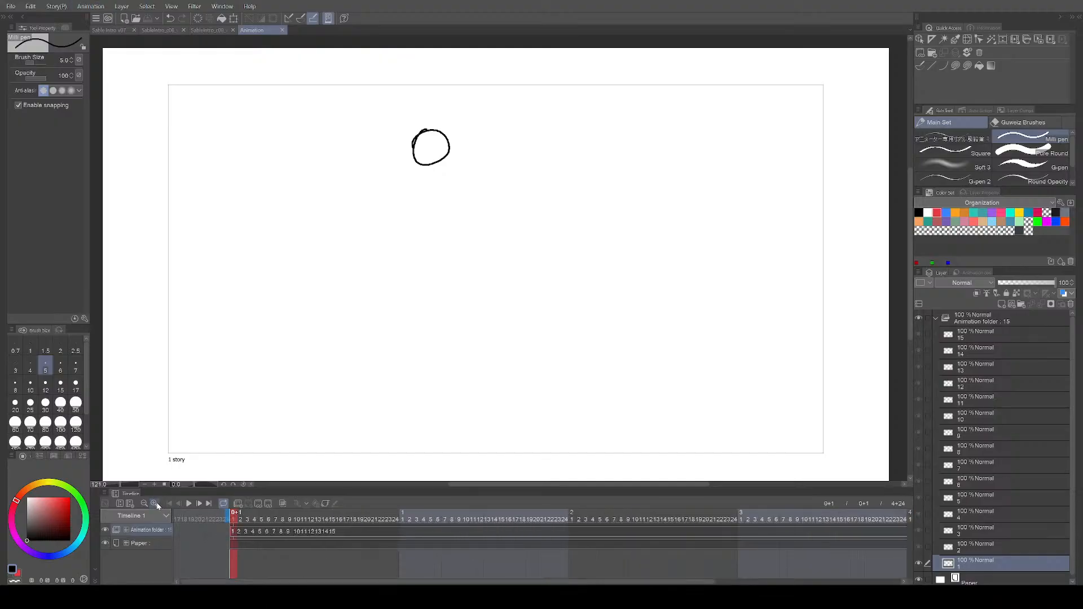
{"action": "left_click_drag", "start_coordinate": [374, 536], "coordinate": [259, 533]}
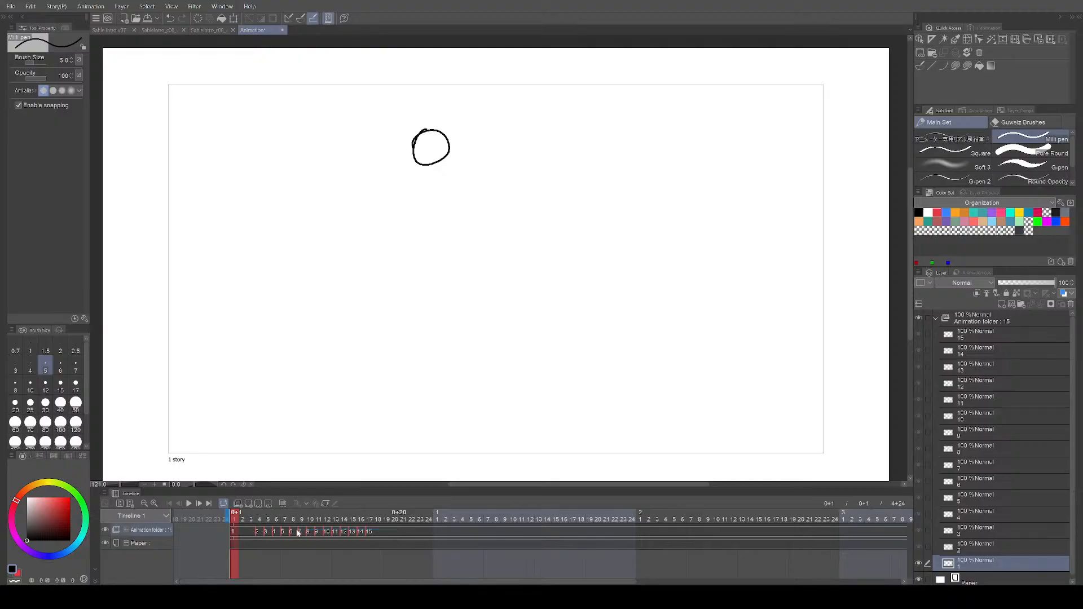
{"action": "left_click_drag", "start_coordinate": [292, 532], "coordinate": [293, 532]}
{"action": "left_click_drag", "start_coordinate": [413, 532], "coordinate": [355, 534]}
{"action": "left_click", "coordinate": [336, 533]}
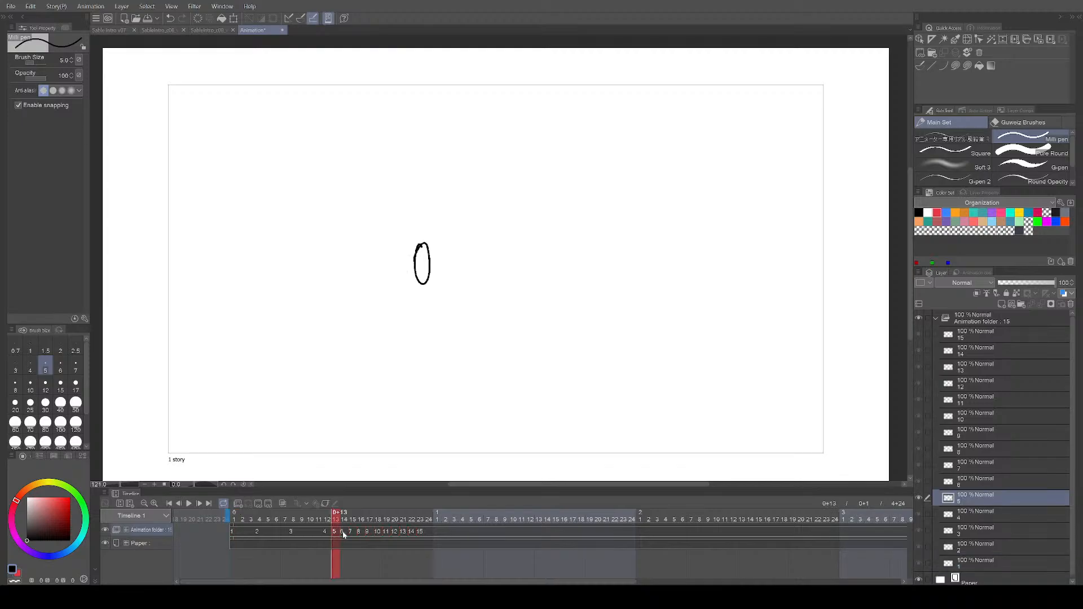
{"action": "left_click_drag", "start_coordinate": [413, 536], "coordinate": [333, 537]}
{"action": "left_click", "coordinate": [189, 504]}
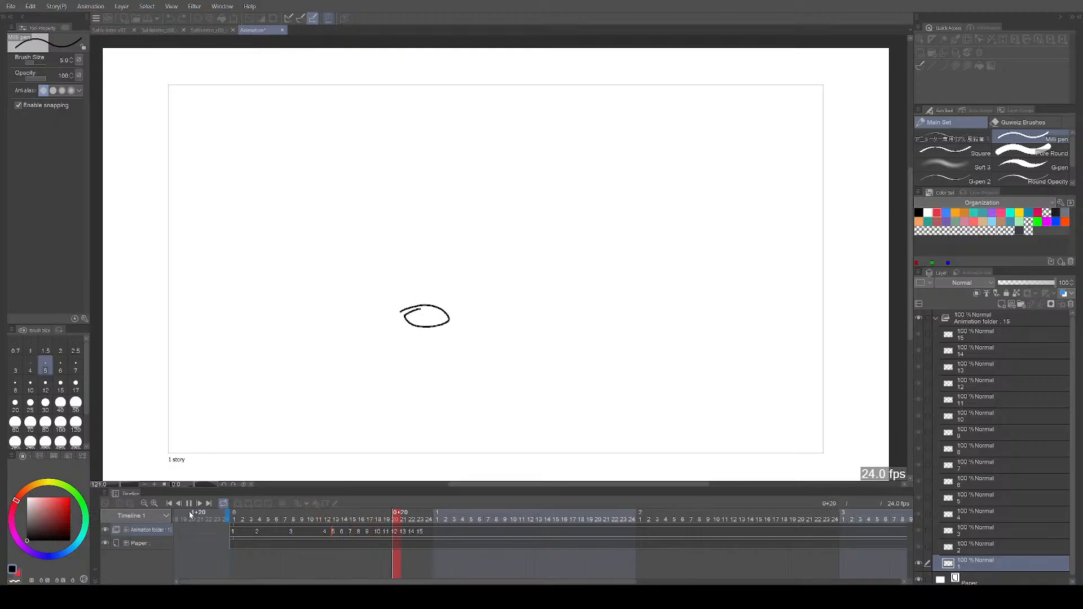
{"action": "left_click", "coordinate": [188, 506]}
Step: Move cels 2 to 15 back so that every cel lasts one frame, starting from frame 1
{"action": "left_click_drag", "start_coordinate": [291, 533], "coordinate": [439, 534]}
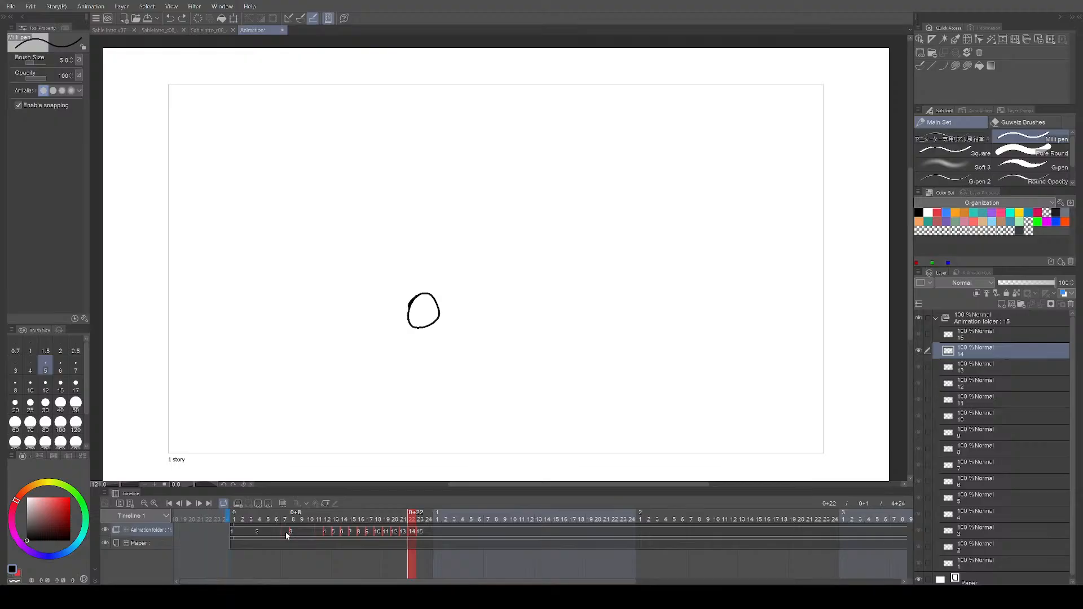
{"action": "left_click_drag", "start_coordinate": [279, 533], "coordinate": [446, 535]}
{"action": "left_click_drag", "start_coordinate": [292, 533], "coordinate": [244, 533]}
{"action": "left_click", "coordinate": [231, 531]}
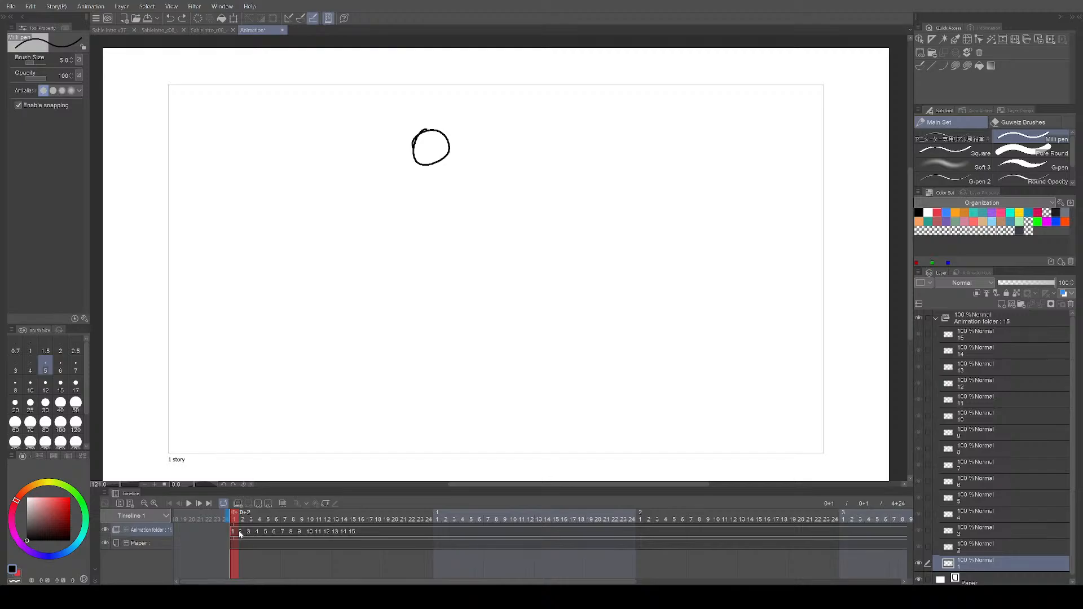
Step: Put the first cels on twos by moving cels 2, 3 and 4 to frames 3, 5 and 7
{"action": "mouse_move", "coordinate": [364, 533]}
{"action": "left_mouse_down"}
{"action": "mouse_move", "coordinate": [237, 534]}
{"action": "mouse_move", "coordinate": [351, 538]}
{"action": "left_mouse_up"}
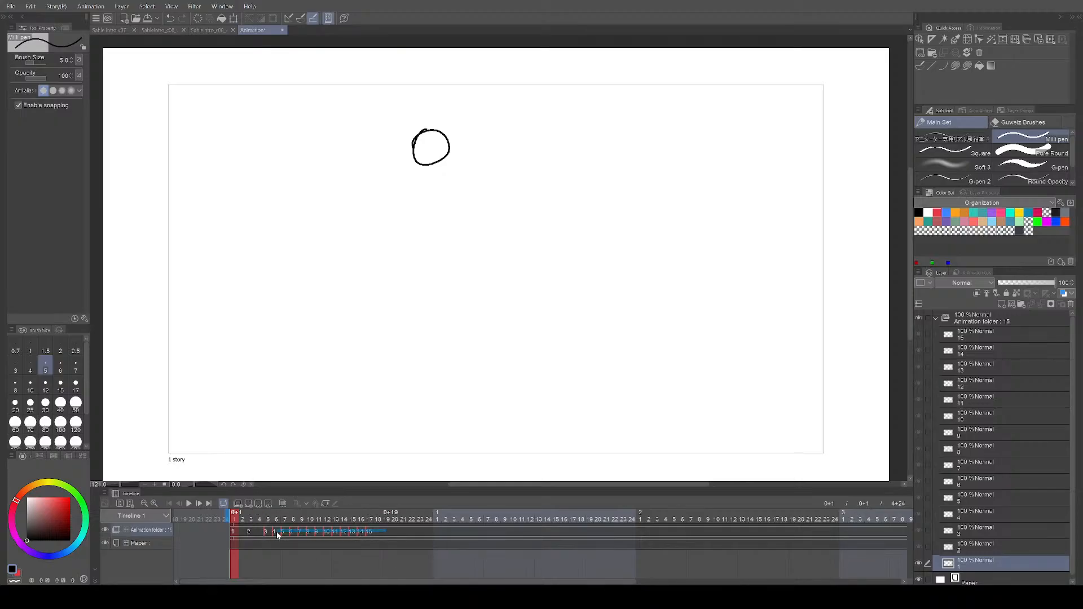
{"action": "left_click_drag", "start_coordinate": [286, 533], "coordinate": [385, 539]}
{"action": "left_click", "coordinate": [292, 533]}
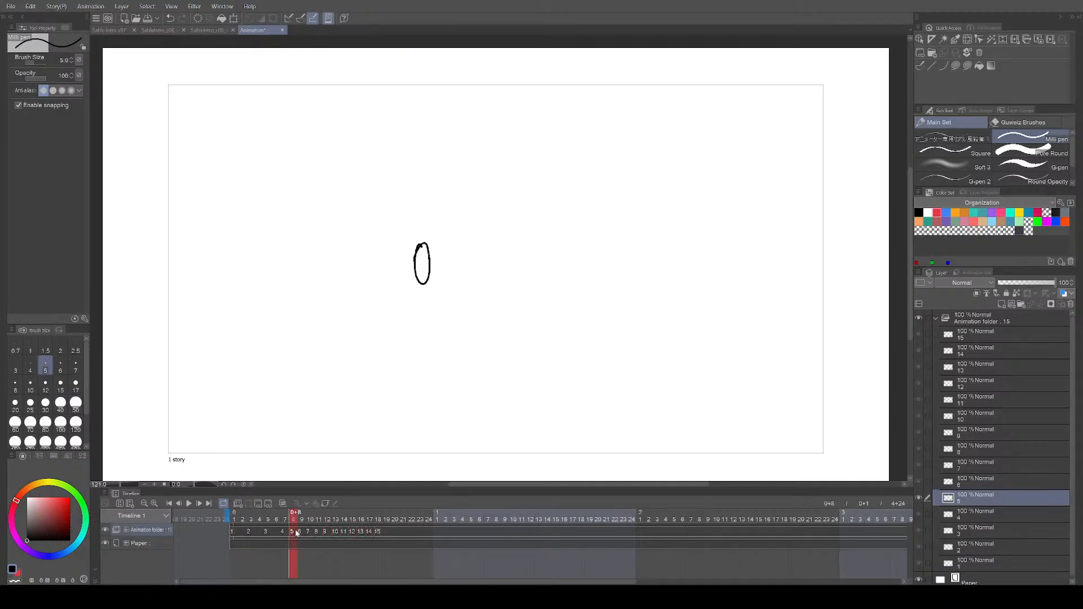
Step: Continue the two-frame spacing through the first squash and rebound, placing cel 6 on frame 9 and cel 8 on frame 13
{"action": "left_click_drag", "start_coordinate": [289, 533], "coordinate": [388, 536]}
{"action": "left_click_drag", "start_coordinate": [301, 535], "coordinate": [305, 534]}
{"action": "left_click_drag", "start_coordinate": [308, 533], "coordinate": [401, 534]}
{"action": "left_click_drag", "start_coordinate": [303, 532], "coordinate": [321, 535]}
{"action": "left_click_drag", "start_coordinate": [404, 533], "coordinate": [315, 535]}
{"action": "left_click_drag", "start_coordinate": [404, 533], "coordinate": [335, 533]}
{"action": "left_click", "coordinate": [309, 535]}
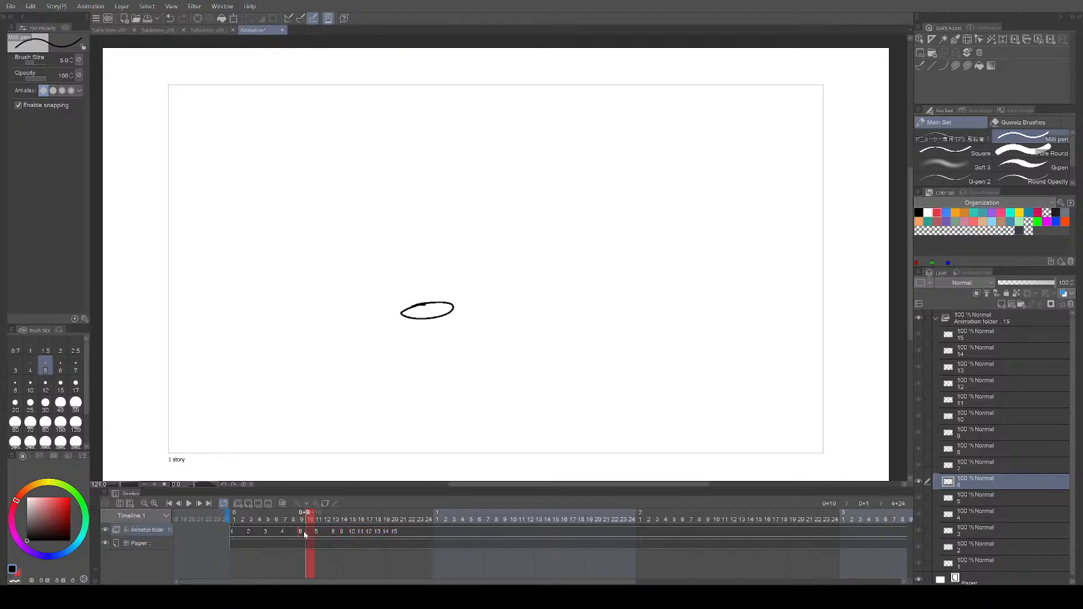
Step: Continue the two-frame spacing by placing cels 9, 10 and 11 on frames 15, 17 and 19
{"action": "mouse_move", "coordinate": [410, 533]}
{"action": "left_mouse_down"}
{"action": "mouse_move", "coordinate": [342, 534]}
{"action": "mouse_move", "coordinate": [426, 534]}
{"action": "mouse_move", "coordinate": [359, 535]}
{"action": "mouse_move", "coordinate": [414, 532]}
{"action": "left_mouse_up"}
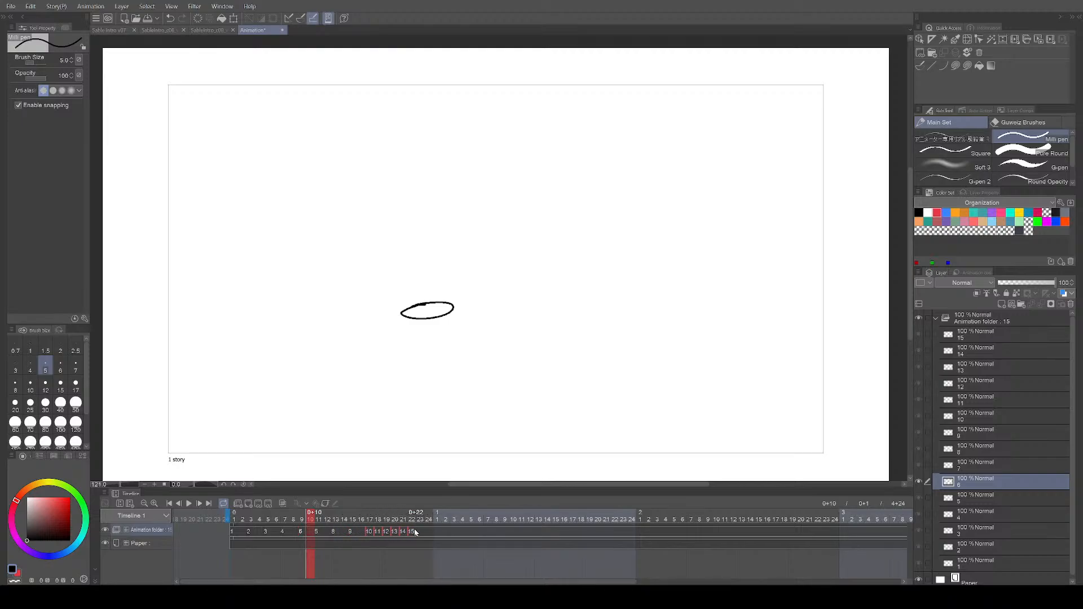
{"action": "left_click", "coordinate": [377, 534]}
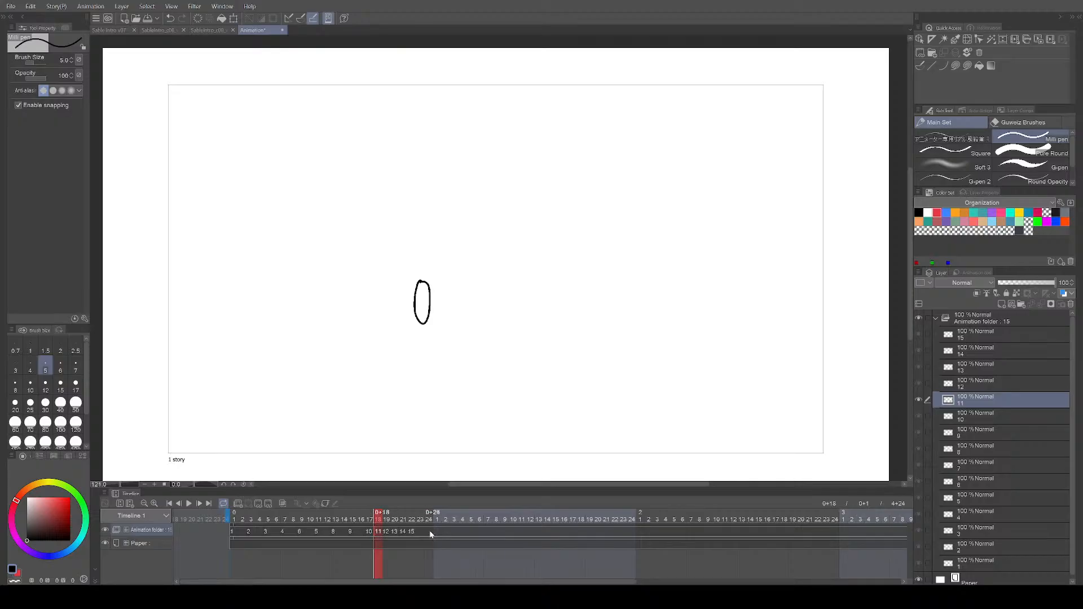
{"action": "left_click", "coordinate": [377, 534]}
{"action": "left_click_drag", "start_coordinate": [384, 534], "coordinate": [399, 535]}
{"action": "left_click", "coordinate": [395, 534]}
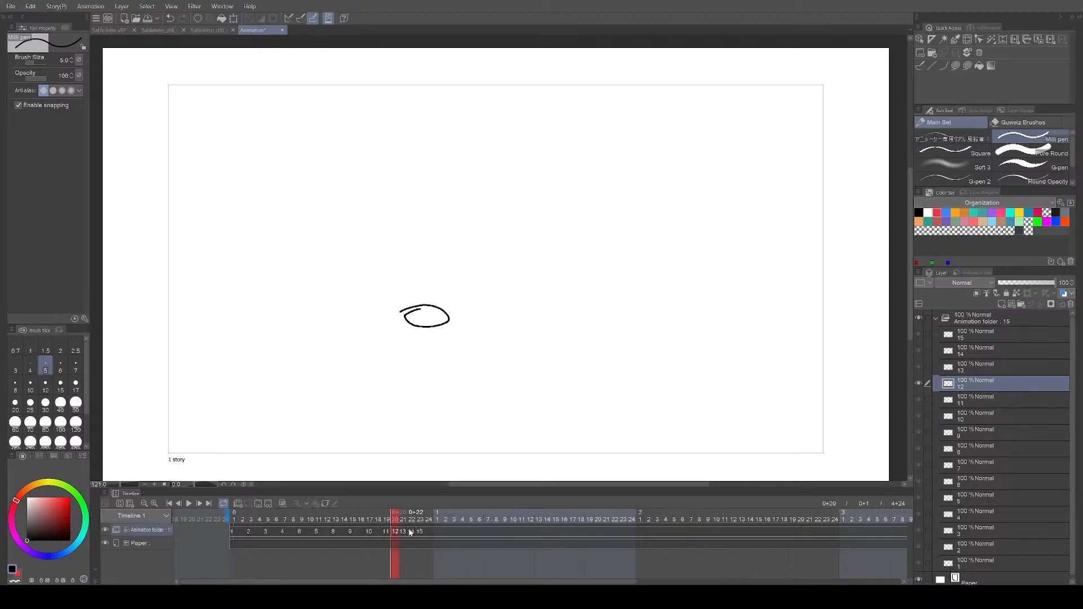
Step: Space the remaining cels on twos, with cels 12 and 13 on frames 21 and 23 and cels 14 and 15 on frames 1+1 and 1+3
{"action": "left_click", "coordinate": [390, 537]}
{"action": "mouse_move", "coordinate": [441, 534]}
{"action": "left_mouse_down"}
{"action": "mouse_move", "coordinate": [385, 539]}
{"action": "mouse_move", "coordinate": [439, 533]}
{"action": "mouse_move", "coordinate": [425, 537]}
{"action": "left_mouse_up"}
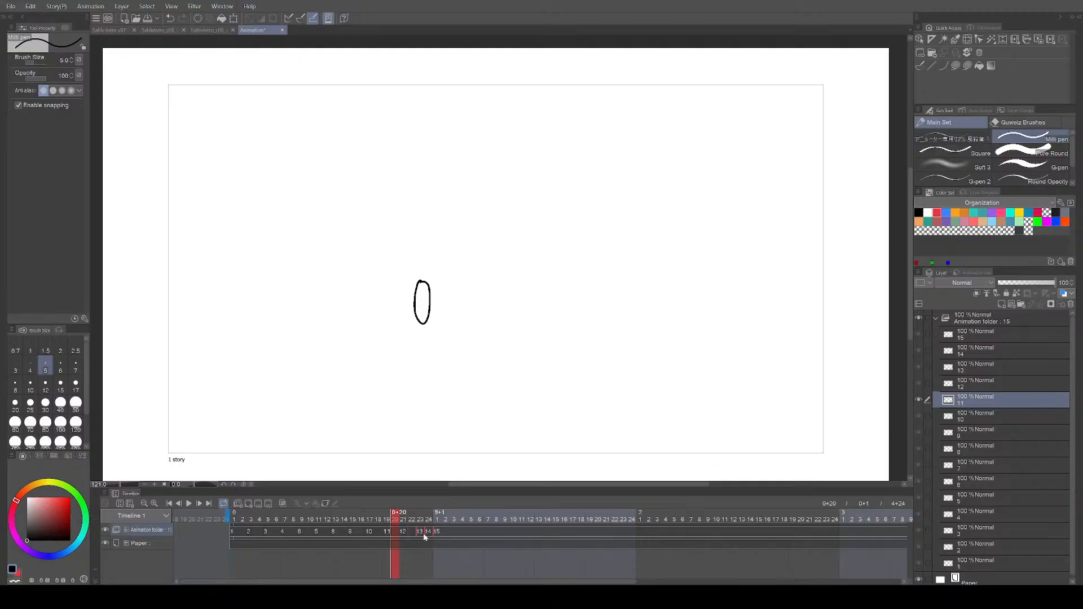
{"action": "left_click", "coordinate": [428, 535]}
{"action": "left_click_drag", "start_coordinate": [435, 535], "coordinate": [445, 533]}
{"action": "left_click", "coordinate": [446, 534]}
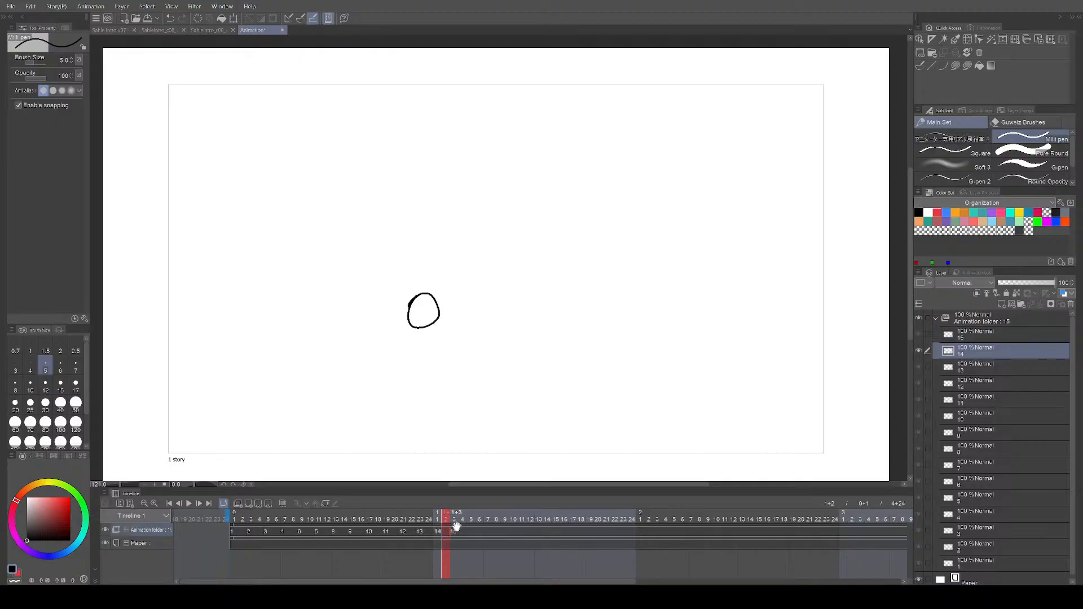
Step: Play the animation from the first frame, shorten its playback range to end at frame 1+10, and replay it
{"action": "left_click", "coordinate": [235, 519]}
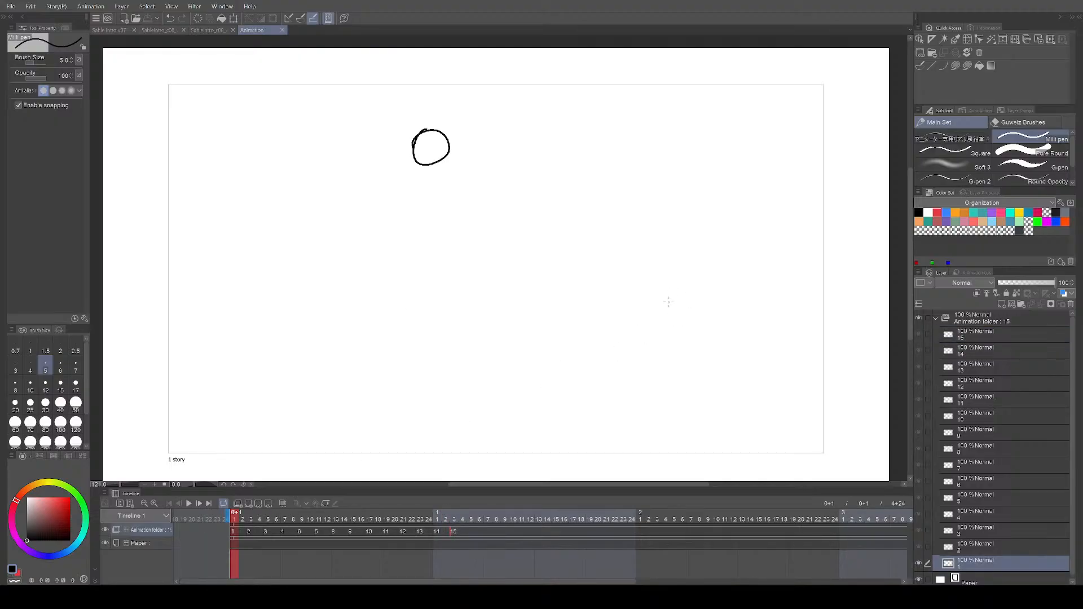
{"action": "key", "text": "space"}
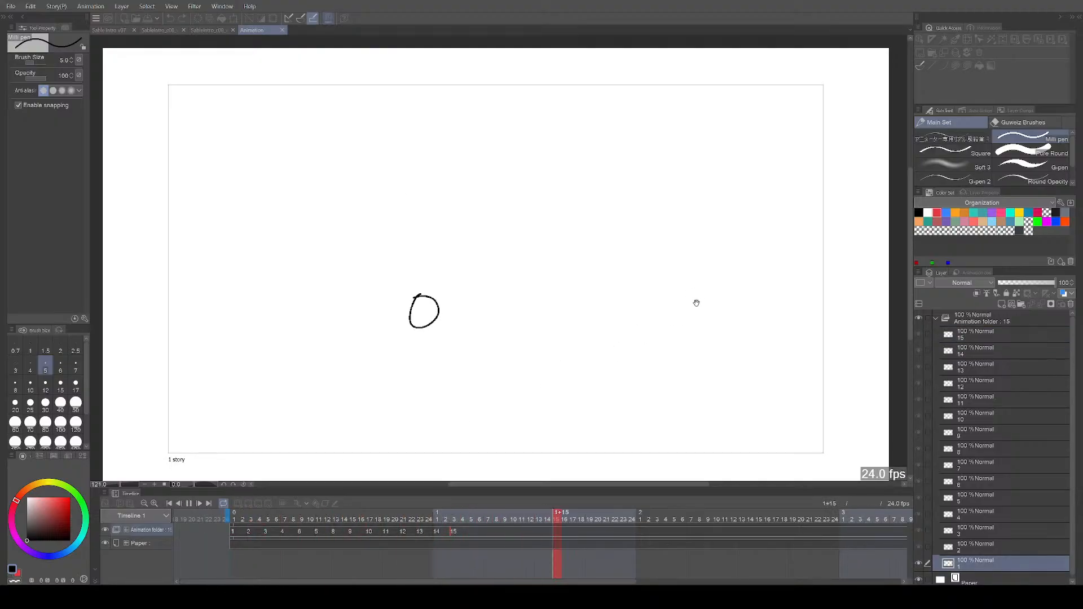
{"action": "key", "text": "space"}
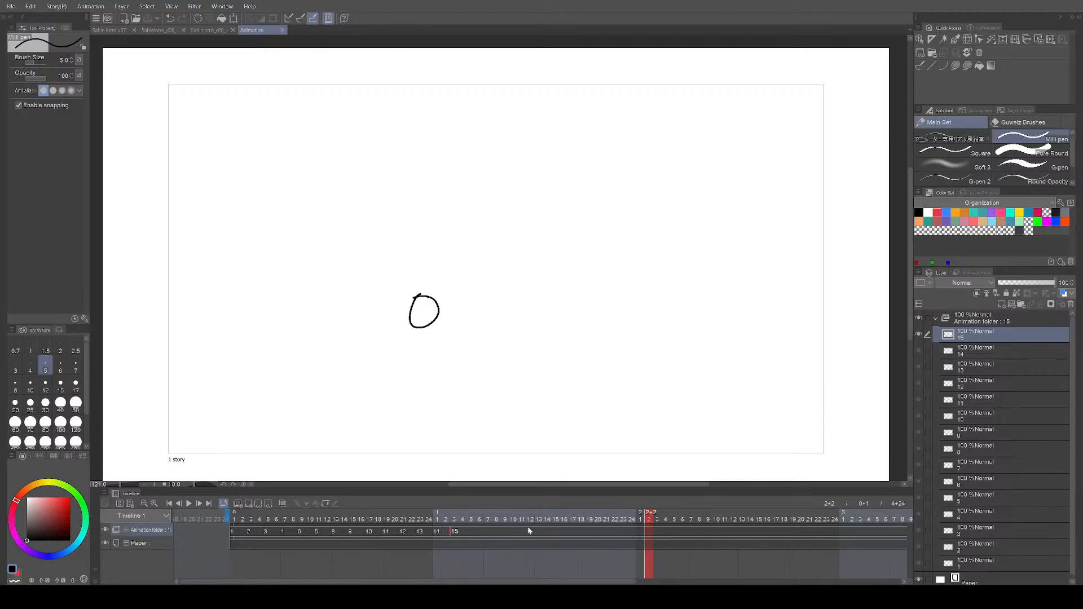
{"action": "key", "text": "ctrl+z"}
{"action": "key", "text": "space"}
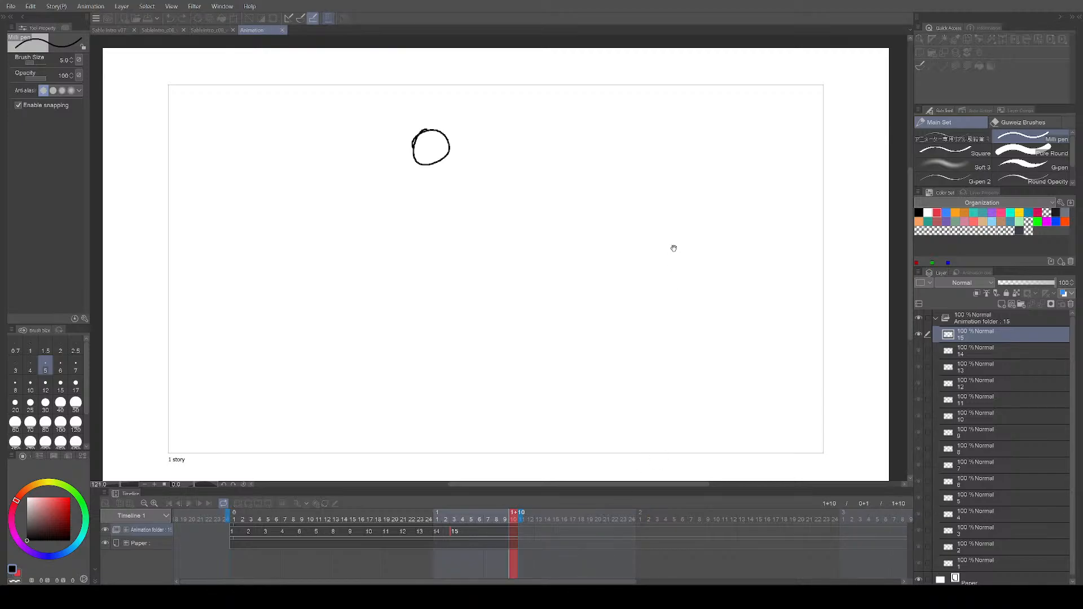
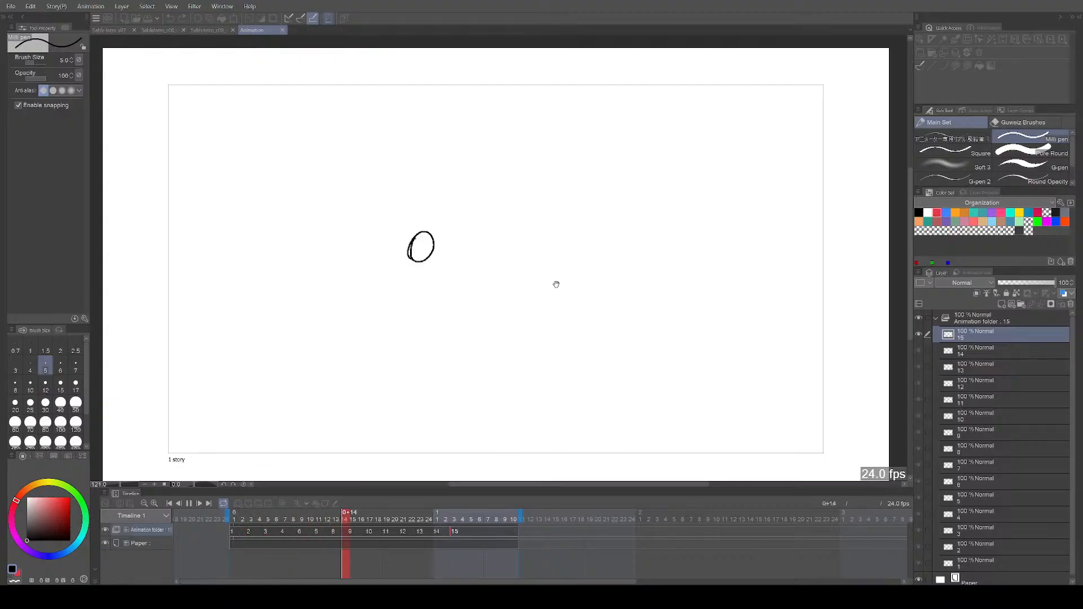
Step: Replay the bouncing ball from the first frame to examine its timing on twos
{"action": "left_click", "coordinate": [236, 516]}
{"action": "left_click_drag", "start_coordinate": [713, 313], "coordinate": [718, 329]}
{"action": "key", "text": "space"}
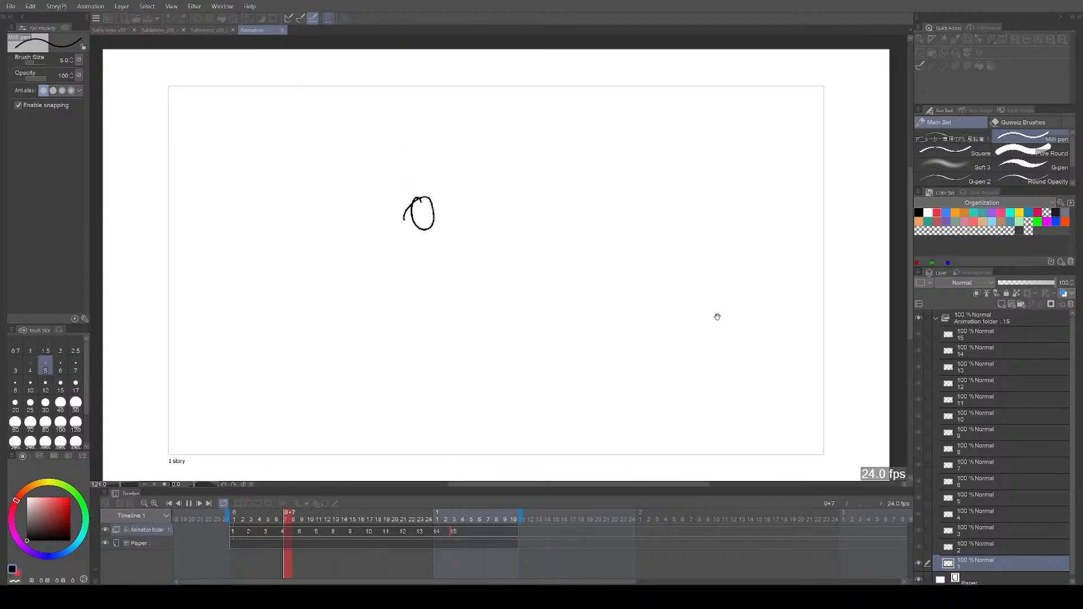
{"action": "left_click", "coordinate": [235, 517]}
{"action": "mouse_move", "coordinate": [227, 517]}
{"action": "left_mouse_down"}
{"action": "mouse_move", "coordinate": [269, 516]}
{"action": "mouse_move", "coordinate": [237, 518]}
{"action": "left_mouse_up"}
{"action": "left_click_drag", "start_coordinate": [728, 353], "coordinate": [731, 354]}
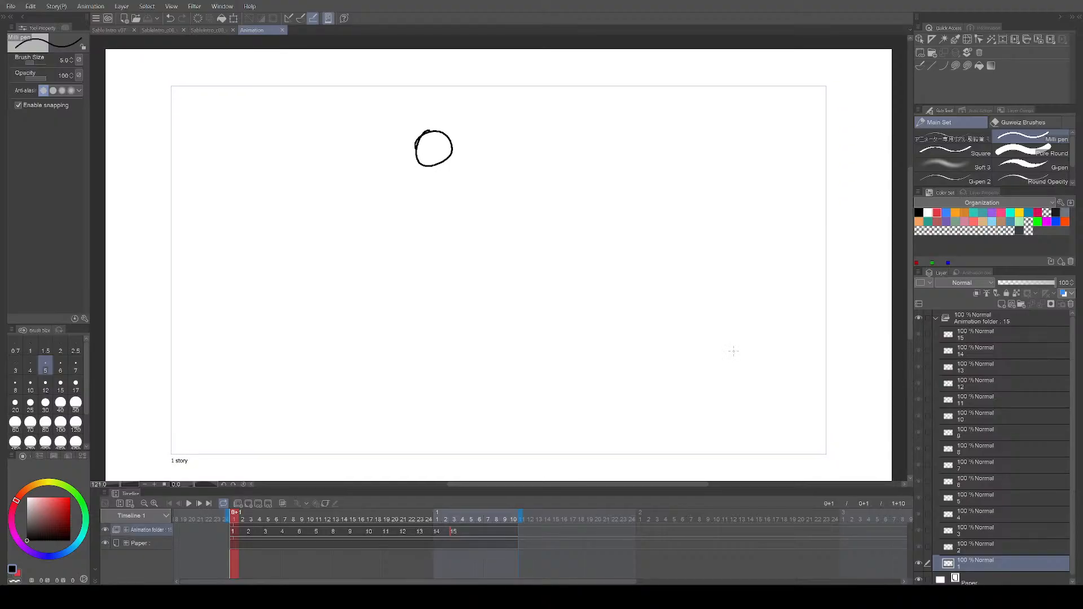
{"action": "key", "text": "space"}
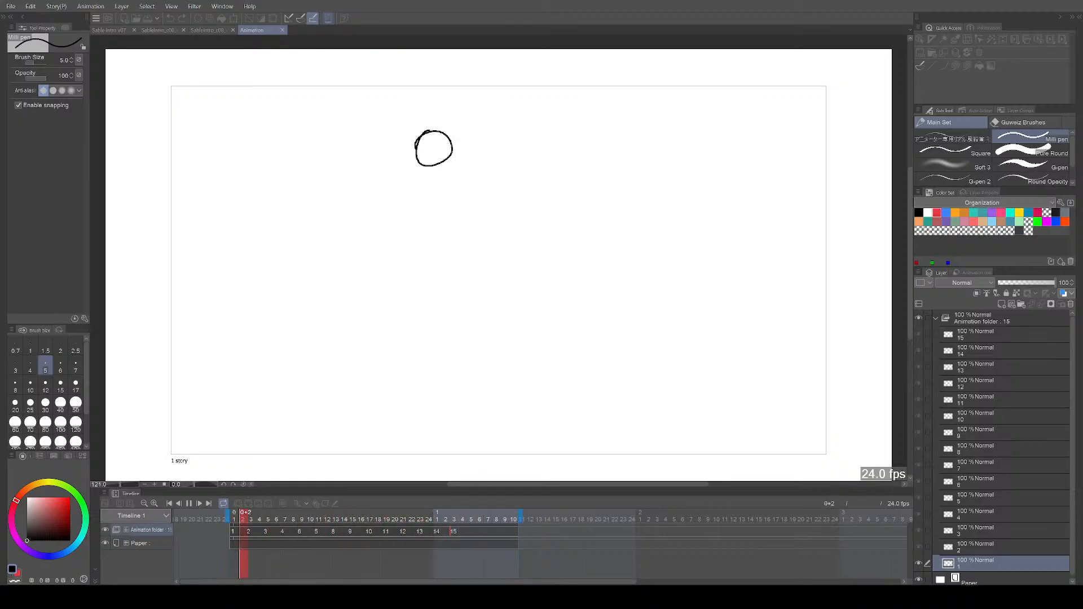
{"action": "key", "text": "space"}
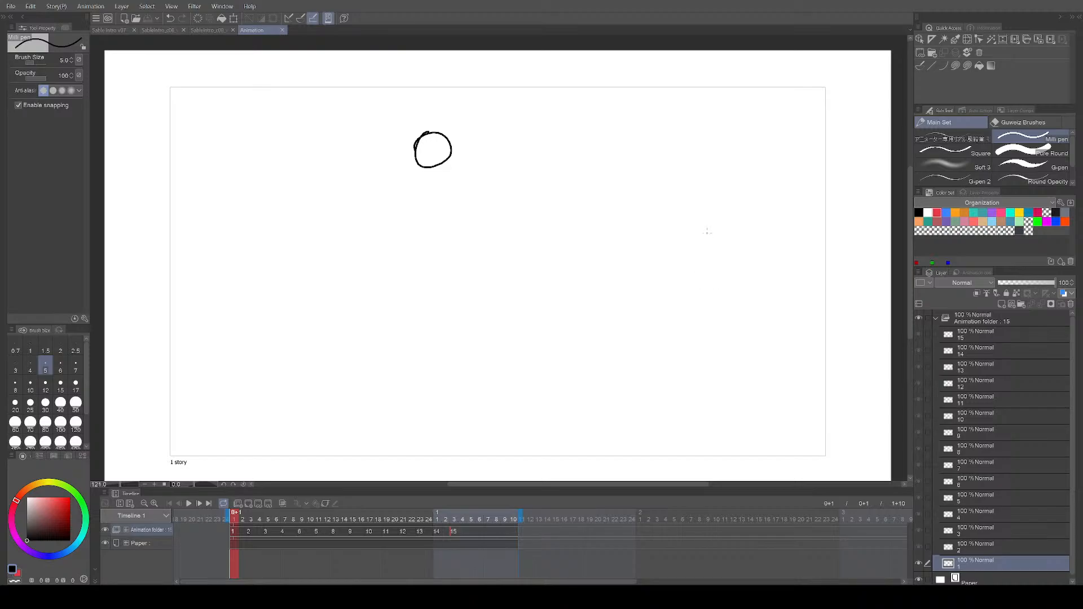
{"action": "left_click_drag", "start_coordinate": [472, 157], "coordinate": [600, 190]}
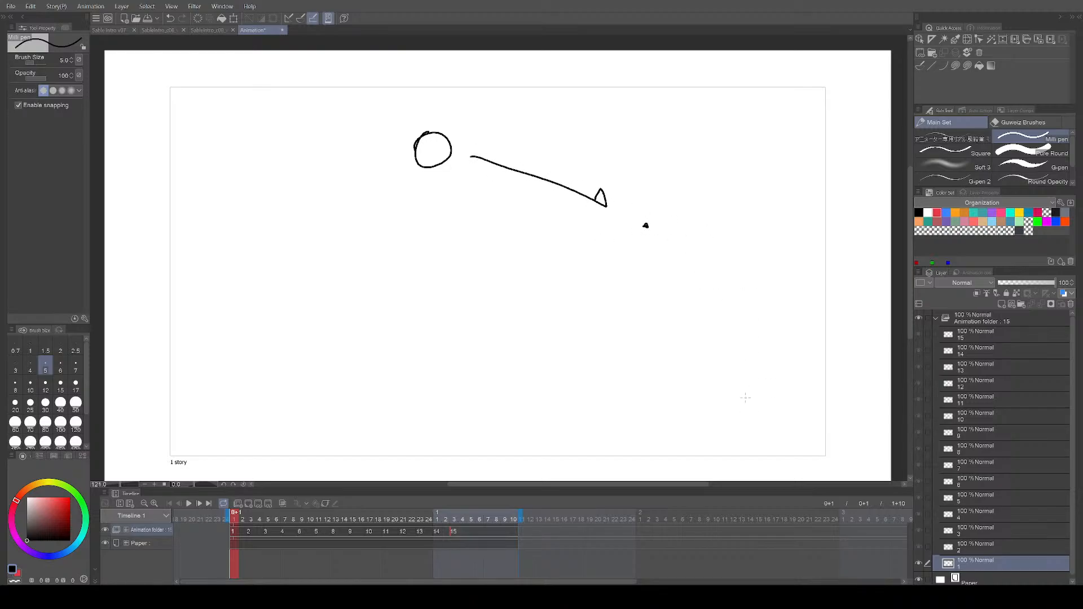
{"action": "key", "text": "ctrl+z"}
{"action": "key", "text": "ctrl+z"}
{"action": "left_click_drag", "start_coordinate": [673, 370], "coordinate": [667, 369]}
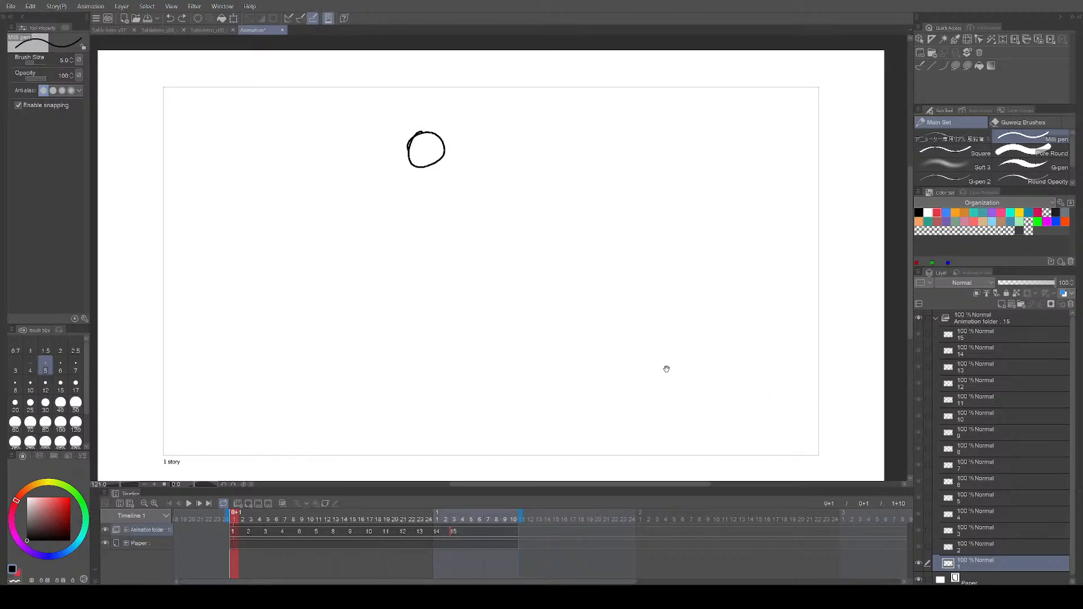
Step: Save the file and extend the playback range to frame 1+24
{"action": "key", "text": "ctrl+s"}
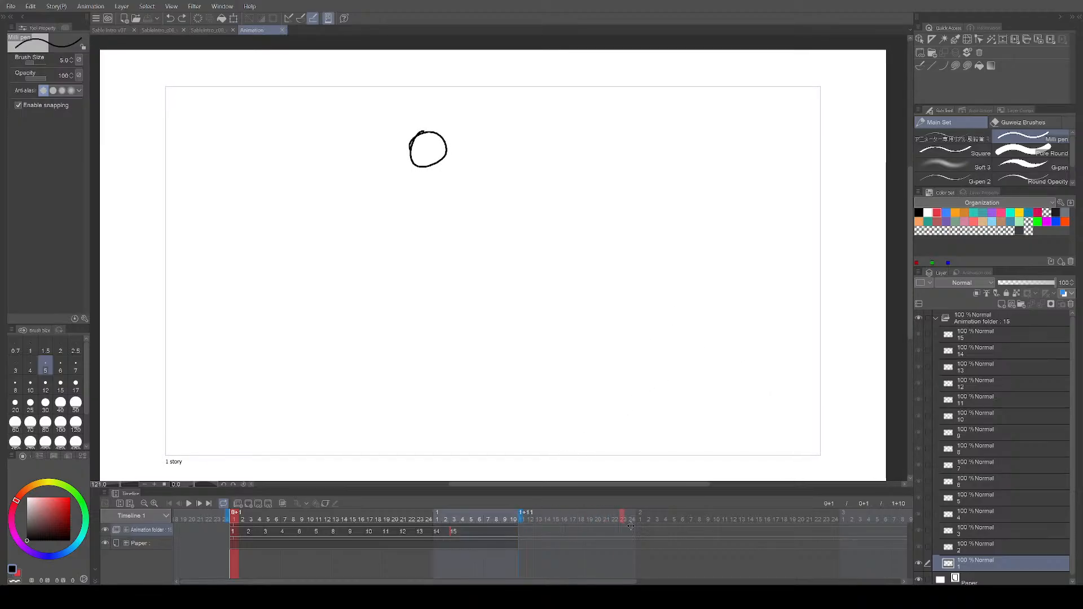
{"action": "left_click_drag", "start_coordinate": [638, 528], "coordinate": [638, 527]}
Step: Add blank cels 16 to 25 on every second frame from 1+5 to 1+23
{"action": "left_click", "coordinate": [464, 533]}
{"action": "left_click", "coordinate": [473, 534]}
{"action": "key", "text": "alt+n"}
{"action": "key", "text": "alt+n"}
{"action": "key", "text": "alt+n"}
{"action": "key", "text": "alt+n"}
{"action": "key", "text": "alt+n"}
{"action": "key", "text": "alt+n"}
{"action": "key", "text": "alt+n"}
{"action": "key", "text": "alt+n"}
{"action": "key", "text": "alt+n"}
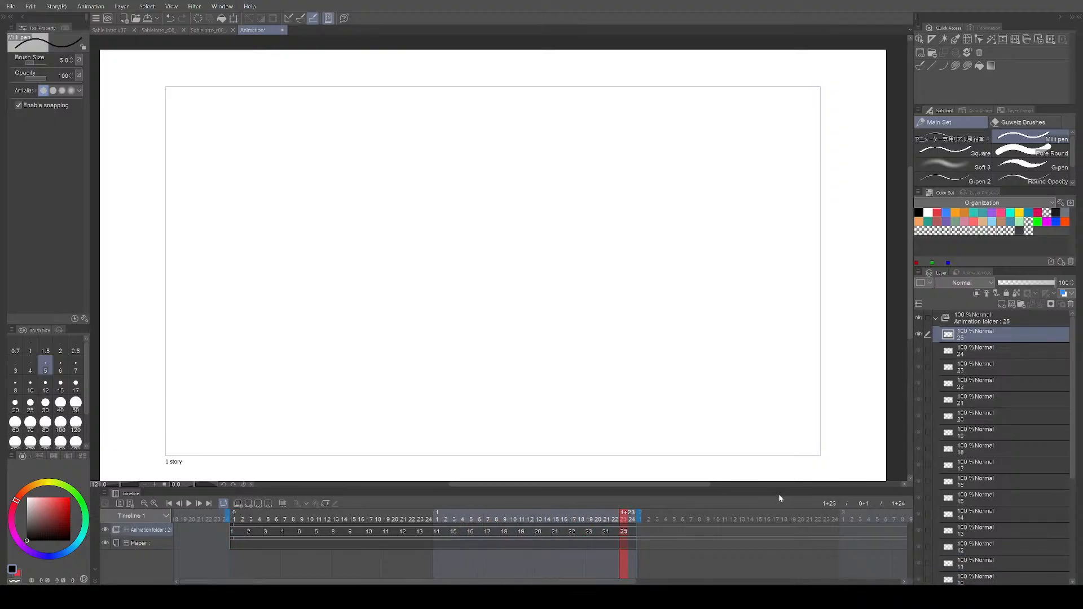
Step: Play the extended timeline briefly and step back through the cels to the first frame
{"action": "key", "text": "space"}
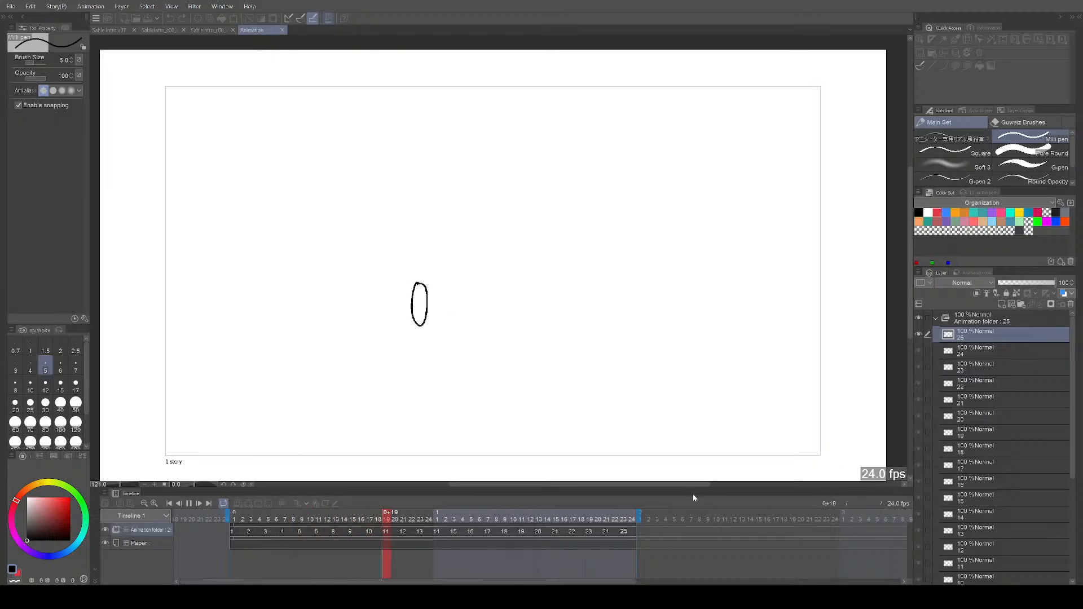
{"action": "key", "text": "space"}
{"action": "key", "text": "Left"}
{"action": "key", "text": "Left"}
{"action": "key", "text": "Left"}
{"action": "key", "text": "Left"}
{"action": "key", "text": "Left"}
{"action": "key", "text": "Left"}
{"action": "key", "text": "Left"}
{"action": "key", "text": "Left"}
{"action": "key", "text": "Left"}
{"action": "key", "text": "Left"}
{"action": "key", "text": "Left"}
{"action": "key", "text": "Left"}
{"action": "key", "text": "Left"}
{"action": "key", "text": "Left"}
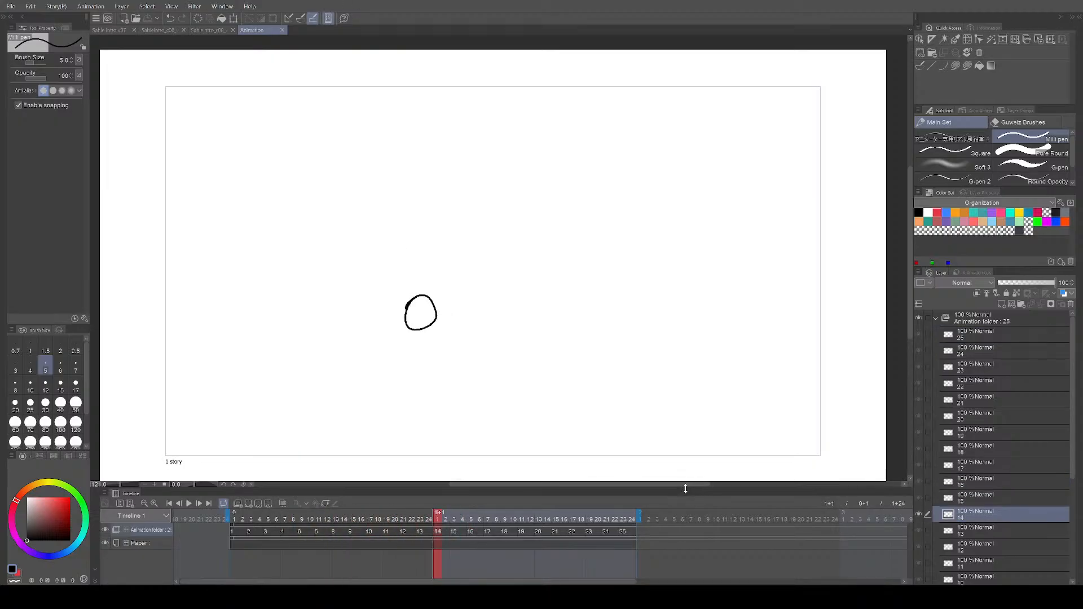
Step: Draw small dots beside the ball from cel 1 through frame 0+15, shifting them down one side of a loose loop
{"action": "left_click_drag", "start_coordinate": [750, 369], "coordinate": [736, 380]}
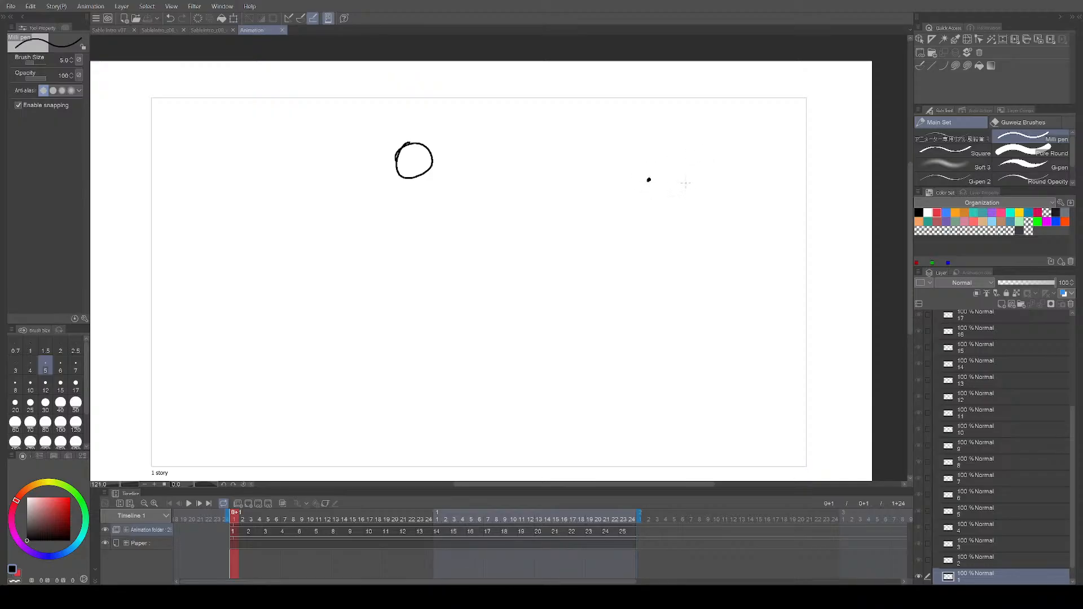
{"action": "key", "text": "Right"}
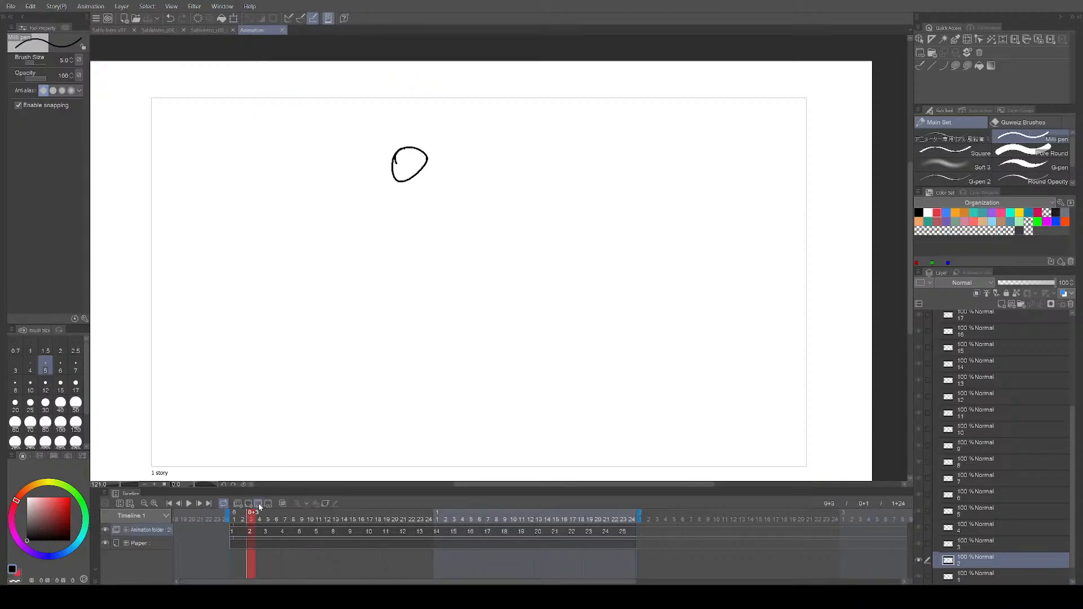
{"action": "key", "text": "Left"}
{"action": "key", "text": "Right"}
{"action": "key", "text": "Right"}
{"action": "key", "text": "Right"}
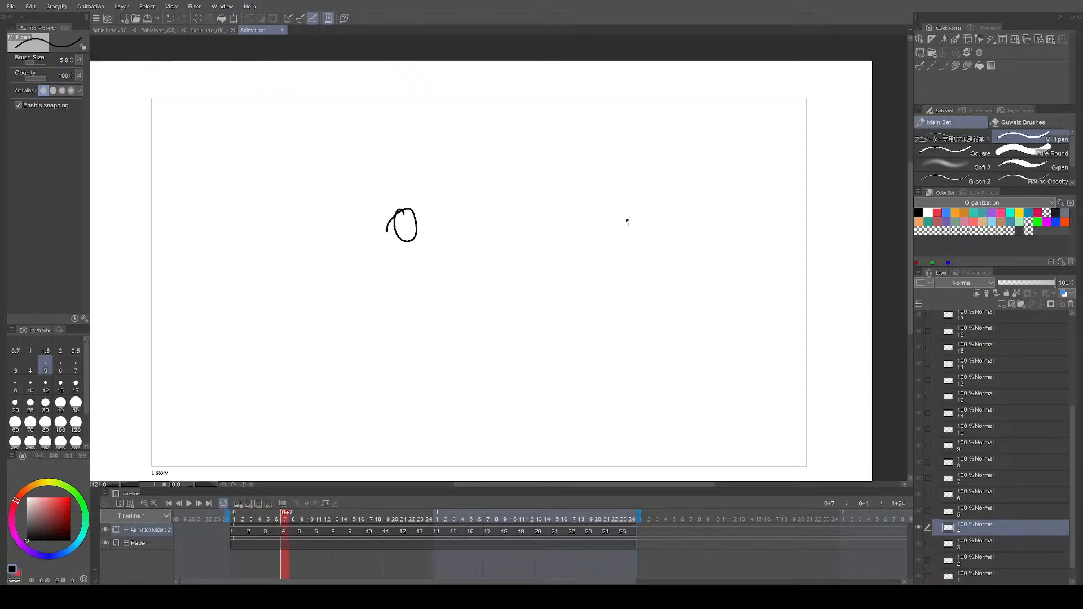
{"action": "key", "text": "Right"}
{"action": "key", "text": "Right"}
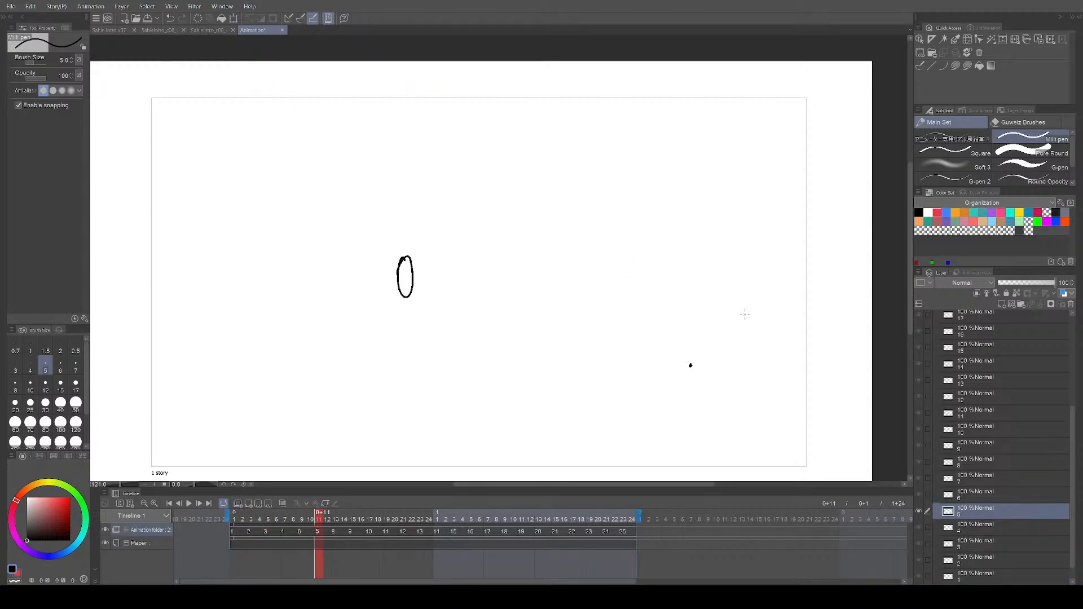
{"action": "key", "text": "Right"}
{"action": "key", "text": "Right"}
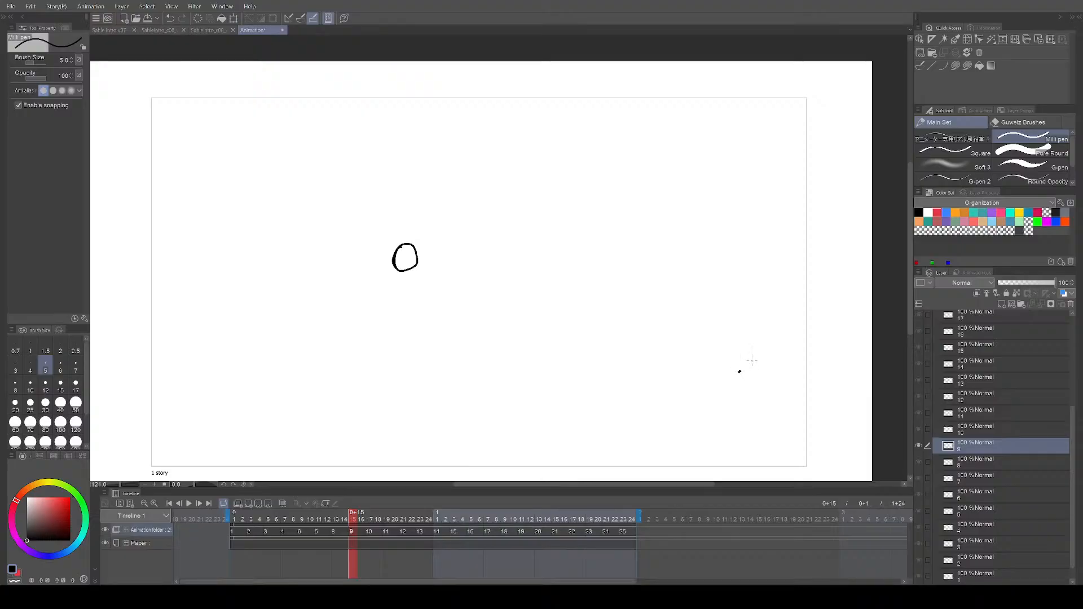
Step: Continue the dot's loop back up and across the open canvas on the cels up to cel 16
{"action": "key", "text": "Right"}
{"action": "key", "text": "Right"}
{"action": "key", "text": "Right"}
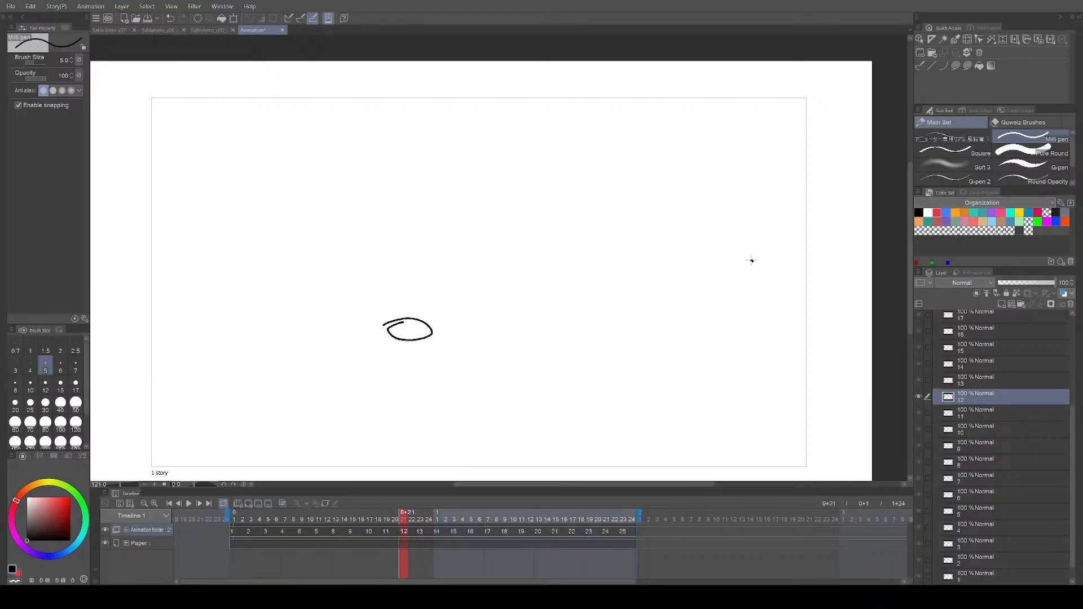
{"action": "key", "text": "Right"}
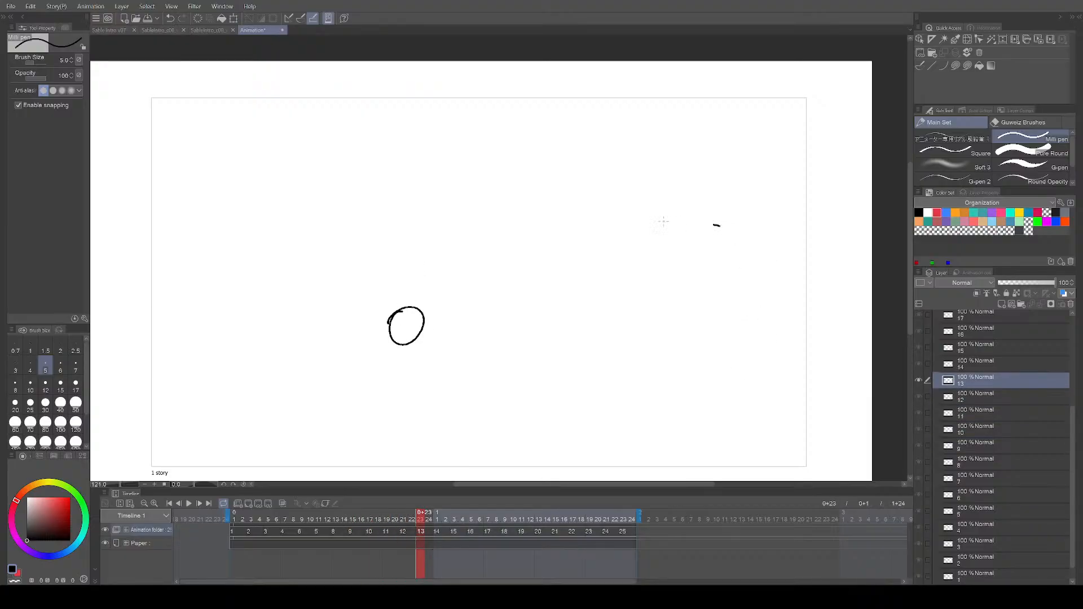
{"action": "key", "text": "Right"}
{"action": "key", "text": "Right"}
{"action": "key", "text": "Right"}
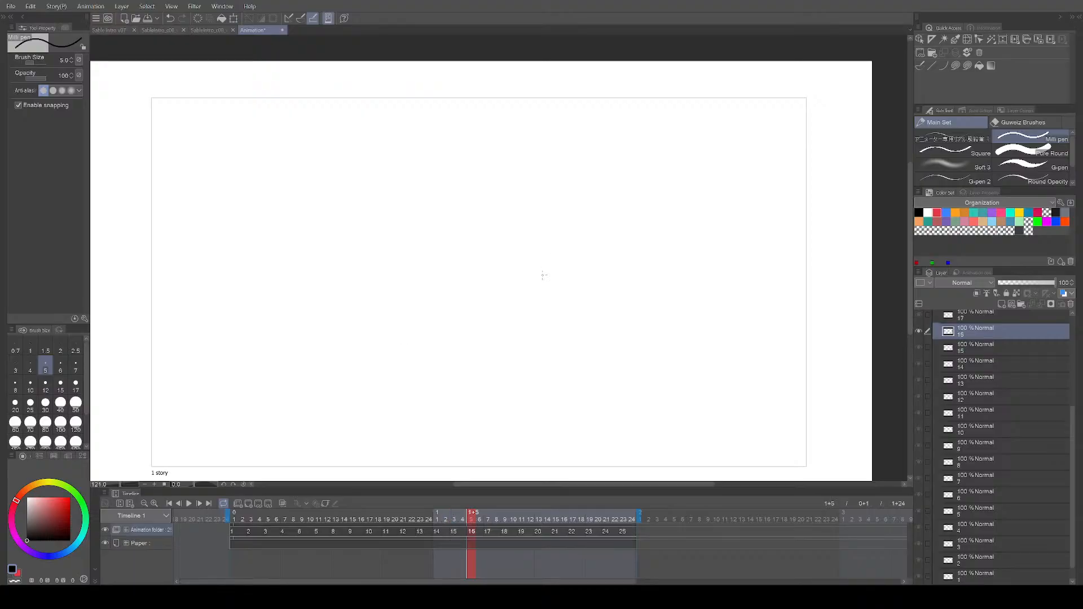
Step: Mark the dot's next positions on the blank cels from cel 16 to cel 23, one dot per cel
{"action": "key", "text": "Right"}
{"action": "key", "text": "Right"}
{"action": "key", "text": "Right"}
{"action": "key", "text": "Right"}
{"action": "key", "text": "Right"}
{"action": "key", "text": "Right"}
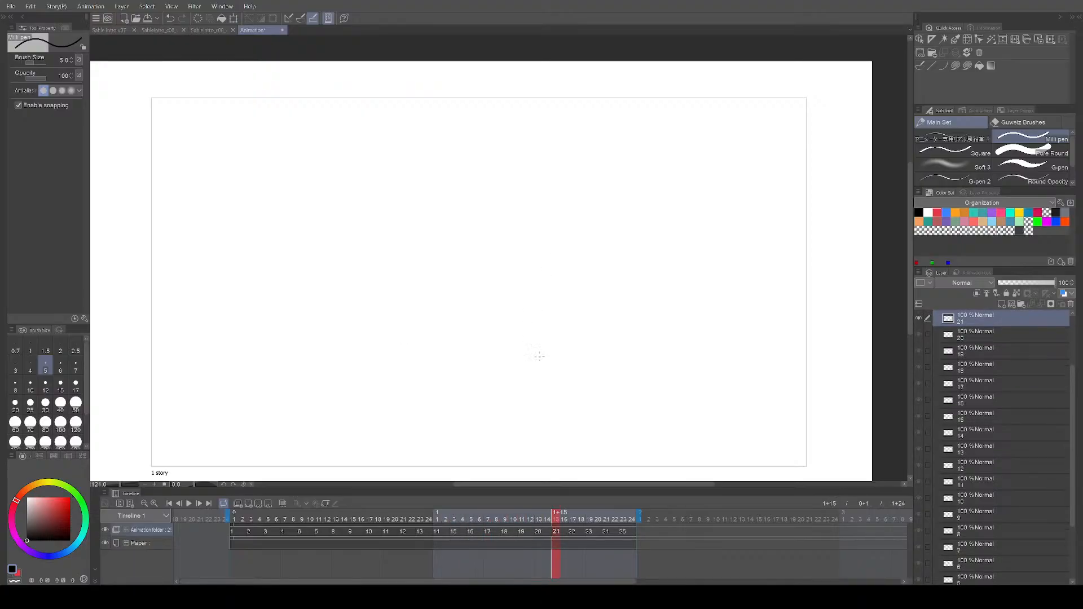
{"action": "key", "text": "Right"}
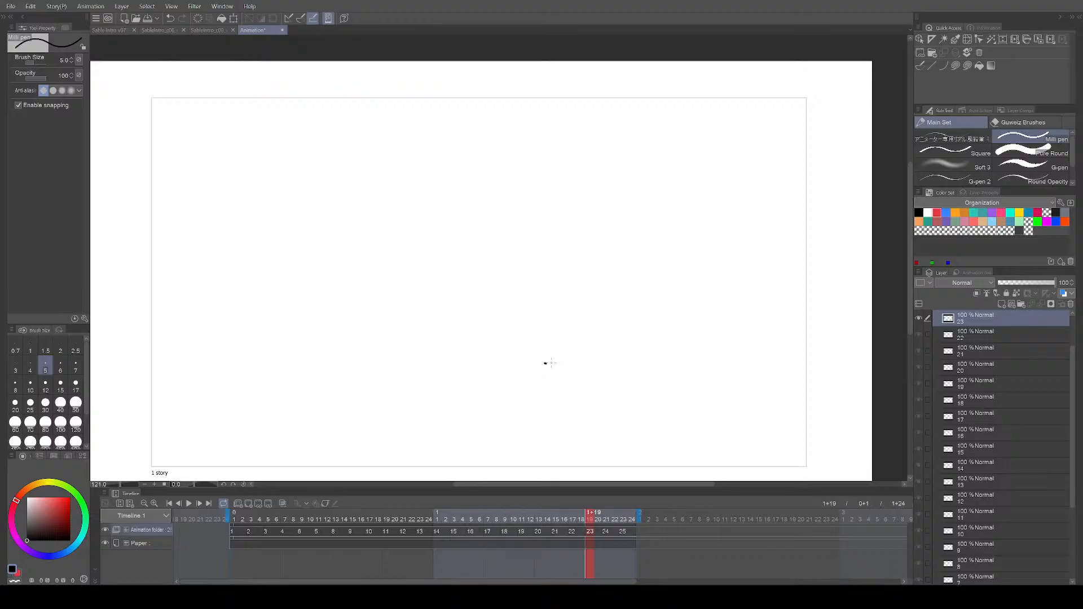
Step: Play the animation with the moving dot and turn on onion skin at the first frame
{"action": "key", "text": "space"}
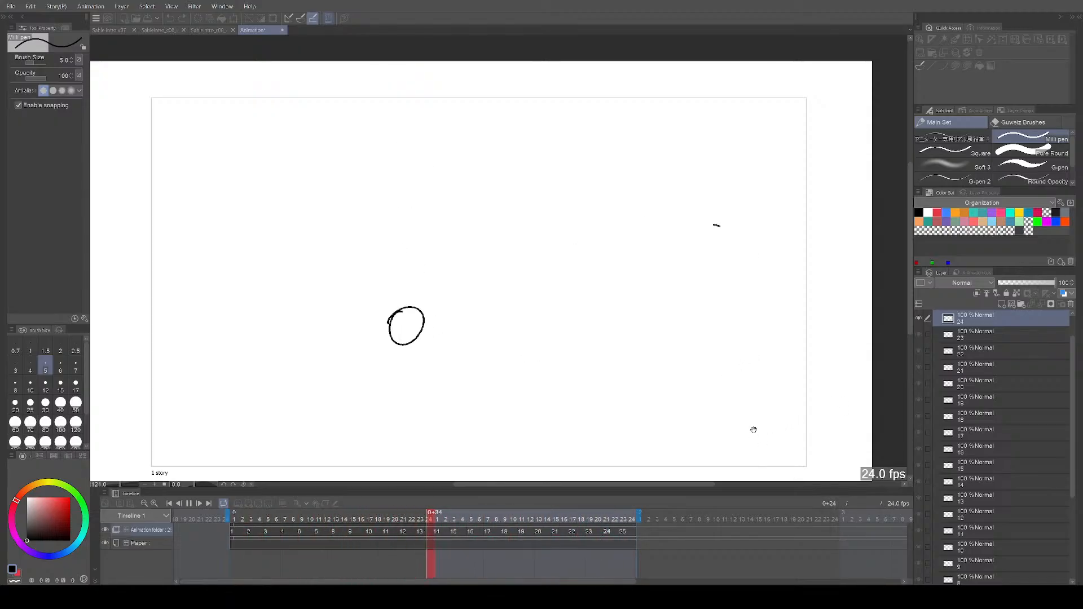
{"action": "key", "text": "space"}
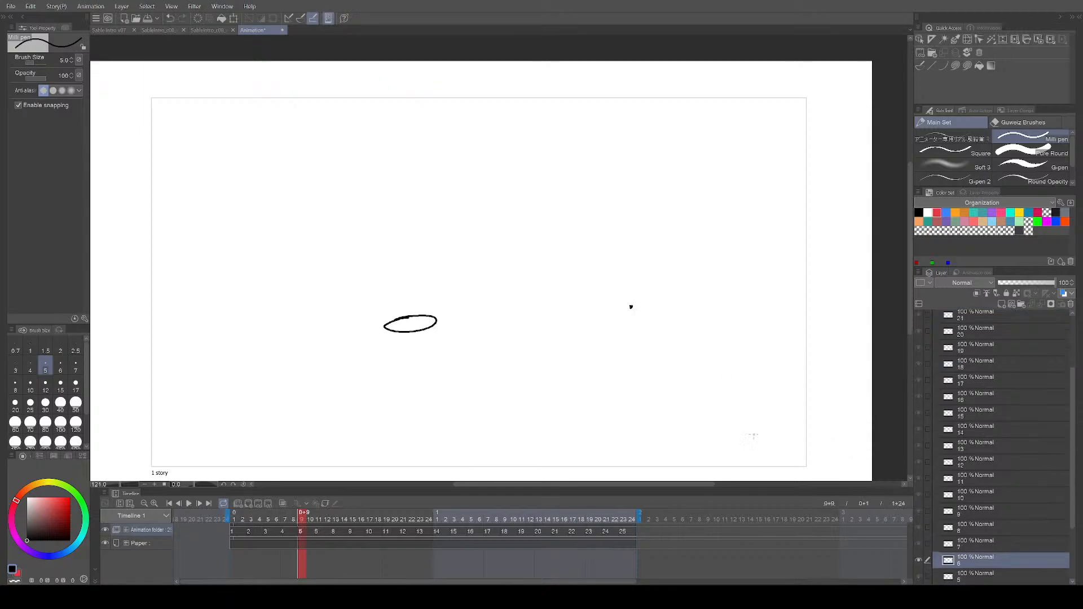
{"action": "key", "text": "Home"}
{"action": "left_click", "coordinate": [283, 504]}
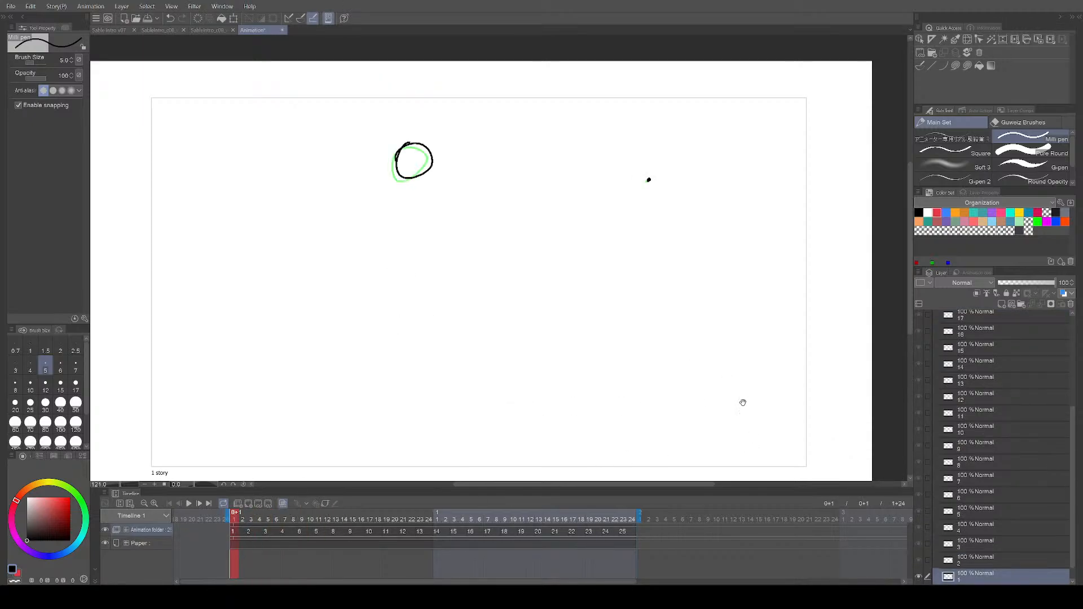
Step: Review the dot's spacing between cels with onion skin on and save the file
{"action": "key", "text": "space"}
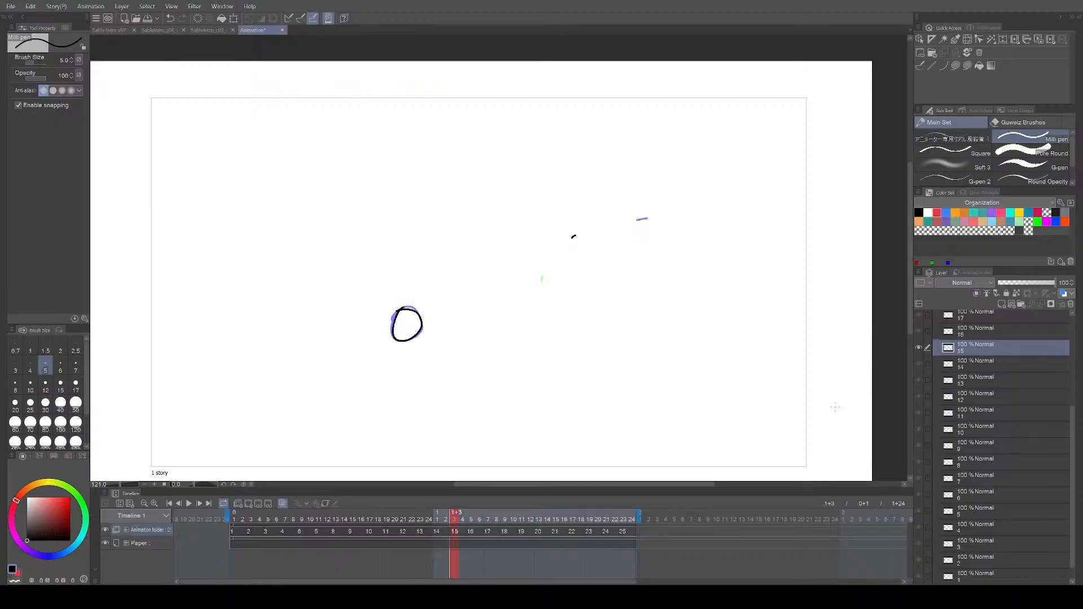
{"action": "left_click_drag", "start_coordinate": [800, 419], "coordinate": [785, 419]}
{"action": "key", "text": "ctrl+s"}
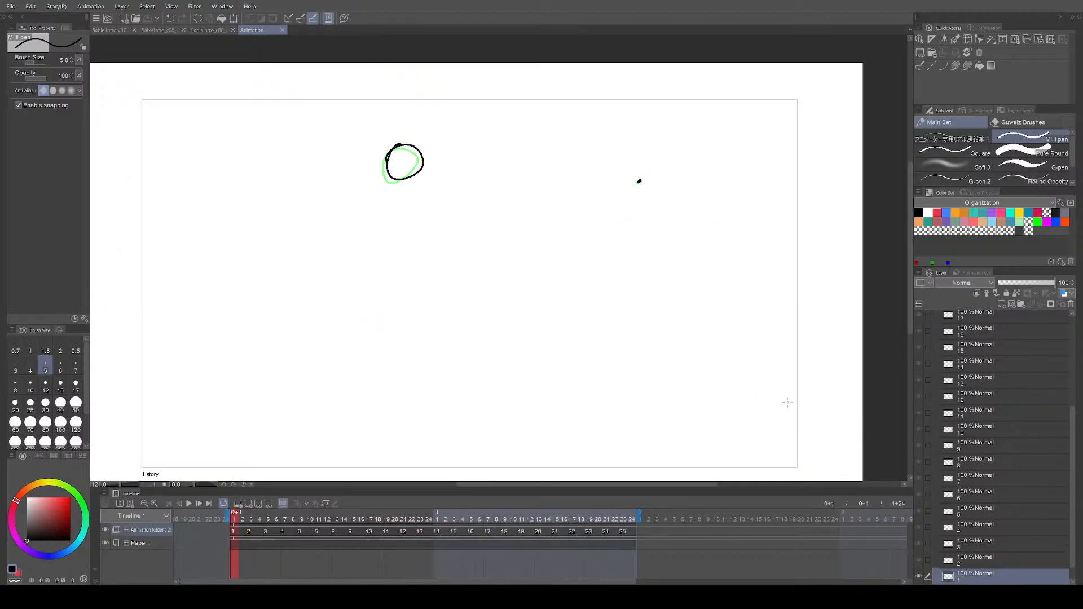
Step: Handwrite the notes "Spacing" and "Arcs" beside the ball on the first cel, undoing the faulty strokes
{"action": "left_click_drag", "start_coordinate": [581, 374], "coordinate": [634, 390]}
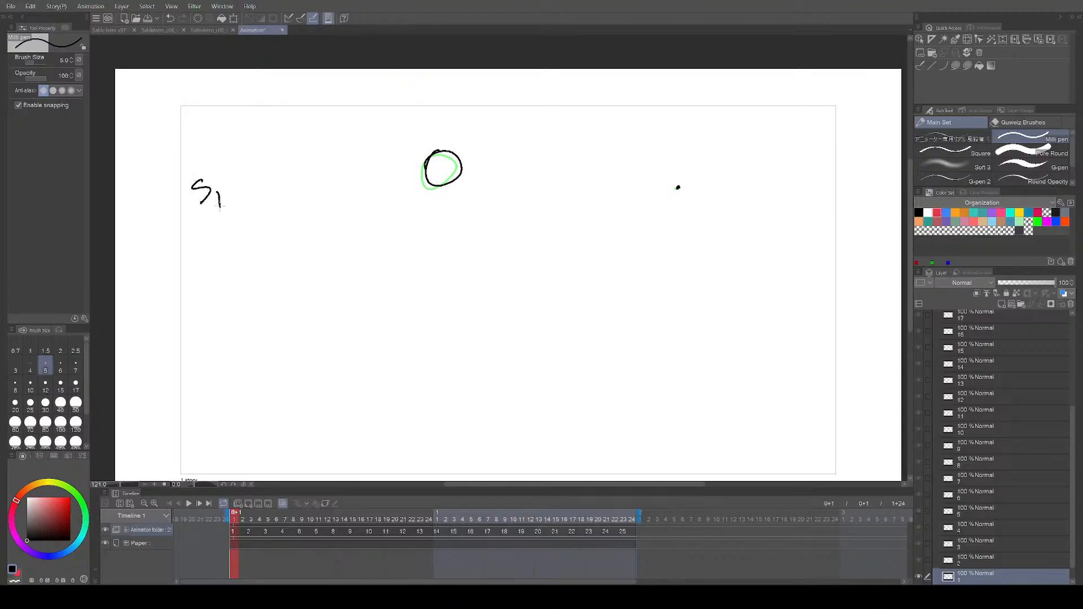
{"action": "left_click_drag", "start_coordinate": [285, 176], "coordinate": [268, 216]}
{"action": "left_click_drag", "start_coordinate": [197, 264], "coordinate": [223, 256]}
{"action": "left_click_drag", "start_coordinate": [214, 244], "coordinate": [242, 239]}
{"action": "key", "text": "ctrl+z"}
{"action": "key", "text": "ctrl+z"}
{"action": "key", "text": "ctrl+z"}
{"action": "key", "text": "ctrl+z"}
{"action": "key", "text": "ctrl+z"}
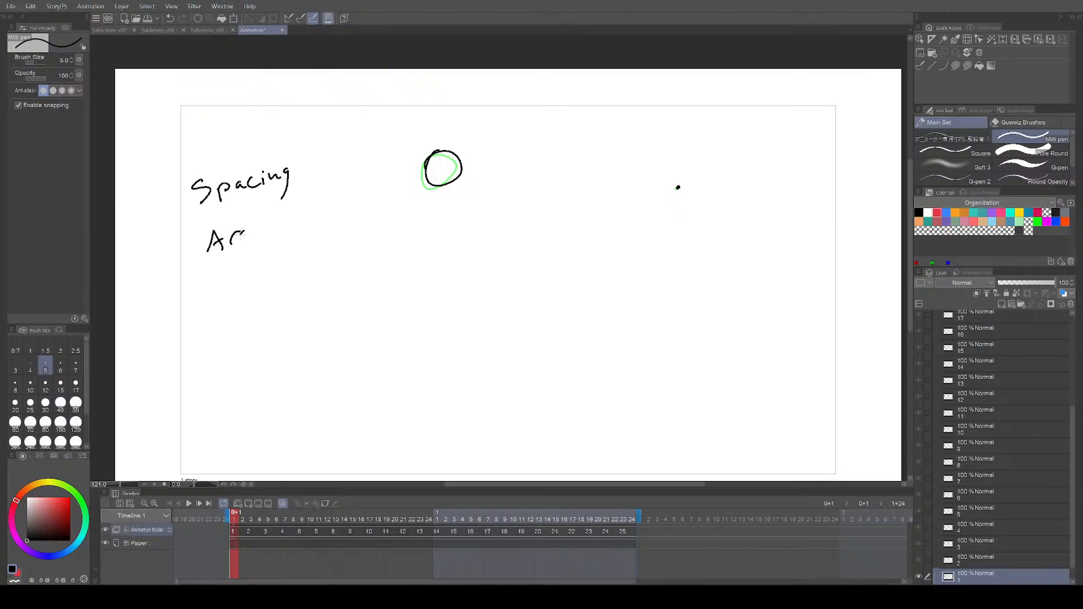
{"action": "left_click_drag", "start_coordinate": [781, 367], "coordinate": [761, 367]}
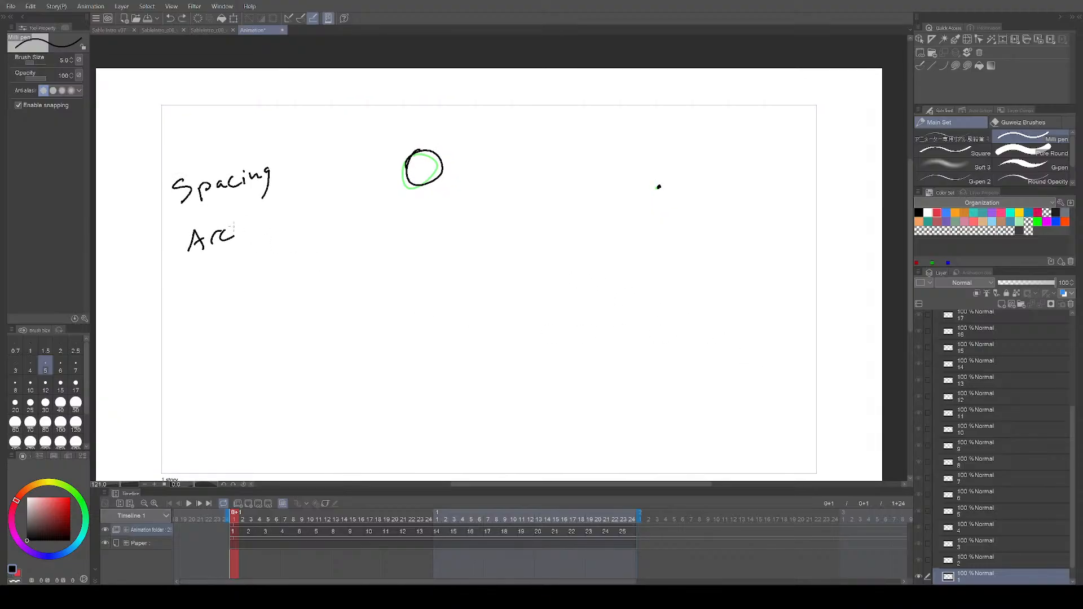
Step: Handwrite "Timing" above the "Spacing" note on the first cel and strike it through
{"action": "left_click_drag", "start_coordinate": [706, 330], "coordinate": [723, 346]}
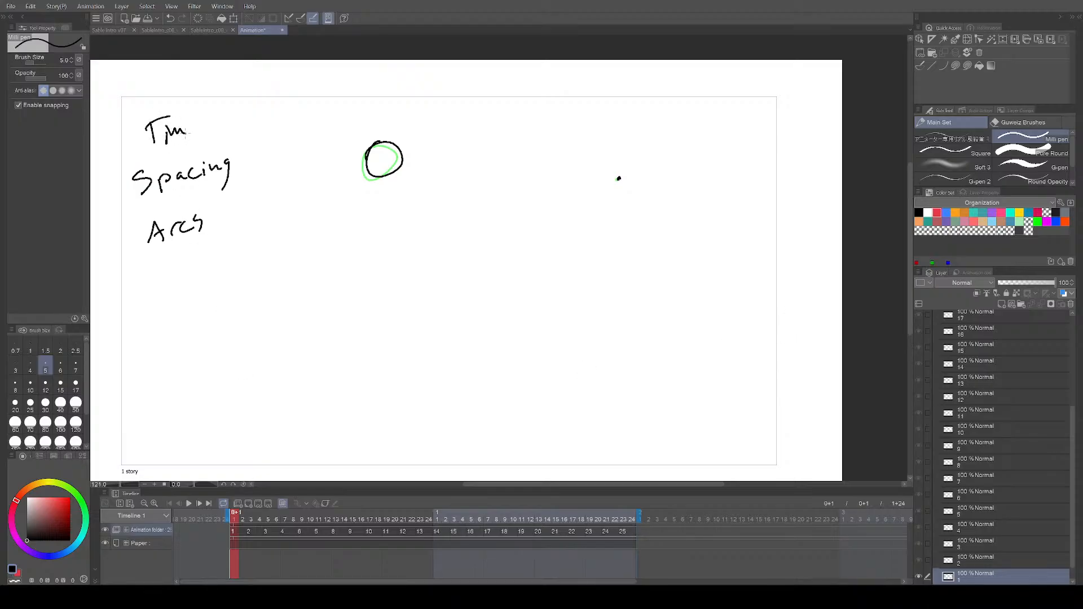
{"action": "left_click_drag", "start_coordinate": [205, 119], "coordinate": [276, 92]}
{"action": "key", "text": "ctrl+z"}
{"action": "left_click_drag", "start_coordinate": [120, 140], "coordinate": [232, 120]}
Step: Examine the spacing of the ball and dot from the first cel to cel 22 with onion skin on
{"action": "key", "text": "Right"}
{"action": "key", "text": "Right"}
{"action": "key", "text": "Right"}
{"action": "key", "text": "Right"}
{"action": "key", "text": "Right"}
{"action": "key", "text": "Right"}
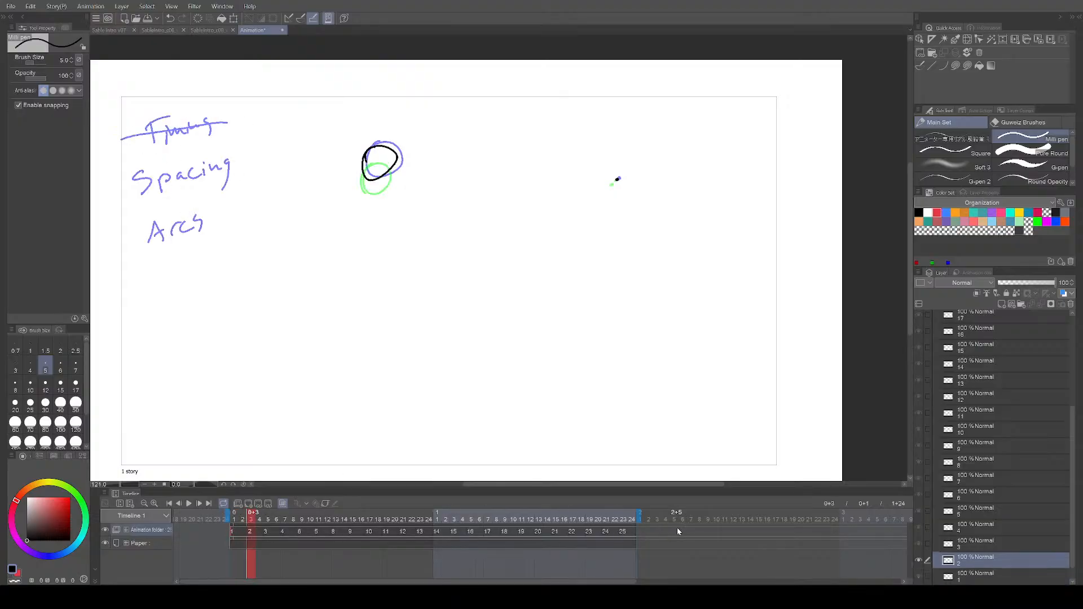
{"action": "key", "text": "Right"}
{"action": "key", "text": "Right"}
{"action": "key", "text": "Right"}
{"action": "key", "text": "Right"}
{"action": "key", "text": "Right"}
{"action": "key", "text": "Right"}
{"action": "key", "text": "Right"}
{"action": "key", "text": "Right"}
{"action": "key", "text": "Right"}
{"action": "key", "text": "Right"}
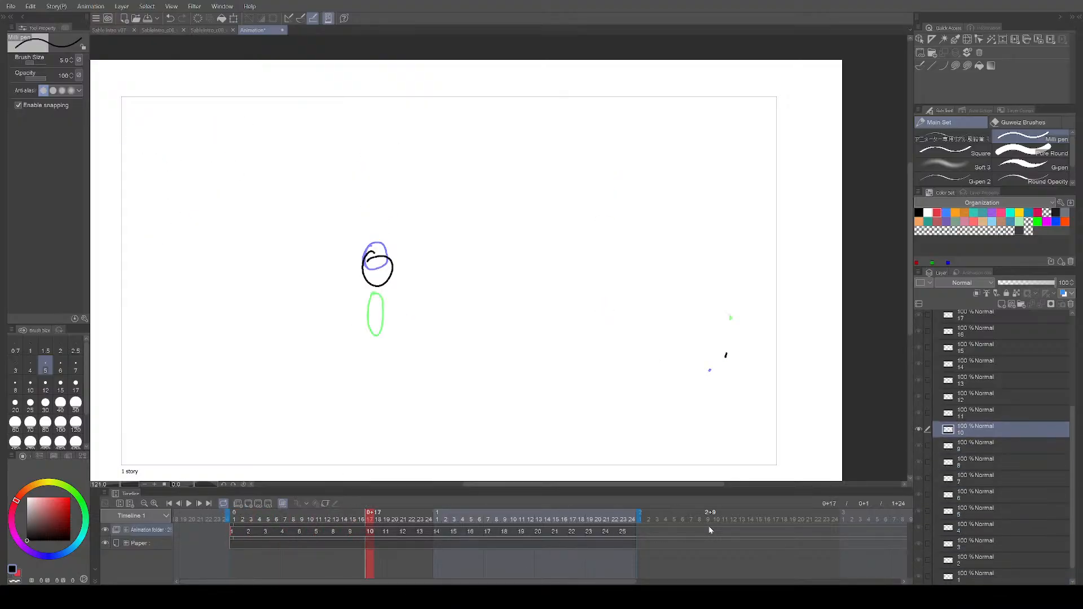
{"action": "key", "text": "Right"}
{"action": "key", "text": "Right"}
{"action": "key", "text": "Right"}
{"action": "key", "text": "Right"}
{"action": "key", "text": "Right"}
{"action": "key", "text": "Right"}
{"action": "key", "text": "Right"}
{"action": "key", "text": "Right"}
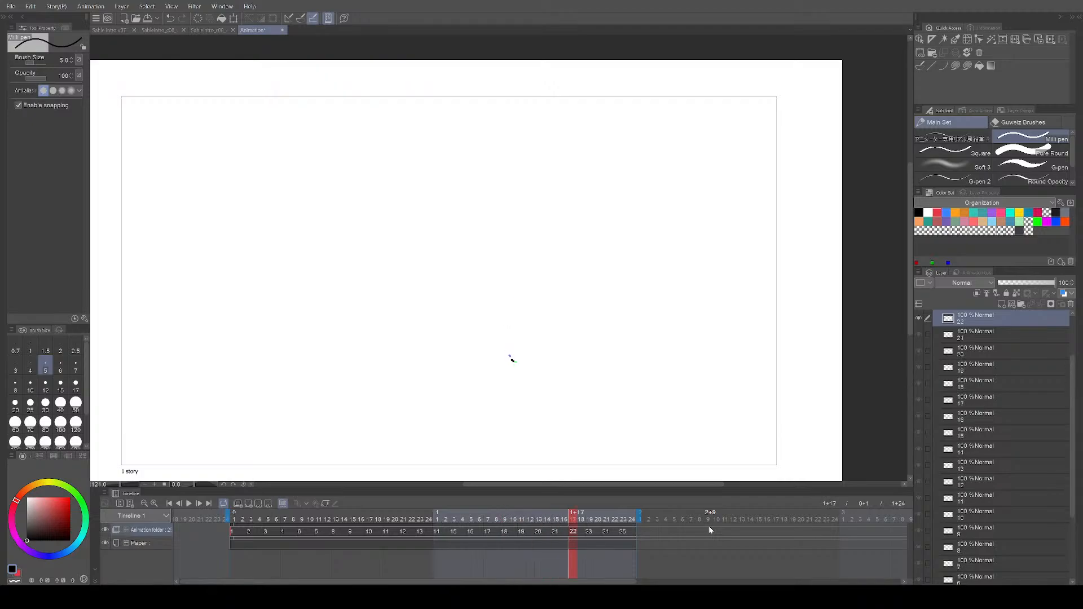
Step: Erase the struck-out word "Timing" from the first cel and switch back to the Milli pen
{"action": "key", "text": "e"}
{"action": "mouse_move", "coordinate": [114, 133]}
{"action": "left_mouse_down"}
{"action": "mouse_move", "coordinate": [167, 146]}
{"action": "mouse_move", "coordinate": [218, 135]}
{"action": "left_mouse_up"}
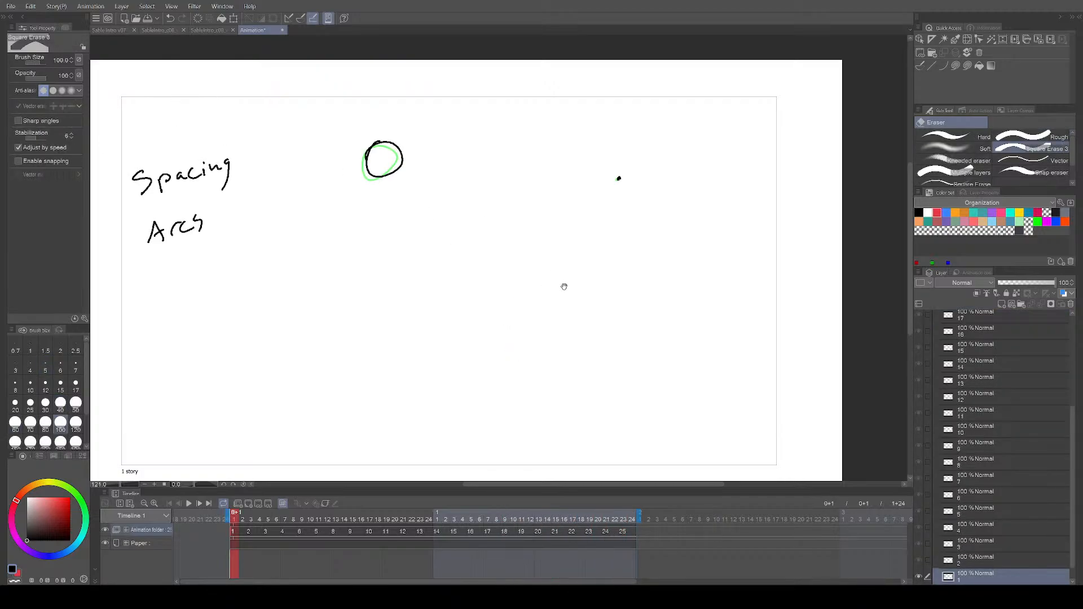
{"action": "left_click_drag", "start_coordinate": [560, 284], "coordinate": [552, 281]}
{"action": "key", "text": "p"}
{"action": "left_click_drag", "start_coordinate": [694, 342], "coordinate": [690, 350]}
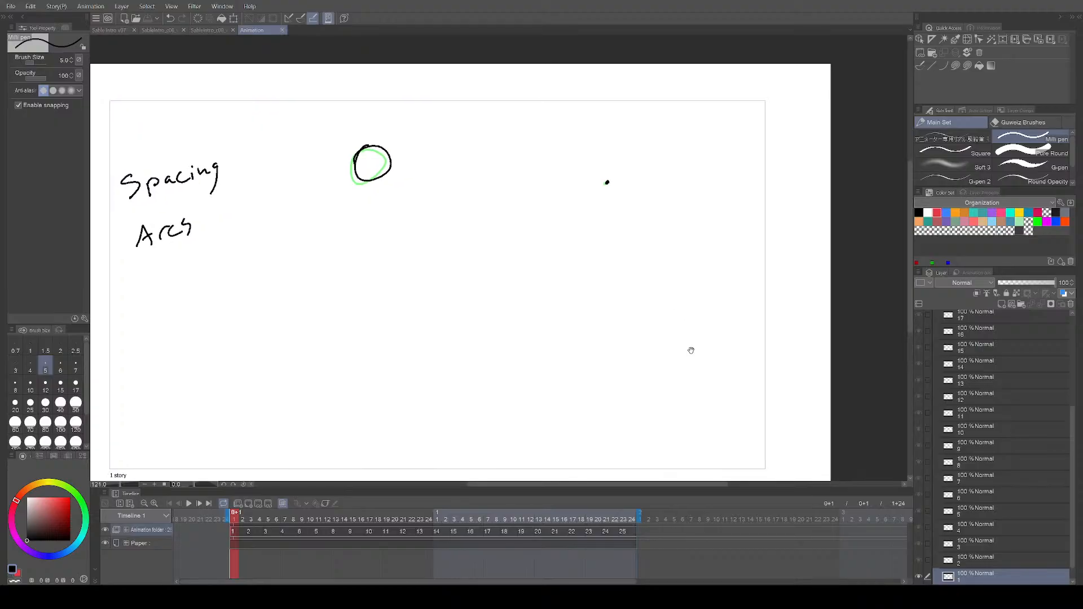
Step: Examine the dot's arc cel by cel through to cel 25, and return to the first frame
{"action": "key", "text": "Right"}
{"action": "key", "text": "Right"}
{"action": "key", "text": "Right"}
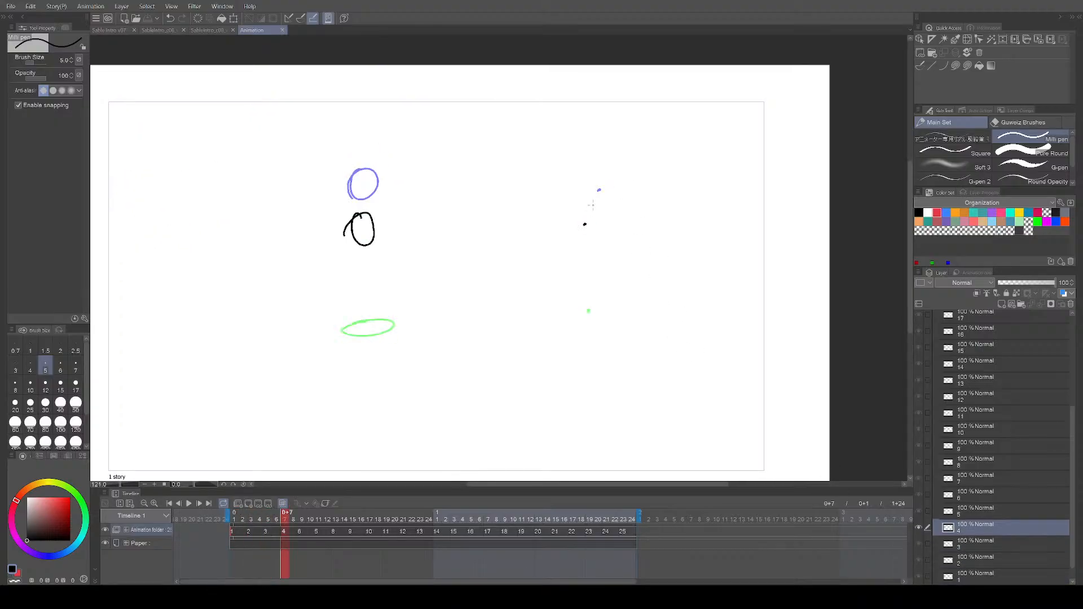
{"action": "key", "text": "Right"}
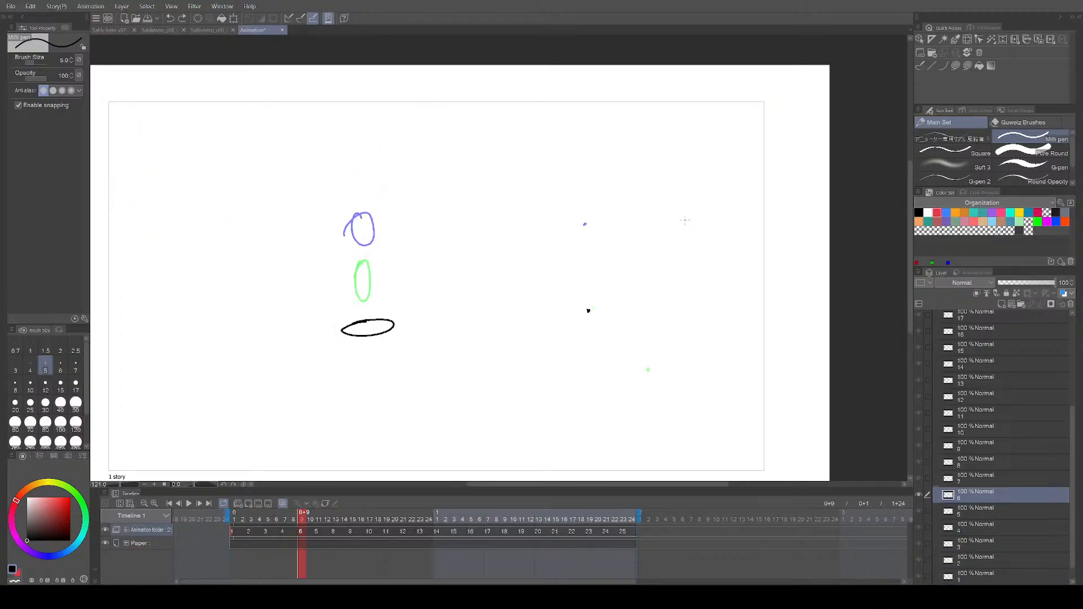
{"action": "key", "text": "Right"}
{"action": "key", "text": "Right"}
{"action": "key", "text": "Right"}
{"action": "key", "text": "Right"}
{"action": "key", "text": "Right"}
{"action": "key", "text": "Right"}
{"action": "key", "text": "Right"}
{"action": "key", "text": "Right"}
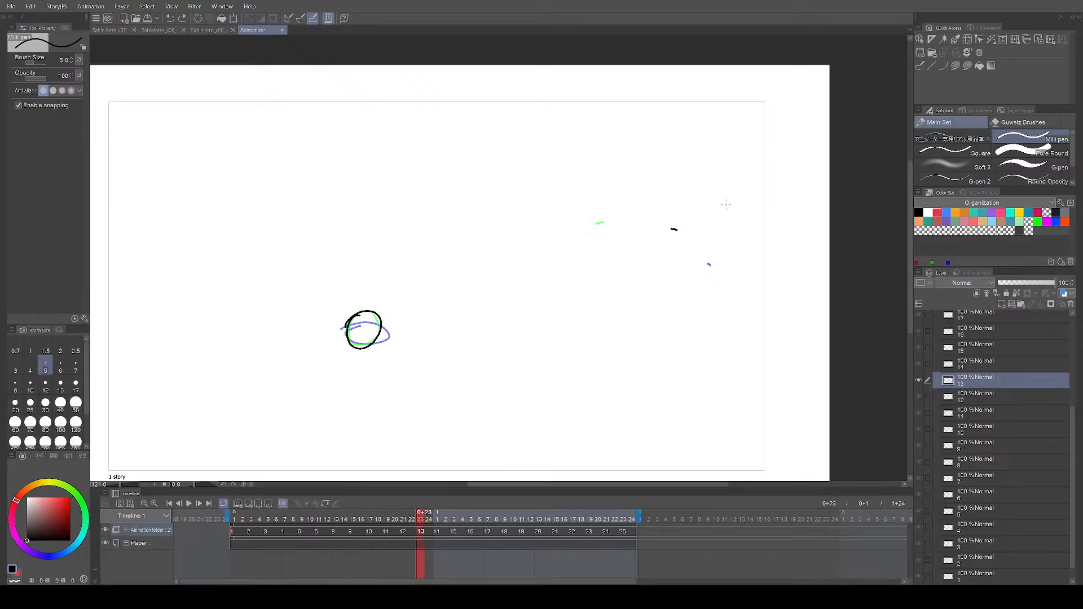
{"action": "left_click_drag", "start_coordinate": [731, 210], "coordinate": [748, 203]}
{"action": "key", "text": "Right"}
{"action": "key", "text": "Right"}
{"action": "key", "text": "Right"}
{"action": "key", "text": "Right"}
{"action": "key", "text": "Right"}
{"action": "key", "text": "Right"}
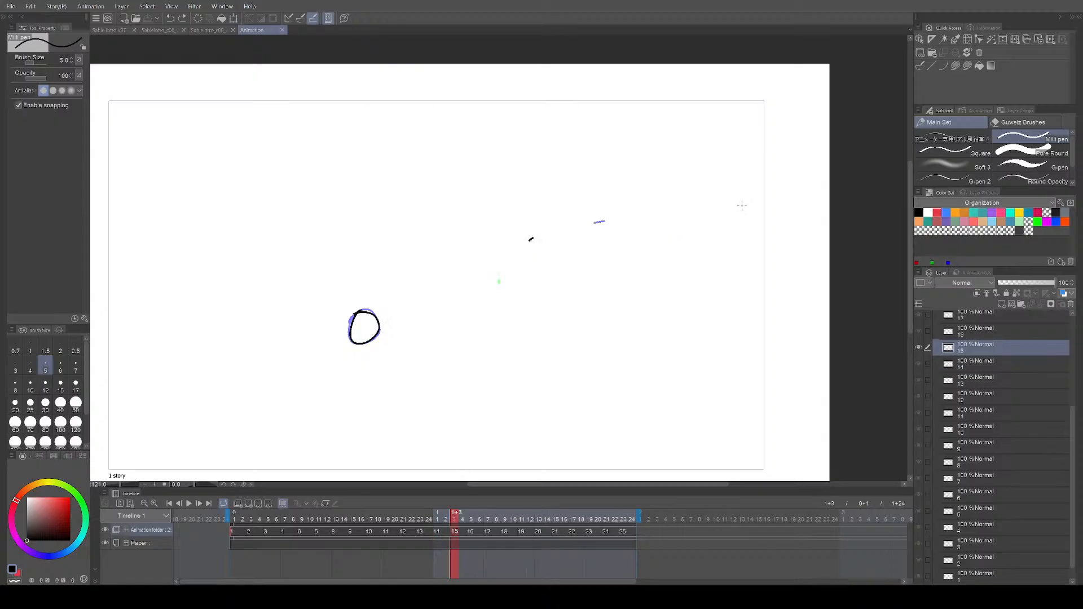
{"action": "key", "text": "Right"}
{"action": "key", "text": "Right"}
{"action": "key", "text": "Right"}
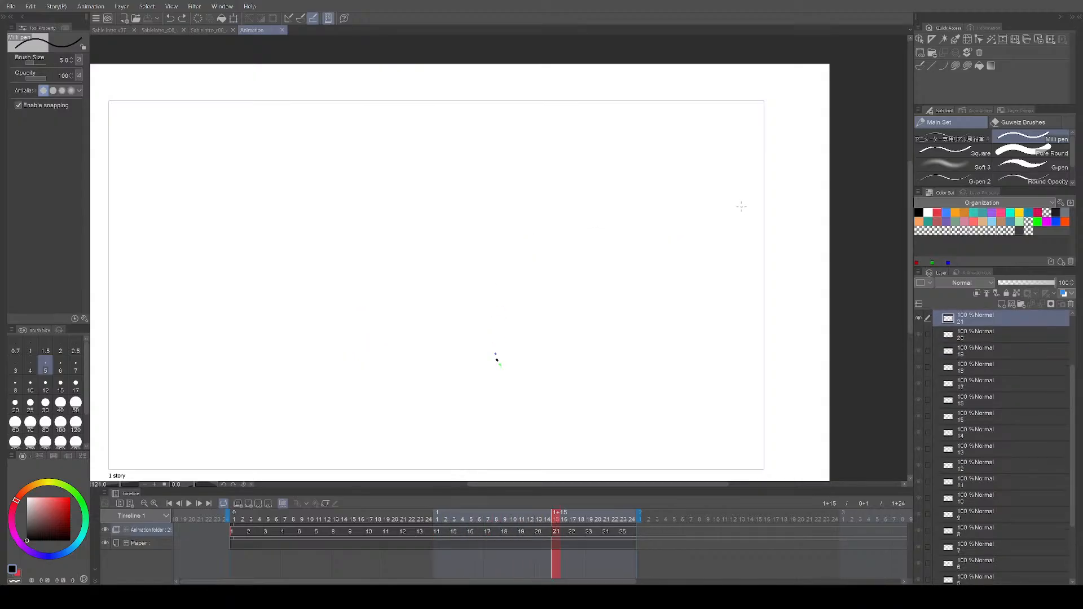
{"action": "key", "text": "Right"}
{"action": "key", "text": "Right"}
{"action": "key", "text": "Right"}
{"action": "key", "text": "Right"}
{"action": "key", "text": "Right"}
{"action": "key", "text": "Right"}
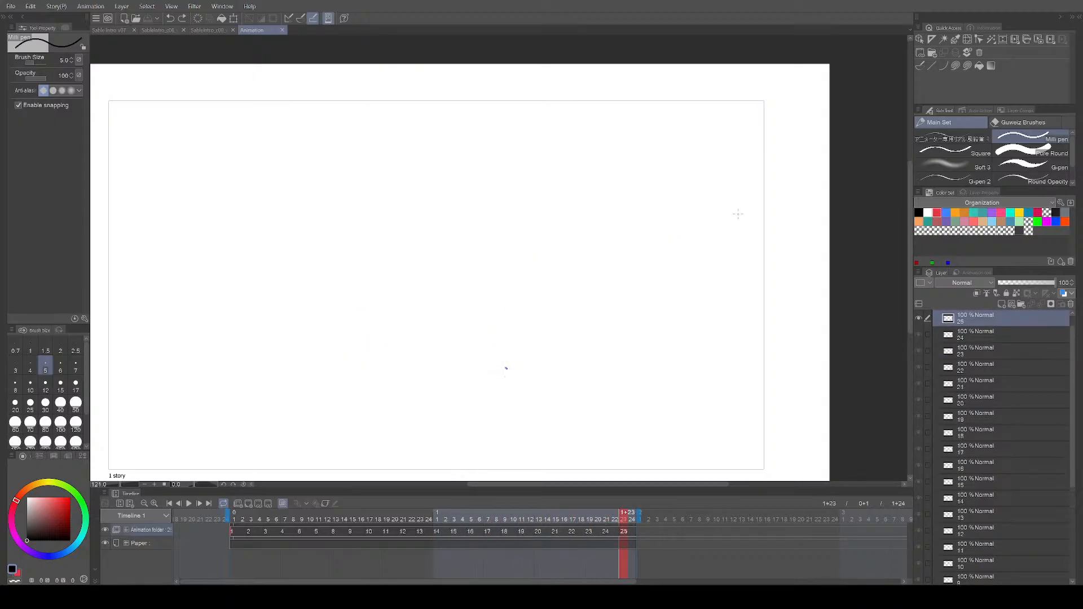
{"action": "key", "text": "Right"}
{"action": "key", "text": "Right"}
{"action": "key", "text": "Right"}
{"action": "key", "text": "Right"}
{"action": "key", "text": "Right"}
{"action": "key", "text": "Right"}
{"action": "key", "text": "Right"}
{"action": "key", "text": "Right"}
{"action": "key", "text": "Left"}
{"action": "key", "text": "Left"}
{"action": "key", "text": "Left"}
{"action": "key", "text": "Left"}
{"action": "key", "text": "Left"}
{"action": "key", "text": "Left"}
{"action": "key", "text": "Left"}
{"action": "key", "text": "Left"}
{"action": "key", "text": "Left"}
{"action": "key", "text": "Left"}
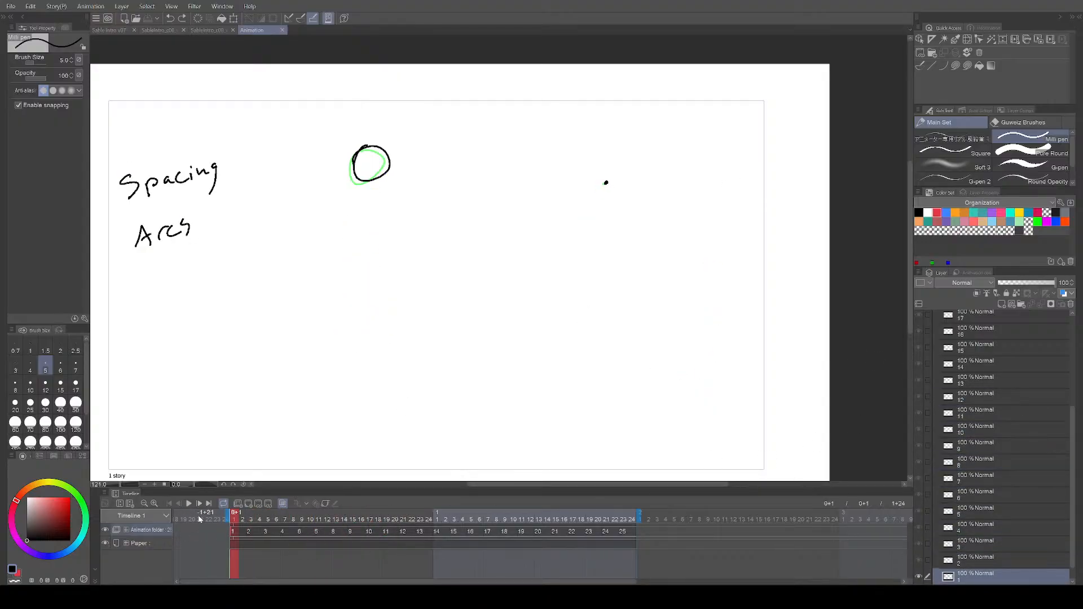
Step: Create a new raster layer and place it above the animation folder so that it spans all frames
{"action": "left_click", "coordinate": [146, 530]}
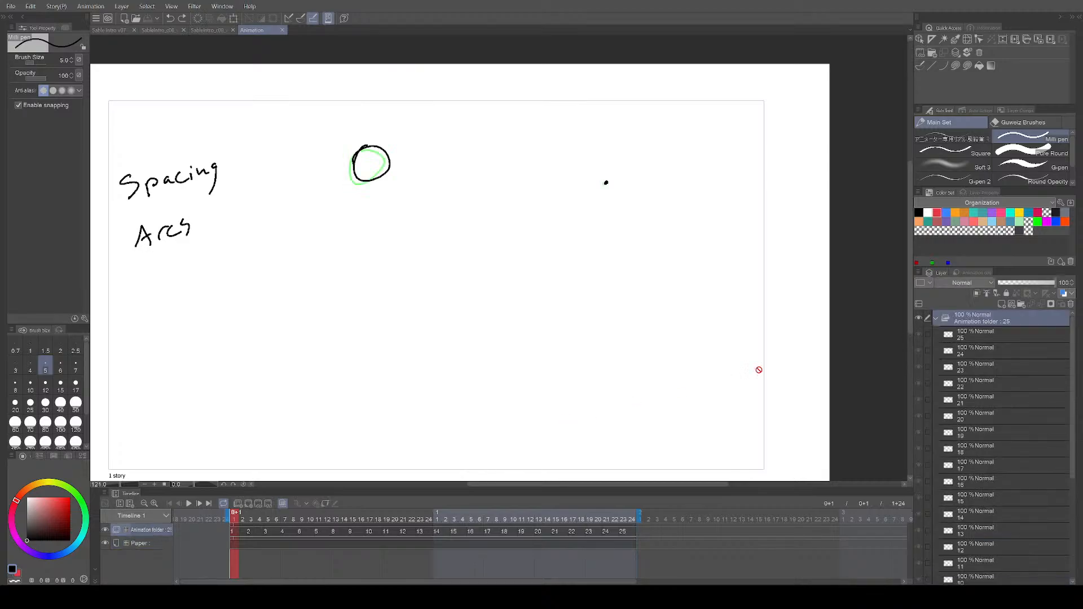
{"action": "left_click", "coordinate": [1004, 305]}
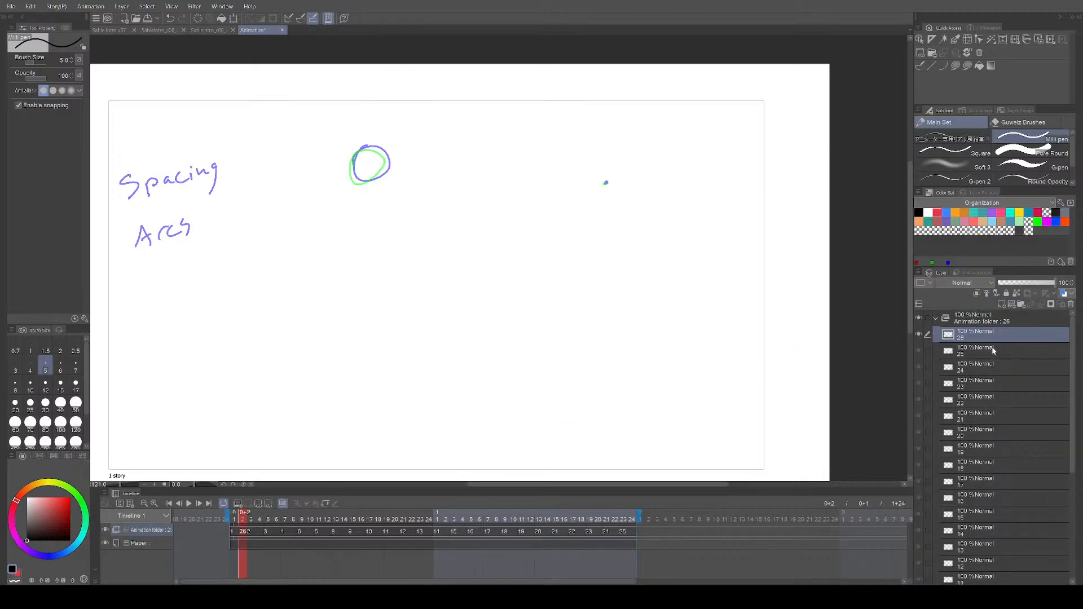
{"action": "left_click_drag", "start_coordinate": [991, 321], "coordinate": [996, 320]}
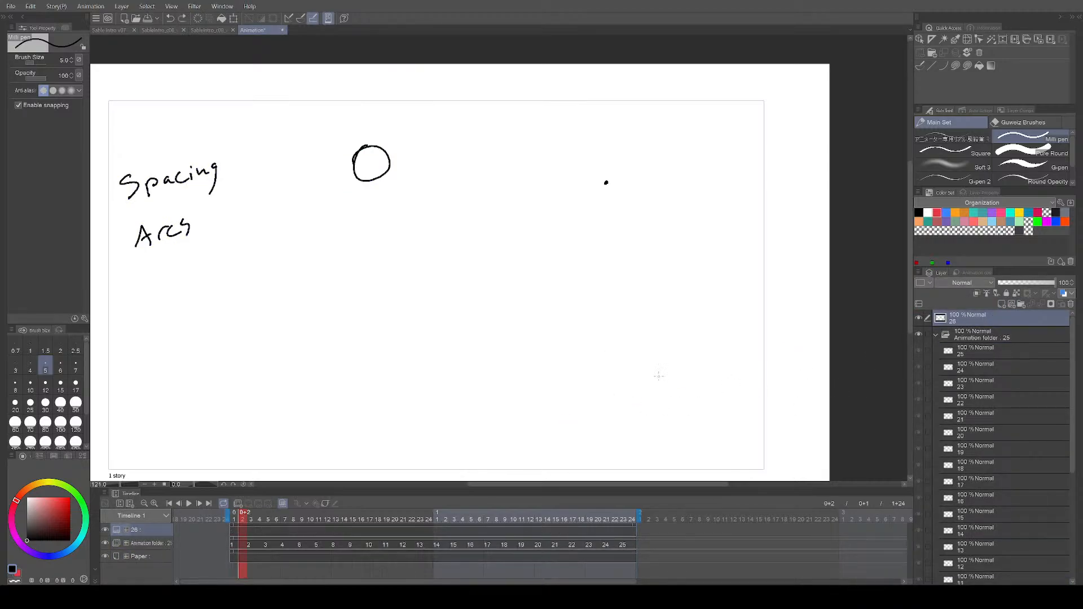
Step: Choose the size 3.0 animator pen with red as the drawing colour and return to the first frame
{"action": "left_click", "coordinate": [952, 137]}
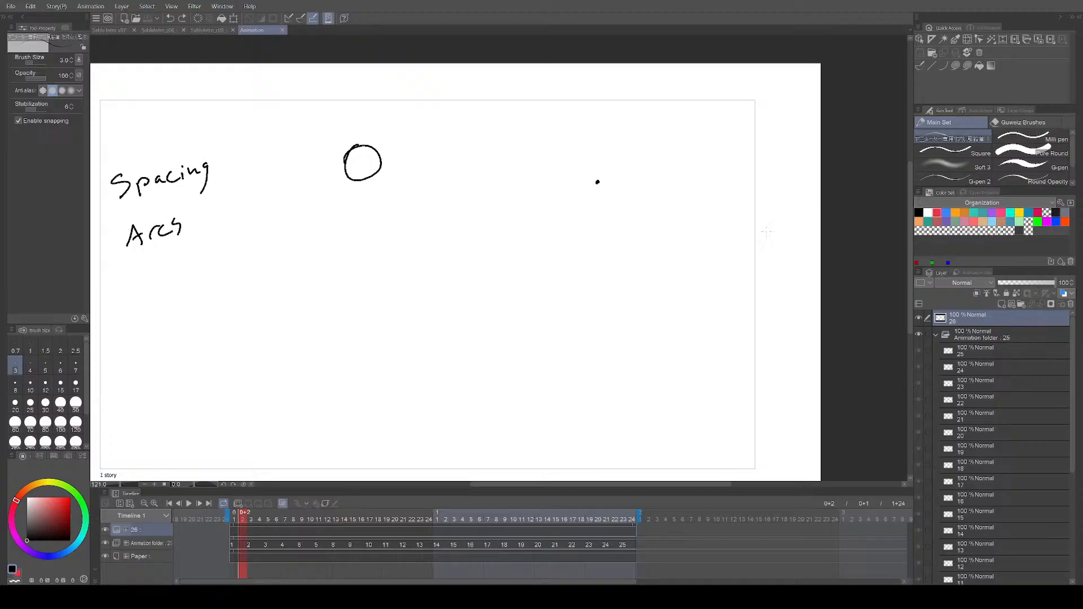
{"action": "left_click", "coordinate": [937, 212]}
{"action": "key", "text": "Left"}
{"action": "key", "text": "Right"}
{"action": "key", "text": "Right"}
{"action": "key", "text": "Left"}
{"action": "key", "text": "Left"}
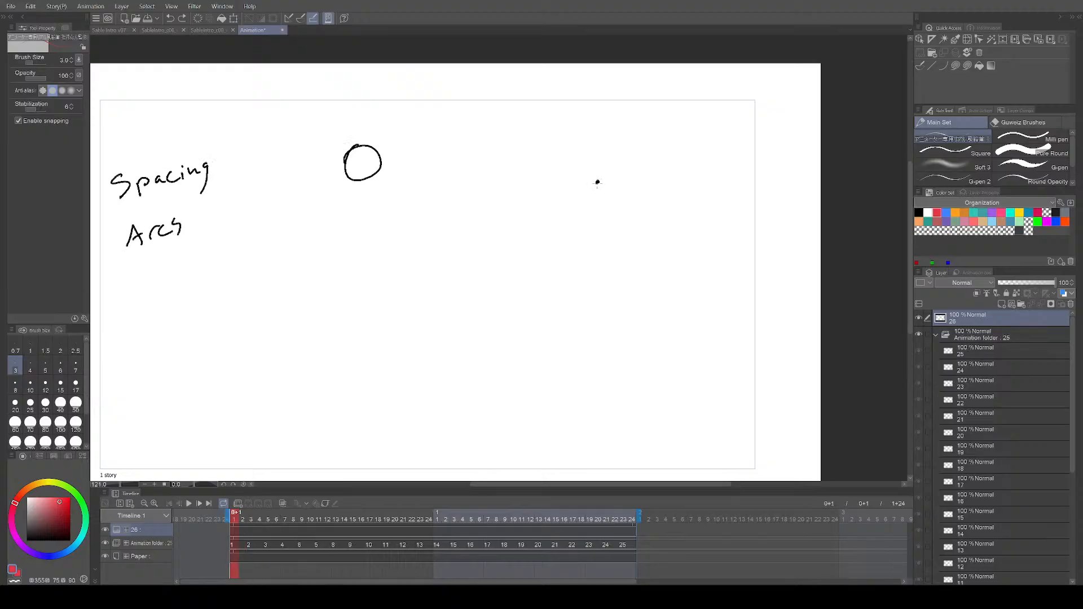
Step: Trace the descending first part of the dot's path in red on the new raster layer and step back towards the first frame
{"action": "key", "text": "Right"}
{"action": "key", "text": "Right"}
{"action": "key", "text": "Right"}
{"action": "key", "text": "Right"}
{"action": "key", "text": "Right"}
{"action": "key", "text": "Right"}
{"action": "key", "text": "Right"}
{"action": "key", "text": "Right"}
{"action": "key", "text": "Right"}
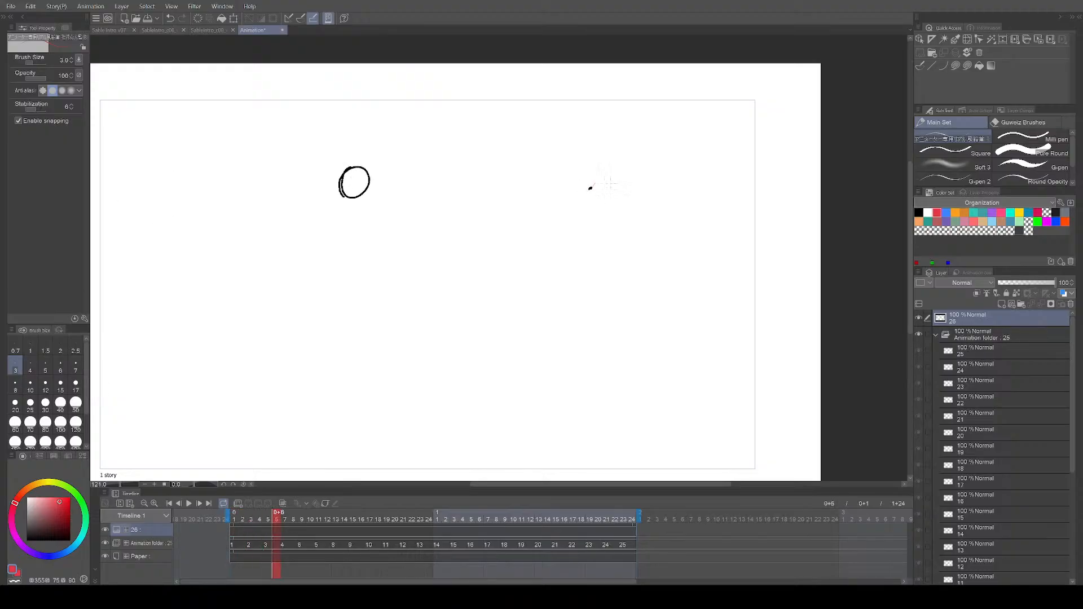
{"action": "mouse_move", "coordinate": [580, 310]}
{"action": "left_mouse_down"}
{"action": "mouse_move", "coordinate": [597, 186]}
{"action": "mouse_move", "coordinate": [582, 320]}
{"action": "left_mouse_up"}
{"action": "key", "text": "Left"}
{"action": "key", "text": "Left"}
{"action": "key", "text": "Left"}
{"action": "key", "text": "Left"}
{"action": "key", "text": "Left"}
{"action": "key", "text": "Left"}
{"action": "key", "text": "Left"}
{"action": "key", "text": "Left"}
Step: Extend the red guide with a curve through the lowest part of the dot's path and up its far side
{"action": "key", "text": "Right"}
{"action": "key", "text": "Right"}
{"action": "key", "text": "Right"}
{"action": "key", "text": "Right"}
{"action": "key", "text": "Right"}
{"action": "key", "text": "Right"}
{"action": "key", "text": "Right"}
{"action": "key", "text": "Right"}
{"action": "key", "text": "Right"}
{"action": "mouse_move", "coordinate": [580, 311]}
{"action": "left_mouse_down"}
{"action": "mouse_move", "coordinate": [598, 337]}
{"action": "mouse_move", "coordinate": [660, 375]}
{"action": "left_mouse_up"}
{"action": "key", "text": "ctrl+z"}
{"action": "key", "text": "Right"}
{"action": "key", "text": "Right"}
{"action": "key", "text": "Right"}
{"action": "key", "text": "Right"}
{"action": "key", "text": "Right"}
{"action": "key", "text": "Right"}
{"action": "key", "text": "Right"}
{"action": "key", "text": "Right"}
{"action": "key", "text": "Right"}
{"action": "mouse_move", "coordinate": [712, 321]}
{"action": "left_mouse_down"}
{"action": "mouse_move", "coordinate": [700, 364]}
{"action": "mouse_move", "coordinate": [658, 376]}
{"action": "left_mouse_up"}
Step: Examine how the dot follows the traced red curve frame by frame, from the early frames up to frame 21
{"action": "key", "text": "Left"}
{"action": "key", "text": "Left"}
{"action": "key", "text": "Left"}
{"action": "key", "text": "Left"}
{"action": "key", "text": "Left"}
{"action": "key", "text": "Left"}
{"action": "key", "text": "Left"}
{"action": "key", "text": "Left"}
{"action": "key", "text": "Left"}
{"action": "key", "text": "Left"}
{"action": "key", "text": "Left"}
{"action": "key", "text": "Left"}
{"action": "key", "text": "Left"}
{"action": "key", "text": "Right"}
{"action": "key", "text": "Right"}
{"action": "key", "text": "Right"}
{"action": "key", "text": "Right"}
{"action": "key", "text": "Right"}
{"action": "key", "text": "Right"}
{"action": "key", "text": "Right"}
{"action": "key", "text": "Right"}
{"action": "key", "text": "Right"}
{"action": "key", "text": "Right"}
{"action": "key", "text": "Right"}
{"action": "key", "text": "Right"}
{"action": "key", "text": "Right"}
{"action": "key", "text": "Right"}
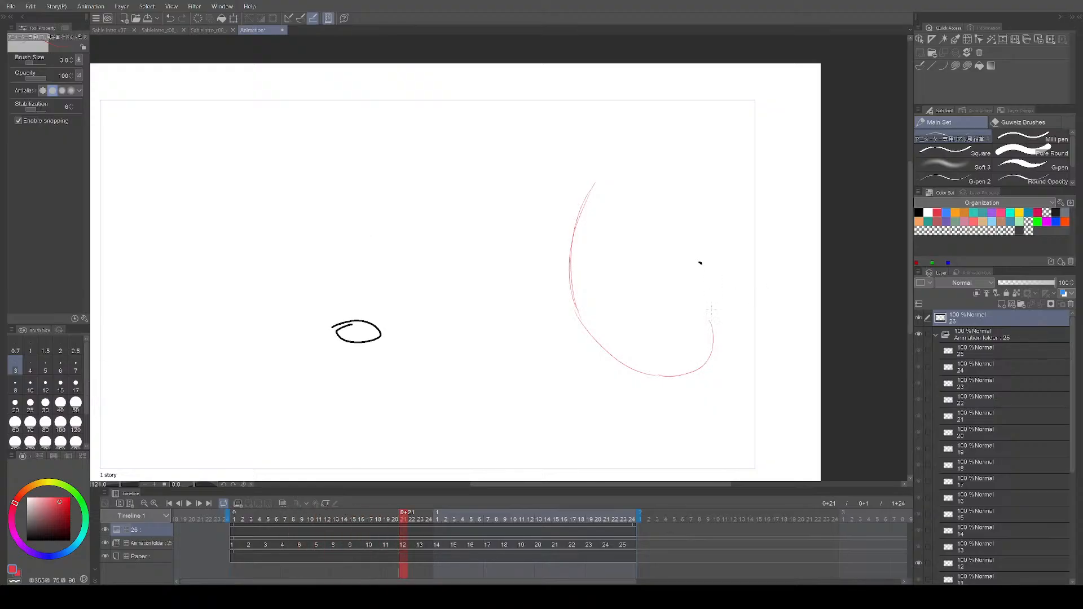
Step: Trace the rising outer side of the dot's loop in red, along with the arc crossing over its top
{"action": "left_click_drag", "start_coordinate": [699, 262], "coordinate": [714, 325]}
{"action": "key", "text": "Right"}
{"action": "key", "text": "Right"}
{"action": "key", "text": "Right"}
{"action": "key", "text": "Right"}
{"action": "key", "text": "Right"}
{"action": "mouse_move", "coordinate": [525, 244]}
{"action": "left_mouse_down"}
{"action": "mouse_move", "coordinate": [648, 232]}
{"action": "mouse_move", "coordinate": [680, 248]}
{"action": "left_mouse_up"}
Step: Advance through the following cels and draw a longer red arc over the top of the loop and down its near side
{"action": "key", "text": "Right"}
{"action": "key", "text": "Right"}
{"action": "key", "text": "Right"}
{"action": "key", "text": "Right"}
{"action": "key", "text": "Right"}
{"action": "key", "text": "Right"}
{"action": "key", "text": "Right"}
{"action": "key", "text": "Right"}
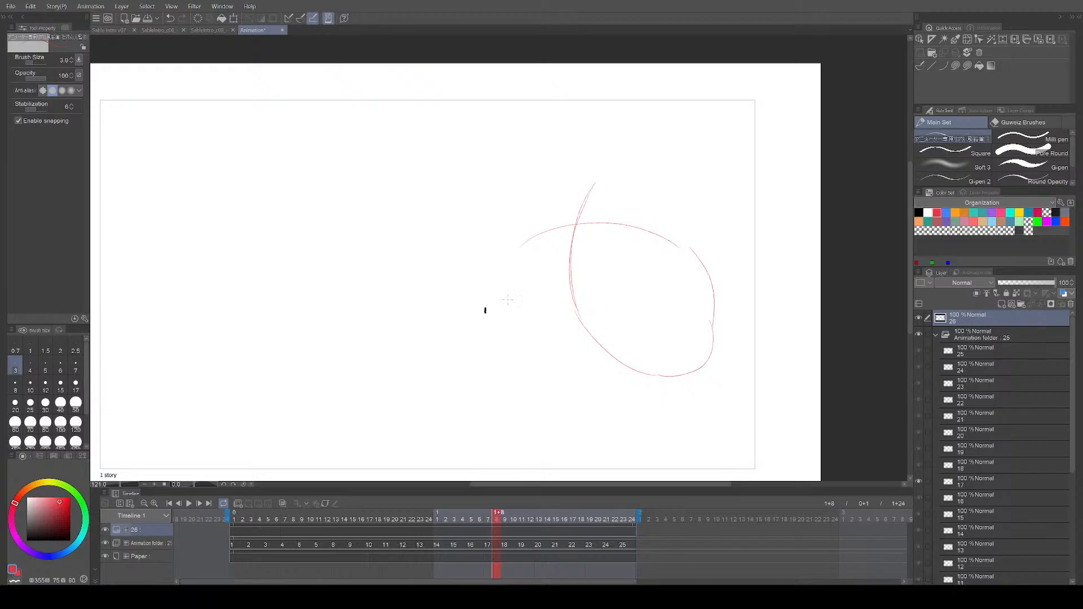
{"action": "key", "text": "Right"}
{"action": "key", "text": "Right"}
{"action": "mouse_move", "coordinate": [483, 340]}
{"action": "left_mouse_down"}
{"action": "mouse_move", "coordinate": [479, 316]}
{"action": "mouse_move", "coordinate": [555, 232]}
{"action": "mouse_move", "coordinate": [496, 261]}
{"action": "mouse_move", "coordinate": [681, 229]}
{"action": "mouse_move", "coordinate": [658, 226]}
{"action": "mouse_move", "coordinate": [689, 251]}
{"action": "left_mouse_up"}
Step: Trace the final descending stretch of the dot's path in red to complete the guide
{"action": "key", "text": "Right"}
{"action": "key", "text": "Right"}
{"action": "key", "text": "Right"}
{"action": "key", "text": "Right"}
{"action": "key", "text": "Right"}
{"action": "key", "text": "Right"}
{"action": "key", "text": "Right"}
{"action": "key", "text": "Right"}
{"action": "left_click_drag", "start_coordinate": [481, 330], "coordinate": [495, 366]}
Step: Examine the remaining frames against the red path, and go back through the timeline to frame 18
{"action": "key", "text": "Right"}
{"action": "key", "text": "Right"}
{"action": "key", "text": "Right"}
{"action": "key", "text": "Right"}
{"action": "key", "text": "Left"}
{"action": "key", "text": "Left"}
{"action": "key", "text": "Left"}
{"action": "key", "text": "Left"}
{"action": "key", "text": "Left"}
{"action": "key", "text": "Left"}
{"action": "key", "text": "Left"}
{"action": "key", "text": "Left"}
{"action": "key", "text": "Left"}
{"action": "key", "text": "Left"}
{"action": "key", "text": "Left"}
{"action": "key", "text": "Left"}
{"action": "key", "text": "Left"}
{"action": "key", "text": "Left"}
{"action": "key", "text": "Left"}
{"action": "key", "text": "Left"}
{"action": "key", "text": "Left"}
{"action": "key", "text": "Left"}
{"action": "key", "text": "Left"}
{"action": "key", "text": "Left"}
{"action": "key", "text": "Left"}
{"action": "key", "text": "Left"}
{"action": "key", "text": "Left"}
{"action": "key", "text": "Left"}
{"action": "key", "text": "Left"}
{"action": "key", "text": "Left"}
{"action": "key", "text": "Left"}
{"action": "key", "text": "Left"}
Step: Try redrawing the outer side of the red loop with new pen strokes, and undo them
{"action": "key", "text": "e"}
{"action": "key", "text": "p"}
{"action": "left_click_drag", "start_coordinate": [700, 259], "coordinate": [720, 336]}
{"action": "key", "text": "ctrl+z"}
{"action": "mouse_move", "coordinate": [681, 244]}
{"action": "left_mouse_down"}
{"action": "mouse_move", "coordinate": [694, 258]}
{"action": "mouse_move", "coordinate": [707, 348]}
{"action": "left_mouse_up"}
{"action": "key", "text": "ctrl+z"}
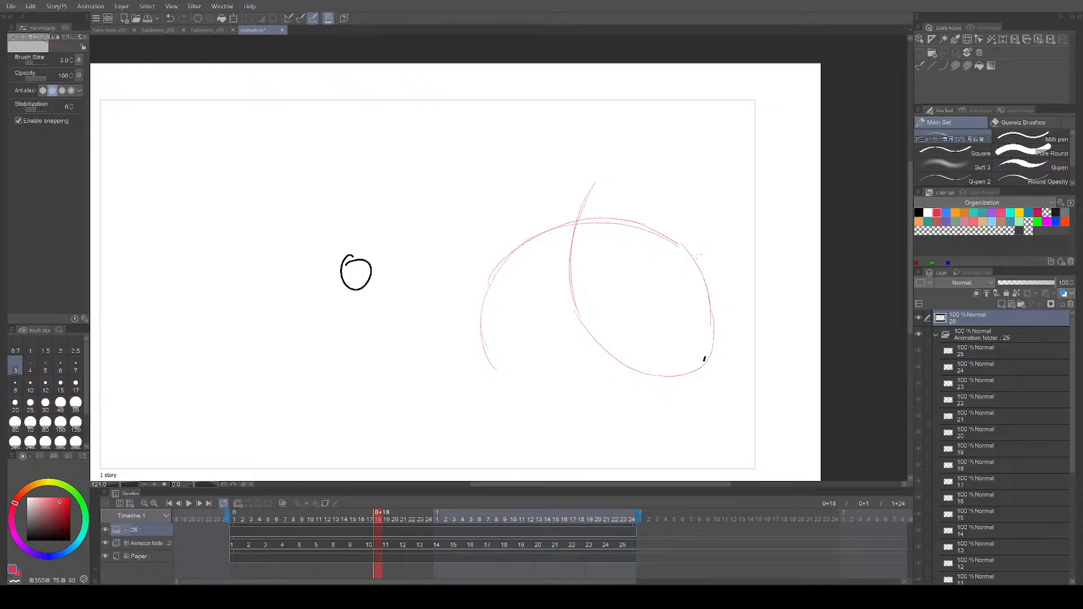
Step: Select the animation folder's track, play the animation with the red path overlaid, and stop playback
{"action": "left_click", "coordinate": [151, 543]}
{"action": "left_click", "coordinate": [188, 504]}
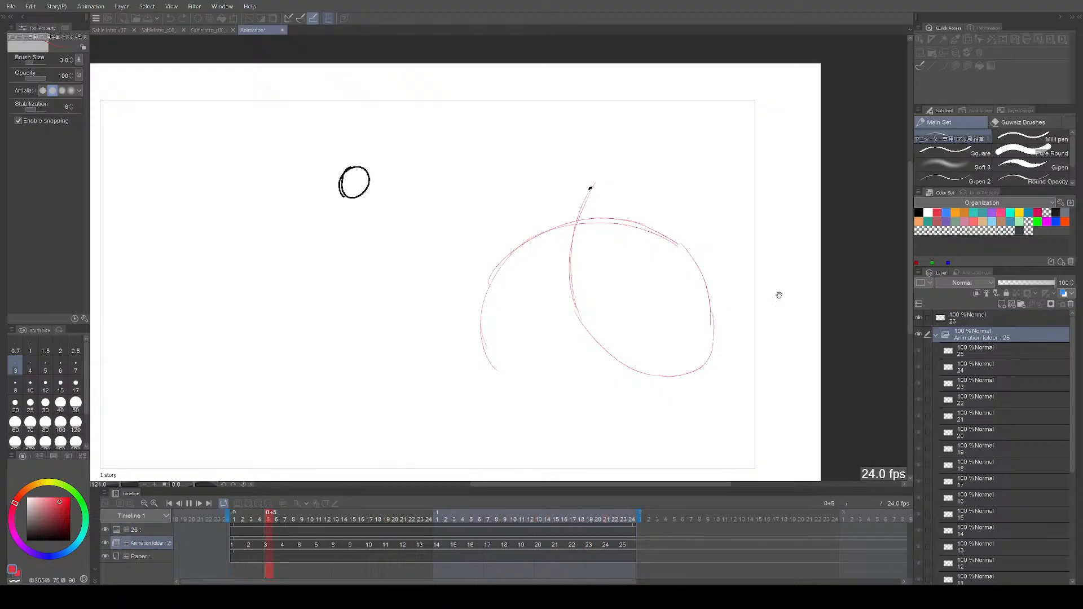
{"action": "left_click", "coordinate": [188, 503]}
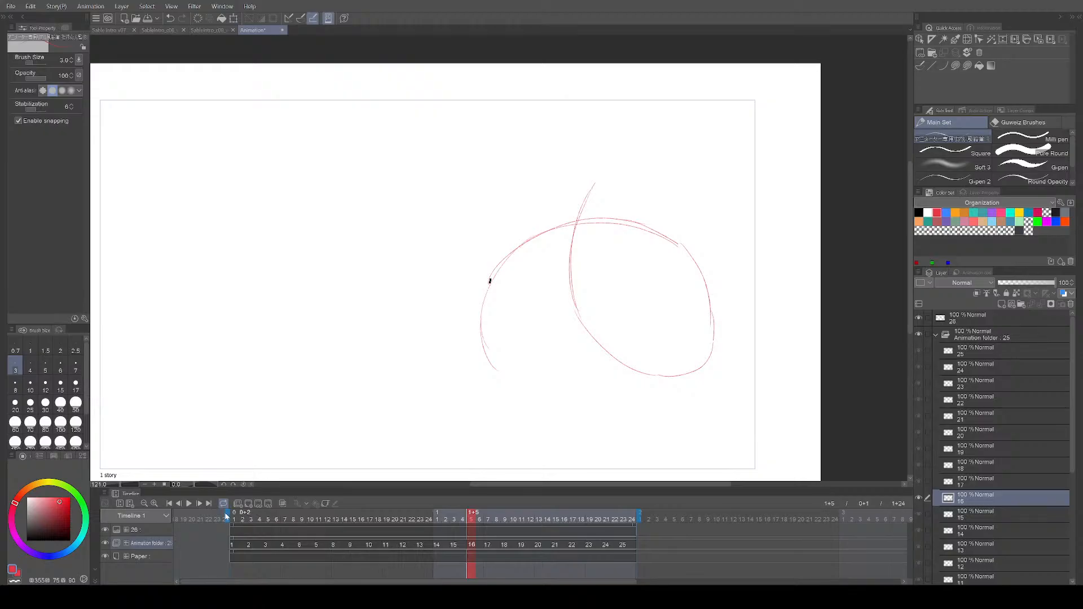
Step: Return to the first frame, enable onion skin, and step through the cels to compare the dot's spacing along the path
{"action": "left_click", "coordinate": [232, 516]}
{"action": "left_click", "coordinate": [283, 503]}
{"action": "key", "text": "period"}
{"action": "key", "text": "period"}
{"action": "key", "text": "period"}
{"action": "key", "text": "period"}
{"action": "key", "text": "period"}
{"action": "key", "text": "period"}
{"action": "key", "text": "period"}
{"action": "key", "text": "period"}
{"action": "key", "text": "period"}
{"action": "key", "text": "period"}
{"action": "key", "text": "period"}
{"action": "key", "text": "period"}
{"action": "key", "text": "period"}
{"action": "key", "text": "period"}
{"action": "key", "text": "period"}
Step: Save the animation file and advance to cel 18 with onion skin on
{"action": "mouse_move", "coordinate": [779, 334]}
{"action": "left_mouse_down"}
{"action": "mouse_move", "coordinate": [736, 412]}
{"action": "mouse_move", "coordinate": [748, 411]}
{"action": "mouse_move", "coordinate": [732, 412]}
{"action": "left_mouse_up"}
{"action": "key", "text": "ctrl+s"}
{"action": "key", "text": "Right"}
{"action": "key", "text": "Right"}
{"action": "key", "text": "Right"}
{"action": "key", "text": "Right"}
{"action": "key", "text": "Right"}
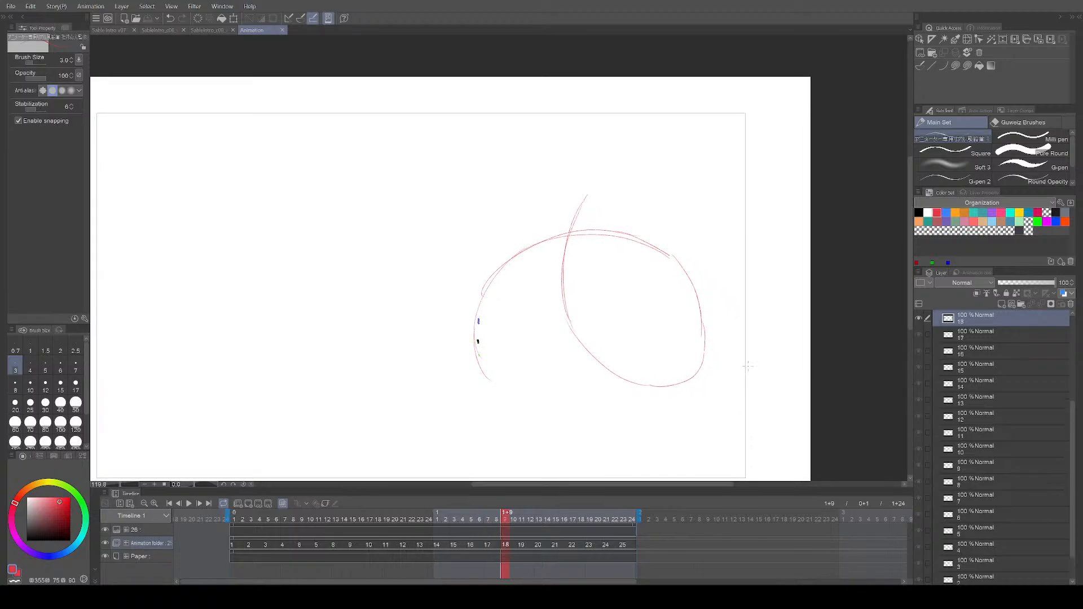
Step: Step back and forth through cels 18 to 12 with onion skin on to examine the dot's positions along the red path
{"action": "key", "text": "Left"}
{"action": "key", "text": "Left"}
{"action": "key", "text": "Left"}
{"action": "key", "text": "Left"}
{"action": "key", "text": "Left"}
{"action": "key", "text": "Left"}
{"action": "key", "text": "Left"}
{"action": "key", "text": "Left"}
{"action": "key", "text": "Left"}
{"action": "key", "text": "Left"}
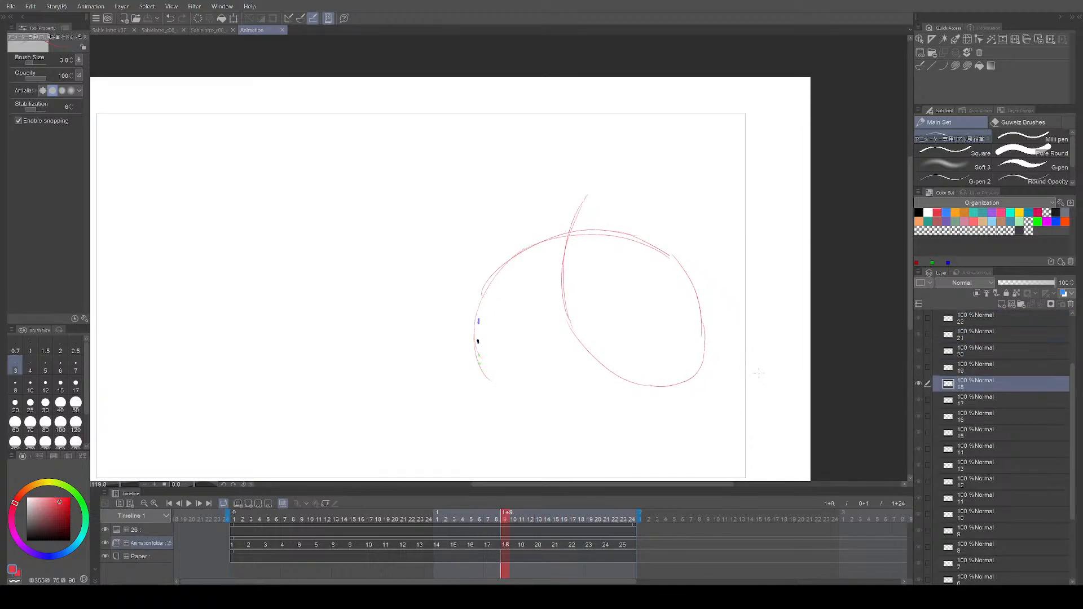
{"action": "key", "text": "Right"}
{"action": "key", "text": "Right"}
{"action": "key", "text": "Right"}
{"action": "key", "text": "Right"}
{"action": "key", "text": "Right"}
{"action": "key", "text": "Right"}
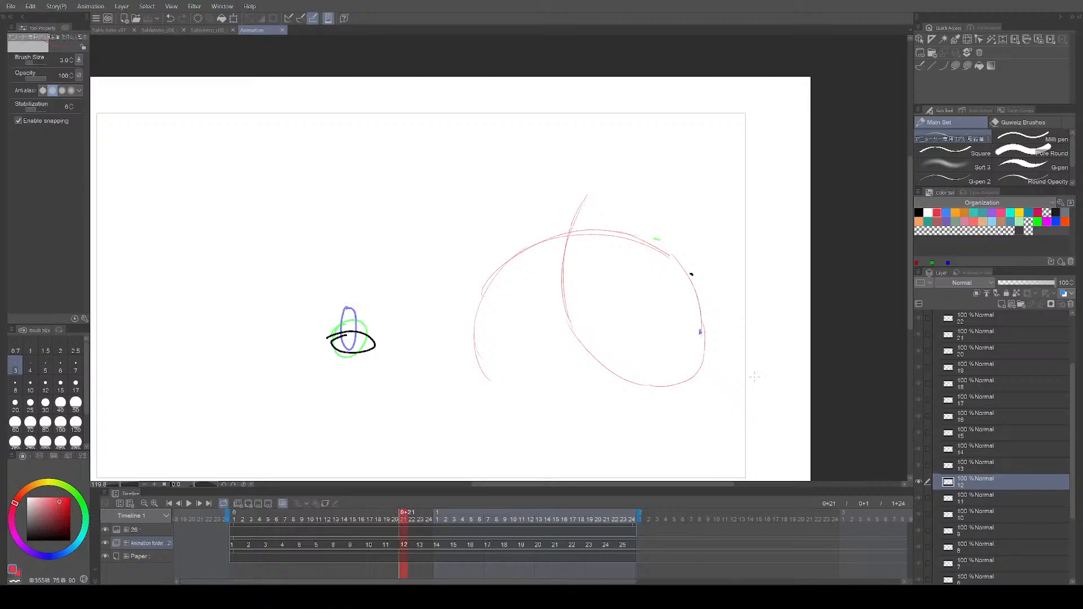
Step: Play the animation with the dot following the red loop, stop playback, and return to the first frame
{"action": "key", "text": "space"}
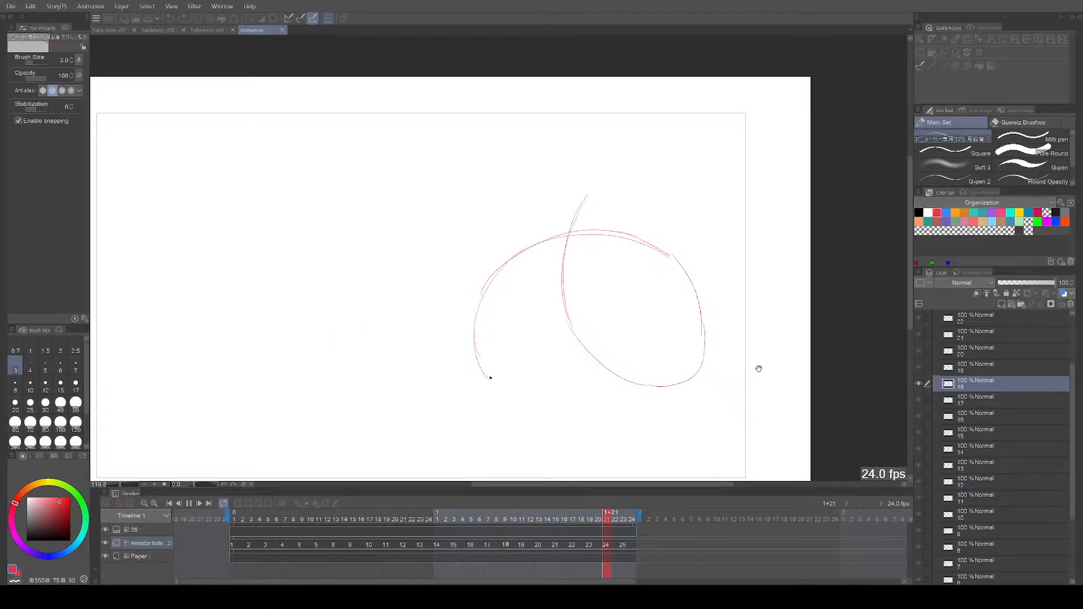
{"action": "key", "text": "space"}
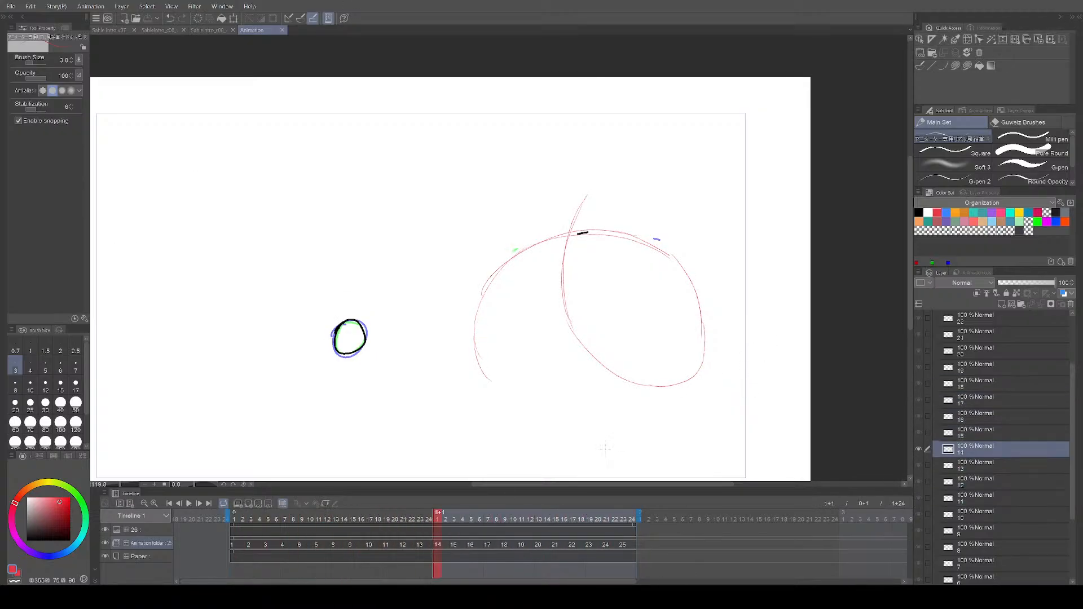
{"action": "left_click", "coordinate": [235, 520]}
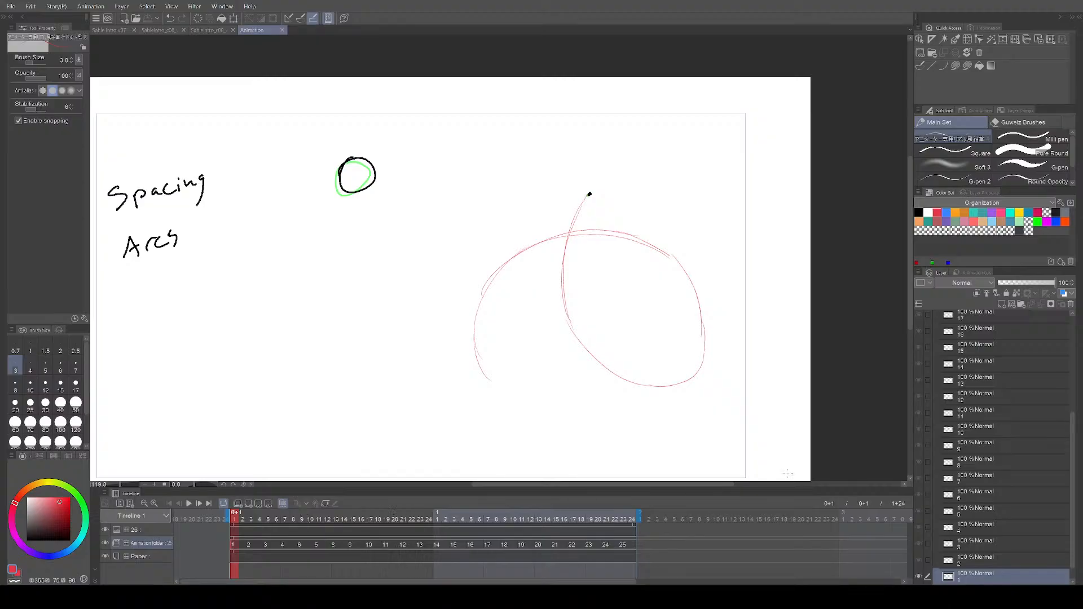
{"action": "left_click_drag", "start_coordinate": [635, 402], "coordinate": [653, 403]}
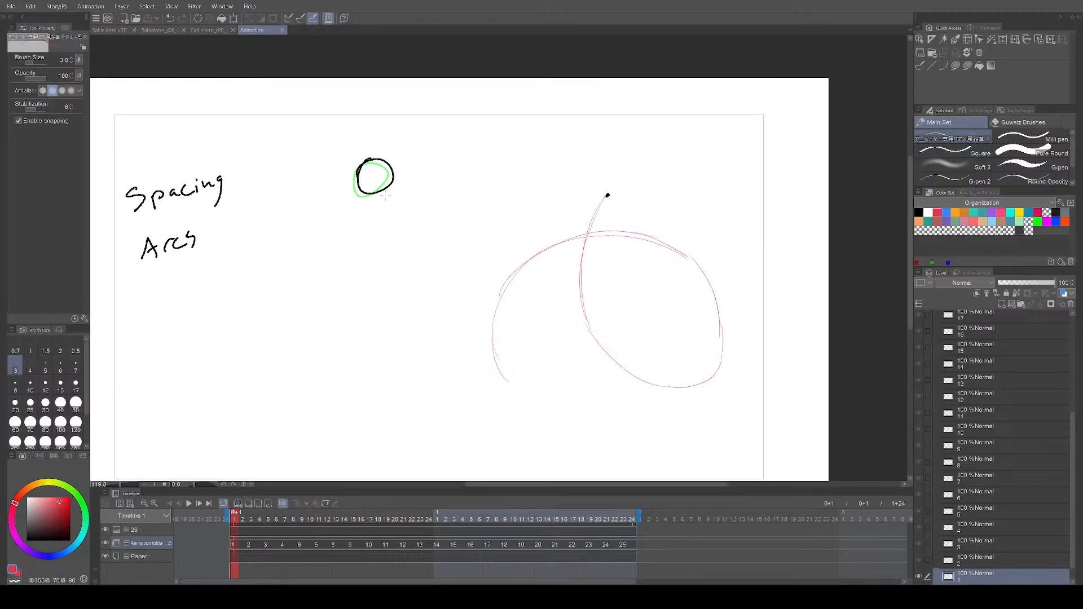
Step: Turn off onion skin, switch to the Square brush, and mark the ball's centre with a red dot on each cel through cel 8
{"action": "left_click", "coordinate": [282, 504]}
{"action": "left_click", "coordinate": [953, 152]}
{"action": "key", "text": "Right"}
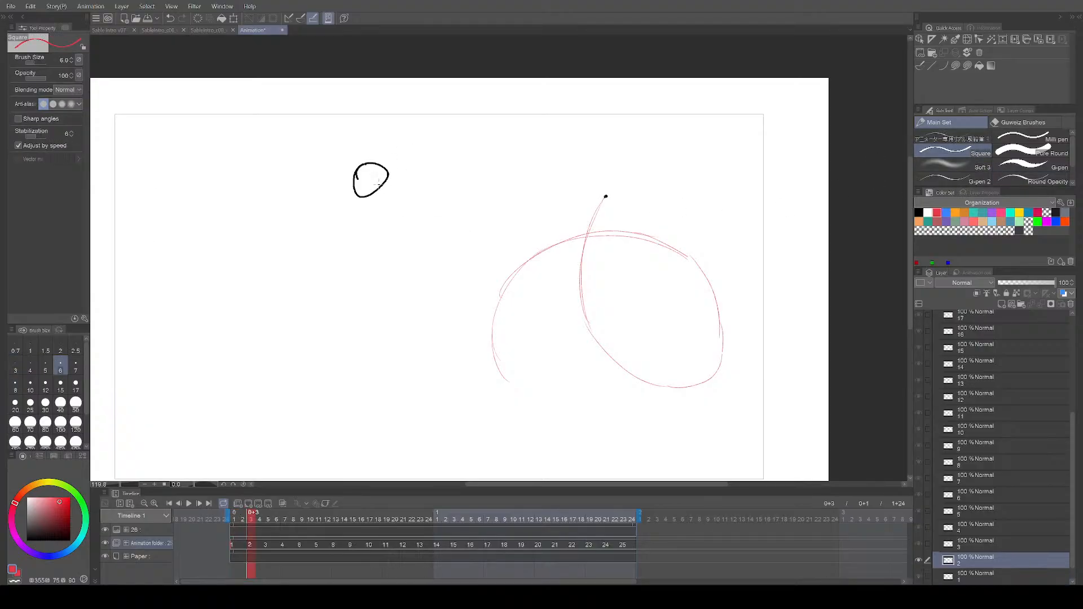
{"action": "key", "text": "Right"}
{"action": "key", "text": "Right"}
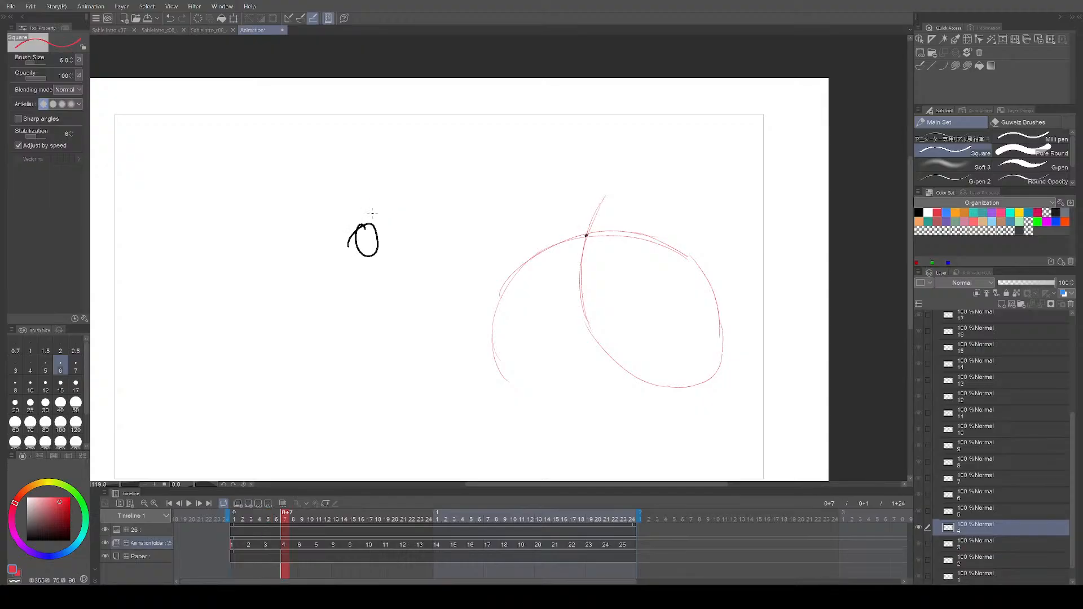
{"action": "key", "text": "Right"}
{"action": "key", "text": "Right"}
{"action": "key", "text": "Right"}
{"action": "key", "text": "Left"}
{"action": "key", "text": "Right"}
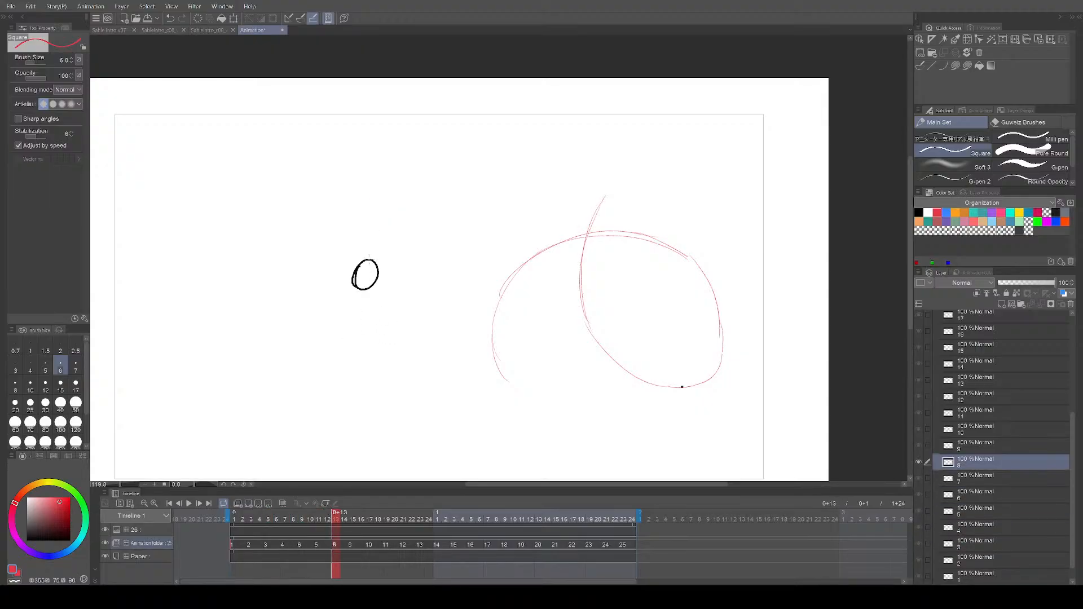
Step: Mark the ball's centre with a red dot on each remaining ball cel through cel 14
{"action": "key", "text": "Right"}
{"action": "key", "text": "Right"}
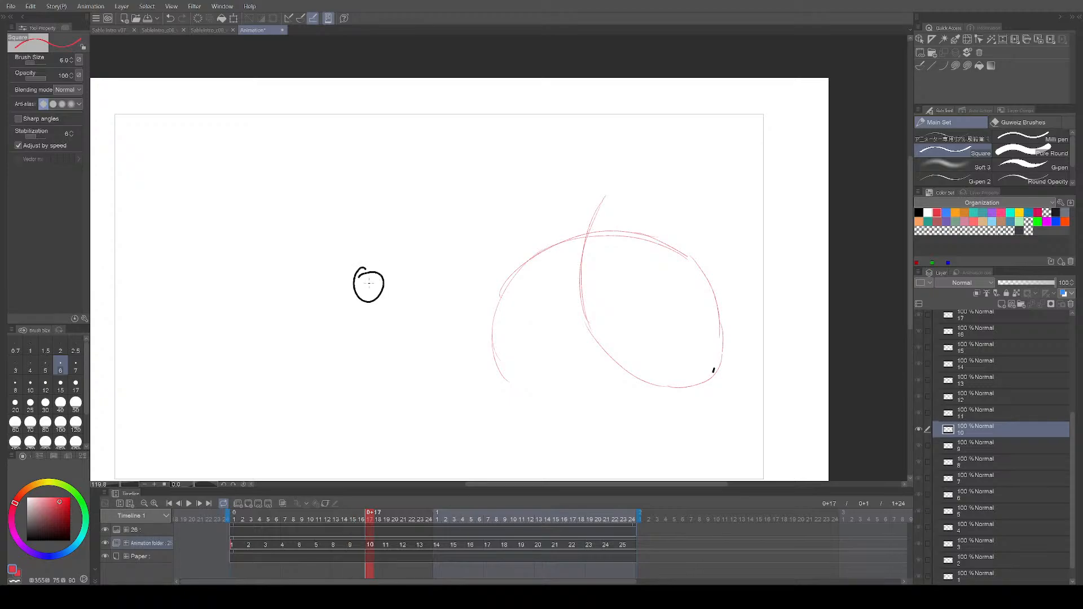
{"action": "key", "text": "Right"}
{"action": "key", "text": "Right"}
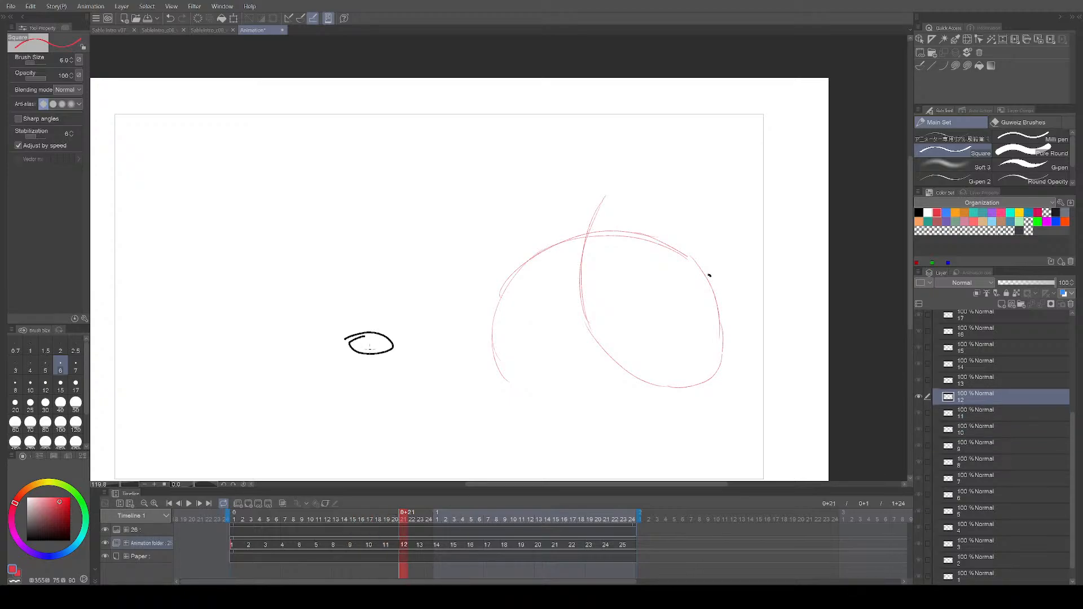
{"action": "key", "text": "Right"}
{"action": "key", "text": "Right"}
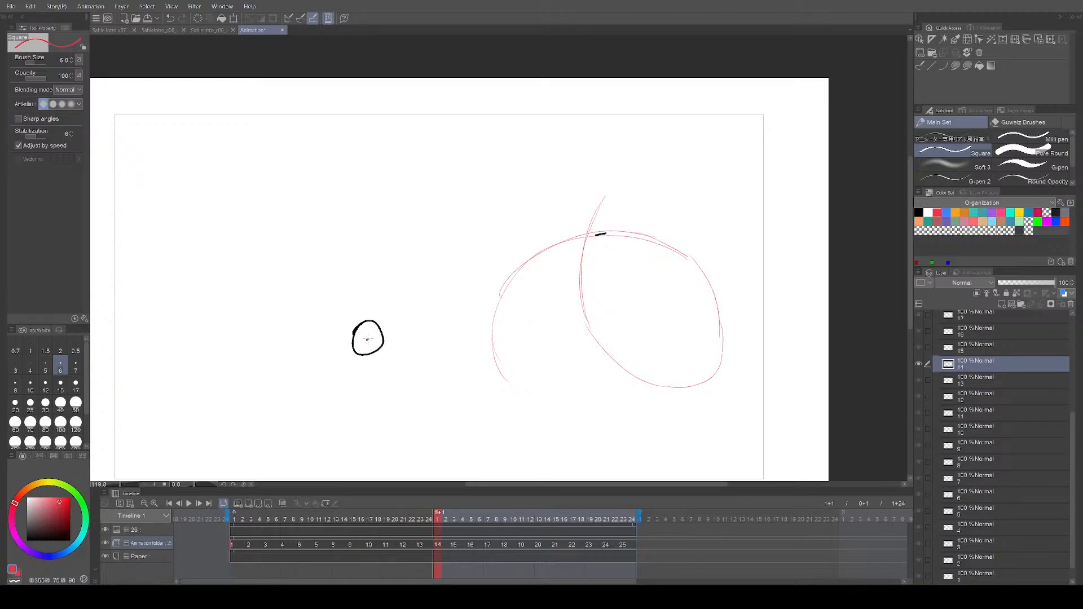
{"action": "key", "text": "Right"}
{"action": "key", "text": "Right"}
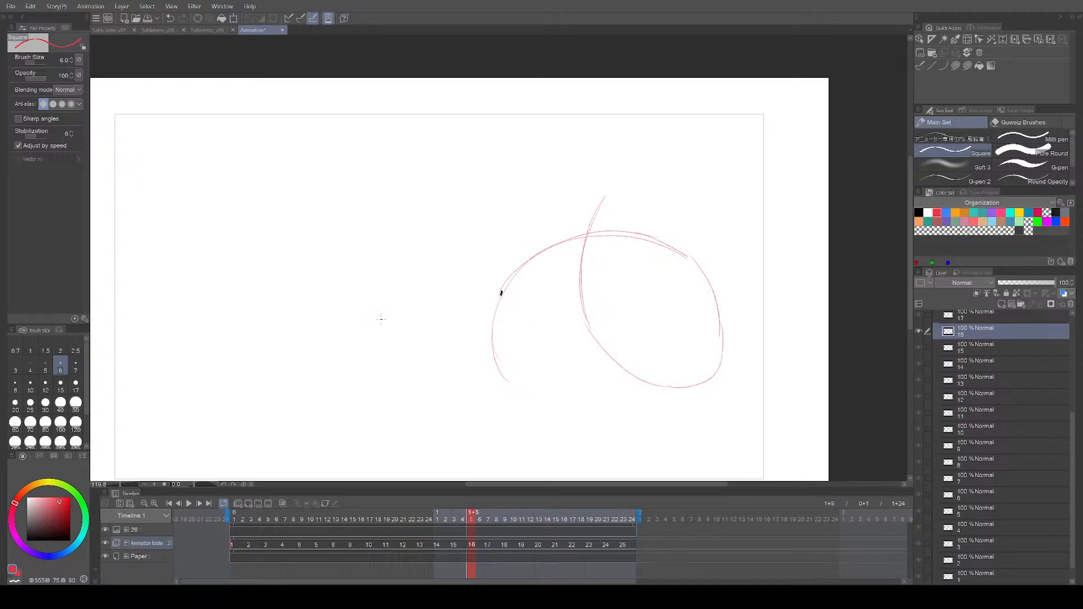
Step: Play the animation from the first frame to review the red centre dots, and stop playback
{"action": "left_click", "coordinate": [232, 519]}
{"action": "key", "text": "space"}
{"action": "key", "text": "space"}
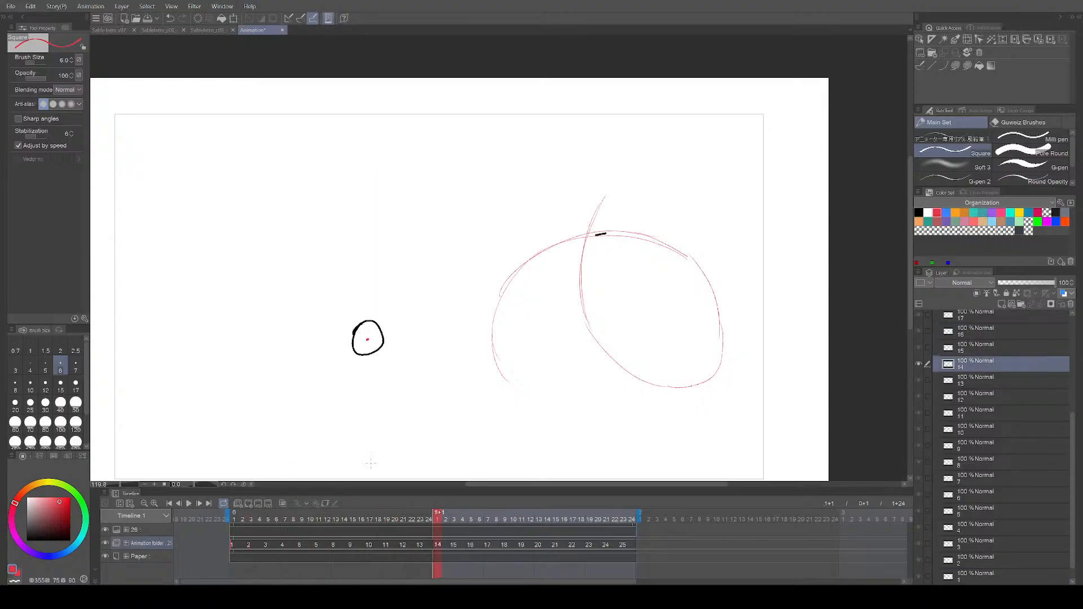
Step: Return to the first frame, turn on onion skin, and step through to cel 11 to compare the spacing of the ball's centre dots
{"action": "left_click", "coordinate": [232, 518]}
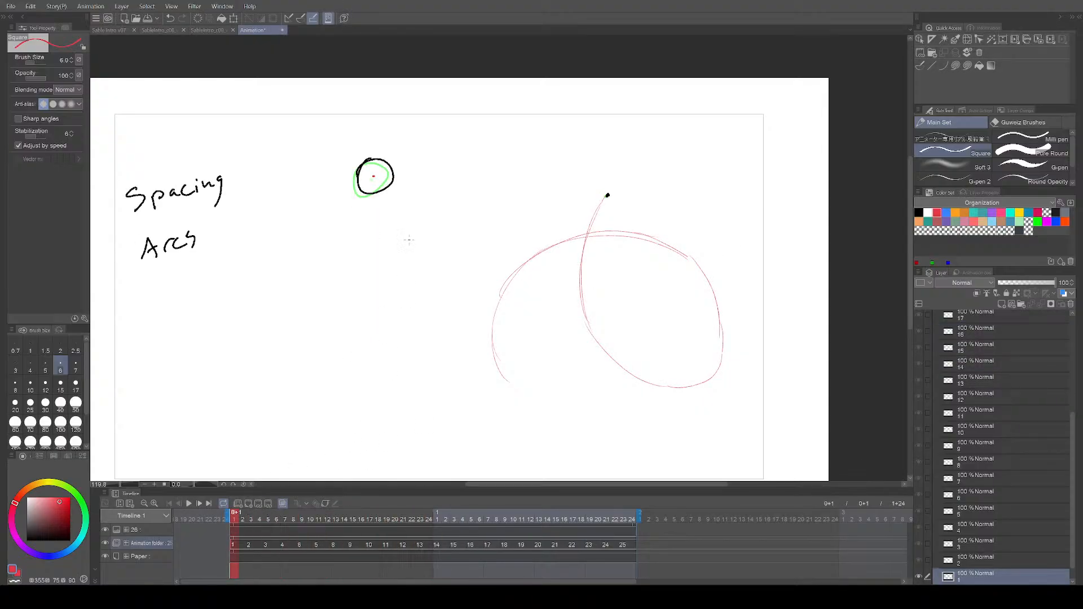
{"action": "key", "text": "Right"}
{"action": "key", "text": "Right"}
{"action": "key", "text": "Right"}
{"action": "key", "text": "Right"}
{"action": "key", "text": "Right"}
{"action": "key", "text": "Right"}
{"action": "key", "text": "Right"}
{"action": "key", "text": "Right"}
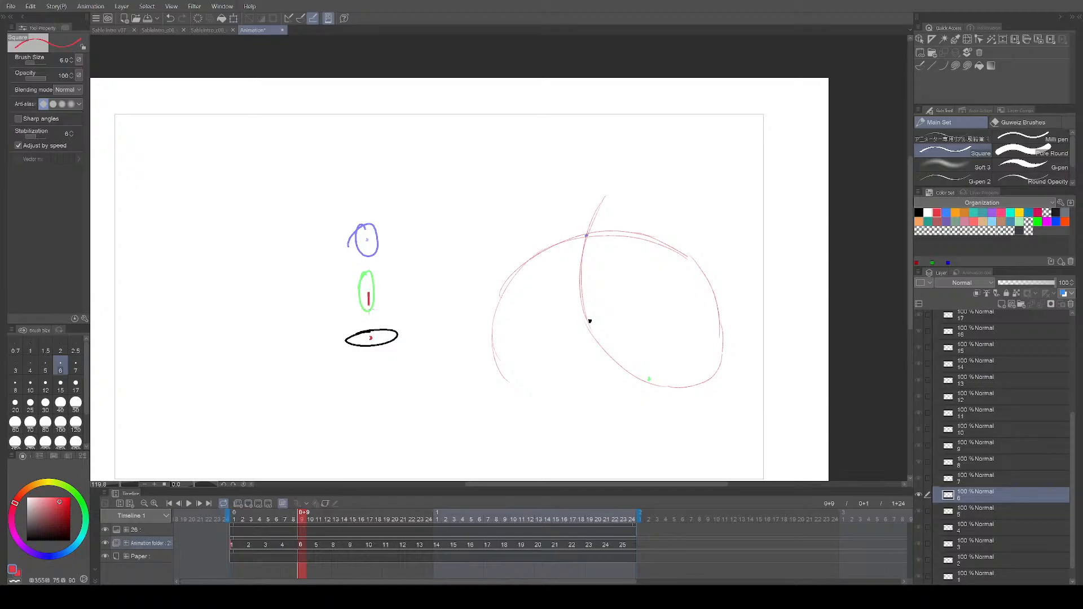
{"action": "key", "text": "Right"}
{"action": "key", "text": "Right"}
{"action": "key", "text": "Right"}
{"action": "key", "text": "Right"}
{"action": "key", "text": "Right"}
{"action": "key", "text": "Right"}
{"action": "key", "text": "Right"}
{"action": "key", "text": "Right"}
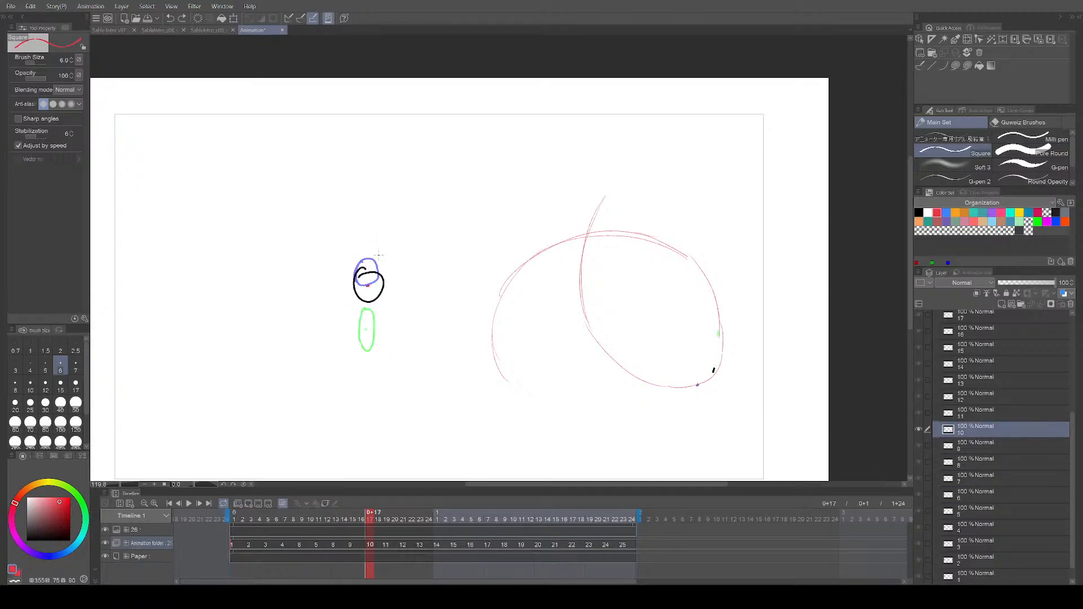
{"action": "key", "text": "Right"}
{"action": "key", "text": "Right"}
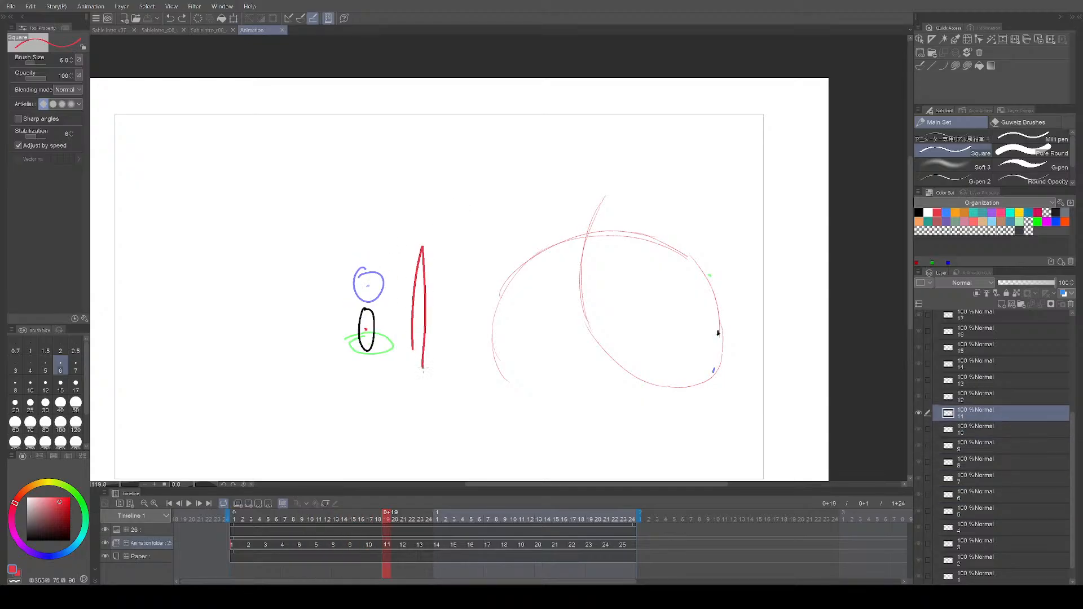
Step: Save the animation file, step back through the ball cels, and return to the first frame
{"action": "key", "text": "ctrl+s"}
{"action": "key", "text": "Left"}
{"action": "key", "text": "Left"}
{"action": "key", "text": "Left"}
{"action": "key", "text": "Left"}
{"action": "key", "text": "Left"}
{"action": "key", "text": "Left"}
{"action": "key", "text": "Left"}
{"action": "key", "text": "Left"}
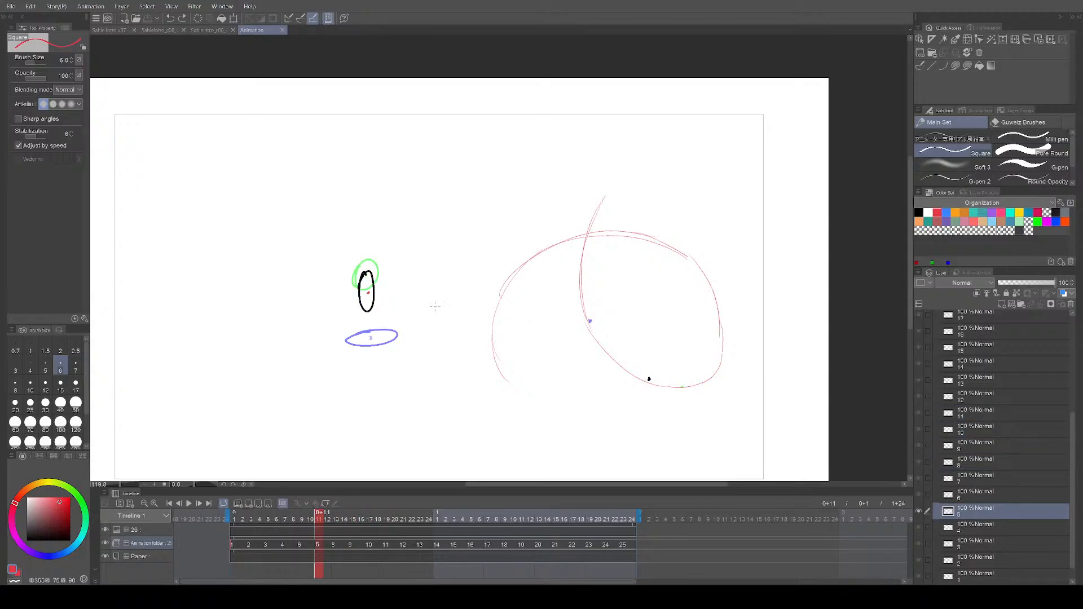
{"action": "left_click", "coordinate": [234, 520]}
{"action": "left_click_drag", "start_coordinate": [716, 392], "coordinate": [691, 399]}
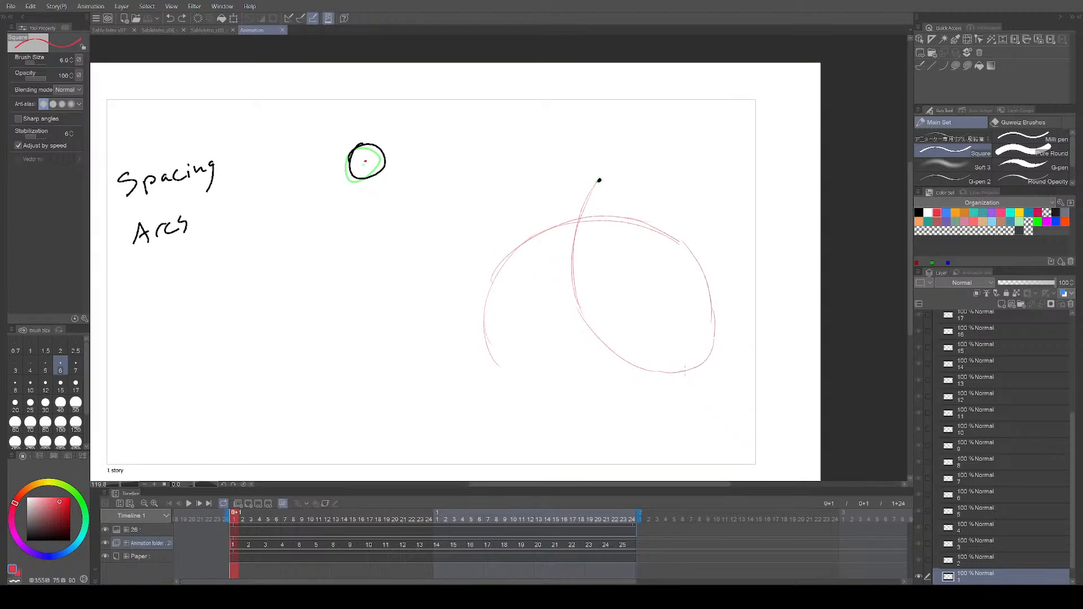
Step: Draw a bent red leg with thigh, shin and foot lines beside the ball on cels 1 and 2
{"action": "left_click_drag", "start_coordinate": [438, 244], "coordinate": [464, 285]}
{"action": "mouse_move", "coordinate": [465, 288]}
{"action": "left_mouse_down"}
{"action": "mouse_move", "coordinate": [427, 347]}
{"action": "mouse_move", "coordinate": [427, 338]}
{"action": "mouse_move", "coordinate": [436, 354]}
{"action": "left_mouse_up"}
{"action": "key", "text": "ctrl+z"}
{"action": "key", "text": "Right"}
{"action": "key", "text": "ctrl+z"}
{"action": "mouse_move", "coordinate": [444, 243]}
{"action": "left_mouse_down"}
{"action": "mouse_move", "coordinate": [477, 284]}
{"action": "mouse_move", "coordinate": [427, 328]}
{"action": "left_mouse_up"}
{"action": "left_click", "coordinate": [478, 288]}
{"action": "key", "text": "ctrl+z"}
{"action": "mouse_move", "coordinate": [425, 333]}
{"action": "left_mouse_down"}
{"action": "mouse_move", "coordinate": [429, 358]}
{"action": "mouse_move", "coordinate": [436, 348]}
{"action": "left_mouse_up"}
{"action": "key", "text": "ctrl+z"}
Step: Draw the red leg in new poses on cels 3 and 4, swinging the foot farther back on cel 4
{"action": "key", "text": "Right"}
{"action": "mouse_move", "coordinate": [440, 251]}
{"action": "left_mouse_down"}
{"action": "mouse_move", "coordinate": [467, 311]}
{"action": "mouse_move", "coordinate": [435, 373]}
{"action": "left_mouse_up"}
{"action": "key", "text": "ctrl+z"}
{"action": "left_click_drag", "start_coordinate": [465, 321], "coordinate": [426, 371]}
{"action": "left_click_drag", "start_coordinate": [421, 362], "coordinate": [430, 383]}
{"action": "key", "text": "ctrl+z"}
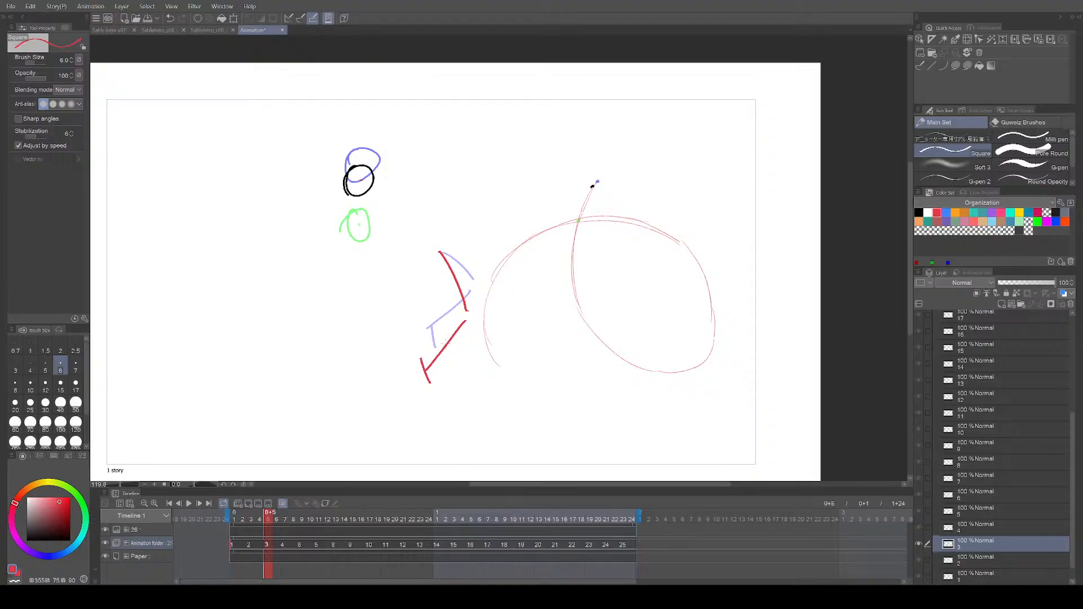
{"action": "key", "text": "Right"}
{"action": "mouse_move", "coordinate": [442, 253]}
{"action": "left_mouse_down"}
{"action": "mouse_move", "coordinate": [404, 343]}
{"action": "mouse_move", "coordinate": [393, 339]}
{"action": "mouse_move", "coordinate": [390, 377]}
{"action": "left_mouse_up"}
{"action": "key", "text": "ctrl+z"}
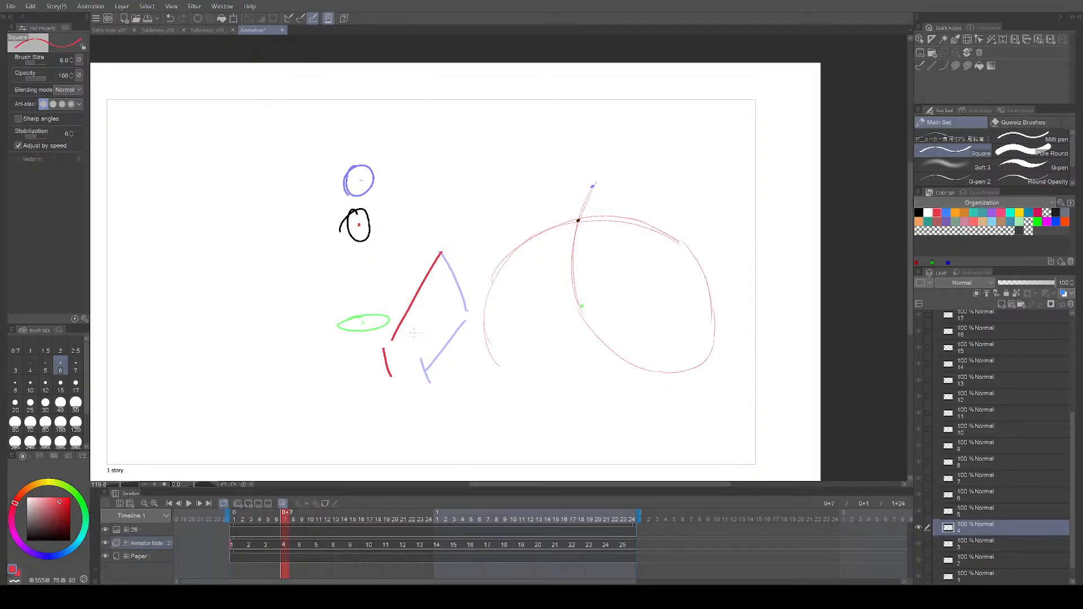
Step: Draw the next two red leg poses on cels 6 and 5, with a bent knee and a trailing foot
{"action": "key", "text": "Right"}
{"action": "key", "text": "ctrl+z"}
{"action": "mouse_move", "coordinate": [443, 257]}
{"action": "left_mouse_down"}
{"action": "mouse_move", "coordinate": [384, 320]}
{"action": "mouse_move", "coordinate": [432, 315]}
{"action": "left_mouse_up"}
{"action": "mouse_move", "coordinate": [430, 312]}
{"action": "left_mouse_down"}
{"action": "mouse_move", "coordinate": [382, 352]}
{"action": "mouse_move", "coordinate": [376, 380]}
{"action": "left_mouse_up"}
{"action": "key", "text": "ctrl+z"}
{"action": "key", "text": "Right"}
{"action": "mouse_move", "coordinate": [434, 249]}
{"action": "left_mouse_down"}
{"action": "mouse_move", "coordinate": [449, 297]}
{"action": "mouse_move", "coordinate": [401, 324]}
{"action": "mouse_move", "coordinate": [384, 348]}
{"action": "left_mouse_up"}
{"action": "key", "text": "ctrl+z"}
{"action": "left_click_drag", "start_coordinate": [389, 350], "coordinate": [381, 385]}
Step: Step forward to cel 8 and back to cel 2 to compare the leg poses with onion skin on
{"action": "key", "text": "Right"}
{"action": "key", "text": "Right"}
{"action": "key", "text": "Right"}
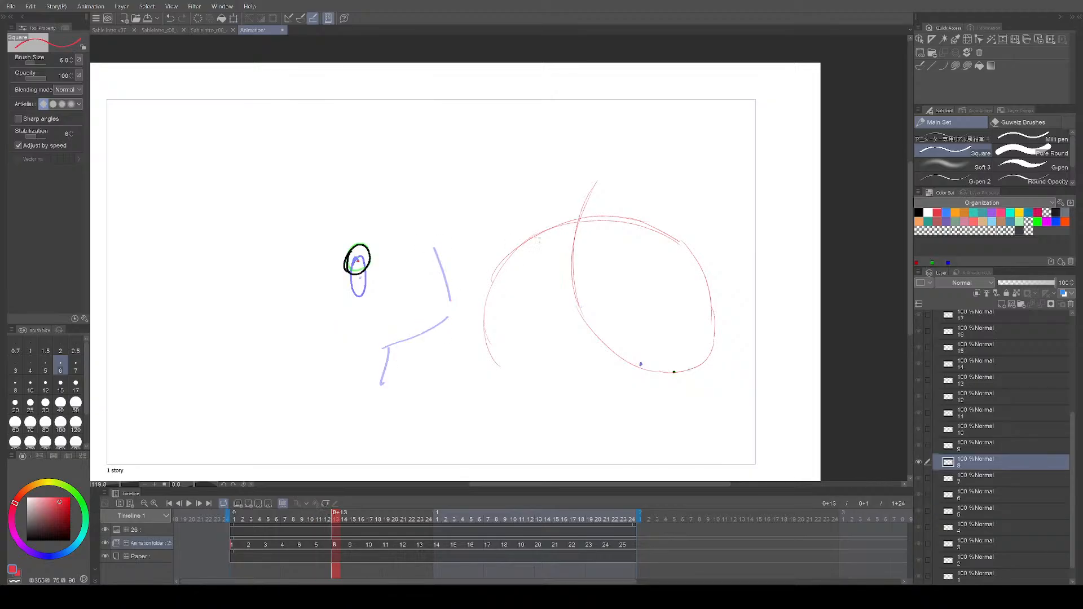
{"action": "key", "text": "Left"}
{"action": "key", "text": "Left"}
{"action": "key", "text": "Left"}
{"action": "key", "text": "Left"}
{"action": "key", "text": "Left"}
{"action": "key", "text": "Left"}
{"action": "key", "text": "Left"}
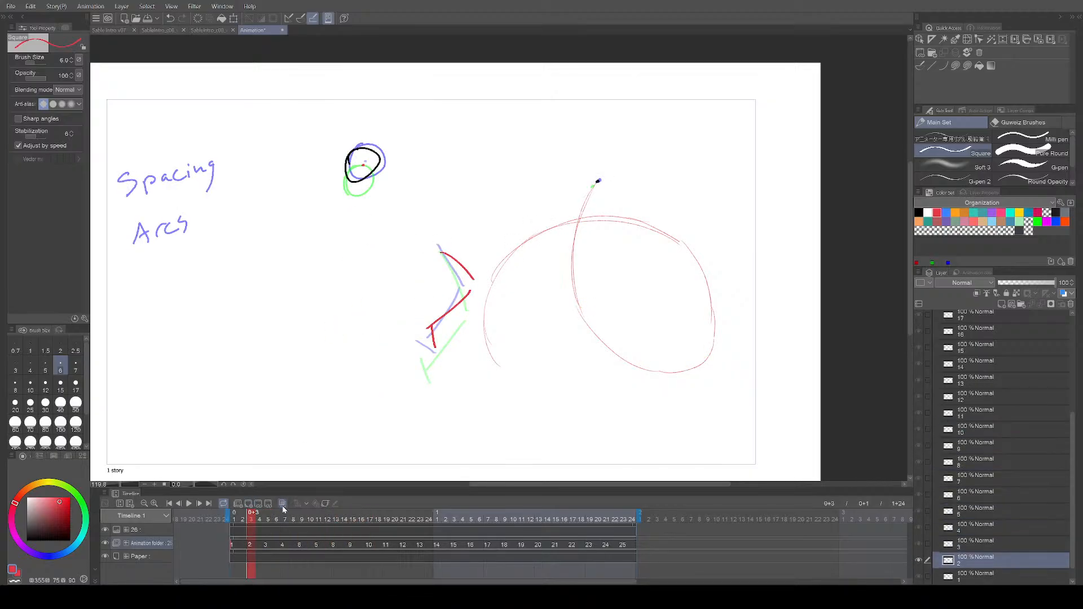
Step: Turn off onion skin and flip back and forth through the leg cels to examine the leg's motion
{"action": "key", "text": "Right"}
{"action": "key", "text": "Right"}
{"action": "key", "text": "Right"}
{"action": "key", "text": "Right"}
{"action": "key", "text": "Right"}
{"action": "key", "text": "Right"}
{"action": "key", "text": "Right"}
{"action": "key", "text": "Right"}
{"action": "key", "text": "Left"}
{"action": "key", "text": "Left"}
{"action": "key", "text": "Left"}
{"action": "key", "text": "Left"}
{"action": "key", "text": "Left"}
{"action": "key", "text": "Left"}
{"action": "key", "text": "Right"}
{"action": "key", "text": "Right"}
{"action": "key", "text": "Right"}
{"action": "key", "text": "Right"}
{"action": "key", "text": "Left"}
{"action": "key", "text": "Left"}
{"action": "key", "text": "Left"}
{"action": "key", "text": "Left"}
{"action": "key", "text": "Left"}
{"action": "key", "text": "Right"}
{"action": "key", "text": "Right"}
{"action": "key", "text": "Right"}
{"action": "key", "text": "Right"}
{"action": "key", "text": "Right"}
{"action": "key", "text": "Right"}
{"action": "key", "text": "Right"}
{"action": "key", "text": "Right"}
{"action": "key", "text": "Right"}
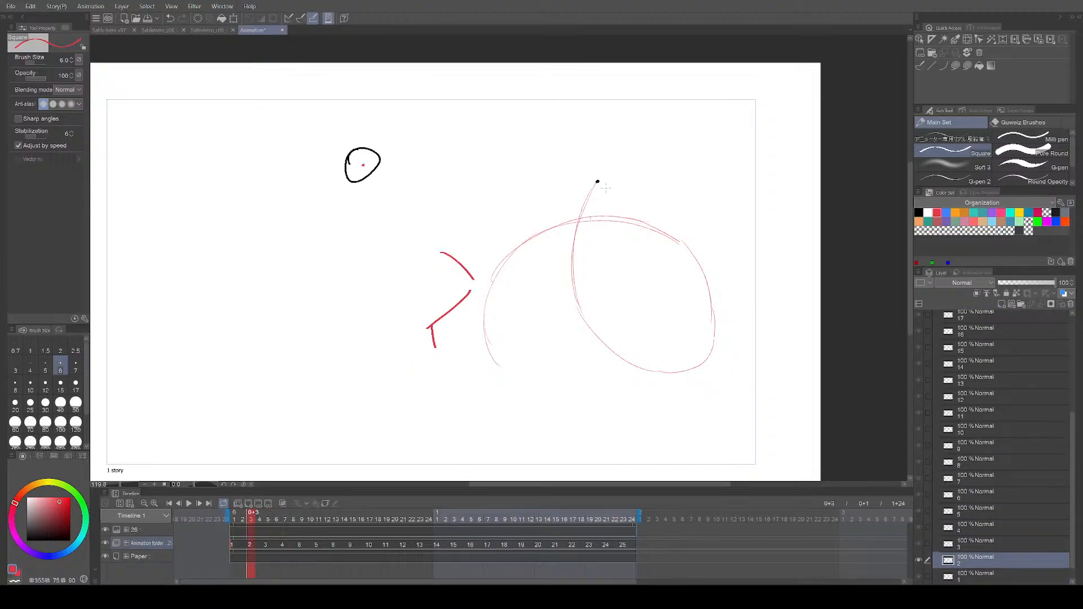
Step: Return to the first frame, turn on onion skin, and mark the leg's joints with red dots on cels 1 to 3
{"action": "key", "text": "Left"}
{"action": "key", "text": "Left"}
{"action": "key", "text": "Left"}
{"action": "key", "text": "Left"}
{"action": "key", "text": "Left"}
{"action": "key", "text": "Left"}
{"action": "key", "text": "Left"}
{"action": "key", "text": "Left"}
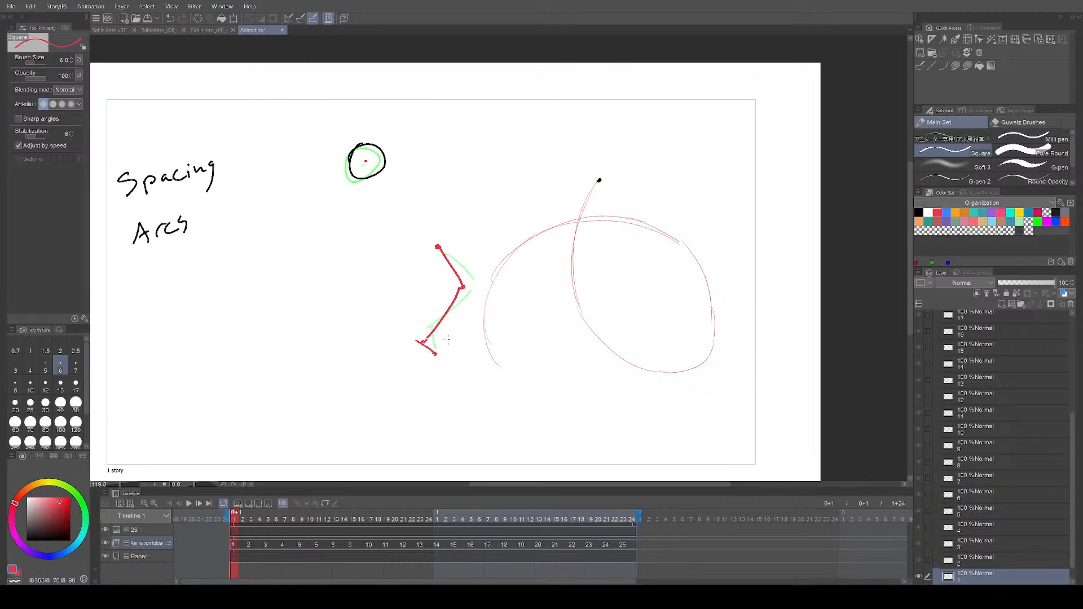
{"action": "key", "text": "Right"}
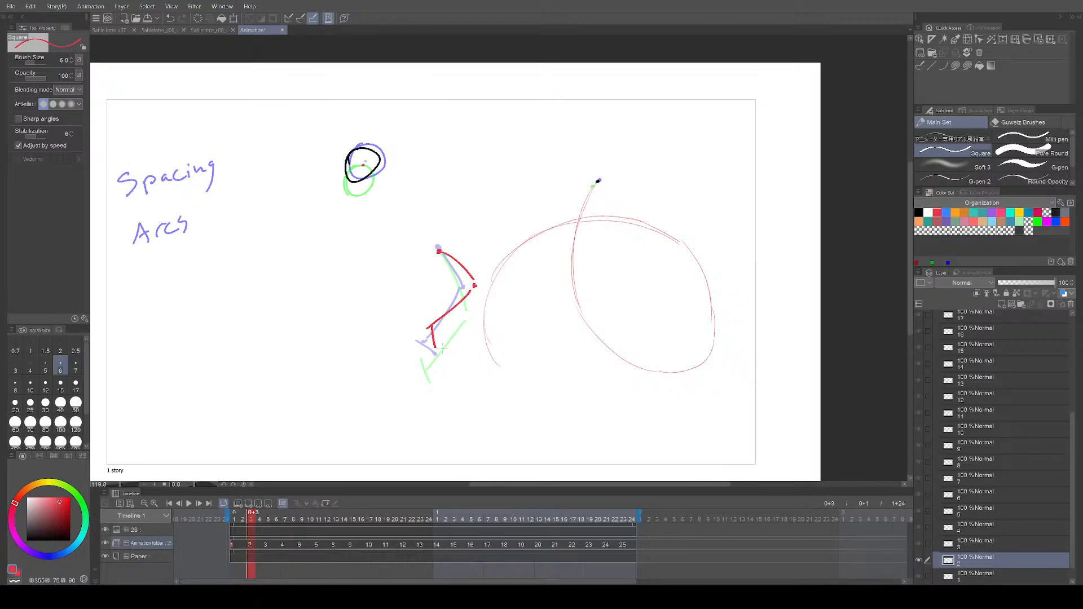
{"action": "key", "text": "Right"}
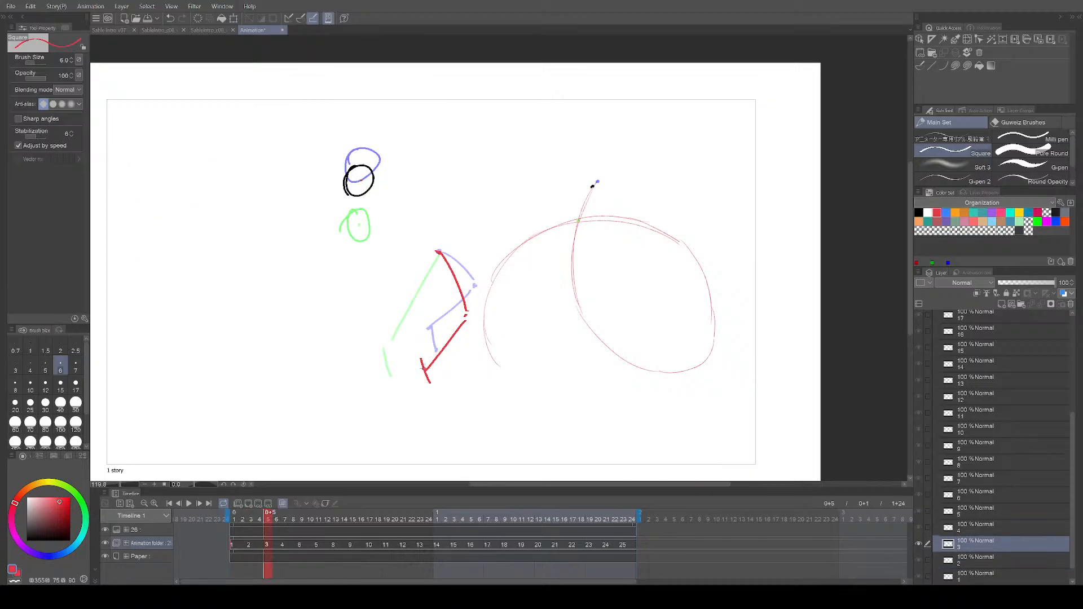
Step: Mark the leg's joints with red dots on cels 4, 6 and 5
{"action": "key", "text": "Right"}
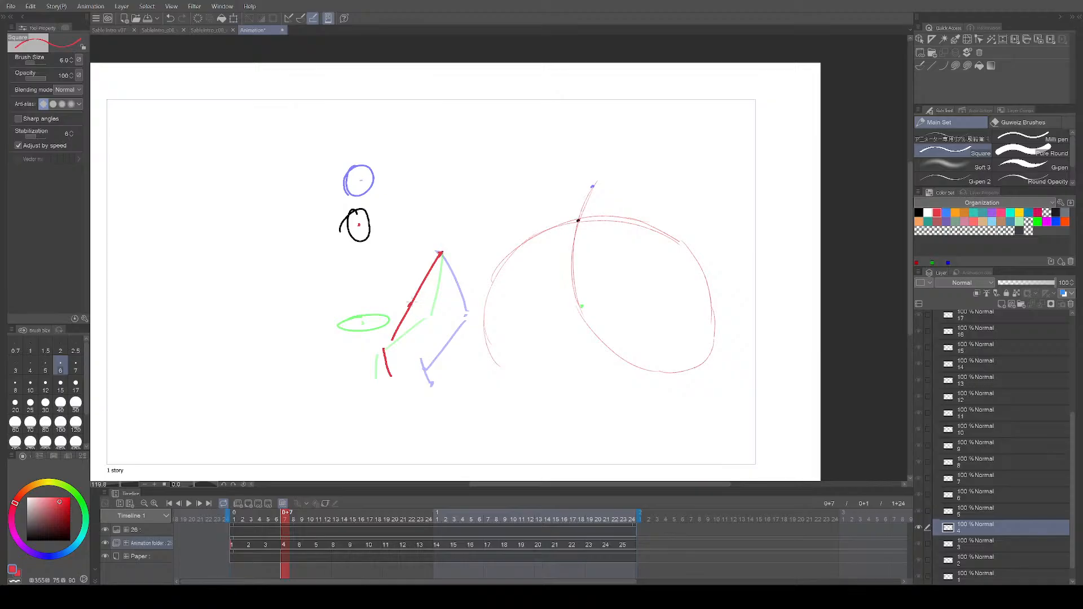
{"action": "key", "text": "Right"}
{"action": "key", "text": "Right"}
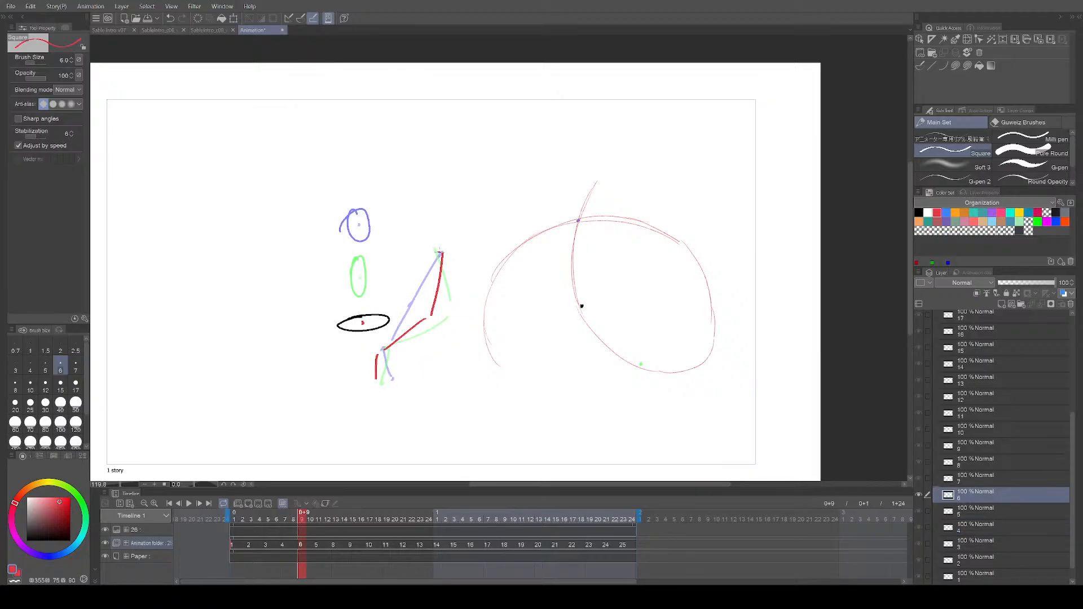
{"action": "key", "text": "Right"}
{"action": "key", "text": "Right"}
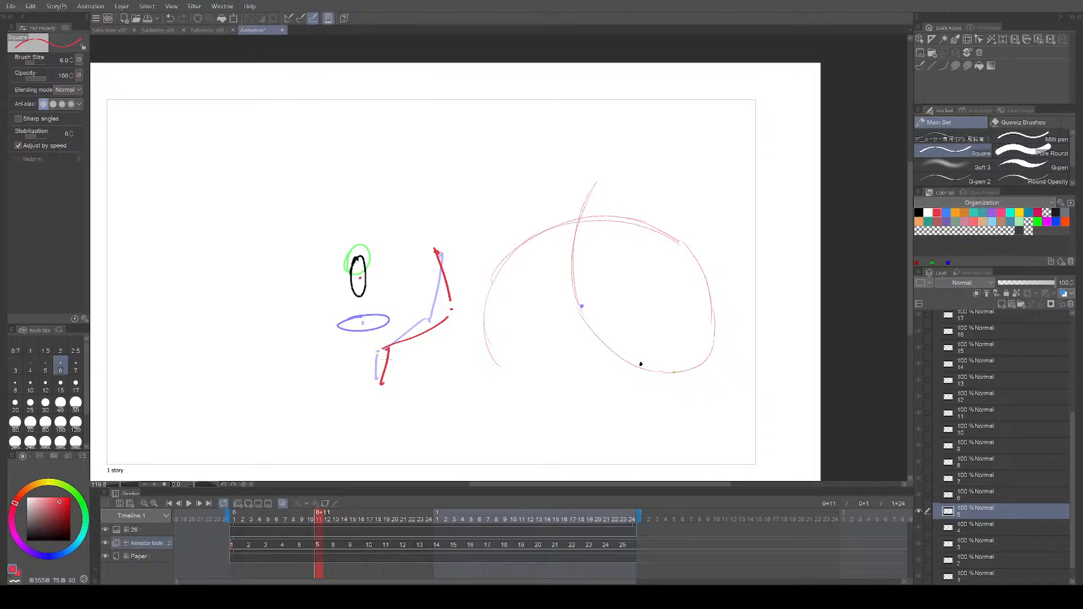
Step: Save the animation and step back through the leg cels to check the joint marks with onion skin on
{"action": "key", "text": "Right"}
{"action": "key", "text": "Right"}
{"action": "key", "text": "ctrl+s"}
{"action": "key", "text": "Left"}
{"action": "key", "text": "Left"}
{"action": "key", "text": "Left"}
{"action": "key", "text": "Left"}
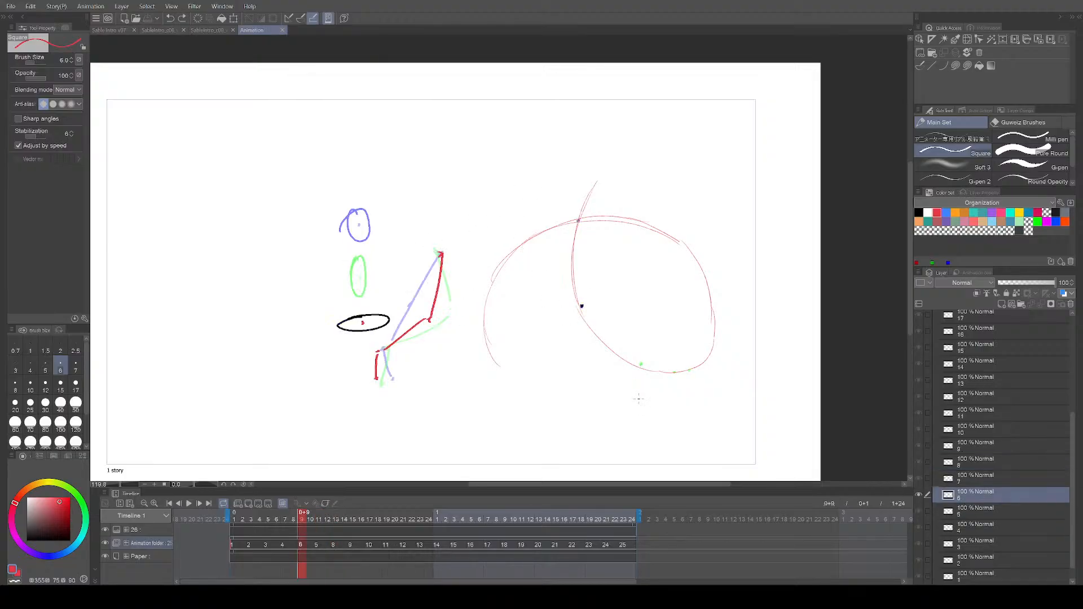
{"action": "key", "text": "Left"}
{"action": "key", "text": "Left"}
{"action": "key", "text": "Left"}
{"action": "key", "text": "Left"}
{"action": "key", "text": "Left"}
{"action": "key", "text": "Left"}
{"action": "key", "text": "Left"}
{"action": "key", "text": "Left"}
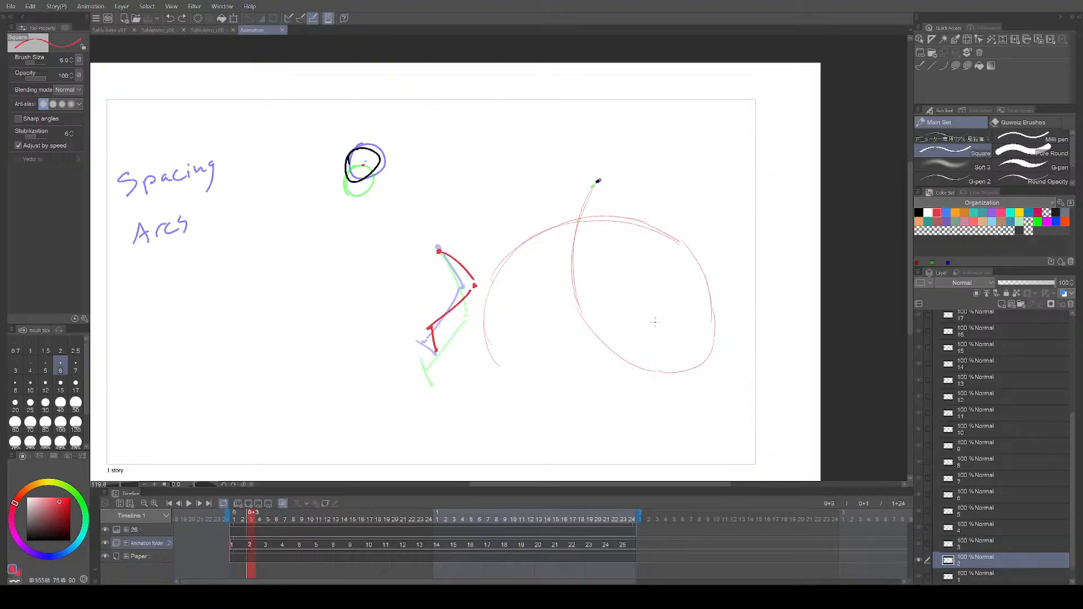
Step: Step forward to cel 5 and back to cel 2 to compare the leg's joint spacing, and turn off onion skin
{"action": "key", "text": "Right"}
{"action": "key", "text": "Right"}
{"action": "key", "text": "Right"}
{"action": "key", "text": "Right"}
{"action": "key", "text": "Right"}
{"action": "key", "text": "Right"}
{"action": "key", "text": "Right"}
{"action": "key", "text": "Right"}
{"action": "key", "text": "Right"}
{"action": "key", "text": "Right"}
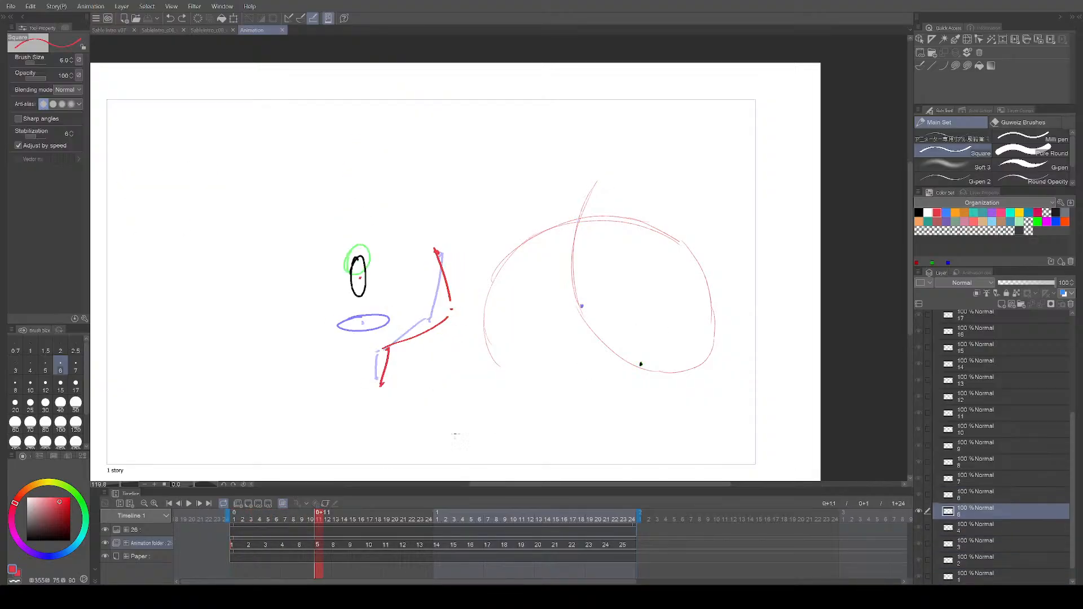
{"action": "key", "text": "Left"}
{"action": "key", "text": "Left"}
{"action": "key", "text": "Left"}
{"action": "key", "text": "Left"}
{"action": "key", "text": "Left"}
{"action": "key", "text": "Left"}
{"action": "key", "text": "Left"}
{"action": "key", "text": "Left"}
{"action": "key", "text": "Left"}
{"action": "key", "text": "Left"}
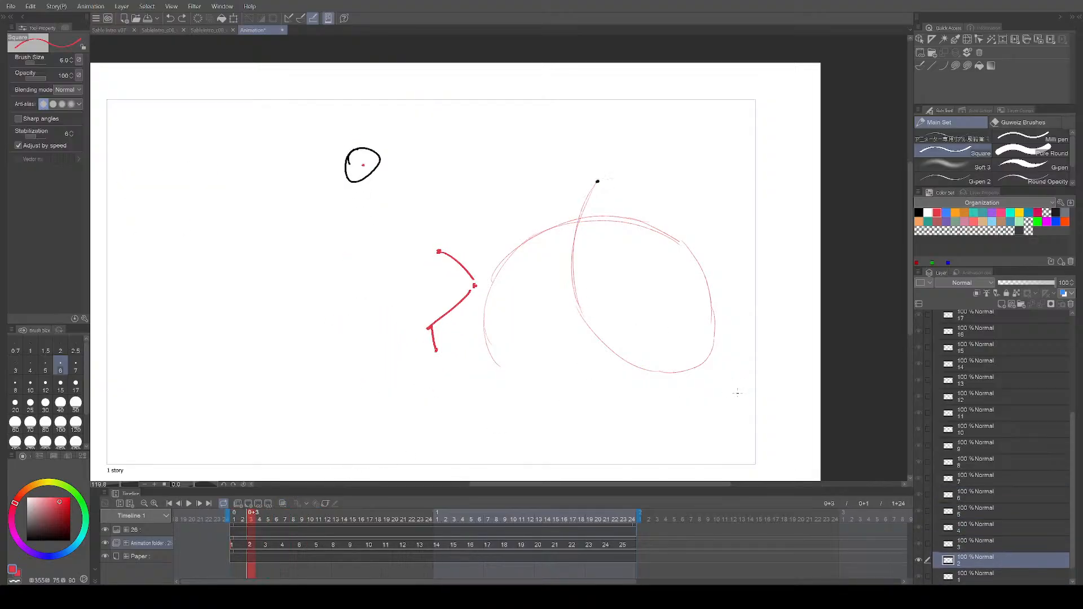
Step: Flip back and forth through the leg cels without onion skin to examine how the marked joints travel
{"action": "key", "text": "Right"}
{"action": "key", "text": "Right"}
{"action": "key", "text": "Right"}
{"action": "key", "text": "Right"}
{"action": "key", "text": "Right"}
{"action": "key", "text": "Right"}
{"action": "key", "text": "Right"}
{"action": "key", "text": "Right"}
{"action": "key", "text": "Right"}
{"action": "key", "text": "Right"}
{"action": "key", "text": "Right"}
{"action": "key", "text": "Right"}
{"action": "key", "text": "Left"}
{"action": "key", "text": "Left"}
{"action": "key", "text": "Left"}
{"action": "key", "text": "Left"}
{"action": "key", "text": "Left"}
{"action": "key", "text": "Left"}
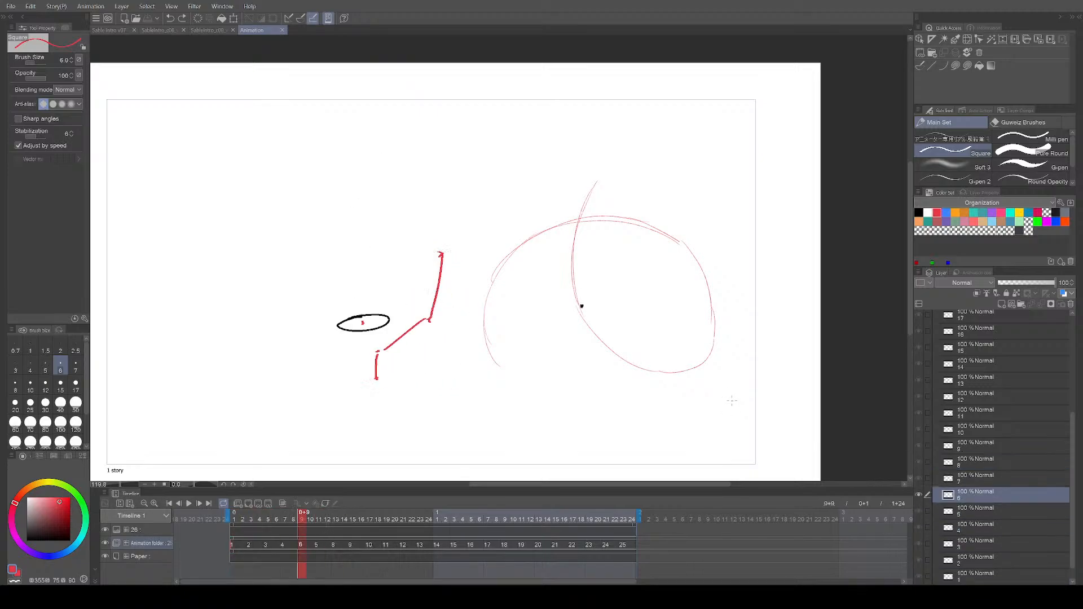
{"action": "key", "text": "Right"}
{"action": "key", "text": "Right"}
{"action": "key", "text": "Right"}
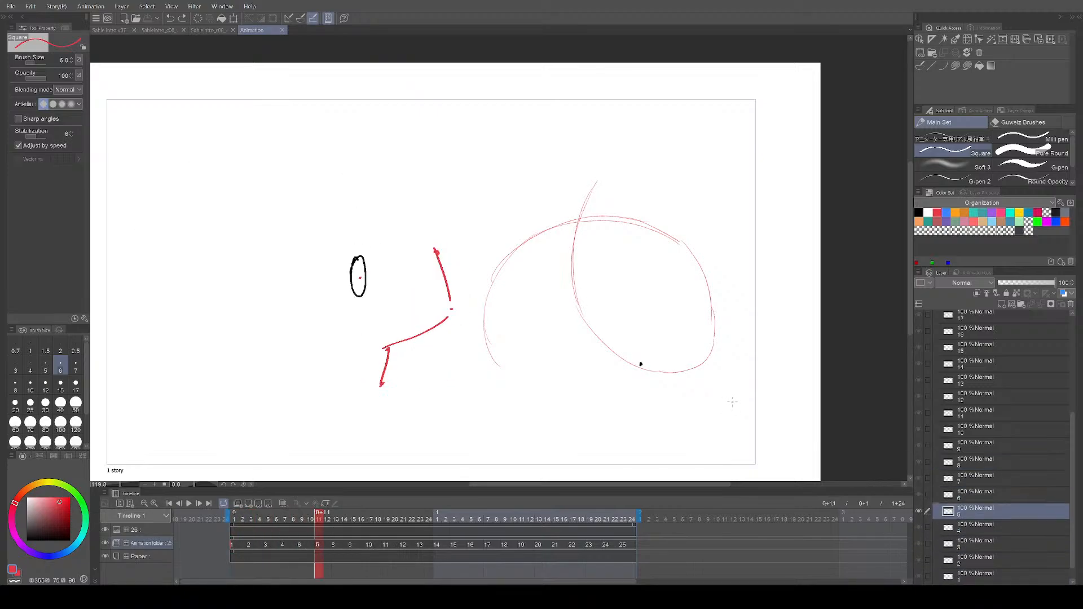
Step: Undo the trial strokes drawn over the leg, return to the first frame, and save the animation
{"action": "key", "text": "Left"}
{"action": "mouse_move", "coordinate": [438, 227]}
{"action": "left_mouse_down"}
{"action": "mouse_move", "coordinate": [424, 219]}
{"action": "mouse_move", "coordinate": [385, 270]}
{"action": "left_mouse_up"}
{"action": "key", "text": "ctrl+z"}
{"action": "key", "text": "Left"}
{"action": "key", "text": "Left"}
{"action": "key", "text": "Left"}
{"action": "key", "text": "Left"}
{"action": "key", "text": "Left"}
{"action": "key", "text": "Left"}
{"action": "key", "text": "Left"}
{"action": "key", "text": "Left"}
{"action": "key", "text": "Left"}
{"action": "key", "text": "Left"}
{"action": "key", "text": "ctrl+z"}
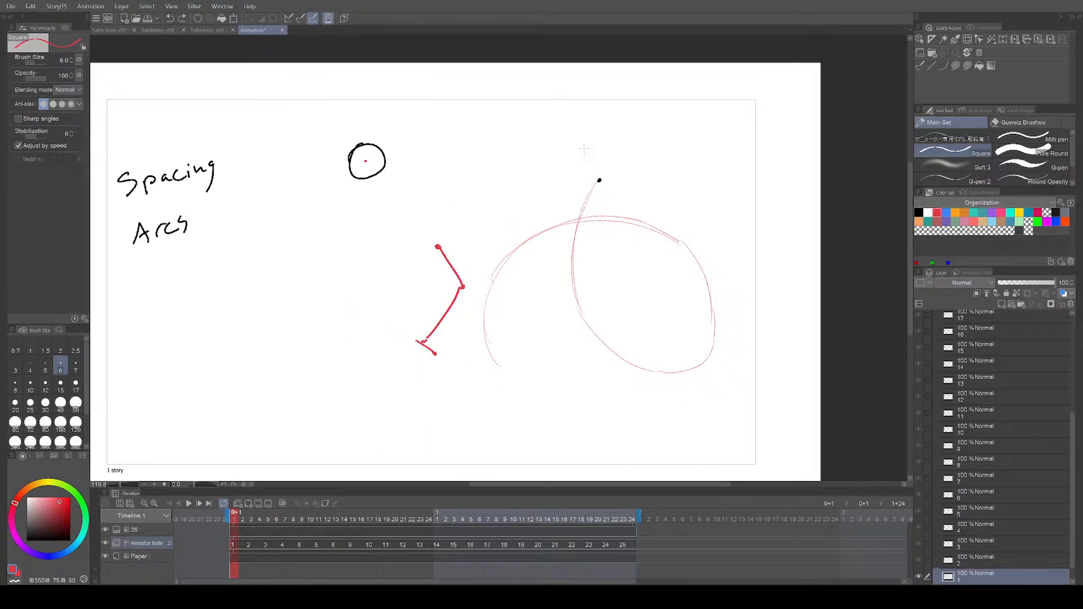
{"action": "key", "text": "ctrl+s"}
Step: Choose orange, select layer 26, and try marking the knee positions of the first cels
{"action": "left_click", "coordinate": [956, 212]}
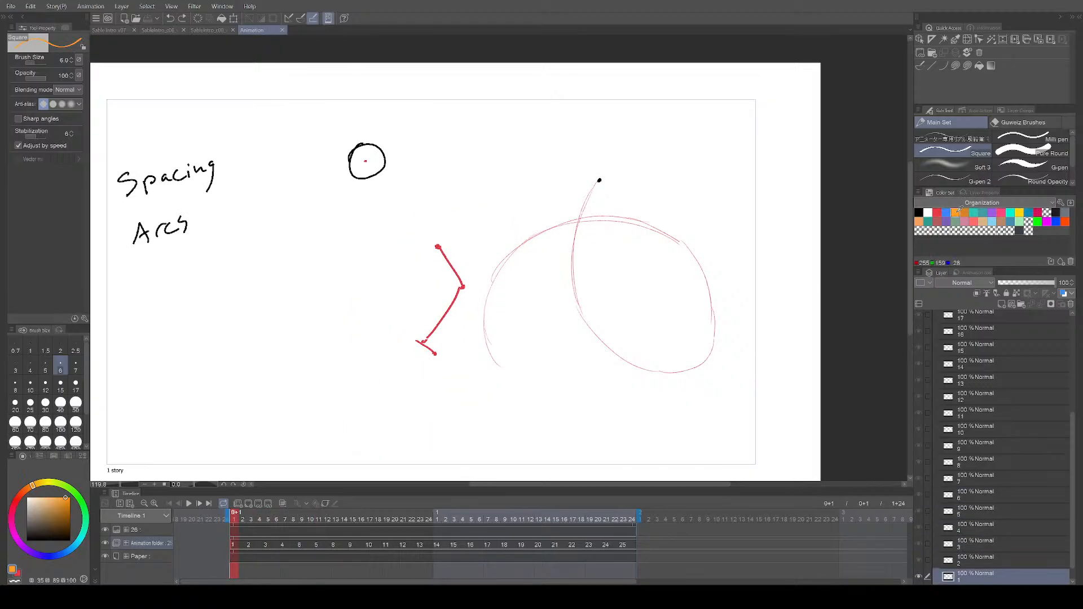
{"action": "left_click", "coordinate": [236, 534]}
{"action": "left_click", "coordinate": [438, 246]}
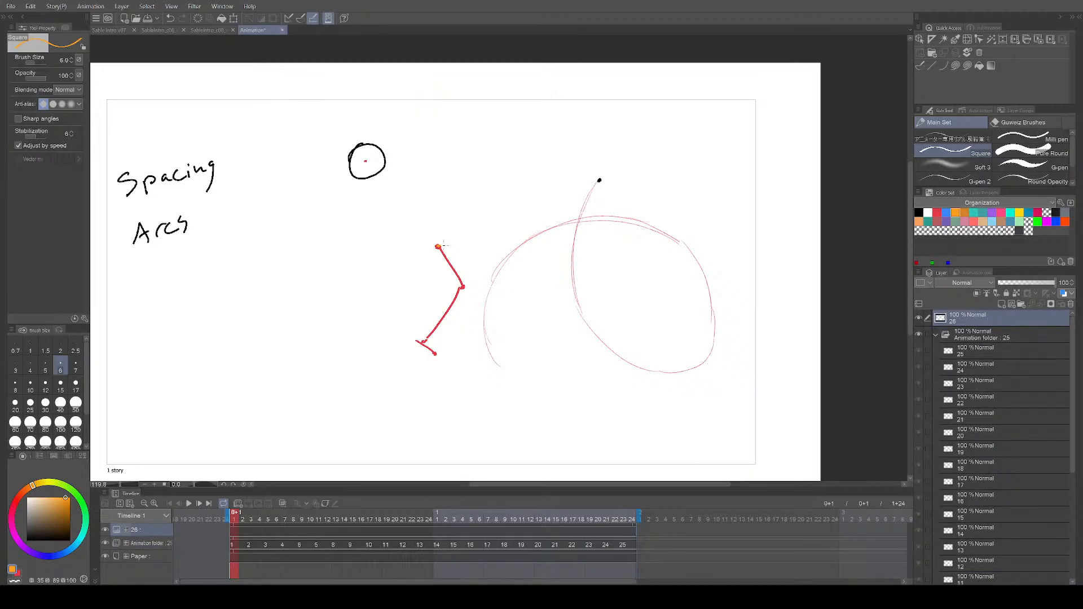
{"action": "key", "text": "Right"}
{"action": "key", "text": "Right"}
{"action": "key", "text": "Right"}
{"action": "key", "text": "Right"}
{"action": "key", "text": "Left"}
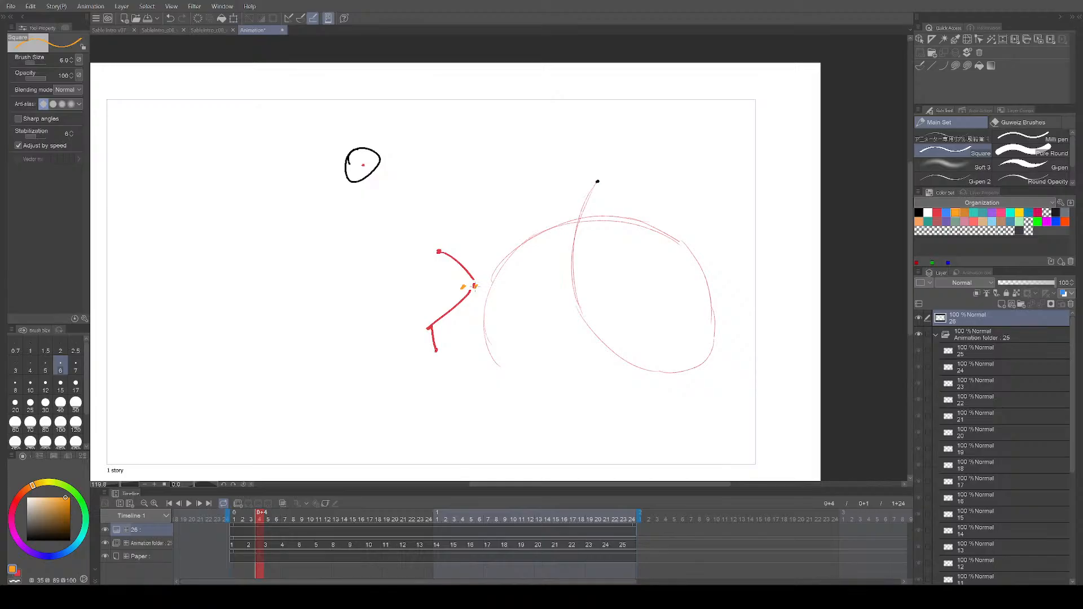
{"action": "key", "text": "Right"}
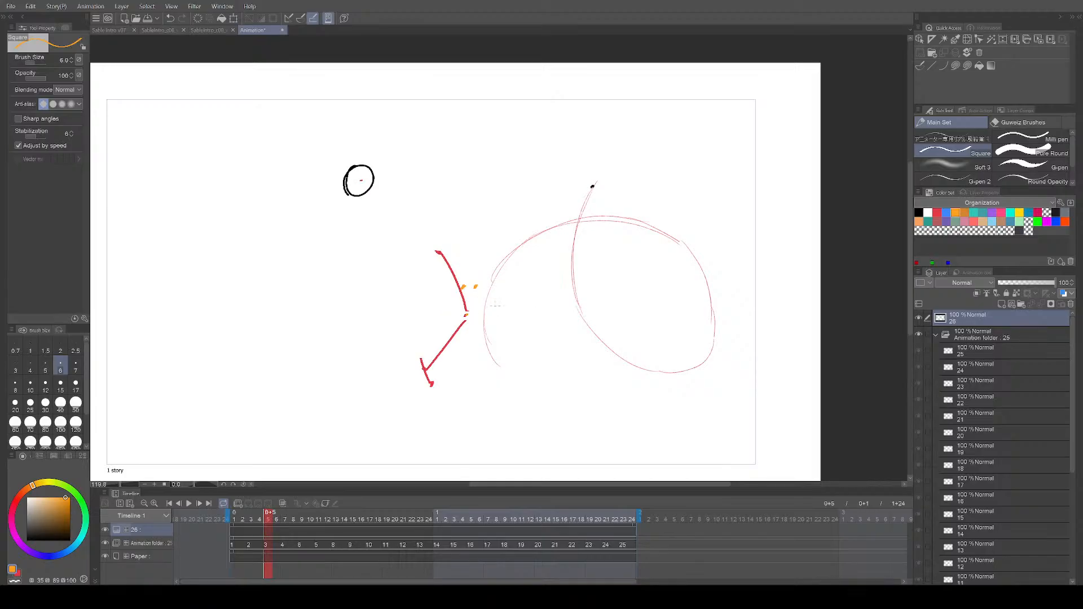
Step: Mark the knee position of cels 1, 2, 3, 4, 6 and 5 on layer 26 with small orange dots, using a size 3 pen
{"action": "left_click", "coordinate": [945, 138]}
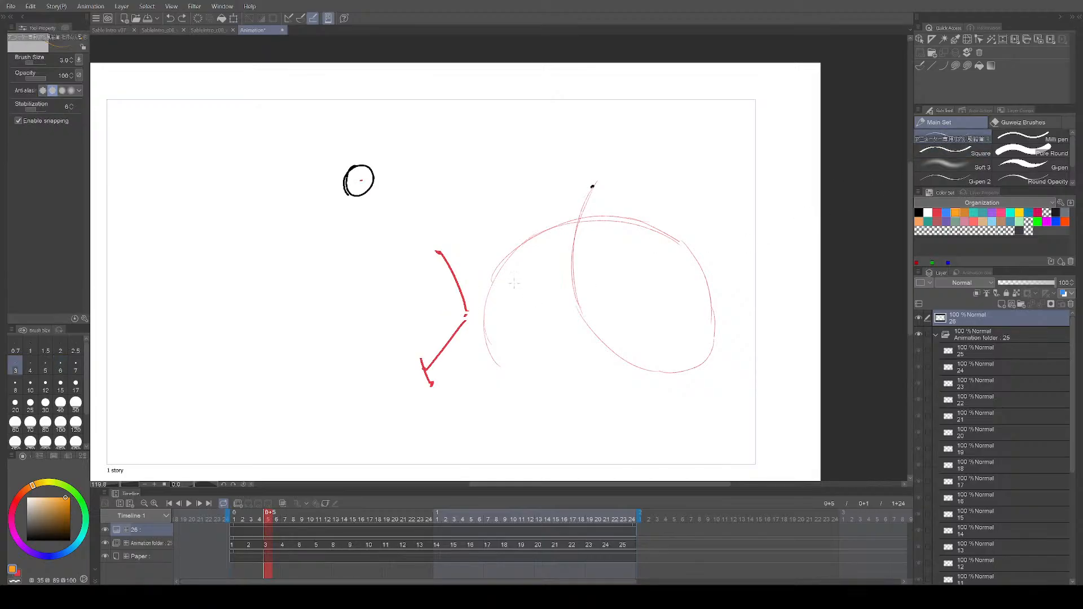
{"action": "key", "text": "Left"}
{"action": "key", "text": "Left"}
{"action": "key", "text": "Left"}
{"action": "key", "text": "Right"}
{"action": "key", "text": "Right"}
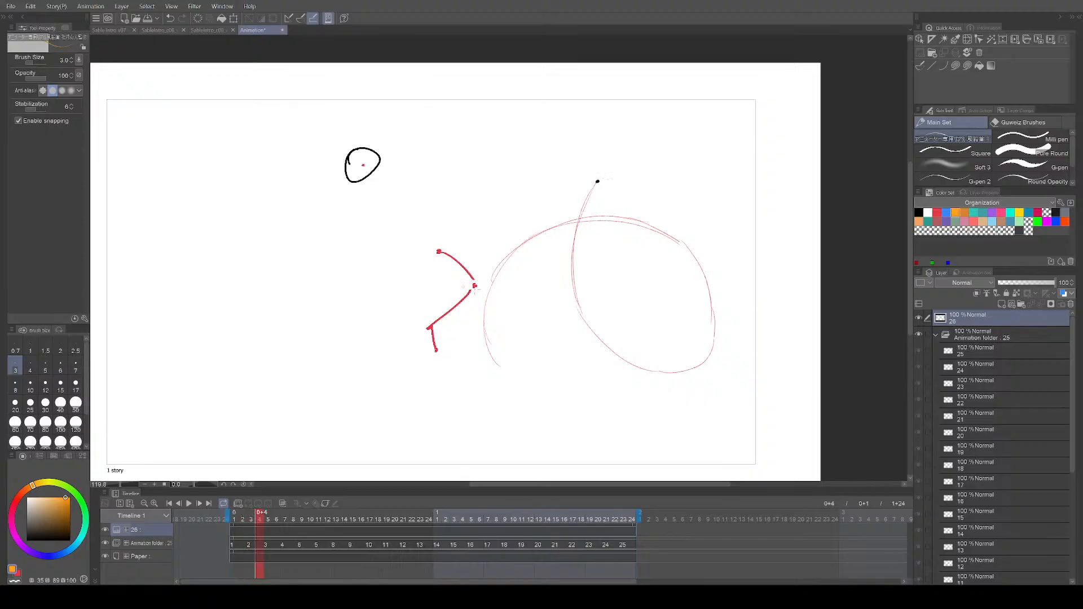
{"action": "key", "text": "Right"}
{"action": "key", "text": "Right"}
{"action": "key", "text": "Right"}
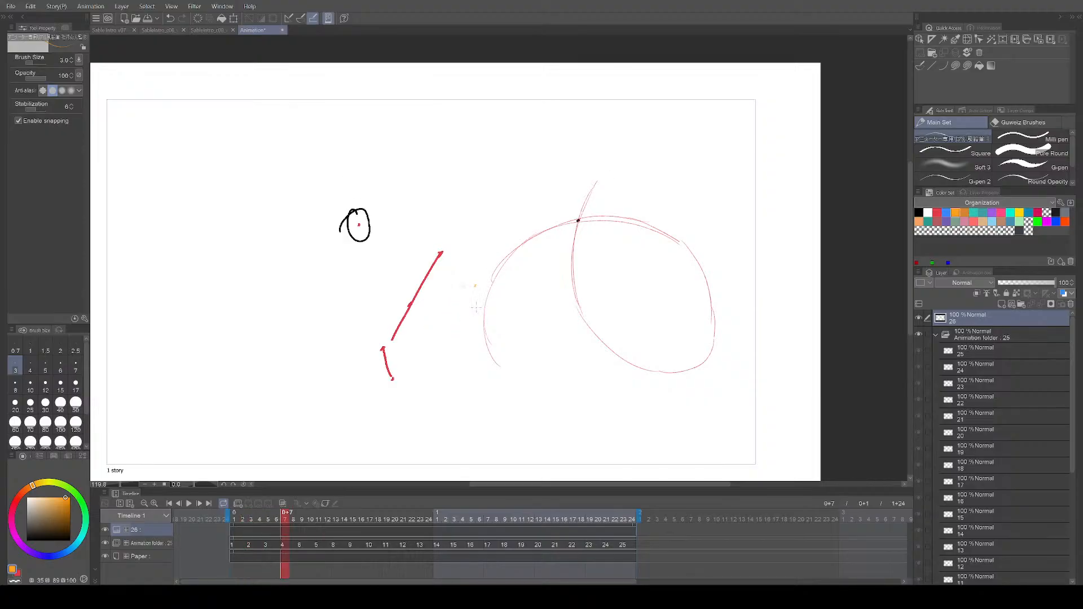
{"action": "key", "text": "Right"}
{"action": "key", "text": "Left"}
{"action": "key", "text": "Left"}
{"action": "key", "text": "Right"}
{"action": "key", "text": "Right"}
{"action": "key", "text": "Right"}
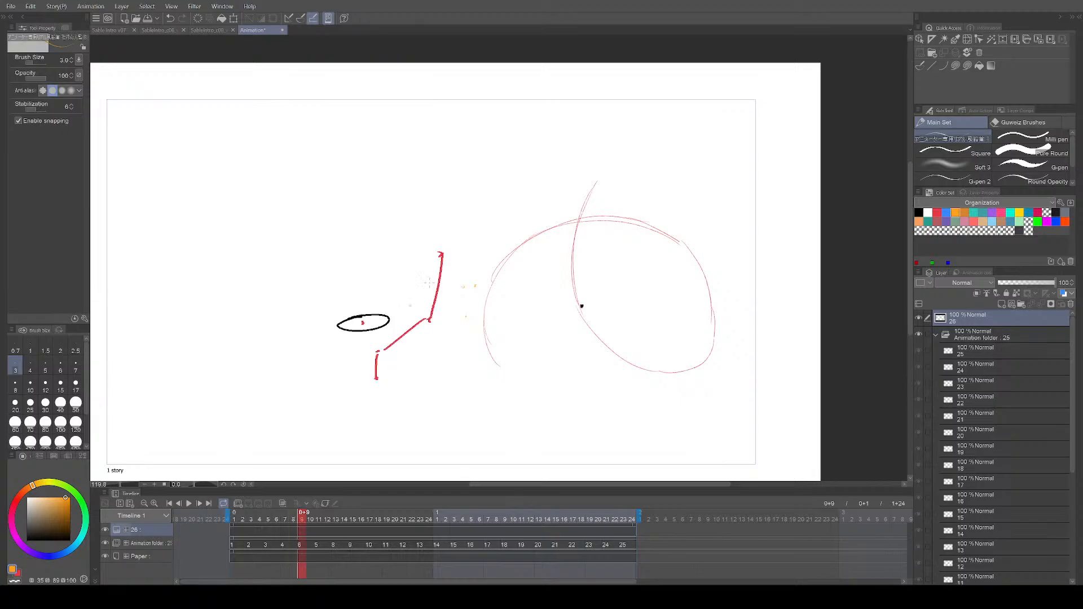
{"action": "key", "text": "Right"}
{"action": "key", "text": "Right"}
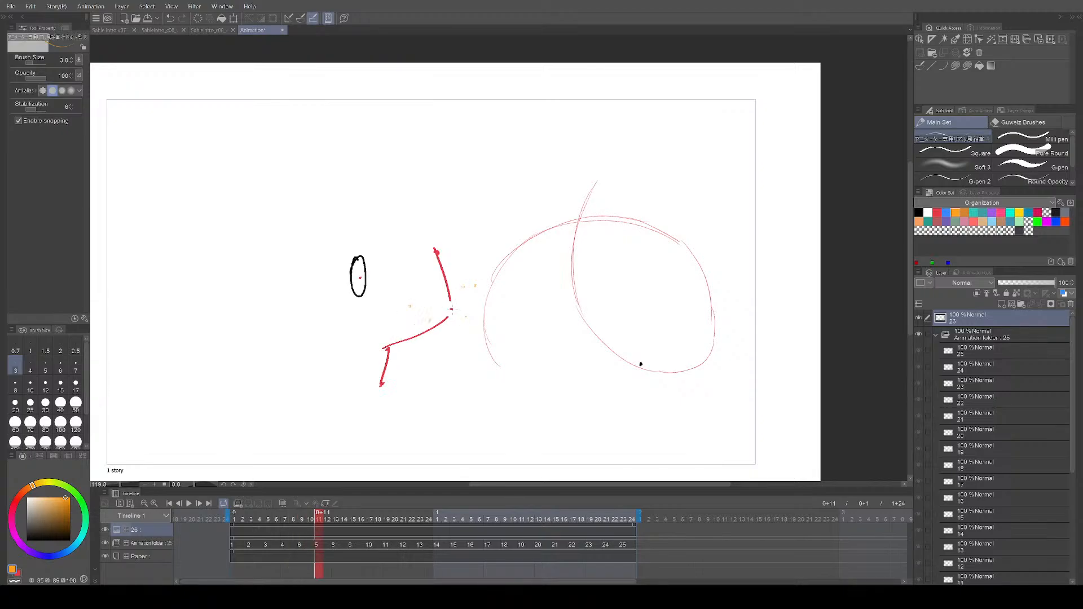
Step: Select and shift the orange knee dots for cels 2 and 6 on layer 26 to even out the knee's arc
{"action": "key", "text": "Right"}
{"action": "key", "text": "Right"}
{"action": "scroll", "coordinate": [478, 274], "scroll_direction": "up", "scroll_amount": 2}
{"action": "key", "text": "ctrl+z"}
{"action": "mouse_move", "coordinate": [454, 293]}
{"action": "left_mouse_down"}
{"action": "mouse_move", "coordinate": [465, 333]}
{"action": "mouse_move", "coordinate": [444, 352]}
{"action": "left_mouse_up"}
{"action": "key", "text": "ctrl+z"}
{"action": "key", "text": "m"}
{"action": "left_click_drag", "start_coordinate": [484, 293], "coordinate": [485, 294]}
{"action": "key", "text": "ctrl+d"}
{"action": "key", "text": "p"}
{"action": "key", "text": "m"}
{"action": "left_click_drag", "start_coordinate": [382, 339], "coordinate": [397, 337]}
{"action": "left_click_drag", "start_coordinate": [411, 358], "coordinate": [405, 358]}
{"action": "key", "text": "ctrl+d"}
{"action": "key", "text": "p"}
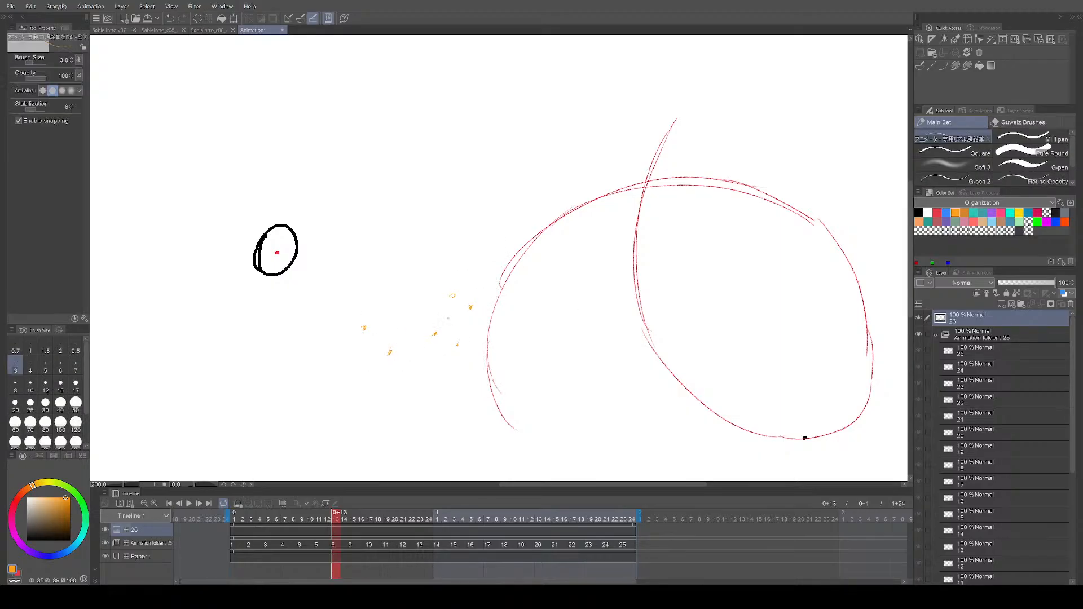
Step: Return to cel 2 and erase the leg's lines around the knee, keeping the hip and foot
{"action": "key", "text": "Left"}
{"action": "key", "text": "Left"}
{"action": "key", "text": "Left"}
{"action": "key", "text": "Left"}
{"action": "key", "text": "Left"}
{"action": "key", "text": "Left"}
{"action": "key", "text": "Left"}
{"action": "key", "text": "Left"}
{"action": "key", "text": "Left"}
{"action": "key", "text": "Left"}
{"action": "key", "text": "Left"}
{"action": "key", "text": "Left"}
{"action": "key", "text": "Right"}
{"action": "key", "text": "Right"}
{"action": "key", "text": "e"}
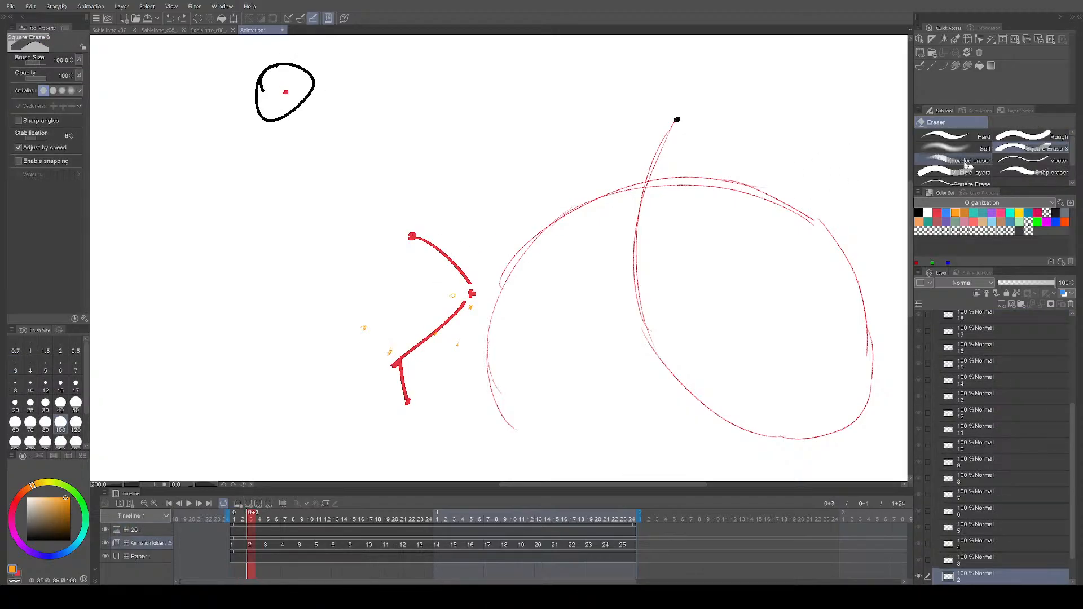
{"action": "key", "text": "p"}
{"action": "left_click", "coordinate": [956, 153]}
{"action": "key", "text": "e"}
{"action": "mouse_move", "coordinate": [451, 247]}
{"action": "left_mouse_down"}
{"action": "mouse_move", "coordinate": [489, 287]}
{"action": "mouse_move", "coordinate": [451, 332]}
{"action": "left_mouse_up"}
{"action": "key", "text": "p"}
{"action": "left_click_drag", "start_coordinate": [418, 241], "coordinate": [476, 307]}
{"action": "key", "text": "ctrl+z"}
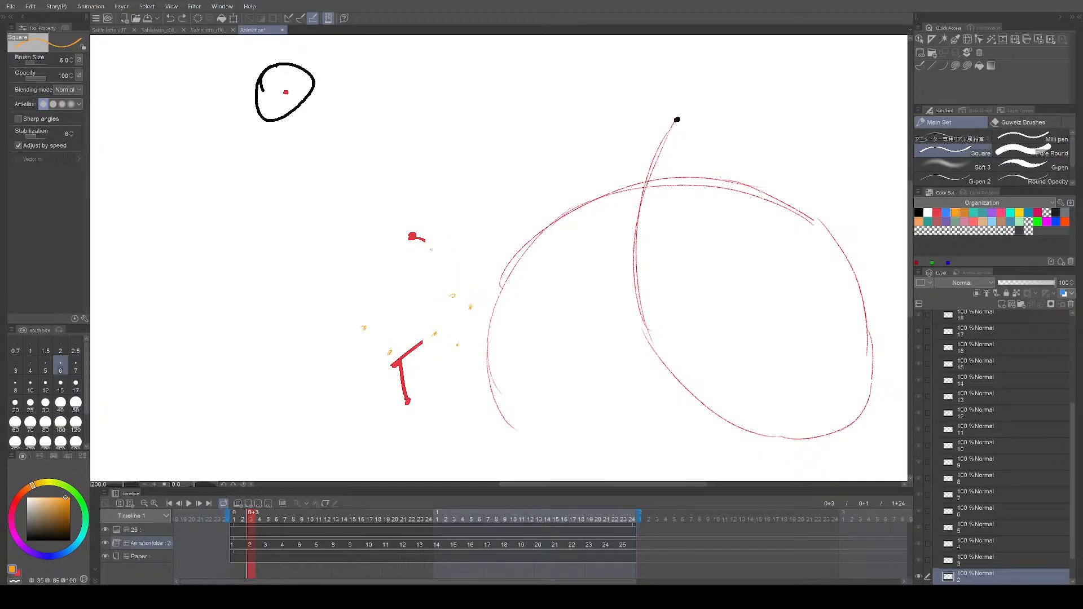
Step: Redraw cel 2's thigh and shin in red so the knee meets its shifted orange dot
{"action": "left_click", "coordinate": [937, 212]}
{"action": "mouse_move", "coordinate": [424, 242]}
{"action": "left_mouse_down"}
{"action": "mouse_move", "coordinate": [487, 309]}
{"action": "mouse_move", "coordinate": [472, 300]}
{"action": "mouse_move", "coordinate": [476, 309]}
{"action": "left_mouse_up"}
{"action": "key", "text": "ctrl+z"}
{"action": "key", "text": "e"}
{"action": "left_click_drag", "start_coordinate": [418, 351], "coordinate": [416, 354]}
{"action": "key", "text": "p"}
{"action": "left_click_drag", "start_coordinate": [392, 371], "coordinate": [475, 314]}
{"action": "key", "text": "ctrl+z"}
{"action": "left_click_drag", "start_coordinate": [403, 366], "coordinate": [477, 310]}
Step: Flip back and forth through cels 1 to 4 to examine the corrected knee motion
{"action": "key", "text": "Right"}
{"action": "key", "text": "Right"}
{"action": "key", "text": "Left"}
{"action": "key", "text": "Right"}
{"action": "key", "text": "Right"}
{"action": "key", "text": "Right"}
{"action": "key", "text": "Right"}
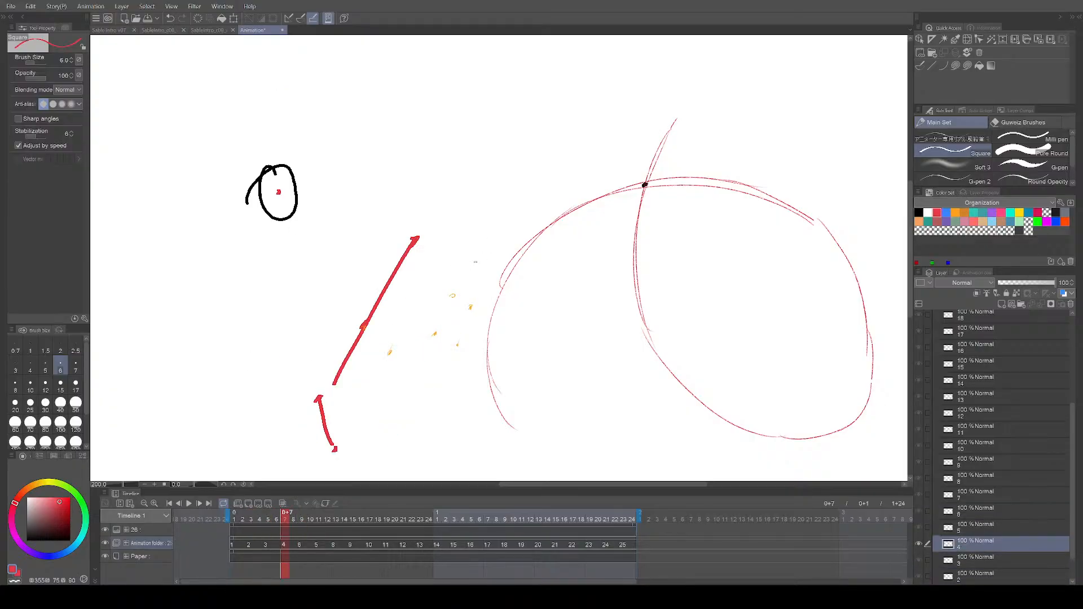
{"action": "key", "text": "Left"}
{"action": "key", "text": "Left"}
{"action": "key", "text": "Left"}
{"action": "key", "text": "Left"}
{"action": "key", "text": "Left"}
{"action": "key", "text": "Left"}
{"action": "key", "text": "Left"}
{"action": "key", "text": "Left"}
{"action": "key", "text": "Left"}
{"action": "key", "text": "Left"}
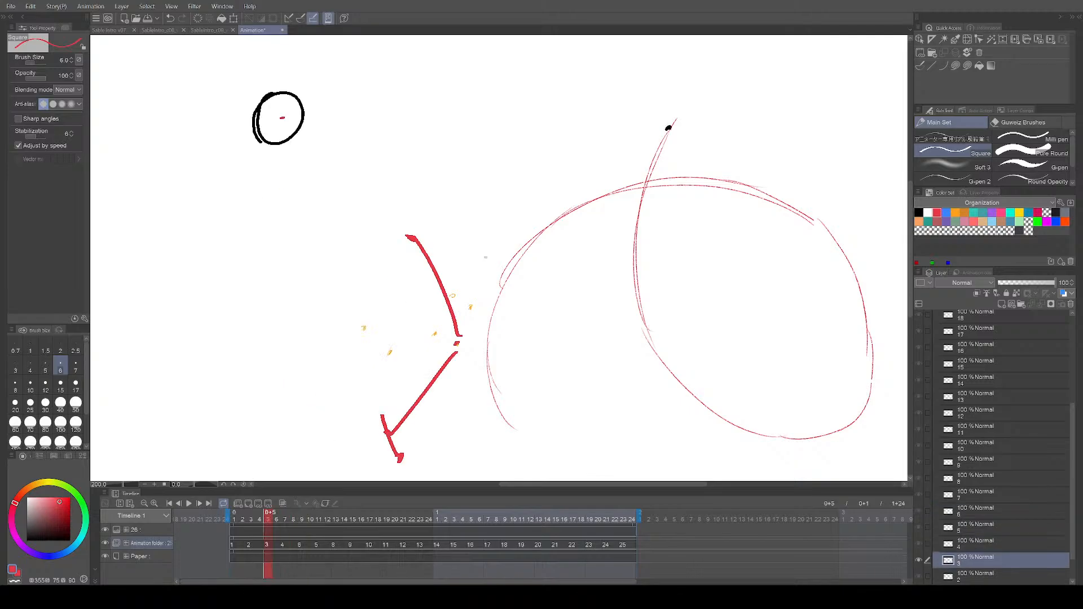
Step: Save the animation and play it back repeatedly to review the leg's corrected knee motion
{"action": "scroll", "coordinate": [564, 325], "scroll_direction": "down", "scroll_amount": 1}
{"action": "left_click_drag", "start_coordinate": [605, 385], "coordinate": [562, 385]}
{"action": "key", "text": "ctrl+s"}
{"action": "key", "text": "space"}
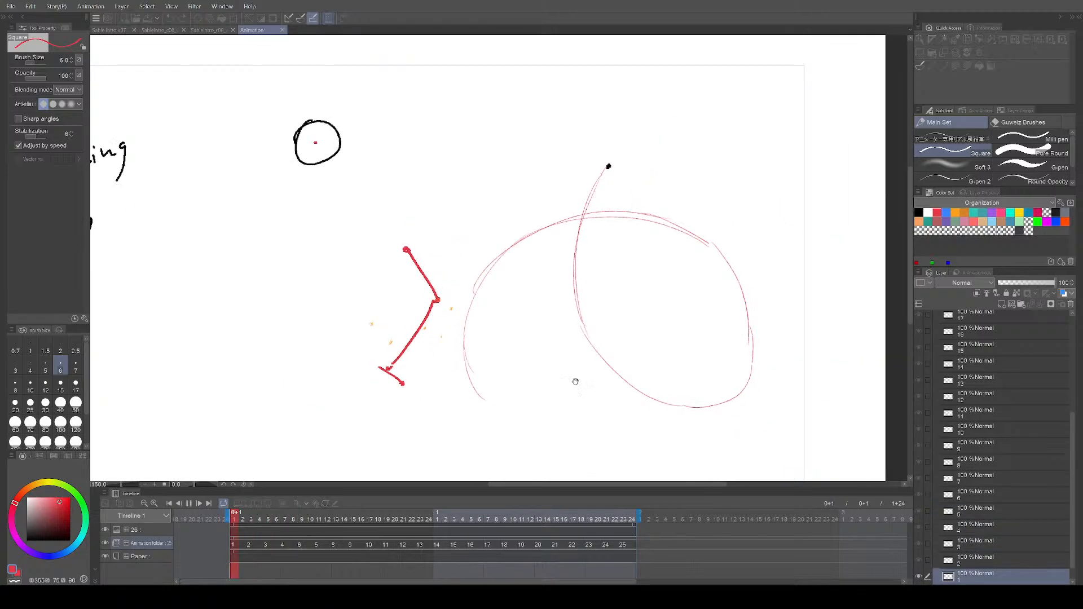
{"action": "key", "text": "space"}
{"action": "left_click", "coordinate": [234, 520]}
{"action": "left_click_drag", "start_coordinate": [630, 379], "coordinate": [672, 380]}
{"action": "mouse_move", "coordinate": [602, 414]}
{"action": "left_mouse_down"}
{"action": "mouse_move", "coordinate": [631, 414]}
{"action": "mouse_move", "coordinate": [650, 394]}
{"action": "mouse_move", "coordinate": [602, 413]}
{"action": "mouse_move", "coordinate": [628, 427]}
{"action": "mouse_move", "coordinate": [585, 408]}
{"action": "mouse_move", "coordinate": [599, 429]}
{"action": "mouse_move", "coordinate": [549, 440]}
{"action": "mouse_move", "coordinate": [612, 418]}
{"action": "mouse_move", "coordinate": [600, 427]}
{"action": "left_mouse_up"}
{"action": "scroll", "coordinate": [572, 402], "scroll_direction": "up", "scroll_amount": 2}
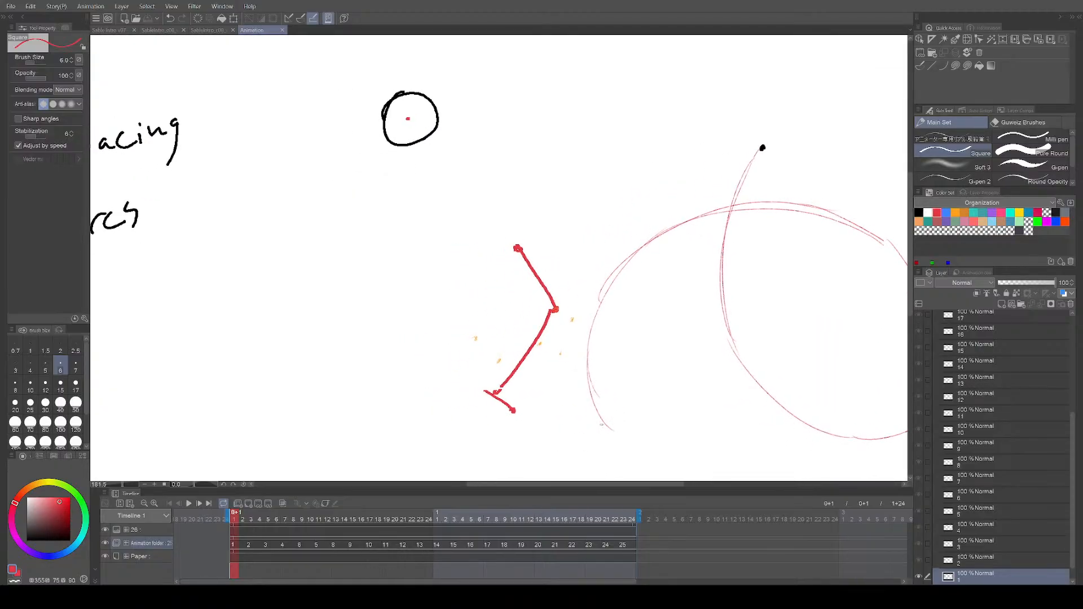
{"action": "left_click_drag", "start_coordinate": [642, 396], "coordinate": [616, 419]}
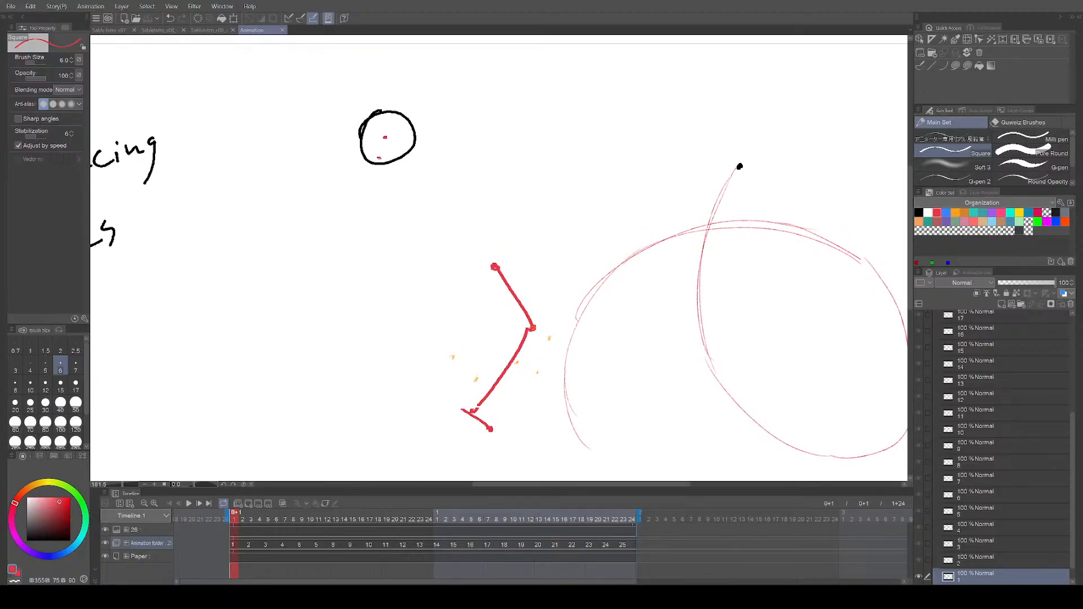
{"action": "left_click_drag", "start_coordinate": [406, 169], "coordinate": [399, 170]}
{"action": "key", "text": "space"}
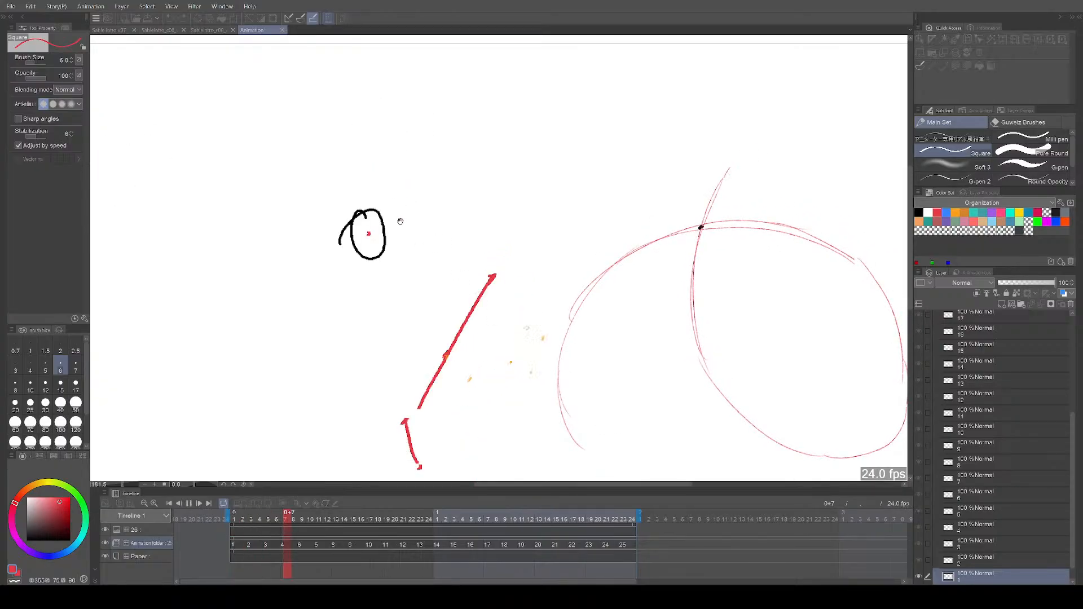
{"action": "key", "text": "space"}
Step: Erase the red leg drawings from cels 1 to 6, keeping the ball and the moving dot
{"action": "key", "text": "Left"}
{"action": "key", "text": "Left"}
{"action": "key", "text": "Left"}
{"action": "key", "text": "Left"}
{"action": "key", "text": "Left"}
{"action": "key", "text": "Left"}
{"action": "key", "text": "Left"}
{"action": "key", "text": "Left"}
{"action": "key", "text": "Left"}
{"action": "key", "text": "Left"}
{"action": "key", "text": "Left"}
{"action": "key", "text": "Left"}
{"action": "key", "text": "Left"}
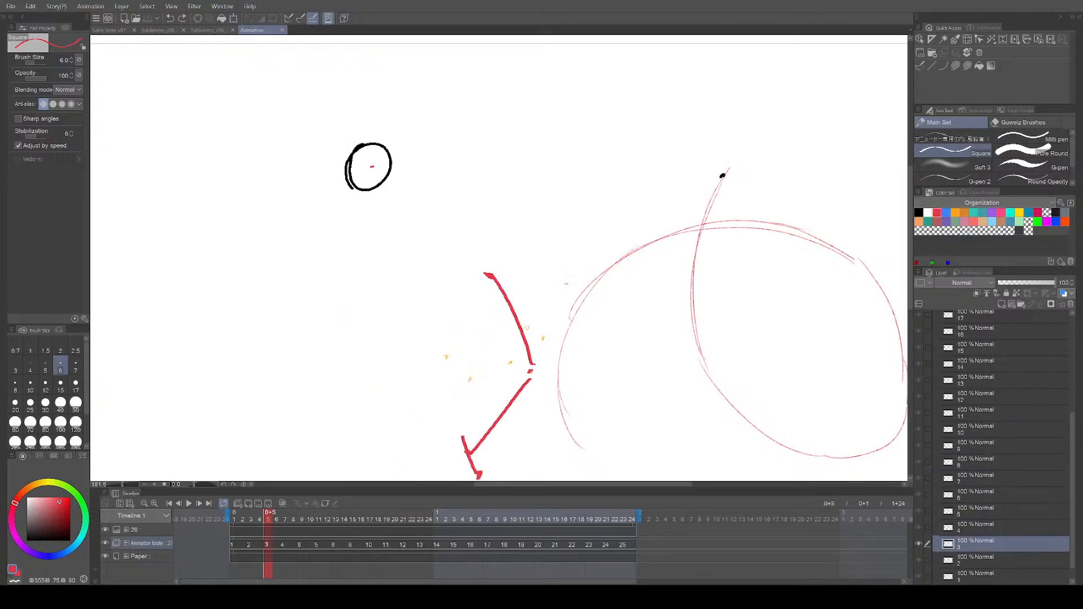
{"action": "key", "text": "e"}
{"action": "left_click_drag", "start_coordinate": [499, 267], "coordinate": [493, 425]}
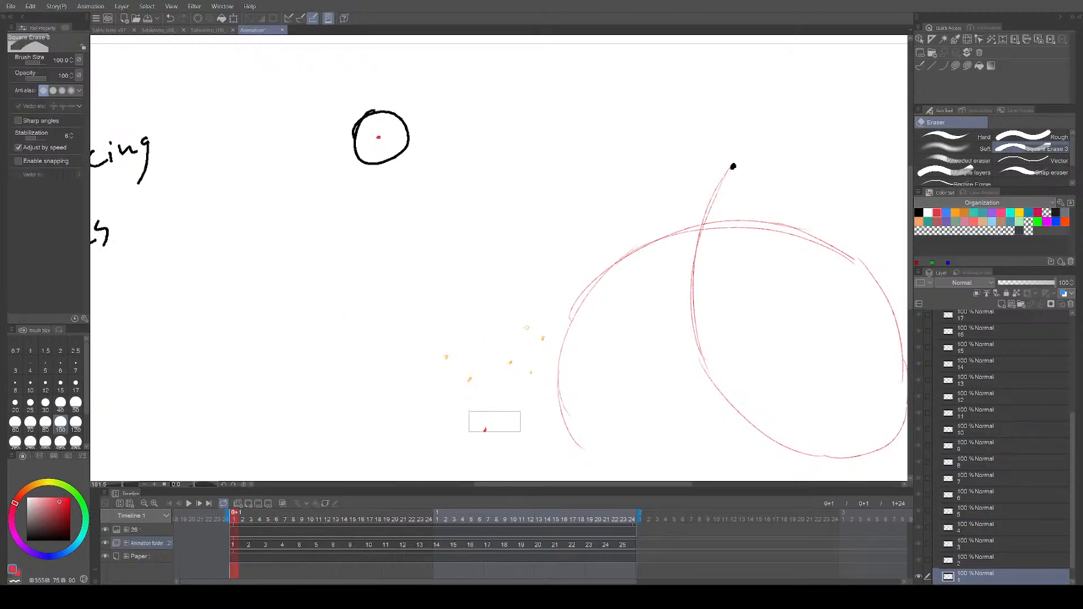
{"action": "key", "text": "Right"}
{"action": "key", "text": "Right"}
{"action": "mouse_move", "coordinate": [508, 346]}
{"action": "left_mouse_down"}
{"action": "mouse_move", "coordinate": [532, 317]}
{"action": "mouse_move", "coordinate": [490, 418]}
{"action": "left_mouse_up"}
{"action": "key", "text": "Right"}
{"action": "key", "text": "Right"}
{"action": "mouse_move", "coordinate": [513, 282]}
{"action": "left_mouse_down"}
{"action": "mouse_move", "coordinate": [522, 338]}
{"action": "mouse_move", "coordinate": [470, 477]}
{"action": "left_mouse_up"}
{"action": "scroll", "coordinate": [516, 446], "scroll_direction": "down", "scroll_amount": 1}
{"action": "key", "text": "Right"}
{"action": "key", "text": "Right"}
{"action": "left_click_drag", "start_coordinate": [491, 226], "coordinate": [418, 398]}
{"action": "key", "text": "Right"}
{"action": "key", "text": "Right"}
{"action": "left_click_drag", "start_coordinate": [529, 242], "coordinate": [409, 403]}
{"action": "key", "text": "Right"}
{"action": "key", "text": "Right"}
{"action": "left_click_drag", "start_coordinate": [489, 219], "coordinate": [408, 413]}
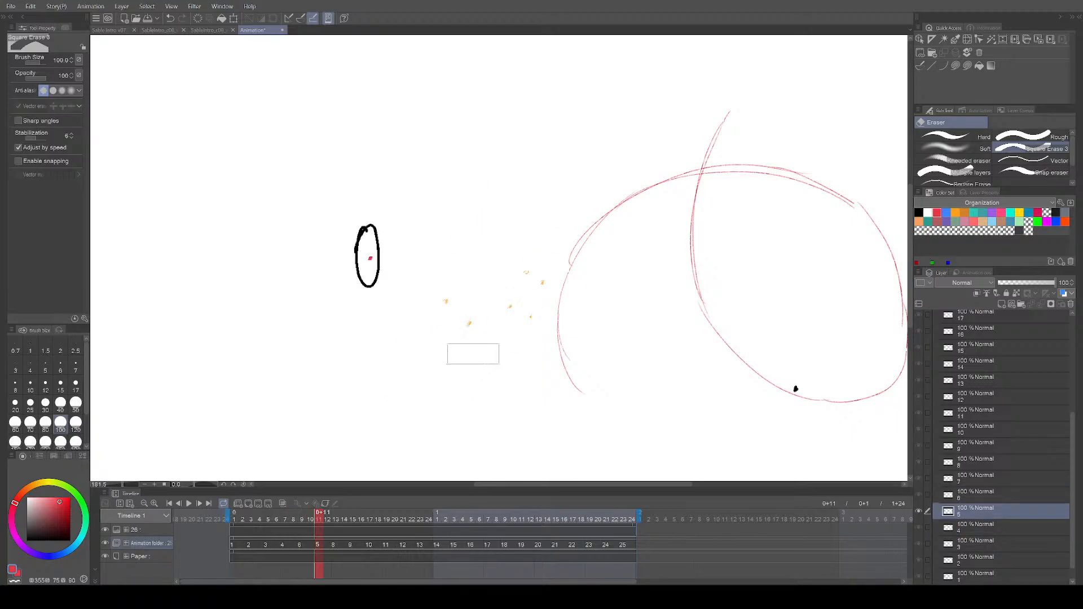
{"action": "key", "text": "Right"}
{"action": "key", "text": "Right"}
Step: Save the file and play the animation without the leg, then return to the first frame
{"action": "key", "text": "Left"}
{"action": "key", "text": "Left"}
{"action": "key", "text": "Left"}
{"action": "key", "text": "Left"}
{"action": "key", "text": "Left"}
{"action": "key", "text": "Left"}
{"action": "key", "text": "Left"}
{"action": "key", "text": "Left"}
{"action": "key", "text": "Left"}
{"action": "key", "text": "Left"}
{"action": "key", "text": "Left"}
{"action": "key", "text": "Left"}
{"action": "mouse_move", "coordinate": [512, 259]}
{"action": "left_mouse_down", "text": "space"}
{"action": "mouse_move", "coordinate": [526, 305]}
{"action": "mouse_move", "coordinate": [499, 260]}
{"action": "left_mouse_up", "text": "space"}
{"action": "key", "text": "ctrl+minus"}
{"action": "key", "text": "ctrl+s"}
{"action": "key", "text": "space"}
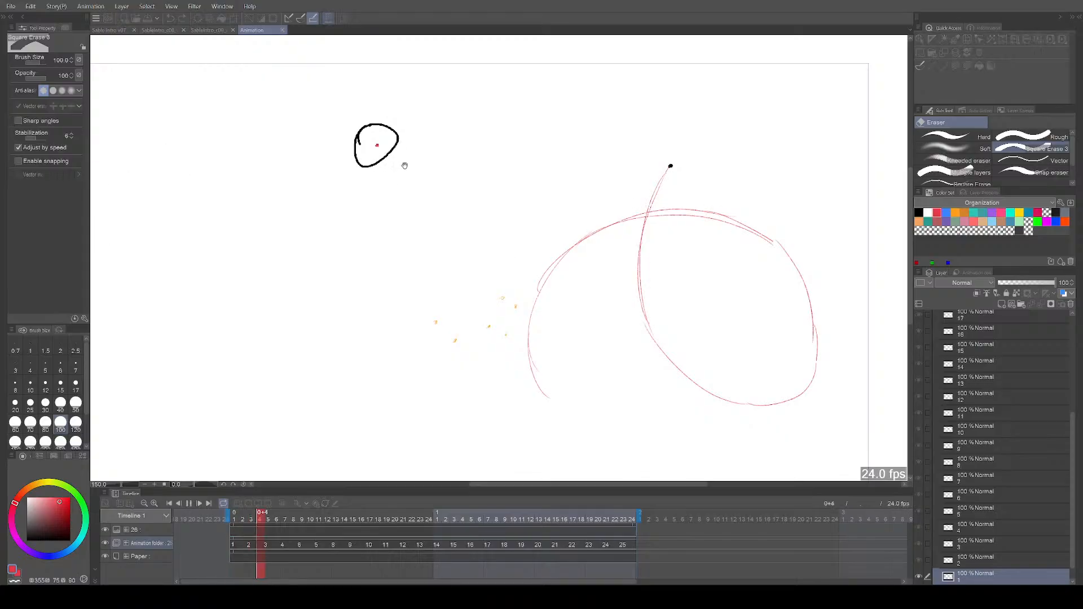
{"action": "key", "text": "space"}
{"action": "left_click_drag", "start_coordinate": [234, 528], "coordinate": [189, 513]}
{"action": "mouse_move", "coordinate": [739, 369]}
{"action": "left_mouse_down"}
{"action": "mouse_move", "coordinate": [702, 363]}
{"action": "mouse_move", "coordinate": [669, 406]}
{"action": "left_mouse_up"}
Step: Mark the bottom of the ball's outline with a small red dot on the cels from 1 through 14
{"action": "key", "text": "p"}
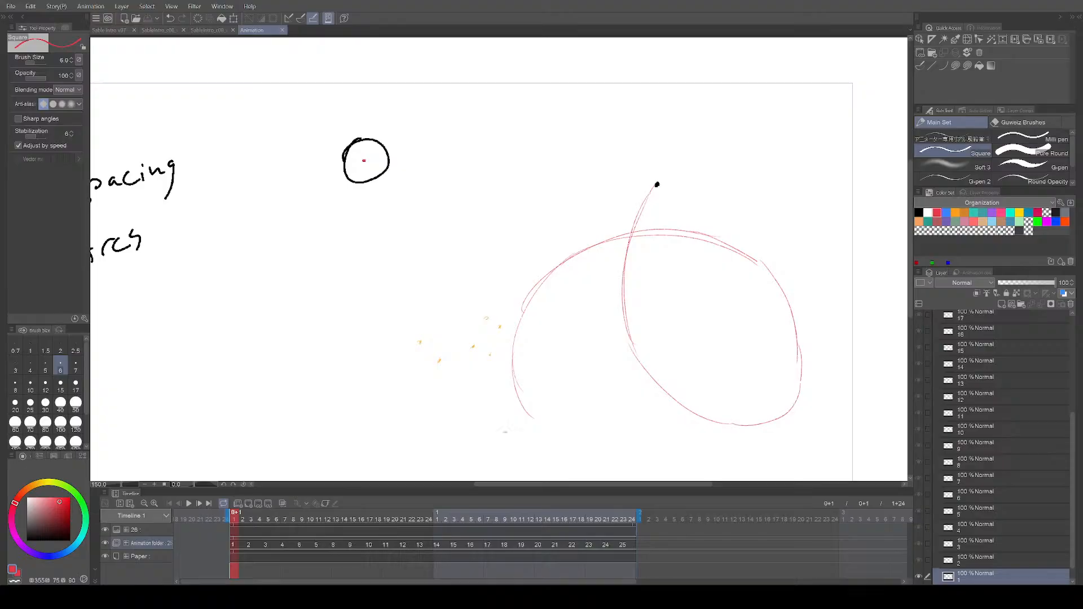
{"action": "key", "text": "Right"}
{"action": "key", "text": "Right"}
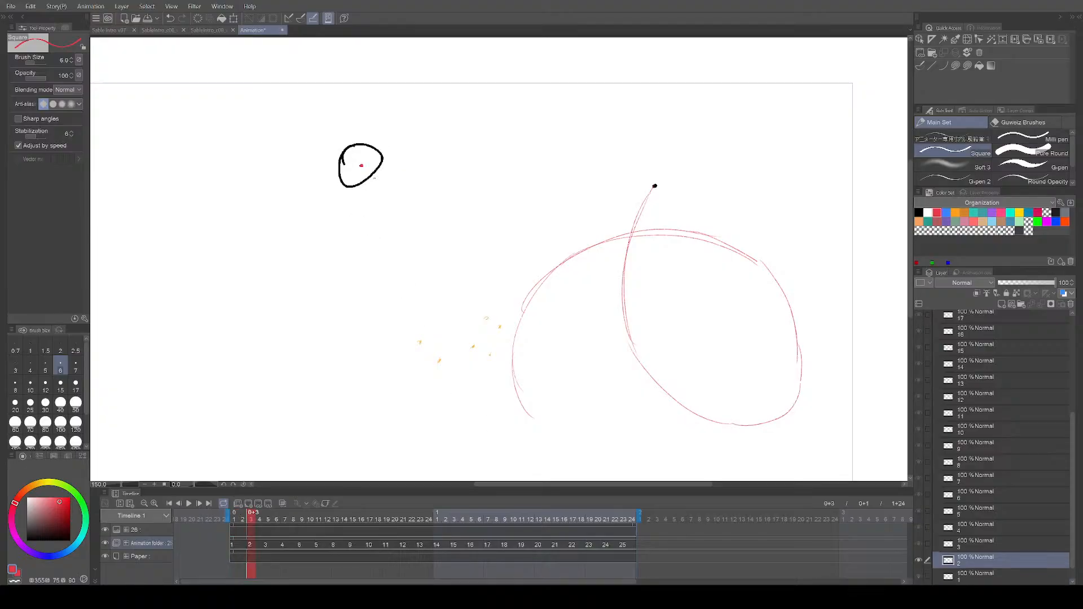
{"action": "key", "text": "Right"}
{"action": "key", "text": "Right"}
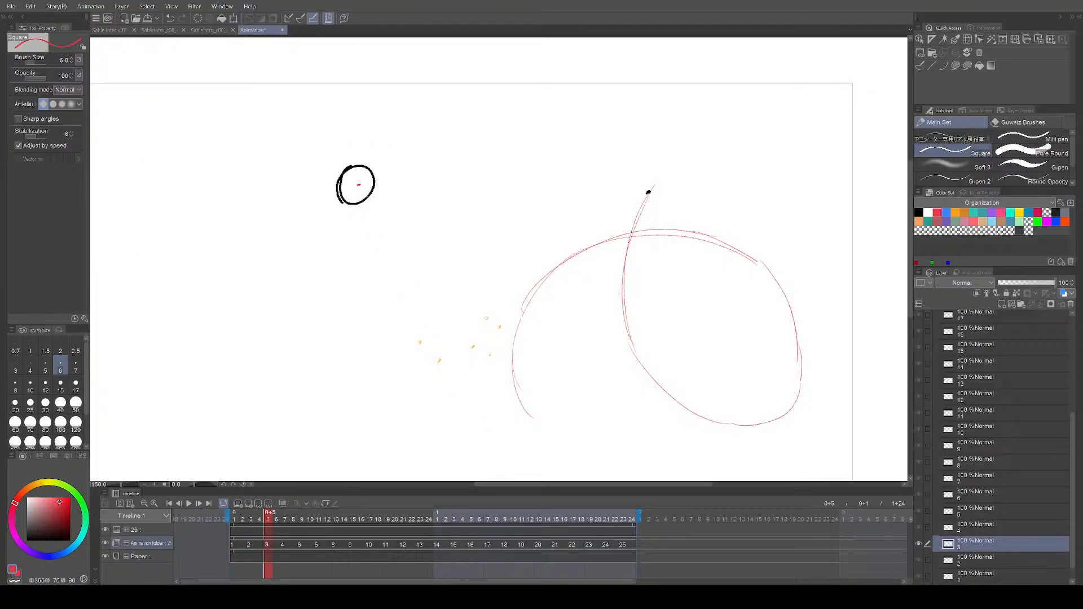
{"action": "key", "text": "Right"}
{"action": "key", "text": "Right"}
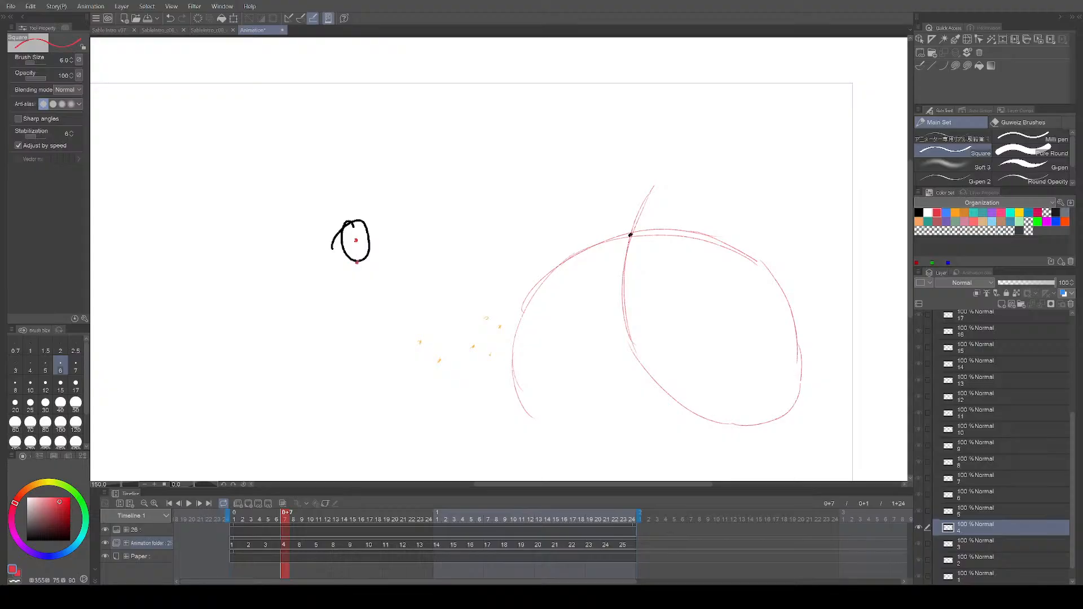
{"action": "key", "text": "Right"}
{"action": "key", "text": "Right"}
{"action": "key", "text": "Right"}
{"action": "key", "text": "Right"}
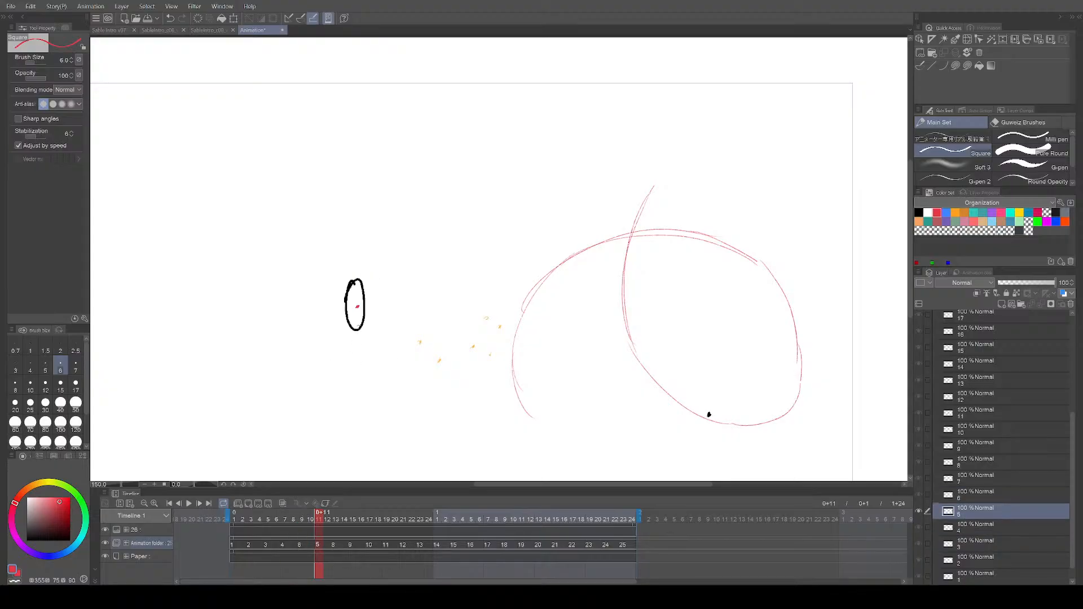
{"action": "key", "text": "Right"}
{"action": "key", "text": "Right"}
{"action": "key", "text": "Right"}
{"action": "key", "text": "Right"}
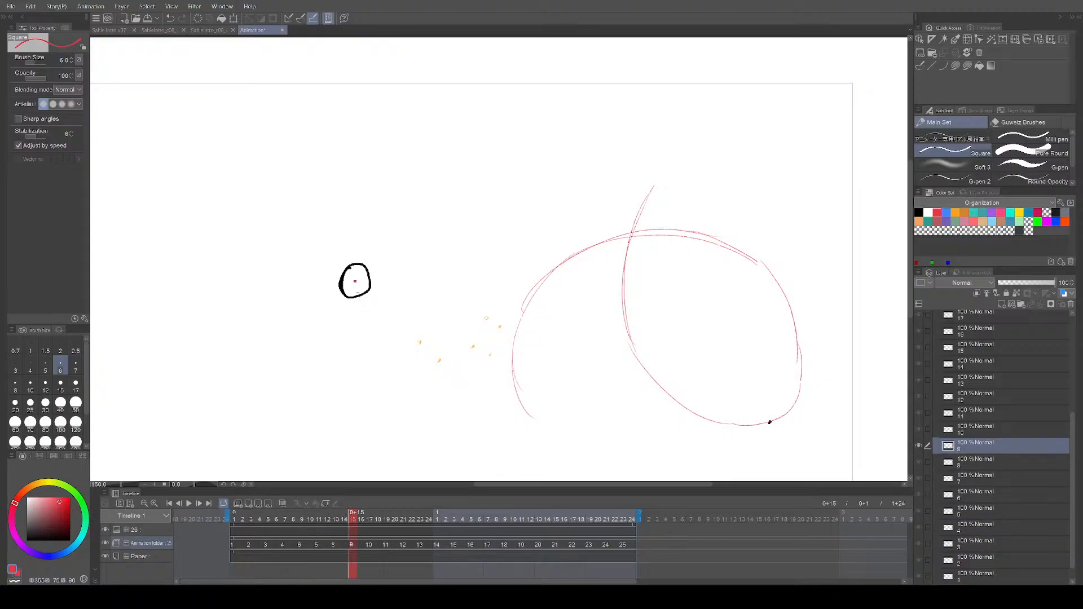
{"action": "key", "text": "Right"}
{"action": "key", "text": "Right"}
{"action": "key", "text": "Right"}
{"action": "key", "text": "Right"}
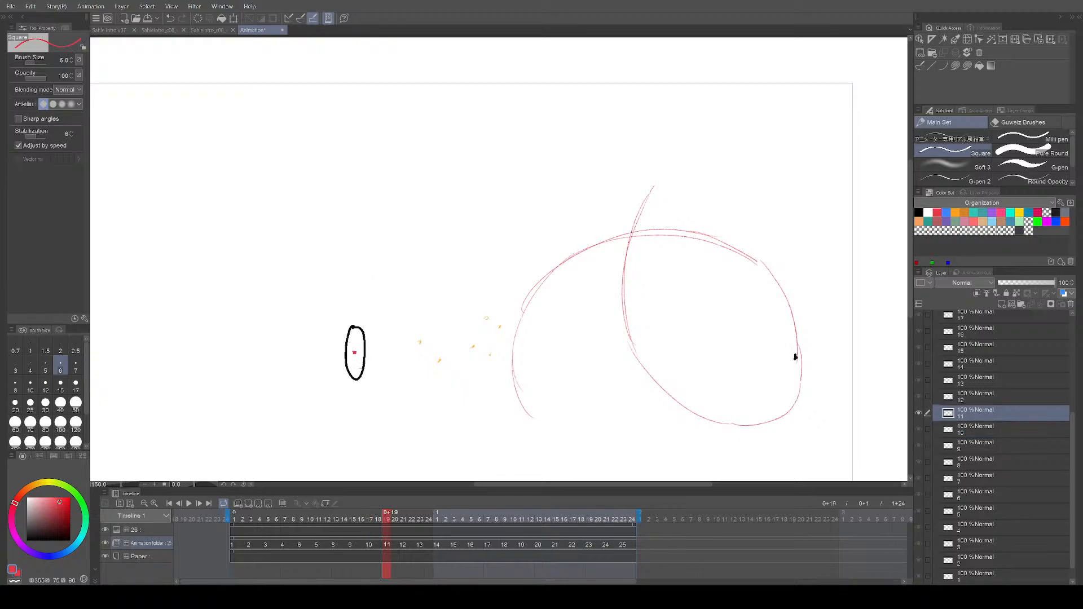
{"action": "key", "text": "Right"}
{"action": "key", "text": "Right"}
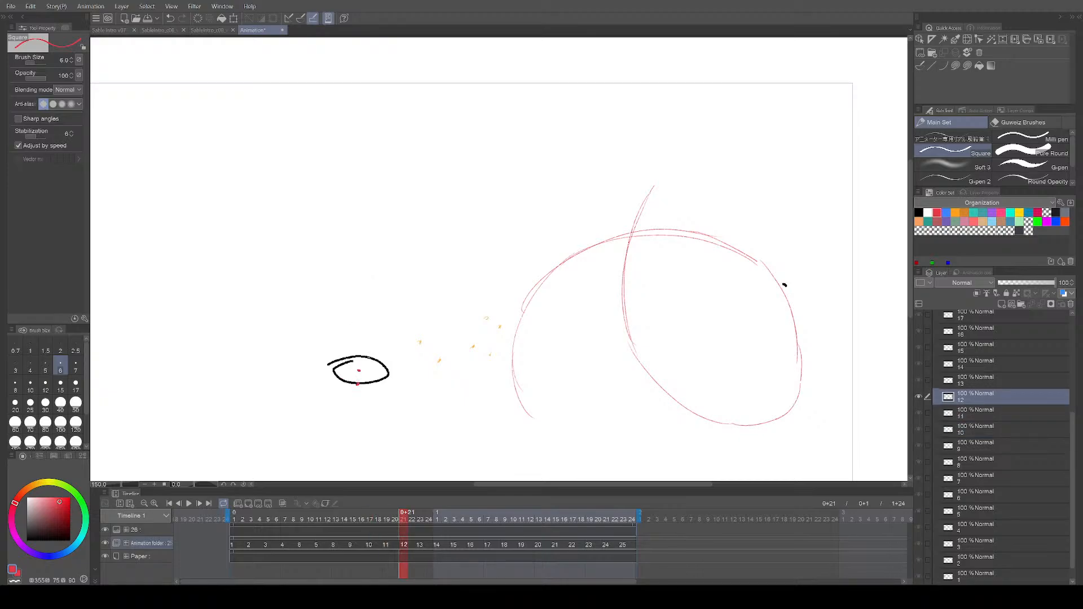
{"action": "key", "text": "Right"}
{"action": "key", "text": "Right"}
{"action": "key", "text": "Right"}
{"action": "key", "text": "Right"}
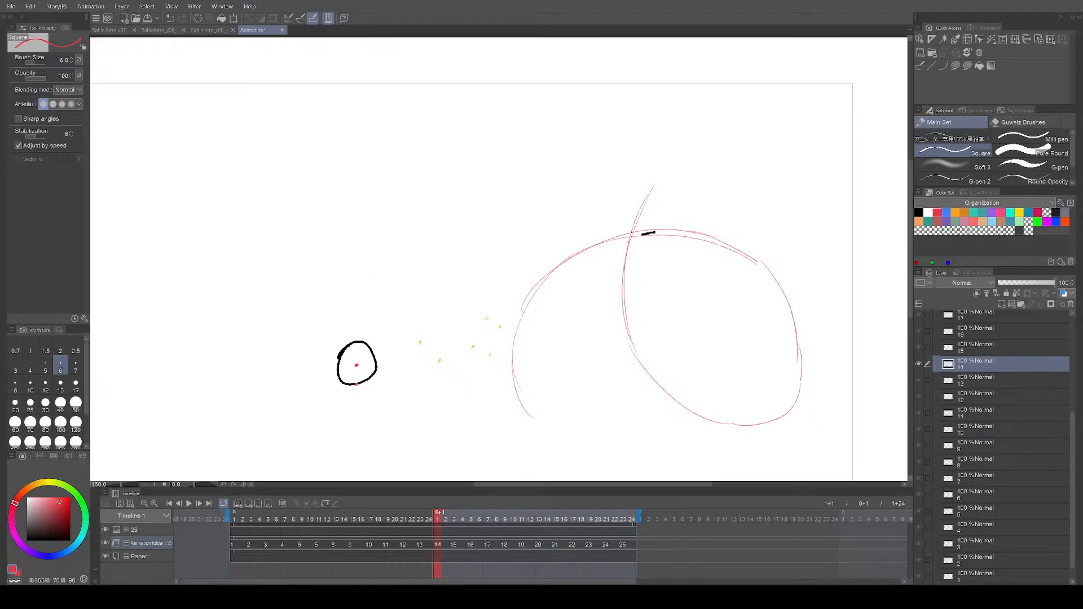
Step: Flip back and forth through the cels to cel 1, examining how the ball's bottom dots move
{"action": "key", "text": "Left"}
{"action": "key", "text": "Left"}
{"action": "key", "text": "Left"}
{"action": "key", "text": "Left"}
{"action": "key", "text": "Left"}
{"action": "key", "text": "Left"}
{"action": "key", "text": "Right"}
{"action": "key", "text": "Right"}
{"action": "key", "text": "Right"}
{"action": "key", "text": "Right"}
{"action": "key", "text": "Left"}
{"action": "key", "text": "Left"}
{"action": "key", "text": "Left"}
{"action": "key", "text": "Left"}
{"action": "key", "text": "Left"}
{"action": "key", "text": "Left"}
{"action": "key", "text": "Left"}
{"action": "key", "text": "Left"}
{"action": "key", "text": "Left"}
{"action": "key", "text": "Left"}
{"action": "key", "text": "Left"}
{"action": "key", "text": "Left"}
{"action": "key", "text": "Left"}
{"action": "key", "text": "Left"}
{"action": "key", "text": "Left"}
{"action": "key", "text": "Left"}
{"action": "key", "text": "Left"}
{"action": "key", "text": "Left"}
{"action": "key", "text": "Left"}
{"action": "key", "text": "Left"}
{"action": "key", "text": "Left"}
{"action": "key", "text": "Left"}
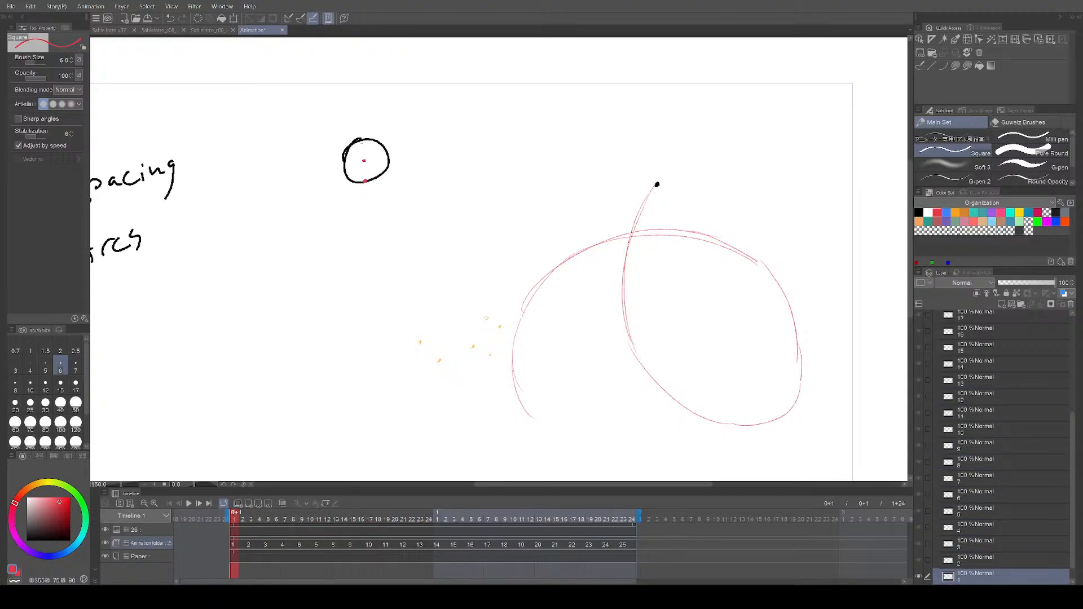
Step: Mark the top of the ball with small red dots while advancing from cel 2 to cel 14
{"action": "key", "text": "Right"}
{"action": "key", "text": "Right"}
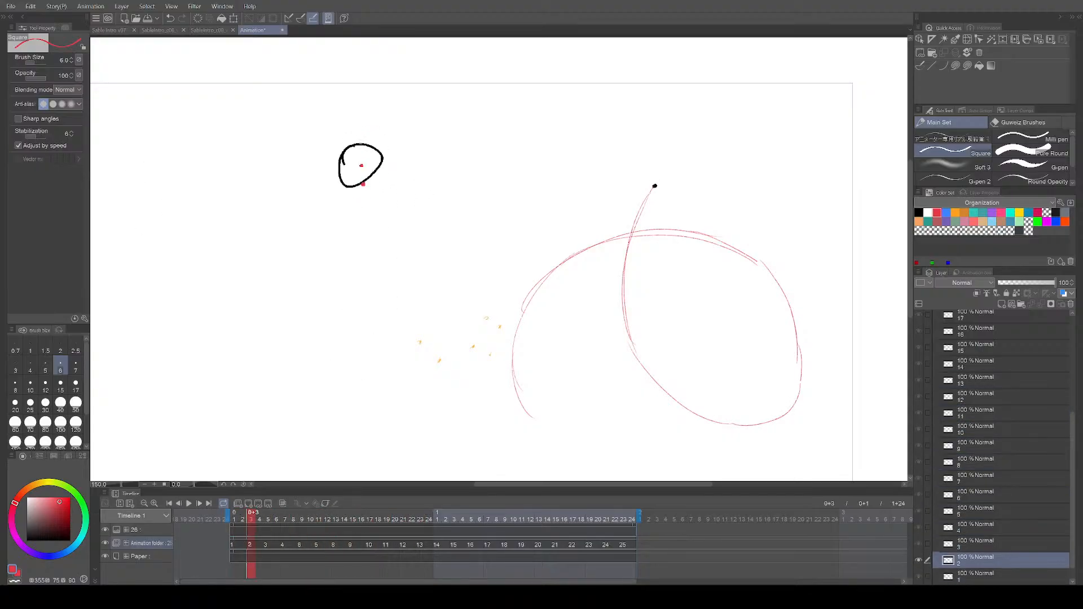
{"action": "key", "text": "Right"}
{"action": "key", "text": "Right"}
{"action": "key", "text": "Right"}
{"action": "key", "text": "Right"}
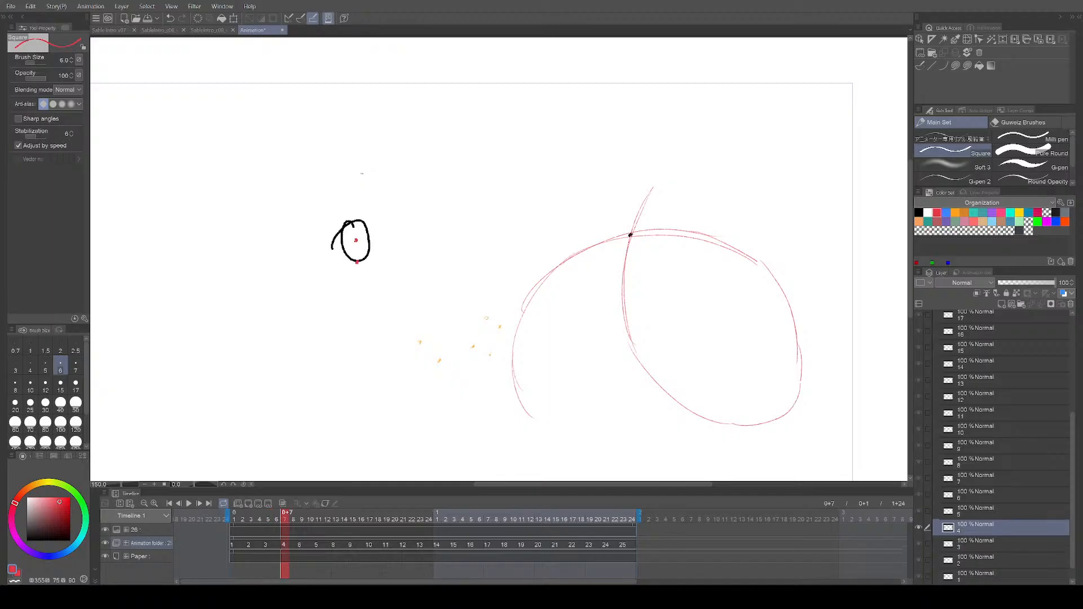
{"action": "key", "text": "Right"}
{"action": "key", "text": "Right"}
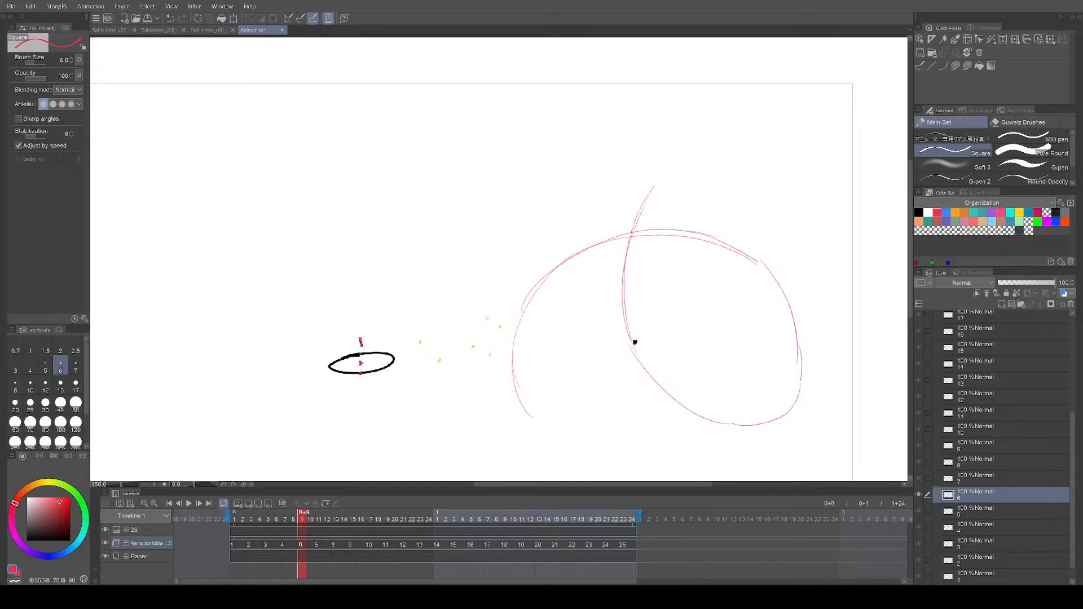
{"action": "key", "text": "Right"}
{"action": "key", "text": "Right"}
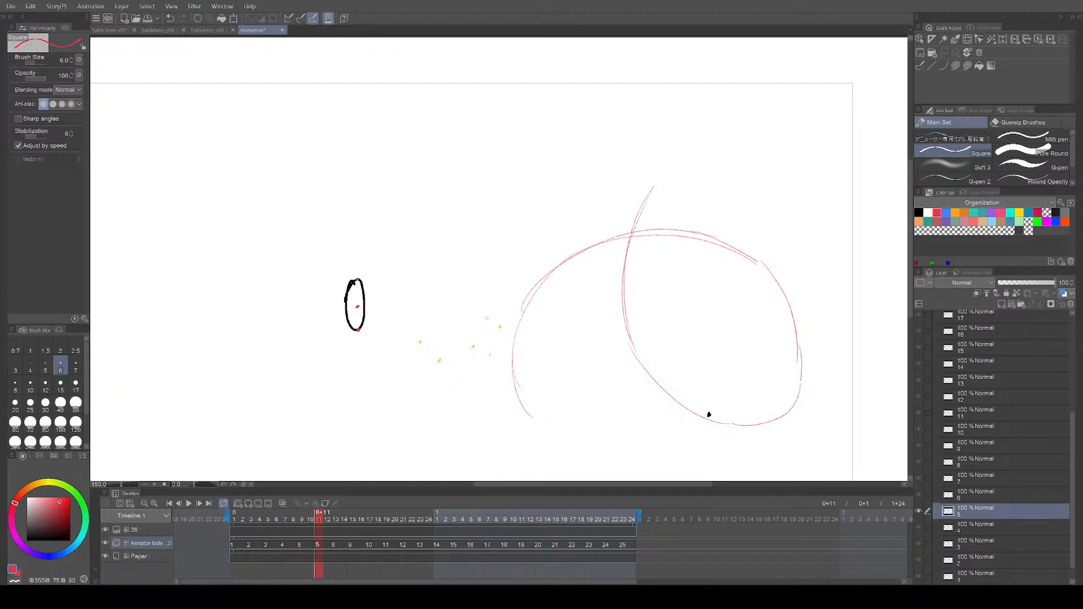
{"action": "key", "text": "Right"}
{"action": "key", "text": "Right"}
{"action": "key", "text": "Right"}
{"action": "key", "text": "Right"}
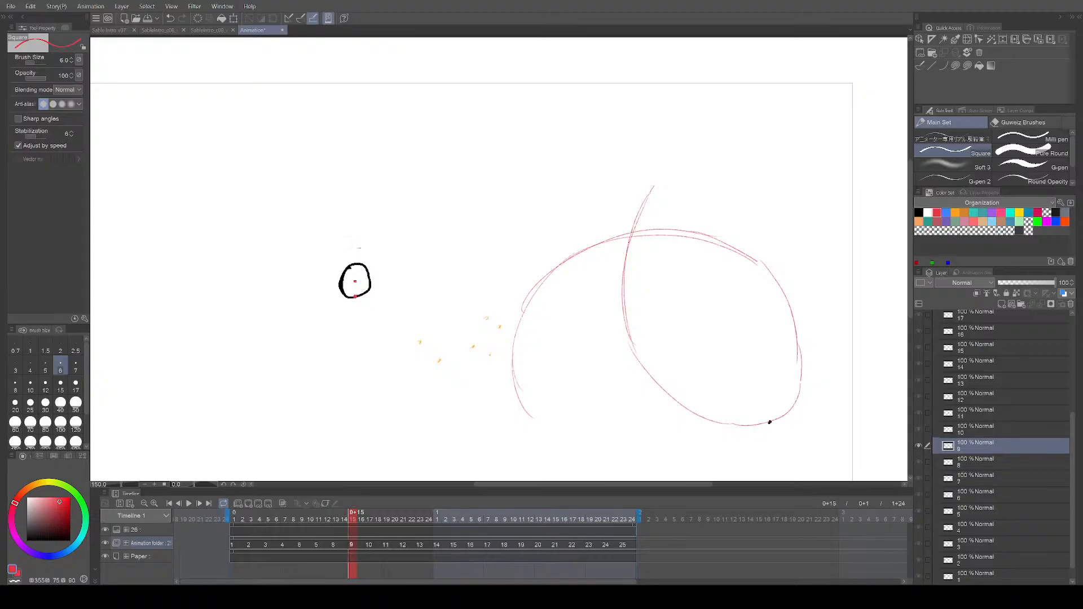
{"action": "key", "text": "Right"}
{"action": "key", "text": "Right"}
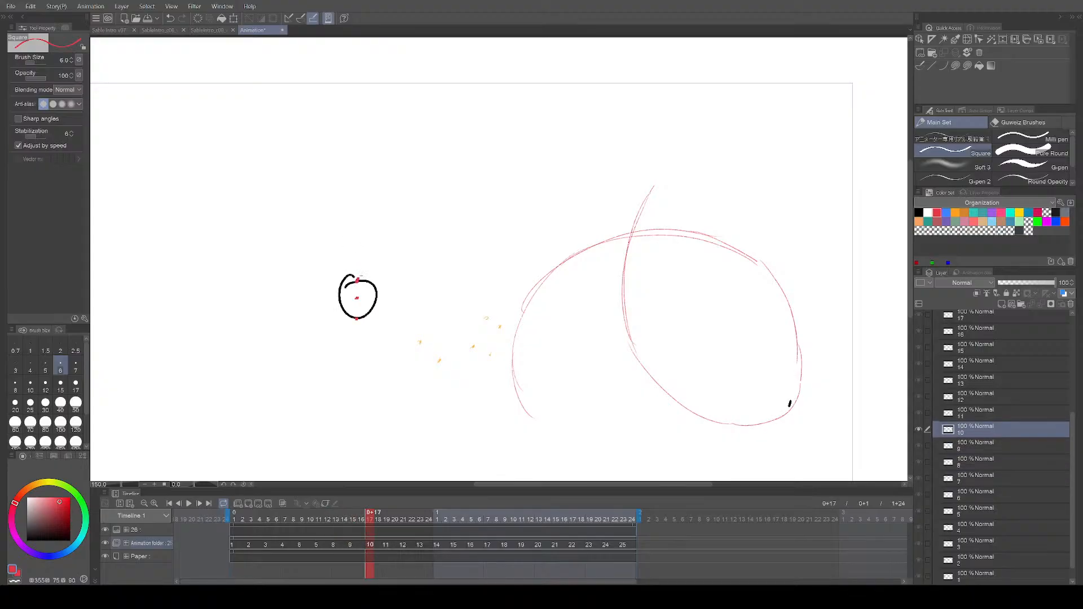
{"action": "key", "text": "Right"}
{"action": "key", "text": "Right"}
{"action": "key", "text": "Right"}
{"action": "key", "text": "Right"}
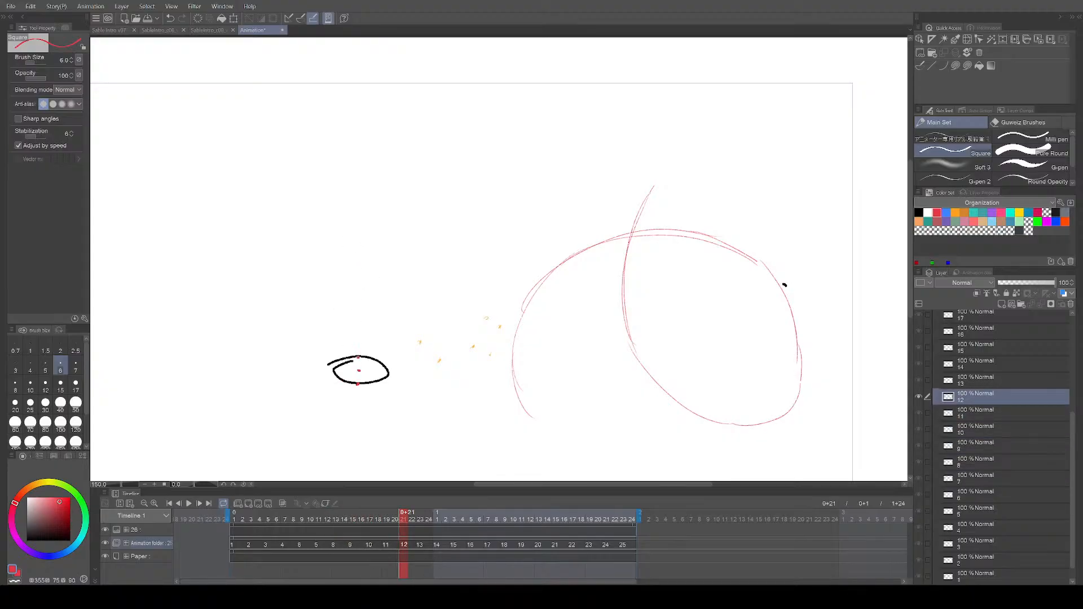
{"action": "key", "text": "Right"}
{"action": "key", "text": "Right"}
{"action": "key", "text": "Right"}
{"action": "key", "text": "Right"}
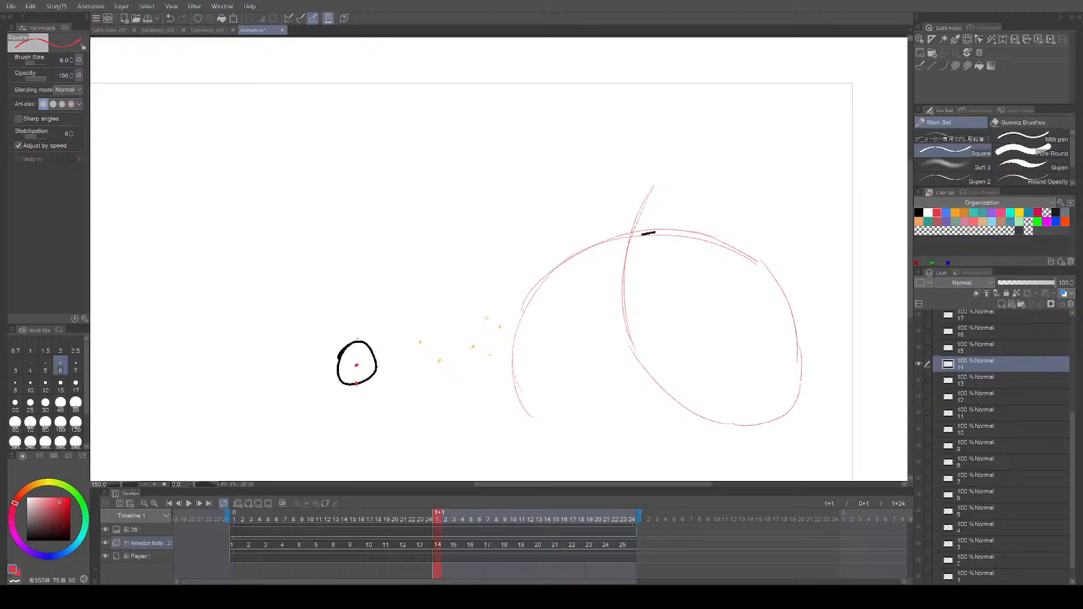
Step: Go to cel 13 and turn on onion skin to compare the ball with its neighbouring drawings
{"action": "key", "text": "Right"}
{"action": "key", "text": "Right"}
{"action": "key", "text": "Right"}
{"action": "key", "text": "Left"}
{"action": "key", "text": "Left"}
{"action": "key", "text": "Left"}
{"action": "left_click", "coordinate": [283, 503]}
{"action": "scroll", "coordinate": [379, 382], "scroll_direction": "up", "scroll_amount": 2}
{"action": "scroll", "coordinate": [308, 423], "scroll_direction": "down", "scroll_amount": 2}
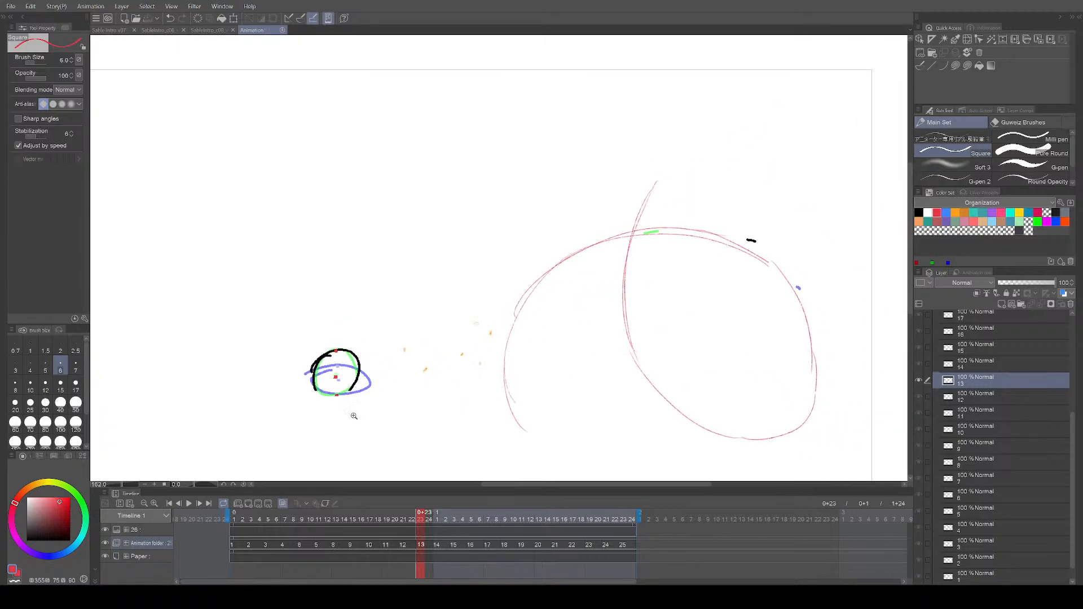
Step: Turn off onion skin and flip back and forth through the cels to cel 4, comparing the ball's top and bottom dots
{"action": "left_click", "coordinate": [282, 504]}
{"action": "key", "text": "Left"}
{"action": "key", "text": "Left"}
{"action": "key", "text": "Left"}
{"action": "key", "text": "Left"}
{"action": "key", "text": "Left"}
{"action": "key", "text": "Left"}
{"action": "key", "text": "Left"}
{"action": "key", "text": "Left"}
{"action": "key", "text": "Left"}
{"action": "key", "text": "Left"}
{"action": "key", "text": "Left"}
{"action": "key", "text": "Right"}
{"action": "key", "text": "Right"}
{"action": "key", "text": "Right"}
{"action": "key", "text": "Right"}
{"action": "key", "text": "Right"}
{"action": "key", "text": "Left"}
{"action": "key", "text": "Left"}
Step: Try marking the ball's height on cel 4 with a red vertical line beside the ball
{"action": "mouse_move", "coordinate": [363, 266]}
{"action": "left_mouse_down"}
{"action": "mouse_move", "coordinate": [362, 220]}
{"action": "mouse_move", "coordinate": [398, 242]}
{"action": "mouse_move", "coordinate": [377, 266]}
{"action": "left_mouse_up"}
{"action": "key", "text": "ctrl+z"}
{"action": "key", "text": "ctrl+z"}
{"action": "left_click_drag", "start_coordinate": [375, 218], "coordinate": [378, 258]}
{"action": "key", "text": "Left"}
{"action": "key", "text": "Right"}
{"action": "key", "text": "Right"}
{"action": "key", "text": "ctrl+z"}
{"action": "mouse_move", "coordinate": [439, 184]}
{"action": "left_mouse_down"}
{"action": "mouse_move", "coordinate": [431, 285]}
{"action": "mouse_move", "coordinate": [446, 197]}
{"action": "left_mouse_up"}
{"action": "key", "text": "ctrl+z"}
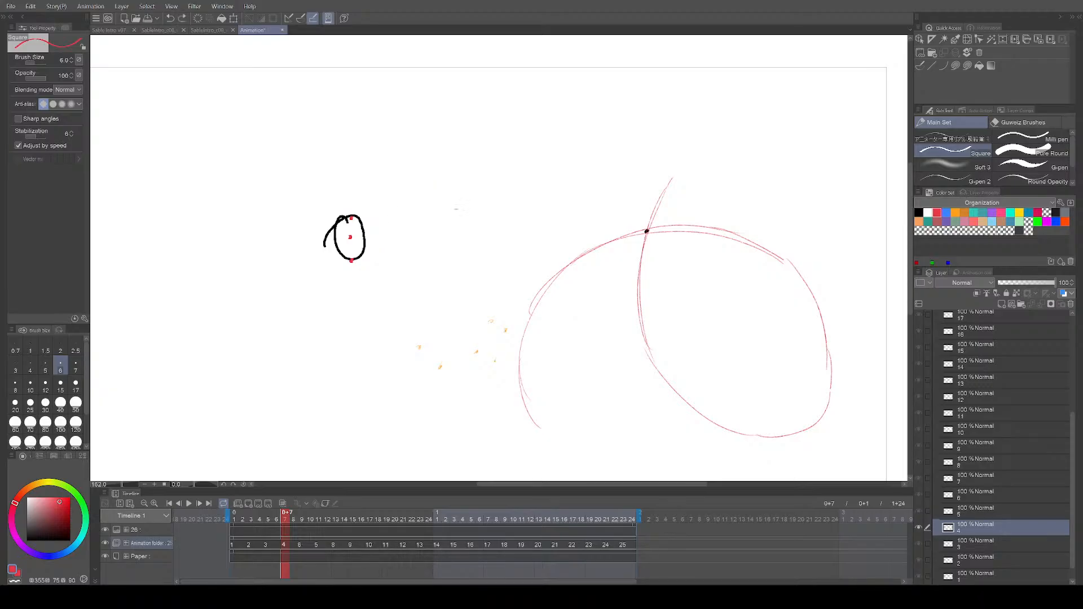
Step: Flip through the early cels up to cel 6, examining how the distance between the ball's top and bottom dots changes
{"action": "key", "text": "Left"}
{"action": "key", "text": "Left"}
{"action": "key", "text": "Left"}
{"action": "key", "text": "Right"}
{"action": "key", "text": "Right"}
{"action": "key", "text": "Right"}
{"action": "key", "text": "Right"}
{"action": "key", "text": "Right"}
{"action": "key", "text": "Right"}
{"action": "key", "text": "Right"}
{"action": "key", "text": "Right"}
{"action": "key", "text": "Left"}
{"action": "key", "text": "Left"}
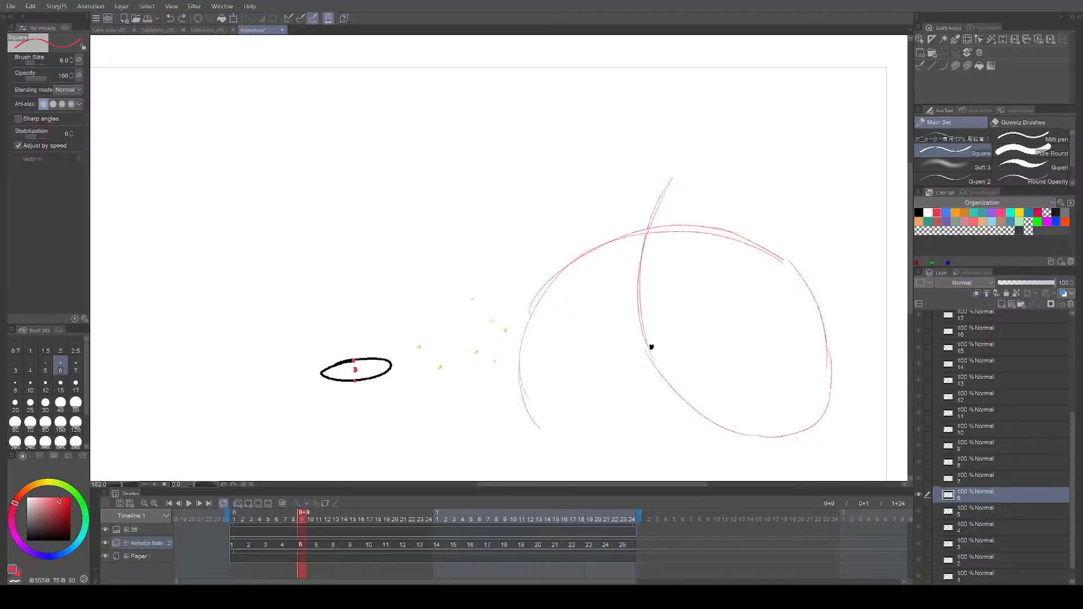
Step: Draw a red vertical line beside the ball on cels 1 to 3, showing the span between its top and bottom dots
{"action": "key", "text": "Left"}
{"action": "key", "text": "Left"}
{"action": "key", "text": "Left"}
{"action": "key", "text": "Left"}
{"action": "key", "text": "Left"}
{"action": "key", "text": "Left"}
{"action": "key", "text": "Left"}
{"action": "key", "text": "Left"}
{"action": "left_click_drag", "start_coordinate": [438, 126], "coordinate": [438, 164]}
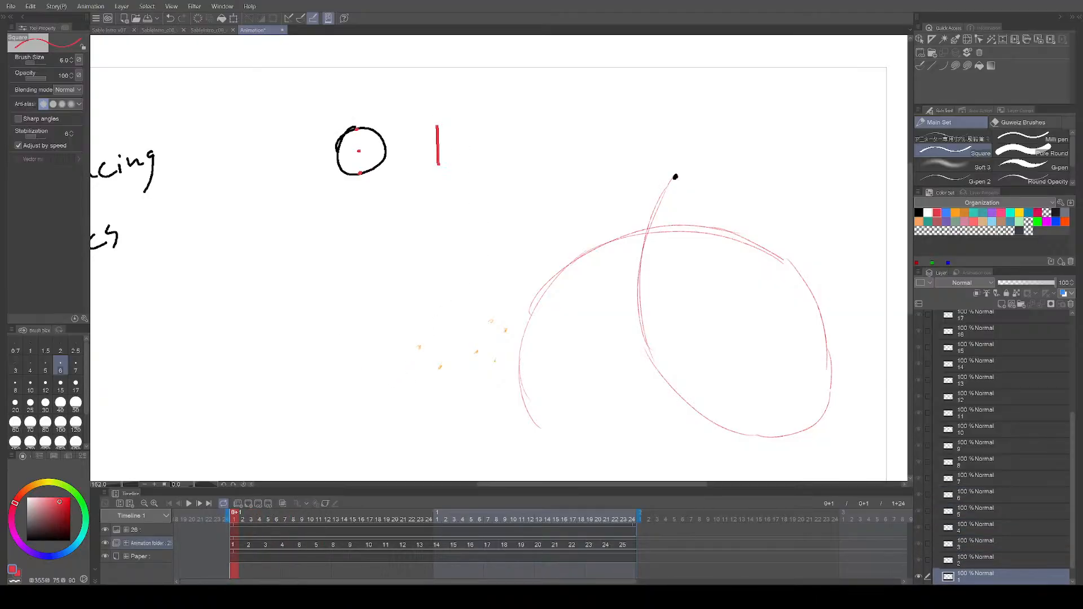
{"action": "key", "text": "Left"}
{"action": "key", "text": "Right"}
{"action": "key", "text": "Right"}
{"action": "key", "text": "Right"}
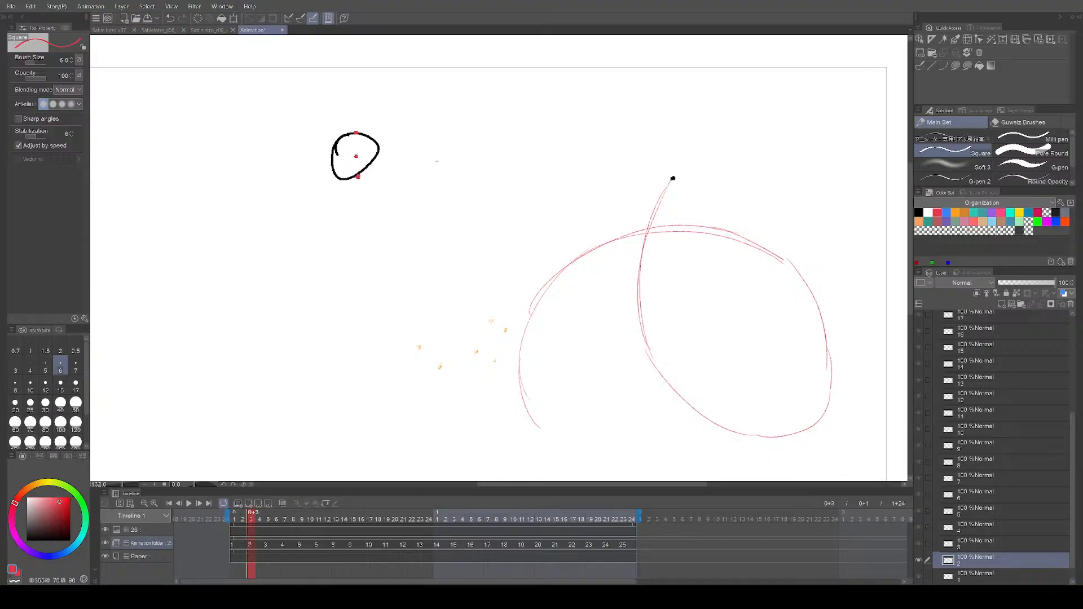
{"action": "key", "text": "Right"}
{"action": "key", "text": "Right"}
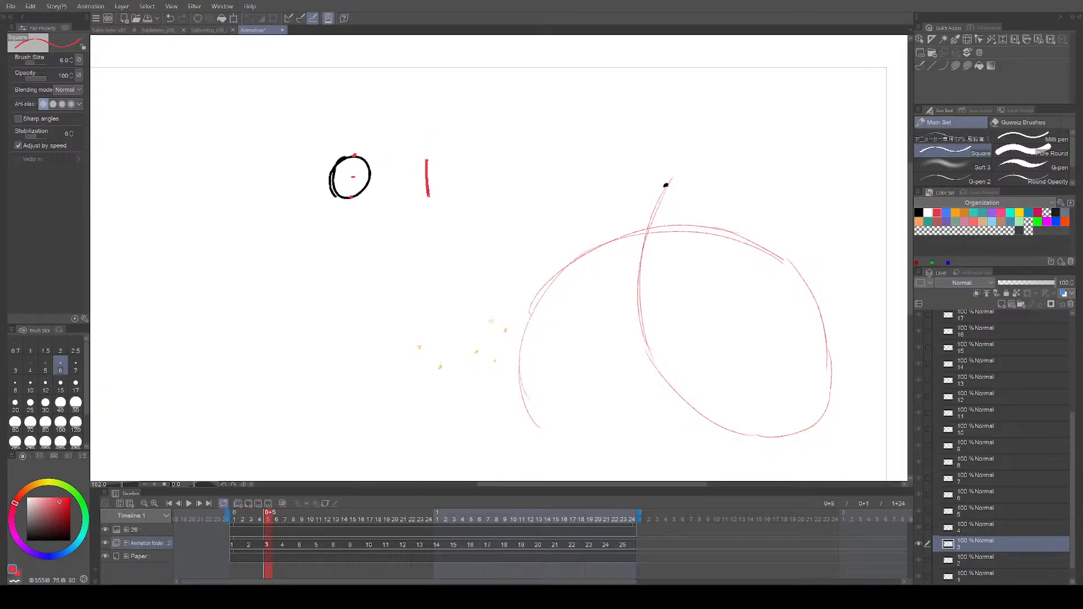
Step: Continue the red vertical span lines beside the ball on cels 4 through 9
{"action": "key", "text": "Right"}
{"action": "key", "text": "Right"}
{"action": "key", "text": "Right"}
{"action": "key", "text": "Right"}
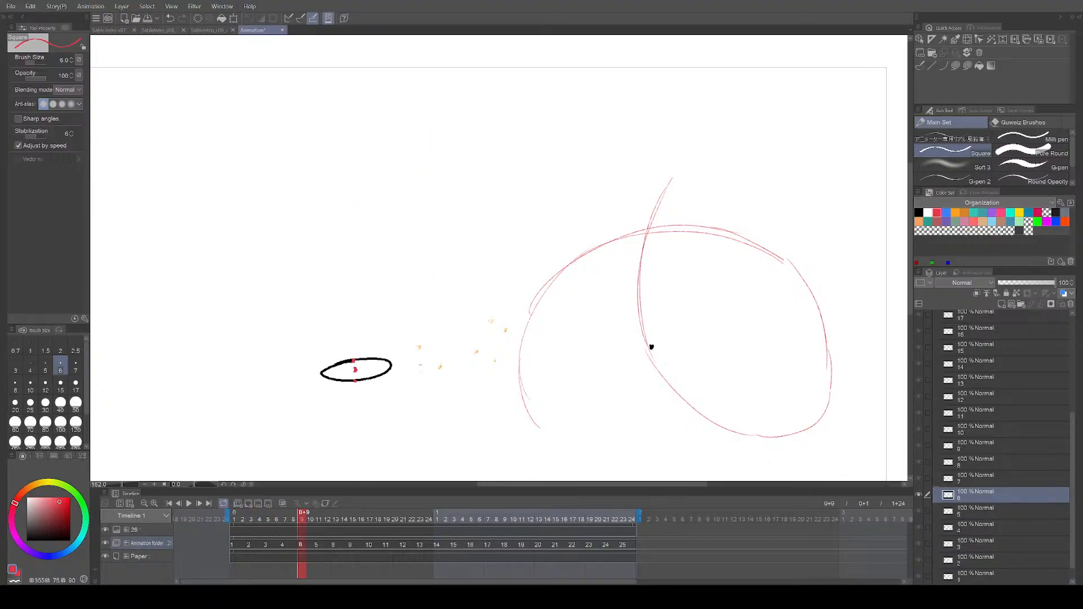
{"action": "key", "text": "Right"}
{"action": "key", "text": "Right"}
{"action": "key", "text": "Right"}
{"action": "key", "text": "Right"}
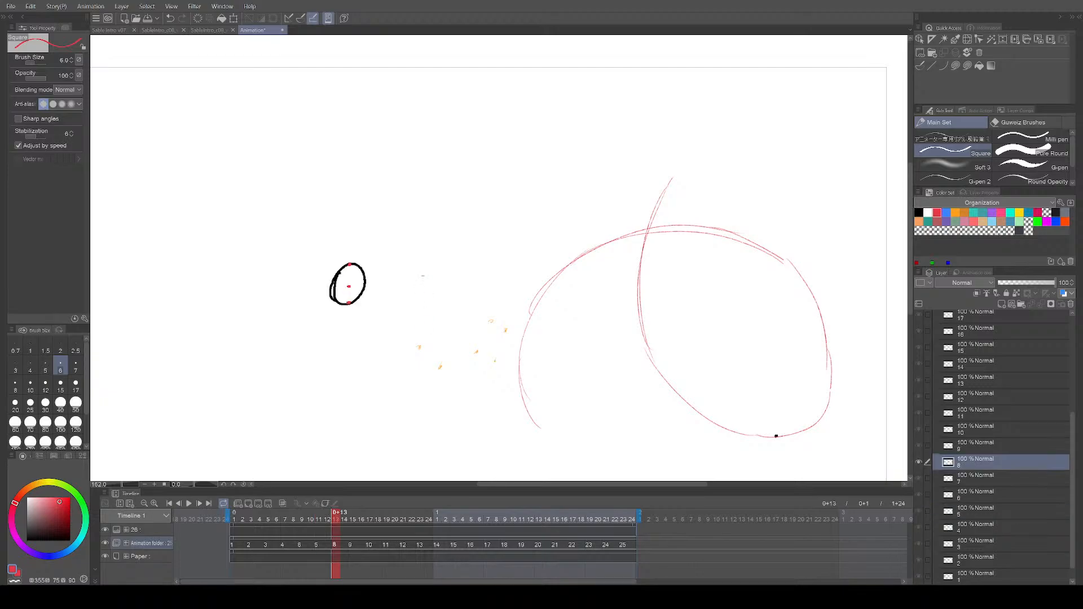
{"action": "key", "text": "Right"}
{"action": "key", "text": "Right"}
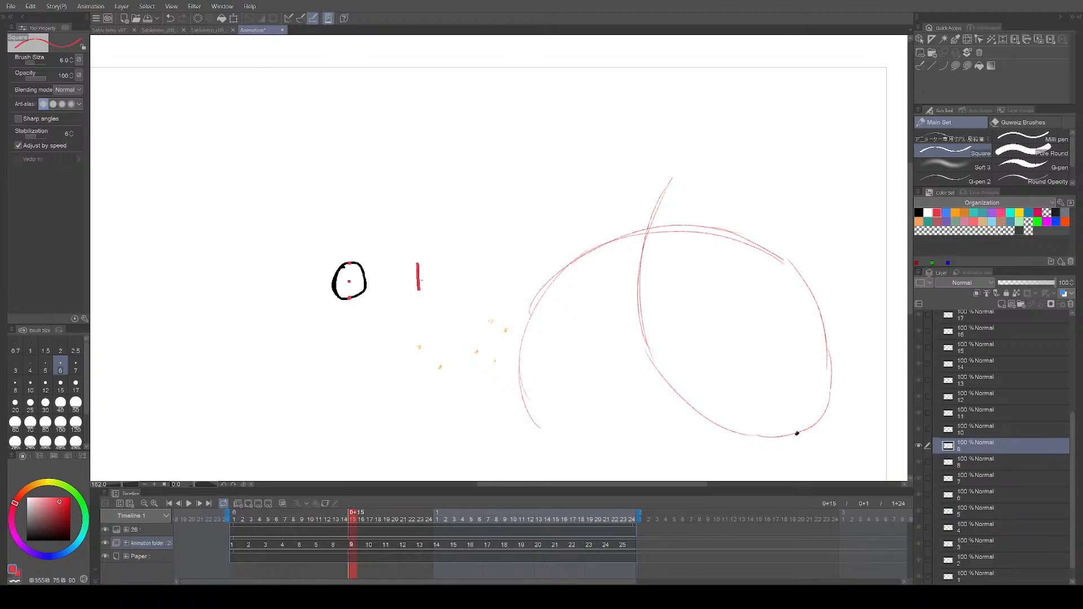
Step: Add the remaining red span lines beside the ball through cel 15 and play back the animation
{"action": "key", "text": "Right"}
{"action": "key", "text": "Right"}
{"action": "key", "text": "Right"}
{"action": "key", "text": "Right"}
{"action": "key", "text": "Right"}
{"action": "key", "text": "Right"}
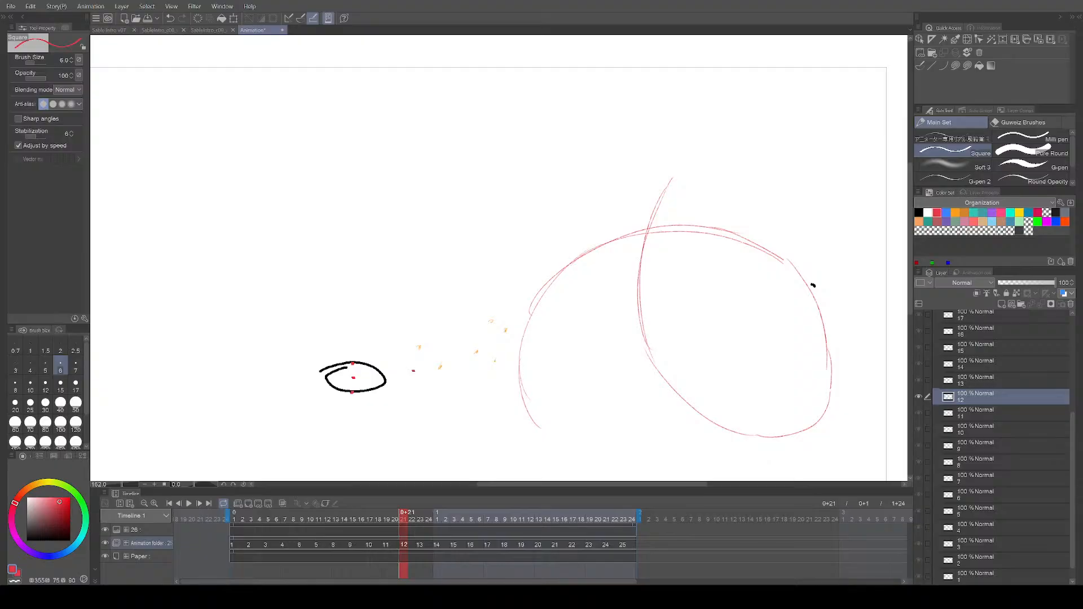
{"action": "key", "text": "Right"}
{"action": "key", "text": "Right"}
{"action": "key", "text": "Right"}
{"action": "key", "text": "Right"}
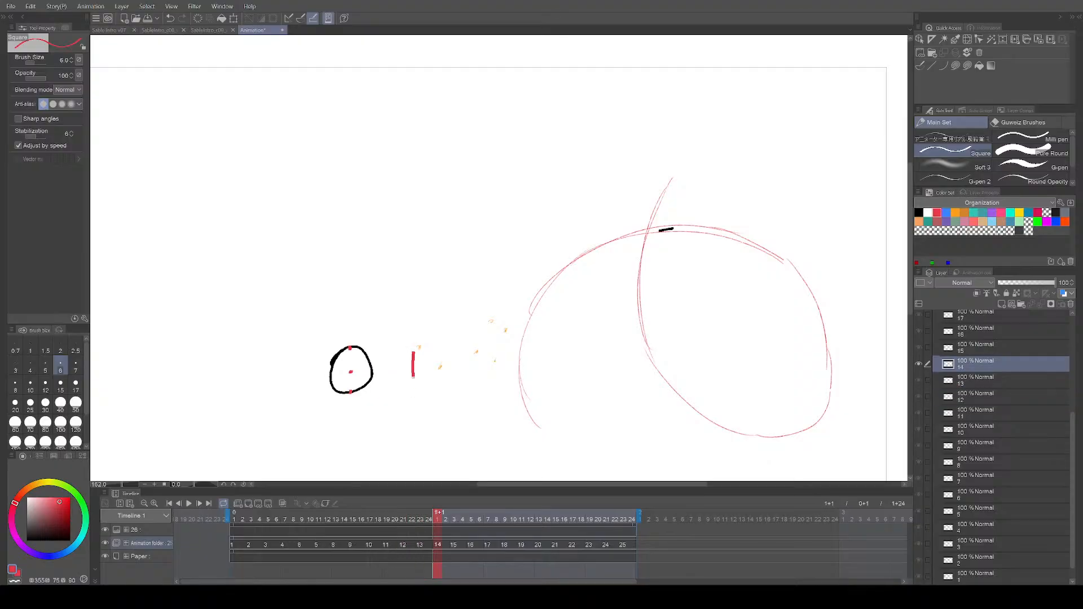
{"action": "key", "text": "Right"}
{"action": "key", "text": "Right"}
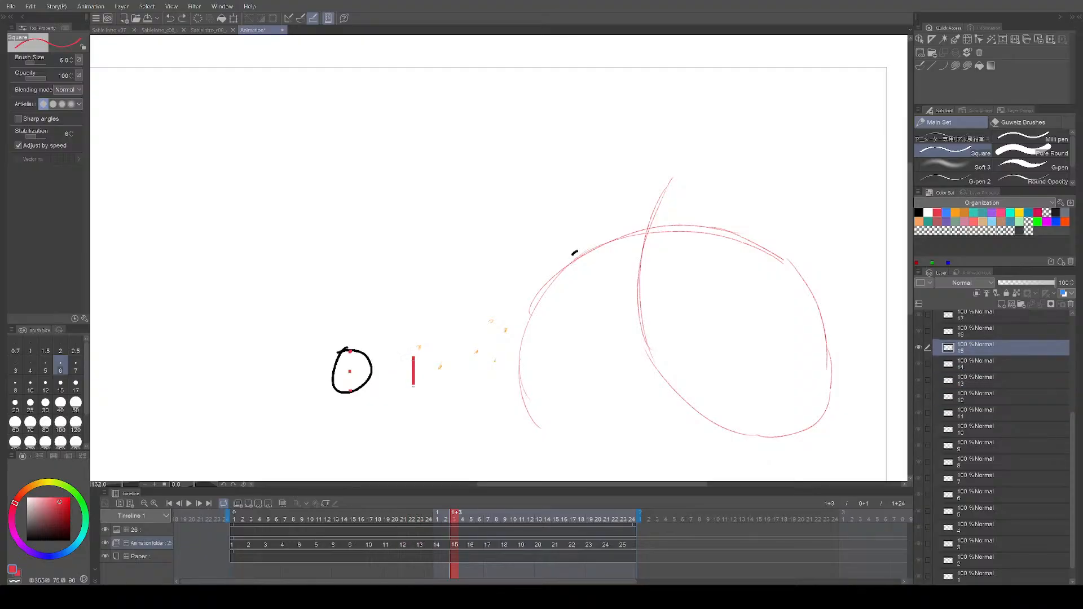
{"action": "key", "text": "Right"}
{"action": "key", "text": "Right"}
{"action": "key", "text": "Return"}
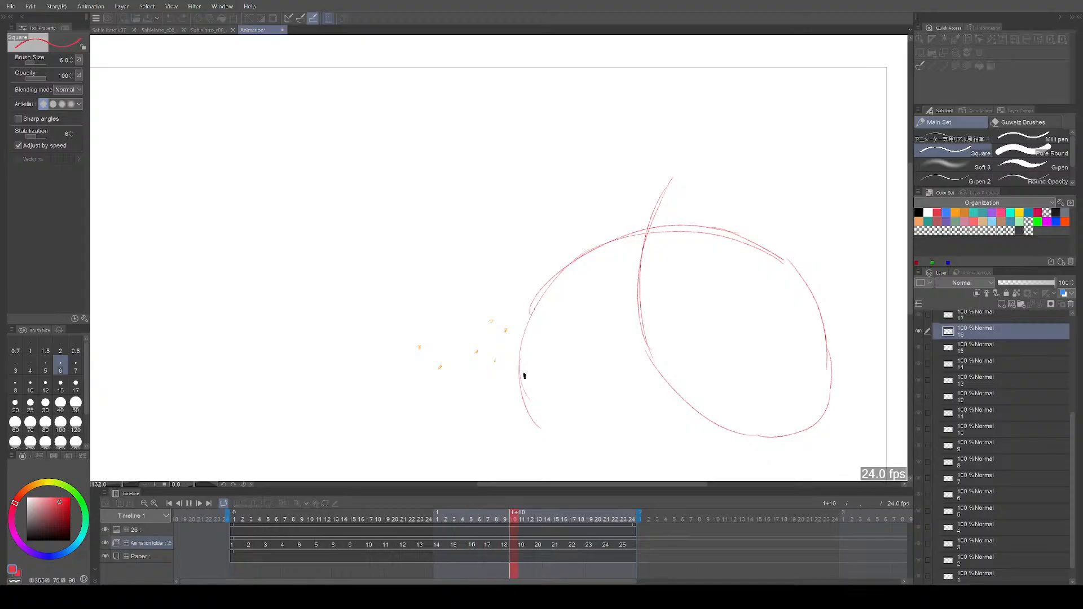
{"action": "key", "text": "Return"}
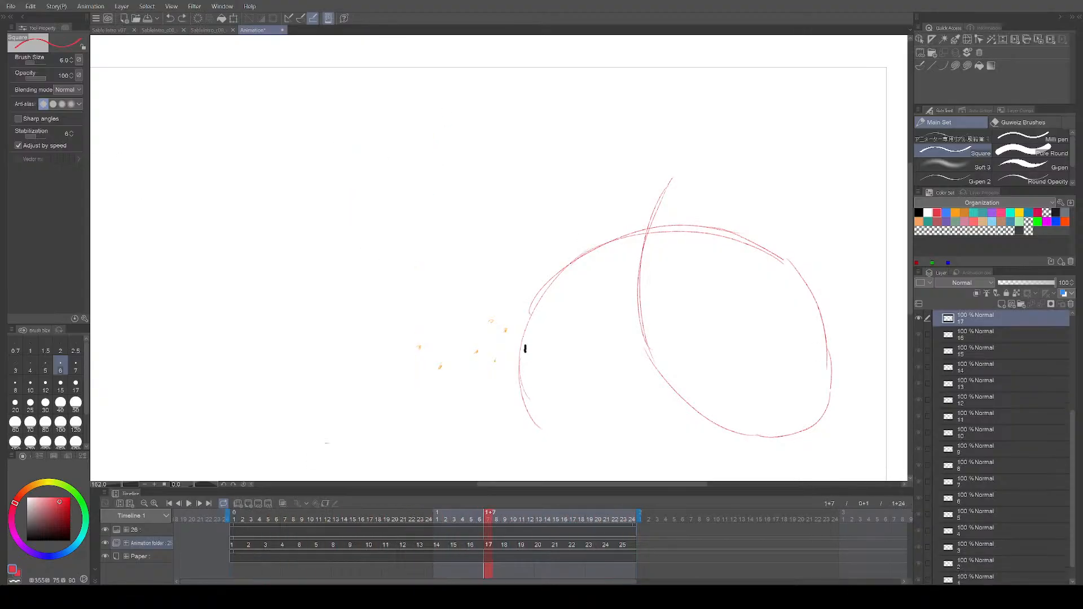
Step: Cross the ball's span lines with short horizontal red ticks starting from cel 1, then save the file and play the animation
{"action": "mouse_move", "coordinate": [240, 520]}
{"action": "left_mouse_down"}
{"action": "mouse_move", "coordinate": [370, 542]}
{"action": "mouse_move", "coordinate": [234, 542]}
{"action": "left_mouse_up"}
{"action": "key", "text": "ctrl+s"}
{"action": "key", "text": "Return"}
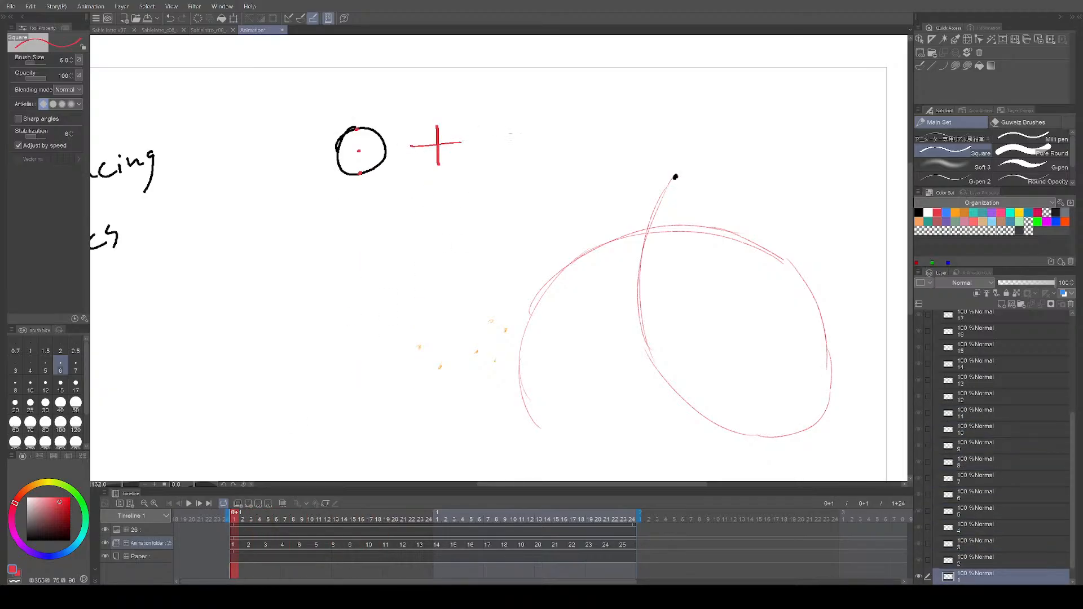
{"action": "key", "text": "Return"}
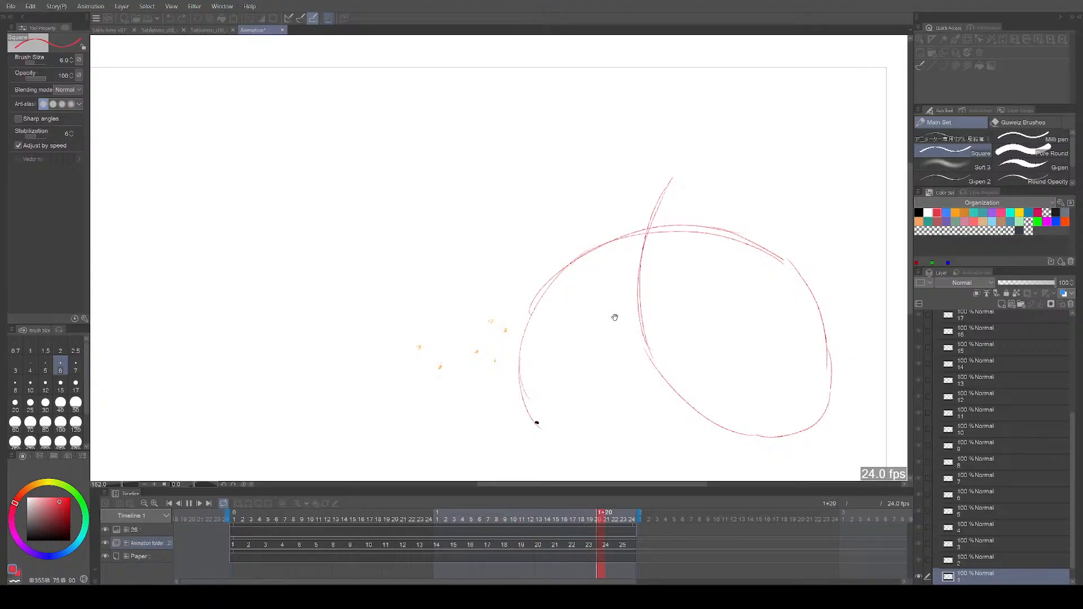
{"action": "key", "text": "Return"}
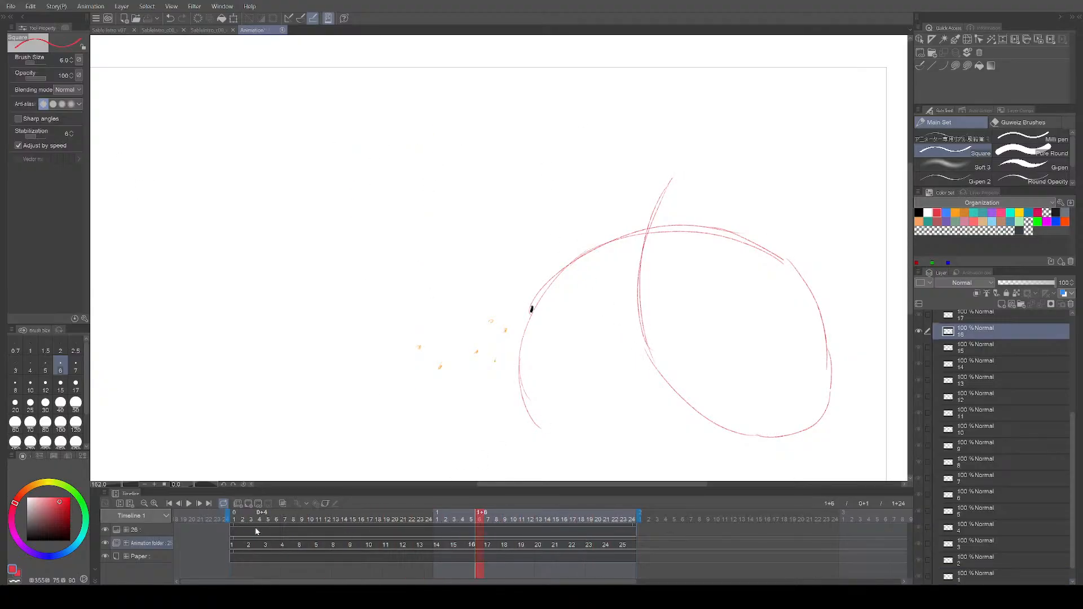
Step: Replay the animation from the first frame, stop on cel 4 and try a diagonal red line beside the span mark
{"action": "left_click", "coordinate": [229, 519]}
{"action": "left_click_drag", "start_coordinate": [507, 236], "coordinate": [499, 241]}
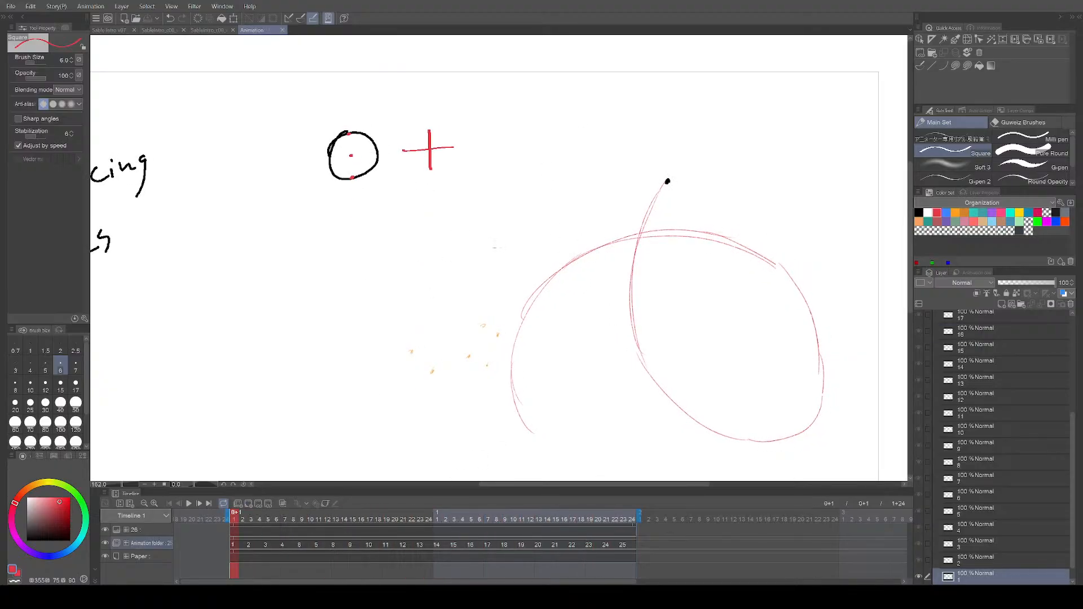
{"action": "key", "text": "Return"}
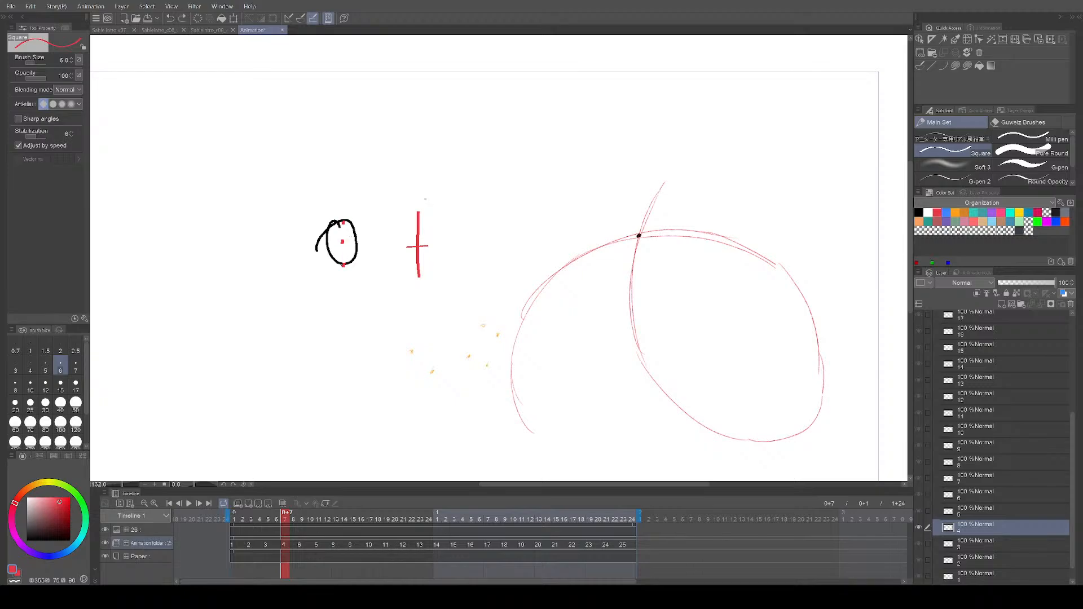
{"action": "left_click_drag", "start_coordinate": [472, 307], "coordinate": [571, 200]}
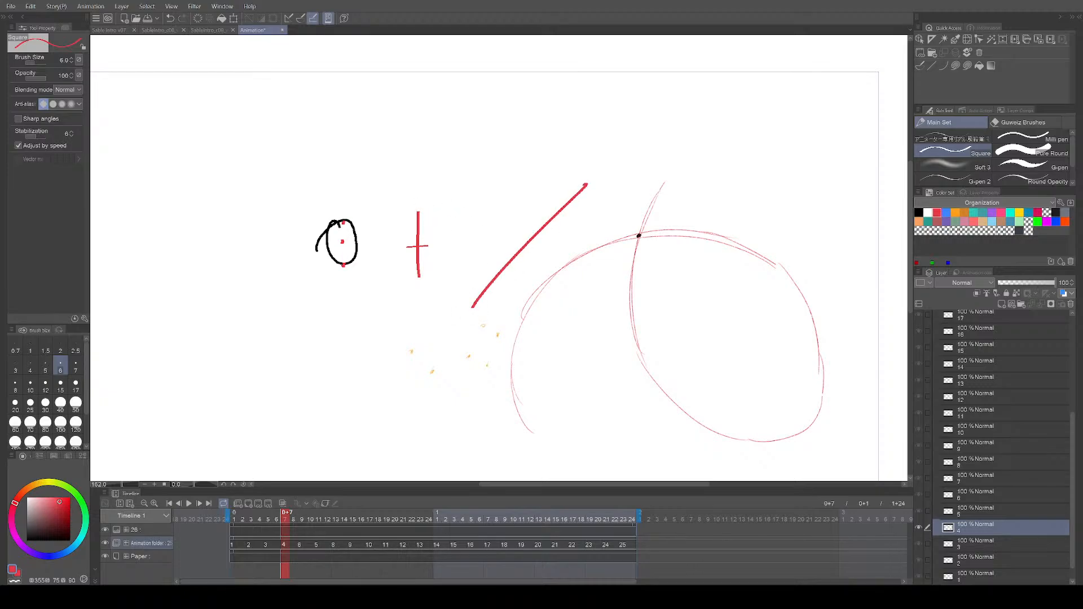
{"action": "key", "text": "ctrl+z"}
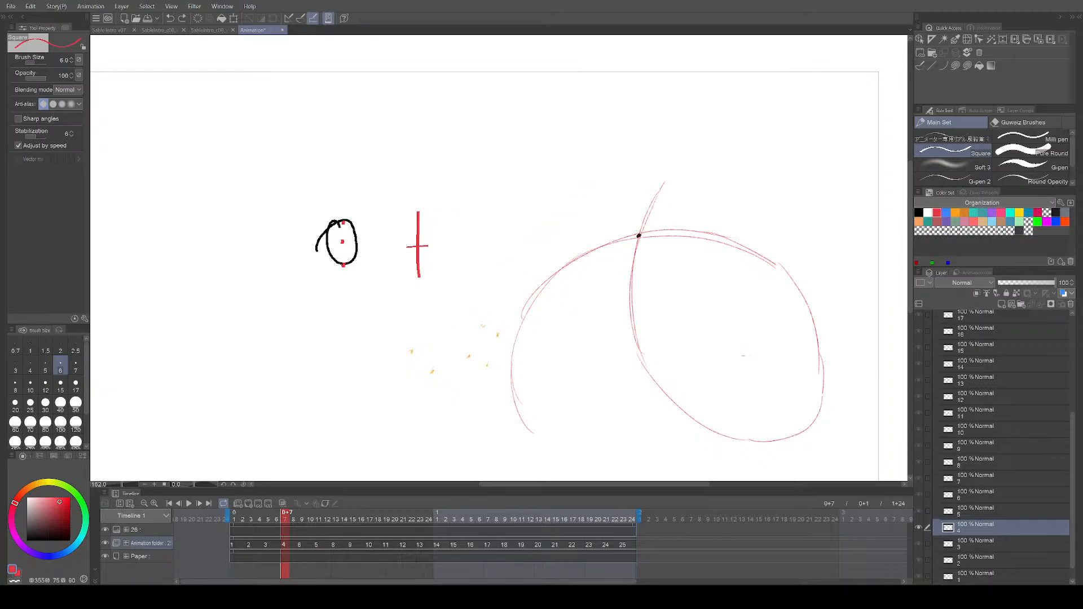
Step: Switch to the open document with the yellow flowing cloth animation and go to cel 14 of the B_Tight track
{"action": "left_click", "coordinate": [207, 33]}
{"action": "left_click_drag", "start_coordinate": [627, 293], "coordinate": [630, 302]}
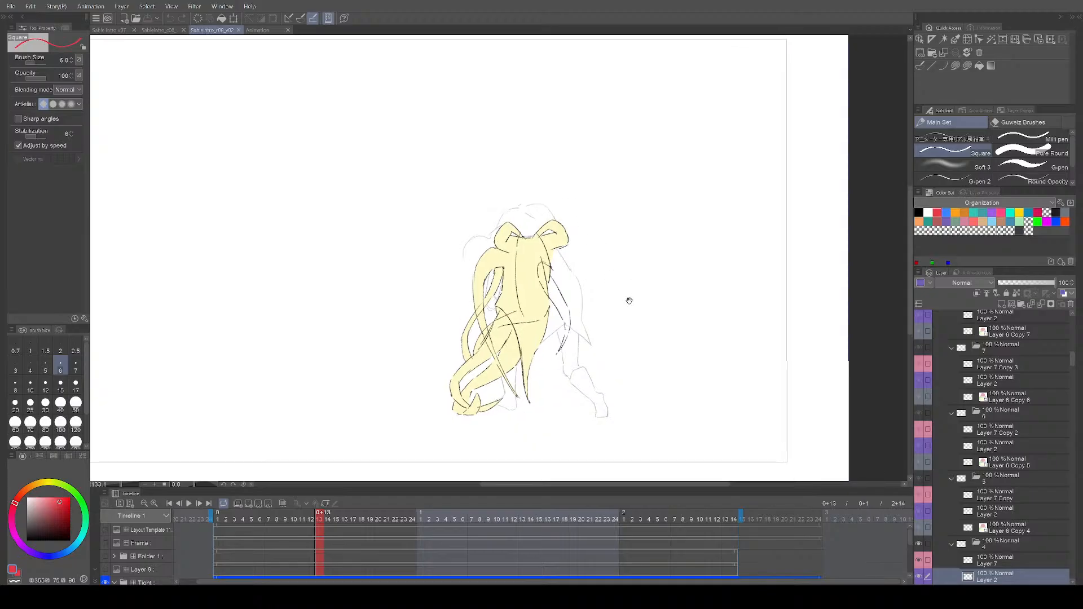
{"action": "key", "text": "Right"}
{"action": "key", "text": "Right"}
{"action": "scroll", "coordinate": [606, 551], "scroll_direction": "down", "scroll_amount": 3}
{"action": "scroll", "coordinate": [604, 551], "scroll_direction": "down", "scroll_amount": 1}
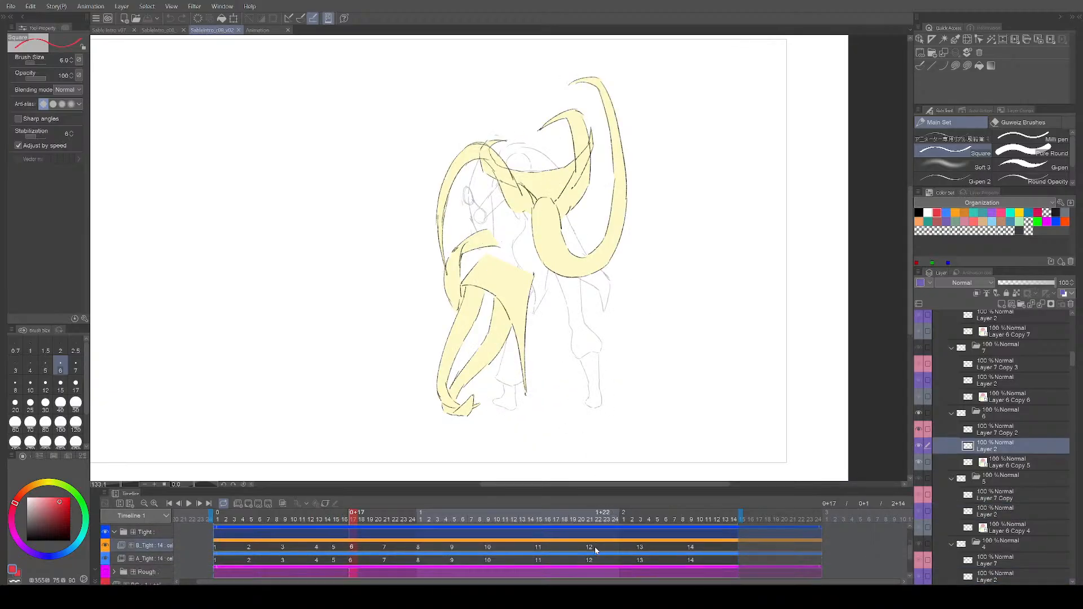
{"action": "left_click", "coordinate": [487, 552]}
{"action": "key", "text": "Right"}
{"action": "key", "text": "Right"}
{"action": "key", "text": "Right"}
{"action": "key", "text": "Right"}
{"action": "key", "text": "Right"}
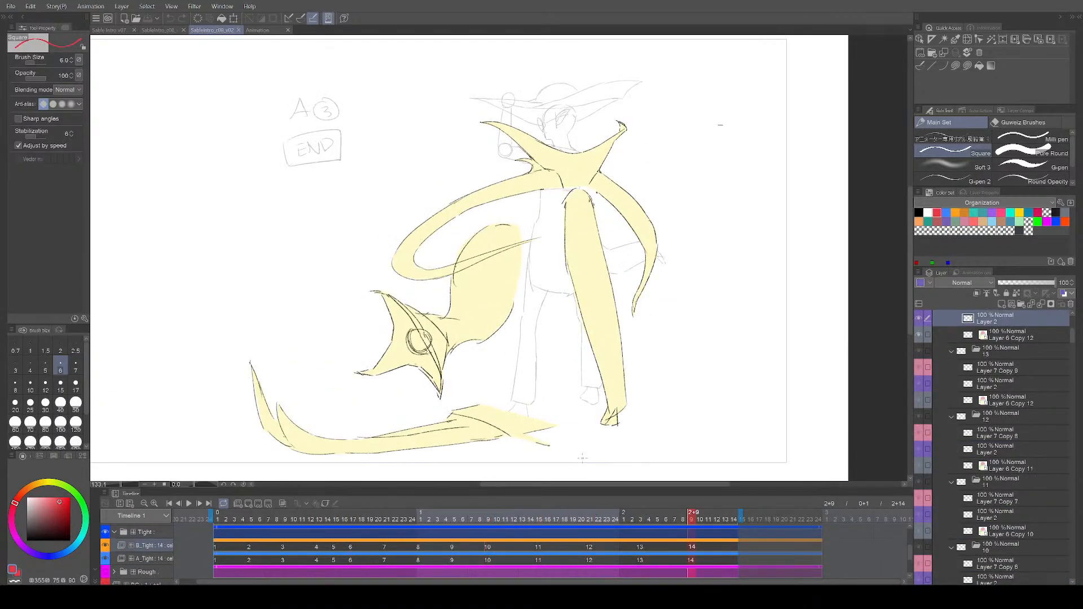
Step: Draw a red line with circled ends across the four-pointed yellow shape on cels 14 and 13
{"action": "key", "text": "Left"}
{"action": "scroll", "coordinate": [460, 364], "scroll_direction": "up", "scroll_amount": 3}
{"action": "mouse_move", "coordinate": [416, 314]}
{"action": "left_mouse_down"}
{"action": "mouse_move", "coordinate": [321, 365]}
{"action": "mouse_move", "coordinate": [429, 313]}
{"action": "left_mouse_up"}
{"action": "key", "text": "ctrl+z"}
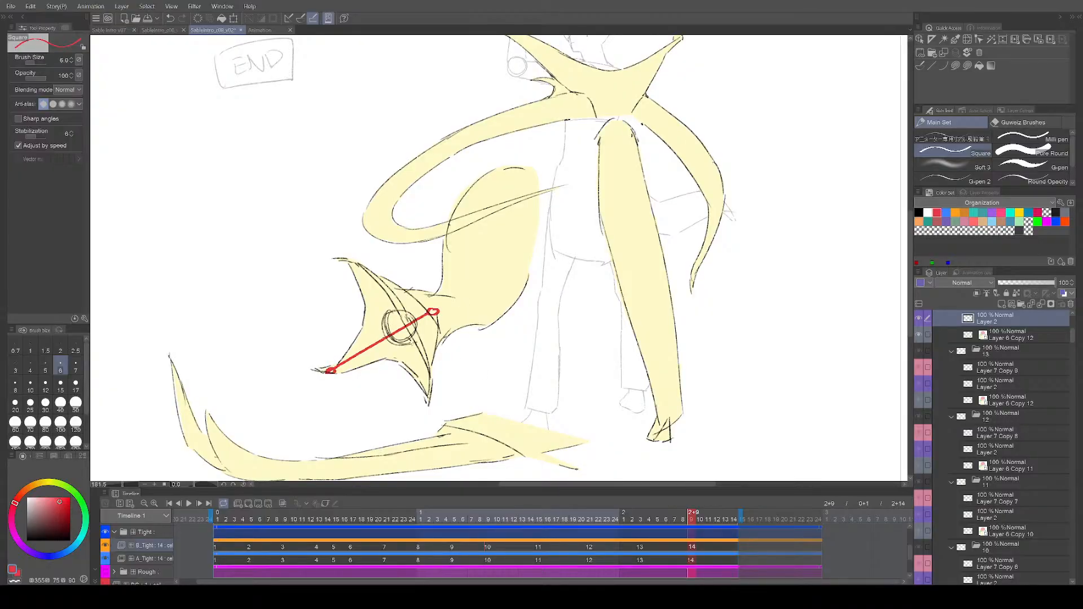
{"action": "key", "text": "Left"}
{"action": "left_click_drag", "start_coordinate": [337, 366], "coordinate": [431, 294]}
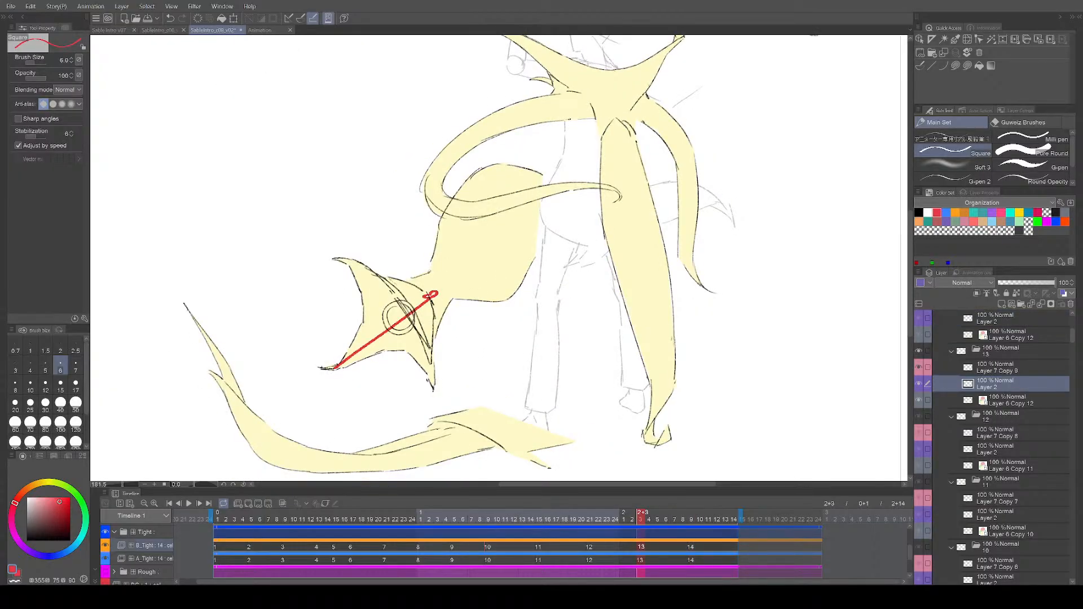
Step: Draw the same red line with marked ends across the yellow shape on cels 12, 11 and 10
{"action": "key", "text": "Left"}
{"action": "mouse_move", "coordinate": [429, 249]}
{"action": "left_mouse_down"}
{"action": "mouse_move", "coordinate": [349, 346]}
{"action": "mouse_move", "coordinate": [434, 248]}
{"action": "left_mouse_up"}
{"action": "key", "text": "ctrl+z"}
{"action": "key", "text": "Left"}
{"action": "left_click_drag", "start_coordinate": [394, 308], "coordinate": [422, 229]}
{"action": "key", "text": "Left"}
{"action": "left_click_drag", "start_coordinate": [408, 144], "coordinate": [418, 191]}
{"action": "key", "text": "ctrl+z"}
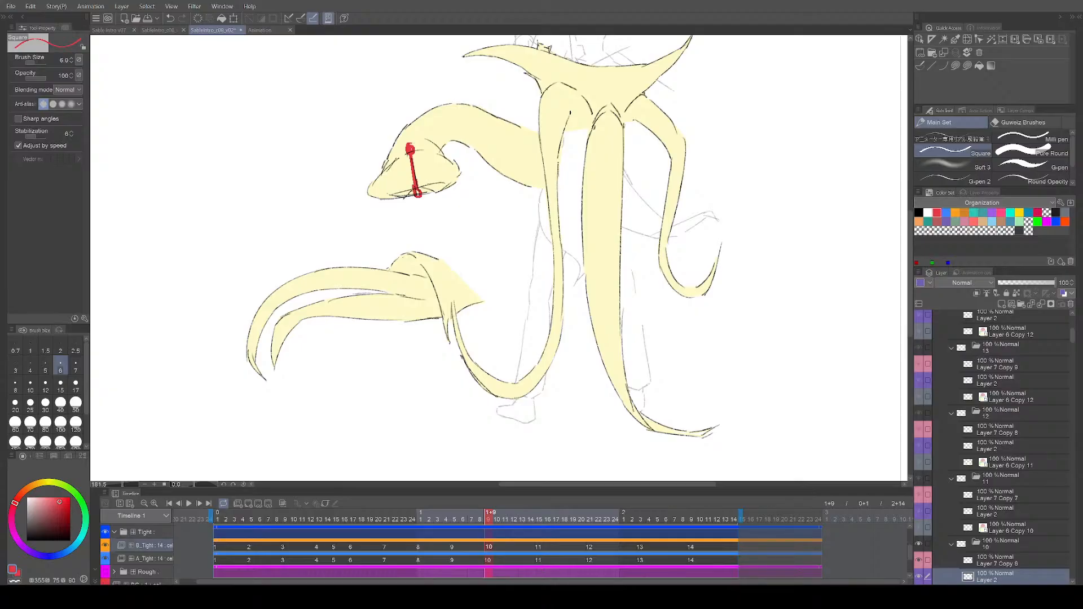
Step: Carry the red reference line with end marks across the rounded yellow shape on cels 9, 8 and 7
{"action": "key", "text": "Left"}
{"action": "left_click_drag", "start_coordinate": [413, 132], "coordinate": [428, 178]}
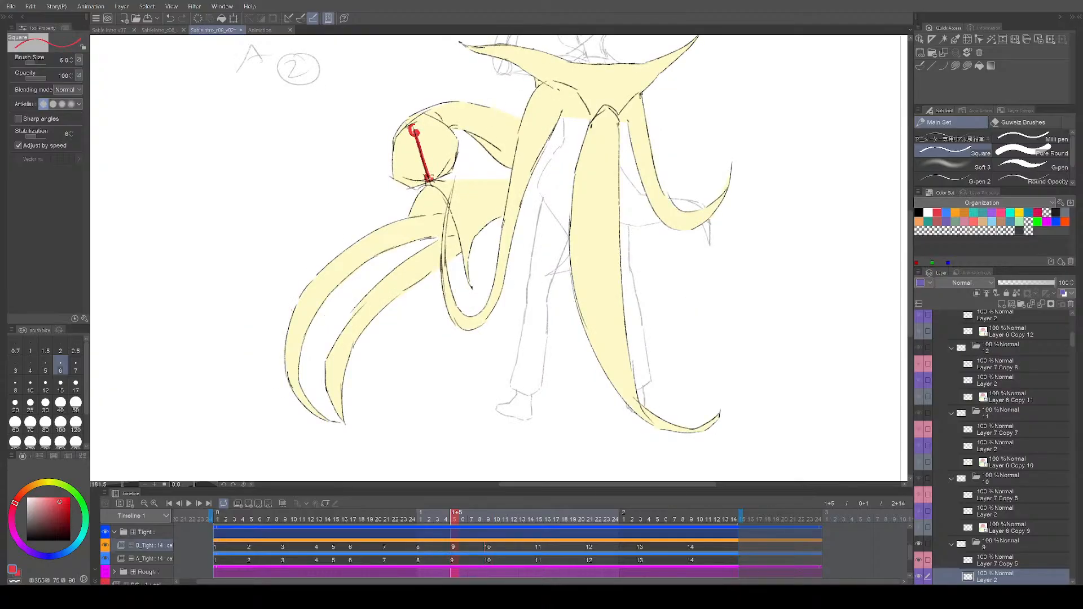
{"action": "key", "text": "comma"}
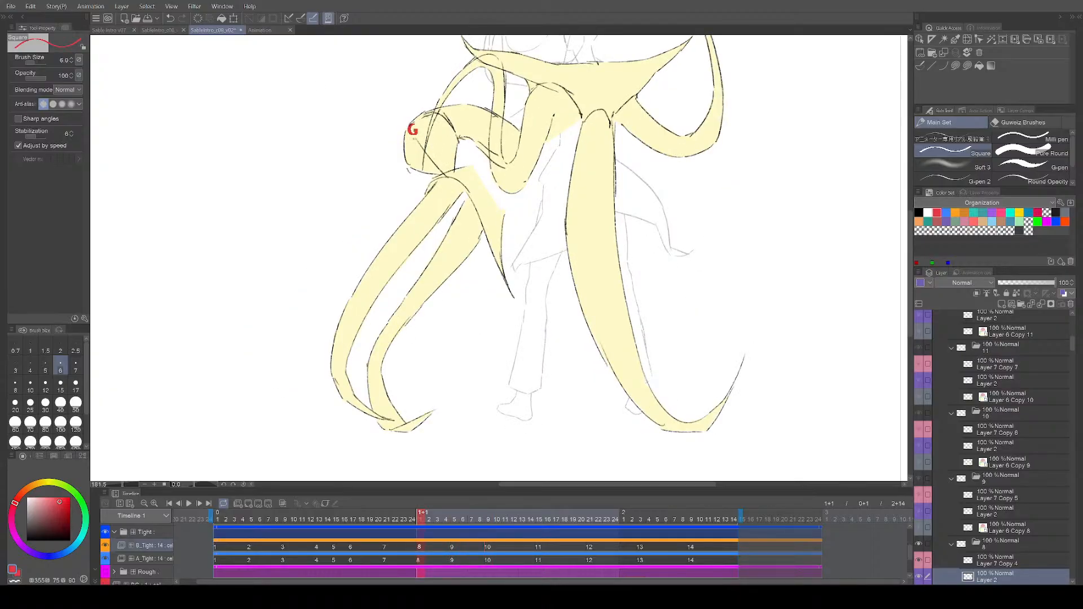
{"action": "key", "text": "comma"}
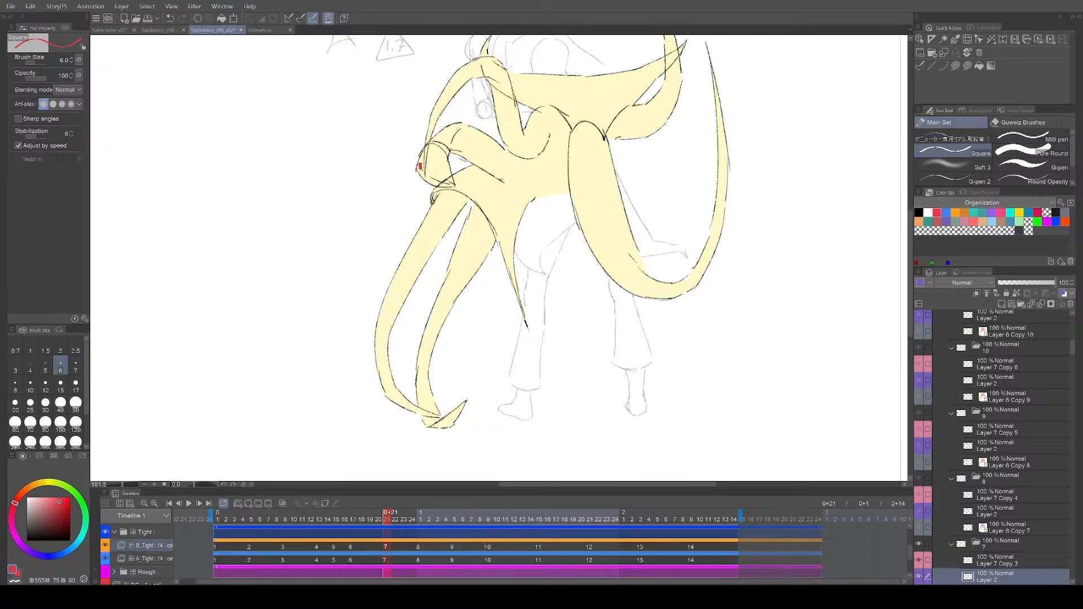
Step: Play the animation briefly and flip from cel 7 to cel 14, examining how the red line rotates and changes length
{"action": "key", "text": "space"}
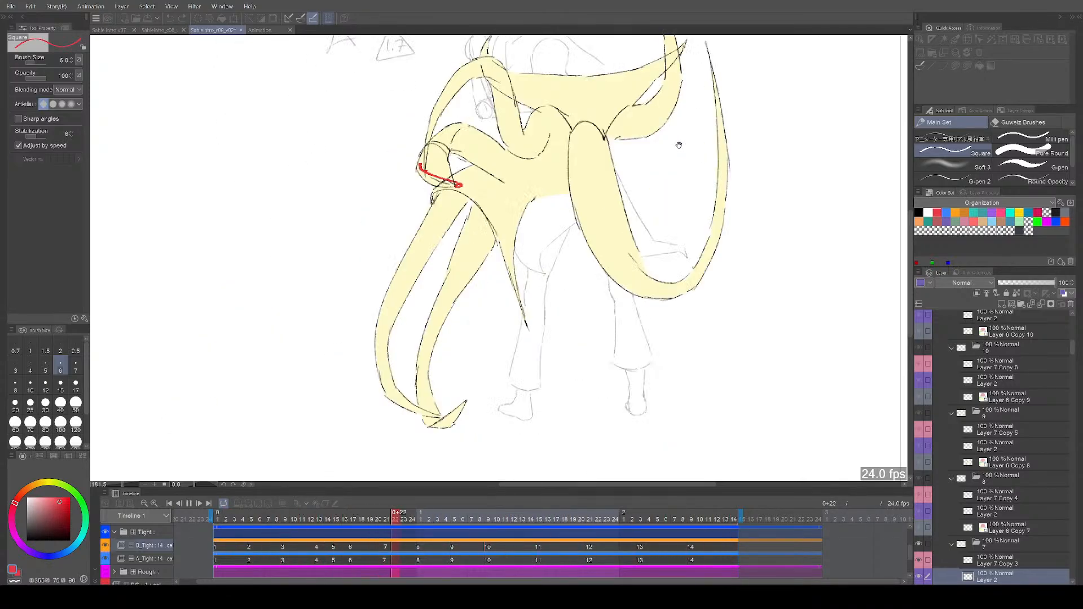
{"action": "key", "text": "space"}
{"action": "key", "text": "period"}
{"action": "key", "text": "comma"}
{"action": "key", "text": "comma"}
{"action": "key", "text": "comma"}
{"action": "key", "text": "comma"}
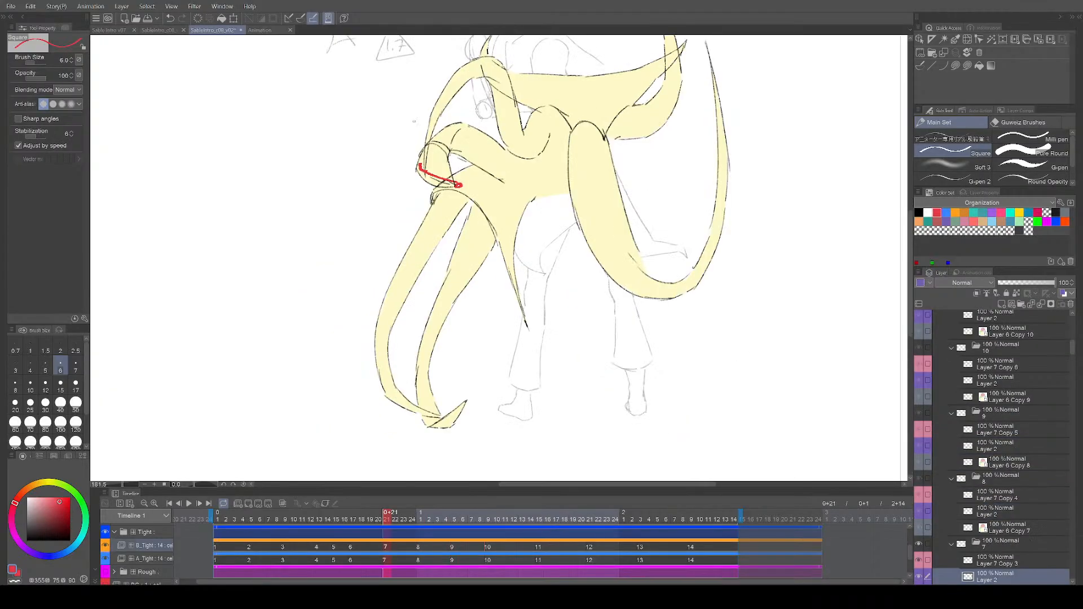
{"action": "key", "text": "period"}
{"action": "key", "text": "period"}
{"action": "key", "text": "period"}
{"action": "key", "text": "period"}
{"action": "key", "text": "period"}
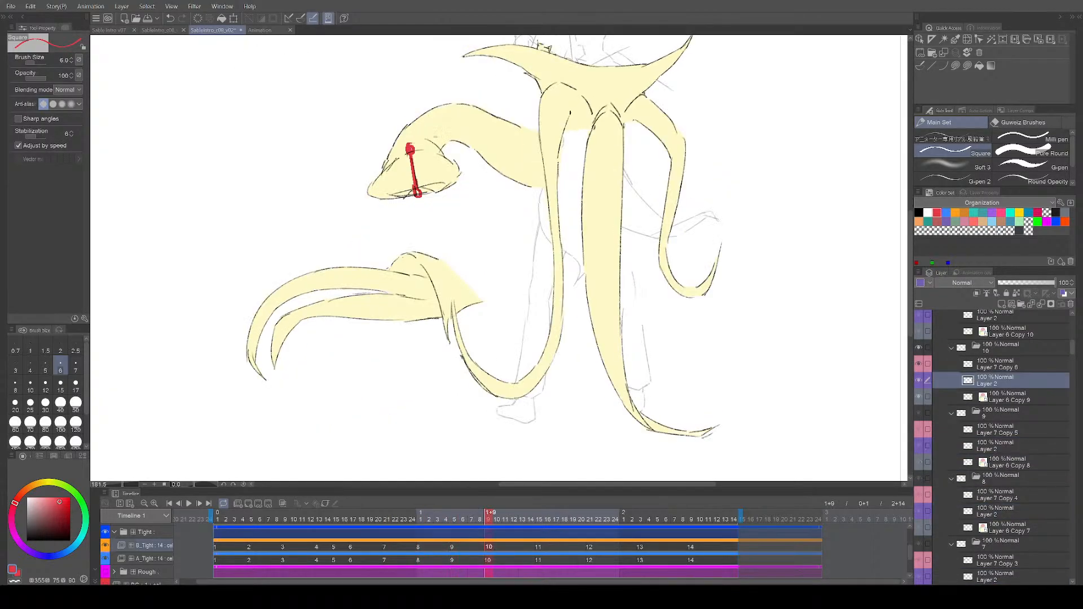
{"action": "key", "text": "period"}
{"action": "key", "text": "period"}
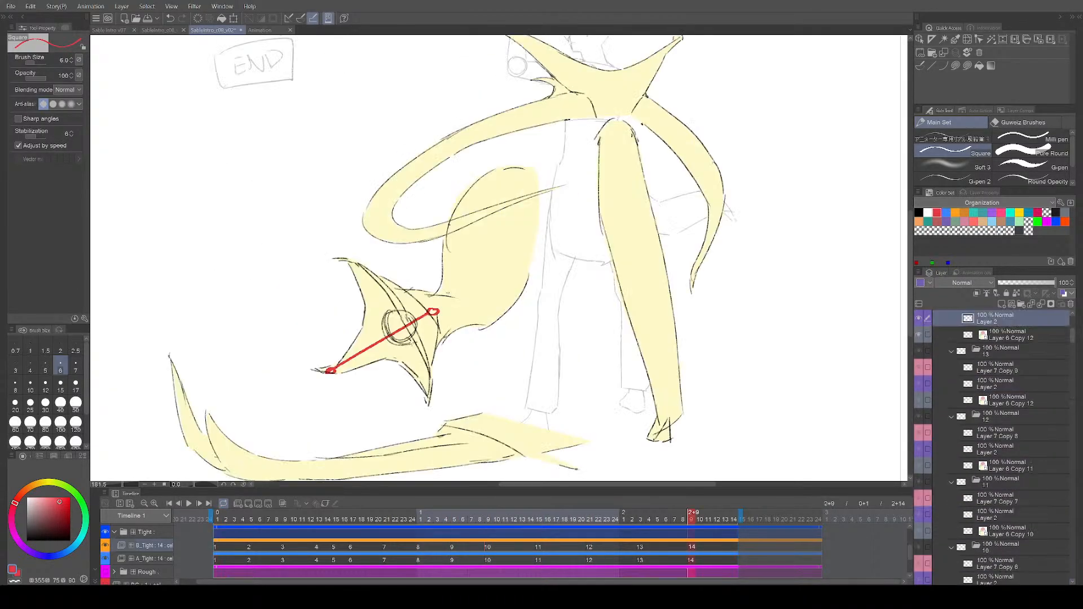
Step: Flip back from cel 14 to cel 7 and forward to cel 12, following the arcs of the red line's end marks
{"action": "key", "text": "comma"}
{"action": "key", "text": "comma"}
{"action": "key", "text": "comma"}
{"action": "key", "text": "comma"}
{"action": "key", "text": "comma"}
{"action": "key", "text": "comma"}
{"action": "key", "text": "comma"}
{"action": "key", "text": "period"}
{"action": "key", "text": "period"}
{"action": "key", "text": "period"}
{"action": "key", "text": "period"}
{"action": "key", "text": "period"}
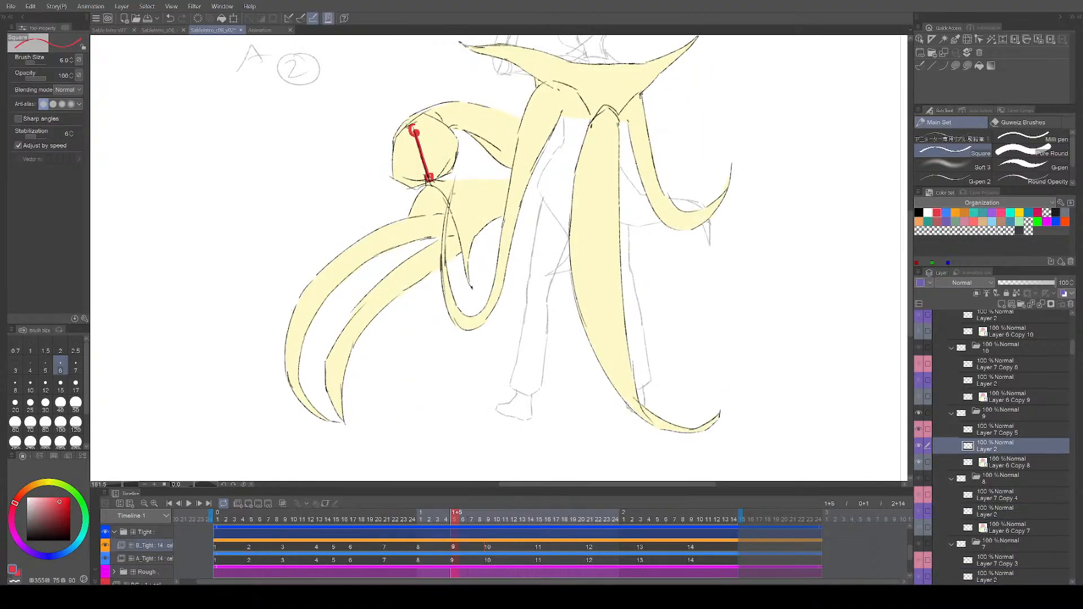
{"action": "scroll", "coordinate": [141, 558], "scroll_direction": "up", "scroll_amount": 1}
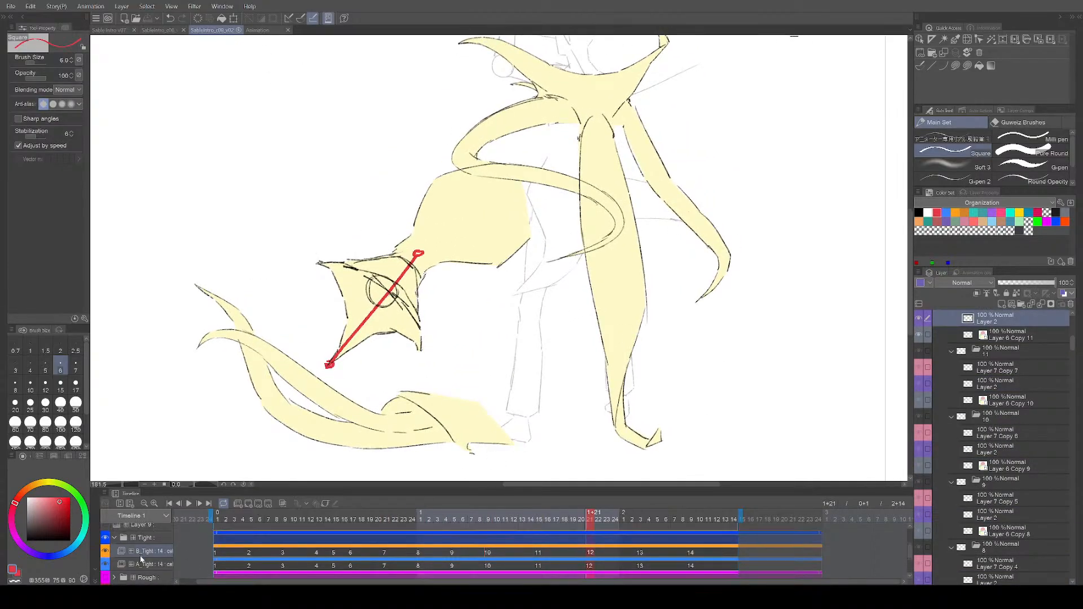
Step: Flip from cel 12 back past cel 7 and forward to cel 13, following how the red line's two ends travel
{"action": "key", "text": "comma"}
{"action": "key", "text": "comma"}
{"action": "key", "text": "comma"}
{"action": "key", "text": "comma"}
{"action": "key", "text": "comma"}
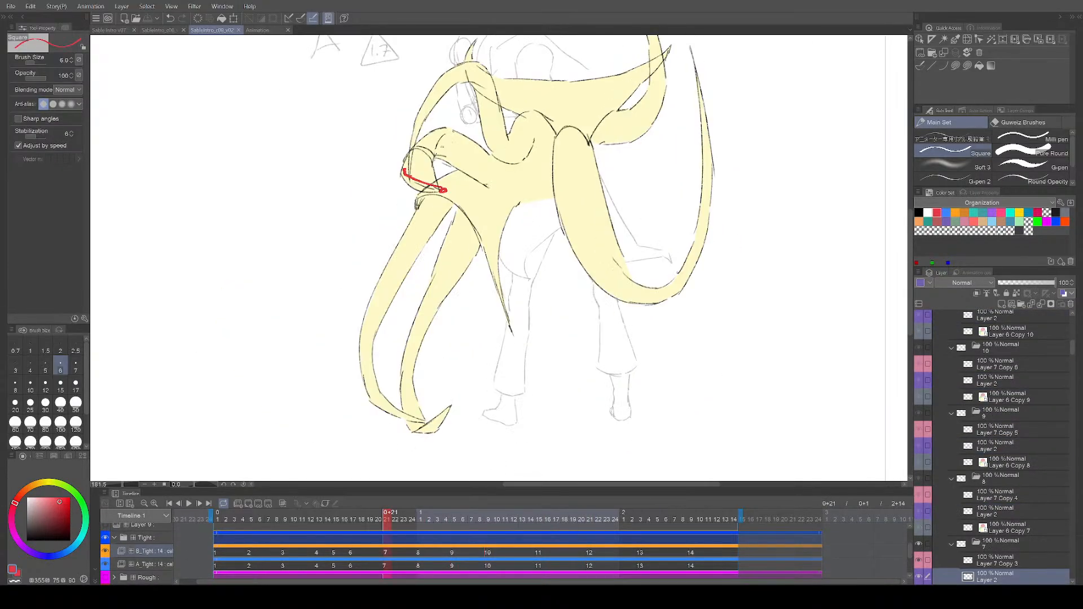
{"action": "key", "text": "comma"}
{"action": "key", "text": "period"}
{"action": "key", "text": "period"}
{"action": "key", "text": "period"}
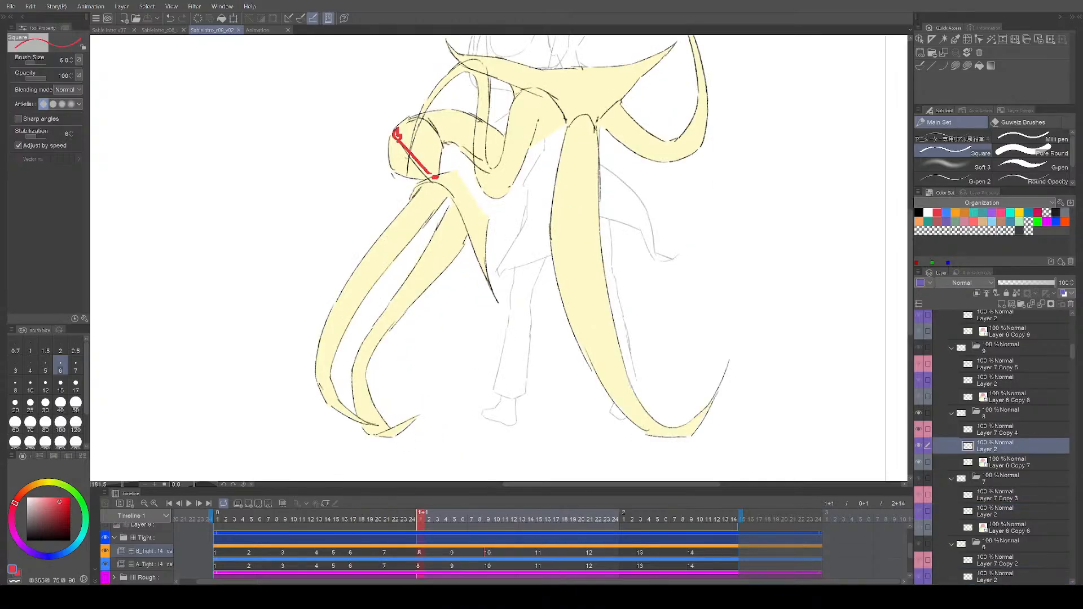
{"action": "key", "text": "period"}
{"action": "key", "text": "period"}
{"action": "key", "text": "period"}
{"action": "key", "text": "period"}
{"action": "key", "text": "period"}
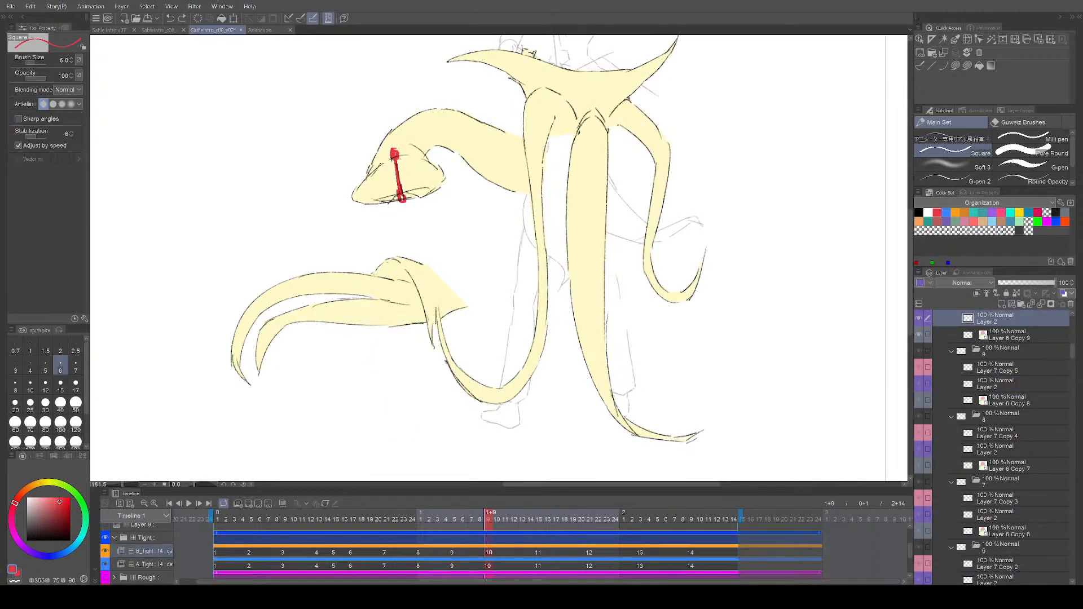
{"action": "key", "text": "period"}
{"action": "key", "text": "comma"}
{"action": "key", "text": "comma"}
{"action": "key", "text": "comma"}
{"action": "key", "text": "comma"}
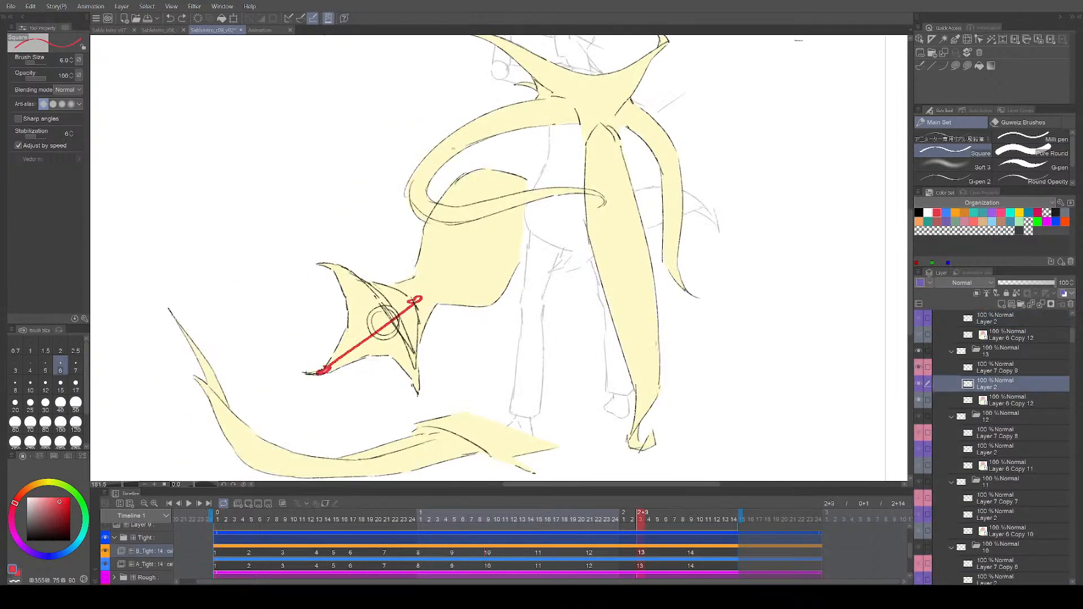
Step: Sketch two red motion arcs beside the cloth on cel 11, tracing the paths of the reference line's two ends
{"action": "mouse_move", "coordinate": [186, 129]}
{"action": "left_mouse_down"}
{"action": "mouse_move", "coordinate": [276, 120]}
{"action": "mouse_move", "coordinate": [301, 195]}
{"action": "left_mouse_up"}
{"action": "key", "text": "ctrl+z"}
{"action": "mouse_move", "coordinate": [374, 138]}
{"action": "left_mouse_down"}
{"action": "mouse_move", "coordinate": [307, 243]}
{"action": "mouse_move", "coordinate": [305, 294]}
{"action": "left_mouse_up"}
{"action": "left_click_drag", "start_coordinate": [350, 222], "coordinate": [376, 210]}
{"action": "mouse_move", "coordinate": [356, 124]}
{"action": "left_mouse_down"}
{"action": "mouse_move", "coordinate": [330, 142]}
{"action": "mouse_move", "coordinate": [278, 339]}
{"action": "left_mouse_up"}
{"action": "key", "text": "ctrl+z"}
{"action": "left_click_drag", "start_coordinate": [328, 144], "coordinate": [273, 336]}
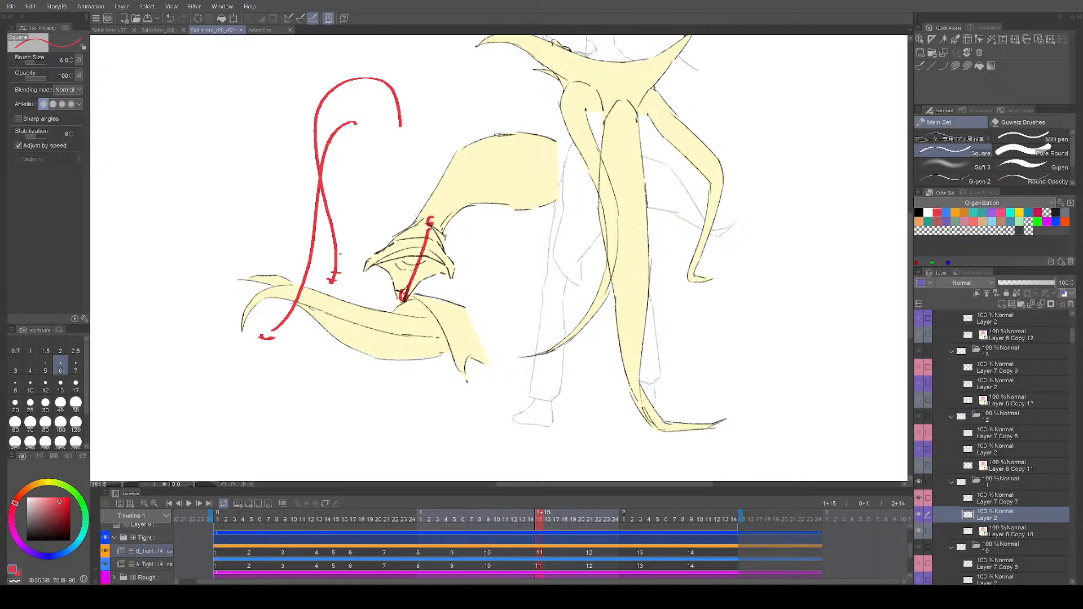
Step: Add short red spacing ticks along both motion arcs, redoing the misplaced ones
{"action": "left_click_drag", "start_coordinate": [323, 122], "coordinate": [304, 132]}
{"action": "mouse_move", "coordinate": [333, 72]}
{"action": "left_mouse_down"}
{"action": "mouse_move", "coordinate": [339, 89]}
{"action": "mouse_move", "coordinate": [374, 87]}
{"action": "mouse_move", "coordinate": [359, 90]}
{"action": "left_mouse_up"}
{"action": "key", "text": "ctrl+z"}
{"action": "mouse_move", "coordinate": [381, 73]}
{"action": "left_mouse_down"}
{"action": "mouse_move", "coordinate": [400, 123]}
{"action": "mouse_move", "coordinate": [387, 93]}
{"action": "left_mouse_up"}
{"action": "key", "text": "ctrl+z"}
{"action": "mouse_move", "coordinate": [401, 126]}
{"action": "left_mouse_down"}
{"action": "mouse_move", "coordinate": [391, 84]}
{"action": "mouse_move", "coordinate": [360, 73]}
{"action": "mouse_move", "coordinate": [314, 97]}
{"action": "mouse_move", "coordinate": [305, 118]}
{"action": "mouse_move", "coordinate": [332, 340]}
{"action": "left_mouse_up"}
{"action": "key", "text": "ctrl+z"}
{"action": "key", "text": "ctrl+z"}
{"action": "key", "text": "ctrl+z"}
{"action": "key", "text": "ctrl+z"}
{"action": "left_click_drag", "start_coordinate": [354, 118], "coordinate": [334, 152]}
{"action": "left_click_drag", "start_coordinate": [306, 229], "coordinate": [322, 244]}
{"action": "mouse_move", "coordinate": [293, 287]}
{"action": "left_mouse_down"}
{"action": "mouse_move", "coordinate": [307, 297]}
{"action": "mouse_move", "coordinate": [285, 330]}
{"action": "left_mouse_up"}
{"action": "left_click_drag", "start_coordinate": [455, 347], "coordinate": [477, 379]}
{"action": "key", "text": "ctrl+z"}
Step: Join matching spacing ticks on the two motion arcs with straight red lines
{"action": "left_click_drag", "start_coordinate": [398, 339], "coordinate": [427, 400]}
{"action": "mouse_move", "coordinate": [295, 401]}
{"action": "left_mouse_down"}
{"action": "mouse_move", "coordinate": [370, 342]}
{"action": "mouse_move", "coordinate": [367, 298]}
{"action": "left_mouse_up"}
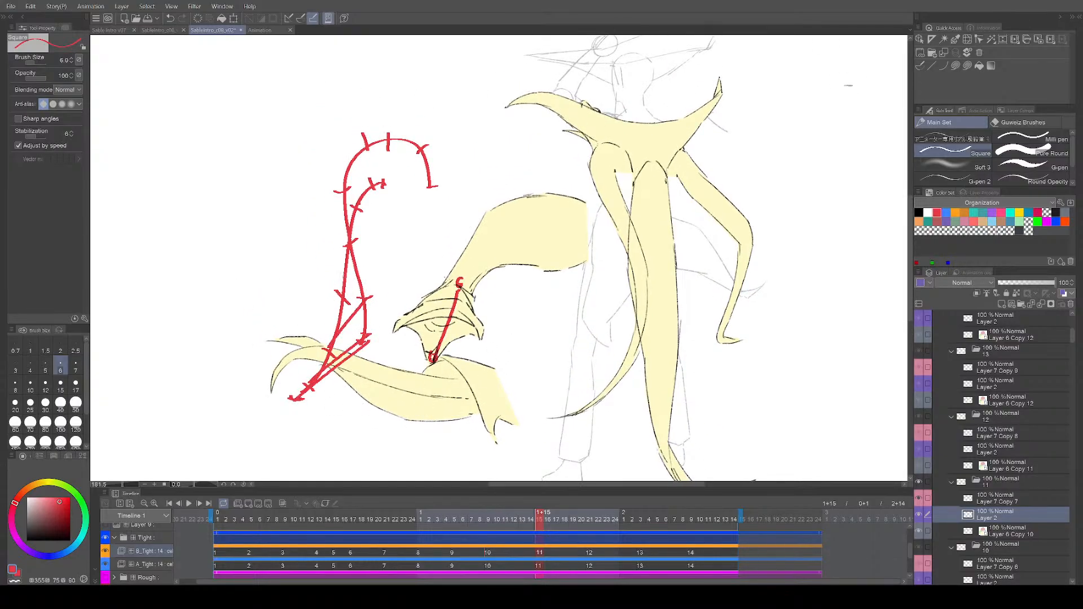
{"action": "left_click_drag", "start_coordinate": [333, 194], "coordinate": [354, 207]}
{"action": "mouse_move", "coordinate": [364, 144]}
{"action": "left_mouse_down"}
{"action": "mouse_move", "coordinate": [368, 186]}
{"action": "mouse_move", "coordinate": [382, 188]}
{"action": "mouse_move", "coordinate": [422, 153]}
{"action": "left_mouse_up"}
Step: Undo the connecting lines, spacing ticks and both motion arcs on cel 11, keeping the red reference line
{"action": "left_click_drag", "start_coordinate": [701, 290], "coordinate": [663, 275]}
{"action": "key", "text": "ctrl+z"}
{"action": "key", "text": "ctrl+z"}
{"action": "key", "text": "ctrl+z"}
{"action": "key", "text": "ctrl+z"}
{"action": "key", "text": "ctrl+z"}
{"action": "key", "text": "ctrl+z"}
{"action": "key", "text": "ctrl+z"}
{"action": "key", "text": "ctrl+z"}
{"action": "key", "text": "ctrl+z"}
{"action": "key", "text": "ctrl+z"}
{"action": "key", "text": "ctrl+z"}
{"action": "key", "text": "ctrl+z"}
{"action": "key", "text": "ctrl+z"}
{"action": "key", "text": "ctrl+z"}
{"action": "key", "text": "ctrl+z"}
{"action": "key", "text": "ctrl+z"}
{"action": "key", "text": "ctrl+z"}
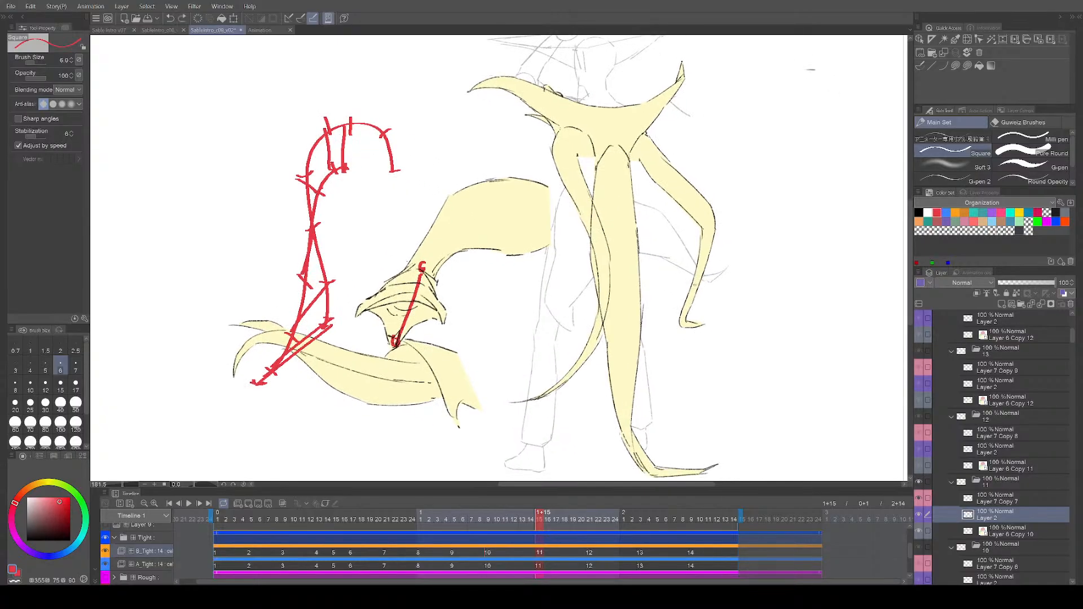
{"action": "key", "text": "ctrl+z"}
{"action": "key", "text": "ctrl+z"}
{"action": "key", "text": "ctrl+z"}
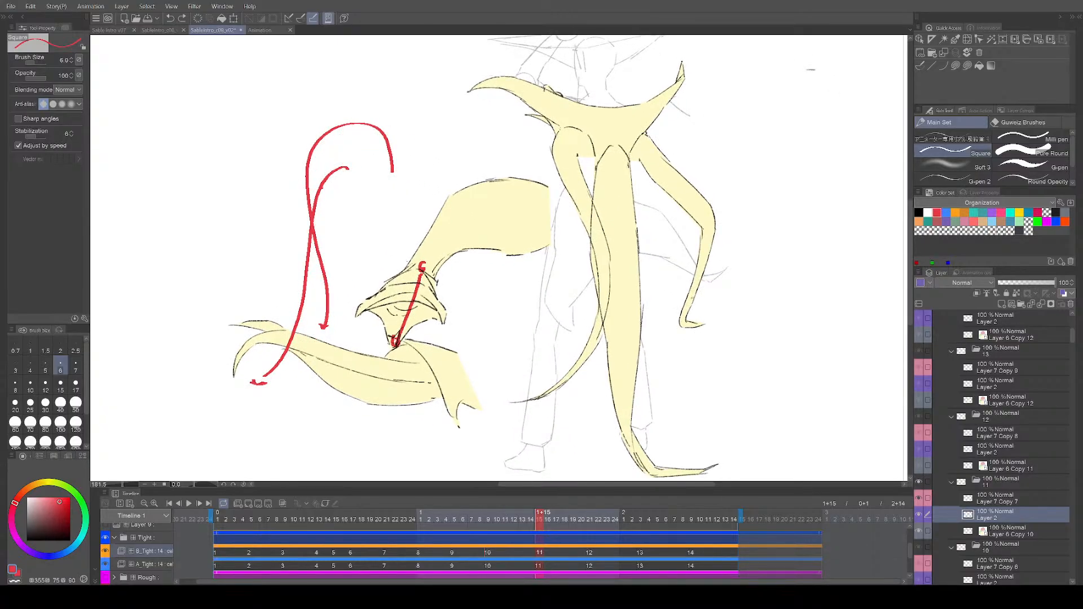
{"action": "key", "text": "ctrl+z"}
{"action": "key", "text": "ctrl+z"}
{"action": "key", "text": "ctrl+z"}
{"action": "key", "text": "ctrl+z"}
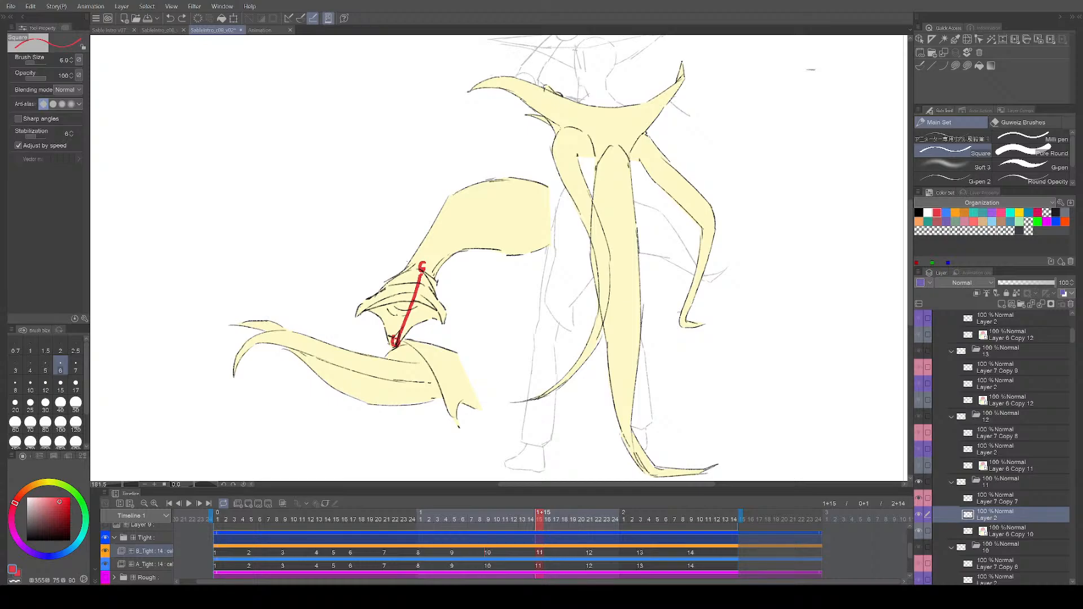
Step: Flip back from cel 11 to cel 5 and forward to cel 14, examining the spacing of the red reference line
{"action": "key", "text": "Left"}
{"action": "key", "text": "Left"}
{"action": "key", "text": "Left"}
{"action": "key", "text": "Left"}
{"action": "key", "text": "Left"}
{"action": "key", "text": "Left"}
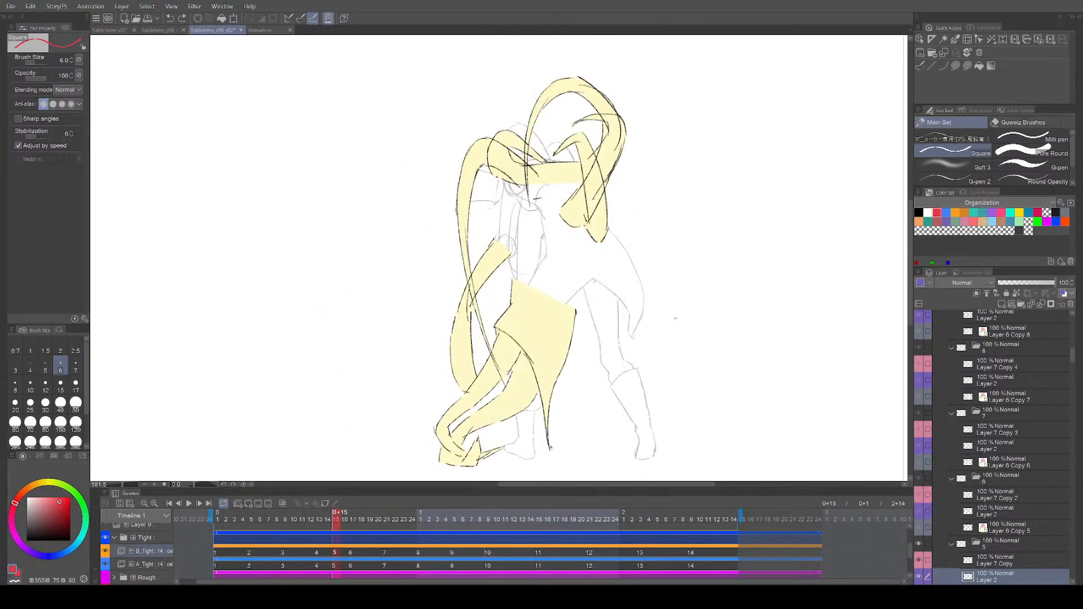
{"action": "key", "text": "Right"}
{"action": "key", "text": "Right"}
{"action": "key", "text": "Right"}
{"action": "key", "text": "Right"}
{"action": "key", "text": "Right"}
{"action": "key", "text": "Right"}
{"action": "key", "text": "Right"}
{"action": "key", "text": "Right"}
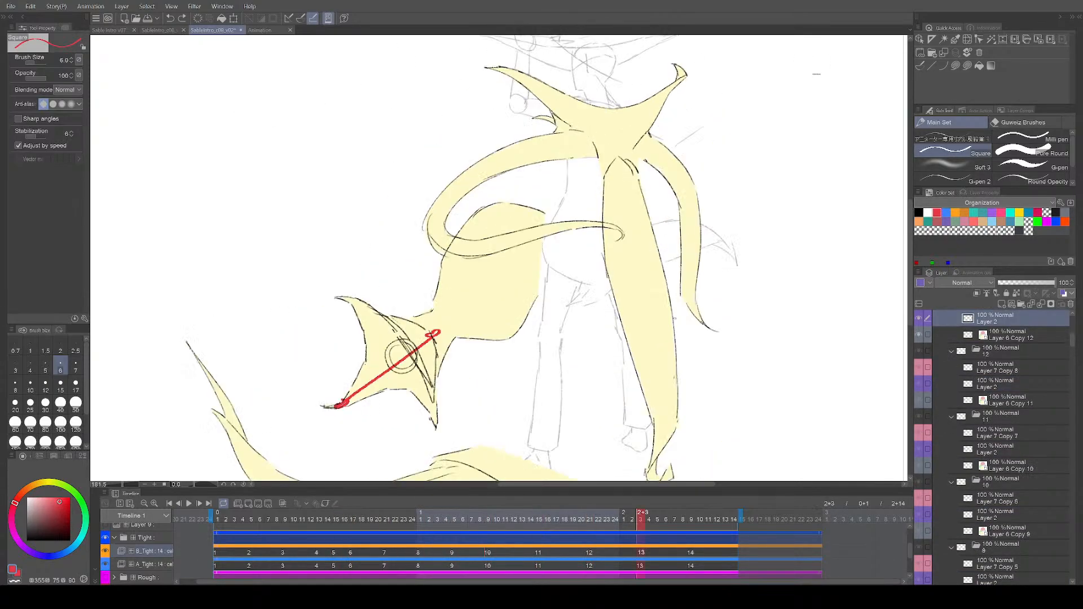
{"action": "key", "text": "Right"}
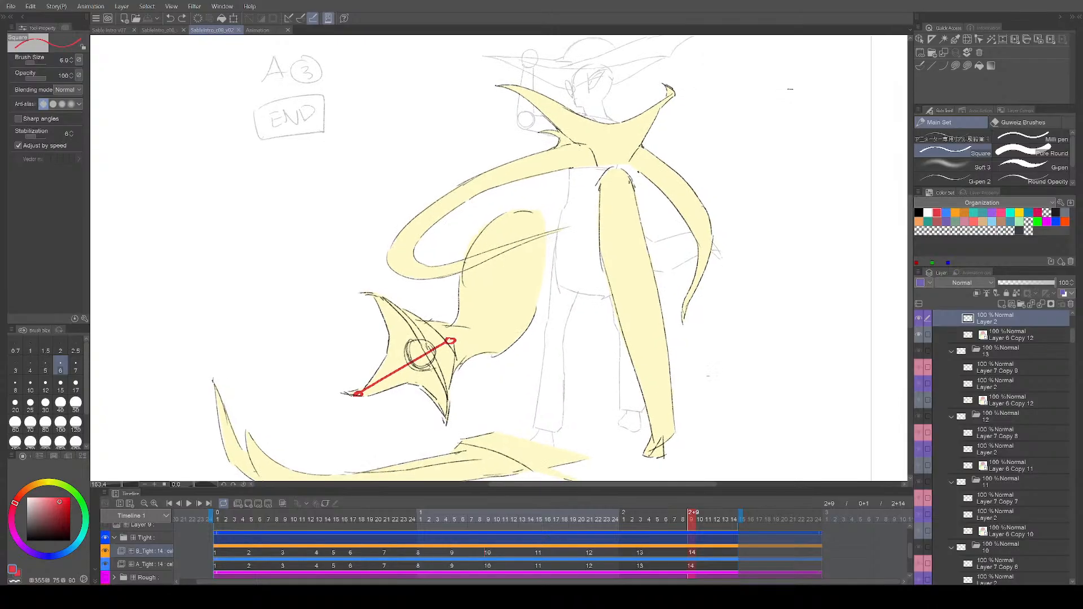
Step: Play the animation briefly, then flip back and forward to cel 14, checking the reference line against the cloth shape
{"action": "scroll", "coordinate": [433, 351], "scroll_direction": "up", "scroll_amount": 1}
{"action": "left_click_drag", "start_coordinate": [445, 298], "coordinate": [455, 337]}
{"action": "key", "text": "ctrl+z"}
{"action": "key", "text": "space"}
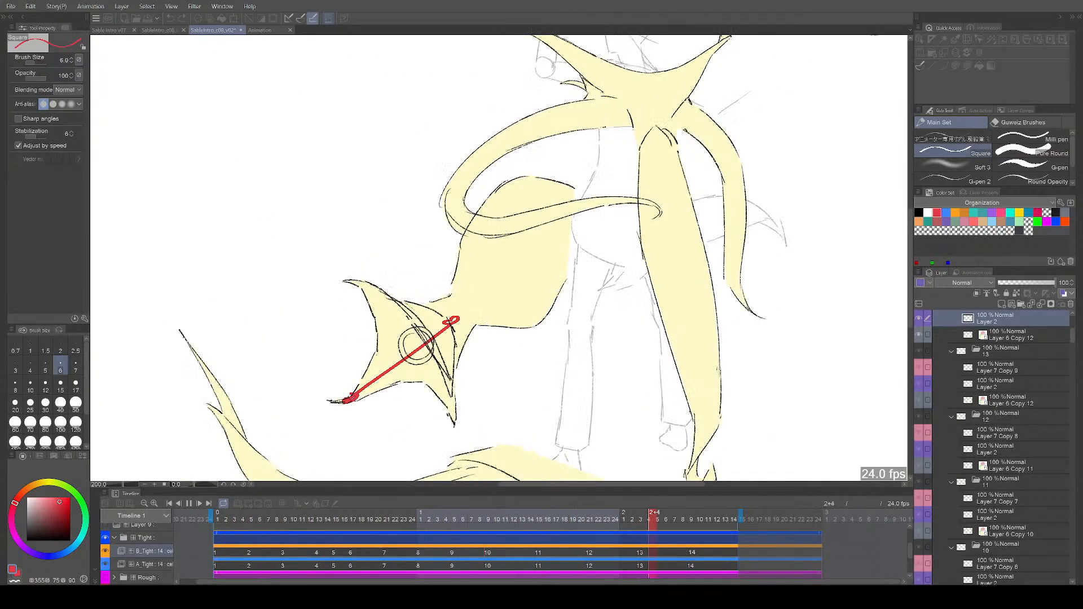
{"action": "key", "text": "space"}
{"action": "key", "text": "Left"}
{"action": "key", "text": "Left"}
{"action": "key", "text": "Left"}
{"action": "key", "text": "Left"}
{"action": "key", "text": "Left"}
{"action": "key", "text": "Left"}
{"action": "key", "text": "Left"}
{"action": "key", "text": "Left"}
{"action": "key", "text": "Left"}
{"action": "key", "text": "Left"}
{"action": "key", "text": "Left"}
{"action": "key", "text": "Right"}
{"action": "key", "text": "Right"}
{"action": "key", "text": "Right"}
{"action": "key", "text": "Right"}
{"action": "key", "text": "Right"}
{"action": "key", "text": "Right"}
{"action": "key", "text": "Right"}
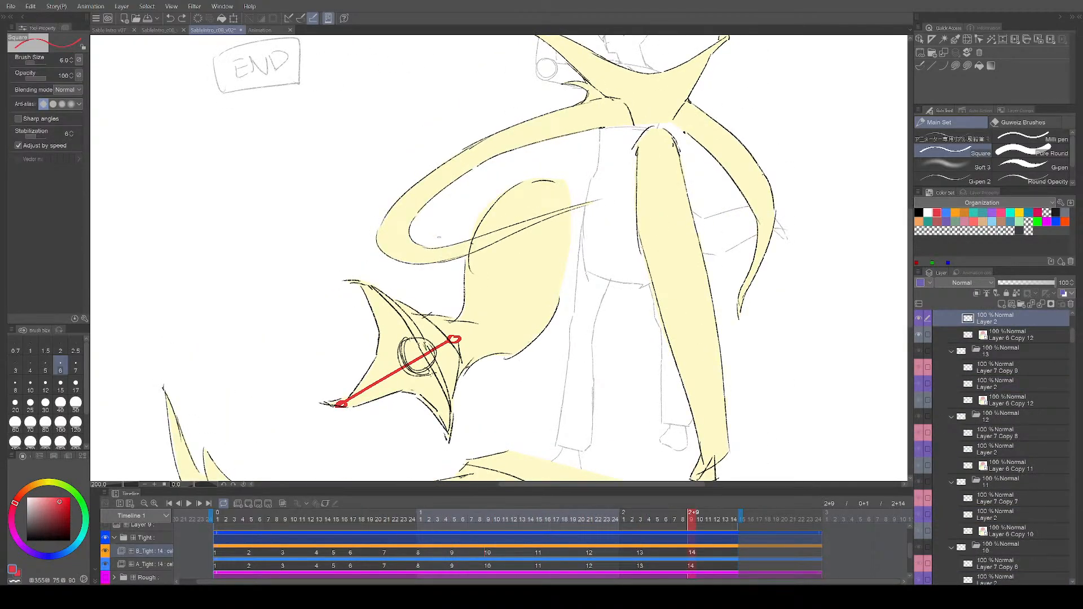
Step: Remove the red reference lines from the cels and save the file
{"action": "key", "text": "ctrl+z"}
{"action": "key", "text": "ctrl+z"}
{"action": "key", "text": "ctrl+z"}
{"action": "mouse_move", "coordinate": [802, 364]}
{"action": "left_mouse_down"}
{"action": "mouse_move", "coordinate": [773, 370]}
{"action": "mouse_move", "coordinate": [719, 351]}
{"action": "mouse_move", "coordinate": [723, 360]}
{"action": "mouse_move", "coordinate": [695, 378]}
{"action": "mouse_move", "coordinate": [725, 382]}
{"action": "left_mouse_up"}
{"action": "key", "text": "ctrl+s"}
Step: Mark three outer tips of the star-shaped yellow cloth end on cel 14 with red dots
{"action": "scroll", "coordinate": [725, 382], "scroll_direction": "up", "scroll_amount": 2}
{"action": "mouse_move", "coordinate": [325, 251]}
{"action": "left_mouse_down"}
{"action": "mouse_move", "coordinate": [387, 346]}
{"action": "mouse_move", "coordinate": [419, 355]}
{"action": "left_mouse_up"}
{"action": "key", "text": "ctrl+z"}
{"action": "left_click", "coordinate": [357, 261]}
{"action": "left_click", "coordinate": [331, 384]}
{"action": "left_click", "coordinate": [451, 419]}
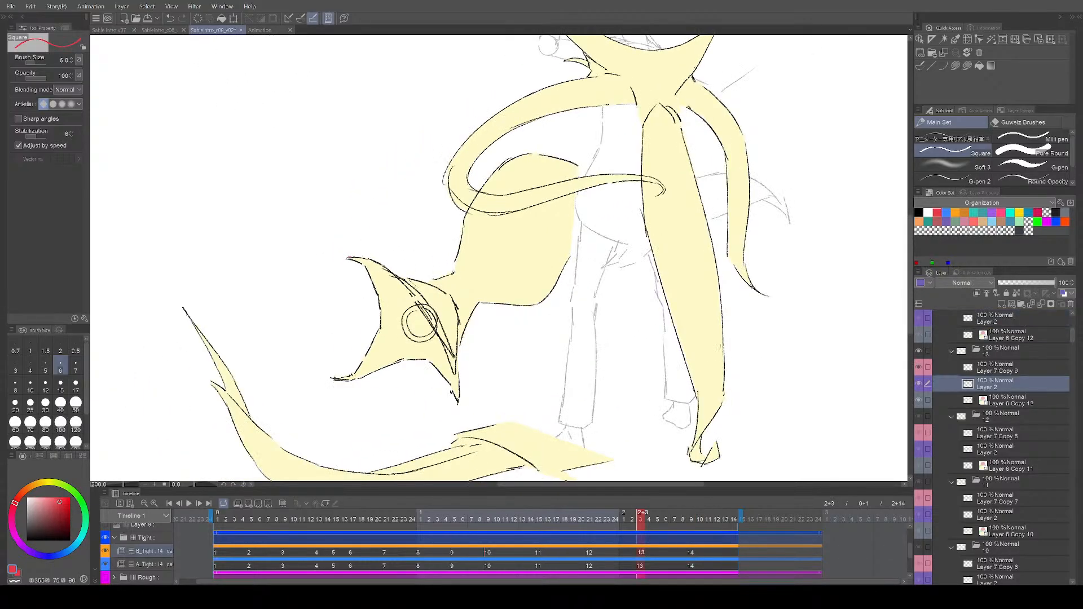
Step: Flip back from cel 13 through cels 12, 11 and 10, examining where the cloth end's tips move
{"action": "key", "text": "comma"}
{"action": "key", "text": "comma"}
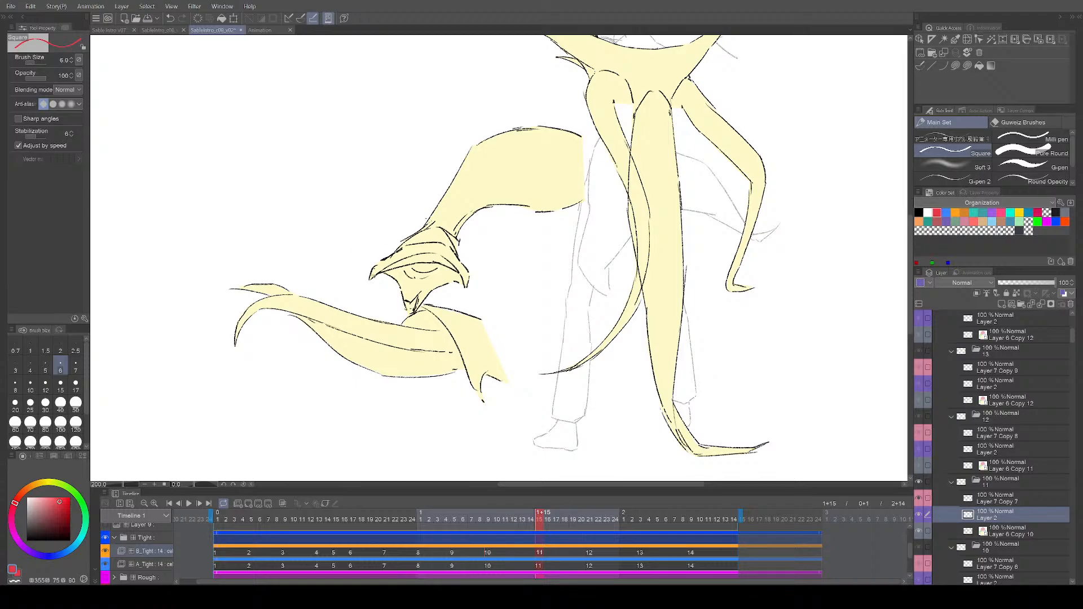
{"action": "key", "text": "comma"}
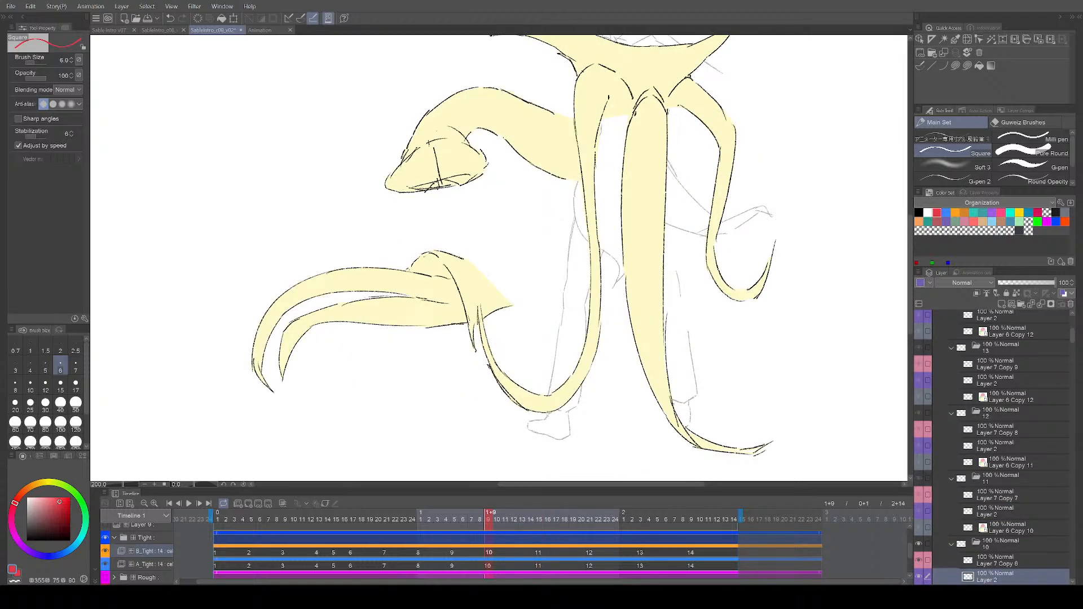
{"action": "key", "text": "comma"}
{"action": "key", "text": "period"}
{"action": "key", "text": "space"}
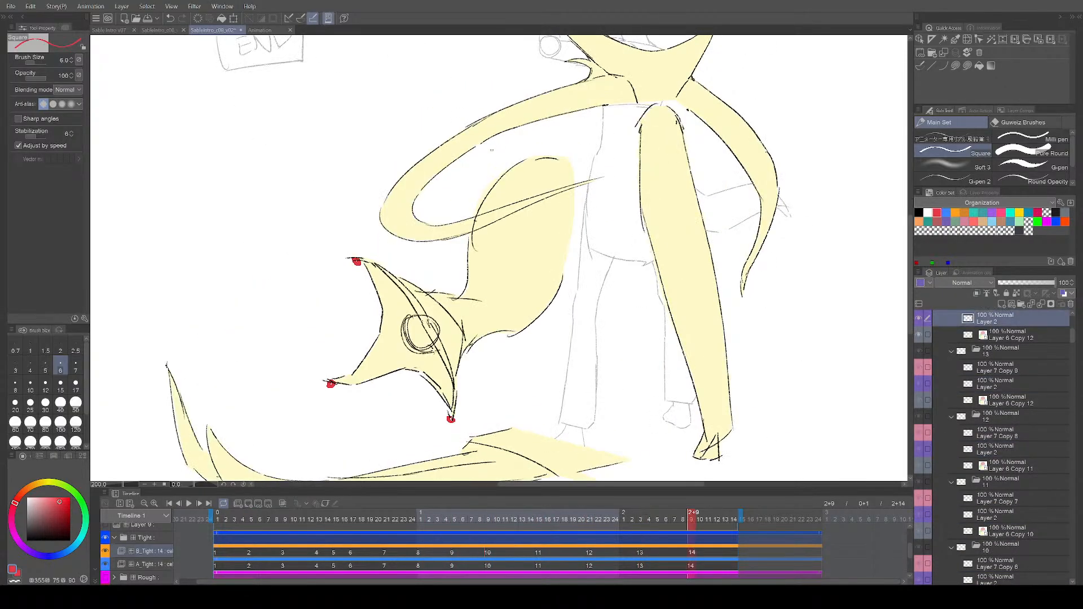
Step: Clear the old tracking marks from Layer 9 and ready an orange Milli pen at brush size 3
{"action": "scroll", "coordinate": [148, 543], "scroll_direction": "up", "scroll_amount": 1}
{"action": "left_click", "coordinate": [144, 537]}
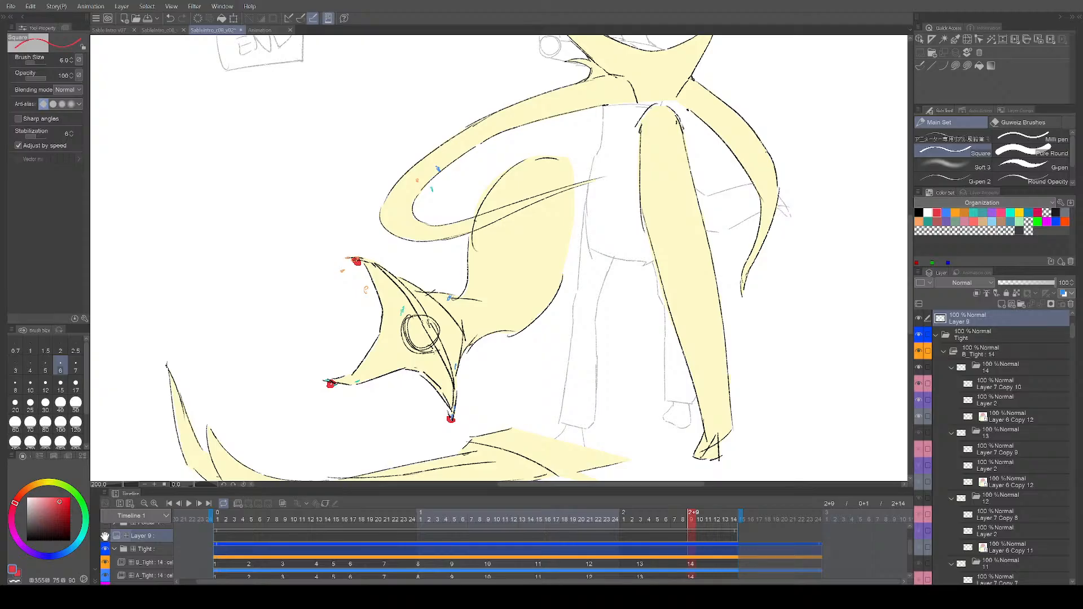
{"action": "key", "text": "ctrl+s"}
{"action": "left_click", "coordinate": [956, 212]}
{"action": "left_click", "coordinate": [1031, 136]}
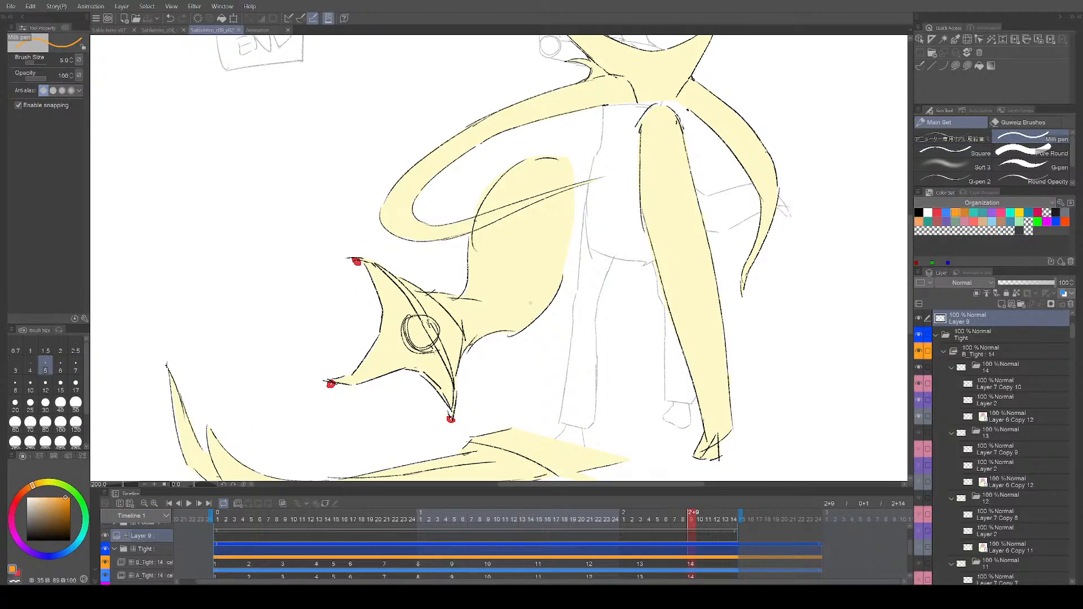
{"action": "key", "text": "bracketleft"}
{"action": "key", "text": "bracketleft"}
Step: Mark the upper tip's red dot in orange on Layer 9 for cels 14, 13 and 12, stepping back to cel 11
{"action": "left_click", "coordinate": [356, 261]}
{"action": "key", "text": "Left"}
{"action": "key", "text": "Left"}
{"action": "key", "text": "Left"}
{"action": "key", "text": "Left"}
{"action": "key", "text": "Left"}
{"action": "key", "text": "Left"}
{"action": "key", "text": "Left"}
{"action": "key", "text": "Left"}
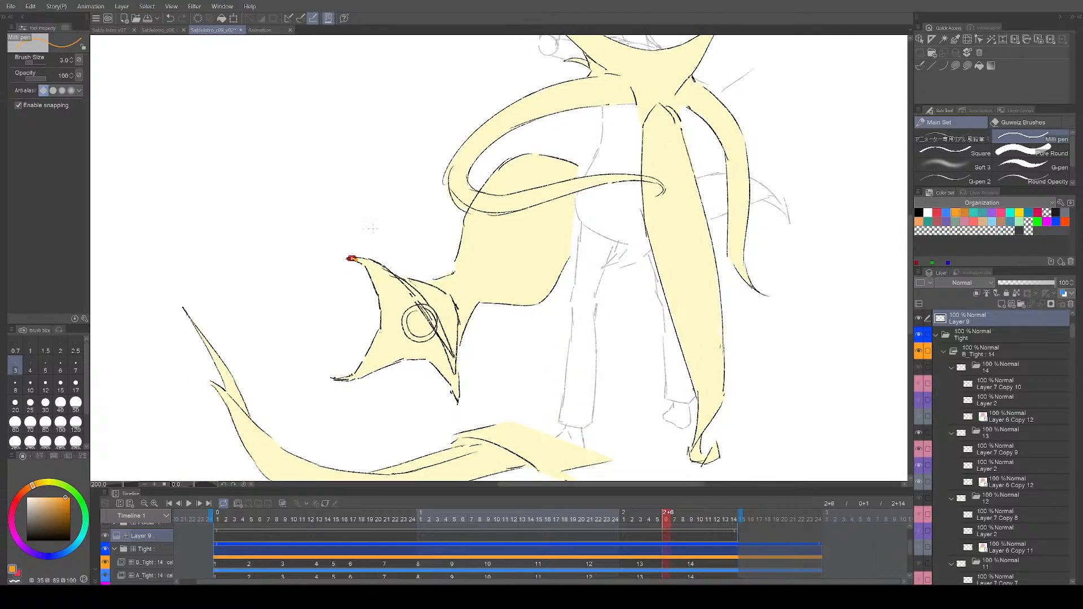
{"action": "key", "text": "Left"}
{"action": "key", "text": "Left"}
{"action": "key", "text": "Left"}
{"action": "key", "text": "Left"}
{"action": "key", "text": "Left"}
{"action": "key", "text": "Left"}
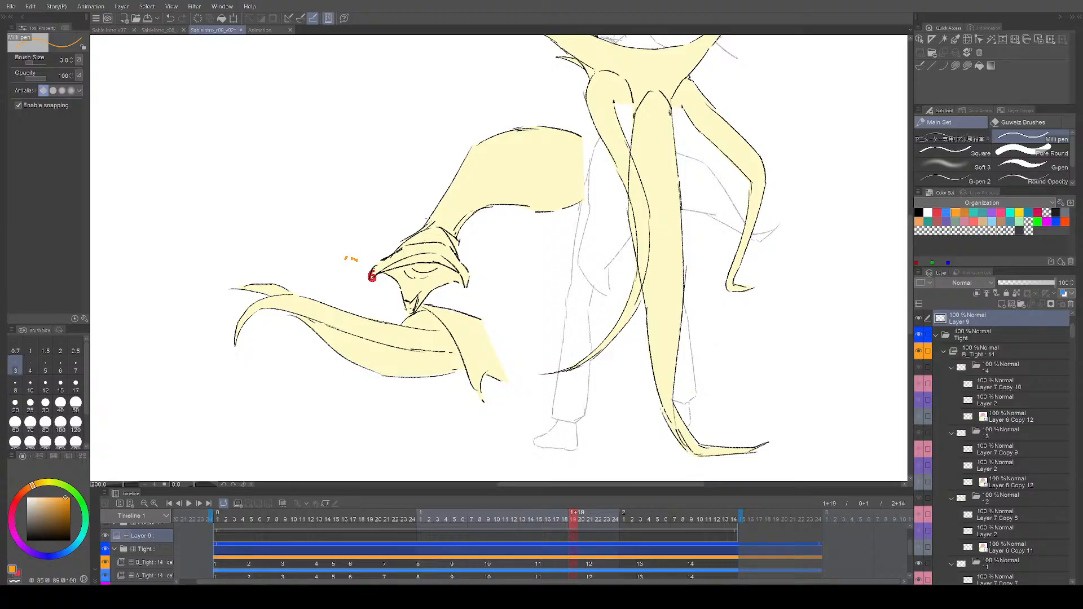
Step: Mark the upper tip in orange on Layer 9 for cels 11 and 10, stepping back to cel 9
{"action": "key", "text": "Left"}
{"action": "key", "text": "Left"}
{"action": "key", "text": "Left"}
{"action": "key", "text": "Left"}
{"action": "key", "text": "Left"}
{"action": "key", "text": "Left"}
{"action": "key", "text": "Left"}
{"action": "key", "text": "Left"}
{"action": "key", "text": "Left"}
{"action": "key", "text": "Left"}
{"action": "key", "text": "Left"}
{"action": "key", "text": "Left"}
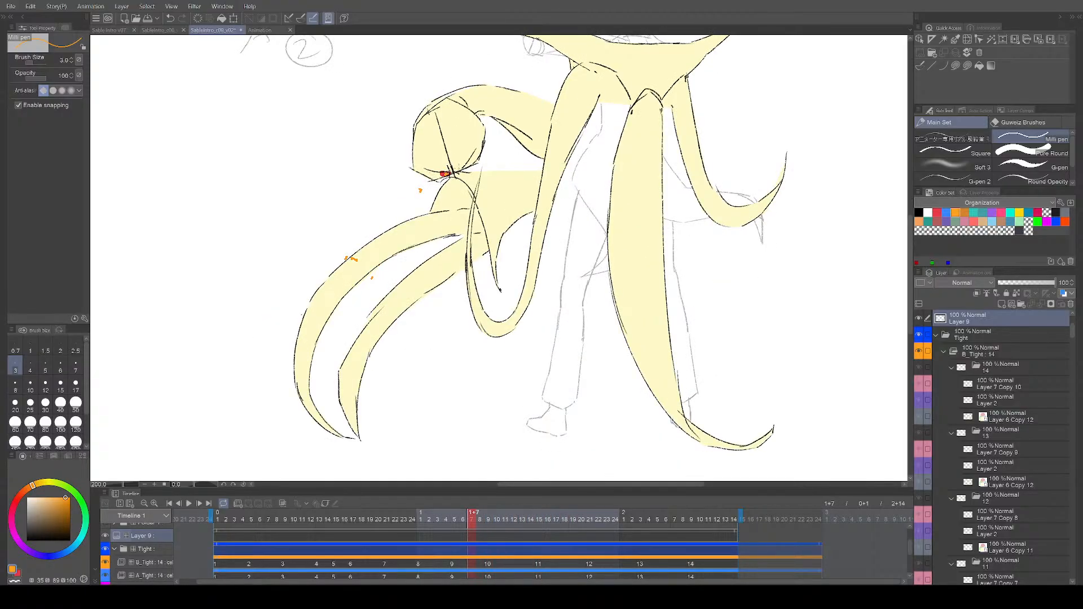
Step: Connect the upper tip's orange marks with one flowing curve from its cel 9 position down to its final position
{"action": "mouse_move", "coordinate": [446, 173]}
{"action": "left_mouse_down"}
{"action": "mouse_move", "coordinate": [389, 254]}
{"action": "mouse_move", "coordinate": [343, 269]}
{"action": "left_mouse_up"}
{"action": "key", "text": "ctrl+z"}
{"action": "mouse_move", "coordinate": [446, 173]}
{"action": "left_mouse_down"}
{"action": "mouse_move", "coordinate": [356, 278]}
{"action": "mouse_move", "coordinate": [343, 257]}
{"action": "mouse_move", "coordinate": [358, 258]}
{"action": "left_mouse_up"}
{"action": "key", "text": "ctrl+z"}
{"action": "left_click_drag", "start_coordinate": [524, 203], "coordinate": [519, 200]}
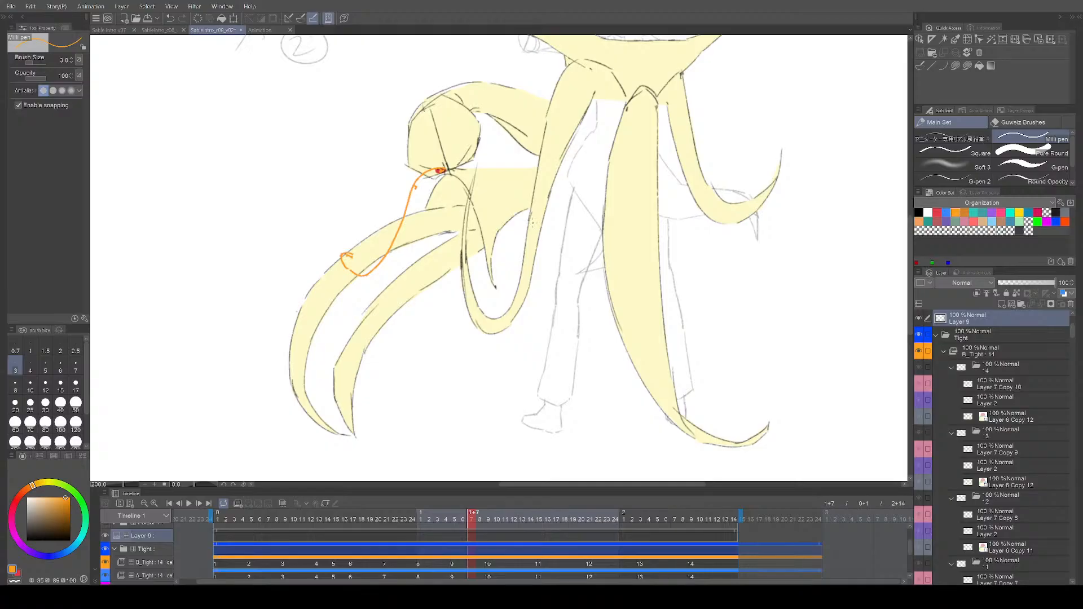
{"action": "left_click_drag", "start_coordinate": [533, 223], "coordinate": [538, 222]}
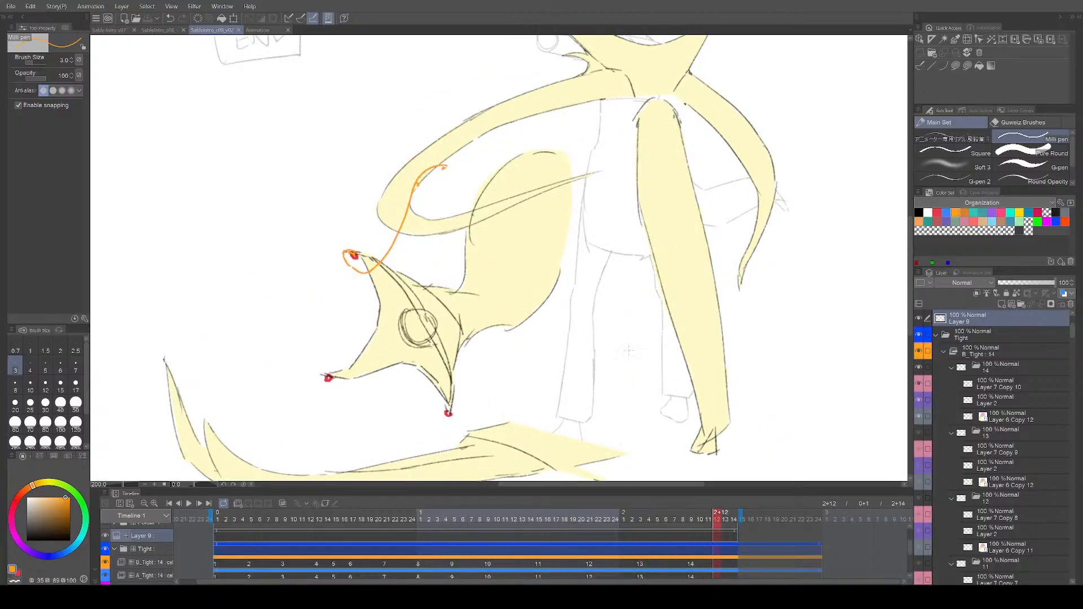
Step: Mark the lower-right tip in orange on Layer 9 for cels 14, 13, 12 and 11, working backward
{"action": "left_click", "coordinate": [449, 413]}
{"action": "key", "text": "Left"}
{"action": "key", "text": "Left"}
{"action": "key", "text": "Left"}
{"action": "key", "text": "Left"}
{"action": "key", "text": "Left"}
{"action": "key", "text": "Left"}
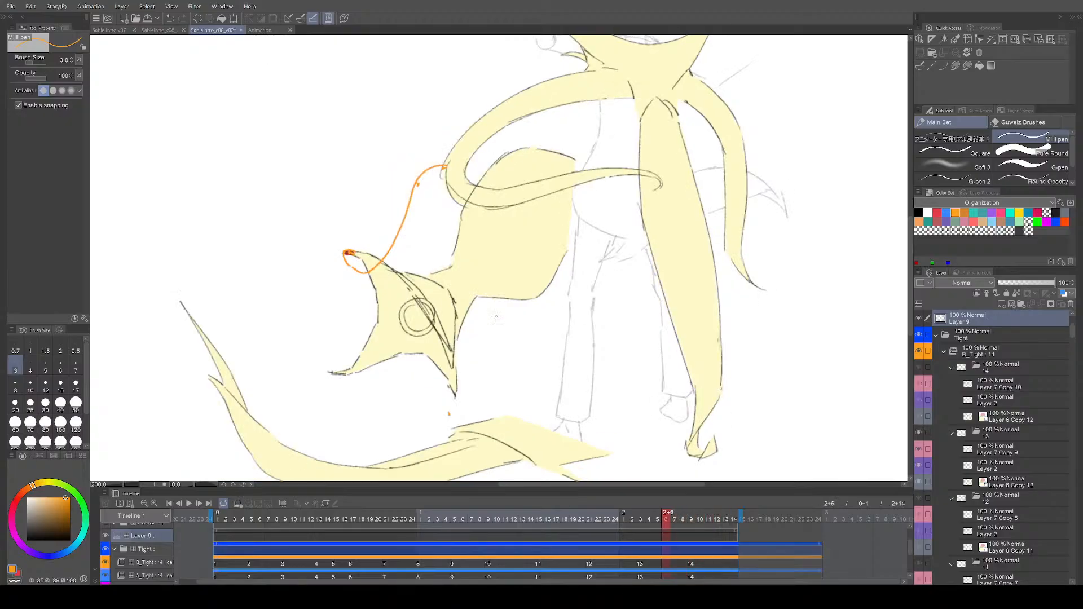
{"action": "key", "text": "Left"}
{"action": "key", "text": "Left"}
{"action": "key", "text": "Left"}
{"action": "key", "text": "Left"}
{"action": "key", "text": "Left"}
{"action": "key", "text": "Left"}
{"action": "key", "text": "Left"}
{"action": "key", "text": "Left"}
{"action": "key", "text": "Left"}
{"action": "key", "text": "Left"}
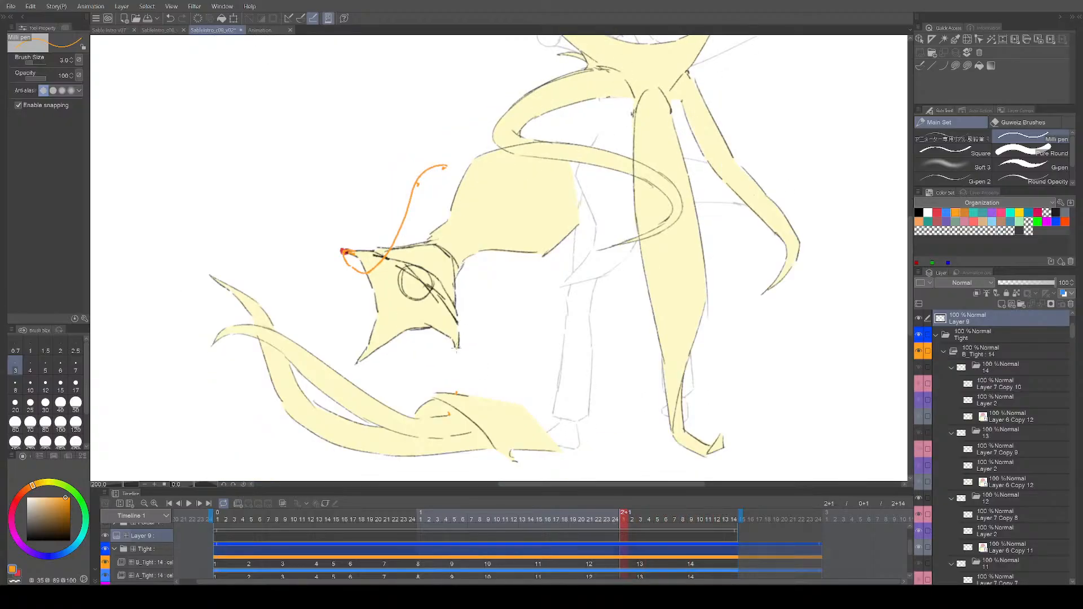
{"action": "key", "text": "Left"}
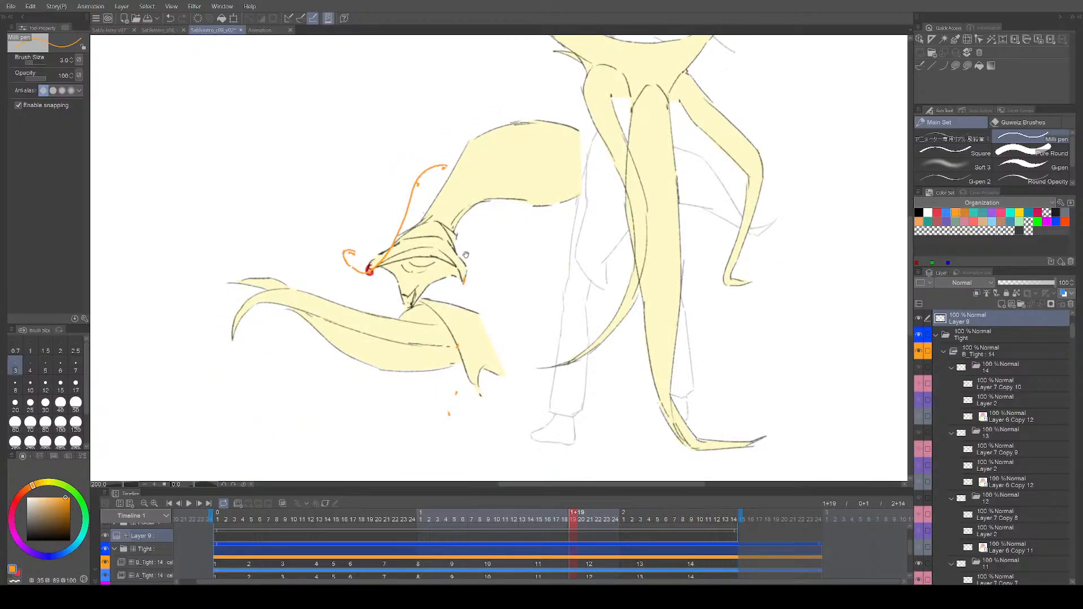
Step: Mark the lower-left tip in orange near its end position, stepping forward to cel 14
{"action": "key", "text": "Right"}
{"action": "key", "text": "Right"}
{"action": "key", "text": "Right"}
{"action": "key", "text": "Right"}
{"action": "key", "text": "Right"}
{"action": "key", "text": "Right"}
{"action": "key", "text": "Right"}
{"action": "key", "text": "Right"}
{"action": "key", "text": "Right"}
{"action": "key", "text": "Right"}
{"action": "key", "text": "Right"}
{"action": "key", "text": "Right"}
{"action": "key", "text": "Right"}
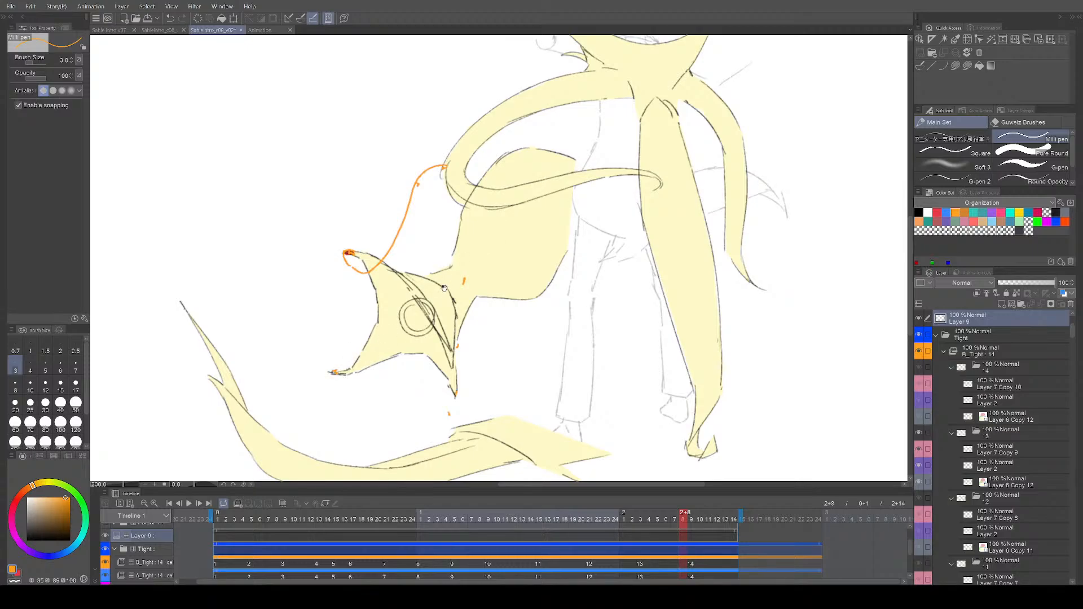
{"action": "key", "text": "Right"}
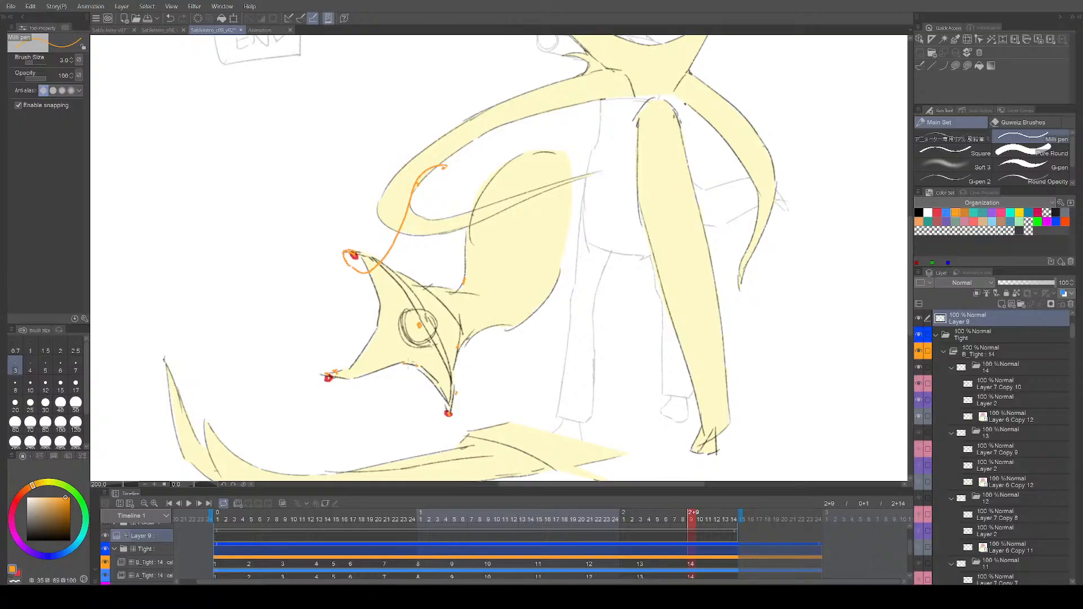
Step: Add orange reference marks on the cloth end's lower edge, left edge and central circle on cel 14
{"action": "key", "text": "ctrl+z"}
{"action": "left_click_drag", "start_coordinate": [404, 363], "coordinate": [418, 366]}
{"action": "mouse_move", "coordinate": [379, 307]}
{"action": "left_mouse_down"}
{"action": "mouse_move", "coordinate": [378, 320]}
{"action": "mouse_move", "coordinate": [429, 334]}
{"action": "left_mouse_up"}
{"action": "left_click_drag", "start_coordinate": [330, 374], "coordinate": [349, 377]}
{"action": "key", "text": "ctrl+z"}
Step: Step back through cel 13 and draw a small orange circle up and to the right of the lower-left tip
{"action": "key", "text": "Left"}
{"action": "key", "text": "Left"}
{"action": "key", "text": "Left"}
{"action": "key", "text": "Left"}
{"action": "key", "text": "Left"}
{"action": "key", "text": "Left"}
{"action": "key", "text": "Left"}
{"action": "key", "text": "Left"}
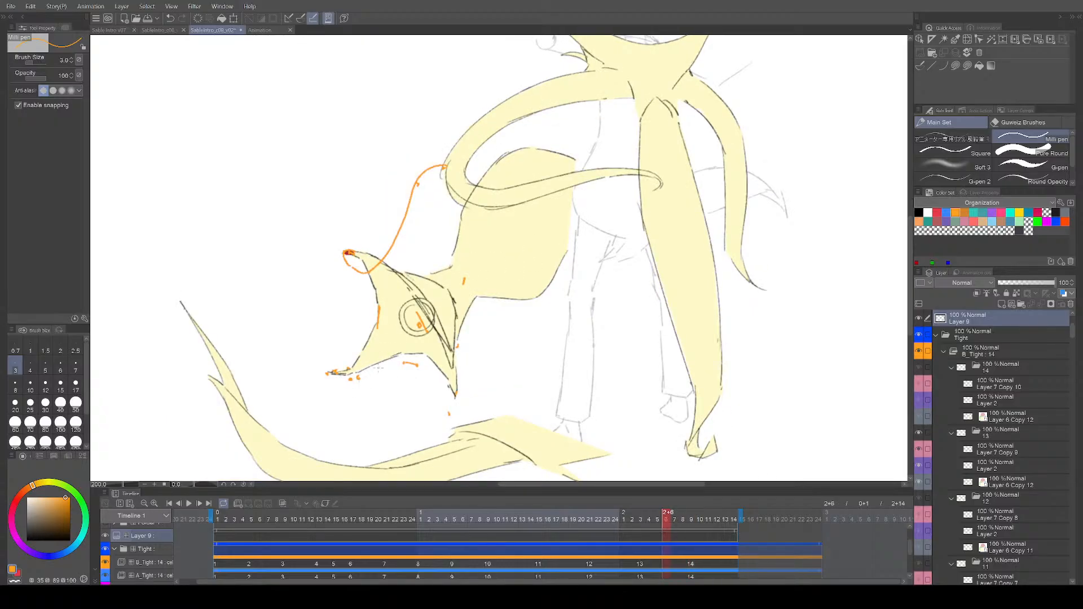
{"action": "left_click_drag", "start_coordinate": [374, 351], "coordinate": [377, 351]}
{"action": "key", "text": "Left"}
{"action": "key", "text": "Left"}
{"action": "key", "text": "Left"}
{"action": "key", "text": "Left"}
Step: Track the cloth end's central circle with orange marks, working back from cel 14 through cel 12 to the earlier cels
{"action": "key", "text": "Right"}
{"action": "key", "text": "Right"}
{"action": "key", "text": "Right"}
{"action": "key", "text": "Right"}
{"action": "key", "text": "Right"}
{"action": "key", "text": "Right"}
{"action": "key", "text": "Right"}
{"action": "key", "text": "Right"}
{"action": "key", "text": "Right"}
{"action": "key", "text": "Right"}
{"action": "key", "text": "Right"}
{"action": "key", "text": "Right"}
{"action": "key", "text": "Right"}
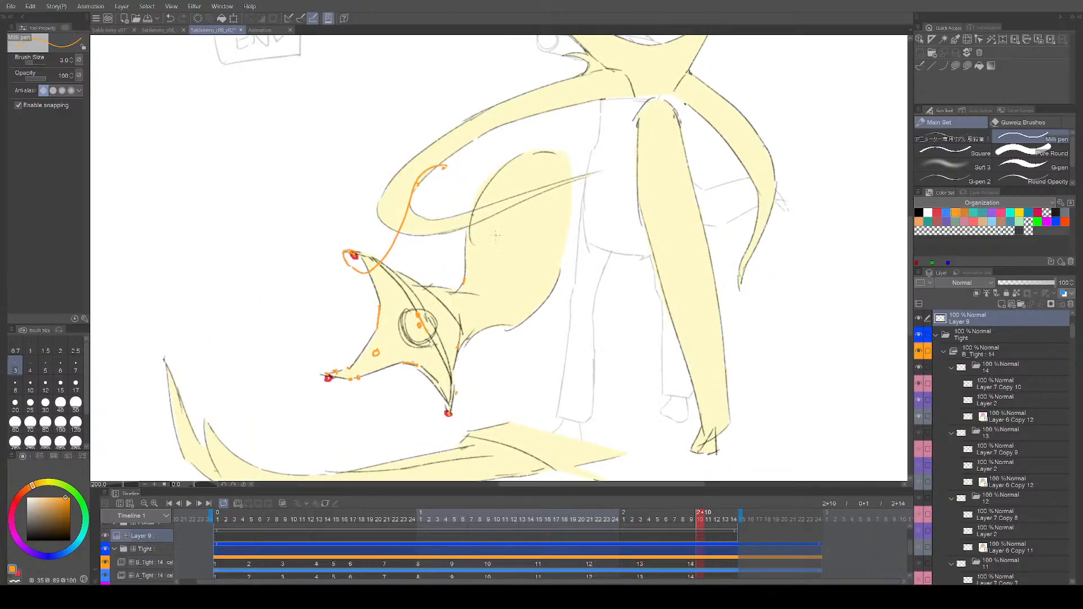
{"action": "key", "text": "Left"}
{"action": "key", "text": "Left"}
{"action": "key", "text": "Left"}
{"action": "key", "text": "Left"}
{"action": "key", "text": "Left"}
{"action": "key", "text": "Left"}
{"action": "key", "text": "Left"}
{"action": "key", "text": "Left"}
{"action": "key", "text": "Left"}
{"action": "key", "text": "Left"}
{"action": "key", "text": "Left"}
{"action": "key", "text": "Left"}
{"action": "key", "text": "Left"}
{"action": "key", "text": "Left"}
{"action": "key", "text": "Left"}
{"action": "key", "text": "Left"}
{"action": "key", "text": "Left"}
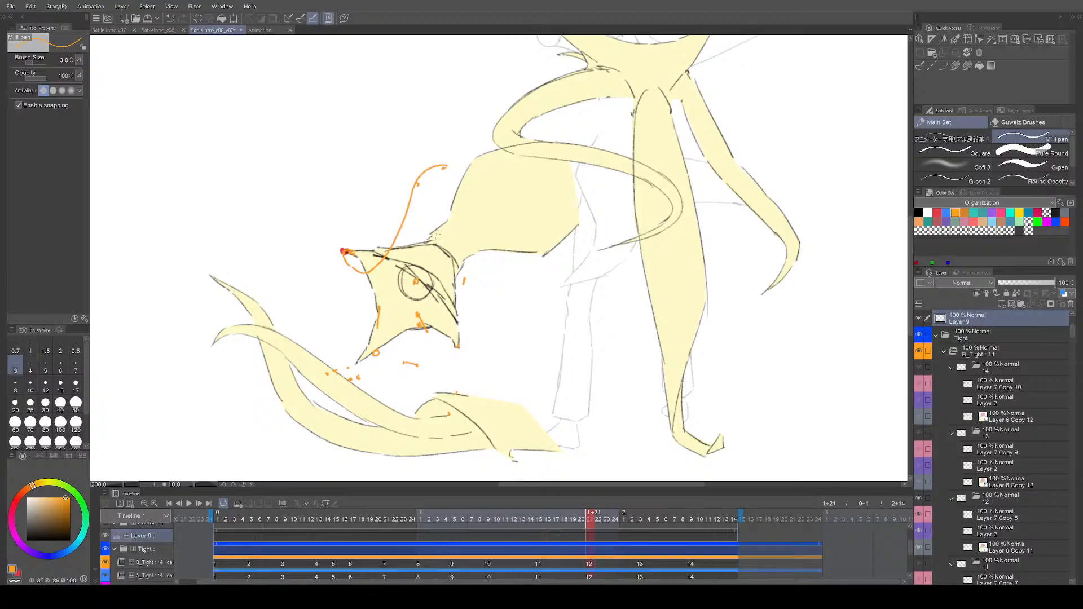
{"action": "key", "text": "Left"}
{"action": "key", "text": "Left"}
{"action": "key", "text": "Left"}
{"action": "key", "text": "Left"}
{"action": "key", "text": "Left"}
{"action": "key", "text": "Left"}
{"action": "key", "text": "Left"}
{"action": "left_click_drag", "start_coordinate": [436, 155], "coordinate": [438, 155]}
Step: Step forward through the cels to cel 14, examining how the circle's marks follow the cloth
{"action": "key", "text": "Right"}
{"action": "key", "text": "Right"}
{"action": "key", "text": "Right"}
{"action": "key", "text": "Right"}
{"action": "key", "text": "Right"}
{"action": "key", "text": "Right"}
{"action": "key", "text": "Right"}
{"action": "key", "text": "Right"}
{"action": "key", "text": "Right"}
{"action": "key", "text": "Right"}
{"action": "key", "text": "Right"}
{"action": "key", "text": "Right"}
{"action": "key", "text": "Right"}
{"action": "key", "text": "Right"}
{"action": "key", "text": "Right"}
{"action": "key", "text": "Right"}
{"action": "key", "text": "Right"}
{"action": "key", "text": "Right"}
{"action": "key", "text": "Right"}
{"action": "key", "text": "Right"}
{"action": "key", "text": "Right"}
{"action": "key", "text": "Right"}
{"action": "key", "text": "Right"}
{"action": "key", "text": "Right"}
{"action": "key", "text": "Right"}
{"action": "key", "text": "Right"}
{"action": "key", "text": "Right"}
{"action": "key", "text": "Right"}
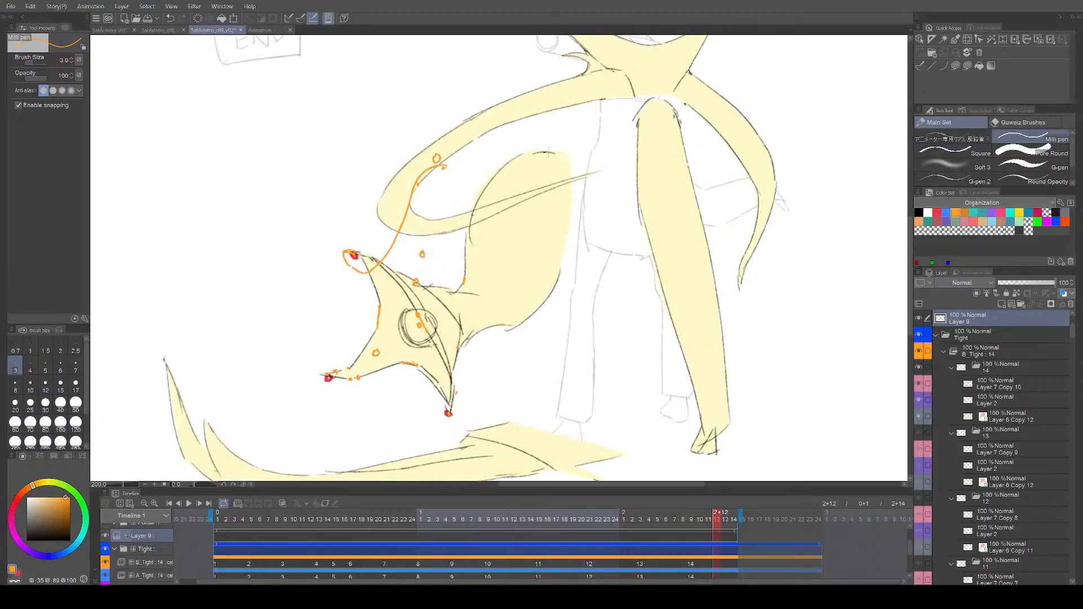
Step: Sketch a large orange arc left of the cloth and mark spacing ticks along its length
{"action": "mouse_move", "coordinate": [221, 336]}
{"action": "left_mouse_down"}
{"action": "mouse_move", "coordinate": [238, 332]}
{"action": "mouse_move", "coordinate": [356, 189]}
{"action": "mouse_move", "coordinate": [229, 330]}
{"action": "mouse_move", "coordinate": [216, 309]}
{"action": "left_mouse_up"}
{"action": "key", "text": "ctrl+z"}
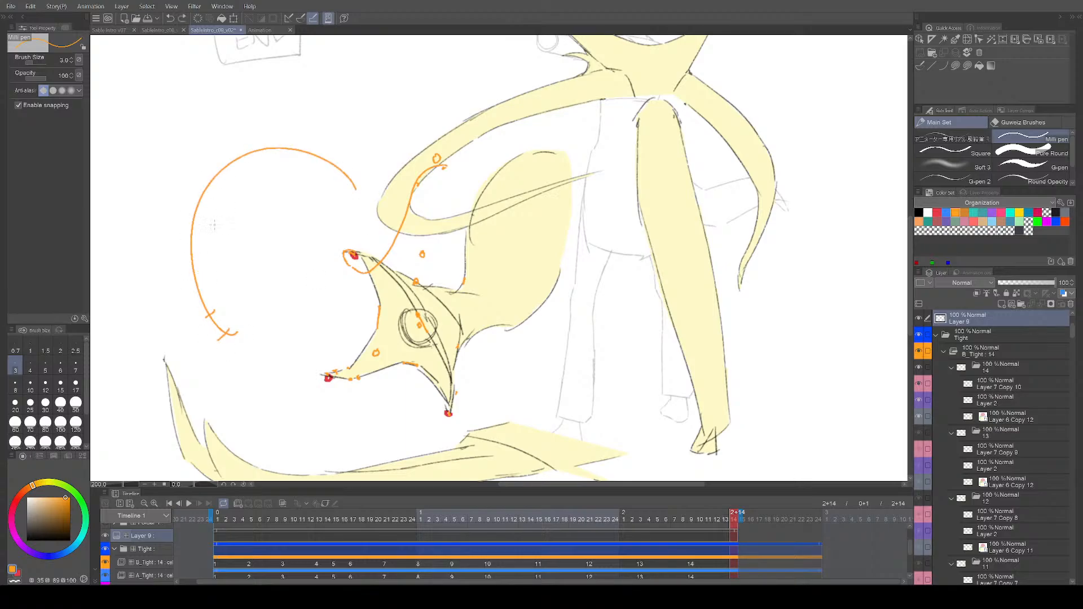
{"action": "left_click_drag", "start_coordinate": [209, 182], "coordinate": [251, 168]}
{"action": "left_click_drag", "start_coordinate": [269, 142], "coordinate": [292, 164]}
{"action": "left_click_drag", "start_coordinate": [226, 333], "coordinate": [329, 202]}
{"action": "key", "text": "ctrl+z"}
Step: Step back from the last frame through the earlier cels to review the cloth's tracked movement, and save the file
{"action": "key", "text": "Left"}
{"action": "key", "text": "Left"}
{"action": "key", "text": "Left"}
{"action": "key", "text": "Left"}
{"action": "key", "text": "Left"}
{"action": "key", "text": "Left"}
{"action": "key", "text": "Left"}
{"action": "key", "text": "Left"}
{"action": "key", "text": "Left"}
{"action": "key", "text": "Left"}
{"action": "key", "text": "Left"}
{"action": "key", "text": "Left"}
{"action": "key", "text": "Left"}
{"action": "key", "text": "Left"}
{"action": "key", "text": "Left"}
{"action": "key", "text": "Left"}
{"action": "key", "text": "Left"}
{"action": "key", "text": "Left"}
{"action": "key", "text": "Left"}
{"action": "key", "text": "Left"}
{"action": "key", "text": "Left"}
{"action": "key", "text": "Left"}
{"action": "key", "text": "Left"}
{"action": "key", "text": "Left"}
{"action": "key", "text": "Left"}
{"action": "key", "text": "Left"}
{"action": "key", "text": "Left"}
{"action": "key", "text": "Left"}
{"action": "key", "text": "Left"}
{"action": "key", "text": "Left"}
{"action": "key", "text": "Left"}
{"action": "key", "text": "Left"}
{"action": "key", "text": "Left"}
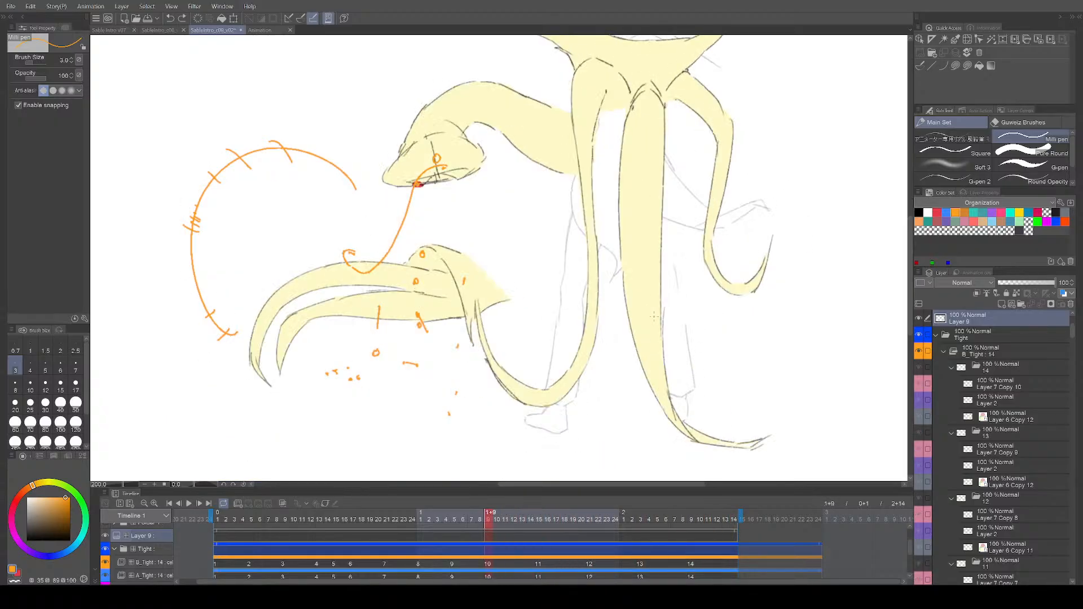
{"action": "left_click_drag", "start_coordinate": [633, 298], "coordinate": [657, 302]}
{"action": "key", "text": "ctrl+s"}
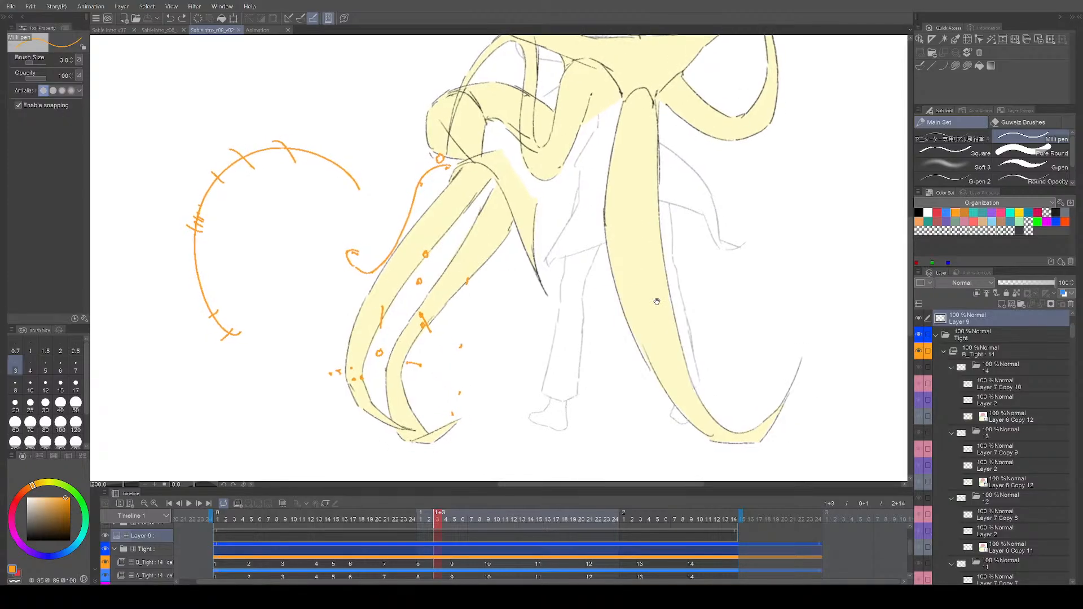
Step: Step forward to the last frame, examining how the cloth's tips travel through the orange marks
{"action": "key", "text": "Right"}
{"action": "key", "text": "Right"}
{"action": "key", "text": "Right"}
{"action": "key", "text": "Right"}
{"action": "key", "text": "Right"}
{"action": "key", "text": "Right"}
{"action": "key", "text": "Right"}
{"action": "key", "text": "Right"}
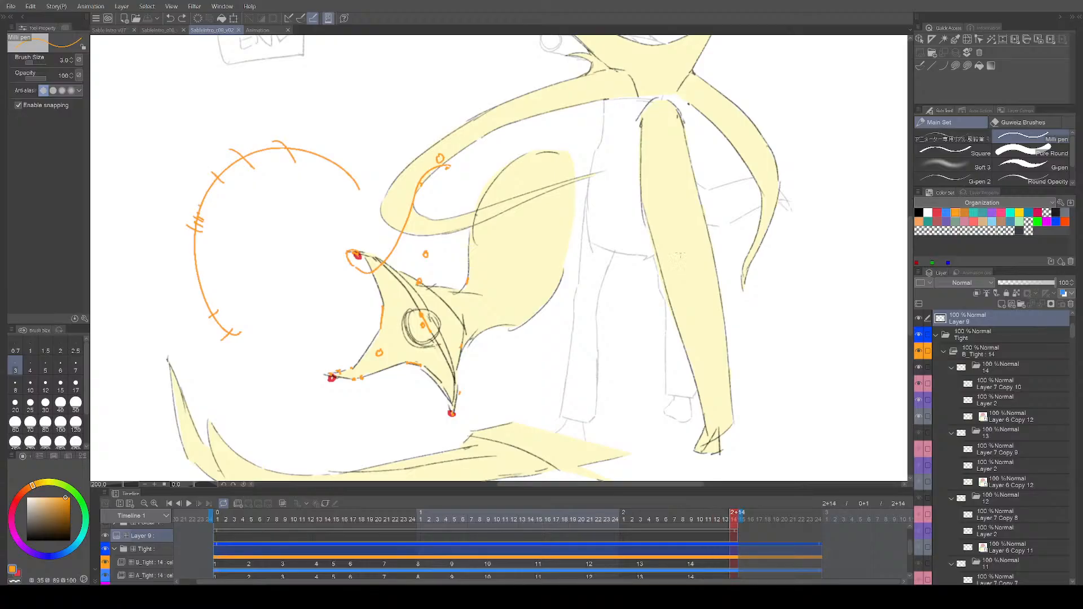
Step: Mark the right cloth strand's lower tip in orange on cel 14, working back through the preceding cels
{"action": "key", "text": "comma"}
{"action": "key", "text": "comma"}
{"action": "key", "text": "comma"}
{"action": "mouse_move", "coordinate": [791, 370]}
{"action": "left_mouse_down"}
{"action": "mouse_move", "coordinate": [760, 383]}
{"action": "mouse_move", "coordinate": [781, 376]}
{"action": "mouse_move", "coordinate": [761, 359]}
{"action": "left_mouse_up"}
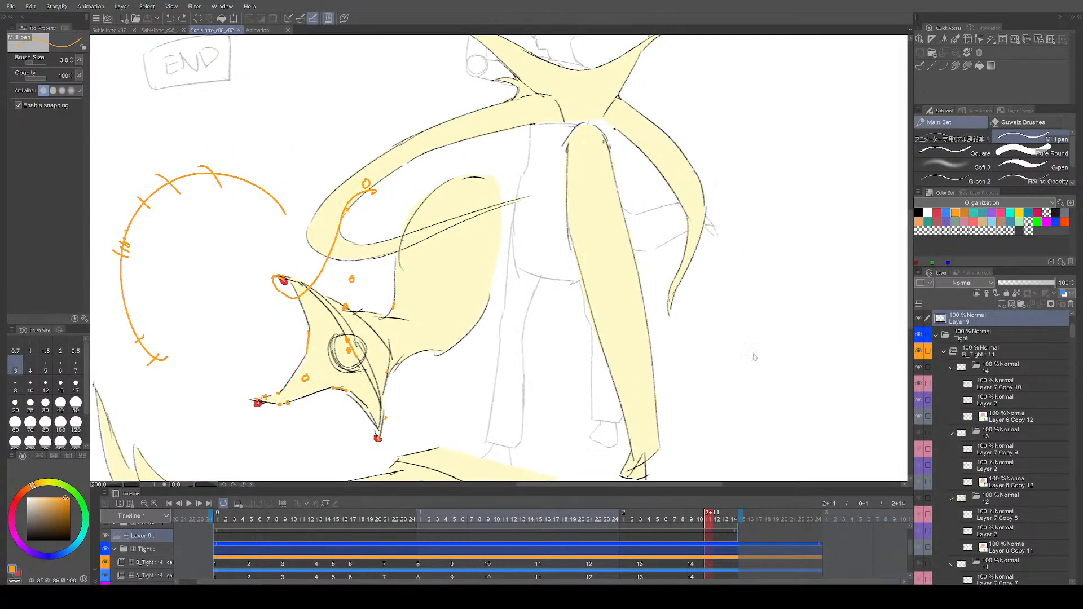
{"action": "key", "text": "comma"}
{"action": "key", "text": "comma"}
{"action": "left_click", "coordinate": [668, 309]}
{"action": "key", "text": "period"}
{"action": "key", "text": "period"}
{"action": "key", "text": "period"}
{"action": "key", "text": "period"}
{"action": "key", "text": "comma"}
{"action": "key", "text": "comma"}
{"action": "key", "text": "comma"}
{"action": "key", "text": "comma"}
{"action": "key", "text": "comma"}
{"action": "key", "text": "comma"}
{"action": "key", "text": "comma"}
{"action": "key", "text": "comma"}
{"action": "key", "text": "comma"}
{"action": "key", "text": "comma"}
{"action": "key", "text": "comma"}
{"action": "key", "text": "comma"}
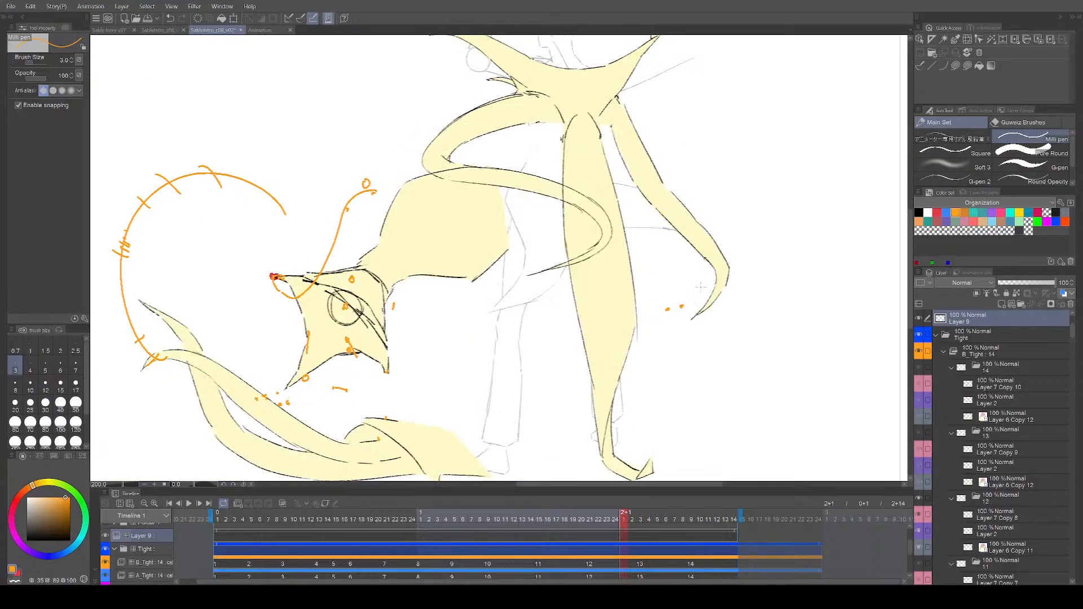
Step: Go back to the earlier frames and add an orange dot above the right strand and an orange circle beside it
{"action": "key", "text": "comma"}
{"action": "key", "text": "comma"}
{"action": "key", "text": "comma"}
{"action": "key", "text": "comma"}
{"action": "key", "text": "comma"}
{"action": "key", "text": "comma"}
{"action": "key", "text": "comma"}
{"action": "key", "text": "comma"}
{"action": "key", "text": "comma"}
{"action": "key", "text": "comma"}
{"action": "key", "text": "comma"}
{"action": "key", "text": "comma"}
{"action": "key", "text": "comma"}
{"action": "key", "text": "comma"}
{"action": "key", "text": "comma"}
{"action": "key", "text": "comma"}
{"action": "key", "text": "comma"}
{"action": "key", "text": "comma"}
{"action": "key", "text": "comma"}
{"action": "key", "text": "comma"}
{"action": "key", "text": "comma"}
{"action": "key", "text": "comma"}
{"action": "key", "text": "comma"}
{"action": "left_click", "coordinate": [678, 53]}
{"action": "left_click_drag", "start_coordinate": [695, 192], "coordinate": [686, 185]}
Step: Track the right cloth strand with orange circles and dots, working forward frame by frame through the cels
{"action": "key", "text": "period"}
{"action": "key", "text": "period"}
{"action": "key", "text": "period"}
{"action": "key", "text": "period"}
{"action": "left_click_drag", "start_coordinate": [662, 278], "coordinate": [667, 284]}
{"action": "key", "text": "period"}
{"action": "key", "text": "period"}
{"action": "key", "text": "period"}
{"action": "left_click_drag", "start_coordinate": [640, 326], "coordinate": [706, 327]}
{"action": "key", "text": "period"}
{"action": "key", "text": "period"}
{"action": "key", "text": "period"}
{"action": "key", "text": "period"}
{"action": "key", "text": "period"}
{"action": "key", "text": "period"}
{"action": "key", "text": "period"}
{"action": "key", "text": "period"}
{"action": "mouse_move", "coordinate": [688, 240]}
{"action": "left_mouse_down"}
{"action": "mouse_move", "coordinate": [682, 247]}
{"action": "mouse_move", "coordinate": [689, 239]}
{"action": "left_mouse_up"}
{"action": "key", "text": "period"}
{"action": "key", "text": "period"}
{"action": "key", "text": "period"}
{"action": "key", "text": "period"}
{"action": "key", "text": "period"}
{"action": "key", "text": "period"}
{"action": "scroll", "coordinate": [725, 310], "scroll_direction": "down", "scroll_amount": 4}
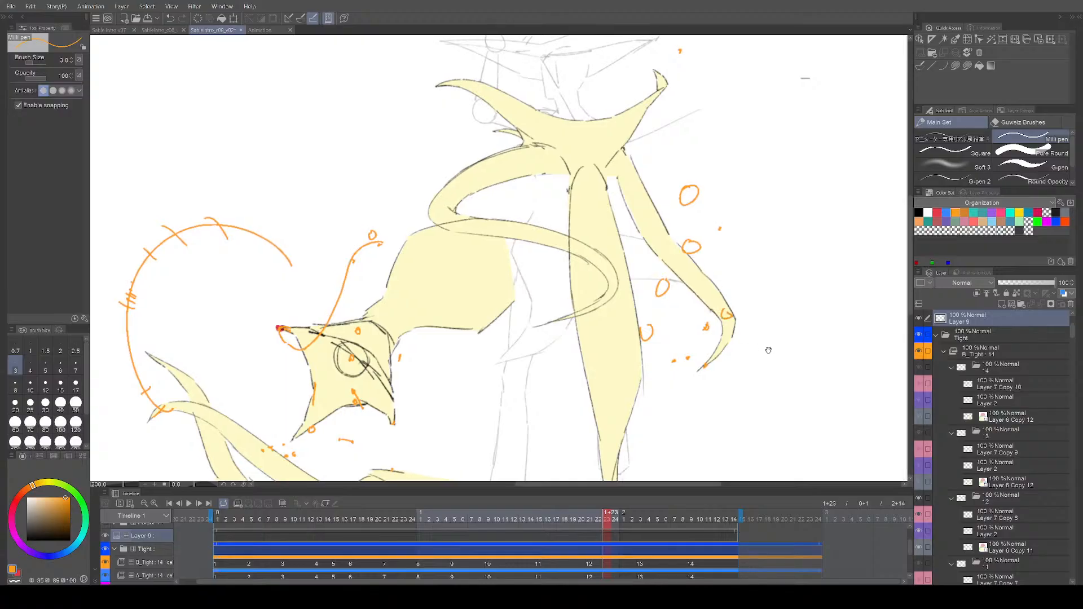
Step: Add small orange marks along the lower-left trailing strand, stepping forward to cel 13
{"action": "left_click_drag", "start_coordinate": [754, 369], "coordinate": [724, 359]}
{"action": "left_click_drag", "start_coordinate": [655, 339], "coordinate": [673, 337]}
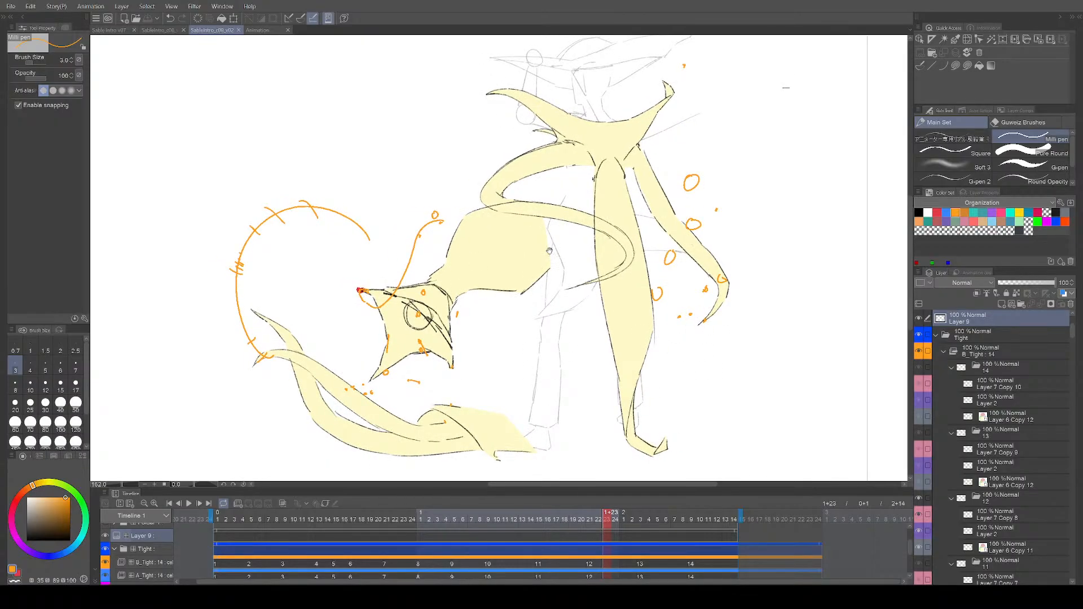
{"action": "left_click_drag", "start_coordinate": [285, 352], "coordinate": [292, 360]}
{"action": "left_click_drag", "start_coordinate": [353, 400], "coordinate": [354, 404]}
{"action": "left_click_drag", "start_coordinate": [423, 432], "coordinate": [427, 433]}
{"action": "key", "text": "Right"}
{"action": "key", "text": "Right"}
{"action": "key", "text": "Right"}
{"action": "key", "text": "Right"}
{"action": "key", "text": "Right"}
{"action": "key", "text": "Right"}
{"action": "key", "text": "Right"}
{"action": "key", "text": "Left"}
Step: Sketch an orange two-segment jointed line in the upper-left empty area, with small circles at its joint and end
{"action": "mouse_move", "coordinate": [167, 244]}
{"action": "left_mouse_down"}
{"action": "mouse_move", "coordinate": [190, 121]}
{"action": "mouse_move", "coordinate": [320, 105]}
{"action": "left_mouse_up"}
{"action": "left_click_drag", "start_coordinate": [191, 119], "coordinate": [197, 117]}
{"action": "left_click_drag", "start_coordinate": [320, 105], "coordinate": [326, 104]}
{"action": "left_click_drag", "start_coordinate": [168, 239], "coordinate": [174, 248]}
Step: Sketch swinging jointed segments in orange, extending up and to the right from the top of the large arc
{"action": "left_click_drag", "start_coordinate": [263, 209], "coordinate": [424, 123]}
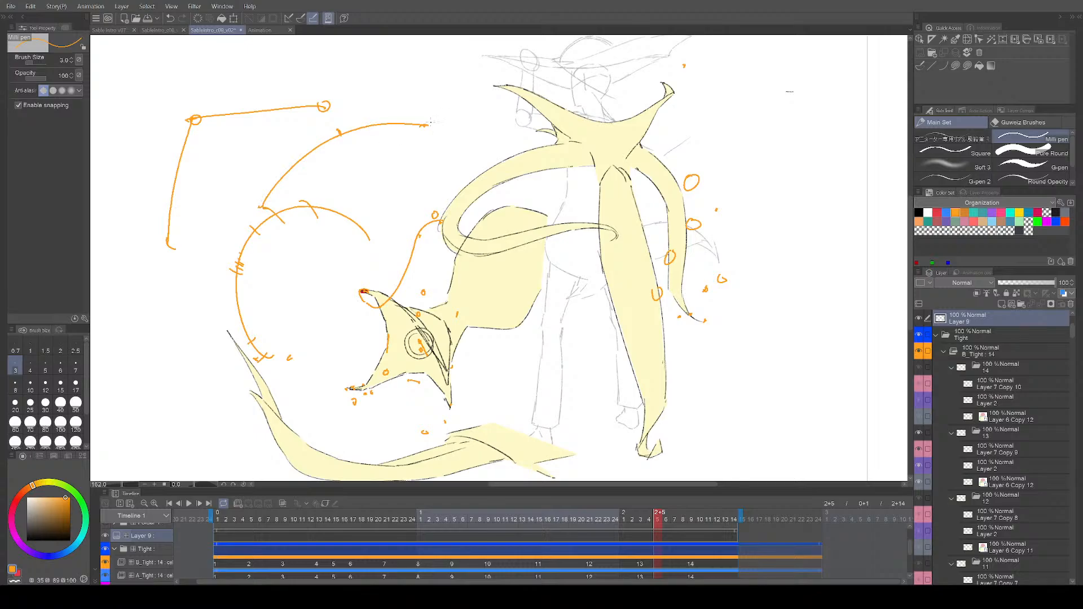
{"action": "mouse_move", "coordinate": [295, 208]}
{"action": "left_mouse_down"}
{"action": "mouse_move", "coordinate": [366, 119]}
{"action": "mouse_move", "coordinate": [460, 86]}
{"action": "left_mouse_up"}
{"action": "mouse_move", "coordinate": [381, 220]}
{"action": "left_mouse_down"}
{"action": "mouse_move", "coordinate": [389, 93]}
{"action": "mouse_move", "coordinate": [382, 102]}
{"action": "mouse_move", "coordinate": [432, 161]}
{"action": "mouse_move", "coordinate": [470, 107]}
{"action": "left_mouse_up"}
{"action": "key", "text": "ctrl+z"}
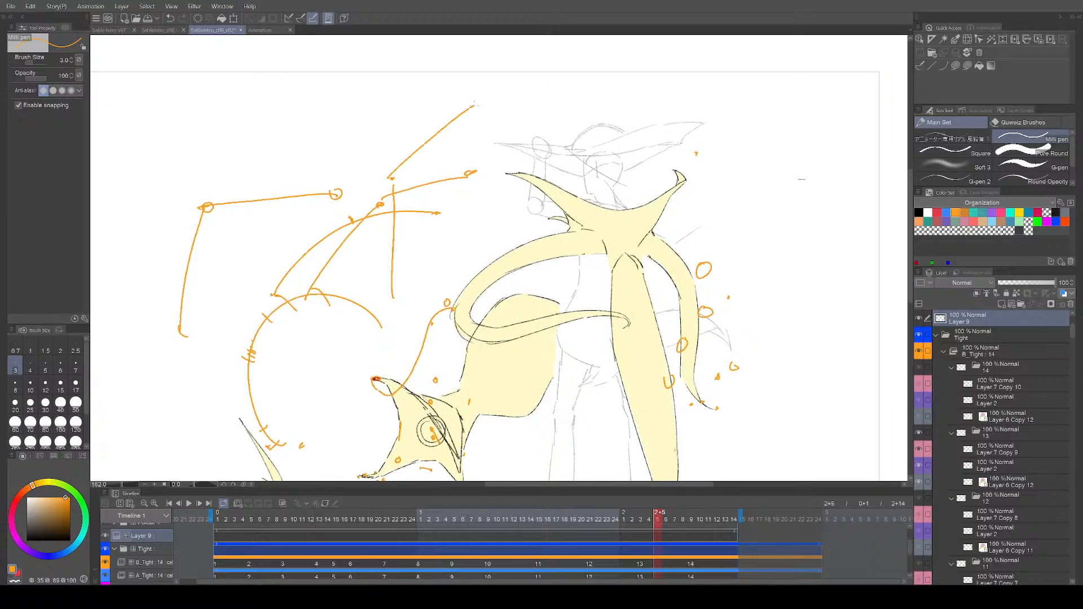
Step: Fan straight orange segments out from the jointed sketch's upper pivot, undoing the misplaced strokes
{"action": "left_click_drag", "start_coordinate": [393, 286], "coordinate": [396, 297]}
{"action": "key", "text": "ctrl+z"}
{"action": "mouse_move", "coordinate": [393, 123]}
{"action": "left_mouse_down"}
{"action": "mouse_move", "coordinate": [453, 215]}
{"action": "mouse_move", "coordinate": [417, 168]}
{"action": "mouse_move", "coordinate": [429, 196]}
{"action": "left_mouse_up"}
{"action": "key", "text": "ctrl+z"}
{"action": "key", "text": "ctrl+z"}
{"action": "left_click_drag", "start_coordinate": [389, 137], "coordinate": [469, 217]}
{"action": "key", "text": "ctrl+z"}
{"action": "mouse_move", "coordinate": [395, 163]}
{"action": "left_mouse_down"}
{"action": "mouse_move", "coordinate": [476, 220]}
{"action": "mouse_move", "coordinate": [379, 95]}
{"action": "left_mouse_up"}
Step: Connect the ends of the fanned segments with curved orange arcs and save the file
{"action": "mouse_move", "coordinate": [461, 224]}
{"action": "left_mouse_down"}
{"action": "mouse_move", "coordinate": [472, 220]}
{"action": "mouse_move", "coordinate": [400, 296]}
{"action": "mouse_move", "coordinate": [276, 292]}
{"action": "left_mouse_up"}
{"action": "left_click_drag", "start_coordinate": [388, 179], "coordinate": [357, 216]}
{"action": "mouse_move", "coordinate": [376, 87]}
{"action": "left_mouse_down"}
{"action": "mouse_move", "coordinate": [403, 89]}
{"action": "mouse_move", "coordinate": [476, 251]}
{"action": "left_mouse_up"}
{"action": "key", "text": "ctrl+z"}
{"action": "left_click_drag", "start_coordinate": [378, 89], "coordinate": [438, 213]}
{"action": "left_click_drag", "start_coordinate": [583, 345], "coordinate": [587, 307]}
{"action": "key", "text": "ctrl+s"}
{"action": "scroll", "coordinate": [607, 331], "scroll_direction": "down", "scroll_amount": 5}
{"action": "scroll", "coordinate": [599, 354], "scroll_direction": "up", "scroll_amount": 3}
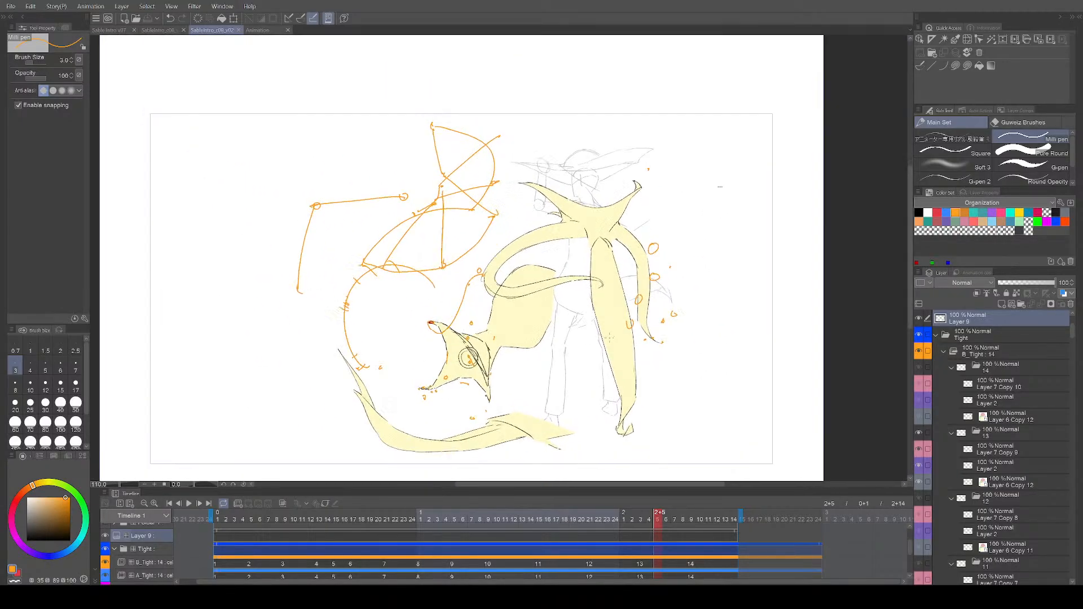
Step: Undo all the orange jointed sketches, arcs and tracking marks drawn on Layer 9 around the cloth
{"action": "key", "text": "ctrl+z"}
{"action": "key", "text": "ctrl+z"}
{"action": "key", "text": "ctrl+z"}
{"action": "key", "text": "ctrl+z"}
{"action": "key", "text": "ctrl+z"}
{"action": "key", "text": "ctrl+z"}
{"action": "key", "text": "ctrl+z"}
{"action": "key", "text": "ctrl+z"}
{"action": "key", "text": "ctrl+z"}
{"action": "key", "text": "ctrl+z"}
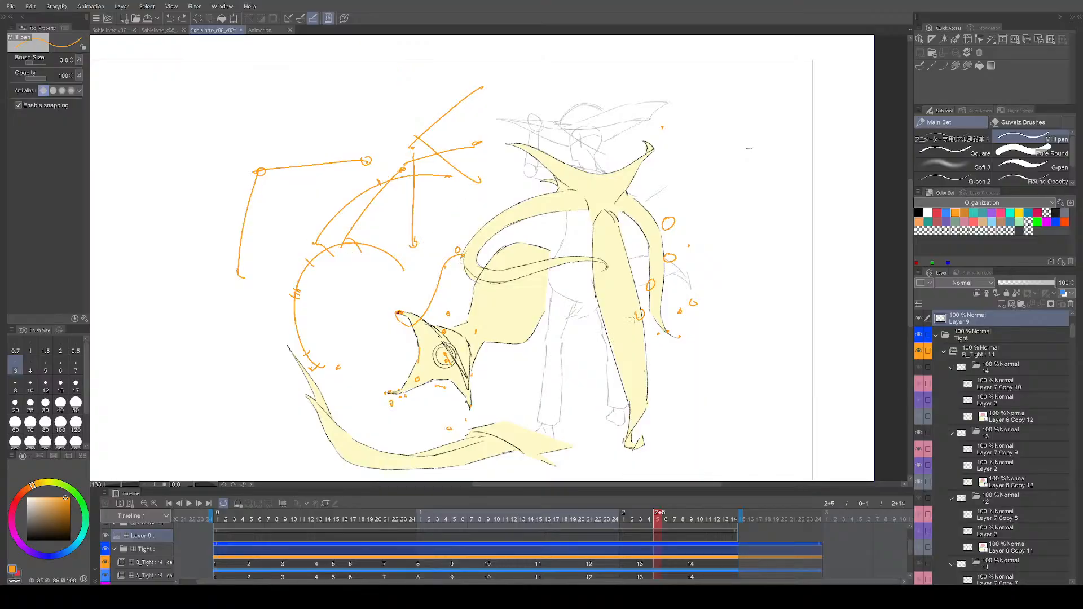
{"action": "key", "text": "ctrl+z"}
{"action": "key", "text": "ctrl+z"}
{"action": "key", "text": "ctrl+z"}
{"action": "key", "text": "ctrl+z"}
{"action": "key", "text": "ctrl+z"}
{"action": "key", "text": "ctrl+z"}
{"action": "key", "text": "ctrl+z"}
{"action": "key", "text": "ctrl+z"}
{"action": "key", "text": "ctrl+z"}
{"action": "key", "text": "ctrl+z"}
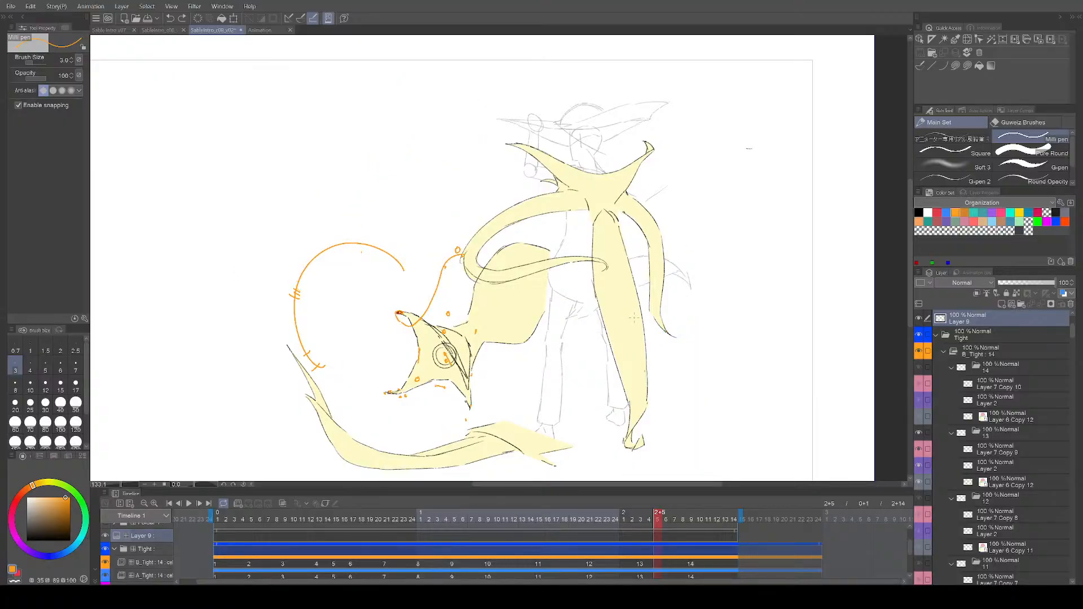
{"action": "key", "text": "ctrl+z"}
{"action": "key", "text": "ctrl+z"}
{"action": "key", "text": "ctrl+z"}
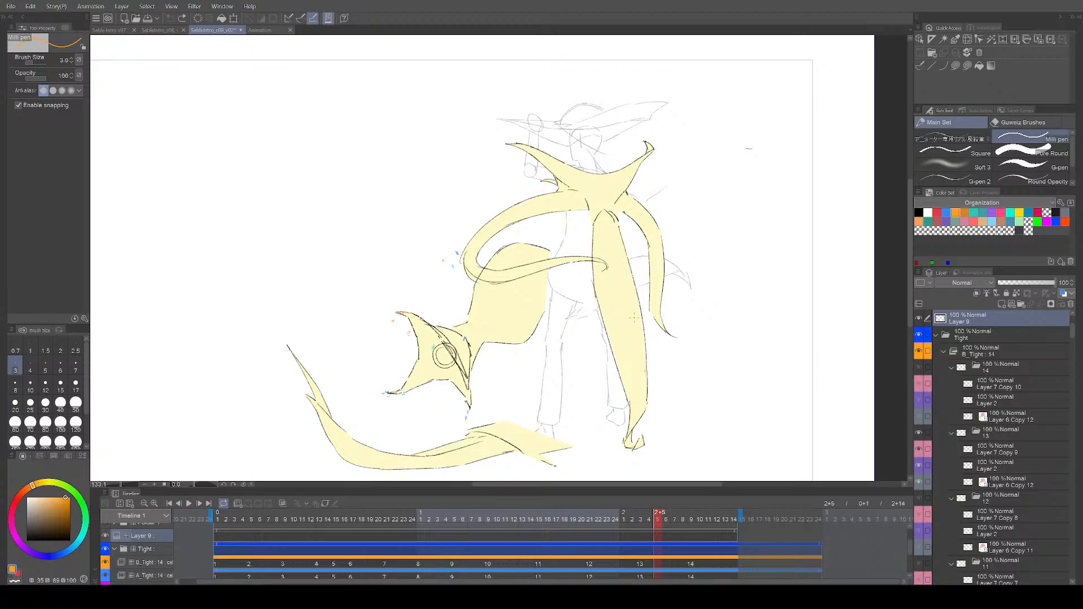
Step: Flip back and forth between B_Tight drawings 12, 13 and 14 to compare the cloth's positions and spacing
{"action": "left_click", "coordinate": [654, 518]}
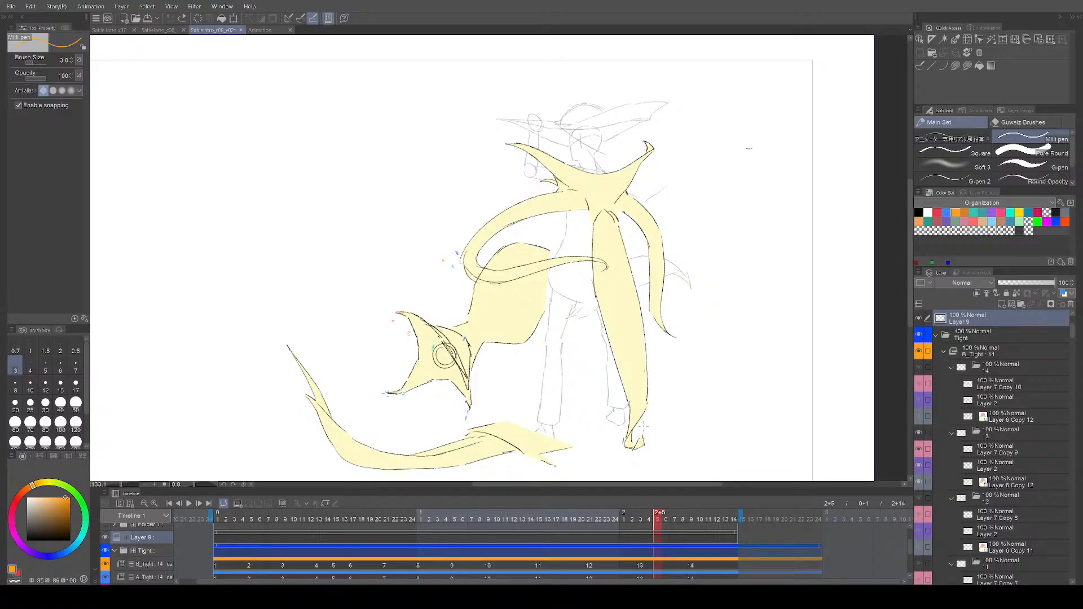
{"action": "left_click_drag", "start_coordinate": [655, 520], "coordinate": [599, 519]}
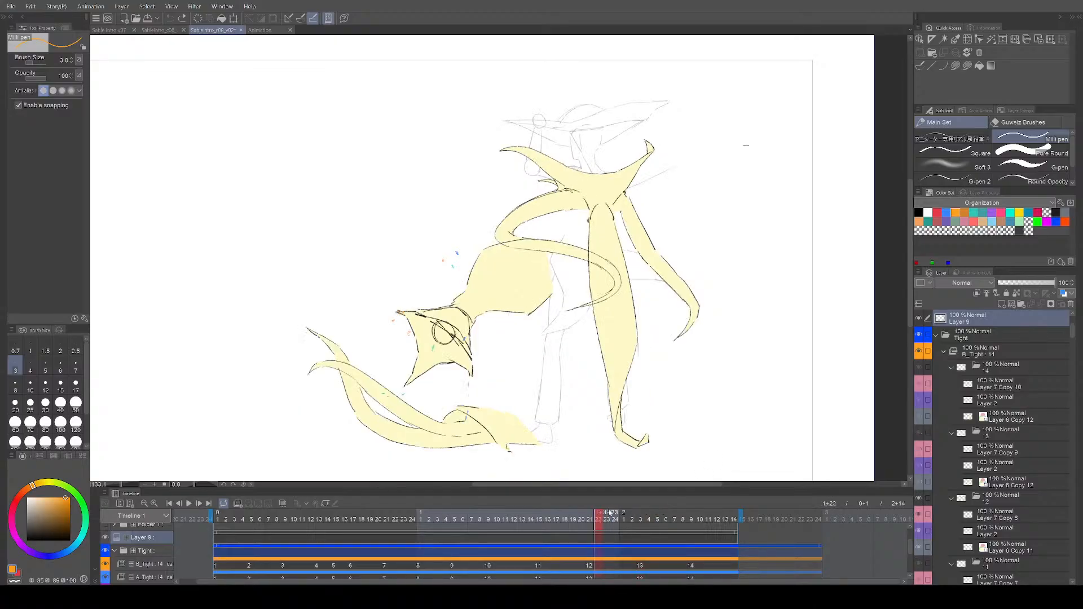
{"action": "left_click", "coordinate": [590, 566]}
{"action": "key", "text": "Right"}
{"action": "key", "text": "Right"}
{"action": "key", "text": "Right"}
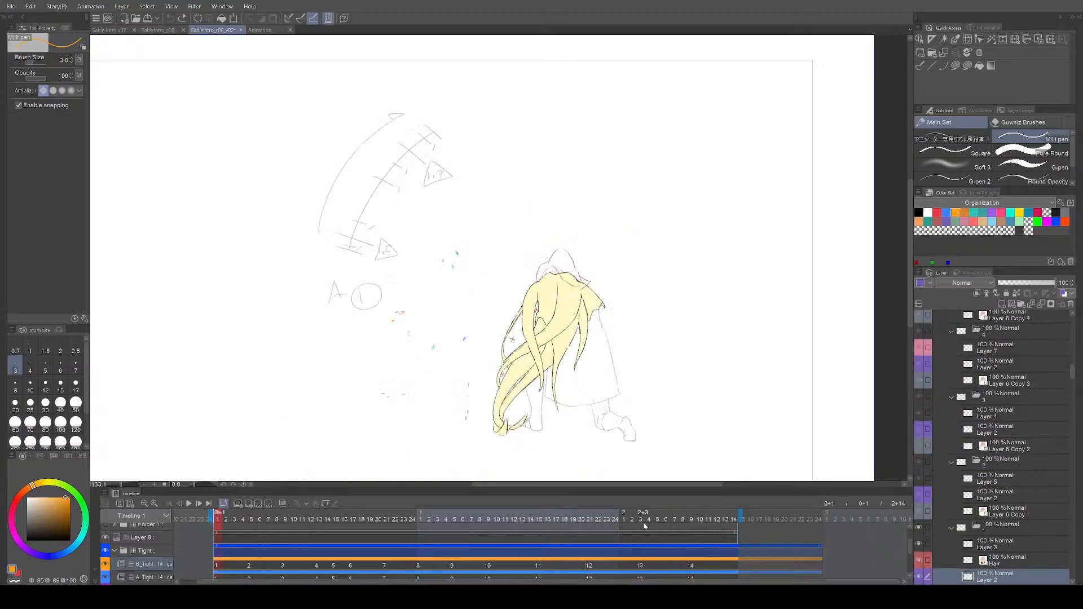
{"action": "key", "text": "Left"}
{"action": "key", "text": "Left"}
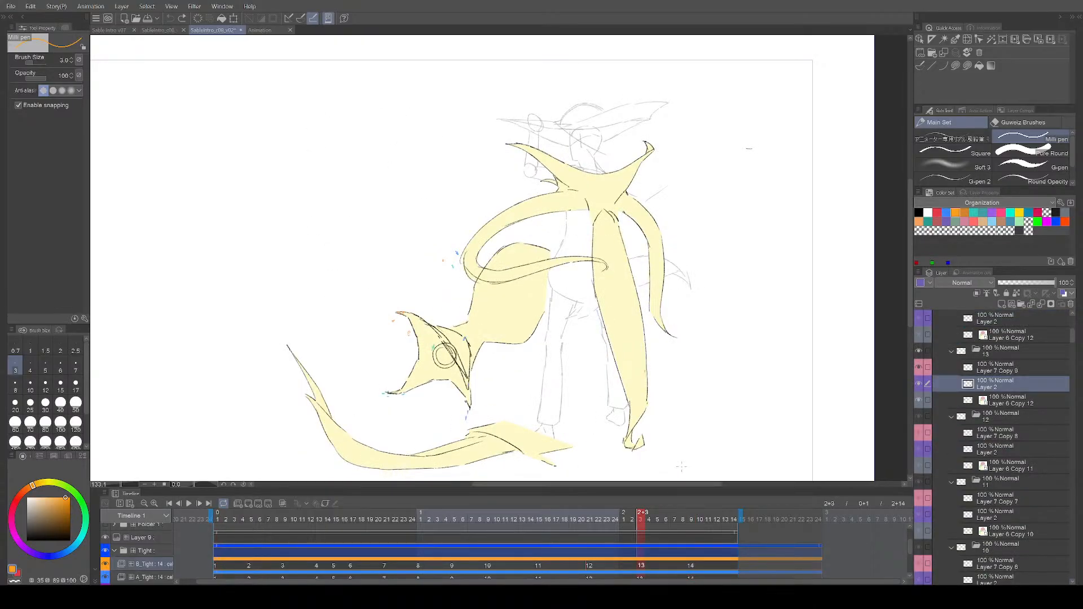
{"action": "key", "text": "Right"}
{"action": "key", "text": "Right"}
{"action": "key", "text": "Left"}
{"action": "key", "text": "Left"}
{"action": "key", "text": "Right"}
{"action": "key", "text": "Left"}
{"action": "key", "text": "Left"}
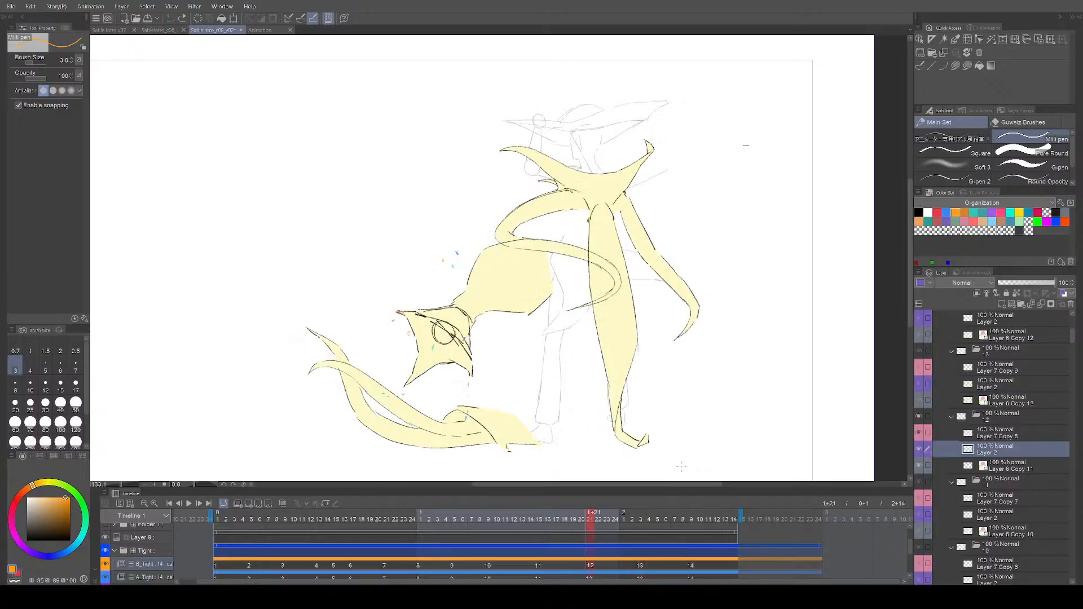
{"action": "key", "text": "Right"}
{"action": "key", "text": "Left"}
Step: Hide Layer 9, step through the final cloth drawings to drawing 14, and save the file
{"action": "left_click", "coordinate": [105, 538]}
{"action": "key", "text": "Left"}
{"action": "key", "text": "Right"}
{"action": "key", "text": "Right"}
{"action": "key", "text": "Right"}
{"action": "key", "text": "Right"}
{"action": "key", "text": "Right"}
{"action": "key", "text": "Left"}
{"action": "key", "text": "Left"}
{"action": "mouse_move", "coordinate": [733, 341]}
{"action": "left_mouse_down"}
{"action": "mouse_move", "coordinate": [739, 324]}
{"action": "mouse_move", "coordinate": [745, 334]}
{"action": "left_mouse_up"}
{"action": "key", "text": "ctrl+s"}
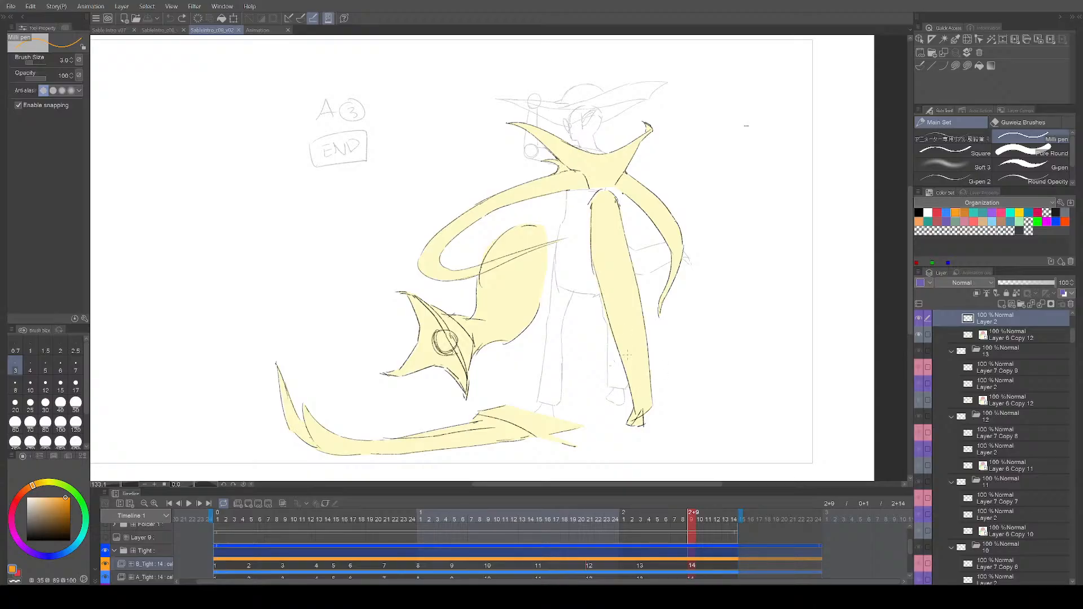
Step: Select Layer 9, make it visible again, and save the file
{"action": "scroll", "coordinate": [628, 356], "scroll_direction": "down", "scroll_amount": 2}
{"action": "mouse_move", "coordinate": [662, 367]}
{"action": "left_mouse_down"}
{"action": "mouse_move", "coordinate": [714, 399]}
{"action": "mouse_move", "coordinate": [733, 374]}
{"action": "mouse_move", "coordinate": [736, 384]}
{"action": "mouse_move", "coordinate": [717, 358]}
{"action": "mouse_move", "coordinate": [716, 388]}
{"action": "mouse_move", "coordinate": [739, 376]}
{"action": "left_mouse_up"}
{"action": "scroll", "coordinate": [143, 546], "scroll_direction": "up", "scroll_amount": 1}
{"action": "left_click", "coordinate": [143, 546]}
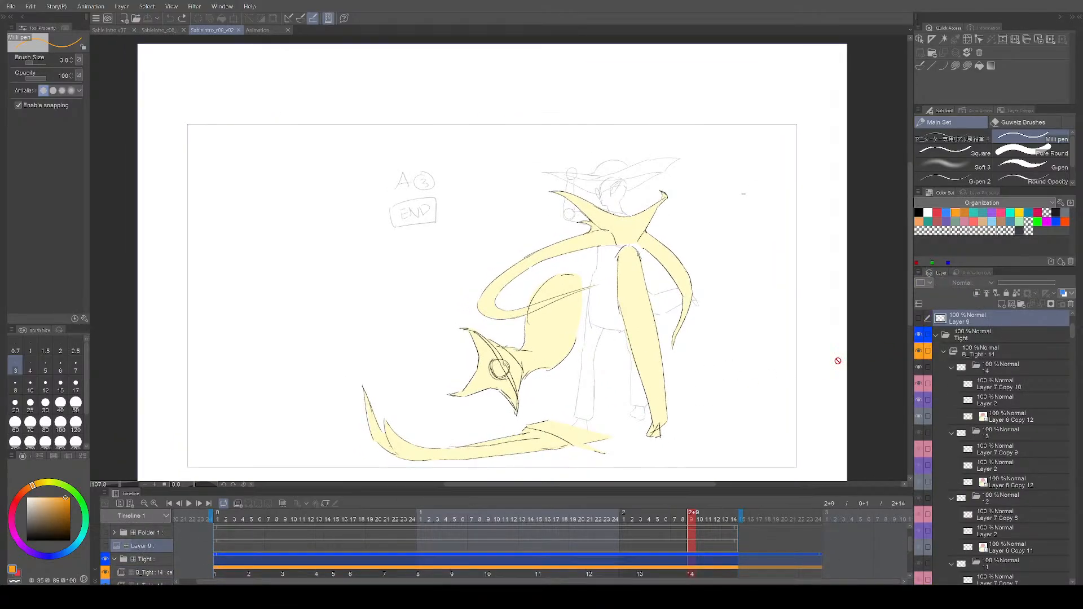
{"action": "left_click", "coordinate": [134, 547]}
{"action": "key", "text": "ctrl+y"}
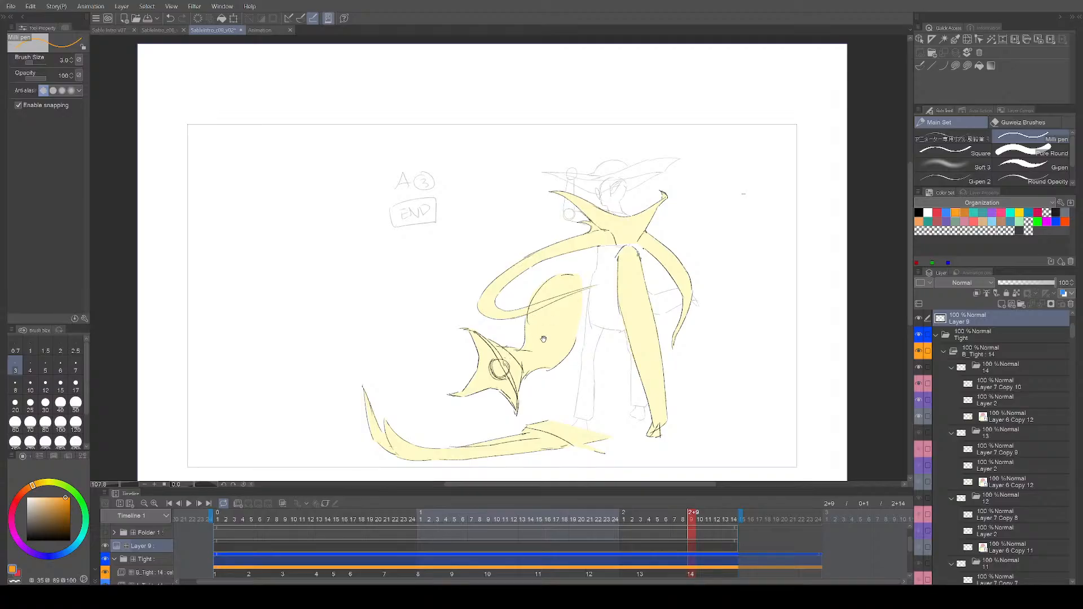
{"action": "left_click_drag", "start_coordinate": [540, 337], "coordinate": [568, 357]}
{"action": "key", "text": "ctrl+s"}
Step: Sketch a long, rising diagonal row of closely spaced short orange marks across the upper canvas on Layer 9
{"action": "left_click_drag", "start_coordinate": [200, 244], "coordinate": [368, 220]}
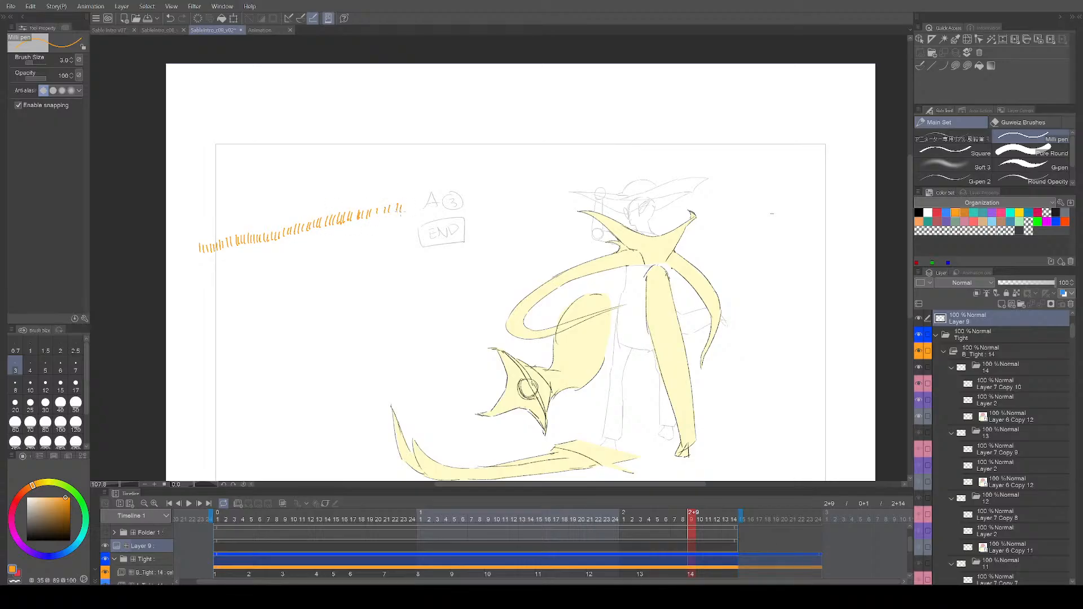
{"action": "mouse_move", "coordinate": [433, 202]}
{"action": "left_mouse_down"}
{"action": "mouse_move", "coordinate": [463, 185]}
{"action": "mouse_move", "coordinate": [534, 182]}
{"action": "mouse_move", "coordinate": [556, 165]}
{"action": "mouse_move", "coordinate": [625, 153]}
{"action": "left_mouse_up"}
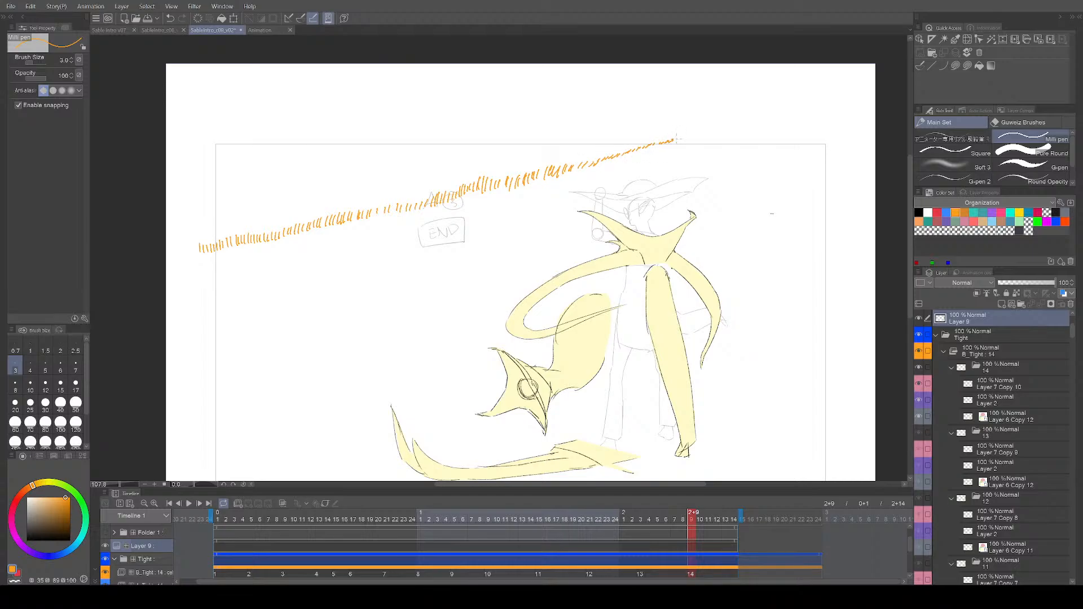
{"action": "left_click_drag", "start_coordinate": [692, 134], "coordinate": [706, 130]}
Step: Undo the entire row of short orange marks and save the file
{"action": "key", "text": "ctrl+z"}
{"action": "key", "text": "ctrl+z"}
{"action": "key", "text": "ctrl+z"}
{"action": "key", "text": "ctrl+z"}
{"action": "key", "text": "ctrl+z"}
{"action": "key", "text": "ctrl+z"}
{"action": "key", "text": "ctrl+z"}
{"action": "key", "text": "ctrl+z"}
{"action": "key", "text": "ctrl+z"}
{"action": "key", "text": "ctrl+z"}
{"action": "key", "text": "ctrl+z"}
{"action": "key", "text": "ctrl+z"}
{"action": "key", "text": "ctrl+z"}
{"action": "key", "text": "ctrl+z"}
{"action": "key", "text": "ctrl+z"}
{"action": "key", "text": "ctrl+z"}
{"action": "key", "text": "ctrl+z"}
{"action": "key", "text": "ctrl+z"}
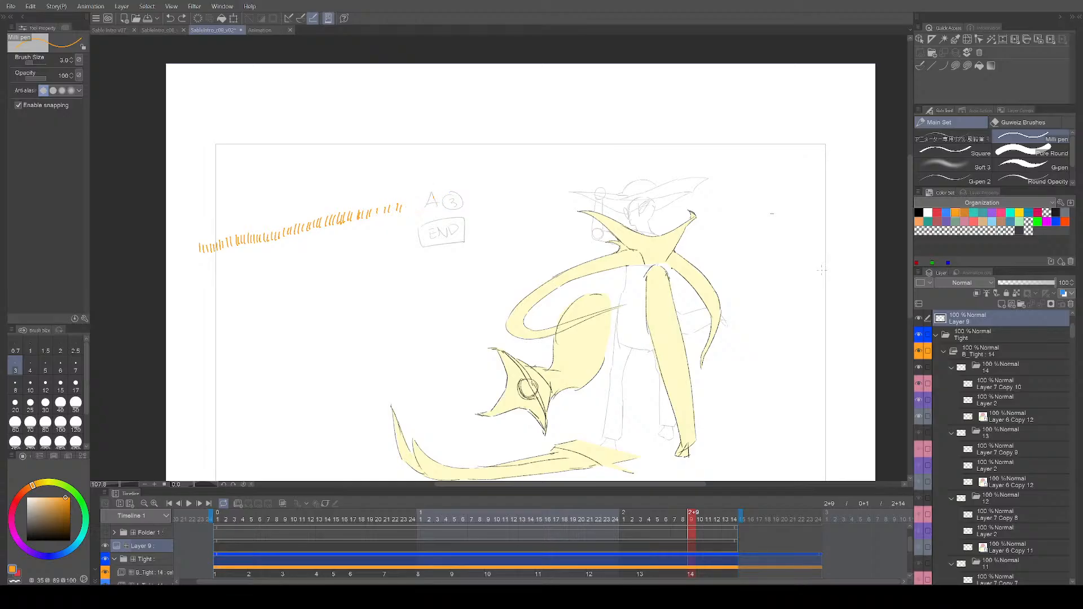
{"action": "key", "text": "ctrl+z"}
{"action": "key", "text": "ctrl+z"}
{"action": "key", "text": "ctrl+z"}
{"action": "key", "text": "ctrl+z"}
{"action": "key", "text": "ctrl+z"}
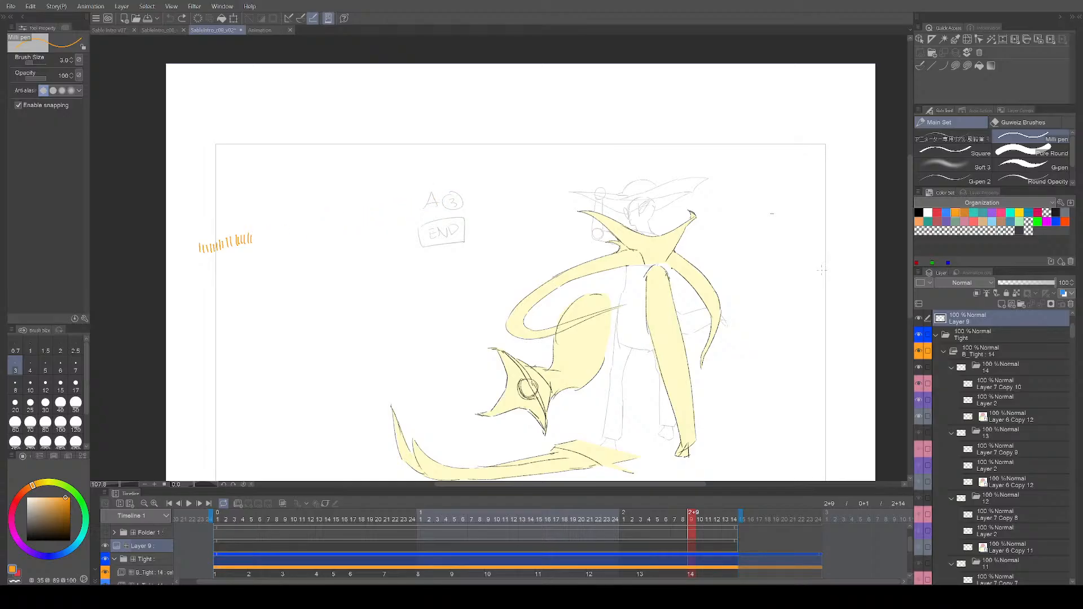
{"action": "left_click_drag", "start_coordinate": [765, 429], "coordinate": [740, 409]}
{"action": "key", "text": "ctrl+s"}
{"action": "key", "text": "ctrl+z"}
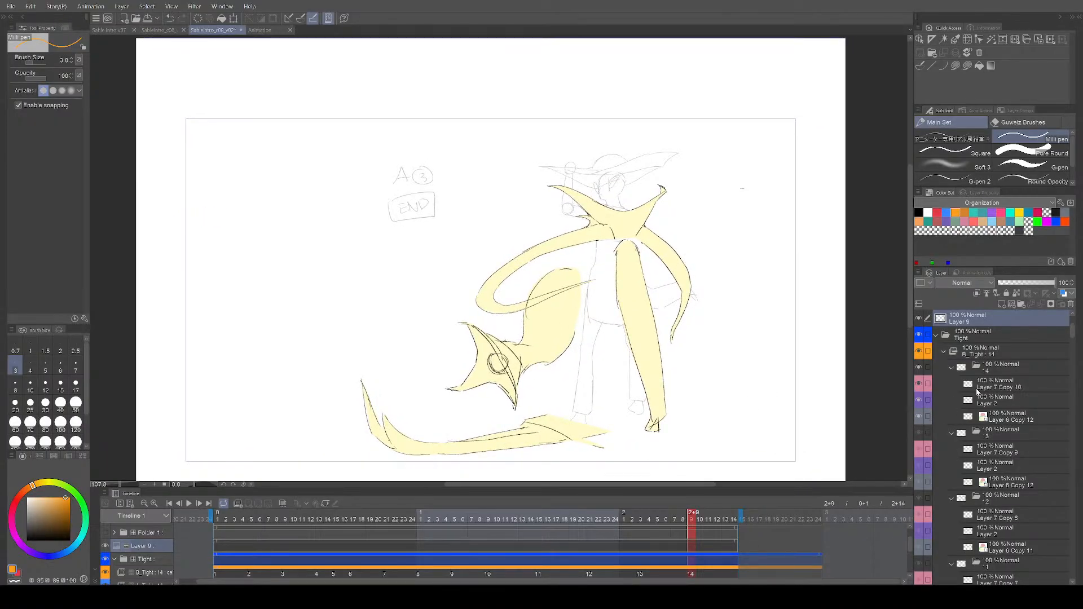
Step: Delete Layer 9 and save the file
{"action": "left_click", "coordinate": [1070, 304]}
{"action": "scroll", "coordinate": [756, 392], "scroll_direction": "up", "scroll_amount": 4}
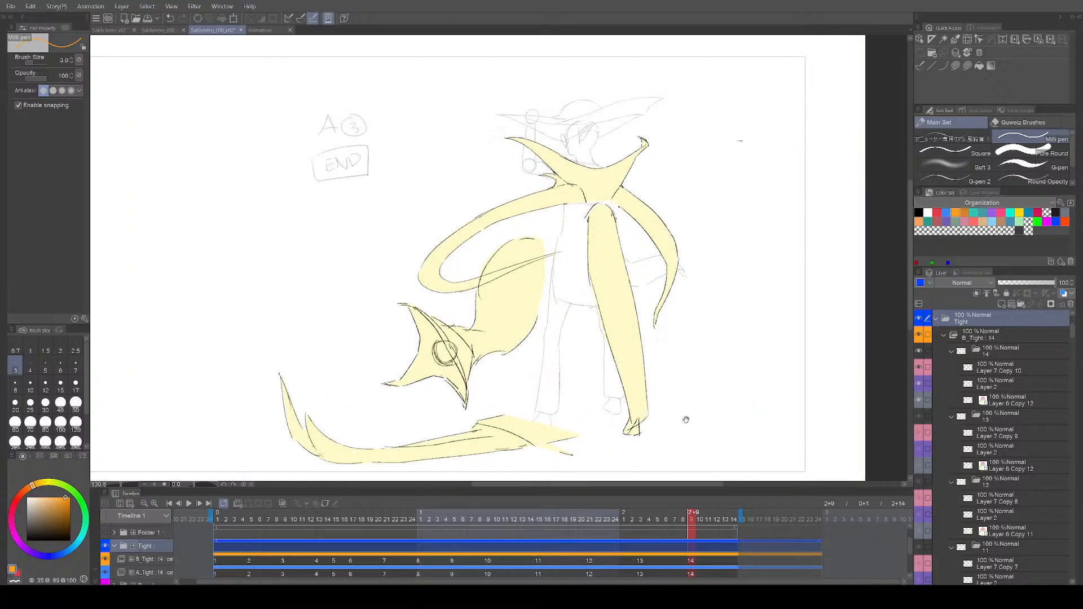
{"action": "left_click_drag", "start_coordinate": [689, 399], "coordinate": [675, 422]}
{"action": "key", "text": "ctrl+s"}
Step: Activate Layer 7 Copy 10 in B_Tight drawing 14 with the Main Set pencil brush, and save the file
{"action": "scroll", "coordinate": [685, 552], "scroll_direction": "down", "scroll_amount": 1}
{"action": "left_click", "coordinate": [689, 553]}
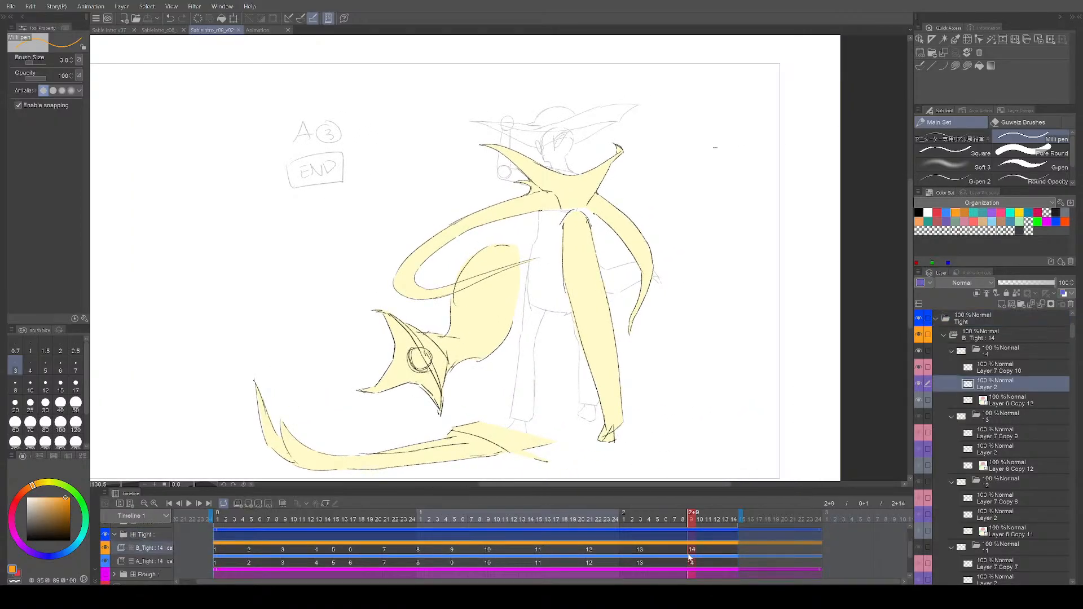
{"action": "left_click", "coordinate": [952, 139]}
{"action": "mouse_move", "coordinate": [717, 298]}
{"action": "left_mouse_down"}
{"action": "mouse_move", "coordinate": [724, 288]}
{"action": "mouse_move", "coordinate": [712, 284]}
{"action": "left_mouse_up"}
{"action": "left_click", "coordinate": [709, 136], "text": "ctrl+shift"}
{"action": "key", "text": "e"}
{"action": "left_click", "coordinate": [710, 136]}
{"action": "left_click_drag", "start_coordinate": [733, 178], "coordinate": [727, 172]}
{"action": "key", "text": "p"}
{"action": "key", "text": "ctrl+s"}
{"action": "left_click_drag", "start_coordinate": [679, 221], "coordinate": [686, 219]}
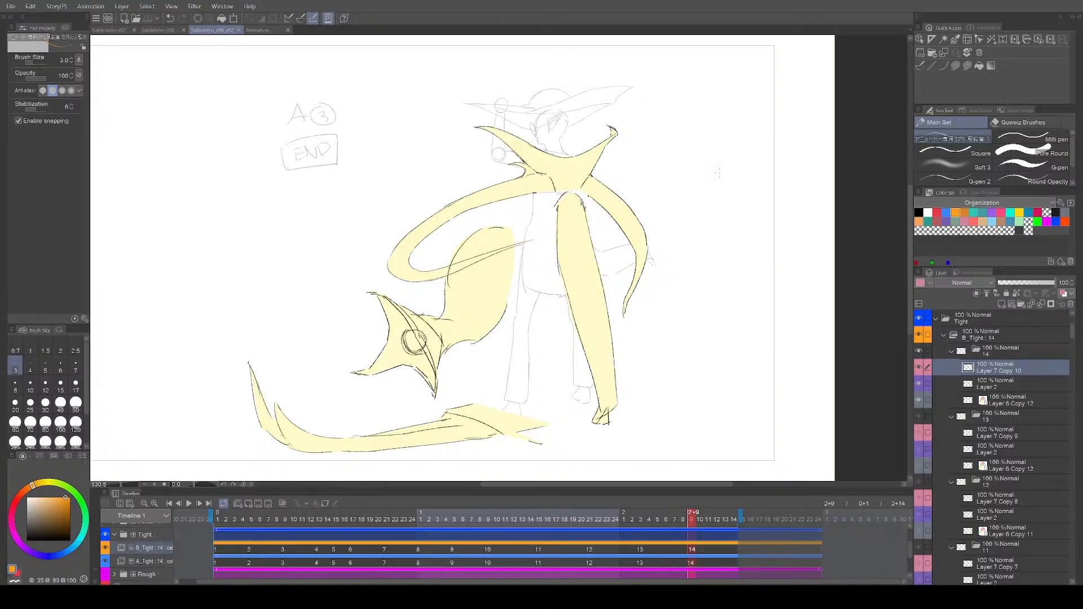
{"action": "left_click_drag", "start_coordinate": [699, 207], "coordinate": [703, 211]}
{"action": "key", "text": "ctrl+z"}
{"action": "left_click_drag", "start_coordinate": [652, 333], "coordinate": [648, 332]}
{"action": "key", "text": "ctrl+s"}
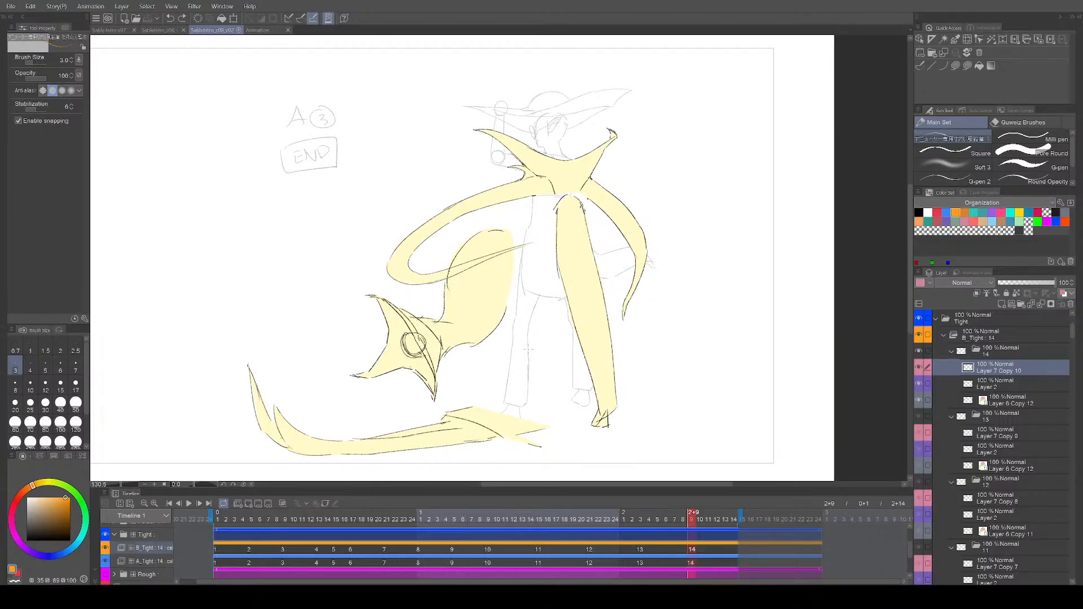
{"action": "left_click_drag", "start_coordinate": [500, 460], "coordinate": [362, 473]}
{"action": "key", "text": "ctrl+z"}
{"action": "key", "text": "ctrl+s"}
Step: Flip back to B_Tight drawing 11, play the cloth animation, and step through drawings around the stopping point
{"action": "left_click_drag", "start_coordinate": [571, 378], "coordinate": [571, 376]}
{"action": "key", "text": "Left"}
{"action": "key", "text": "Left"}
{"action": "key", "text": "Left"}
{"action": "key", "text": "Left"}
{"action": "key", "text": "Right"}
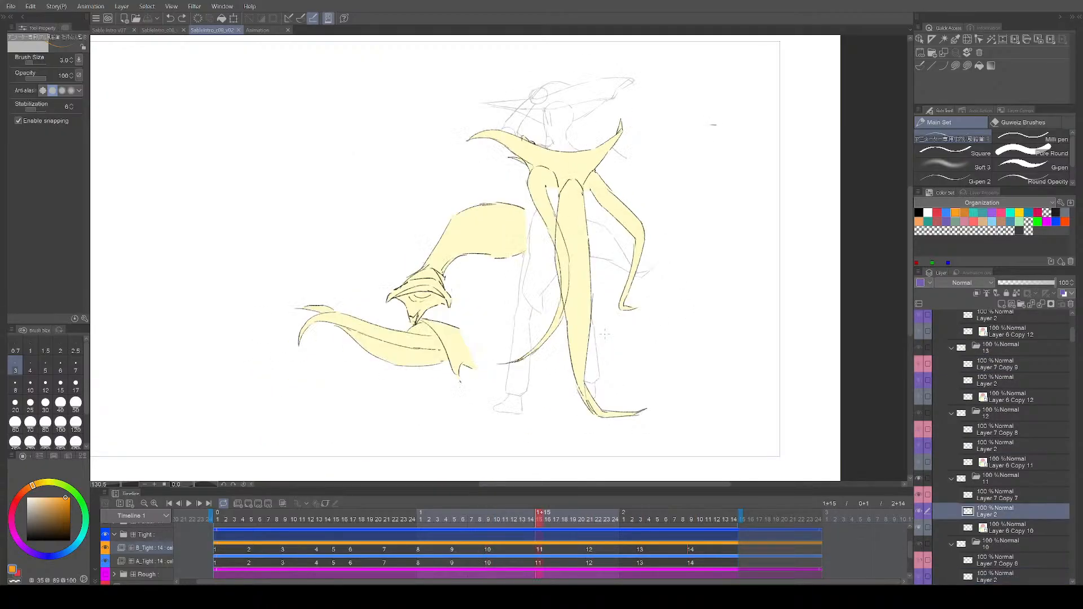
{"action": "key", "text": "space"}
{"action": "key", "text": "space"}
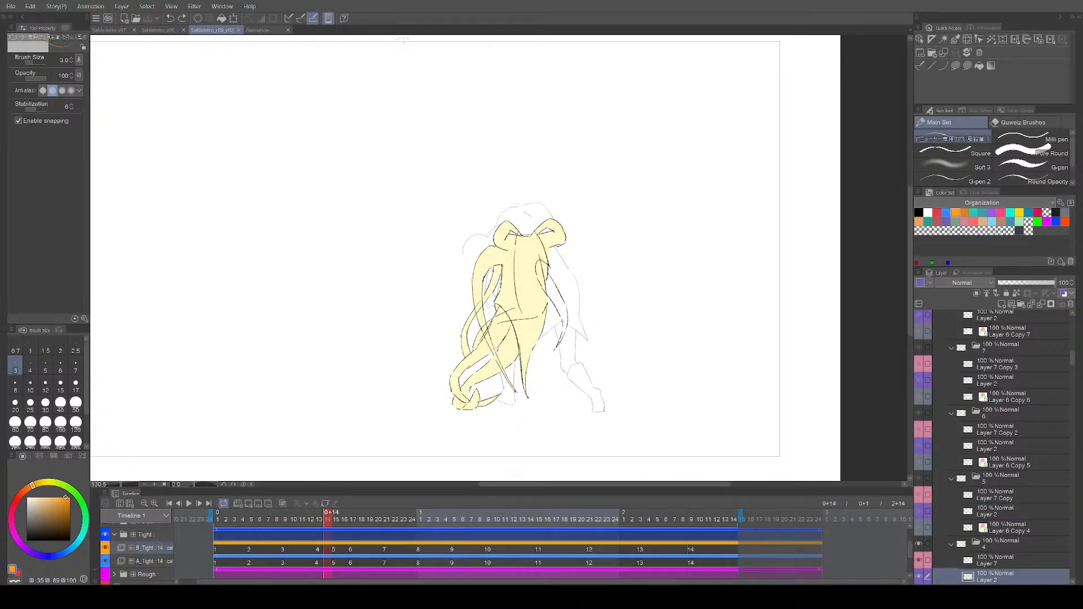
{"action": "key", "text": "Right"}
{"action": "key", "text": "Right"}
{"action": "left_click_drag", "start_coordinate": [682, 277], "coordinate": [681, 291]}
{"action": "key", "text": "Left"}
{"action": "key", "text": "Left"}
{"action": "key", "text": "Left"}
{"action": "mouse_move", "coordinate": [649, 327]}
{"action": "left_mouse_down"}
{"action": "mouse_move", "coordinate": [648, 338]}
{"action": "mouse_move", "coordinate": [658, 296]}
{"action": "mouse_move", "coordinate": [652, 307]}
{"action": "left_mouse_up"}
Step: Switch to the second open animation file and show B_Tight drawing 13
{"action": "left_click", "coordinate": [266, 30]}
{"action": "left_click", "coordinate": [179, 31]}
{"action": "scroll", "coordinate": [545, 530], "scroll_direction": "down", "scroll_amount": 3}
{"action": "scroll", "coordinate": [545, 530], "scroll_direction": "down", "scroll_amount": 1}
{"action": "key", "text": "Right"}
{"action": "key", "text": "Return"}
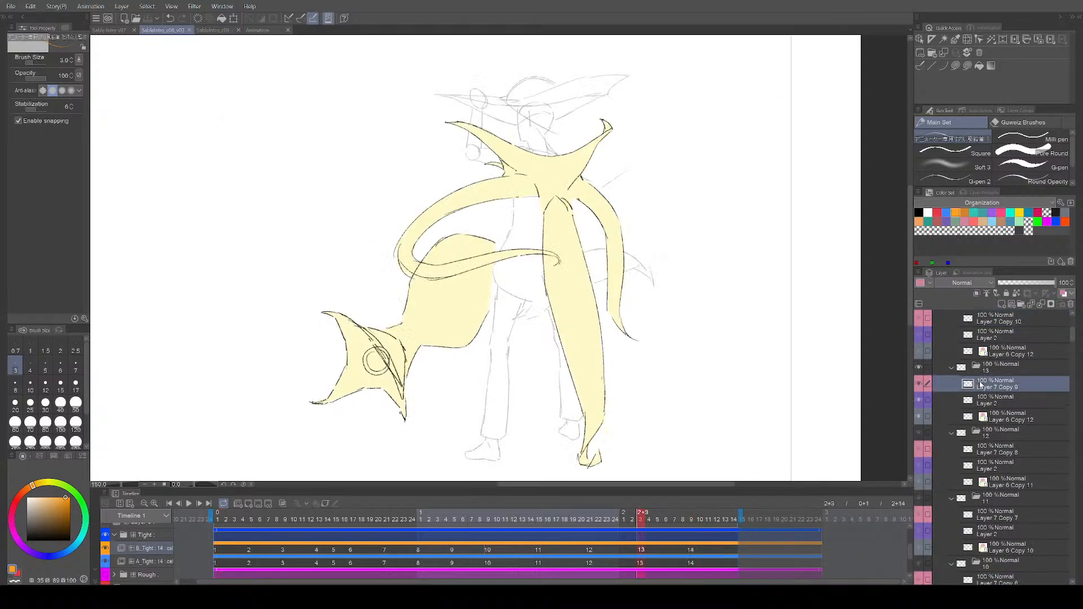
Step: Step back through the B_Tight drawings from 13 to 10 and play the cloth animation
{"action": "key", "text": "Left"}
{"action": "key", "text": "Left"}
{"action": "key", "text": "Left"}
{"action": "key", "text": "Left"}
{"action": "key", "text": "Left"}
{"action": "key", "text": "Left"}
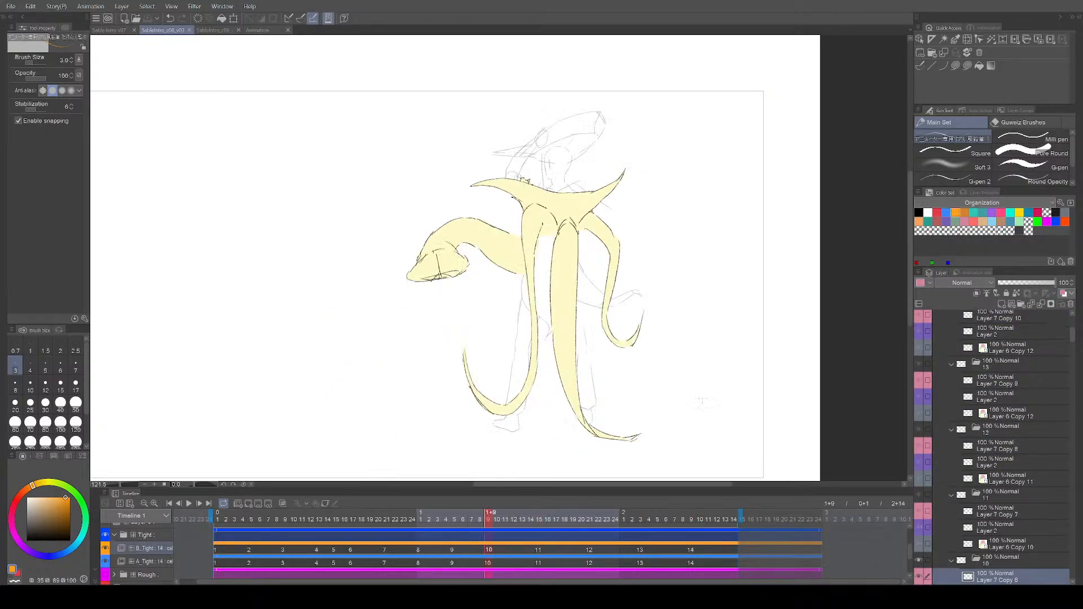
{"action": "key", "text": "space"}
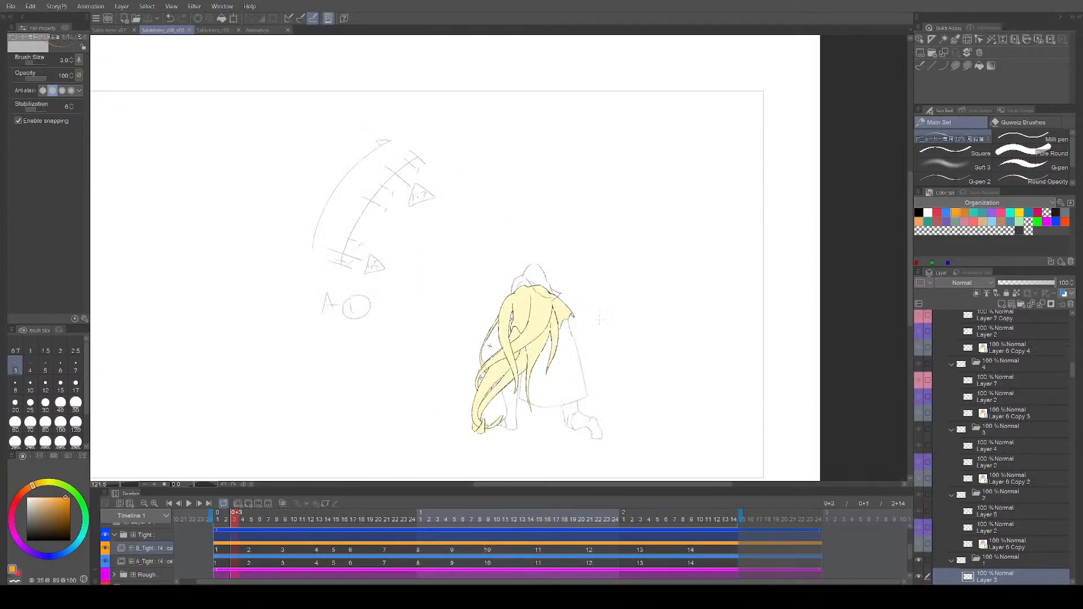
{"action": "key", "text": "space"}
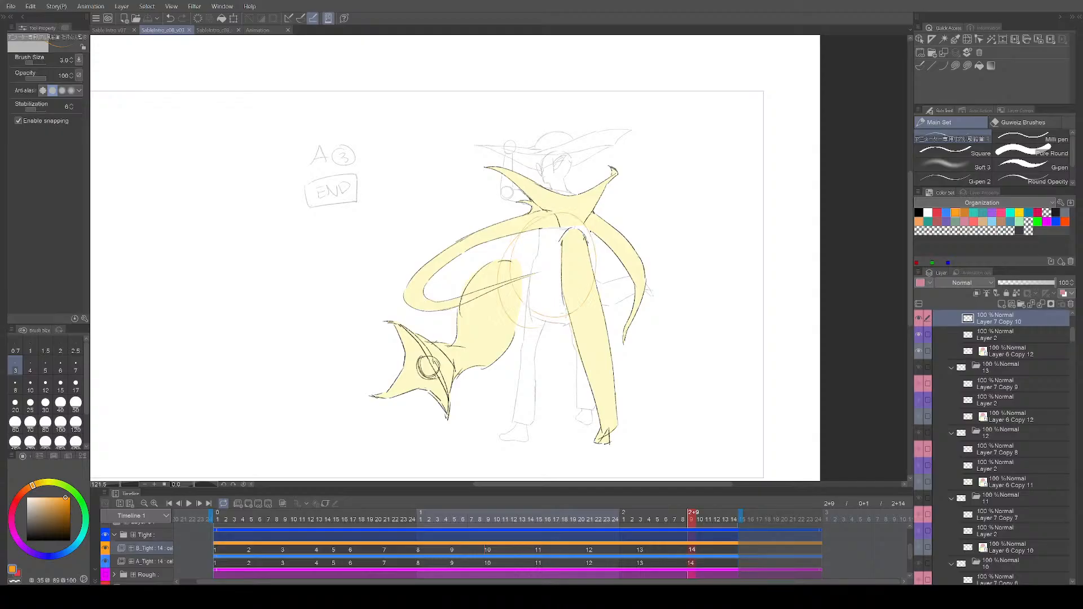
Step: Set the main drawing color to black, switch to the red secondary color, and save the file
{"action": "key", "text": "x"}
{"action": "key", "text": "x"}
{"action": "left_click", "coordinate": [919, 213]}
{"action": "key", "text": "x"}
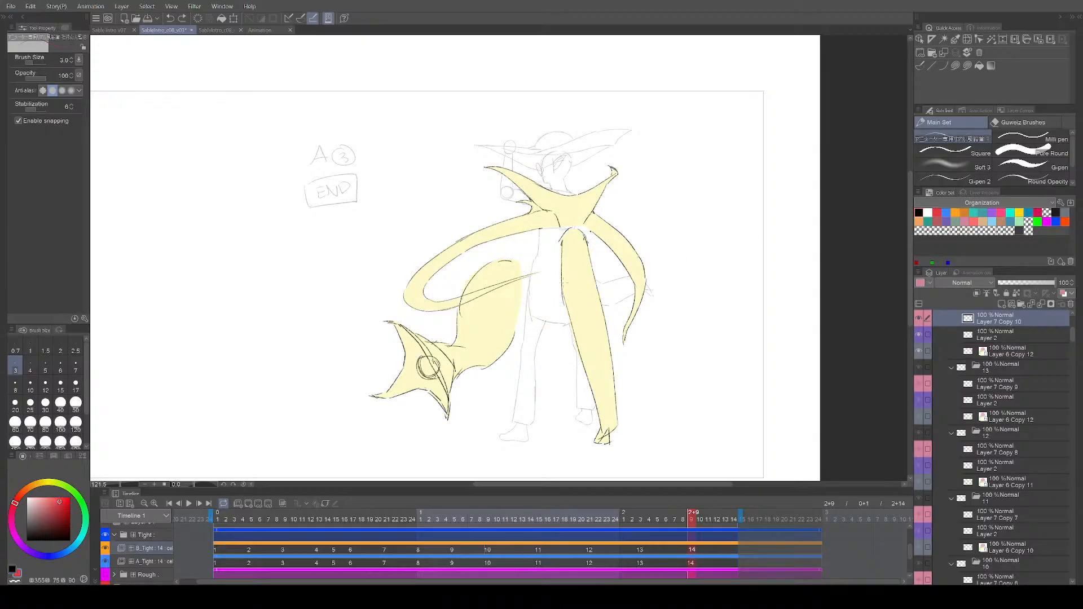
{"action": "mouse_move", "coordinate": [652, 254]}
{"action": "left_mouse_down"}
{"action": "mouse_move", "coordinate": [591, 251]}
{"action": "mouse_move", "coordinate": [647, 256]}
{"action": "left_mouse_up"}
{"action": "key", "text": "ctrl+s"}
{"action": "scroll", "coordinate": [589, 253], "scroll_direction": "up", "scroll_amount": 2}
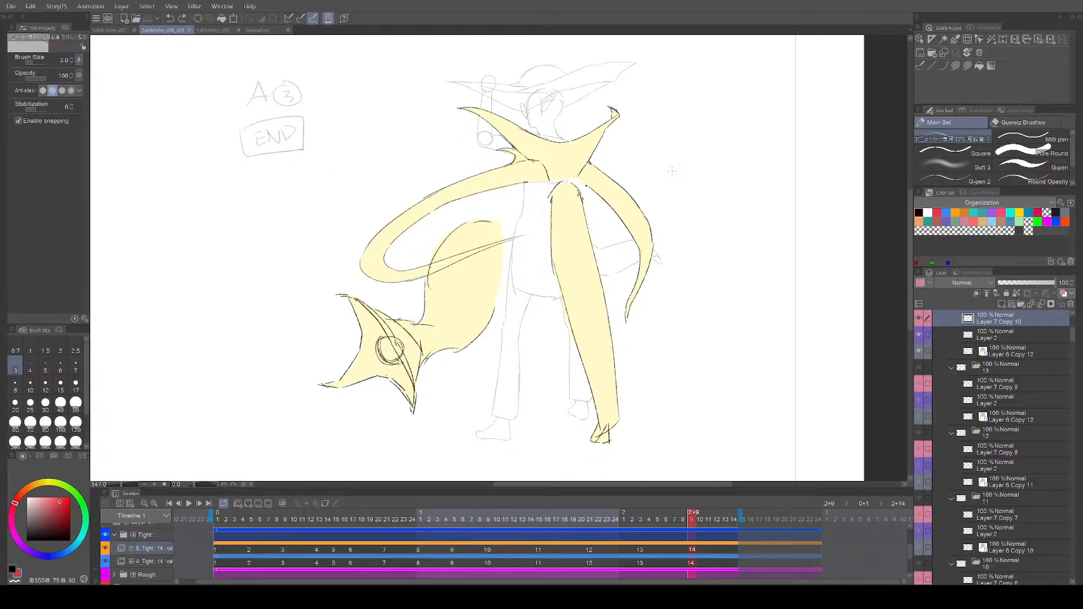
Step: Flip back and forth between B_Tight drawings 10 through 14 to examine how the cloth settles
{"action": "key", "text": "Left"}
{"action": "key", "text": "Left"}
{"action": "key", "text": "Left"}
{"action": "key", "text": "Left"}
{"action": "key", "text": "Left"}
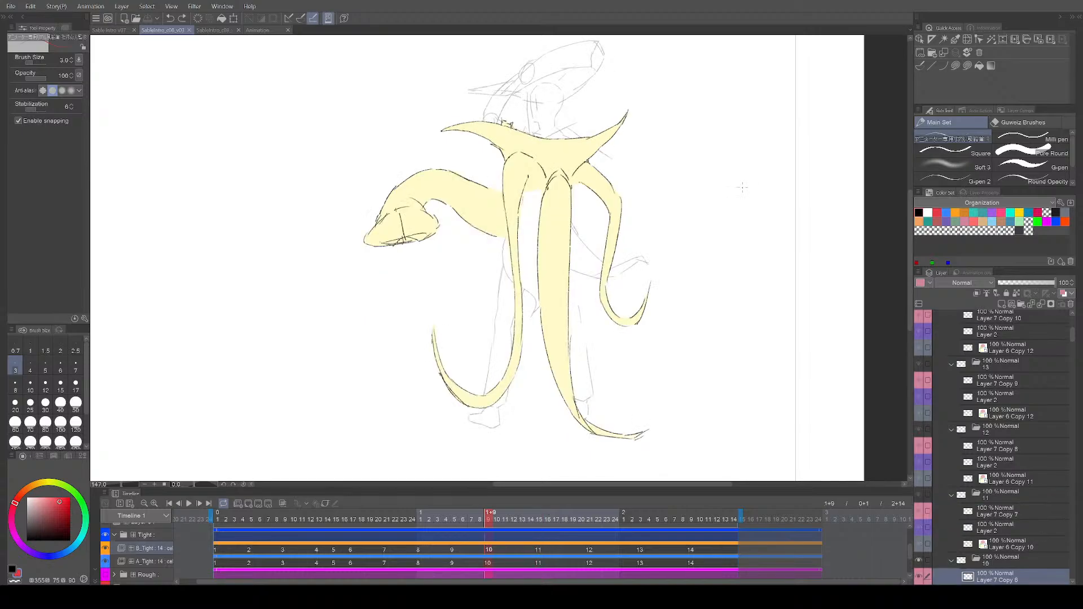
{"action": "key", "text": "Right"}
{"action": "key", "text": "Right"}
{"action": "key", "text": "Right"}
{"action": "key", "text": "Left"}
{"action": "key", "text": "Left"}
{"action": "key", "text": "Left"}
{"action": "key", "text": "Left"}
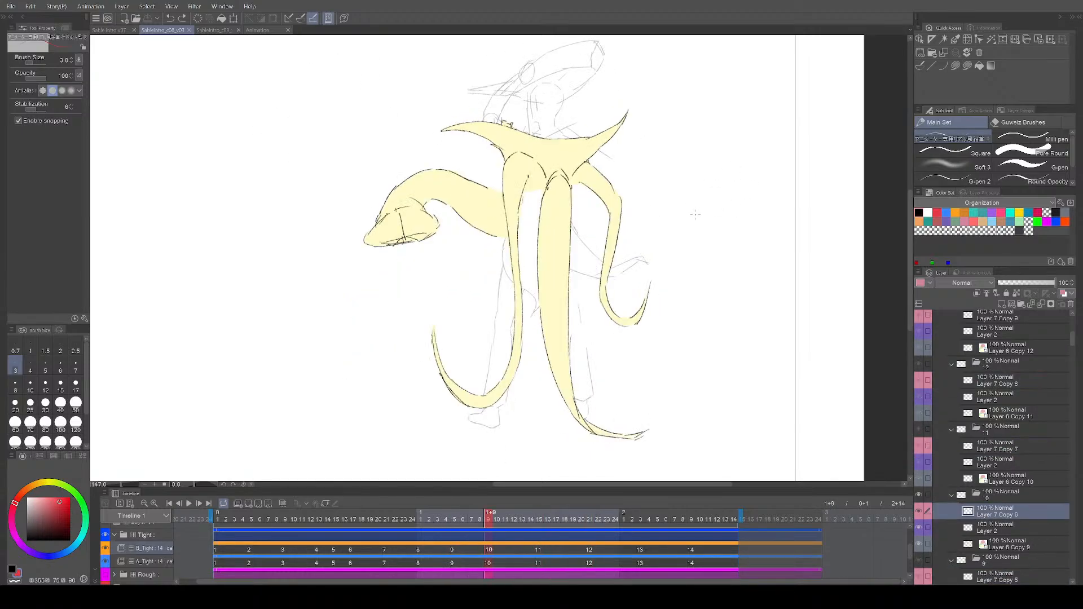
Step: Flip back from B_Tight drawing 10 to drawing 3, and review the drawings forward up to 13
{"action": "key", "text": "Left"}
{"action": "key", "text": "Left"}
{"action": "key", "text": "Left"}
{"action": "key", "text": "Left"}
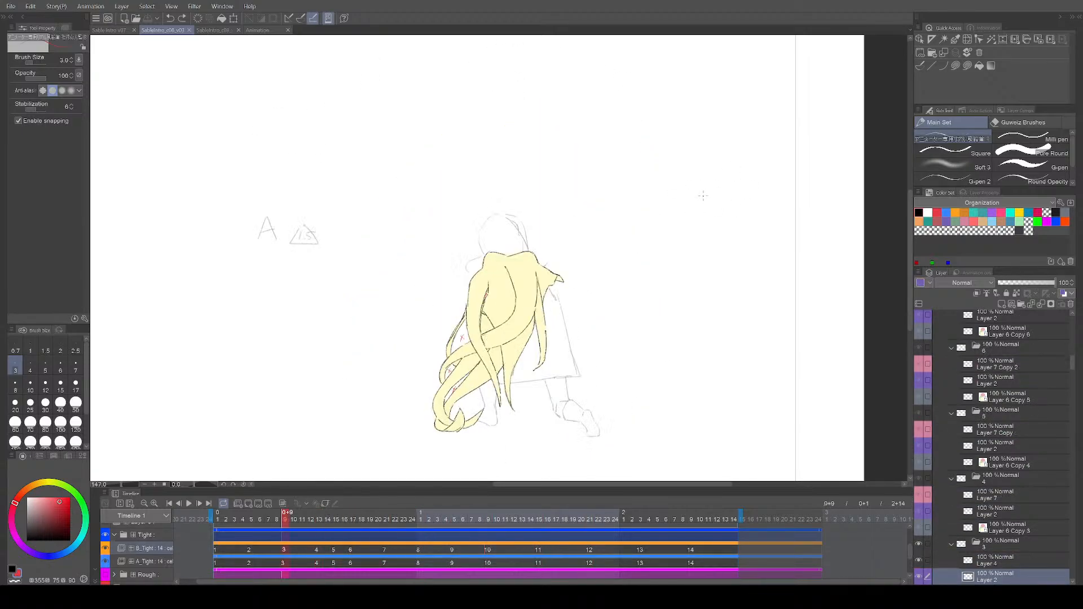
{"action": "key", "text": "Right"}
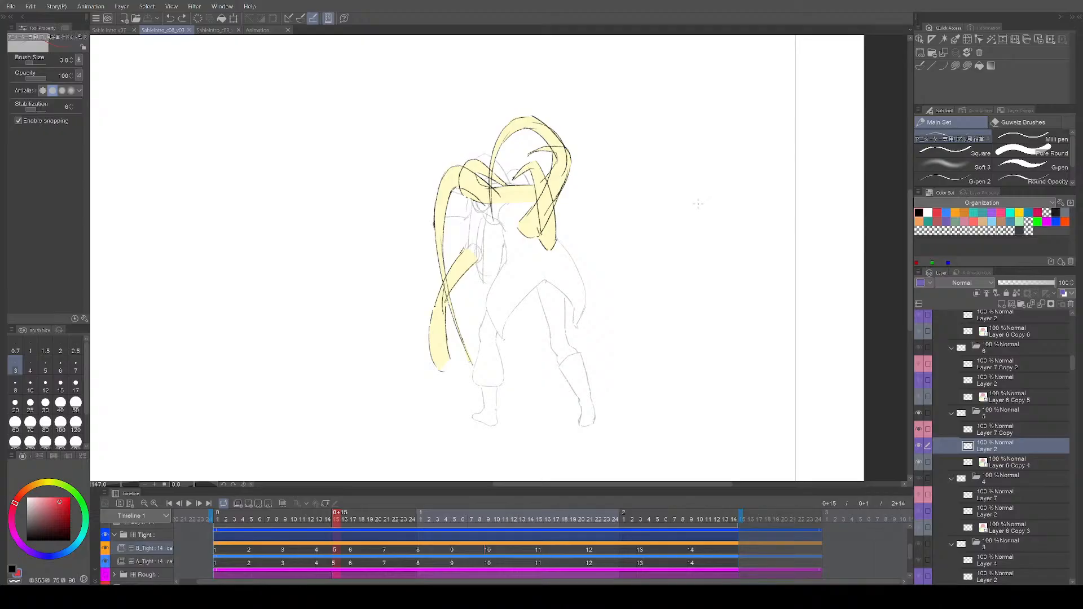
{"action": "key", "text": "Right"}
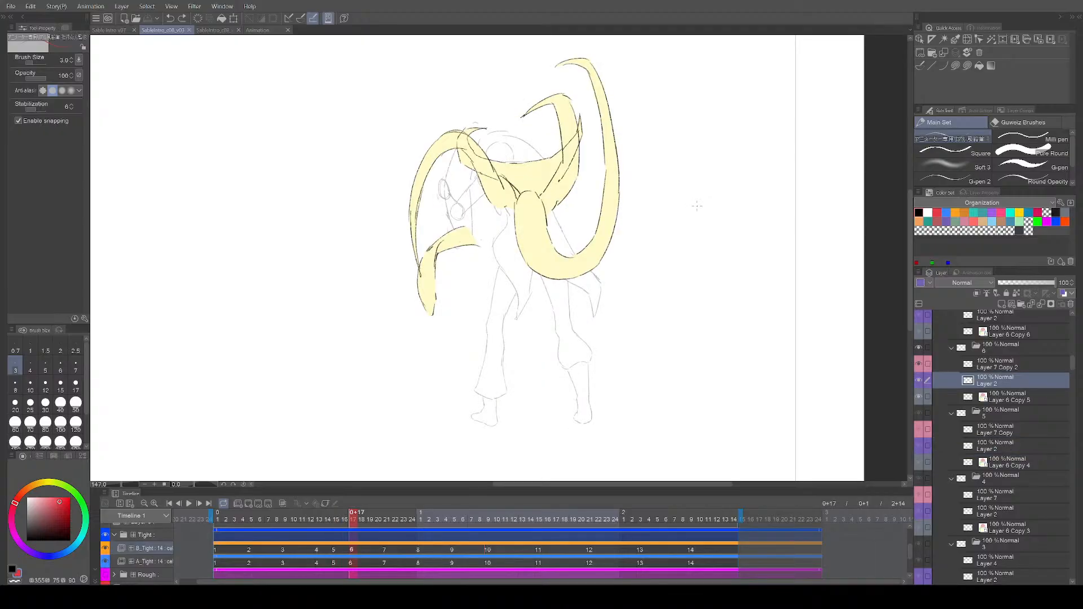
{"action": "key", "text": "Right"}
{"action": "key", "text": "Right"}
{"action": "key", "text": "Right"}
{"action": "key", "text": "Right"}
{"action": "key", "text": "Right"}
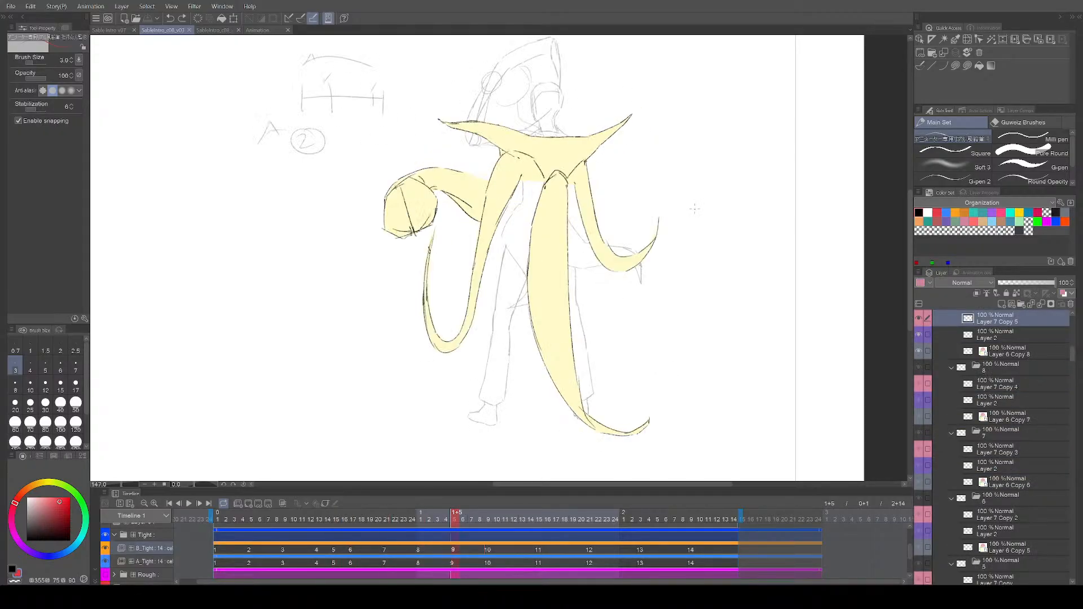
{"action": "key", "text": "Right"}
{"action": "key", "text": "Right"}
{"action": "key", "text": "Right"}
{"action": "key", "text": "Right"}
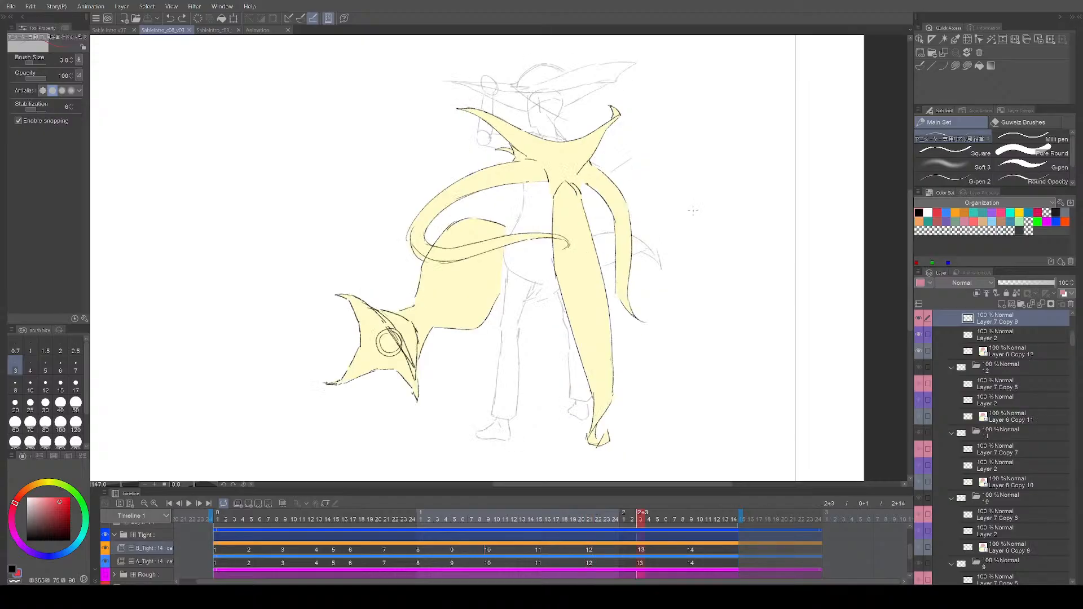
Step: Step through the looping B_Tight drawings again and compare the final cloth poses in drawings 13 and 14
{"action": "key", "text": "Right"}
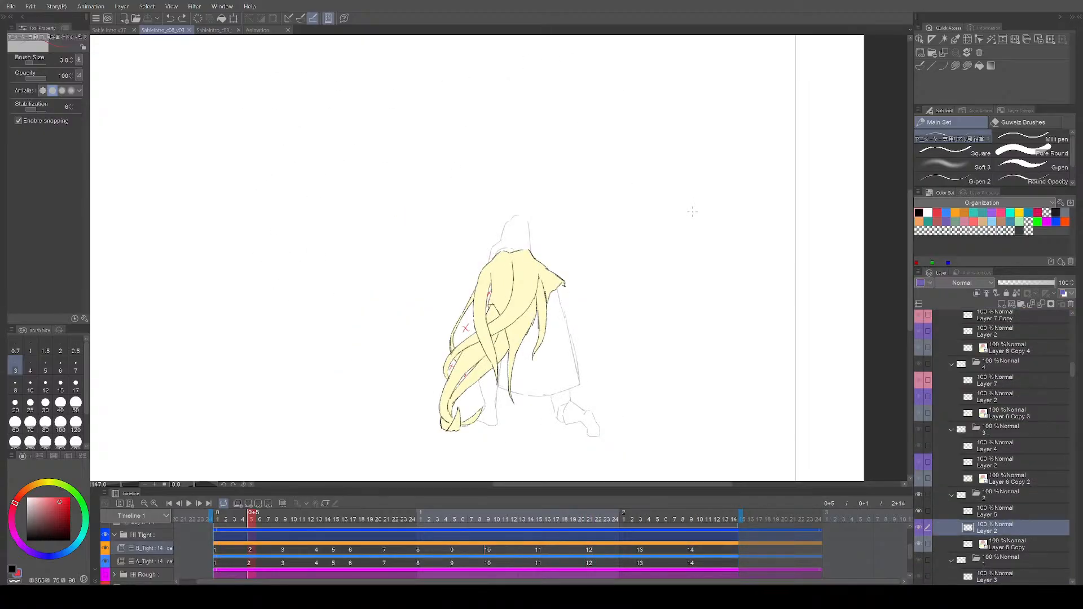
{"action": "key", "text": "Right"}
{"action": "key", "text": "Right"}
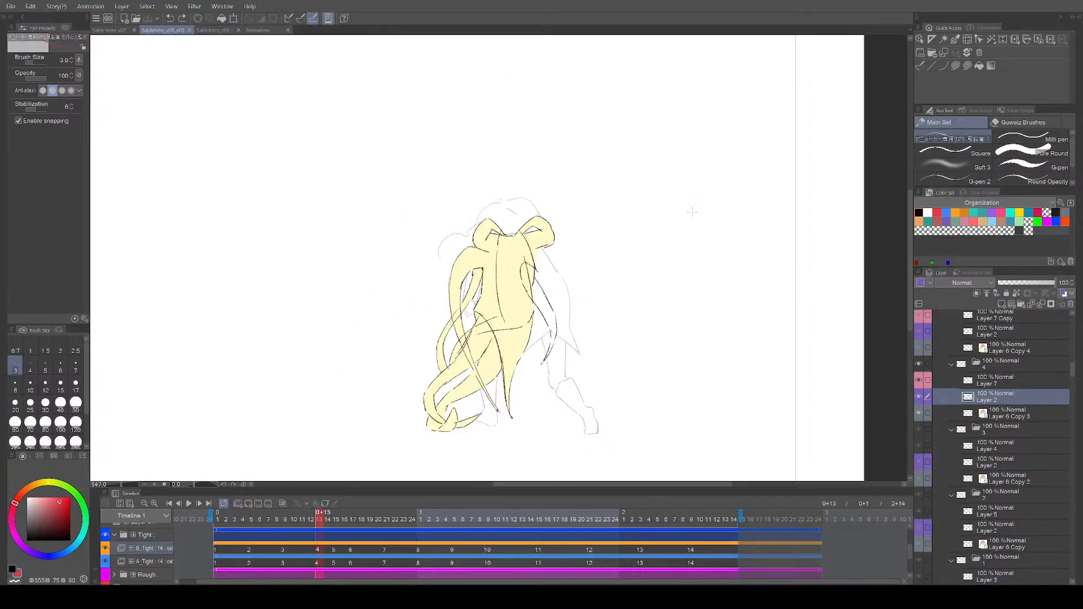
{"action": "key", "text": "Right"}
{"action": "key", "text": "Right"}
{"action": "key", "text": "Right"}
{"action": "key", "text": "Right"}
{"action": "key", "text": "Right"}
{"action": "key", "text": "Right"}
{"action": "key", "text": "Right"}
{"action": "key", "text": "Right"}
{"action": "key", "text": "Right"}
{"action": "key", "text": "Right"}
{"action": "key", "text": "Right"}
{"action": "key", "text": "Left"}
{"action": "key", "text": "Left"}
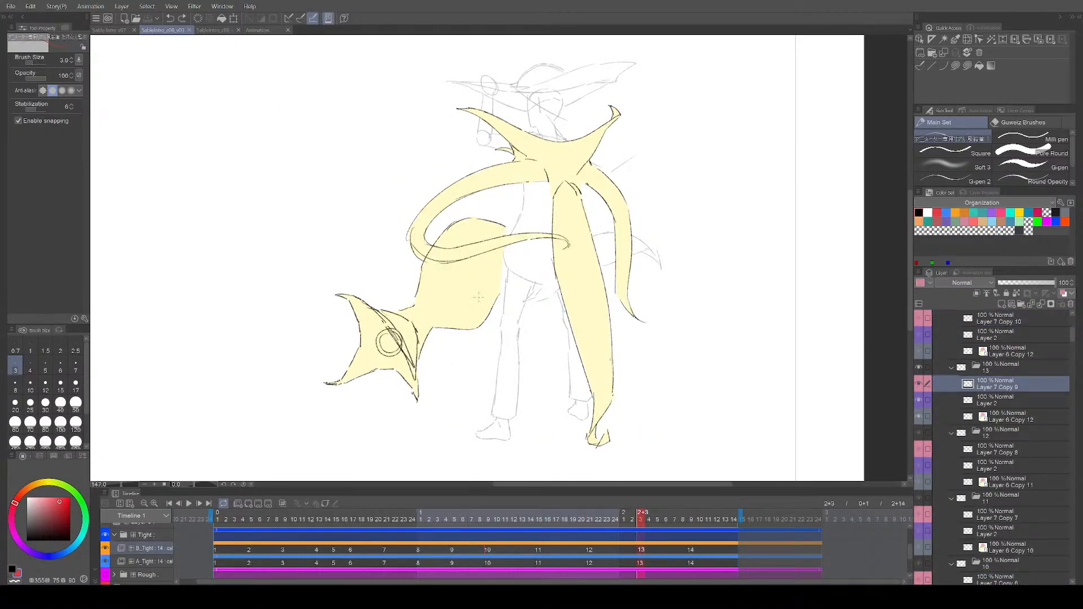
{"action": "key", "text": "Right"}
{"action": "key", "text": "Right"}
{"action": "key", "text": "Left"}
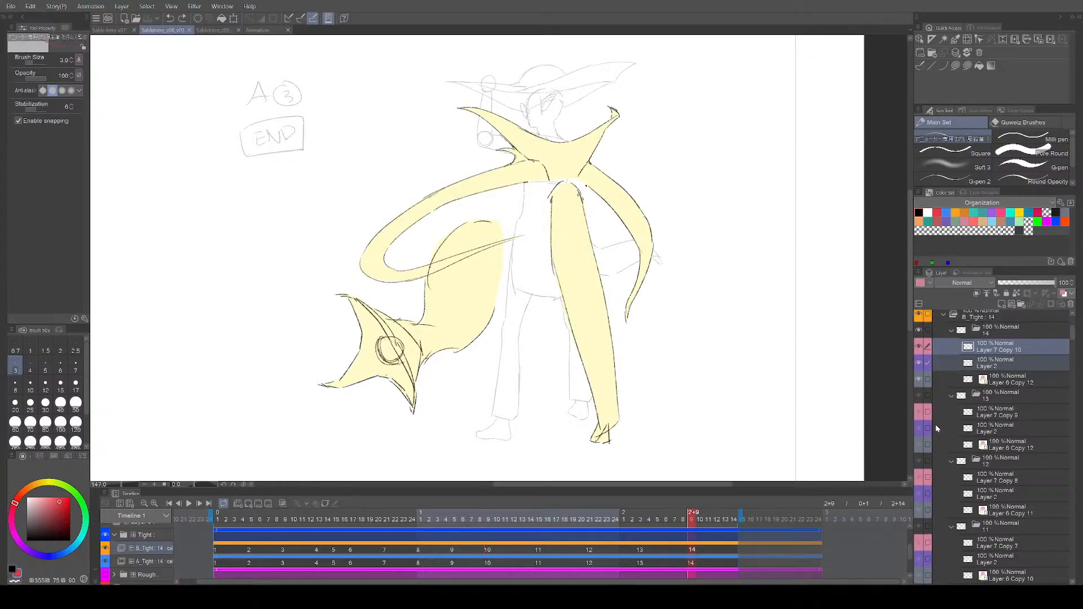
Step: Add the Layer 7 copies and Layer 2 line layers of B_Tight drawings 13 through 8 to the layer selection
{"action": "left_click", "coordinate": [928, 412]}
{"action": "left_click", "coordinate": [928, 428]}
{"action": "left_click", "coordinate": [928, 478]}
{"action": "scroll", "coordinate": [932, 480], "scroll_direction": "down", "scroll_amount": 3}
{"action": "left_click", "coordinate": [928, 438]}
{"action": "left_click", "coordinate": [928, 487]}
{"action": "left_click", "coordinate": [928, 503]}
{"action": "scroll", "coordinate": [942, 509], "scroll_direction": "down", "scroll_amount": 5}
{"action": "left_click", "coordinate": [928, 481]}
{"action": "left_click", "coordinate": [928, 498]}
{"action": "scroll", "coordinate": [940, 496], "scroll_direction": "down", "scroll_amount": 3}
{"action": "scroll", "coordinate": [940, 499], "scroll_direction": "down", "scroll_amount": 4}
{"action": "left_click", "coordinate": [928, 420]}
{"action": "left_click", "coordinate": [928, 437]}
{"action": "left_click", "coordinate": [929, 485]}
{"action": "left_click", "coordinate": [928, 502]}
{"action": "scroll", "coordinate": [938, 492], "scroll_direction": "down", "scroll_amount": 5}
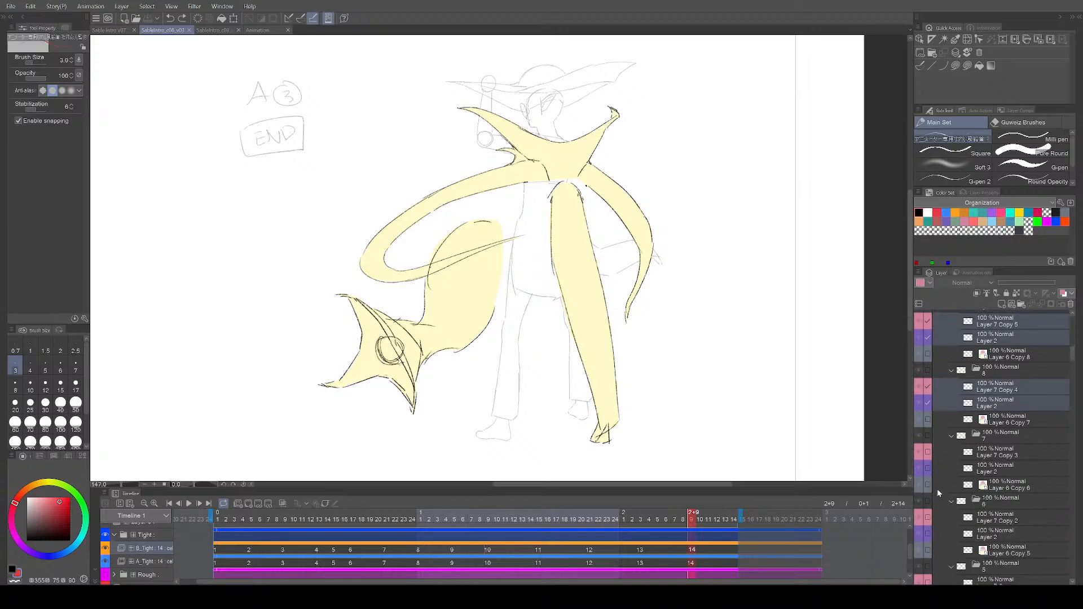
Step: Add the line layers of B_Tight drawings 7 through 2 to the selection and turn on layer color for the selected layers
{"action": "left_click", "coordinate": [928, 452]}
{"action": "left_click", "coordinate": [929, 469]}
{"action": "left_click", "coordinate": [929, 518]}
{"action": "left_click", "coordinate": [929, 534]}
{"action": "scroll", "coordinate": [935, 519], "scroll_direction": "down", "scroll_amount": 5}
{"action": "left_click", "coordinate": [929, 470]}
{"action": "left_click", "coordinate": [929, 486]}
{"action": "scroll", "coordinate": [930, 491], "scroll_direction": "down", "scroll_amount": 4}
{"action": "left_click", "coordinate": [928, 437]}
{"action": "left_click", "coordinate": [928, 454]}
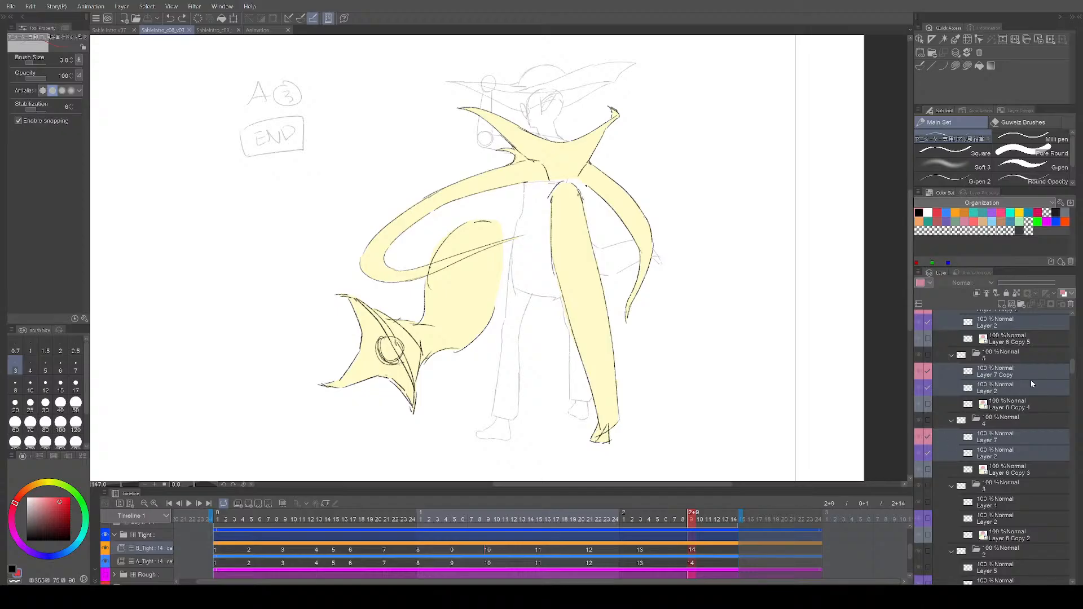
{"action": "left_click", "coordinate": [928, 519]}
{"action": "scroll", "coordinate": [1022, 484], "scroll_direction": "down", "scroll_amount": 5}
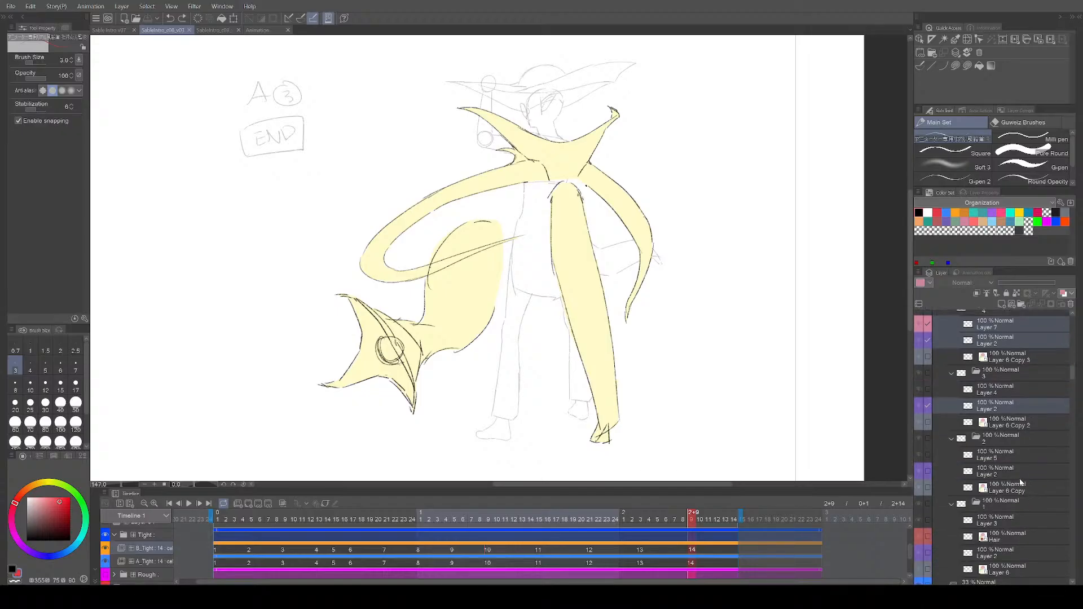
{"action": "left_click", "coordinate": [929, 471]}
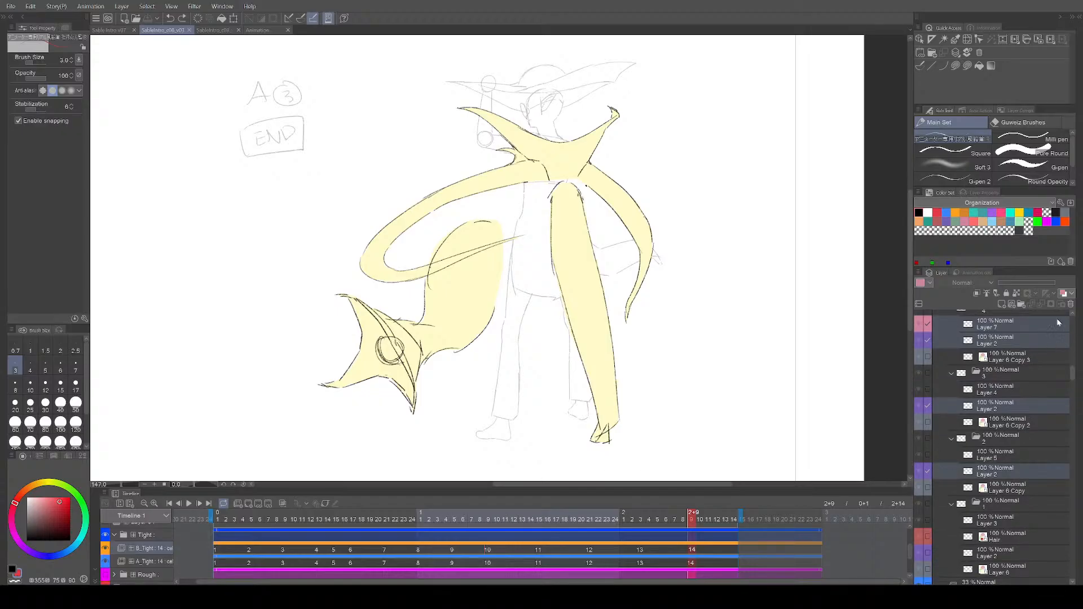
{"action": "left_click", "coordinate": [1005, 468]}
Step: Play the cloth animation with the tinted lines, stop it, and step back through the drawings to B_Tight drawing 3
{"action": "key", "text": "space"}
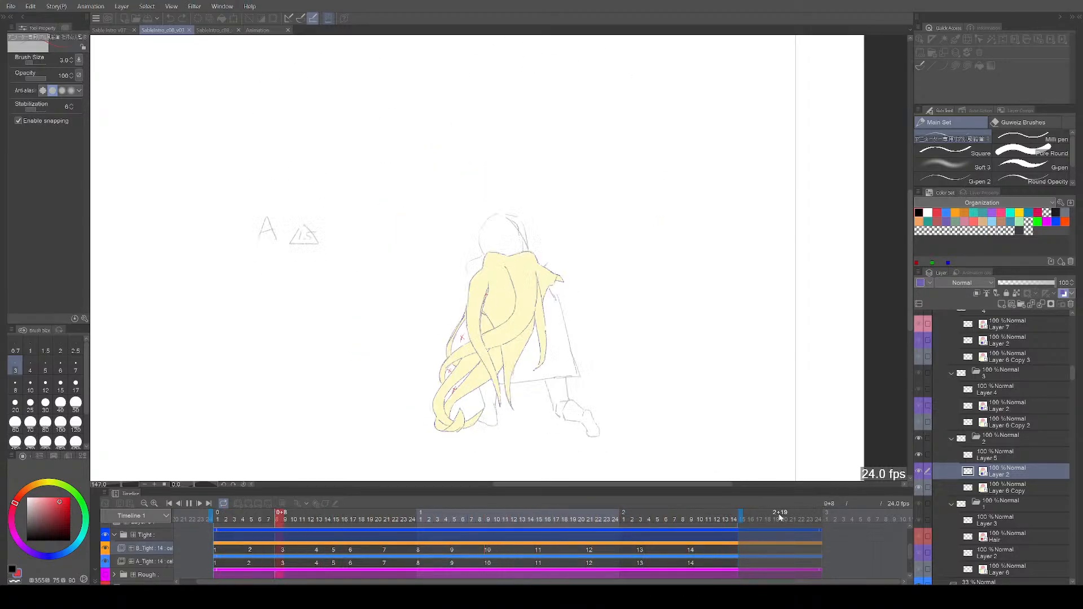
{"action": "key", "text": "space"}
{"action": "key", "text": "Left"}
{"action": "key", "text": "Left"}
{"action": "key", "text": "Left"}
{"action": "key", "text": "Left"}
{"action": "key", "text": "Left"}
{"action": "key", "text": "Left"}
{"action": "key", "text": "Left"}
{"action": "key", "text": "Left"}
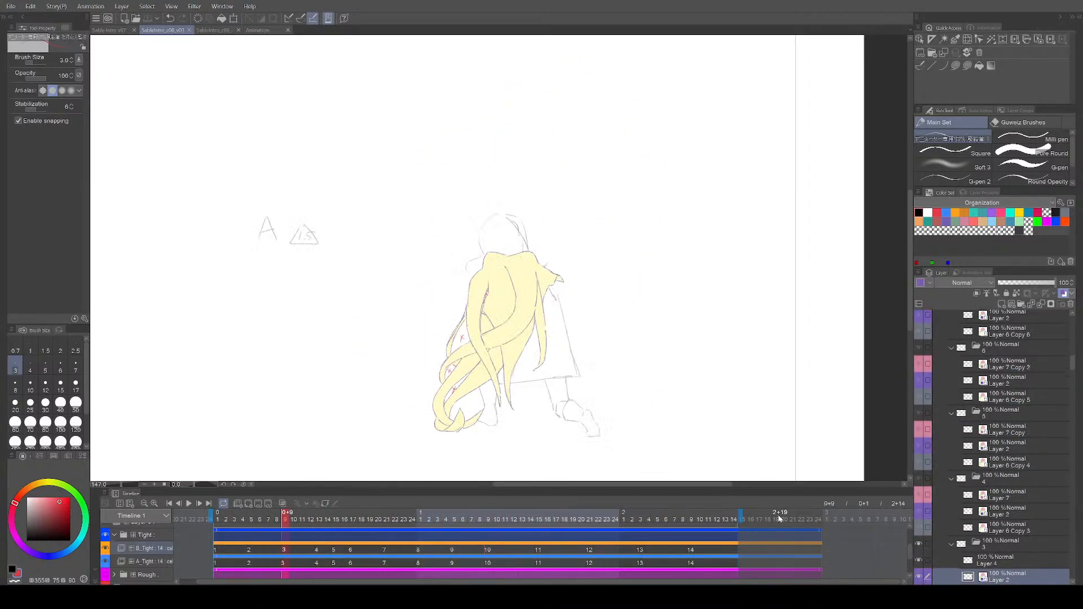
Step: Flip back and forth from B_Tight drawing 3 up to drawing 14 to examine the color-tinted cloth lines
{"action": "key", "text": "Right"}
{"action": "key", "text": "Right"}
{"action": "key", "text": "Right"}
{"action": "key", "text": "Left"}
{"action": "key", "text": "Right"}
{"action": "key", "text": "Right"}
{"action": "key", "text": "Right"}
{"action": "key", "text": "Right"}
{"action": "key", "text": "Right"}
{"action": "key", "text": "Left"}
{"action": "key", "text": "Left"}
{"action": "key", "text": "Right"}
{"action": "key", "text": "Right"}
{"action": "key", "text": "Right"}
{"action": "key", "text": "Right"}
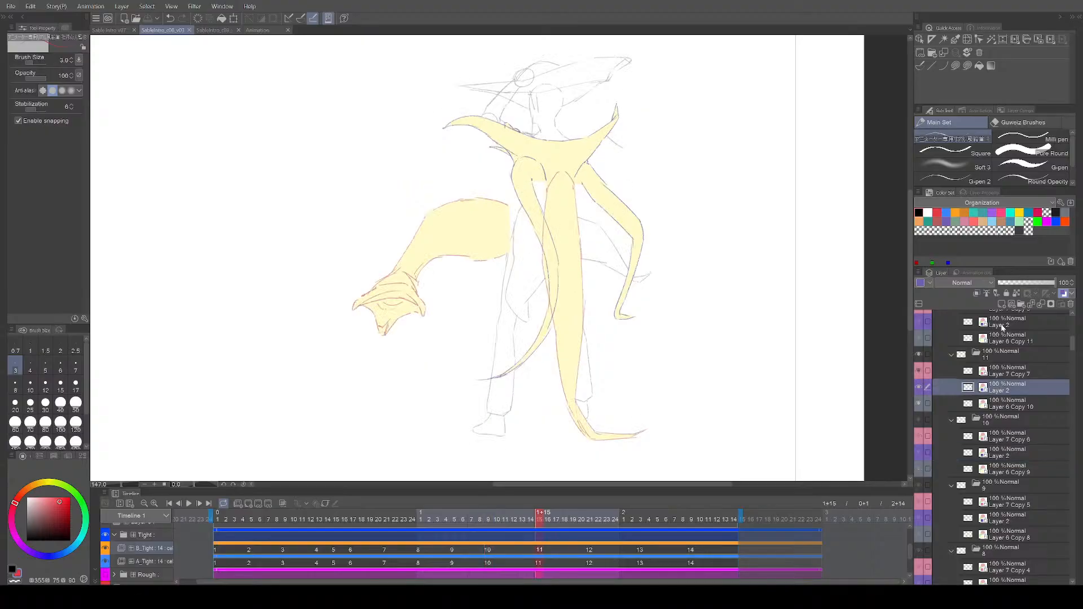
{"action": "key", "text": "Right"}
{"action": "key", "text": "Right"}
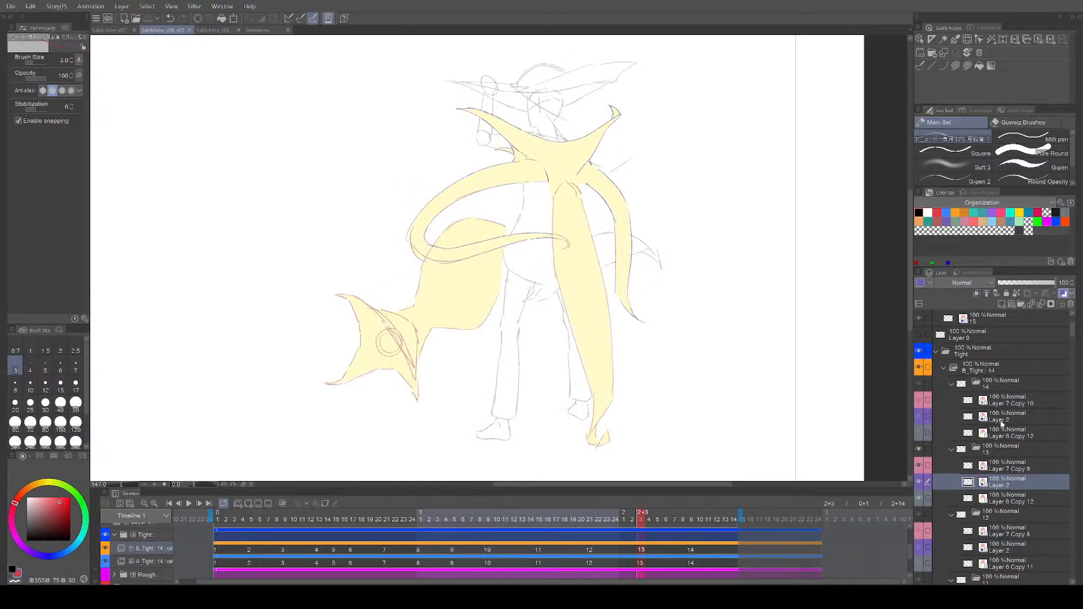
{"action": "key", "text": "Right"}
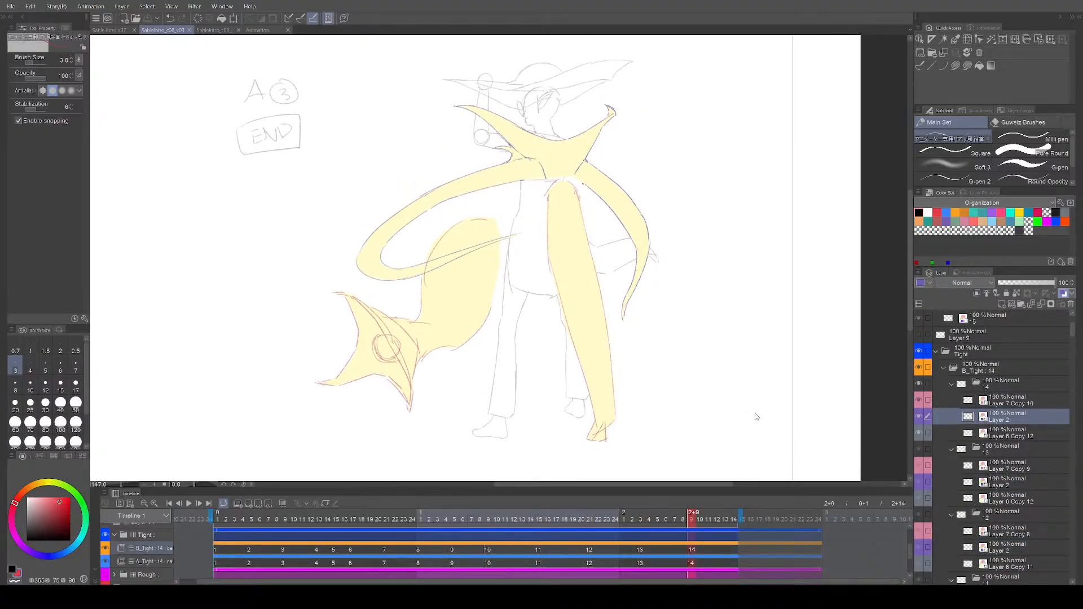
Step: Switch the drawing color to black and advance to B_Tight drawing 4
{"action": "left_click_drag", "start_coordinate": [755, 415], "coordinate": [765, 434]}
{"action": "key", "text": "Right"}
{"action": "key", "text": "Right"}
{"action": "key", "text": "x"}
{"action": "key", "text": "Right"}
{"action": "key", "text": "Right"}
{"action": "key", "text": "Right"}
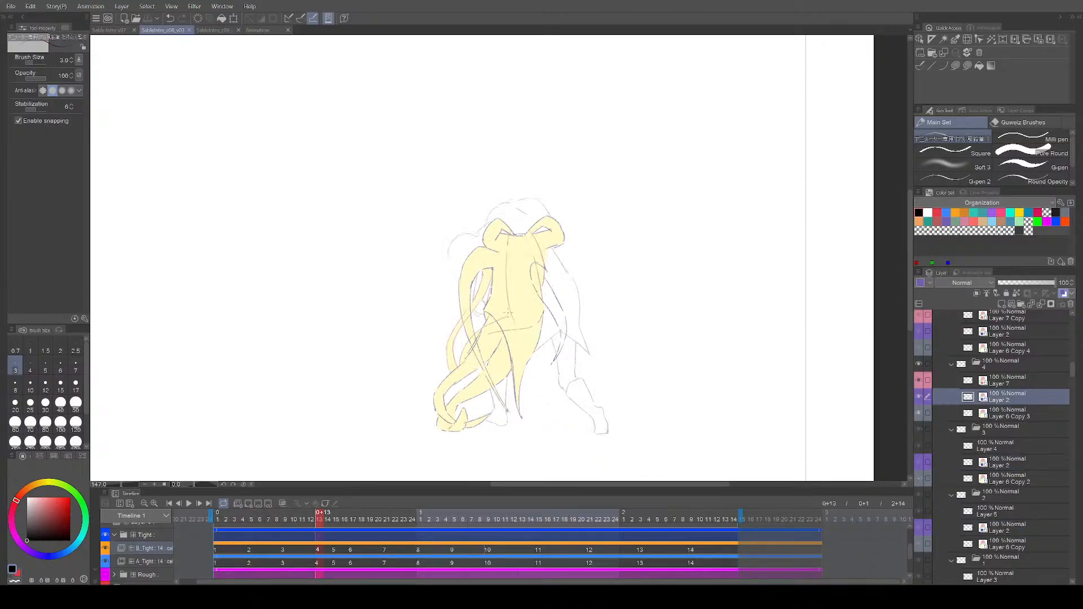
Step: Undo the stroke on Layer 7 Copy 3 of B_Tight drawing 7 and make that drawing's Layer 2 active
{"action": "key", "text": "Left"}
{"action": "key", "text": "Left"}
{"action": "key", "text": "Right"}
{"action": "key", "text": "Right"}
{"action": "key", "text": "Right"}
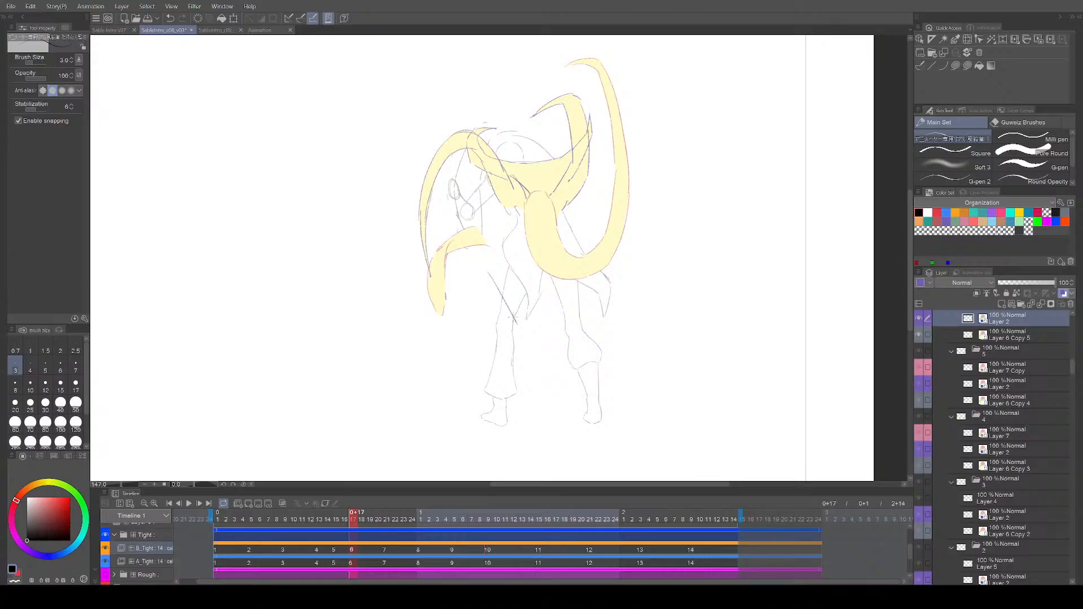
{"action": "key", "text": "Right"}
{"action": "key", "text": "ctrl+z"}
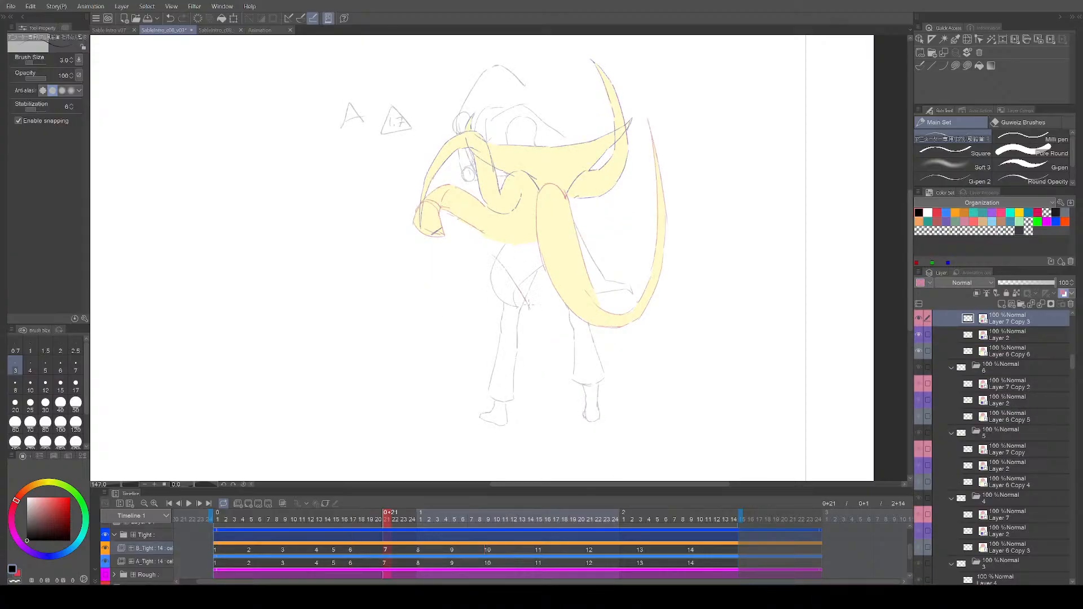
{"action": "left_click", "coordinate": [1025, 341]}
Step: Return to B_Tight drawing 1 and make its Layer 2 active
{"action": "key", "text": "Left"}
{"action": "key", "text": "Left"}
{"action": "key", "text": "Left"}
{"action": "key", "text": "Left"}
{"action": "key", "text": "Left"}
{"action": "key", "text": "Left"}
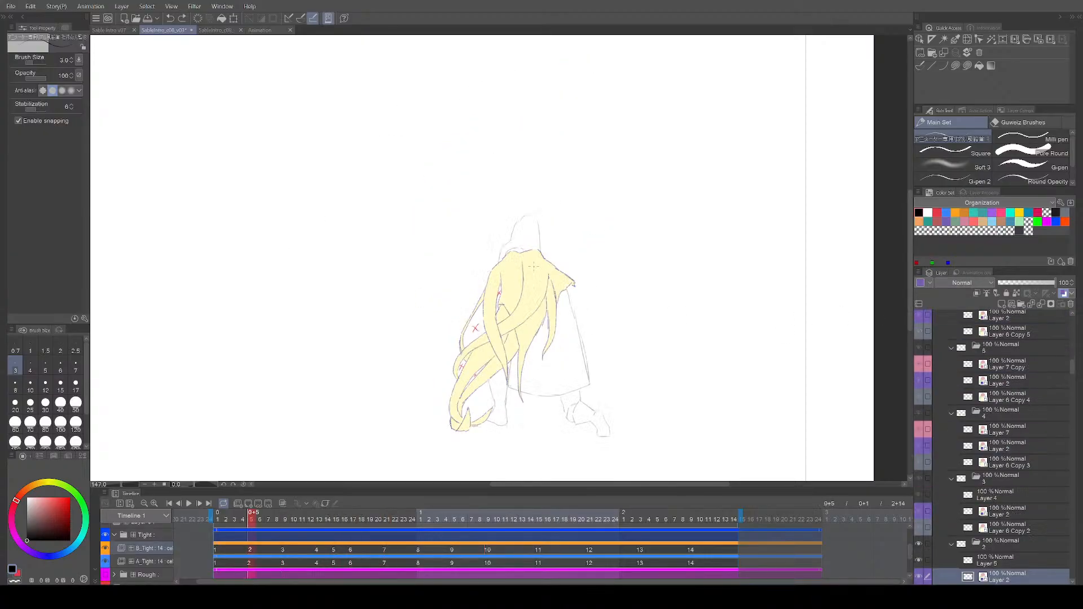
{"action": "key", "text": "Right"}
{"action": "key", "text": "space"}
{"action": "key", "text": "space"}
{"action": "key", "text": "Left"}
{"action": "key", "text": "Left"}
{"action": "key", "text": "Left"}
{"action": "key", "text": "Left"}
{"action": "key", "text": "Left"}
{"action": "key", "text": "Left"}
{"action": "key", "text": "Right"}
{"action": "scroll", "coordinate": [1025, 510], "scroll_direction": "down", "scroll_amount": 1}
{"action": "scroll", "coordinate": [1025, 509], "scroll_direction": "down", "scroll_amount": 3}
{"action": "left_click", "coordinate": [1005, 539]}
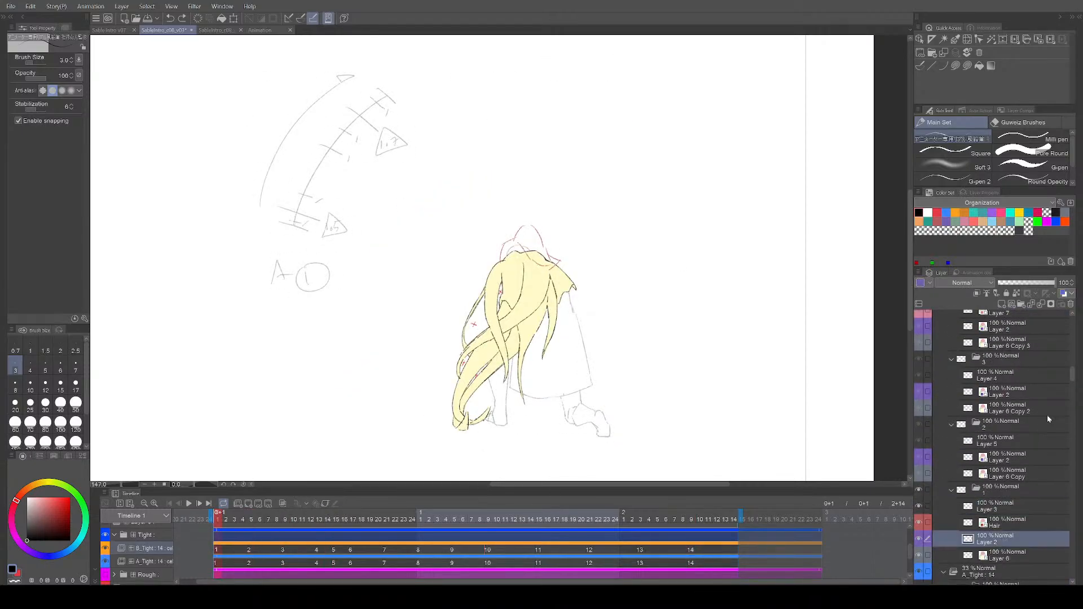
Step: Sketch short black diagonal strokes below the character's waist on B_Tight drawings 7 through 9, undoing and redrawing the rejected ones
{"action": "key", "text": "space"}
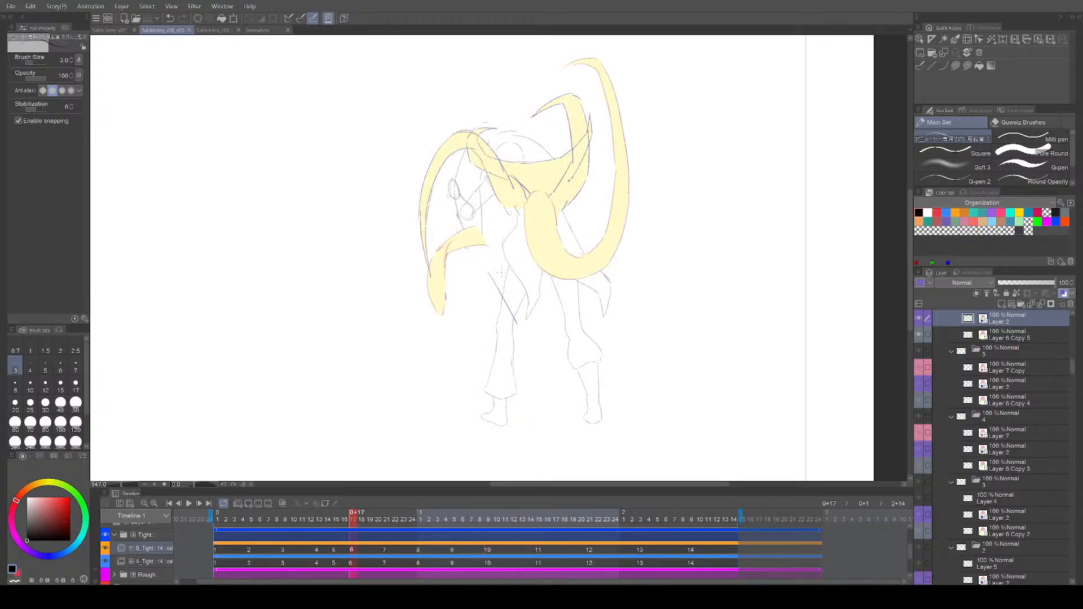
{"action": "left_click_drag", "start_coordinate": [498, 243], "coordinate": [542, 294]}
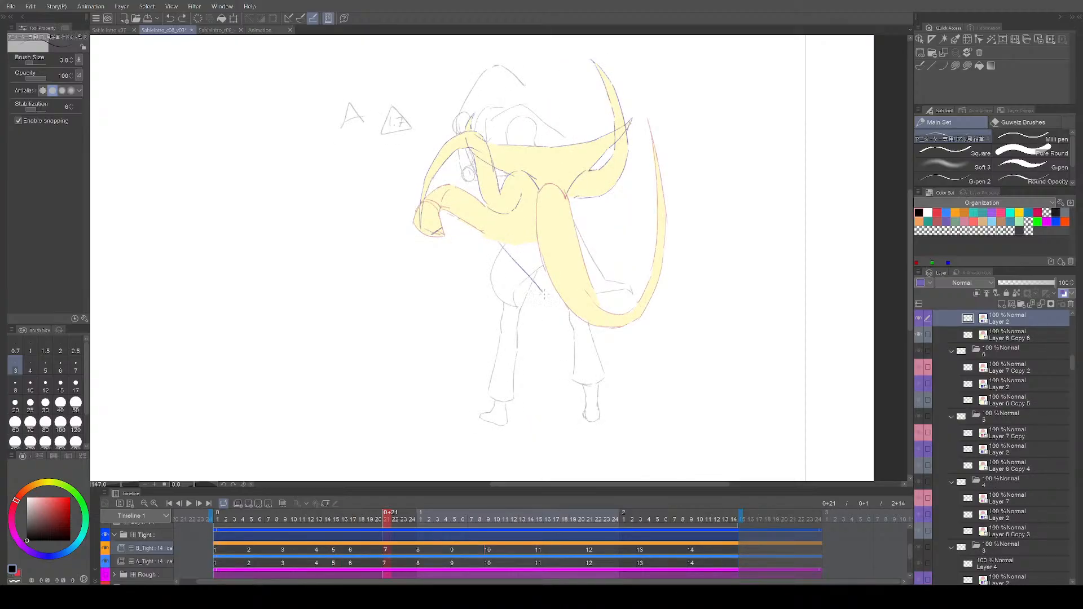
{"action": "key", "text": "space"}
{"action": "key", "text": "ctrl+z"}
{"action": "left_click_drag", "start_coordinate": [505, 237], "coordinate": [537, 281]}
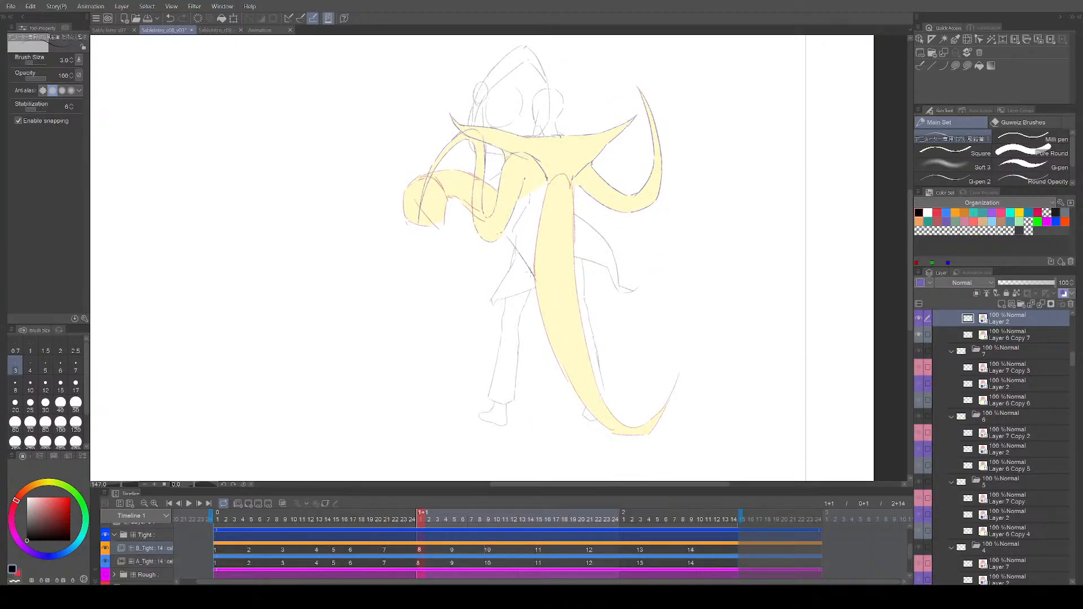
{"action": "key", "text": "ctrl+z"}
{"action": "left_click_drag", "start_coordinate": [498, 249], "coordinate": [527, 268]}
{"action": "key", "text": "space"}
{"action": "scroll", "coordinate": [527, 217], "scroll_direction": "up", "scroll_amount": 3}
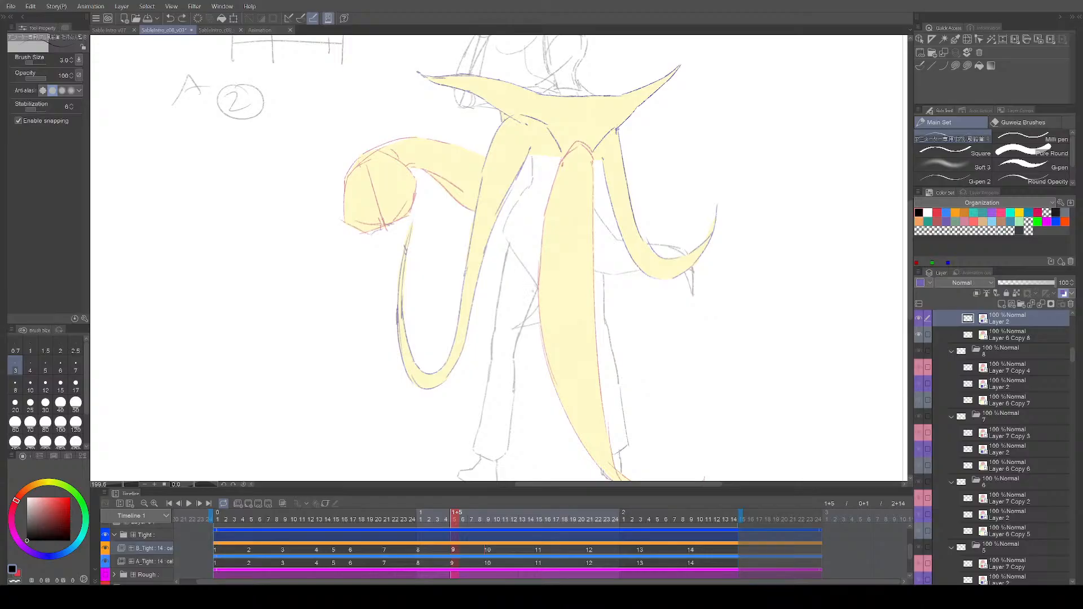
{"action": "scroll", "coordinate": [634, 307], "scroll_direction": "down", "scroll_amount": 2}
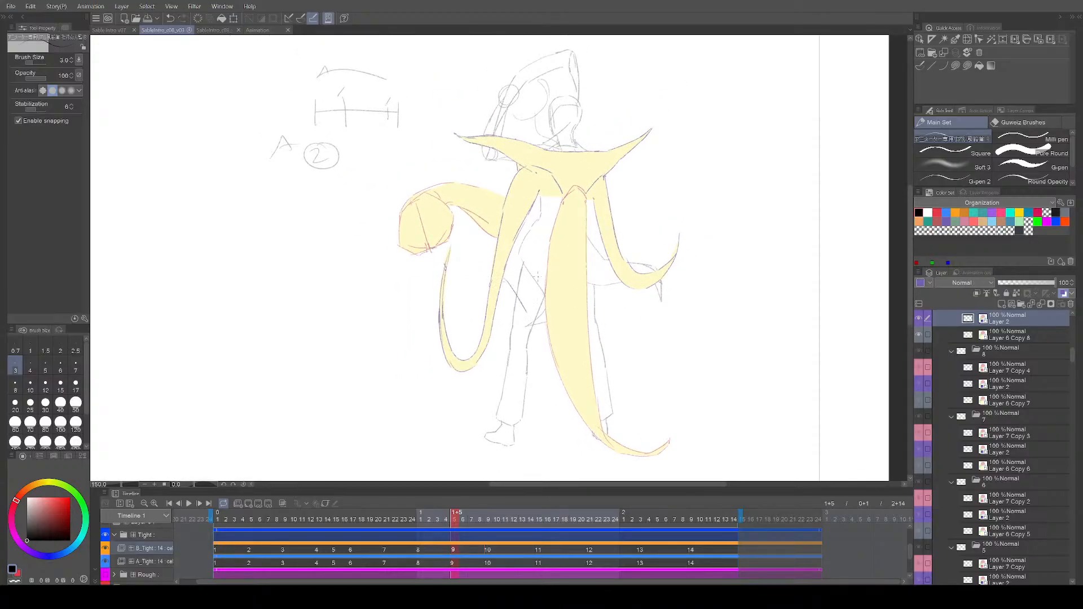
Step: Advance past B_Tight drawing 11 towards the end of the sequence and save the file
{"action": "key", "text": "Right"}
{"action": "key", "text": "Right"}
{"action": "key", "text": "Right"}
{"action": "key", "text": "Right"}
{"action": "key", "text": "Right"}
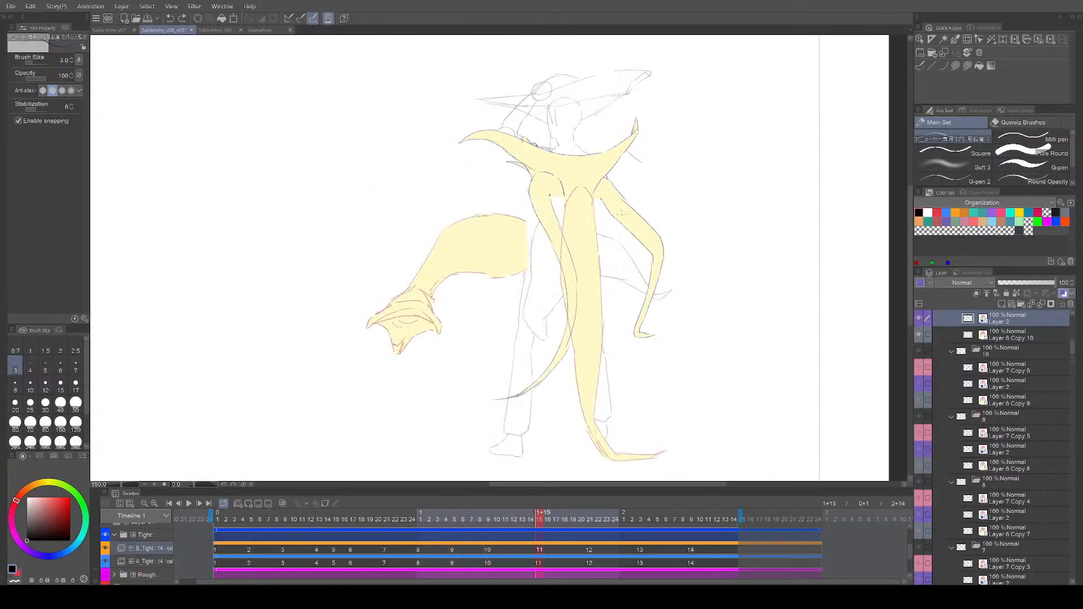
{"action": "left_click_drag", "start_coordinate": [583, 257], "coordinate": [576, 245]}
{"action": "key", "text": "ctrl+s"}
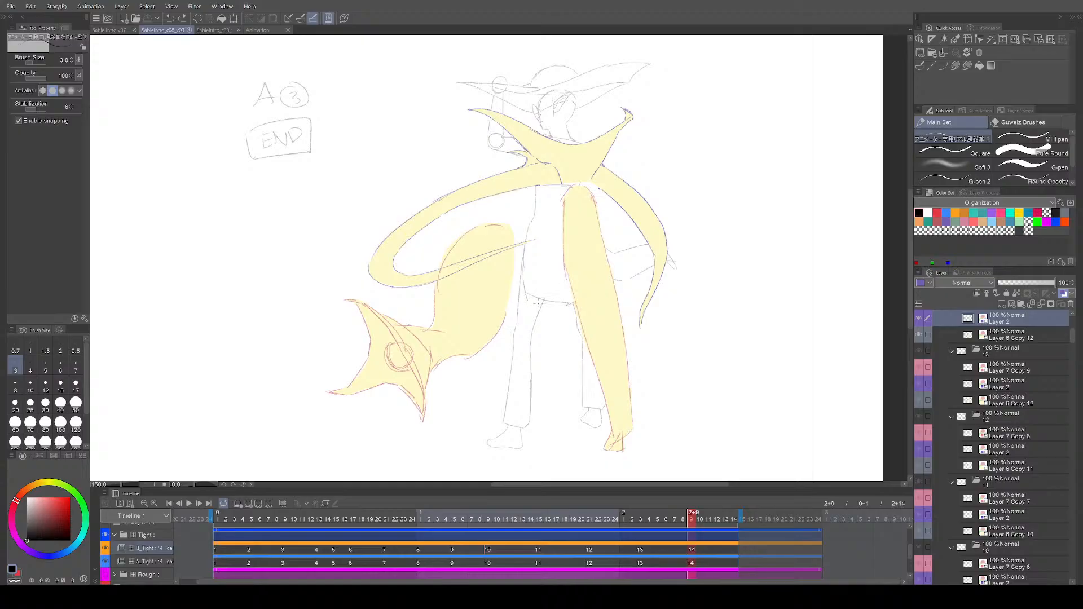
Step: Try curved black strokes below the waist and a diagonal over the outstretched arm on Layer 2 of B_Tight drawing 14
{"action": "key", "text": "Right"}
{"action": "key", "text": "Right"}
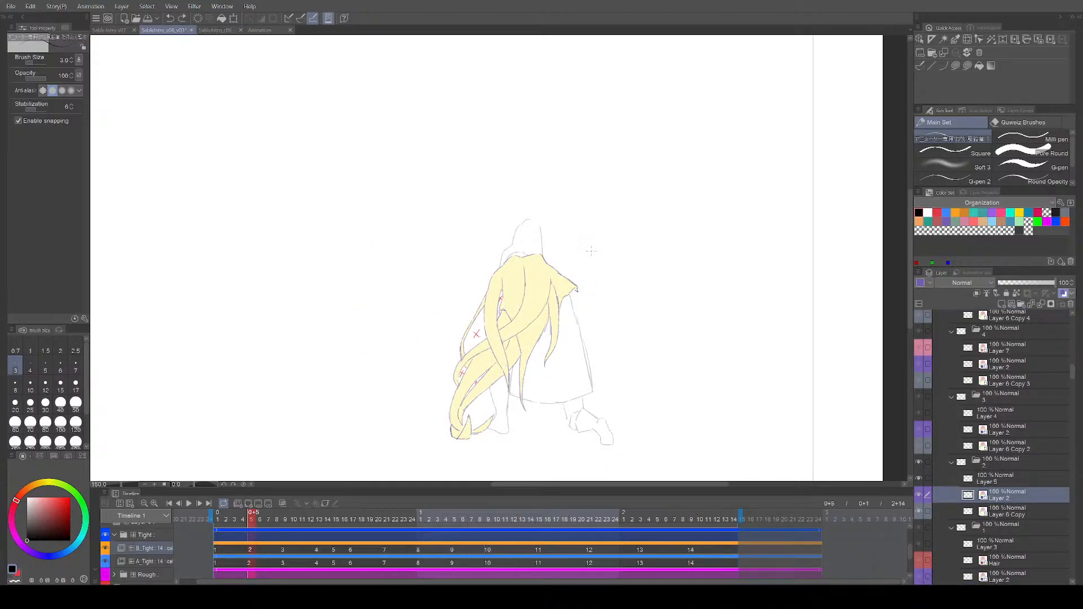
{"action": "key", "text": "Left"}
{"action": "key", "text": "Left"}
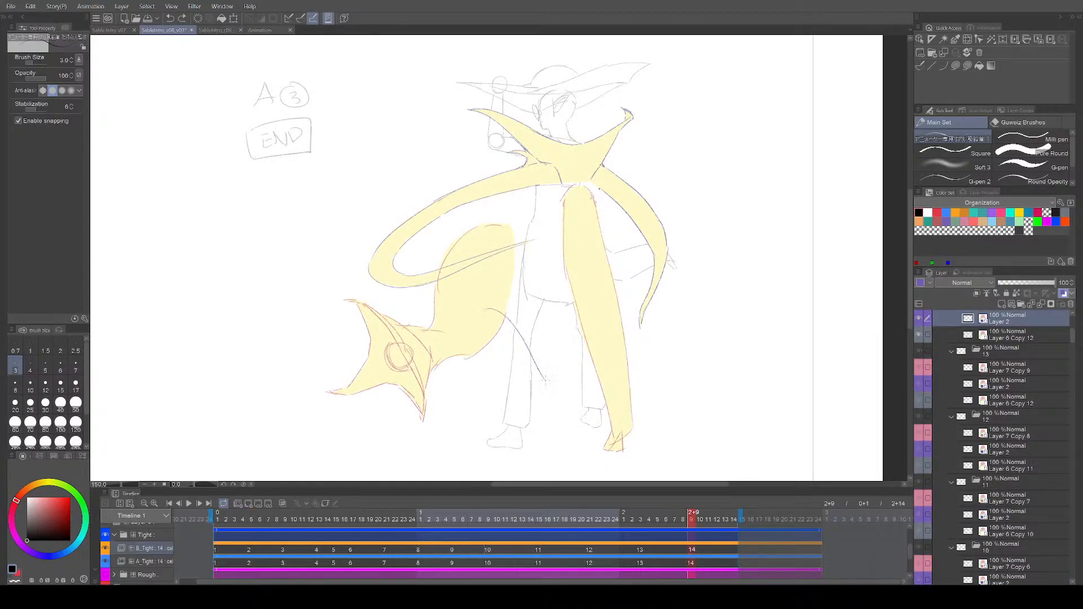
{"action": "mouse_move", "coordinate": [536, 308]}
{"action": "left_mouse_down"}
{"action": "mouse_move", "coordinate": [572, 365]}
{"action": "mouse_move", "coordinate": [575, 406]}
{"action": "left_mouse_up"}
{"action": "mouse_move", "coordinate": [576, 409]}
{"action": "left_mouse_down"}
{"action": "mouse_move", "coordinate": [566, 332]}
{"action": "mouse_move", "coordinate": [584, 309]}
{"action": "left_mouse_up"}
{"action": "key", "text": "ctrl+z"}
{"action": "left_click_drag", "start_coordinate": [608, 276], "coordinate": [665, 199]}
{"action": "key", "text": "ctrl+z"}
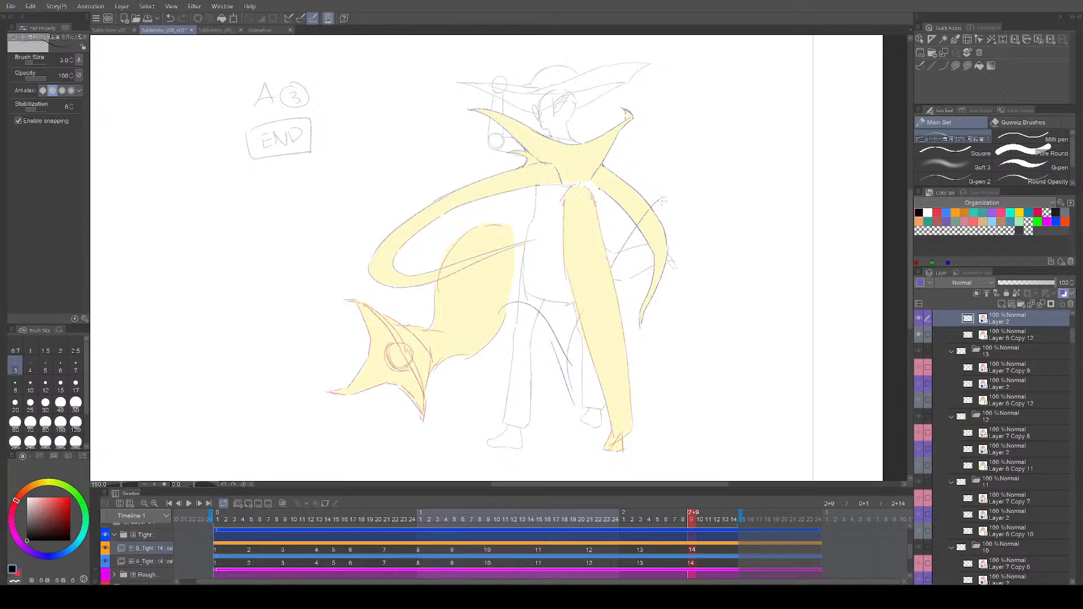
{"action": "key", "text": "ctrl+z"}
{"action": "mouse_move", "coordinate": [608, 165]}
{"action": "left_mouse_down"}
{"action": "mouse_move", "coordinate": [676, 209]}
{"action": "mouse_move", "coordinate": [664, 205]}
{"action": "mouse_move", "coordinate": [669, 189]}
{"action": "mouse_move", "coordinate": [625, 244]}
{"action": "left_mouse_up"}
{"action": "key", "text": "ctrl+z"}
{"action": "mouse_move", "coordinate": [633, 229]}
{"action": "left_mouse_down"}
{"action": "mouse_move", "coordinate": [594, 302]}
{"action": "mouse_move", "coordinate": [599, 294]}
{"action": "mouse_move", "coordinate": [572, 380]}
{"action": "left_mouse_up"}
{"action": "key", "text": "ctrl+z"}
{"action": "key", "text": "ctrl+z"}
Step: Try long black fold lines around the legs and a trailing curve near the ground on B_Tight drawing 14
{"action": "left_click_drag", "start_coordinate": [574, 329], "coordinate": [573, 414]}
{"action": "left_click_drag", "start_coordinate": [508, 320], "coordinate": [487, 430]}
{"action": "key", "text": "ctrl+z"}
{"action": "left_click_drag", "start_coordinate": [550, 402], "coordinate": [550, 450]}
{"action": "left_click_drag", "start_coordinate": [645, 312], "coordinate": [605, 315]}
{"action": "key", "text": "ctrl+z"}
{"action": "left_click_drag", "start_coordinate": [619, 201], "coordinate": [520, 374]}
{"action": "key", "text": "ctrl+z"}
{"action": "left_click_drag", "start_coordinate": [570, 336], "coordinate": [586, 334]}
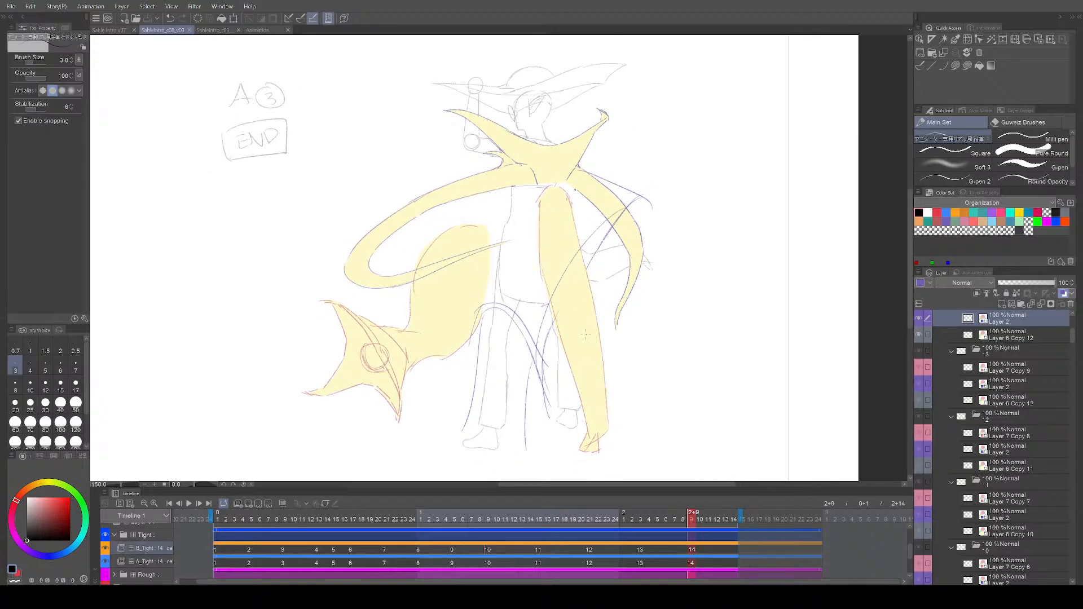
{"action": "left_click_drag", "start_coordinate": [497, 327], "coordinate": [466, 432]}
{"action": "left_click_drag", "start_coordinate": [497, 381], "coordinate": [489, 435]}
{"action": "key", "text": "ctrl+z"}
{"action": "left_click_drag", "start_coordinate": [508, 377], "coordinate": [514, 360]}
{"action": "left_click_drag", "start_coordinate": [441, 430], "coordinate": [398, 440]}
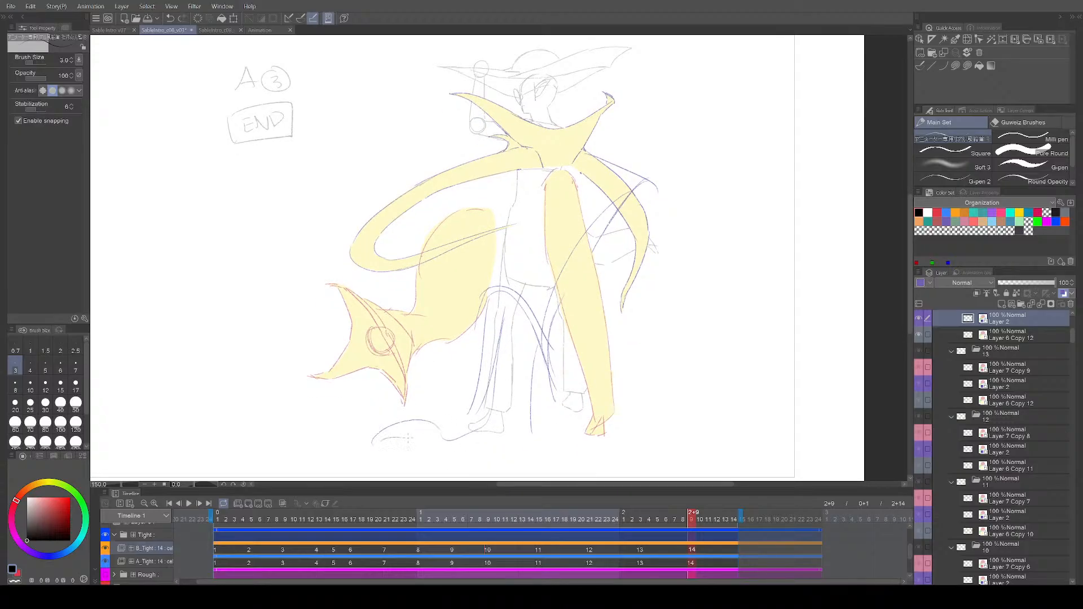
{"action": "mouse_move", "coordinate": [520, 321]}
{"action": "left_mouse_down"}
{"action": "mouse_move", "coordinate": [510, 432]}
{"action": "mouse_move", "coordinate": [516, 394]}
{"action": "left_mouse_up"}
{"action": "key", "text": "ctrl+z"}
{"action": "left_click_drag", "start_coordinate": [602, 301], "coordinate": [636, 295]}
{"action": "key", "text": "ctrl+s"}
{"action": "left_click_drag", "start_coordinate": [661, 237], "coordinate": [641, 274]}
Step: Undo the trial strokes around the arm, waist, legs and ground on B_Tight drawing 14
{"action": "key", "text": "ctrl+z"}
{"action": "key", "text": "ctrl+z"}
{"action": "key", "text": "ctrl+z"}
{"action": "key", "text": "ctrl+z"}
{"action": "key", "text": "ctrl+z"}
{"action": "key", "text": "ctrl+z"}
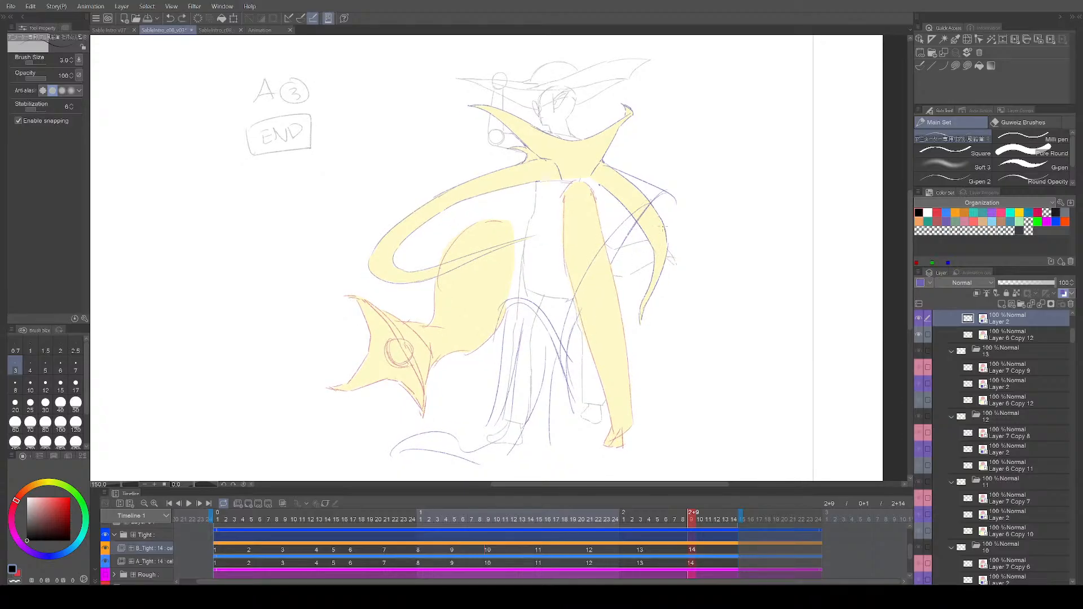
{"action": "key", "text": "ctrl+z"}
{"action": "key", "text": "ctrl+z"}
{"action": "key", "text": "ctrl+z"}
{"action": "key", "text": "ctrl+z"}
{"action": "key", "text": "ctrl+z"}
{"action": "key", "text": "ctrl+z"}
{"action": "key", "text": "ctrl+z"}
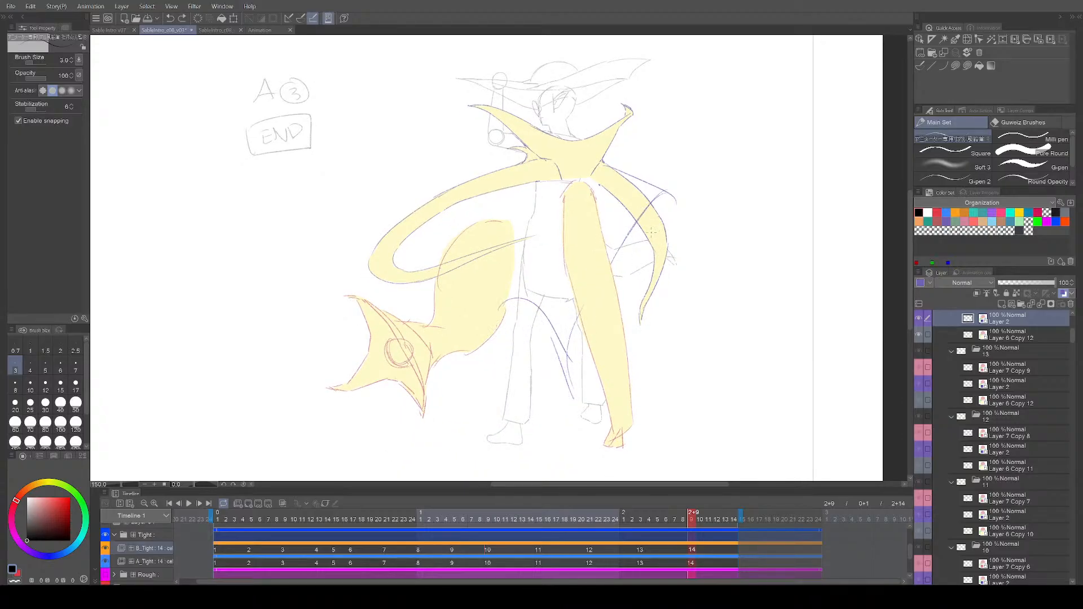
{"action": "mouse_move", "coordinate": [629, 259]}
{"action": "left_mouse_down"}
{"action": "mouse_move", "coordinate": [612, 272]}
{"action": "mouse_move", "coordinate": [652, 259]}
{"action": "left_mouse_up"}
Step: Save the file and go back through the sequence to B_Tight drawing 1
{"action": "key", "text": "ctrl+s"}
{"action": "key", "text": "Left"}
{"action": "key", "text": "Left"}
{"action": "key", "text": "Left"}
{"action": "key", "text": "Left"}
{"action": "key", "text": "Left"}
{"action": "key", "text": "Left"}
{"action": "key", "text": "Left"}
{"action": "key", "text": "Left"}
{"action": "key", "text": "Left"}
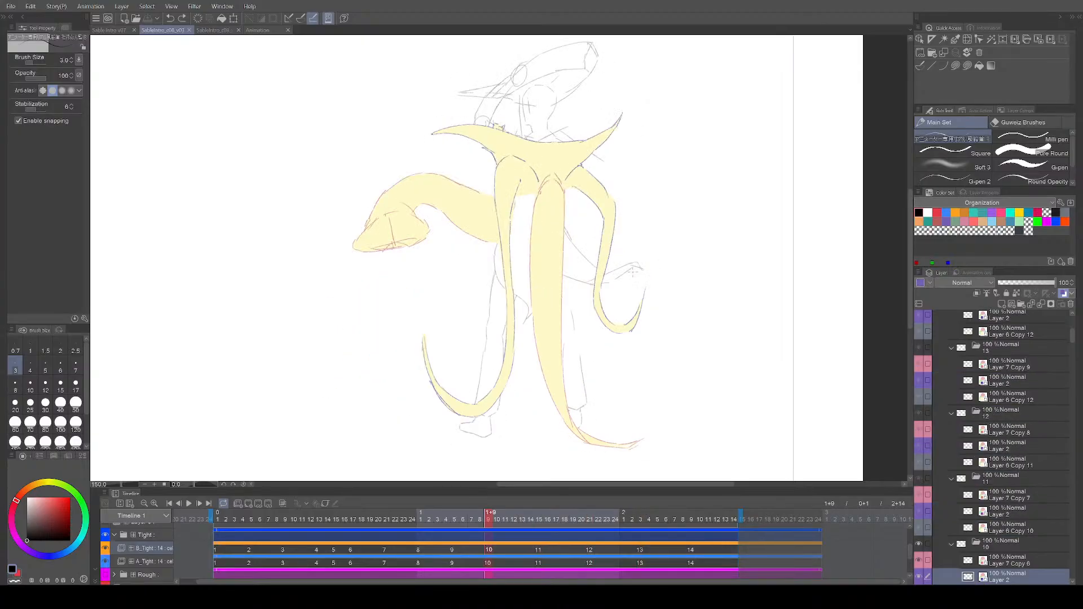
{"action": "key", "text": "Left"}
{"action": "key", "text": "Left"}
{"action": "key", "text": "Left"}
{"action": "key", "text": "Left"}
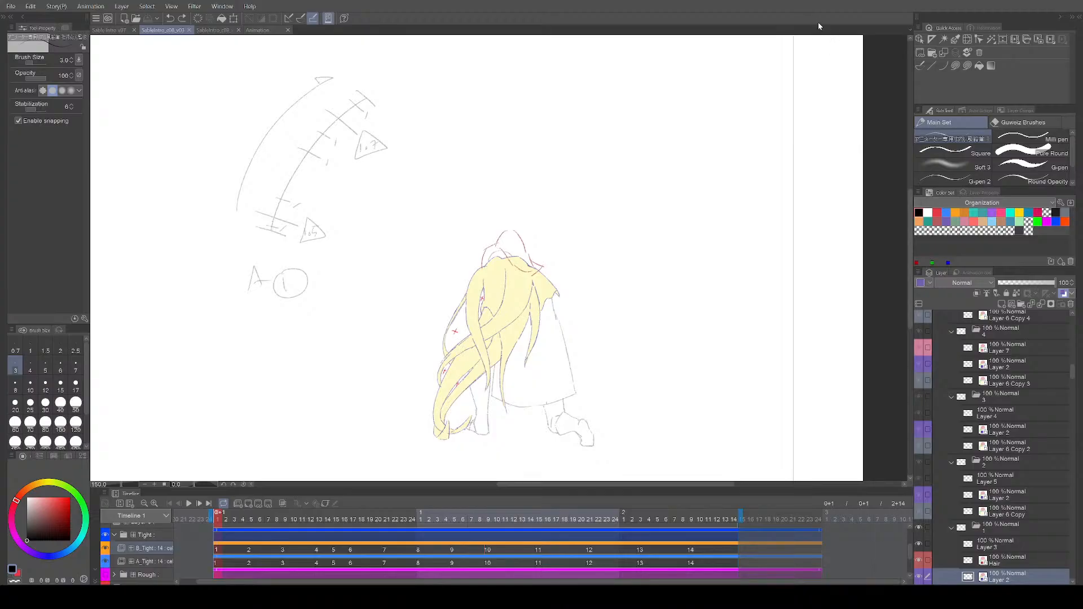
Step: Play the animation from B_Tight drawing 1 to check the cloth motion, stopping on drawing 10
{"action": "left_click_drag", "start_coordinate": [716, 280], "coordinate": [713, 276]}
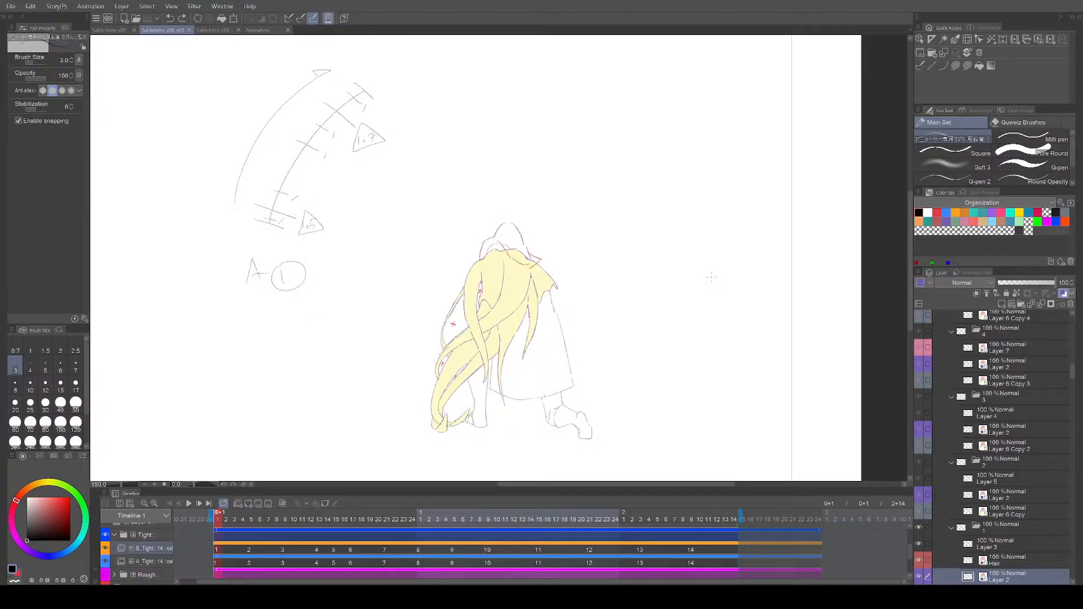
{"action": "key", "text": "Return"}
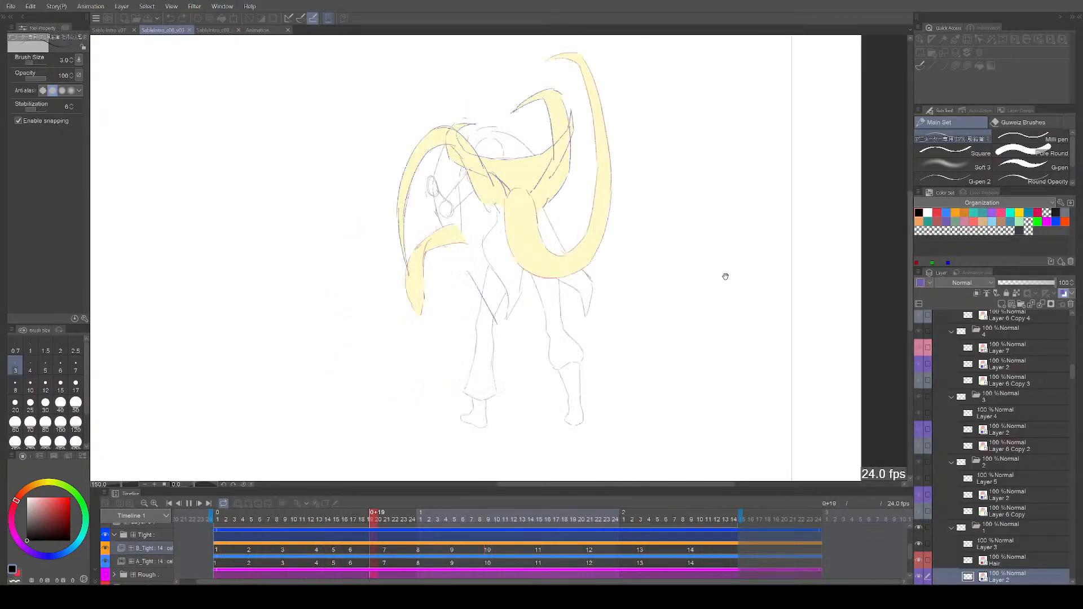
{"action": "key", "text": "Return"}
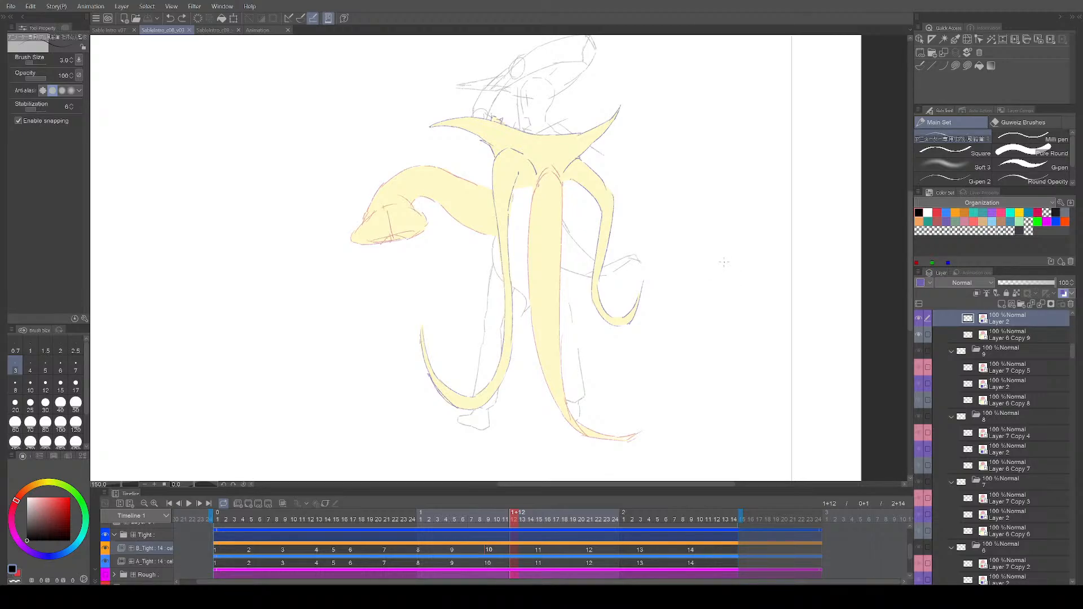
{"action": "left_click_drag", "start_coordinate": [784, 282], "coordinate": [782, 273]}
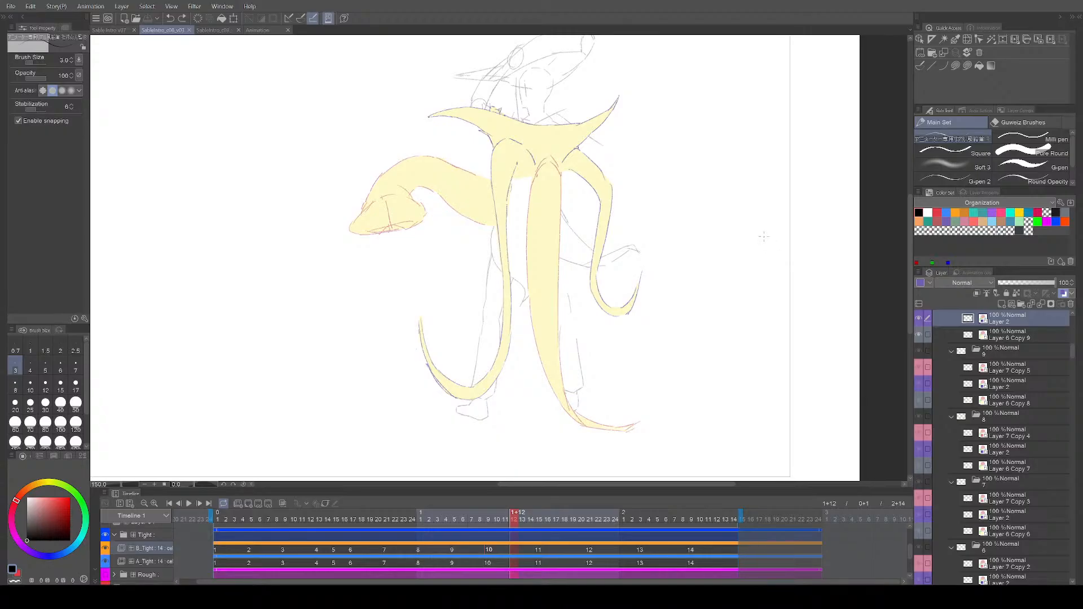
Step: Step back to B_Tight drawing 3, then forward through drawing 14 to drawing 1, examining how the cloth flows
{"action": "key", "text": "Left"}
{"action": "key", "text": "Left"}
{"action": "key", "text": "Left"}
{"action": "key", "text": "Left"}
{"action": "key", "text": "Left"}
{"action": "key", "text": "Left"}
{"action": "key", "text": "Left"}
{"action": "key", "text": "Left"}
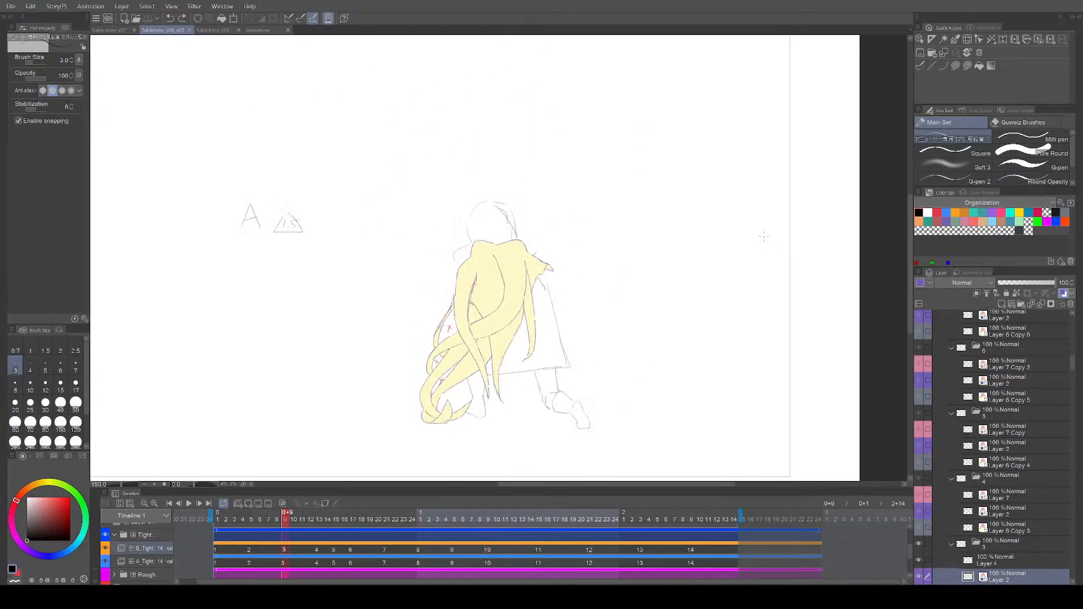
{"action": "key", "text": "Right"}
{"action": "key", "text": "Right"}
{"action": "key", "text": "Right"}
{"action": "key", "text": "Right"}
{"action": "key", "text": "Right"}
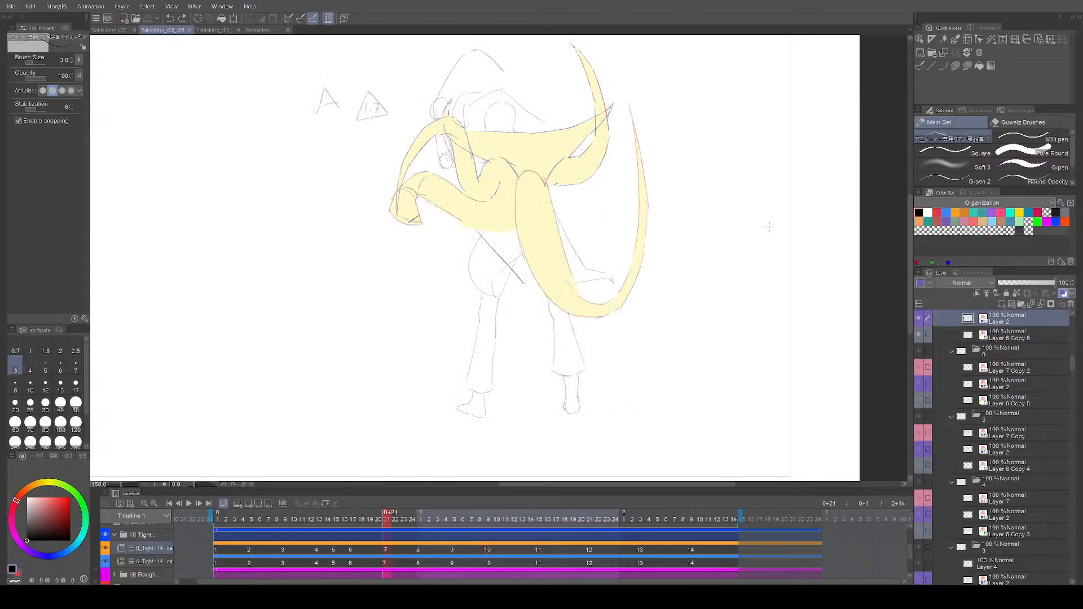
{"action": "key", "text": "Right"}
{"action": "key", "text": "Right"}
{"action": "key", "text": "Right"}
{"action": "key", "text": "Right"}
{"action": "key", "text": "Right"}
{"action": "key", "text": "Right"}
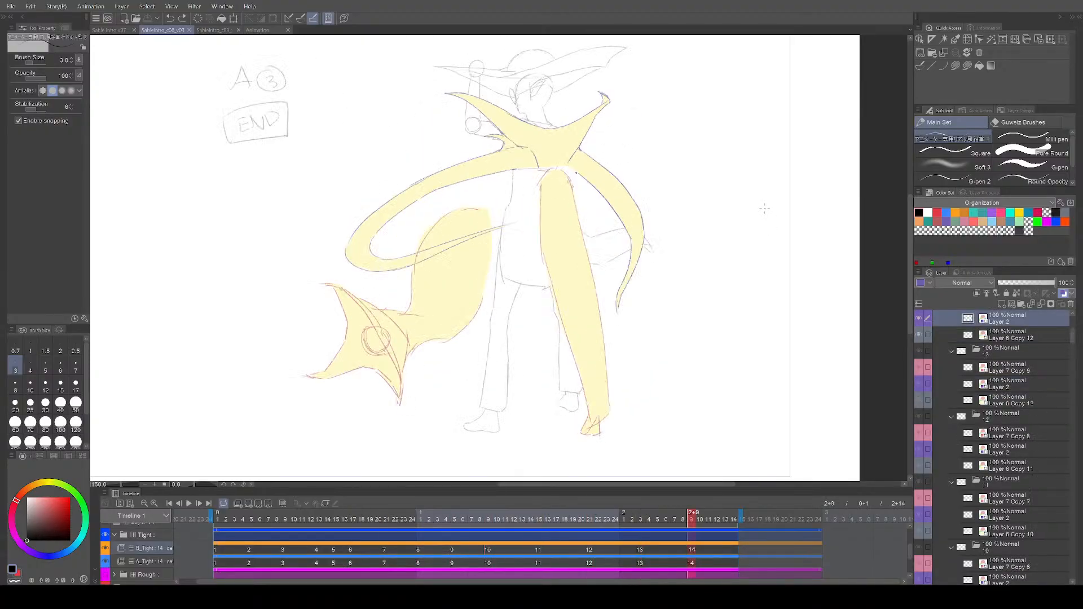
{"action": "key", "text": "Right"}
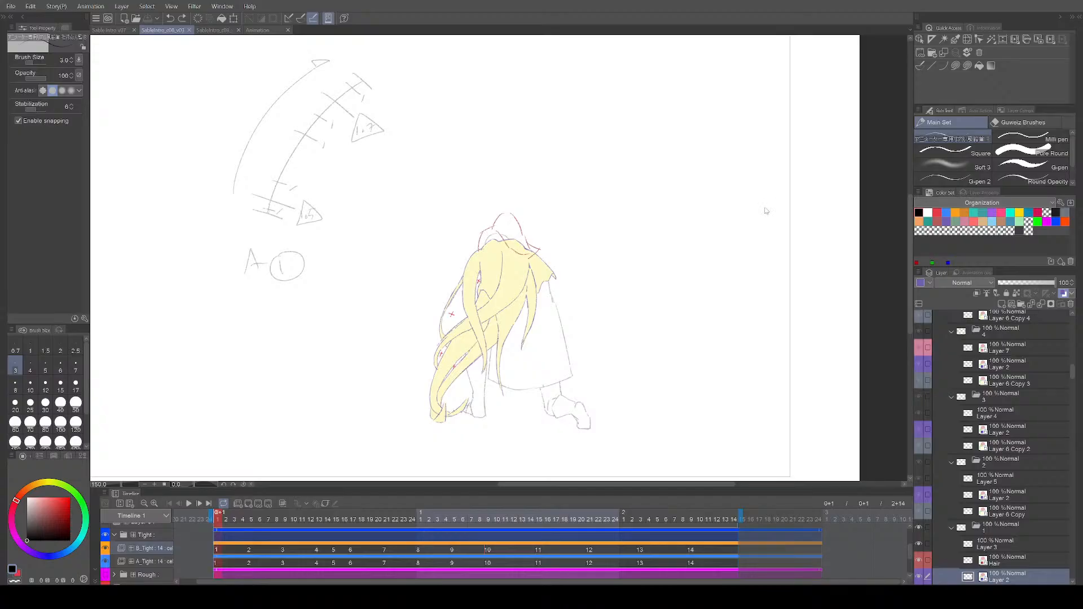
Step: Flip between the last B_Tight drawings and drawing 1 to compare the ending and starting poses
{"action": "key", "text": "Left"}
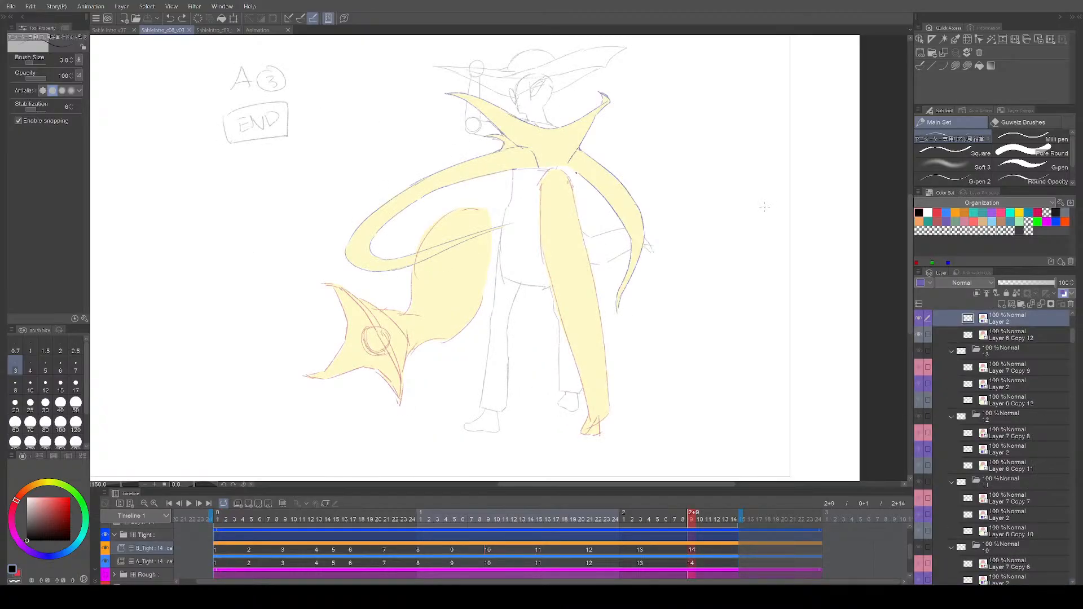
{"action": "key", "text": "Left"}
{"action": "key", "text": "Left"}
{"action": "key", "text": "Right"}
{"action": "key", "text": "Right"}
{"action": "key", "text": "Right"}
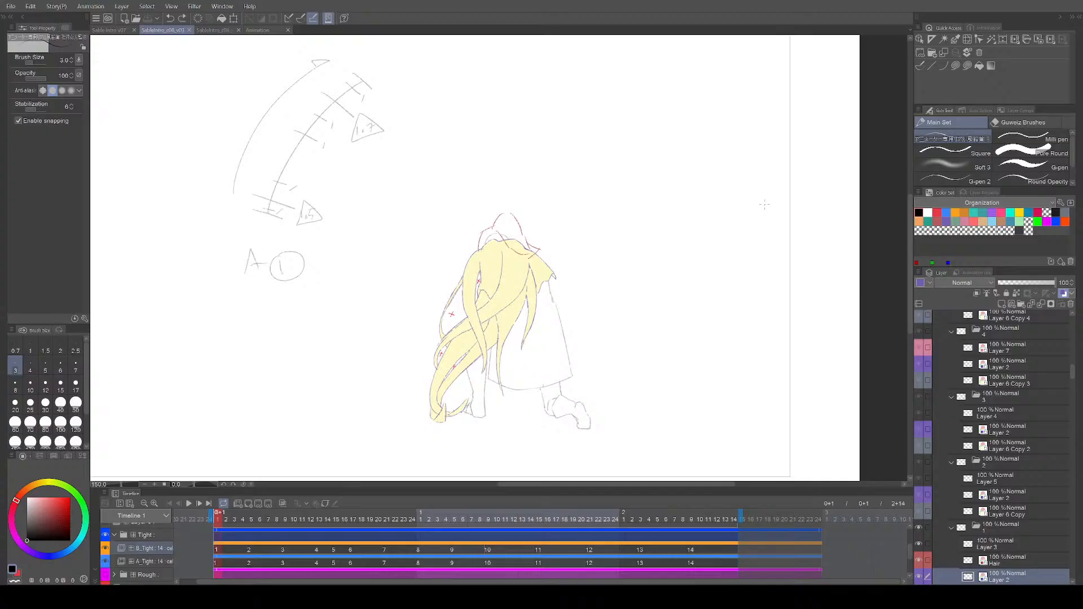
Step: Examine the motion from B_Tight drawing 1 to 10, flip back and forth through the middle drawings, and stop on drawing 11
{"action": "key", "text": "Right"}
{"action": "key", "text": "Right"}
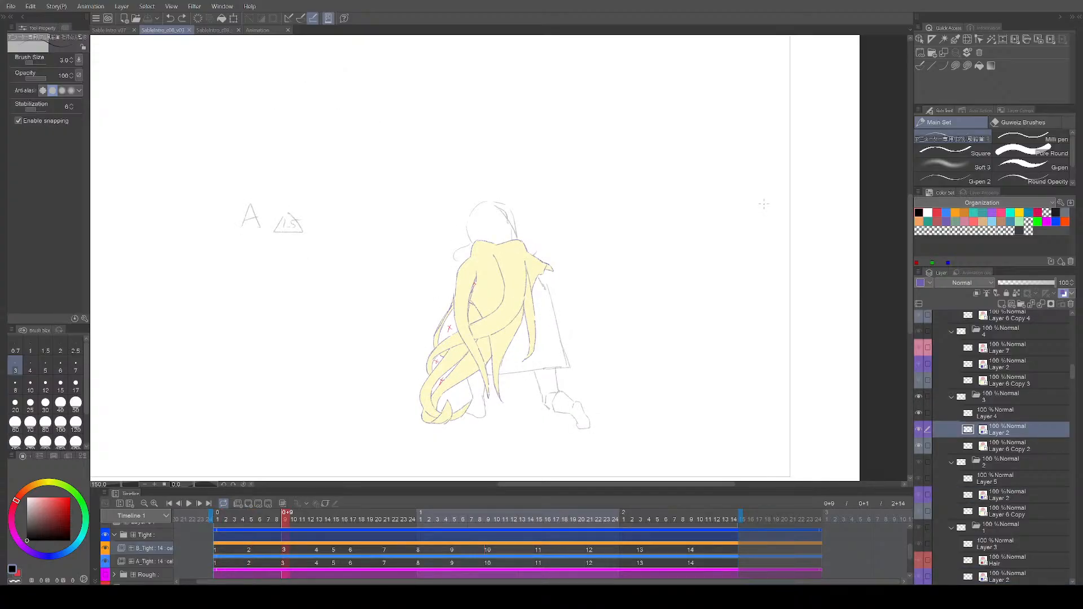
{"action": "key", "text": "Right"}
{"action": "key", "text": "Right"}
{"action": "key", "text": "Right"}
{"action": "key", "text": "Right"}
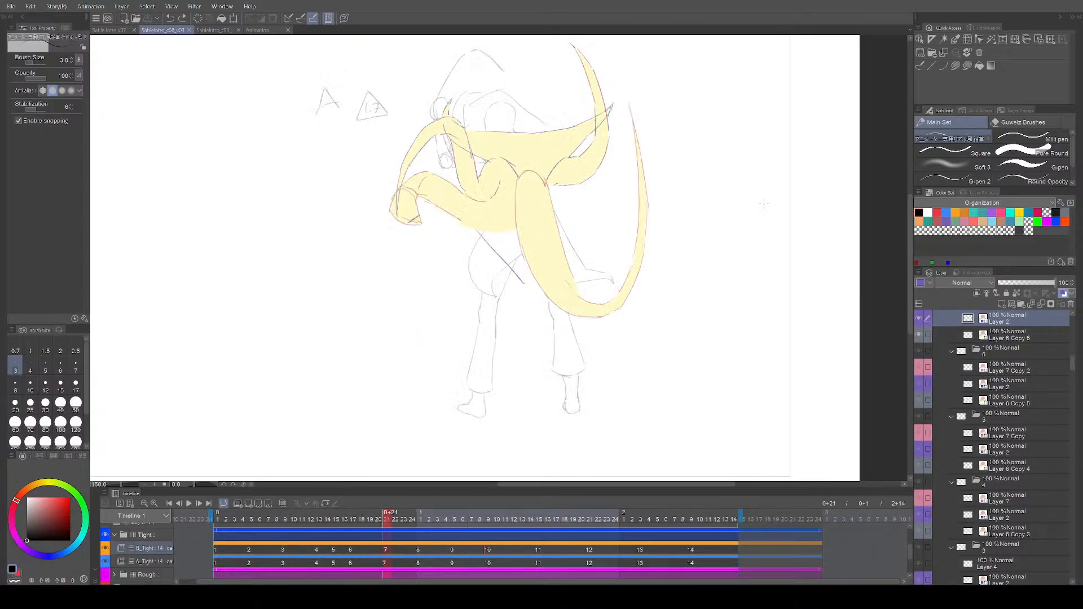
{"action": "key", "text": "Right"}
{"action": "key", "text": "Right"}
{"action": "key", "text": "Right"}
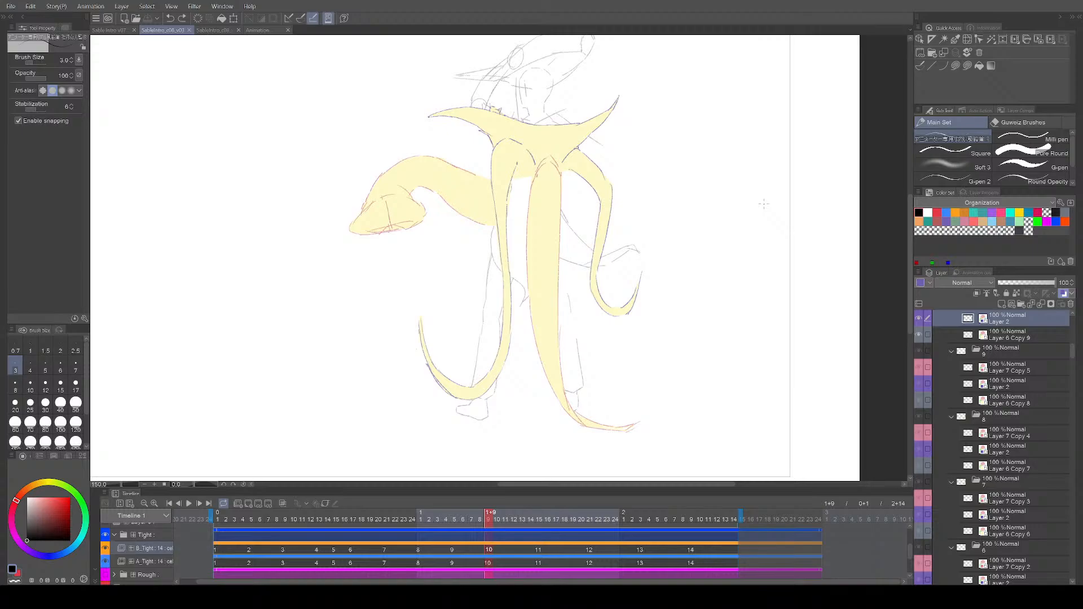
{"action": "key", "text": "Left"}
{"action": "key", "text": "Left"}
{"action": "key", "text": "Left"}
{"action": "key", "text": "Left"}
{"action": "key", "text": "Left"}
{"action": "key", "text": "Right"}
{"action": "key", "text": "Right"}
{"action": "key", "text": "Right"}
{"action": "key", "text": "Right"}
{"action": "key", "text": "Right"}
{"action": "key", "text": "Right"}
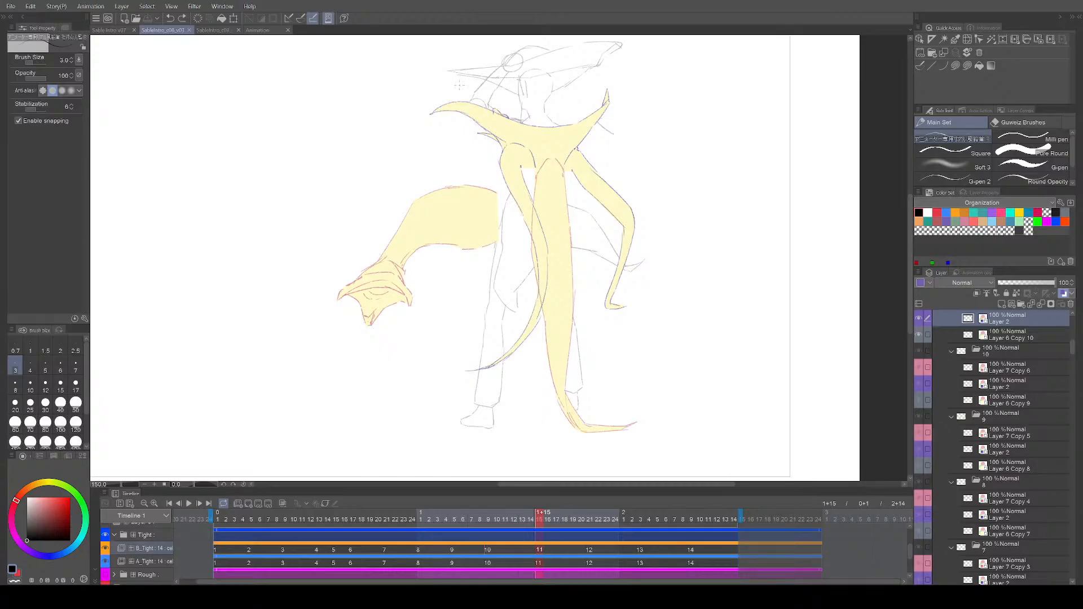
{"action": "scroll", "coordinate": [502, 190], "scroll_direction": "down", "scroll_amount": 2}
{"action": "left_click_drag", "start_coordinate": [514, 204], "coordinate": [503, 207]}
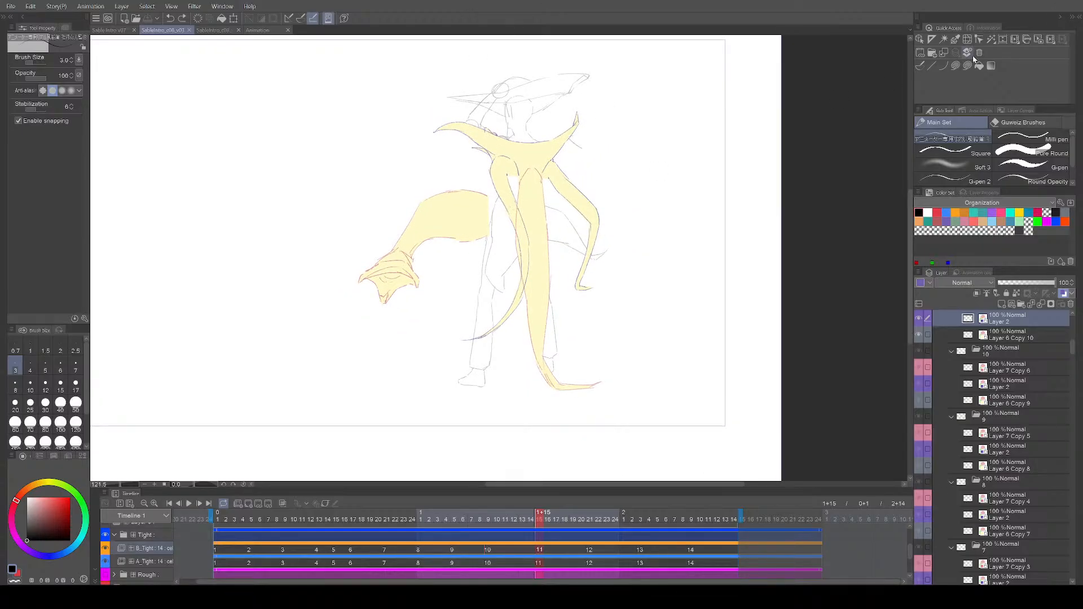